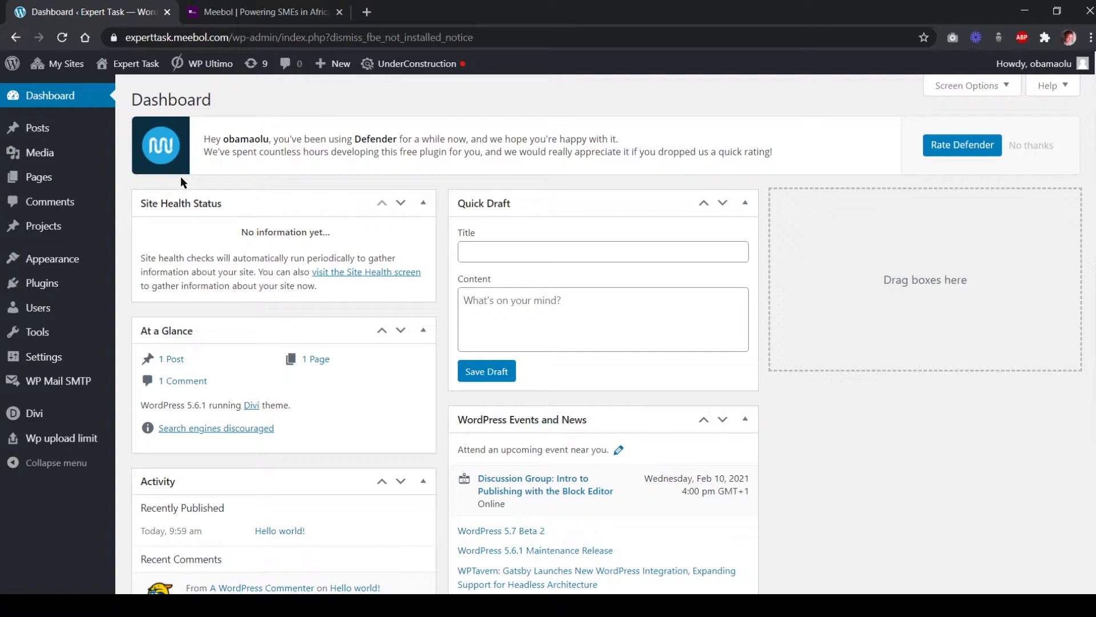
Examine the Meebol homepage from its hero section down to the footer as the design reference
click(260, 12)
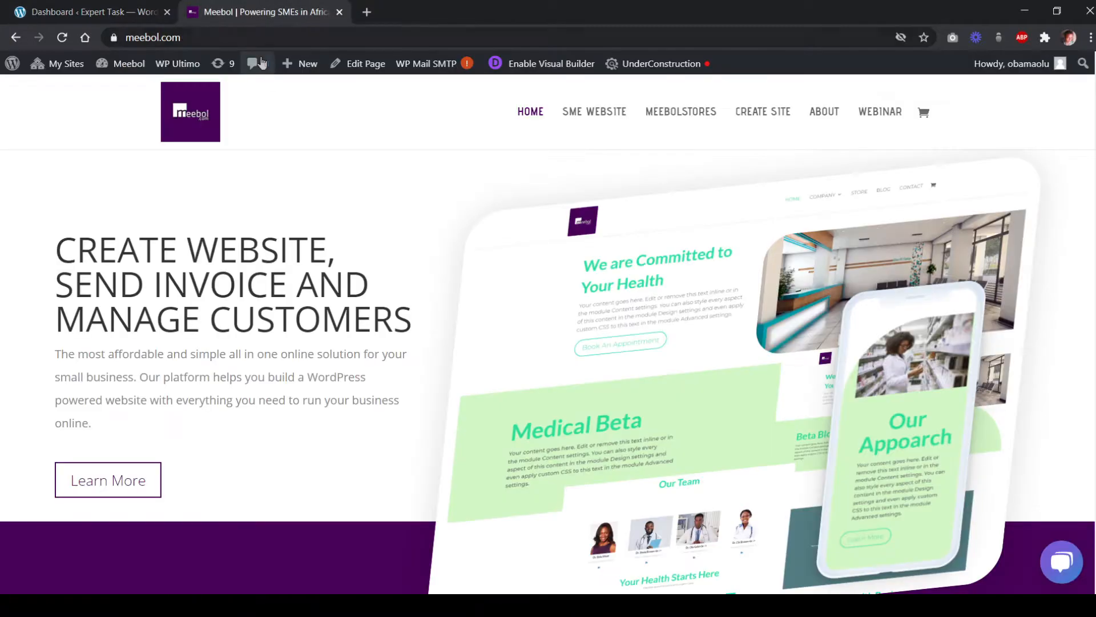
scroll(371, 205, down, 8)
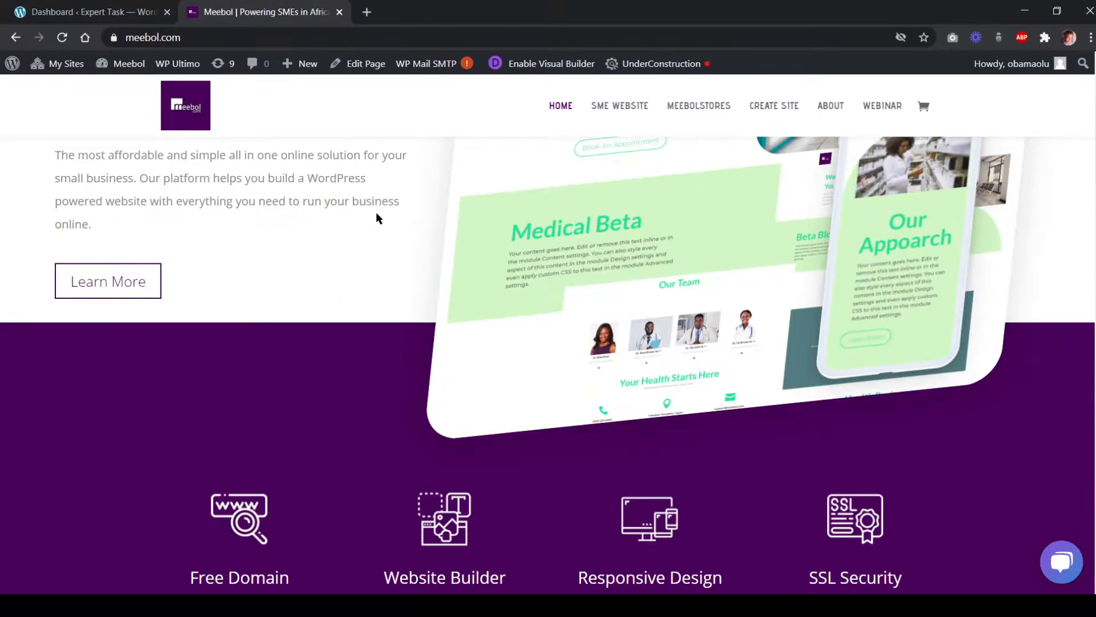
scroll(379, 217, down, 10)
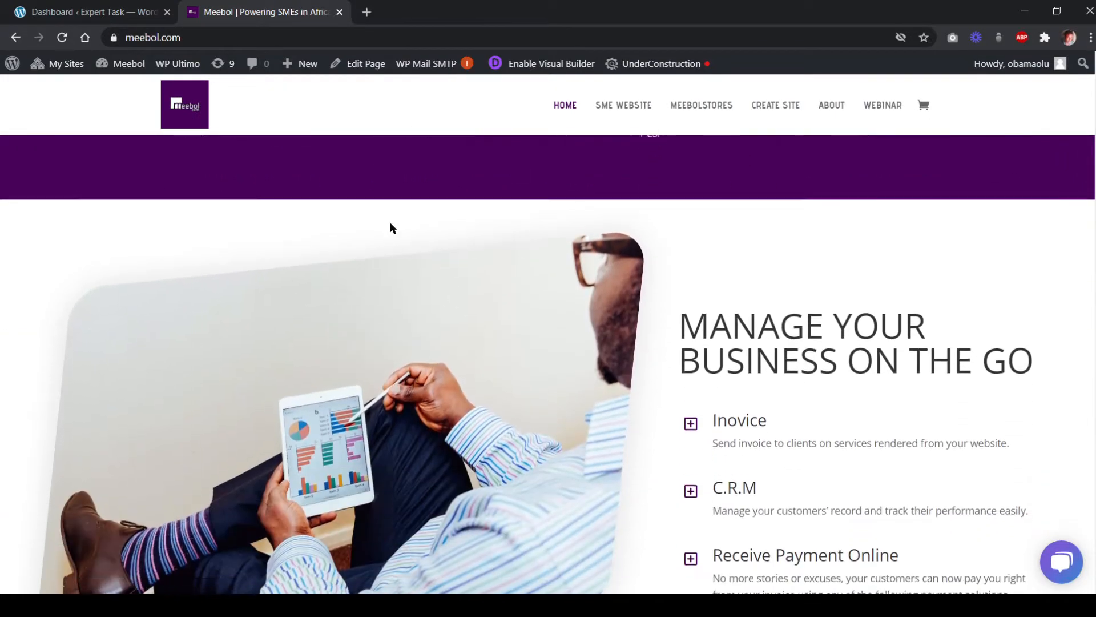
scroll(394, 230, down, 1)
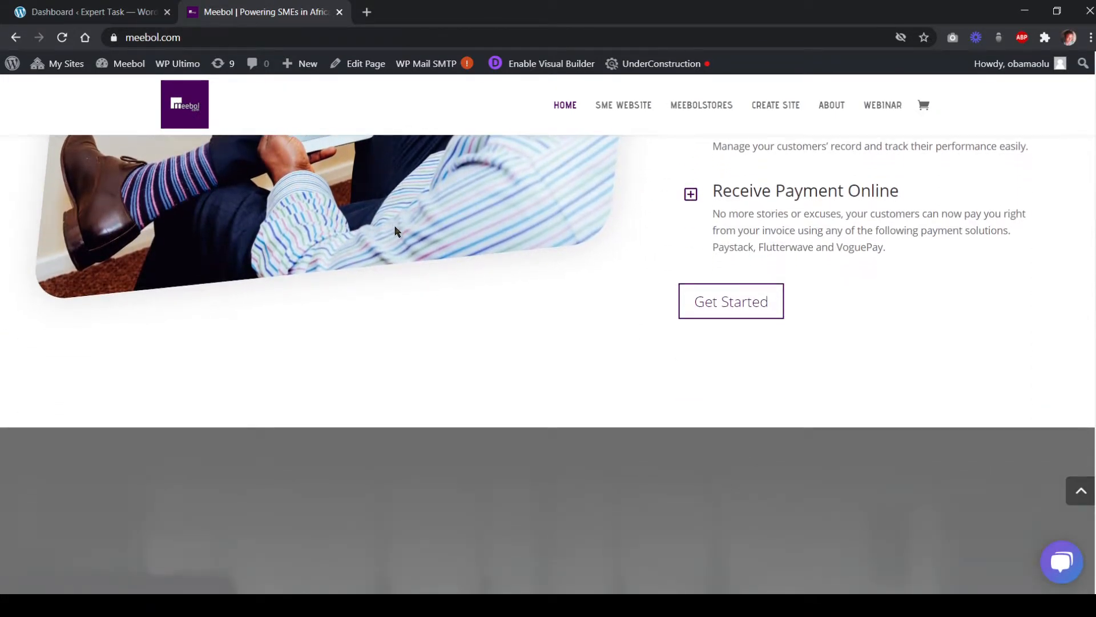
scroll(395, 230, down, 14)
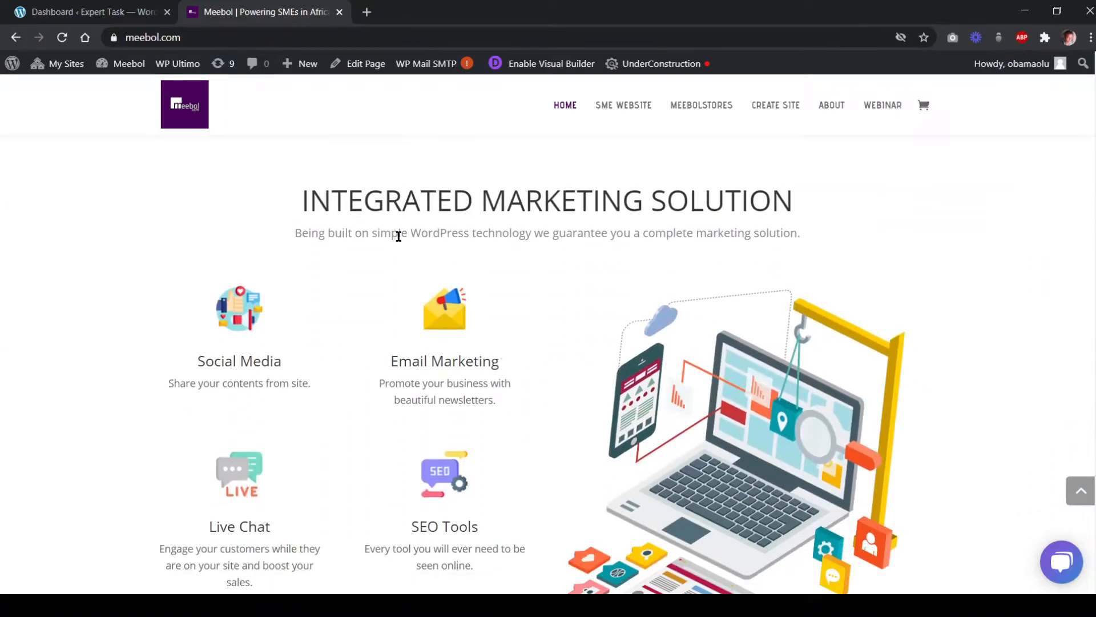
scroll(399, 236, down, 12)
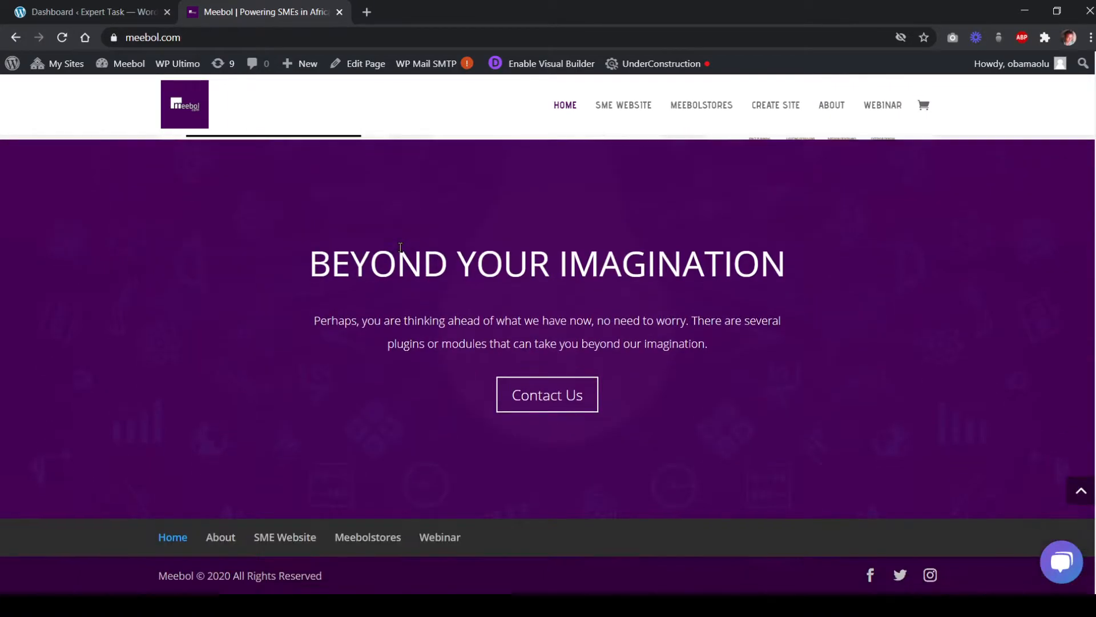
scroll(398, 243, up, 20)
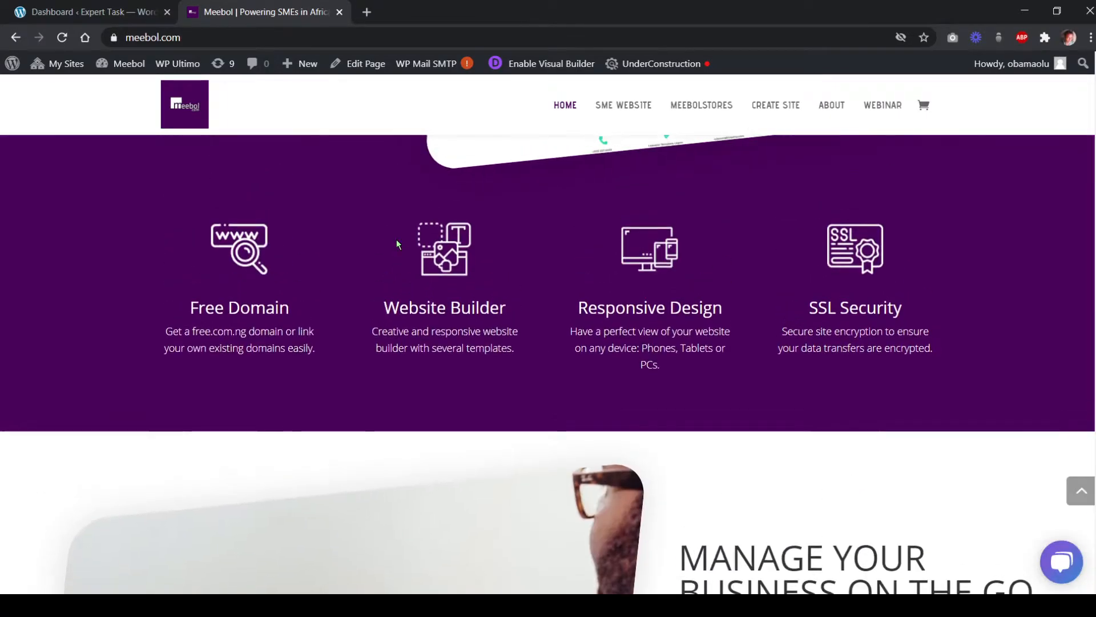
scroll(398, 245, up, 10)
Create a new WordPress page titled "Task 1" on the Expert Task site and publish it
click(111, 16)
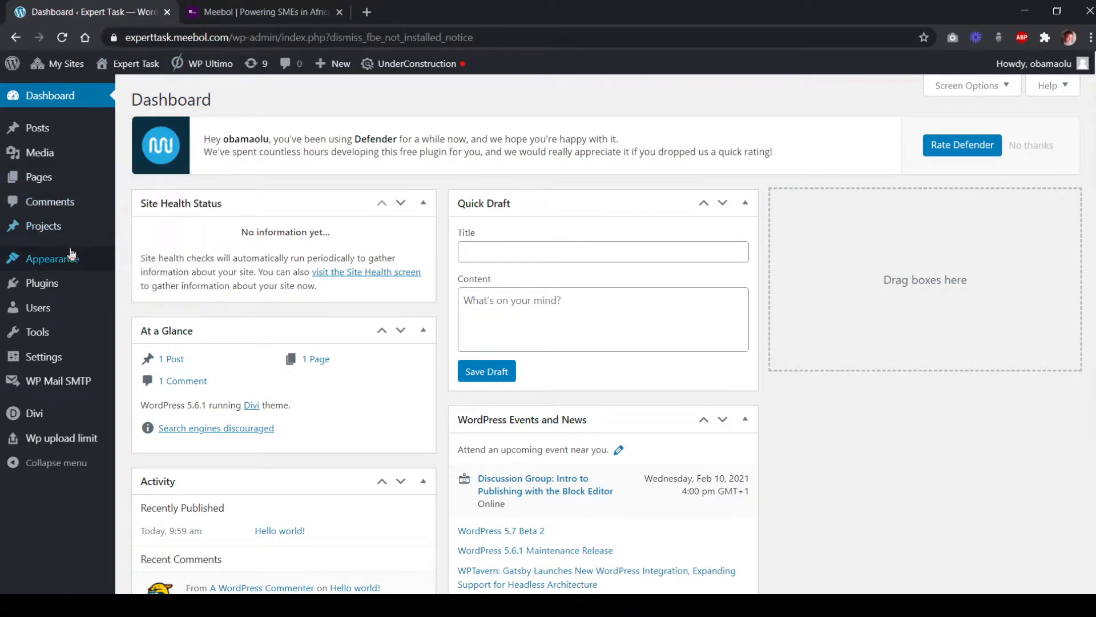
mouse_move(66, 269)
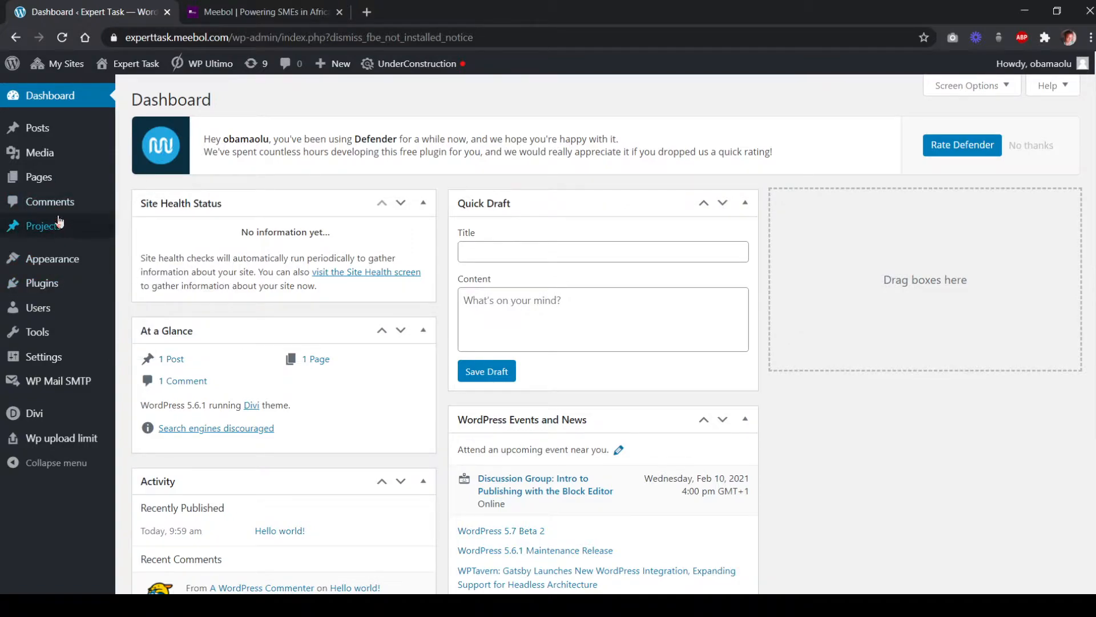
click(49, 183)
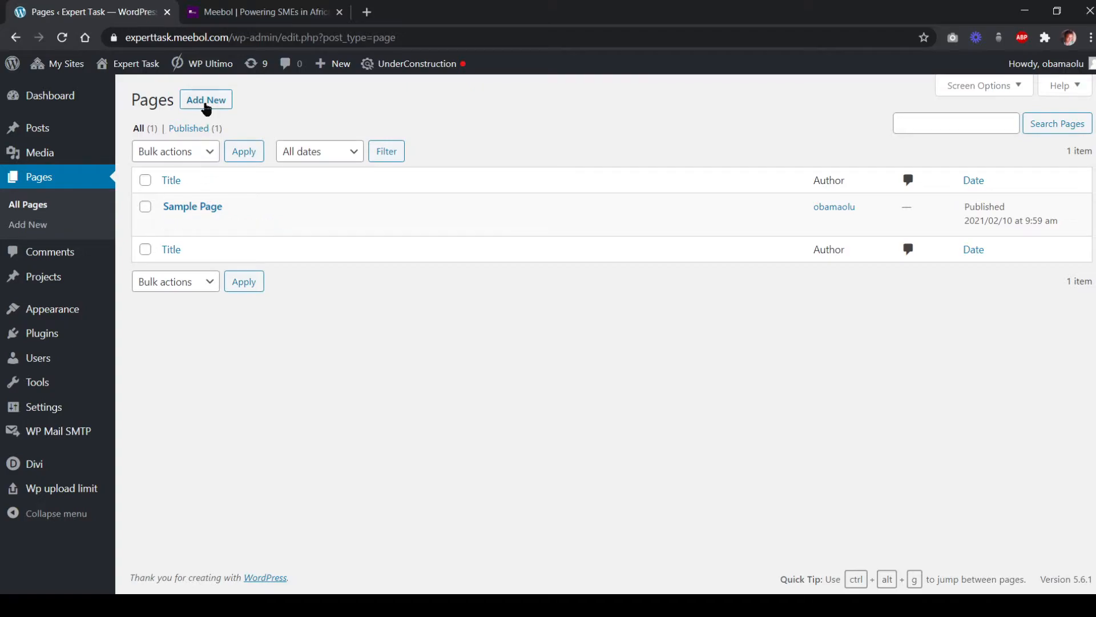
click(206, 100)
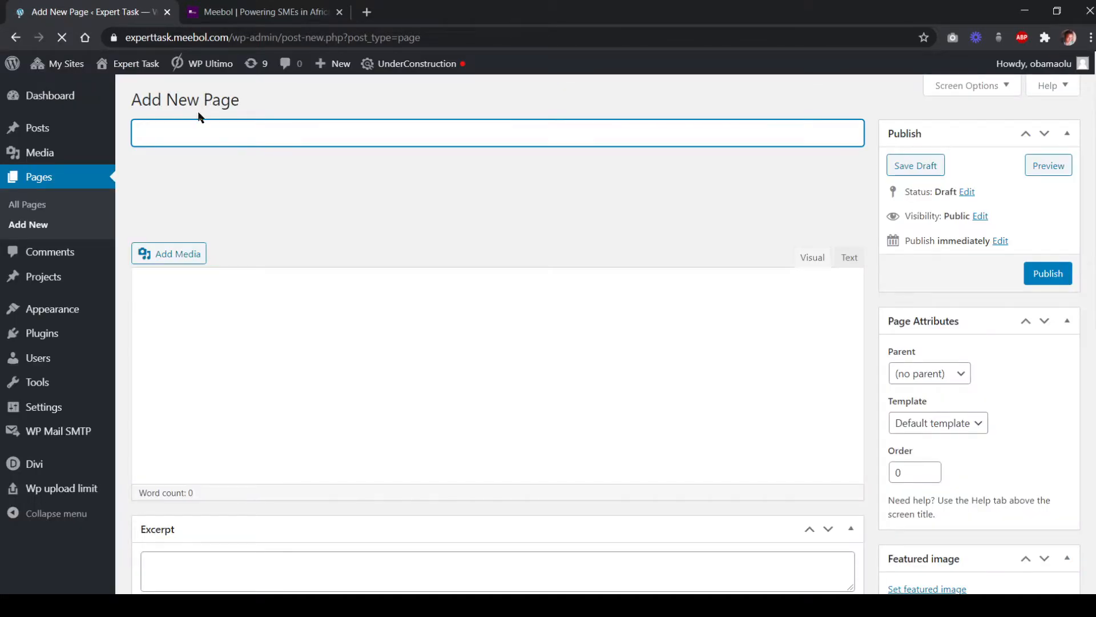
text(Task 1)
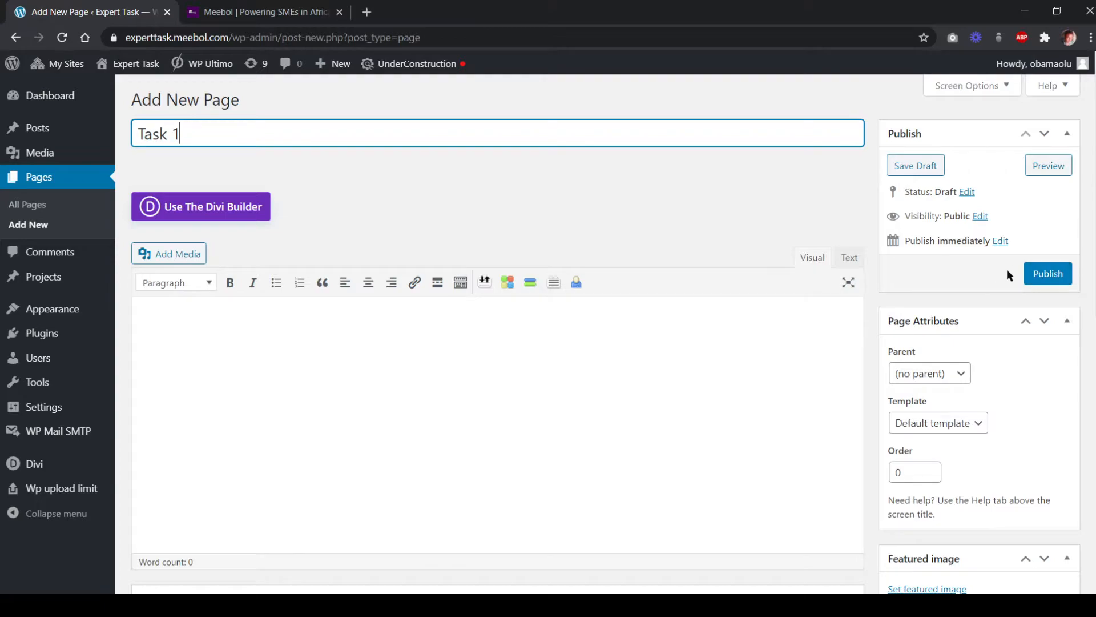
click(1038, 276)
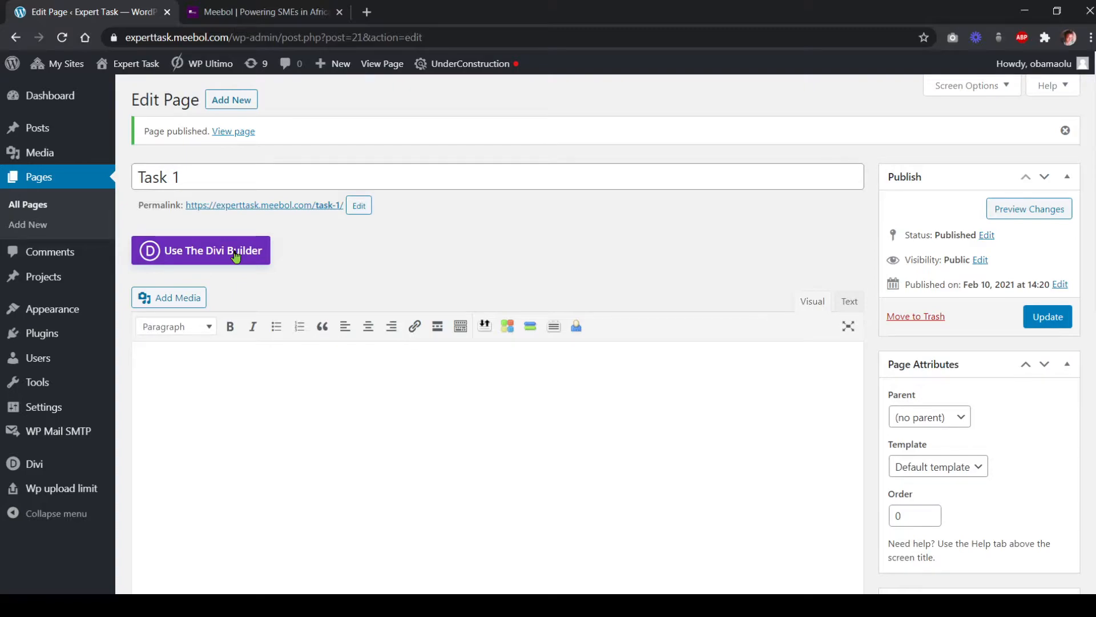
Enable the Divi Builder for the Task 1 page and start building it from scratch on the front end
click(215, 257)
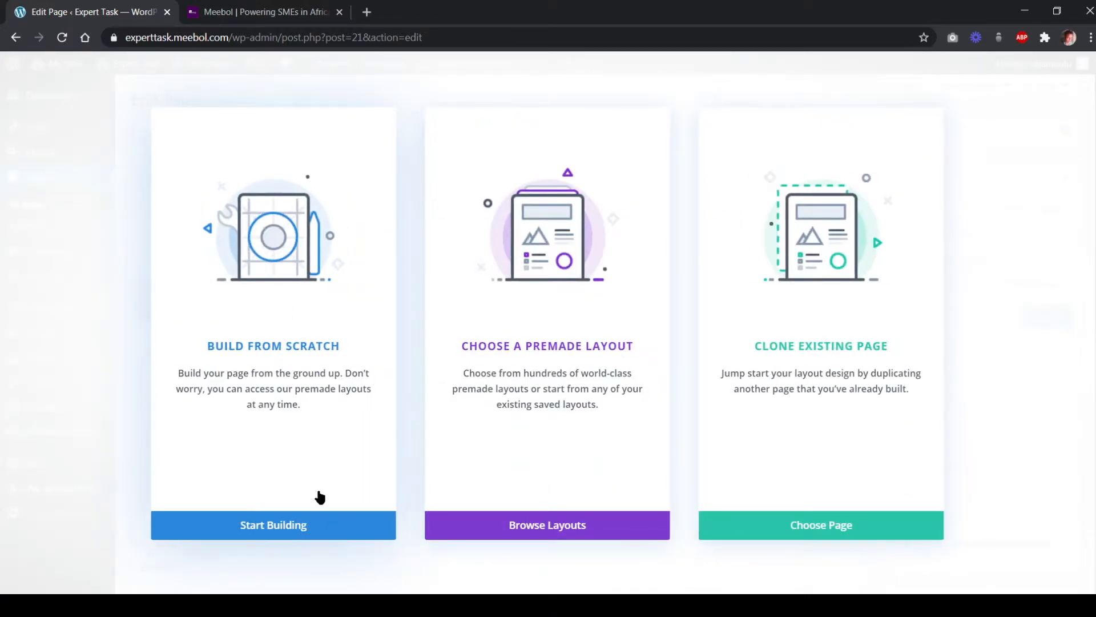
click(294, 524)
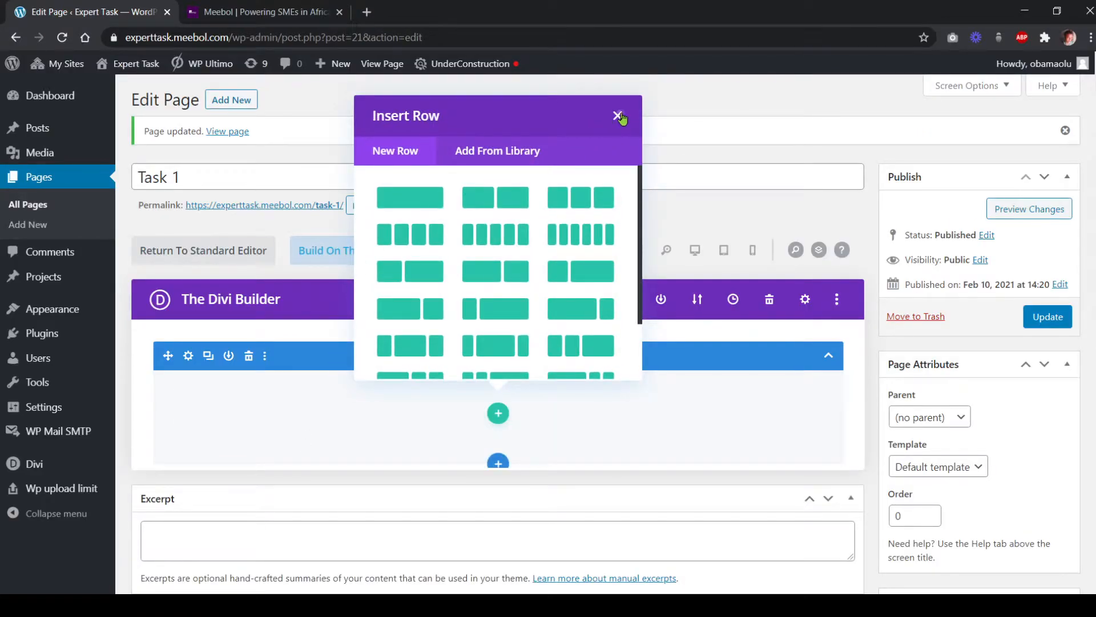
click(618, 116)
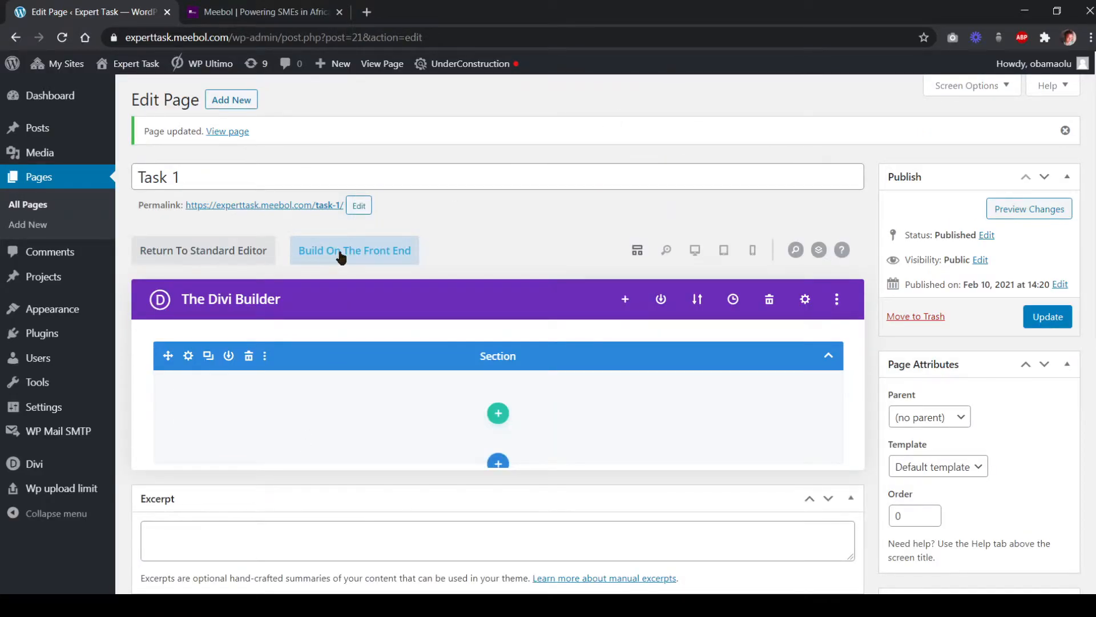
click(387, 258)
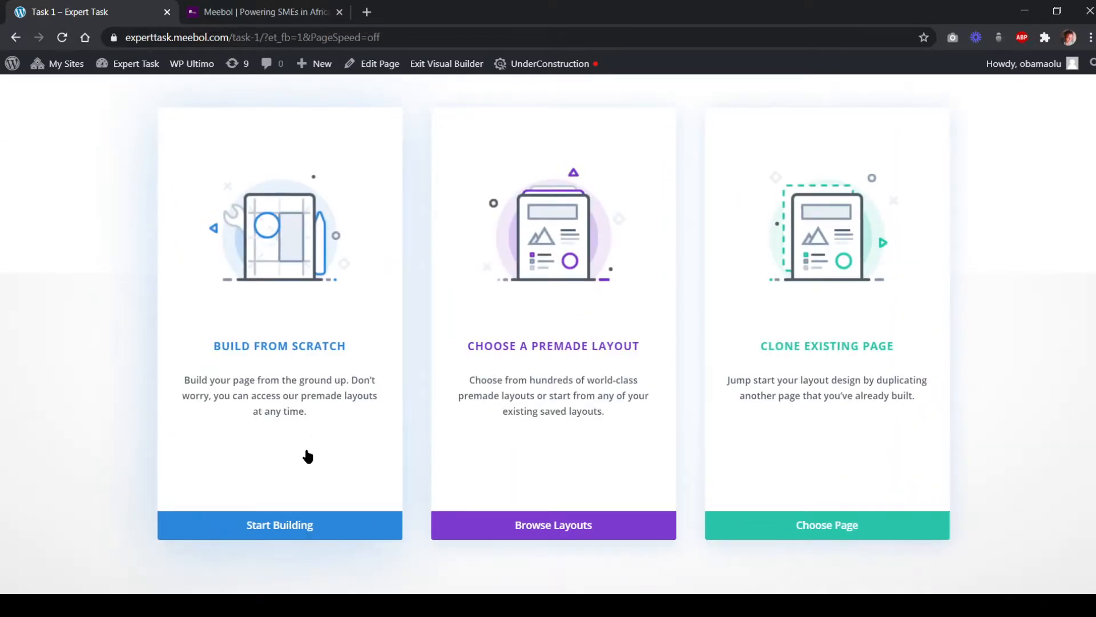
click(282, 523)
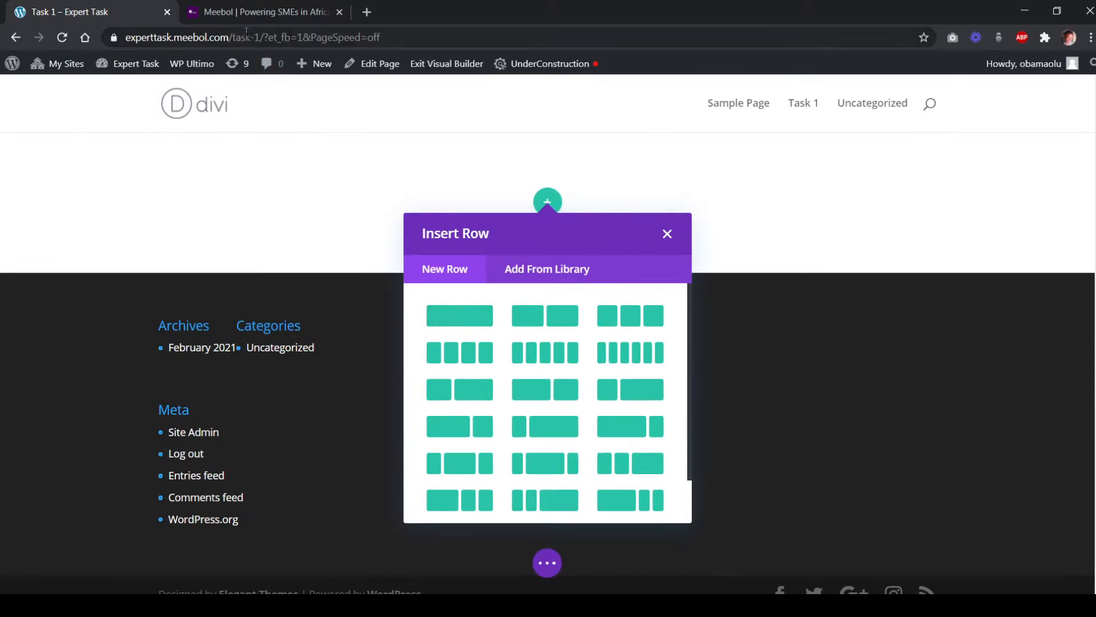
Check the Meebol homepage's hero layout and insert a single-column row without a module on the Task 1 page
click(239, 12)
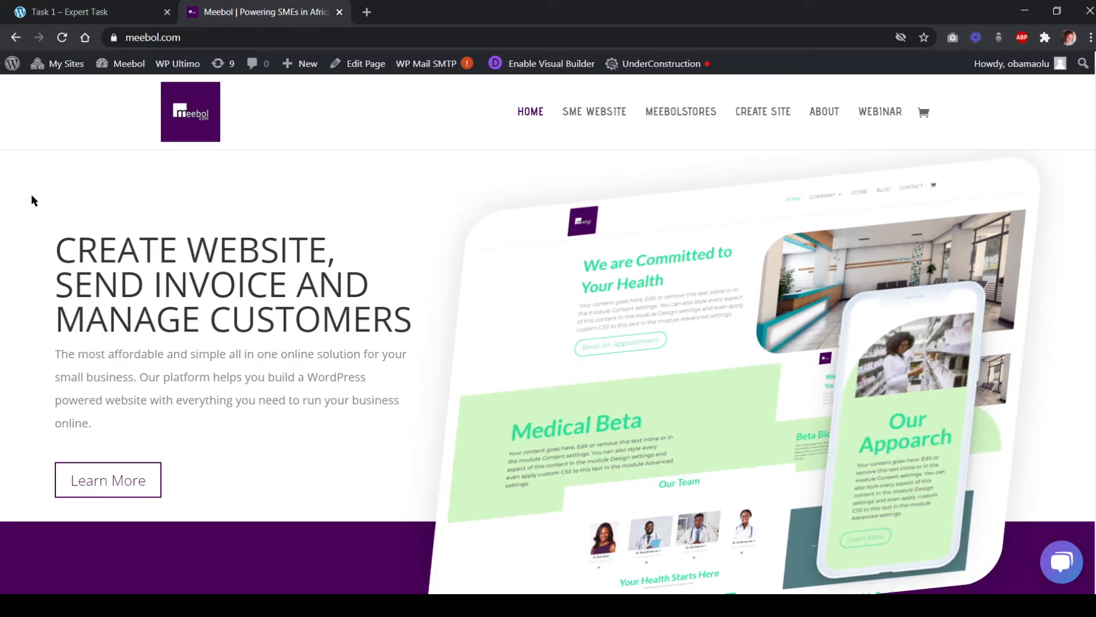
click(105, 14)
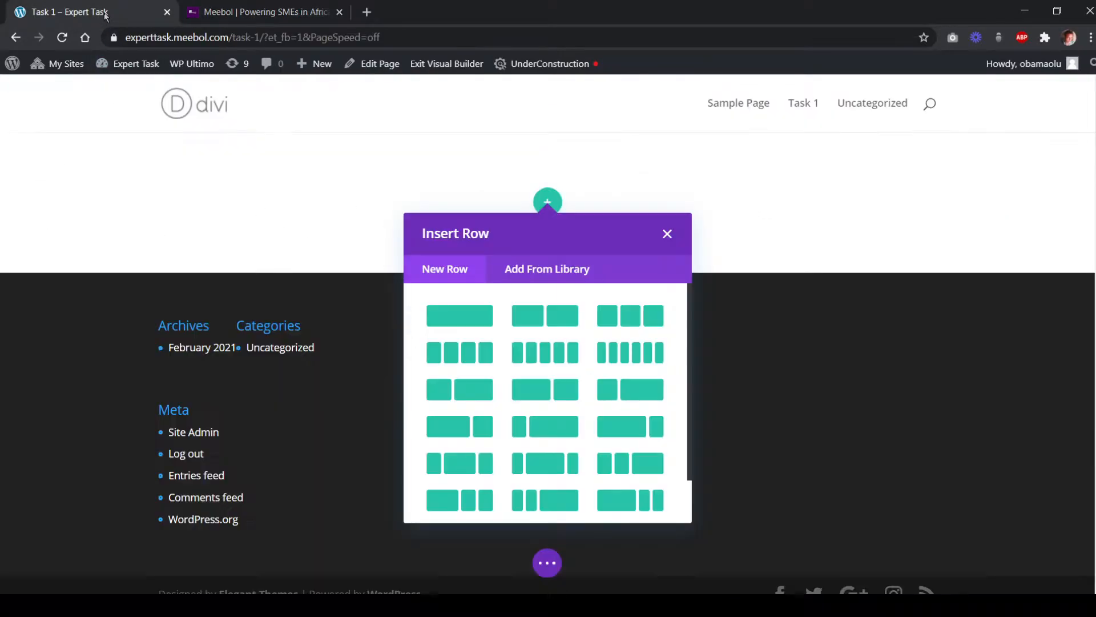
click(472, 321)
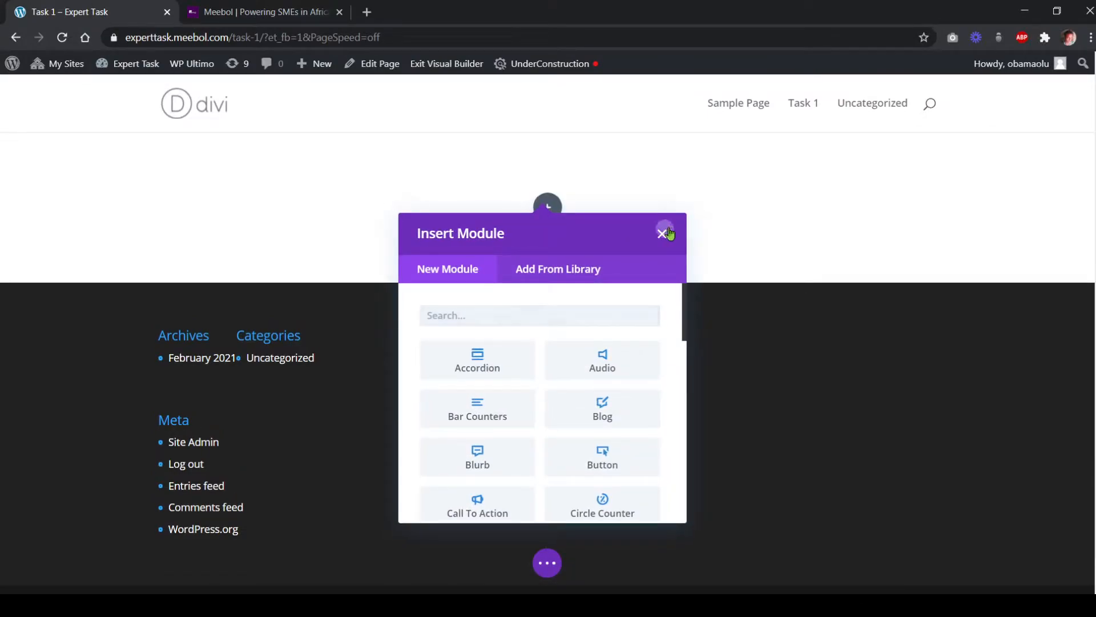
click(663, 234)
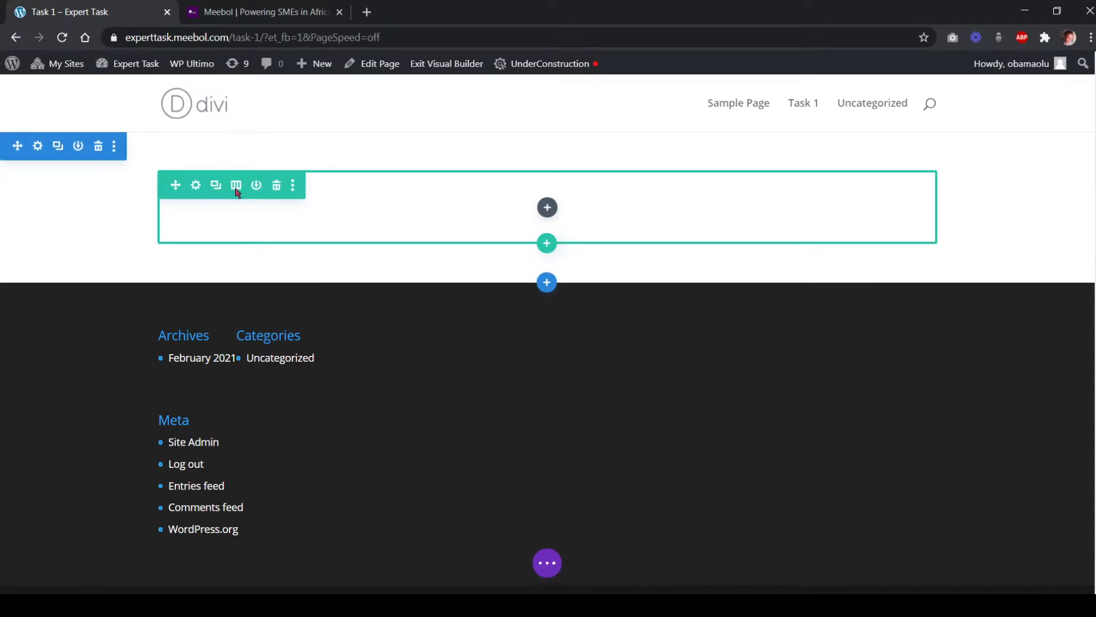
Change the row's layout to two equal columns and compare it with the Meebol homepage
click(236, 186)
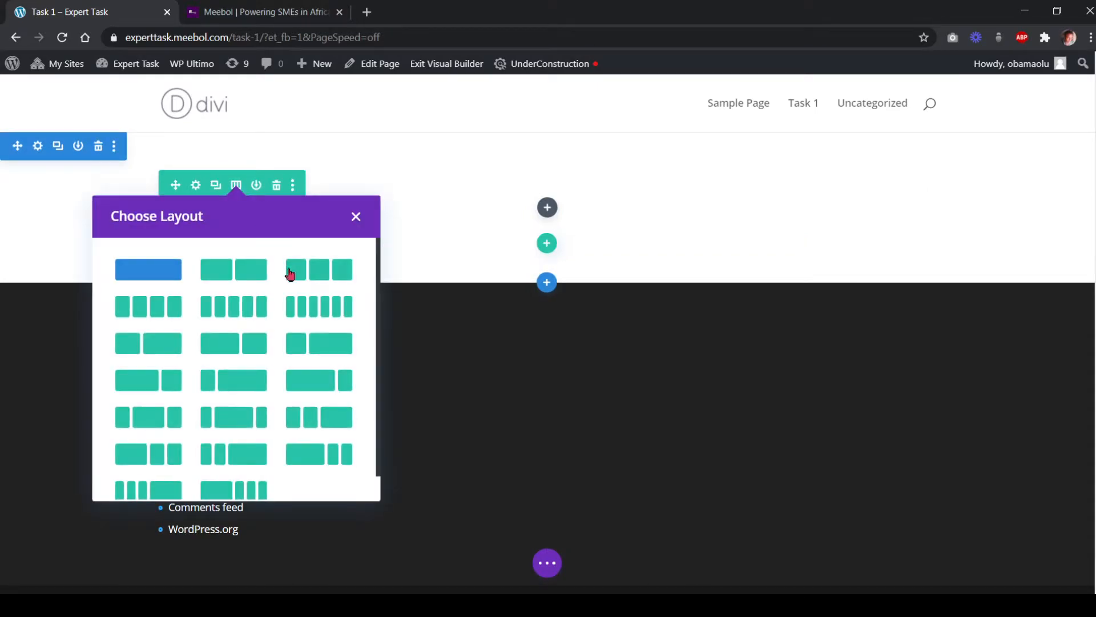
click(229, 276)
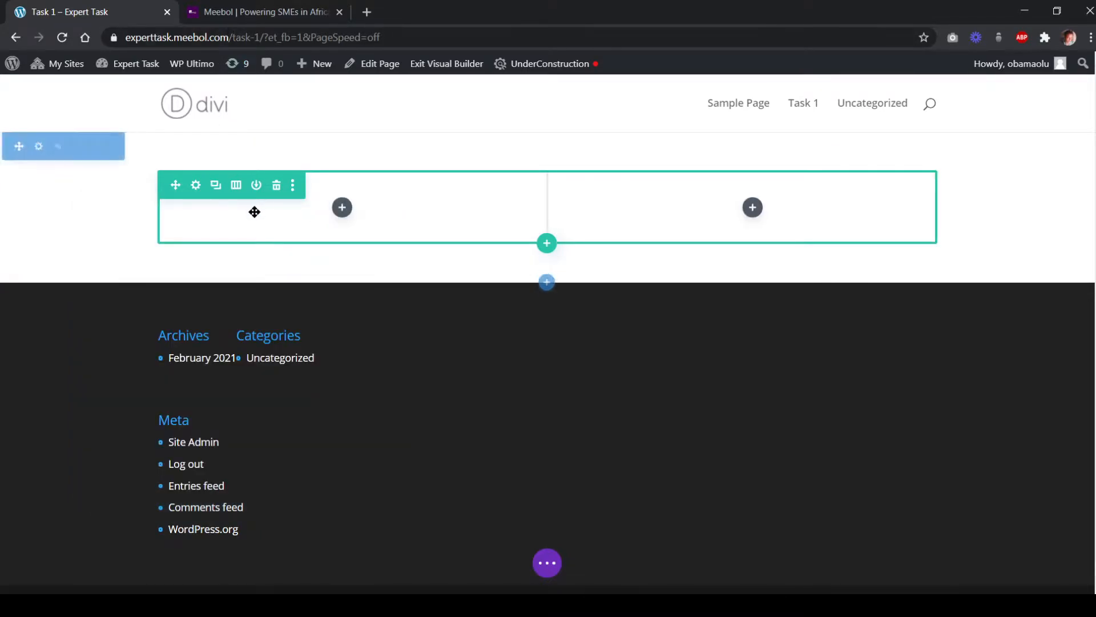
click(235, 13)
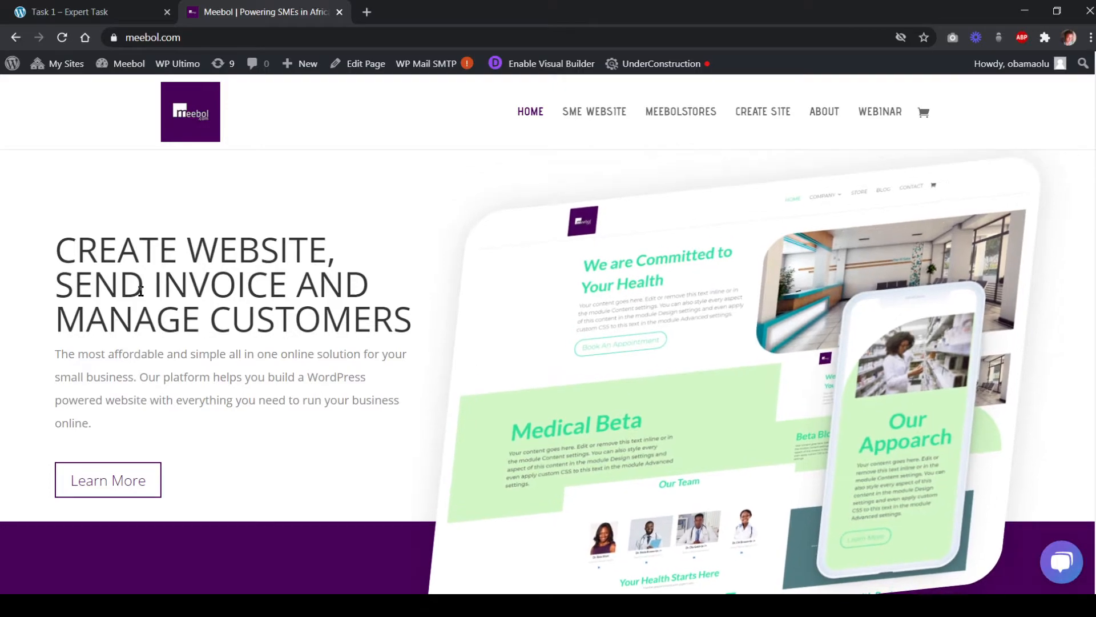
click(113, 16)
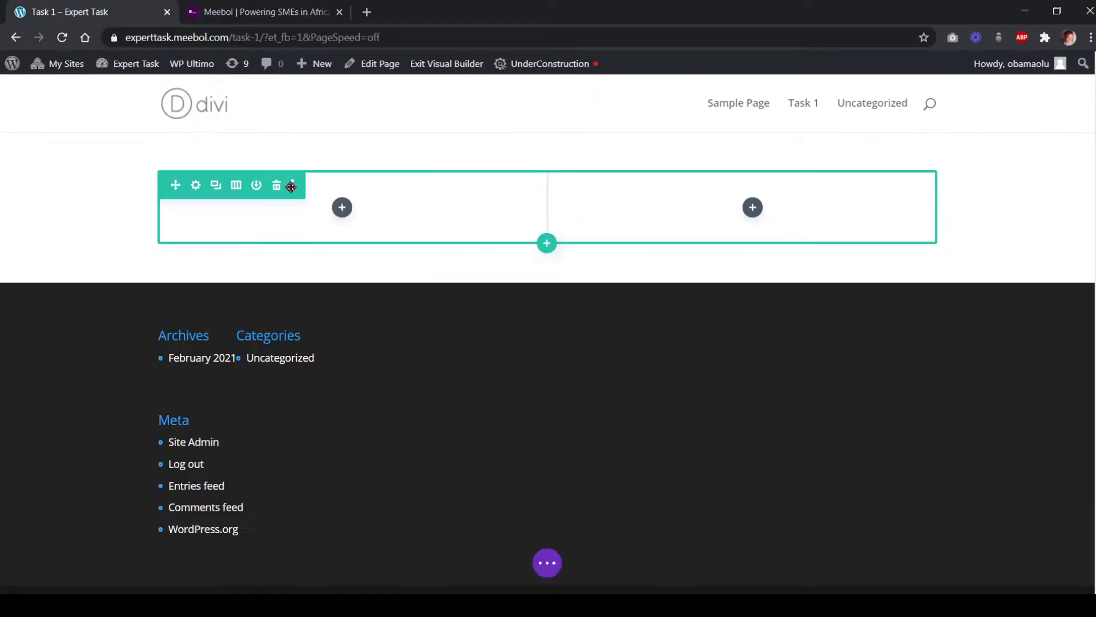
Change the row's layout to a narrower first column and a wider second column, and compare it with the Meebol homepage
click(237, 188)
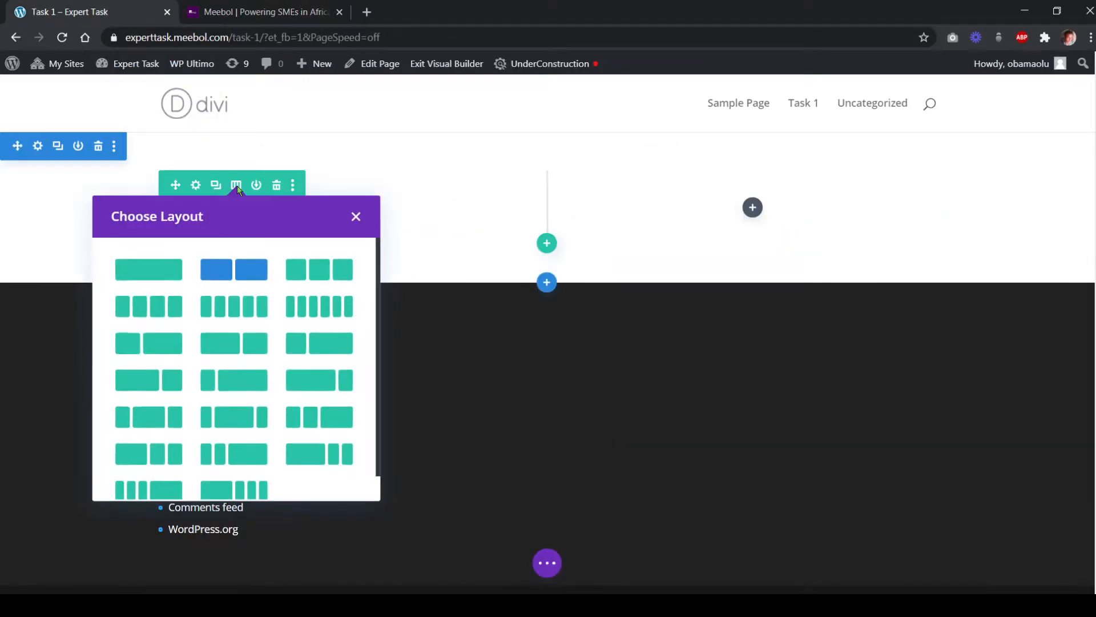
click(159, 350)
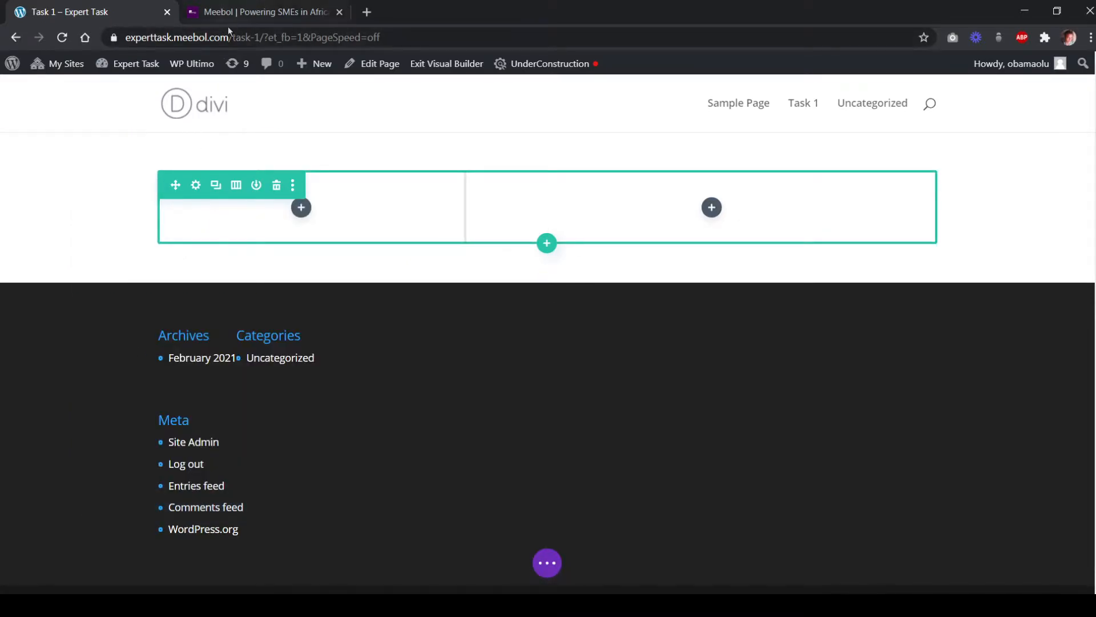
click(253, 12)
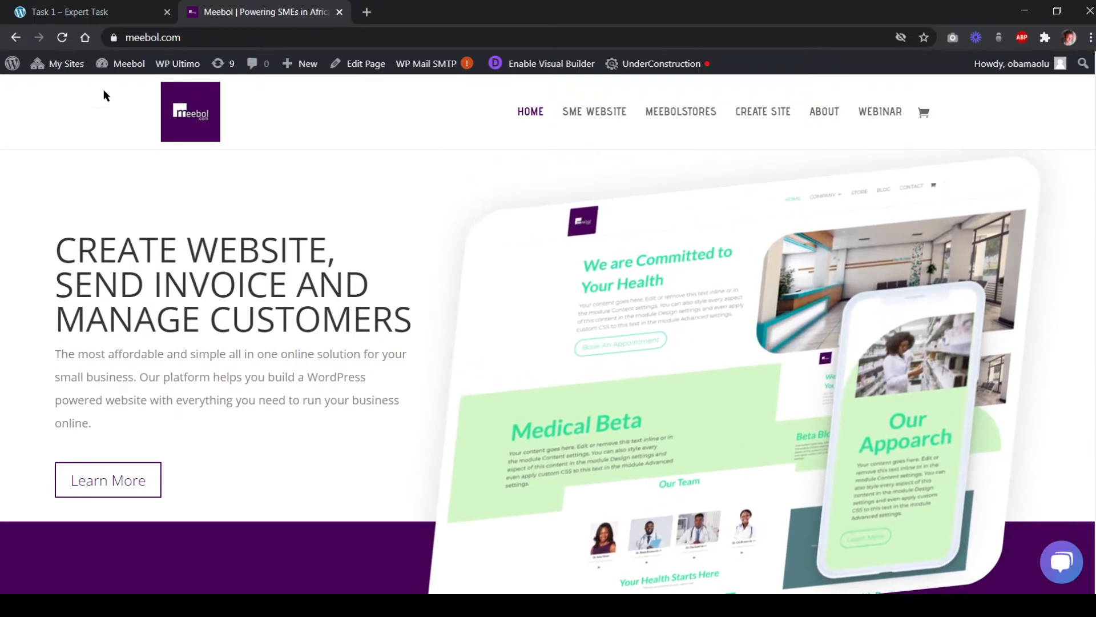
click(123, 12)
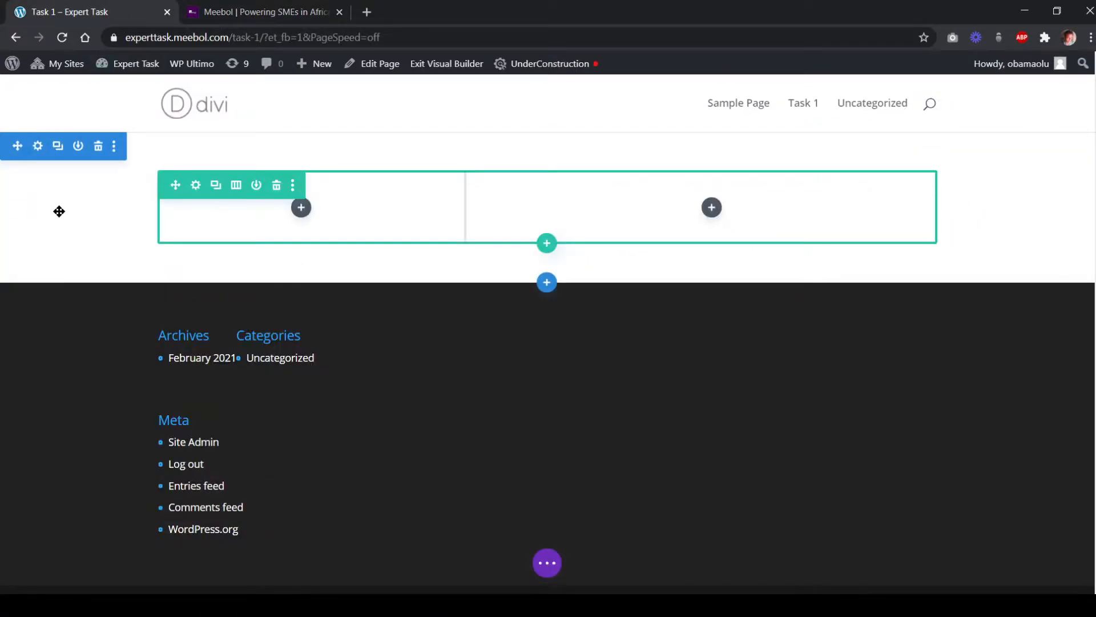
click(195, 187)
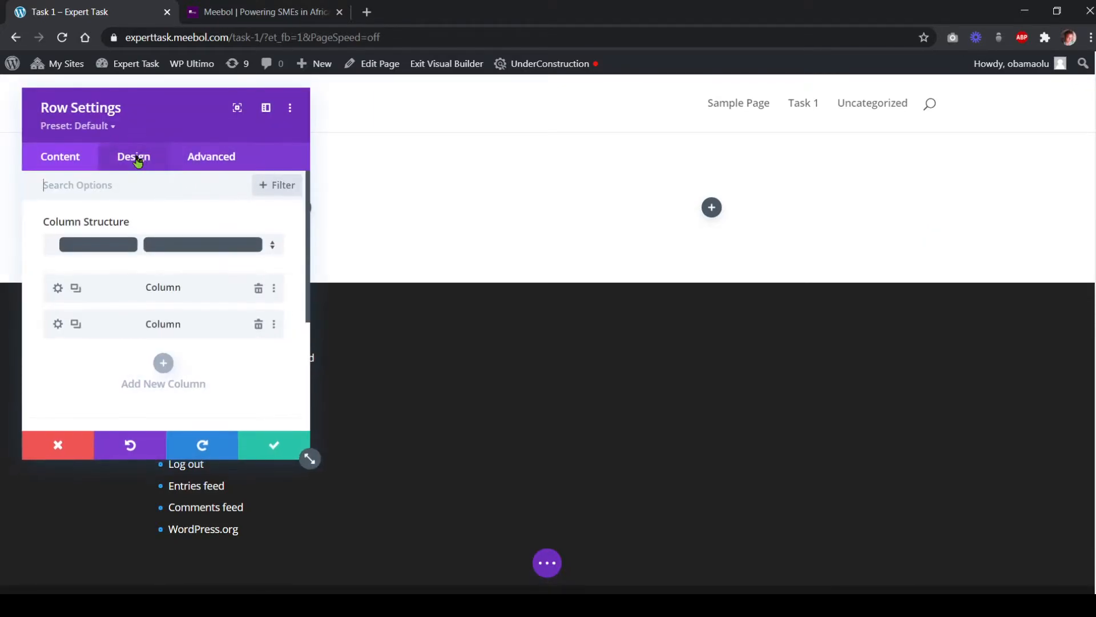
click(136, 159)
click(111, 222)
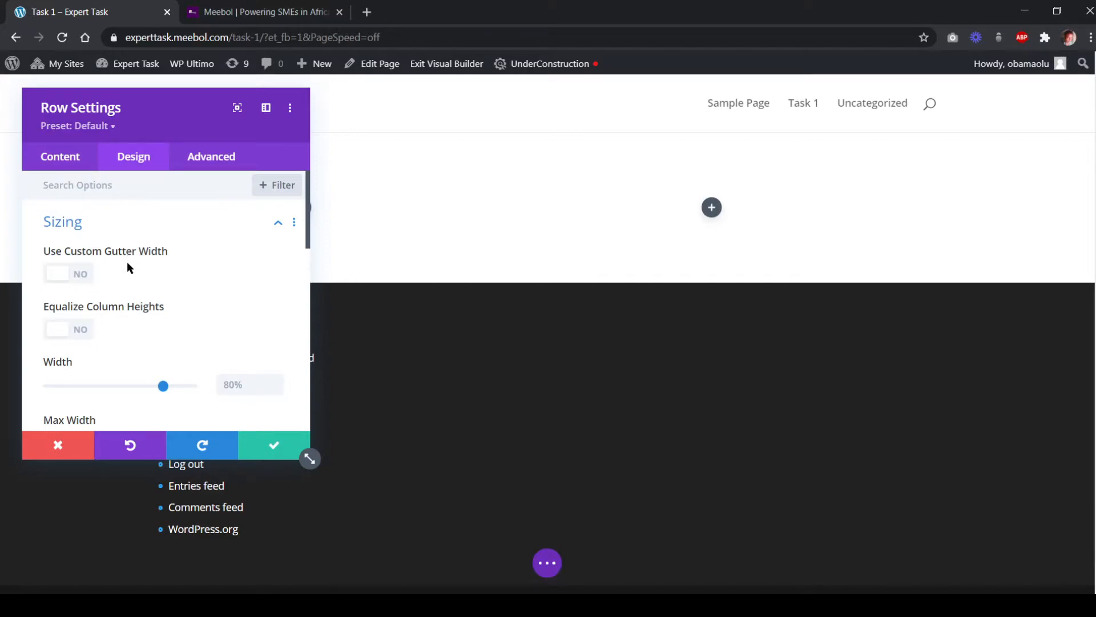
scroll(127, 268, down, 2)
click(60, 445)
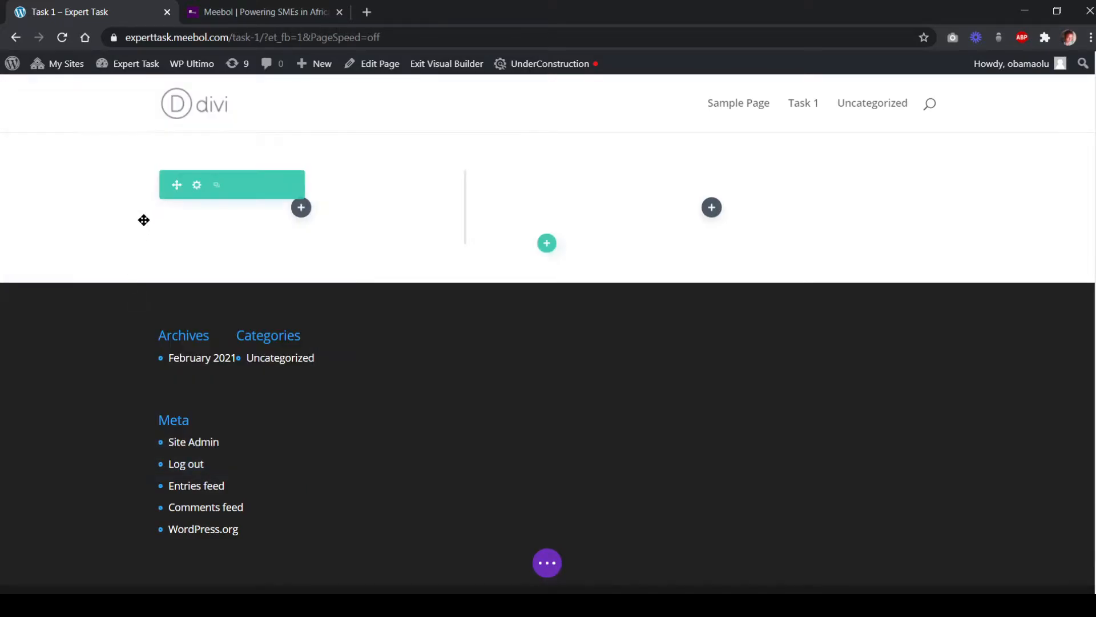
Set the two-column row's width and maximum width to 90% and save the row settings
click(196, 186)
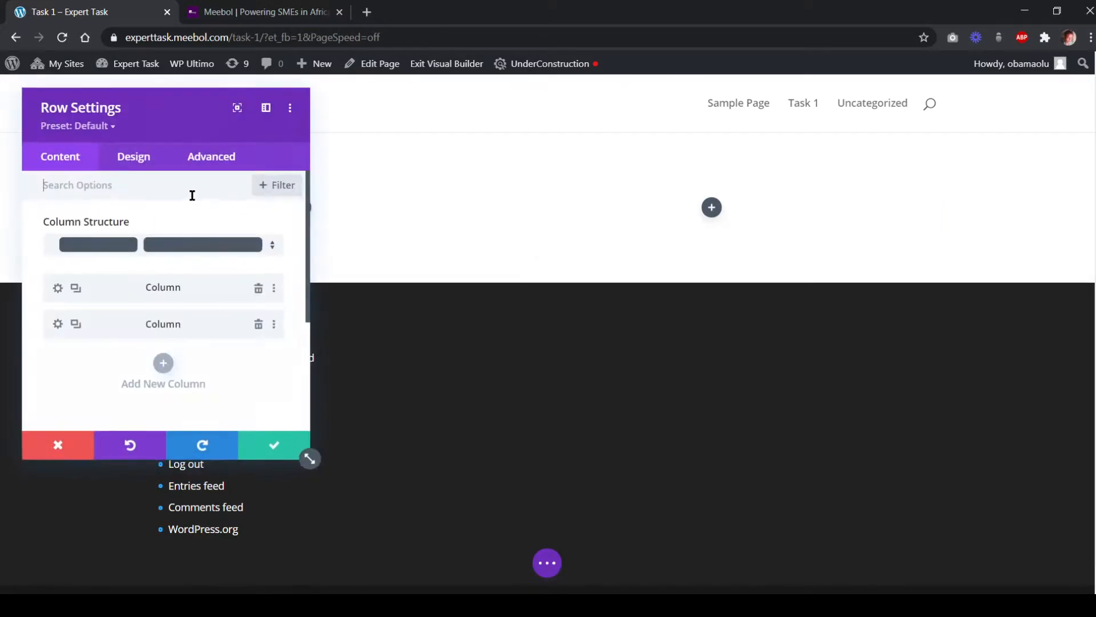
click(133, 163)
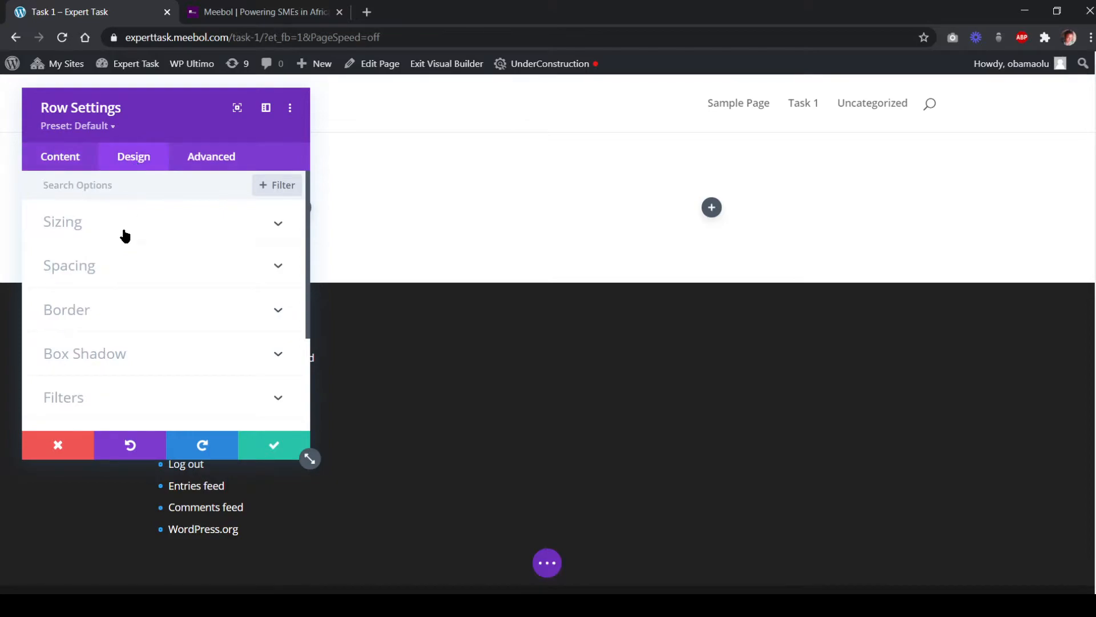
click(125, 234)
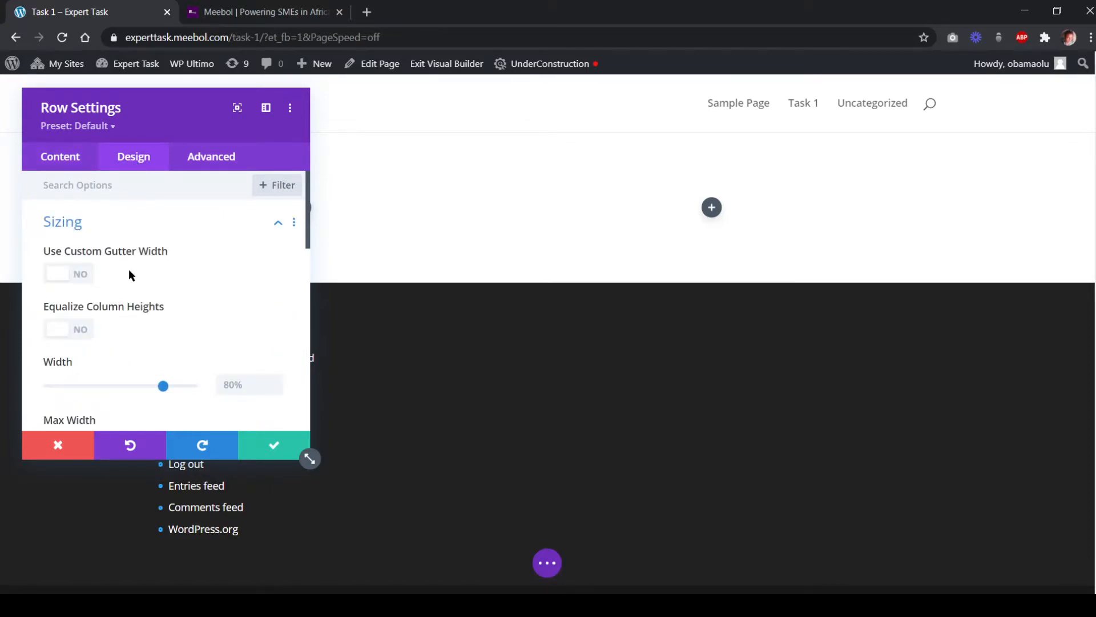
scroll(191, 284, down, 3)
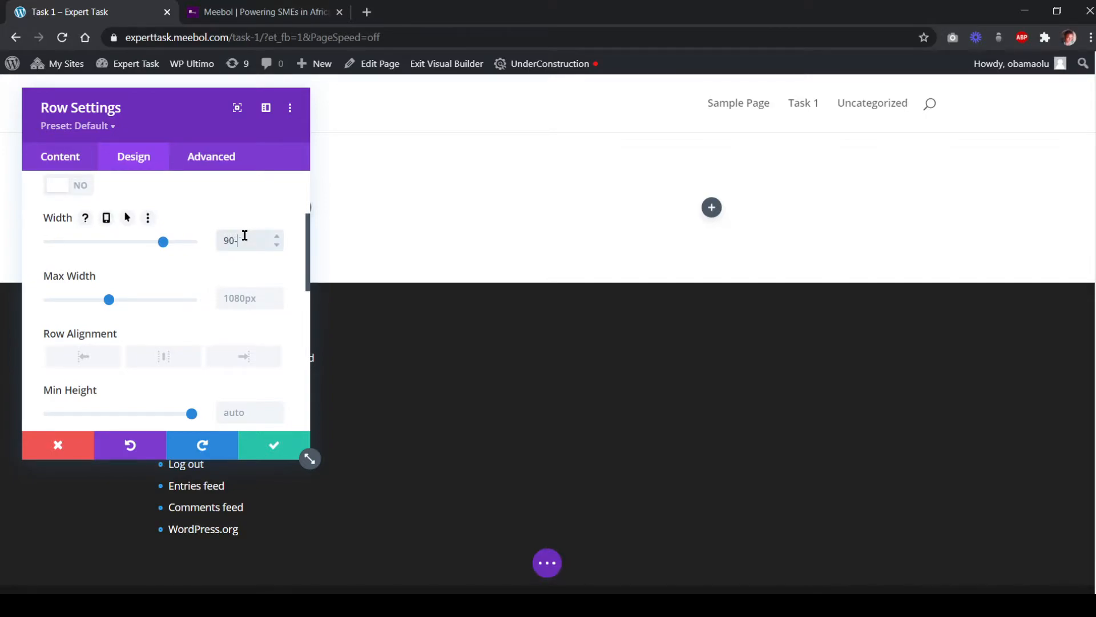
click(244, 235)
text(90%)
click(223, 299)
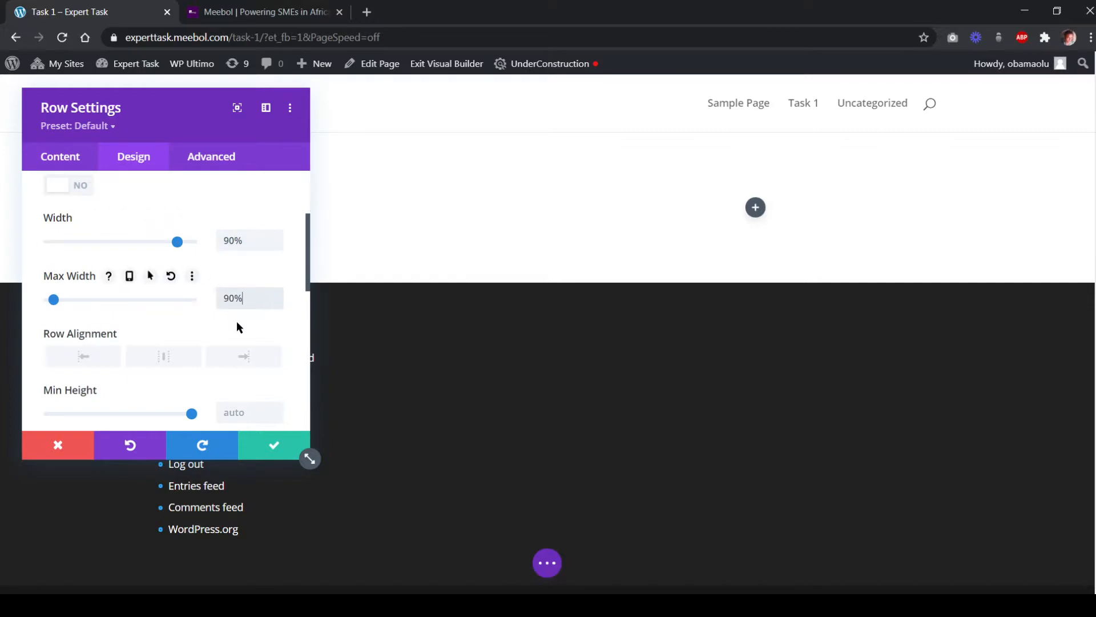
scroll(202, 334, up, 3)
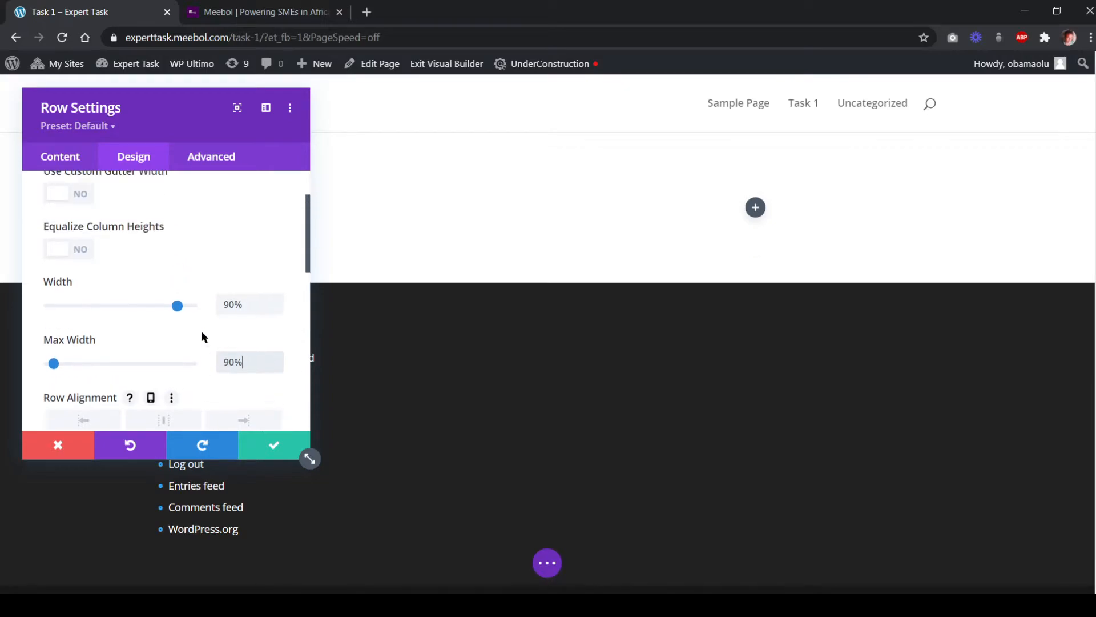
click(264, 443)
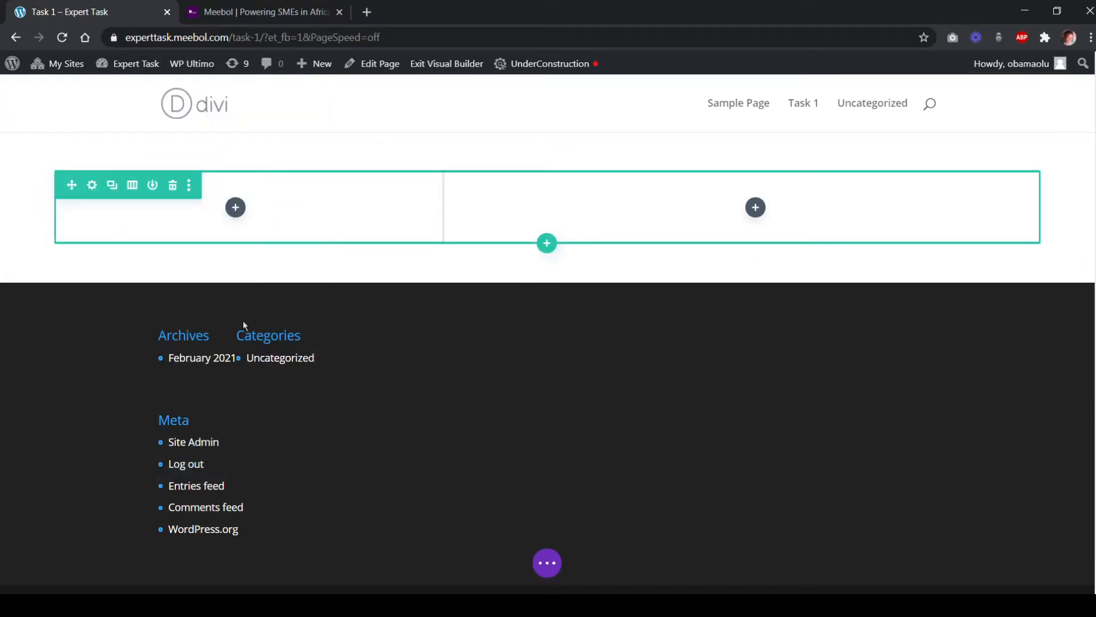
Insert a Text module in the row's first column
click(236, 208)
scroll(217, 422, down, 4)
scroll(216, 438, down, 5)
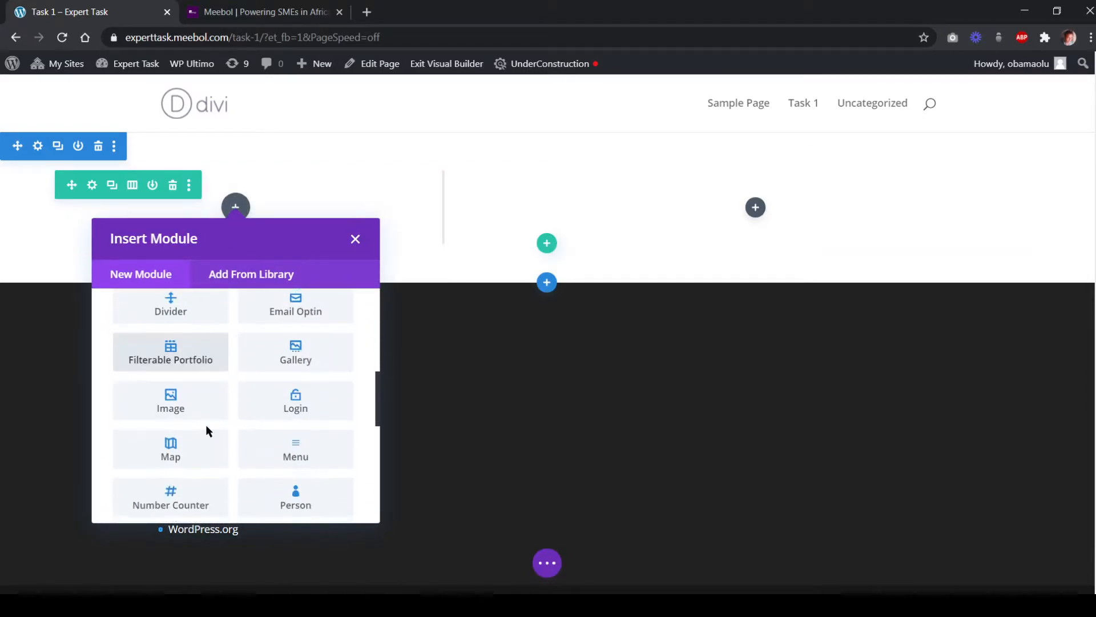
scroll(201, 429, down, 3)
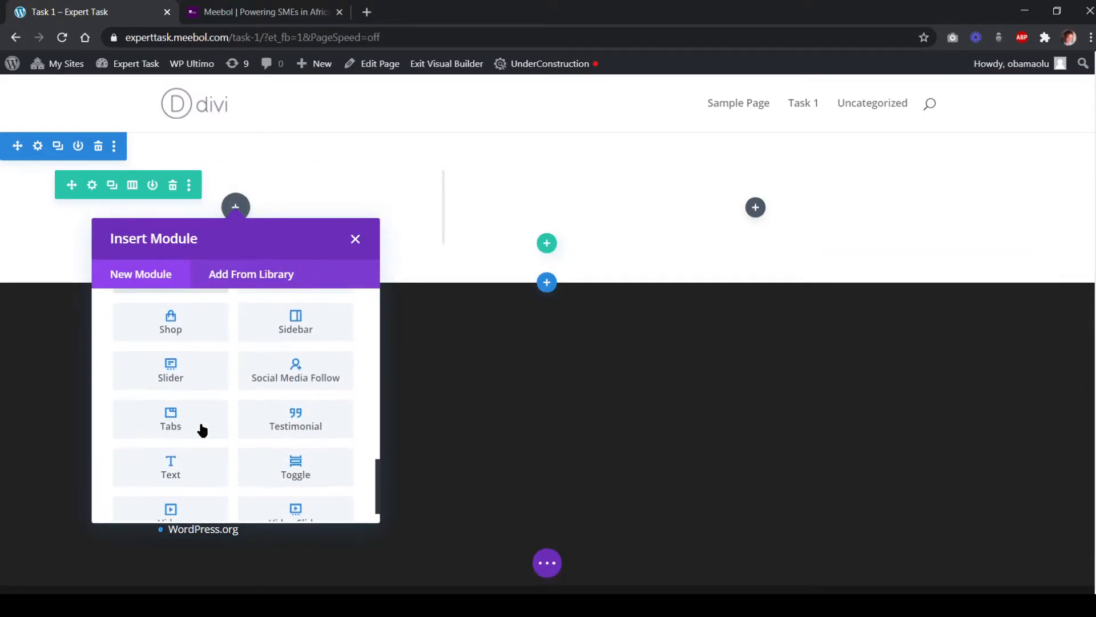
click(171, 467)
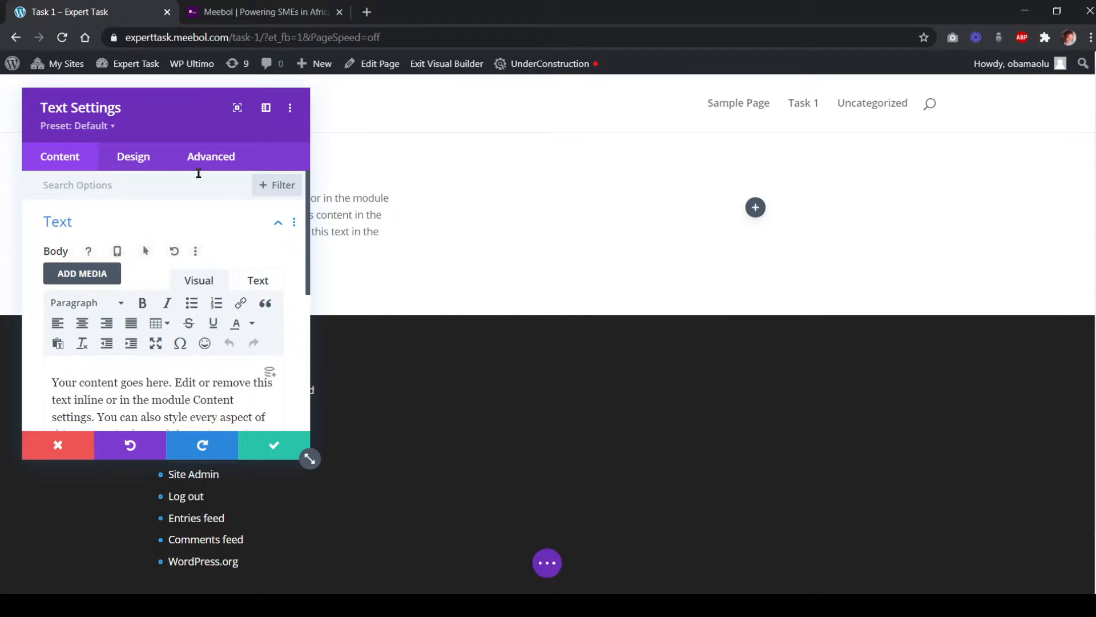
Replace the Text module's placeholder body with the hero heading and paragraph copied from the Meebol homepage
click(224, 17)
drag(109, 423, 59, 257)
key(ctrl+c)
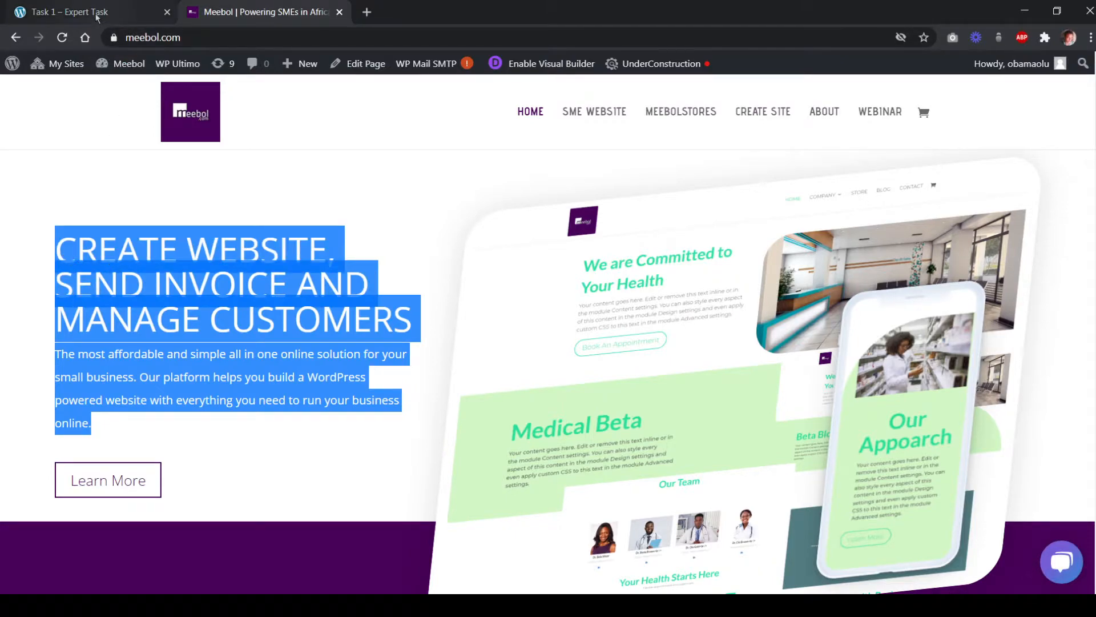
click(55, 12)
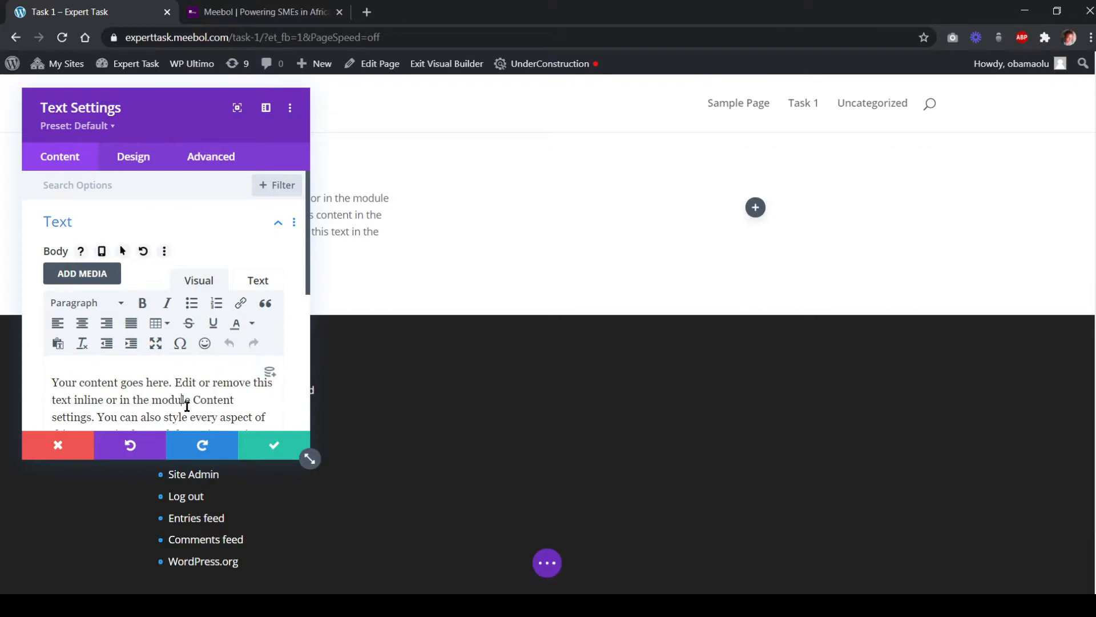
key(ctrl+a)
key(ctrl+v)
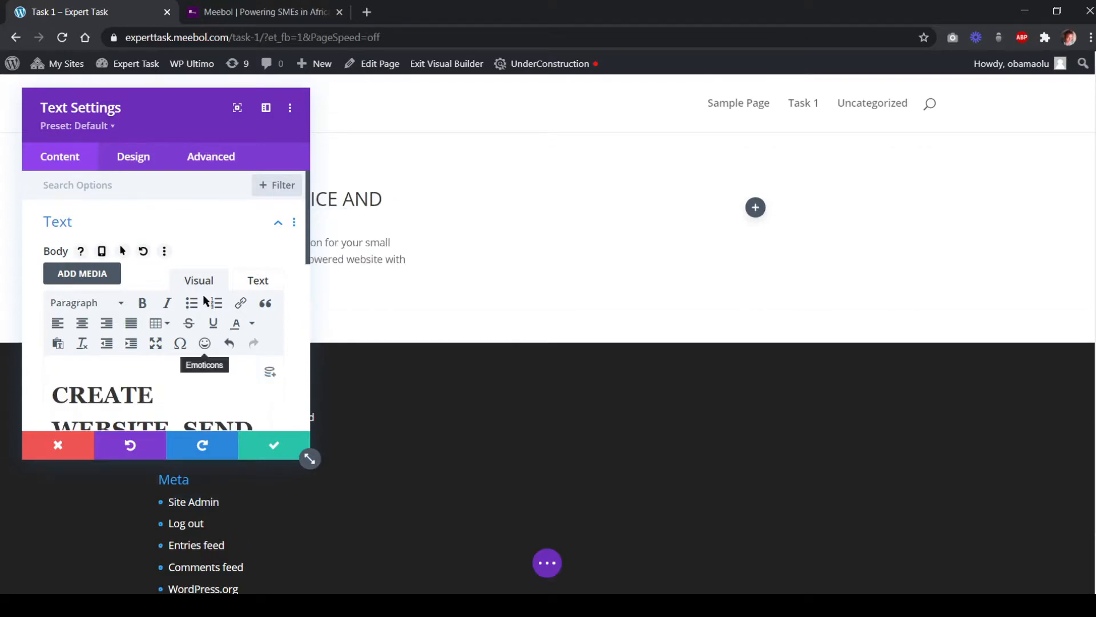
Compare the pasted text with the Meebol homepage and set the H1 heading's text size to 48px
drag(191, 92, 717, 146)
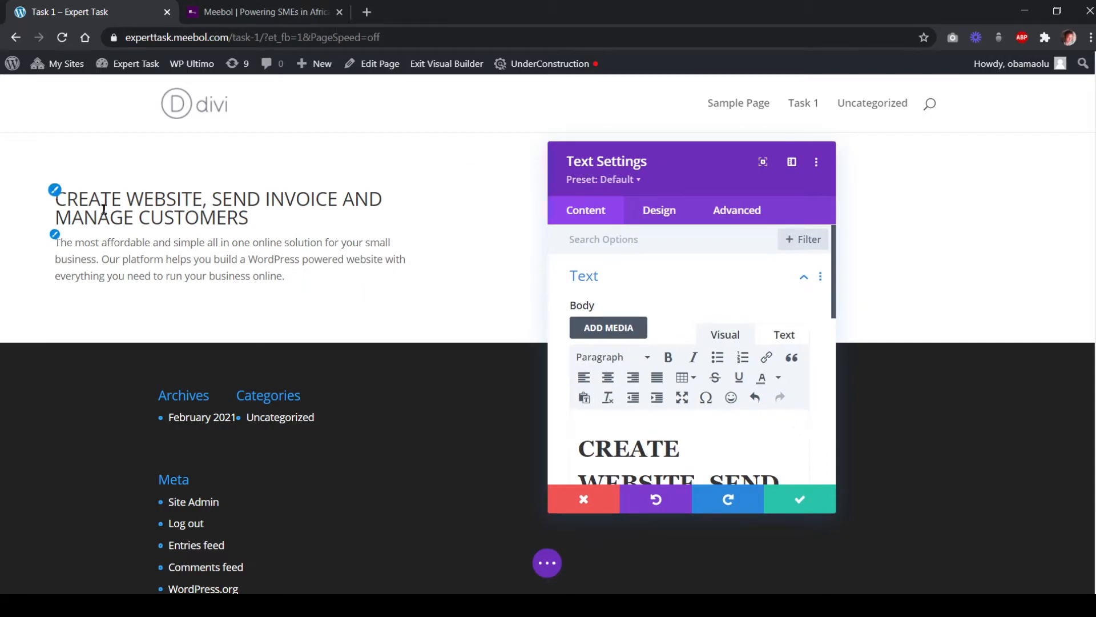
click(255, 15)
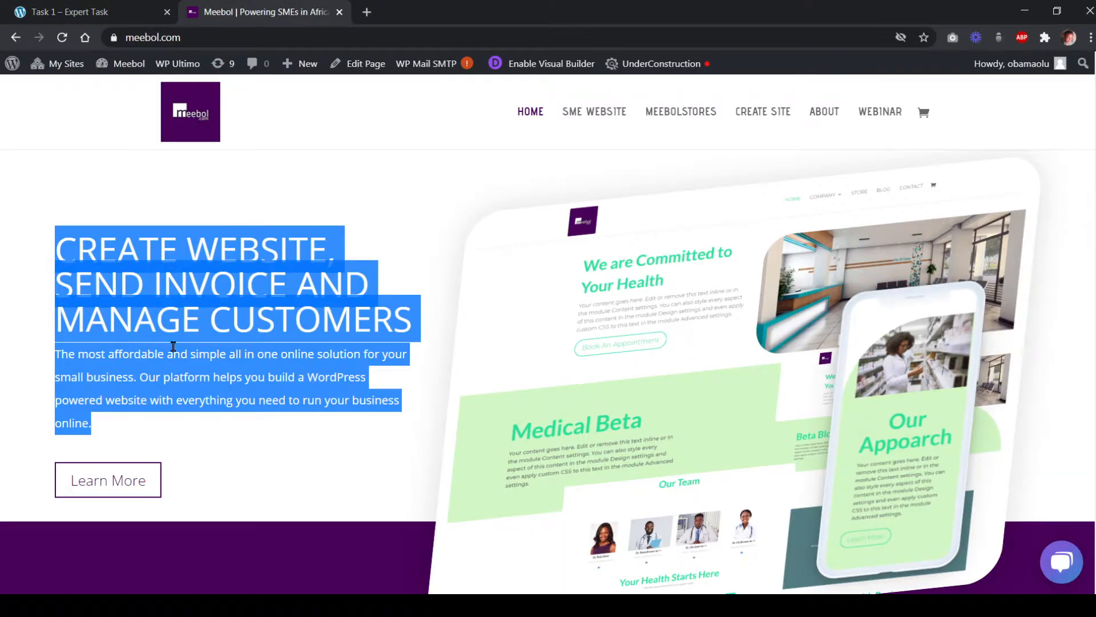
click(266, 420)
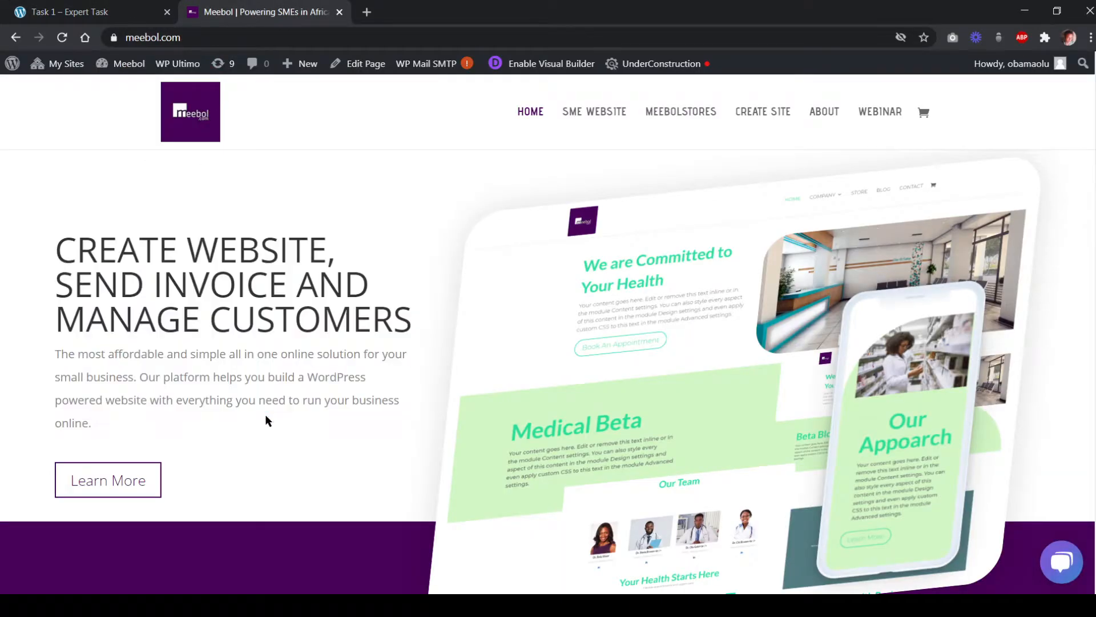
click(110, 20)
click(111, 212)
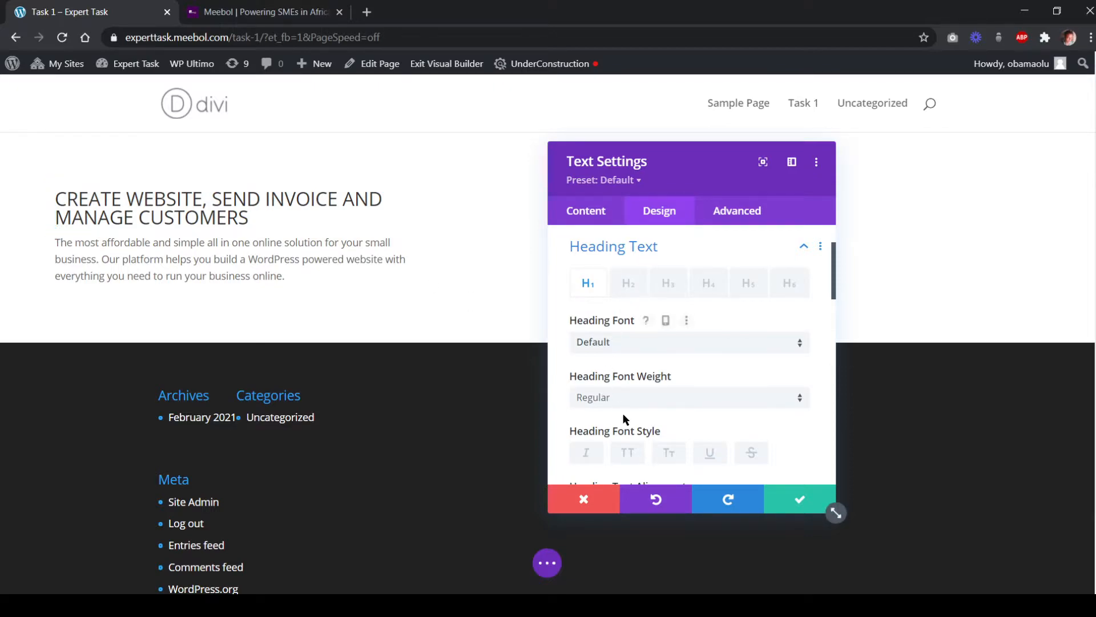
scroll(738, 400, down, 1)
scroll(738, 399, down, 4)
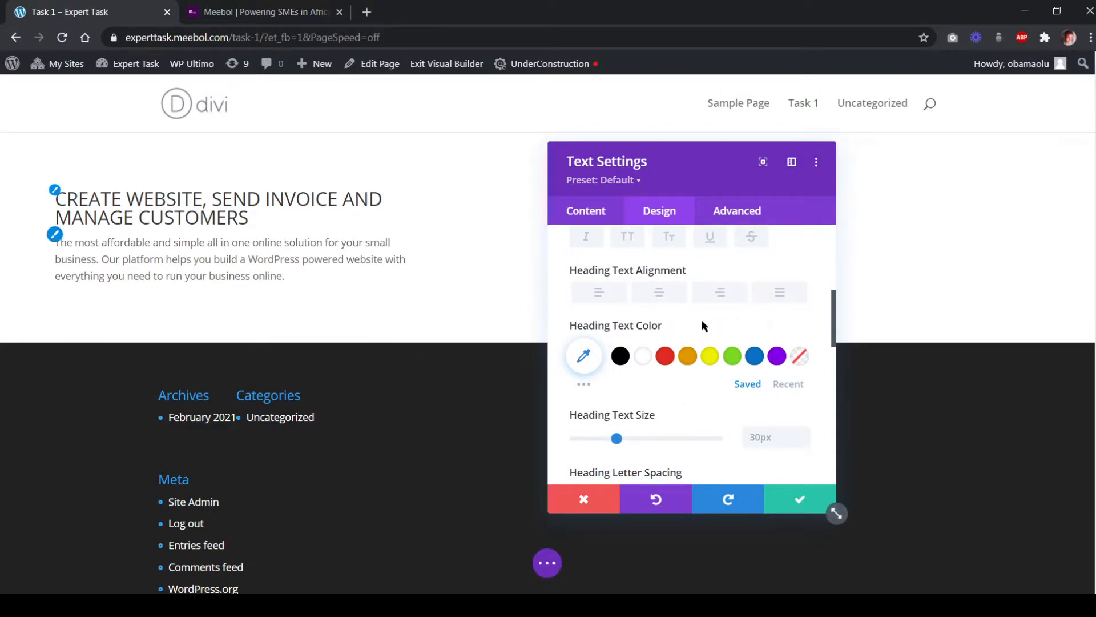
click(763, 438)
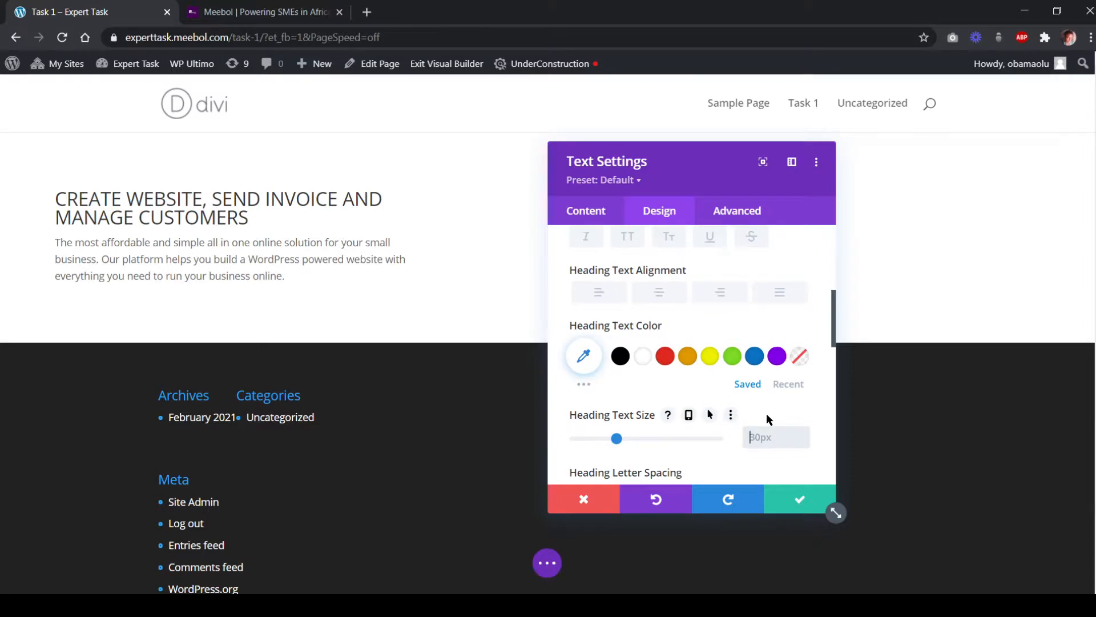
text(48)
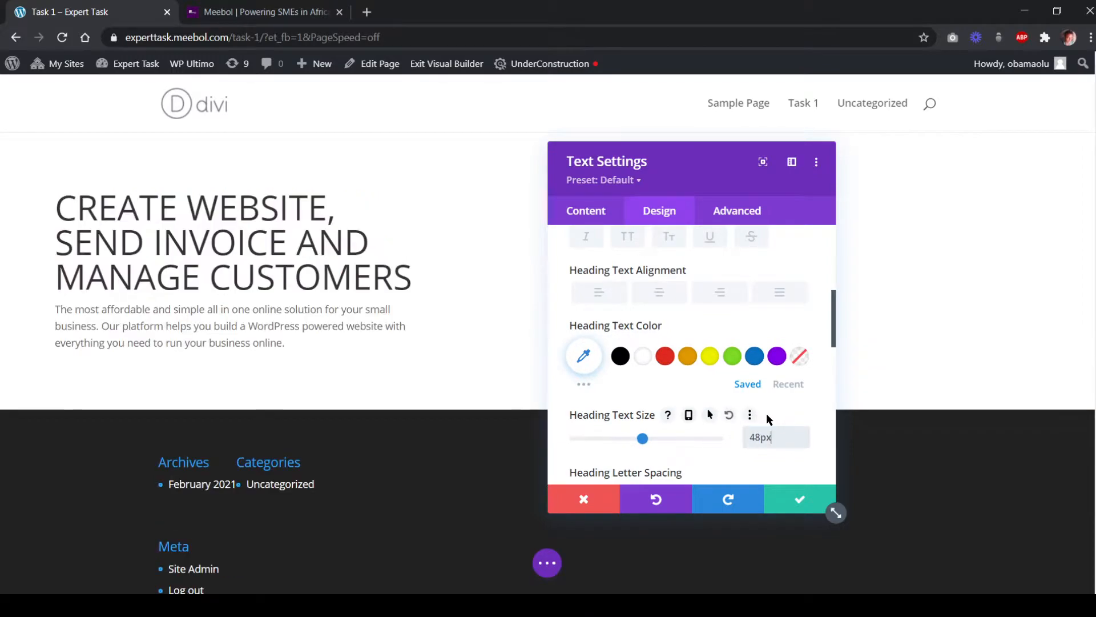
scroll(688, 436, down, 3)
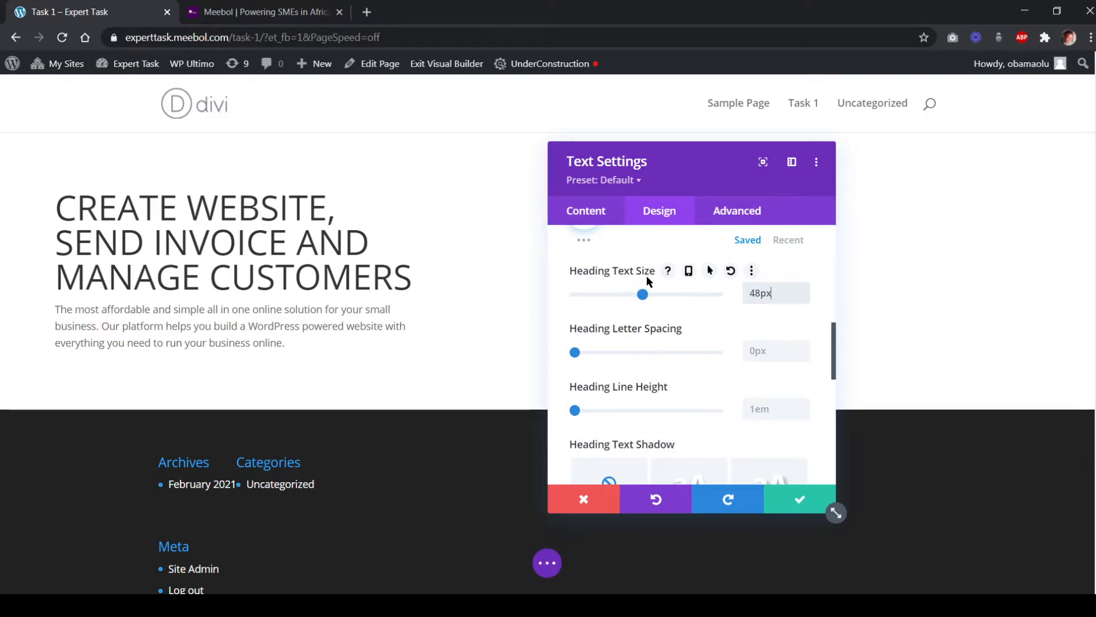
Set the paragraph's text size to 16px and compare it with the Meebol homepage
click(60, 305)
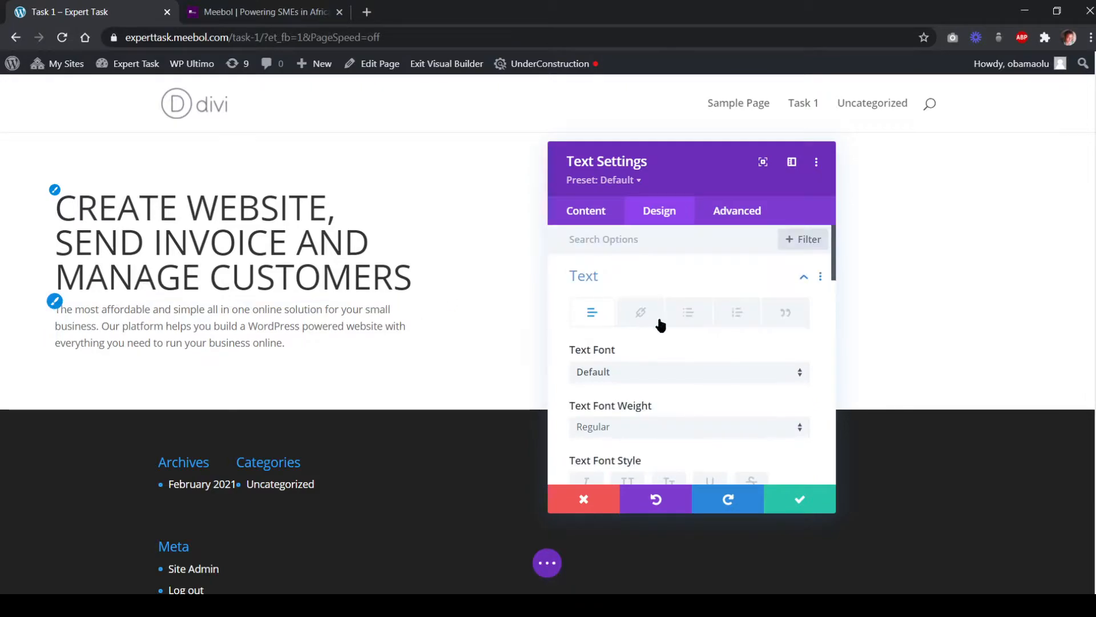
scroll(731, 358, down, 4)
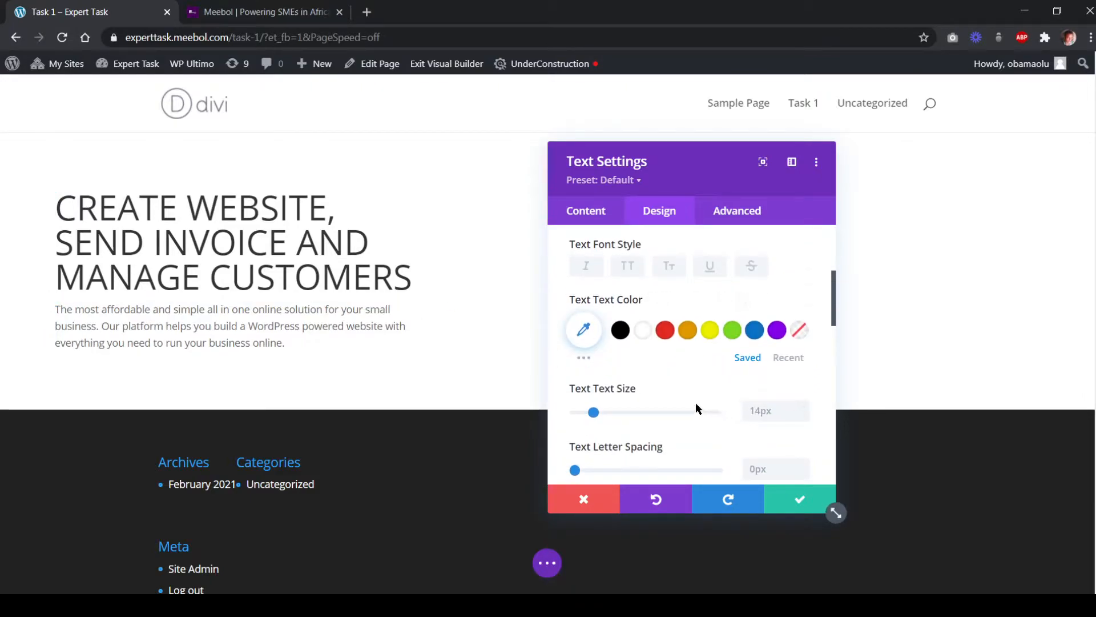
double_click(798, 408)
text(16)
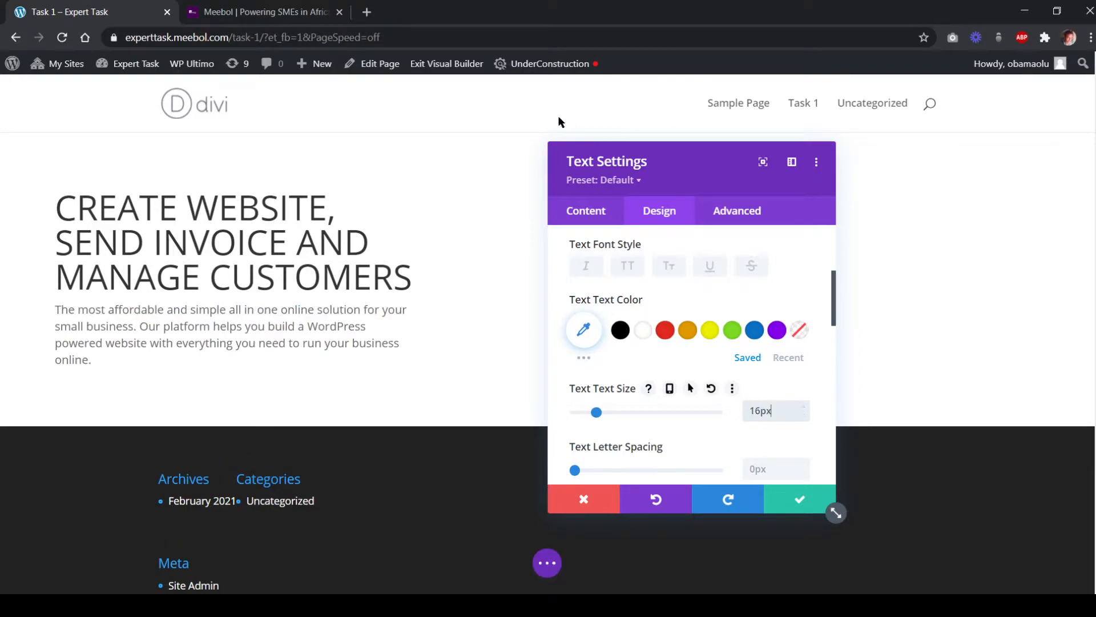
click(262, 12)
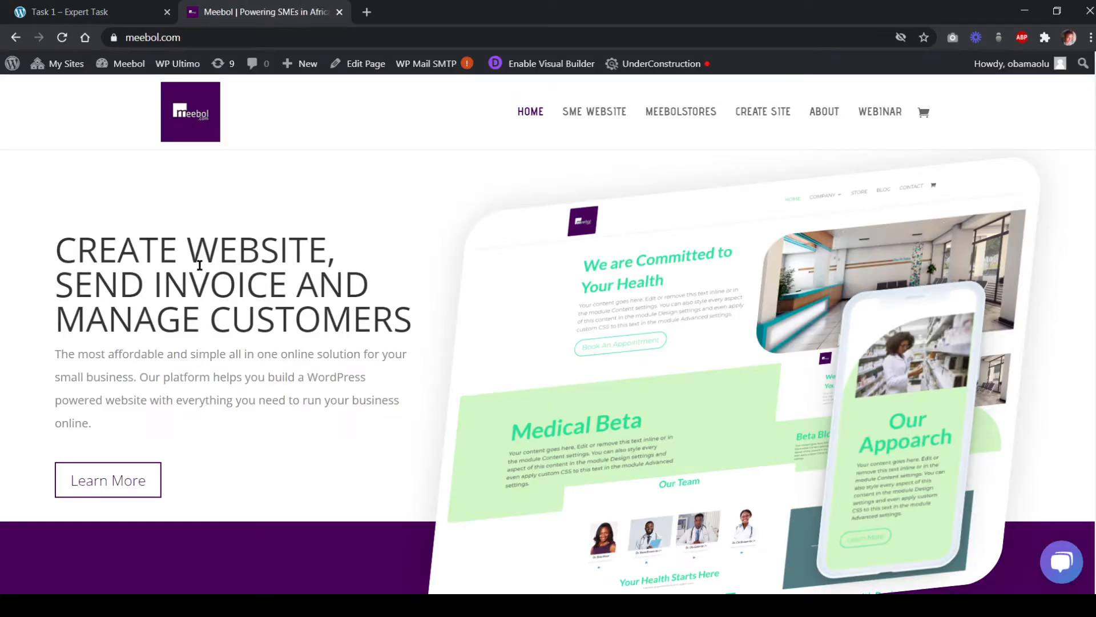
click(113, 16)
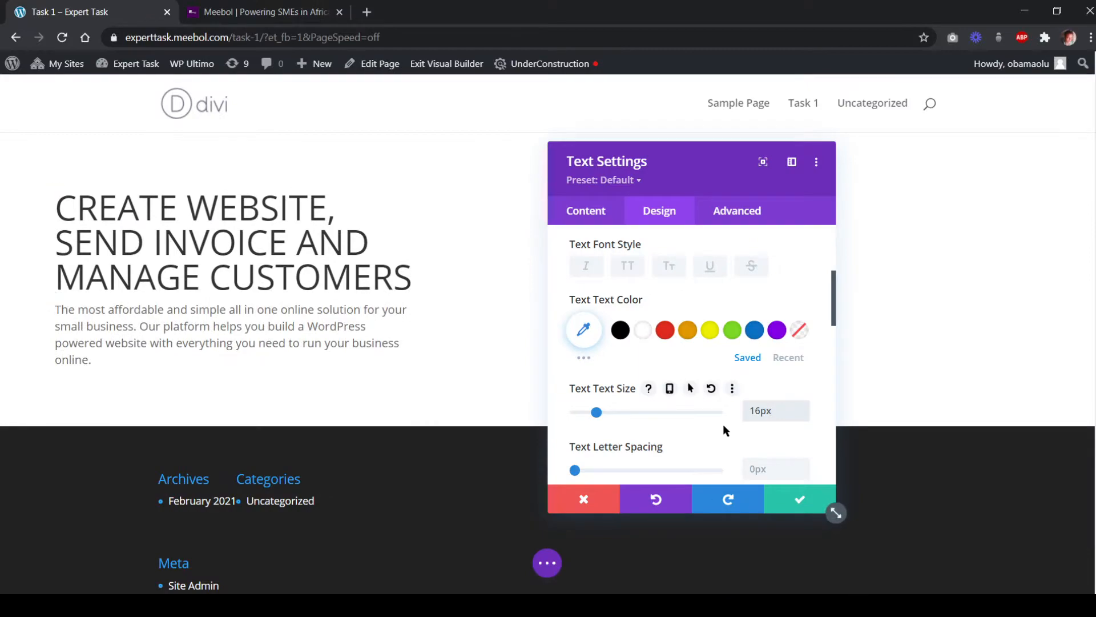
Set the paragraph's line height to 1.8em, compare it with the Meebol homepage and save the Text module
scroll(735, 398, down, 3)
click(770, 384)
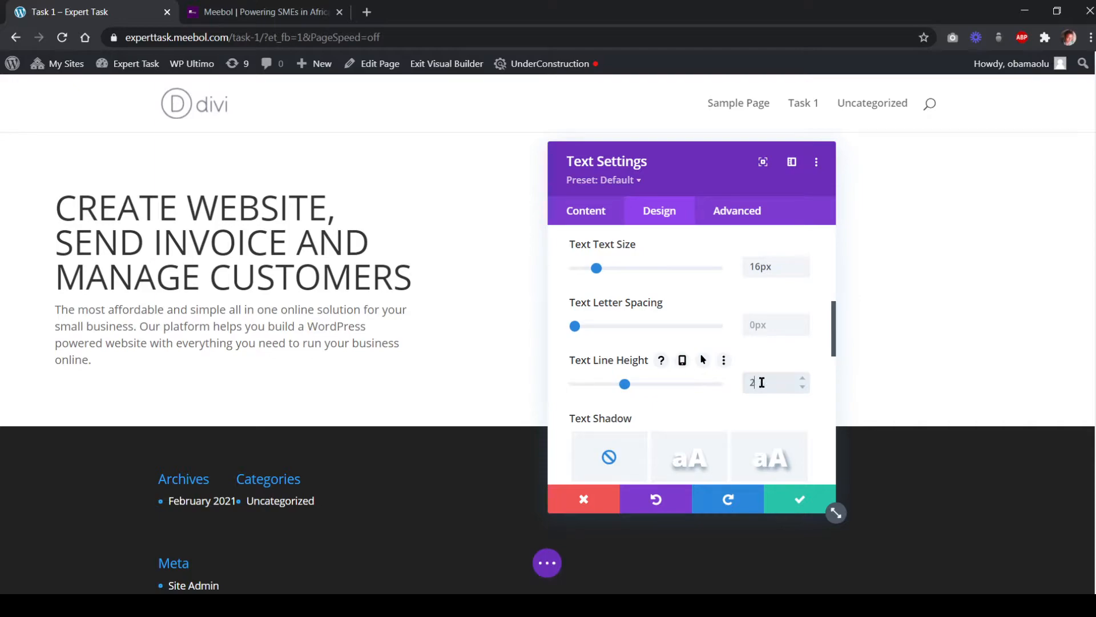
text(2em)
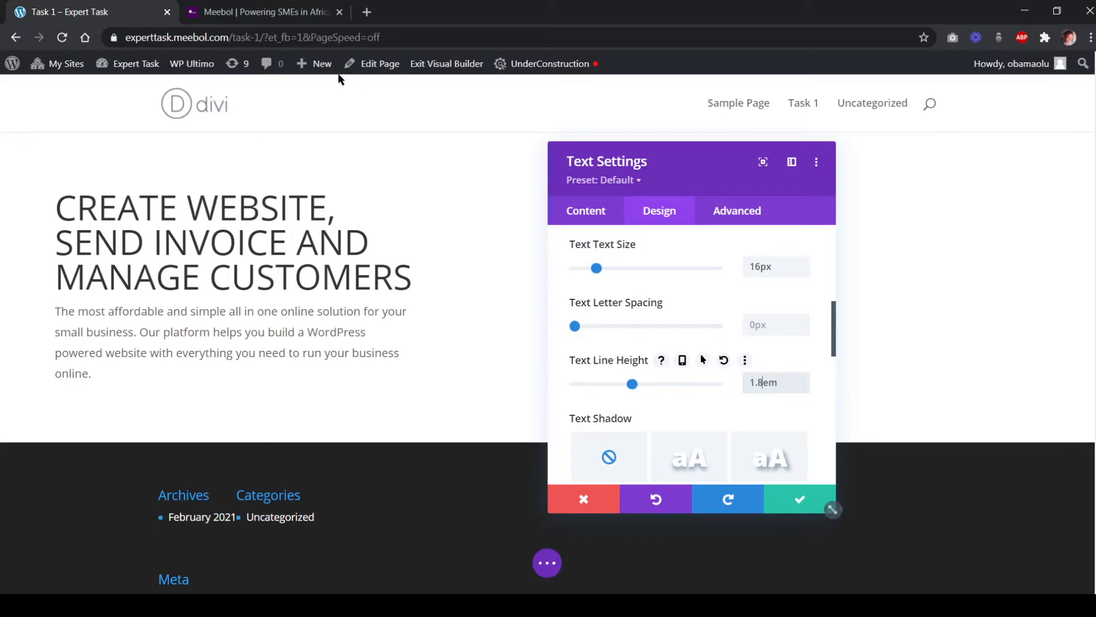
click(269, 16)
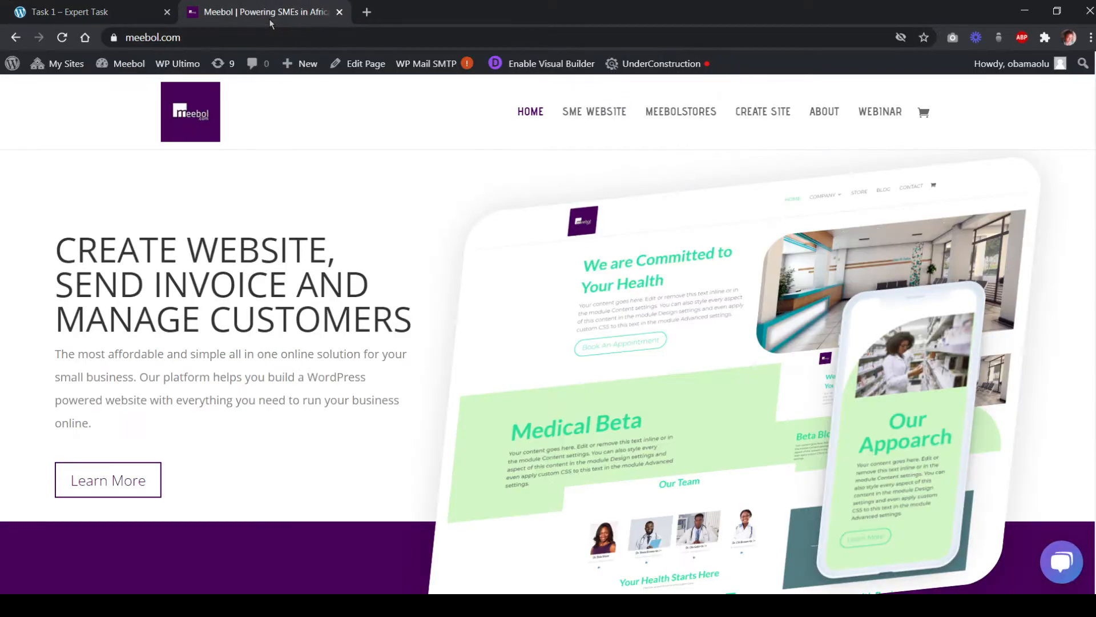
click(59, 15)
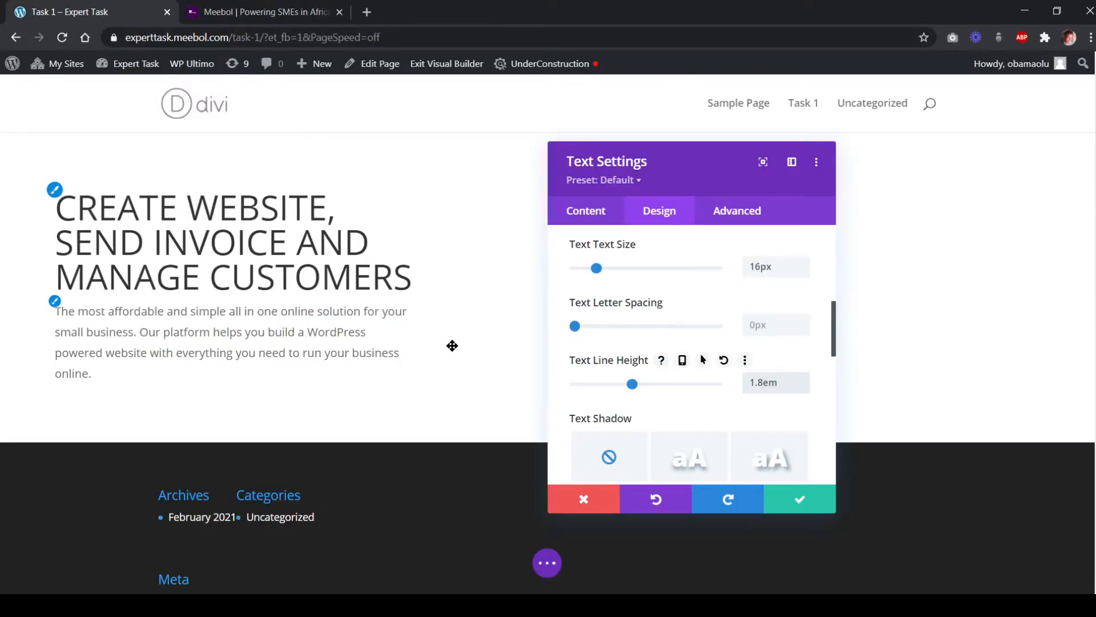
click(806, 503)
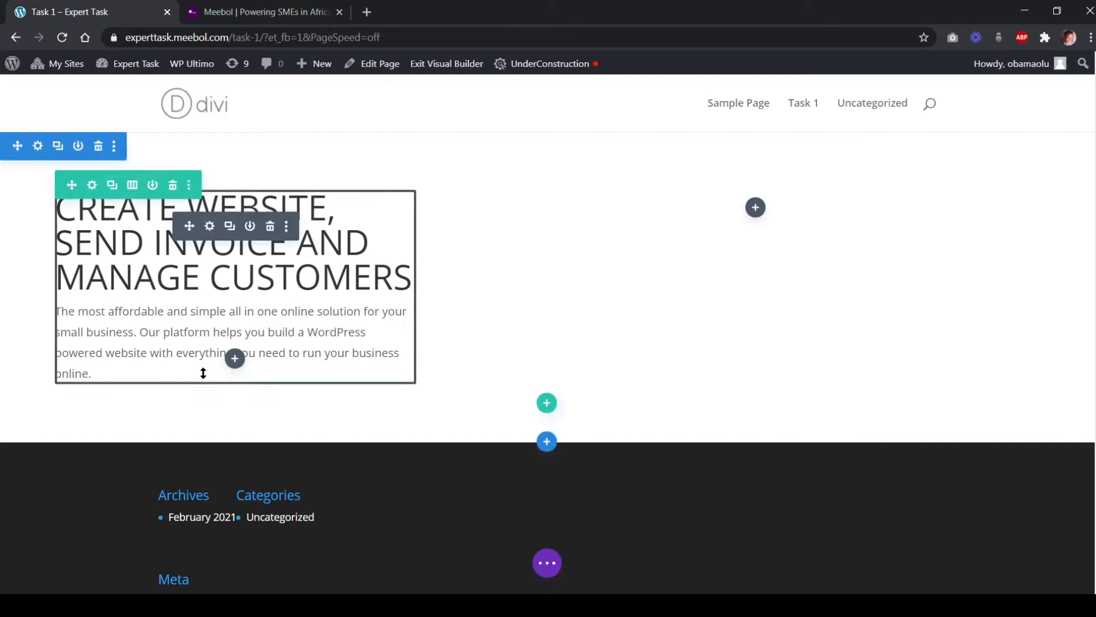
Add a Button module below the hero paragraph and label it "Learn More", matching the button on the Meebol homepage
click(234, 361)
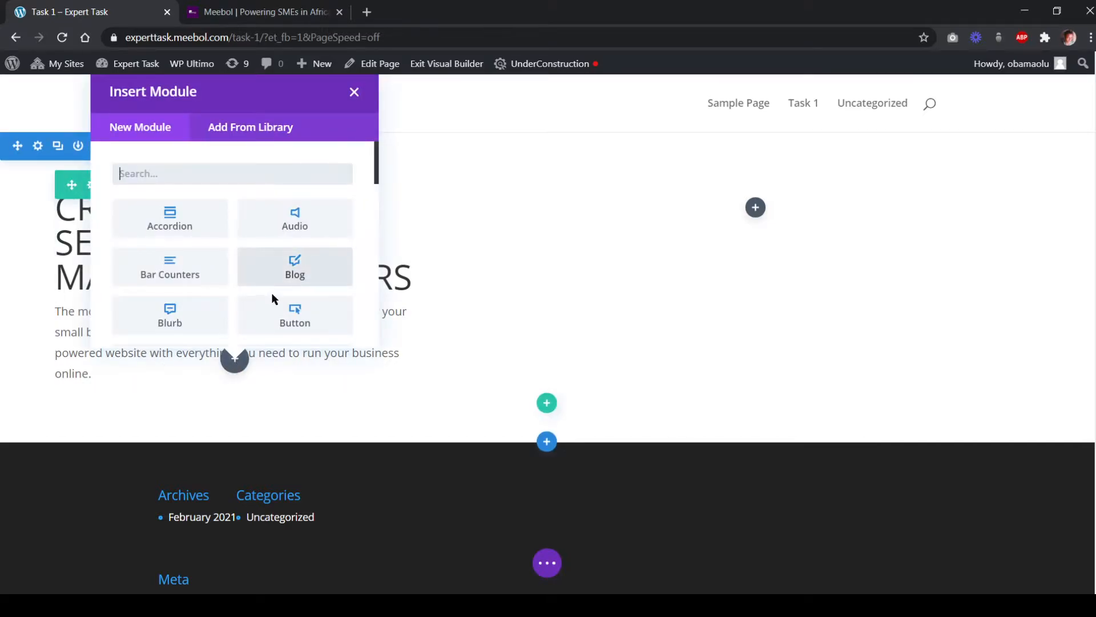
click(280, 319)
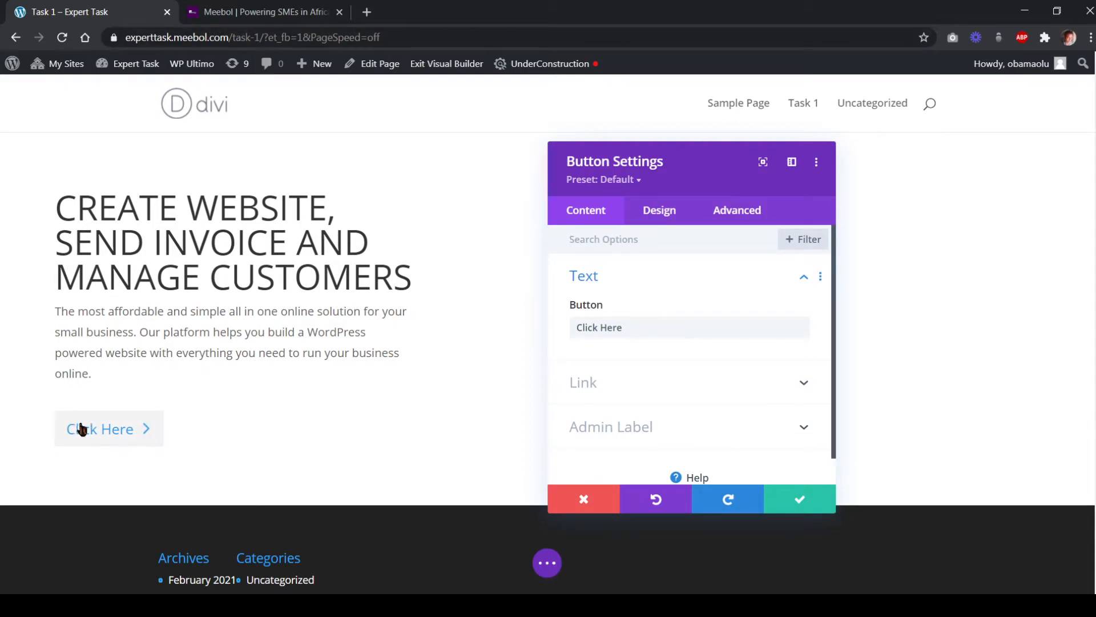
click(628, 327)
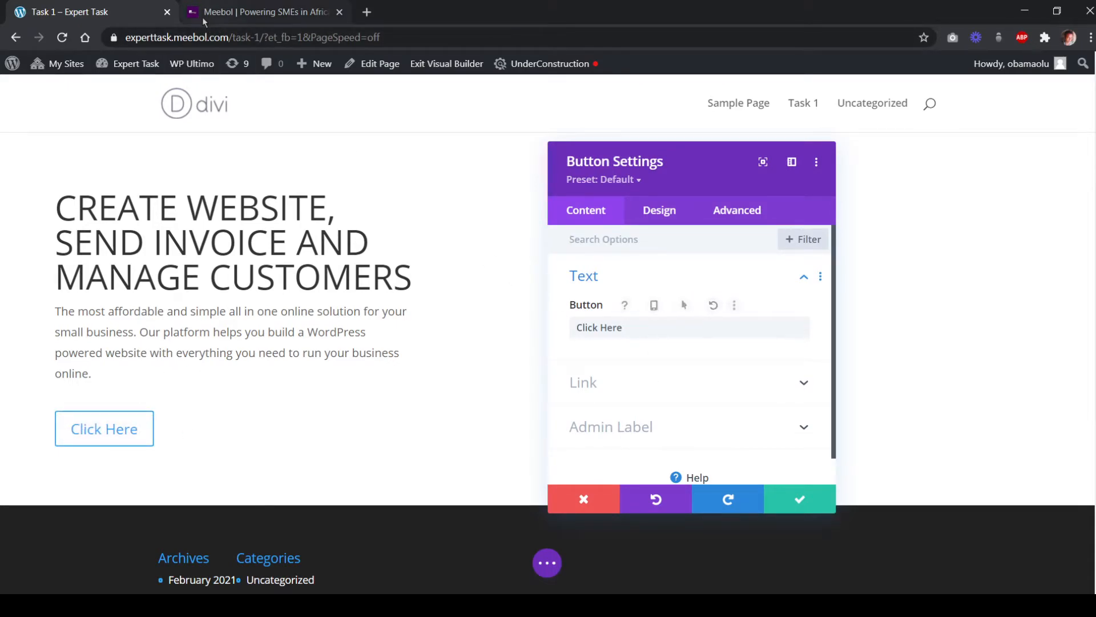
click(257, 11)
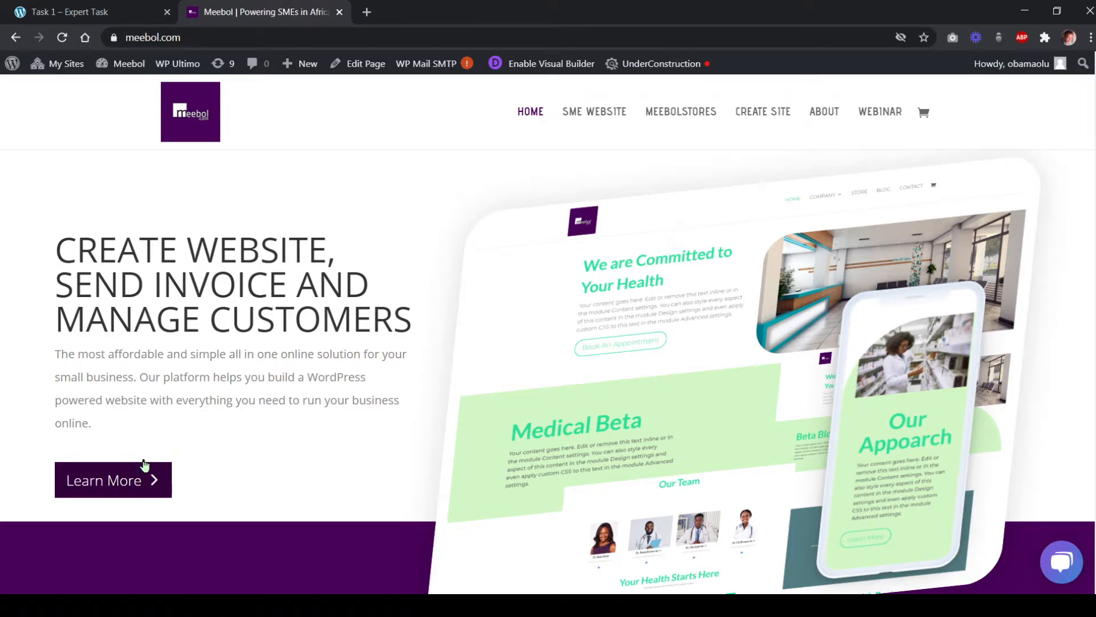
click(108, 20)
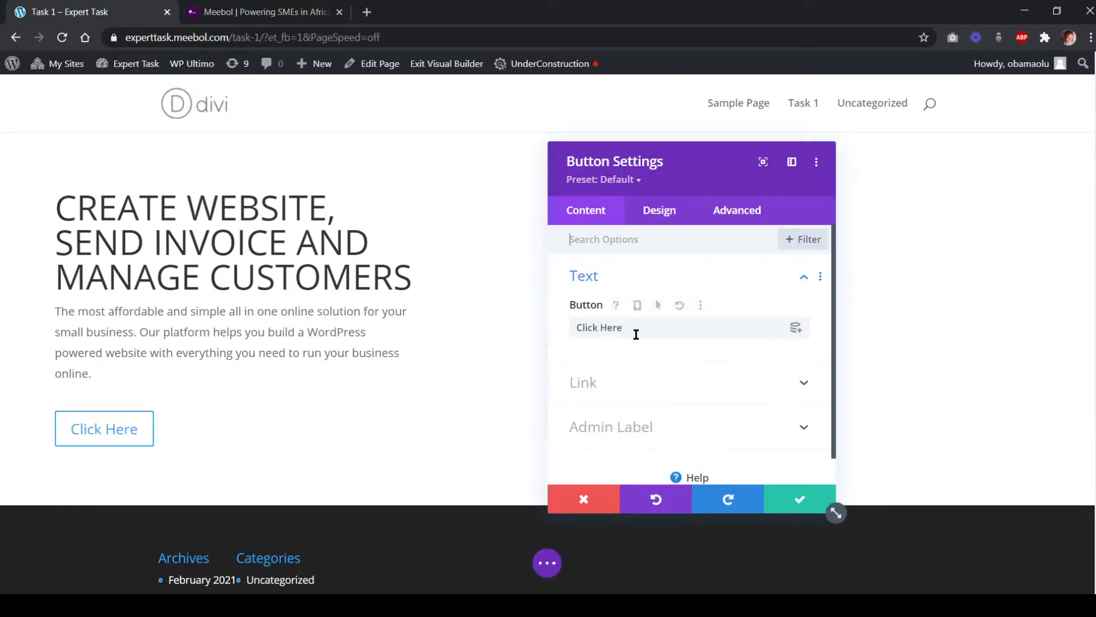
drag(636, 333, 509, 326)
text(Lear)
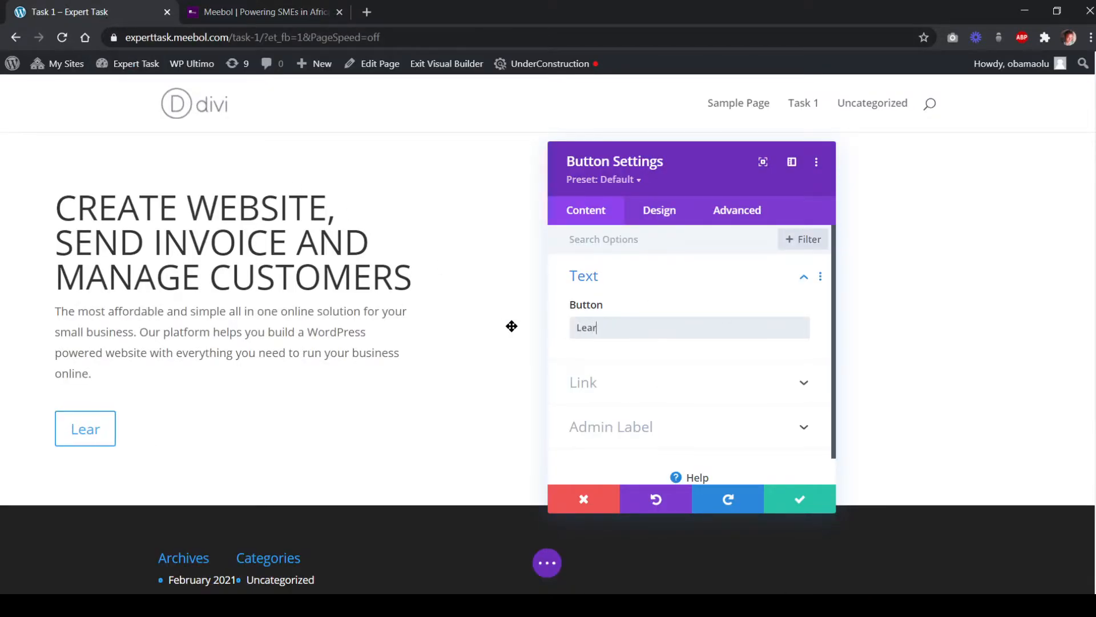
text(n More)
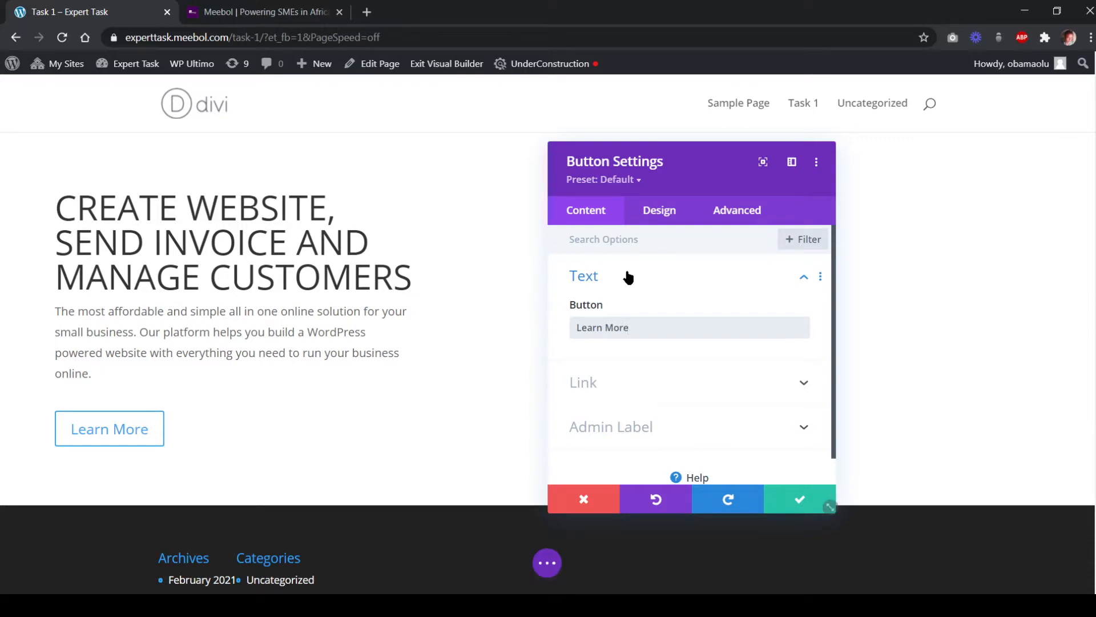
Compare the button's look with the Meebol homepage and enable custom styles for the Learn More button
click(655, 217)
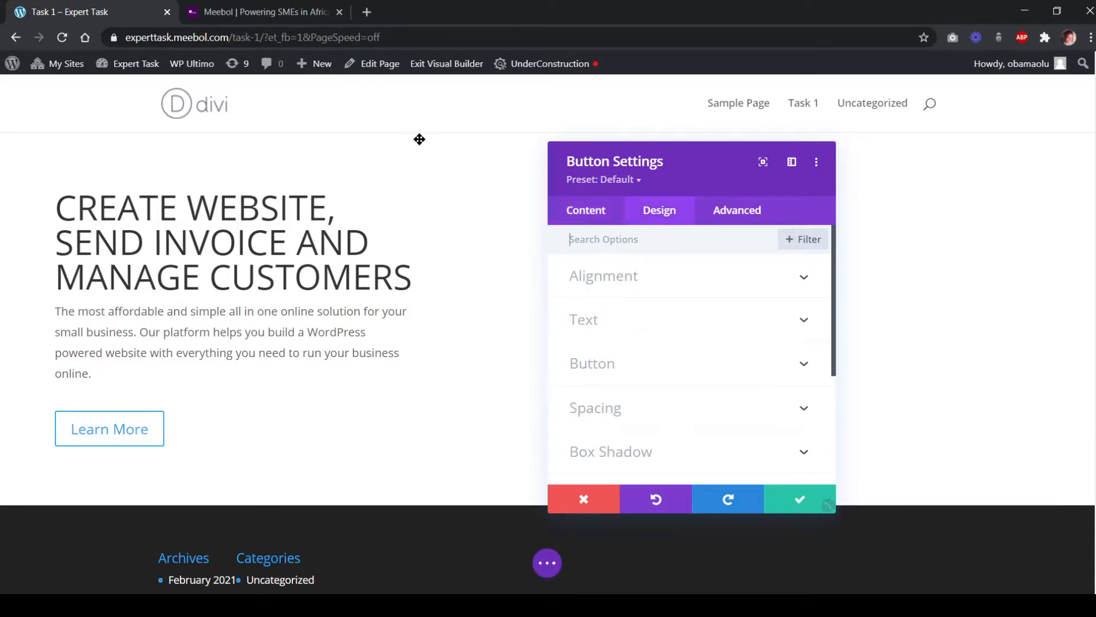
click(262, 13)
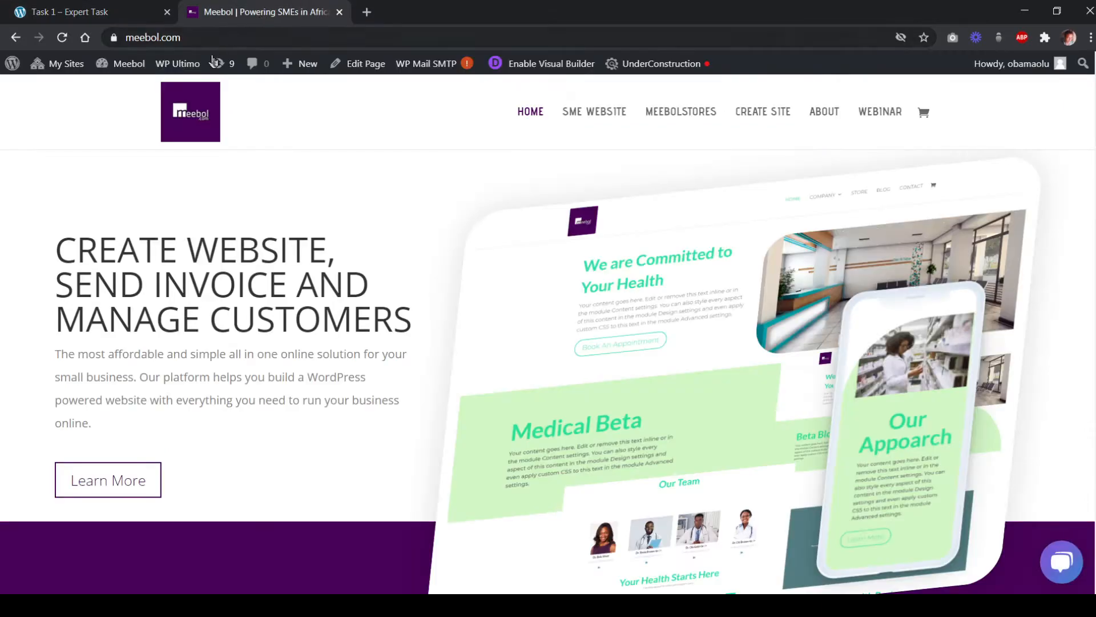
click(85, 12)
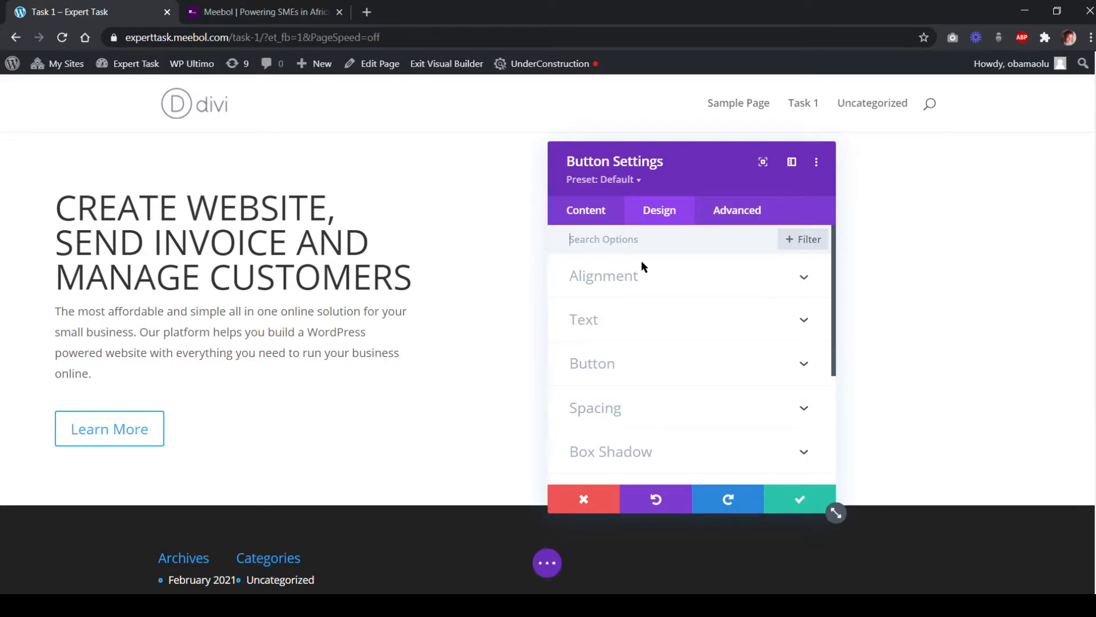
scroll(635, 288, down, 3)
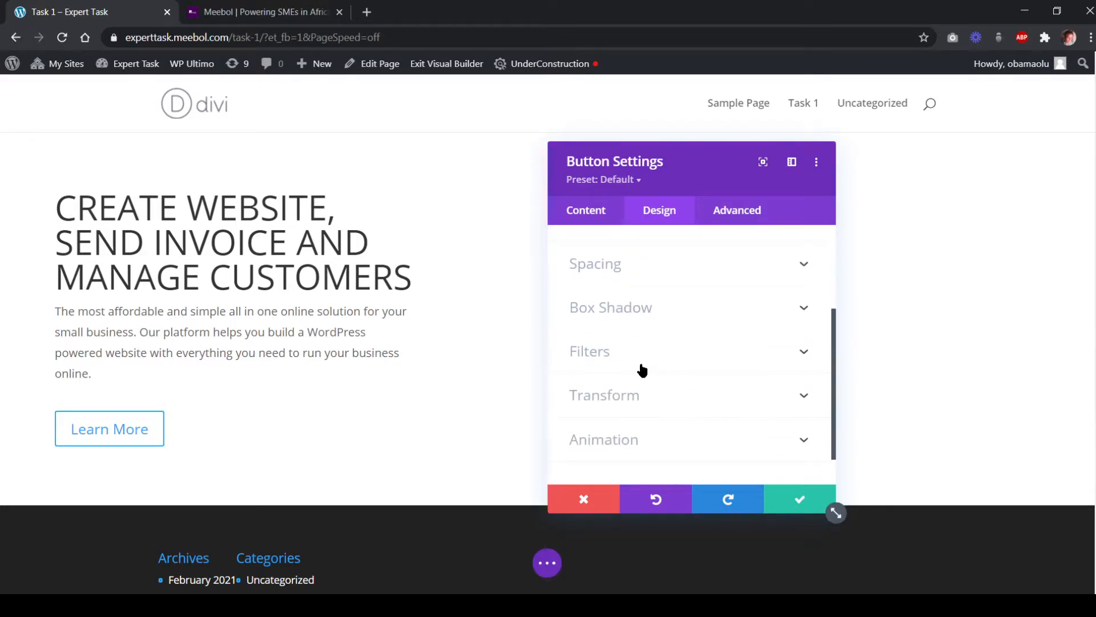
scroll(641, 370, up, 3)
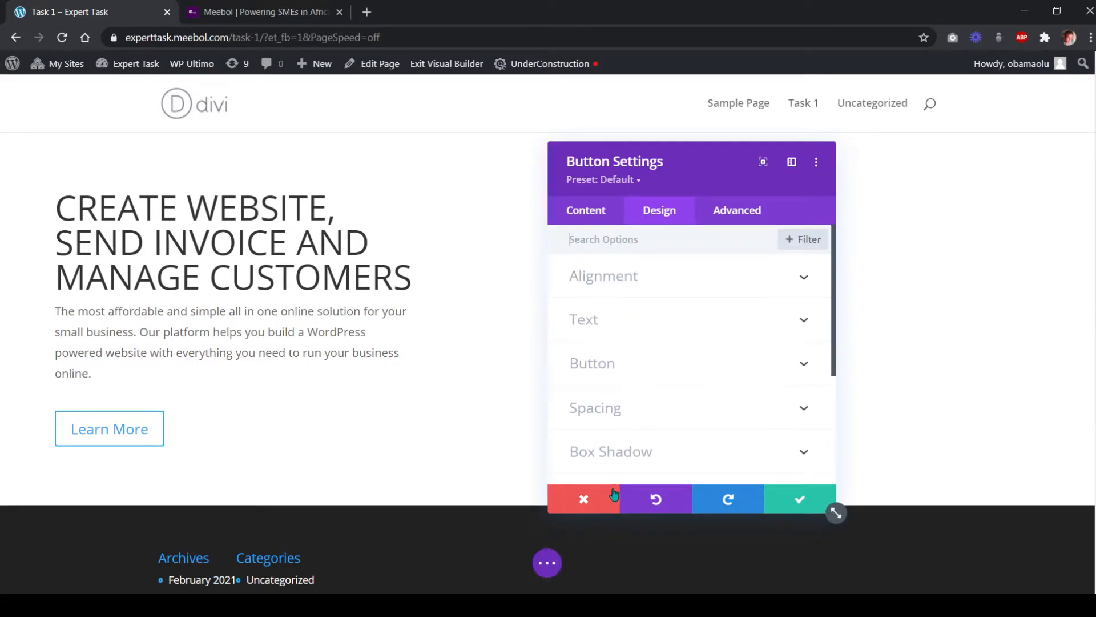
scroll(632, 360, down, 2)
scroll(629, 322, up, 2)
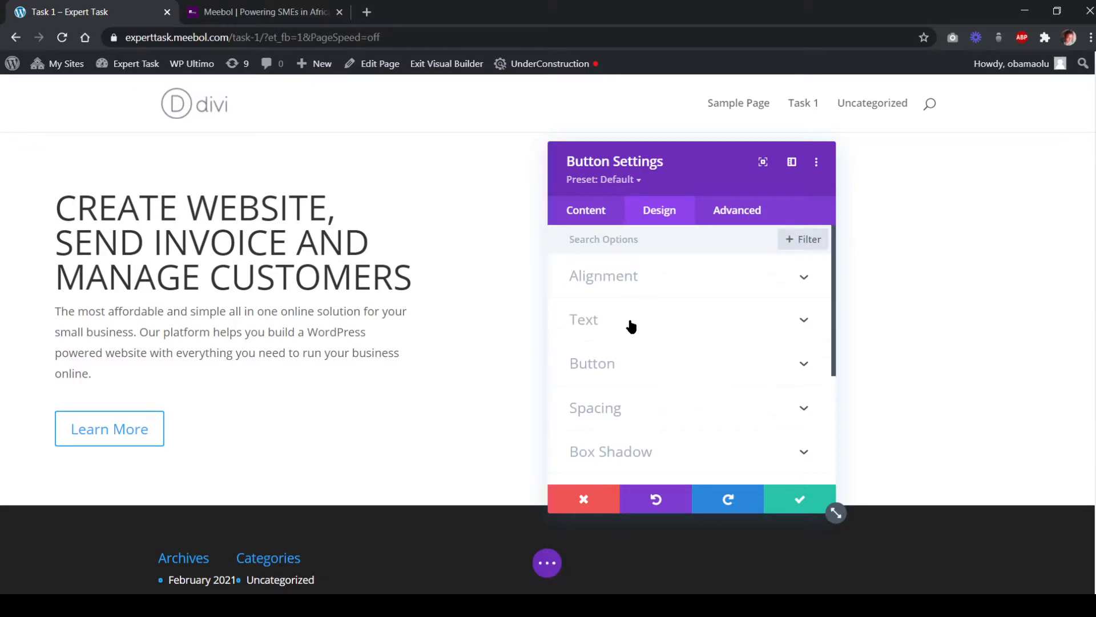
click(631, 366)
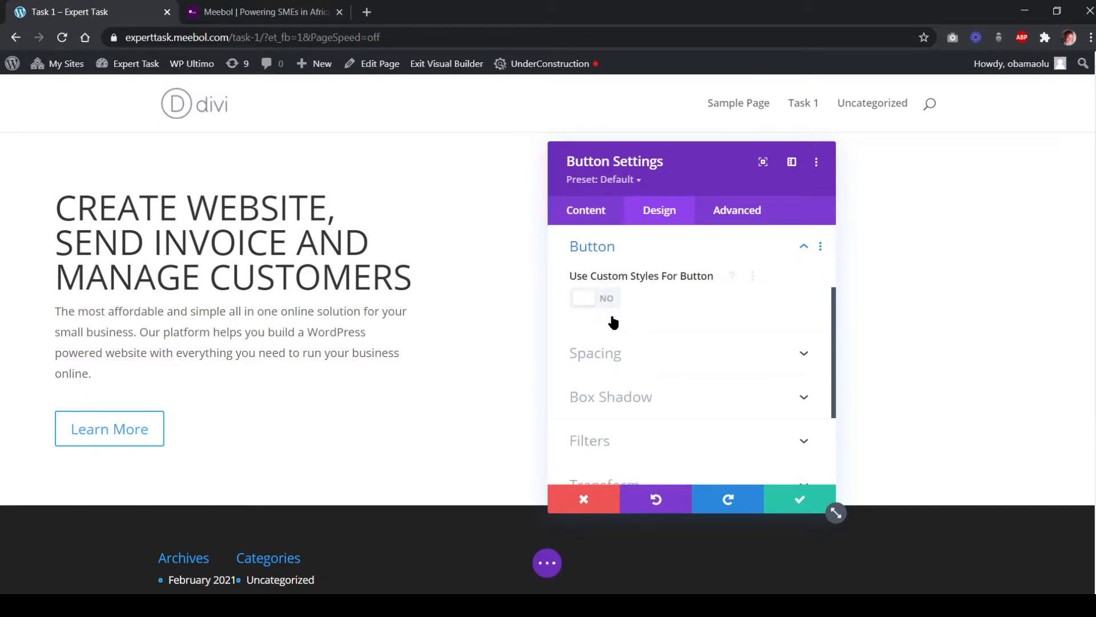
click(614, 307)
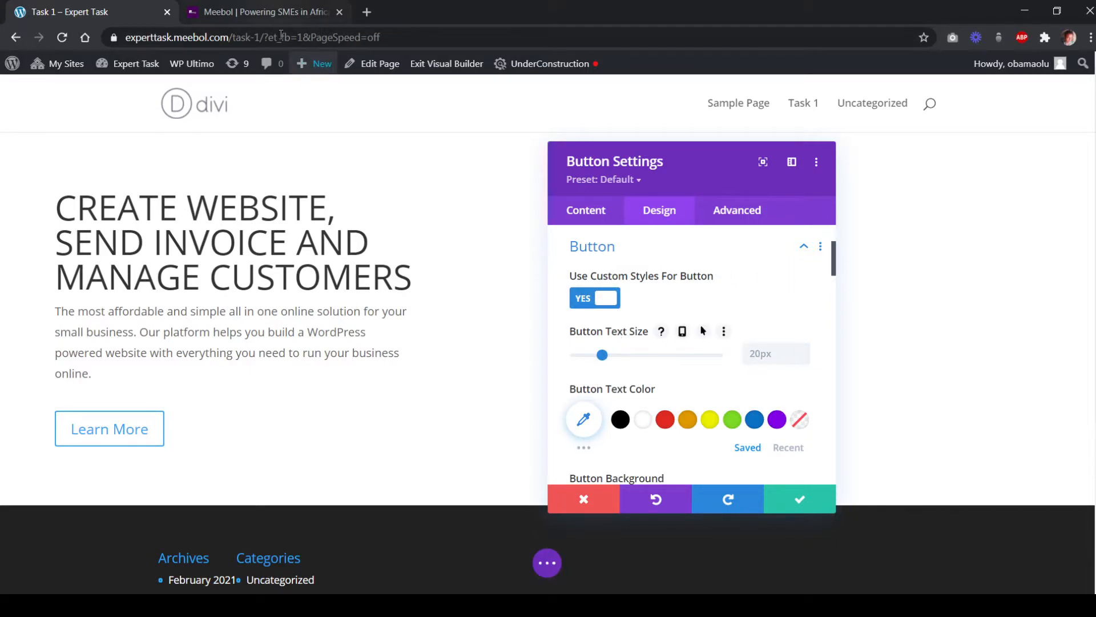
Examine the Learn More button and the purple brand color across the Meebol homepage's sections
scroll(708, 398, down, 3)
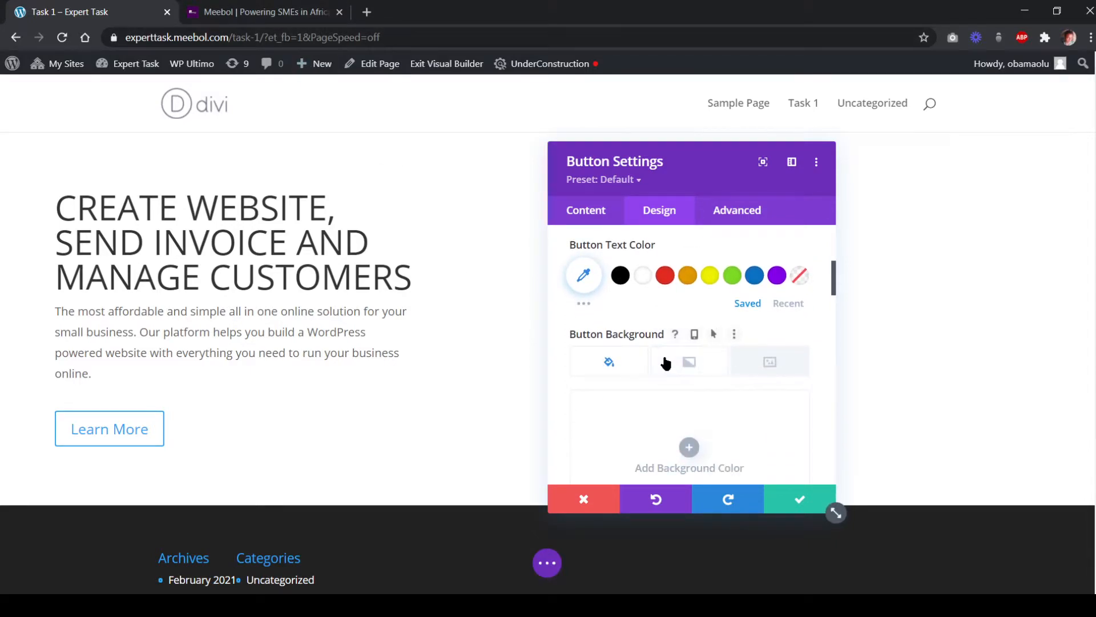
scroll(715, 301, up, 3)
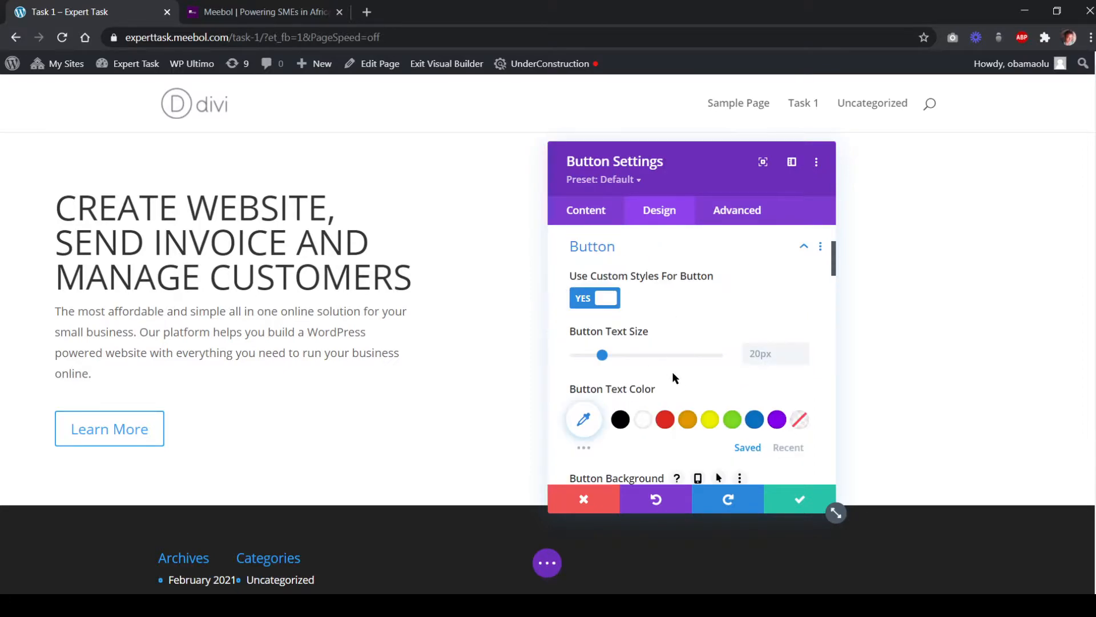
click(207, 15)
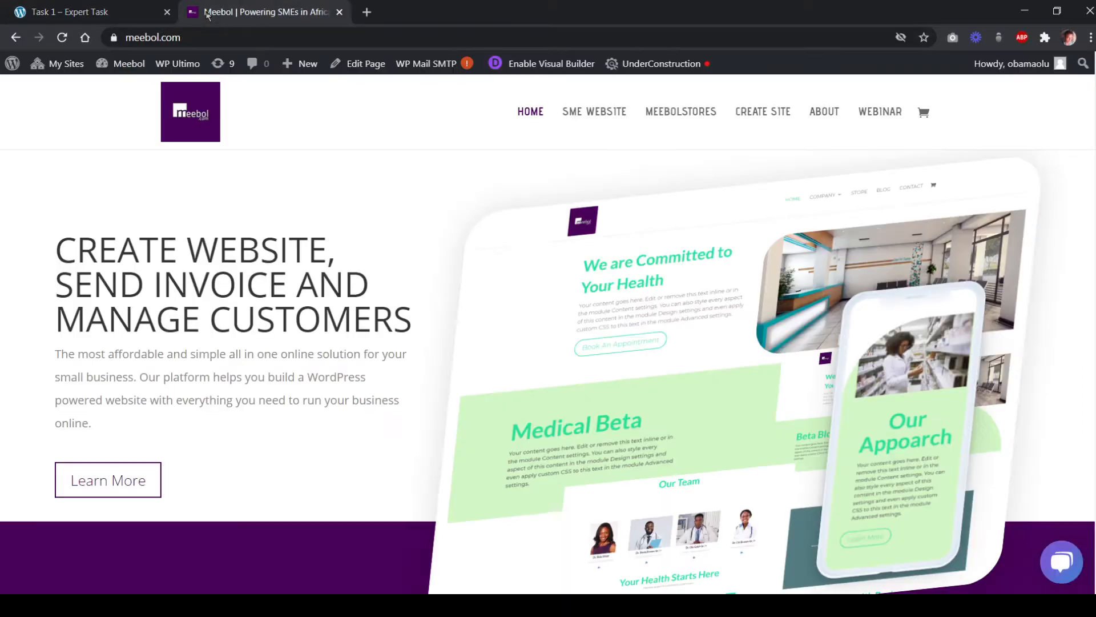
scroll(184, 470, down, 3)
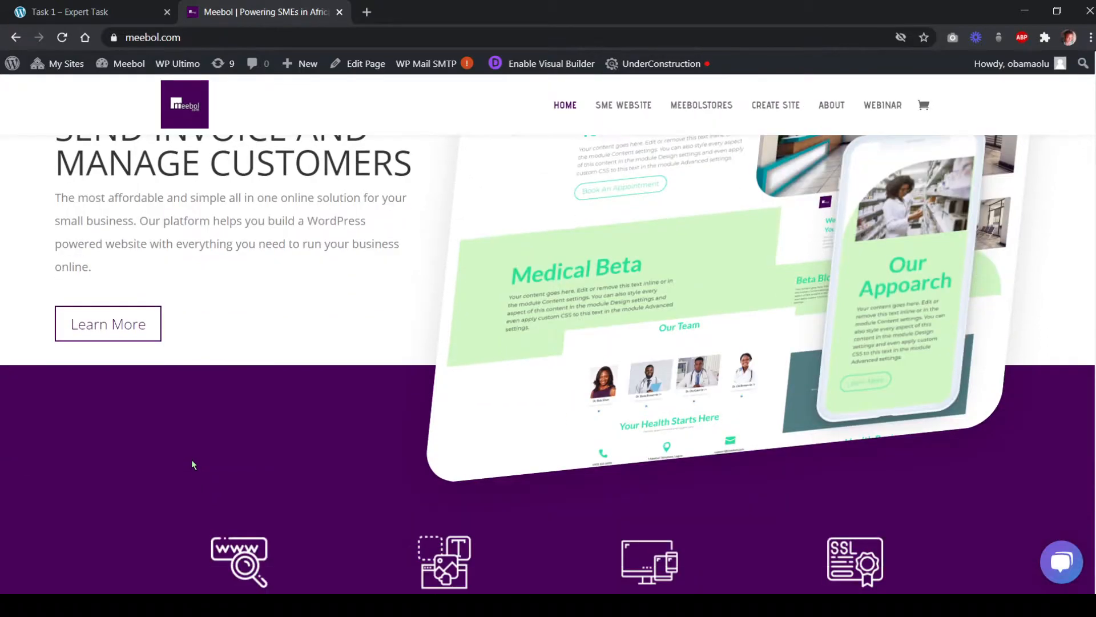
scroll(192, 452, down, 5)
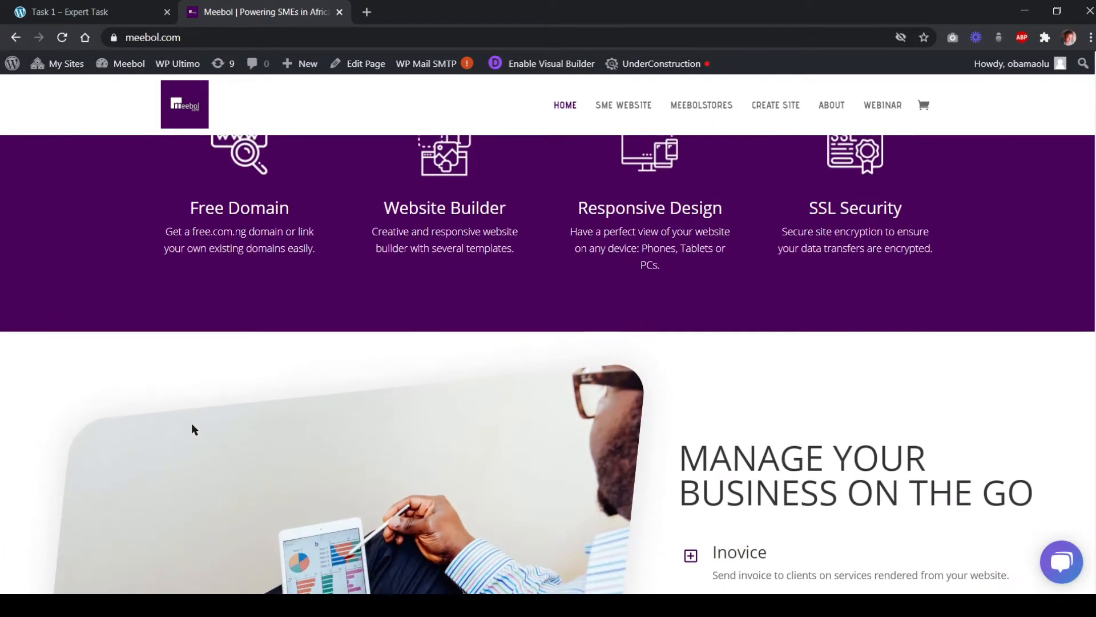
scroll(191, 425, up, 3)
scroll(193, 424, up, 3)
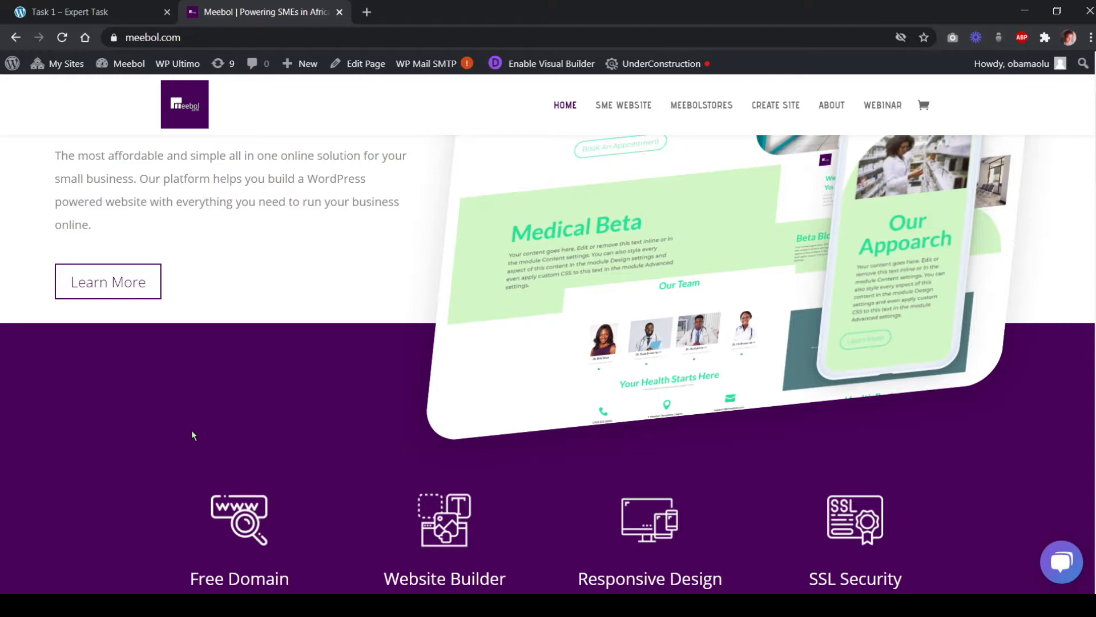
scroll(191, 431, down, 7)
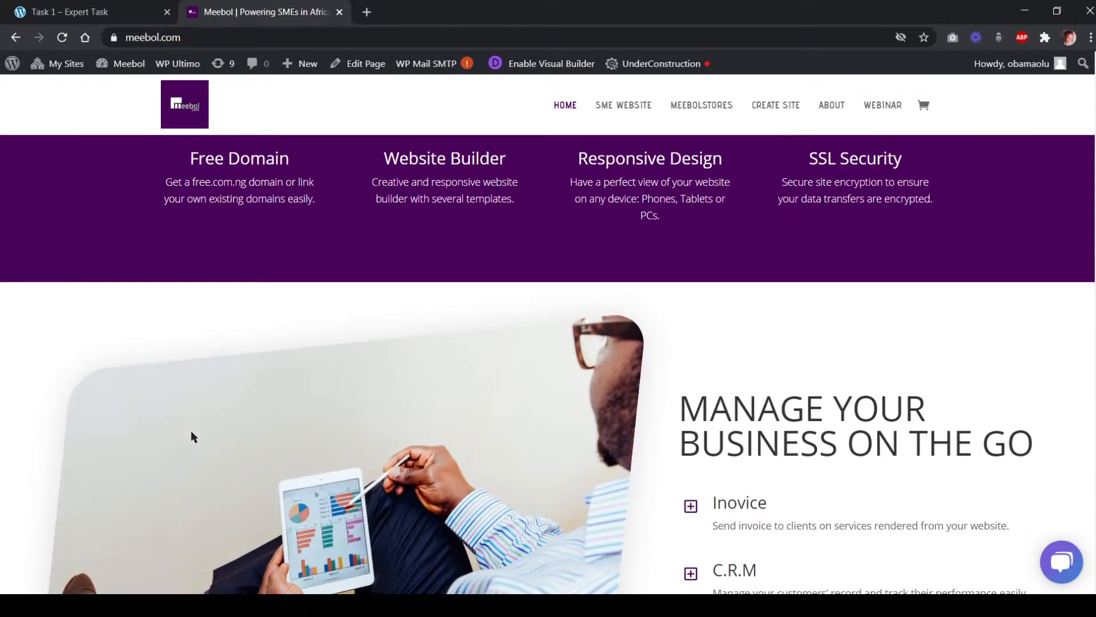
scroll(191, 432, down, 3)
scroll(192, 436, up, 11)
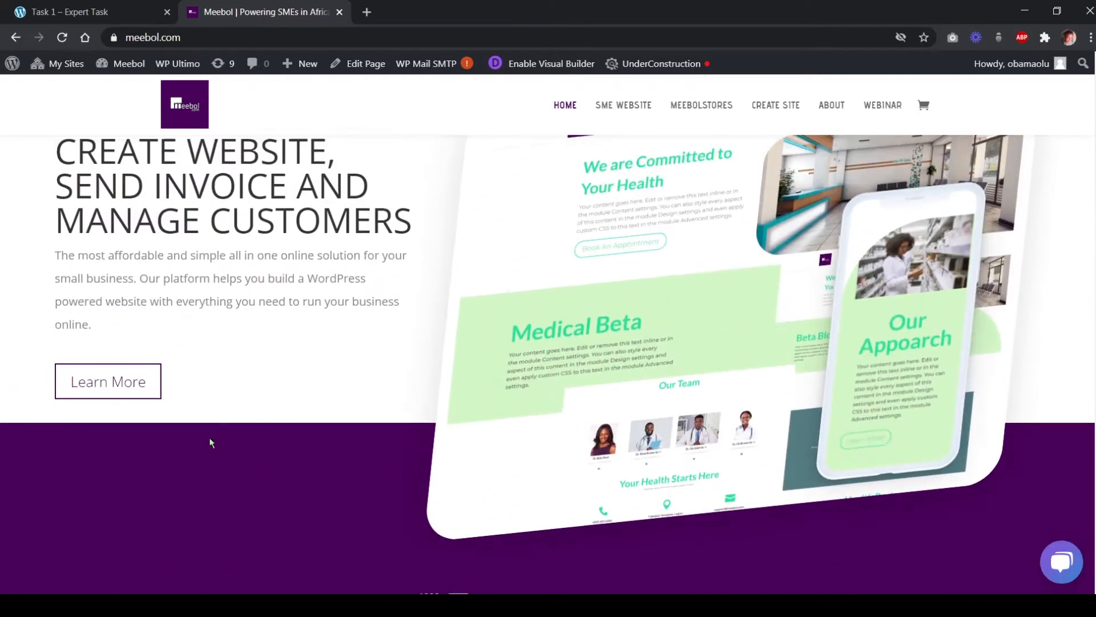
scroll(235, 252, up, 2)
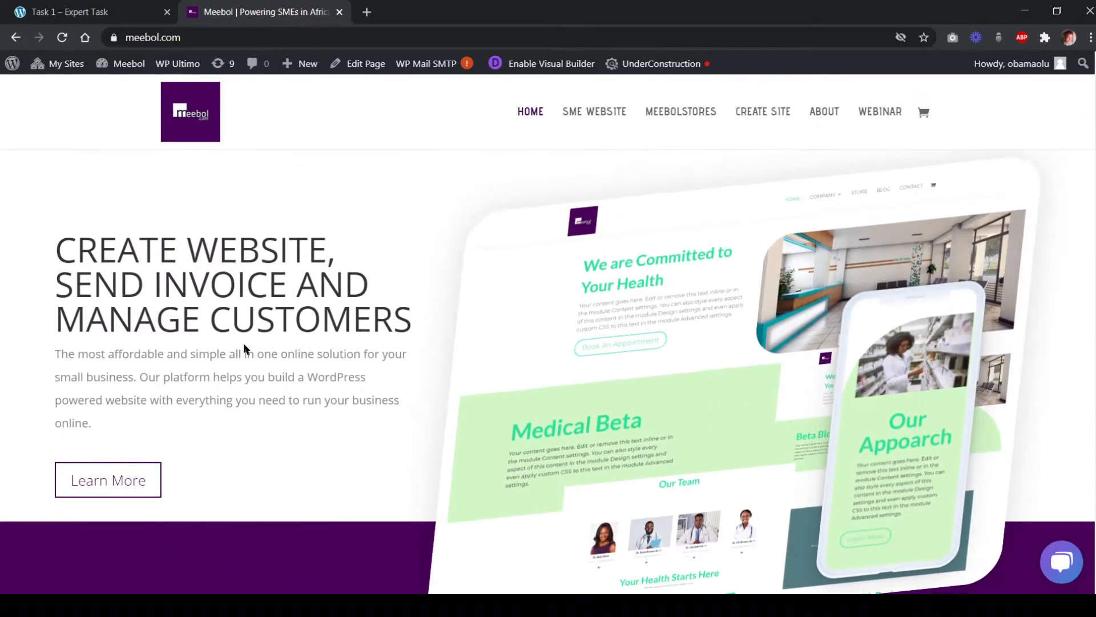
scroll(239, 412, down, 2)
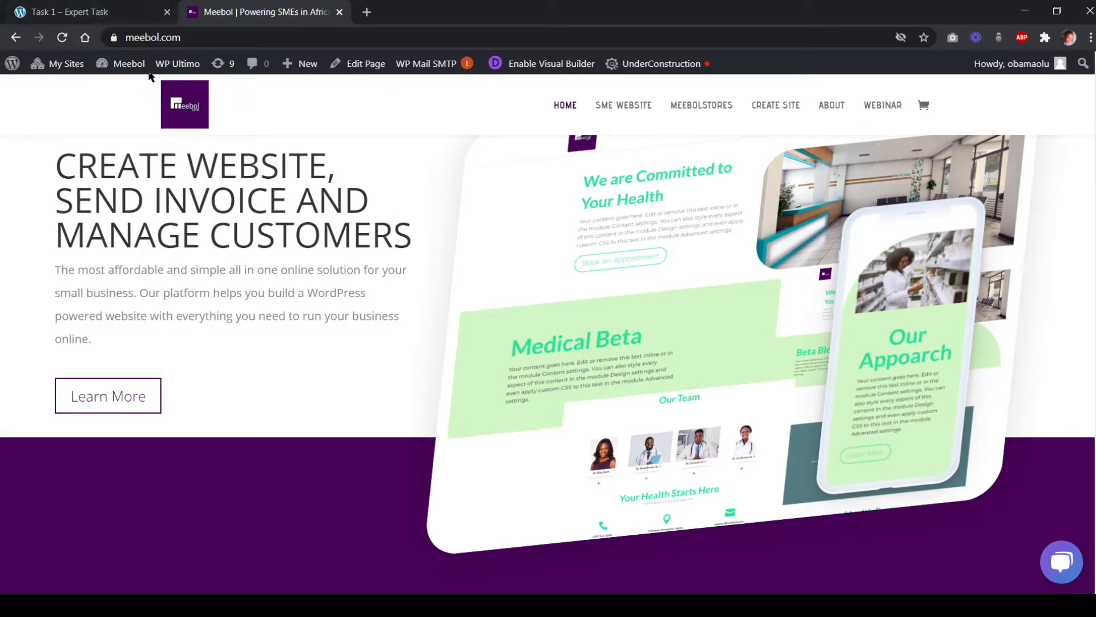
click(109, 12)
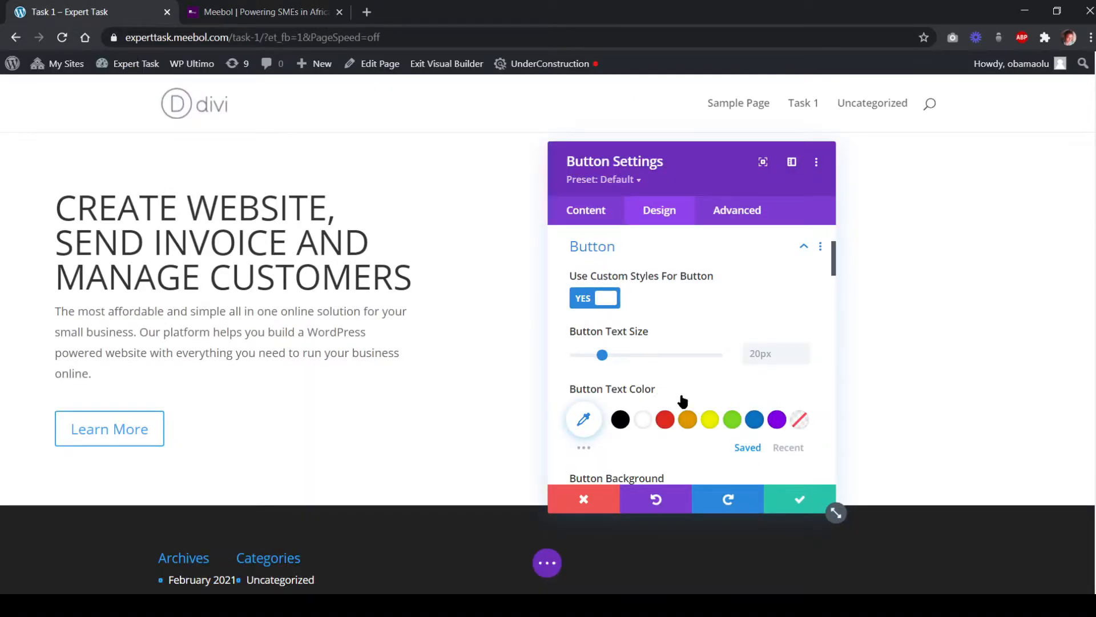
Set the Learn More button's text color to the dark purple #482058
scroll(635, 387, down, 1)
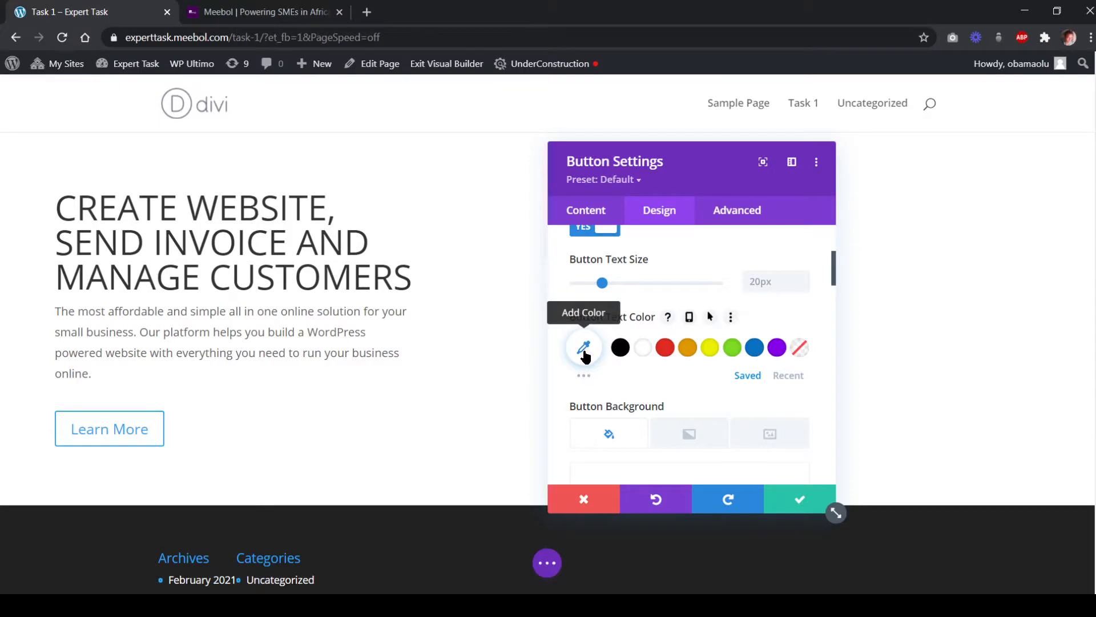
click(583, 350)
click(601, 327)
click(595, 348)
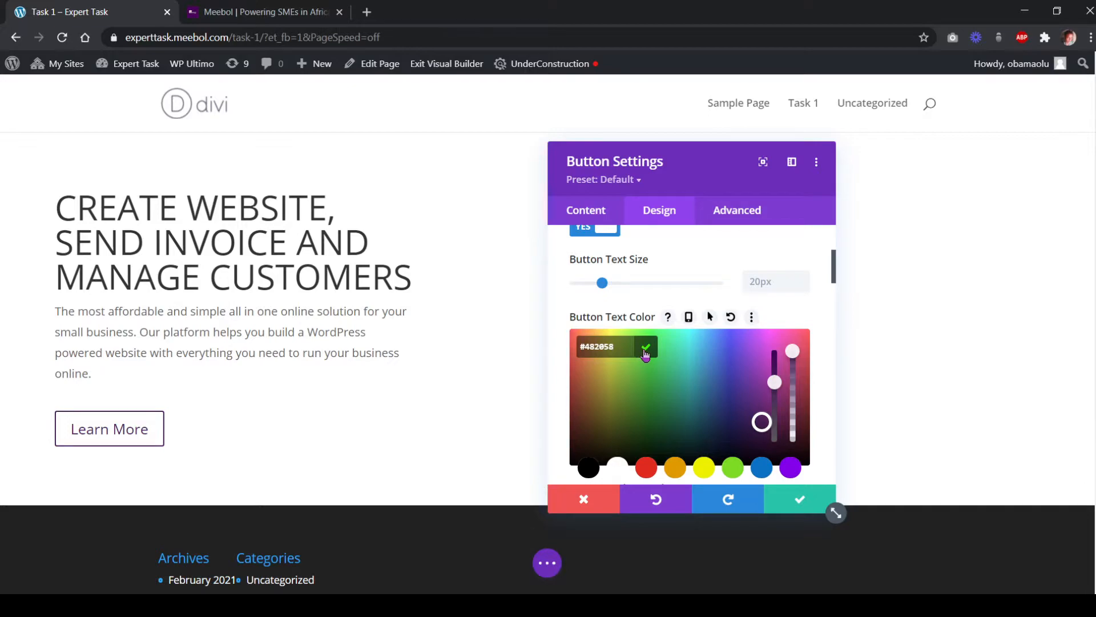
click(645, 350)
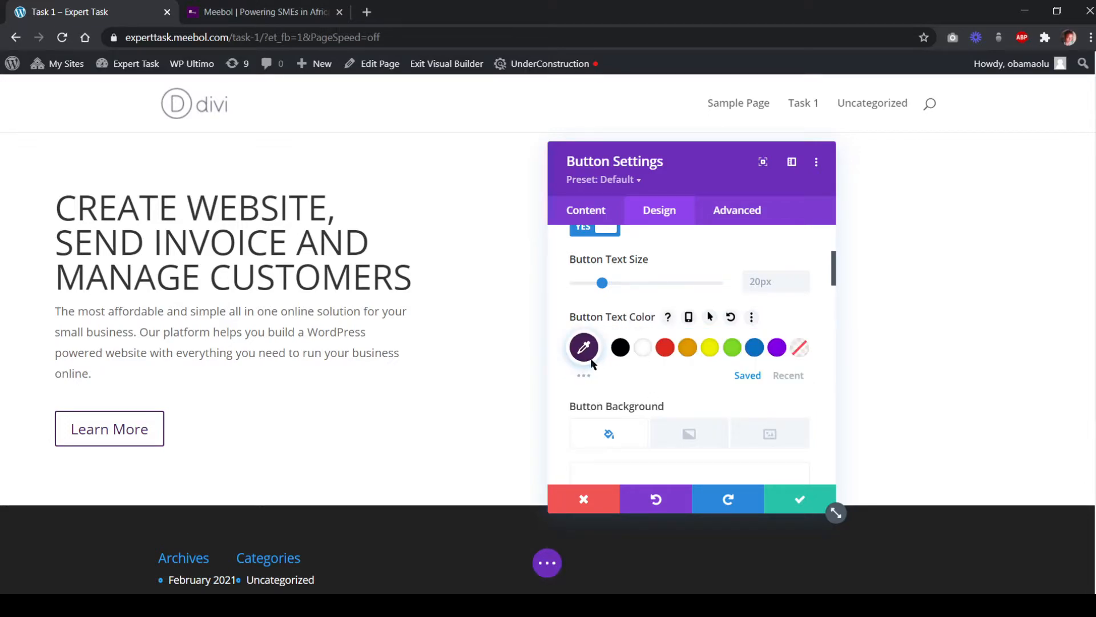
Check the Learn More button on the Meebol homepage and set the new button's hover text color to white
scroll(599, 360, down, 1)
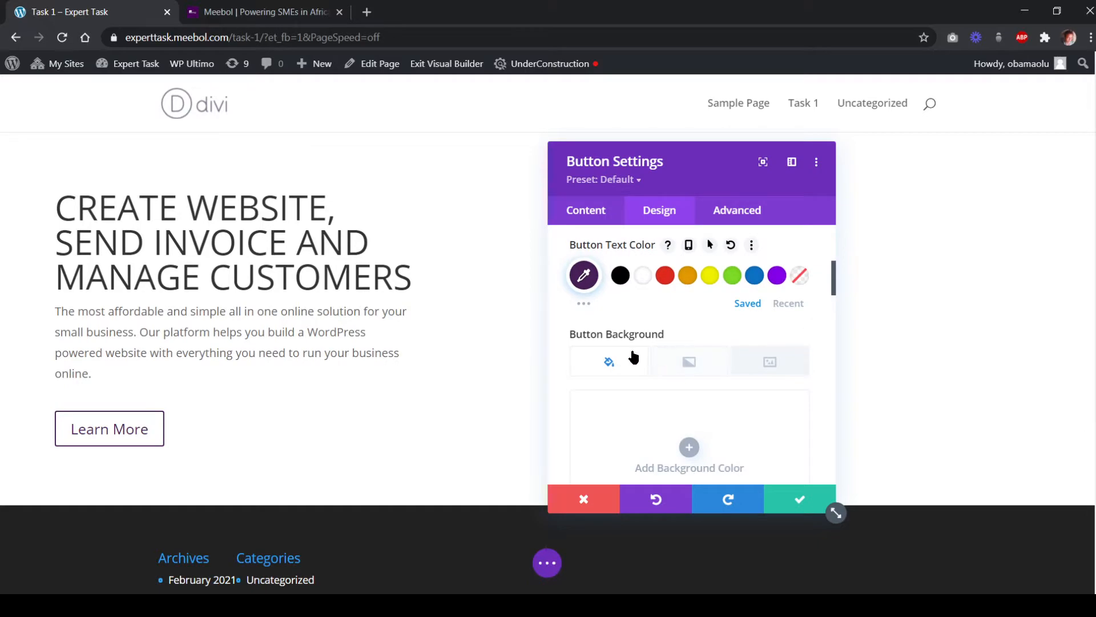
click(260, 11)
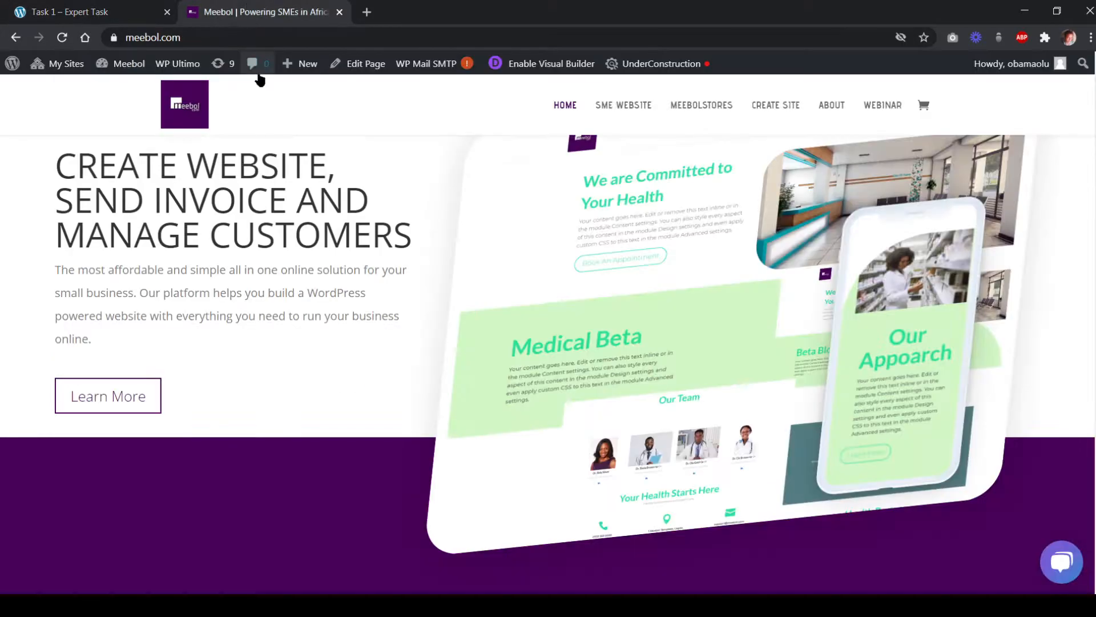
click(100, 12)
scroll(674, 382, down, 1)
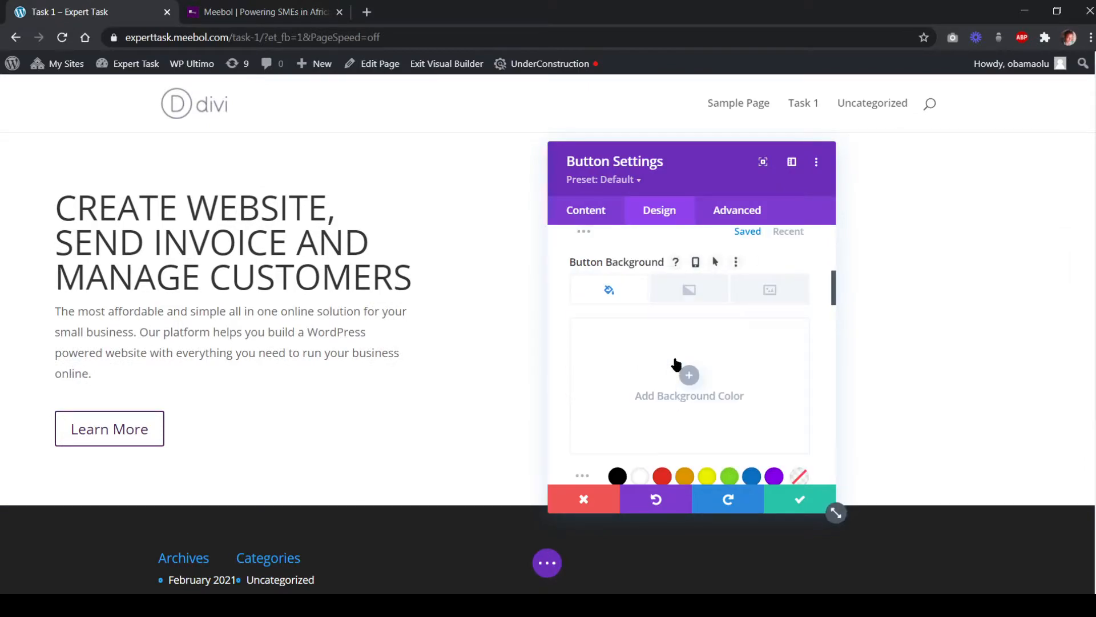
scroll(691, 303, up, 2)
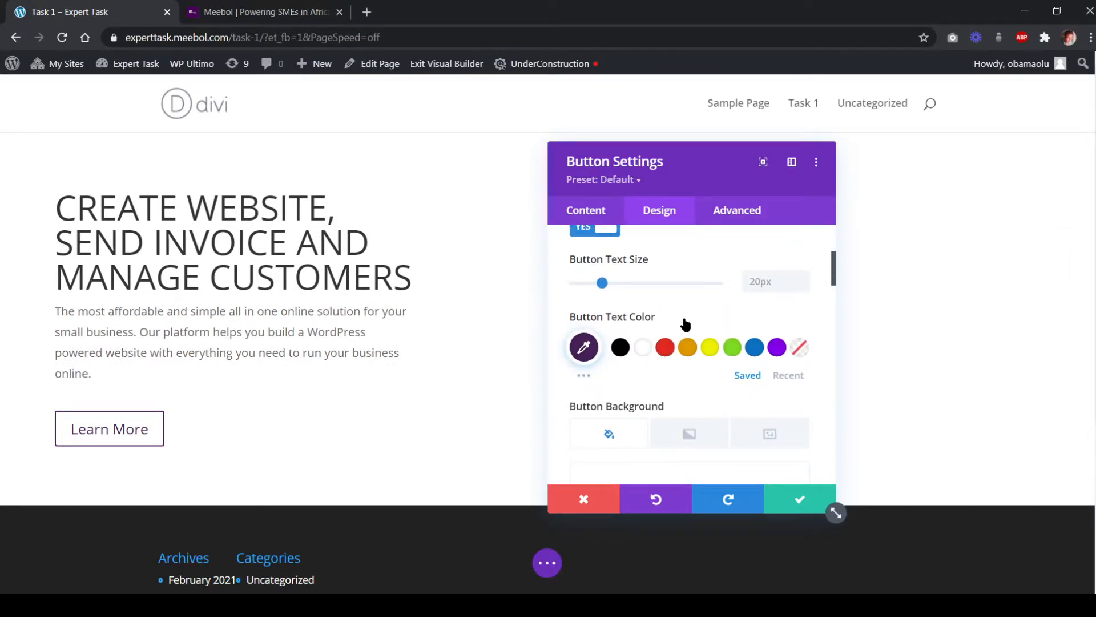
mouse_move(686, 322)
click(711, 318)
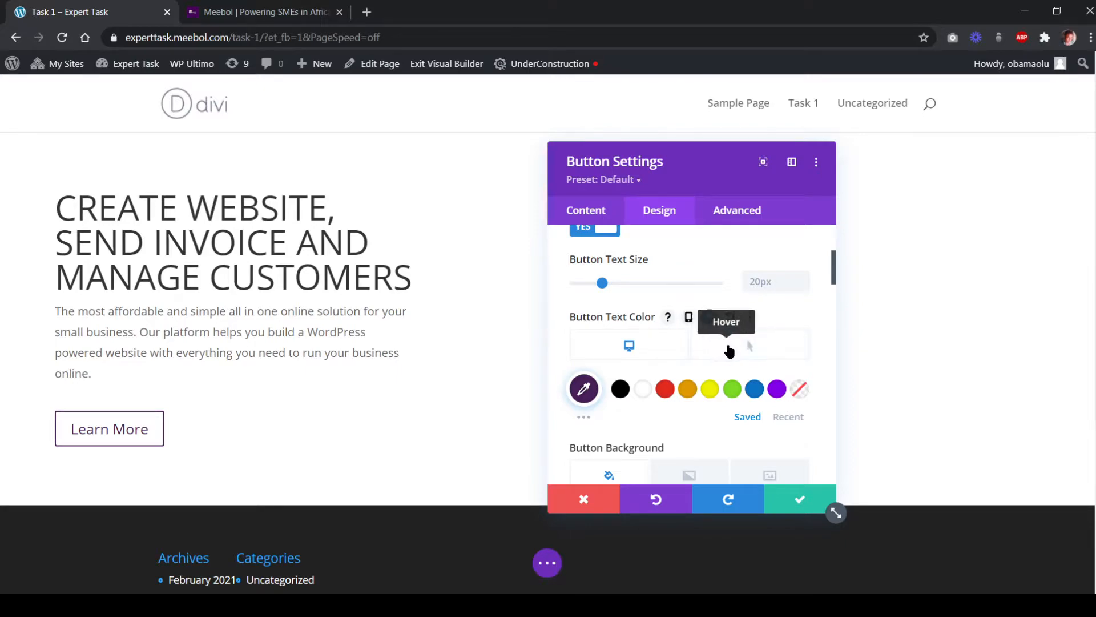
click(740, 353)
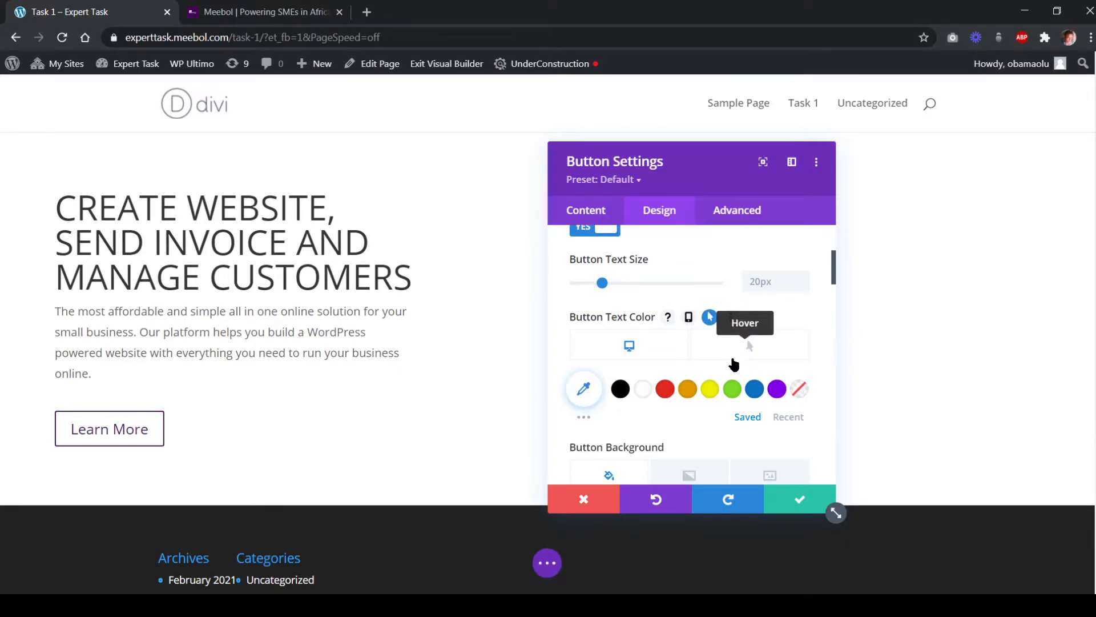
scroll(734, 360, down, 1)
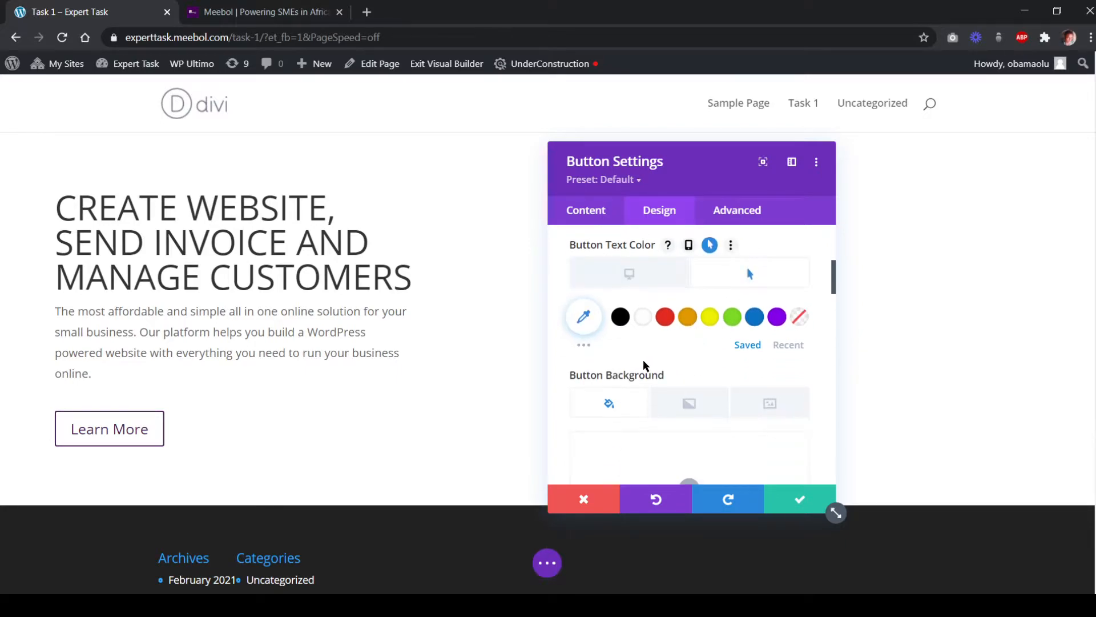
click(644, 321)
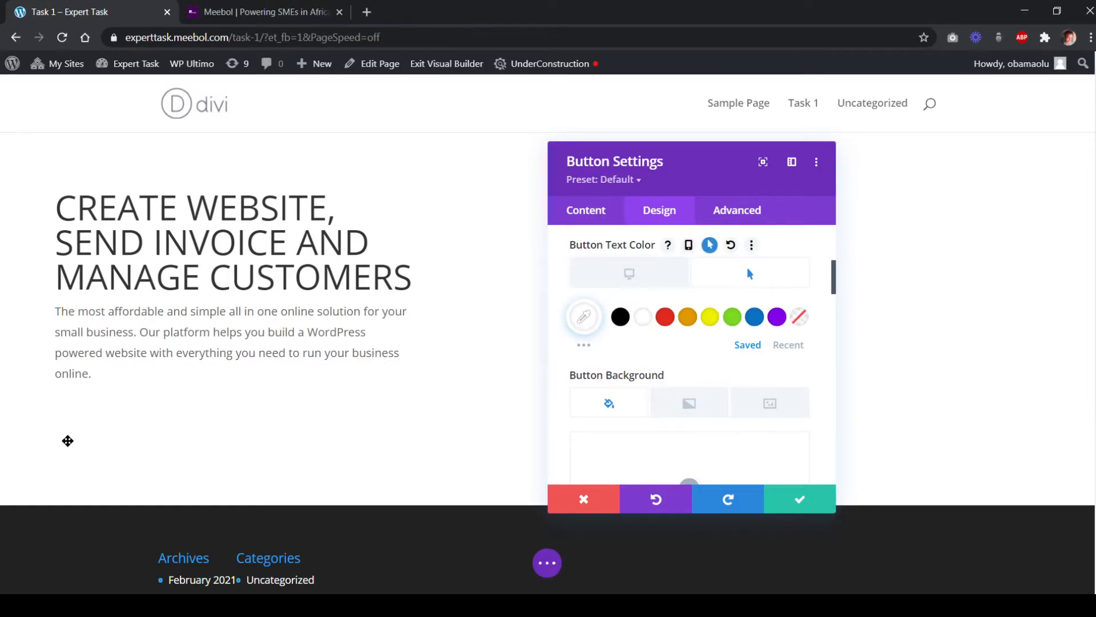
Set the Learn More button's hover background color to the dark purple #480258
scroll(702, 359, down, 1)
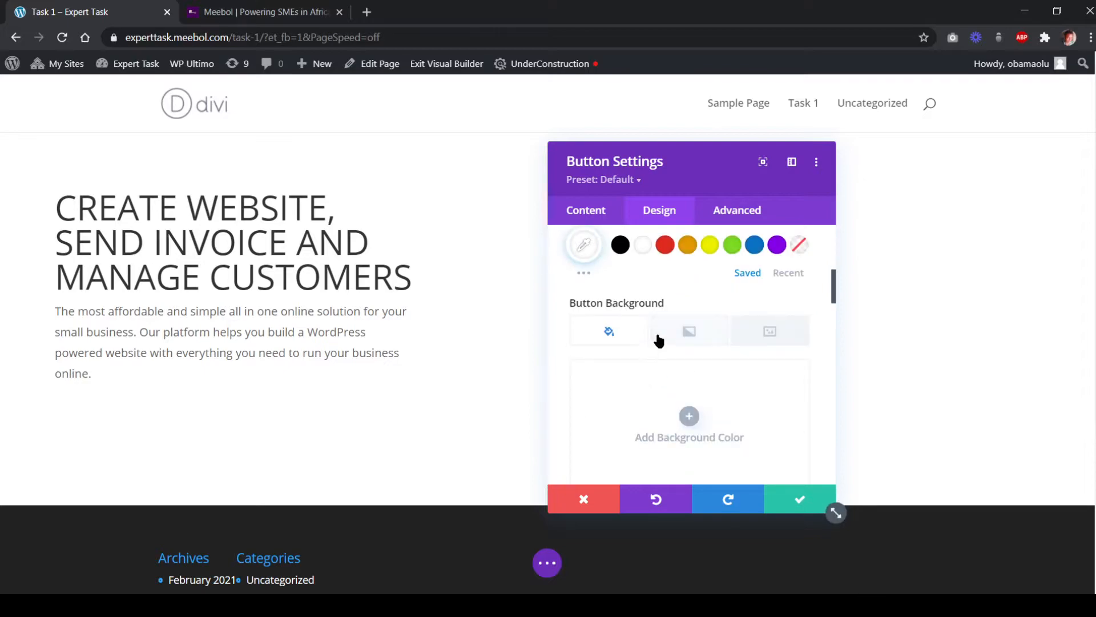
scroll(686, 343, up, 1)
scroll(690, 371, down, 2)
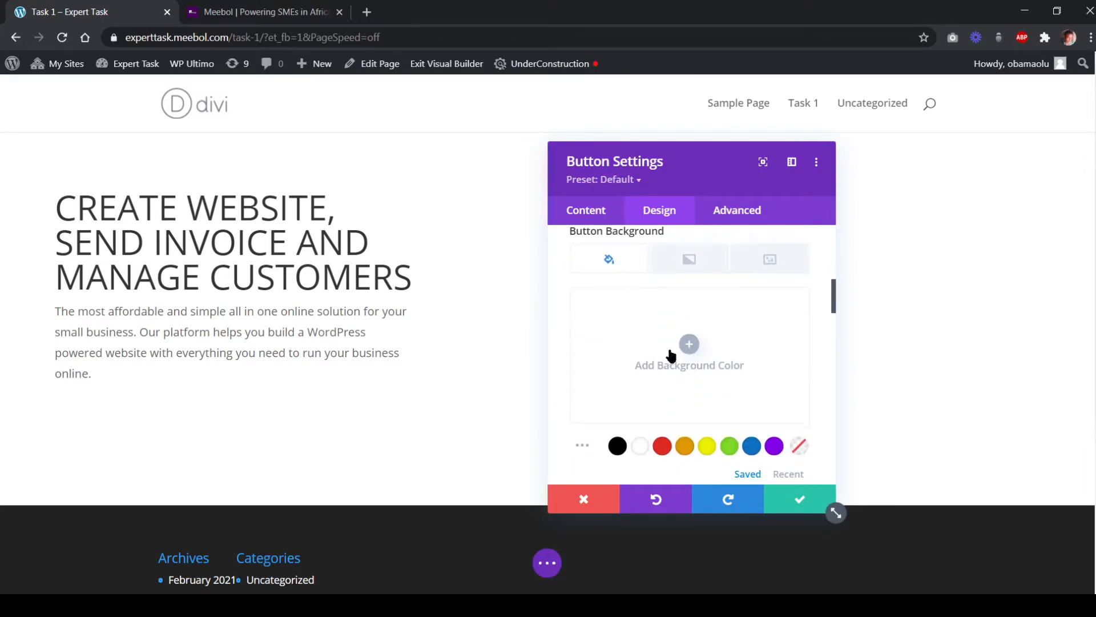
scroll(687, 329, up, 1)
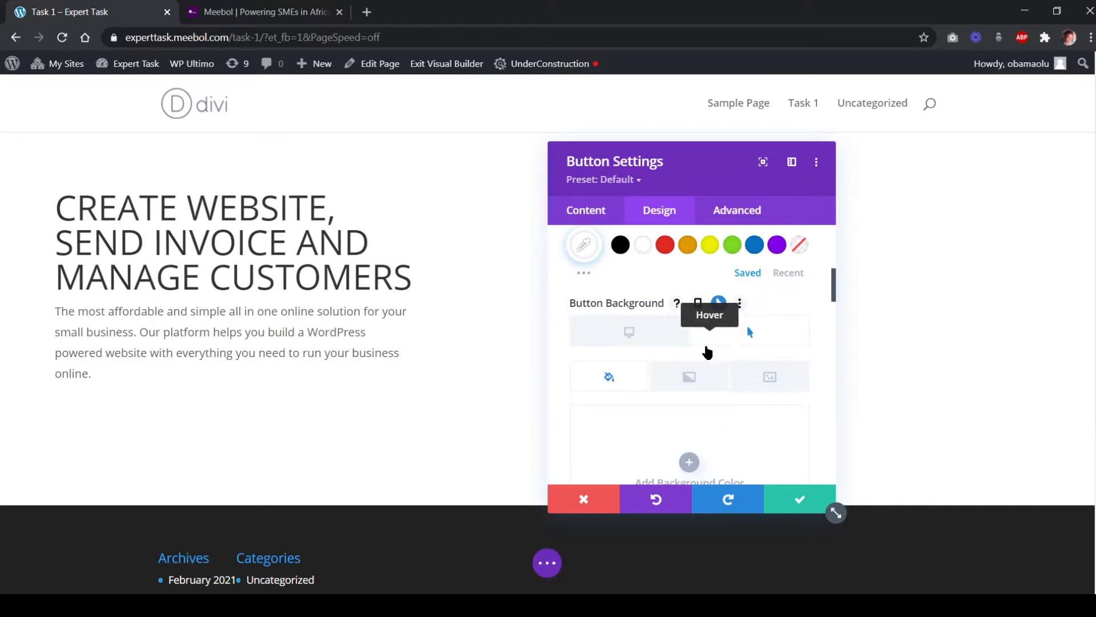
scroll(700, 342, down, 1)
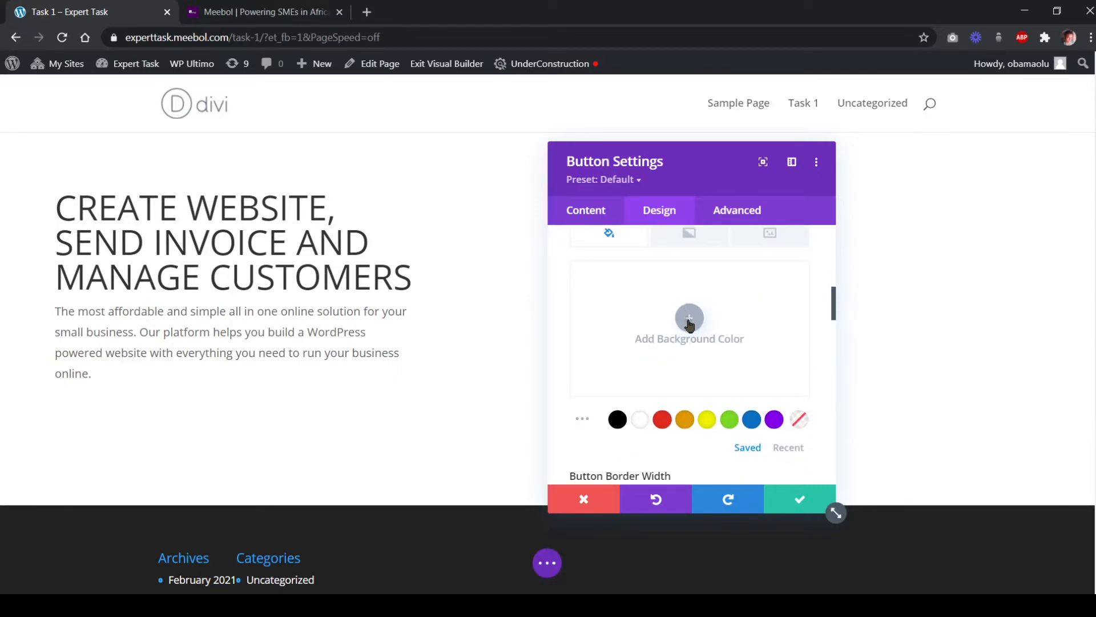
click(689, 319)
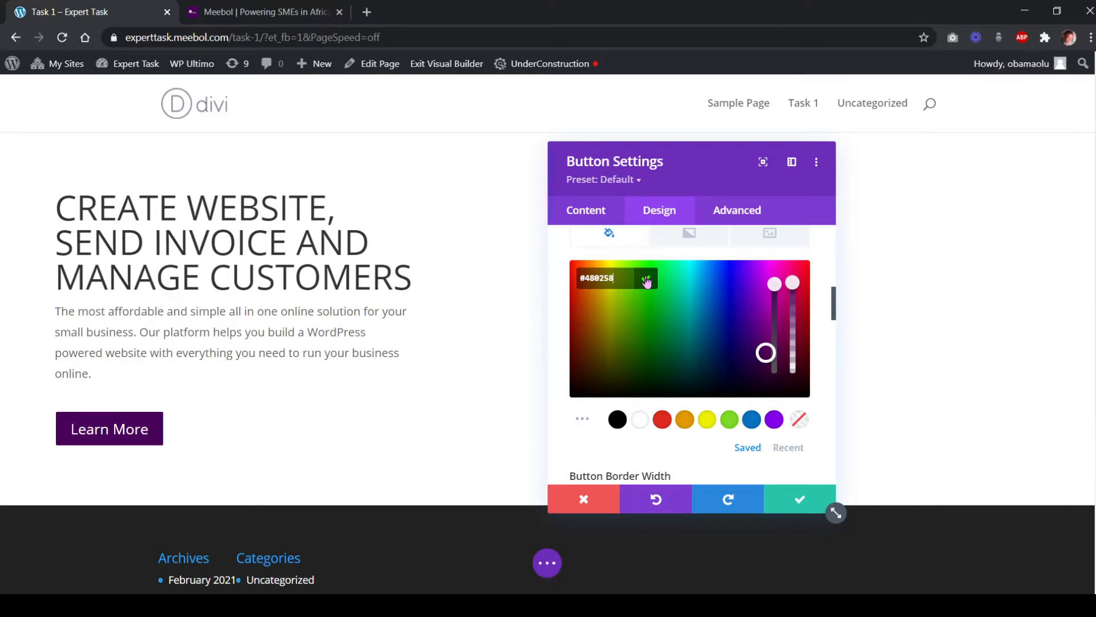
click(647, 282)
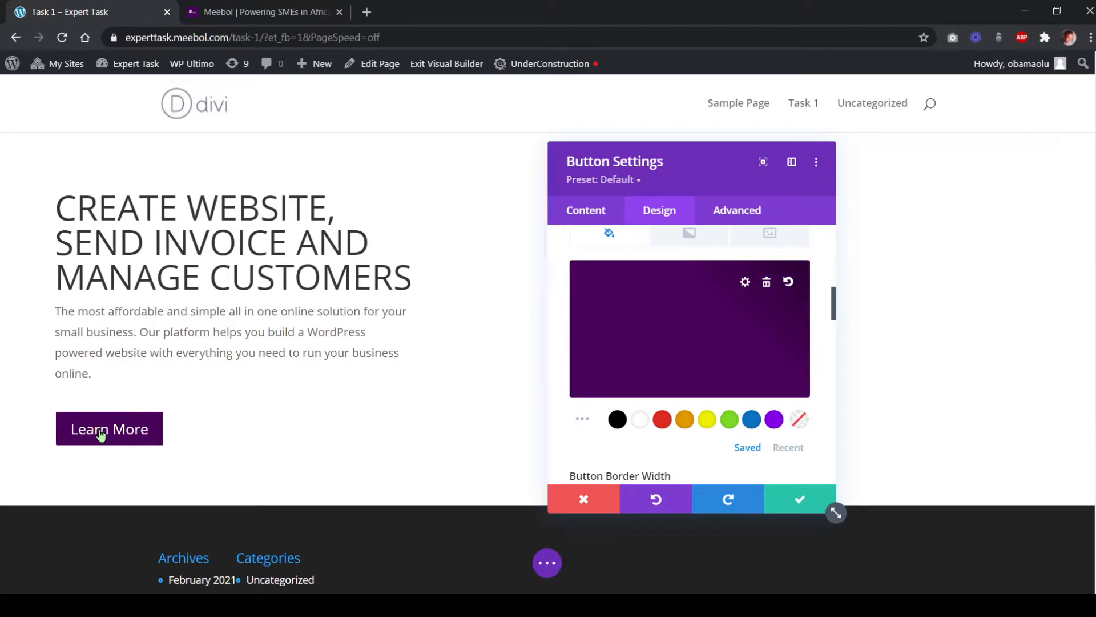
Return the button background to its desktop state and set the Learn More button's border radius to 0px
scroll(685, 308, down, 3)
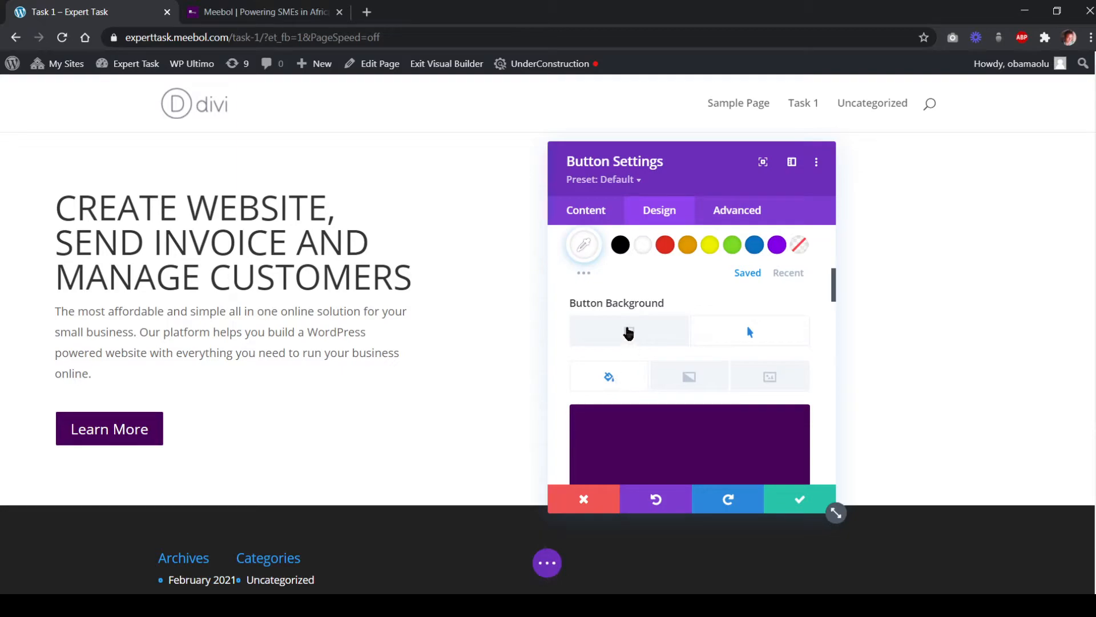
click(628, 331)
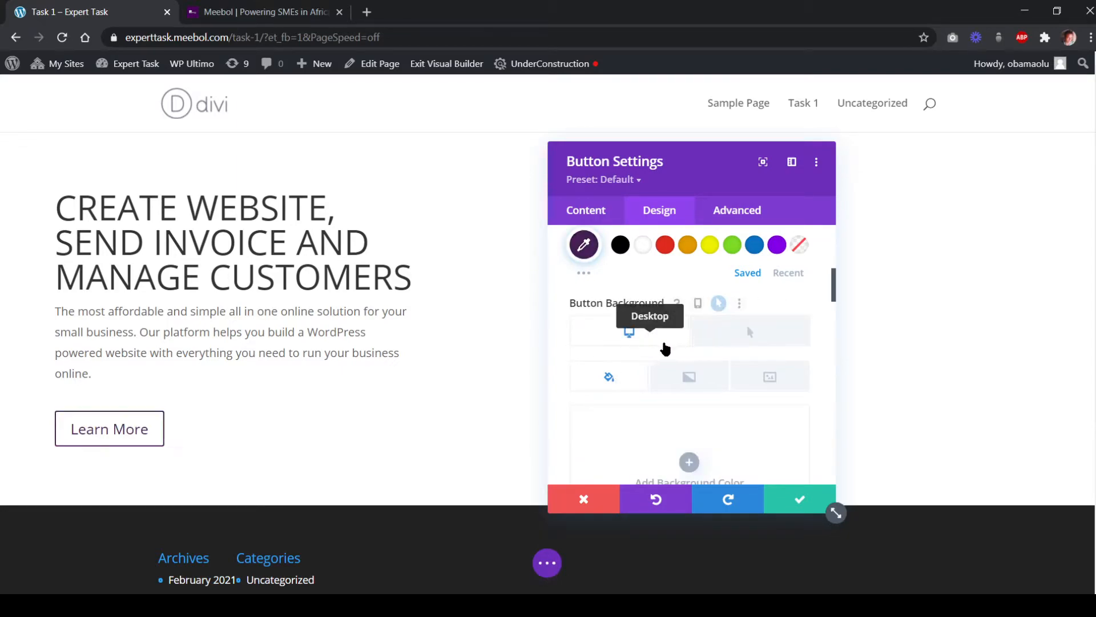
scroll(701, 370, down, 4)
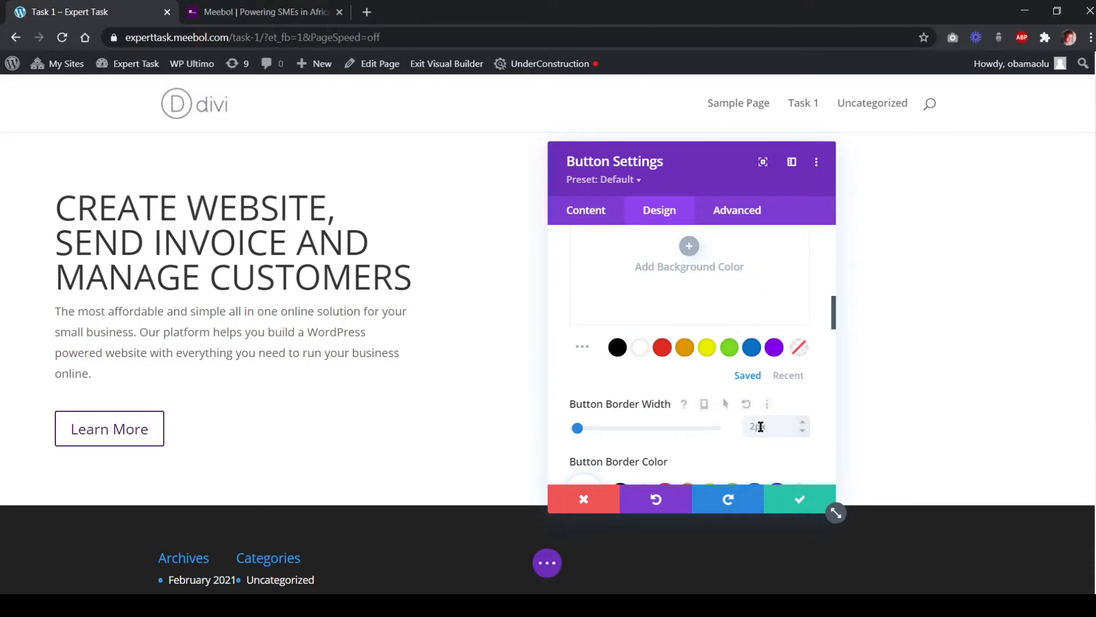
scroll(757, 424, down, 2)
scroll(752, 386, down, 2)
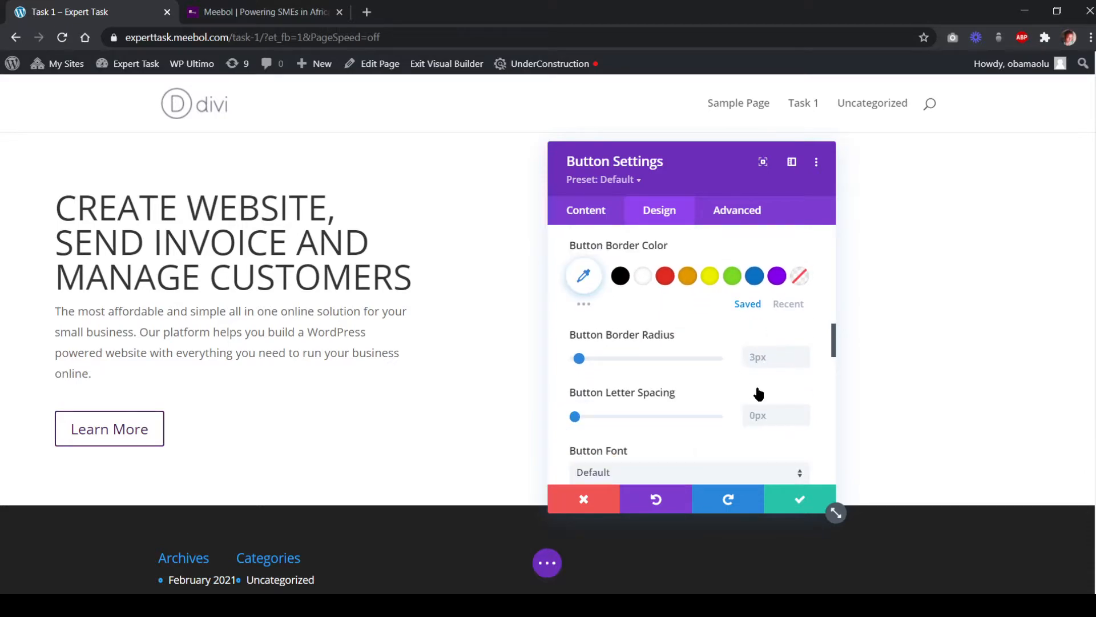
click(745, 350)
text(0)
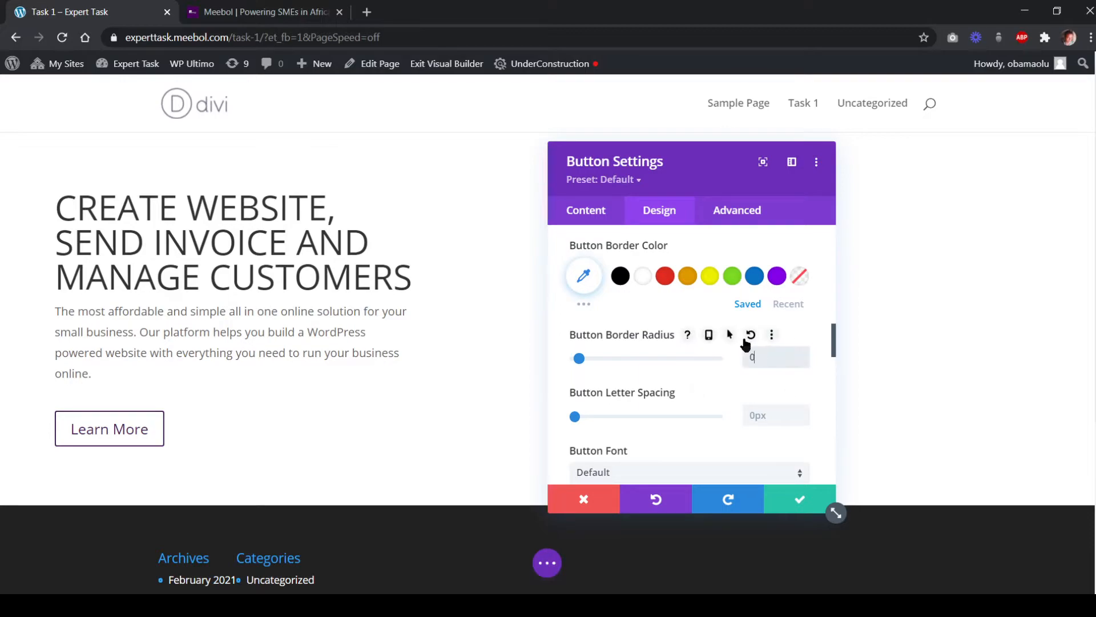
text(px)
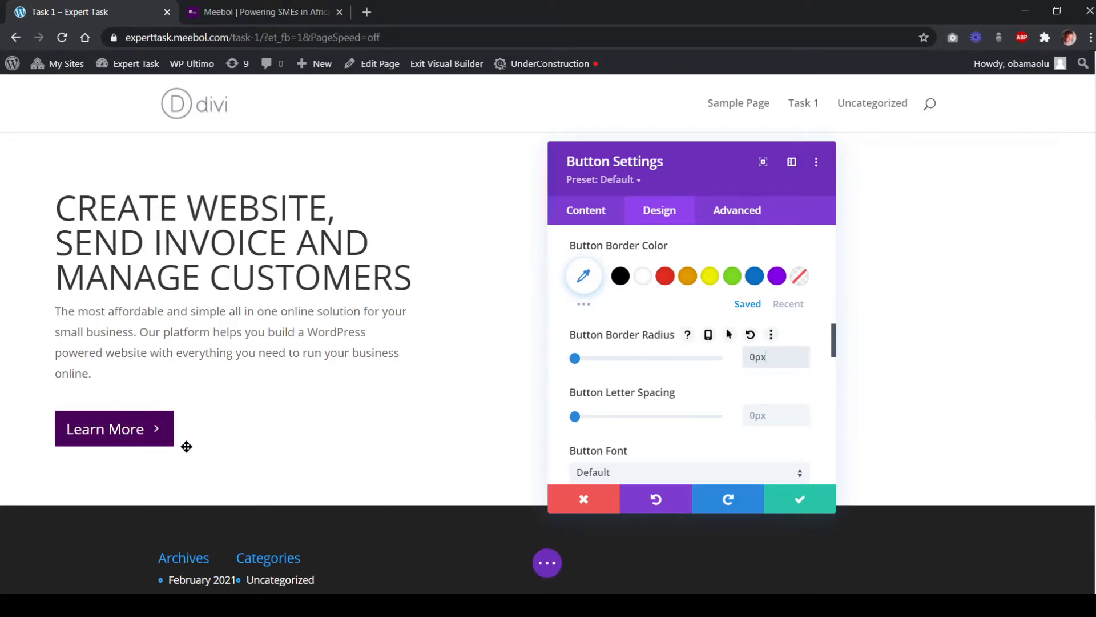
Compare the button with the Meebol homepage, set its font weight to Light and save the button settings
click(254, 12)
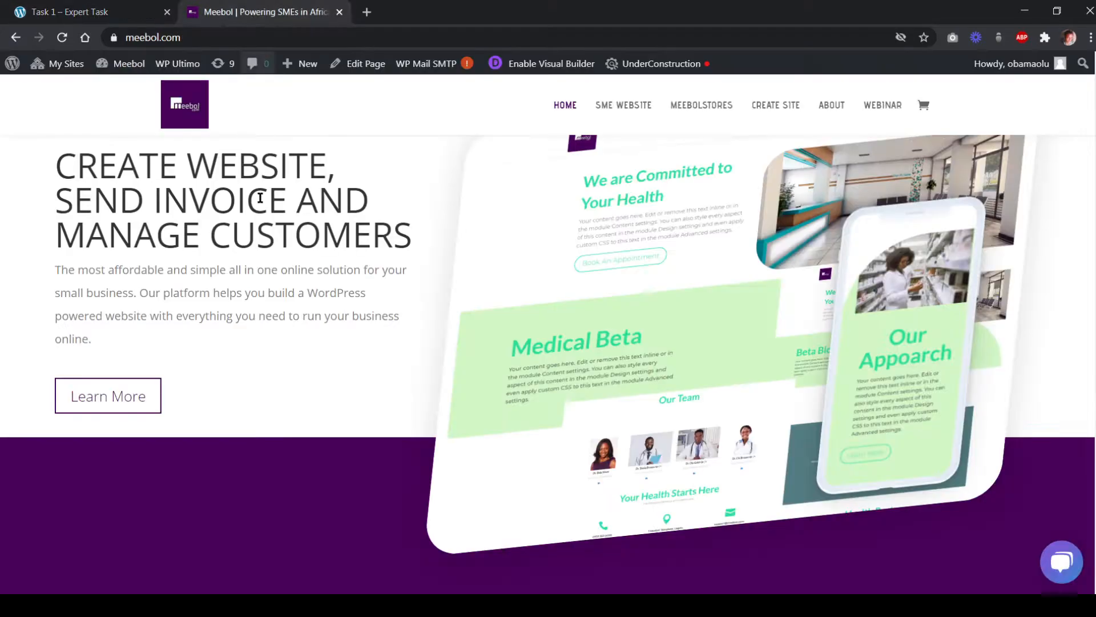
click(110, 8)
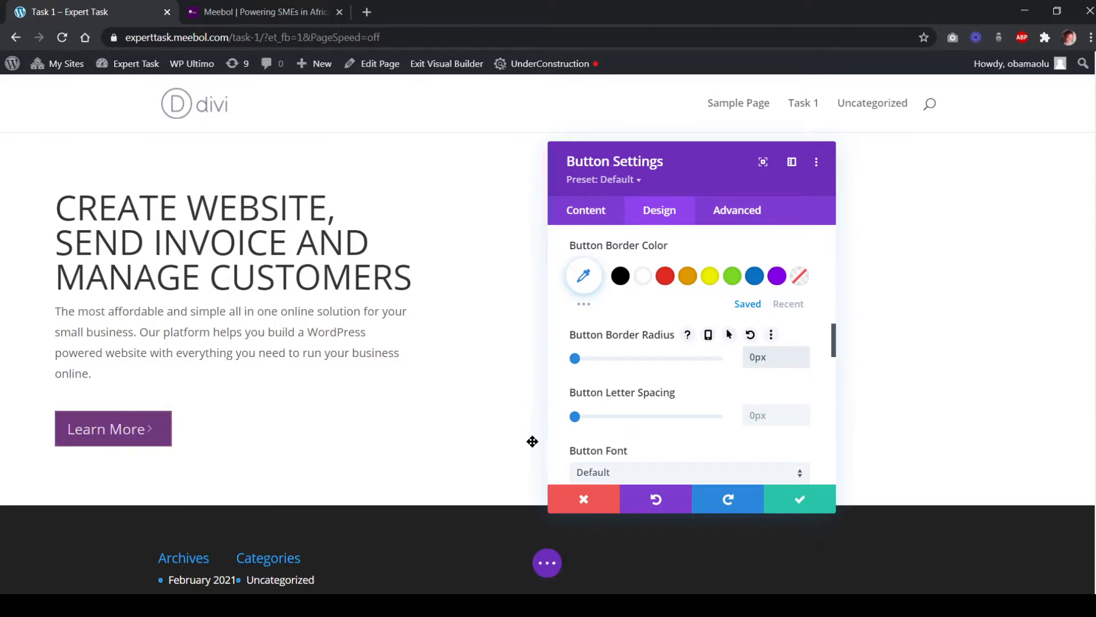
scroll(716, 369, up, 4)
scroll(711, 359, down, 5)
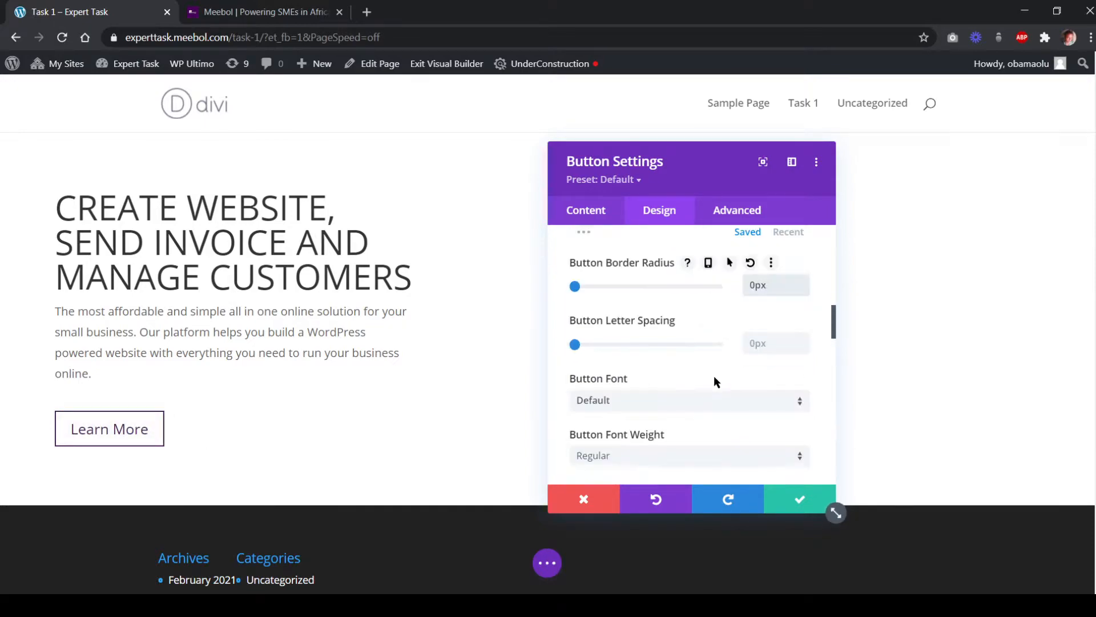
scroll(714, 380, down, 2)
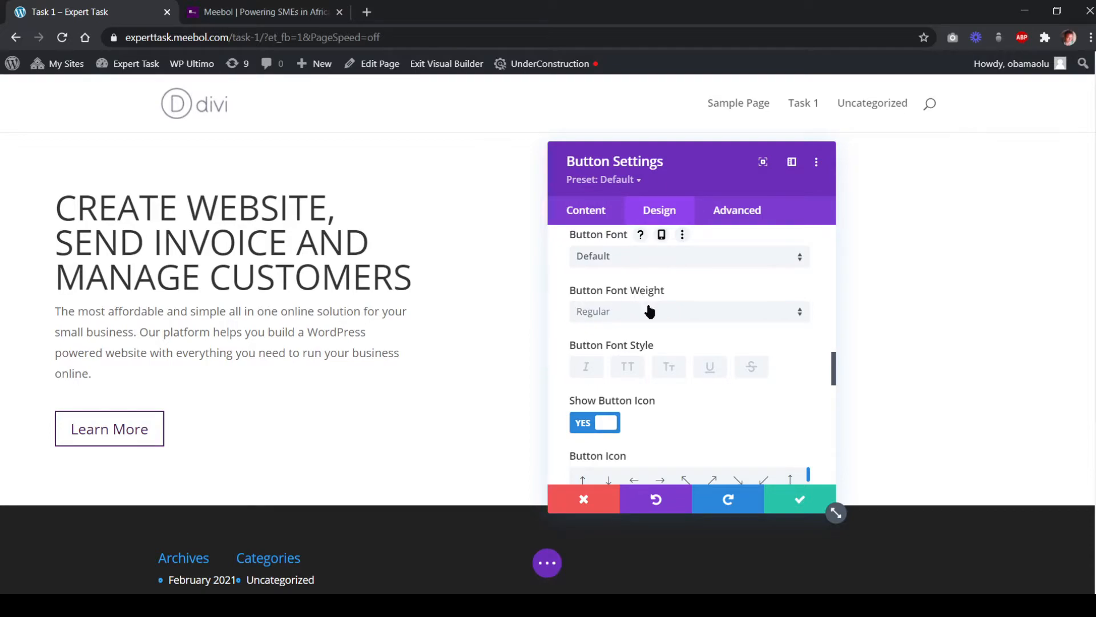
click(649, 320)
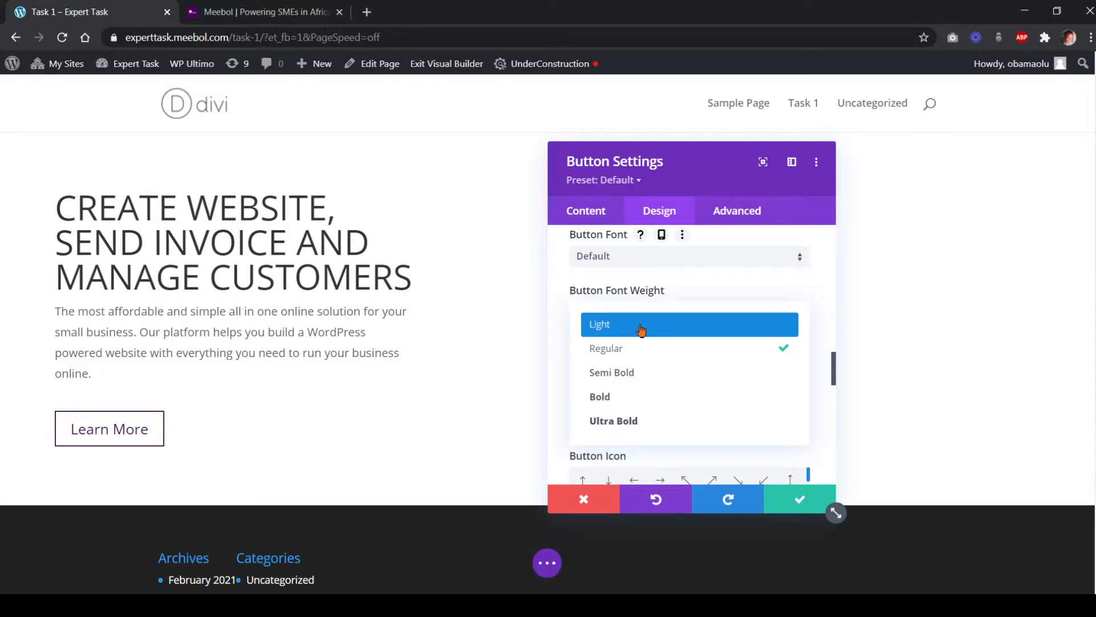
click(640, 326)
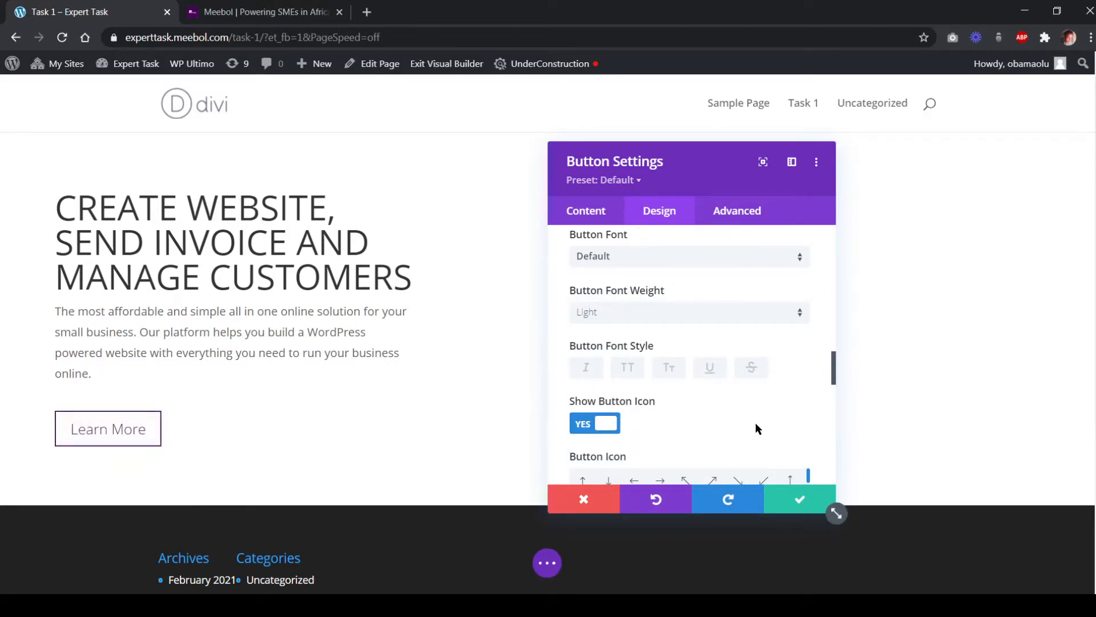
click(798, 499)
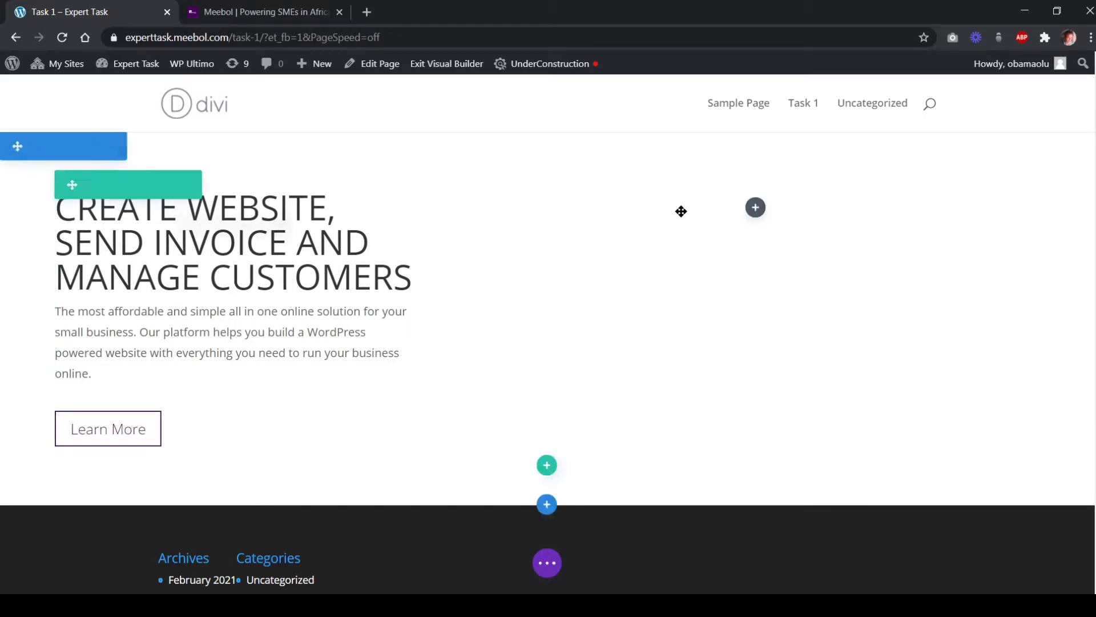
Check the hero image on the Meebol homepage and insert an Image module in the empty column beside the hero text
click(228, 12)
scroll(580, 396, up, 2)
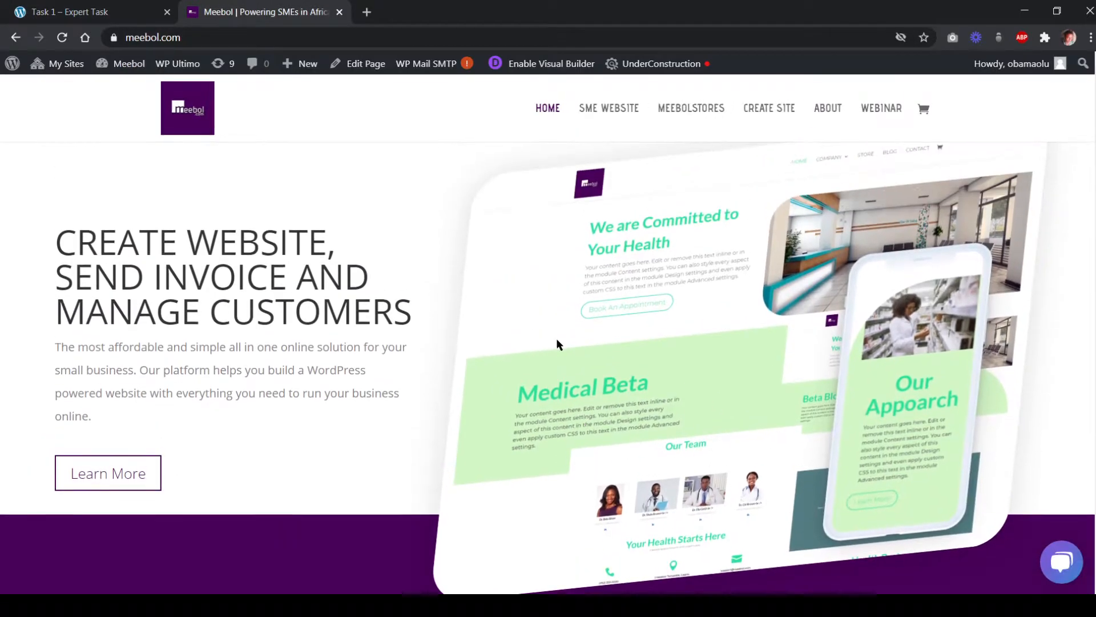
click(87, 12)
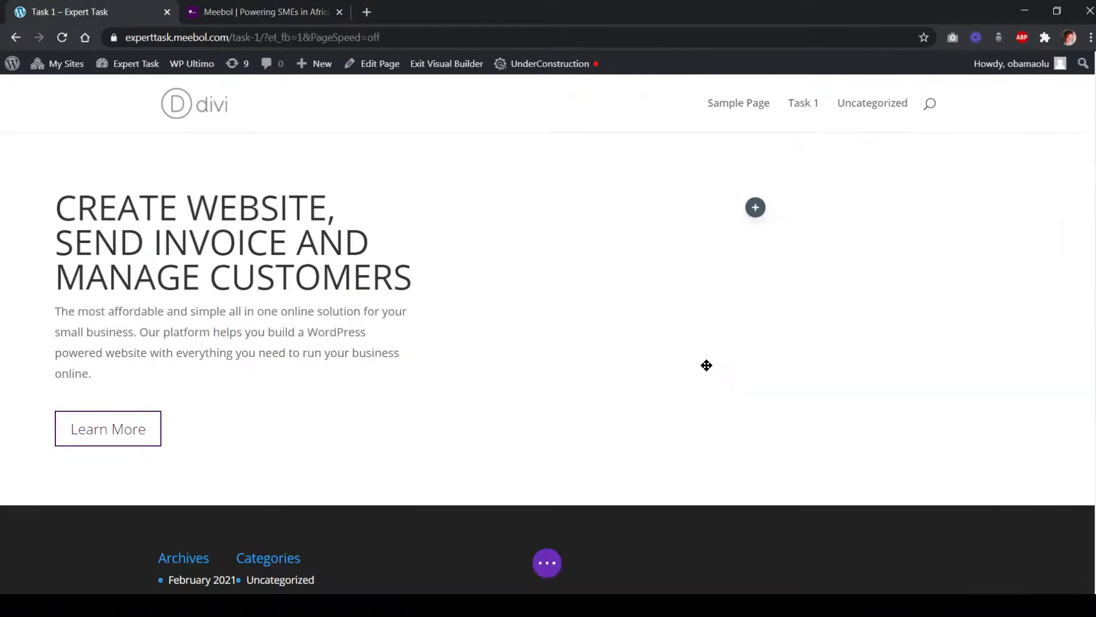
click(764, 203)
scroll(737, 378, down, 1)
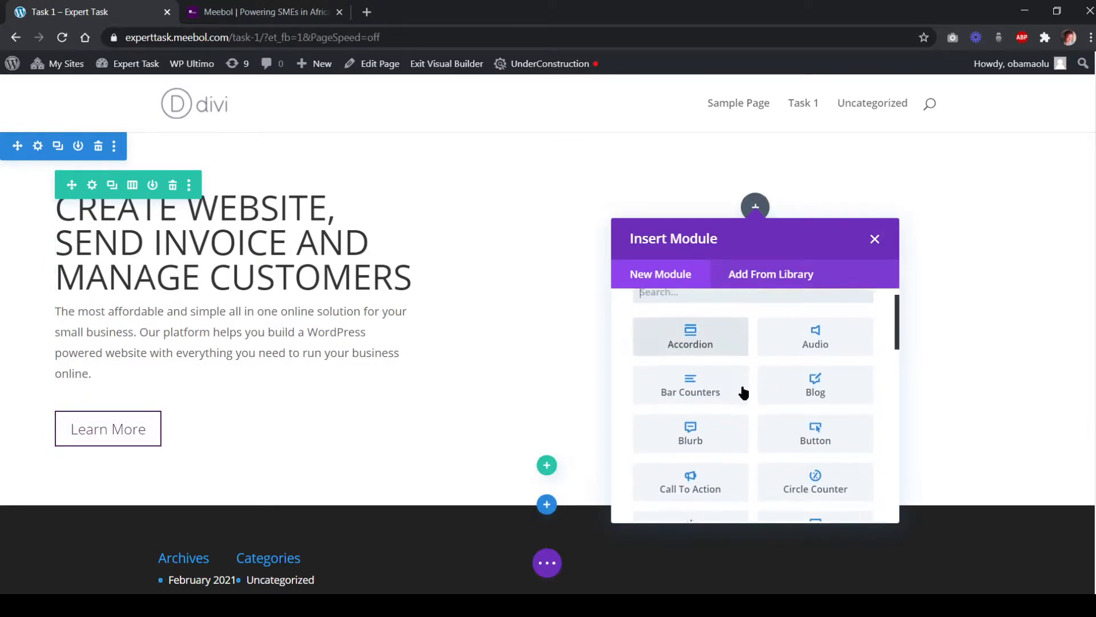
scroll(743, 415, down, 5)
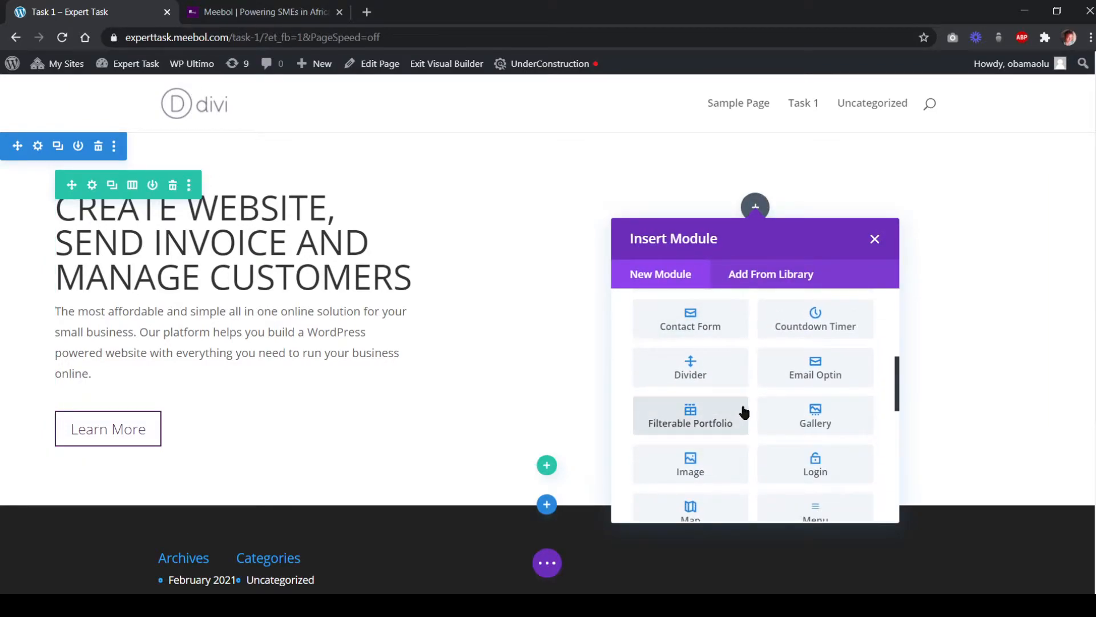
scroll(743, 416, down, 1)
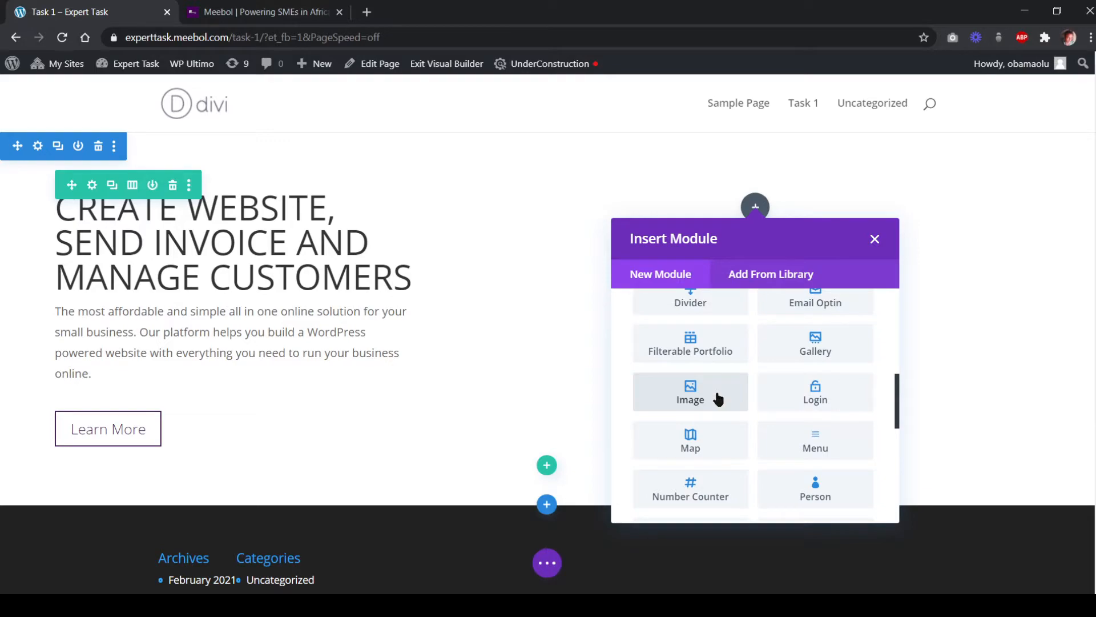
click(716, 399)
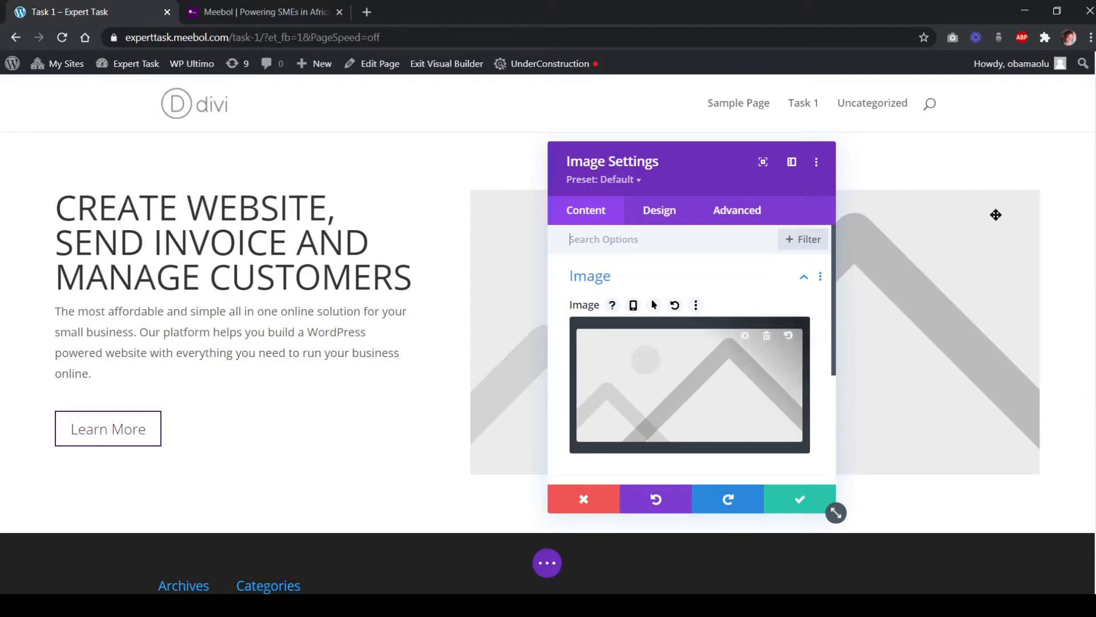
Choose Frame-9b.png from the media library as the image module's picture
drag(646, 189, 240, 166)
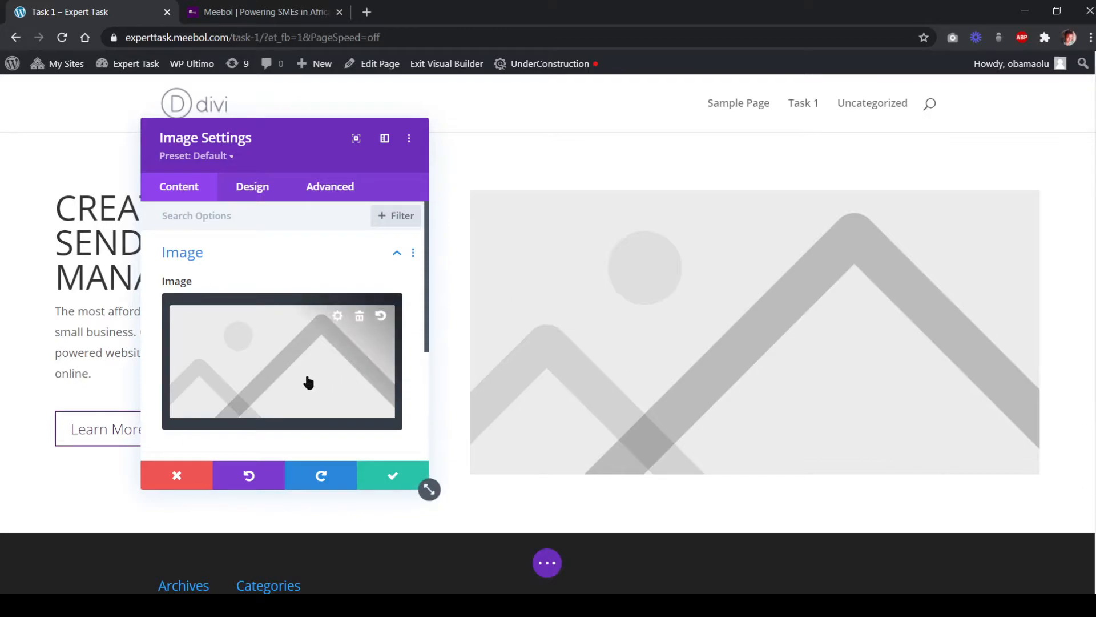
click(271, 369)
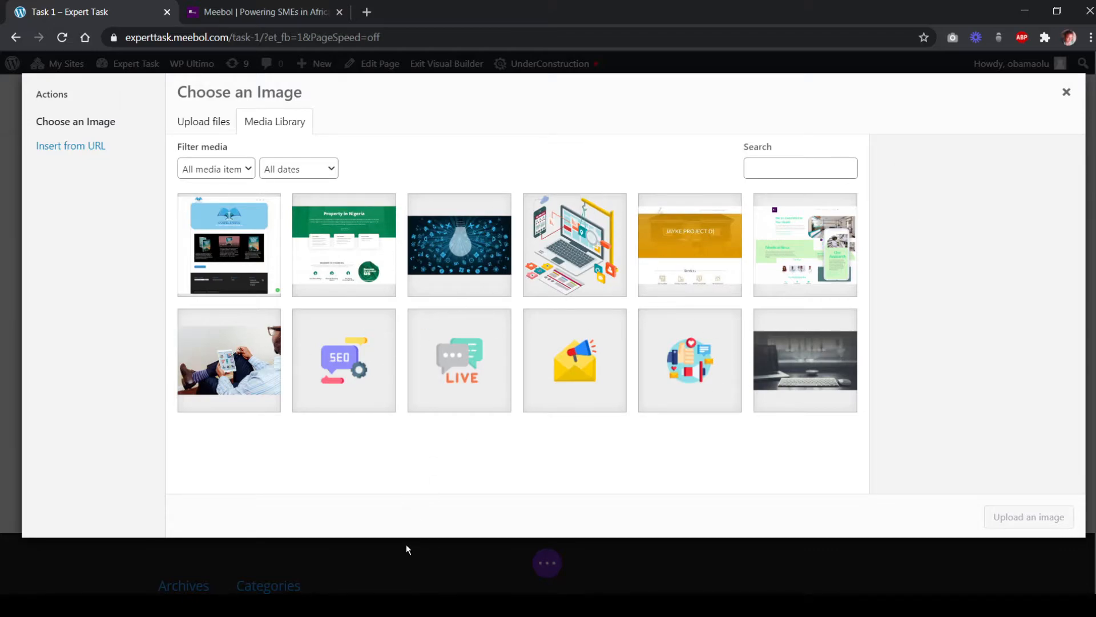
click(809, 271)
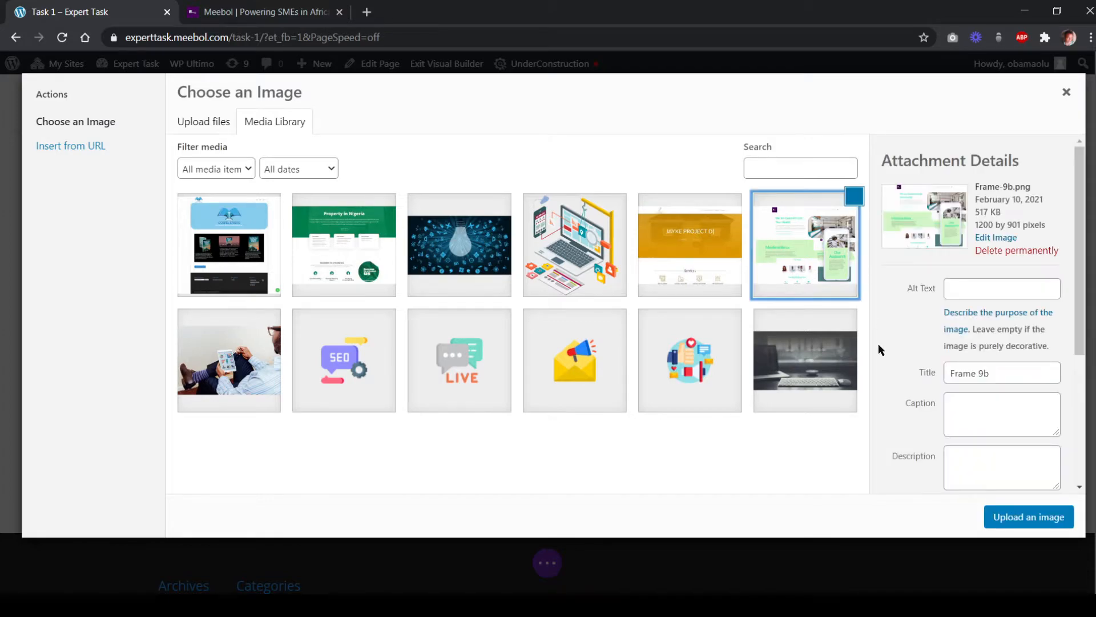
click(1006, 520)
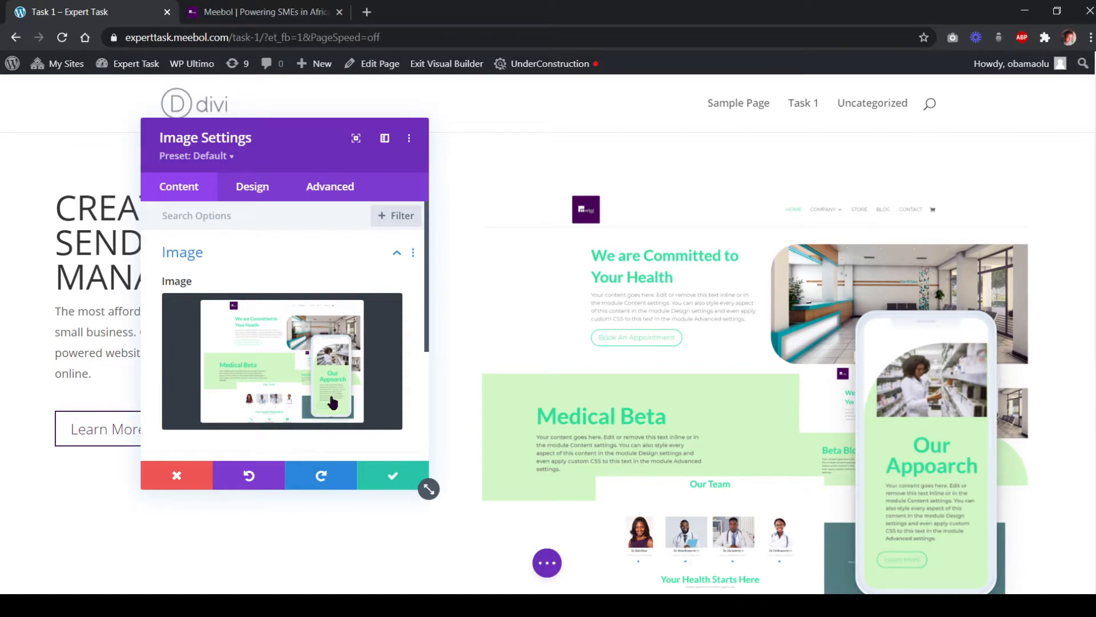
Check the hero image on the Meebol homepage and set all the image module's rounded corners to 15px
click(255, 12)
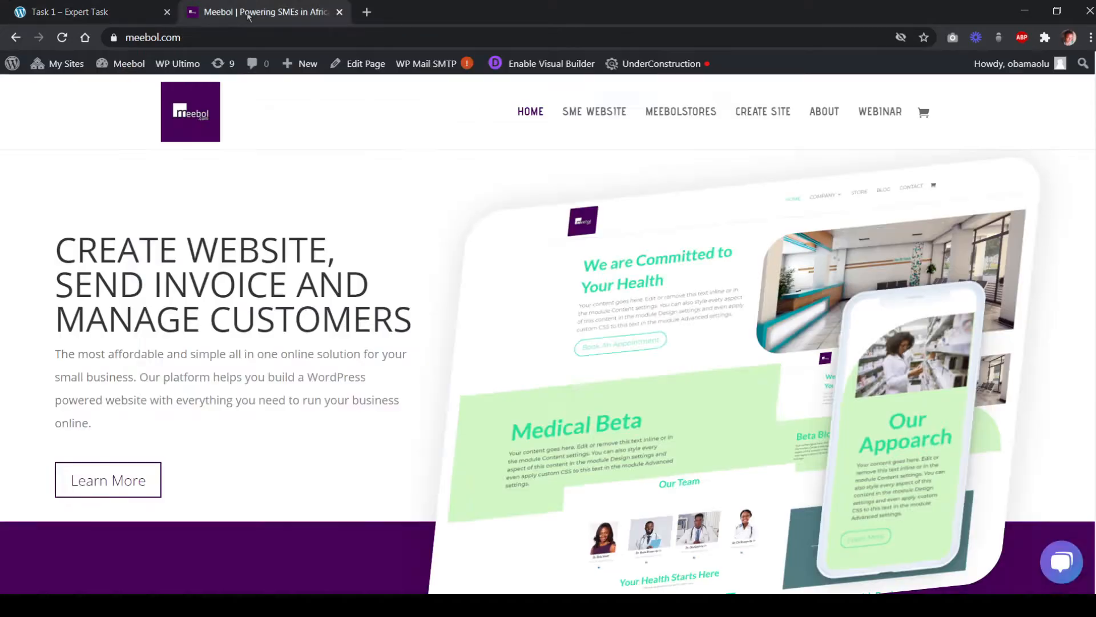
click(107, 20)
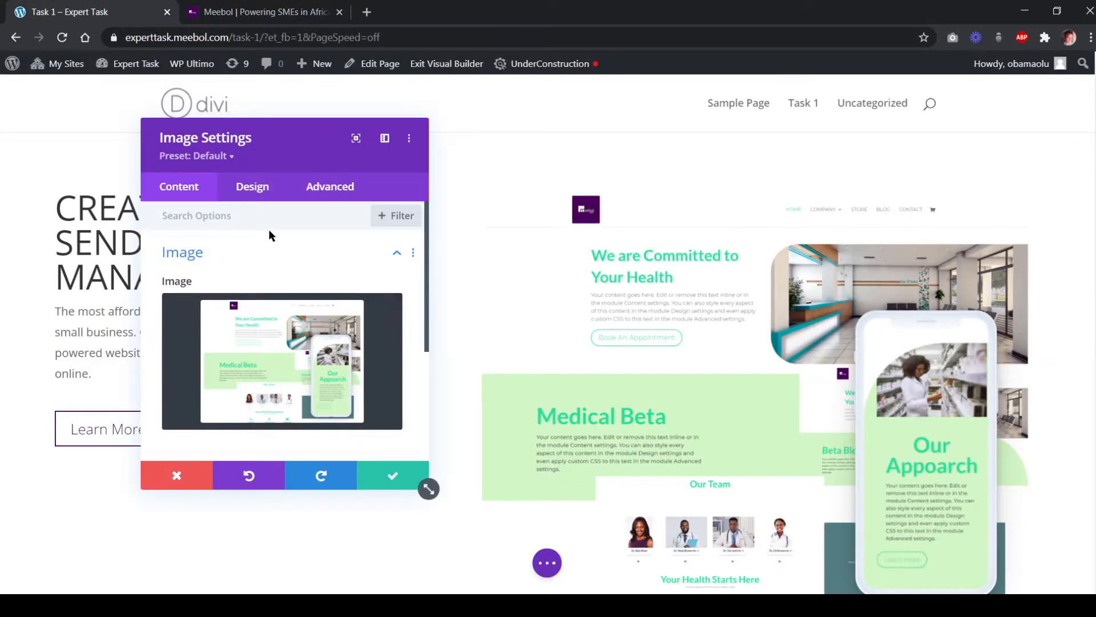
click(255, 195)
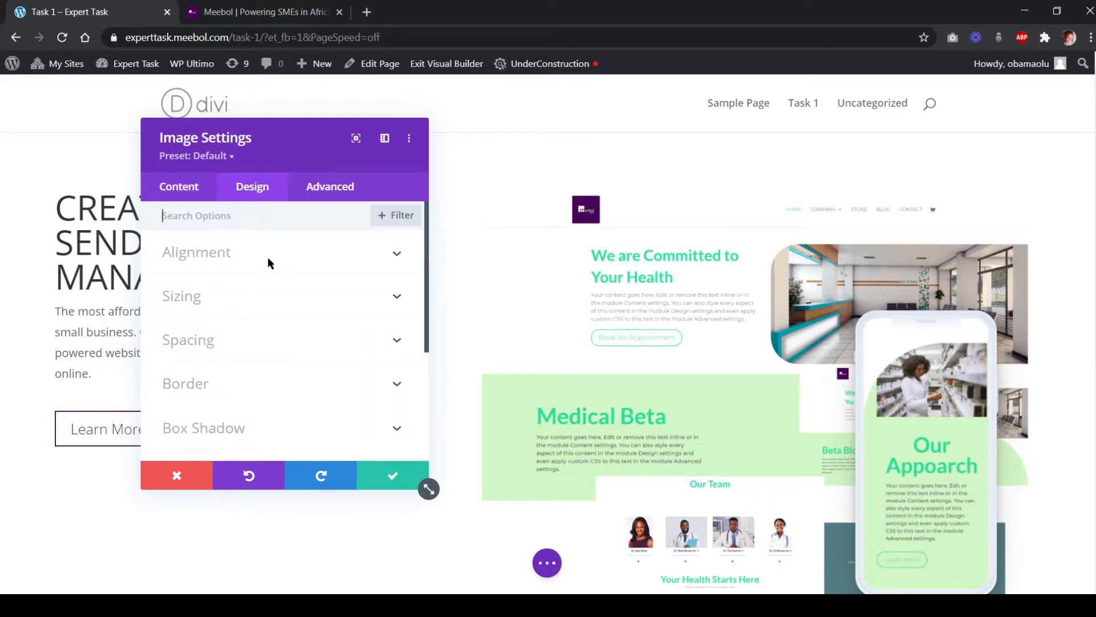
scroll(289, 341, down, 1)
click(279, 315)
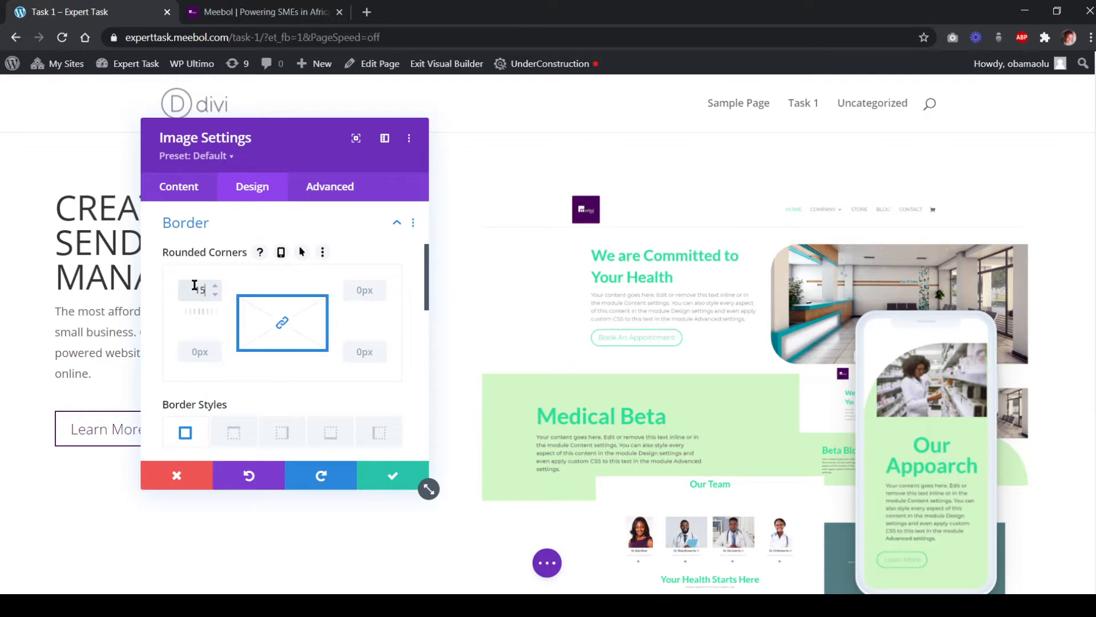
Apply the soft box shadow preset that surrounds all sides to the image
scroll(239, 345, down, 5)
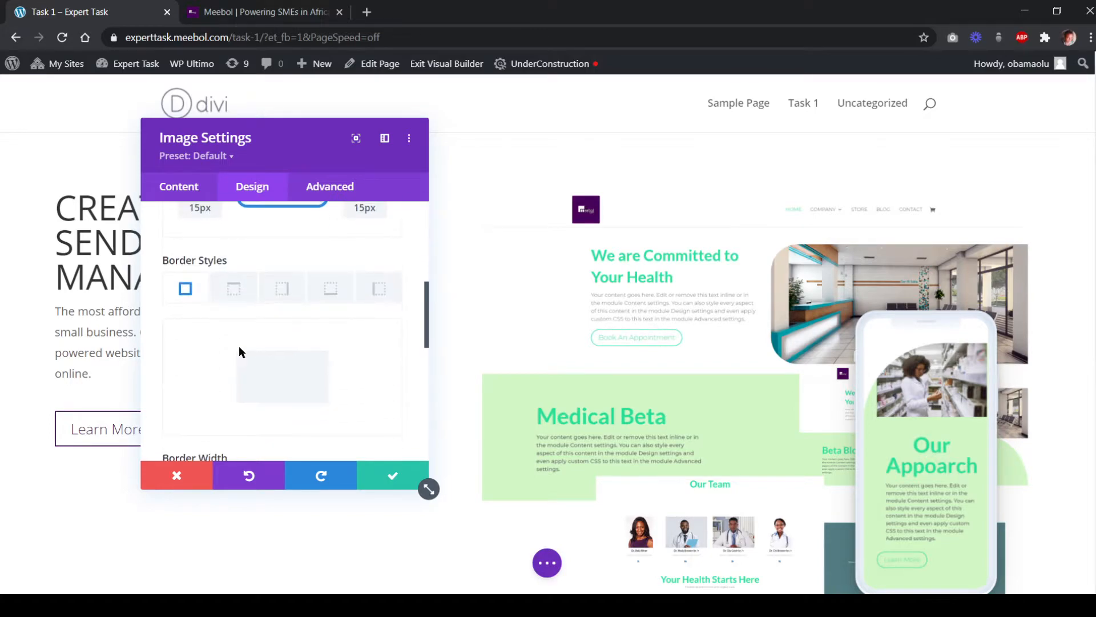
scroll(241, 341, down, 4)
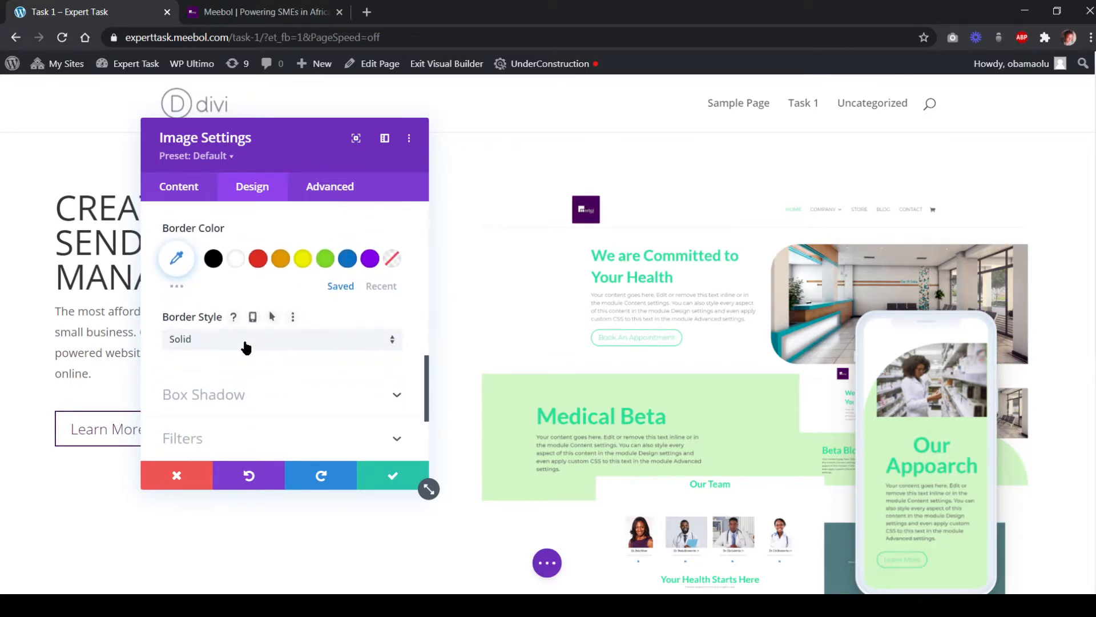
click(255, 321)
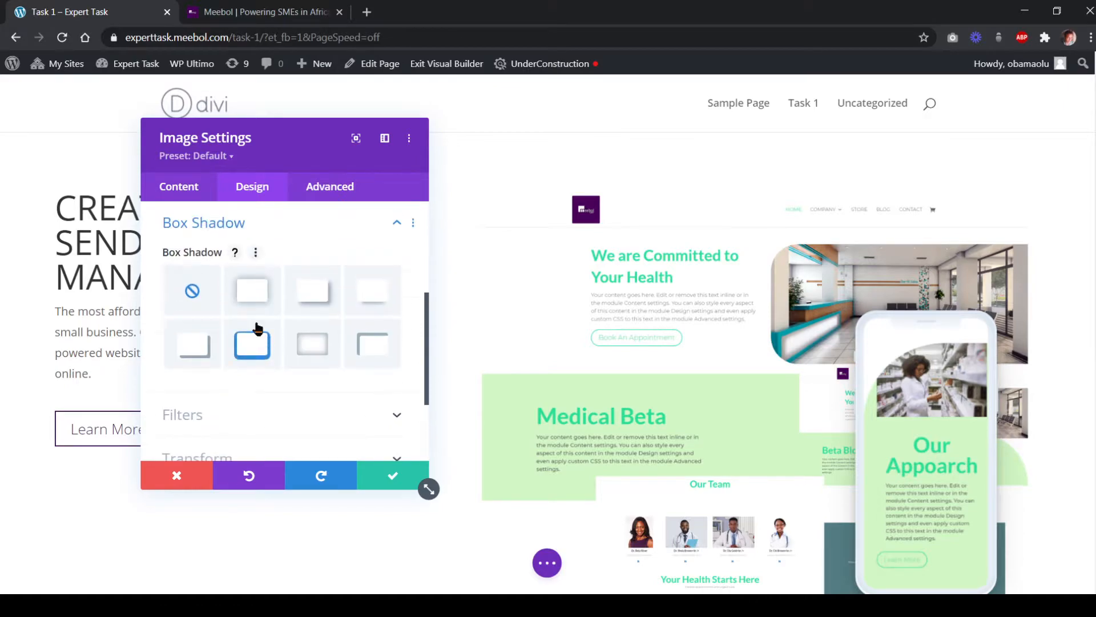
click(253, 292)
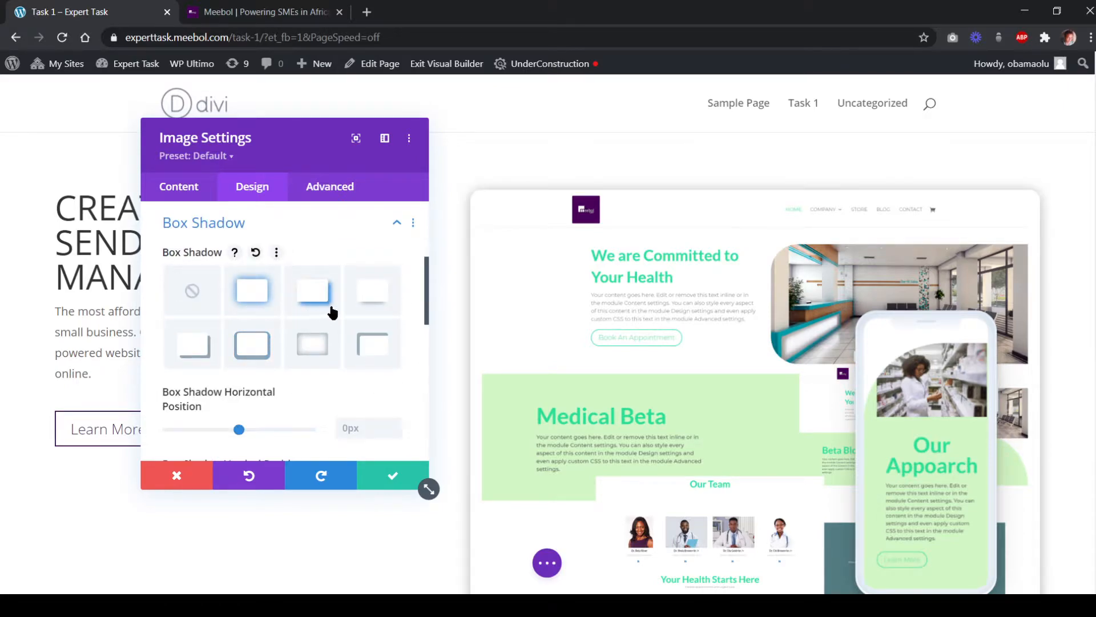
Lower the opacity of the image's black box shadow color to below 0.18 and confirm the color
scroll(354, 319, down, 2)
scroll(365, 323, down, 3)
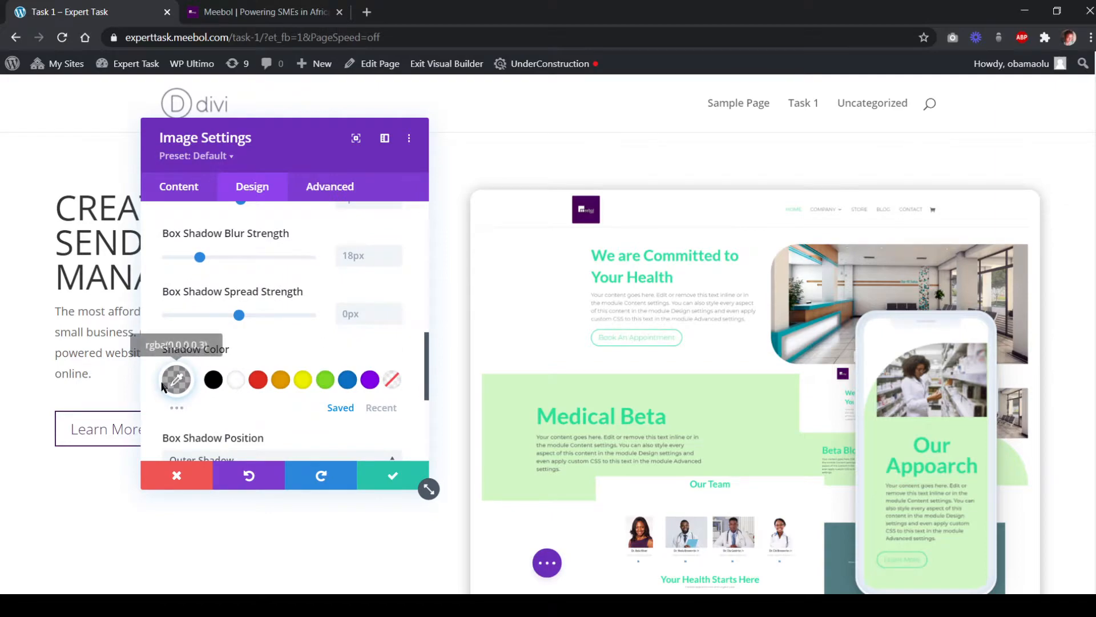
scroll(445, 314, down, 2)
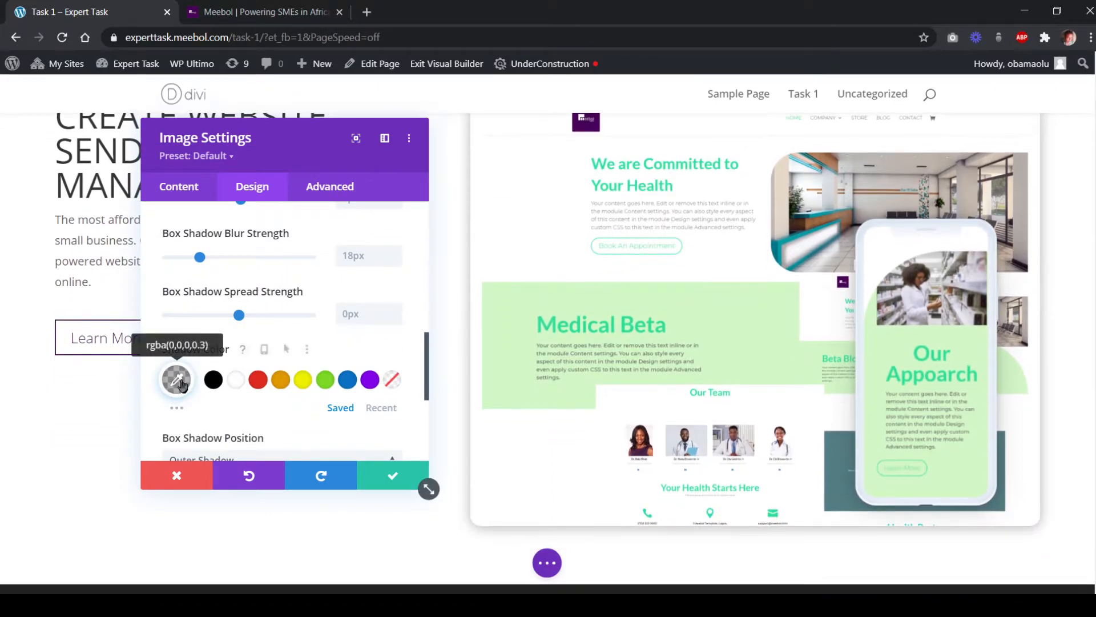
click(176, 379)
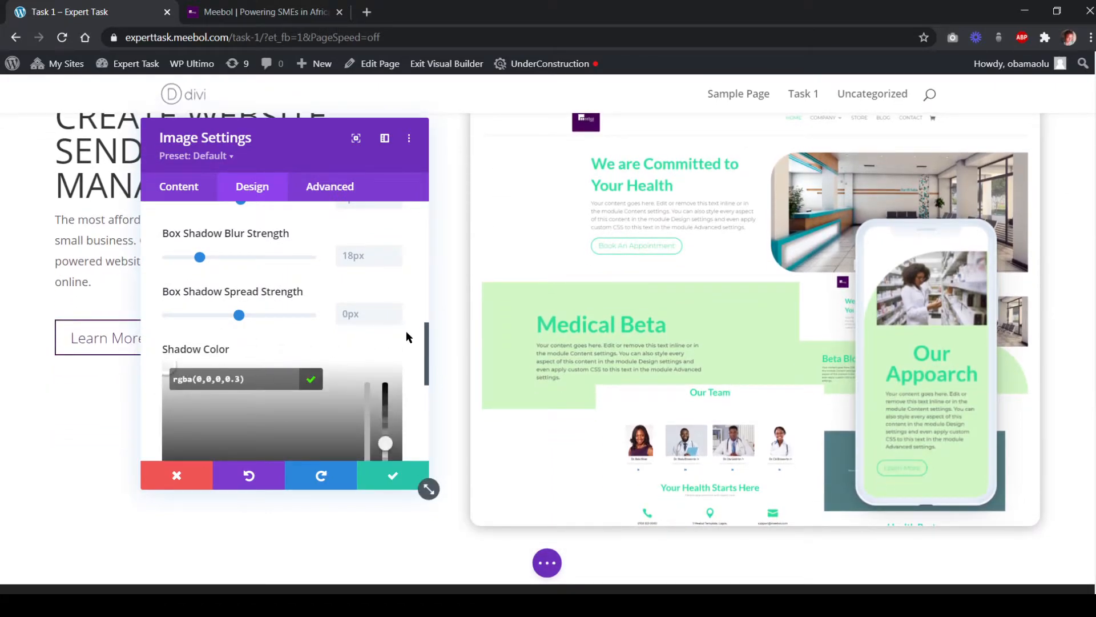
scroll(388, 351, down, 1)
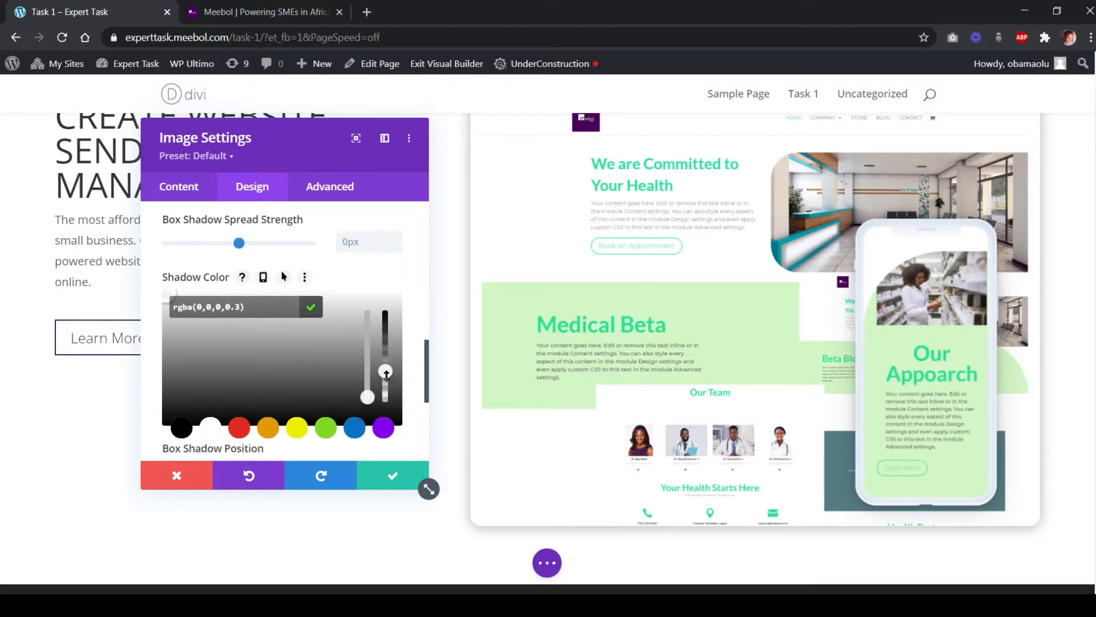
drag(387, 374, 388, 398)
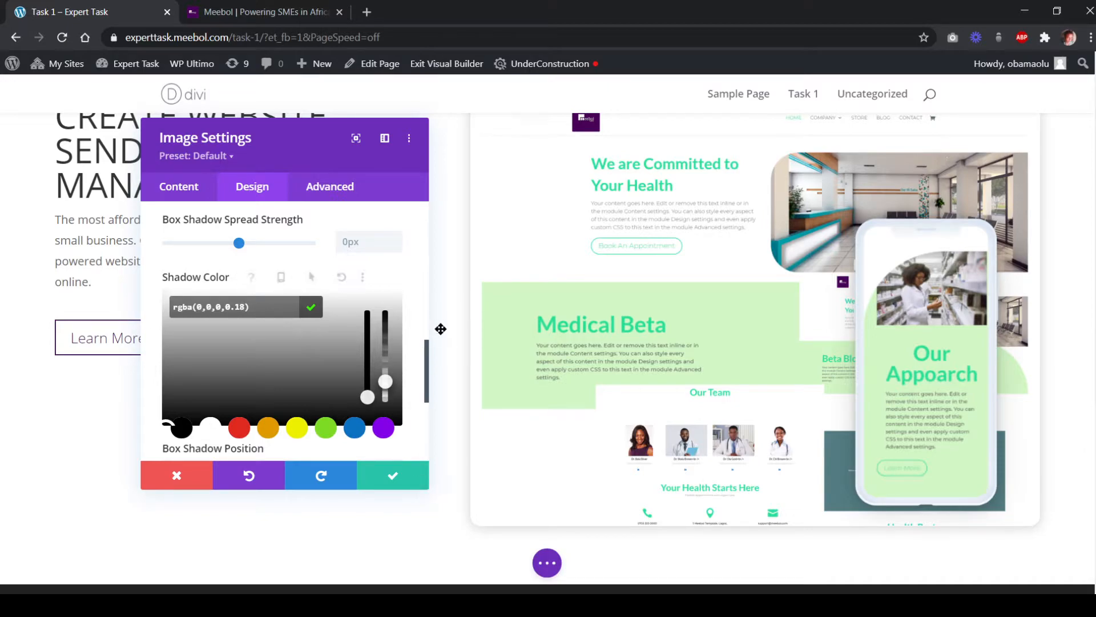
scroll(440, 328, up, 2)
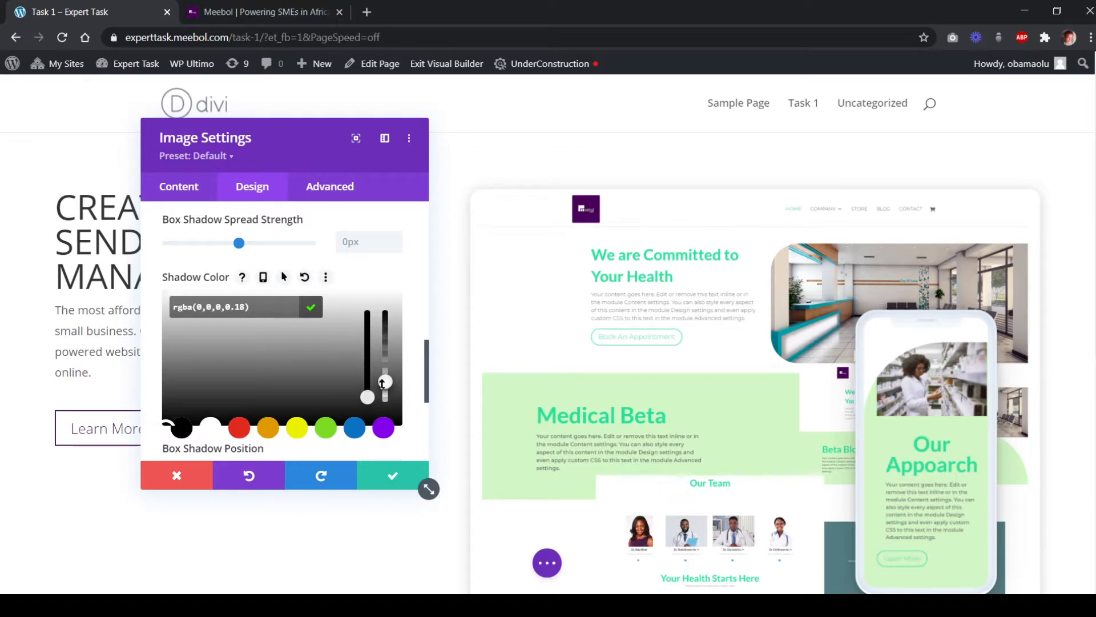
drag(383, 382, 384, 392)
drag(387, 393, 387, 397)
key(BackSpace)
click(311, 309)
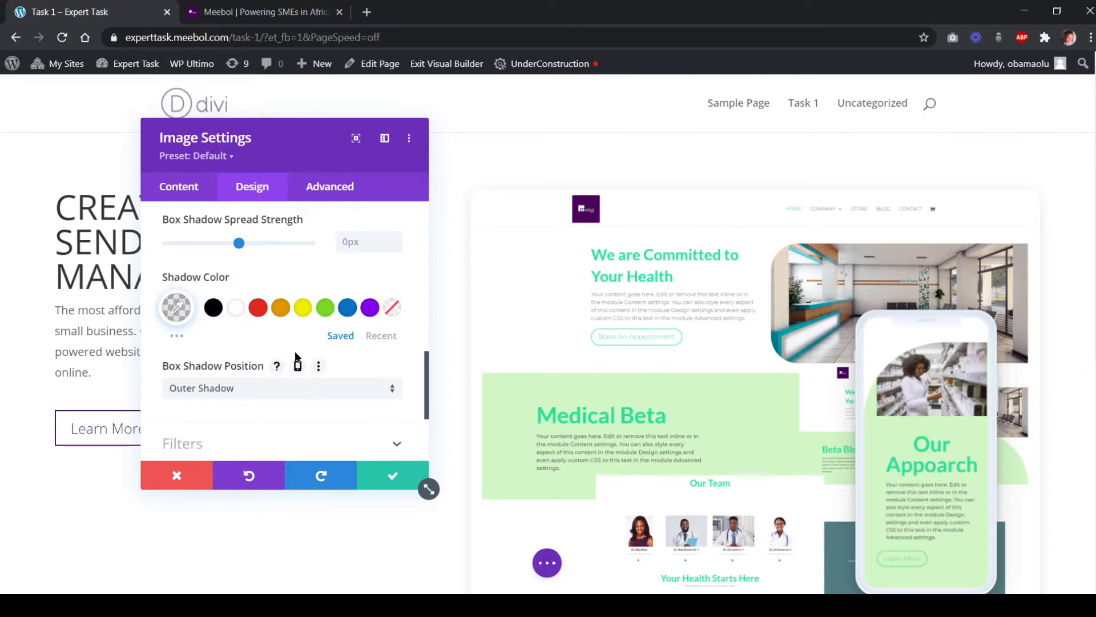
Compare the image with the tilted one on the Meebol homepage and skew it by -4deg on both axes
scroll(388, 339, up, 3)
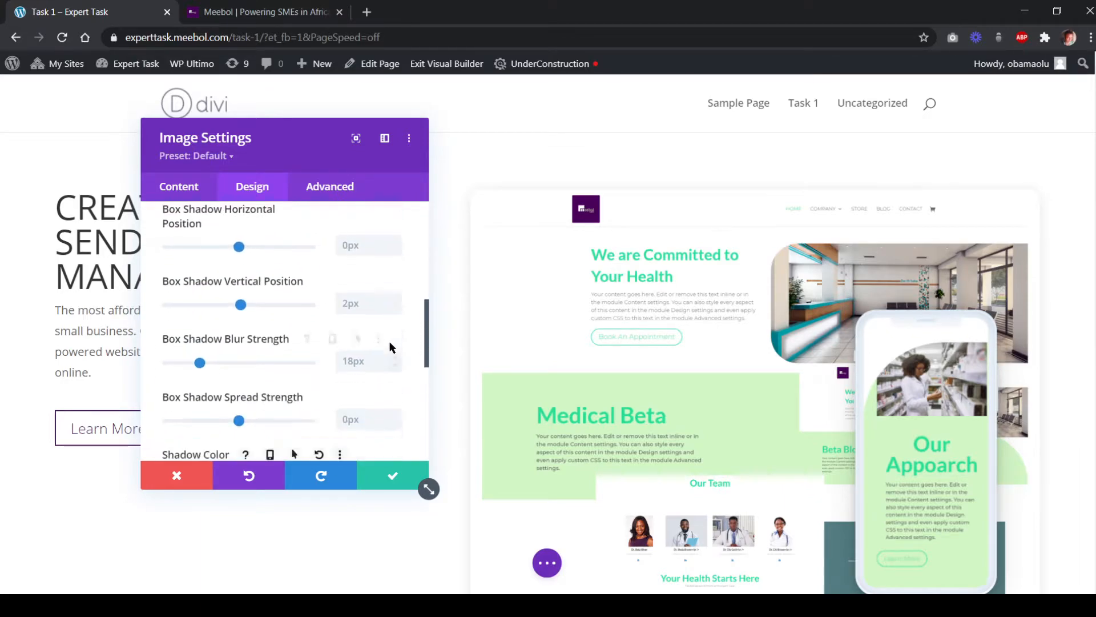
scroll(389, 341, down, 5)
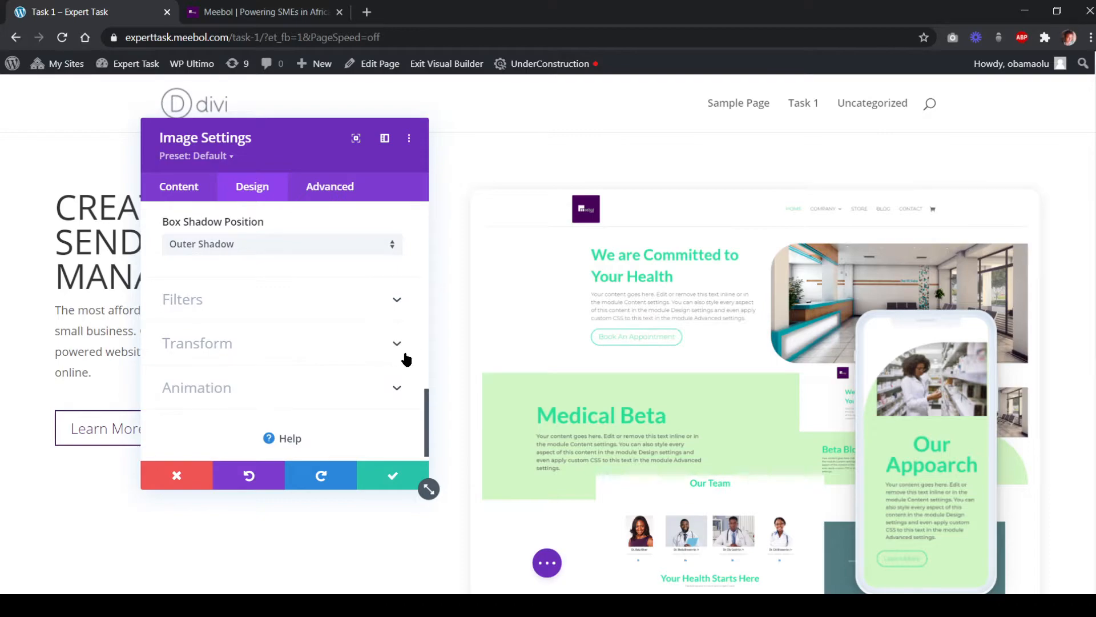
click(221, 12)
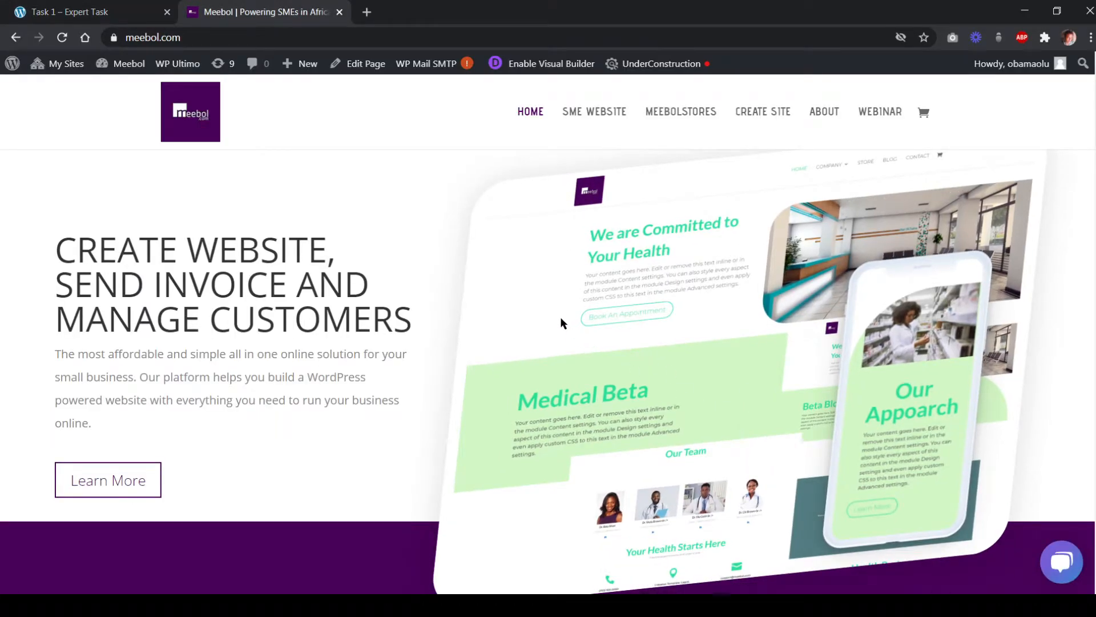
click(113, 14)
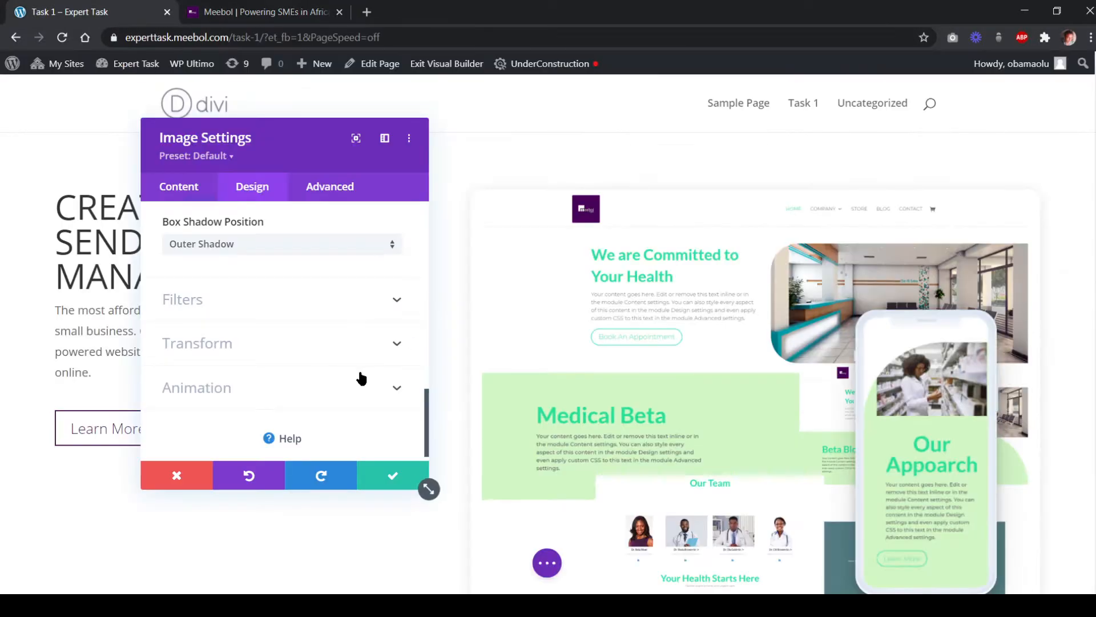
click(269, 344)
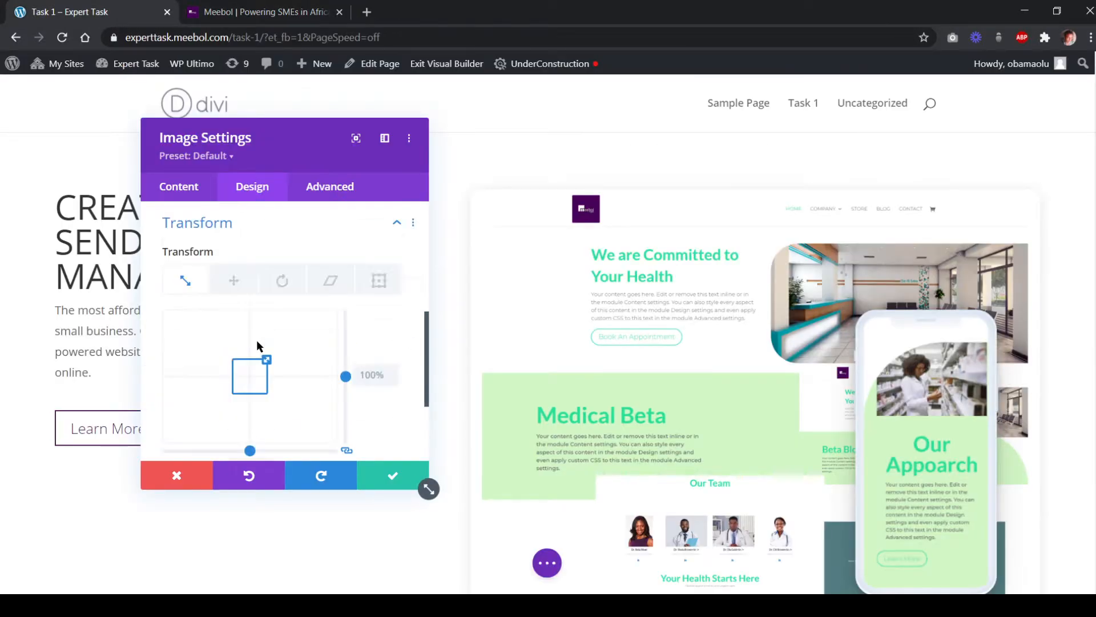
click(336, 284)
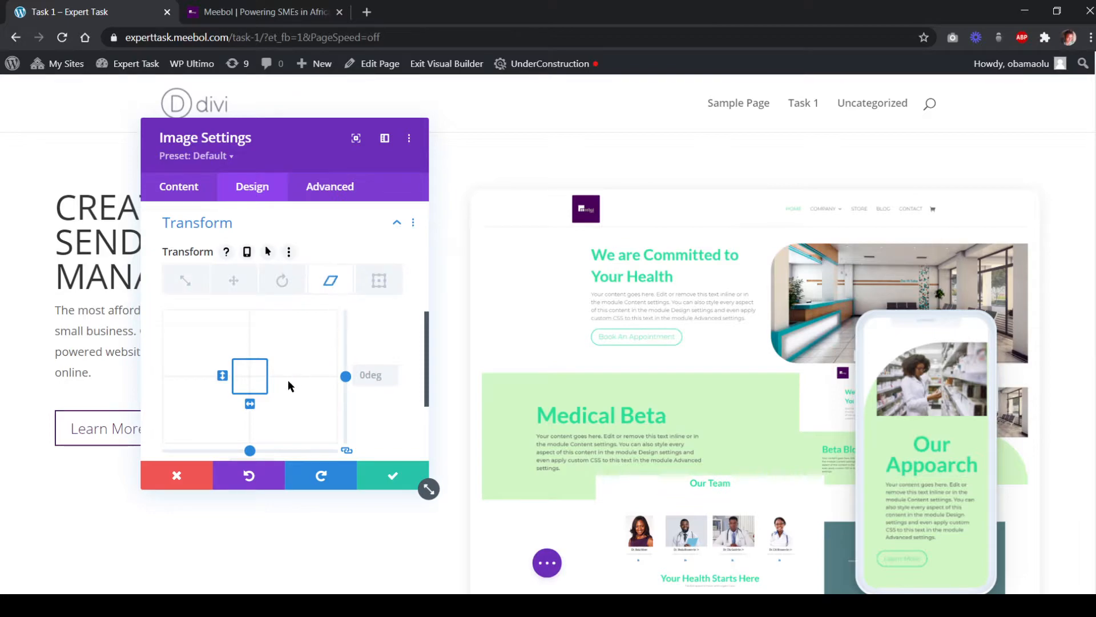
drag(250, 404, 249, 404)
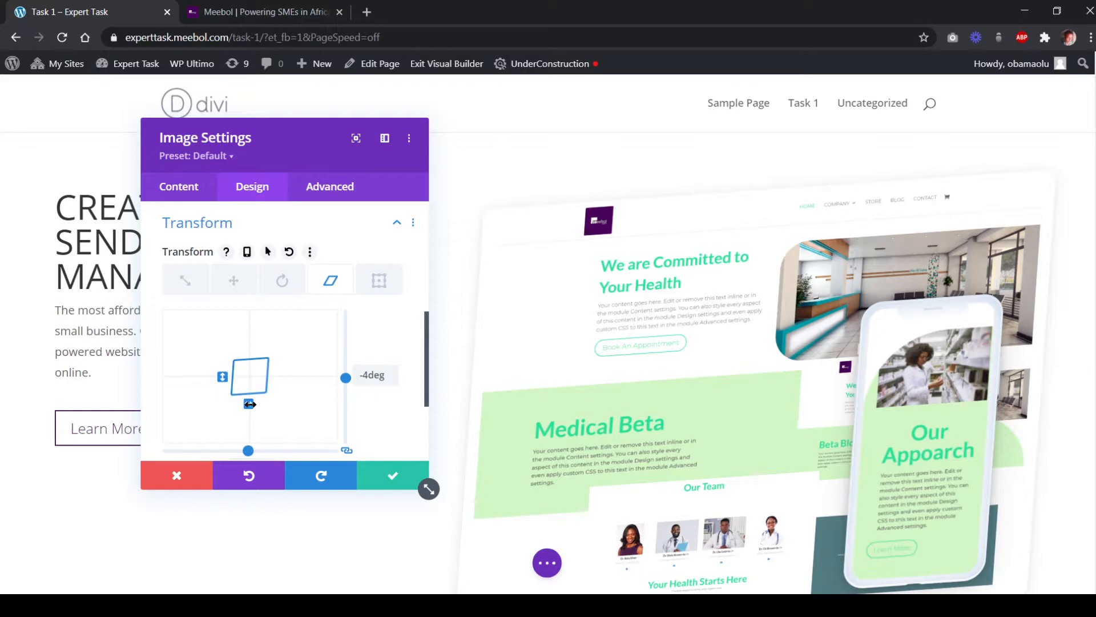
Check the tilt on the Meebol homepage again and adjust the image's skew to -5deg on both axes
click(268, 12)
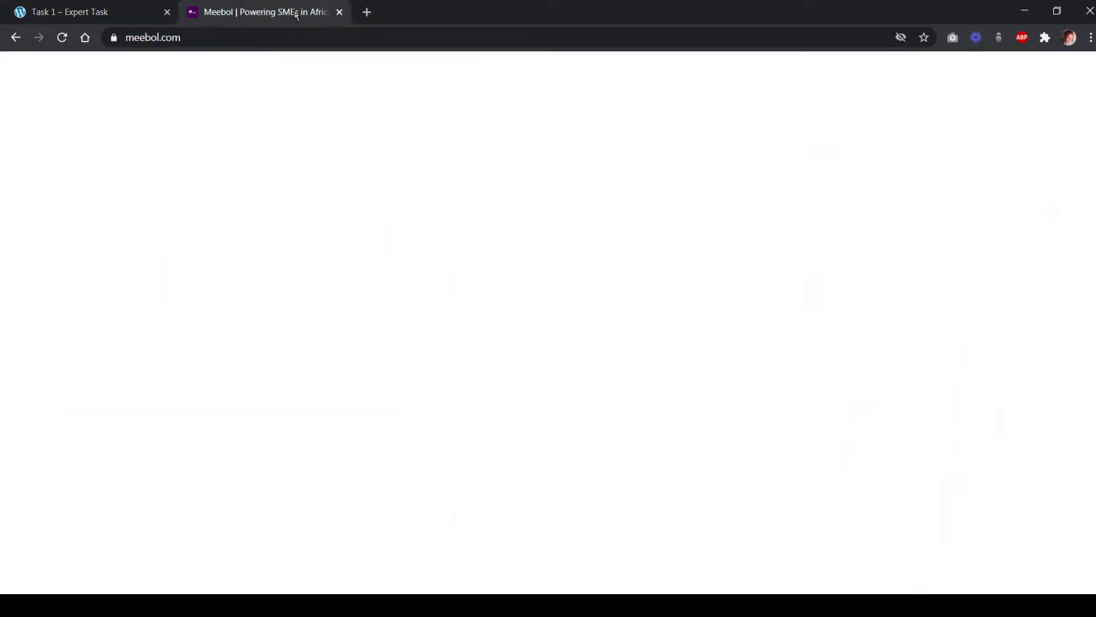
click(112, 20)
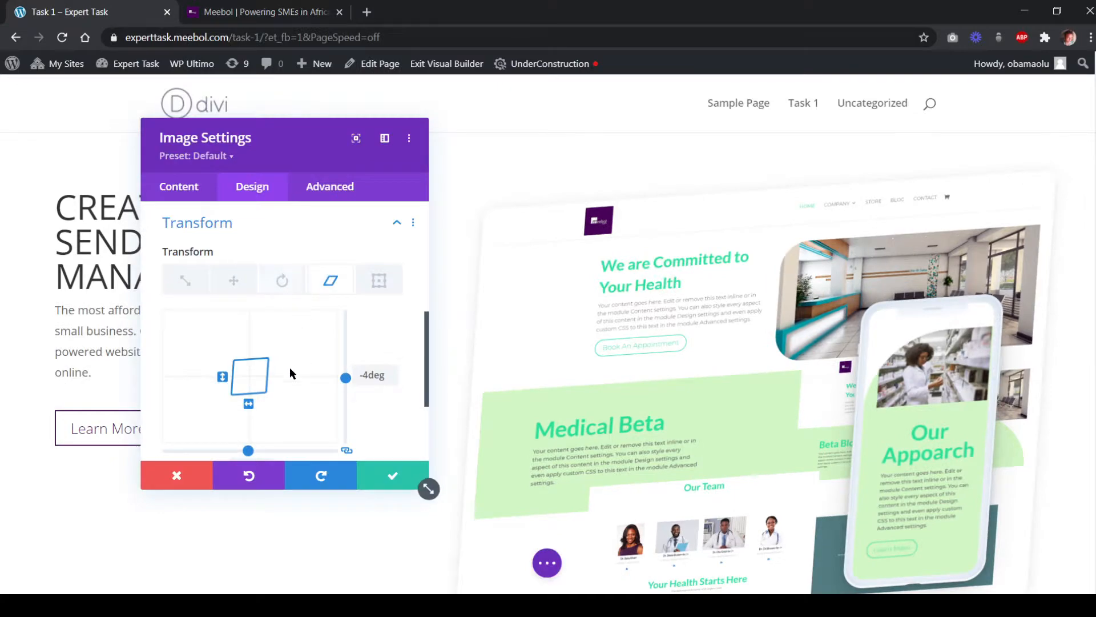
drag(246, 404, 244, 406)
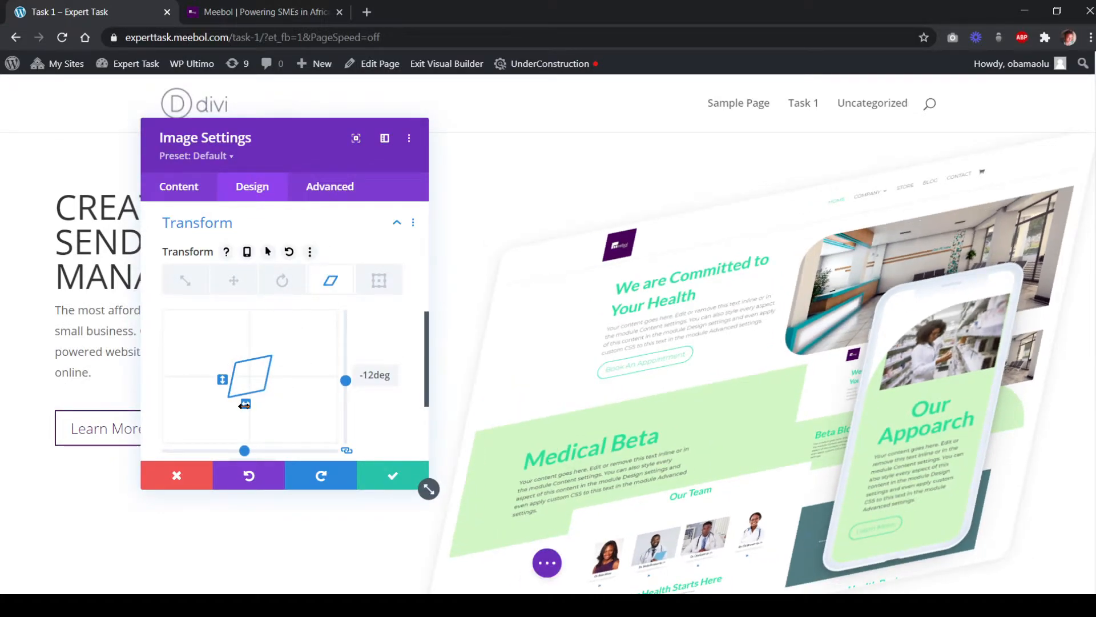
drag(243, 405, 246, 405)
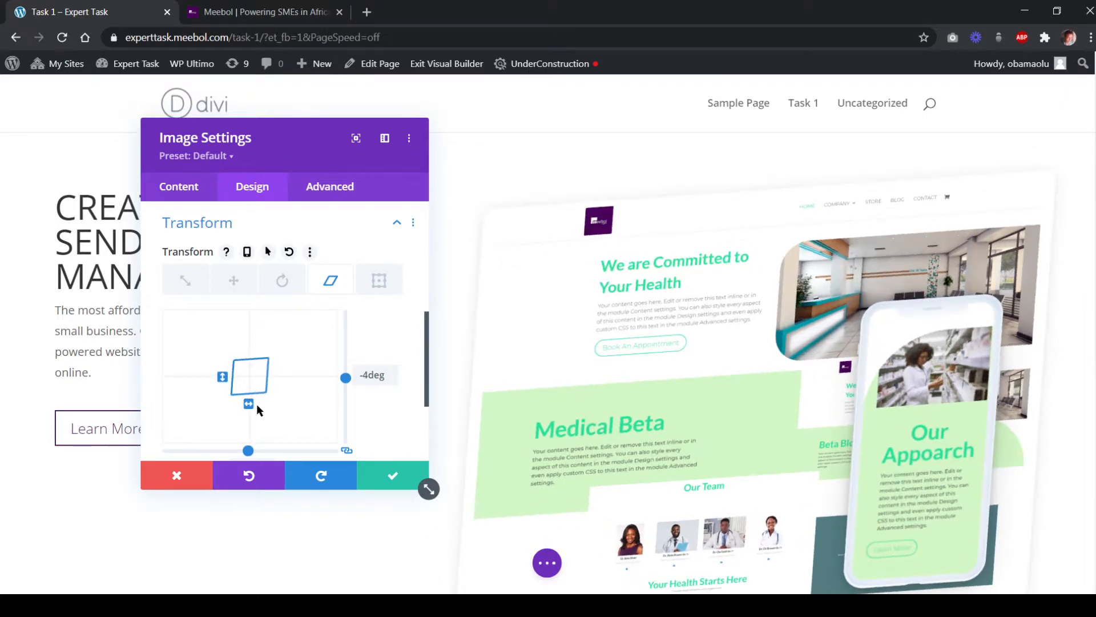
key(Up)
click(392, 380)
click(392, 381)
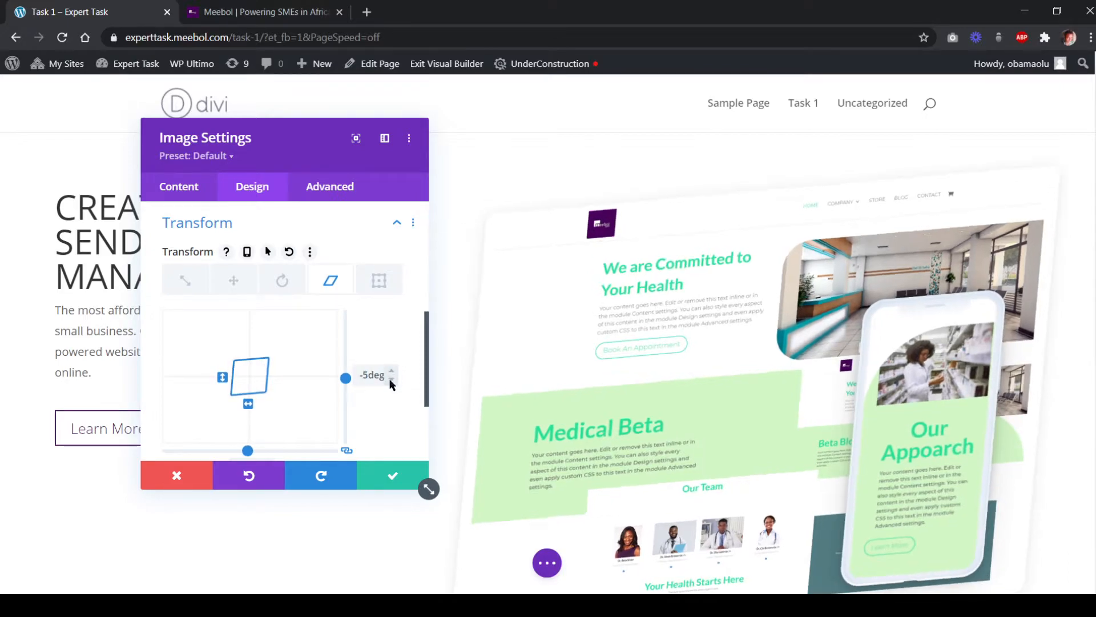
Compare the skewed image with the Meebol homepage's hero image and review its transform settings
click(268, 12)
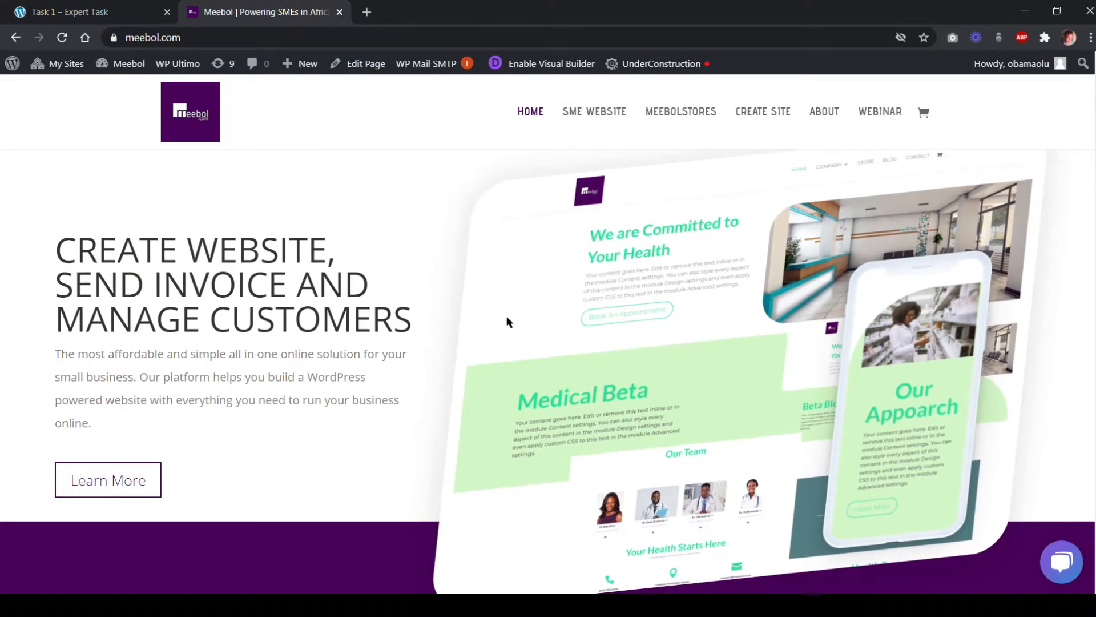
click(105, 12)
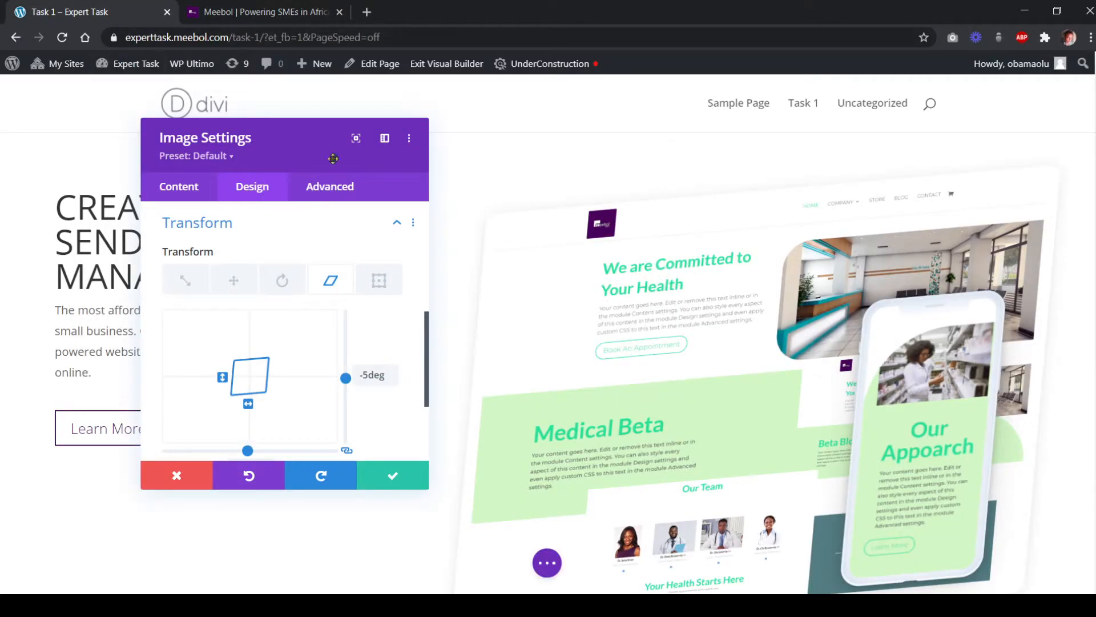
scroll(380, 366, down, 3)
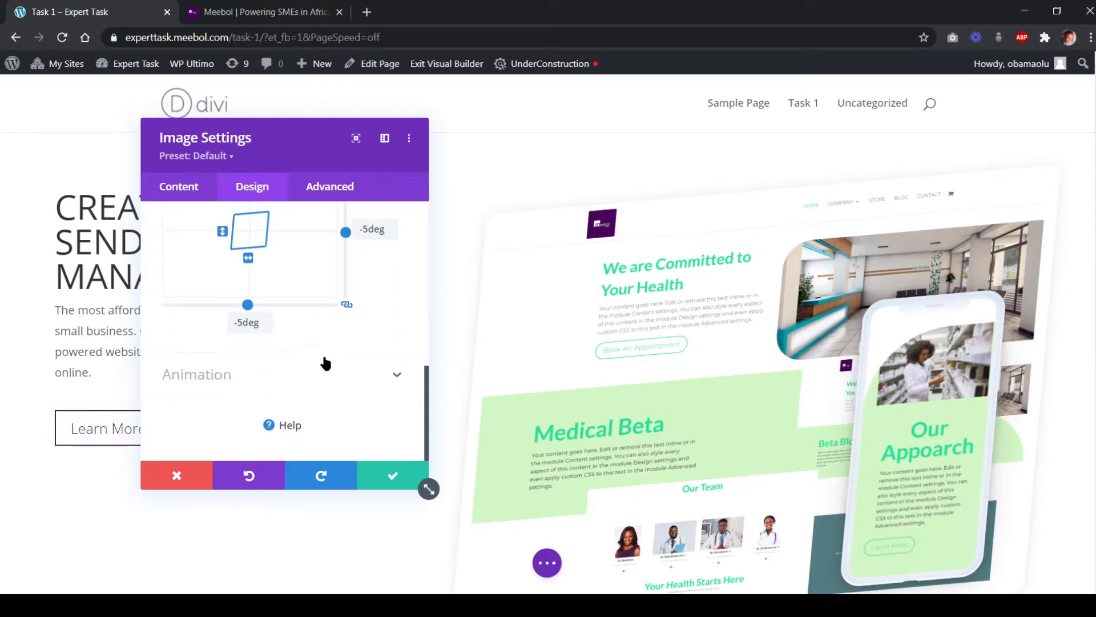
scroll(306, 368, up, 3)
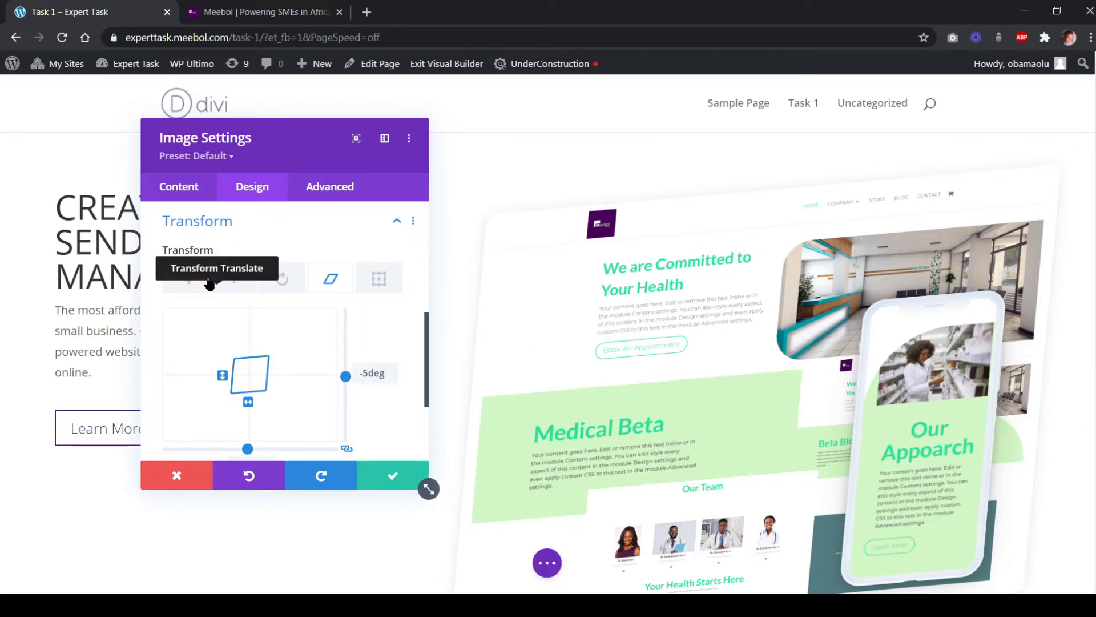
Compare the image with the Meebol homepage's hero image and try small vertical translate offsets of up to 7px on it
click(242, 13)
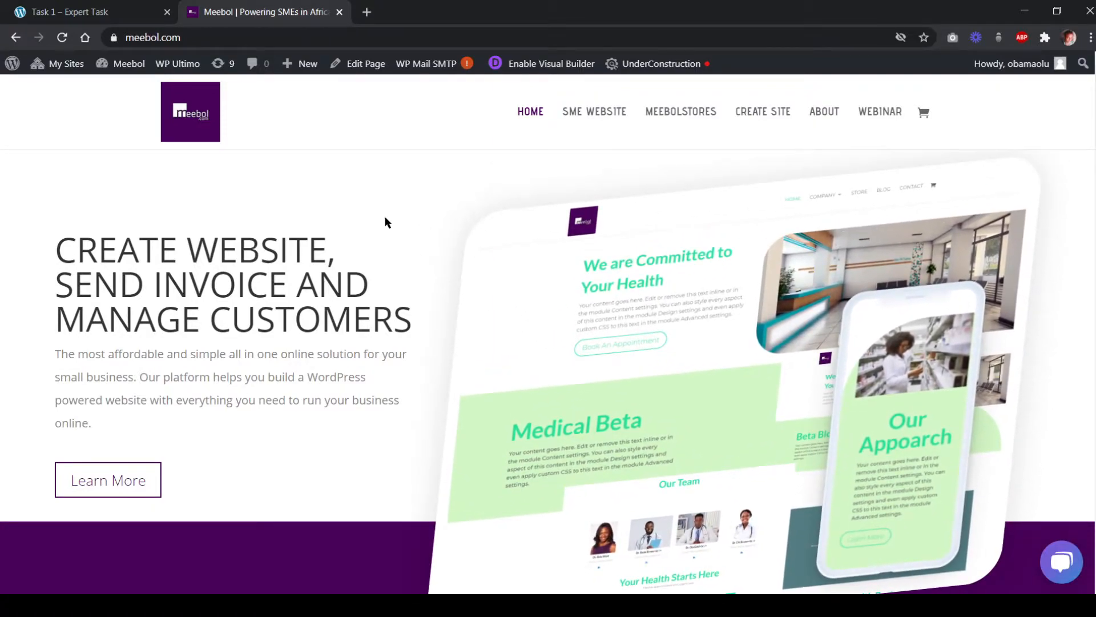
click(86, 10)
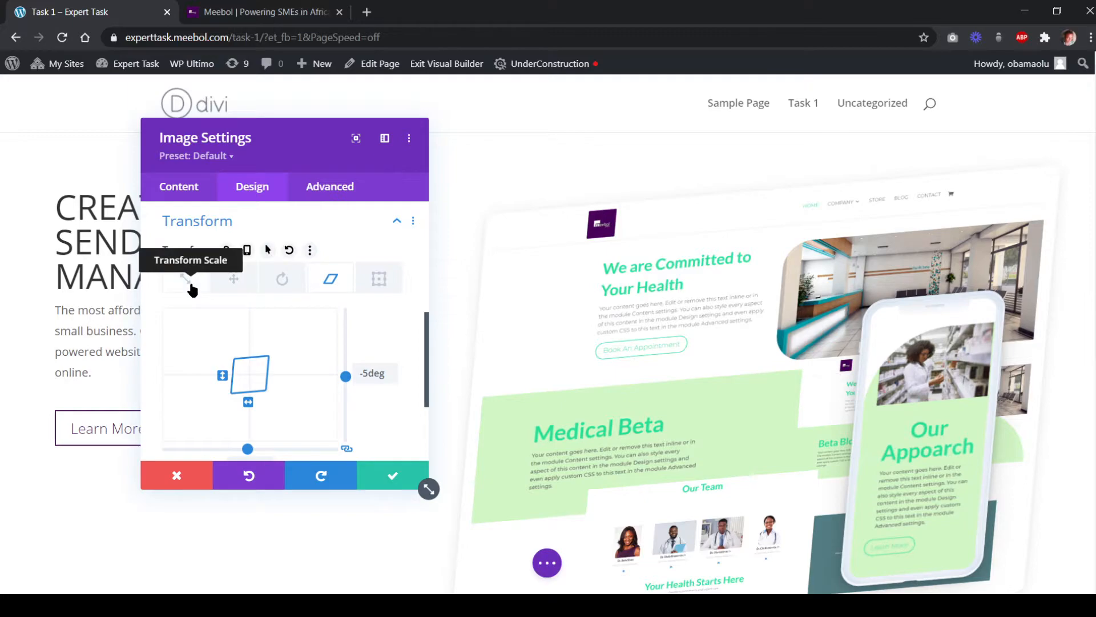
click(224, 286)
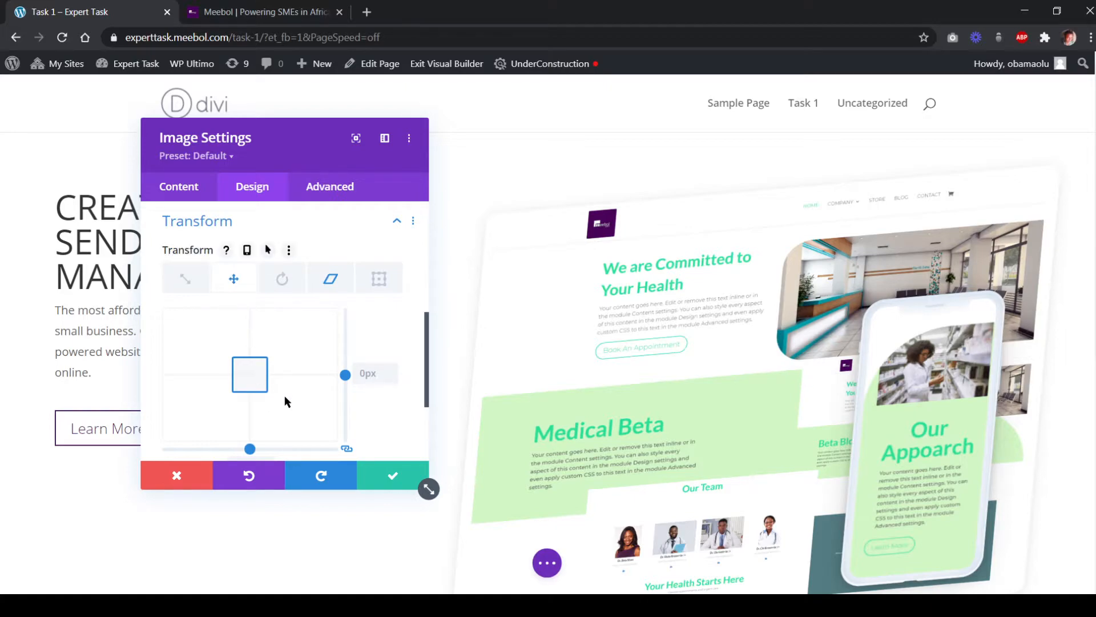
scroll(259, 422, down, 2)
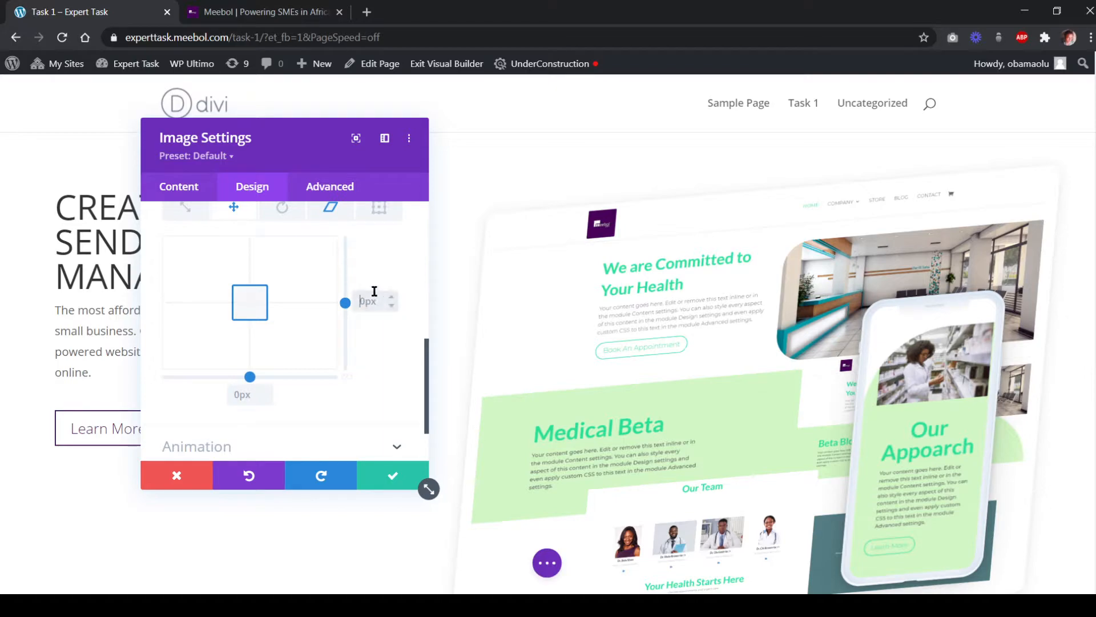
text(px)
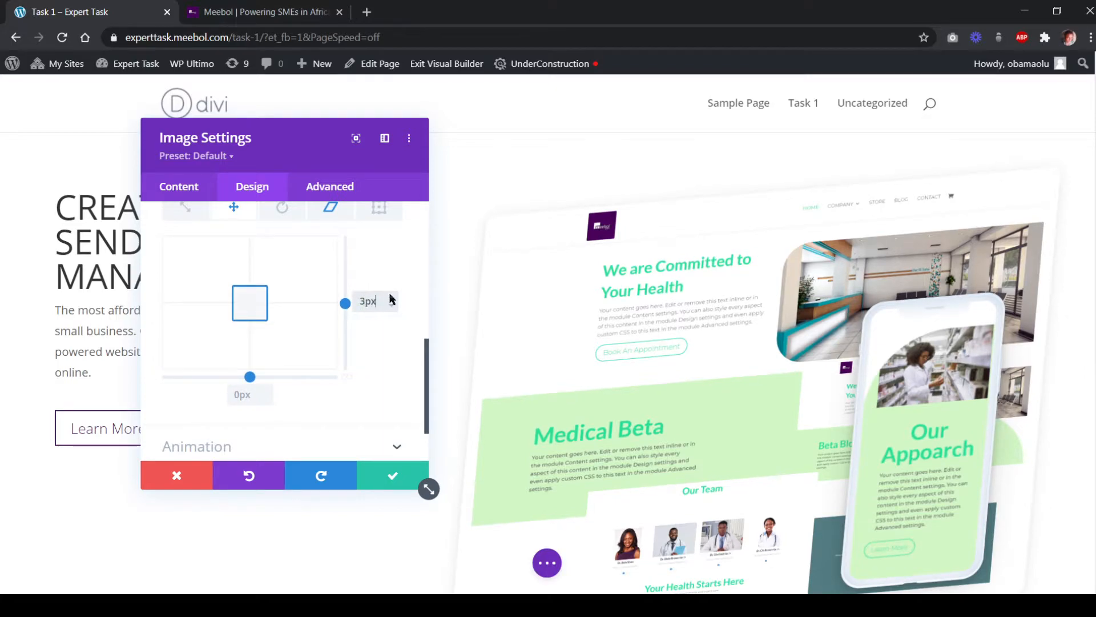
click(392, 295)
click(393, 295)
click(392, 295)
click(393, 295)
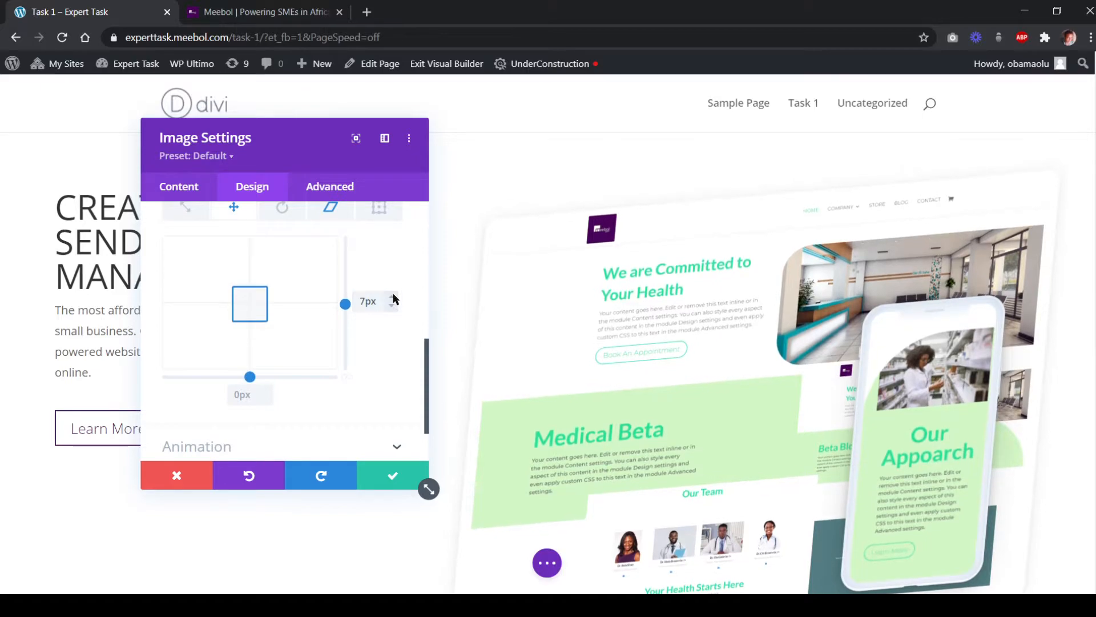
click(392, 296)
click(389, 305)
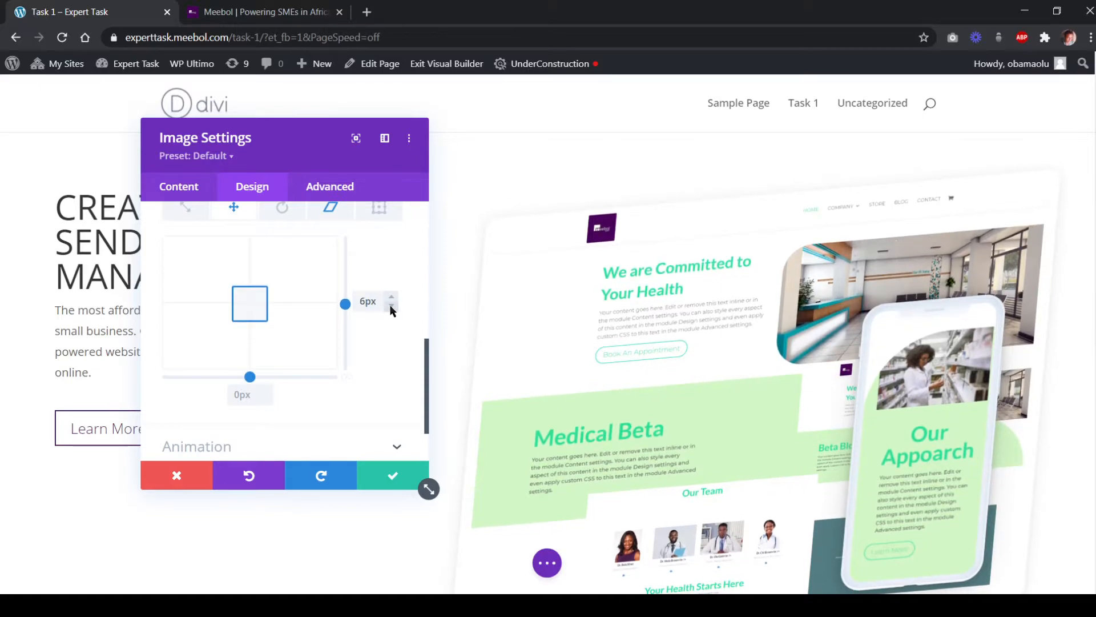
double_click(362, 303)
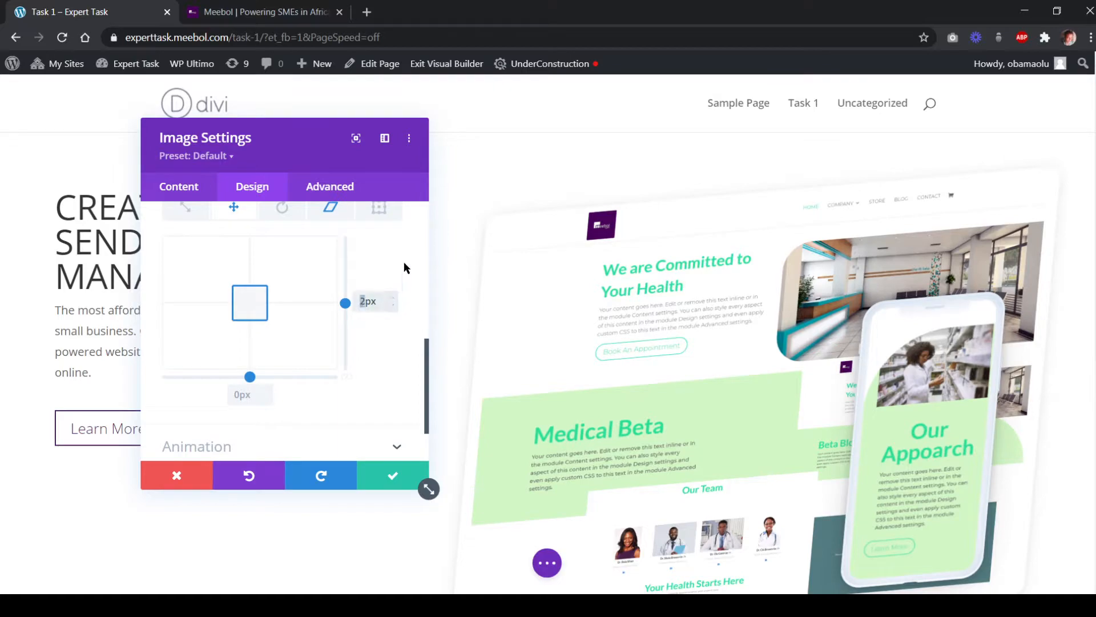
Try a vertical translate of -35px on the image's normal state and clear the value
key(Left)
text(-5)
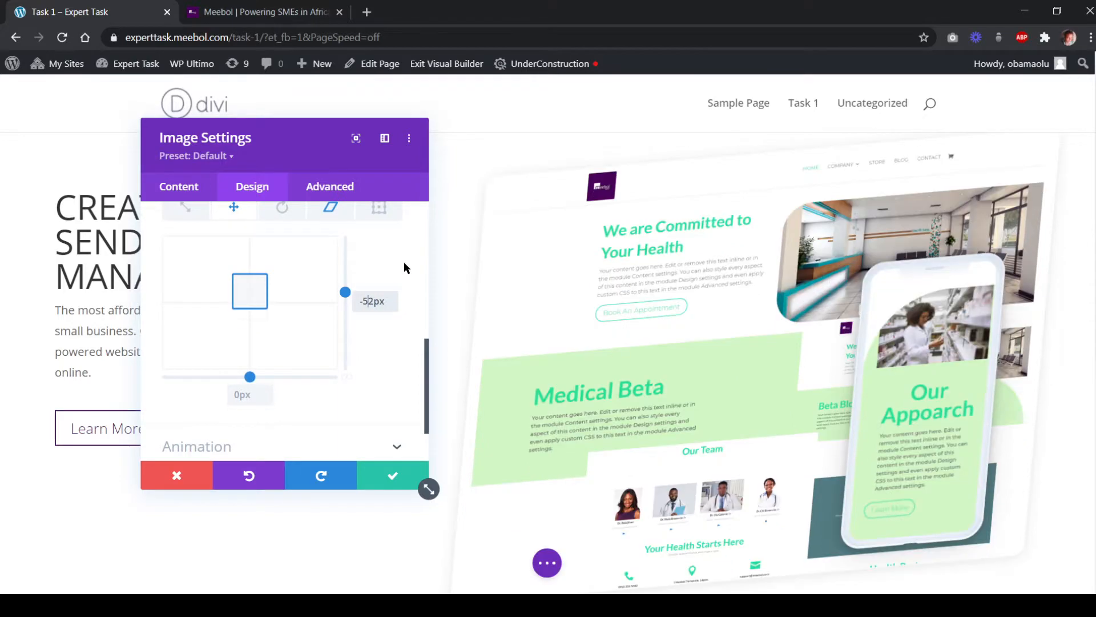
key(Right)
key(BackSpace)
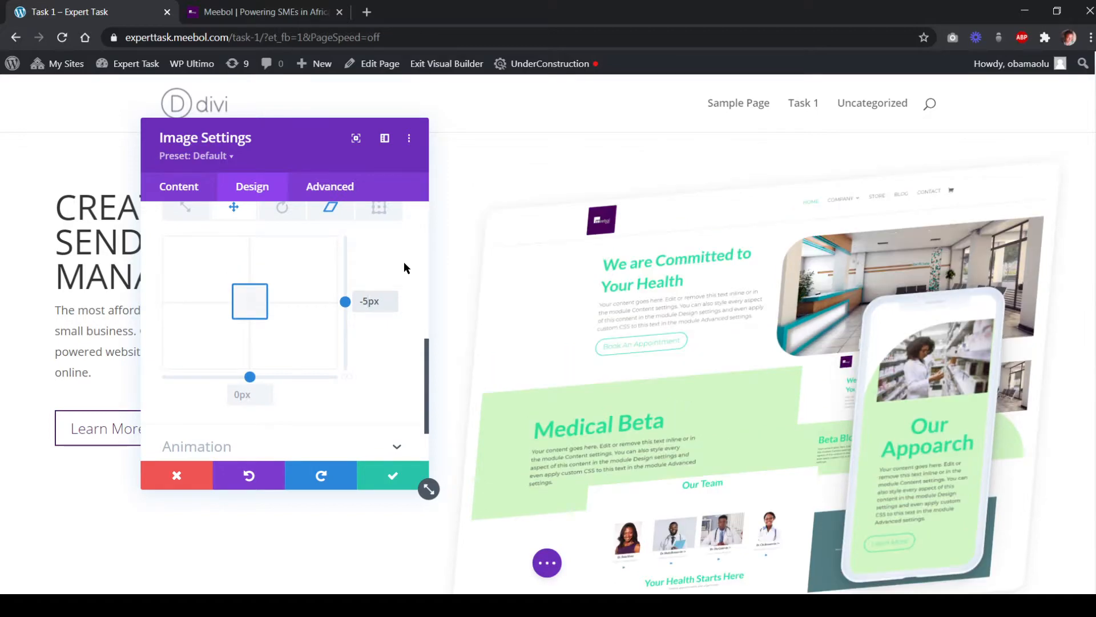
key(BackSpace)
text(35)
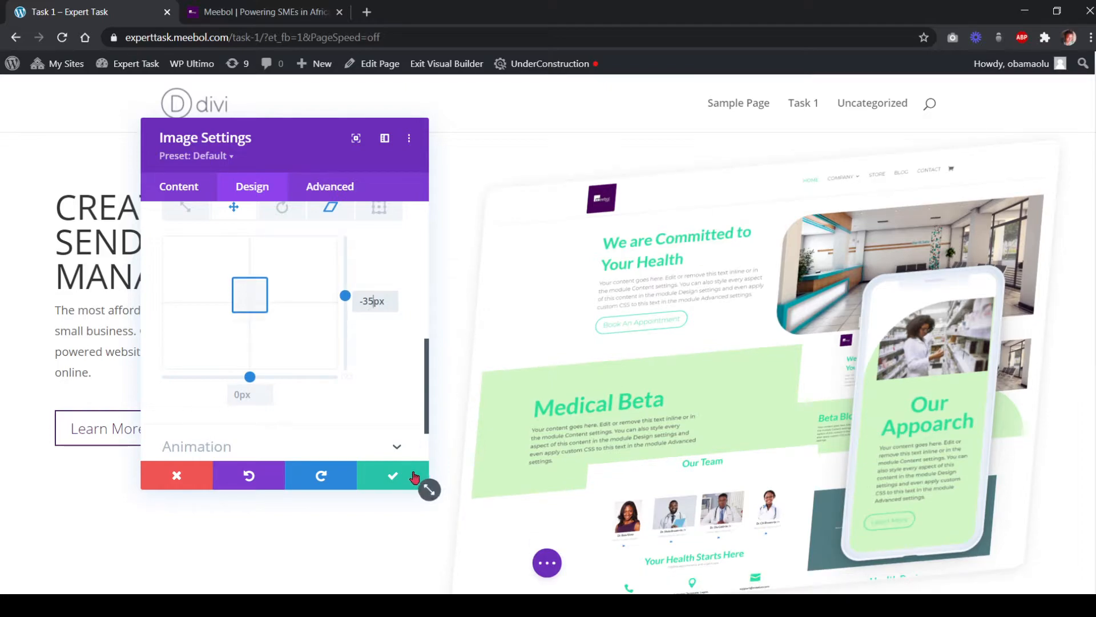
scroll(355, 387, up, 3)
scroll(363, 382, down, 1)
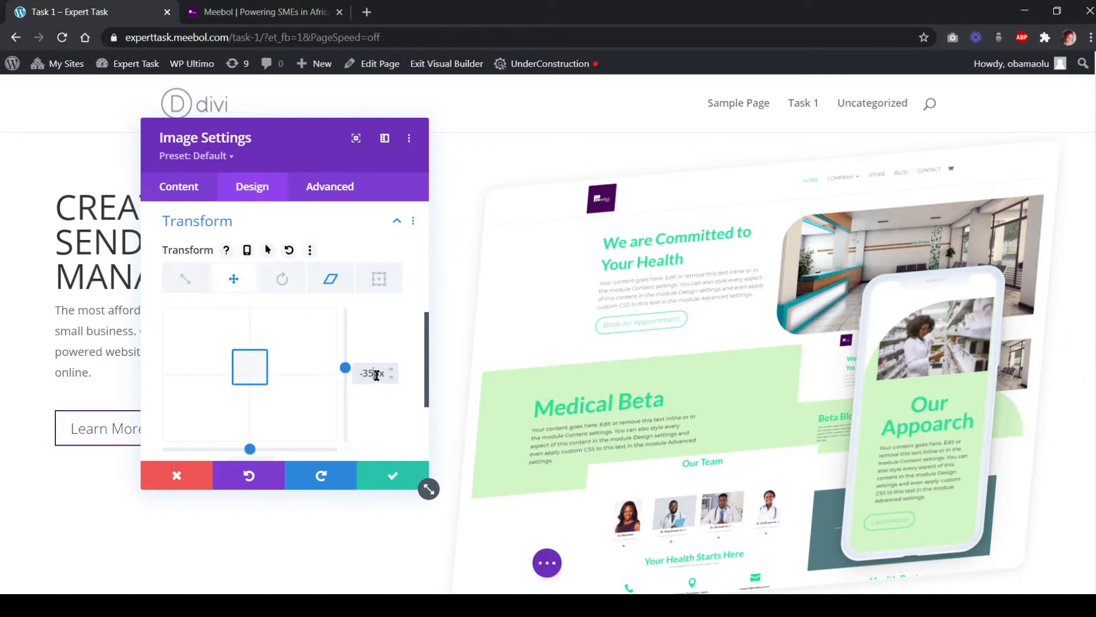
double_click(376, 375)
key(BackSpace)
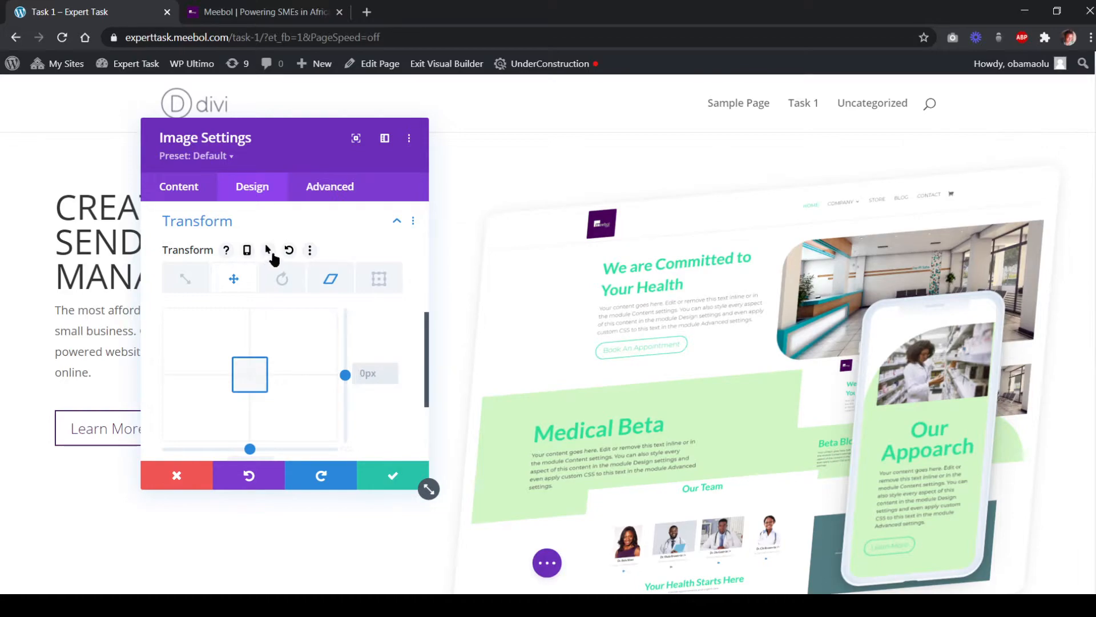
Give the image a hover-state vertical translate of -35px, apply the image settings and save the page
click(268, 251)
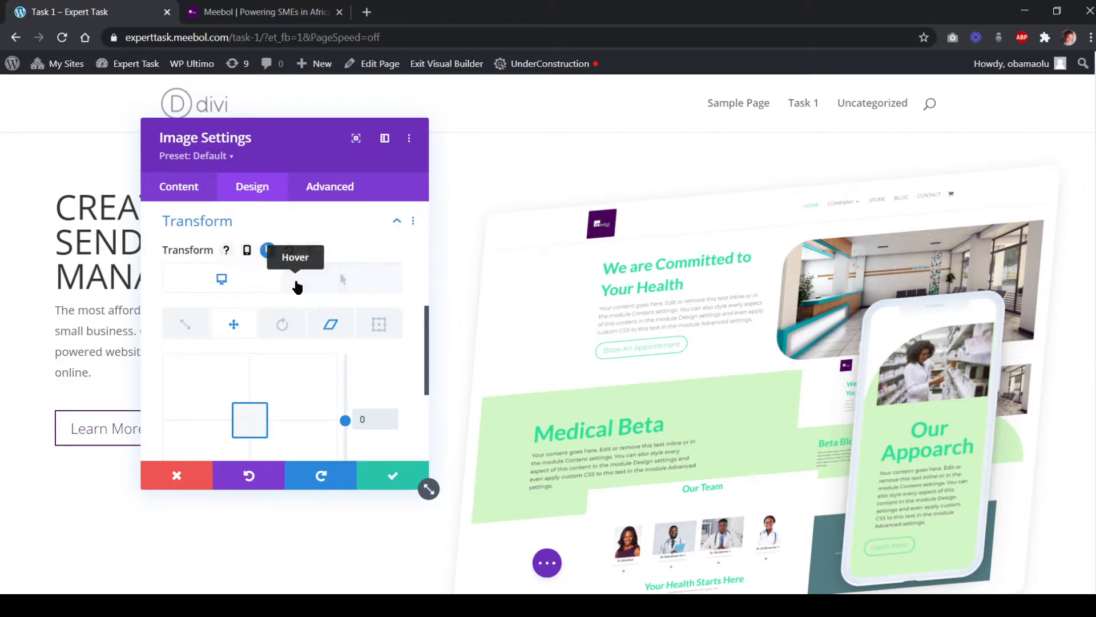
click(363, 290)
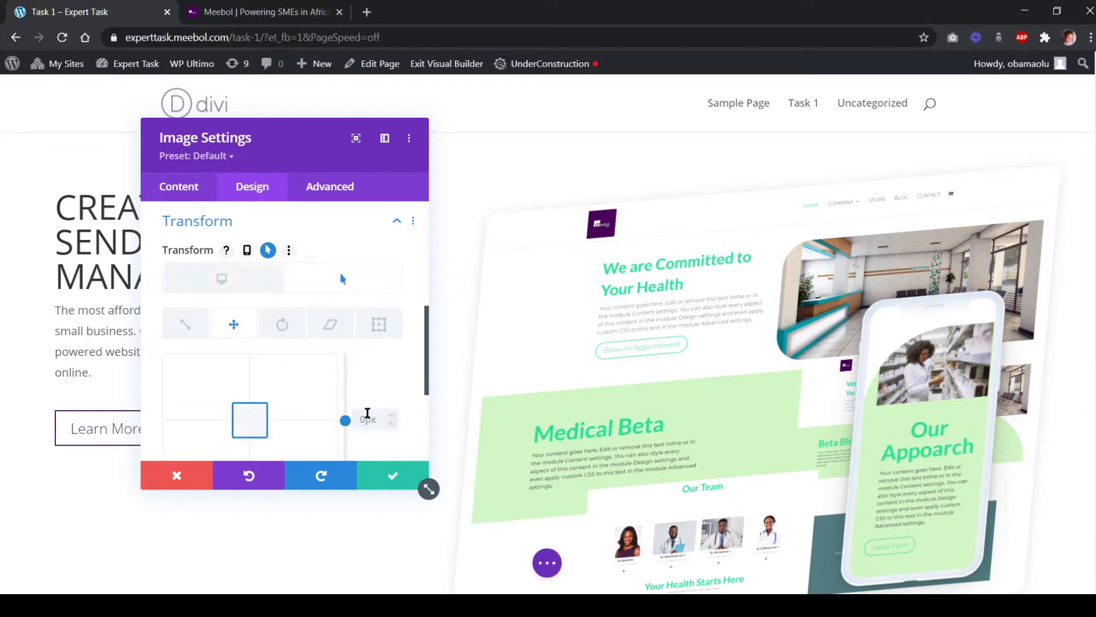
click(368, 420)
text(-35)
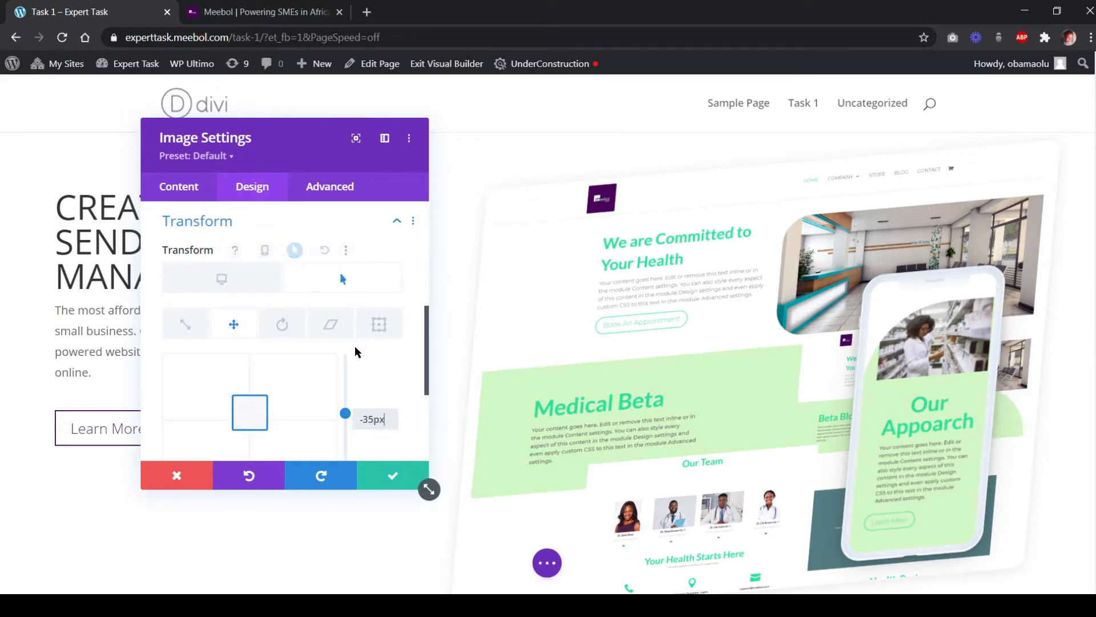
scroll(354, 354, down, 3)
scroll(355, 358, up, 2)
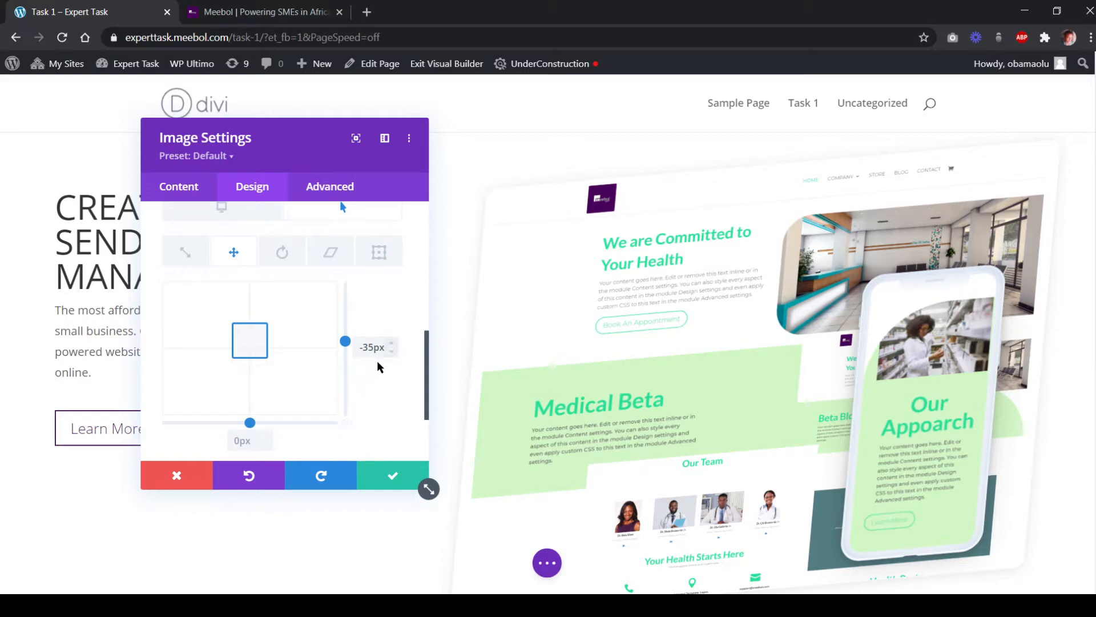
scroll(365, 456, up, 3)
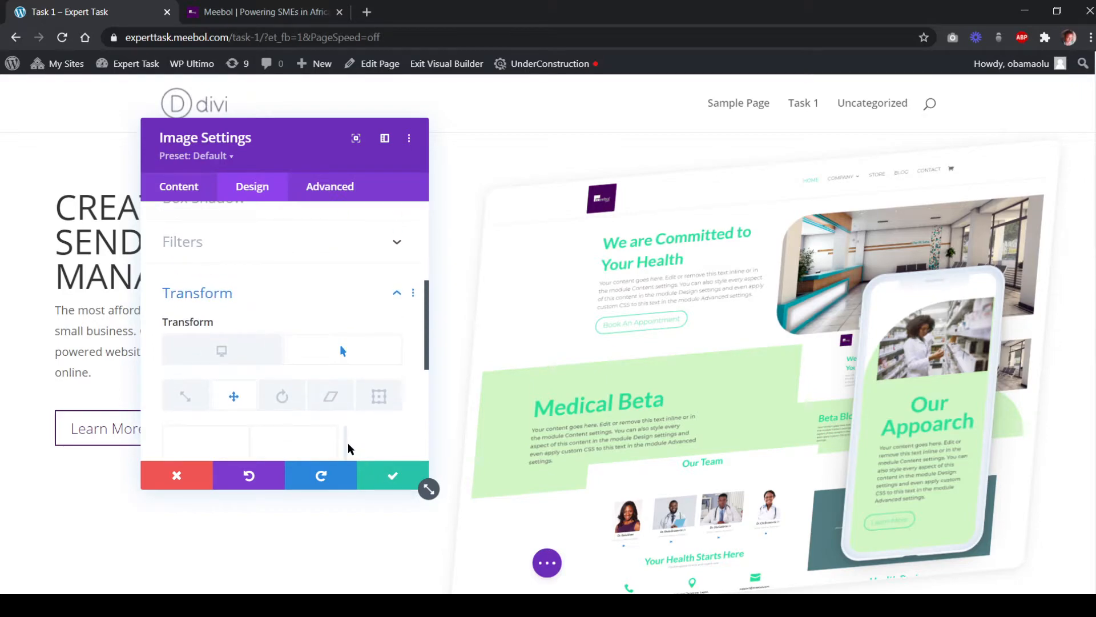
scroll(376, 474, down, 1)
click(380, 482)
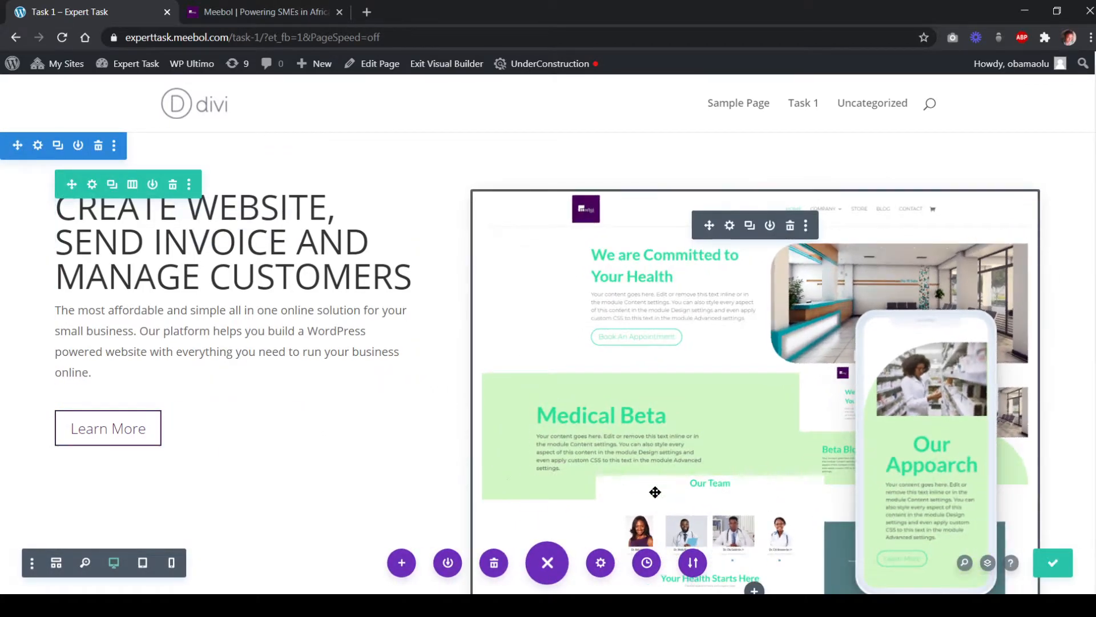
click(1052, 564)
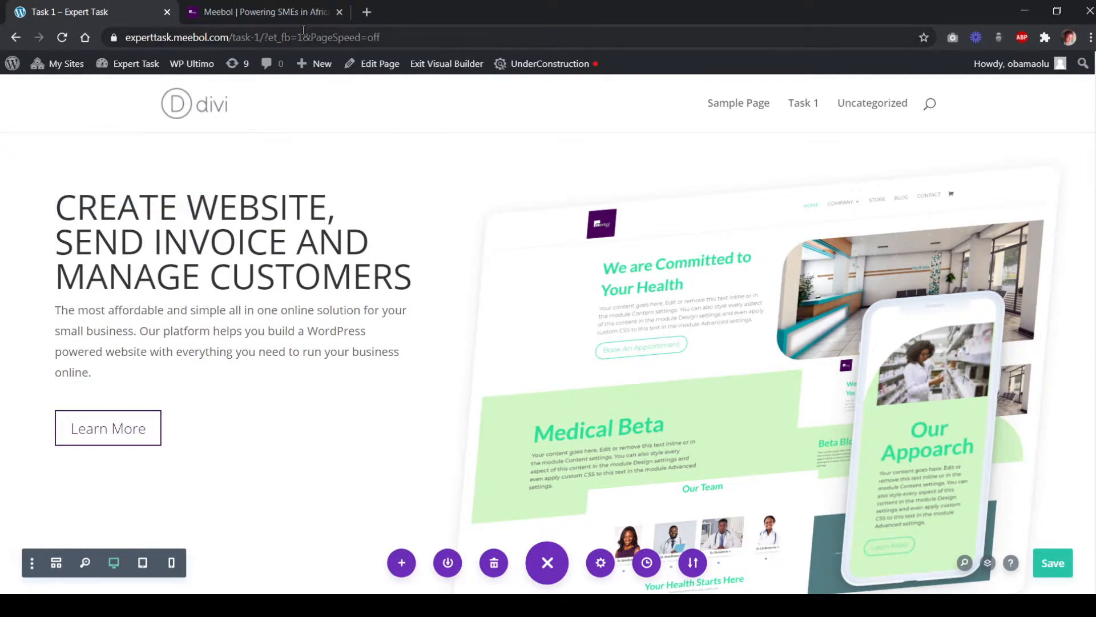
Compare the text's position with the Meebol homepage and try adding space above the heading text on Task 1
click(269, 12)
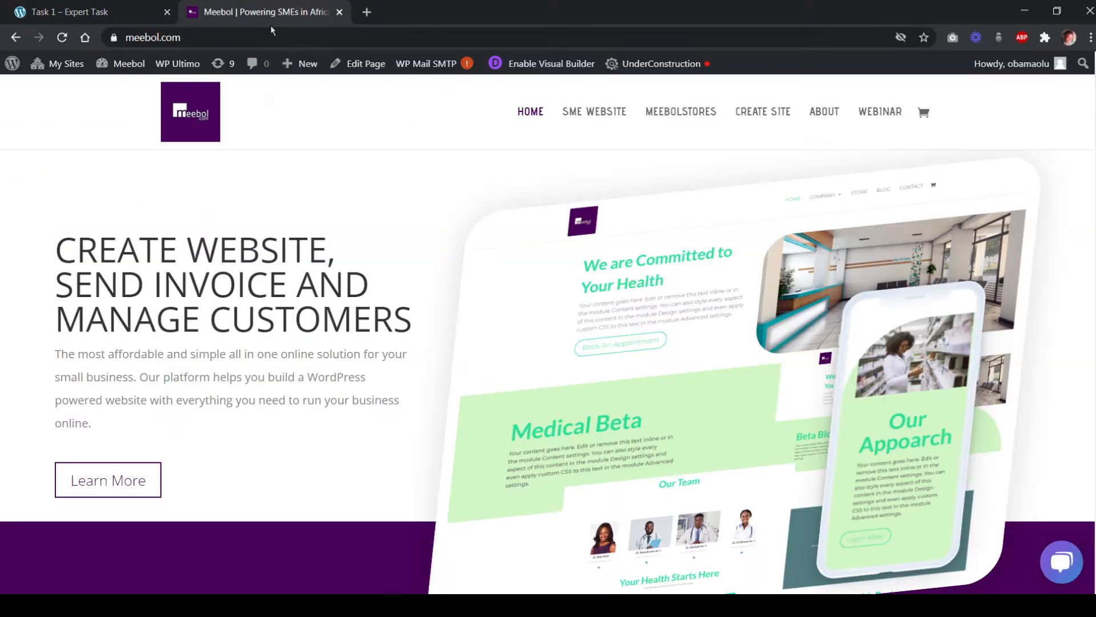
click(128, 13)
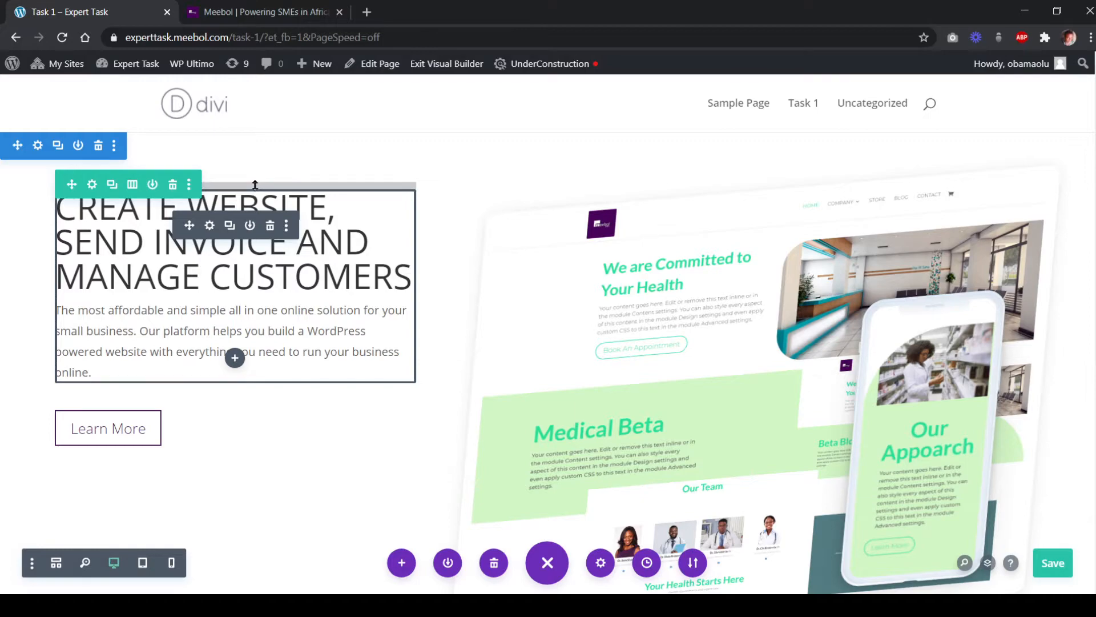
drag(255, 188, 263, 226)
key(ctrl+s)
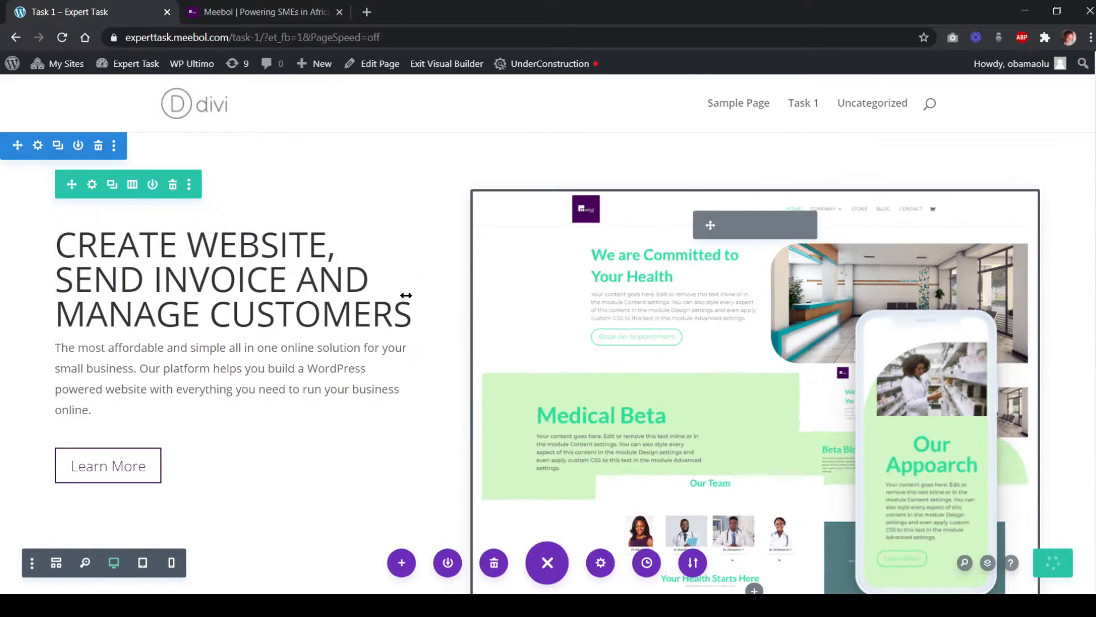
key(ctrl+z)
Set the top margin of the heading and paragraph's text module to 50px and save the page
mouse_move(201, 235)
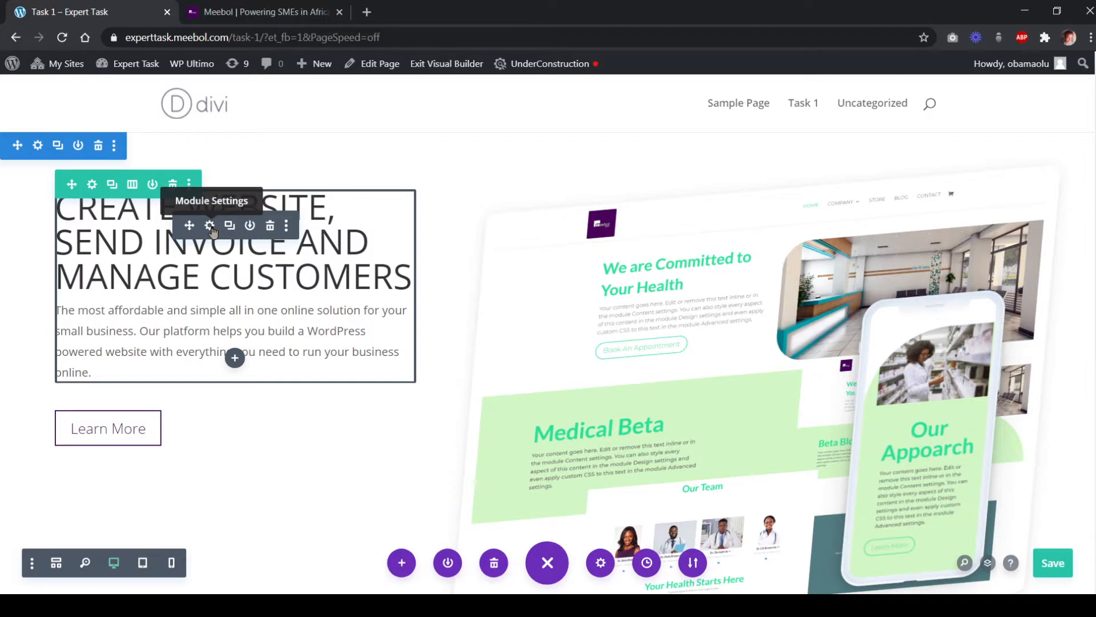
click(210, 225)
click(247, 188)
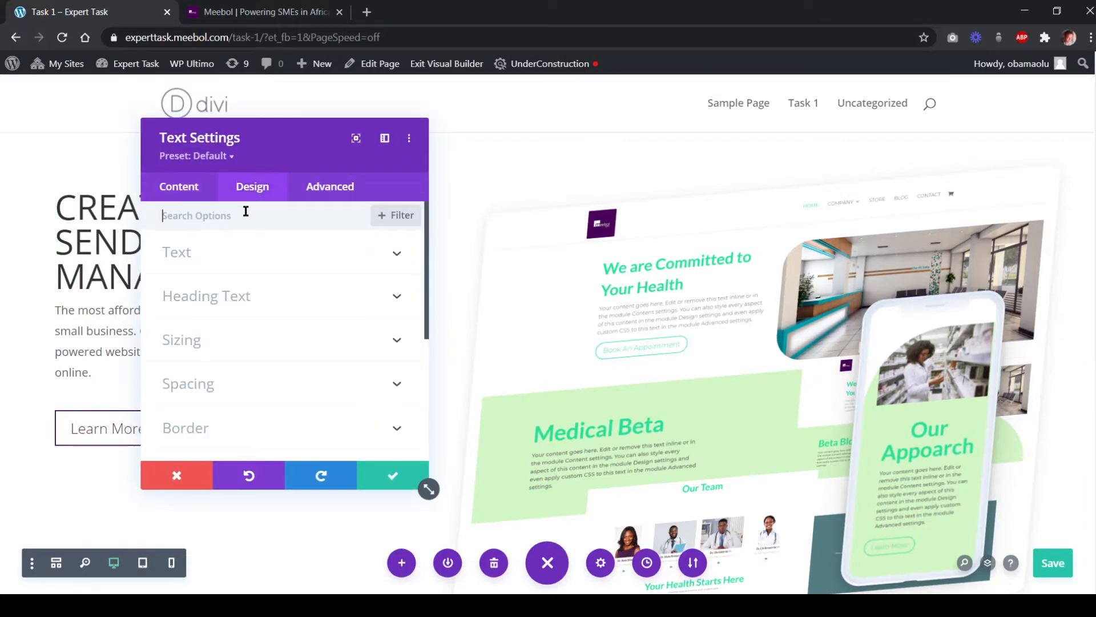
click(236, 385)
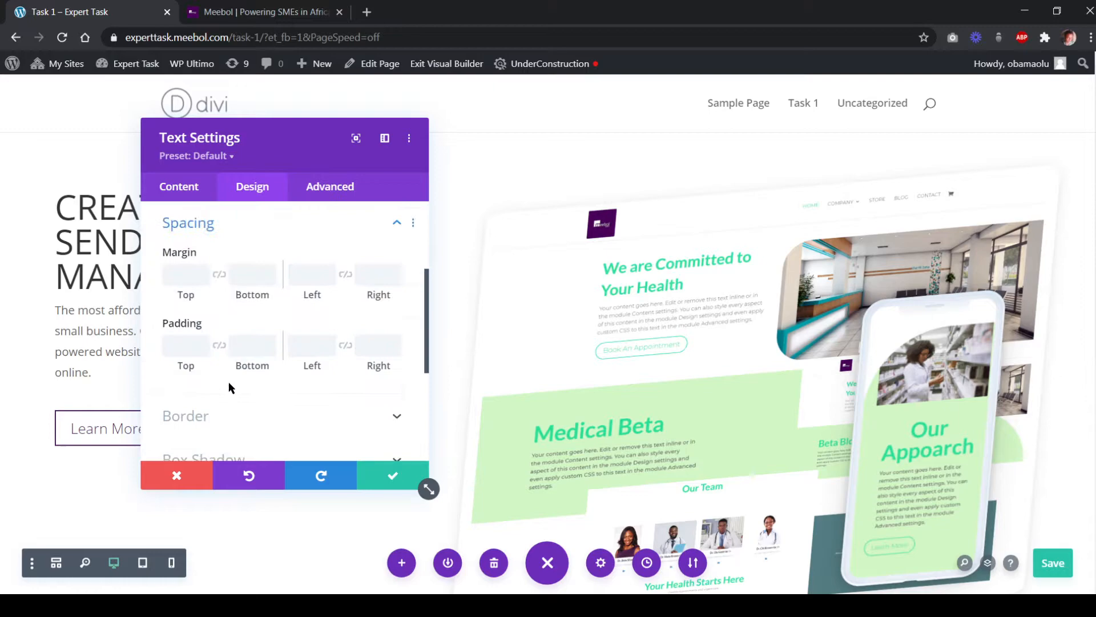
click(187, 271)
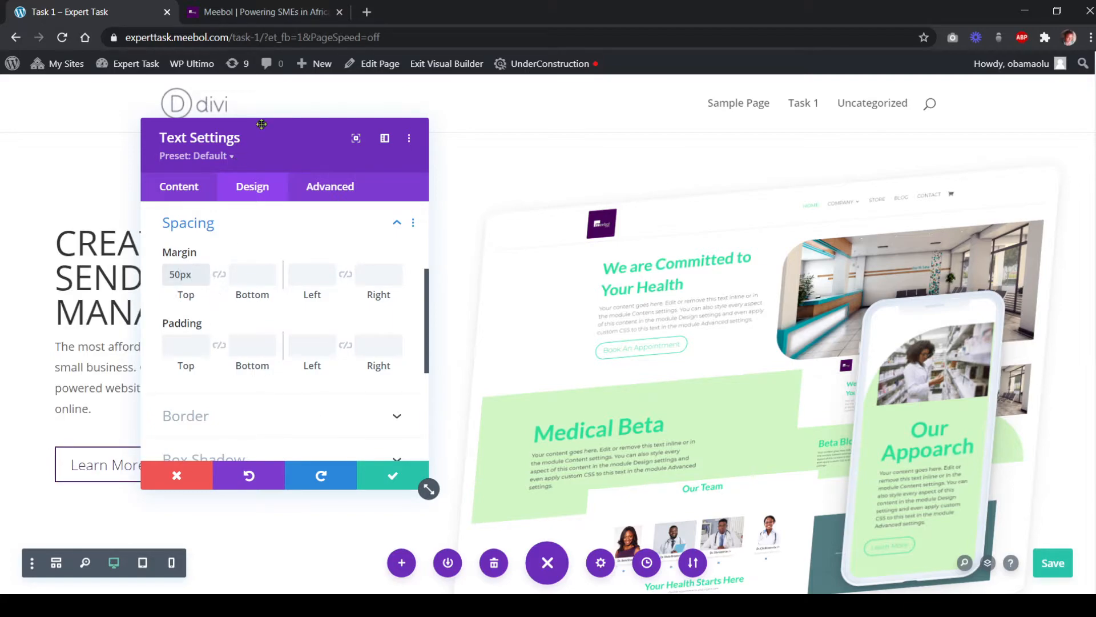
drag(262, 124, 678, 141)
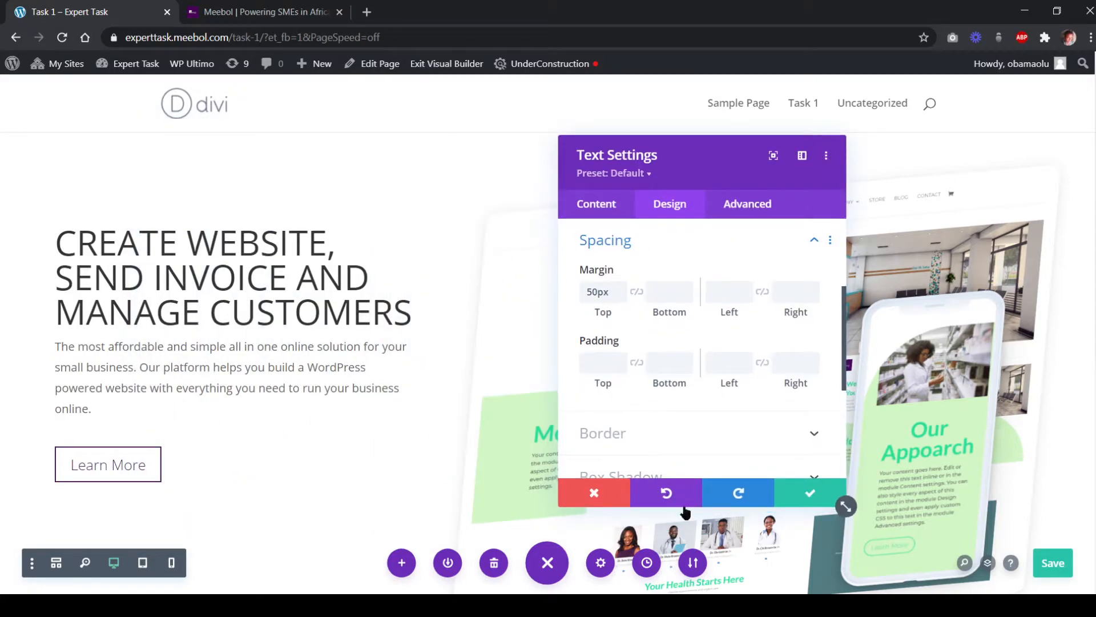
click(807, 499)
scroll(370, 389, down, 1)
scroll(369, 388, down, 3)
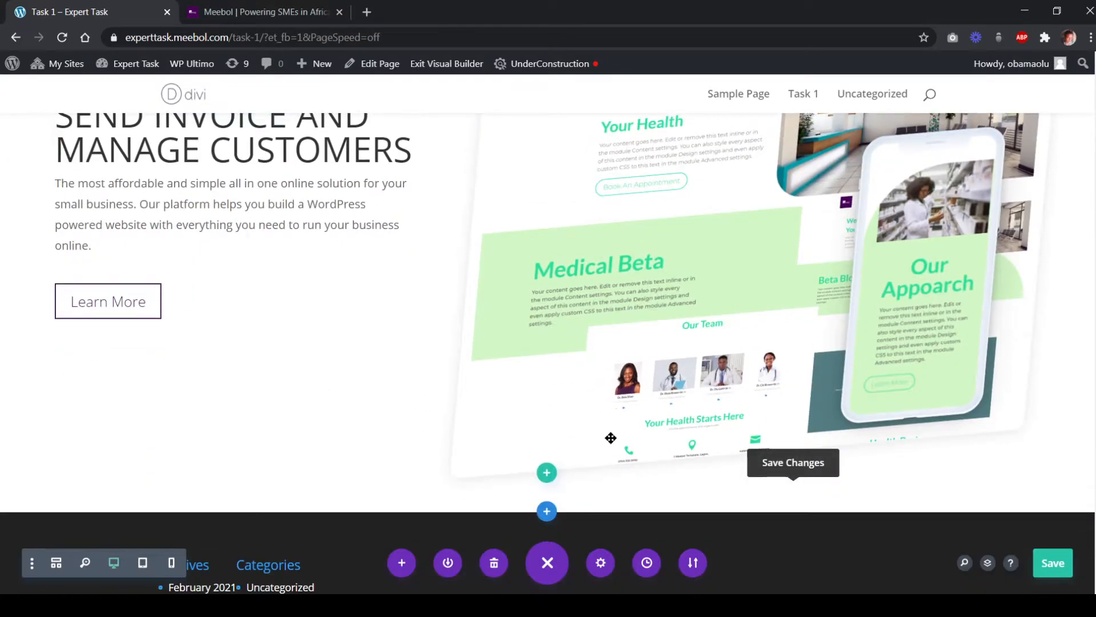
click(1052, 564)
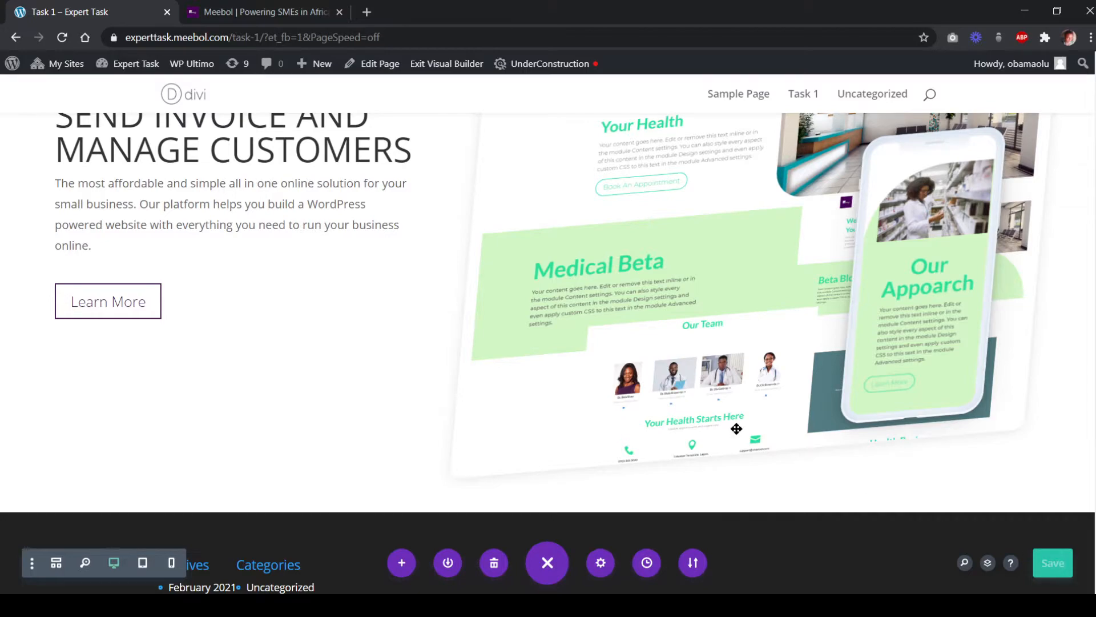
Check the purple features section on the Meebol homepage and add a regular section with a three-column row below the hero on Task 1
scroll(392, 380, up, 3)
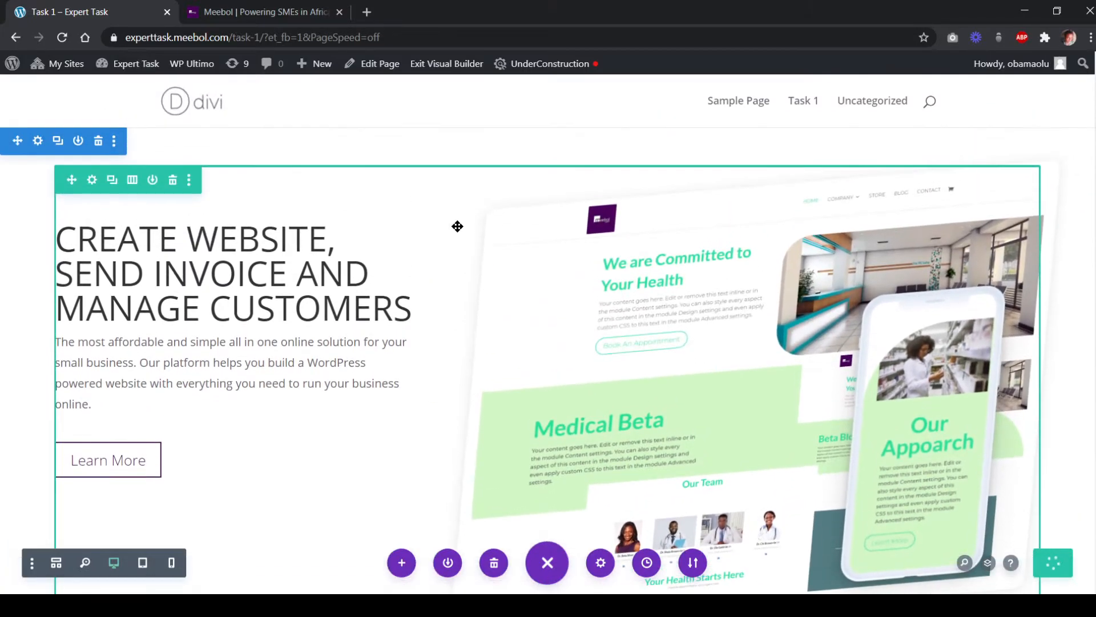
click(240, 12)
scroll(352, 276, down, 5)
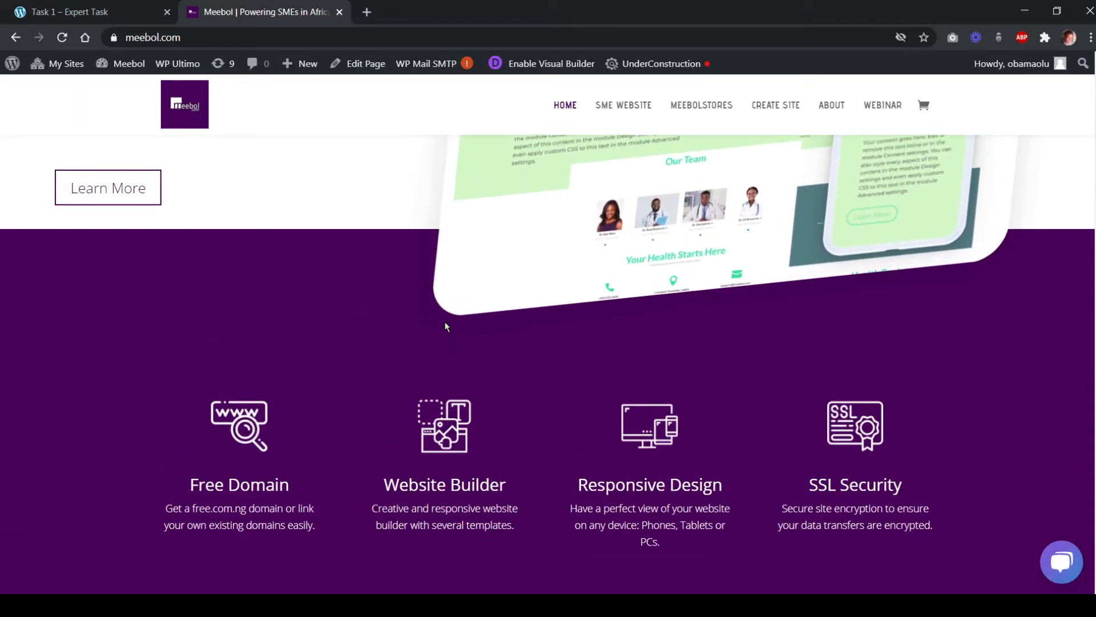
scroll(229, 325, down, 1)
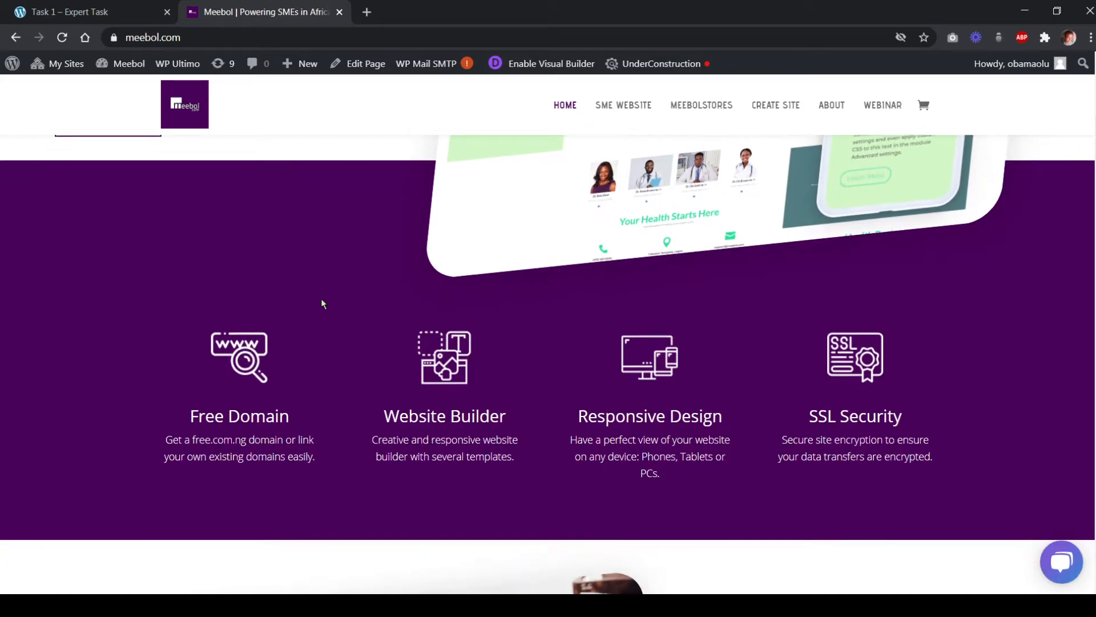
click(107, 18)
scroll(255, 340, down, 4)
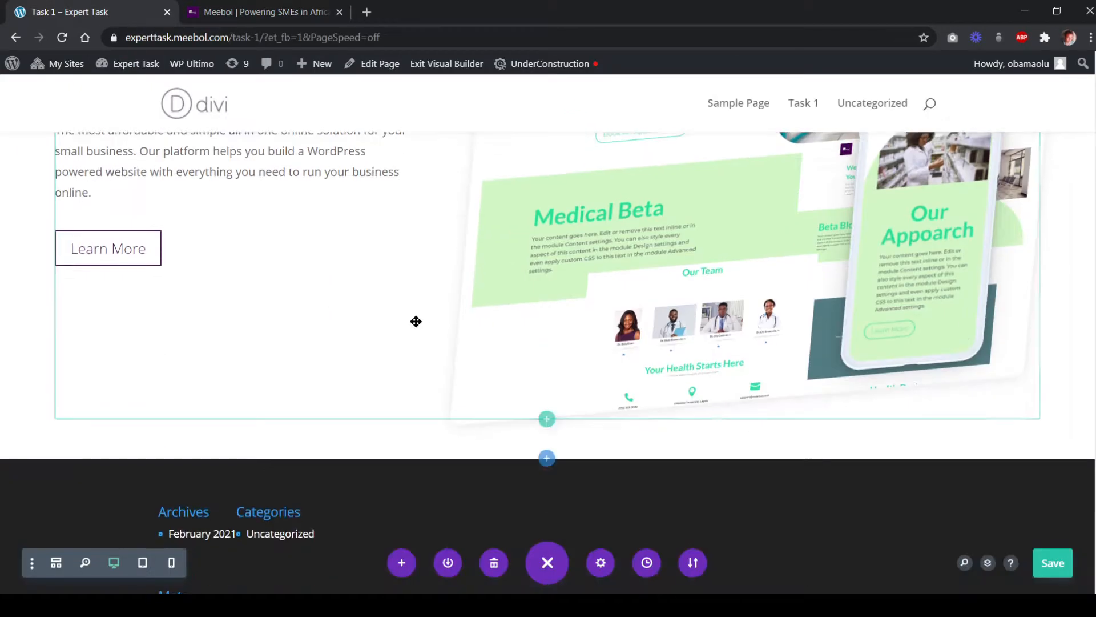
click(548, 441)
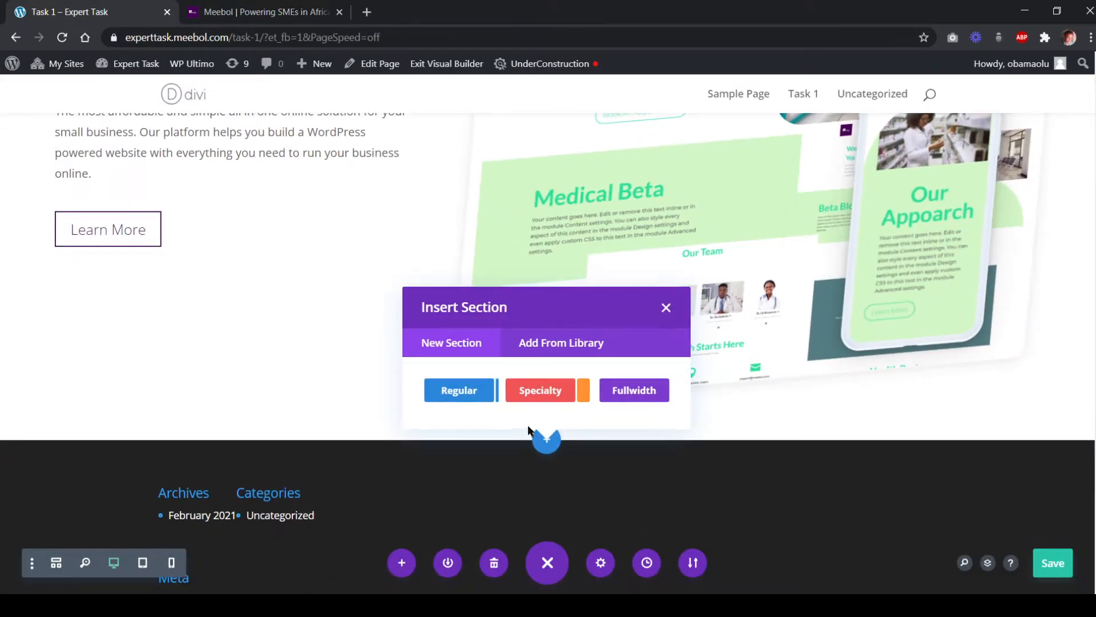
click(467, 398)
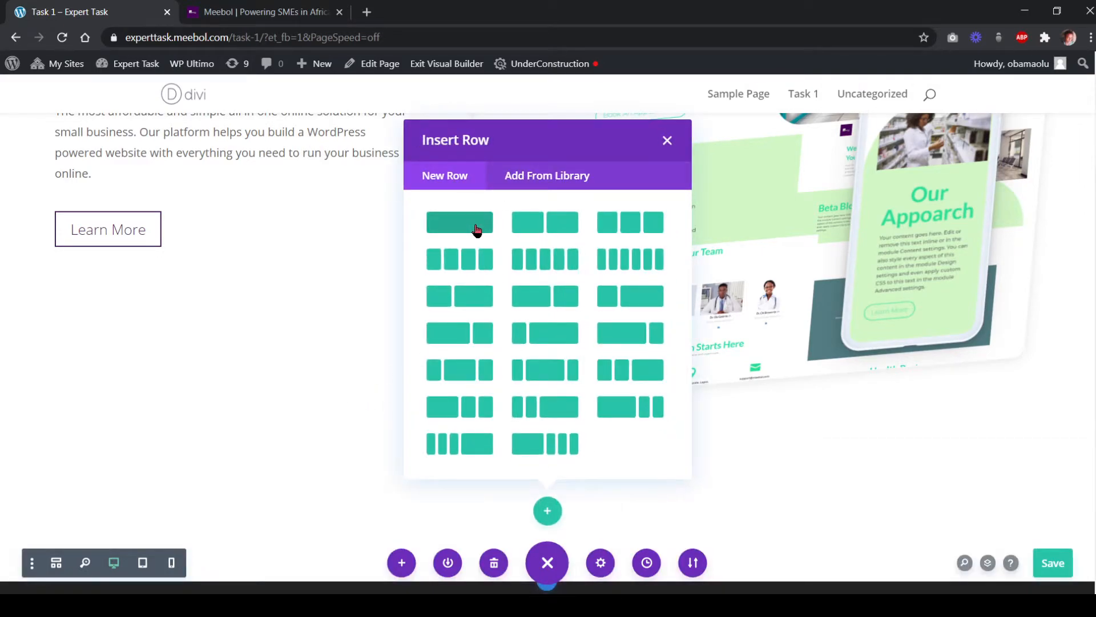
click(644, 229)
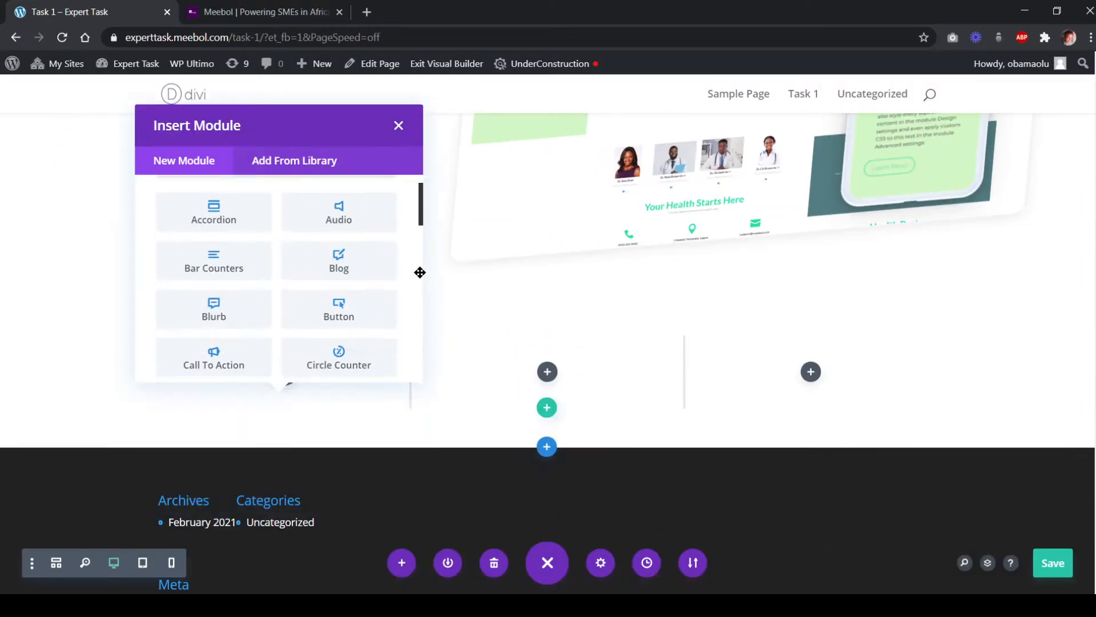
click(398, 112)
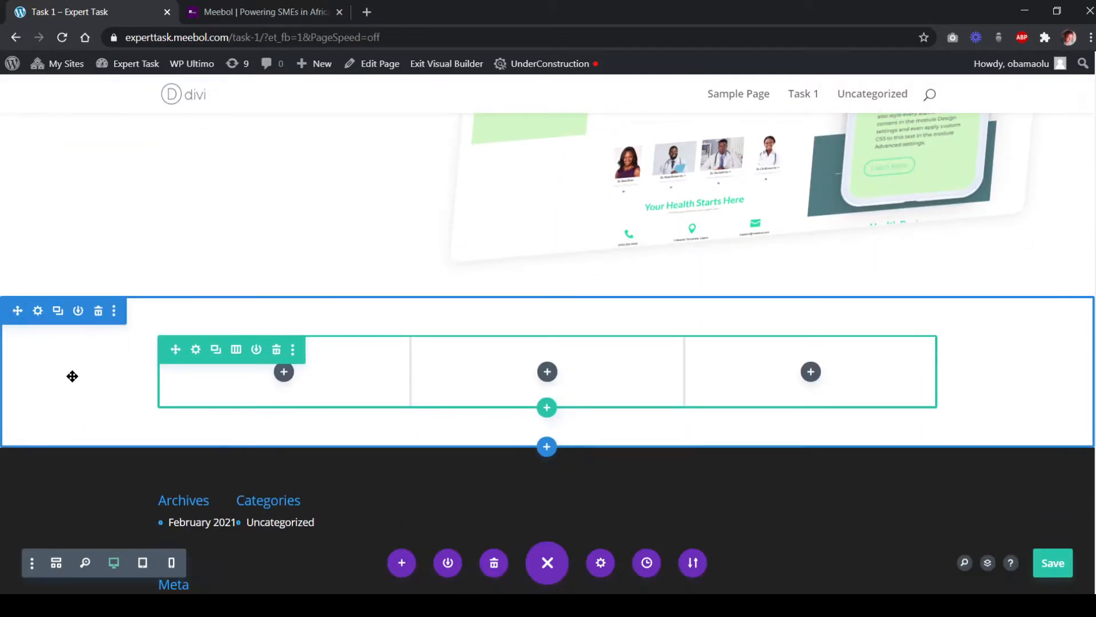
click(73, 376)
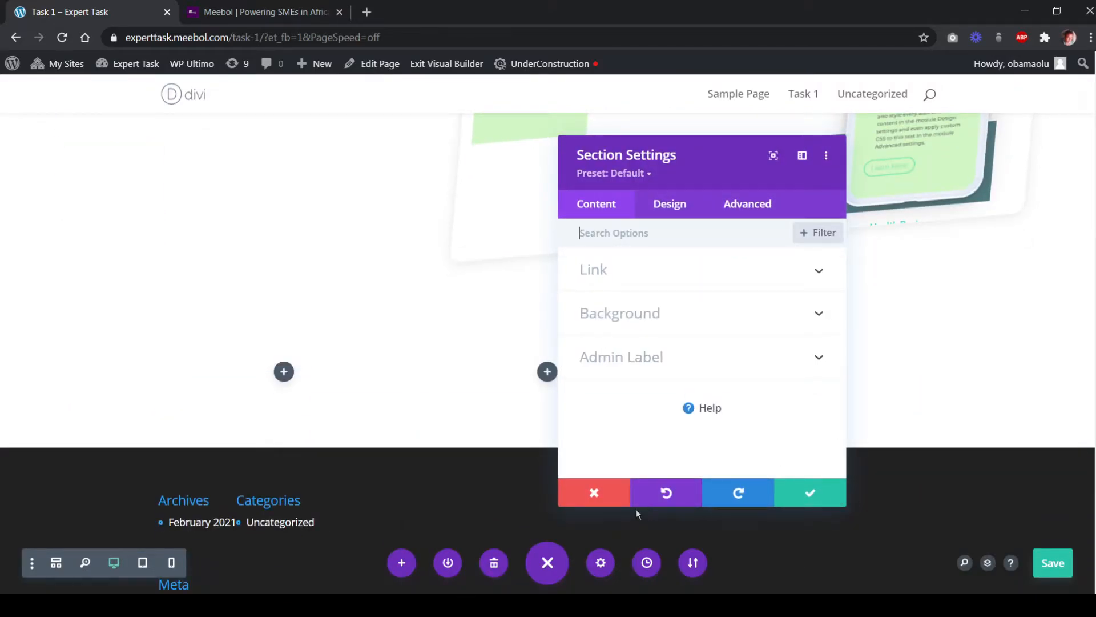
click(595, 492)
click(604, 498)
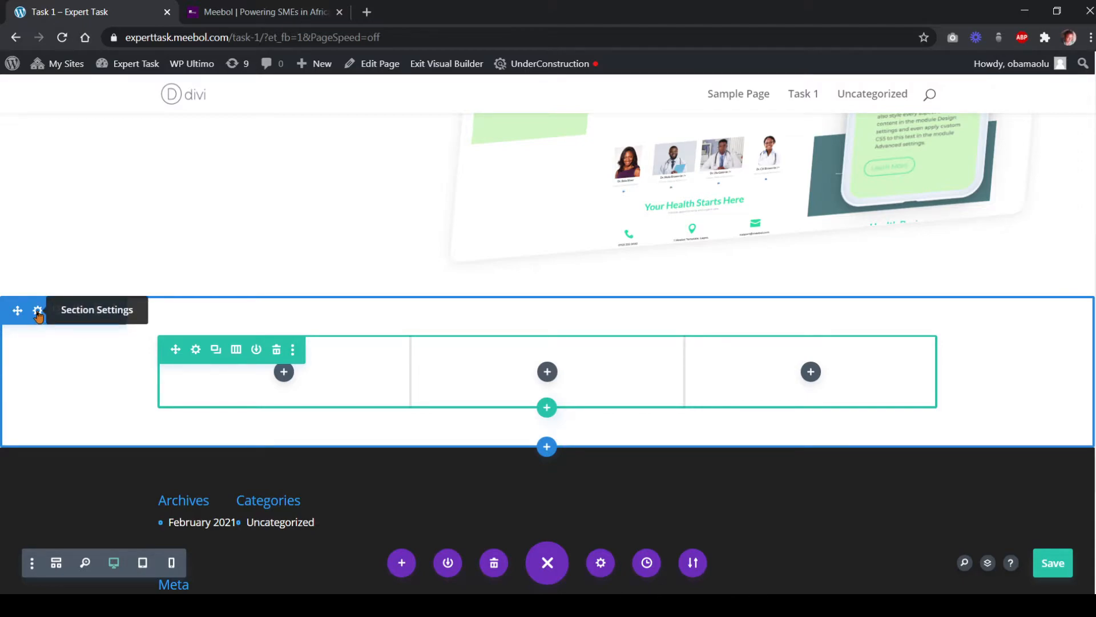
Give the new three-column section the recently used dark purple background matching the Meebol homepage and apply the section settings
click(38, 311)
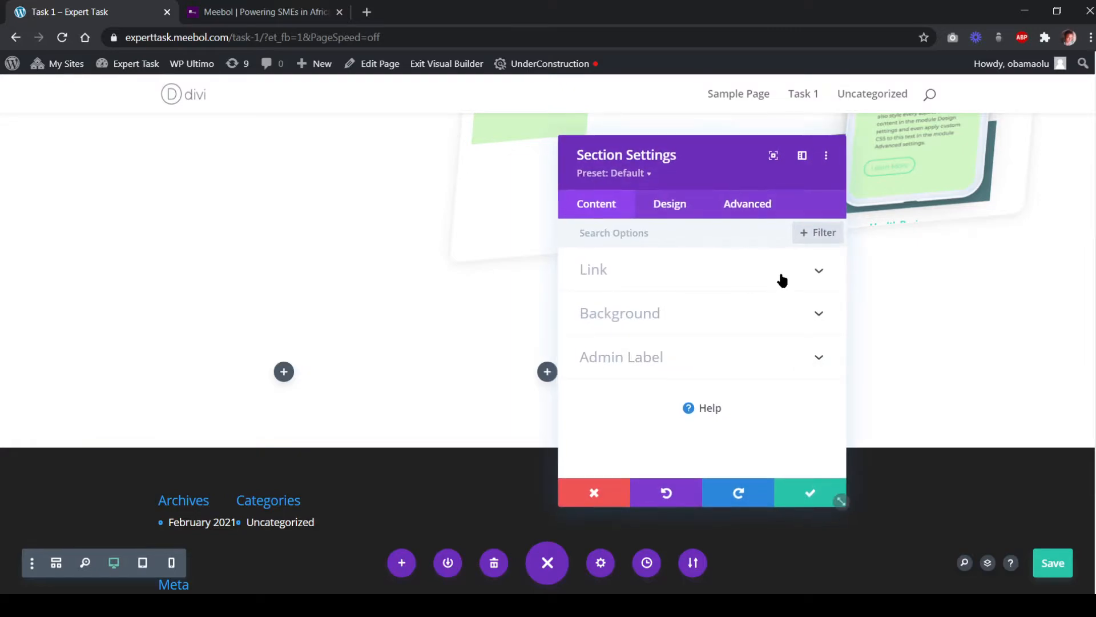
click(637, 324)
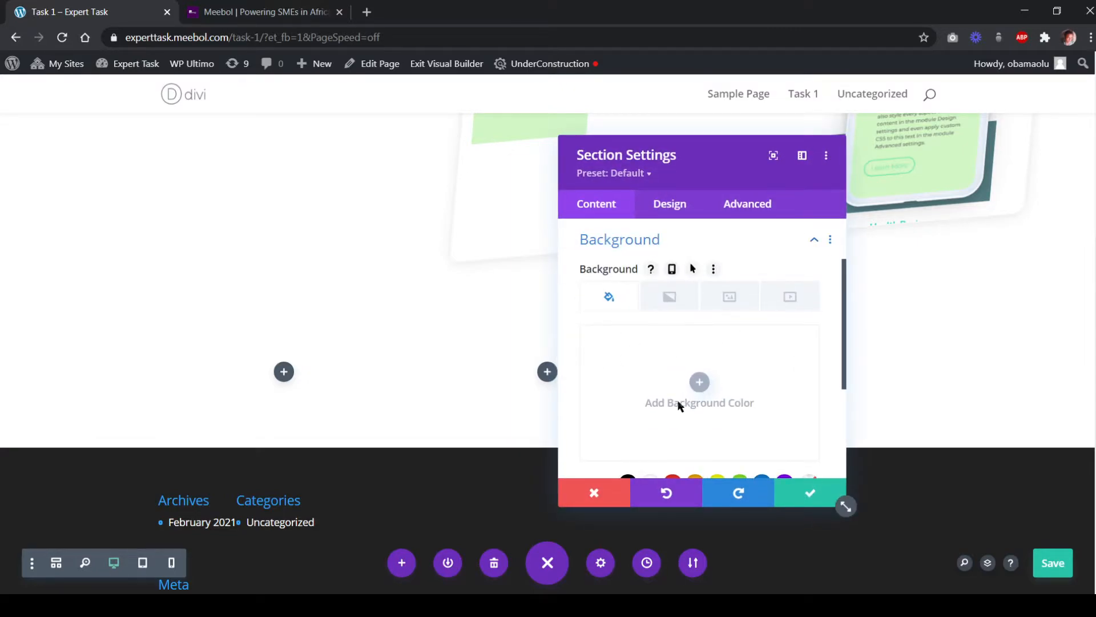
scroll(673, 404, down, 2)
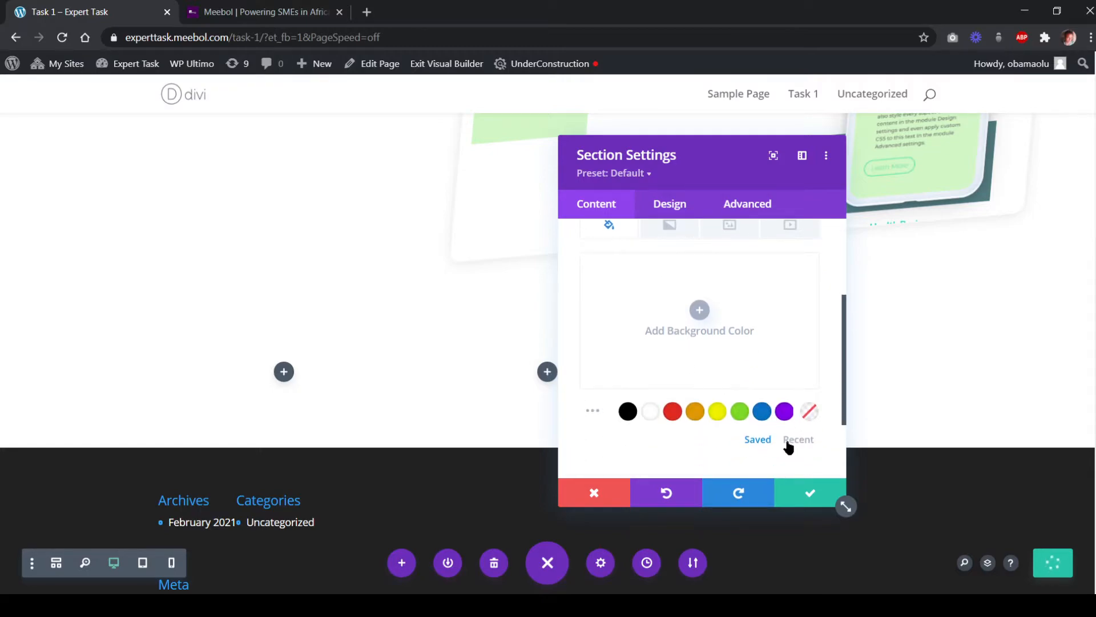
click(698, 311)
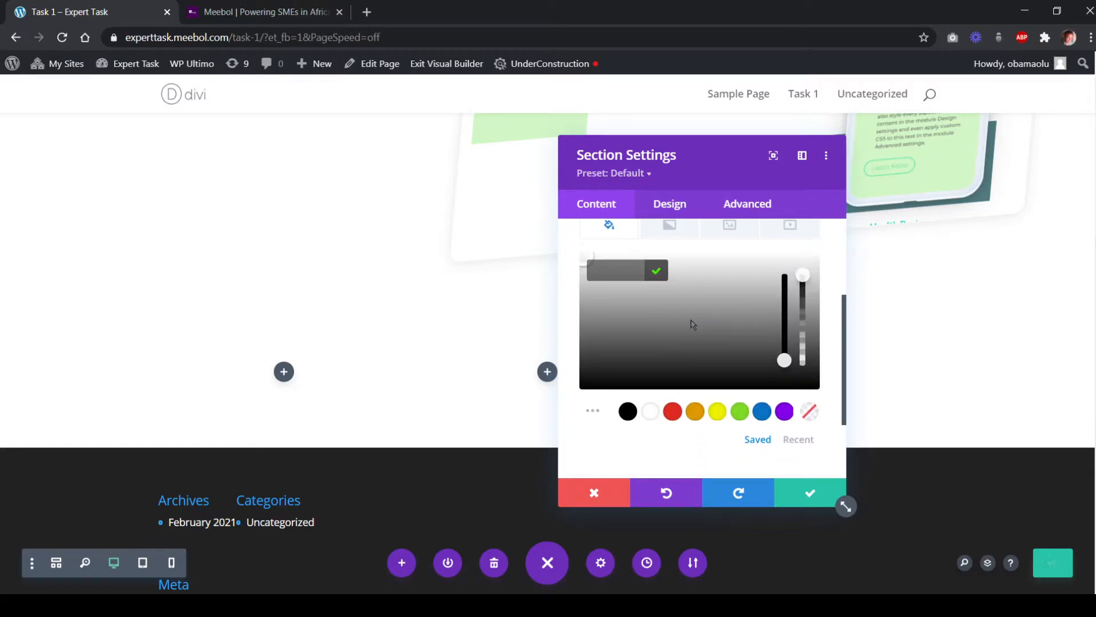
click(656, 270)
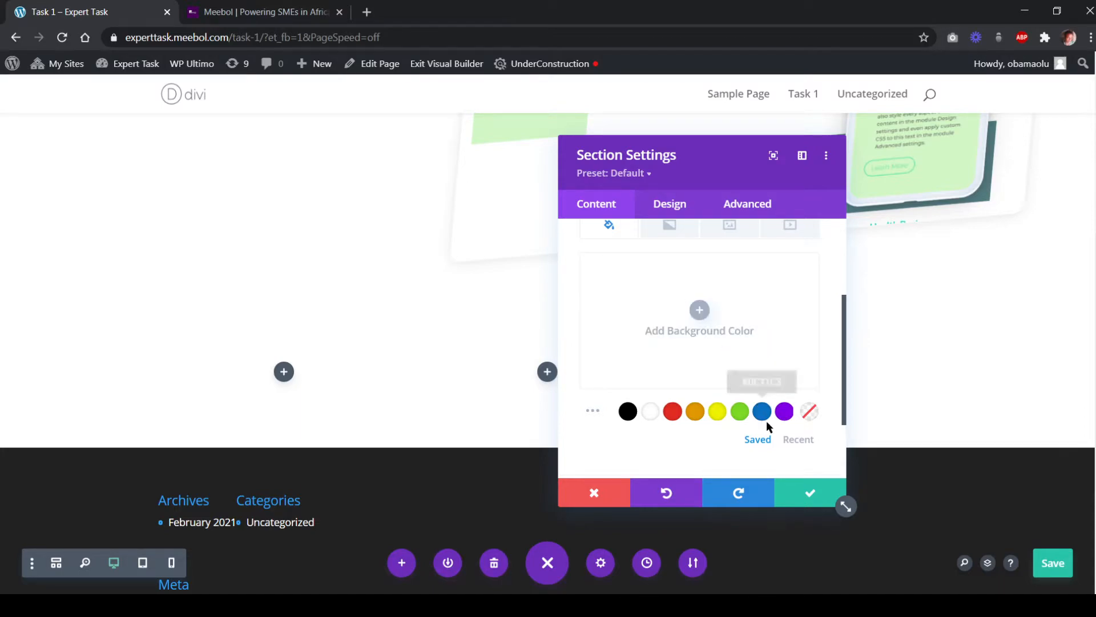
click(789, 443)
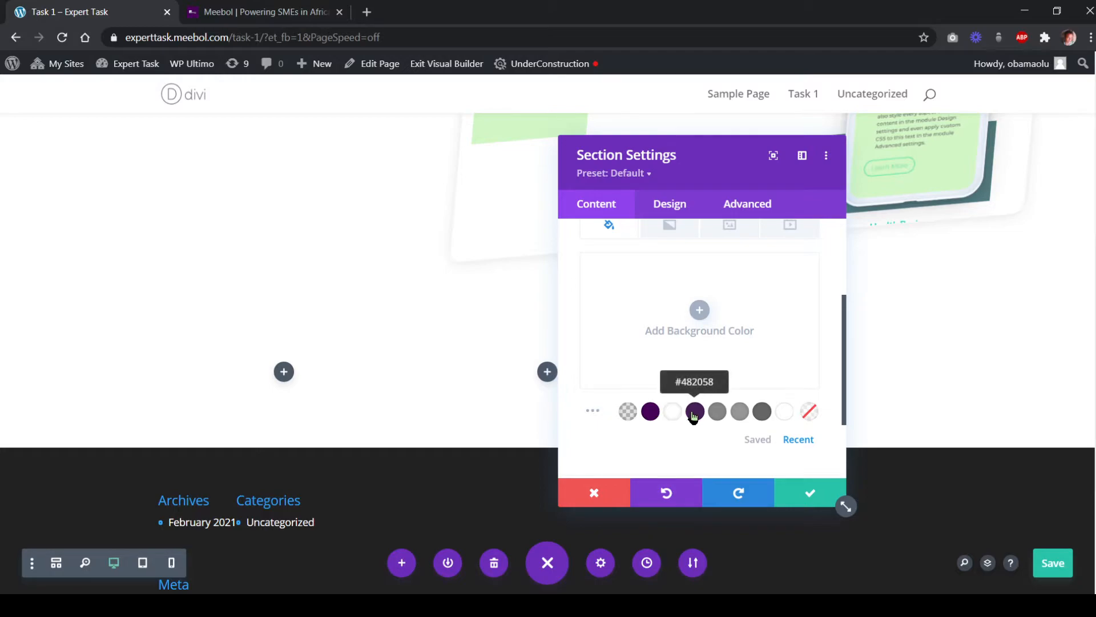
click(651, 413)
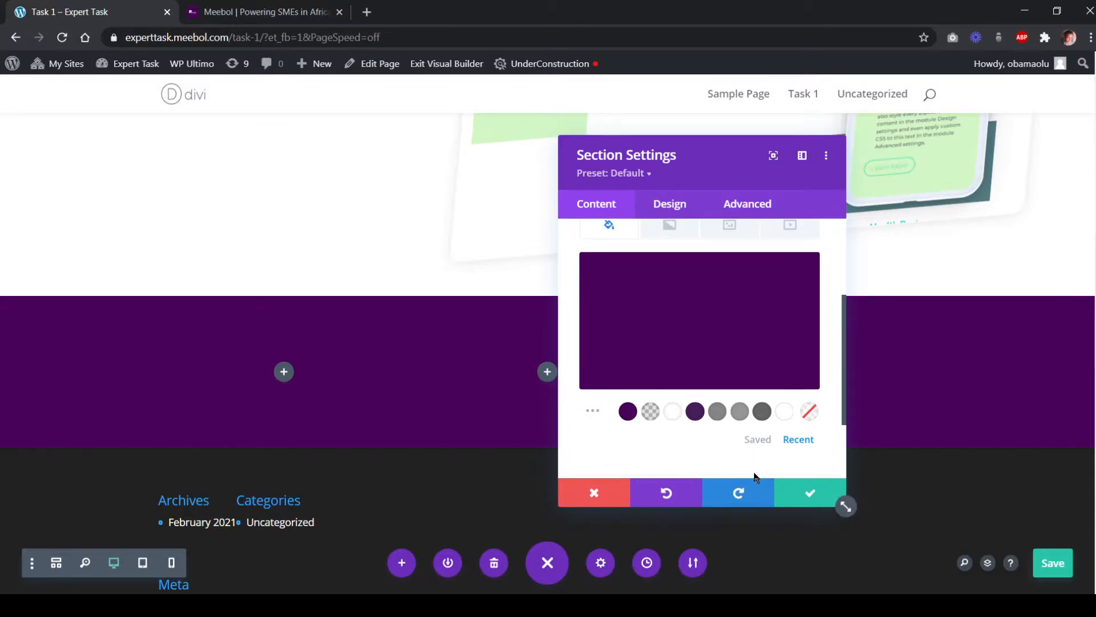
click(802, 492)
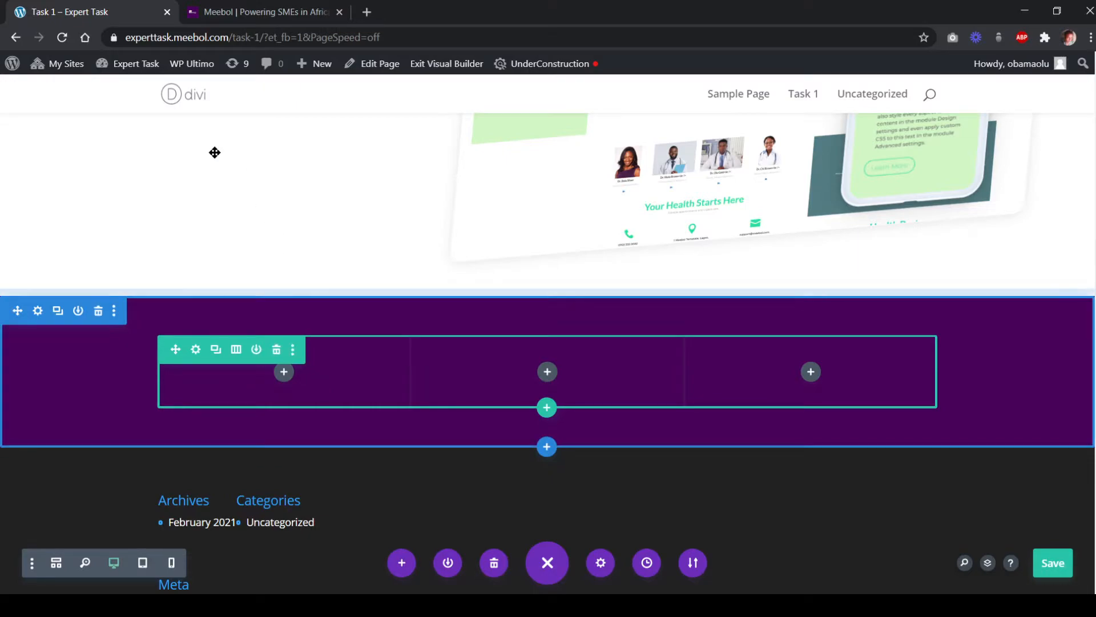
Compare the section with the Meebol homepage and set the purple section's top margin to -50px on Task 1
click(207, 17)
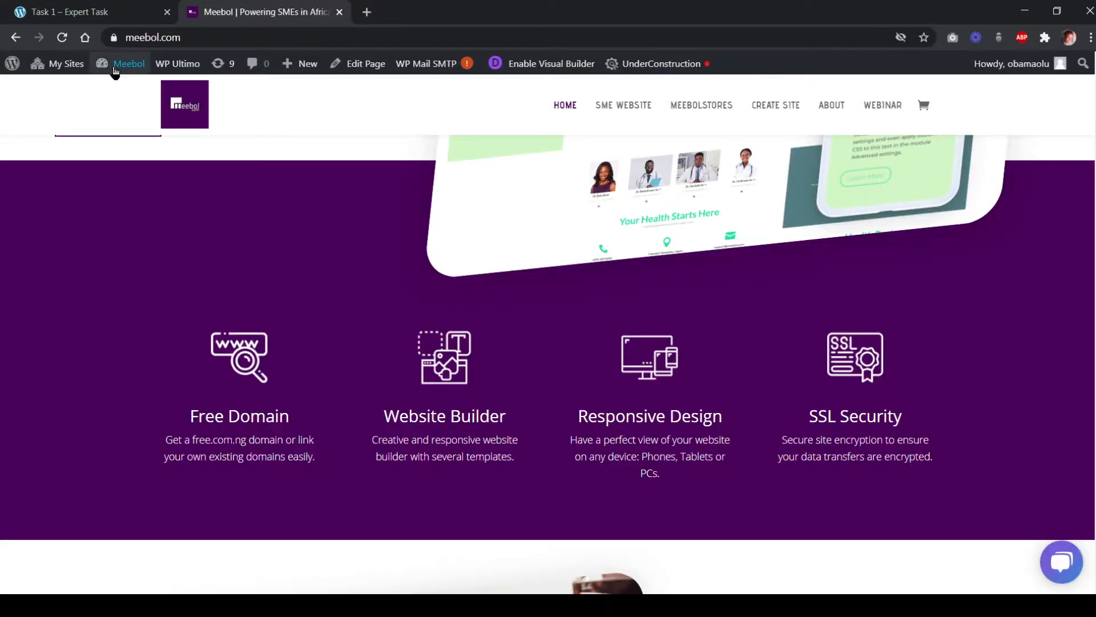
click(108, 15)
mouse_move(87, 329)
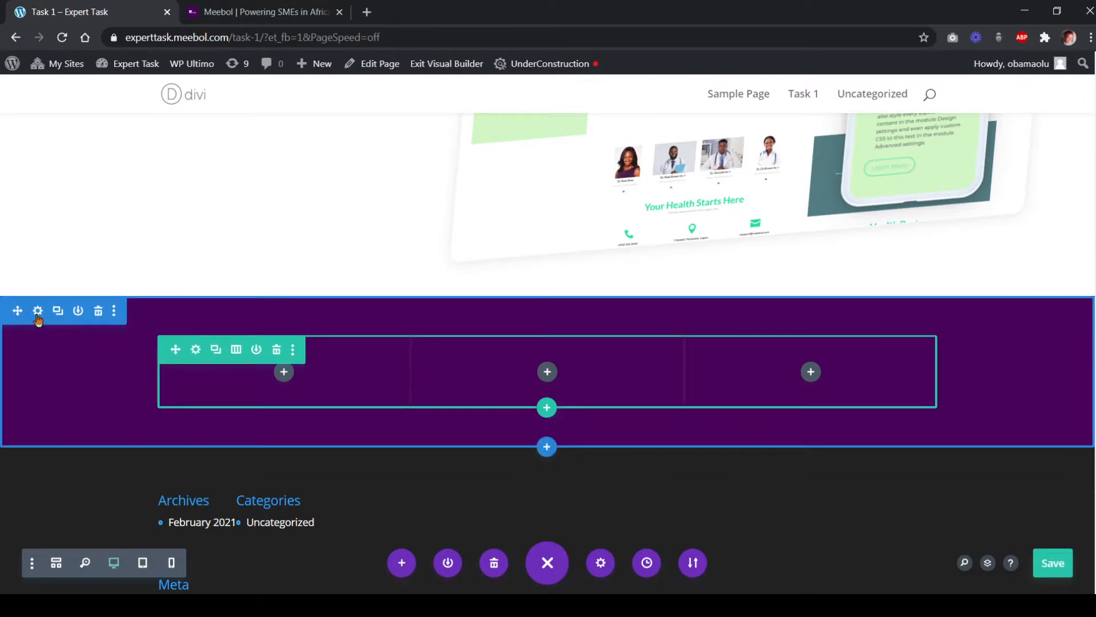
click(38, 311)
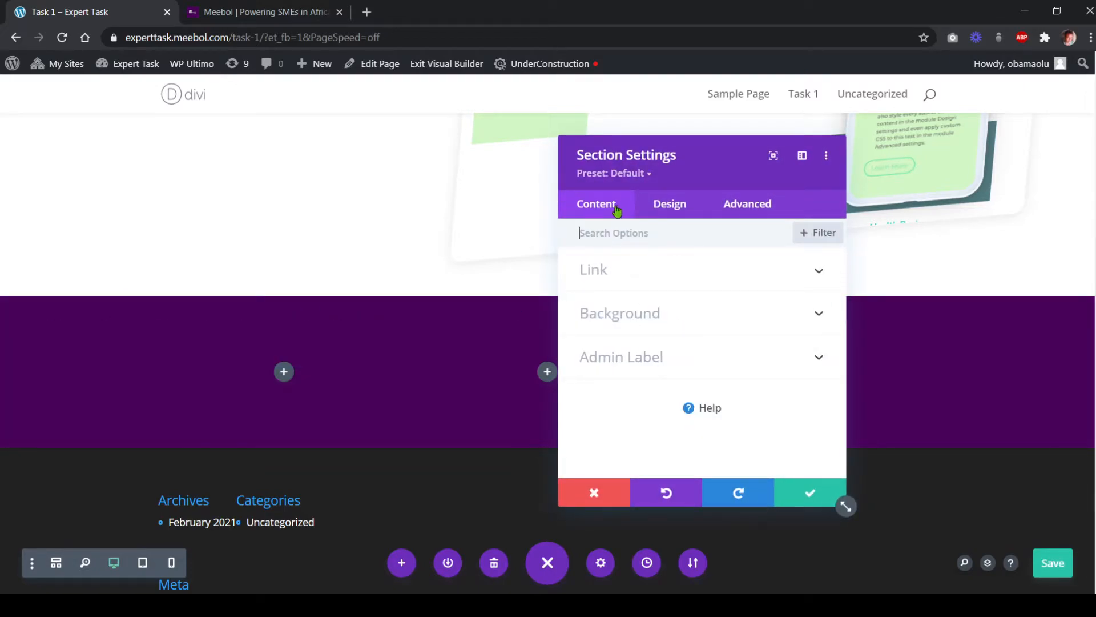
click(677, 211)
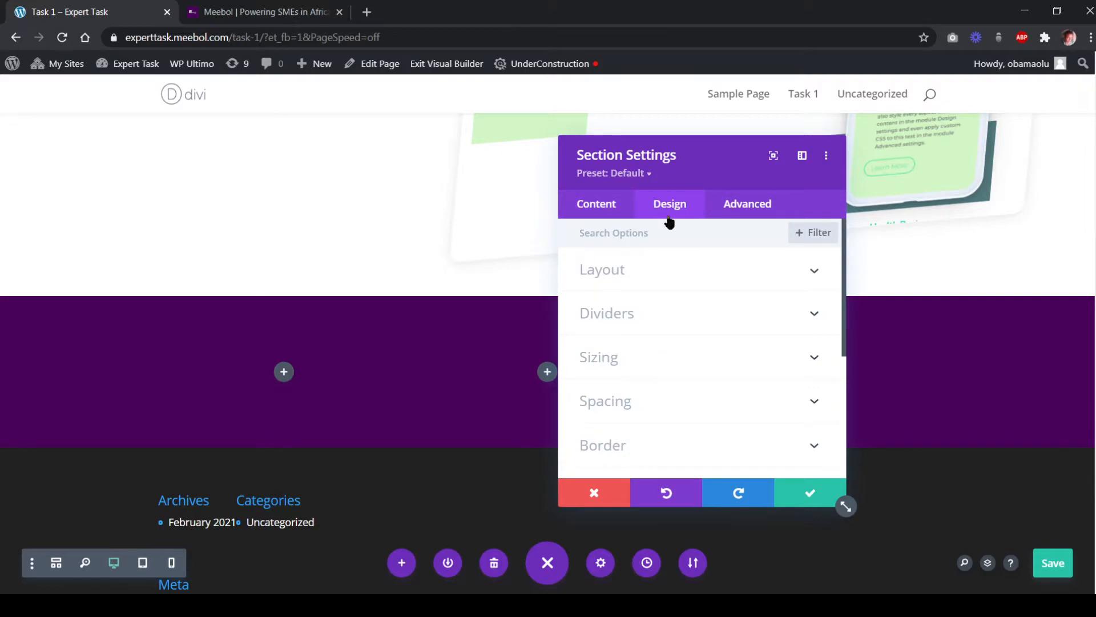
click(638, 403)
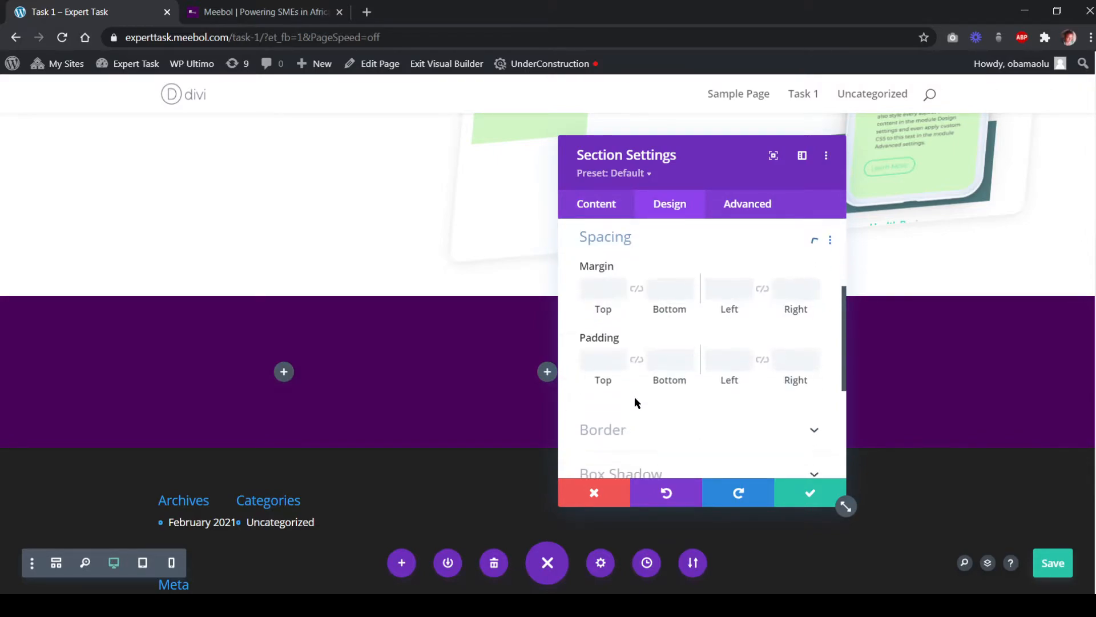
click(595, 293)
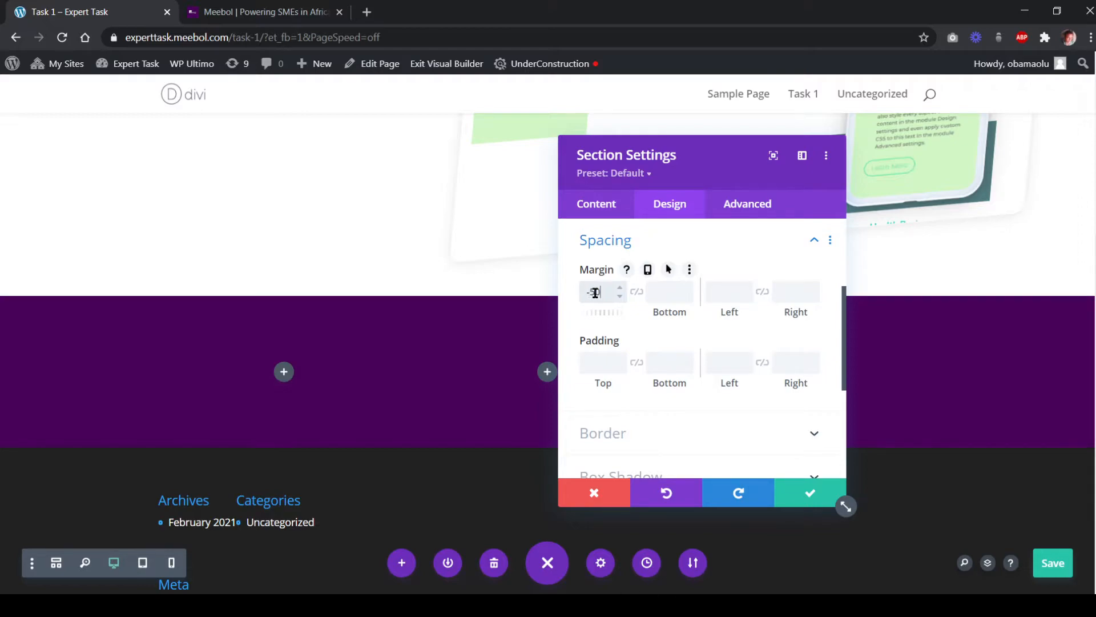
text(-50px)
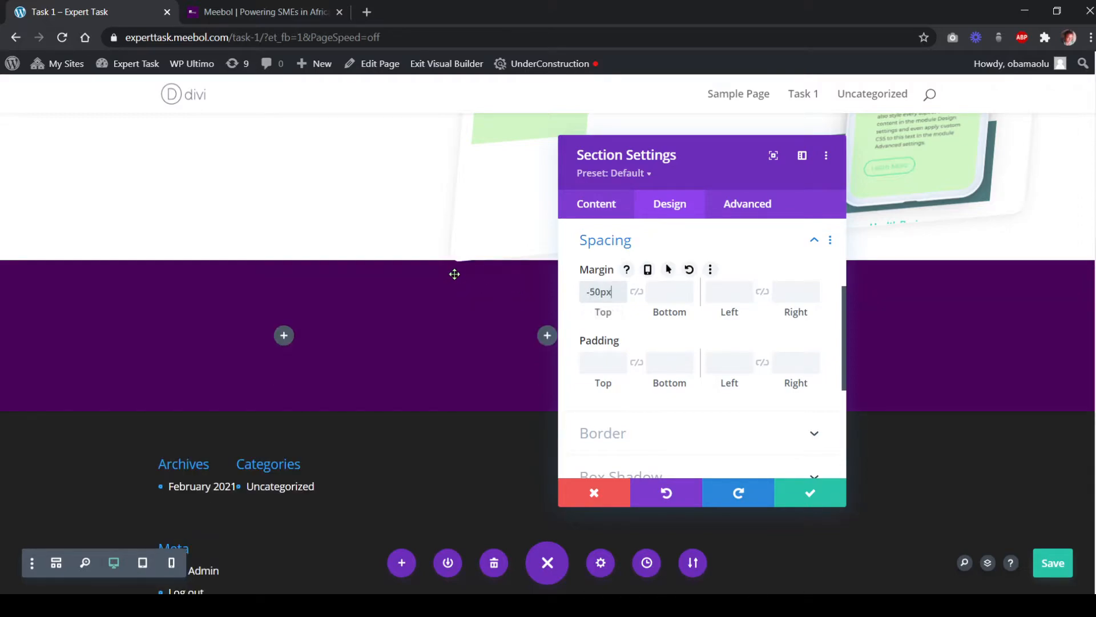
Try small adjustments to the purple section's top margin, from -43px to beyond -55px, and a larger overlap of -150px
click(619, 287)
click(618, 287)
click(619, 287)
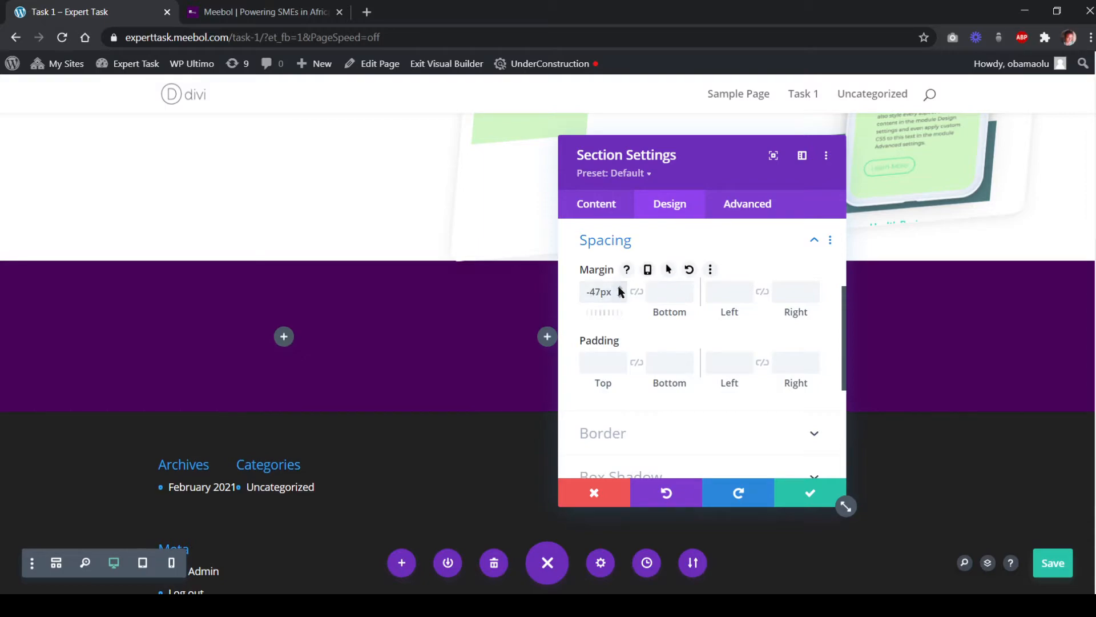
click(619, 287)
click(619, 287)
click(619, 287)
click(619, 287)
click(616, 297)
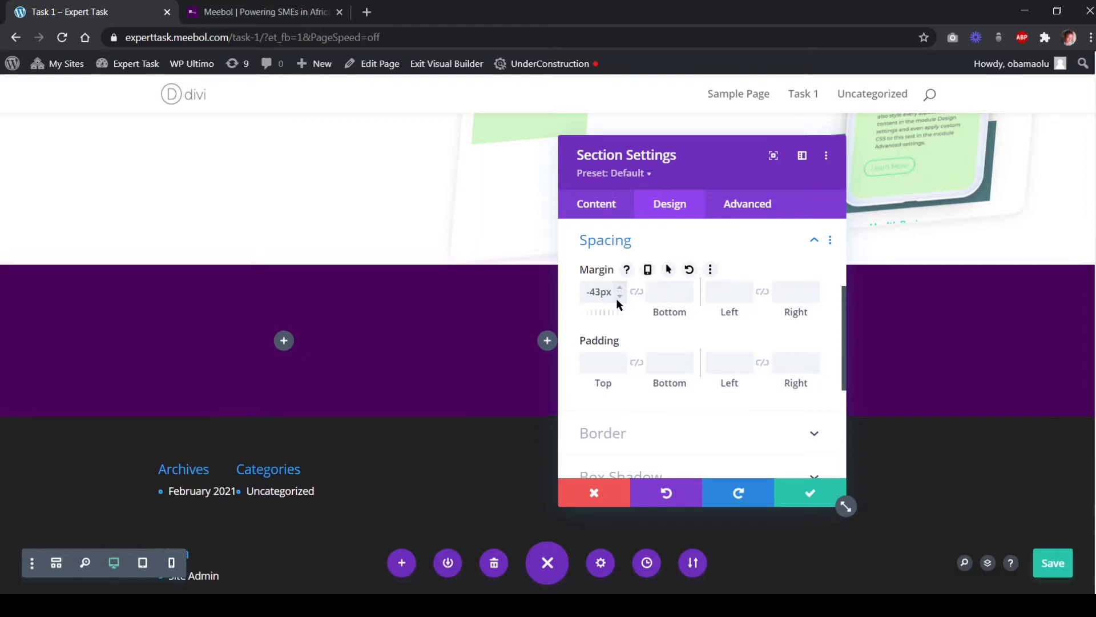
click(615, 300)
click(615, 299)
click(615, 299)
click(616, 299)
click(615, 300)
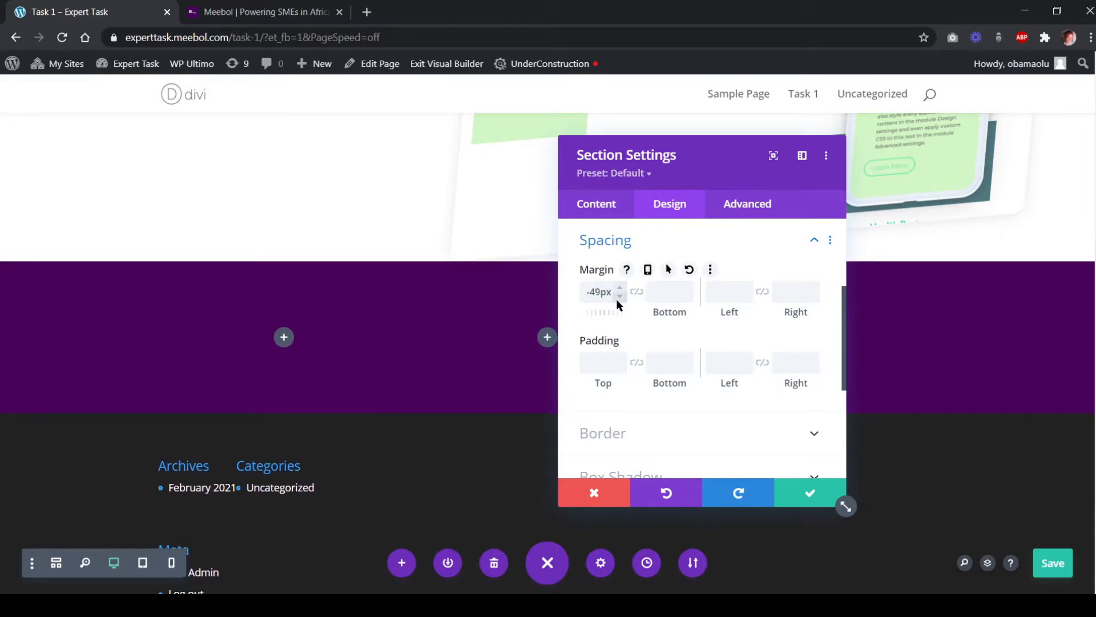
click(616, 299)
click(615, 299)
click(616, 299)
click(616, 299)
click(615, 299)
click(615, 299)
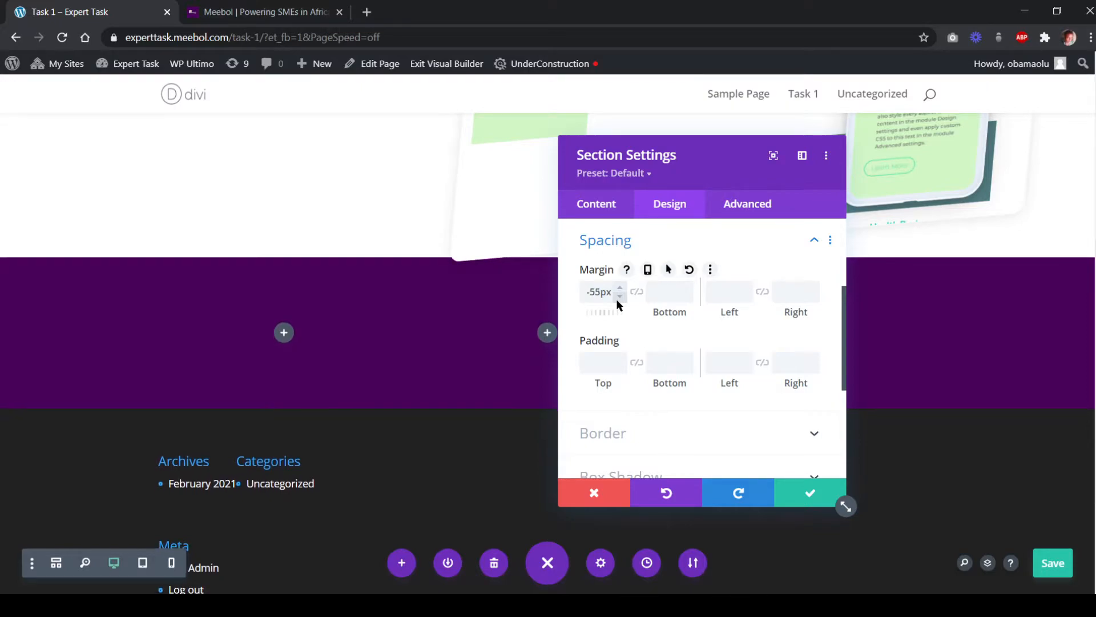
click(615, 299)
click(616, 299)
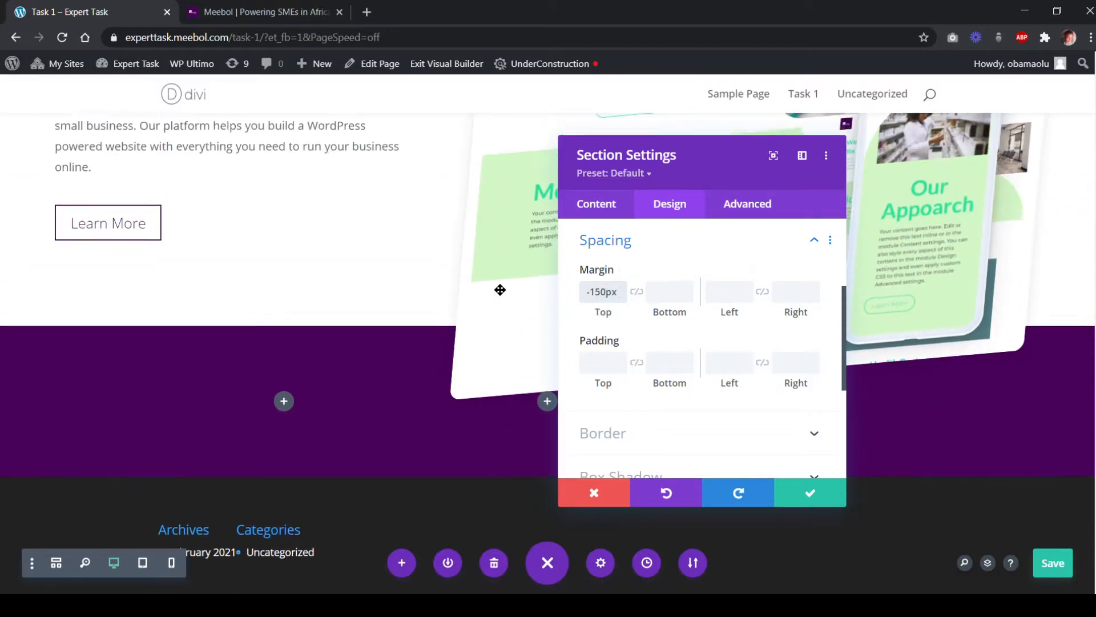
Compare the image overlap with the Meebol homepage, then set the purple section's top margin to -180px and its top padding to 200px
click(234, 12)
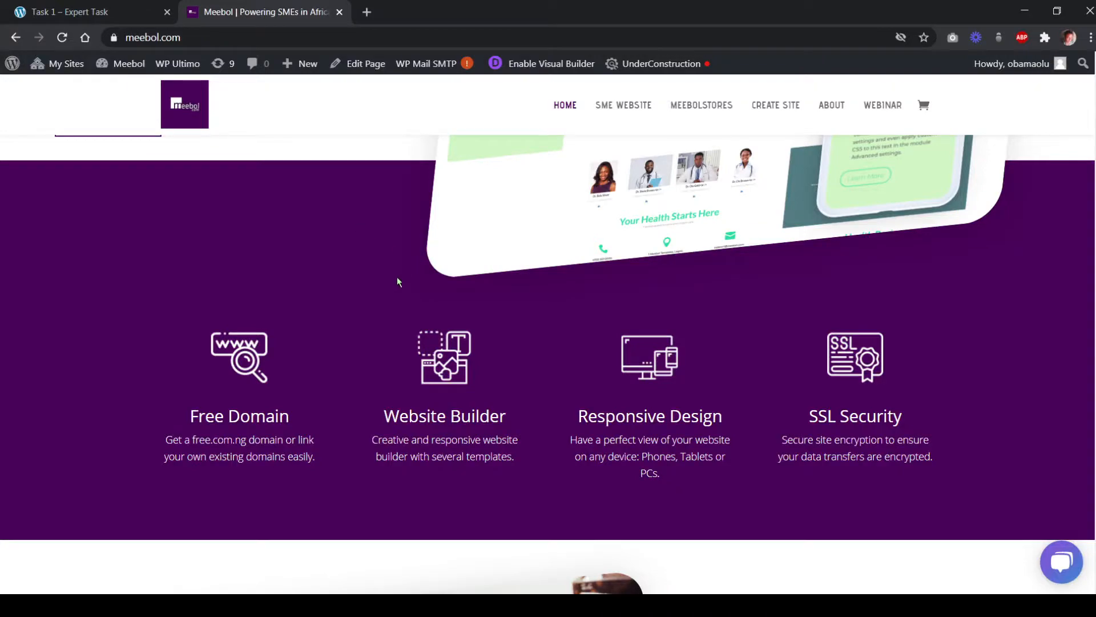
click(90, 14)
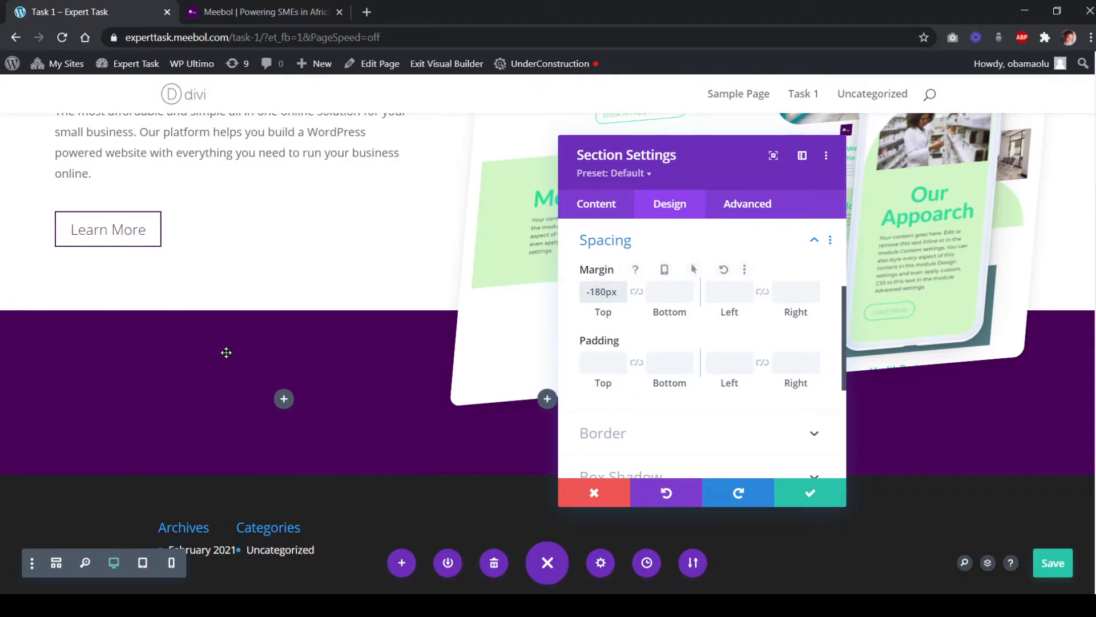
scroll(229, 350, up, 4)
scroll(263, 368, down, 5)
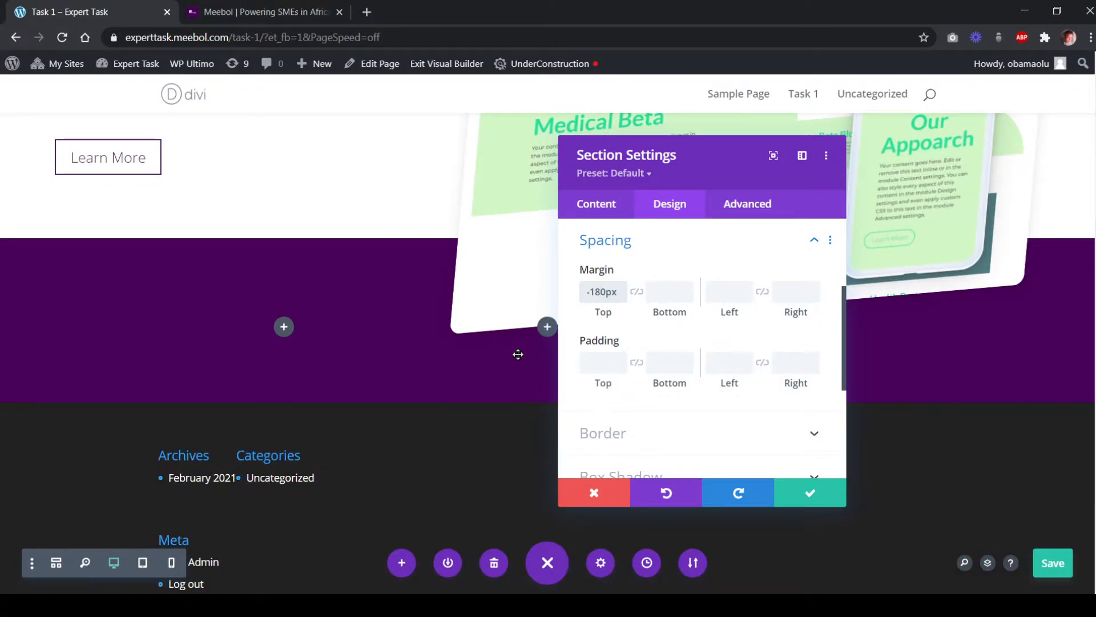
click(604, 366)
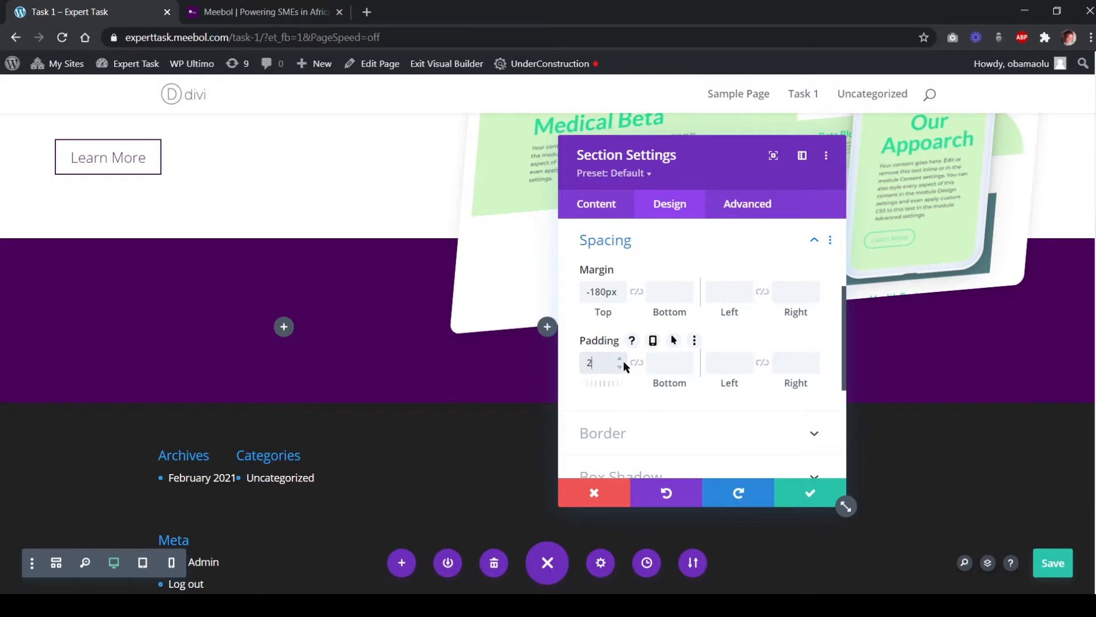
text(px)
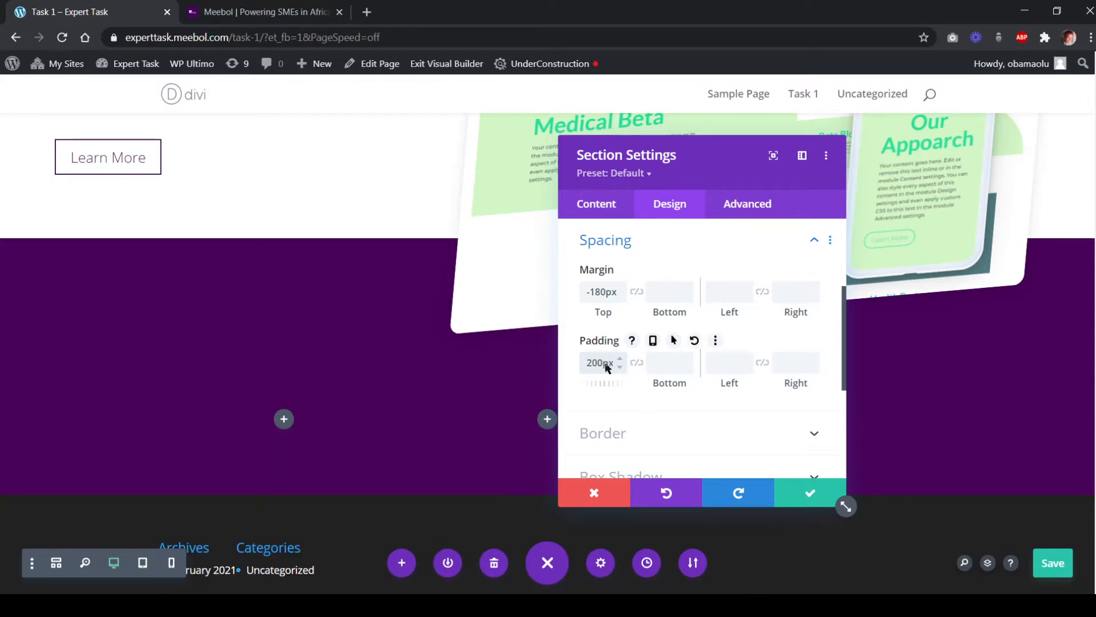
Apply the purple section's spacing settings and check how the hero image overlaps it on desktop
click(797, 494)
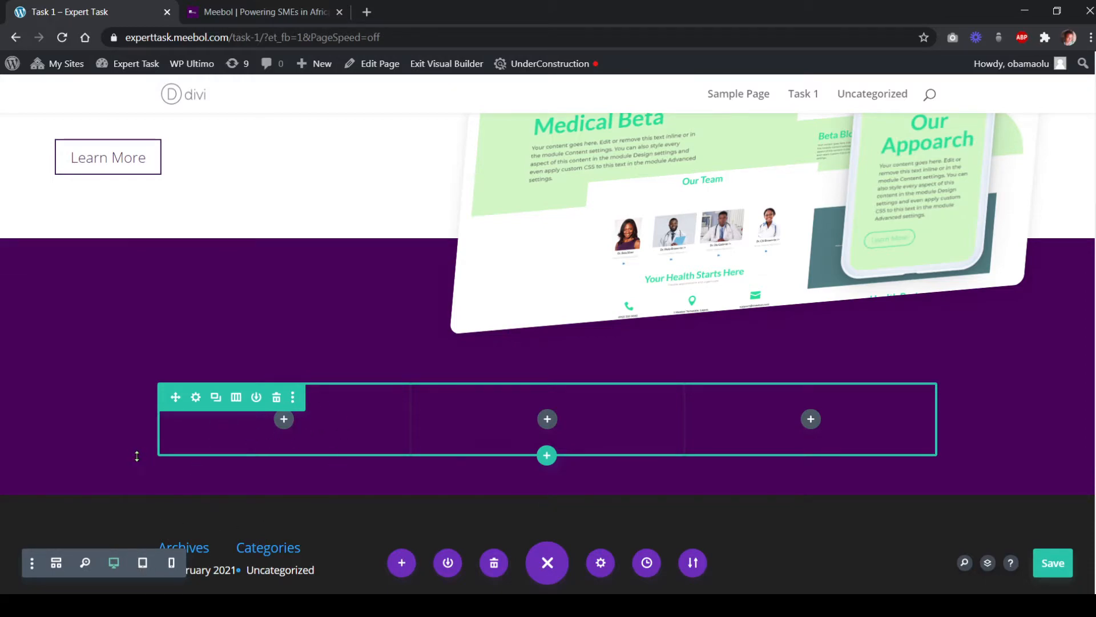
scroll(137, 456, up, 5)
scroll(151, 451, down, 4)
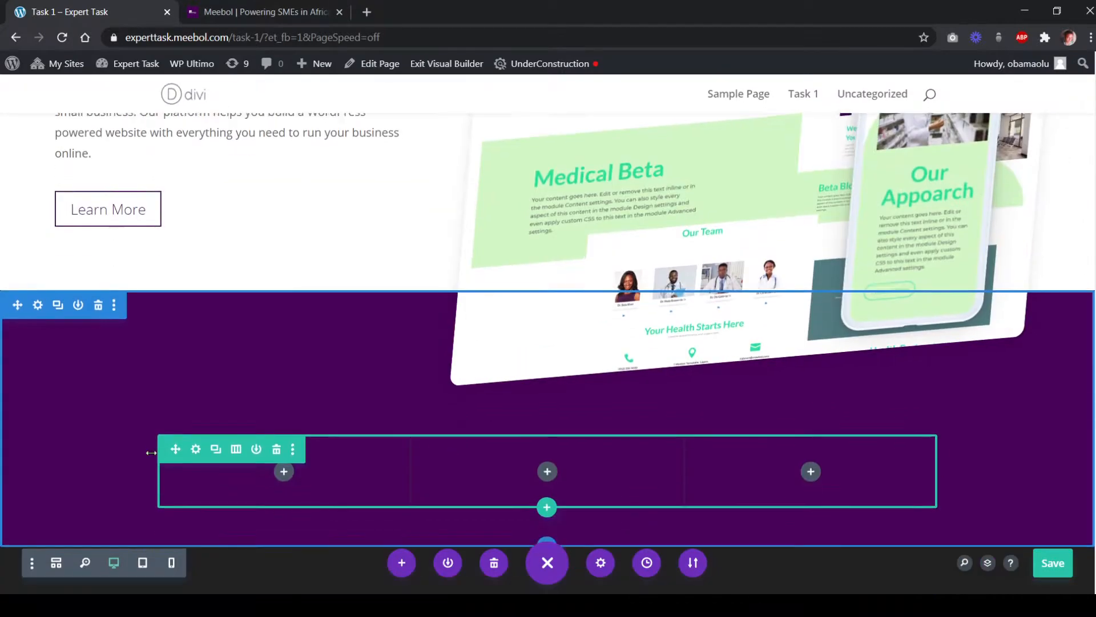
scroll(151, 452, down, 2)
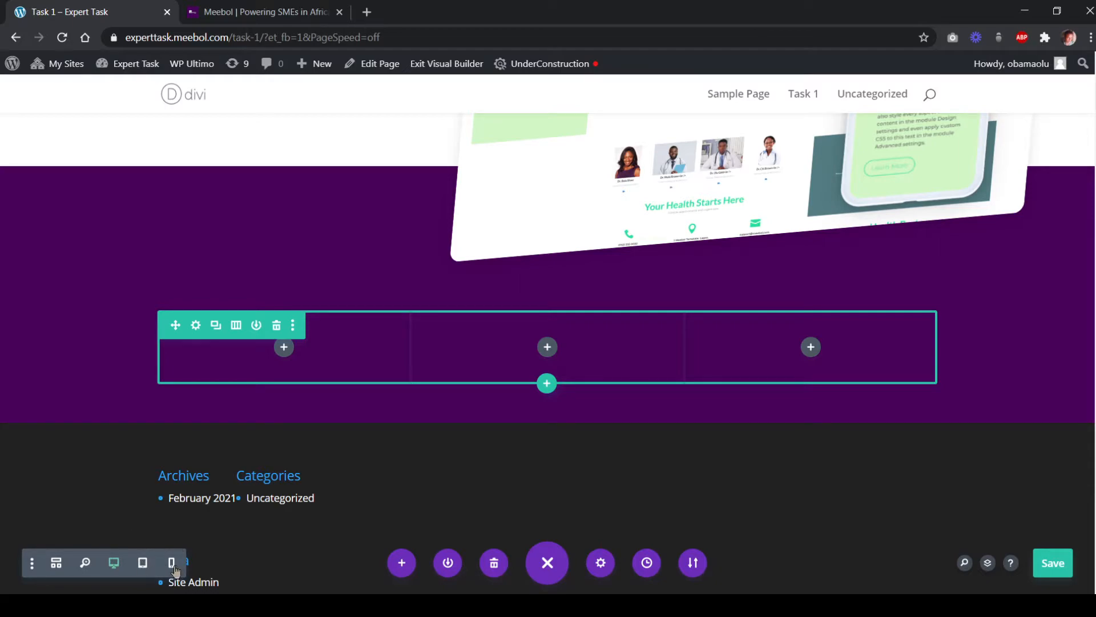
Preview Task 1 in the tablet view and examine the hero image overlap and the stacked columns
click(143, 563)
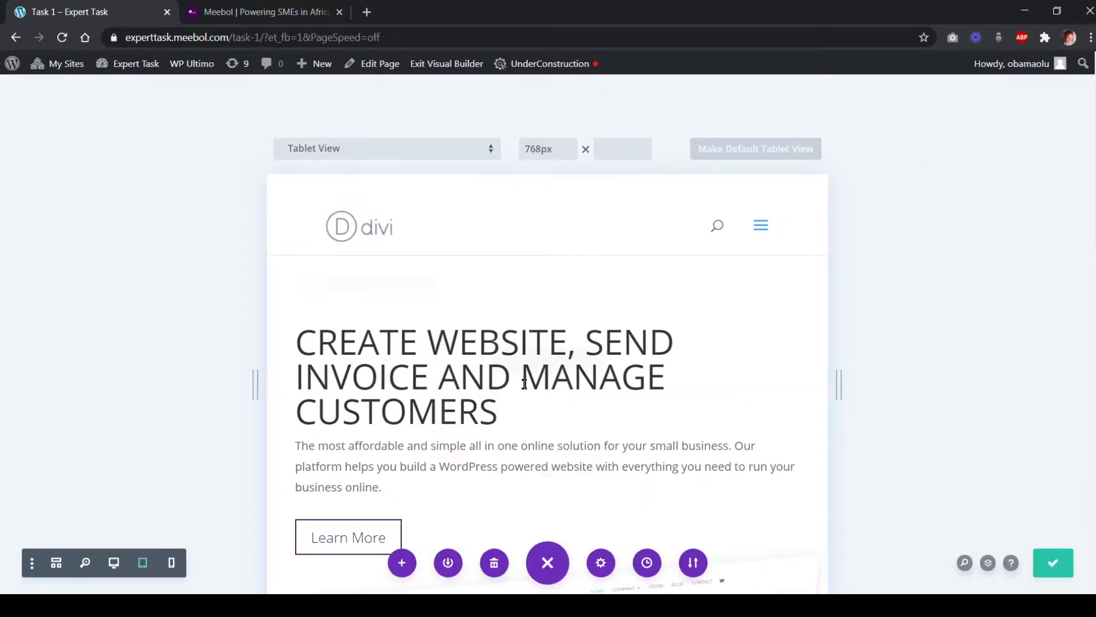
scroll(525, 383, down, 10)
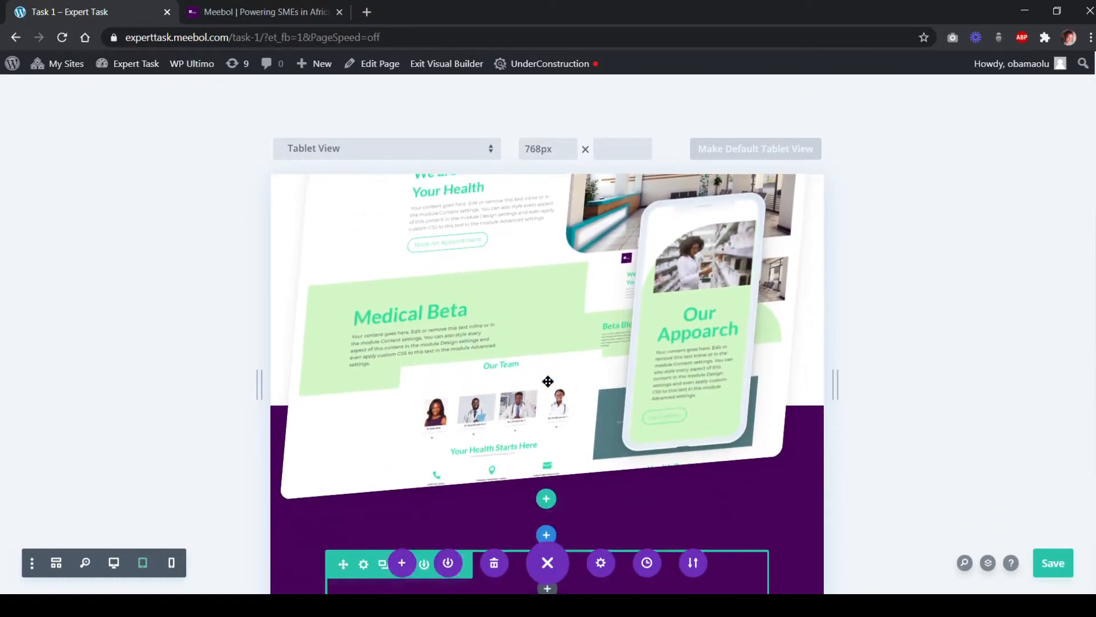
scroll(548, 382, down, 3)
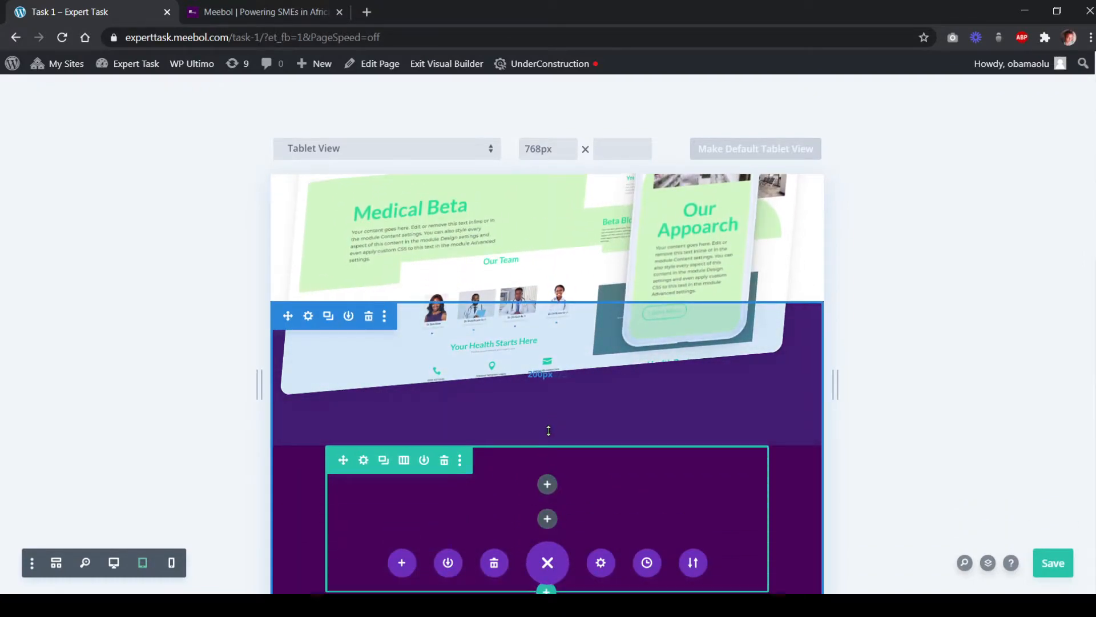
scroll(548, 431, down, 2)
Preview Task 1 in the phone view and examine the heading, the Learn More button and the image overlap
click(171, 563)
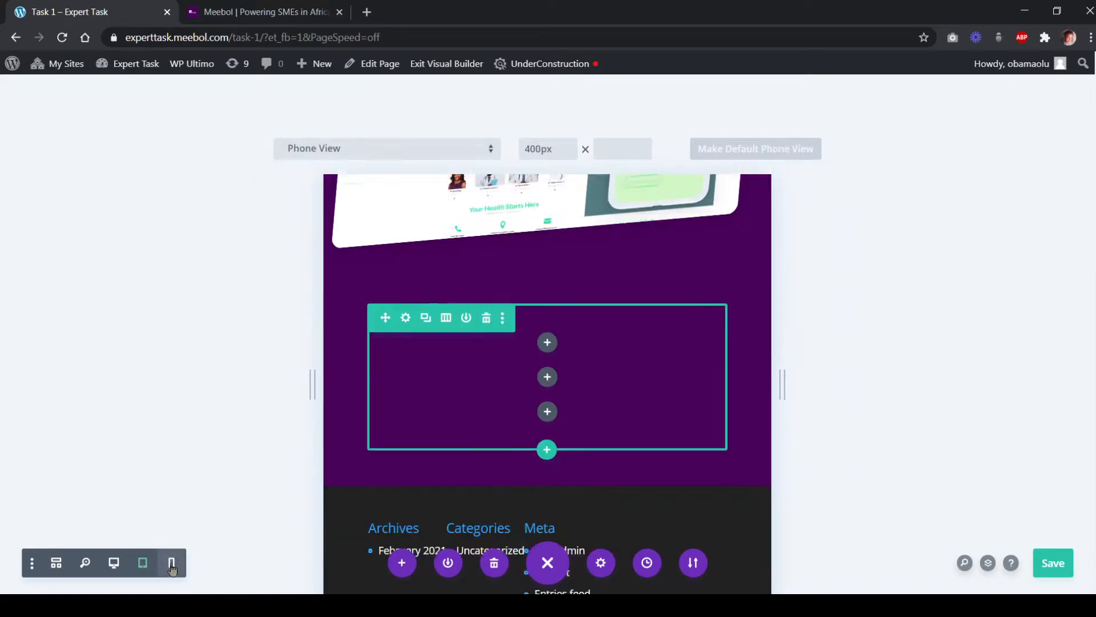
scroll(523, 383, up, 4)
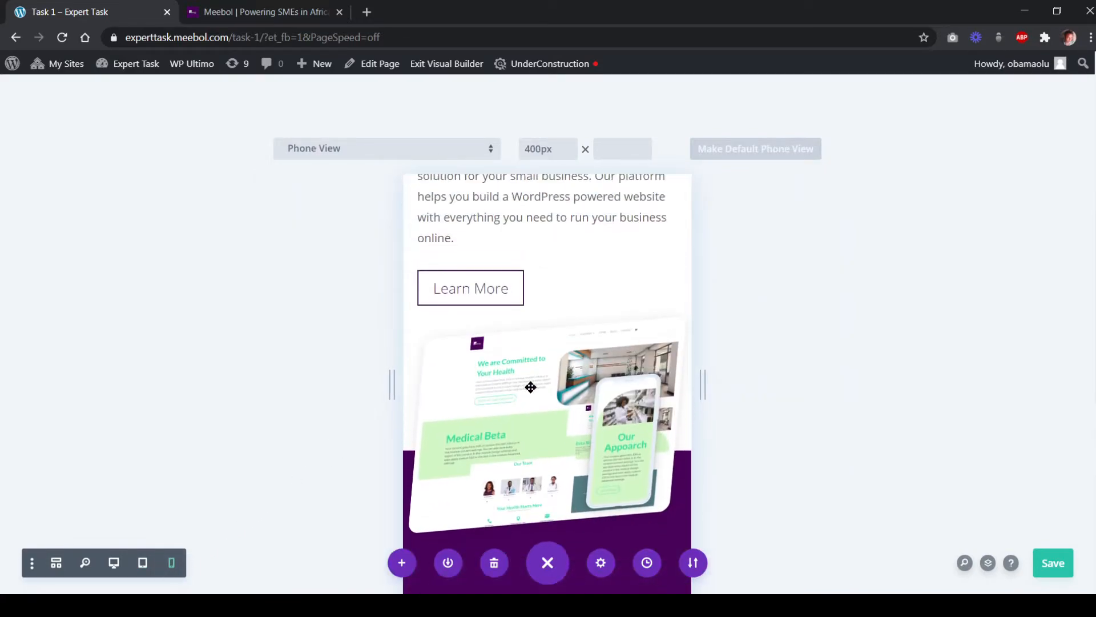
scroll(520, 387, up, 1)
scroll(616, 320, up, 3)
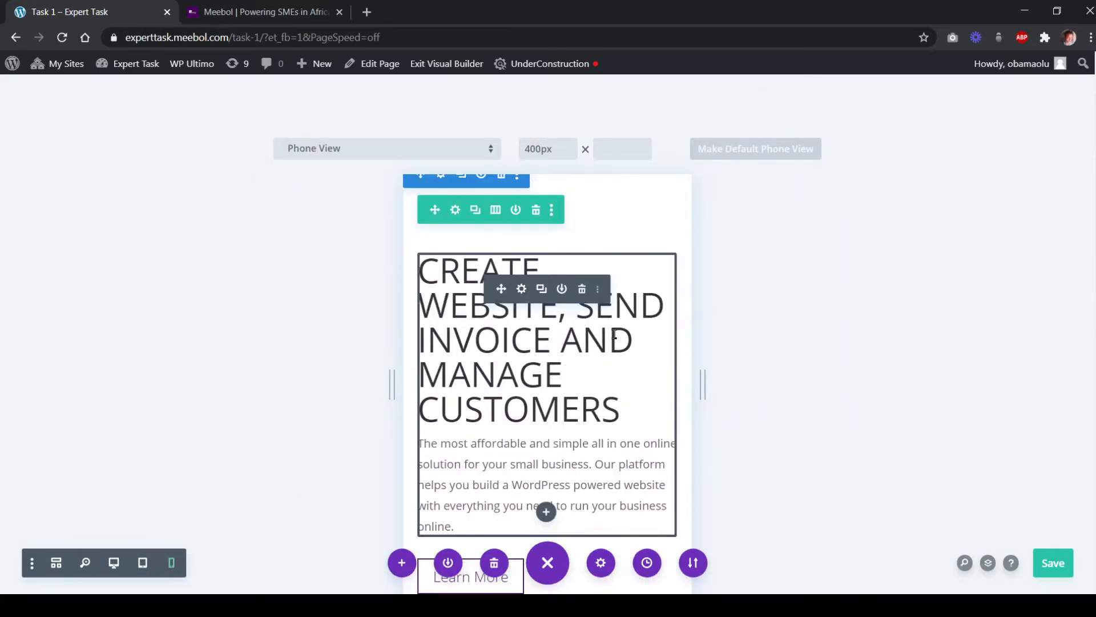
scroll(615, 337, down, 2)
scroll(615, 348, up, 4)
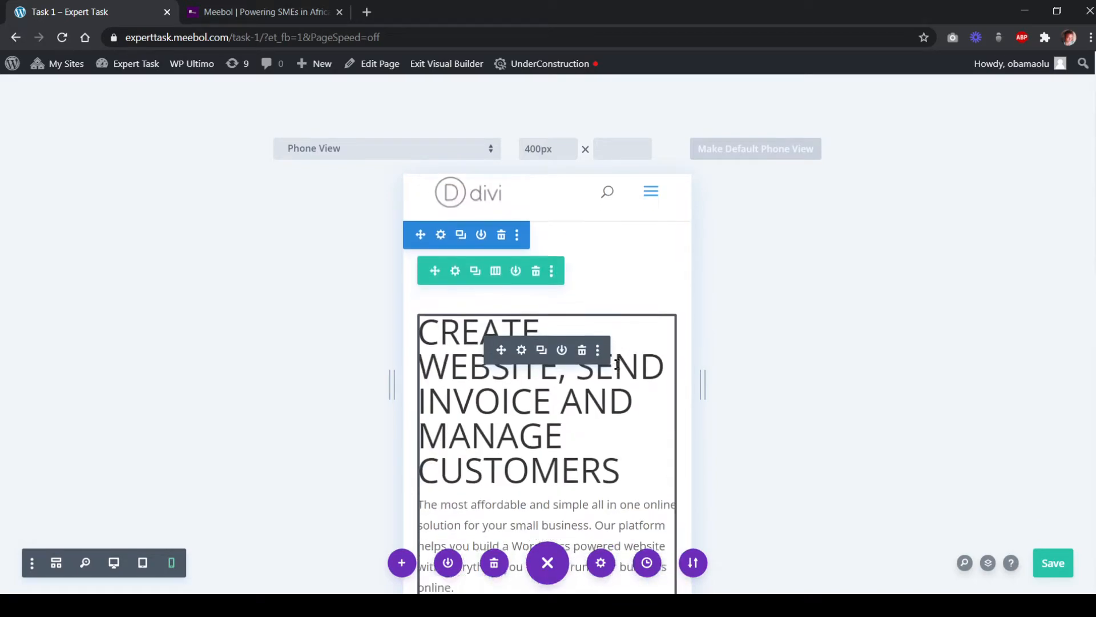
scroll(617, 363, down, 5)
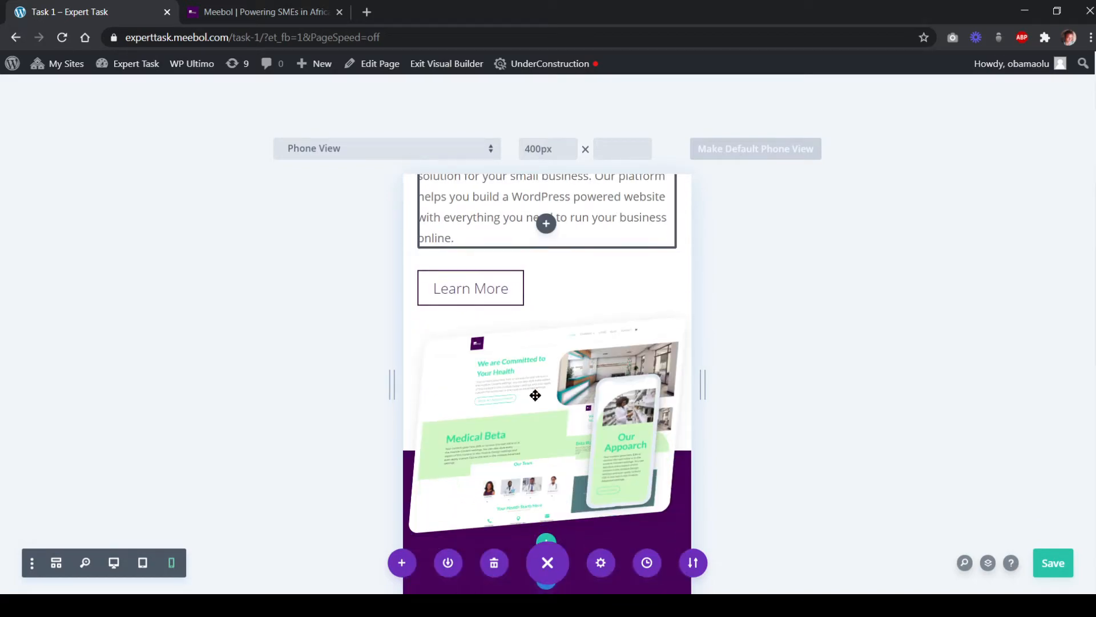
Preview the page at the iPhone X/XS/11 Pro size and make it the default phone view
click(389, 153)
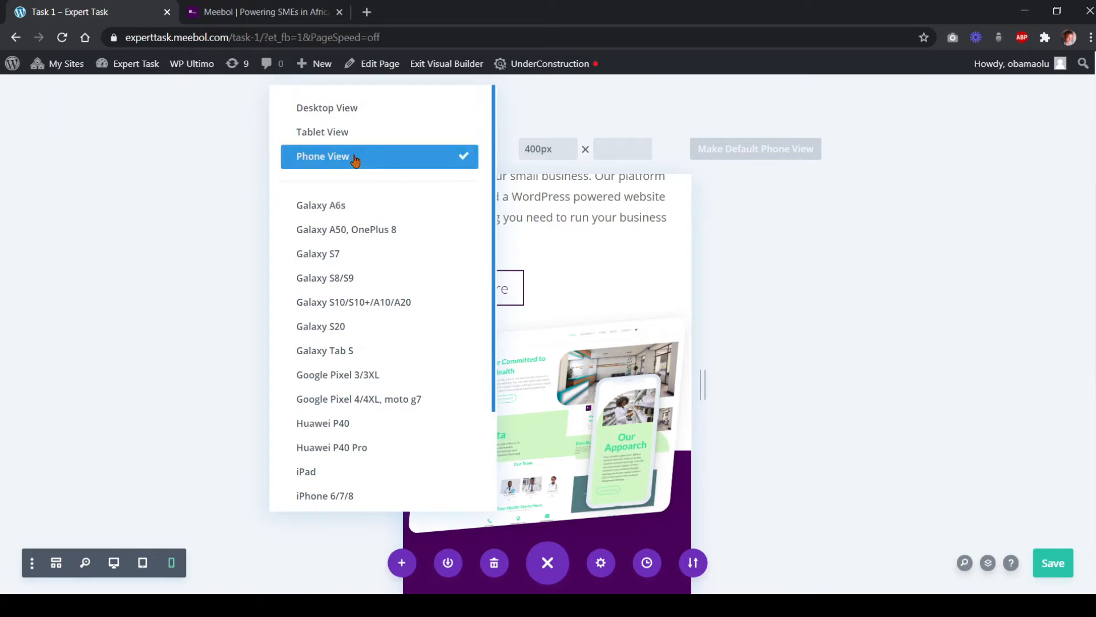
scroll(362, 434, down, 2)
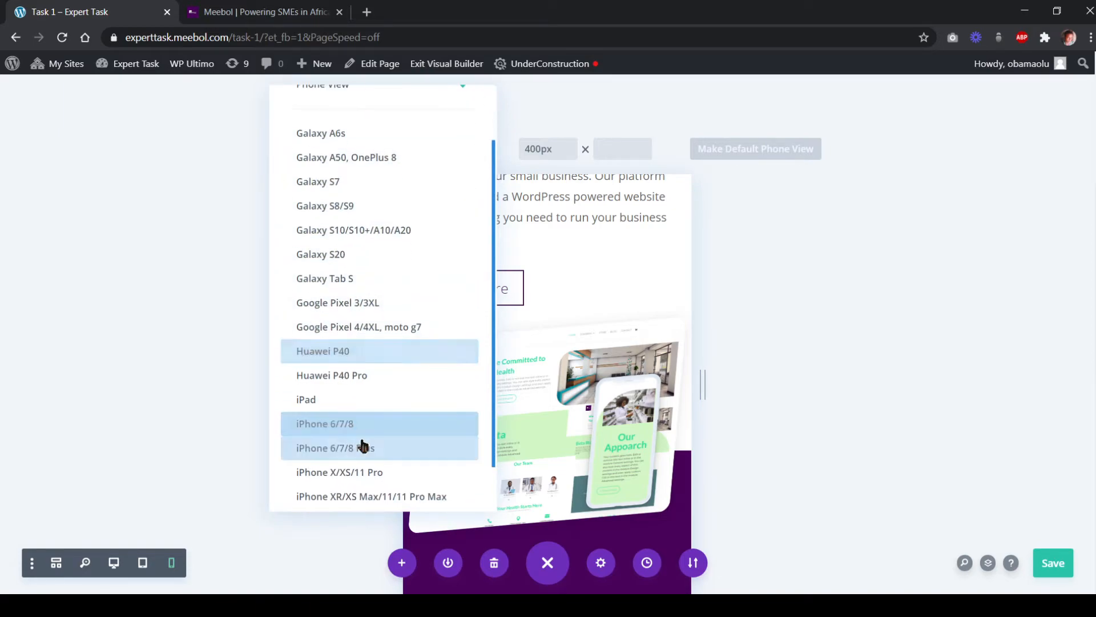
click(379, 472)
scroll(463, 291, up, 3)
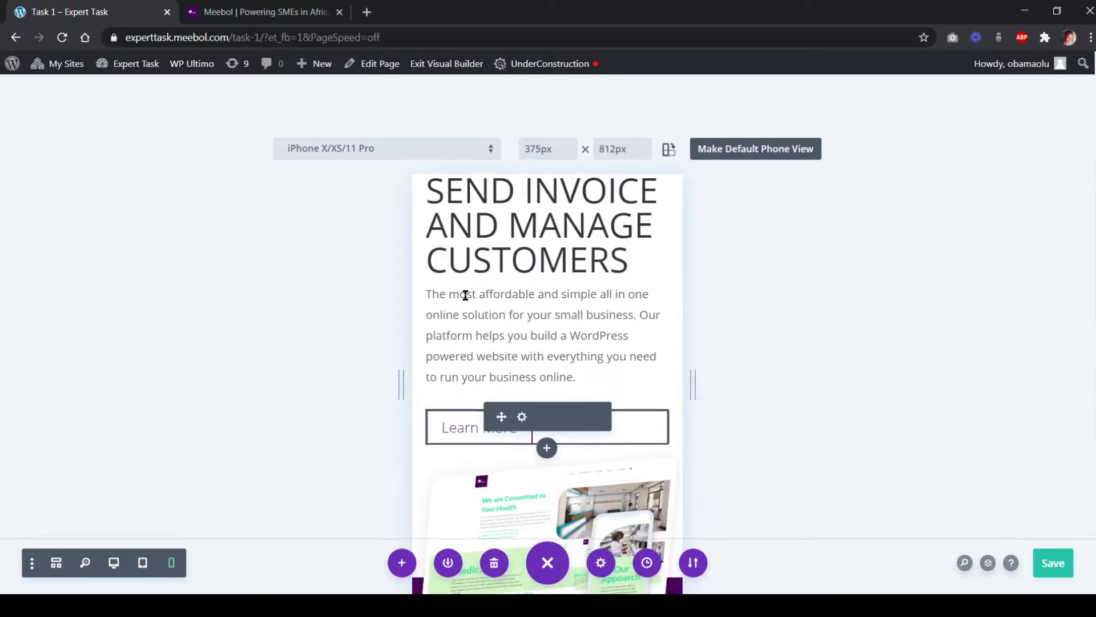
scroll(492, 311, down, 2)
scroll(492, 311, up, 5)
scroll(492, 311, down, 1)
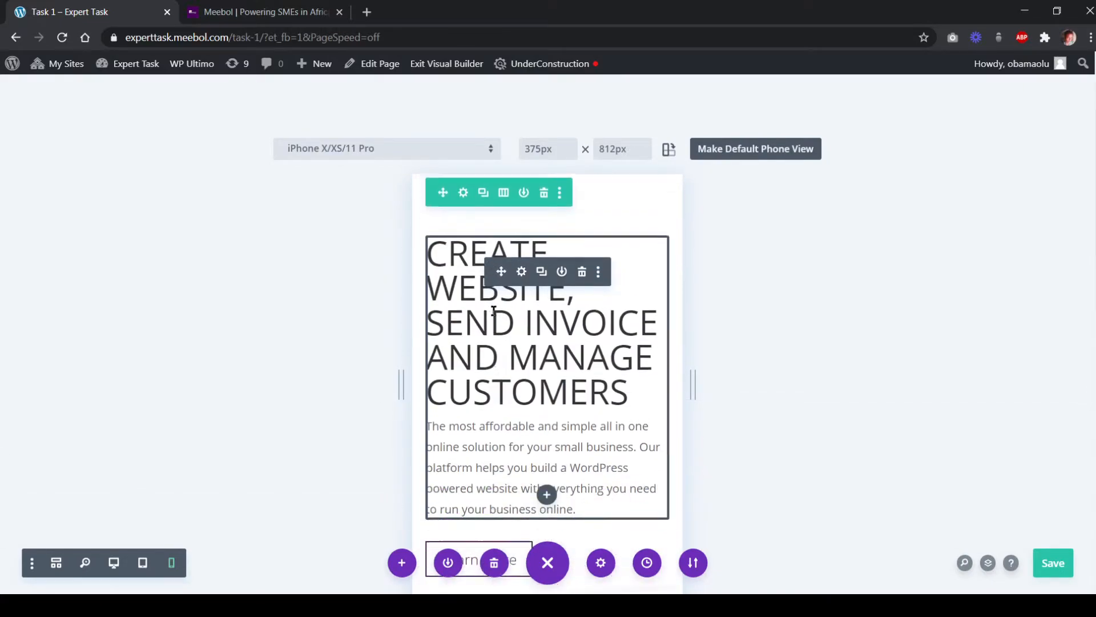
scroll(493, 311, up, 2)
scroll(628, 275, down, 1)
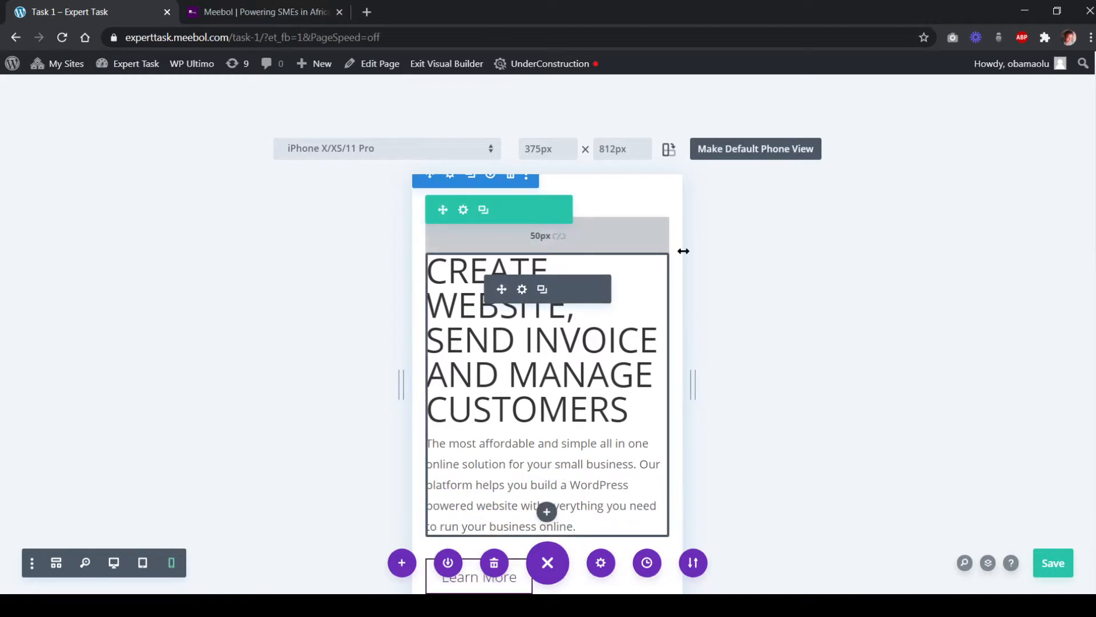
click(773, 155)
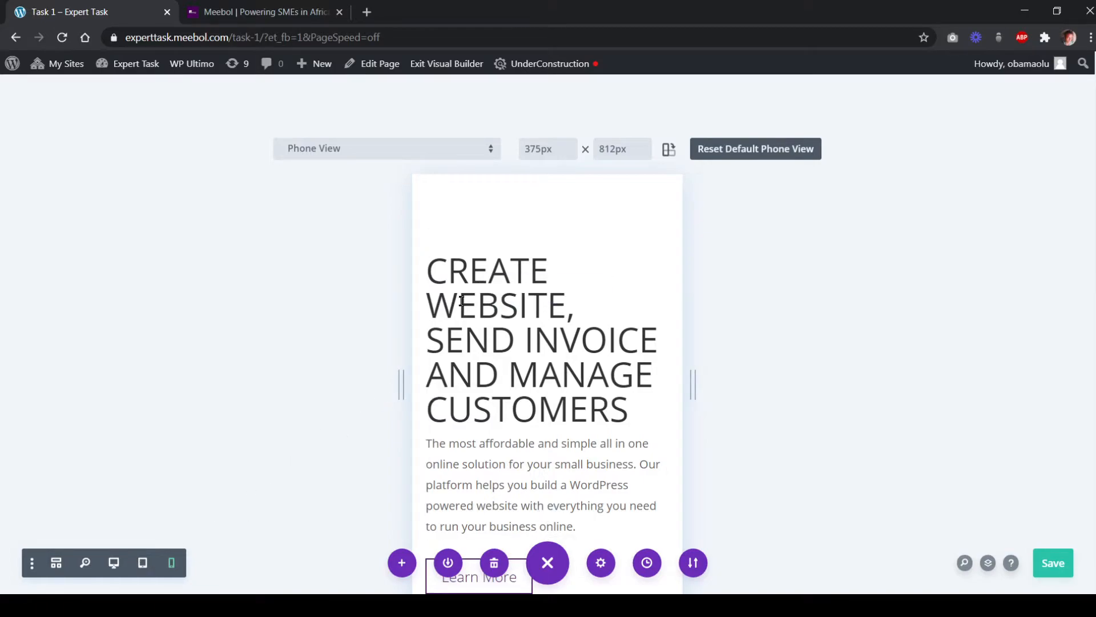
Return the builder to the desktop view and compare the purple section with the feature row on the Meebol homepage
scroll(508, 320, down, 2)
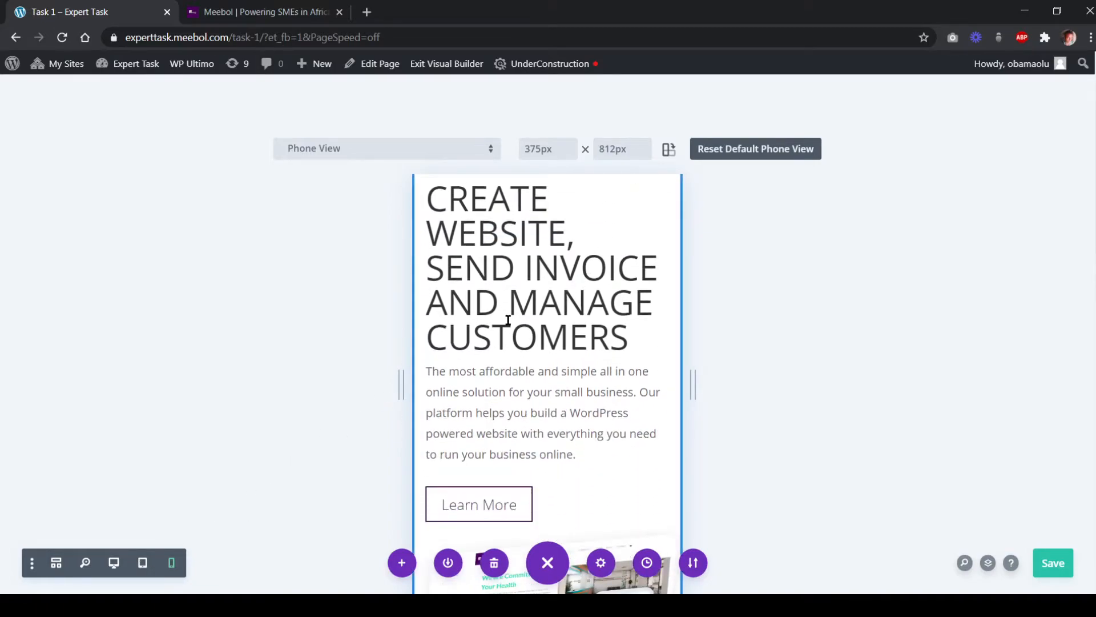
click(114, 563)
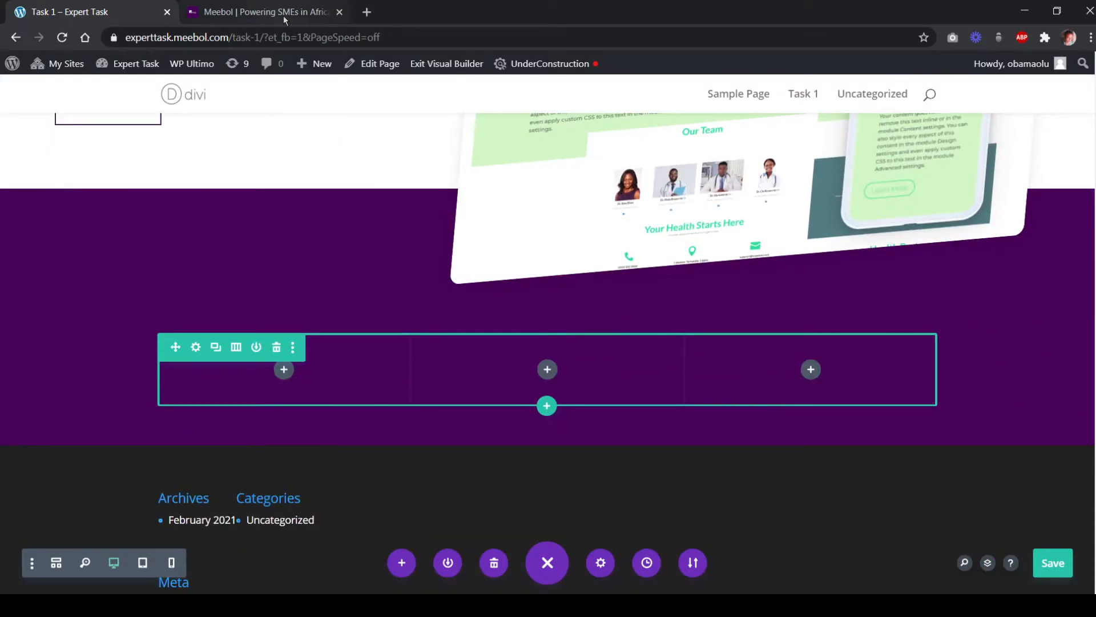
click(266, 12)
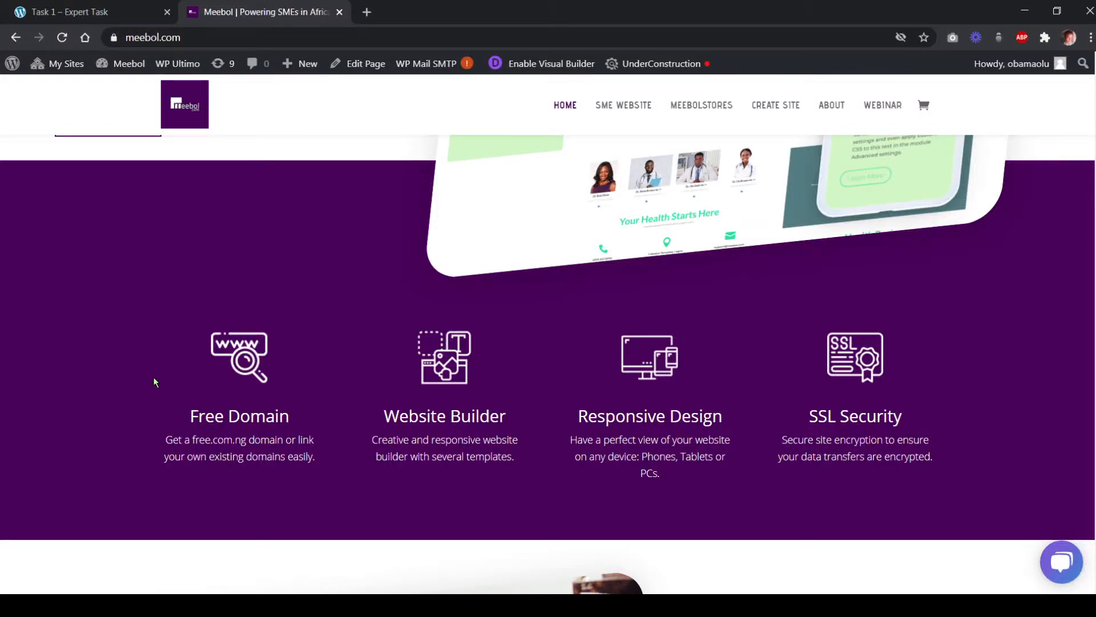
click(117, 12)
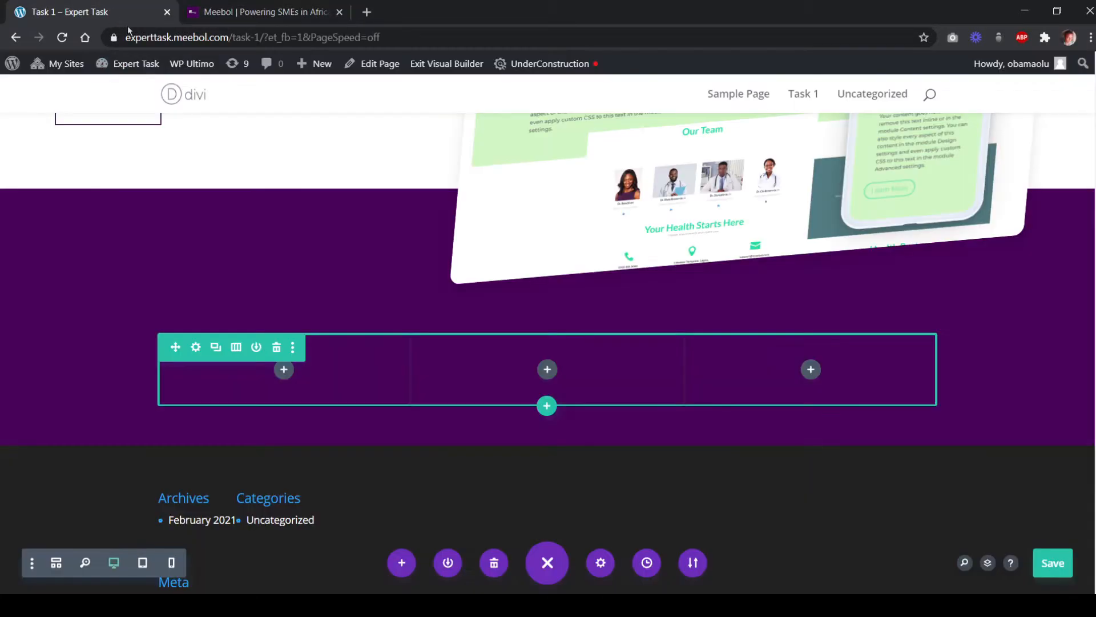
Insert a Blurb module in the first column of the purple section and apply its default settings
click(284, 370)
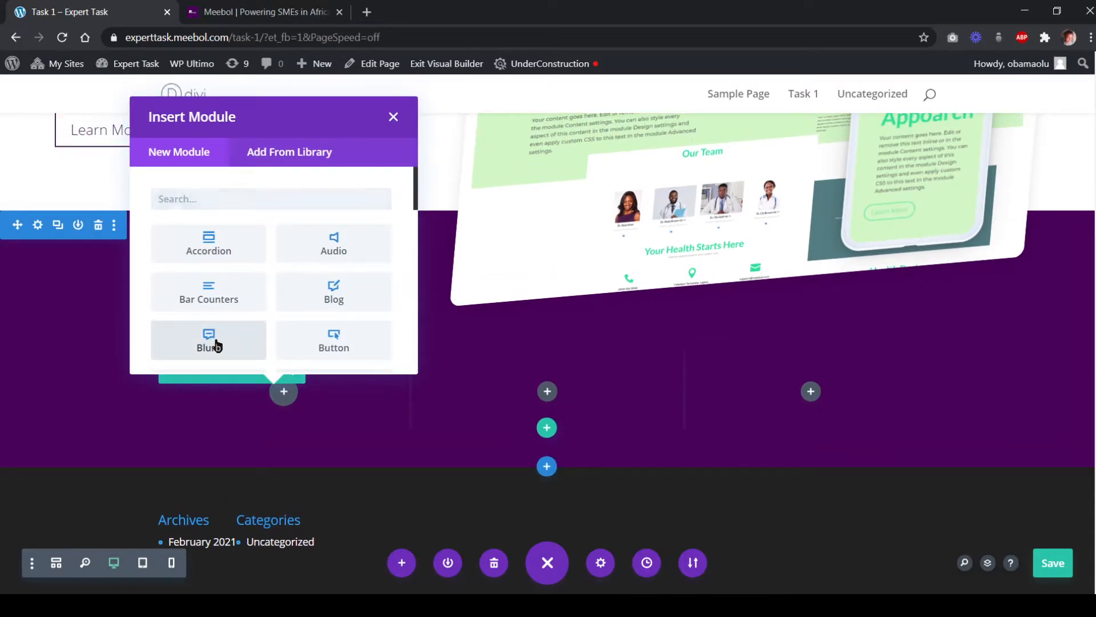
click(215, 343)
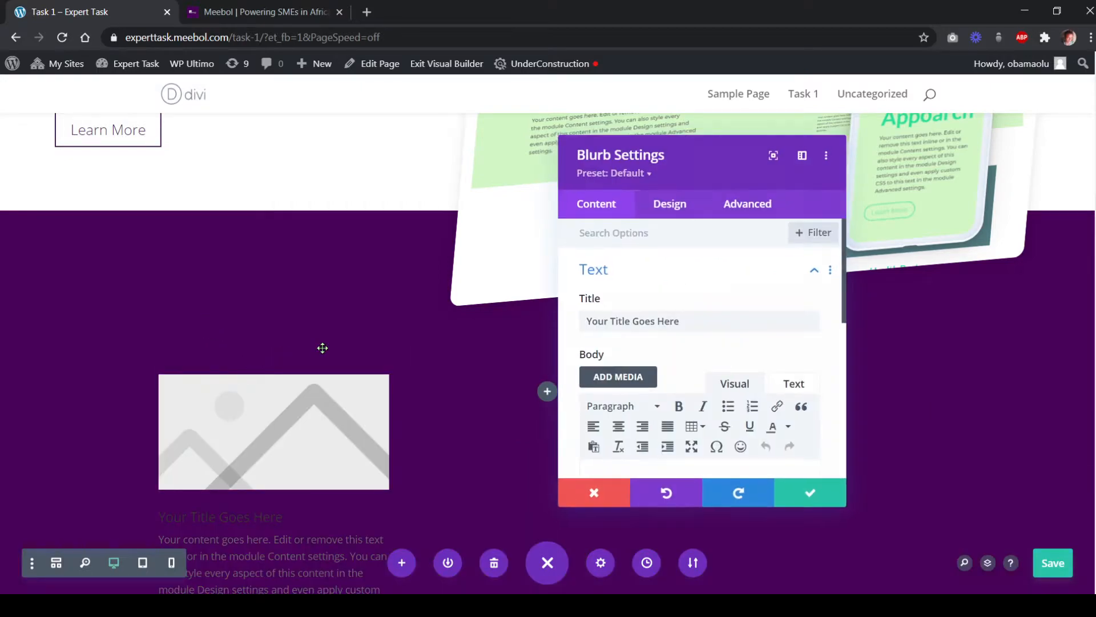
scroll(405, 360, down, 3)
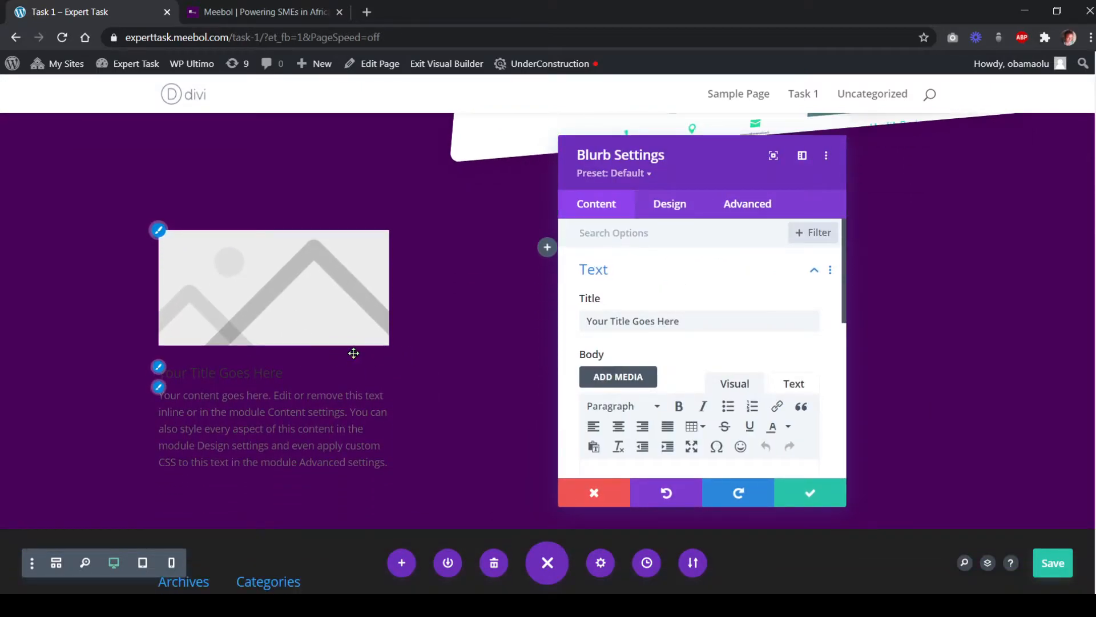
click(782, 495)
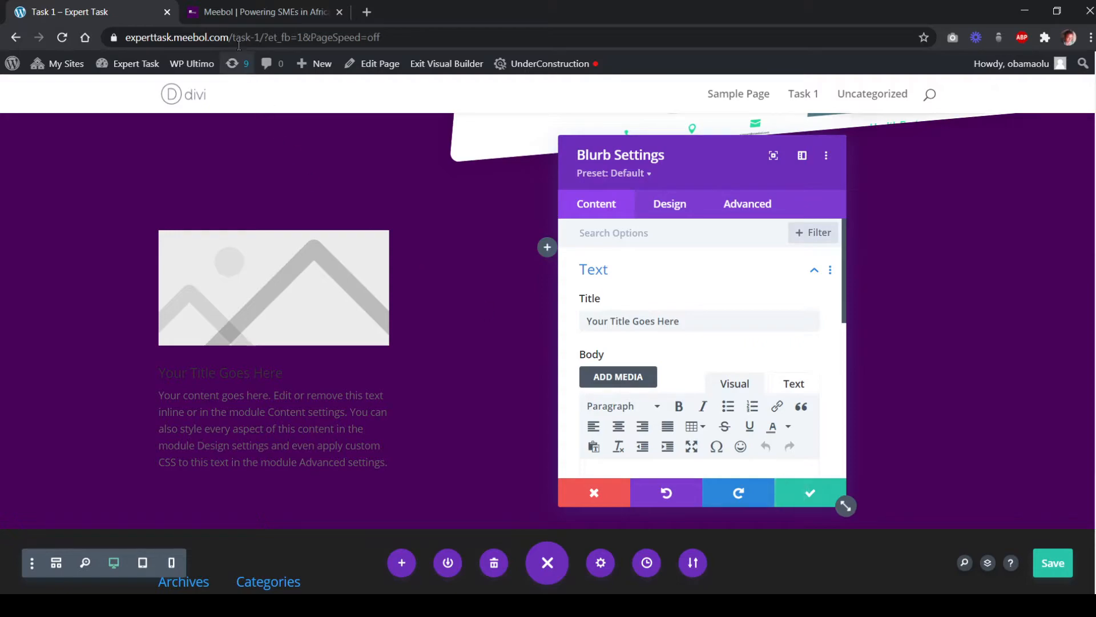
Copy the Free Domain heading and its description from the Meebol homepage
click(257, 12)
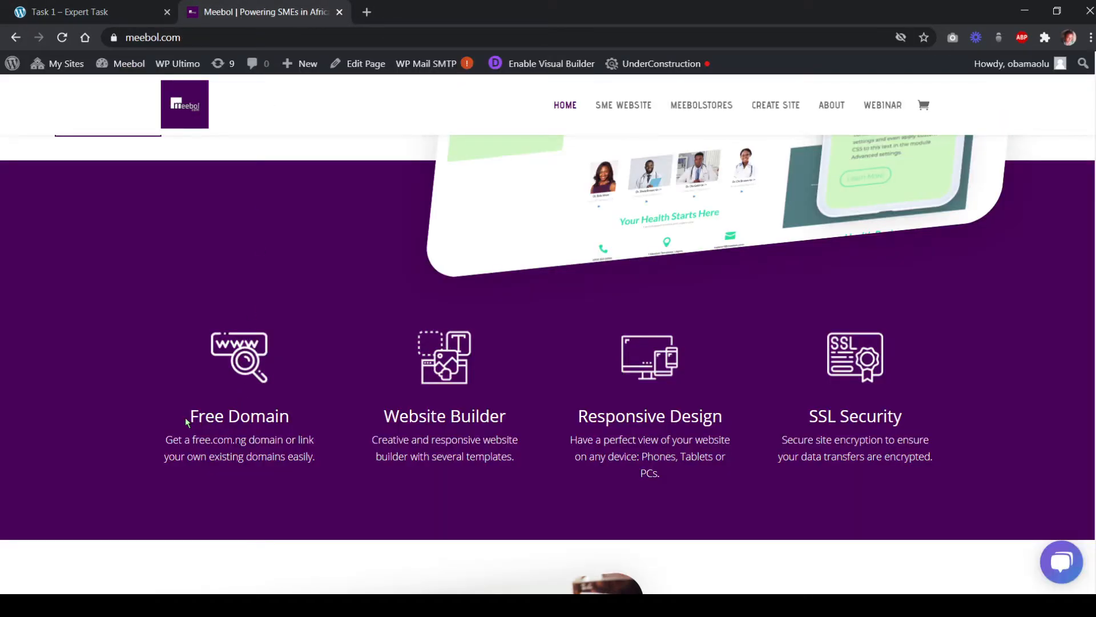
drag(186, 421, 319, 457)
key(ctrl+c)
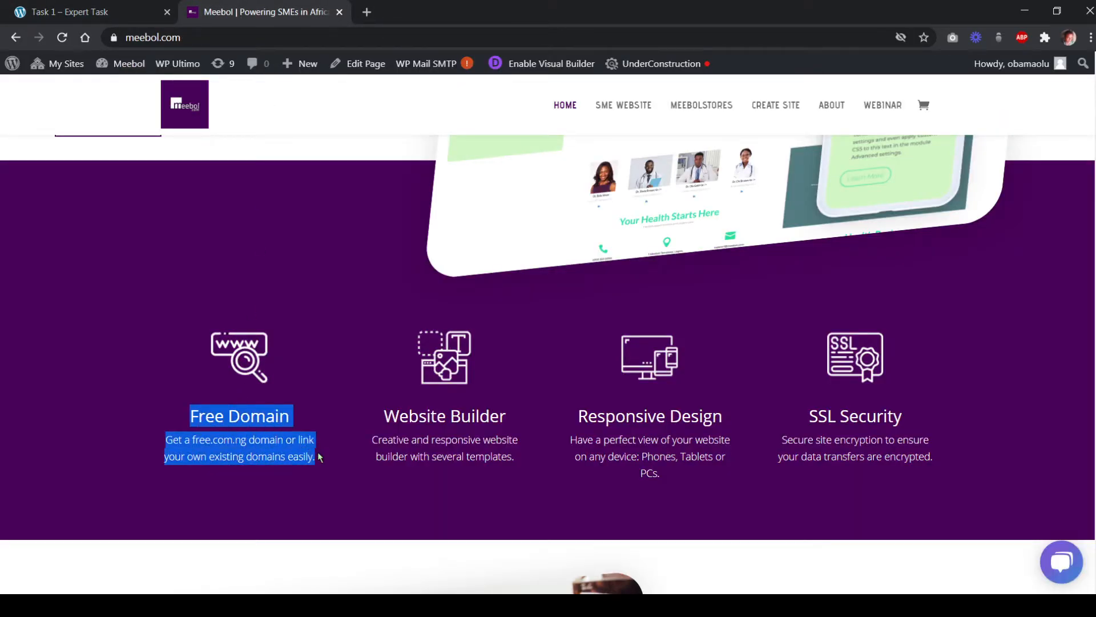
Replace the new blurb's placeholder body text on Task 1 with the copied Free Domain heading and description
click(120, 13)
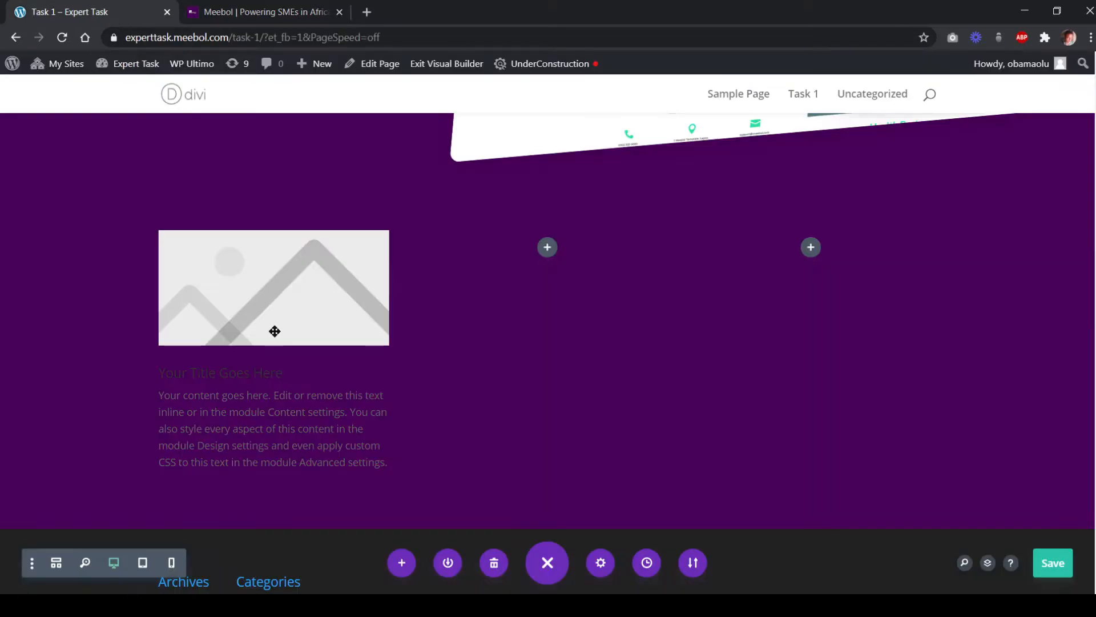
mouse_move(269, 309)
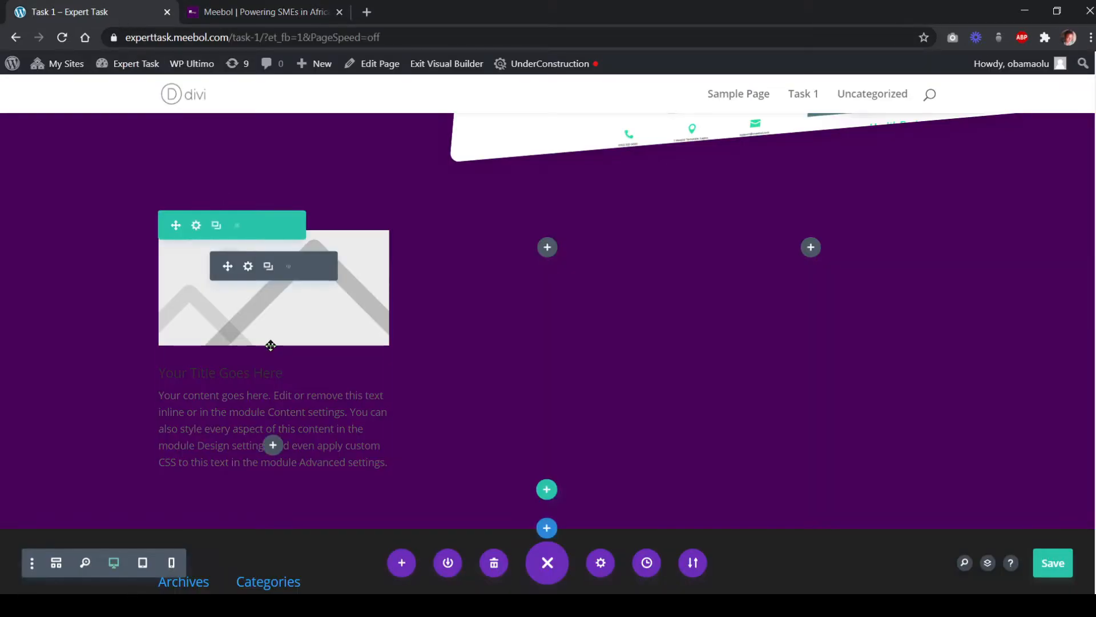
click(248, 267)
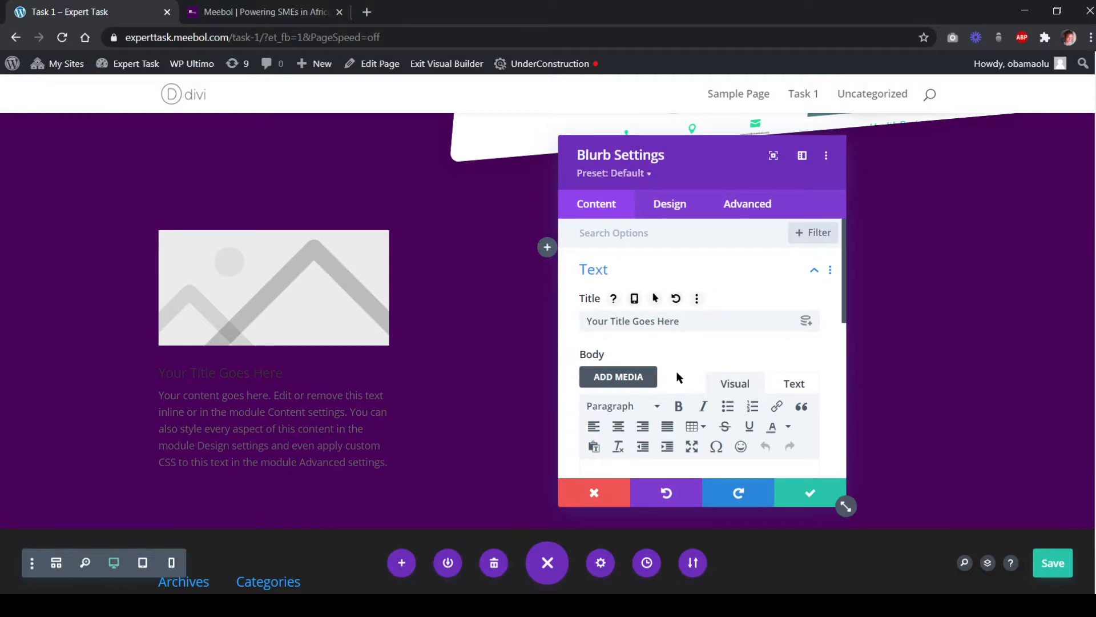
scroll(676, 371, down, 3)
drag(666, 377, 601, 345)
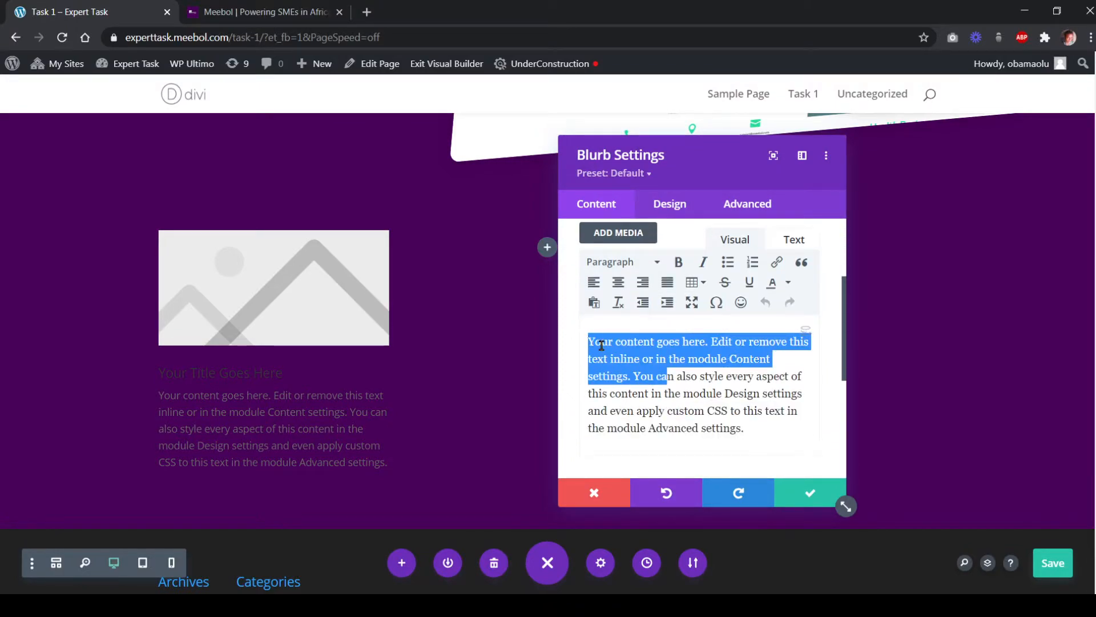
triple_click(664, 373)
key(ctrl+v)
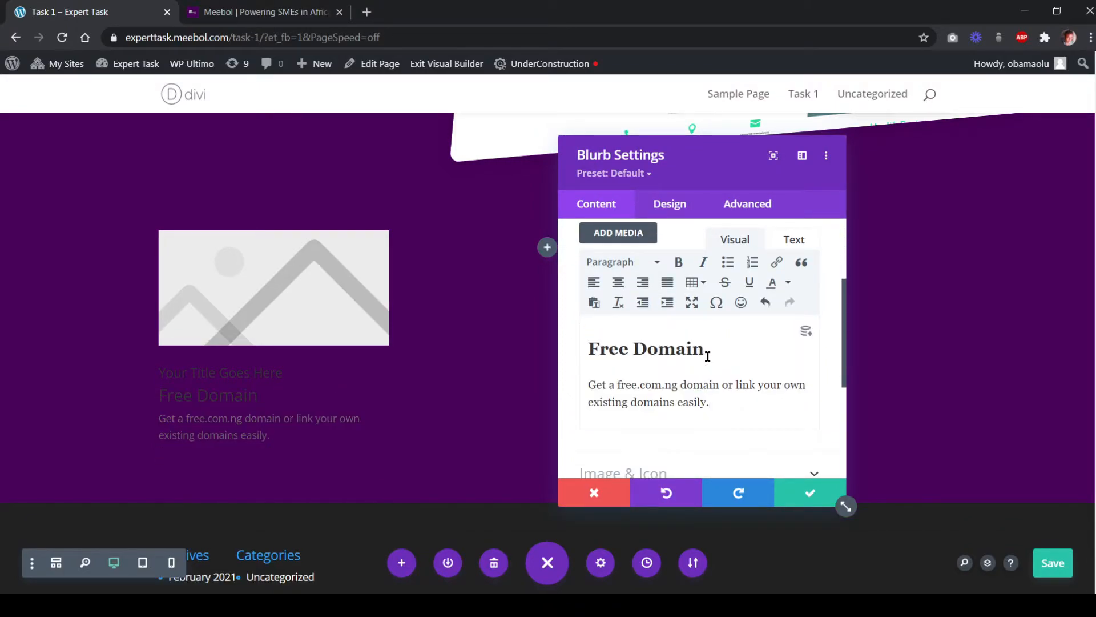
Cut the Free Domain heading out of the blurb's body text and format the remaining description as Paragraph
drag(708, 356, 576, 333)
key(ctrl+x)
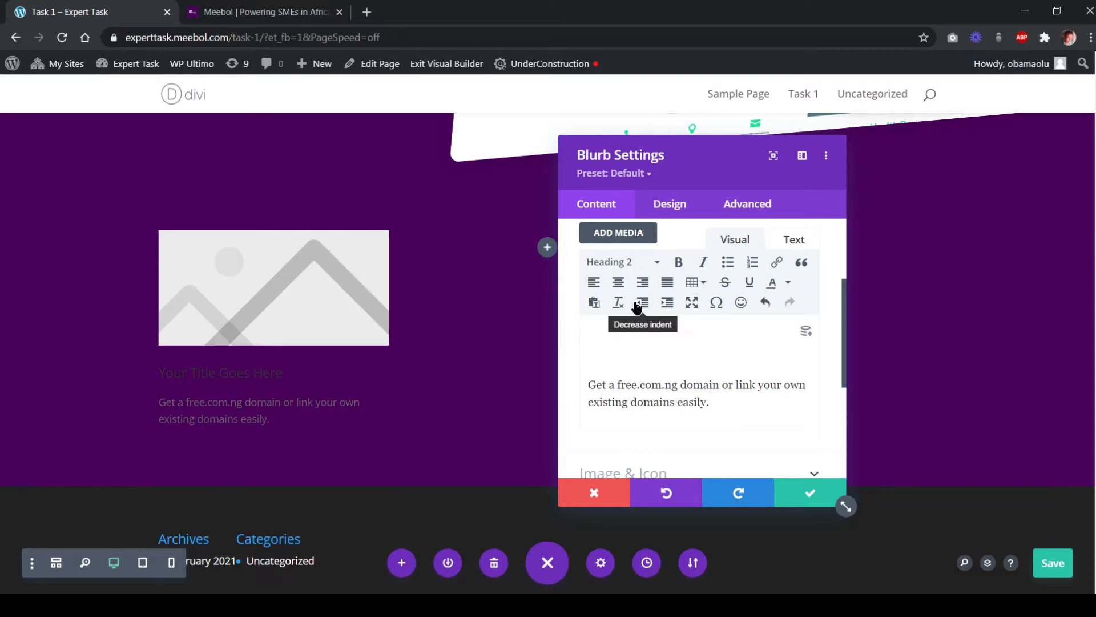
key(Delete)
key(shift+End)
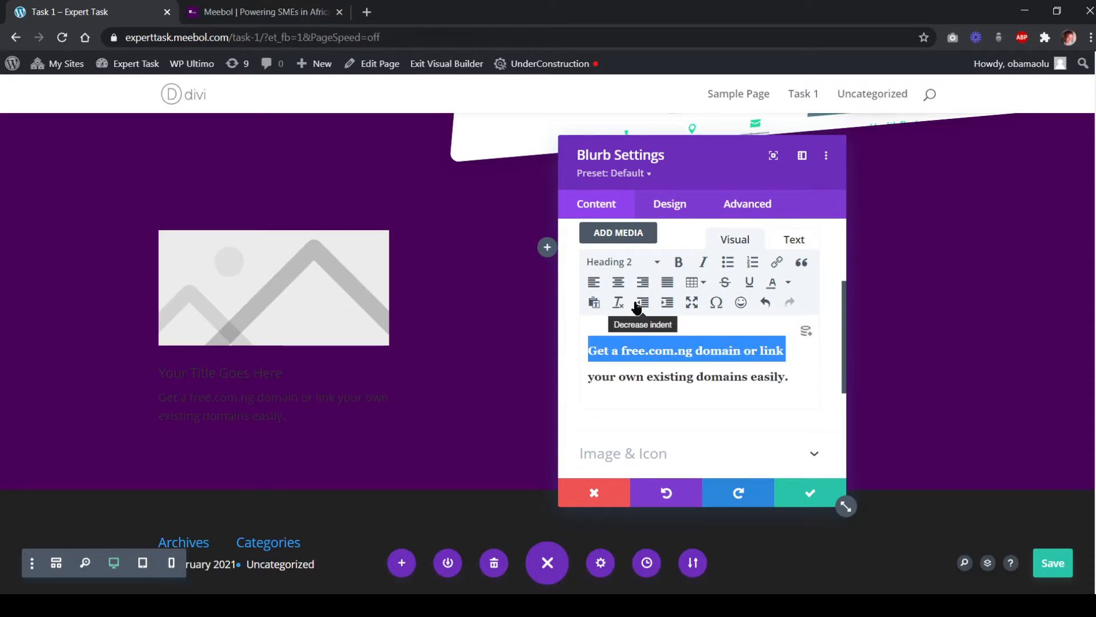
key(shift+Down)
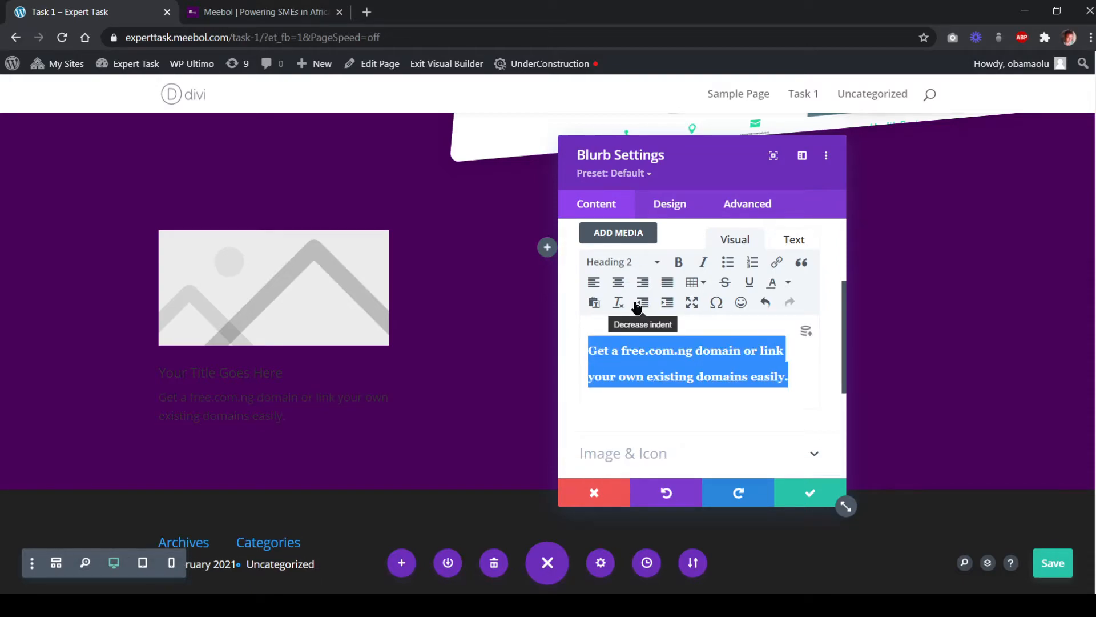
click(640, 261)
click(658, 286)
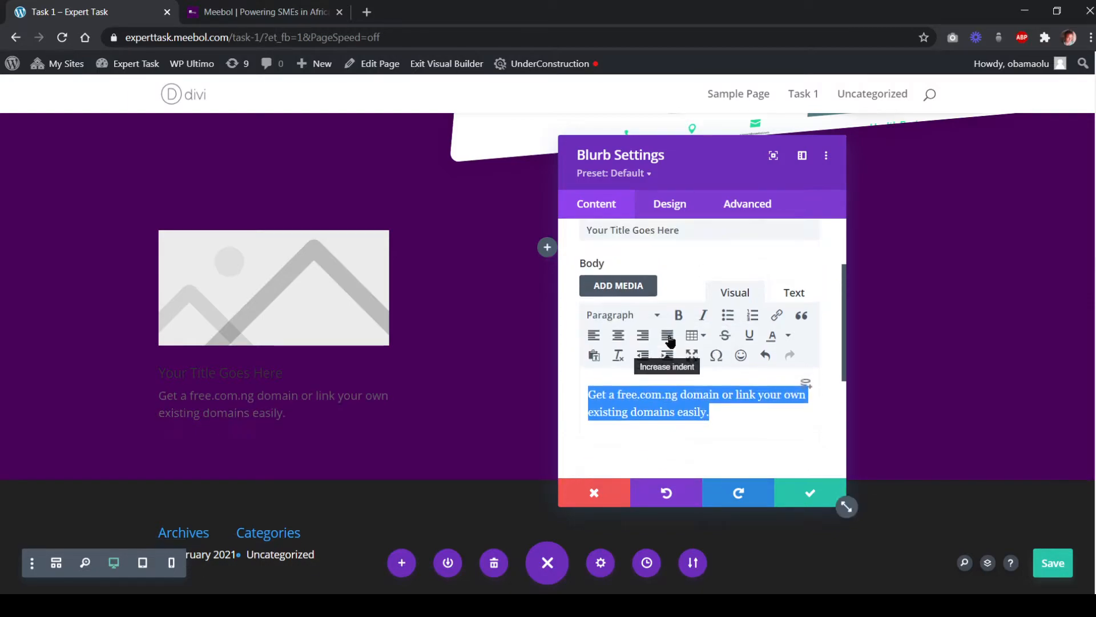
Replace the blurb's placeholder title with the cut heading text Free Domain
scroll(665, 312, up, 2)
drag(680, 321, 577, 323)
key(ctrl+v)
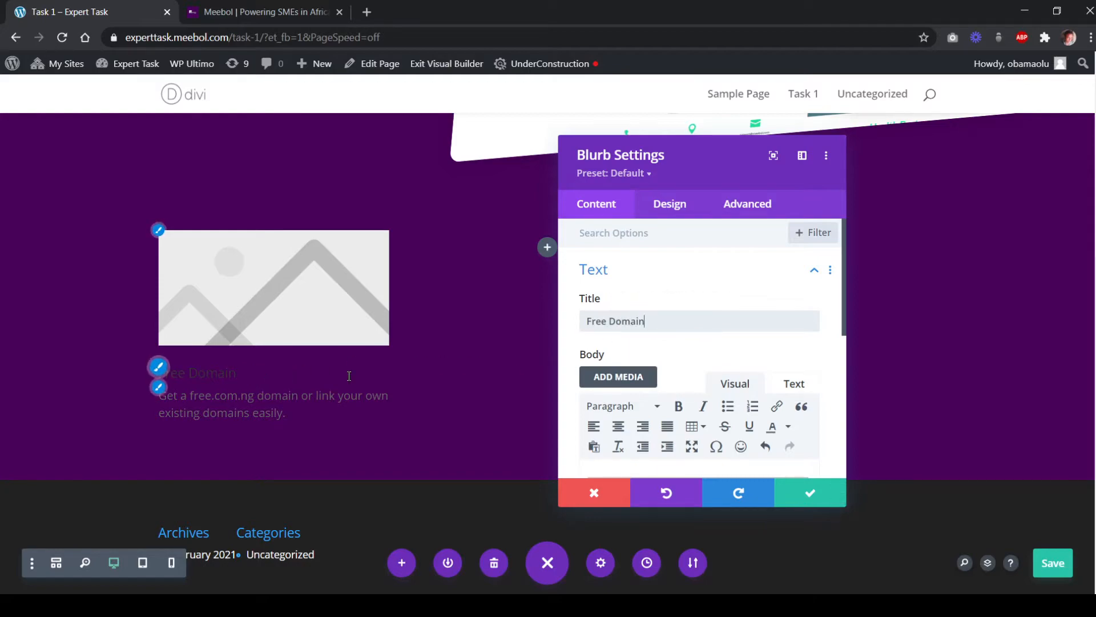
Set the heading level of the blurb's Free Domain title to H2
click(159, 374)
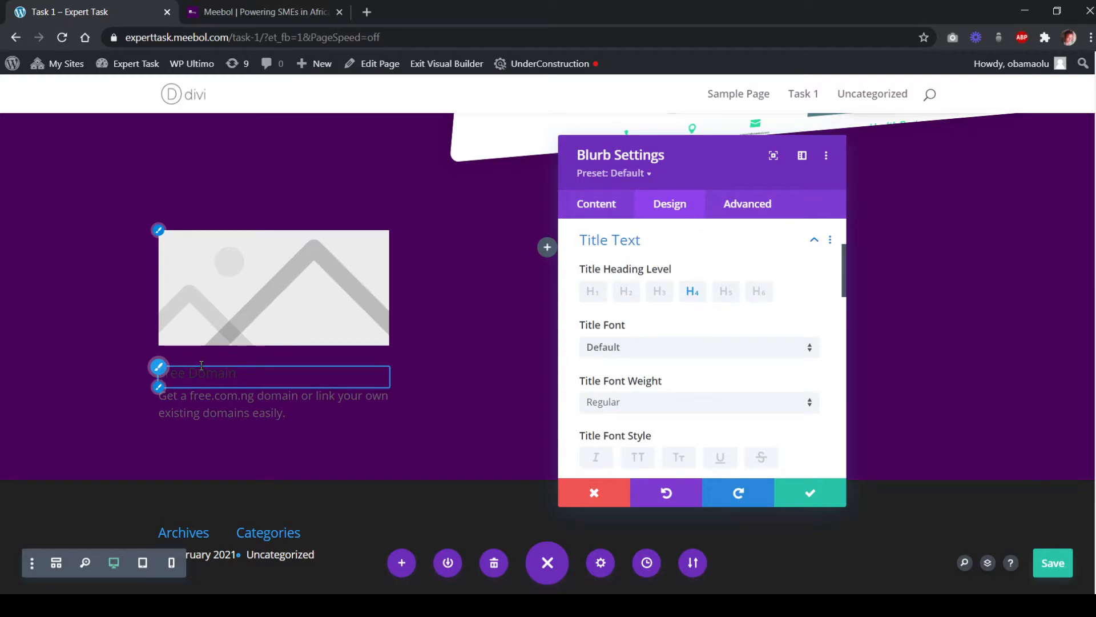
click(627, 294)
scroll(628, 370, down, 3)
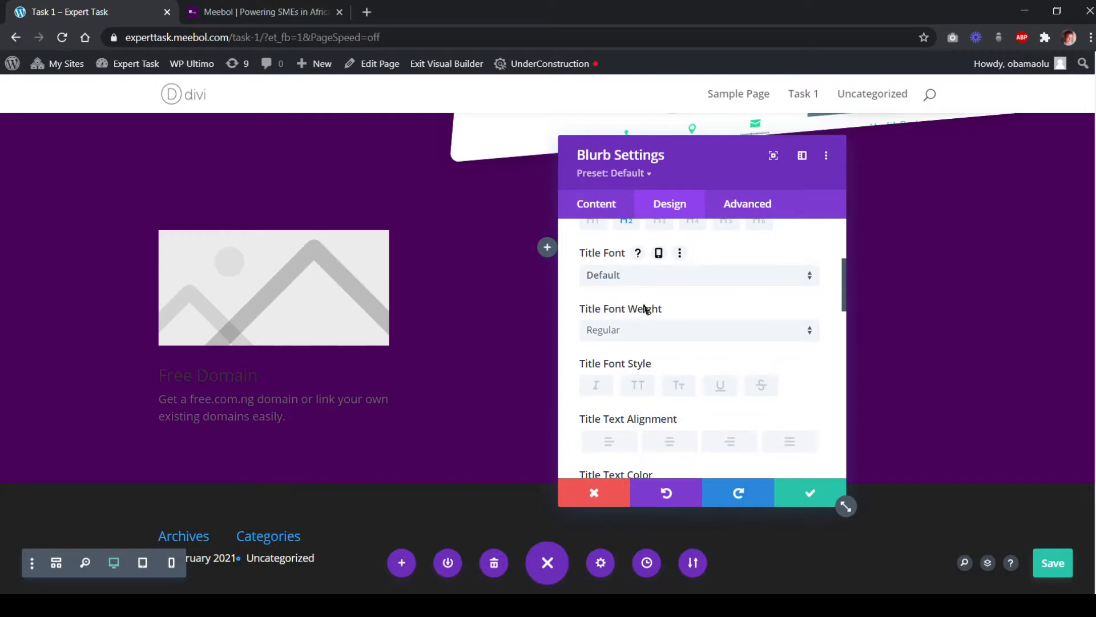
scroll(644, 308, up, 3)
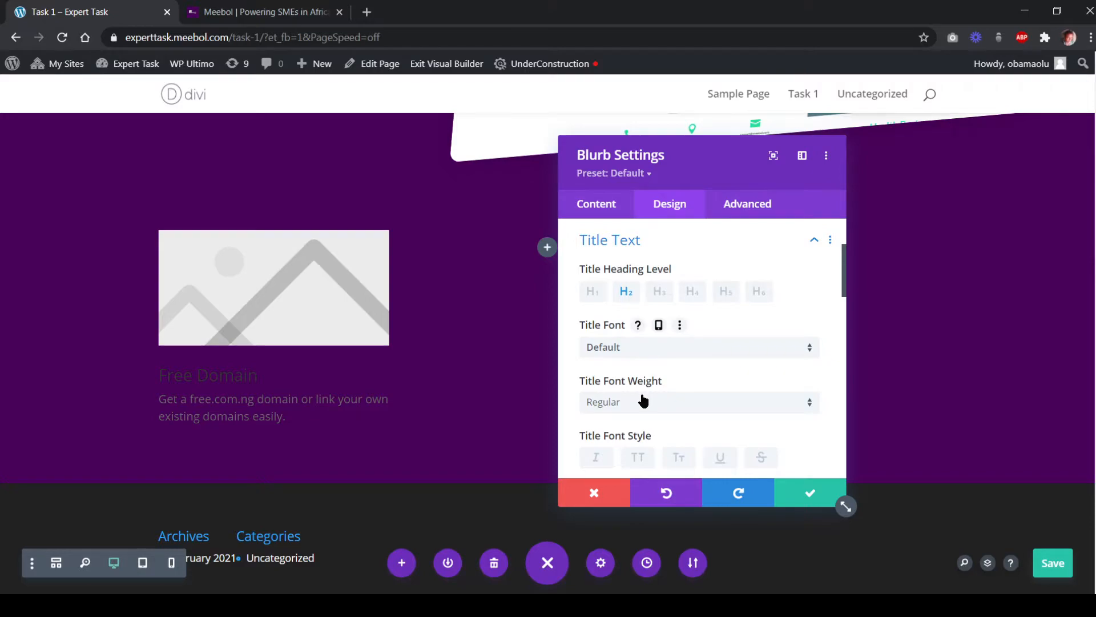
Try the Semi Bold and Bold font weights on the blurb title and compare it with the Meebol homepage
scroll(647, 361, down, 3)
click(646, 337)
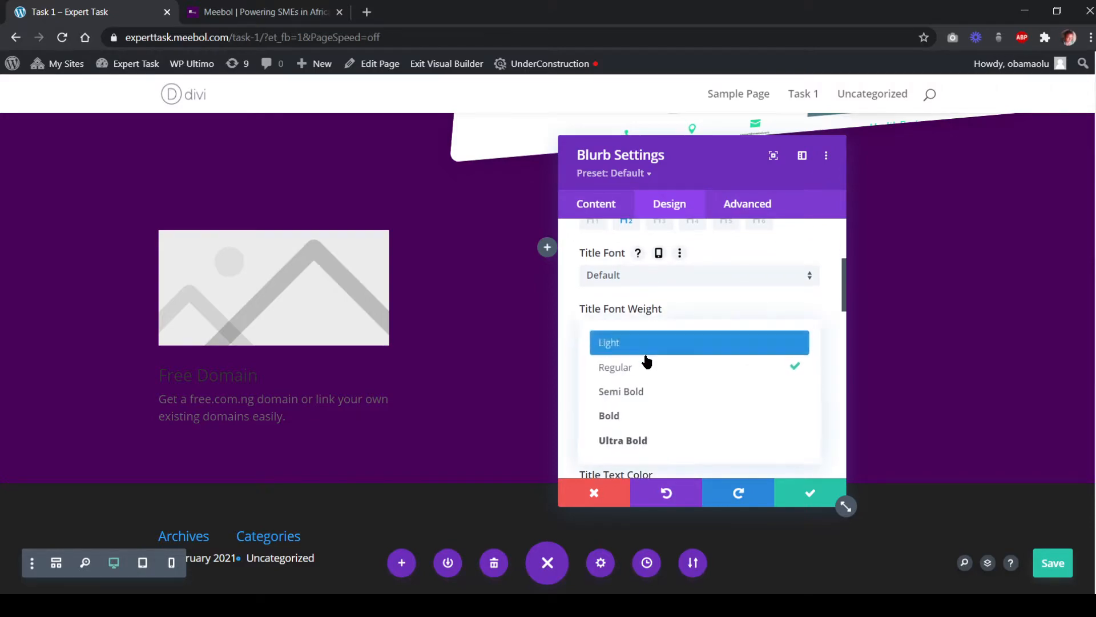
click(643, 398)
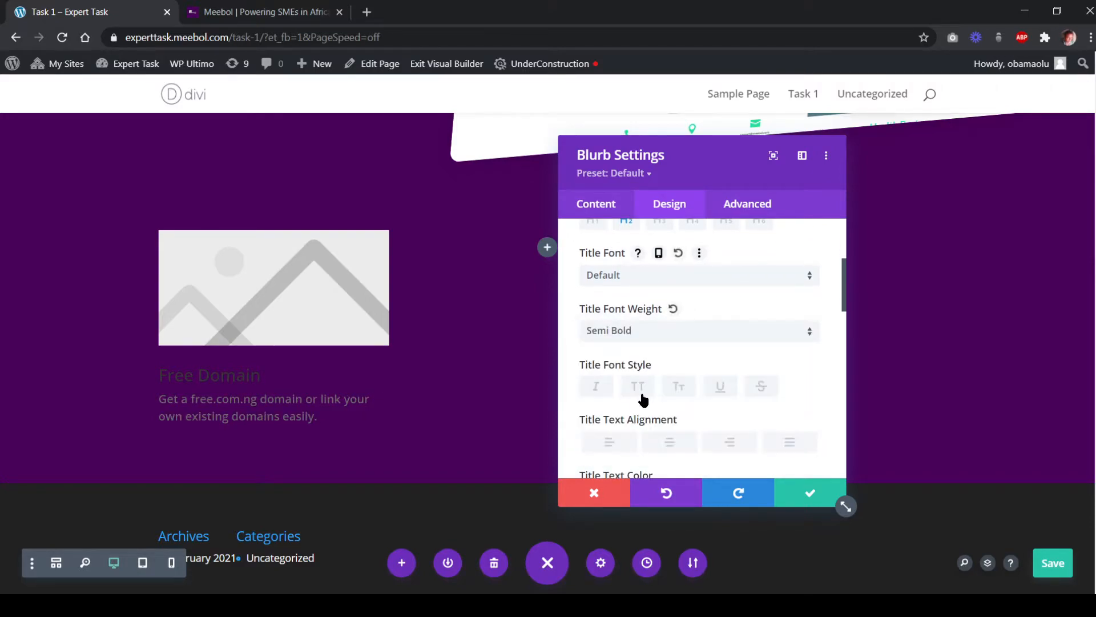
click(658, 336)
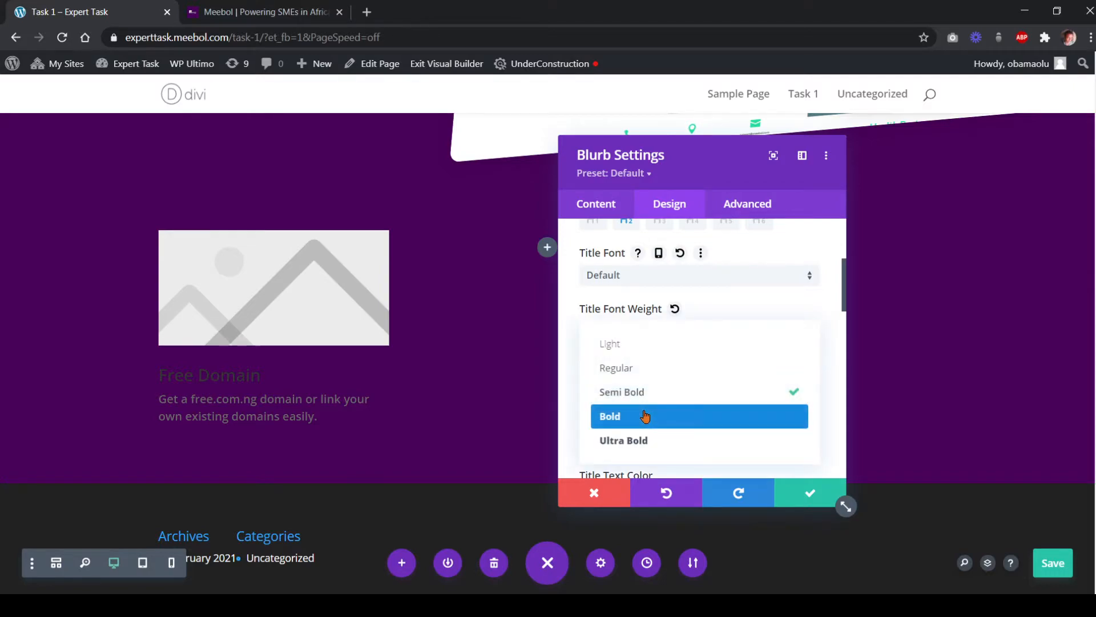
click(645, 416)
click(270, 11)
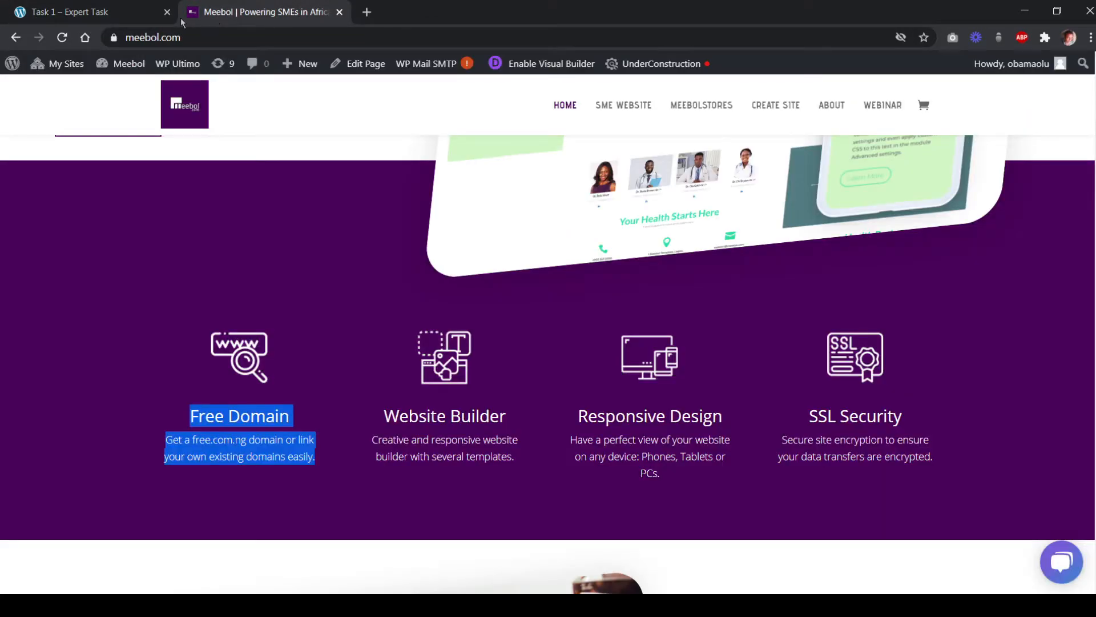
click(311, 287)
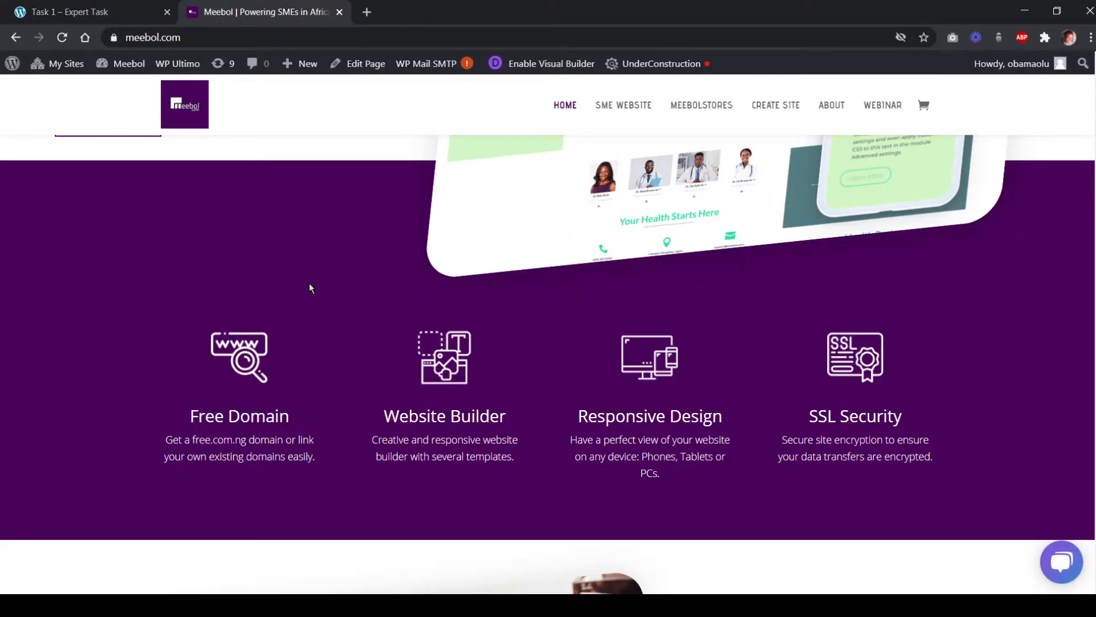
click(131, 18)
Set the blurb title's font weight to Semi Bold and its text color to white (#FFFFFF)
click(656, 328)
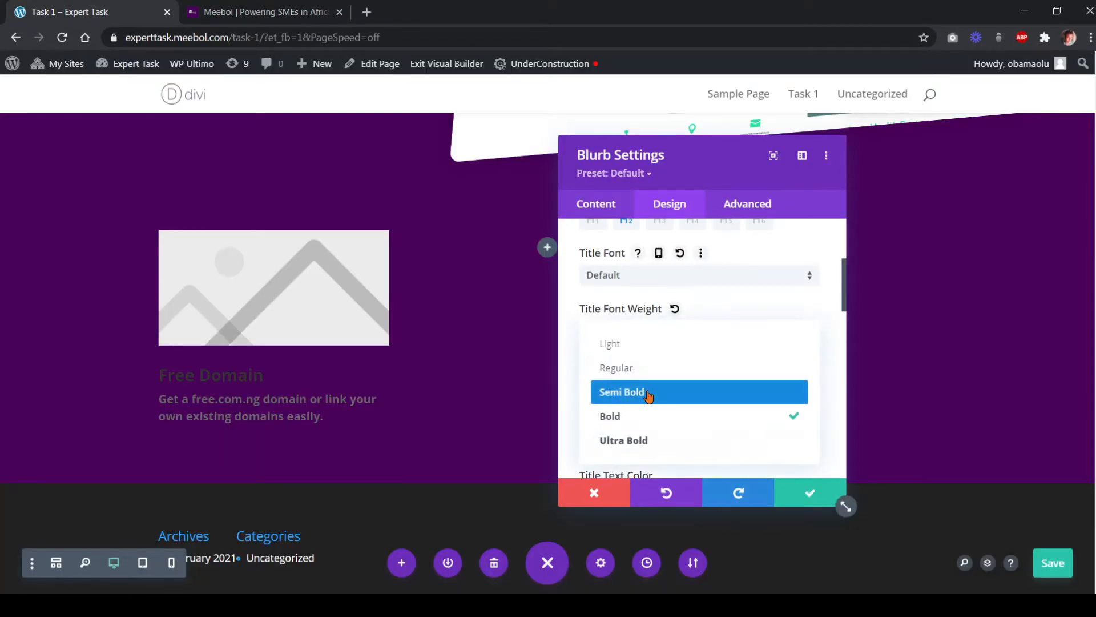
click(648, 394)
scroll(650, 365, down, 3)
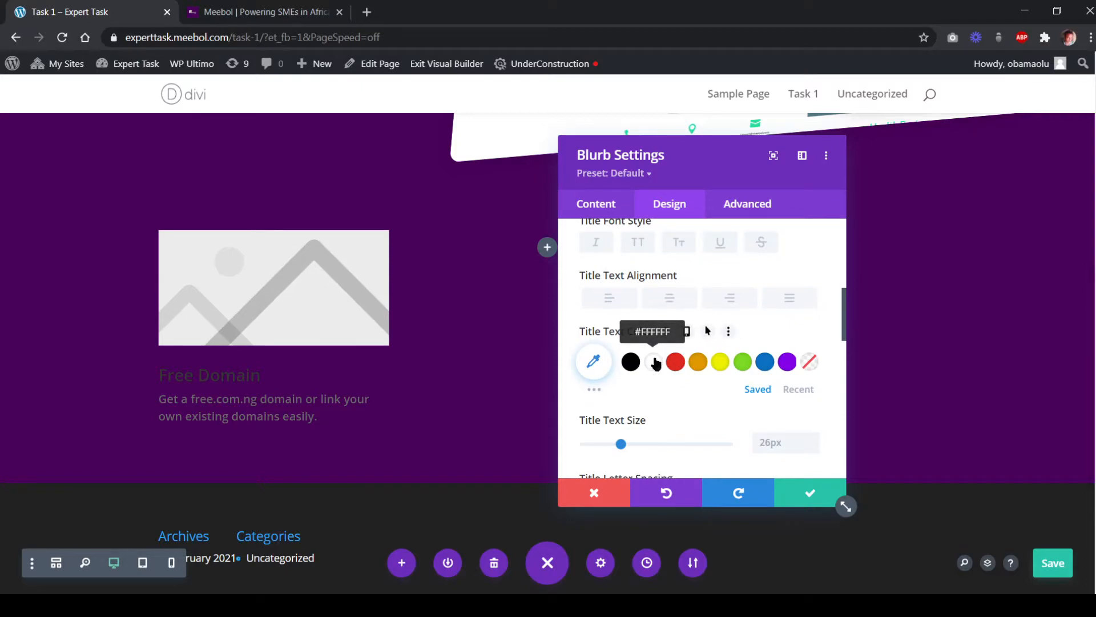
click(654, 362)
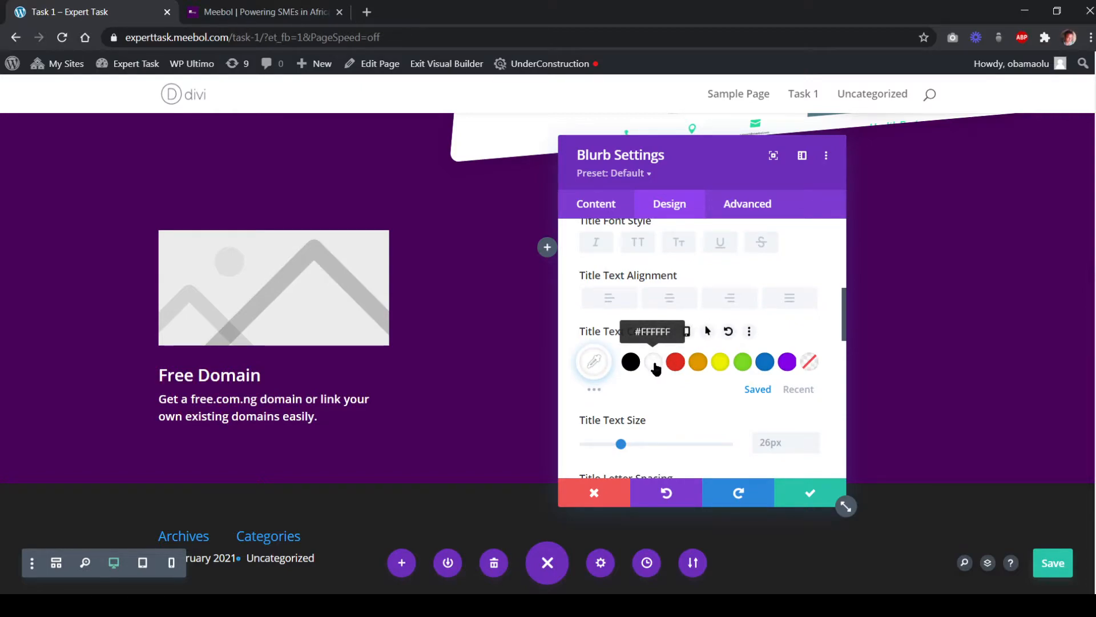
Strip the et_pb_module_header class and the 16px span tags from the blurb's body HTML, leaving a plain paragraph
click(618, 203)
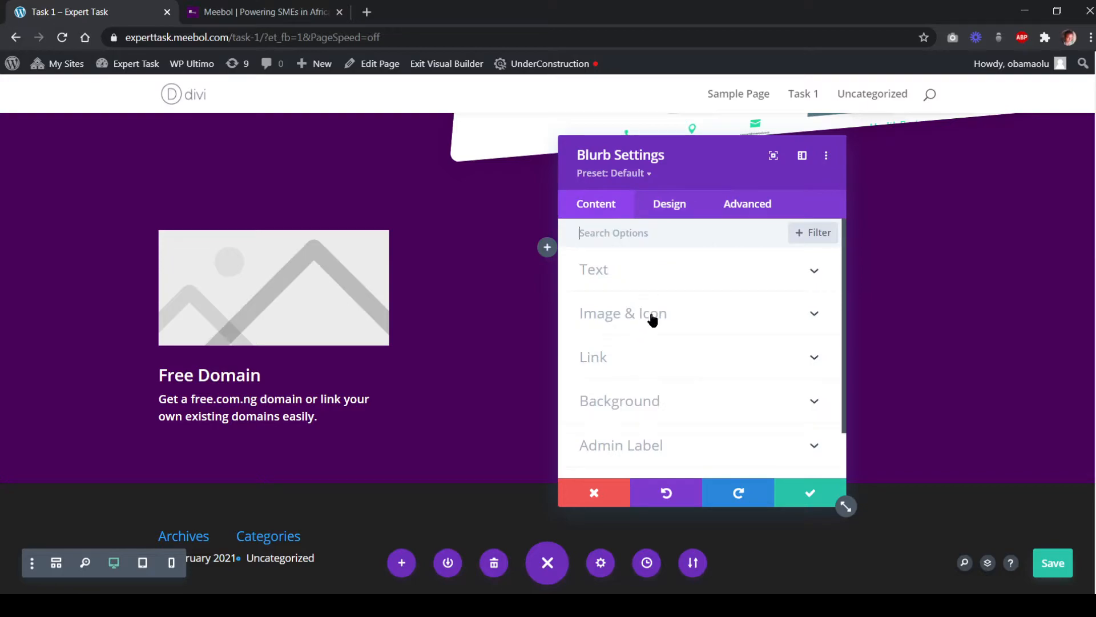
click(643, 277)
scroll(656, 366, down, 3)
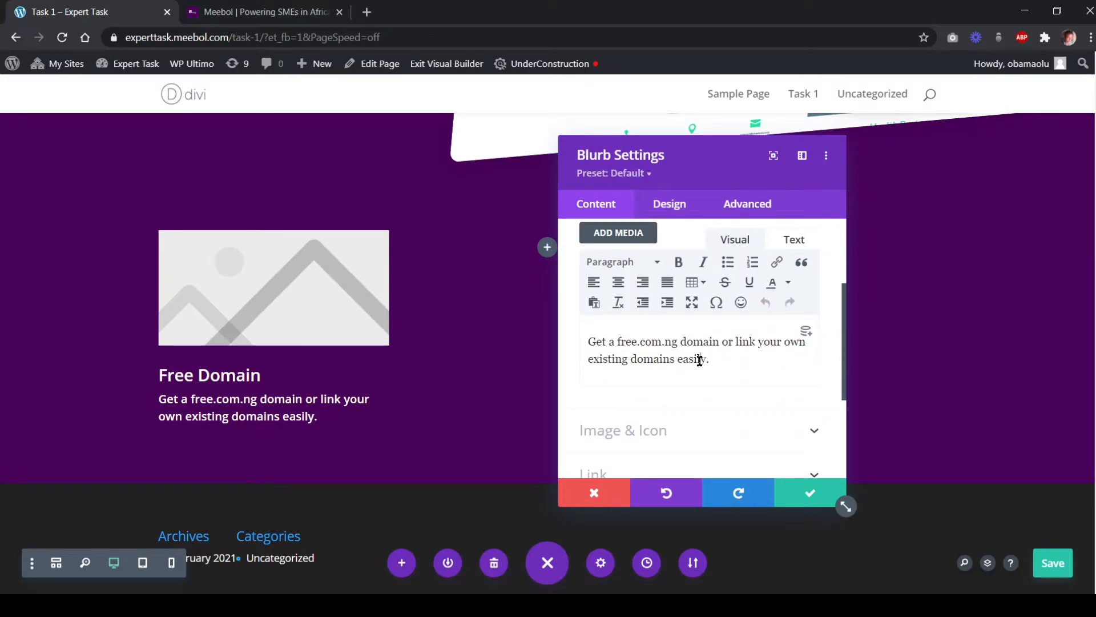
drag(699, 360, 558, 326)
click(791, 239)
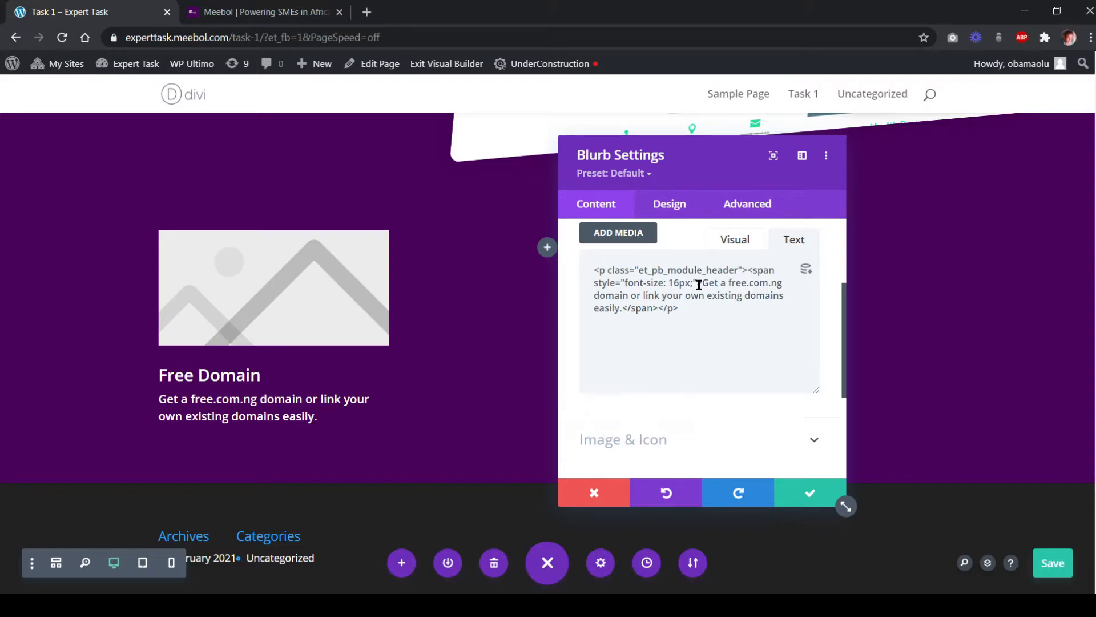
drag(699, 285, 605, 255)
key(BackSpace)
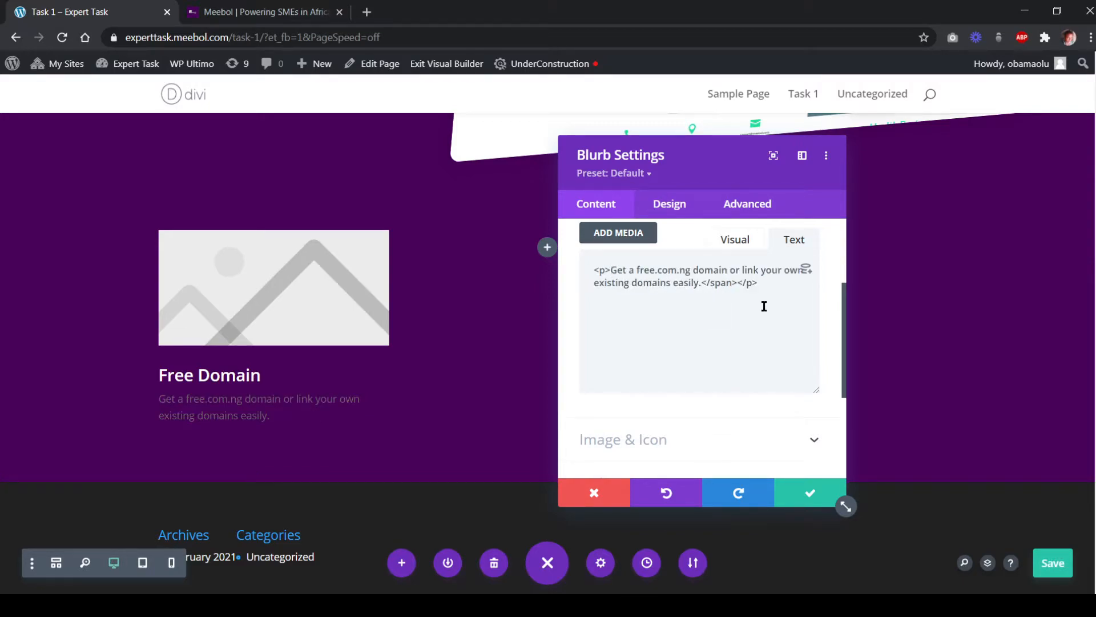
drag(738, 283, 710, 284)
key(BackSpace)
click(737, 250)
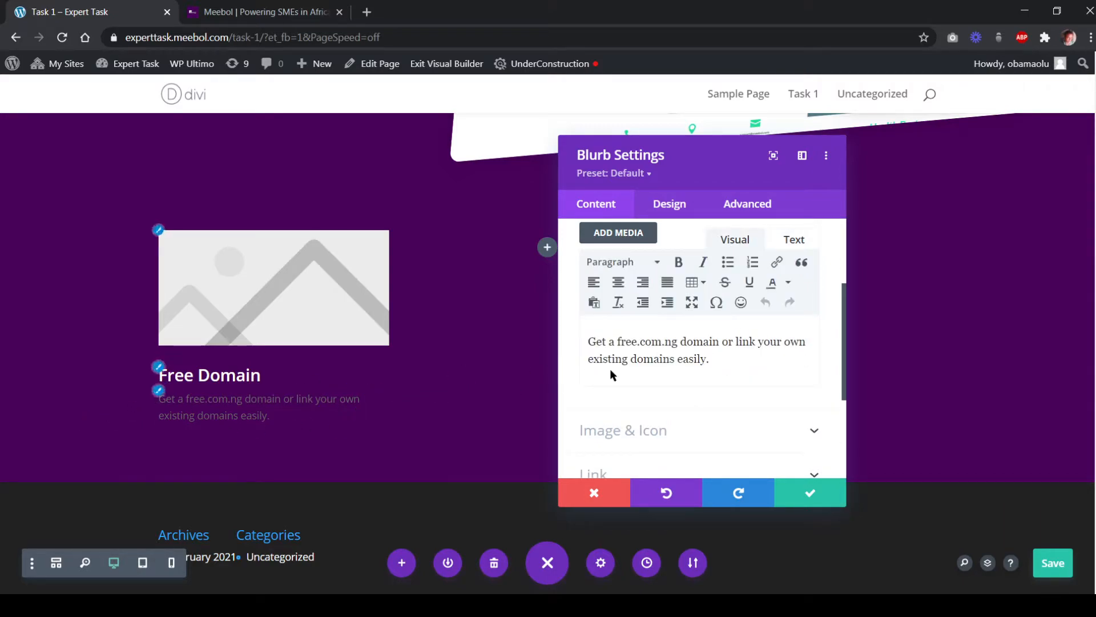
Set the blurb's body text color to white (#FFFFFF)
click(161, 394)
scroll(670, 340, down, 3)
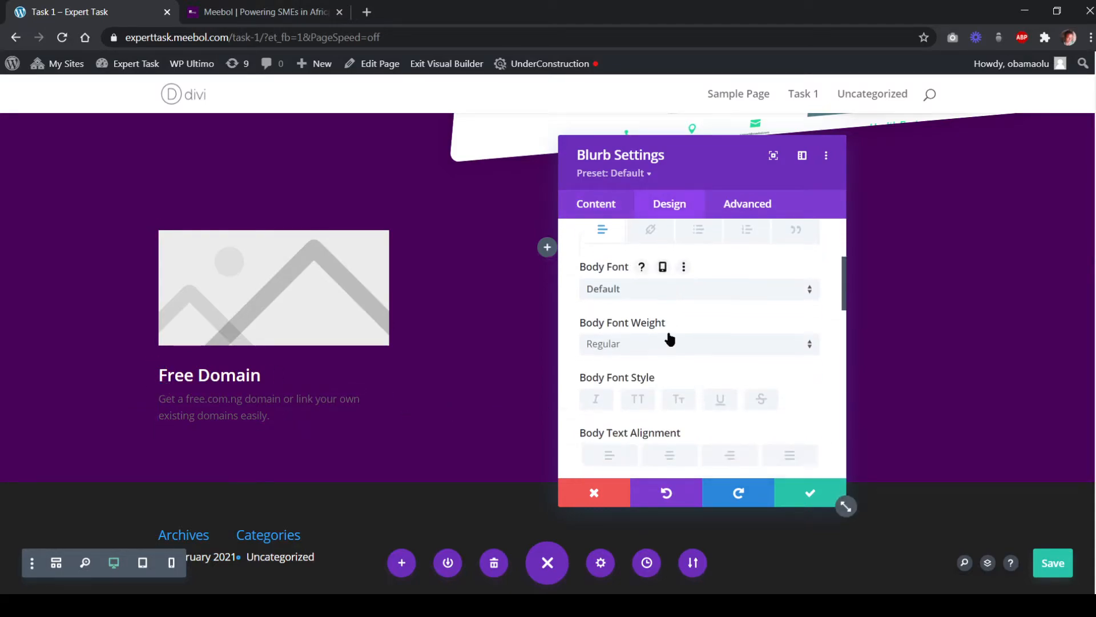
scroll(651, 354, down, 2)
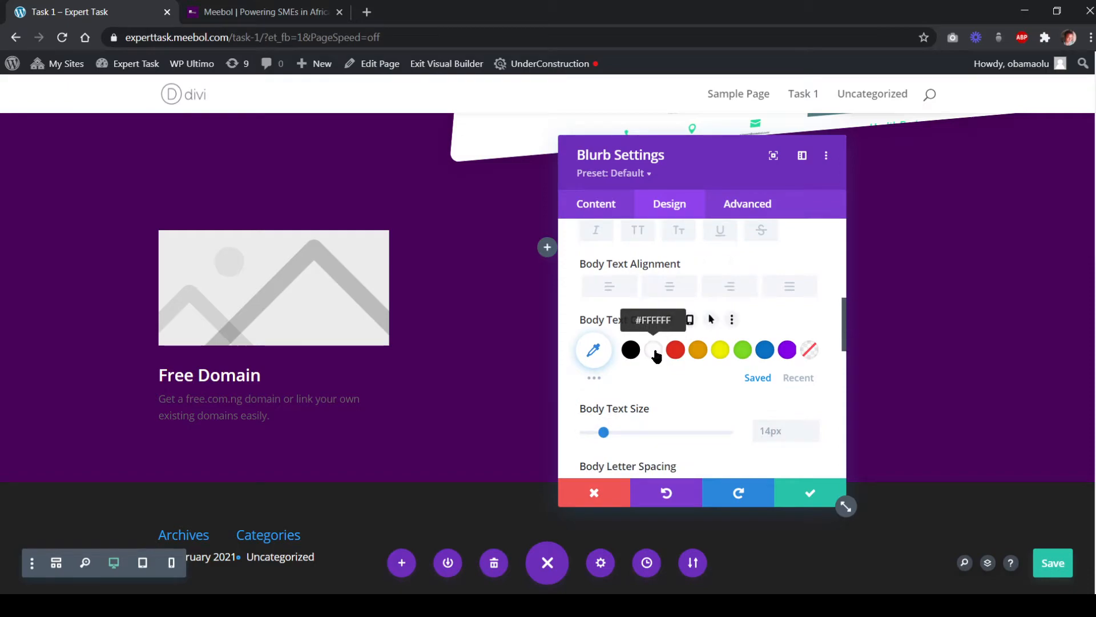
scroll(655, 355, up, 5)
scroll(651, 411, down, 4)
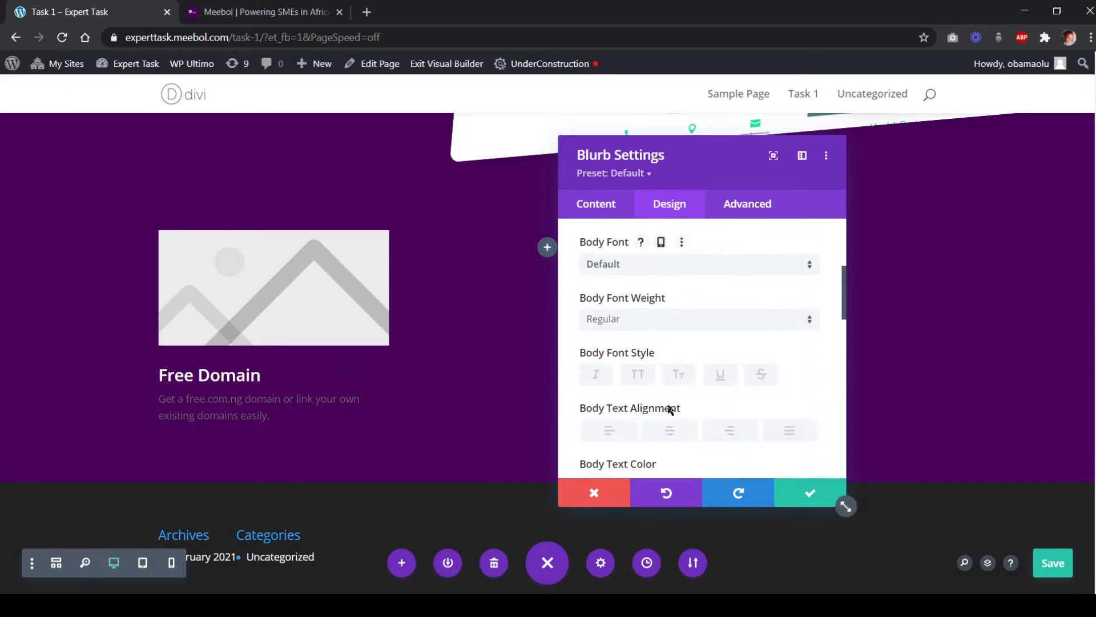
scroll(642, 396, down, 2)
click(653, 279)
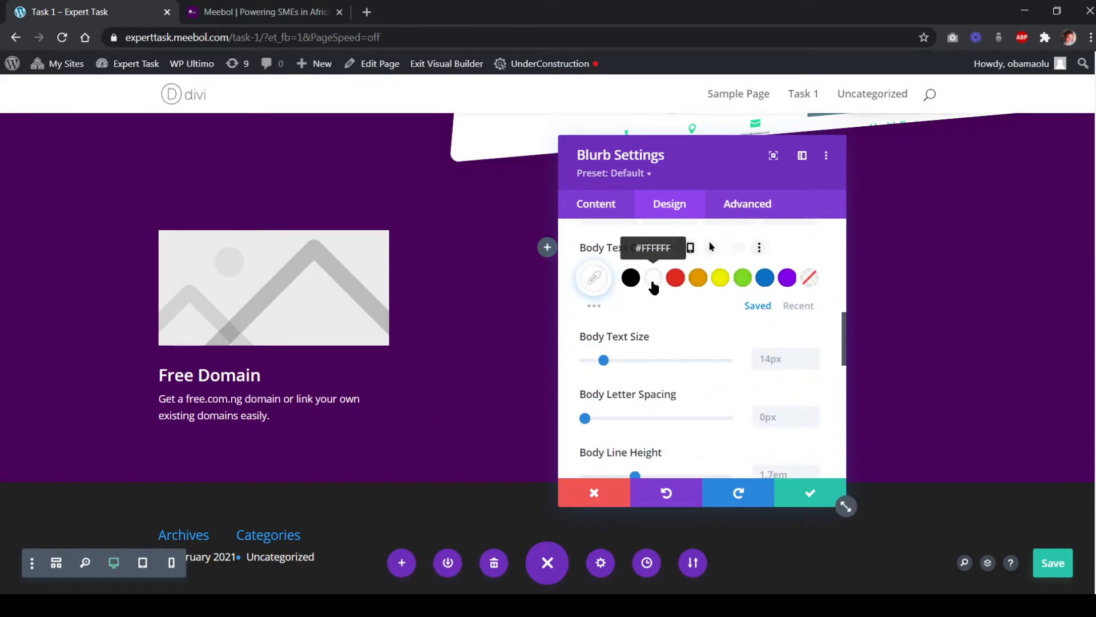
Check the Free Domain feature on the Meebol homepage and center the text alignment of the blurb on Task 1
scroll(651, 293, up, 6)
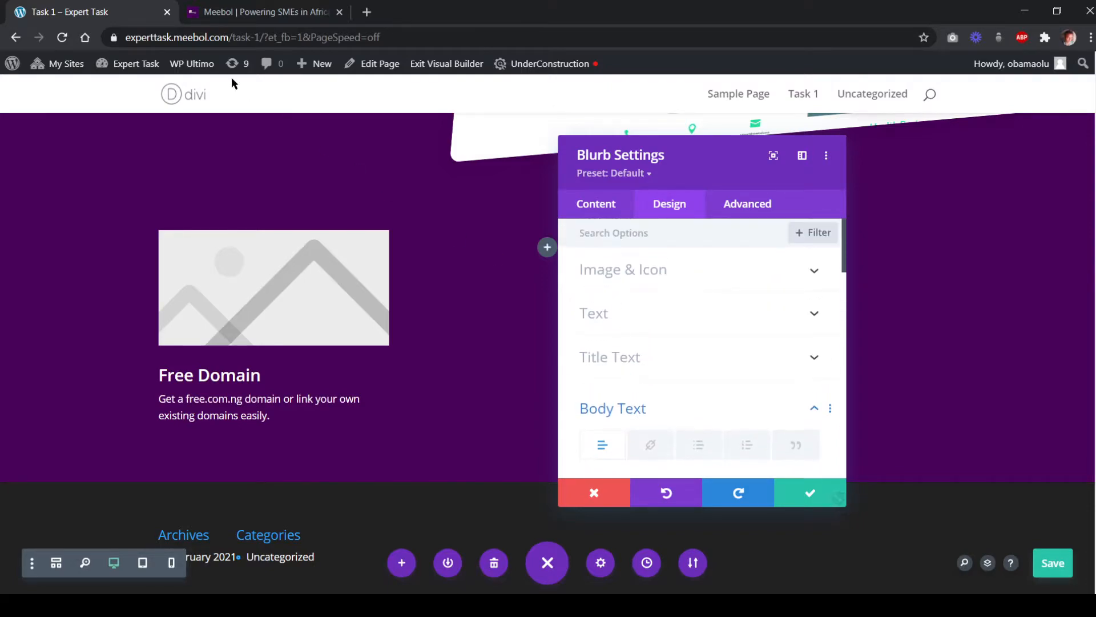
click(204, 13)
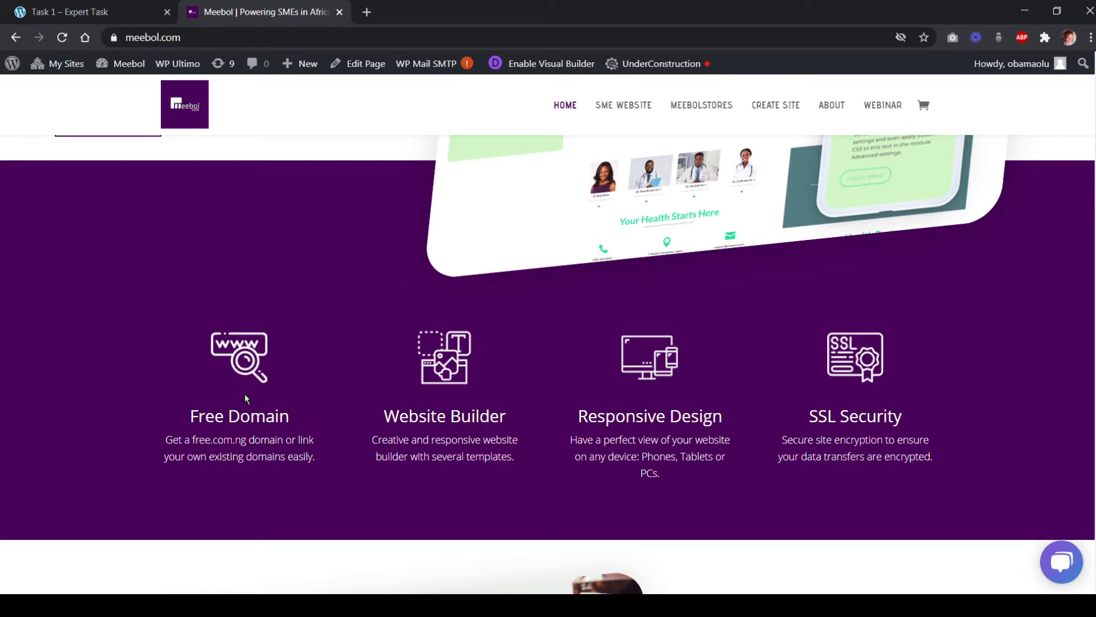
click(110, 17)
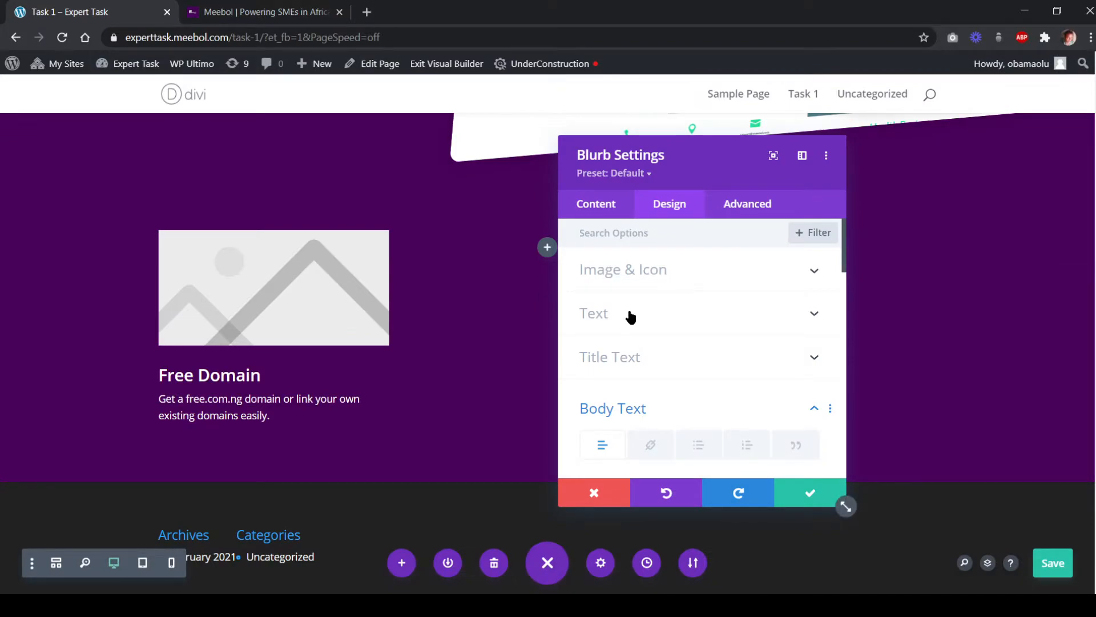
click(630, 315)
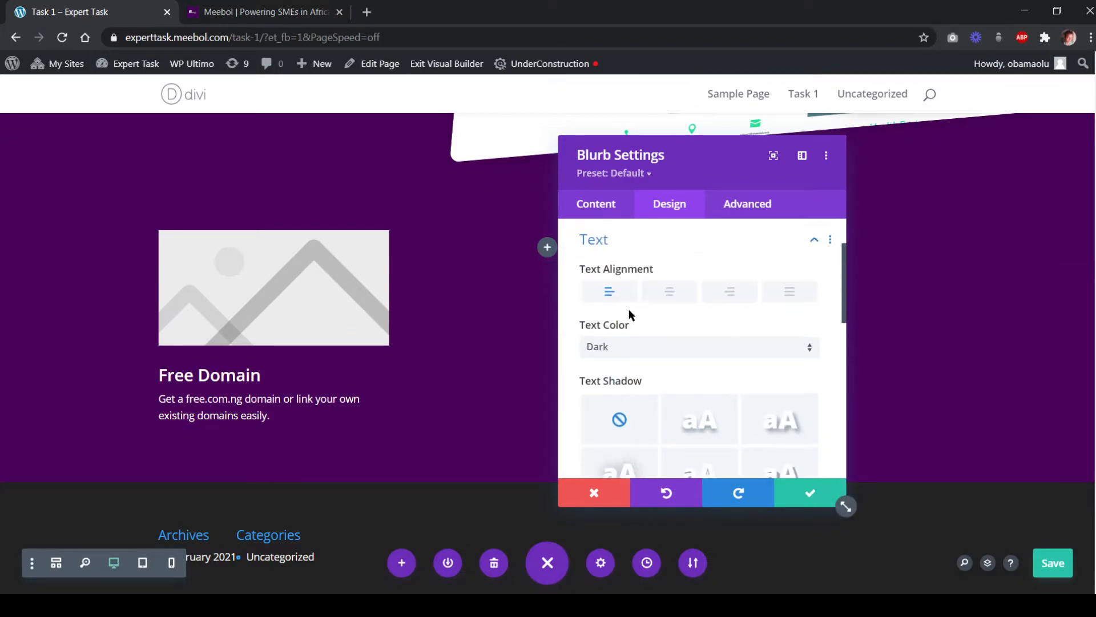
click(670, 292)
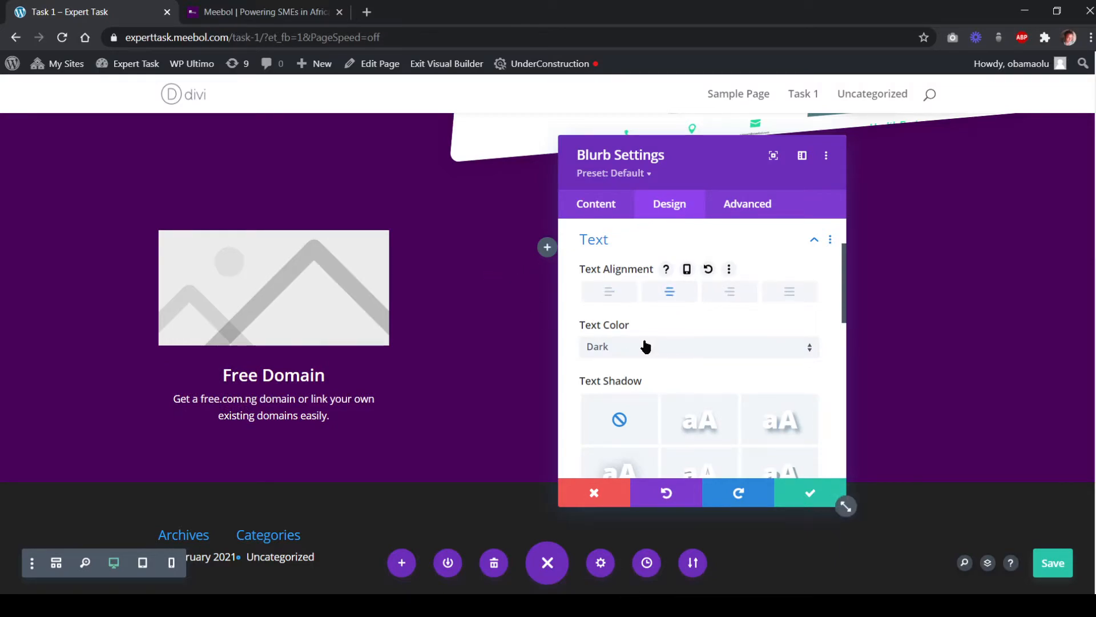
Set the blurb's body text size to 16px and switch to the Meebol homepage to compare the feature text
scroll(645, 348, down, 6)
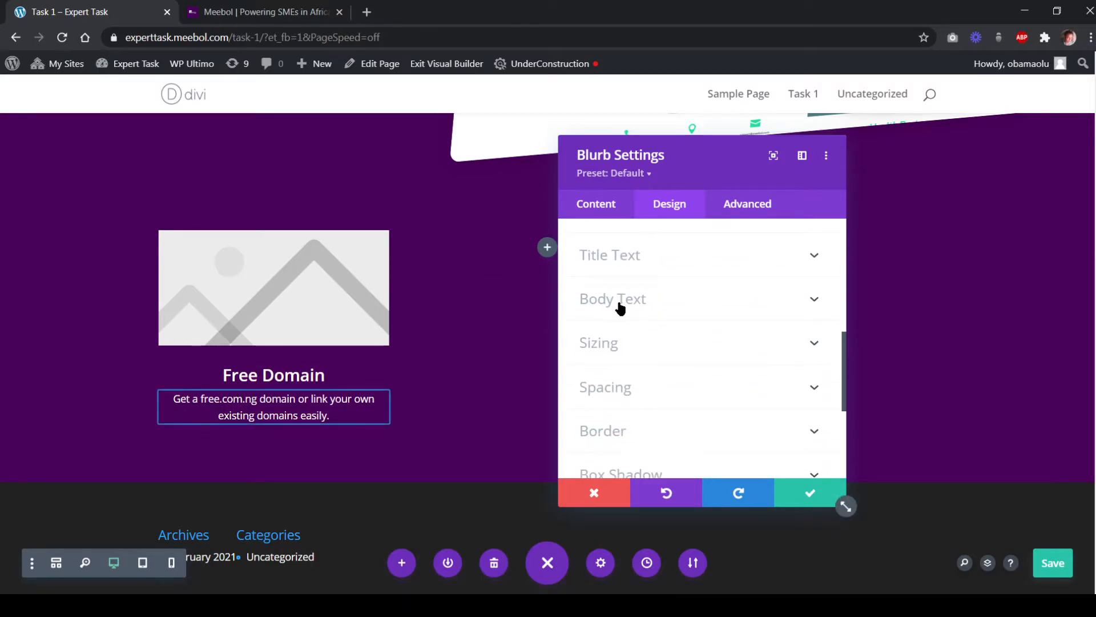
click(621, 307)
scroll(622, 343, down, 5)
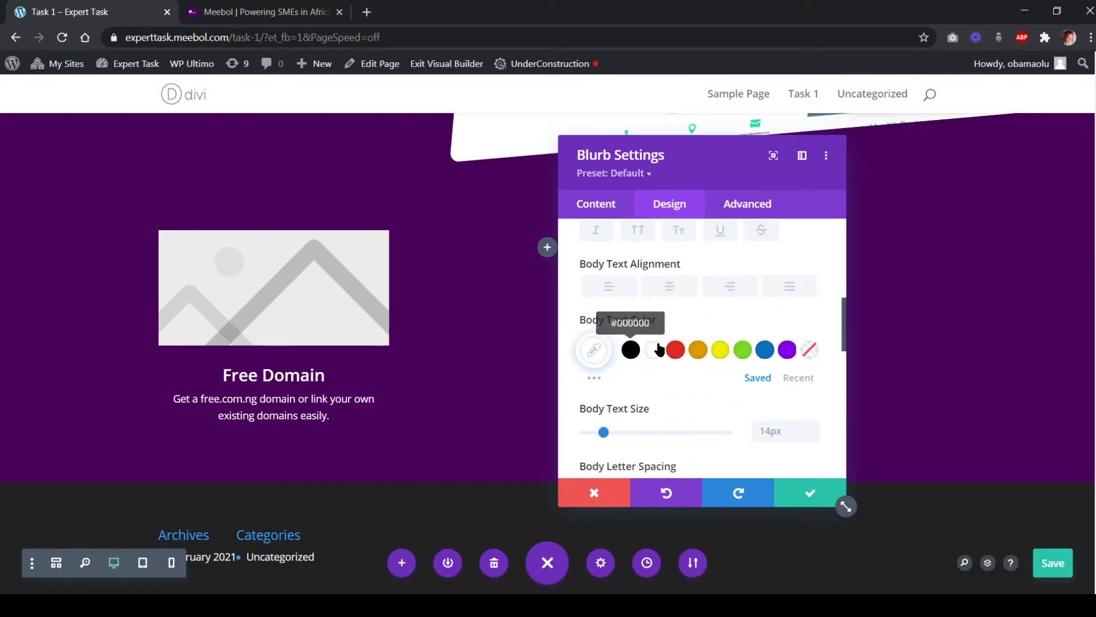
click(762, 286)
text(1)
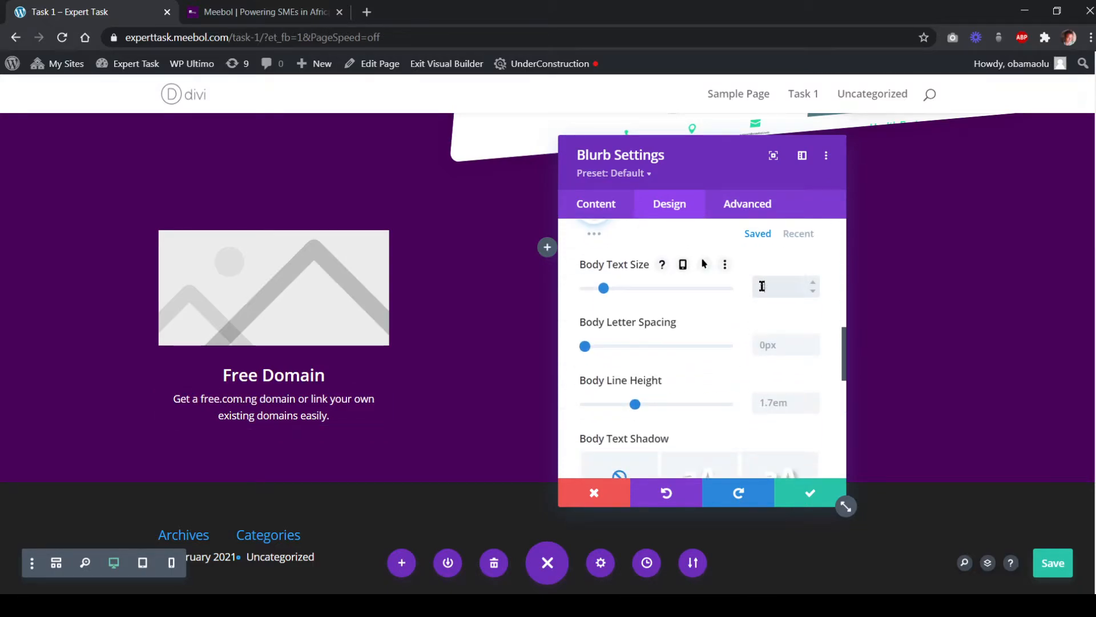
text(6px)
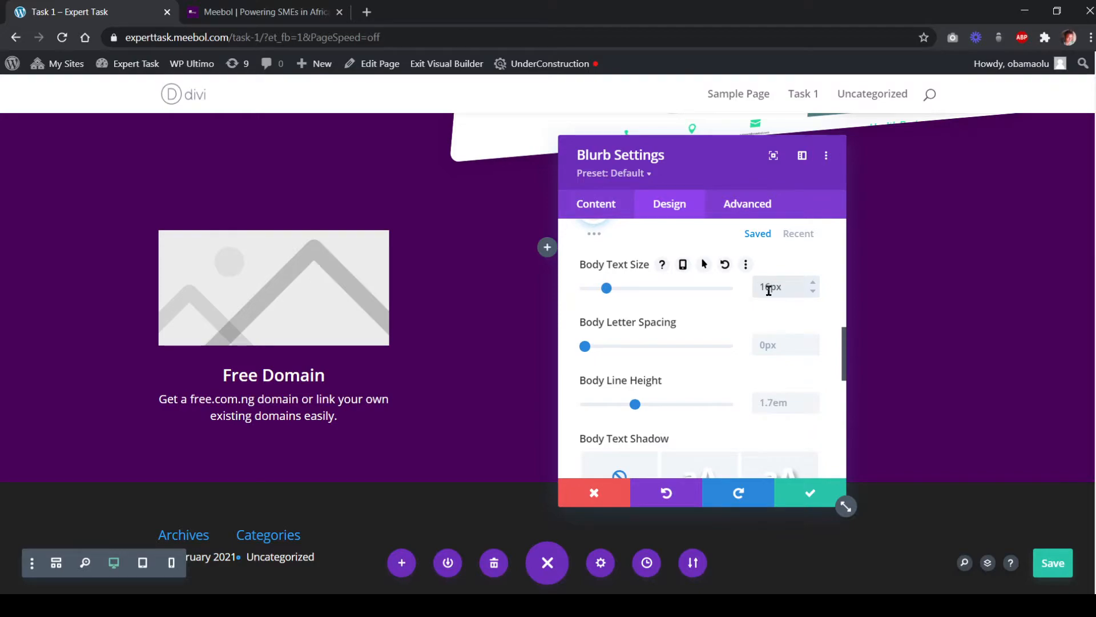
click(260, 11)
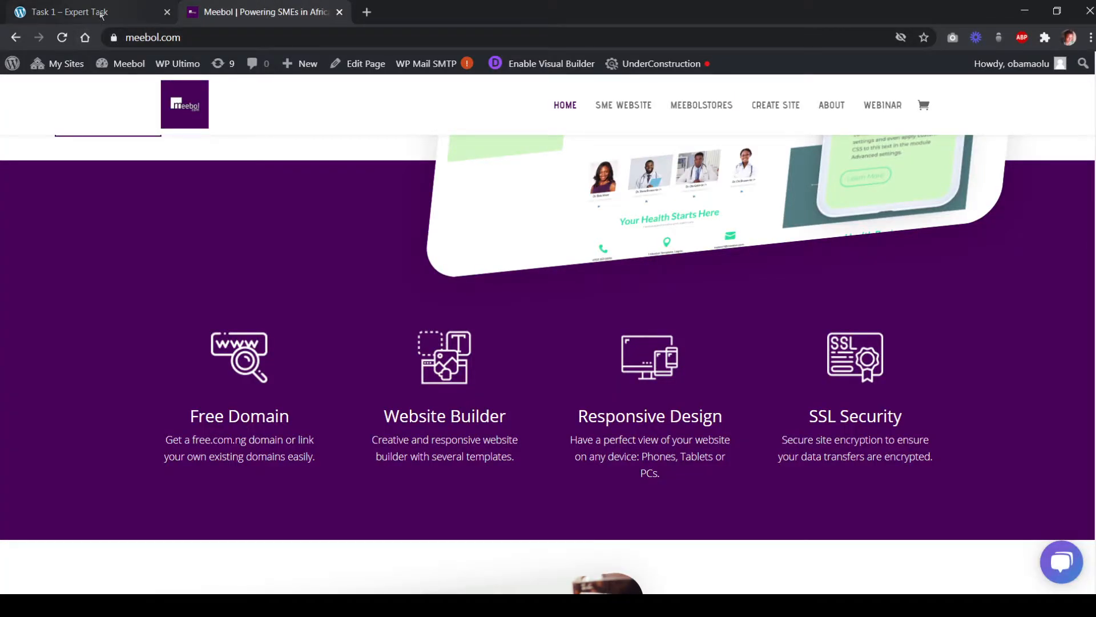
Return to the Task 1 page and set the blurb's body font weight to Light
click(100, 14)
scroll(697, 313, up, 4)
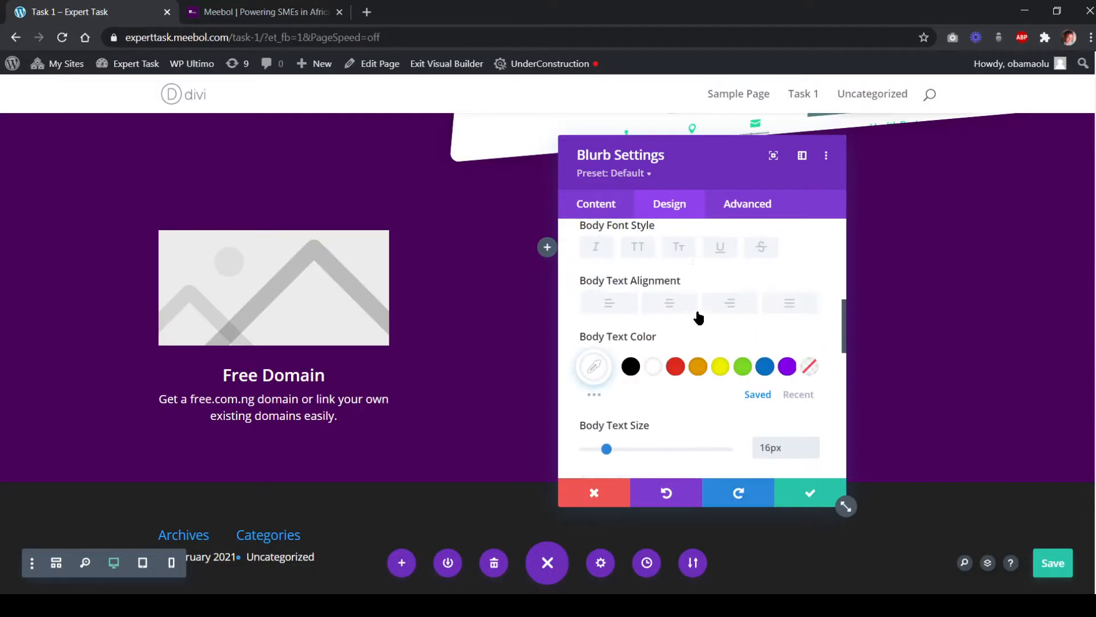
click(672, 257)
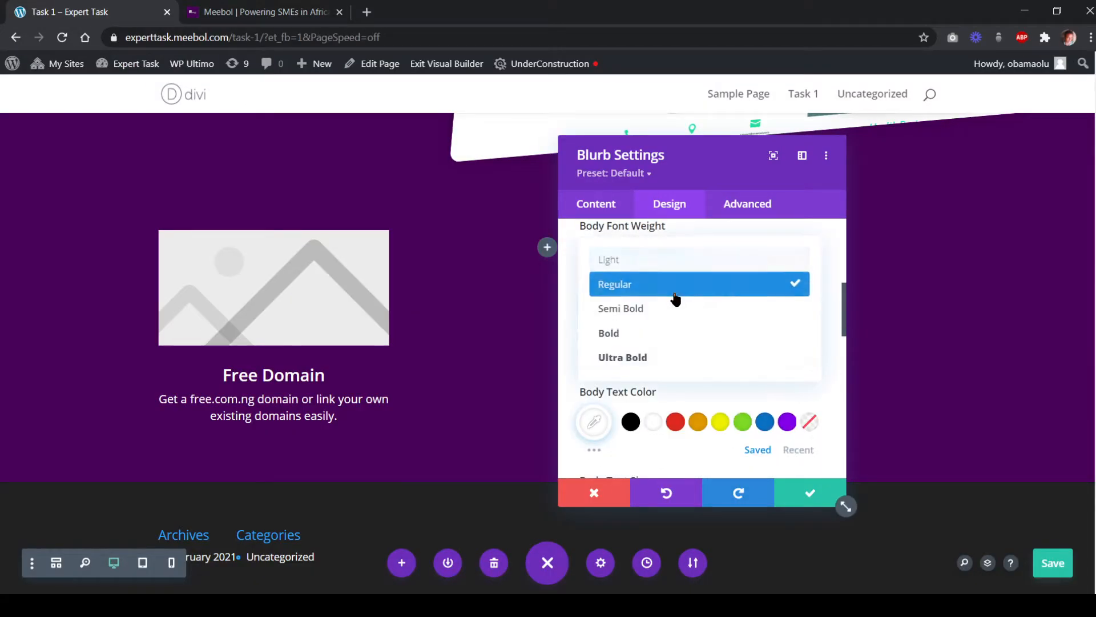
click(672, 262)
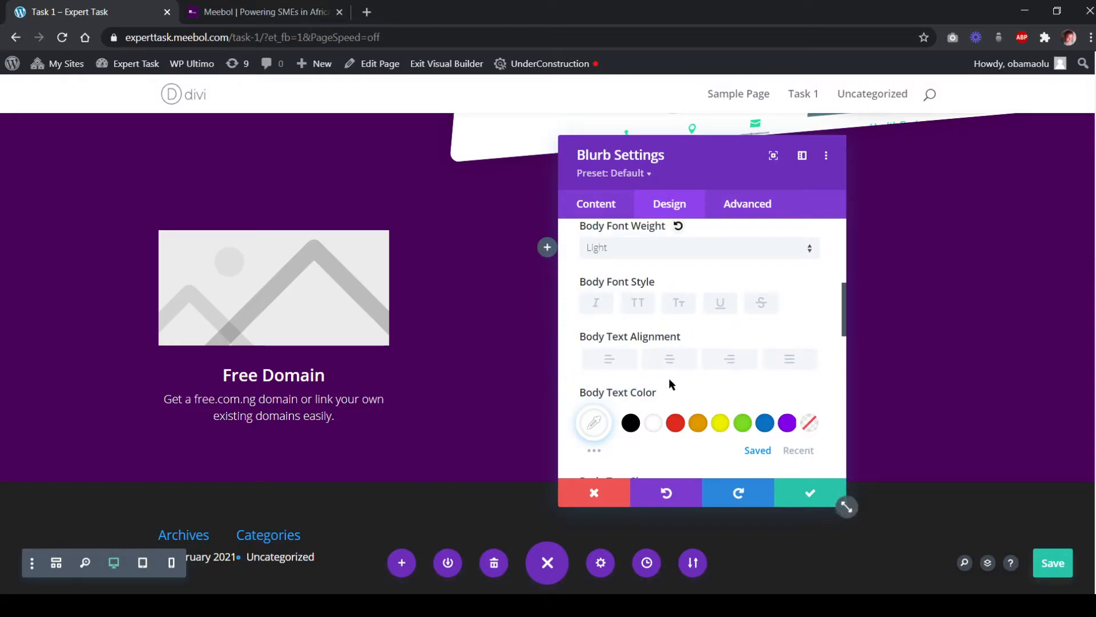
Set the Free Domain blurb's title font weight to Regular
scroll(670, 381, down, 3)
scroll(653, 365, down, 2)
scroll(657, 366, up, 10)
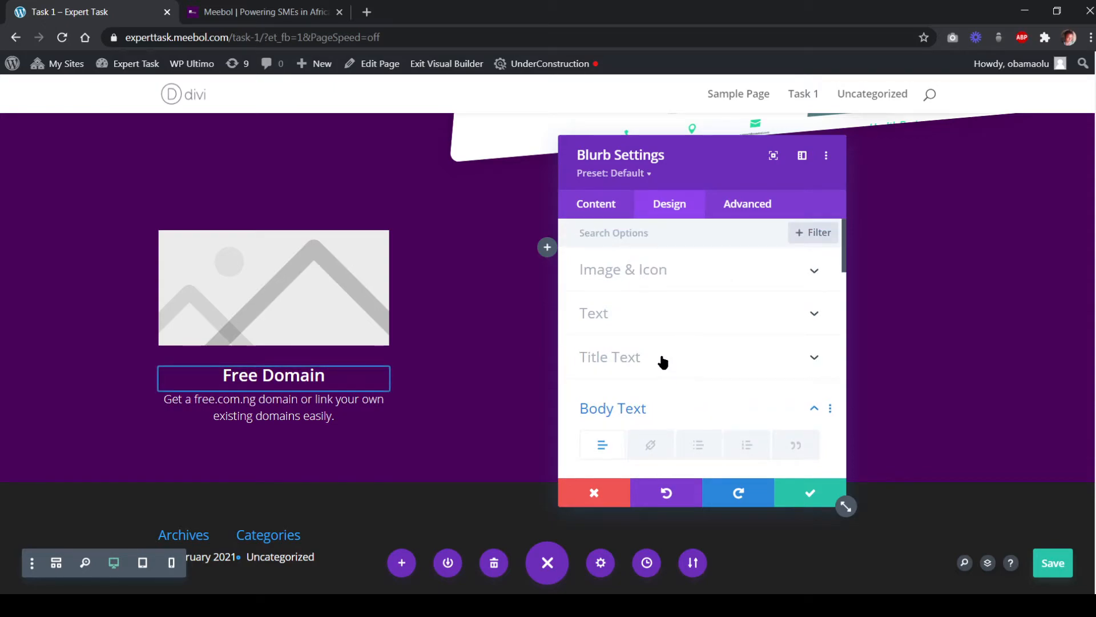
click(662, 361)
click(667, 405)
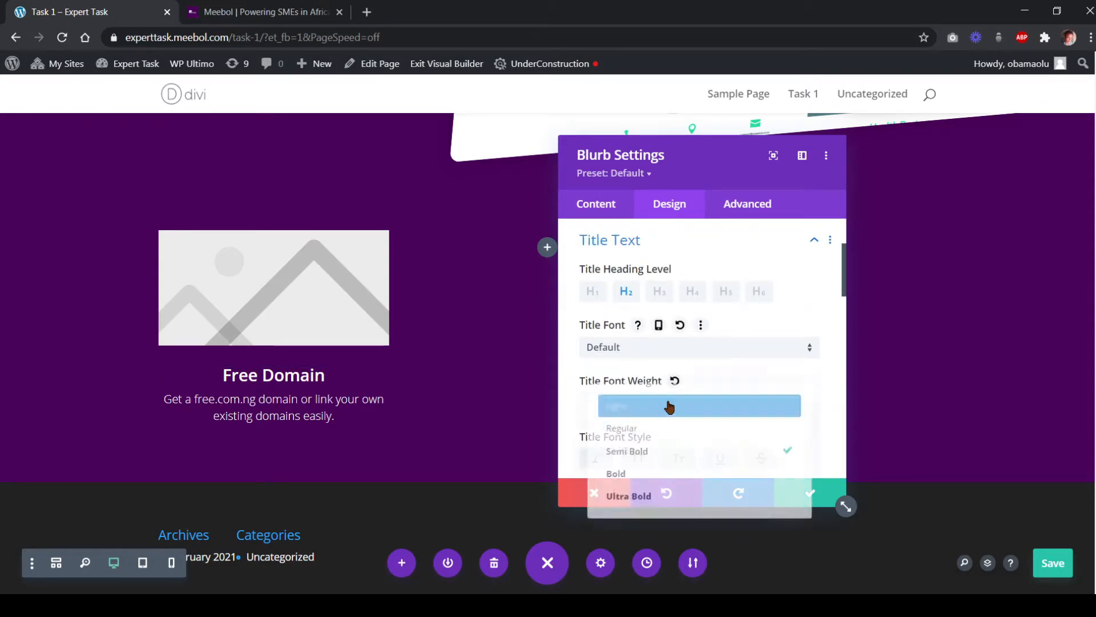
click(665, 425)
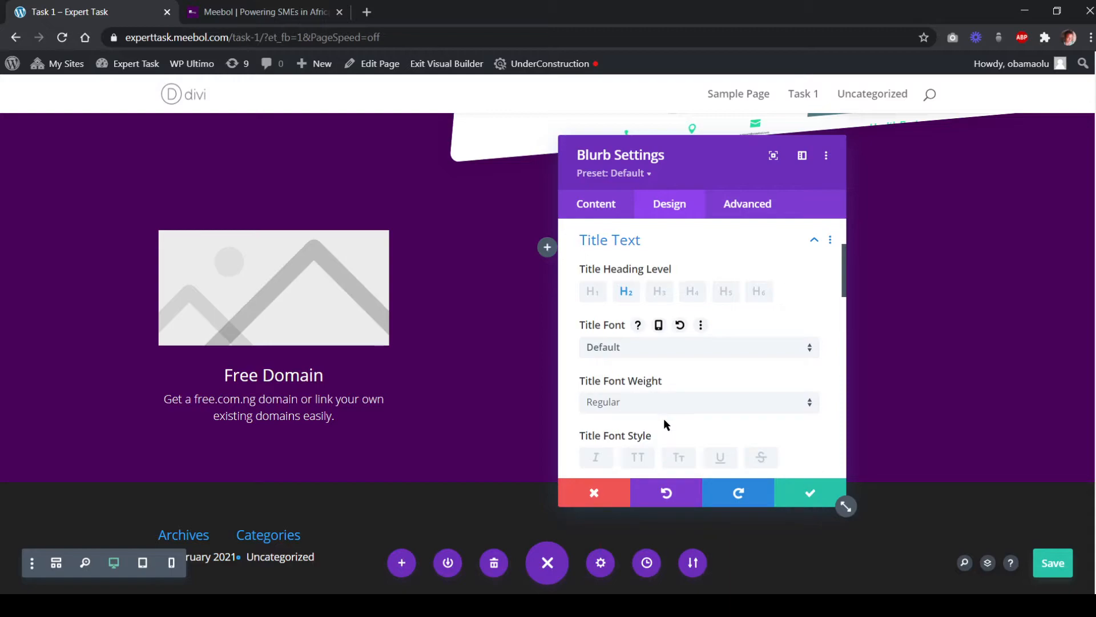
Compare the blurb's title and body text with the Meebol homepage, and save the blurb settings on Task 1
click(311, 12)
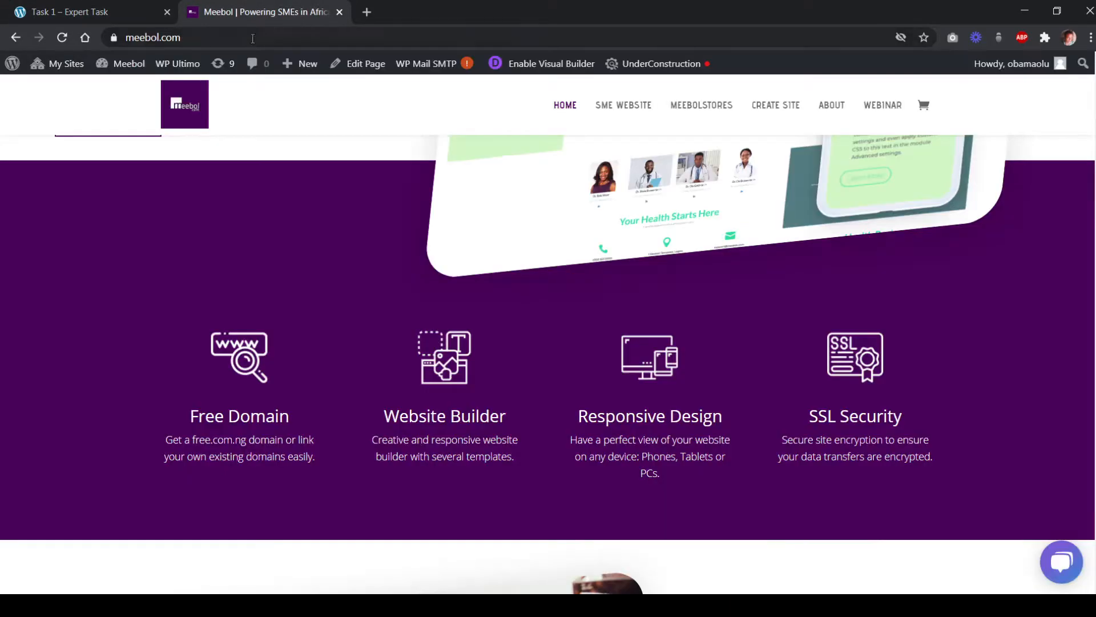
click(99, 12)
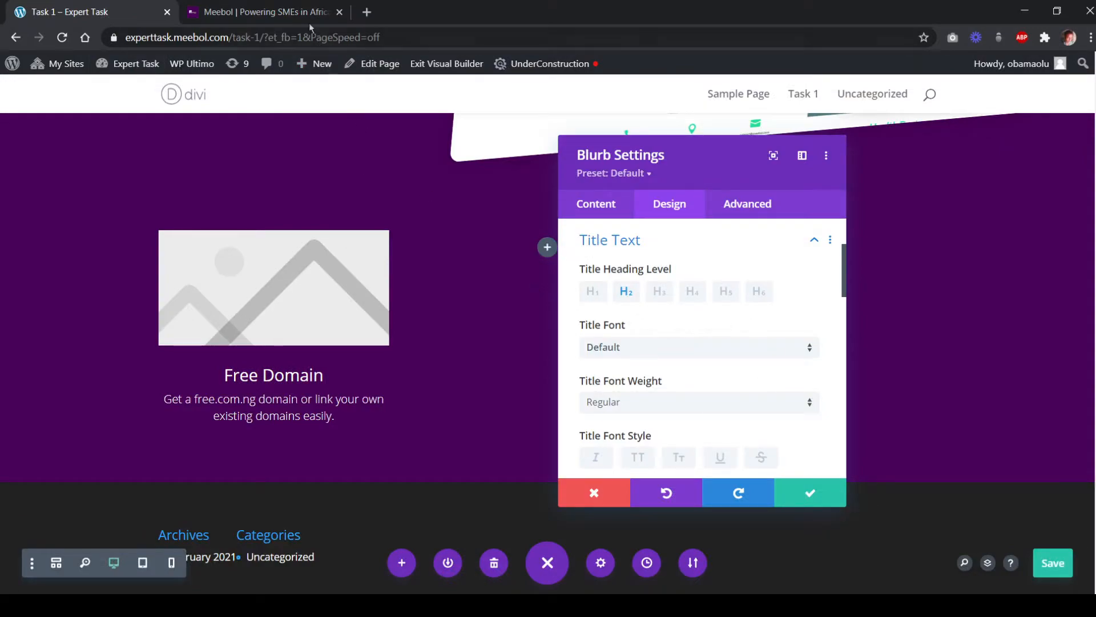
click(296, 13)
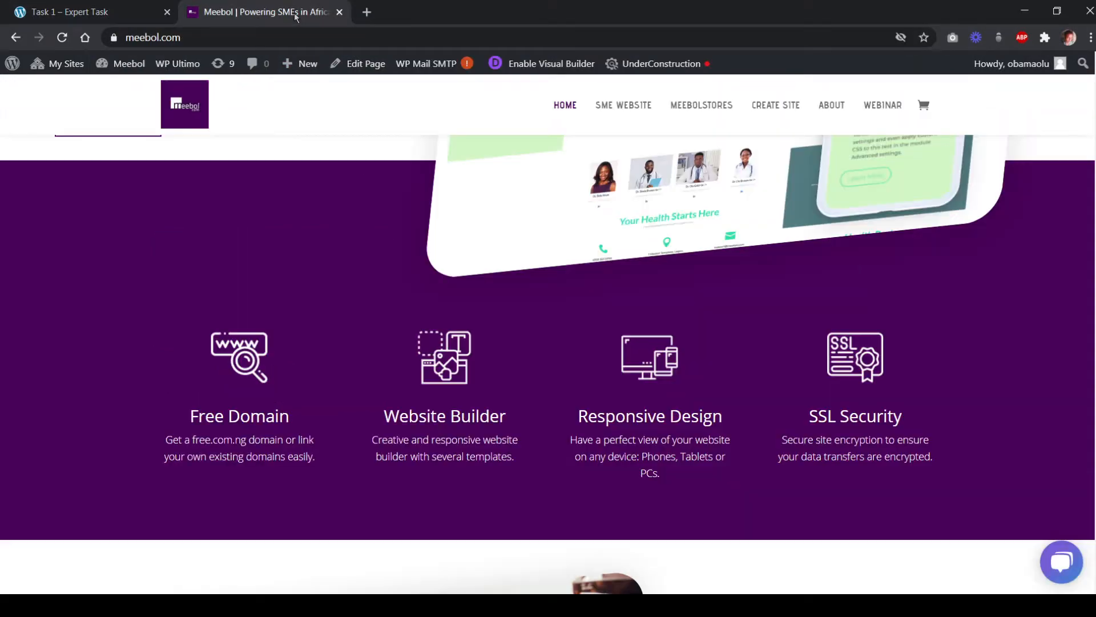
click(84, 14)
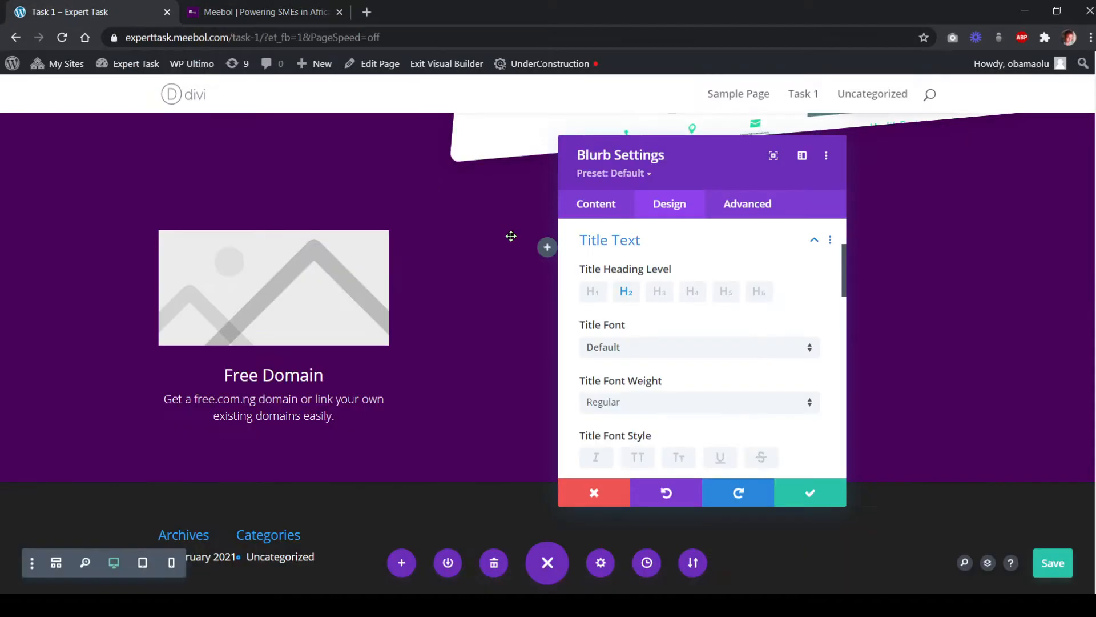
click(801, 494)
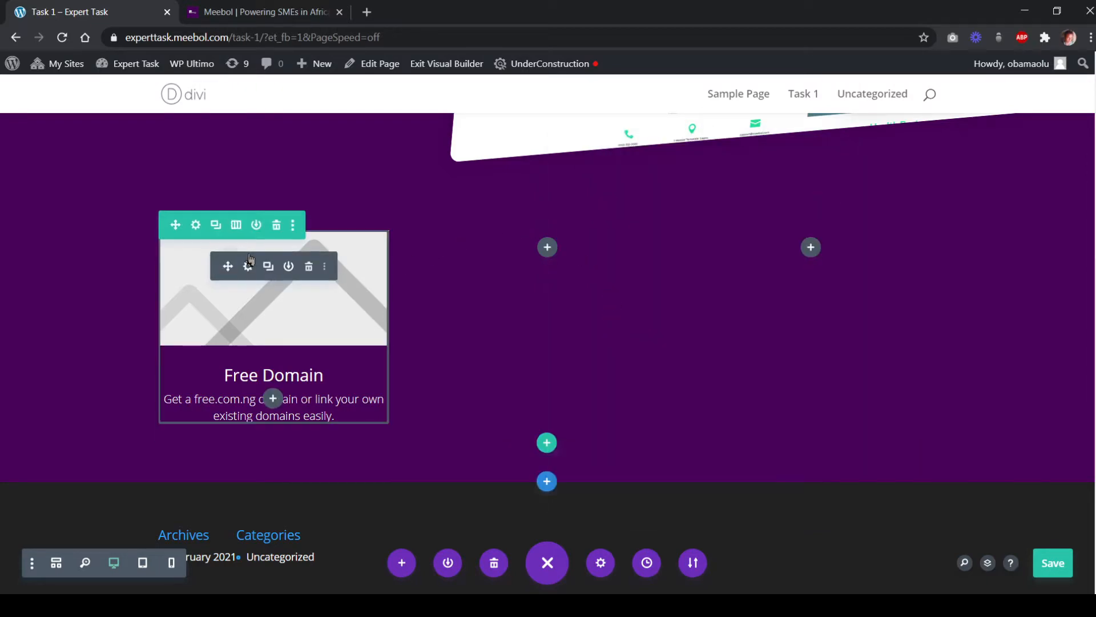
Check the features row on the Meebol homepage and change the blurb's row on Task 1 to four equal columns
click(245, 12)
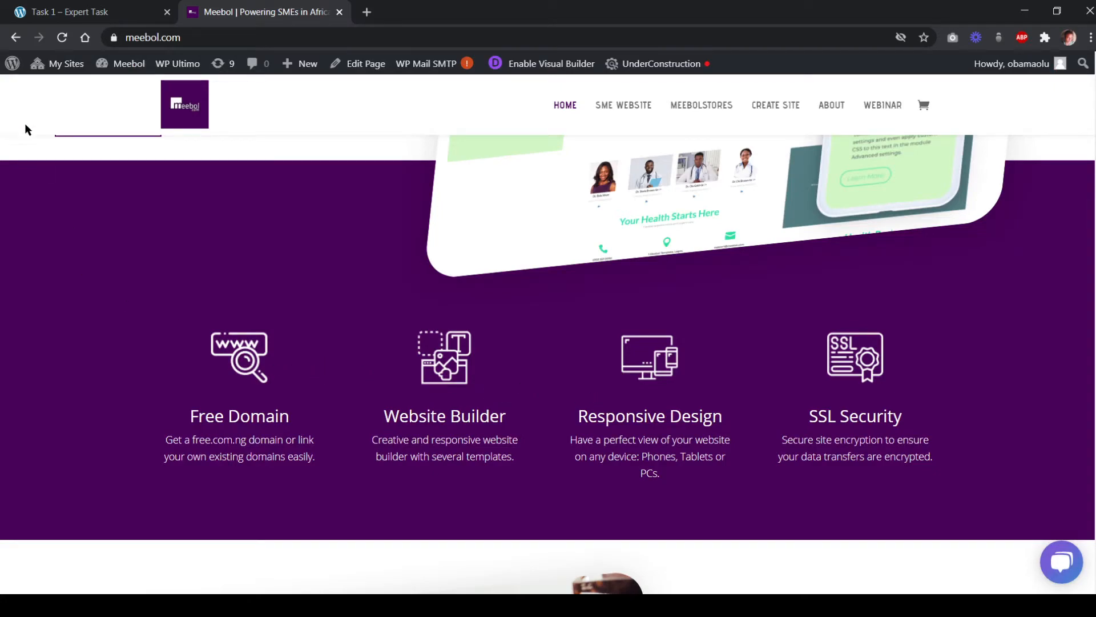
click(61, 14)
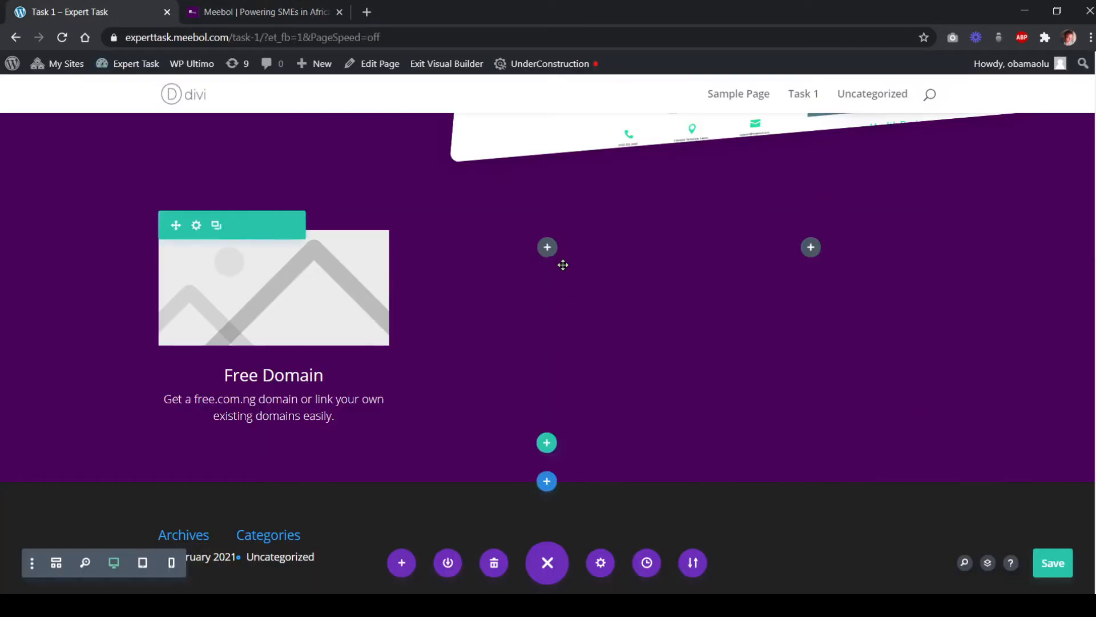
click(235, 224)
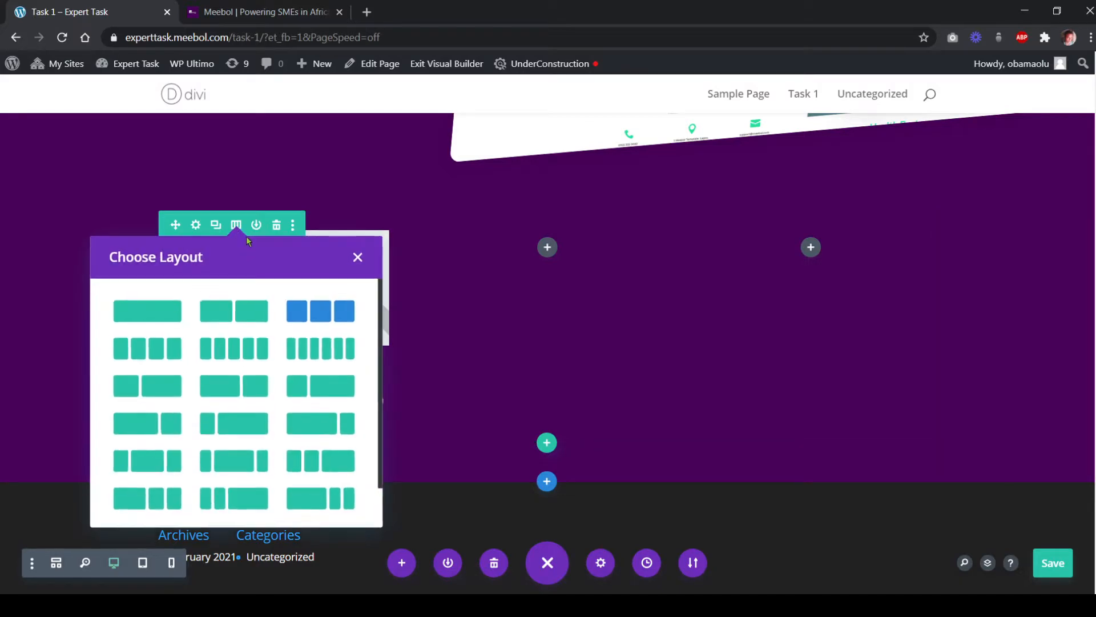
click(146, 350)
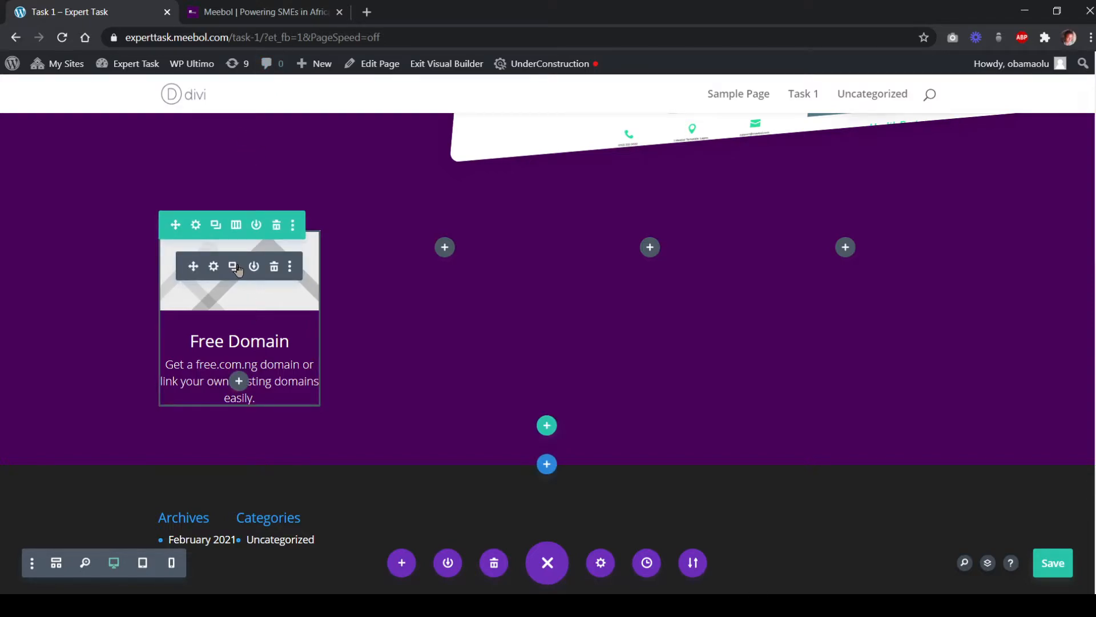
Try to fill the second column with a duplicate of the Free Domain blurb, and delete the extra copies
click(233, 267)
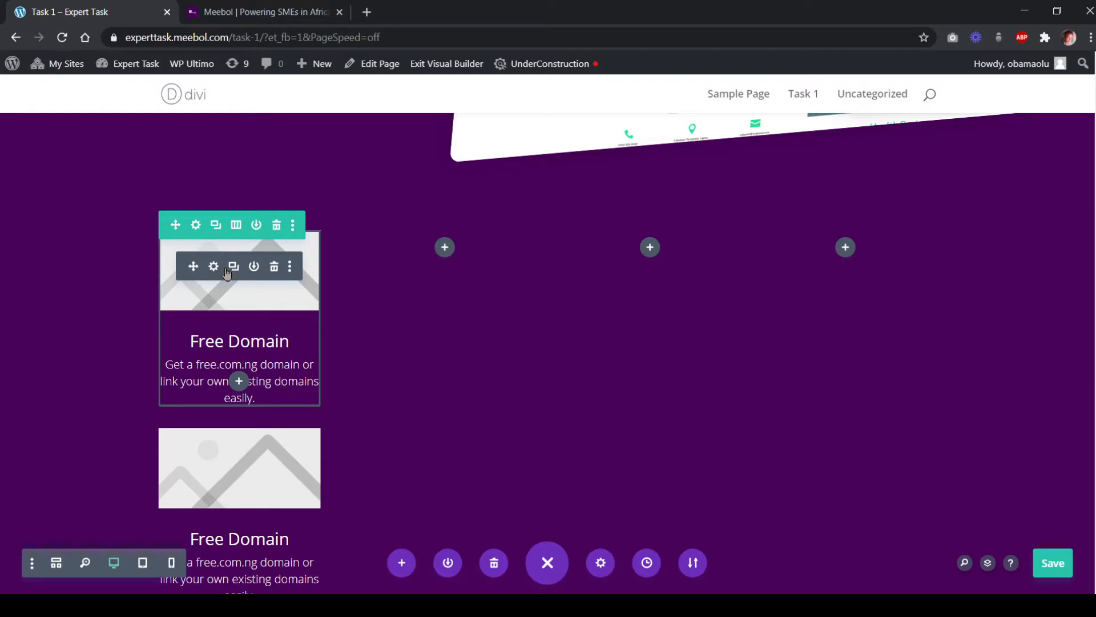
drag(192, 266, 448, 258)
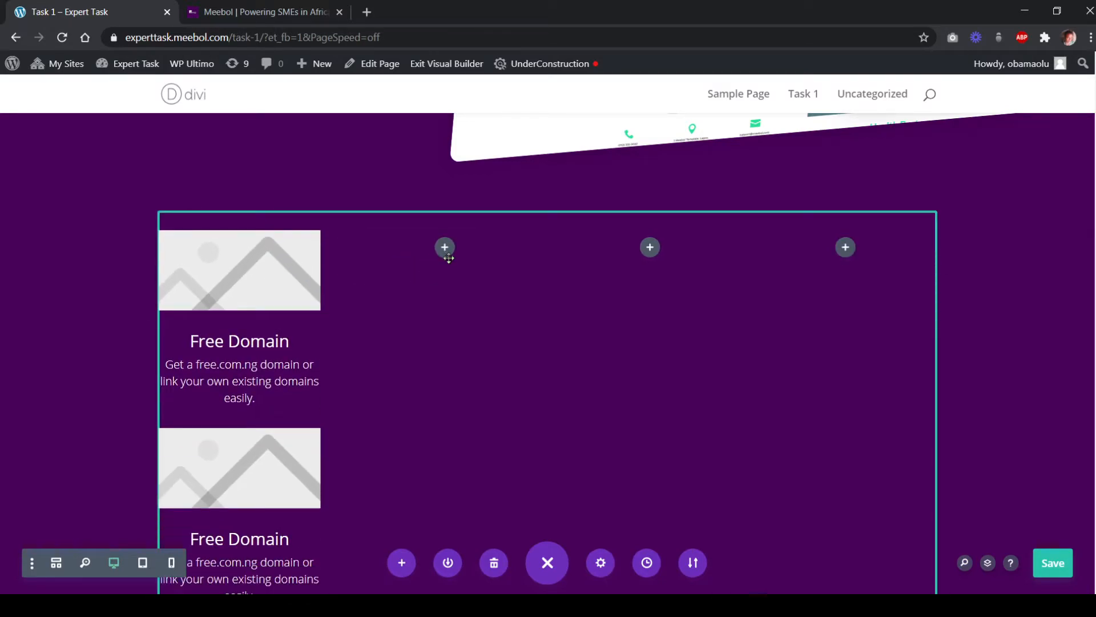
drag(396, 364, 398, 366)
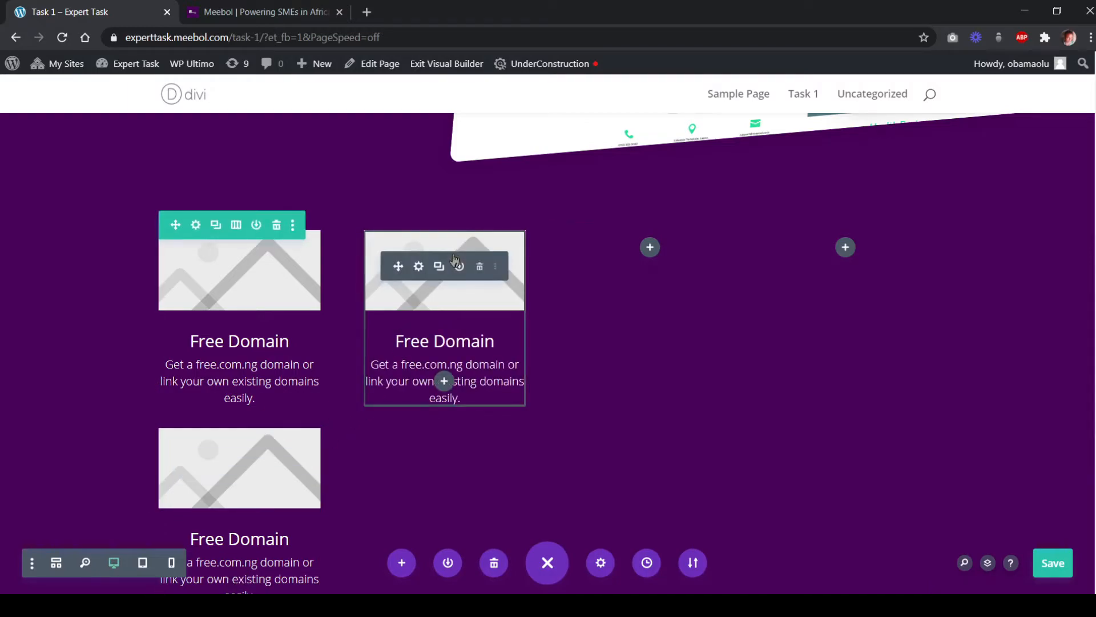
click(474, 270)
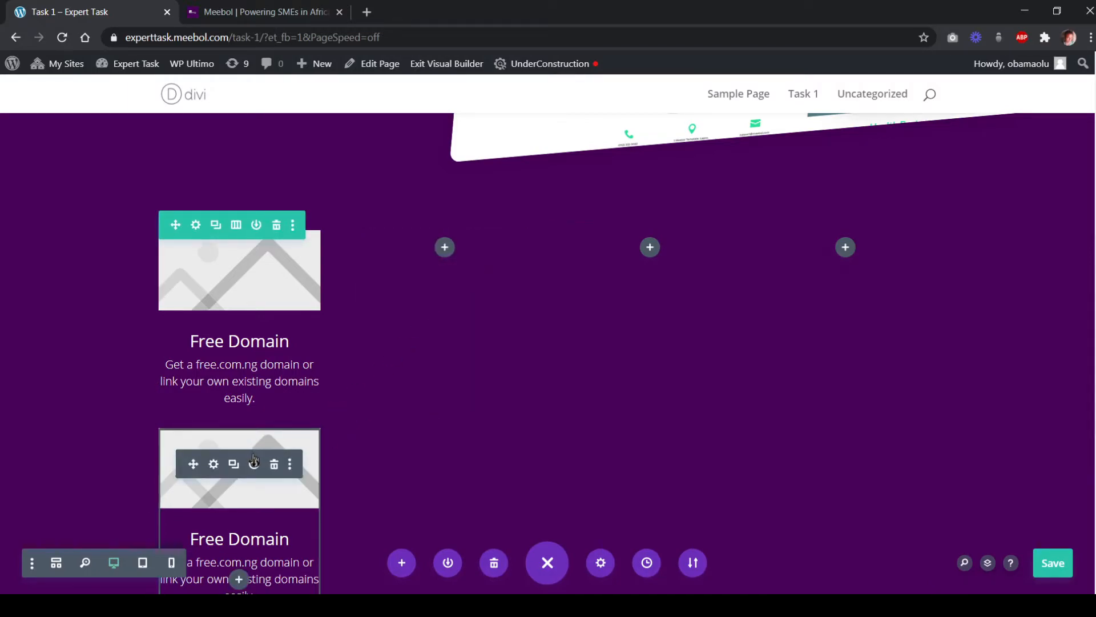
click(275, 464)
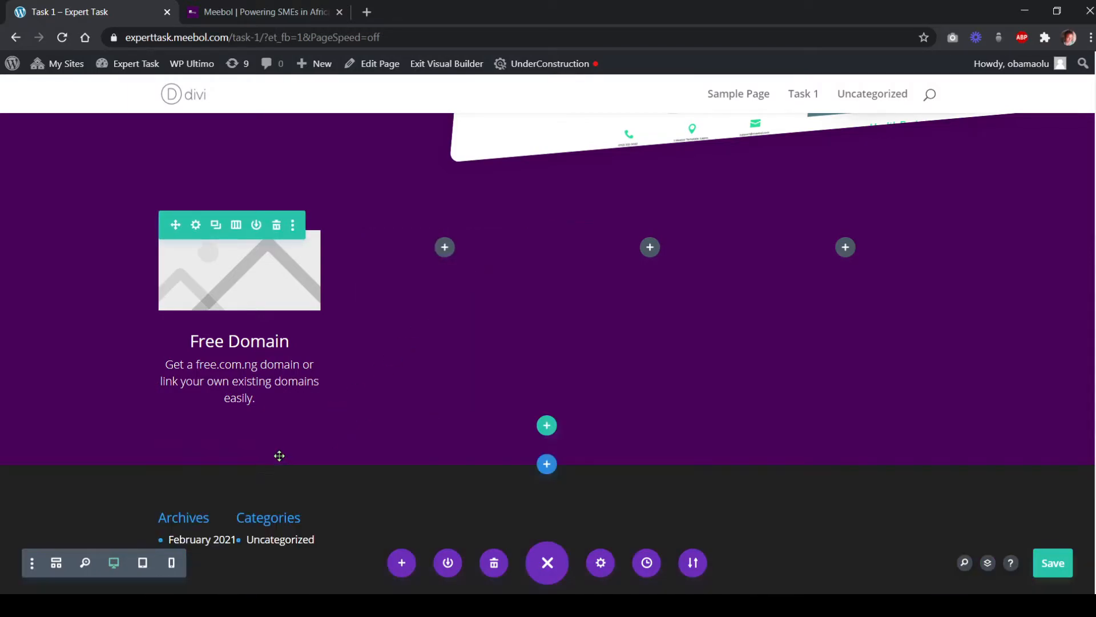
Delete the row's empty columns in the row settings, keeping only the column with the Free Domain blurb
click(196, 225)
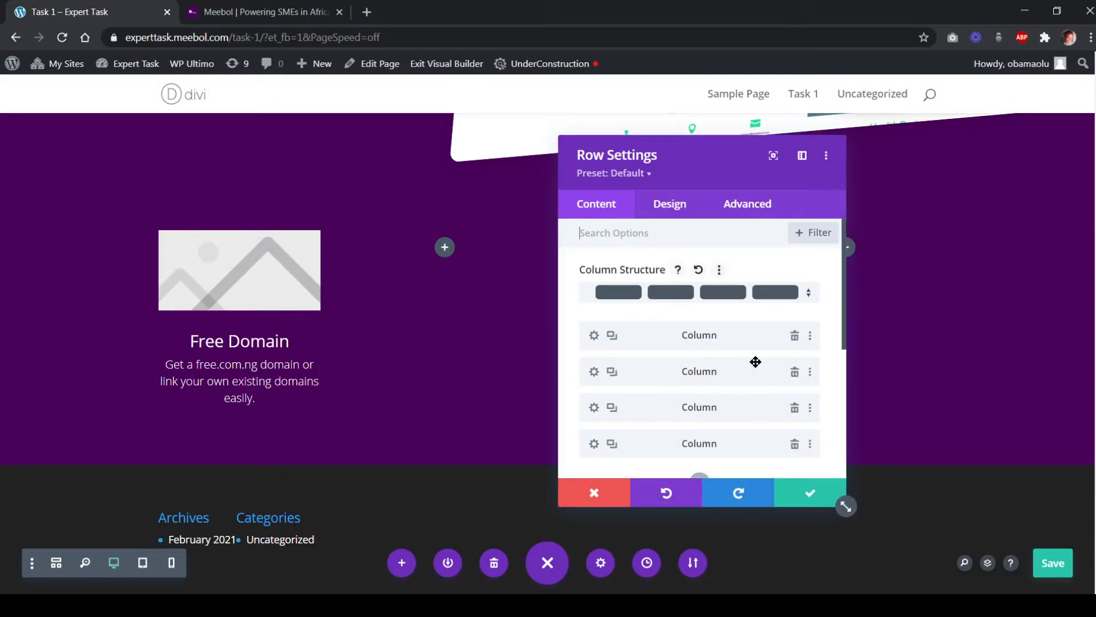
click(794, 372)
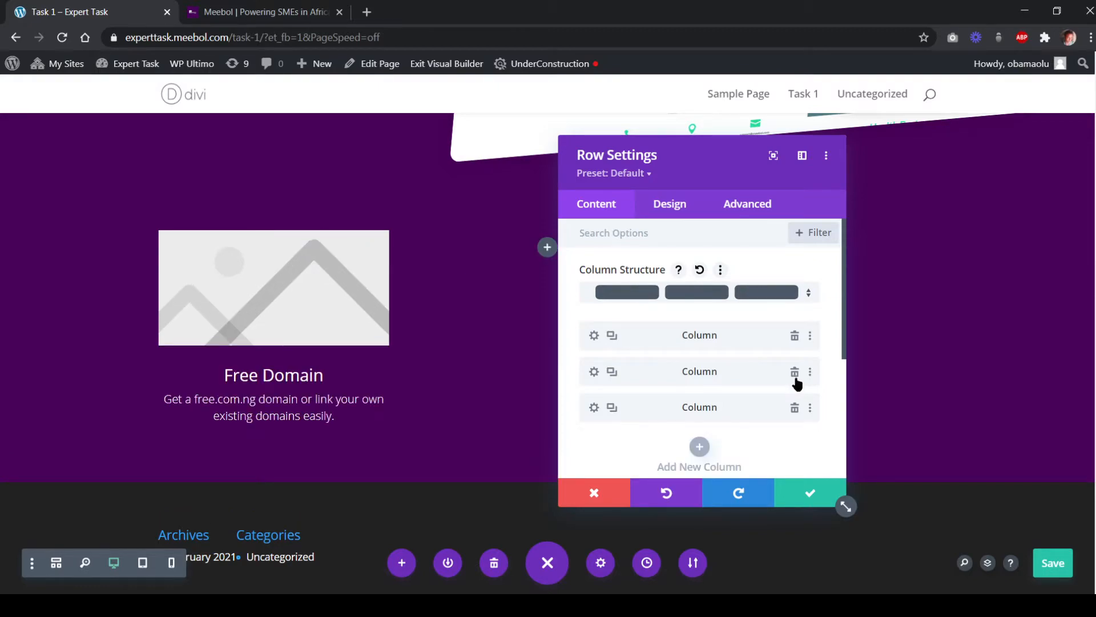
click(794, 372)
click(794, 372)
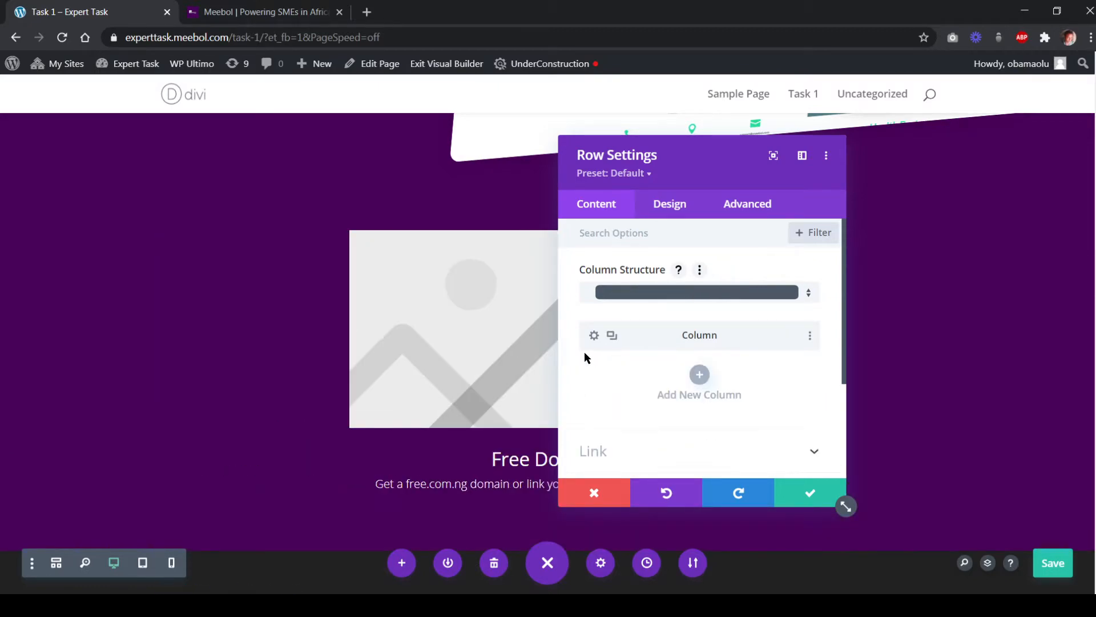
Duplicate the Free Domain column three times to make a four-column row of blurbs, and save the row settings
click(611, 336)
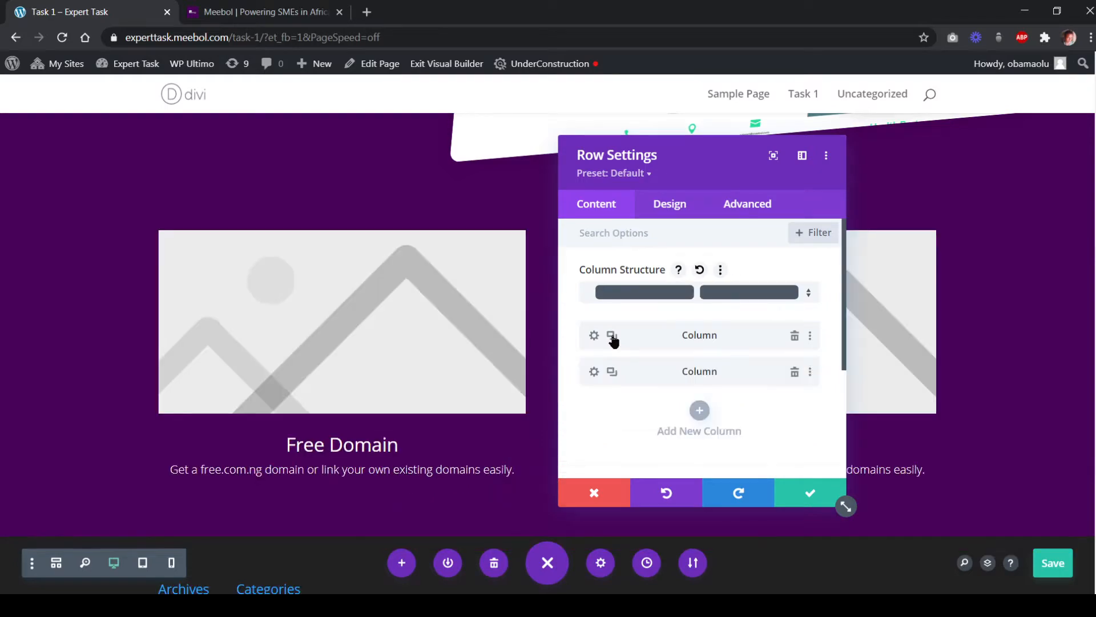
click(612, 335)
click(612, 336)
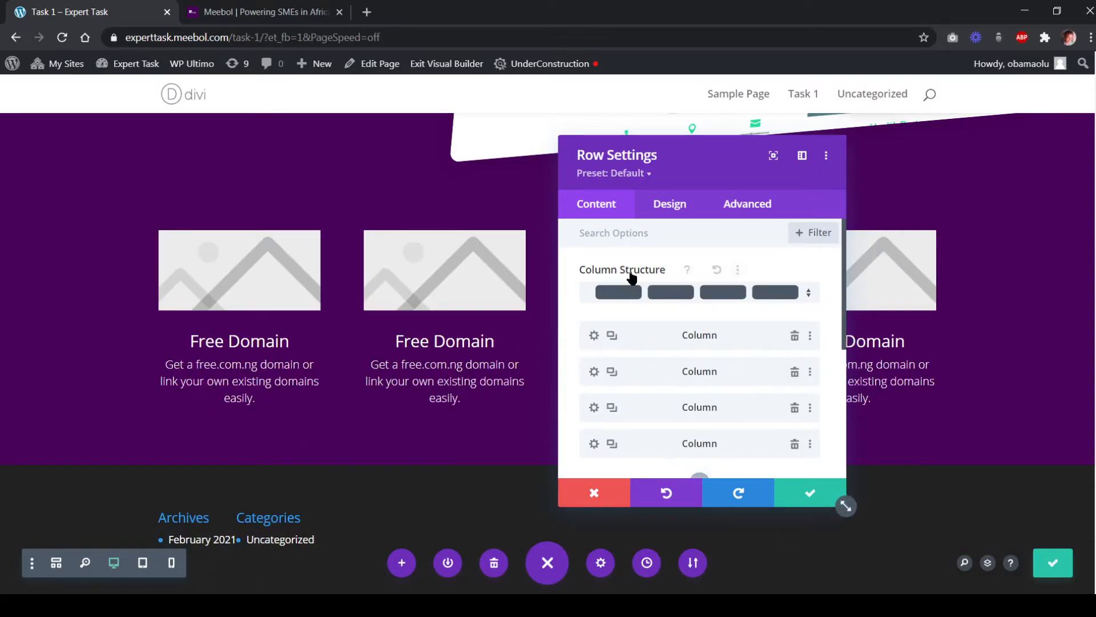
drag(670, 147, 193, 298)
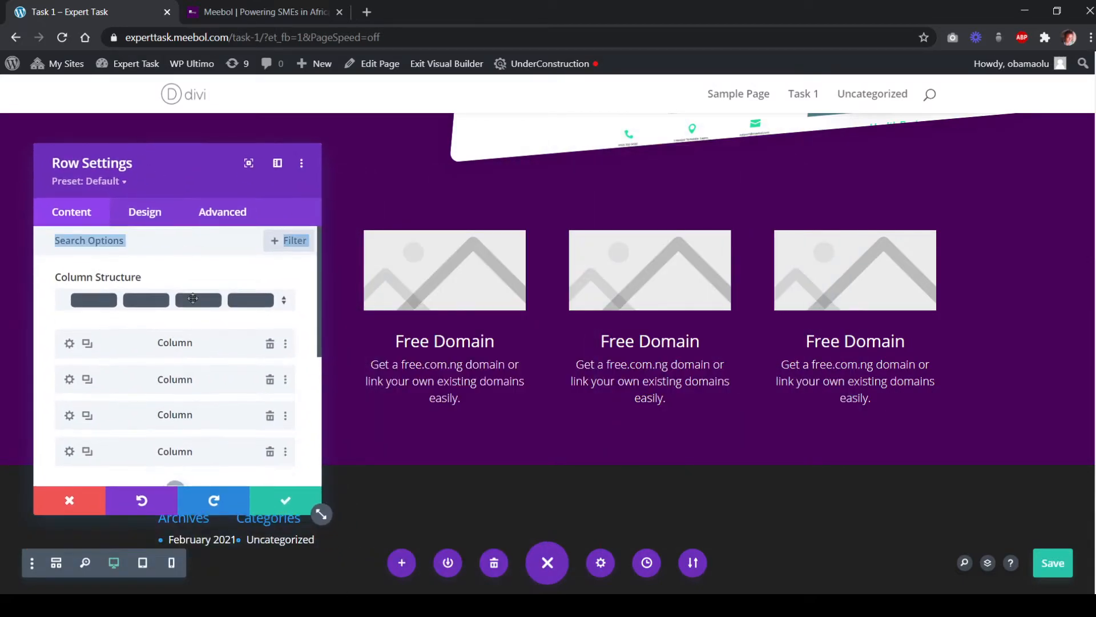
click(279, 502)
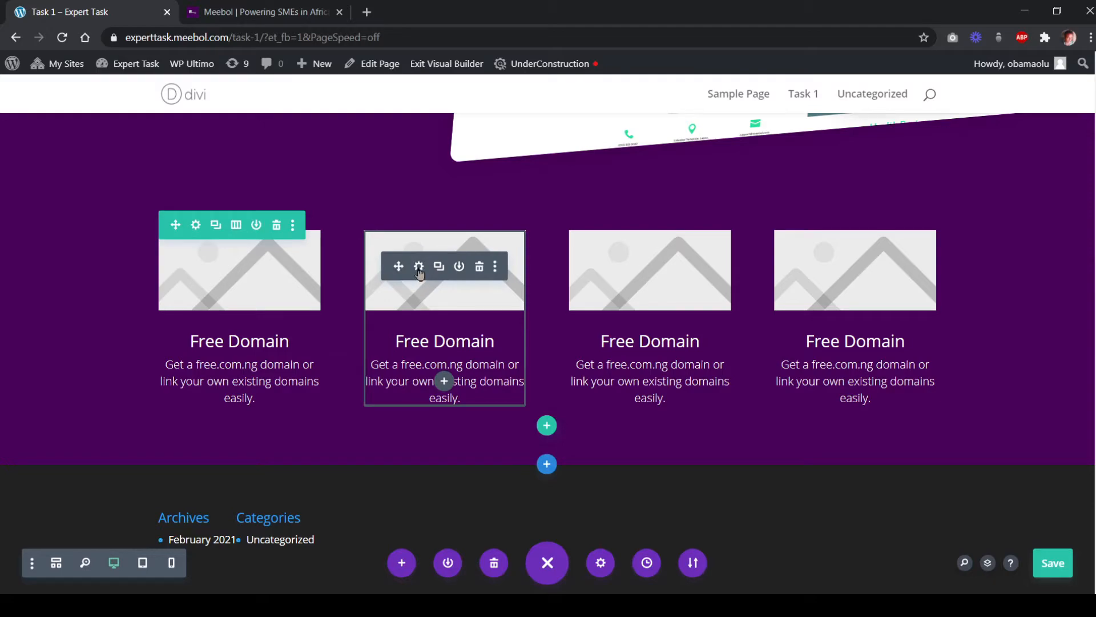
Copy the "Website Builder" heading from the Meebol homepage and use it as the second blurb's title
click(227, 19)
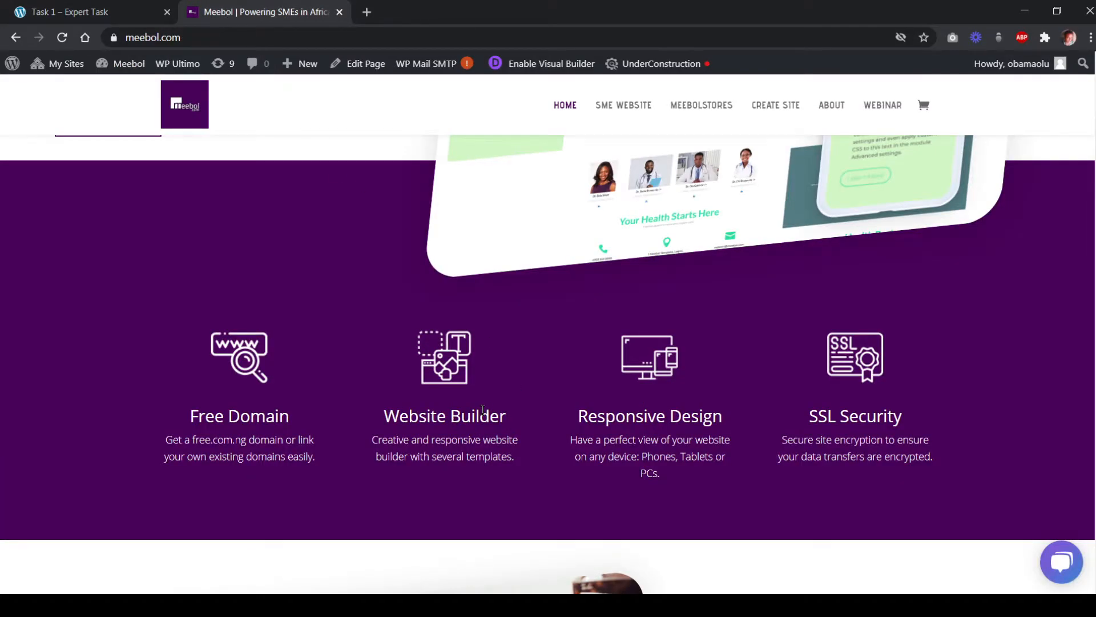
drag(506, 414, 384, 423)
key(ctrl+c)
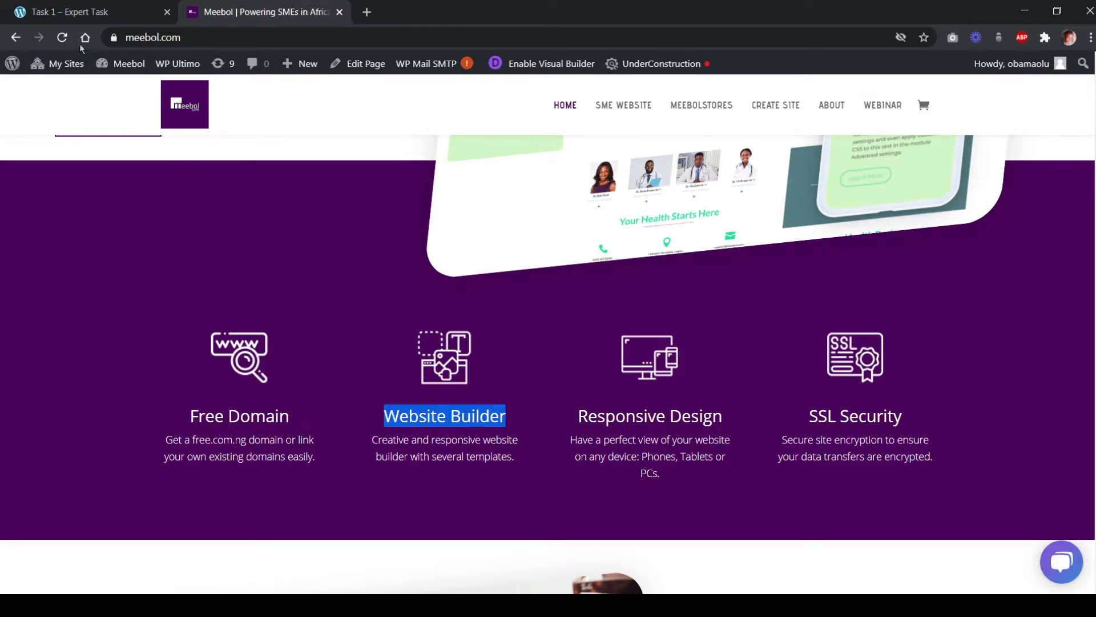
click(100, 12)
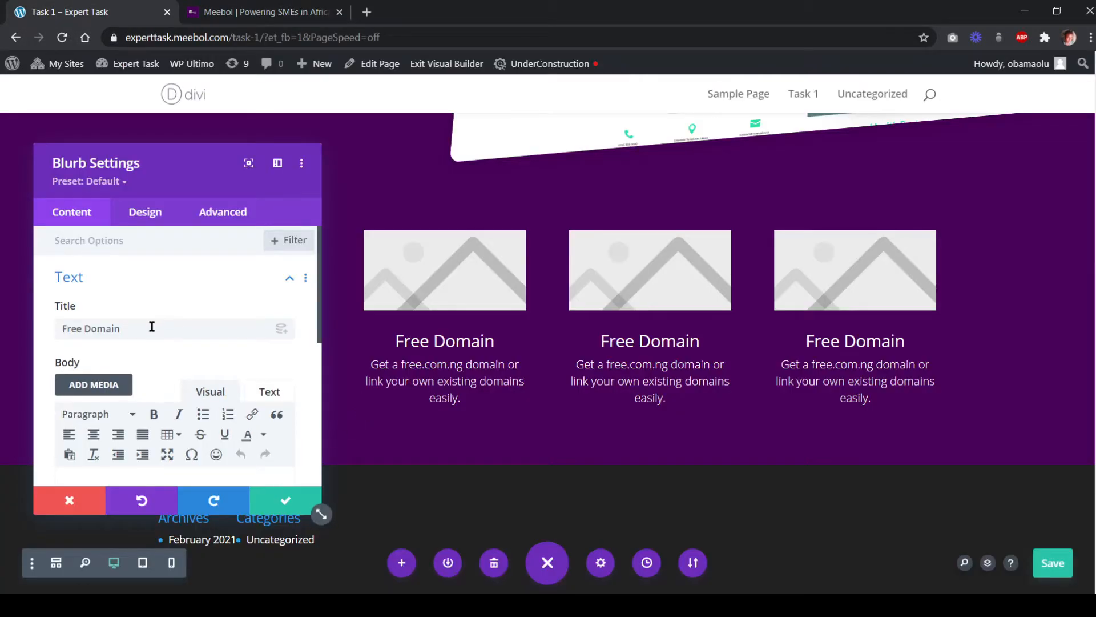
drag(152, 327, 34, 326)
key(ctrl+v)
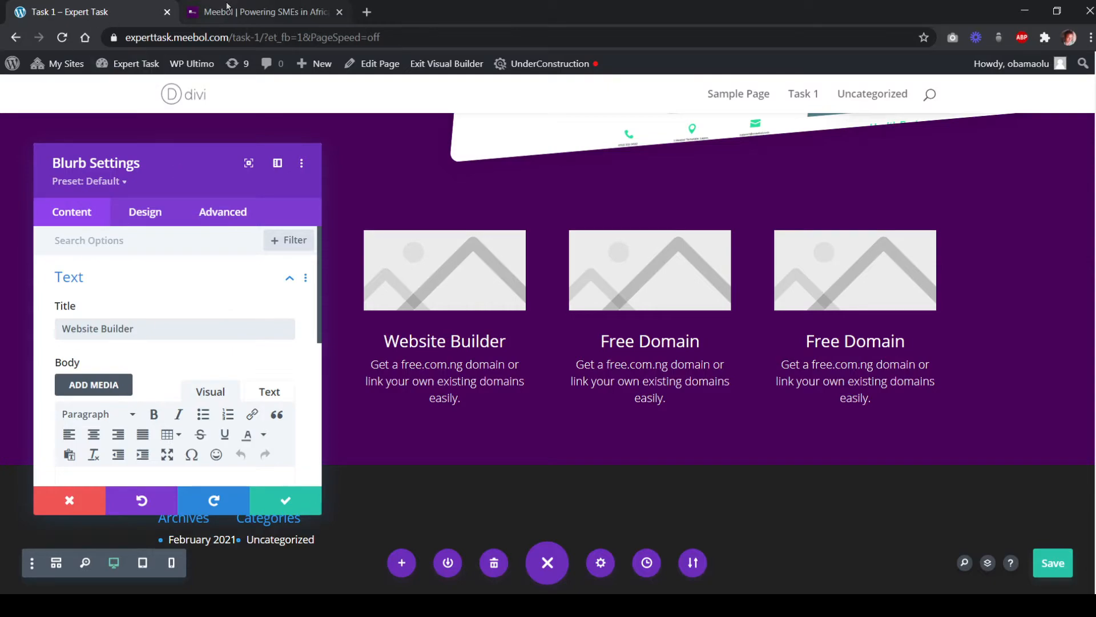
Replace the second blurb's body with "Creative and responsive website builder with several templates." copied from the Meebol homepage
click(239, 14)
drag(515, 473, 377, 433)
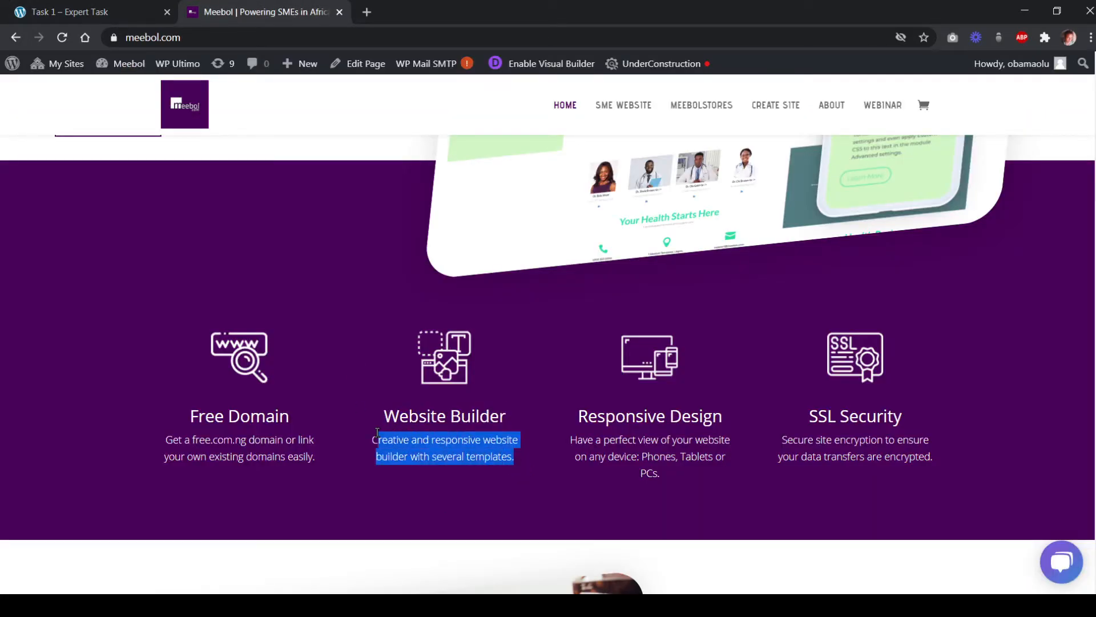
click(106, 13)
scroll(222, 432, down, 1)
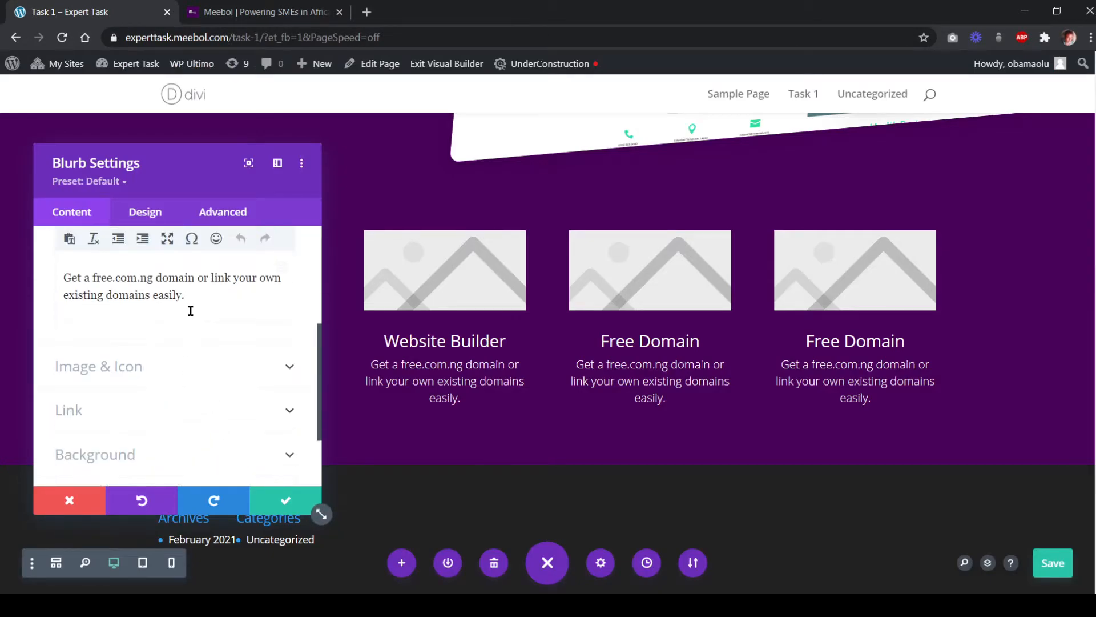
key(ctrl+a)
click(192, 302)
drag(192, 302, 43, 281)
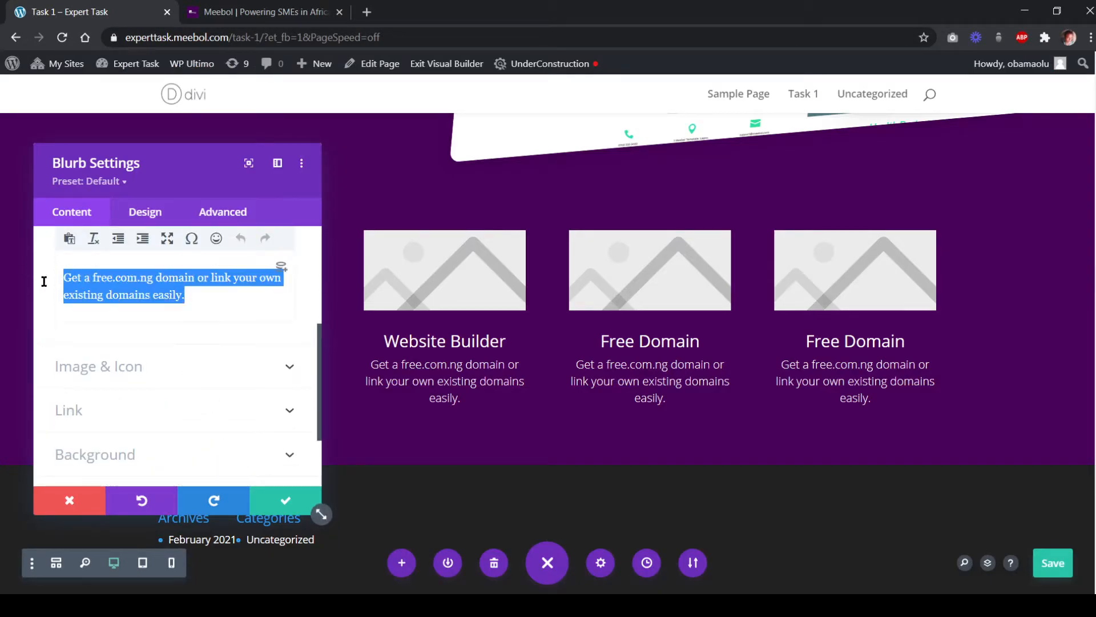
text(Creative and responsive website builder with several templates.)
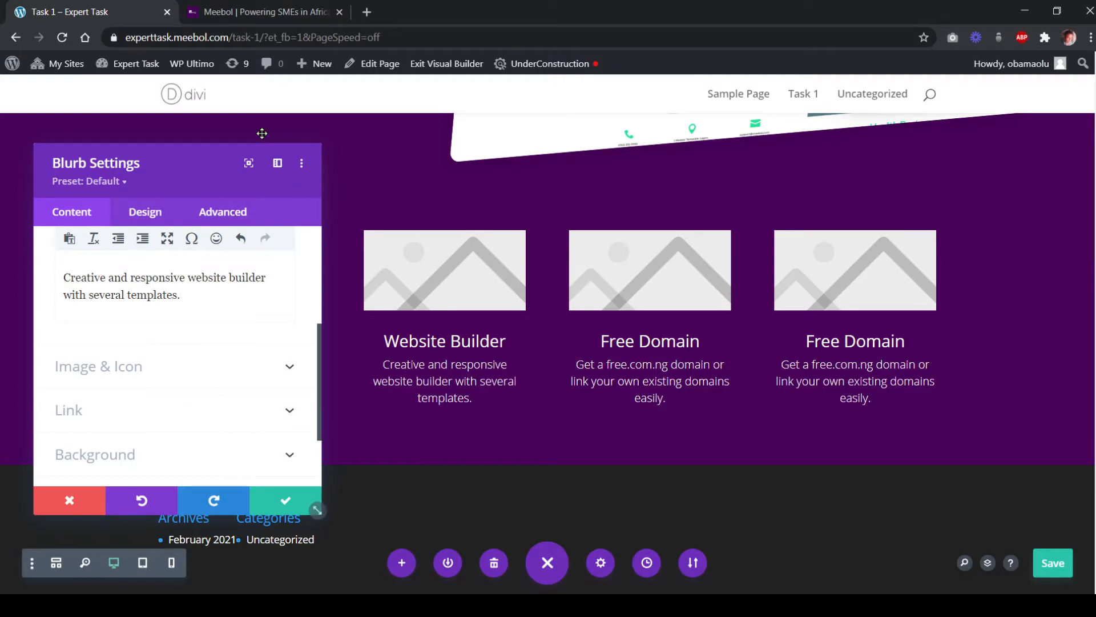
scroll(272, 333, up, 2)
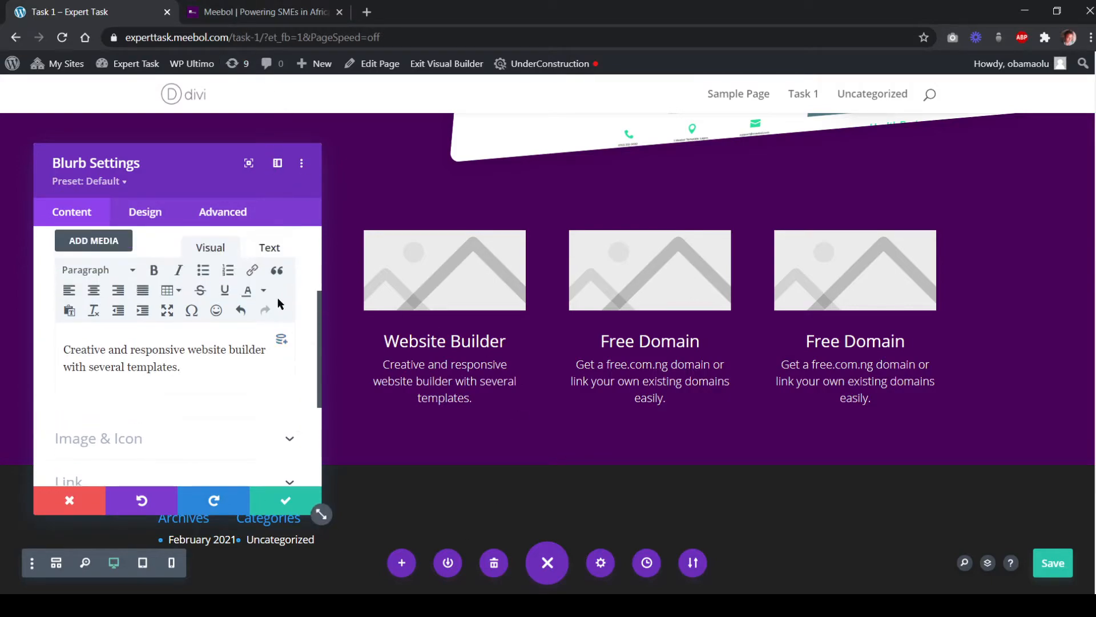
Copy the "Responsive Design" heading from the Meebol homepage and save the second blurb's settings
click(234, 22)
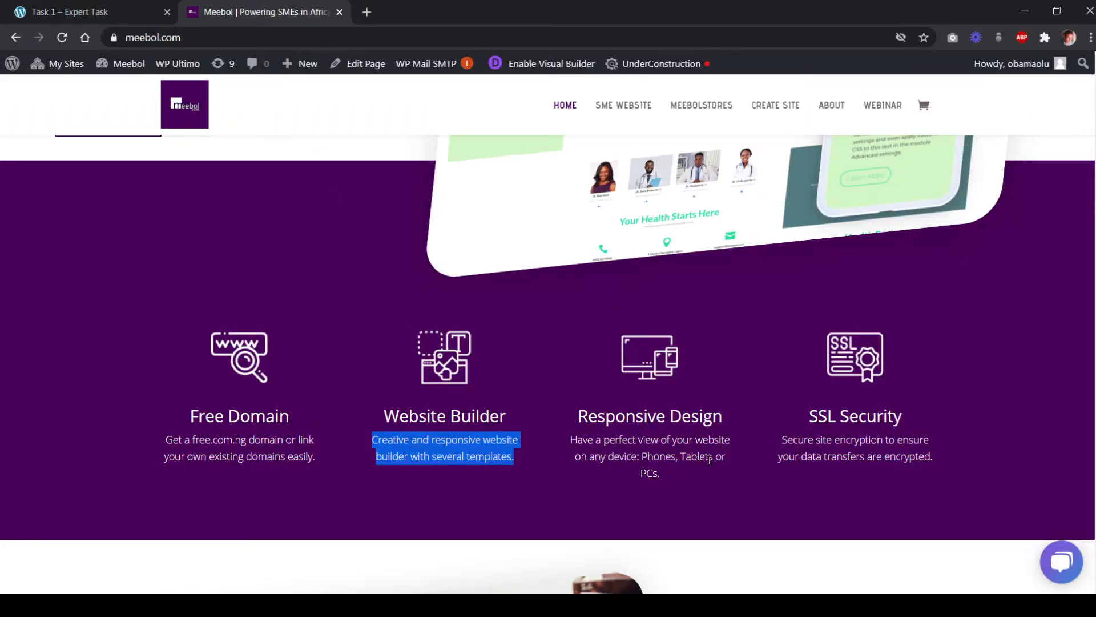
drag(684, 474, 719, 421)
key(ctrl+c)
click(585, 424)
click(91, 17)
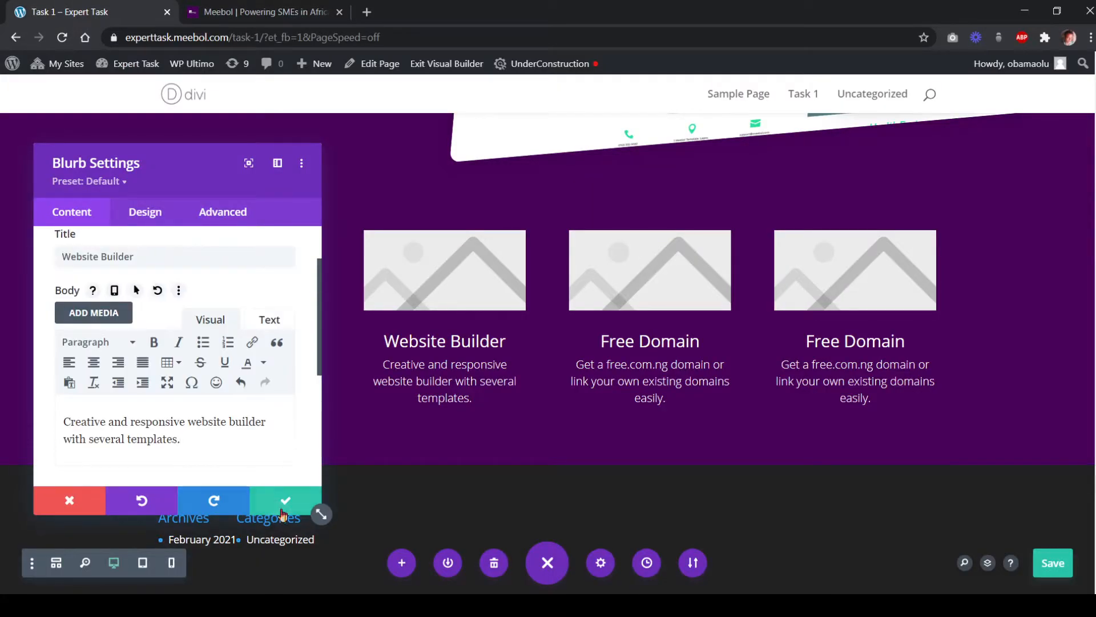
click(283, 502)
Open the third blurb's settings and replace its body text with the copied "Responsive Design" heading
mouse_move(649, 343)
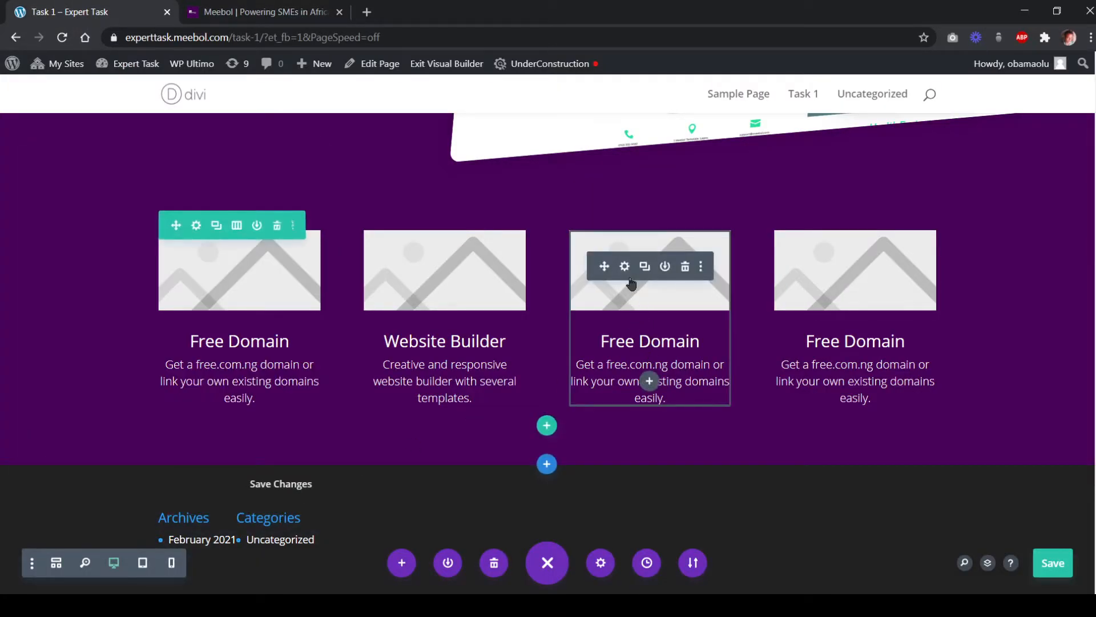
click(162, 379)
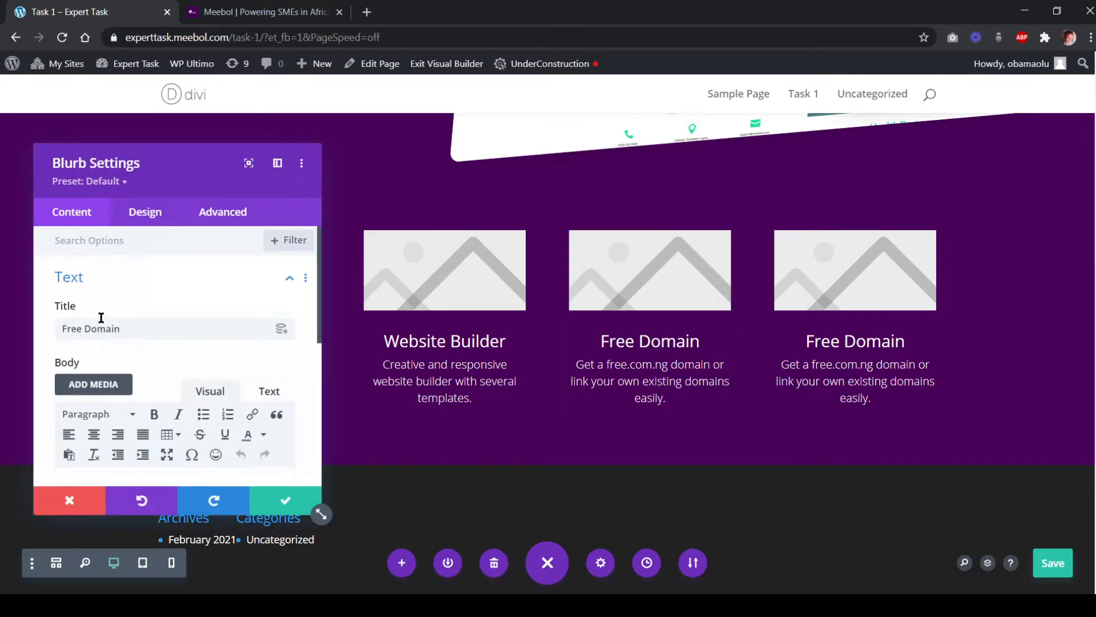
scroll(136, 406, down, 1)
scroll(136, 407, down, 3)
triple_click(199, 374)
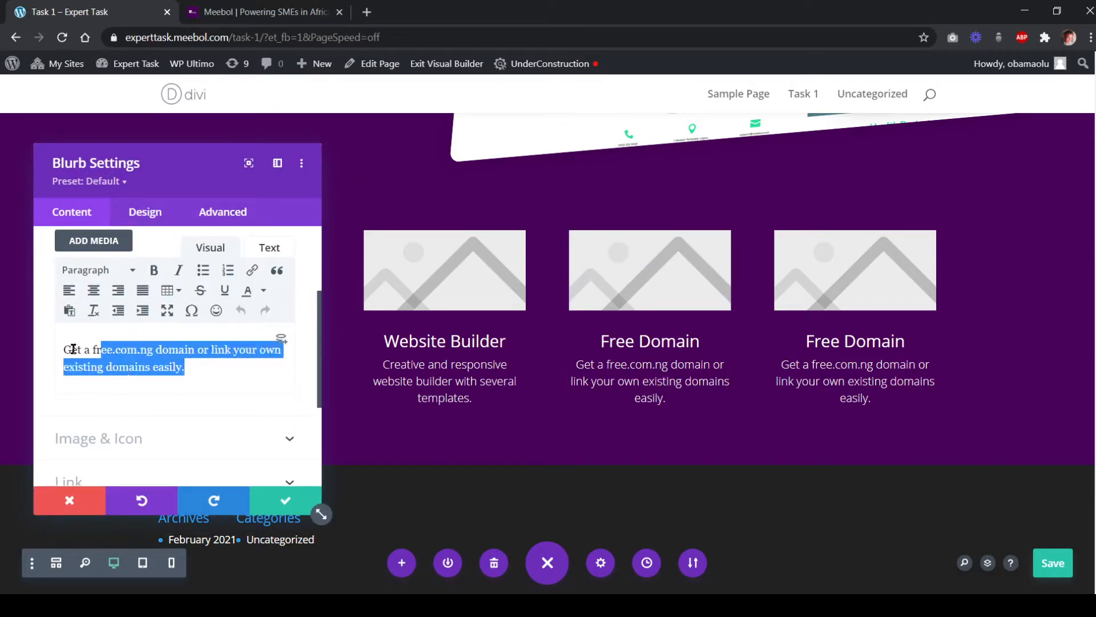
drag(57, 345, 166, 370)
key(ctrl+v)
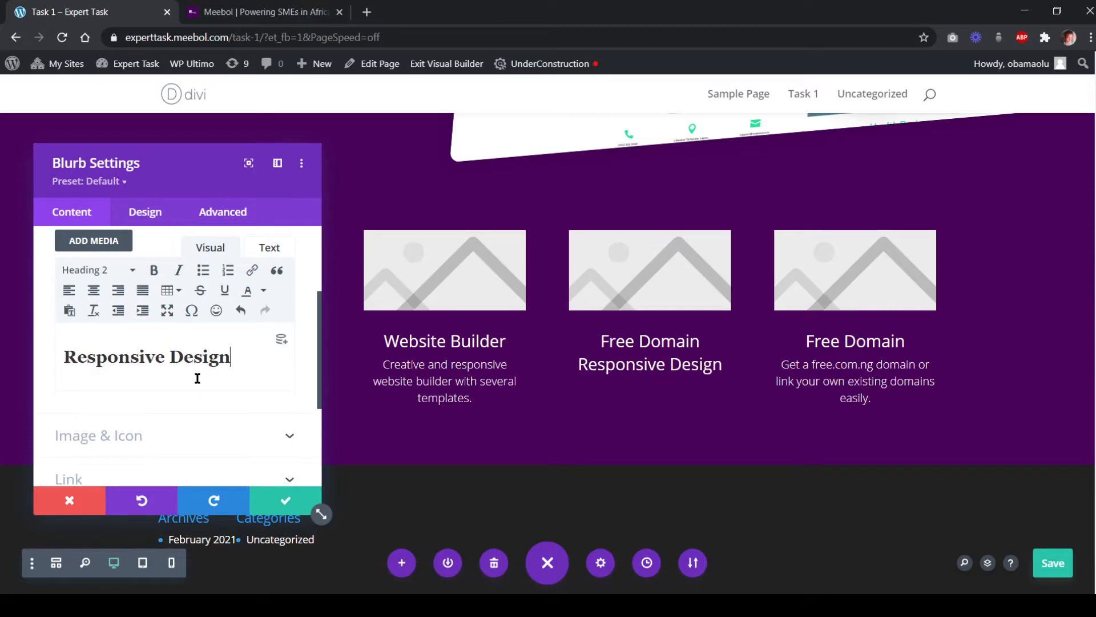
Move the "Responsive Design" text from the third blurb's body into its title, replacing the existing title
triple_click(238, 361)
key(ctrl+c)
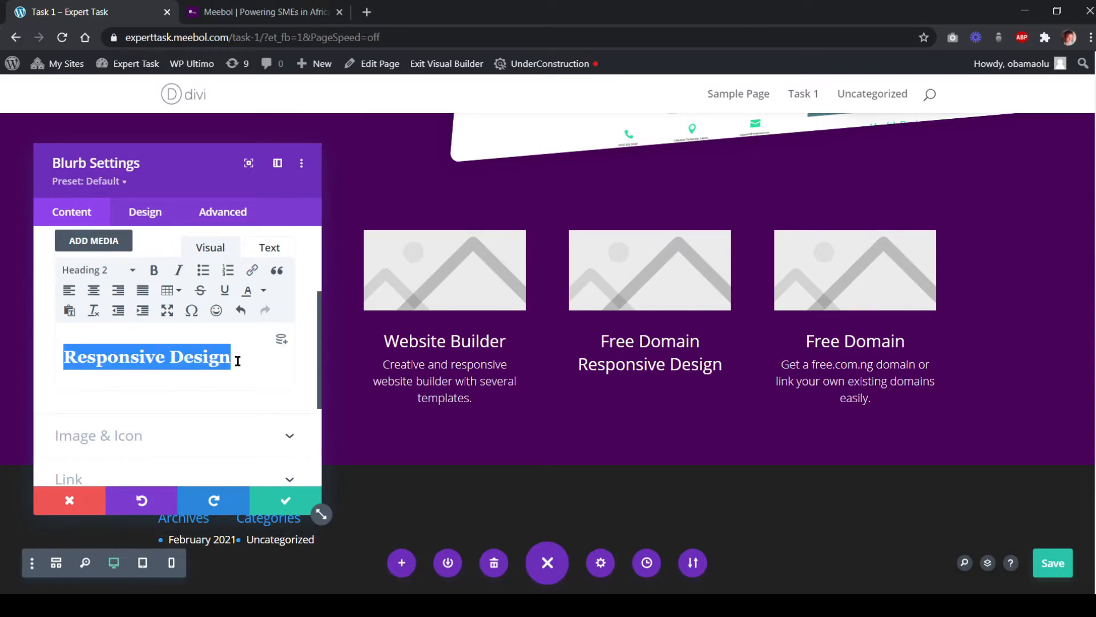
key(BackSpace)
scroll(226, 313, up, 3)
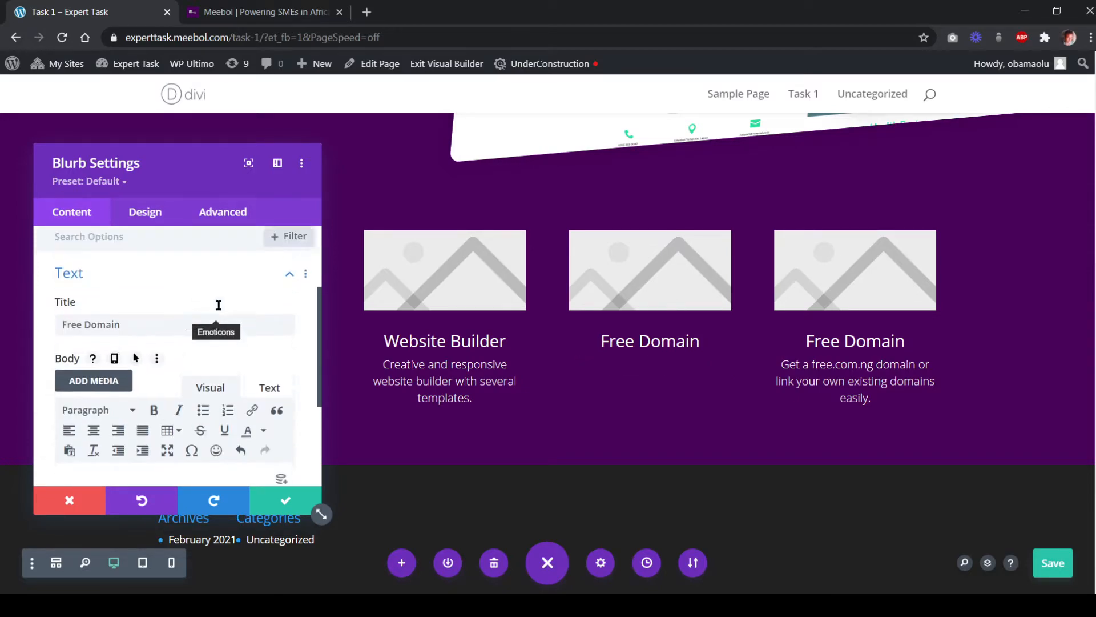
triple_click(170, 333)
key(ctrl+v)
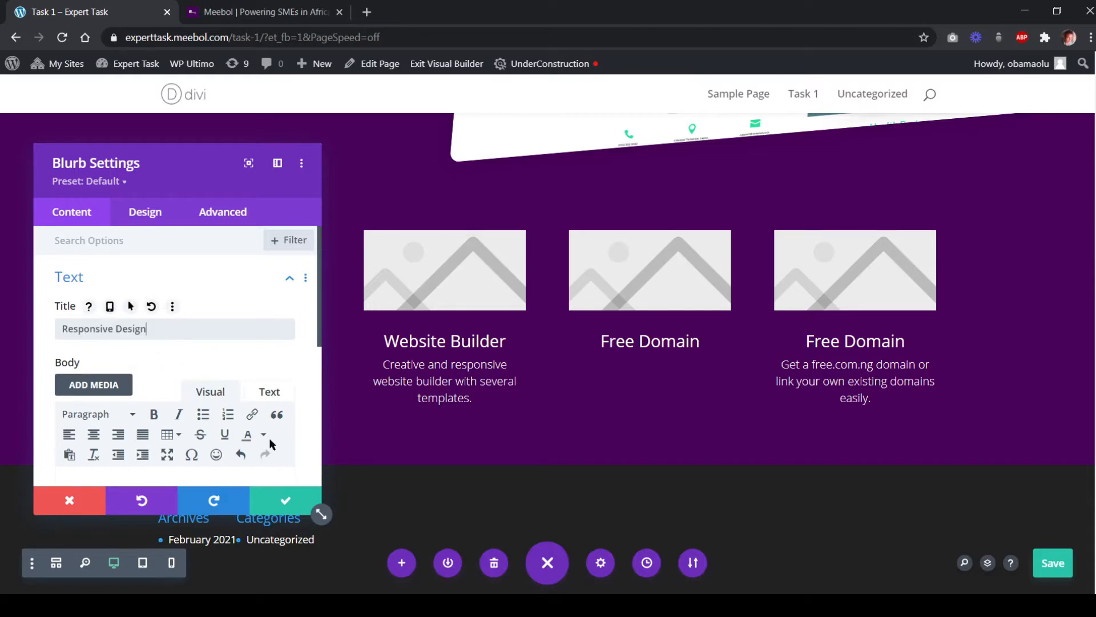
Fill the third blurb's body with "Have a perfect view of your website on any device: Phones, Tablets or PCs." from the Meebol homepage
click(244, 15)
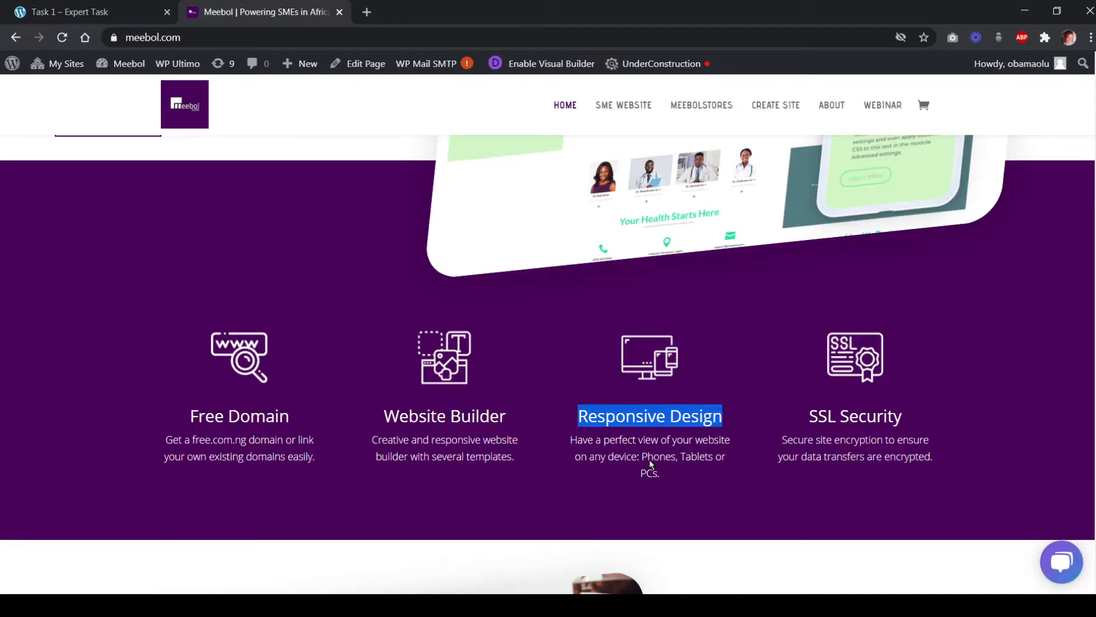
drag(661, 473, 581, 441)
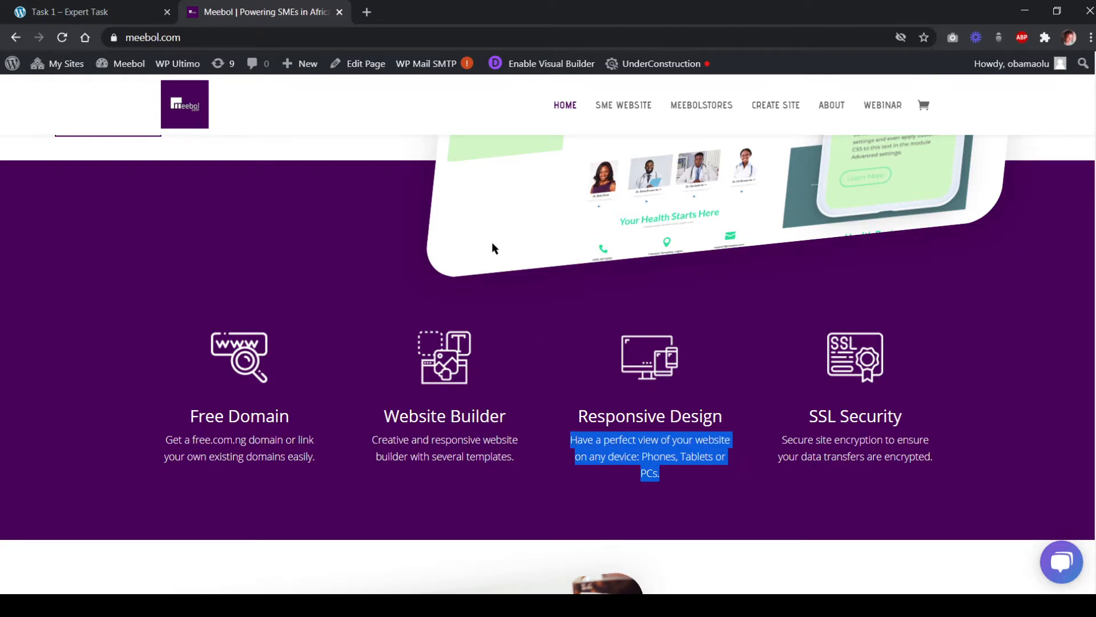
click(80, 12)
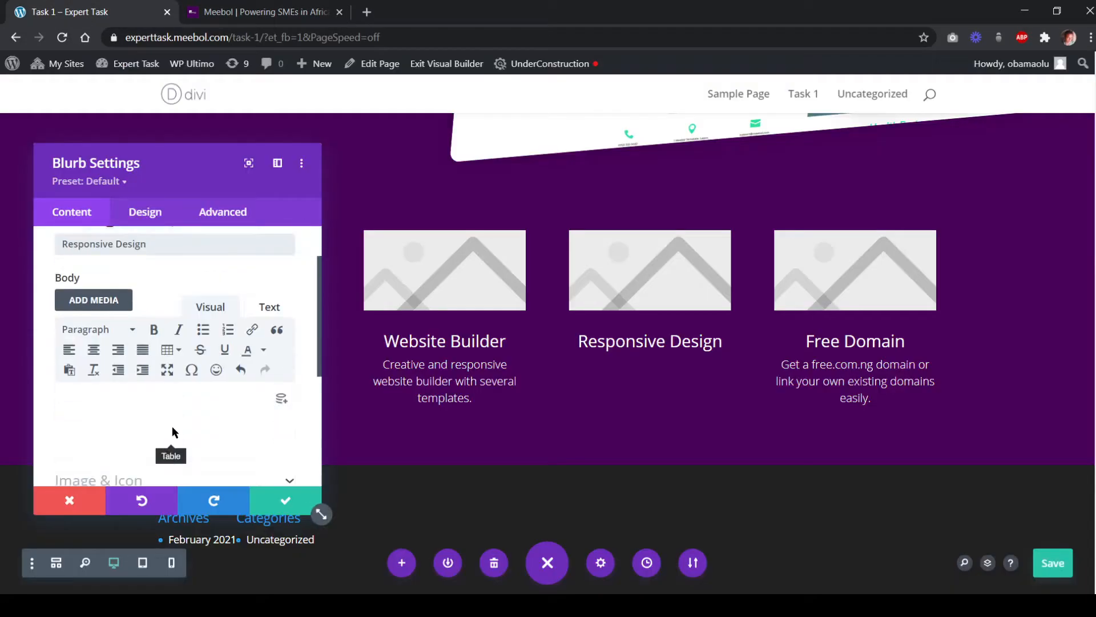
scroll(160, 367, down, 1)
click(160, 366)
text(Have a perfect view of your website on any device: Phones, Tablets or PCs.)
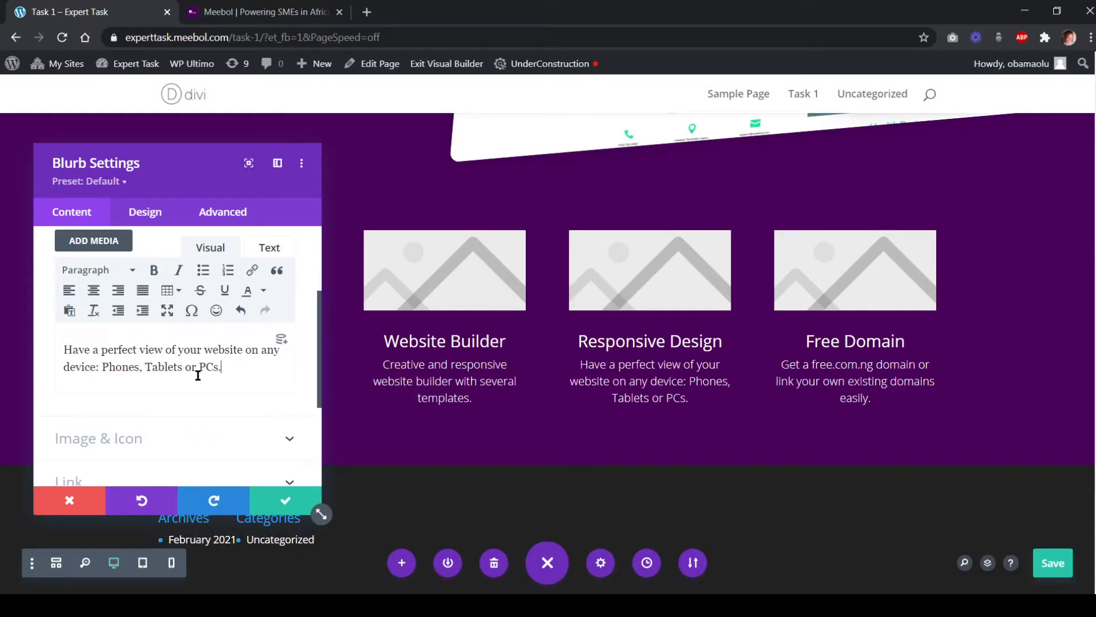
Copy the "SSL Security" heading from the Meebol homepage and save the third blurb's settings
click(252, 12)
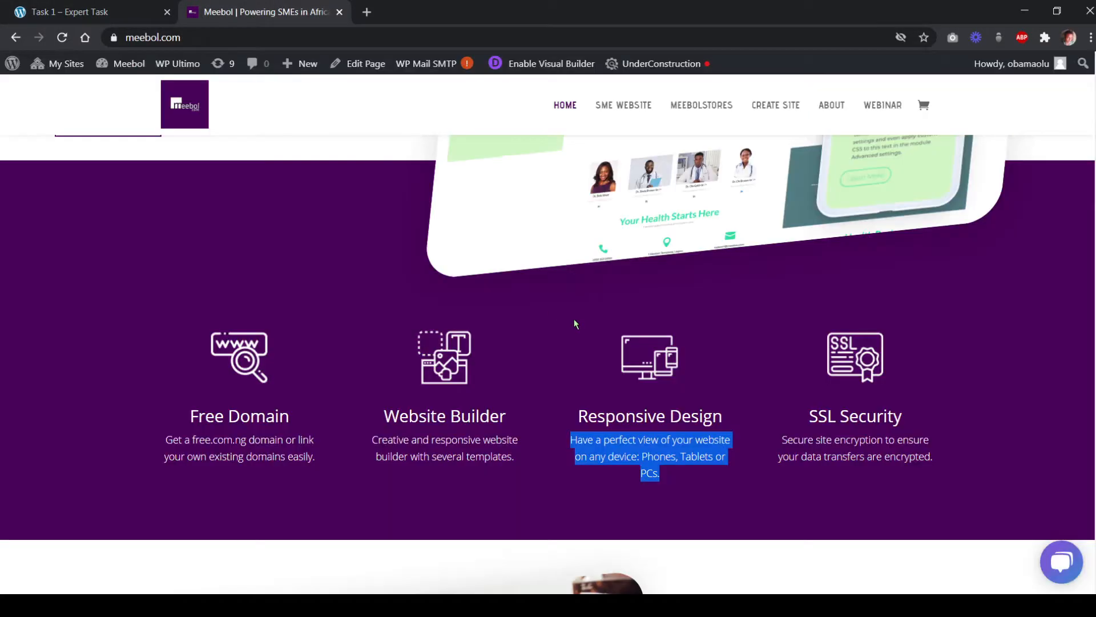
drag(809, 418, 899, 415)
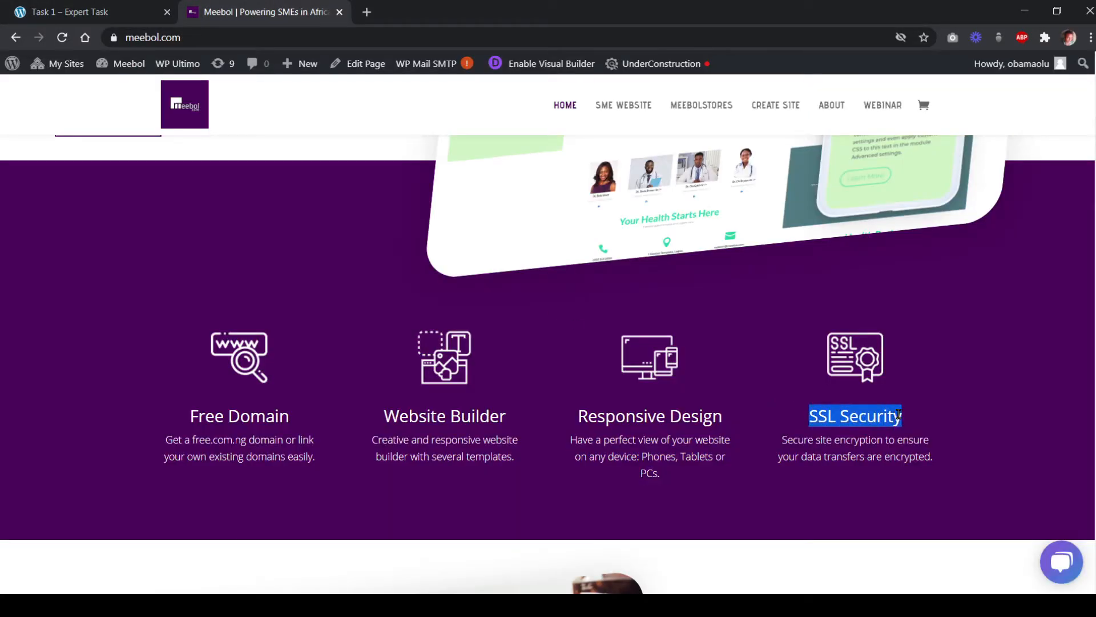
click(86, 12)
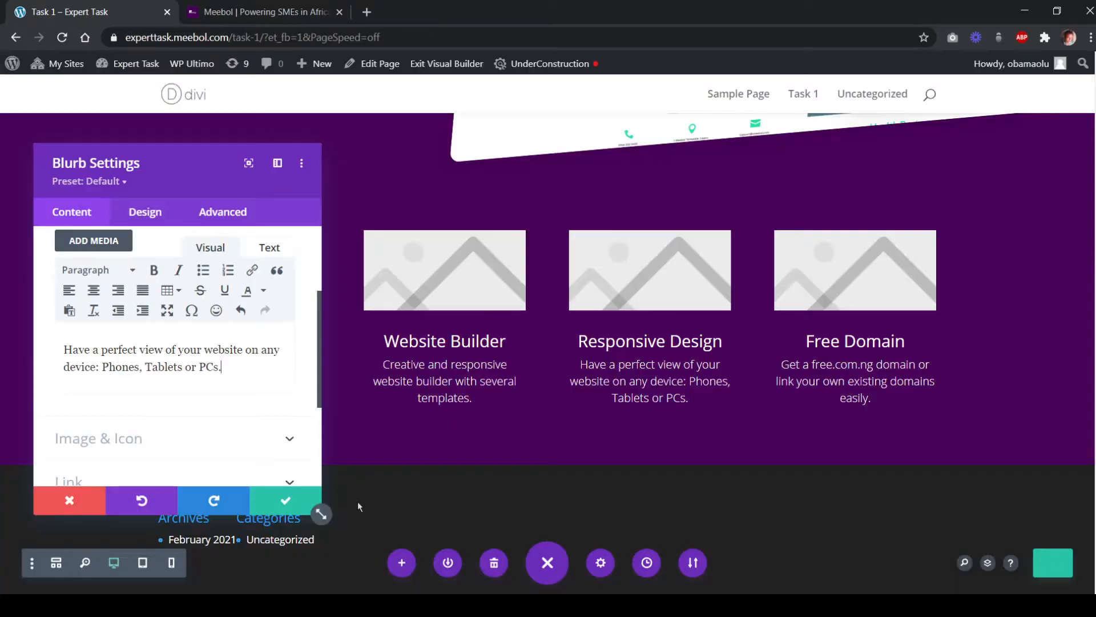
click(297, 499)
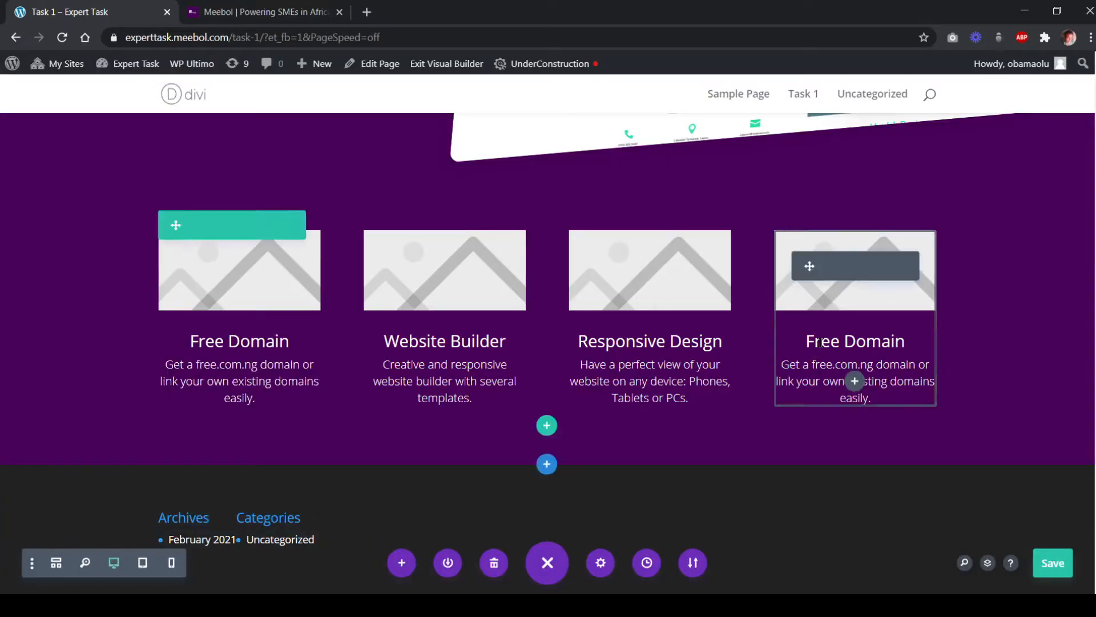
Open the fourth blurb's settings and replace its title with "SSL Security"
click(250, 267)
drag(127, 328, 56, 321)
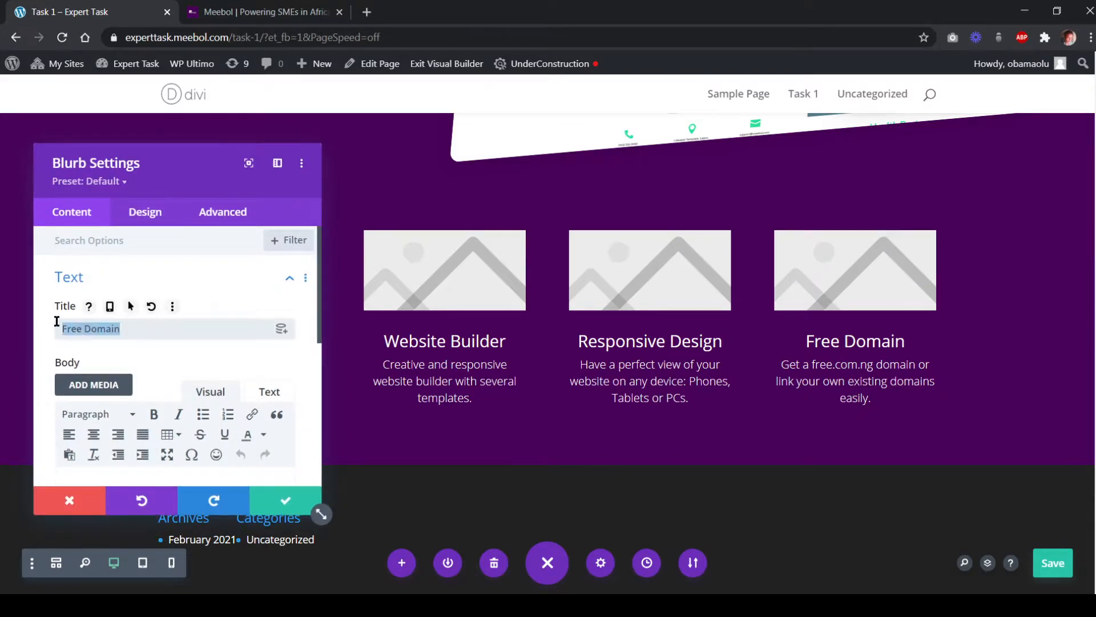
text(SSL Security)
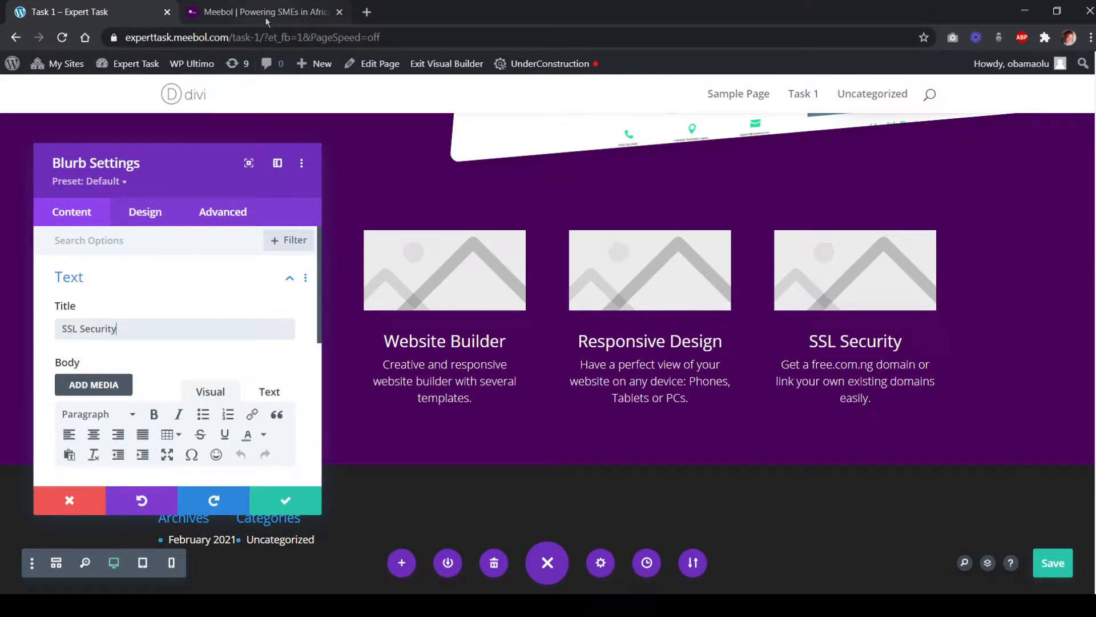
Replace the fourth blurb's body with "Secure site encryption to ensure your data transfers are encrypted." from the Meebol homepage and save the blurb
click(265, 13)
drag(778, 443, 934, 468)
key(ctrl+c)
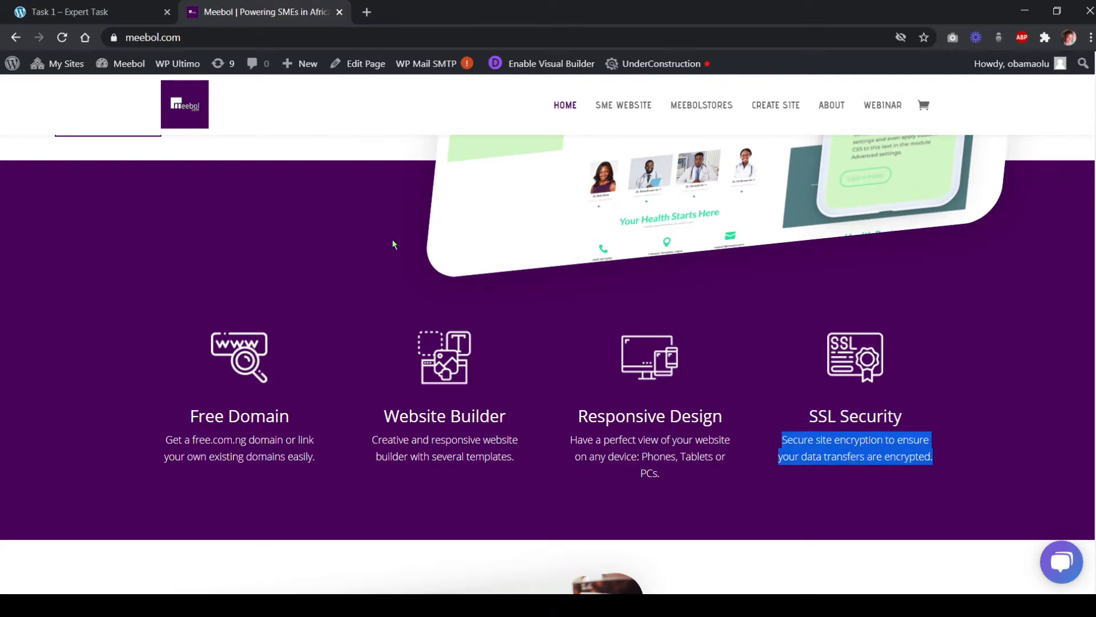
click(51, 13)
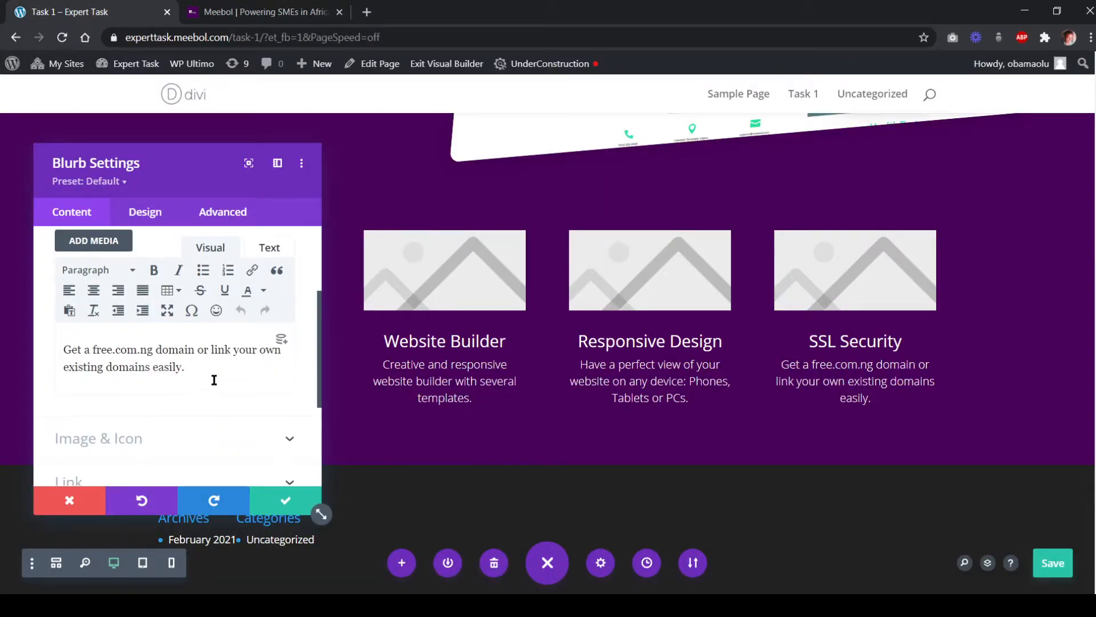
drag(213, 379, 55, 347)
key(ctrl+v)
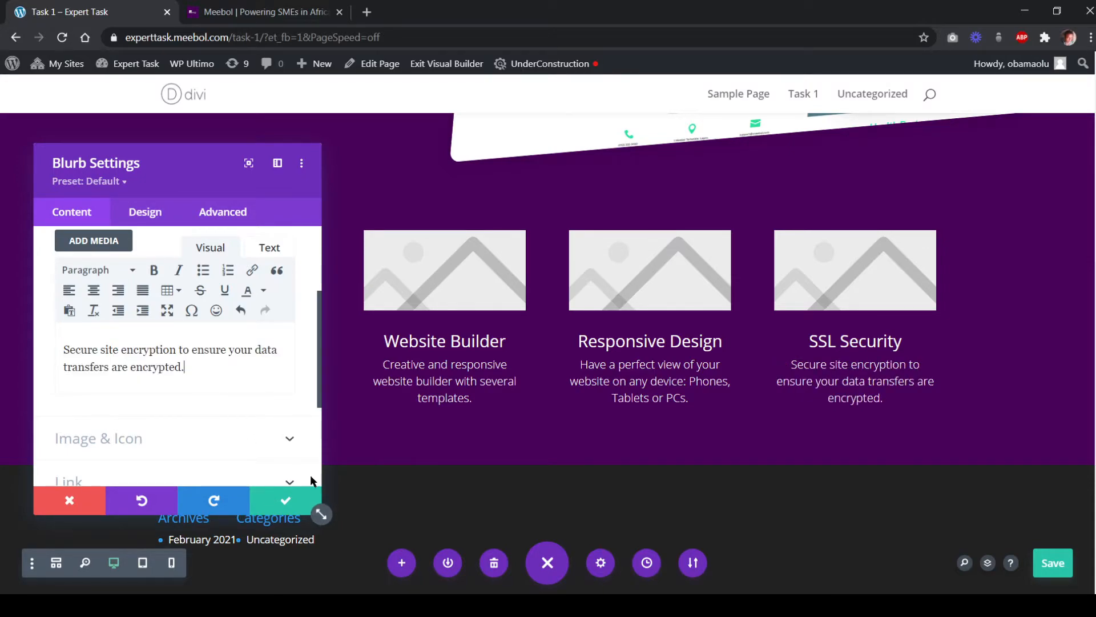
click(282, 502)
Compare the four blurbs with the Meebol homepage section and save the page
click(242, 12)
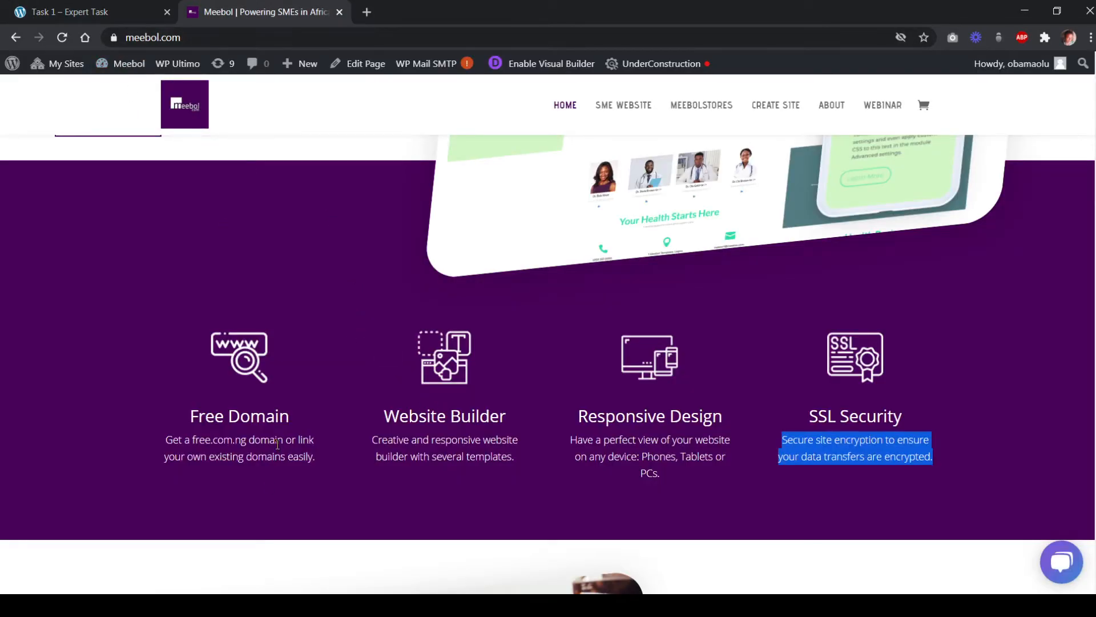
click(74, 17)
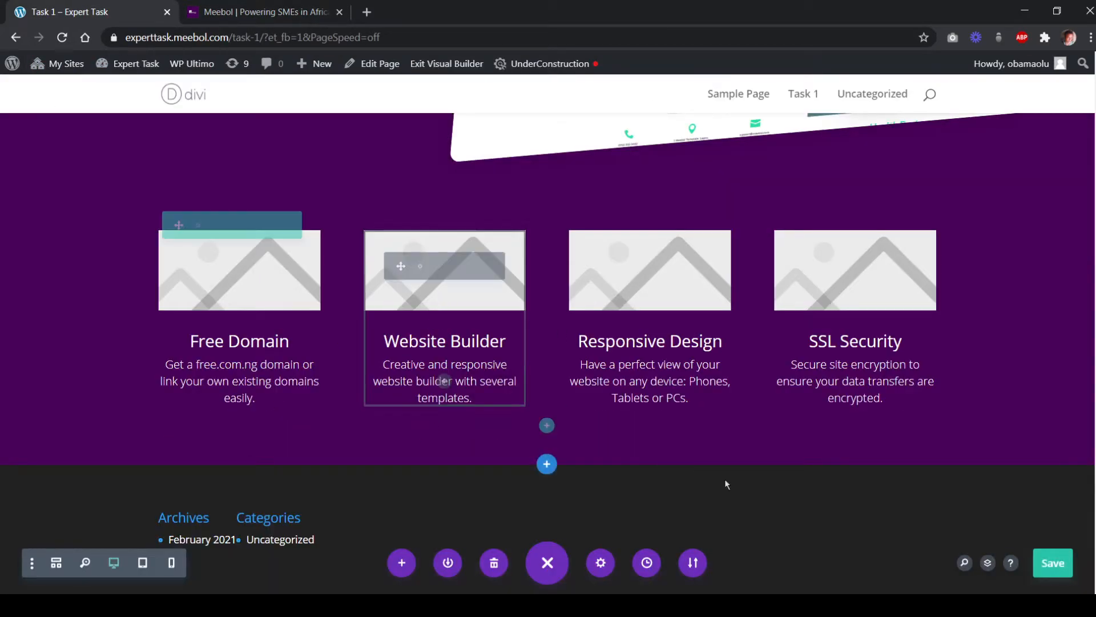
click(1043, 565)
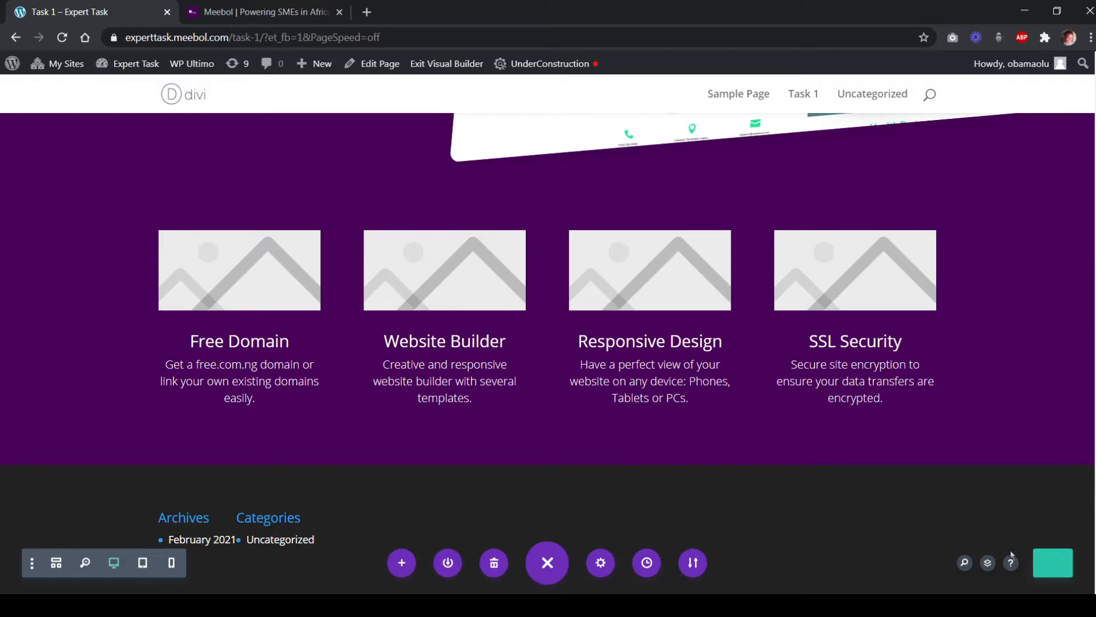
scroll(224, 339, up, 1)
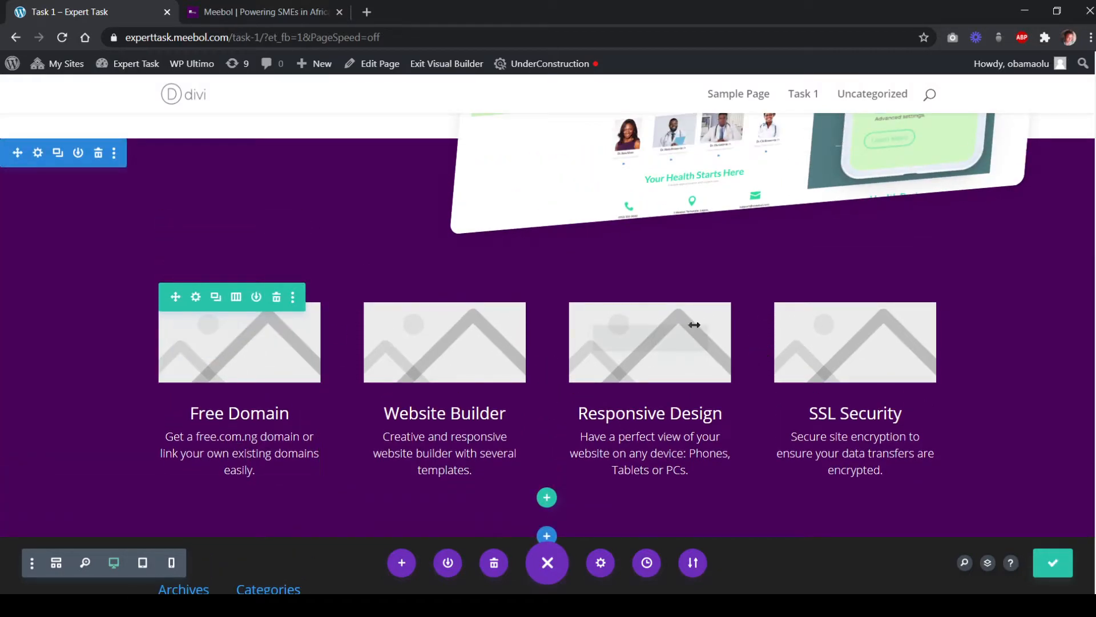
Open the "Free Domain" blurb's settings and expand its image and icon options
mouse_move(236, 354)
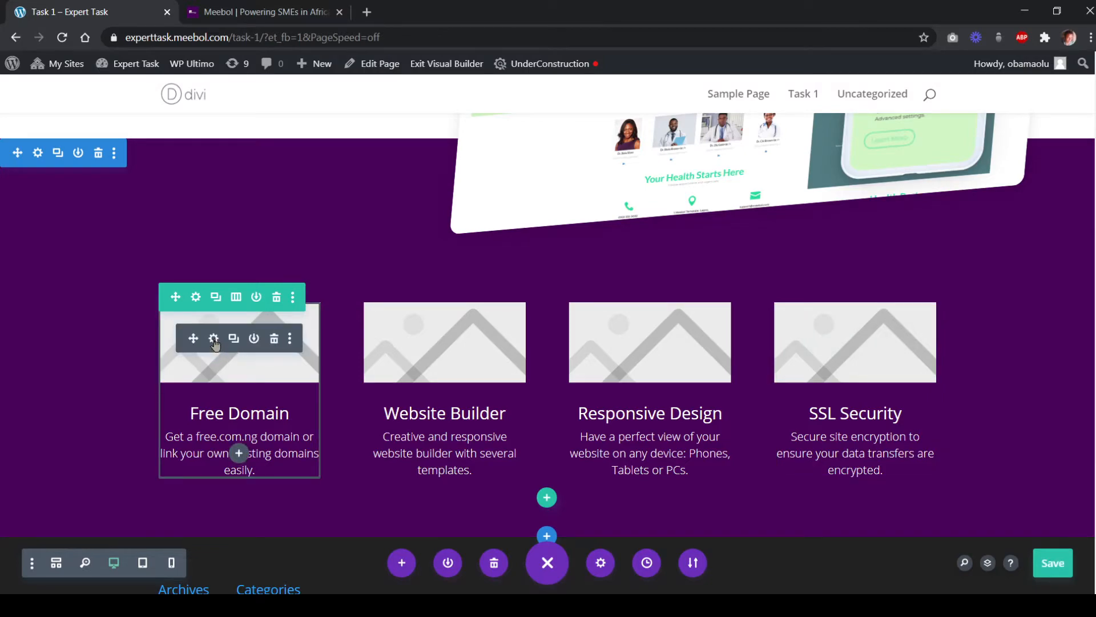
click(213, 338)
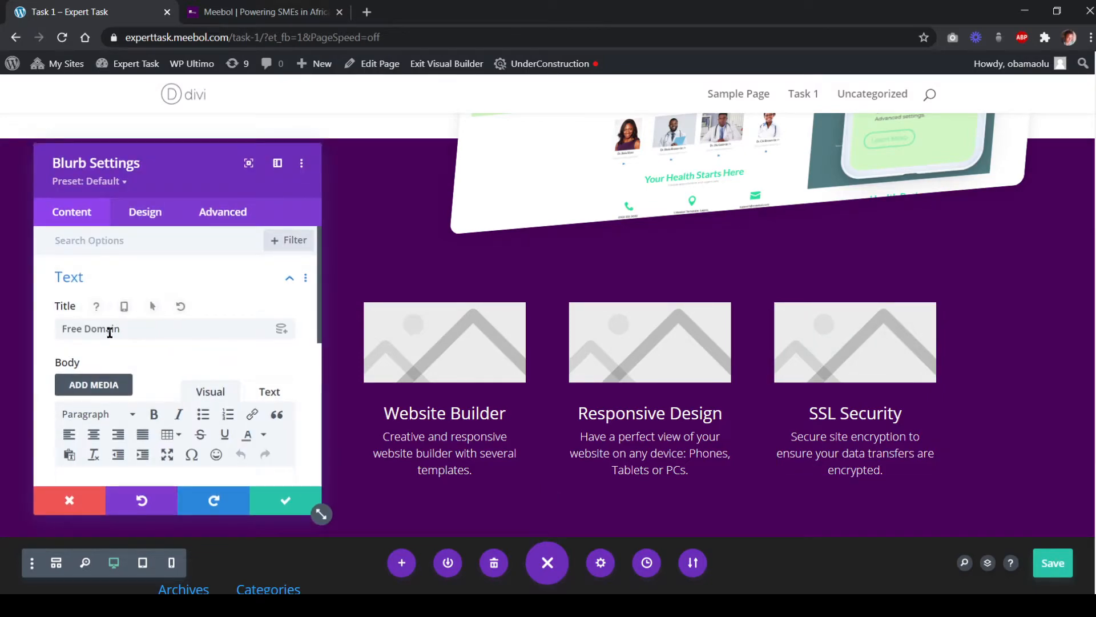
scroll(127, 361, down, 1)
scroll(127, 360, down, 3)
scroll(127, 365, up, 3)
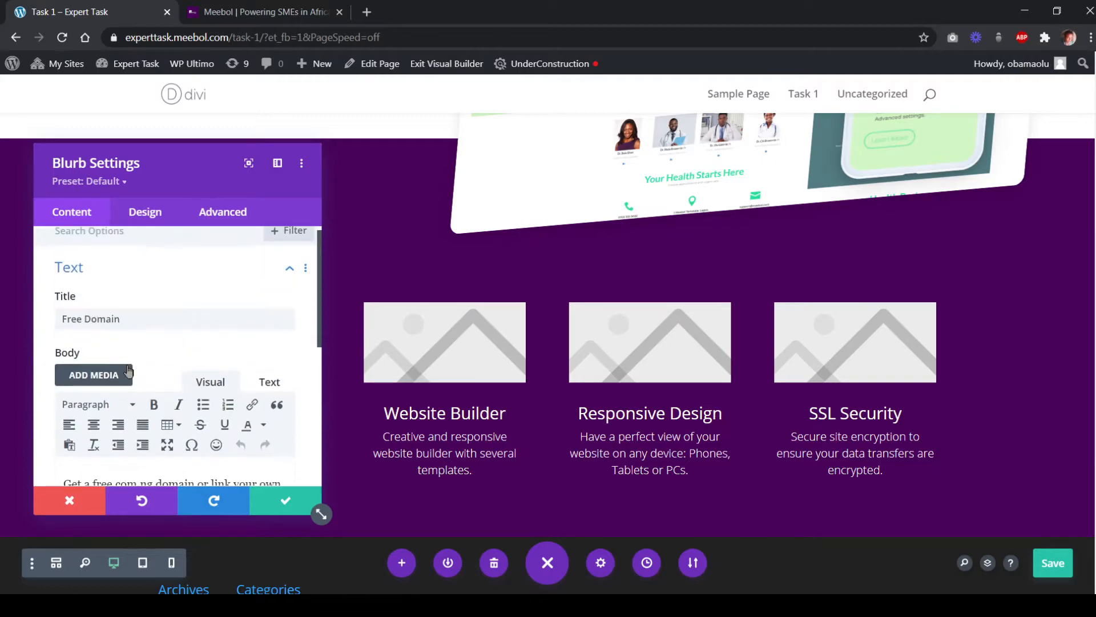
scroll(125, 371, down, 3)
scroll(154, 323, up, 4)
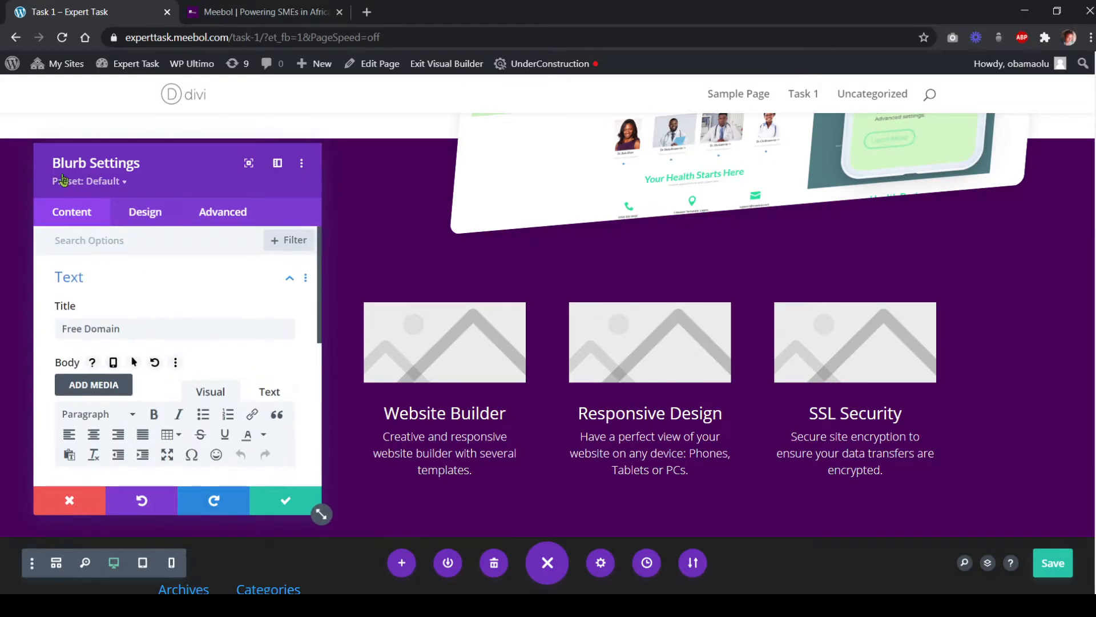
scroll(108, 385, down, 3)
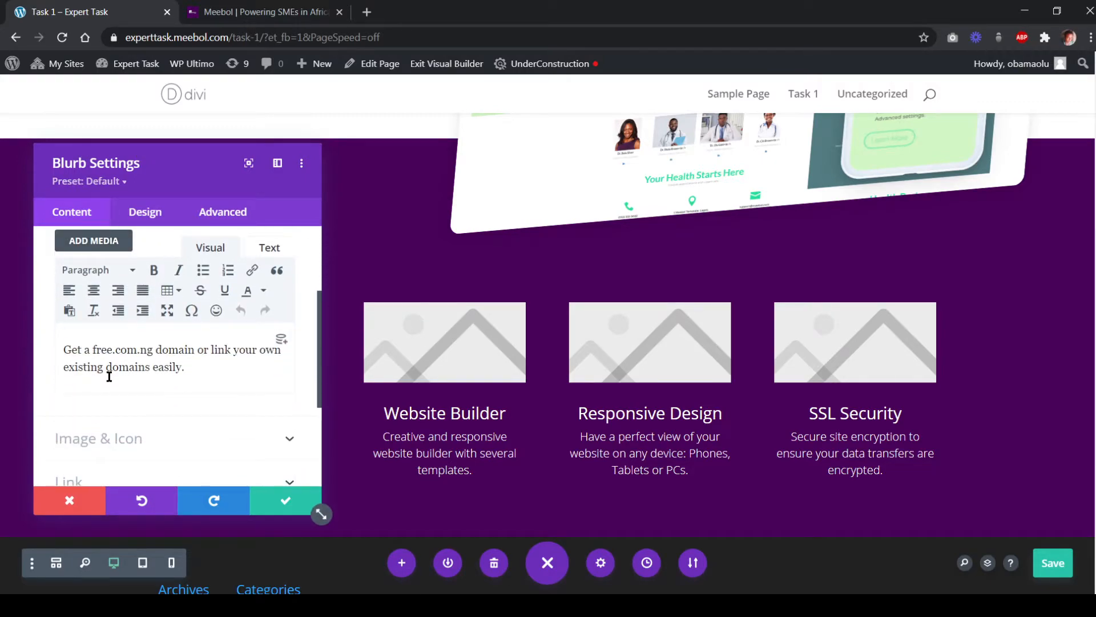
scroll(139, 348, down, 2)
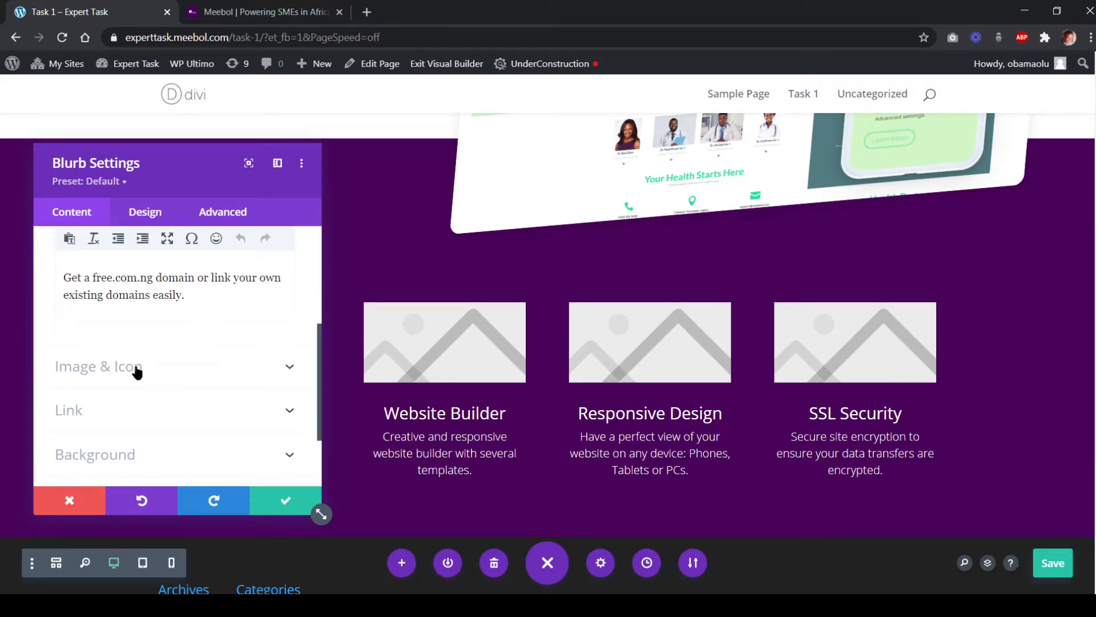
click(137, 370)
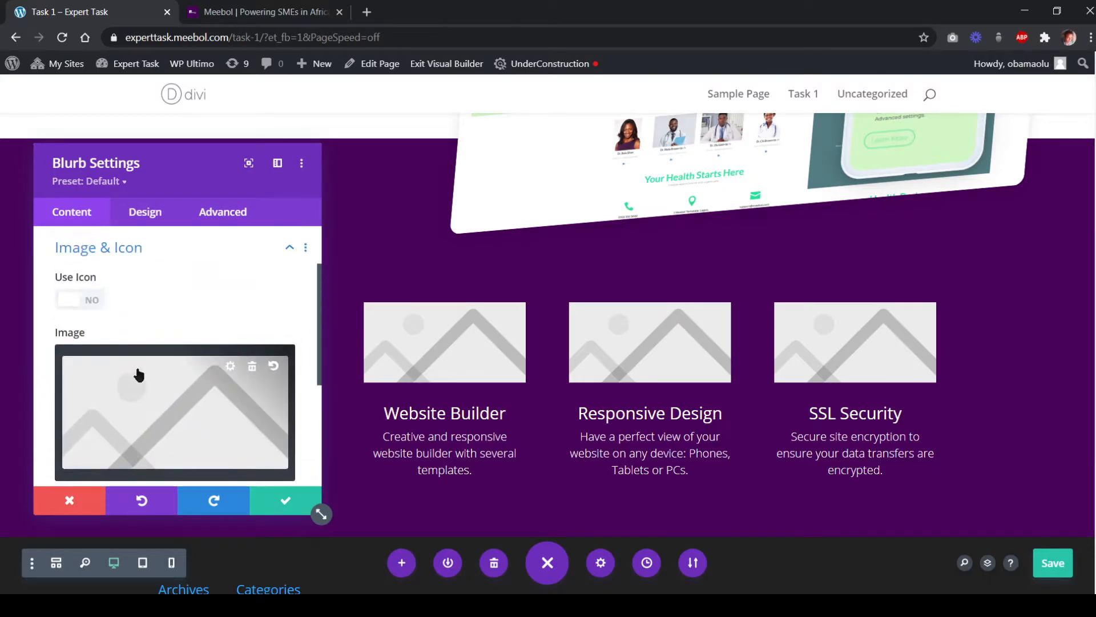
click(88, 305)
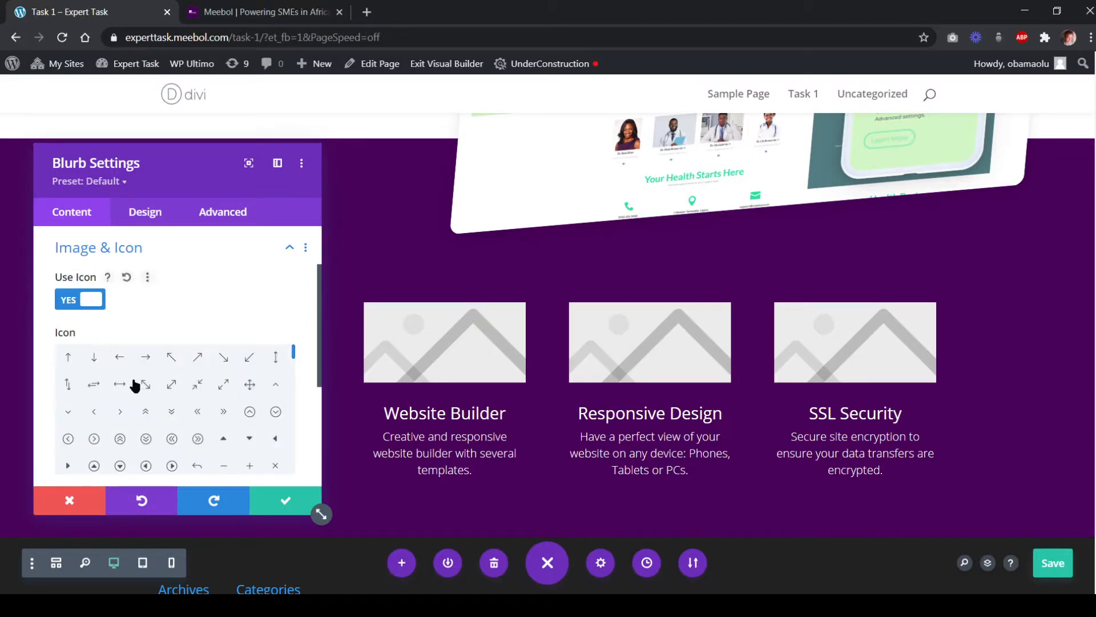
scroll(130, 401, down, 1)
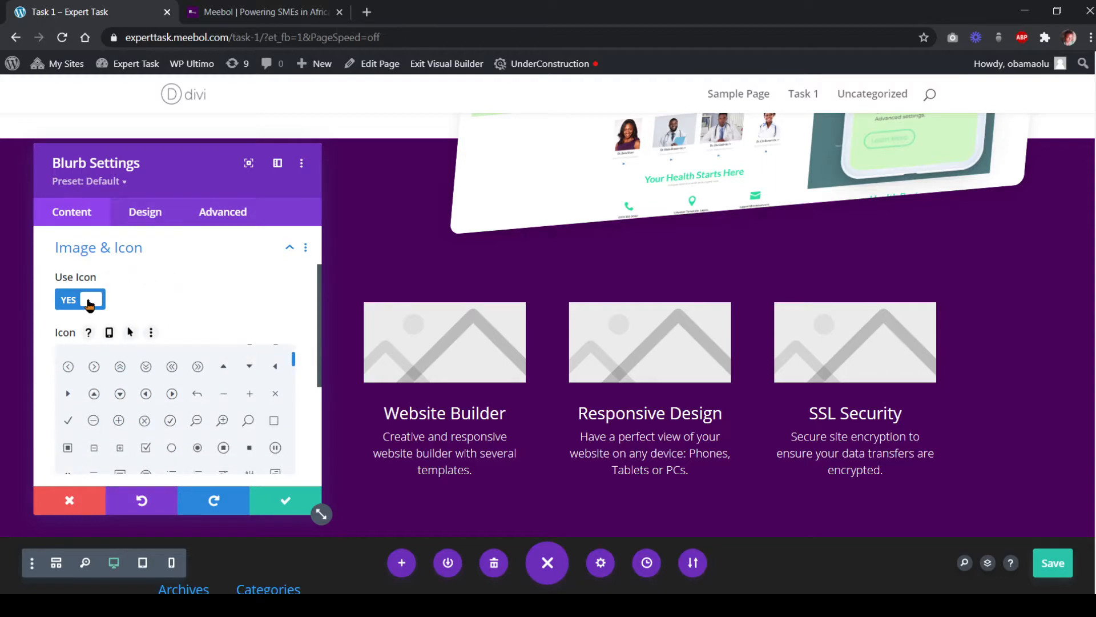
click(80, 305)
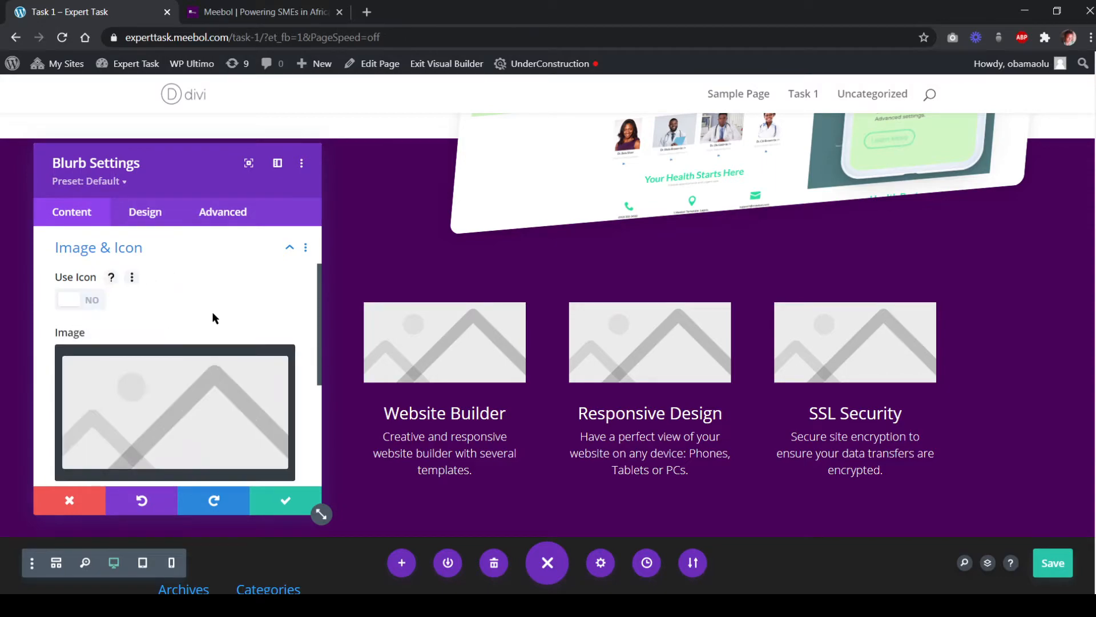
Check the Free Domain icon on the Meebol homepage, then upload the four feature icon PNGs while choosing the first blurb's image
click(221, 13)
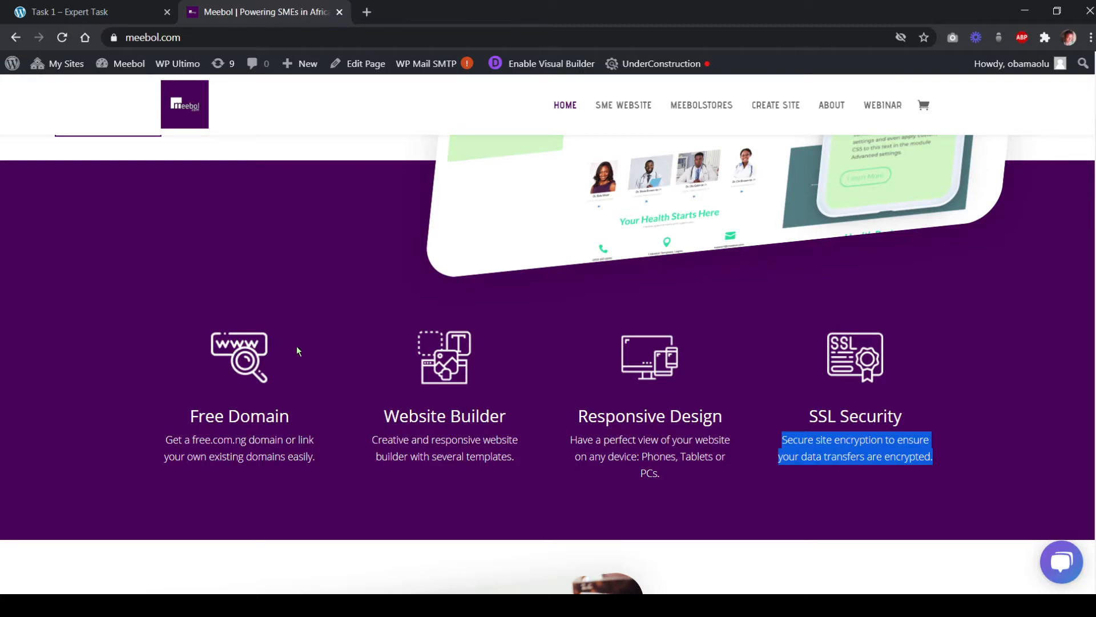
click(111, 17)
click(175, 396)
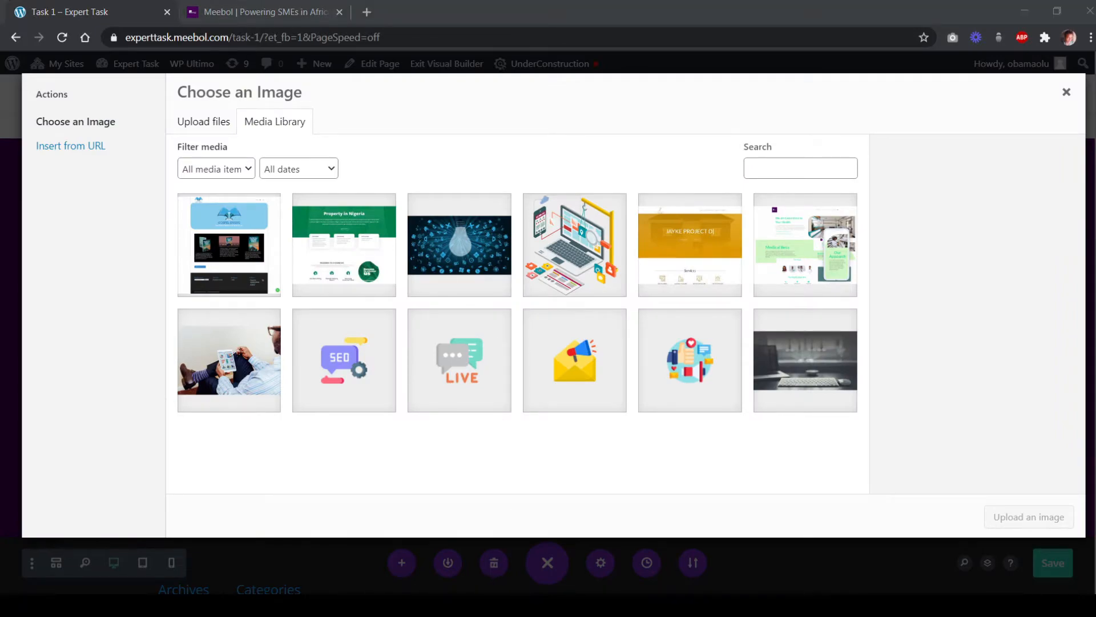
drag(0, 293, 187, 293)
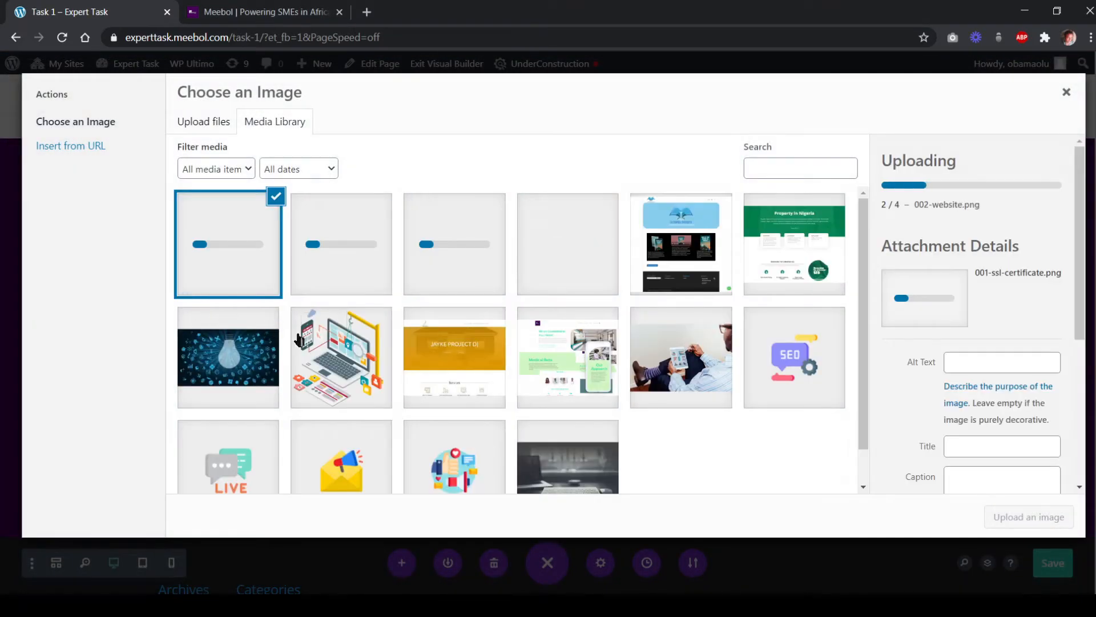
Set the uploaded WWW magnifier icon as the "Free Domain" blurb's image and save the blurb
click(568, 278)
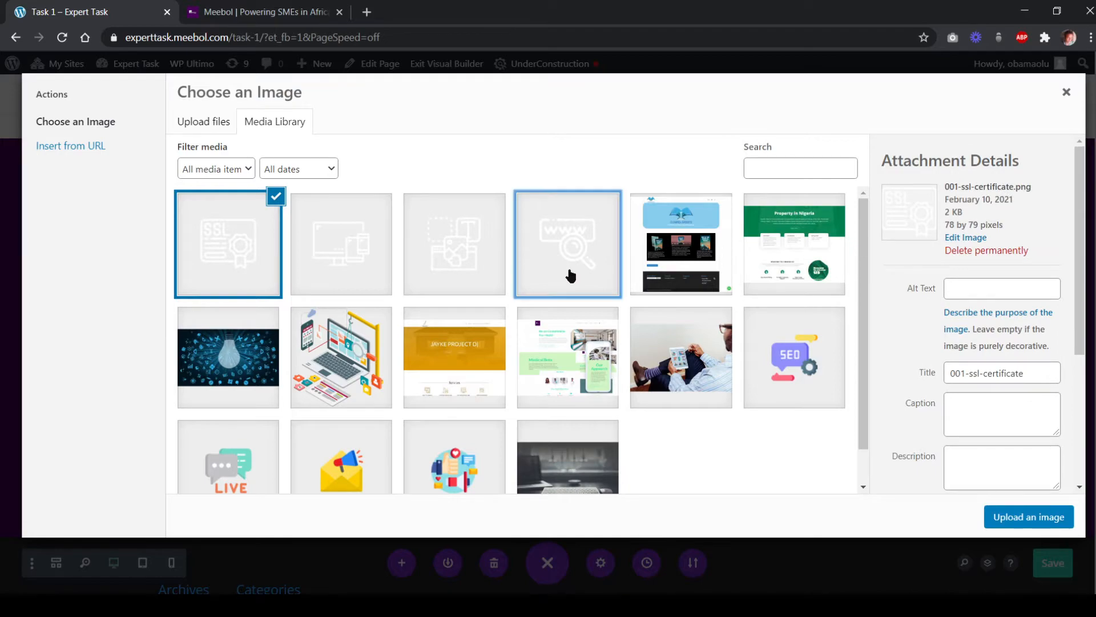
click(1038, 517)
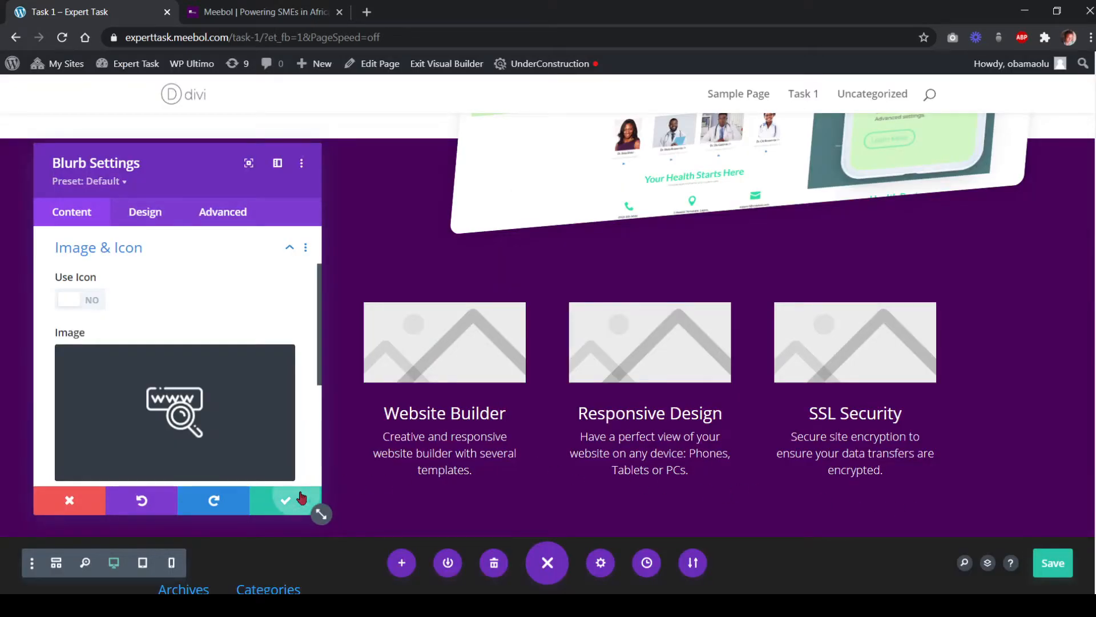
click(287, 500)
Replace the "Website Builder" blurb's placeholder image with 002-website.png, matching the Meebol homepage icon, and save the blurb
click(420, 339)
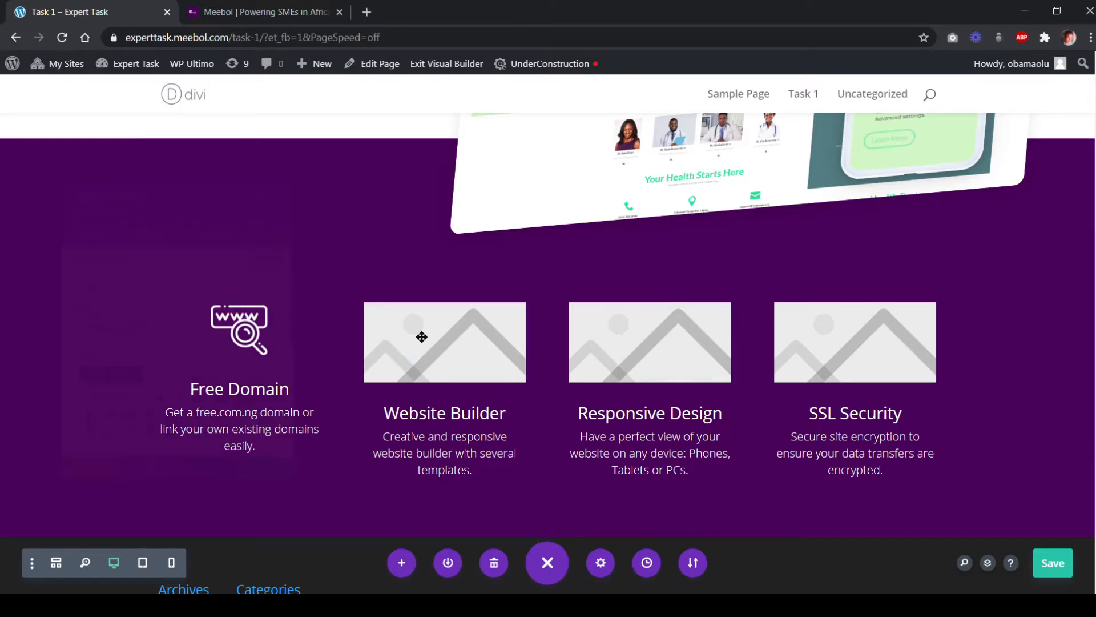
scroll(154, 434, down, 3)
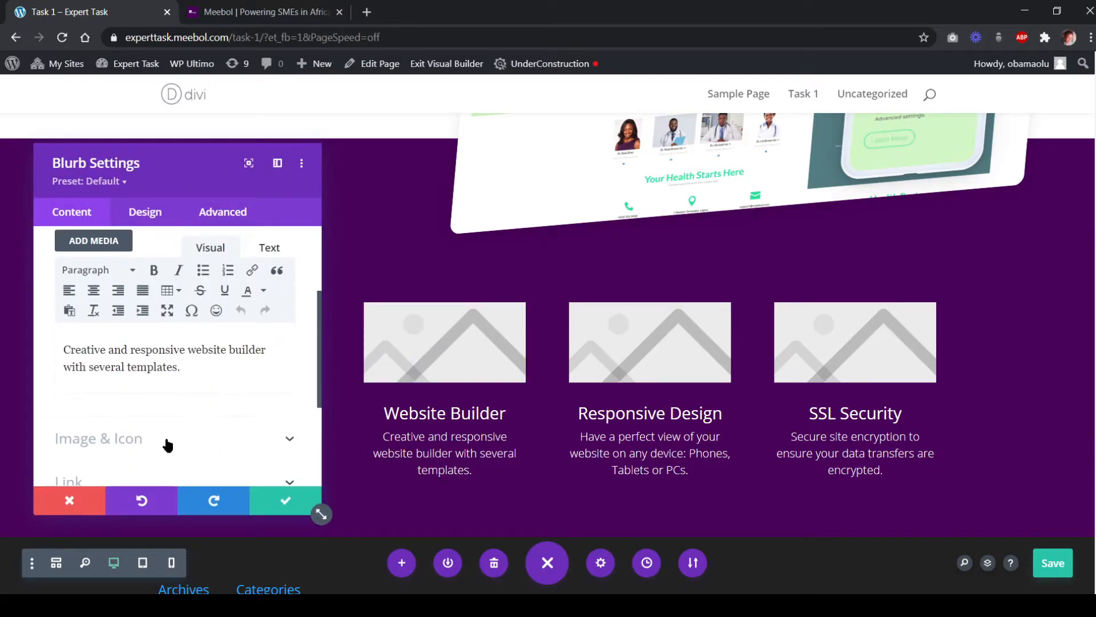
click(166, 443)
click(174, 427)
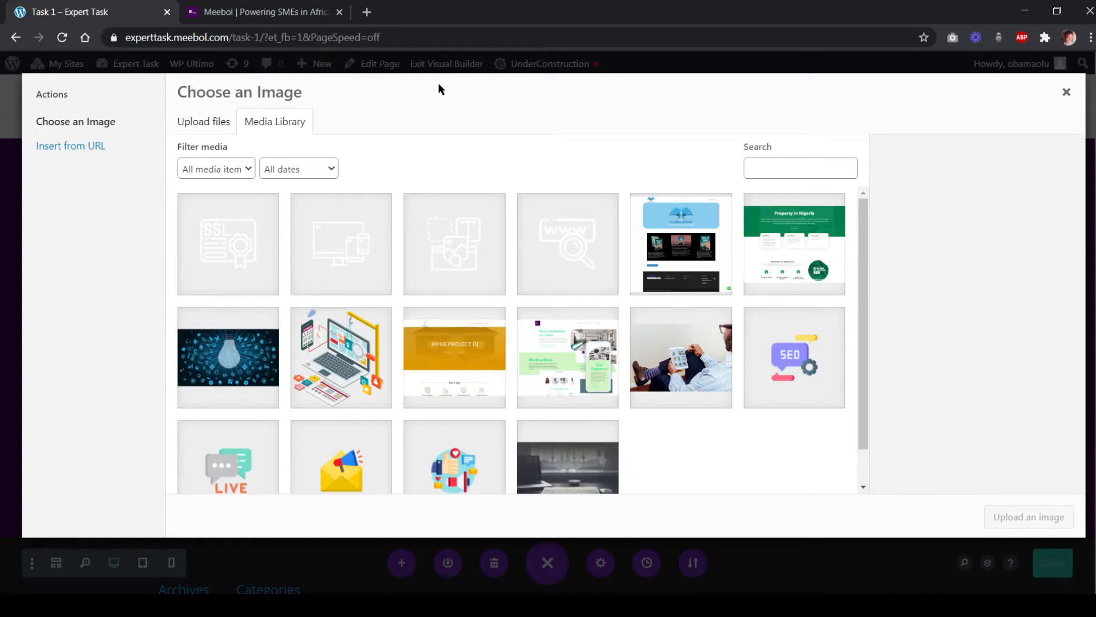
click(291, 20)
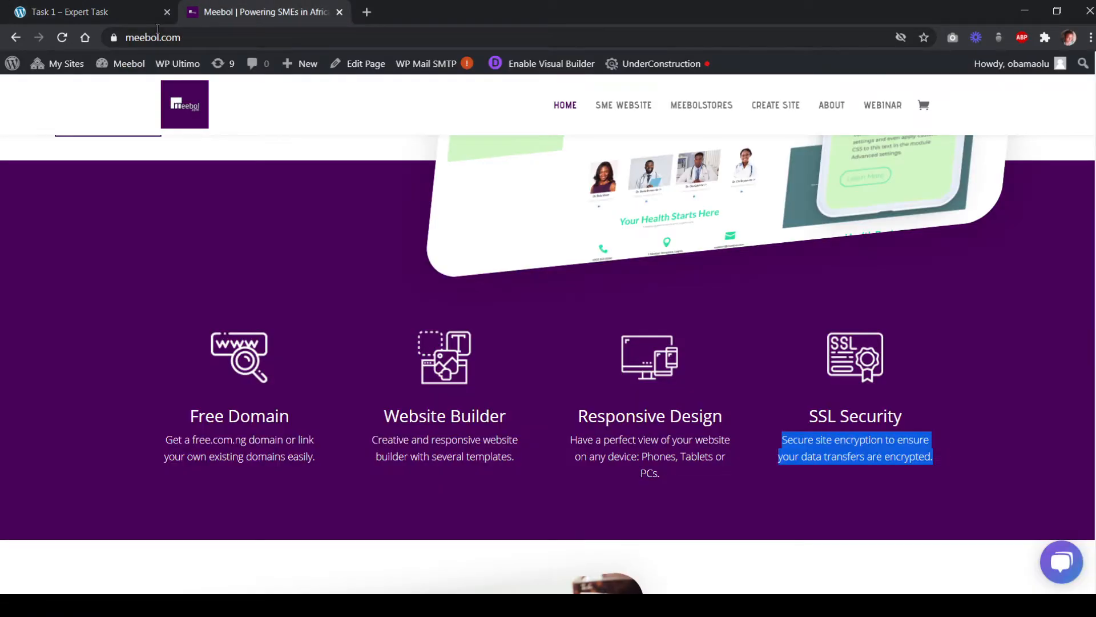
click(95, 18)
click(460, 269)
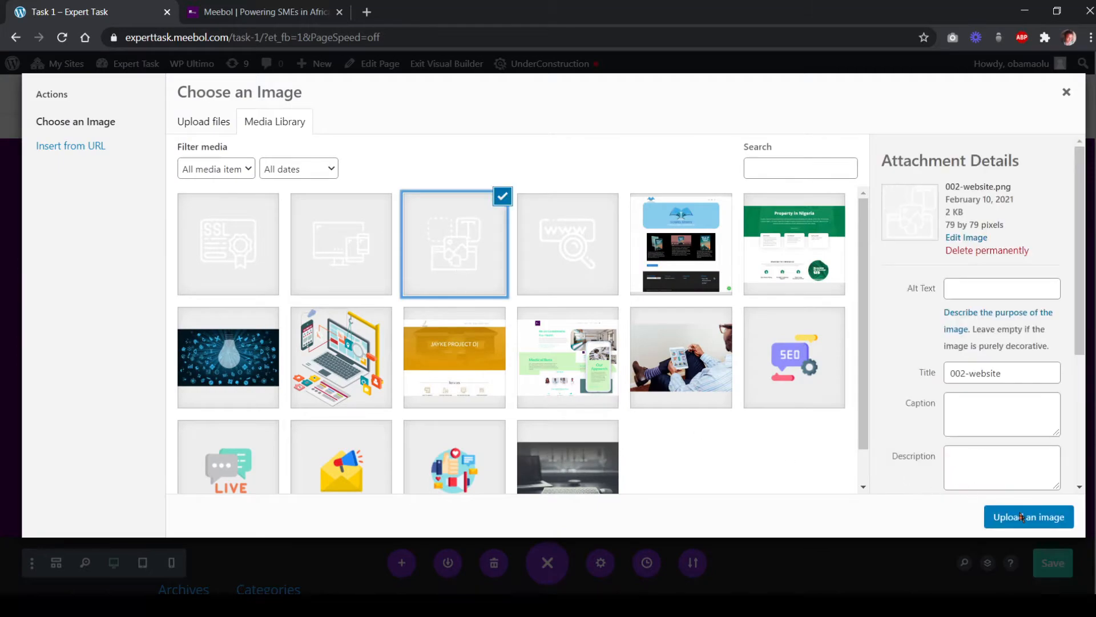
click(1039, 517)
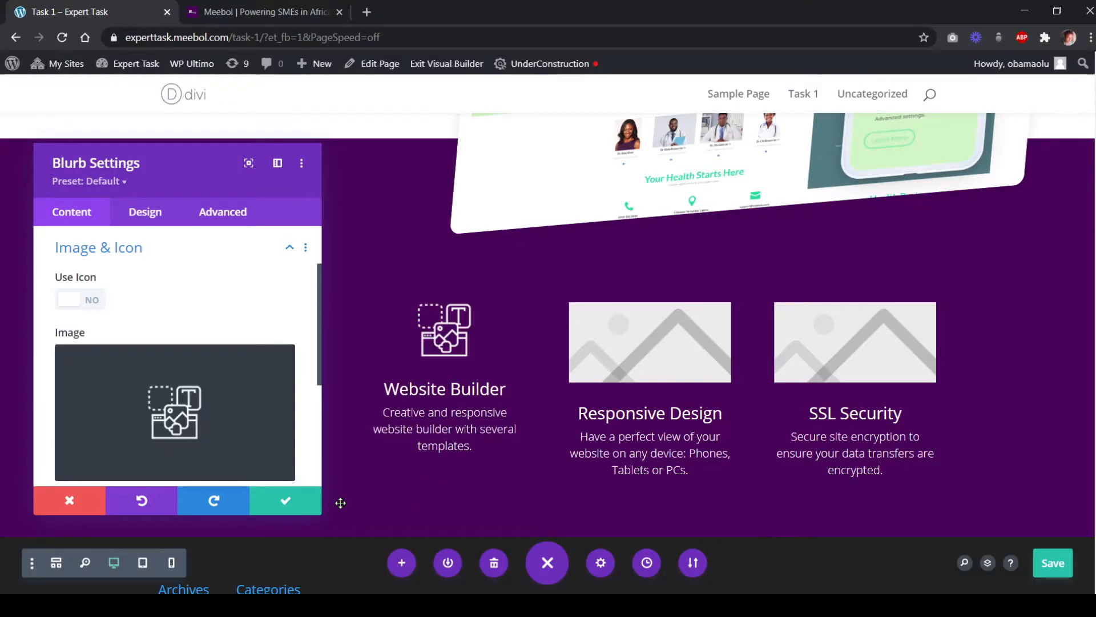
click(306, 503)
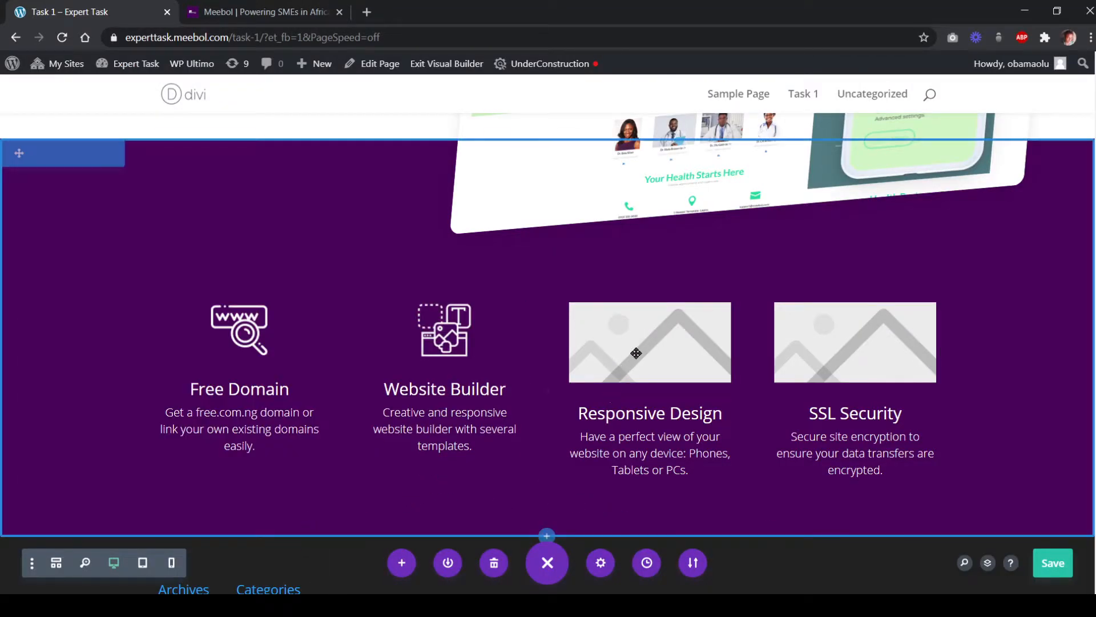
Replace the "Responsive Design" blurb's placeholder image with 003-responsive-design.png and save the blurb
mouse_move(634, 352)
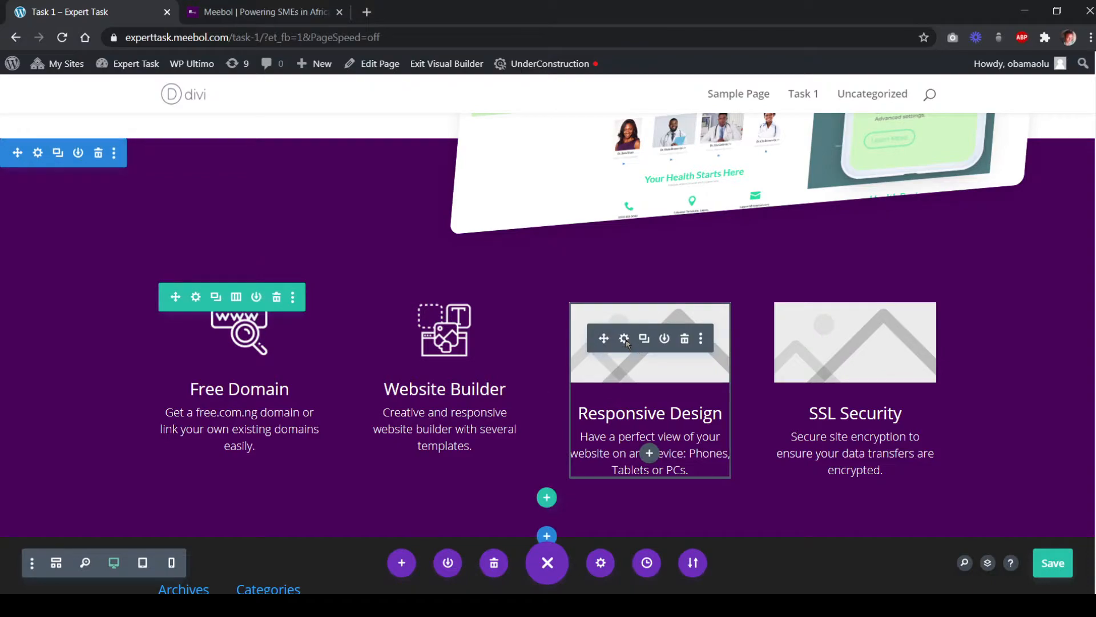
click(624, 338)
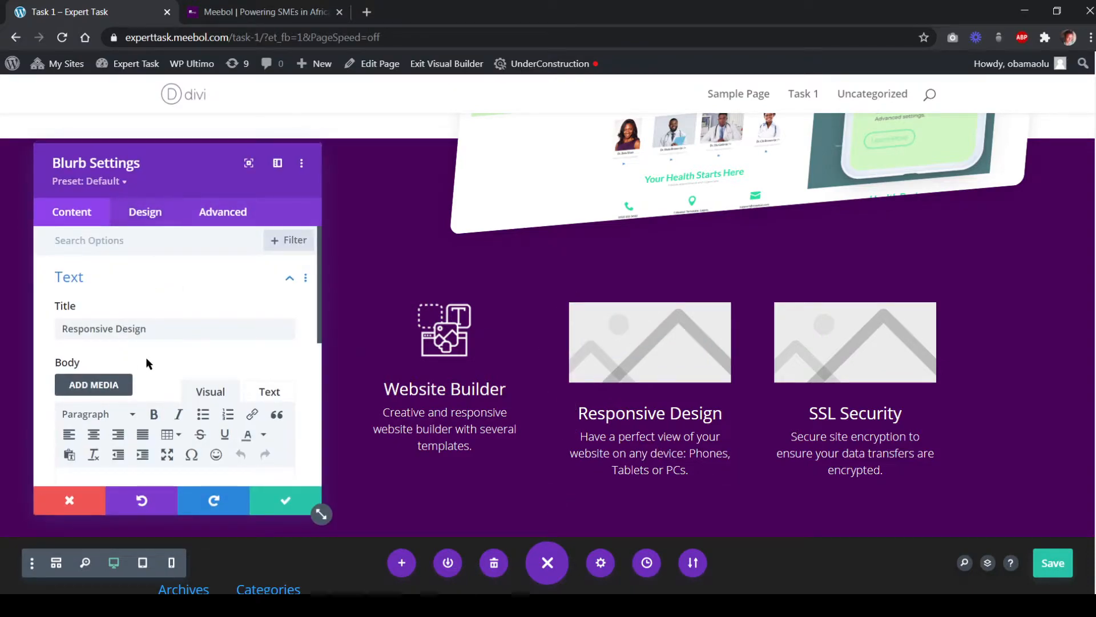
scroll(145, 358, down, 4)
click(146, 371)
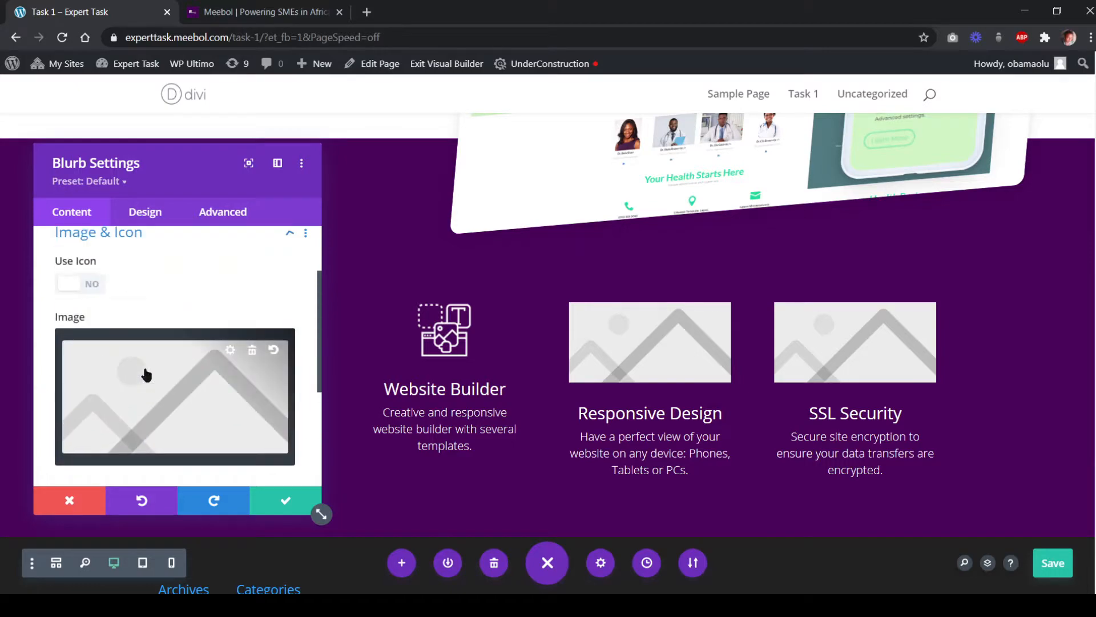
click(156, 401)
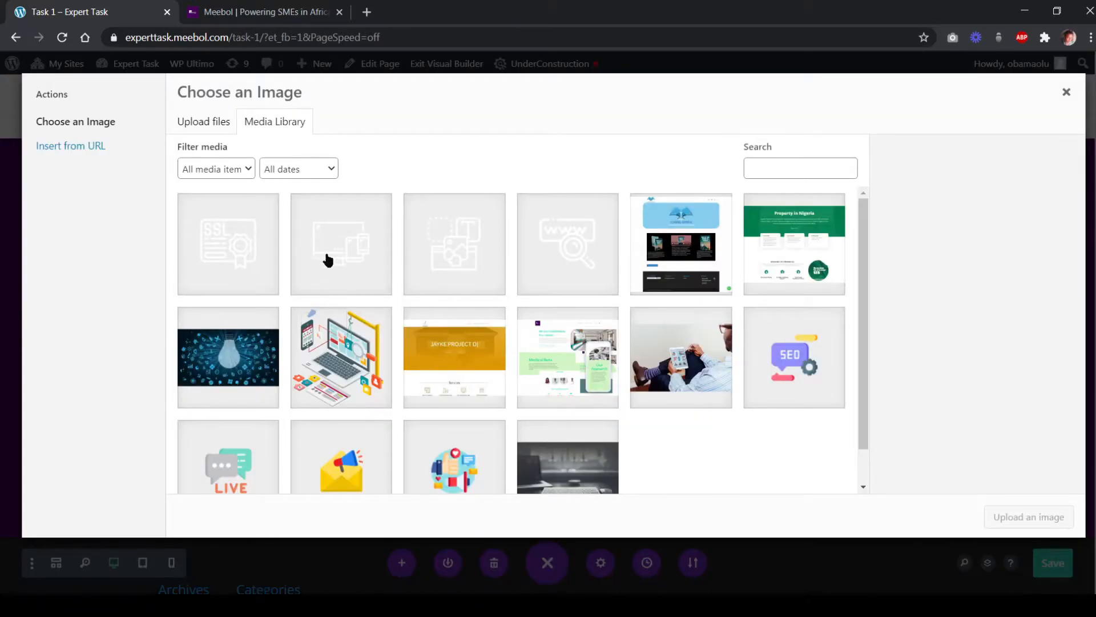
click(328, 260)
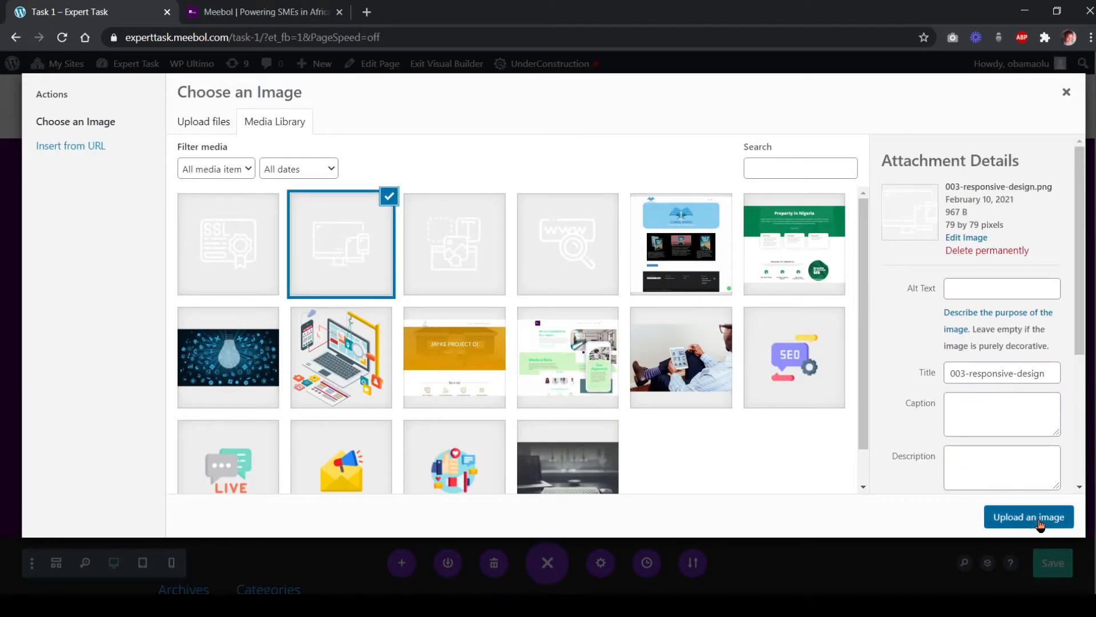
click(1029, 516)
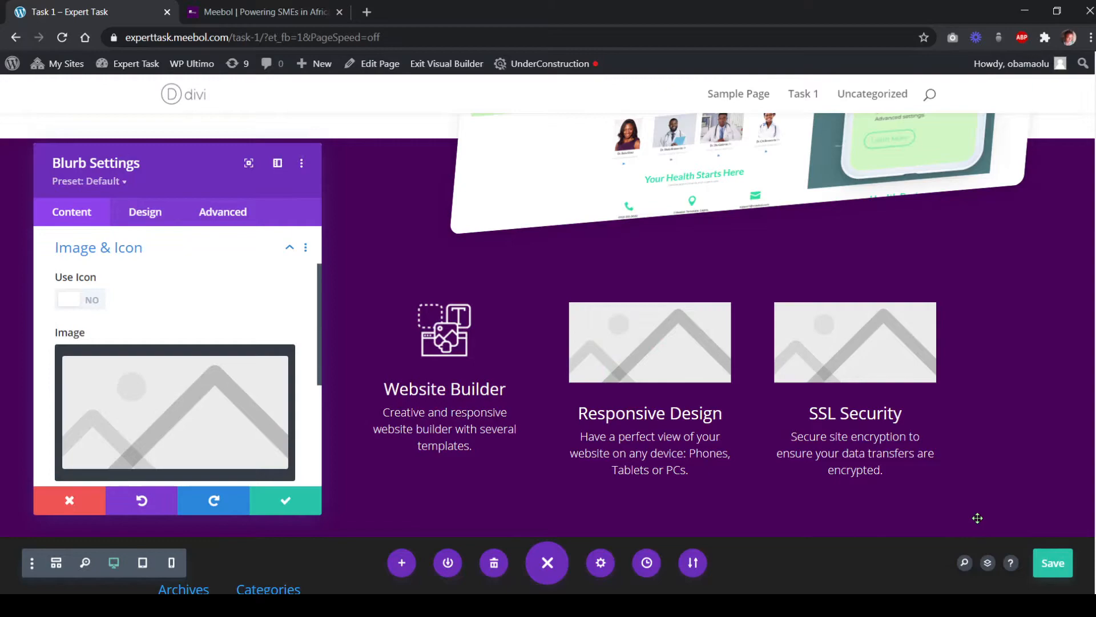
click(287, 503)
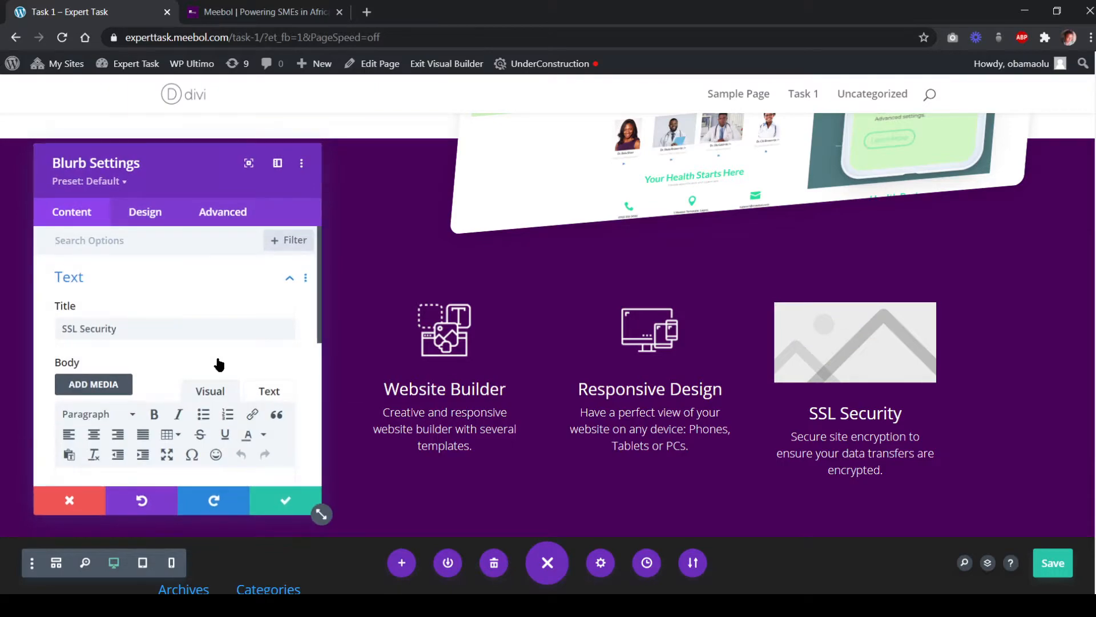
Replace the "SSL Security" blurb's placeholder image with 001-ssl-certificate.png and save the blurb
scroll(216, 365, down, 4)
click(182, 377)
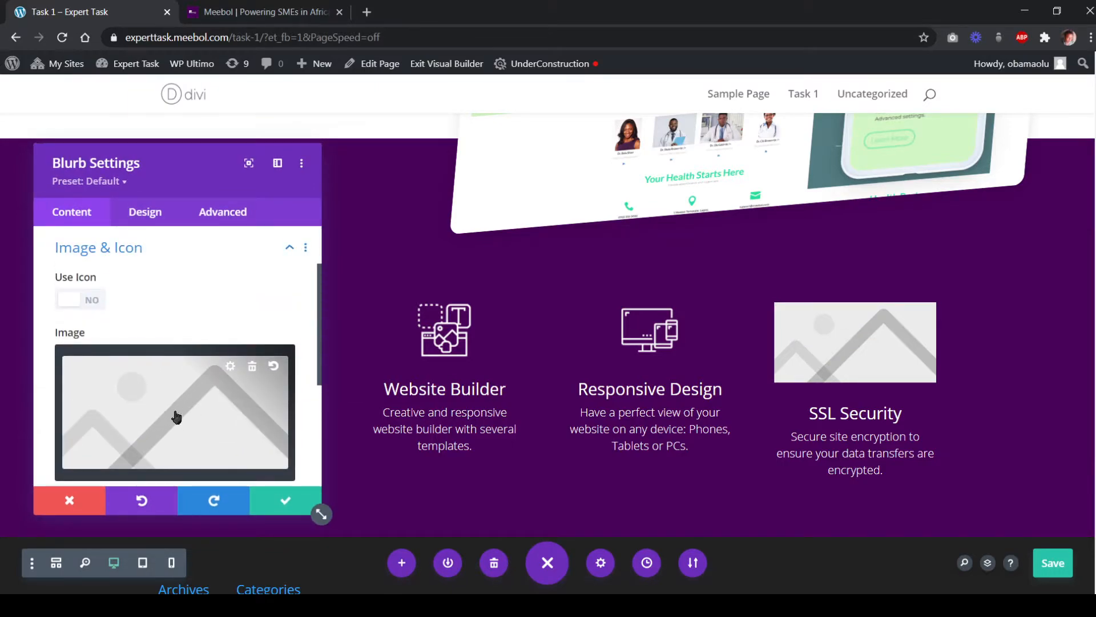
click(150, 427)
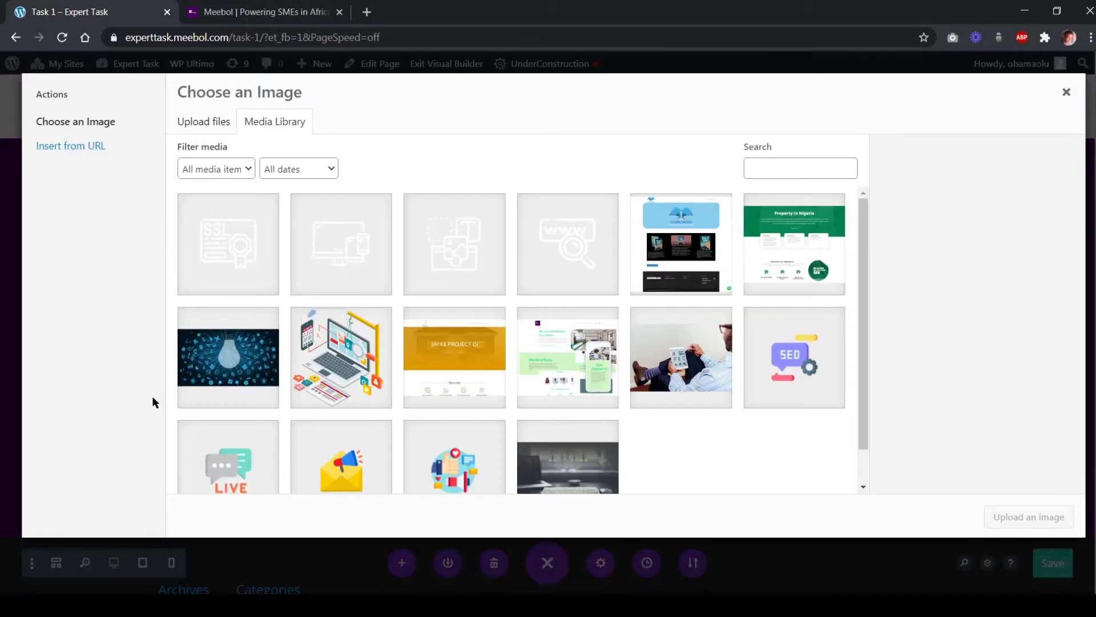
click(253, 262)
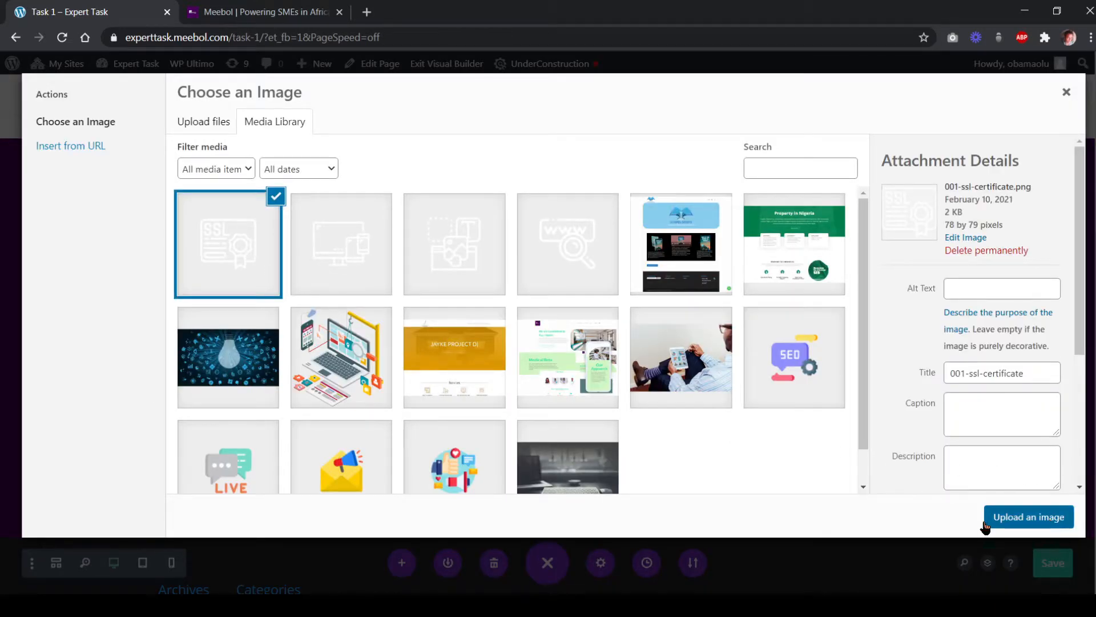
click(1054, 518)
click(311, 505)
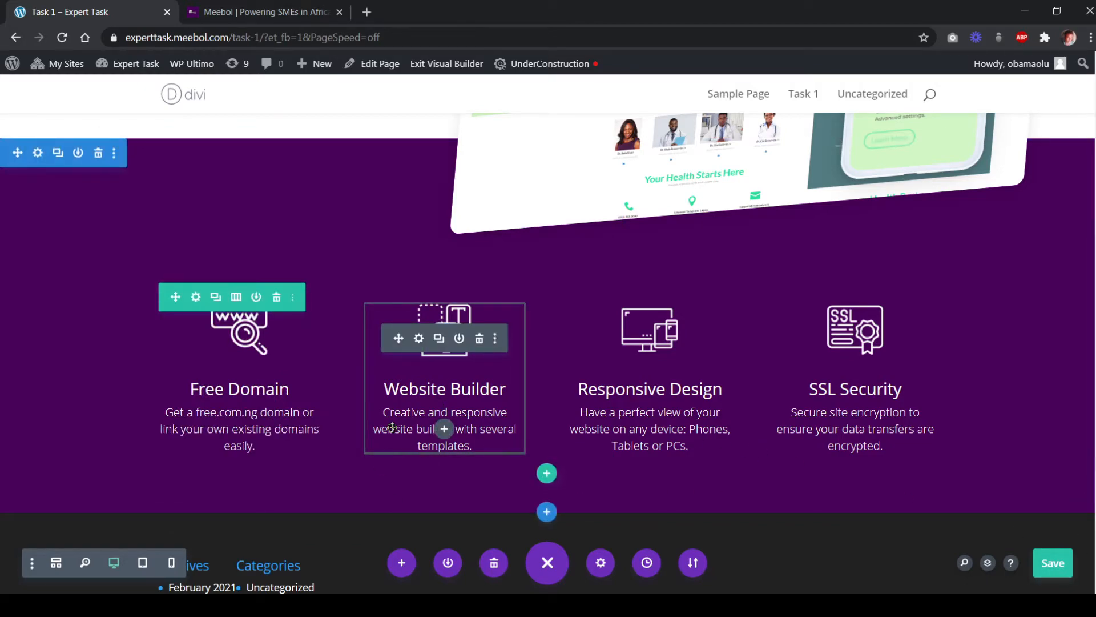
Examine the "Manage Your Business On The Go" section below the features on the Meebol homepage and compare it with the rebuilt page
scroll(511, 237, up, 4)
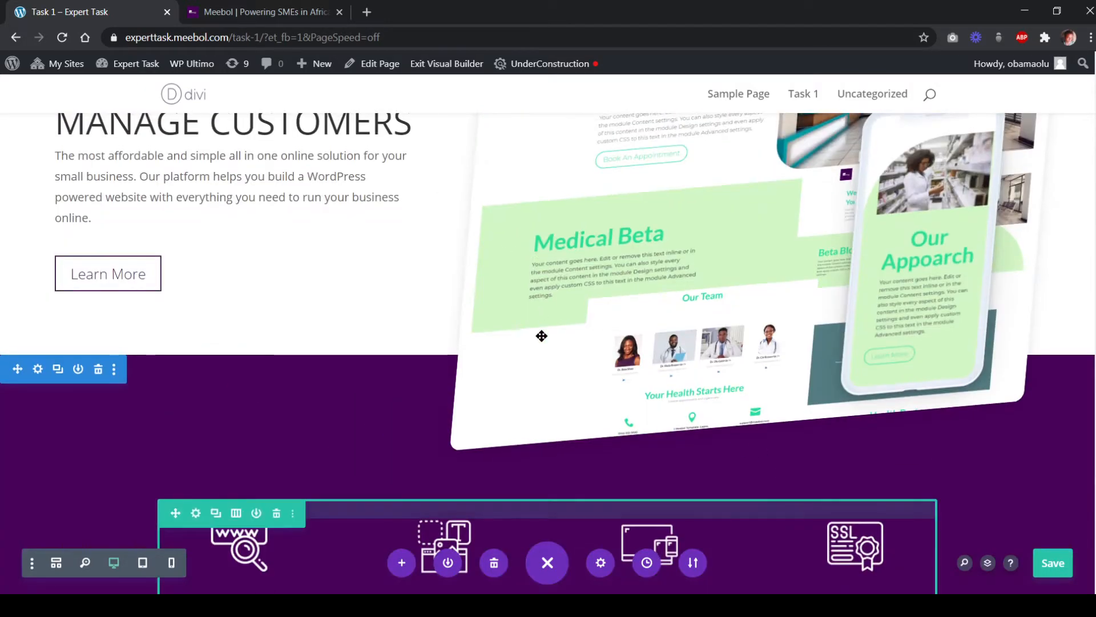
scroll(367, 174, up, 3)
click(252, 11)
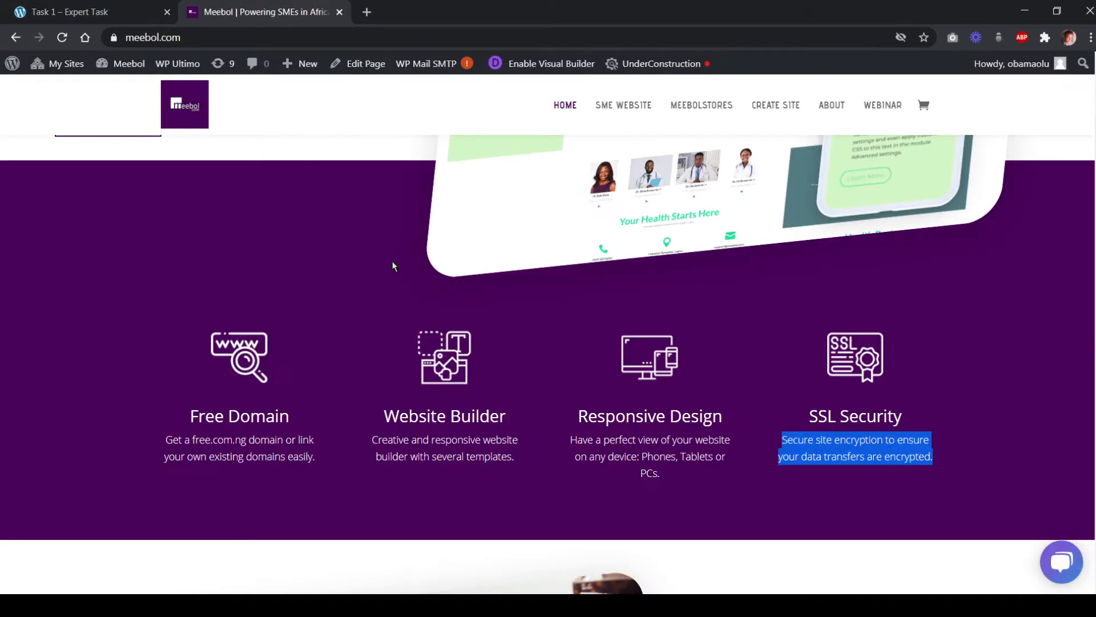
scroll(394, 267, down, 8)
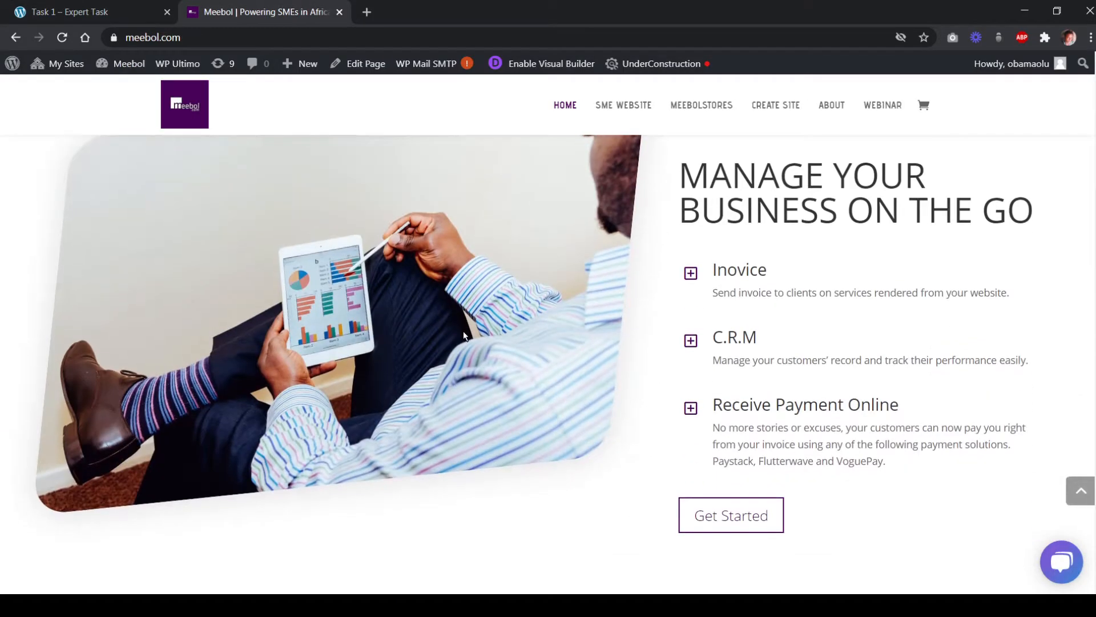
scroll(463, 336, up, 4)
click(89, 11)
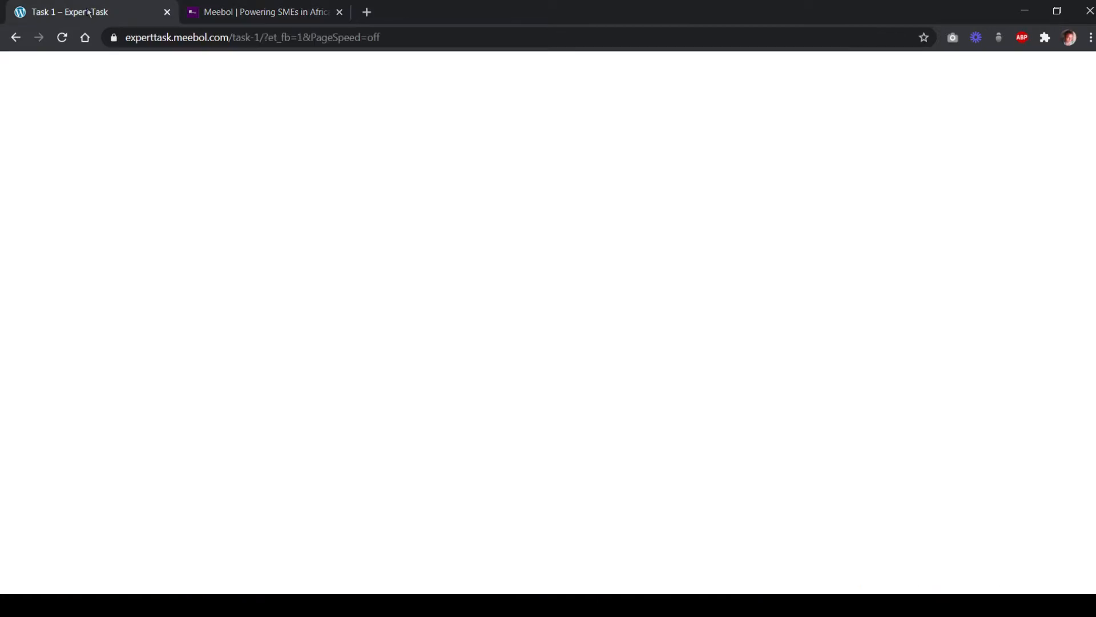
scroll(283, 238, down, 6)
scroll(390, 308, up, 6)
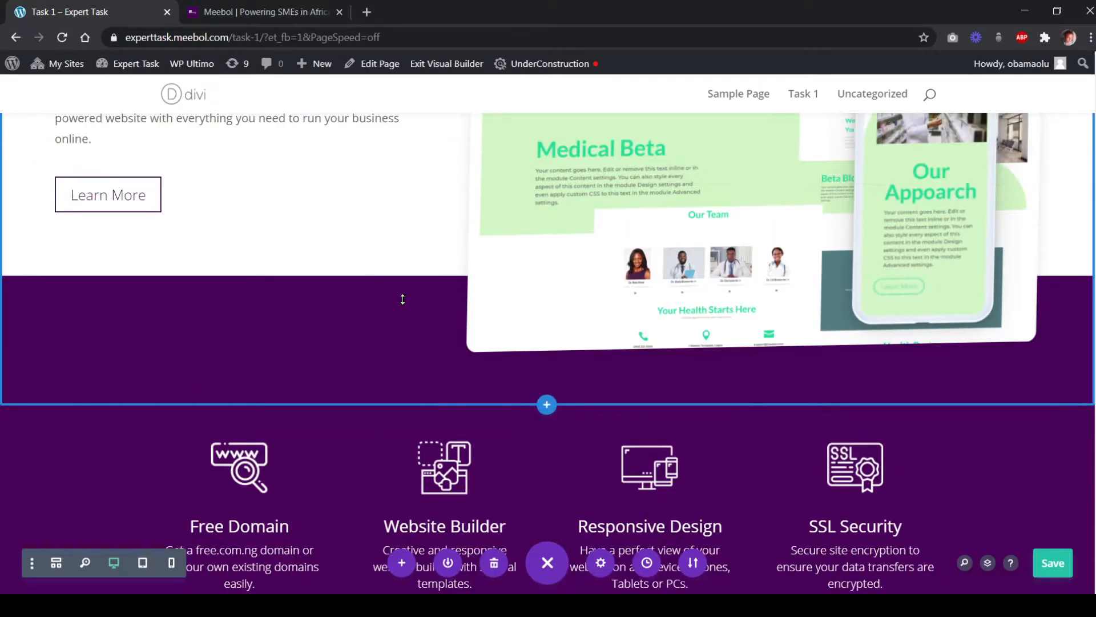
scroll(406, 311, down, 4)
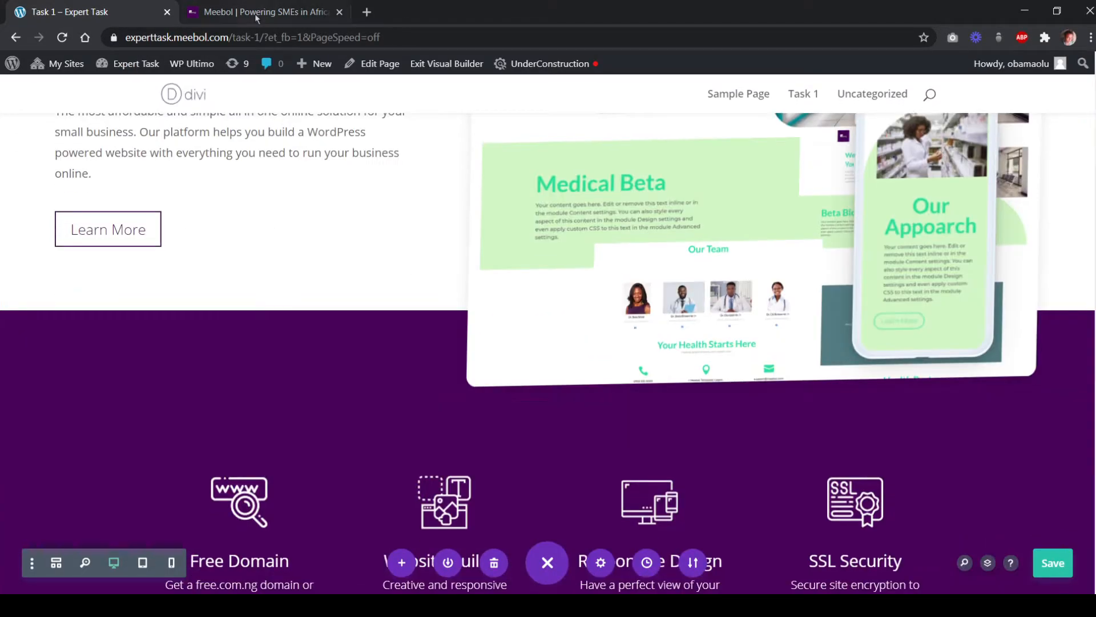
Compare the rebuilt hero and four-column feature sections with the originals on the Meebol homepage
click(257, 11)
scroll(381, 228, down, 1)
scroll(391, 234, up, 5)
scroll(392, 234, up, 4)
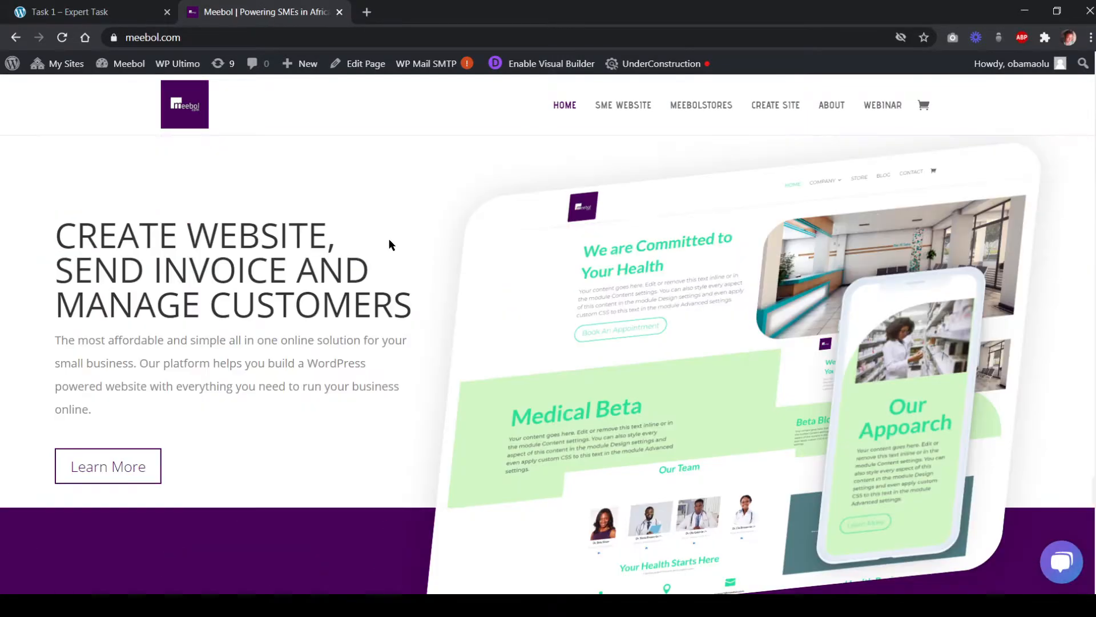
scroll(354, 245, down, 1)
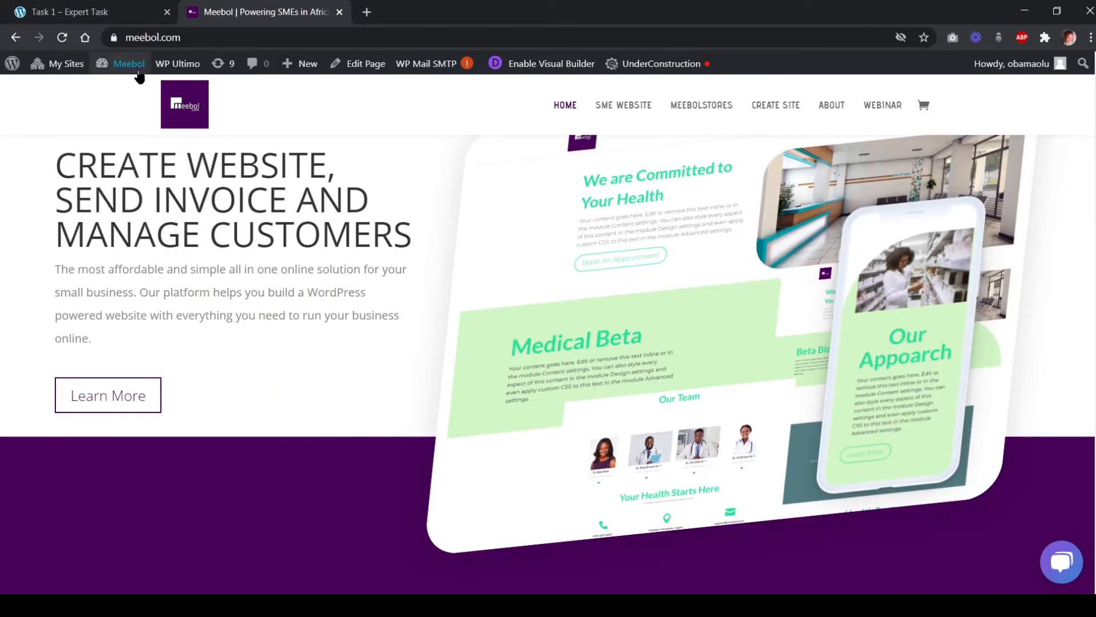
click(126, 22)
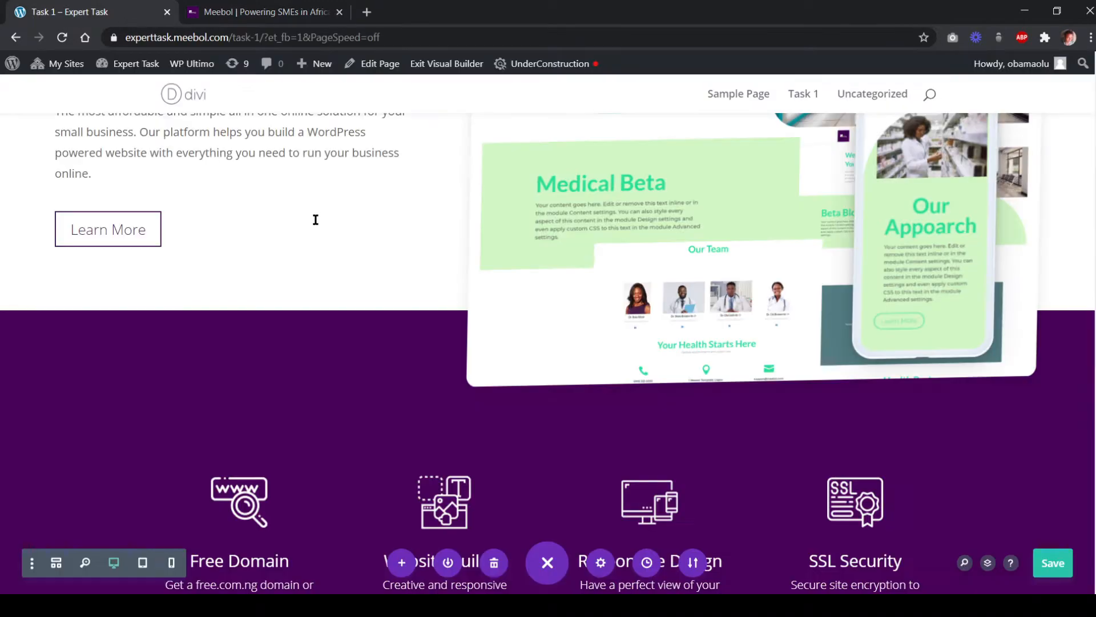
scroll(320, 223, up, 4)
click(271, 14)
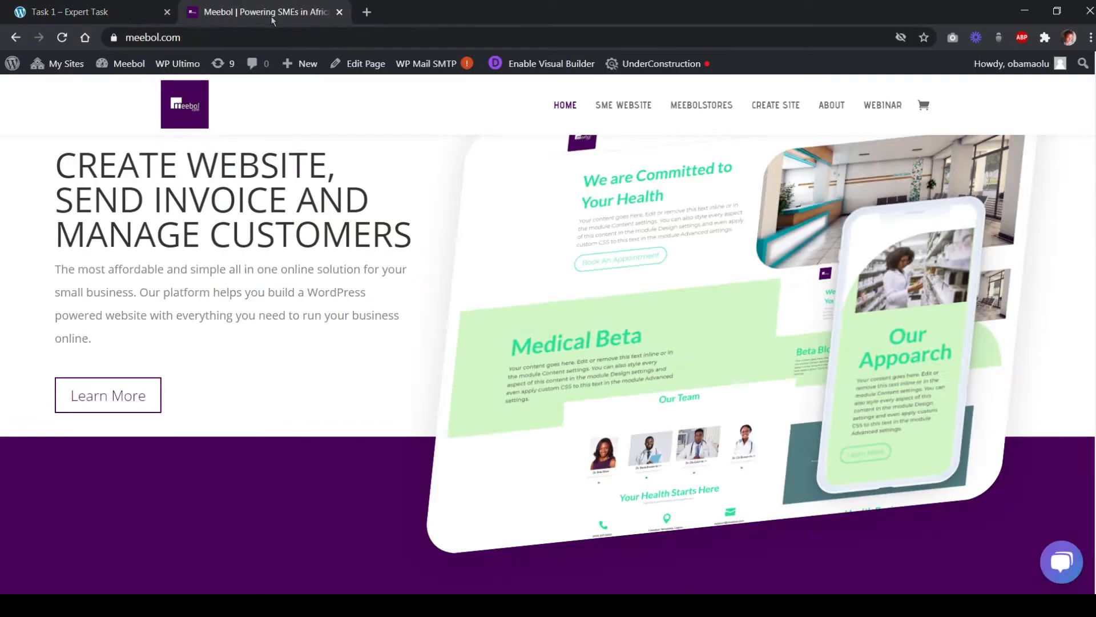
scroll(239, 140, up, 2)
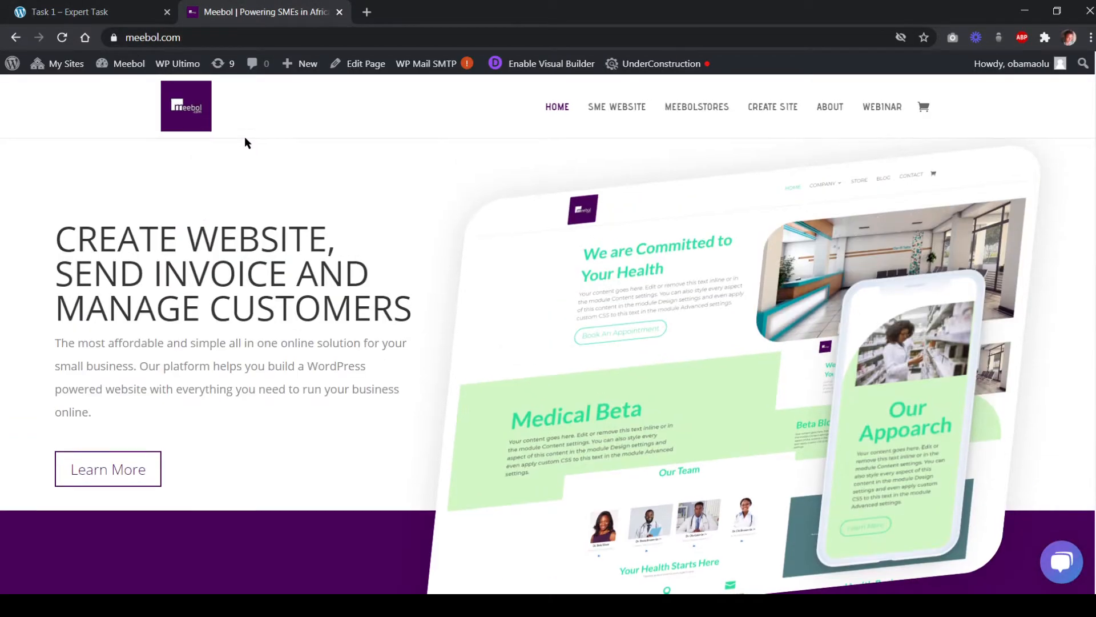
click(98, 14)
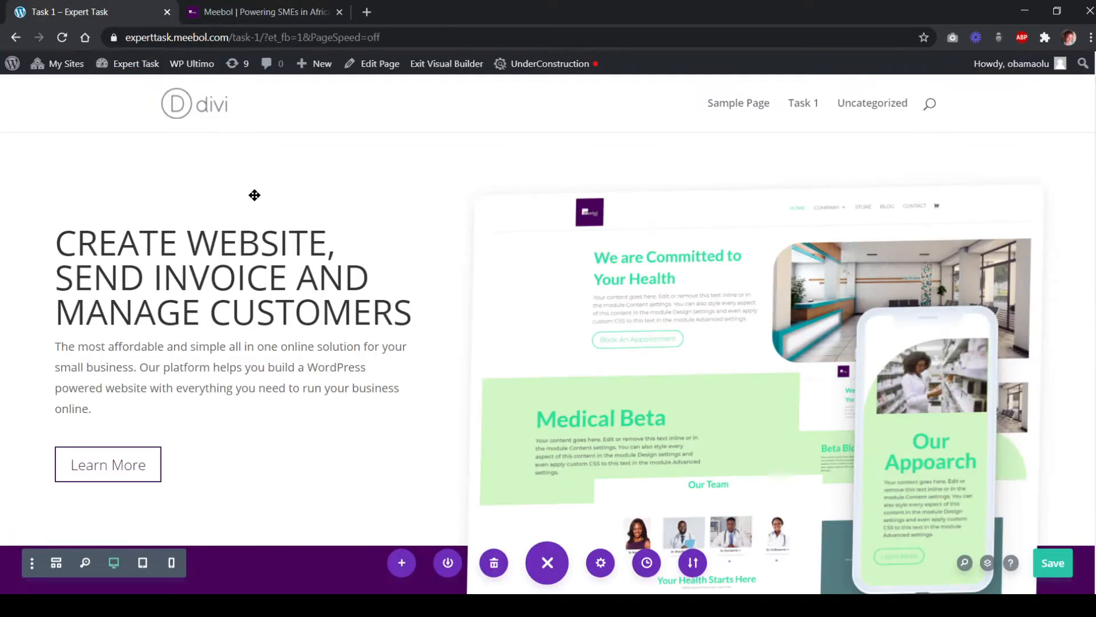
scroll(324, 273, down, 5)
scroll(324, 272, down, 2)
scroll(366, 282, up, 3)
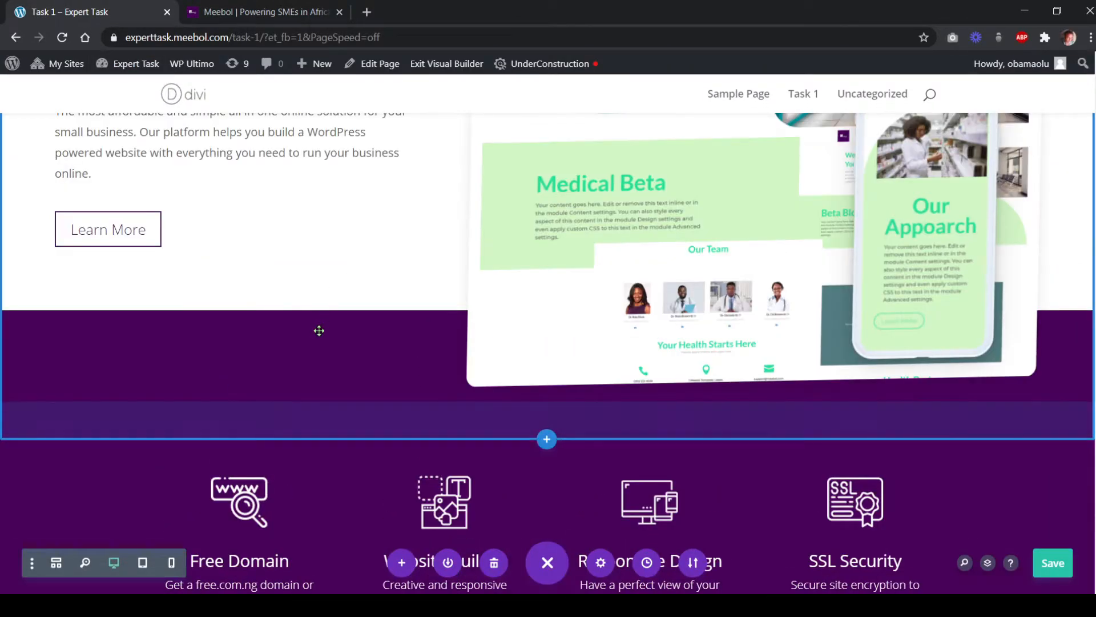
scroll(316, 330, up, 3)
scroll(325, 336, up, 2)
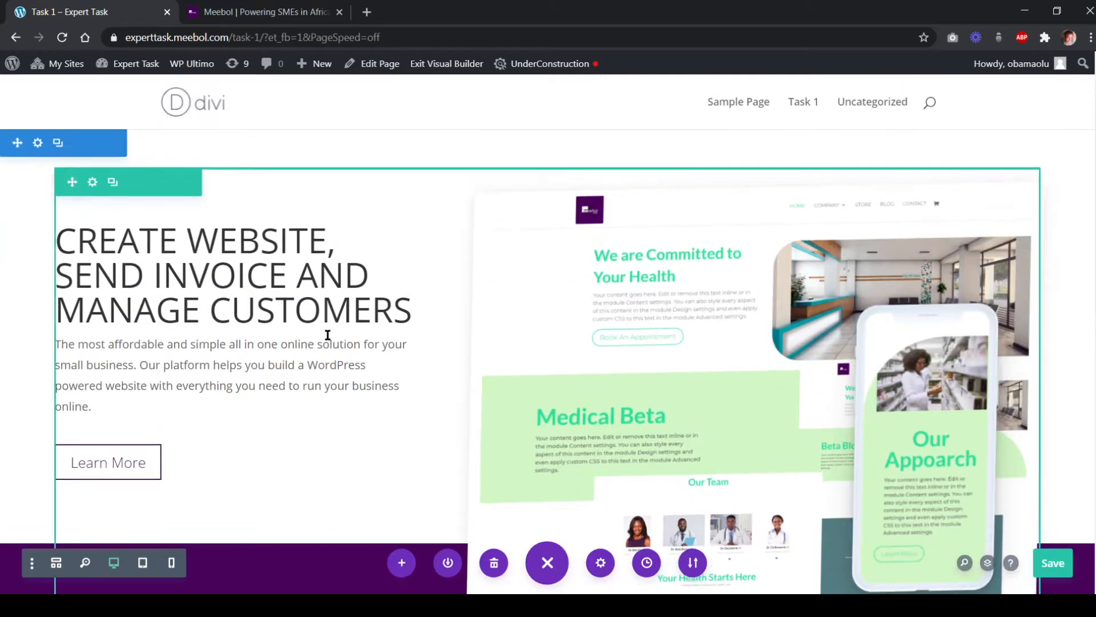
scroll(324, 341, down, 8)
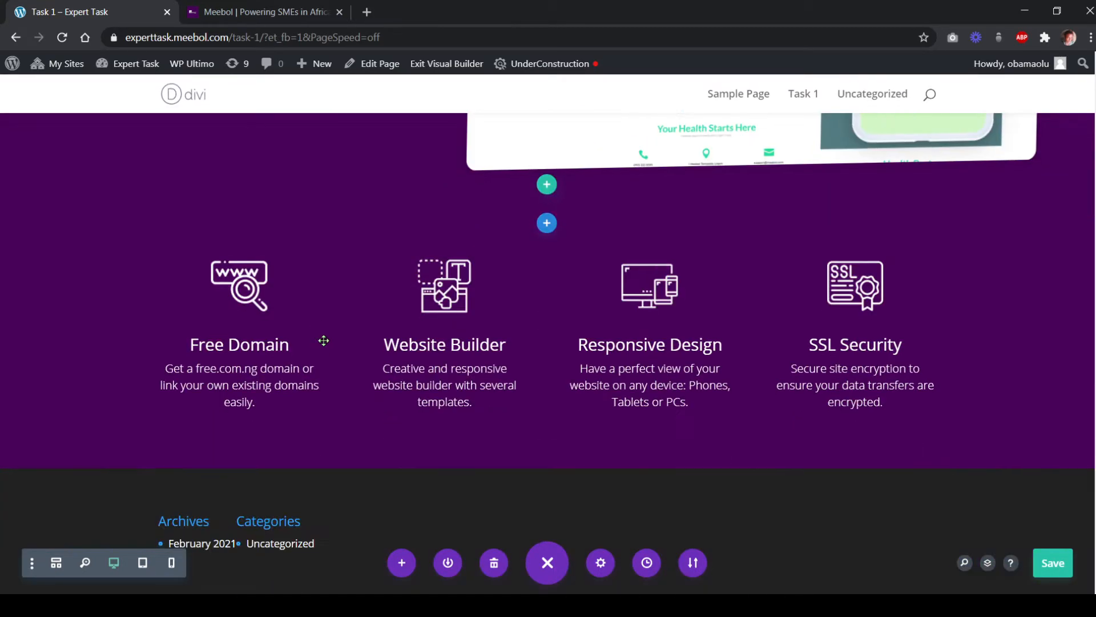
scroll(473, 360, down, 1)
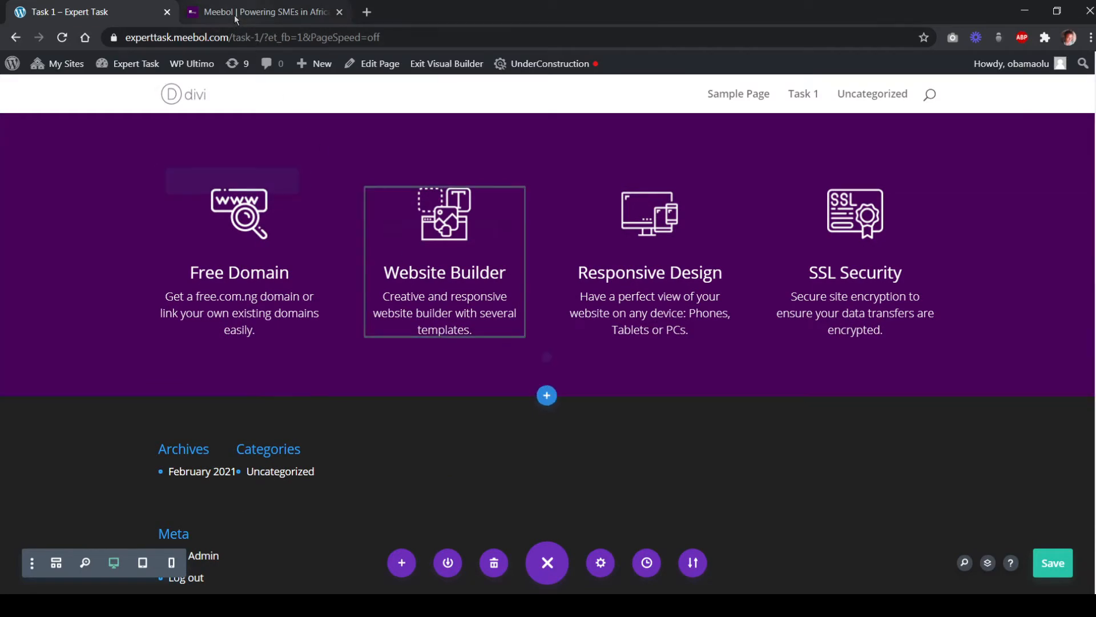
Insert a regular section with a row of two equal columns below the feature section, following the Meebol homepage layout
click(257, 11)
scroll(296, 286, down, 7)
scroll(297, 295, down, 4)
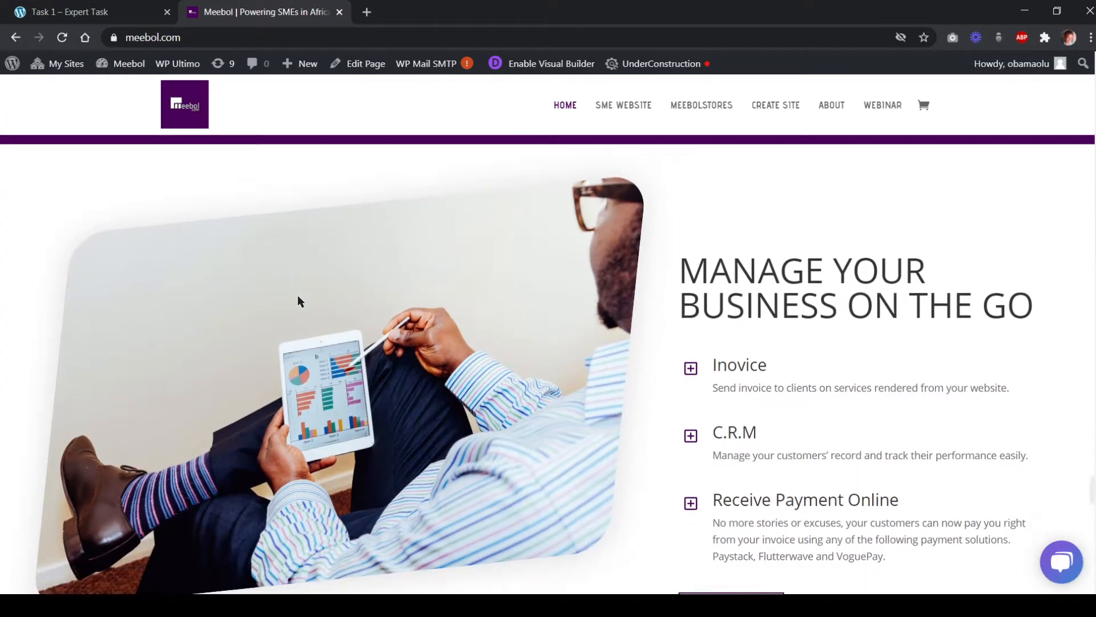
click(85, 11)
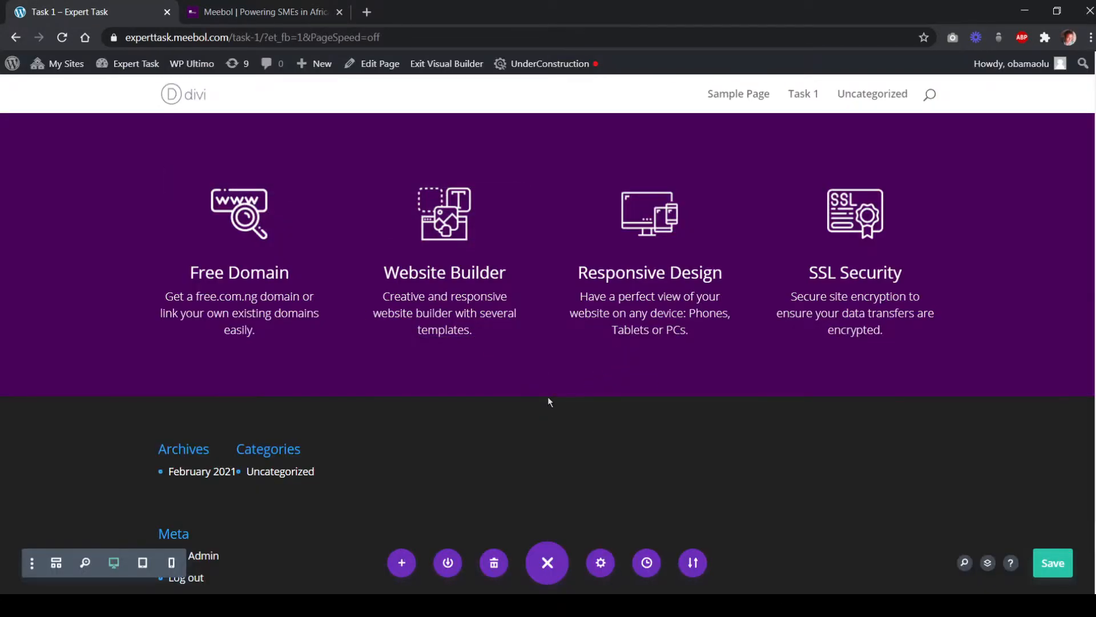
click(547, 400)
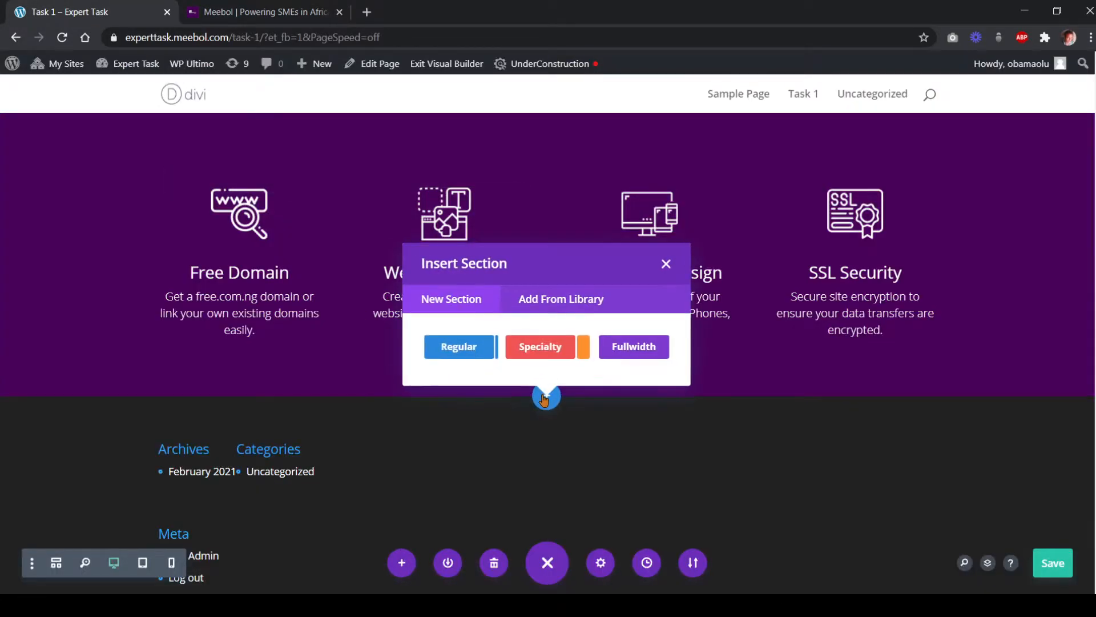
click(461, 347)
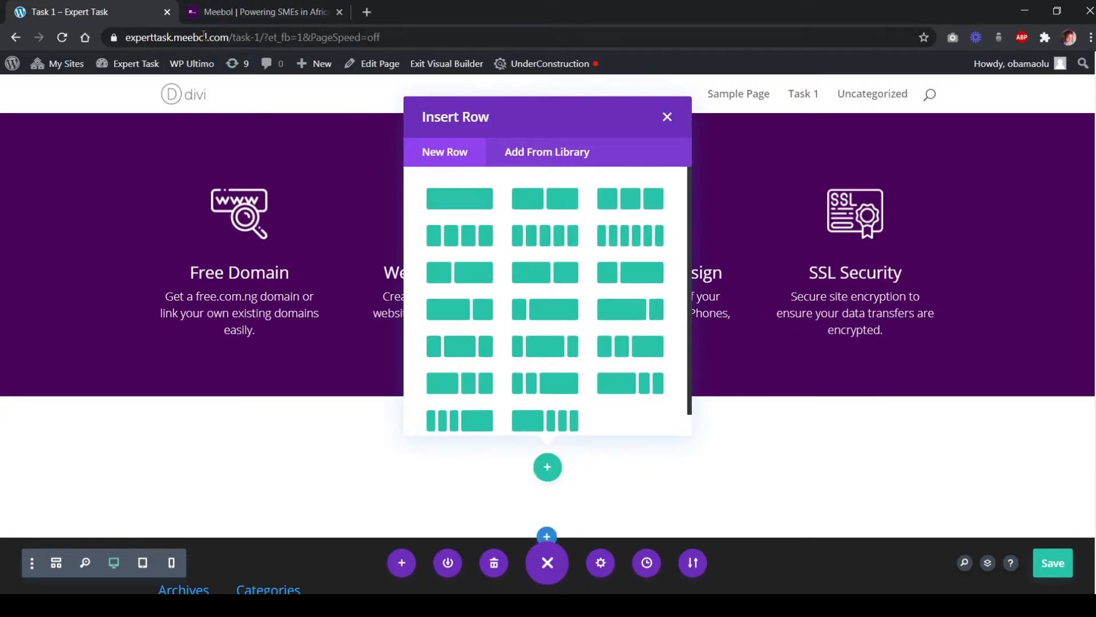
click(222, 12)
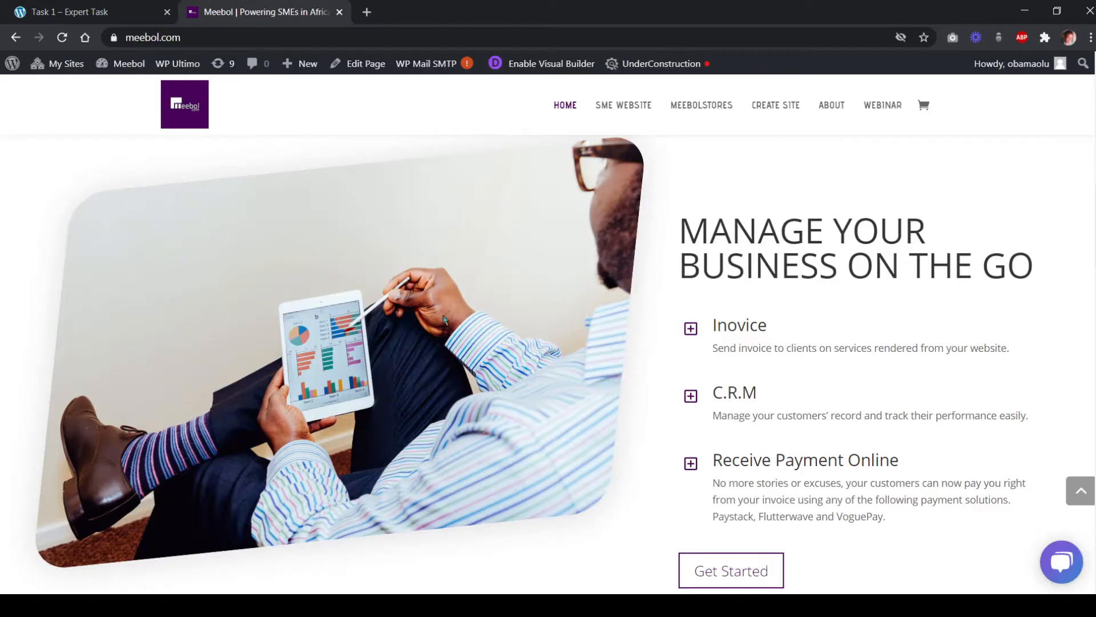
click(99, 13)
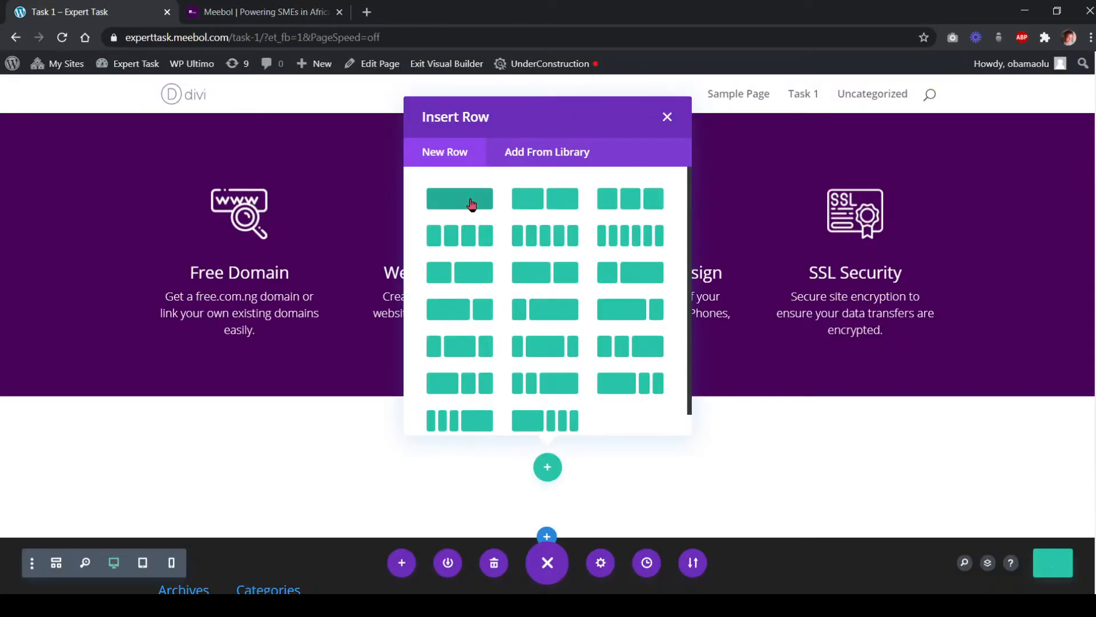
click(548, 208)
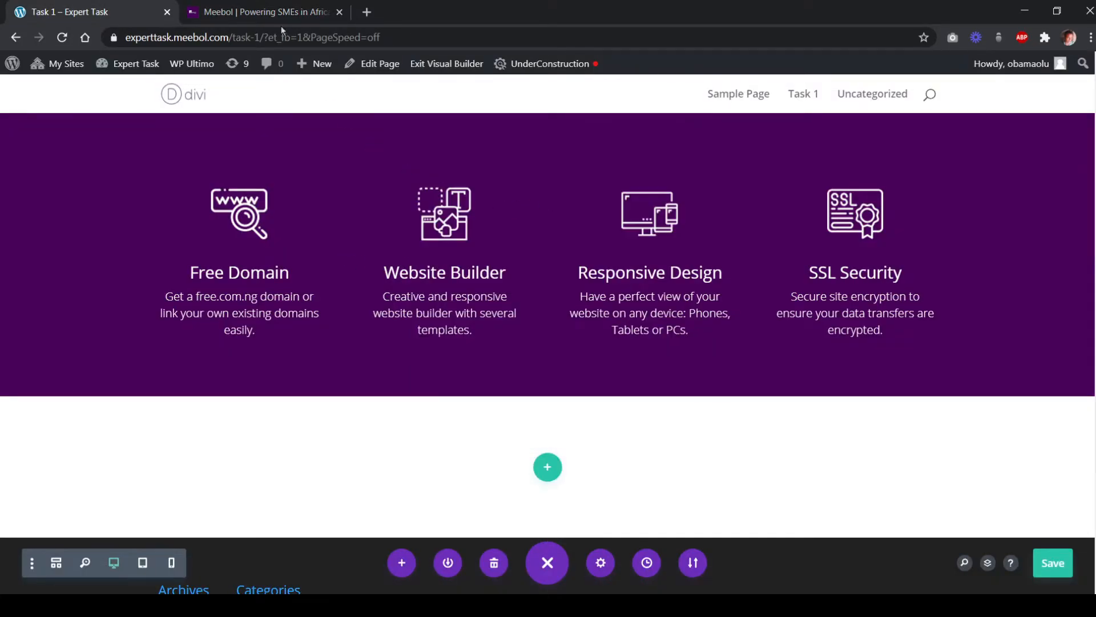
Compare the layout of Meebol's "Manage Your Business On The Go" section with its hero section, leaving the new row without a module
click(342, 472)
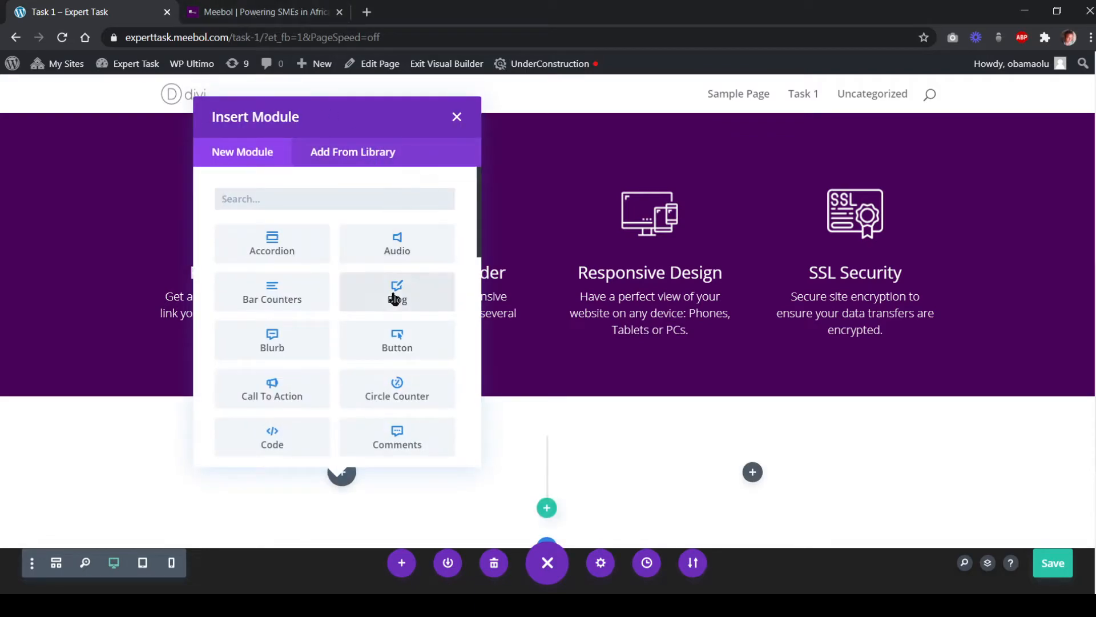
click(235, 16)
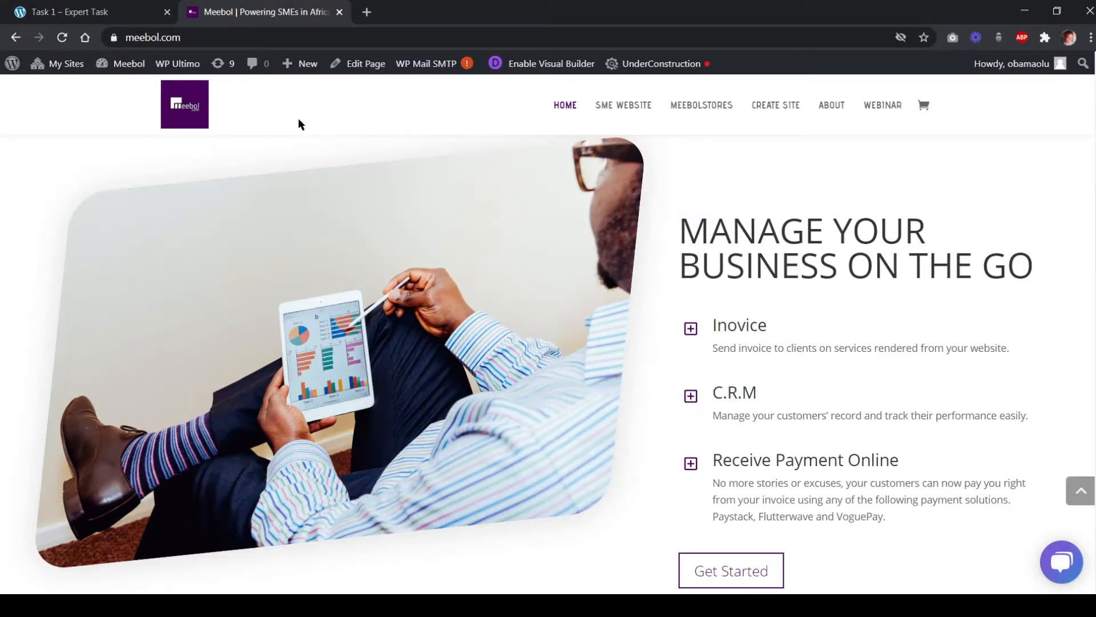
click(99, 13)
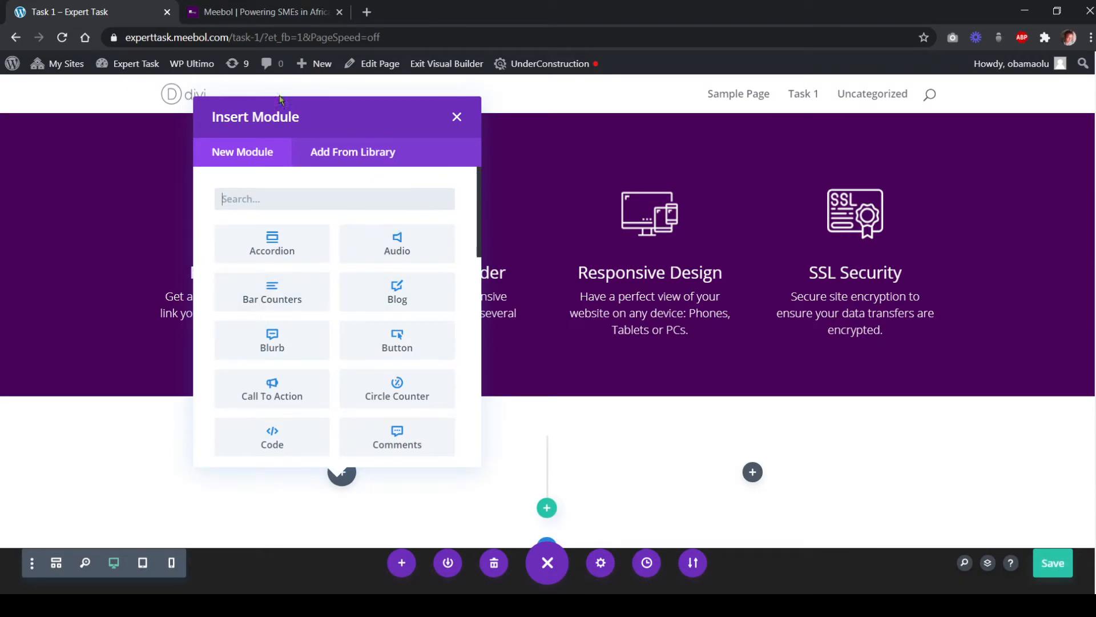
click(240, 16)
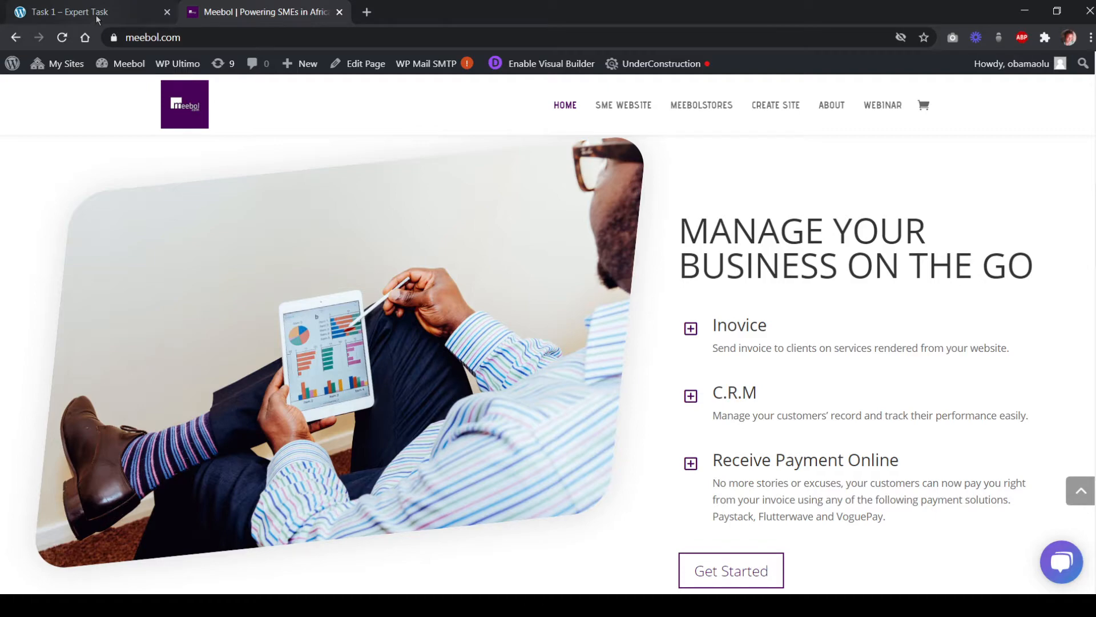
scroll(343, 240, up, 10)
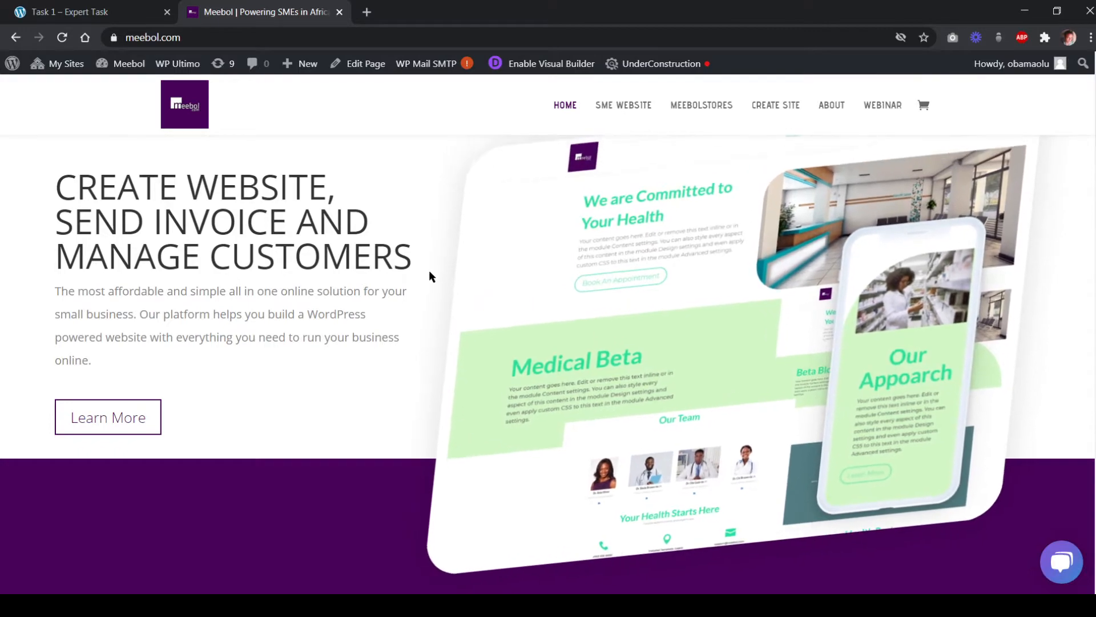
scroll(384, 299, down, 7)
scroll(456, 386, down, 6)
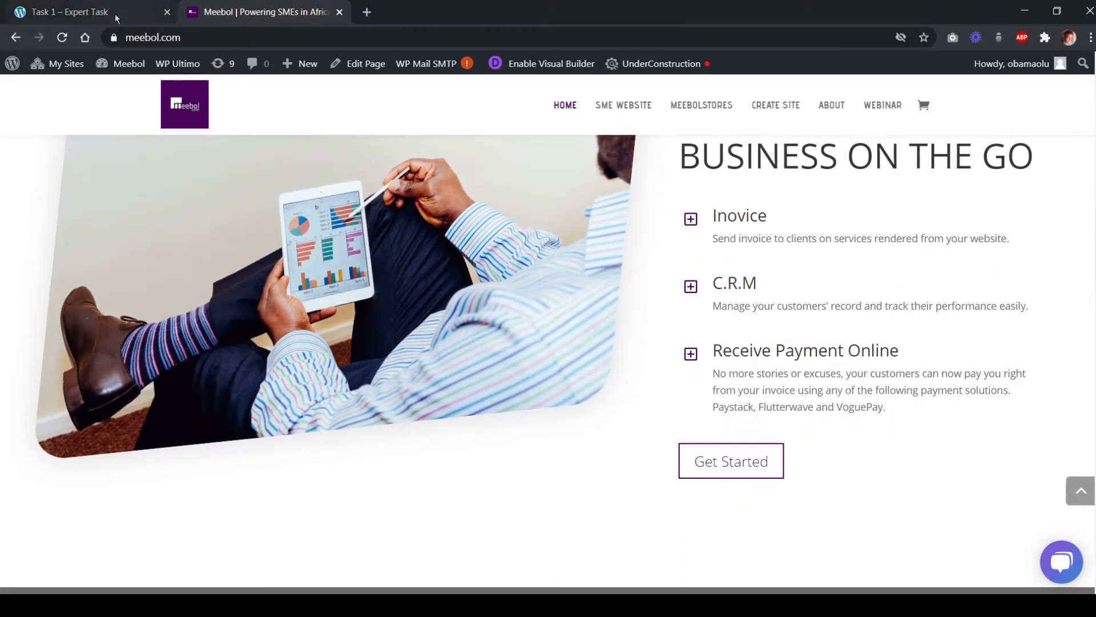
click(115, 19)
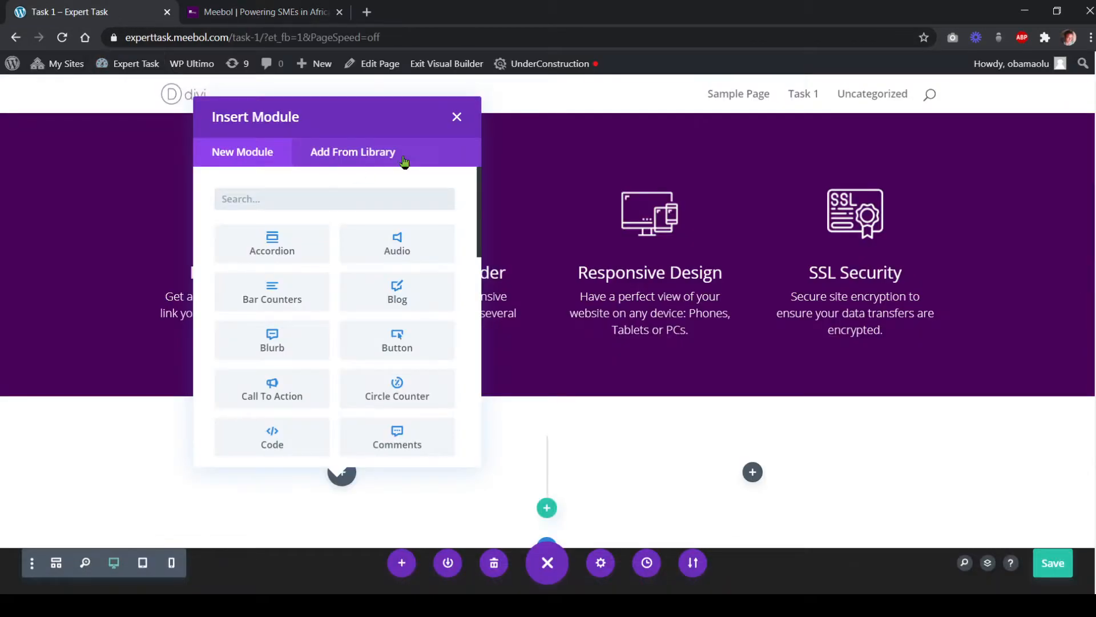
click(456, 118)
Duplicate the hero section and move the copy below the four-column feature section
scroll(472, 352, up, 7)
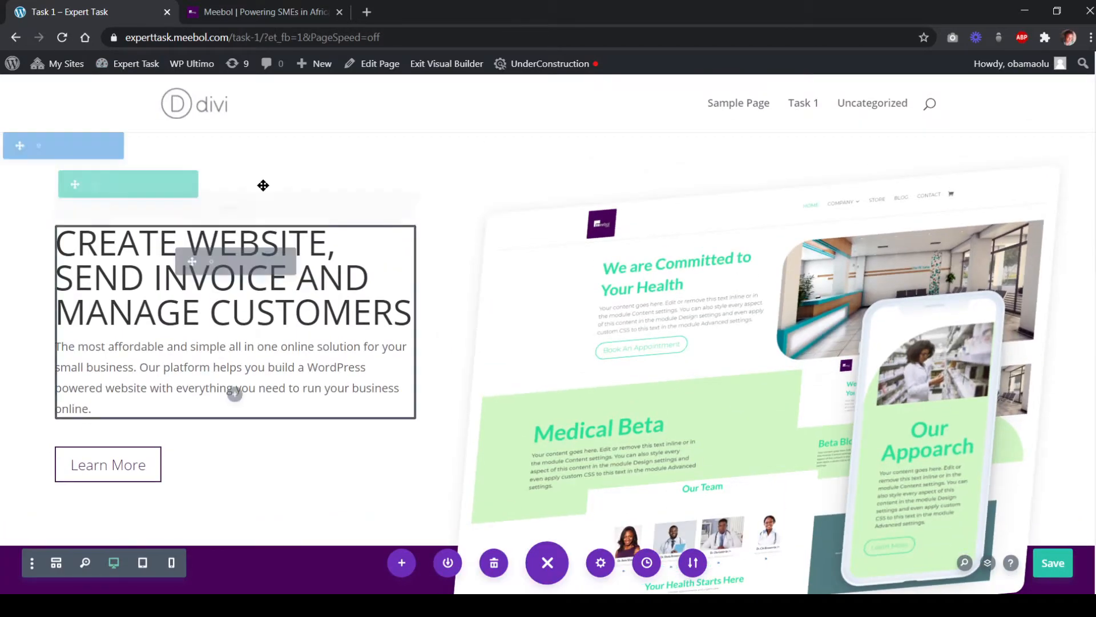
mouse_move(68, 157)
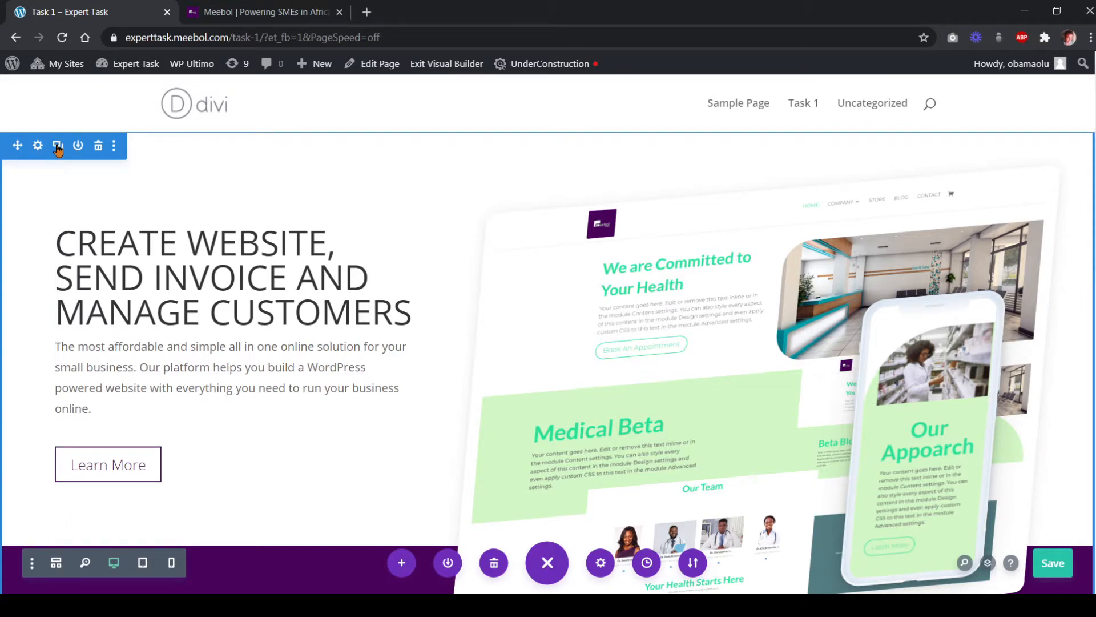
click(58, 147)
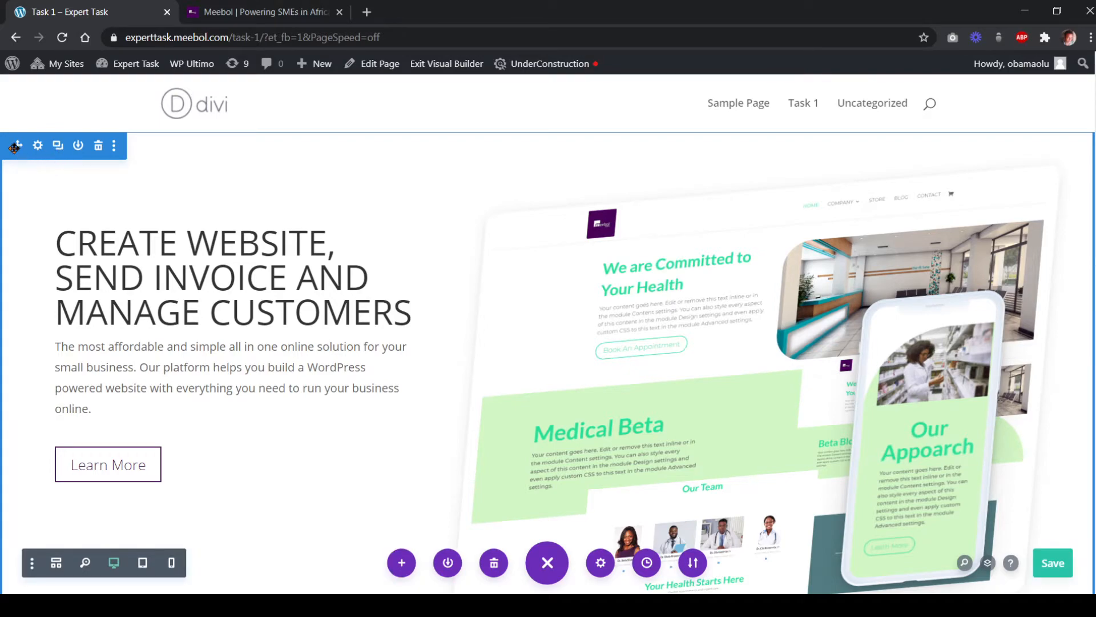
scroll(74, 393, down, 5)
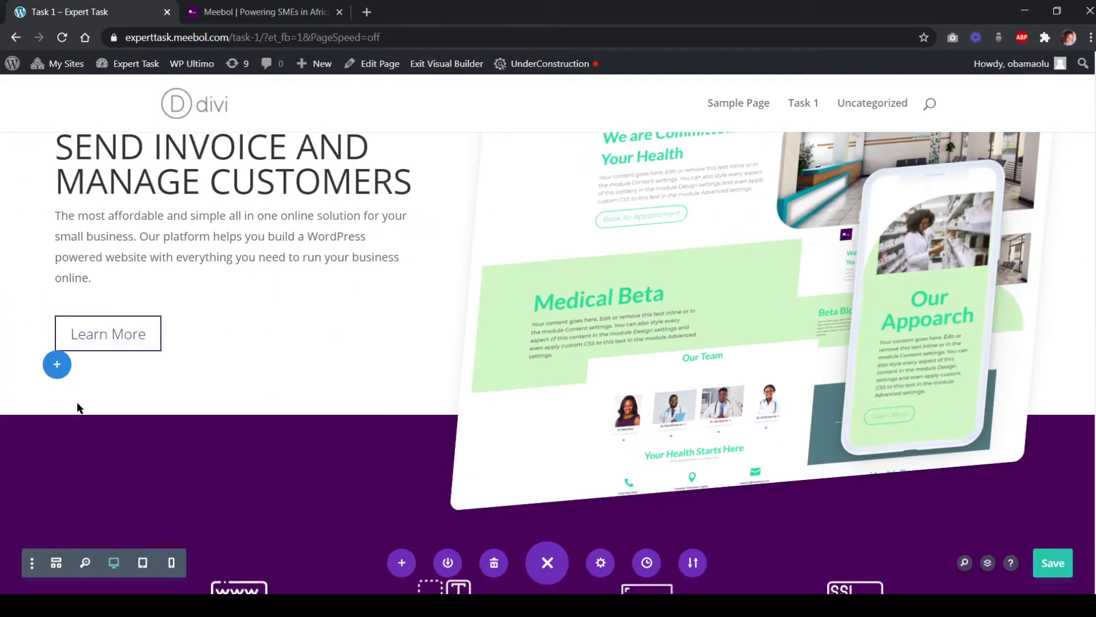
scroll(77, 404, down, 5)
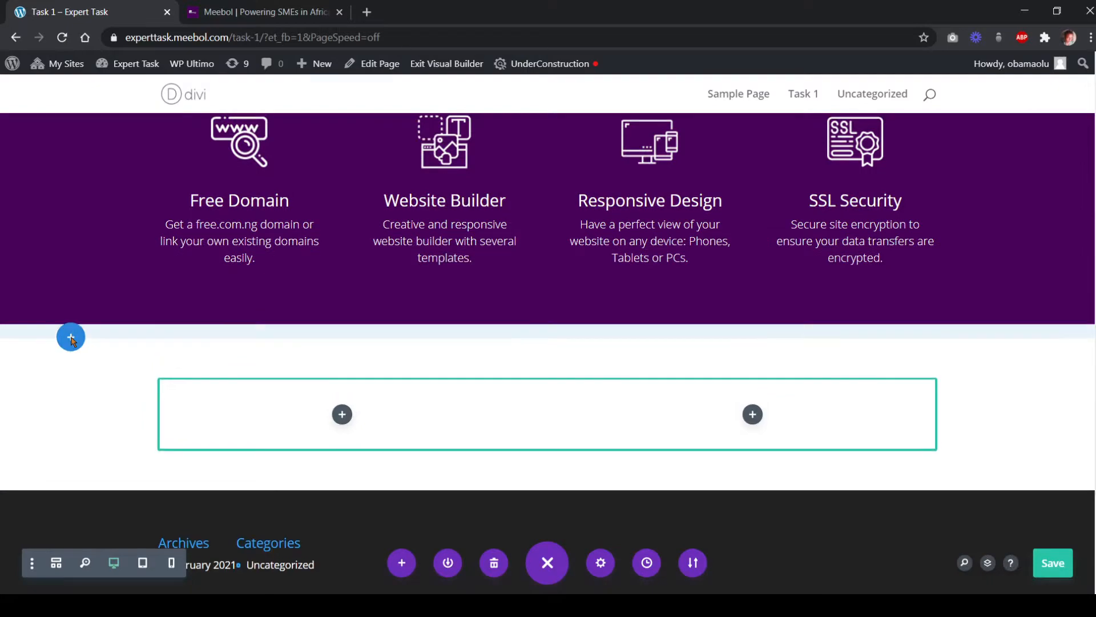
scroll(72, 343, up, 1)
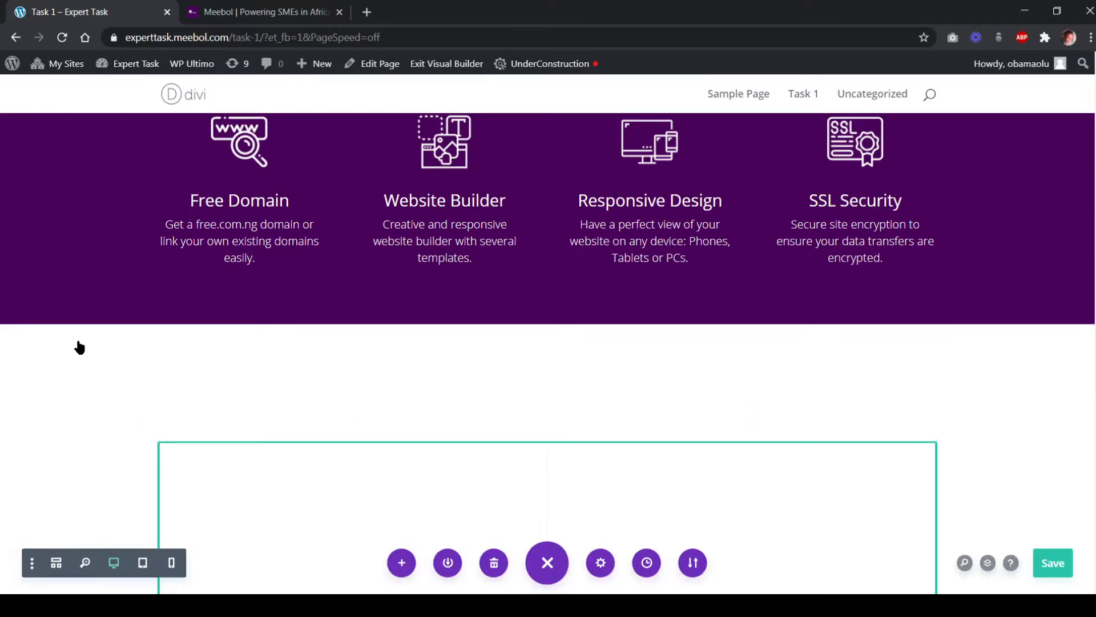
scroll(134, 355, down, 6)
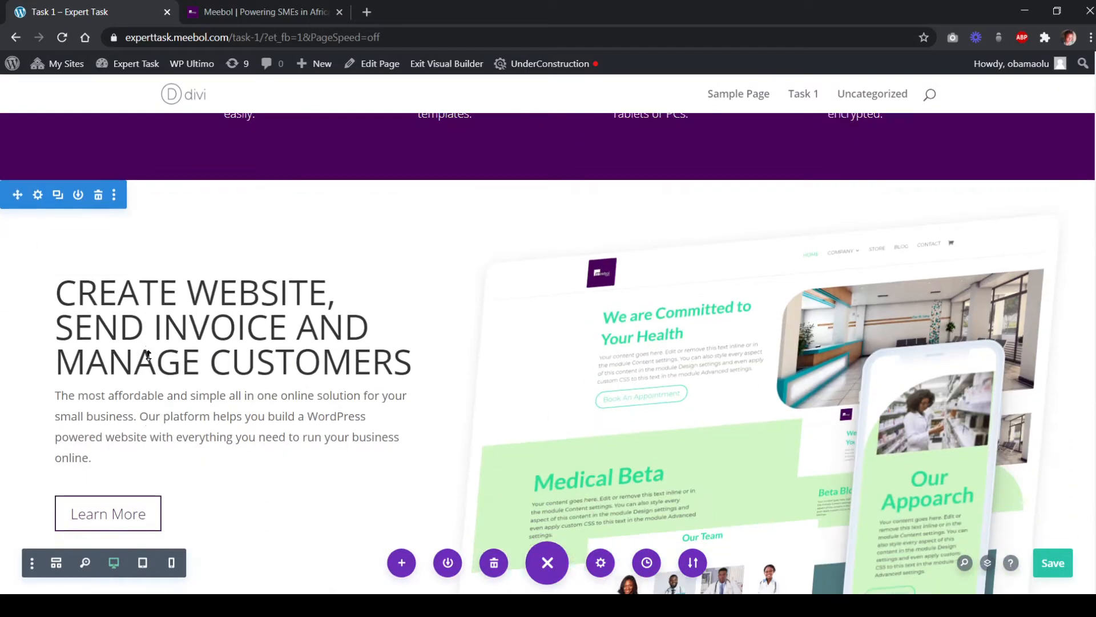
Delete the empty two-column section beneath the duplicated hero section
scroll(148, 355, down, 3)
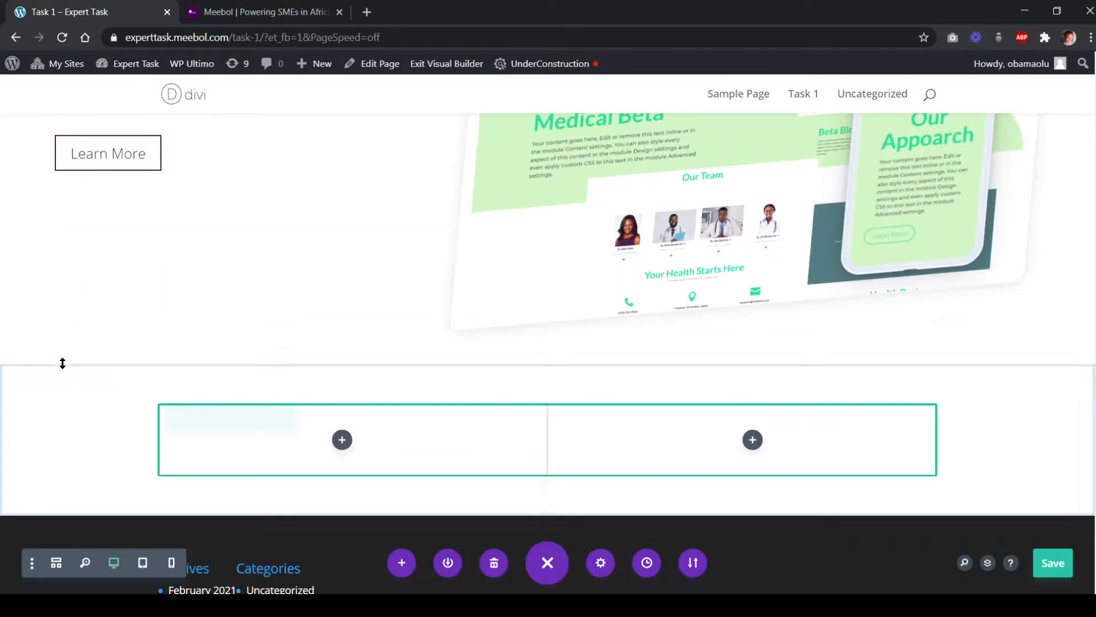
click(99, 380)
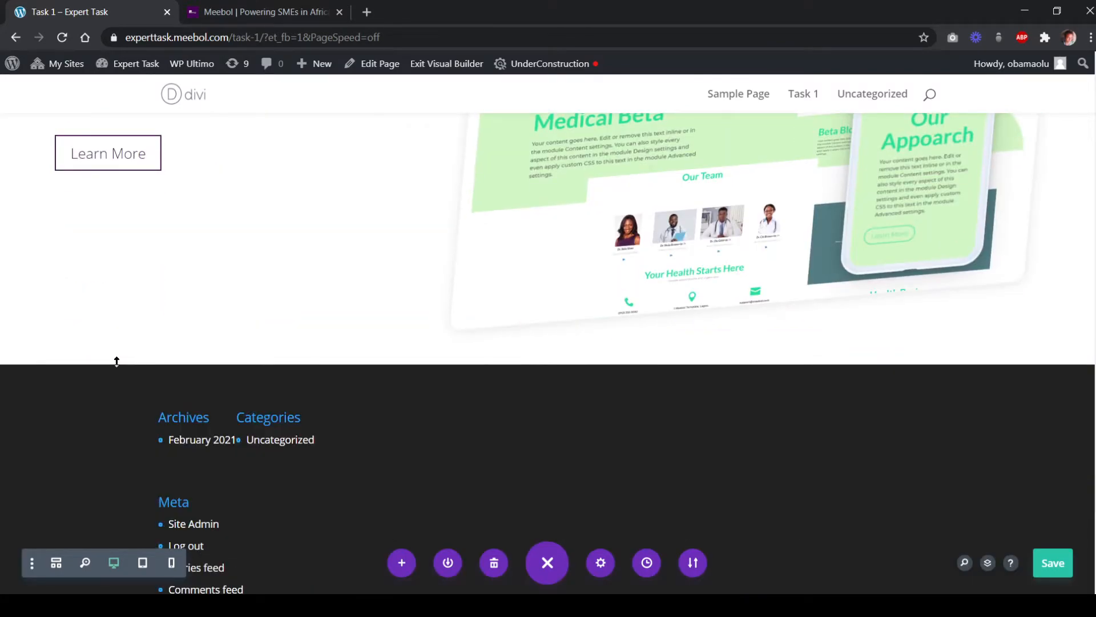
Swap the two columns in the duplicated section's row so the image column comes before the text column, and keep the change
scroll(143, 343, up, 6)
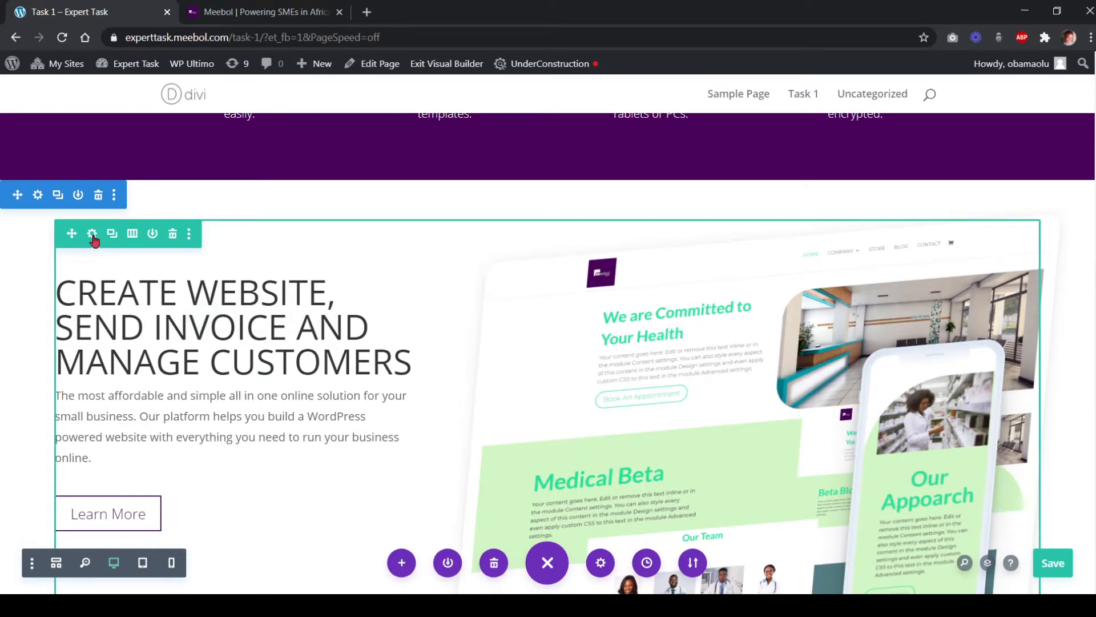
click(92, 235)
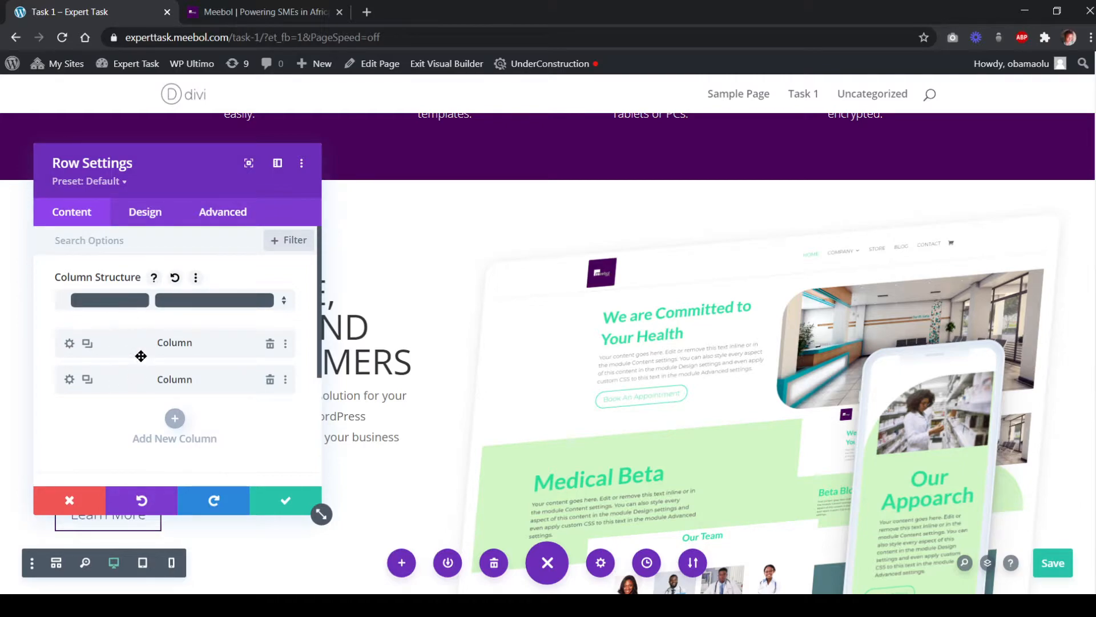
drag(140, 343, 140, 387)
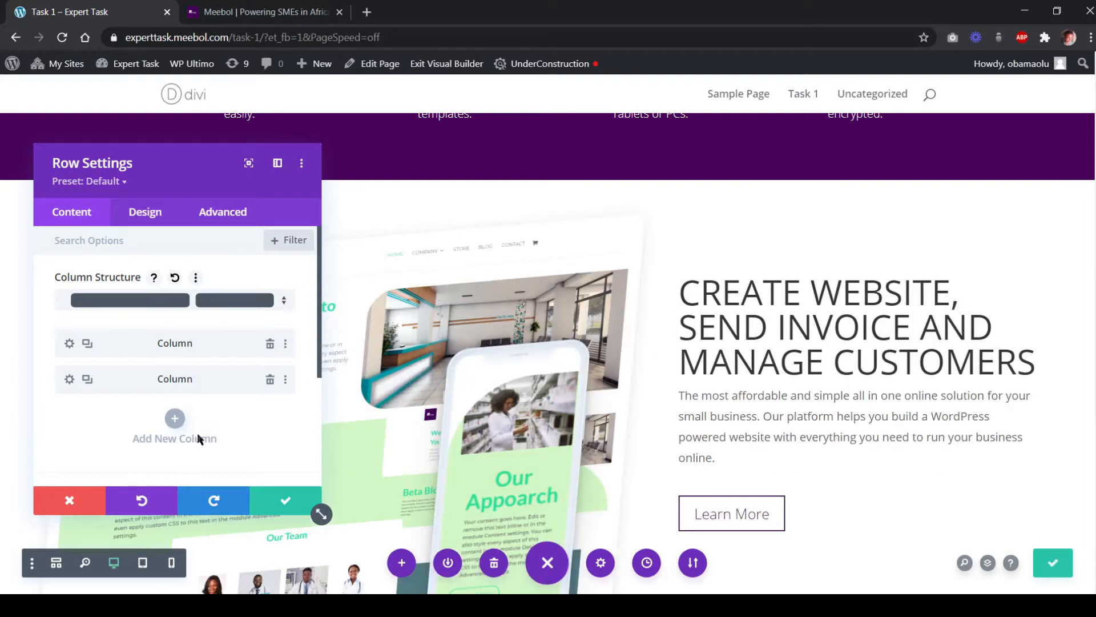
click(157, 500)
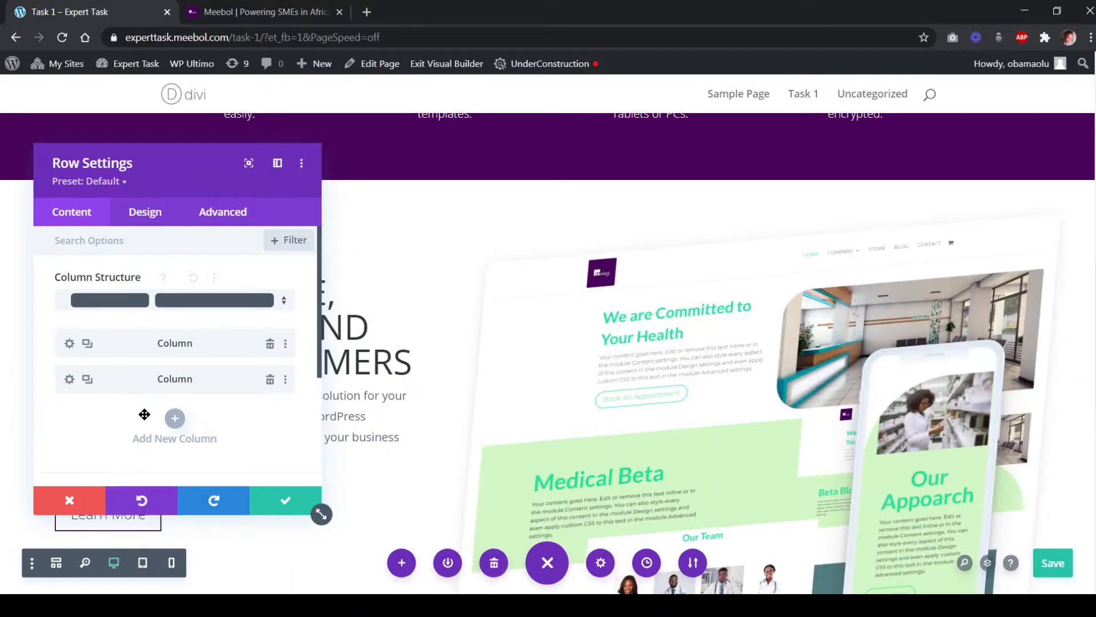
drag(135, 342, 139, 360)
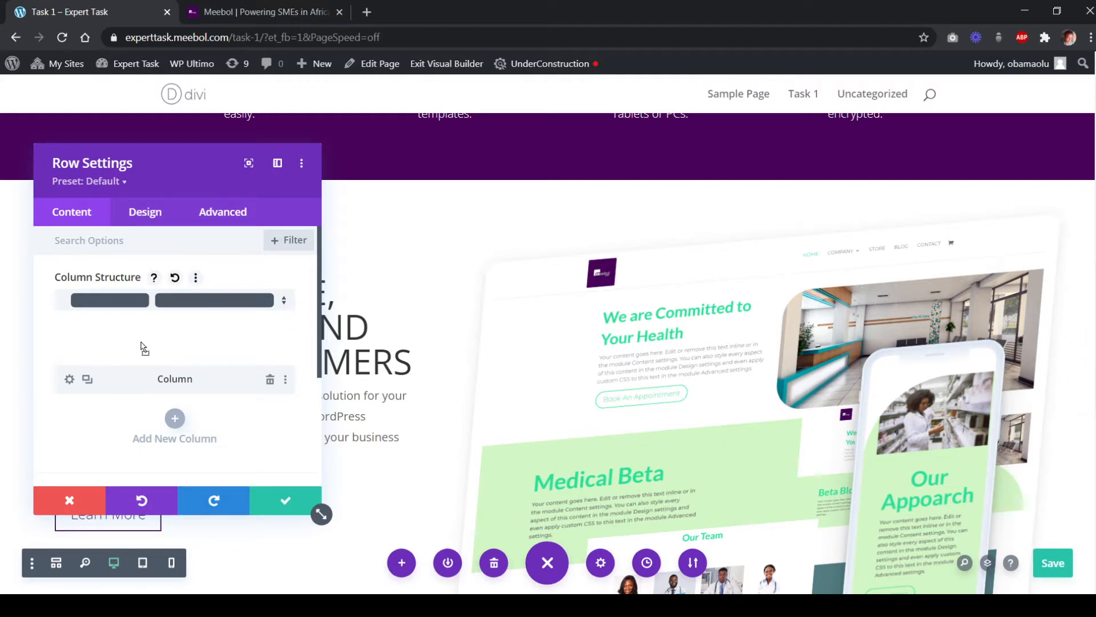
mouse_move(140, 392)
mouse_down()
mouse_move(143, 403)
mouse_move(137, 389)
mouse_up()
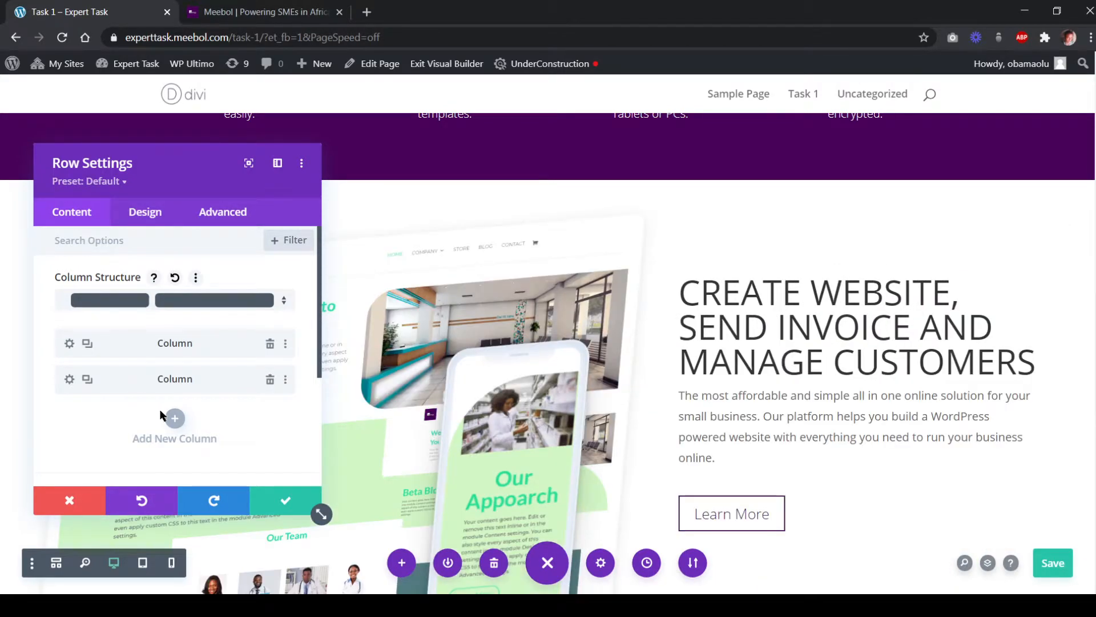
click(280, 502)
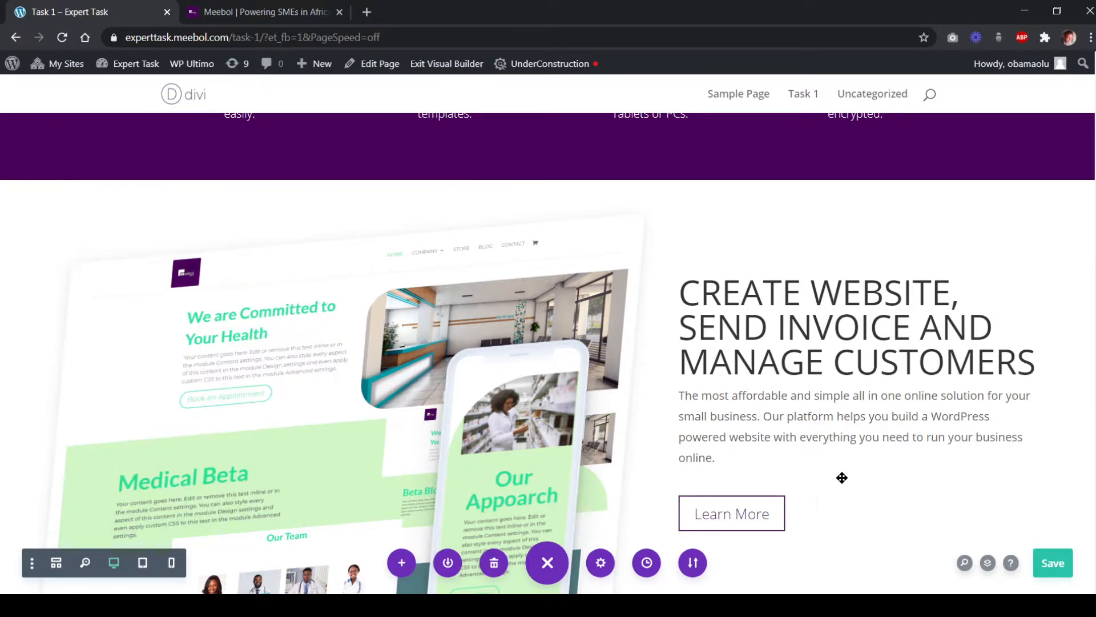
Replace the duplicated section's image with the media library photo of the seated man holding a tablet, matching the Meebol homepage
click(277, 18)
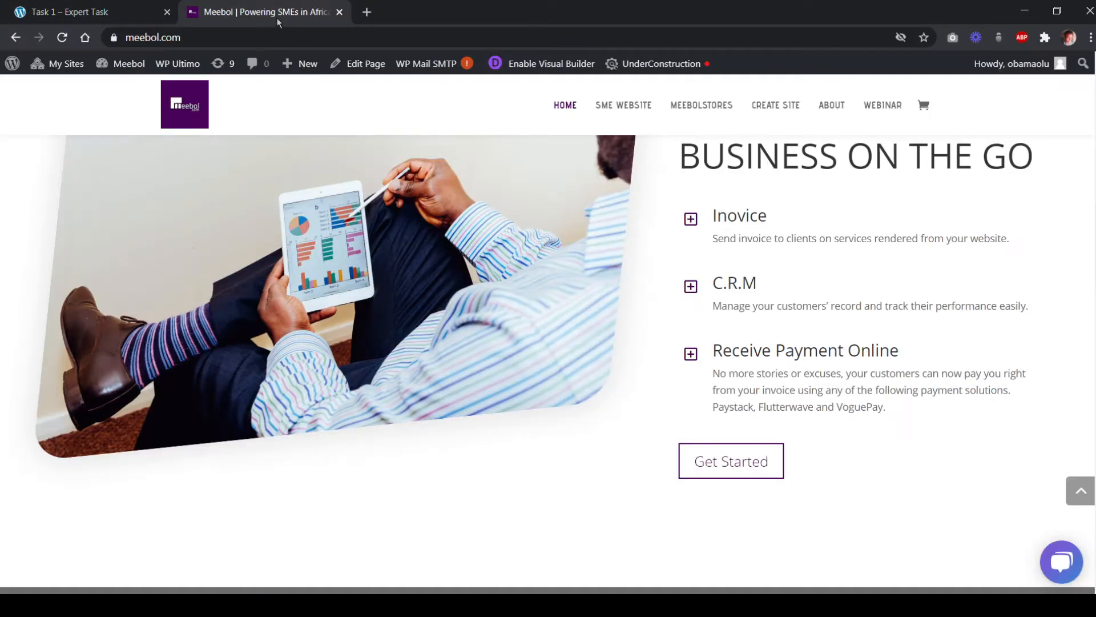
scroll(784, 369, up, 3)
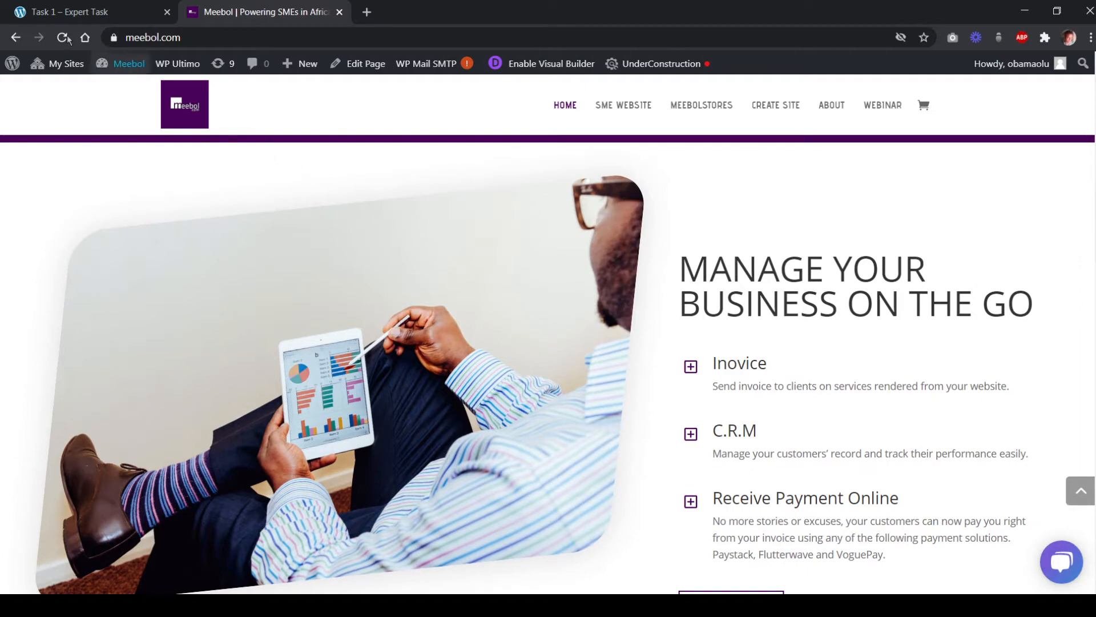
click(64, 17)
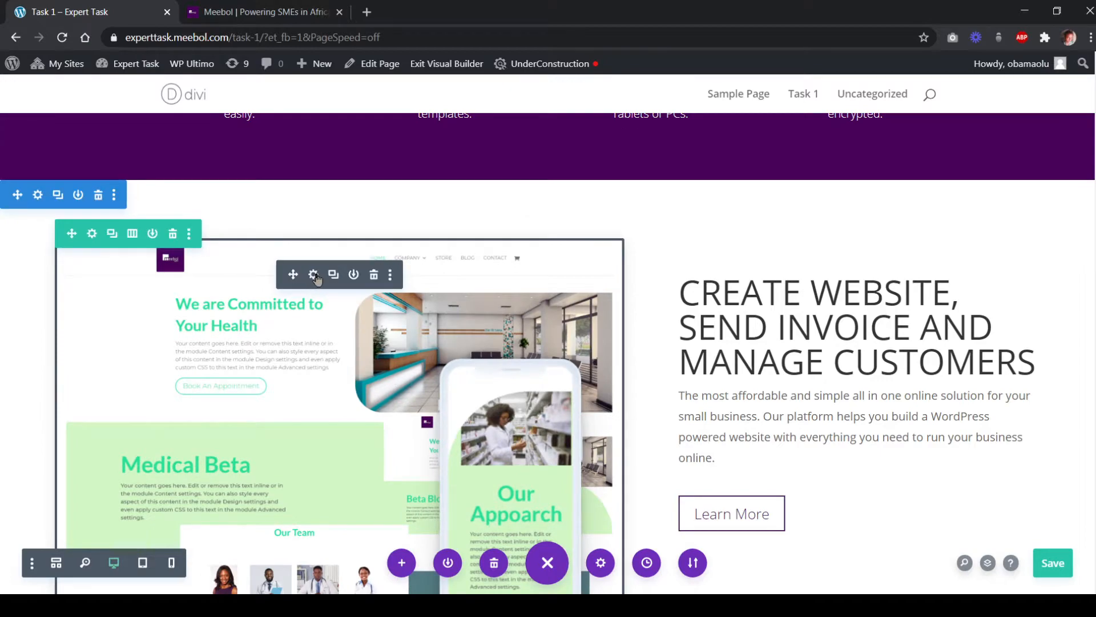
click(367, 385)
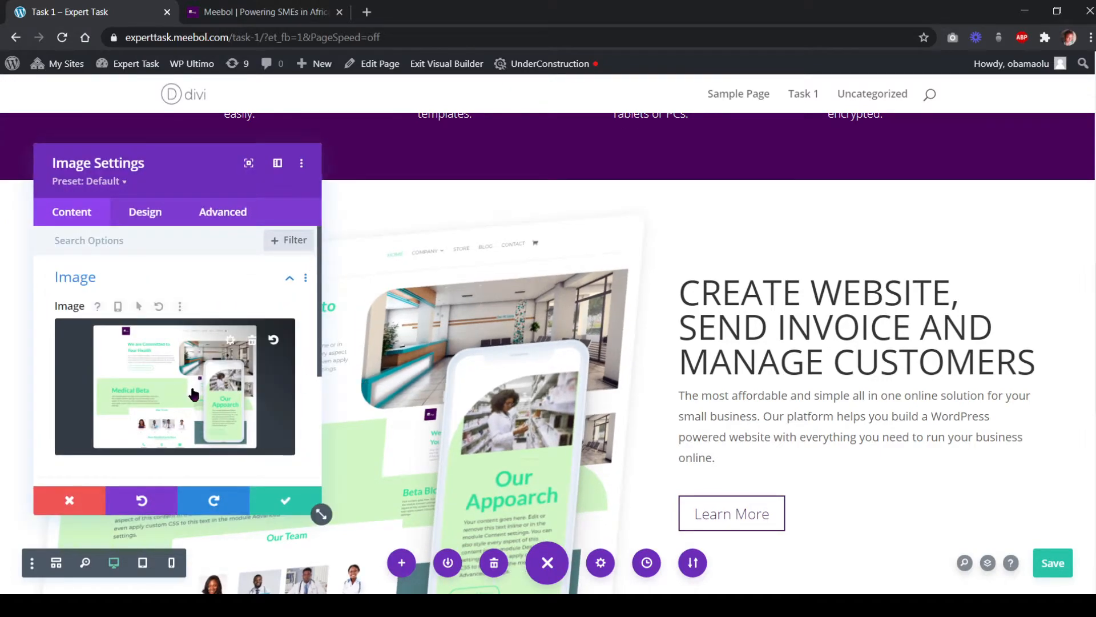
click(209, 410)
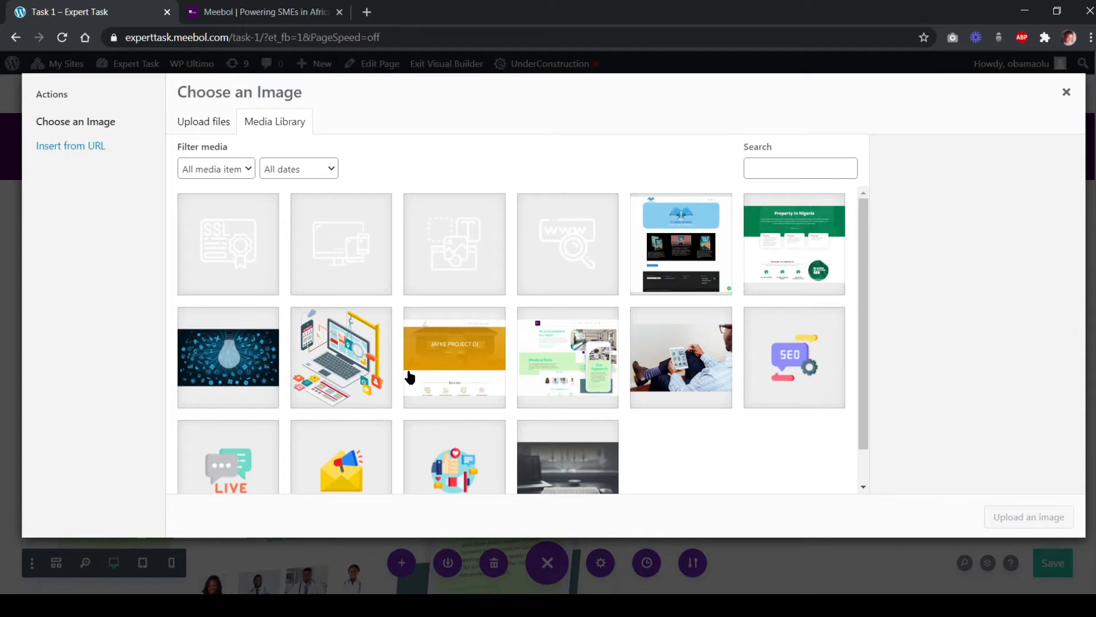
scroll(652, 331, down, 1)
click(653, 331)
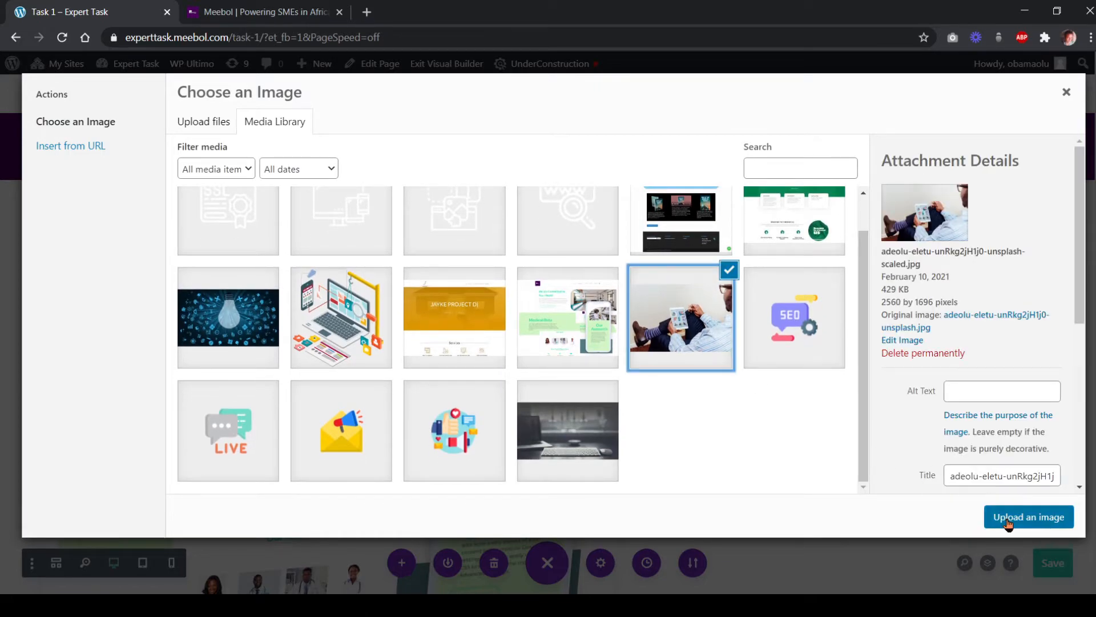
click(988, 518)
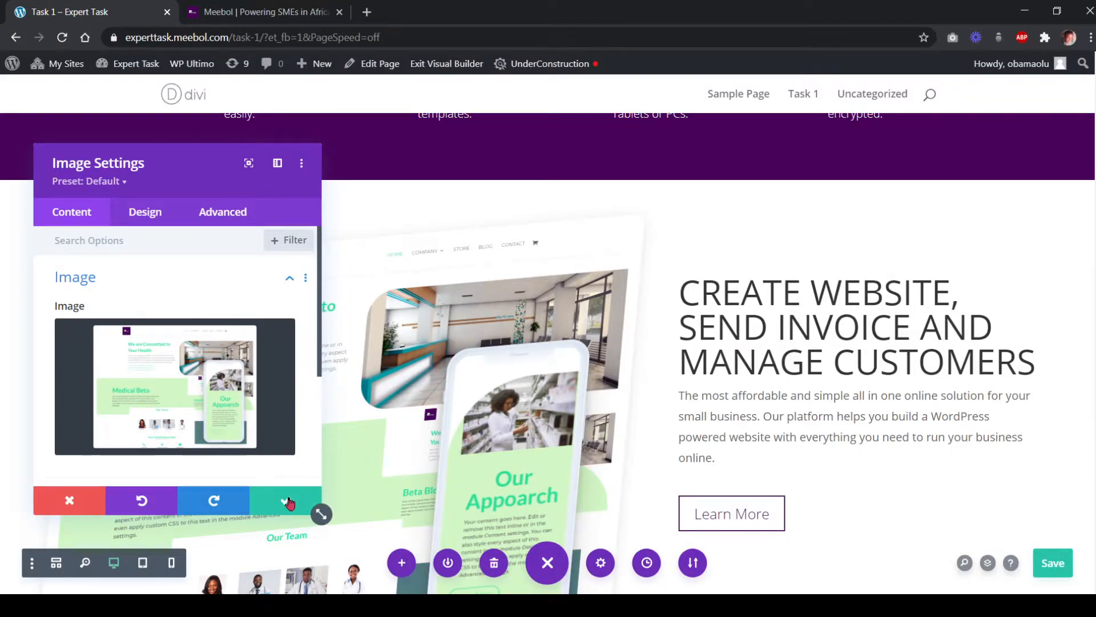
click(286, 501)
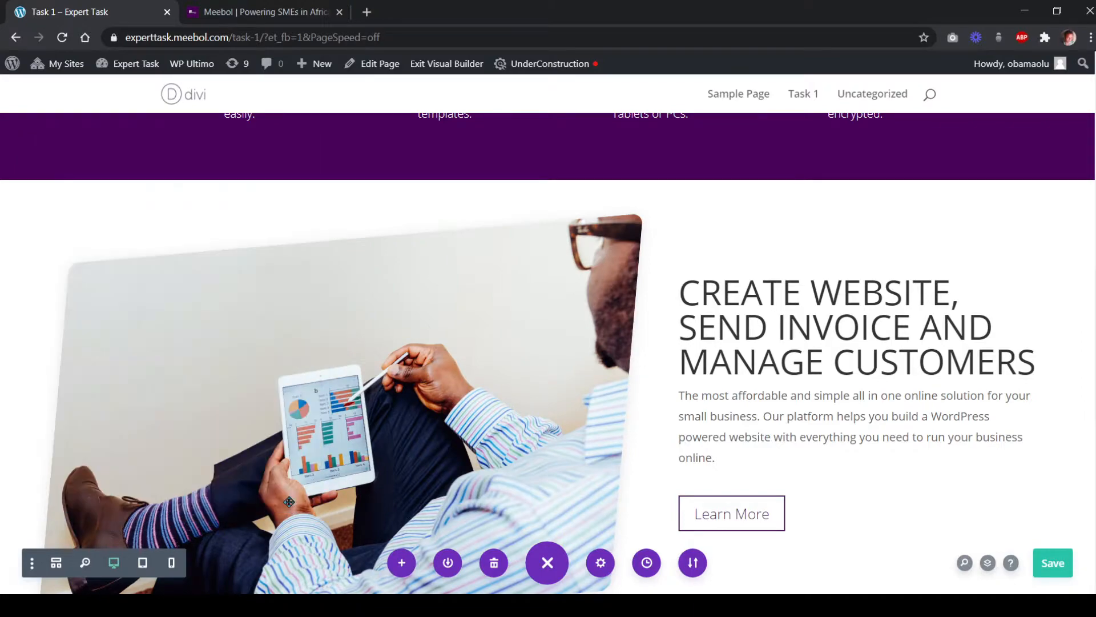
Replace the duplicated section's heading with "MANAGE YOUR BUSINESS ON THE GO", copied from the Meebol homepage
scroll(753, 341, down, 1)
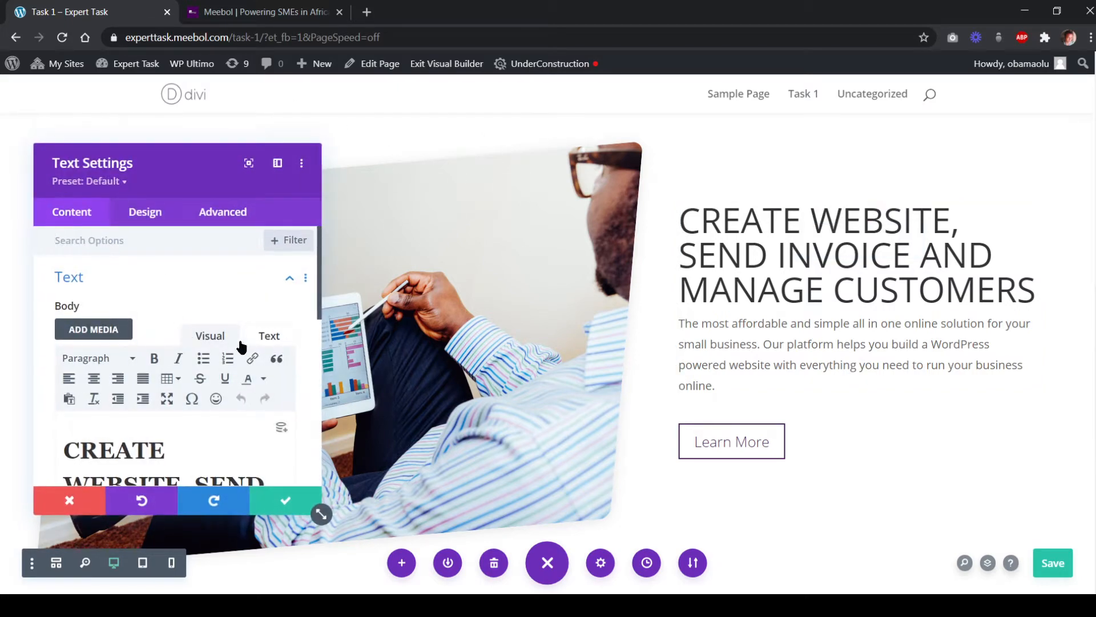
click(236, 17)
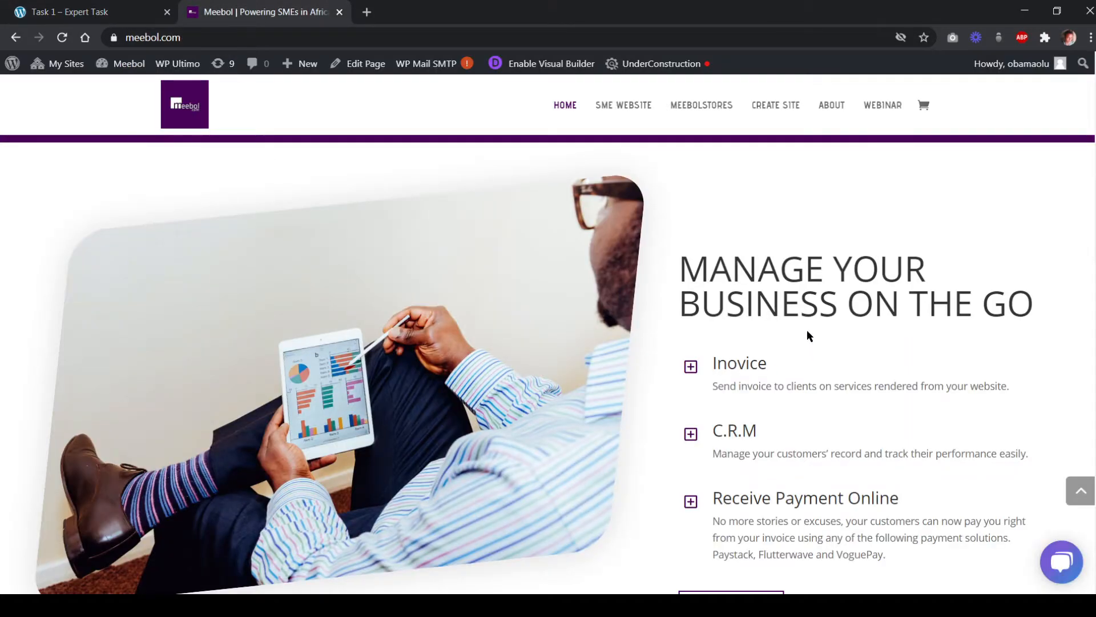
drag(688, 267, 1026, 314)
key(ctrl+c)
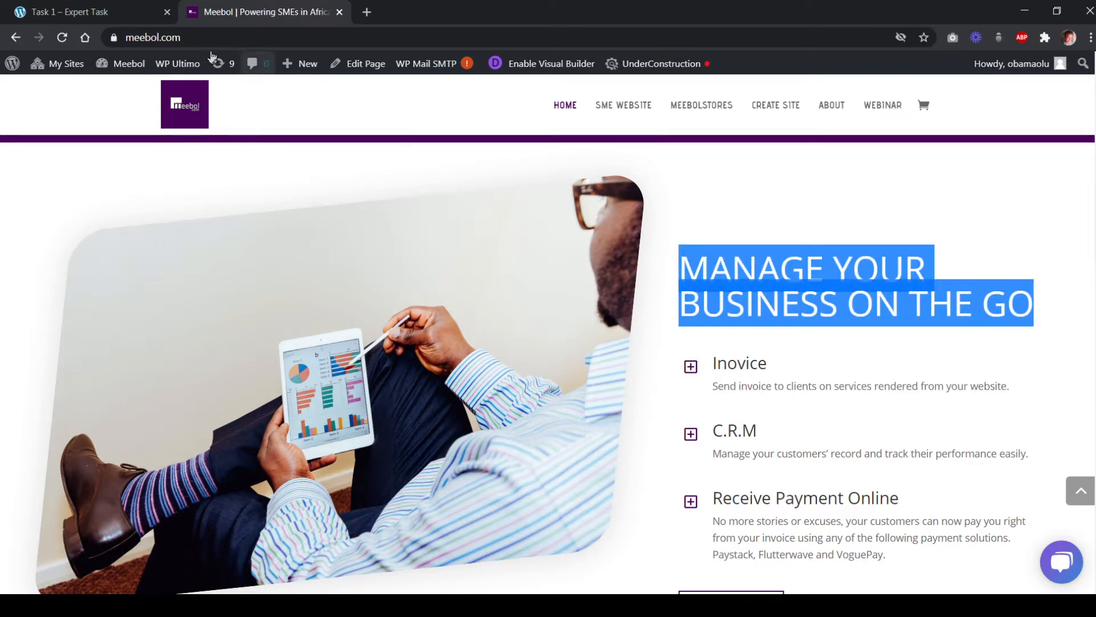
click(106, 14)
scroll(156, 368, down, 3)
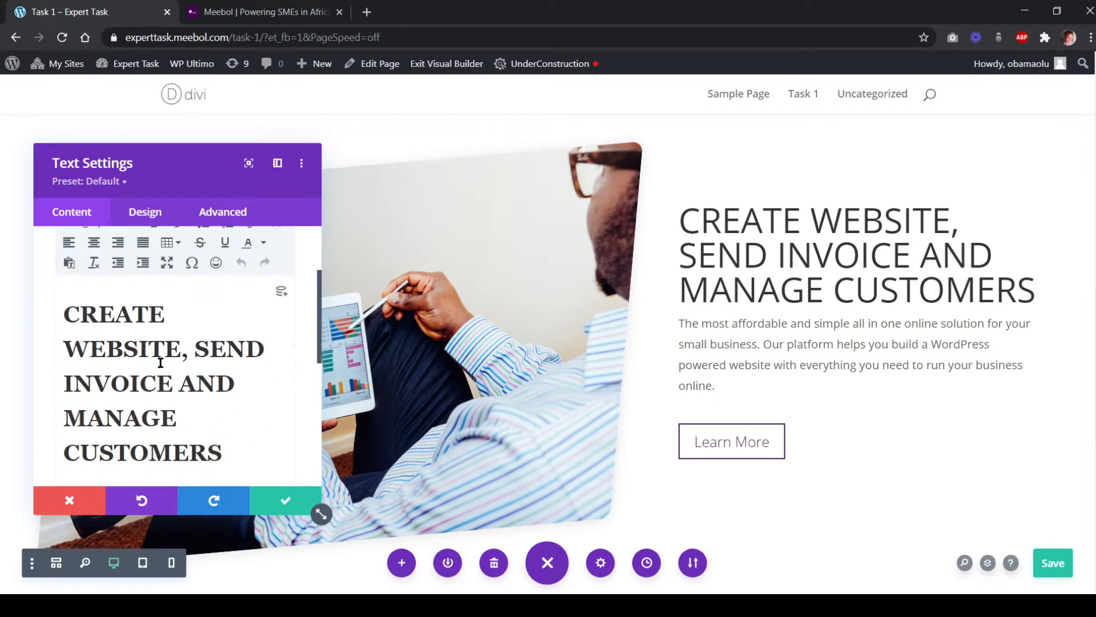
drag(218, 439, 66, 302)
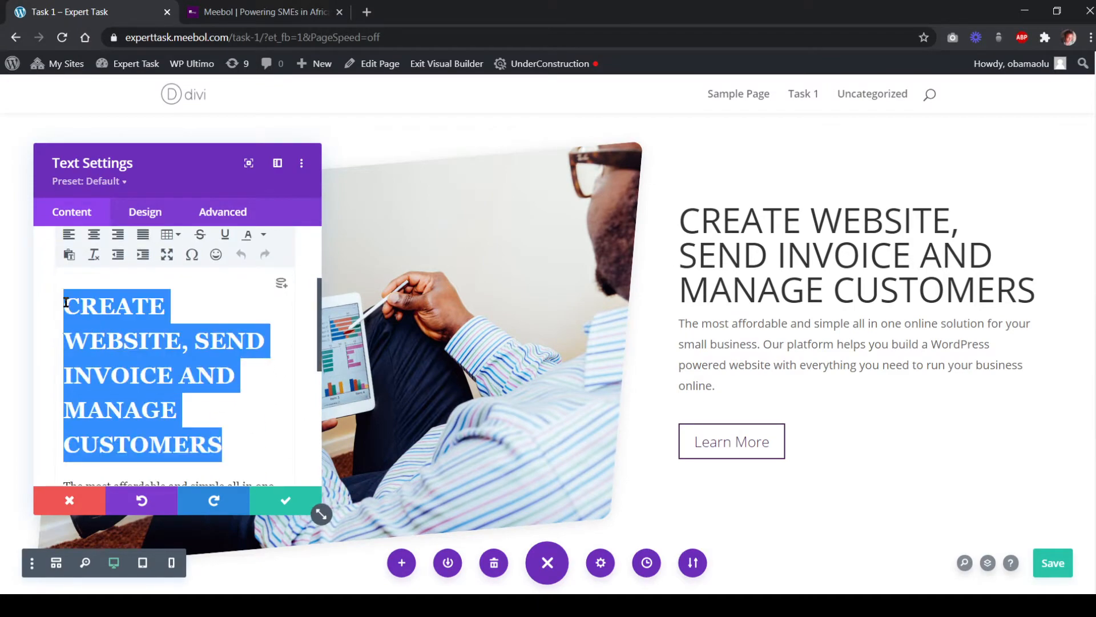
key(ctrl+v)
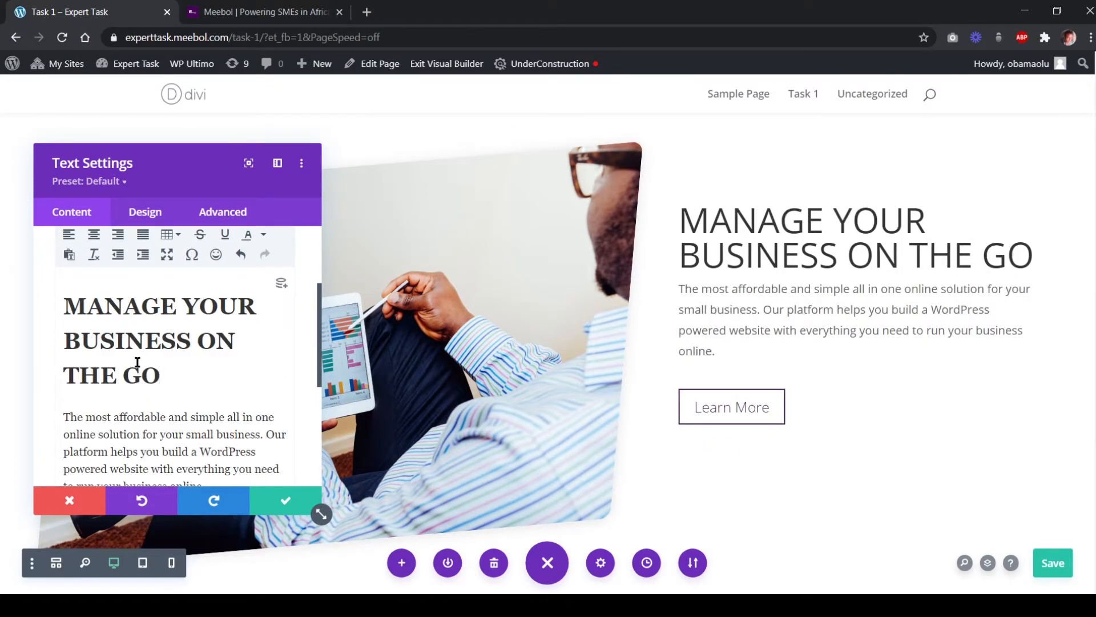
Delete the paragraph and the blank line under the "Manage Your Business On The Go" heading, and keep the text changes
drag(63, 418, 267, 483)
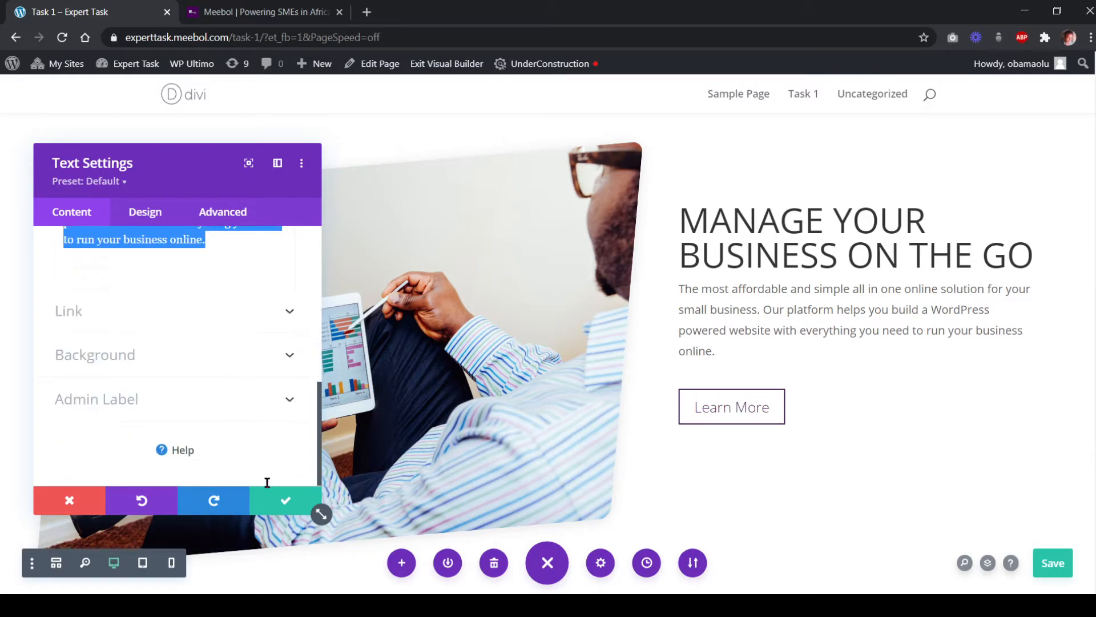
key(BackSpace)
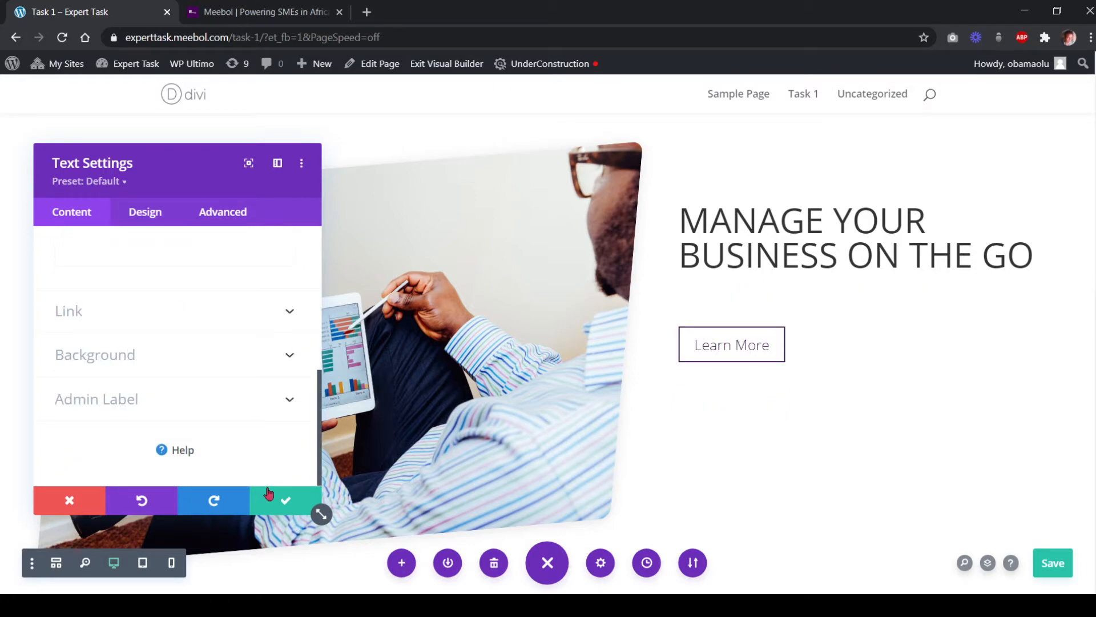
key(BackSpace)
click(274, 497)
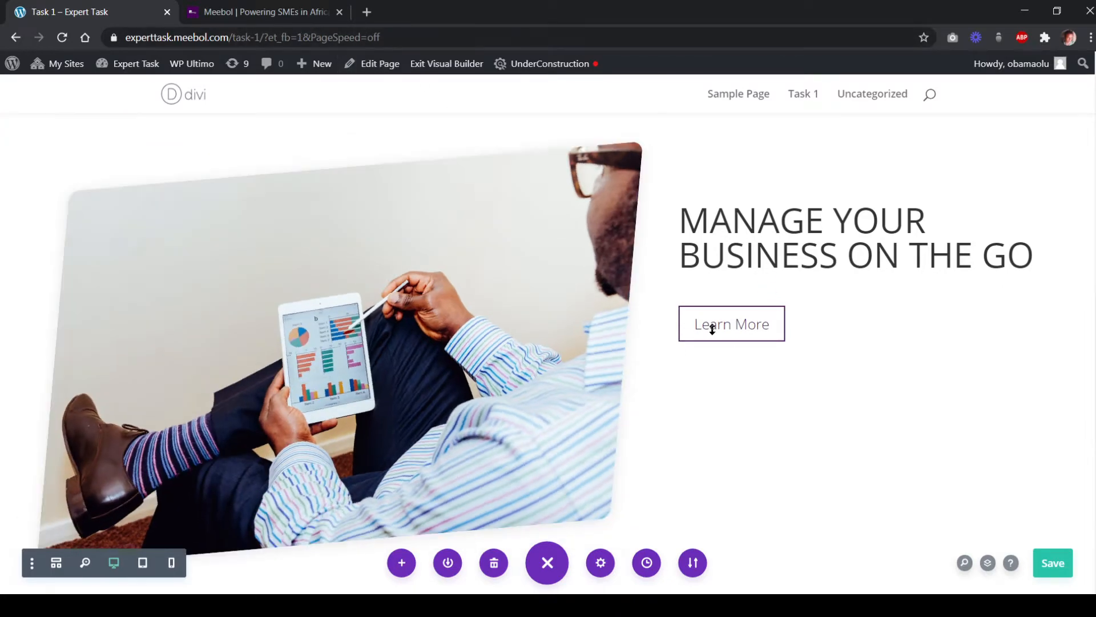
Check the item list and button below the heading in Meebol's "Manage Your Business On The Go" section against the rebuilt section
click(275, 12)
scroll(724, 329, down, 4)
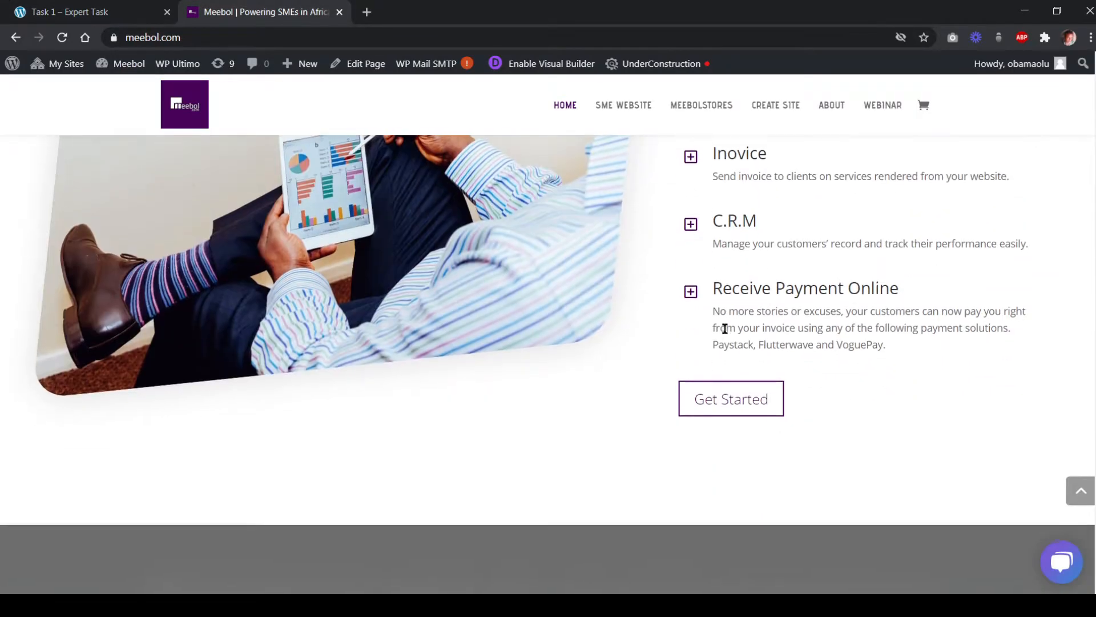
click(85, 12)
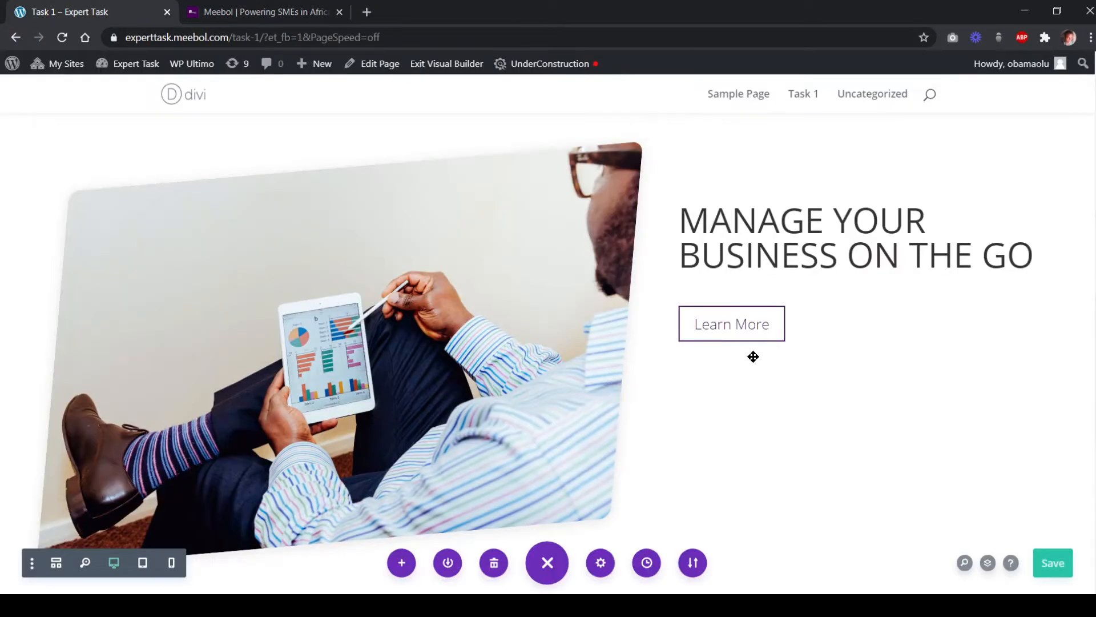
Change the button text in the "Manage Your Business On The Go" section to "Get Started" and keep the change
mouse_move(725, 324)
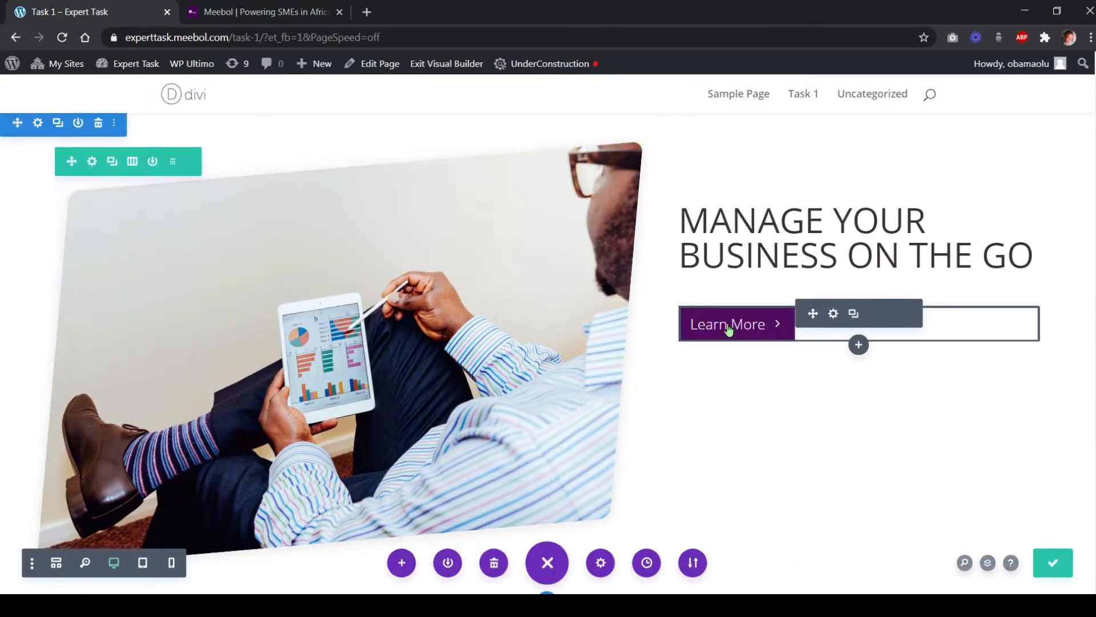
click(833, 314)
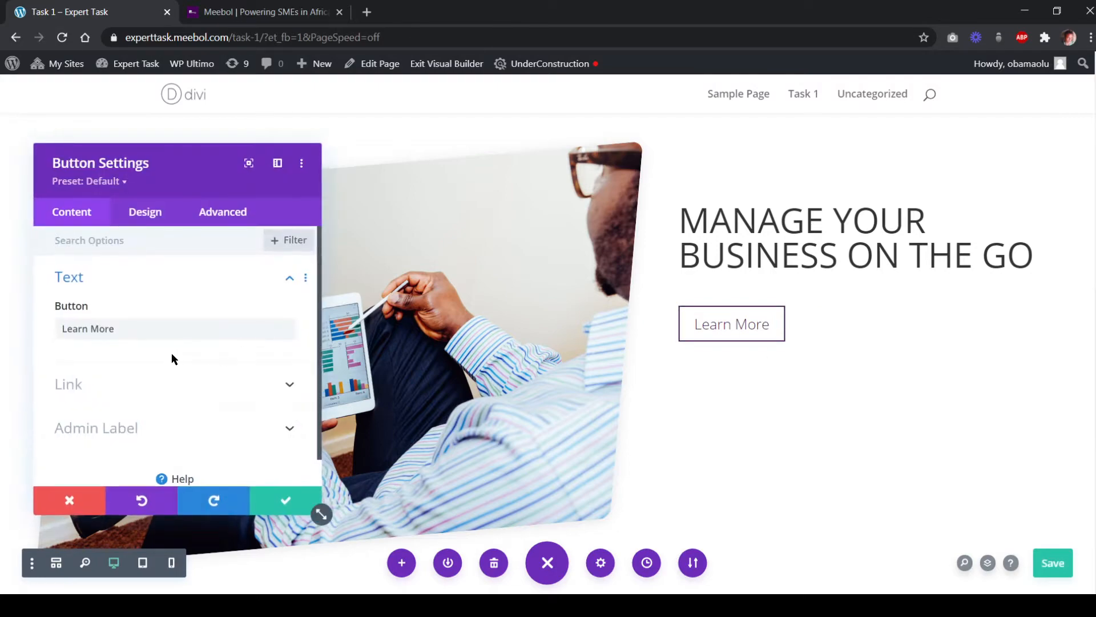
triple_click(81, 328)
text(Ge)
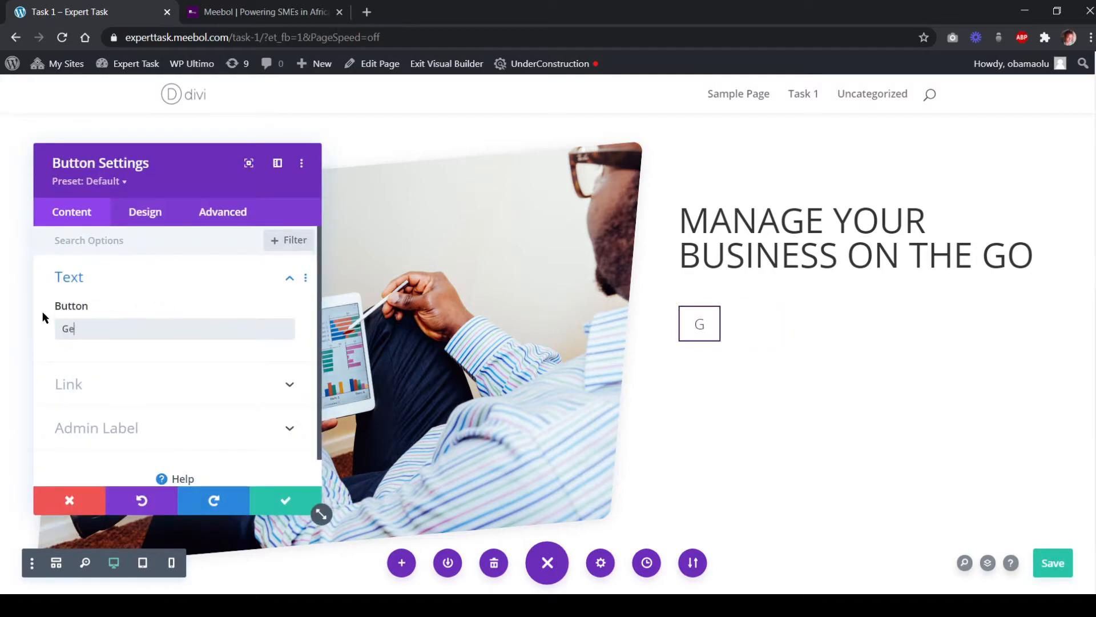
text(t Statrted)
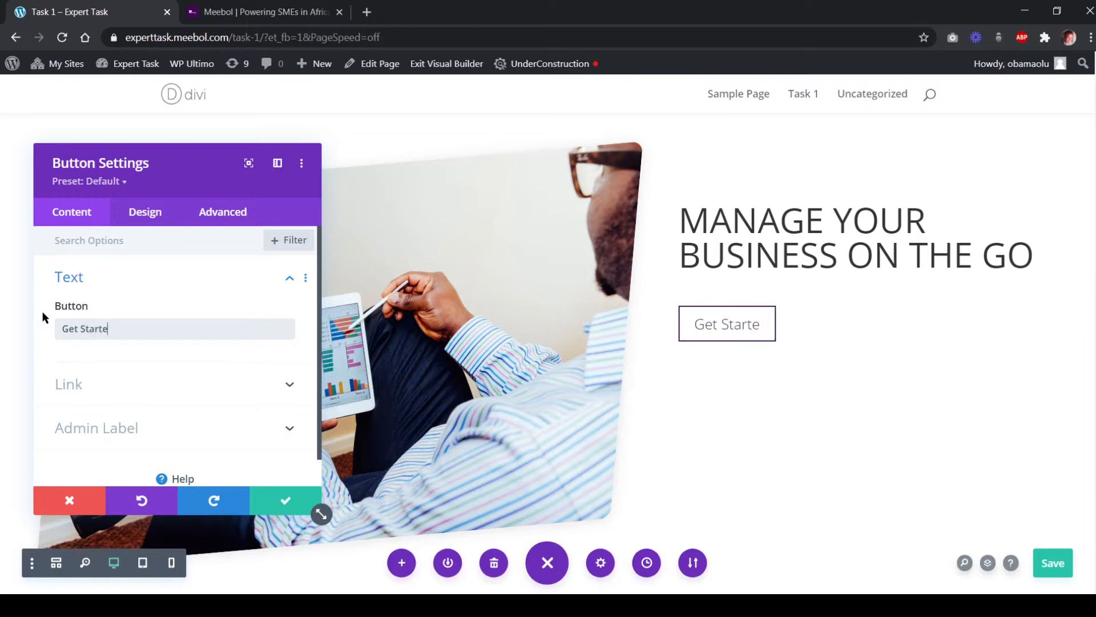
click(282, 501)
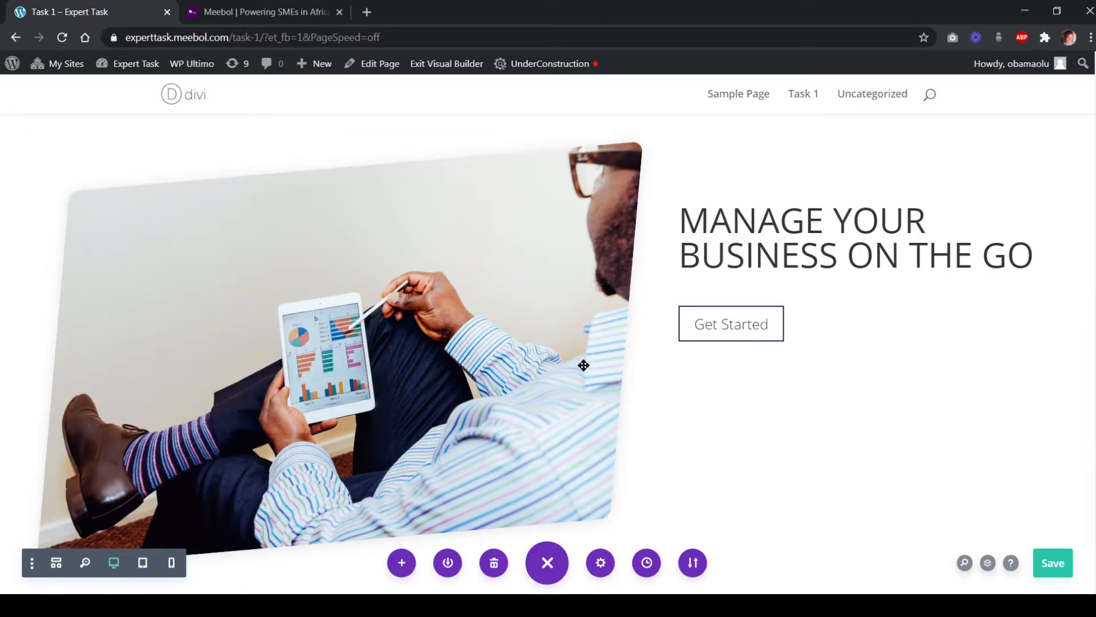
Examine the icon items between the heading and the button in Meebol's "Manage Your Business On The Go" section
click(259, 11)
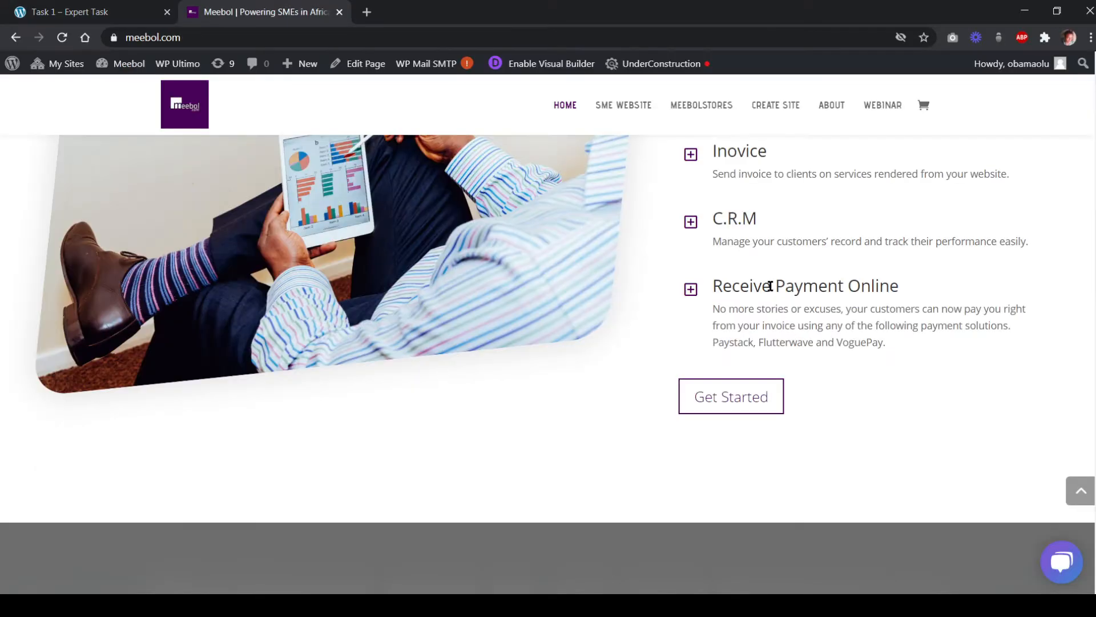
scroll(713, 285, up, 4)
triple_click(771, 311)
click(701, 409)
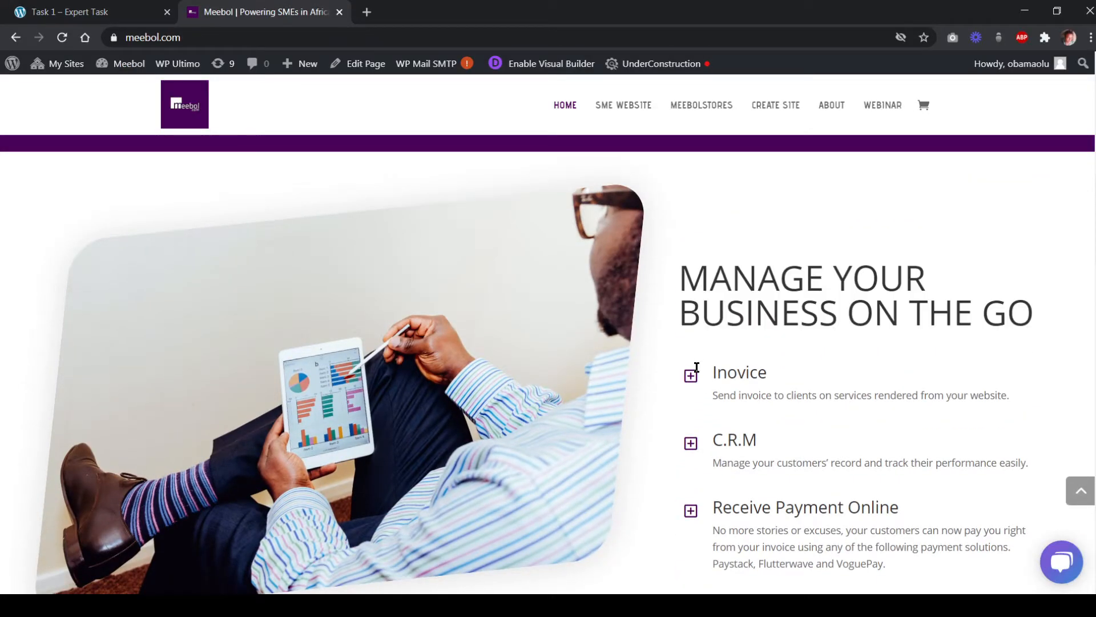
scroll(717, 387, down, 1)
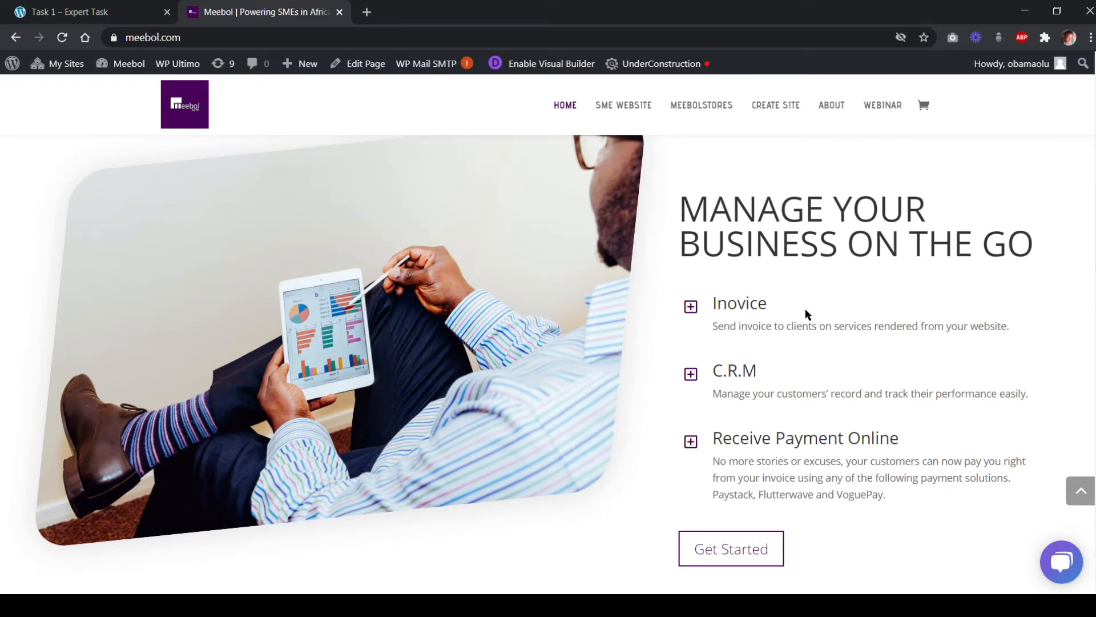
click(93, 15)
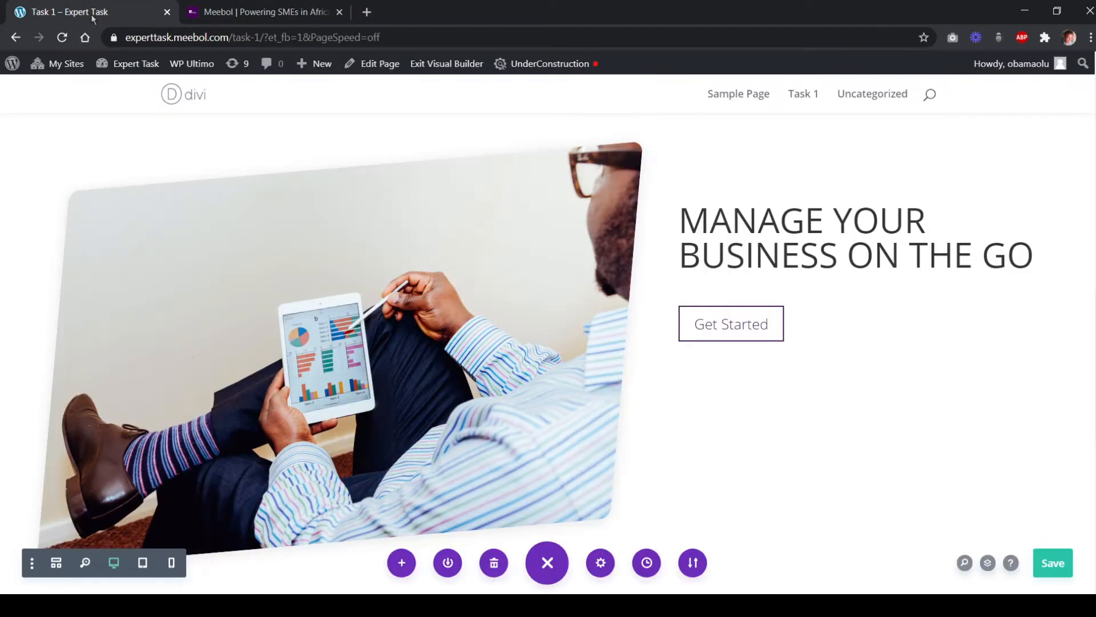
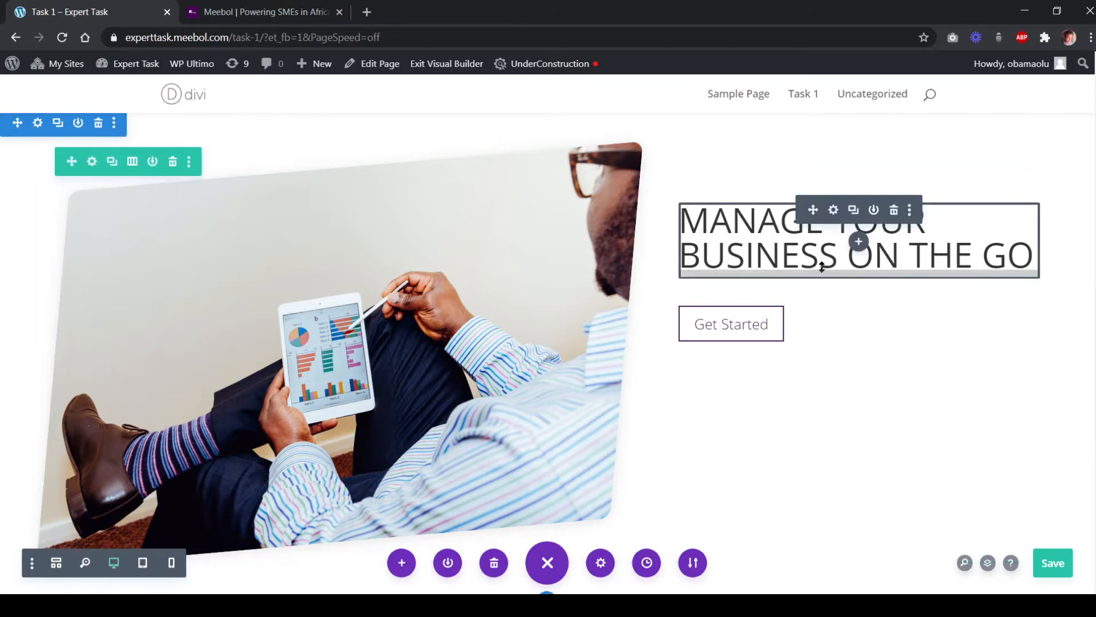
Look through the available modules for one that suits the icon items below the "Manage Your Business On The Go" heading
click(858, 244)
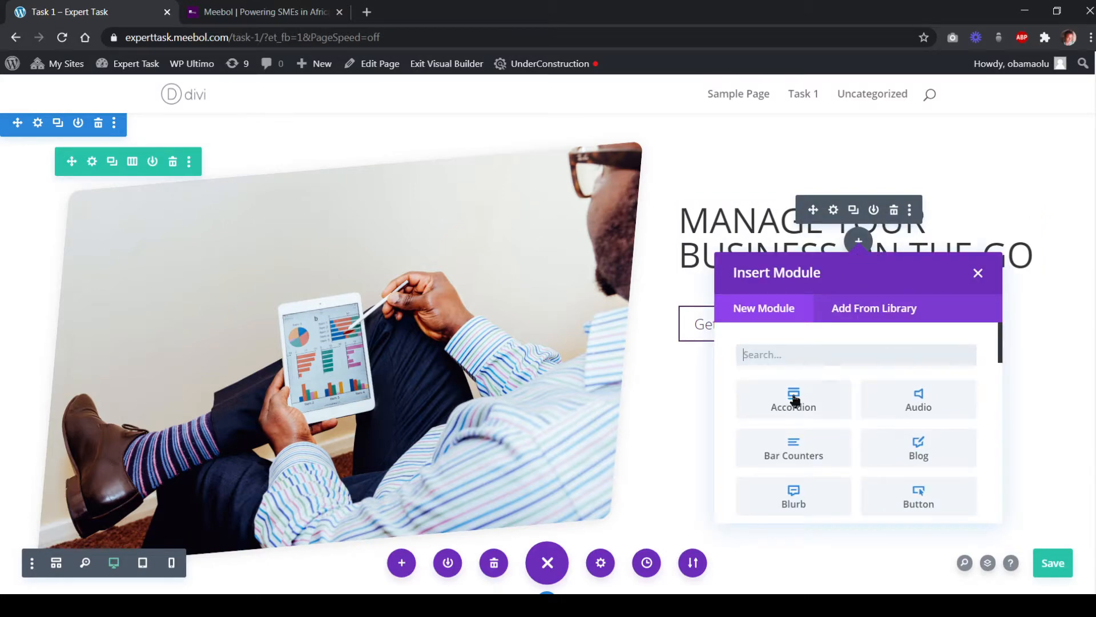
scroll(852, 422, down, 5)
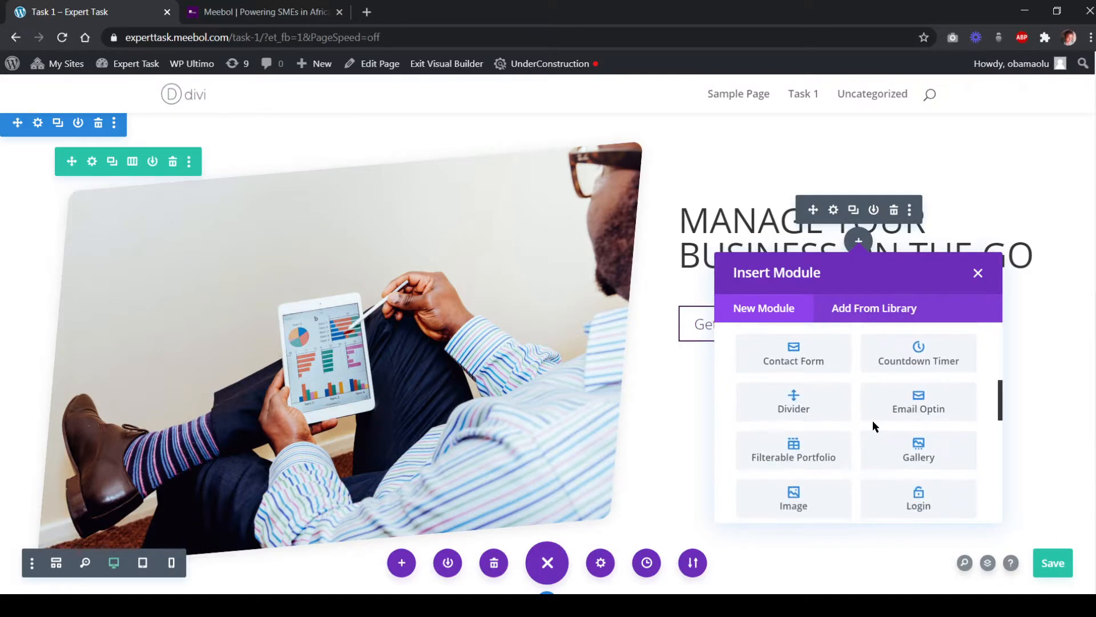
scroll(874, 422, down, 5)
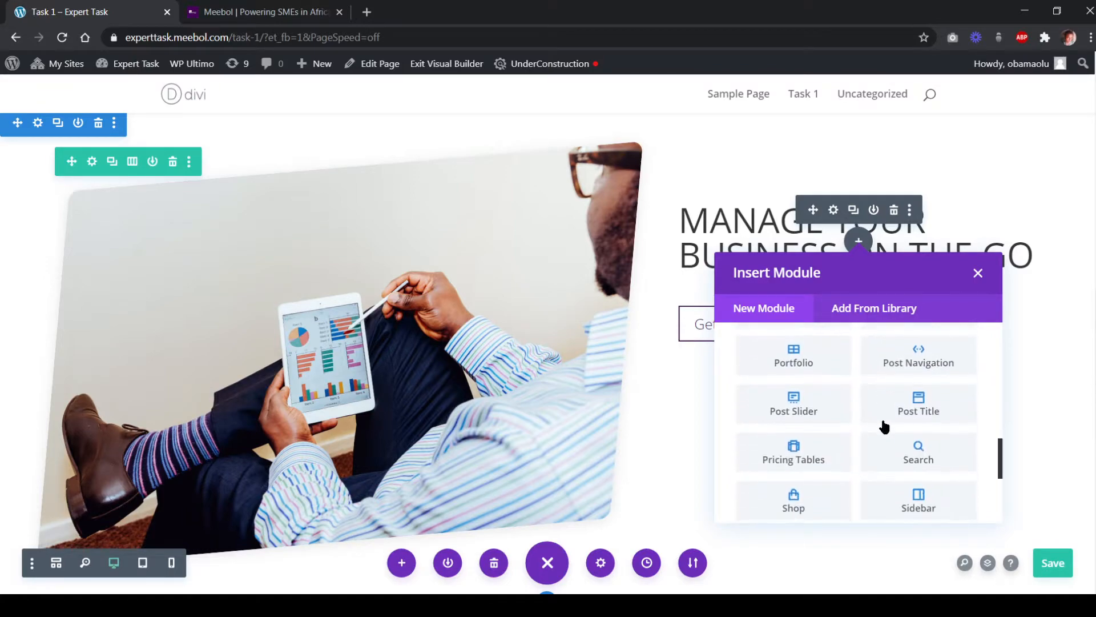
scroll(884, 426, down, 4)
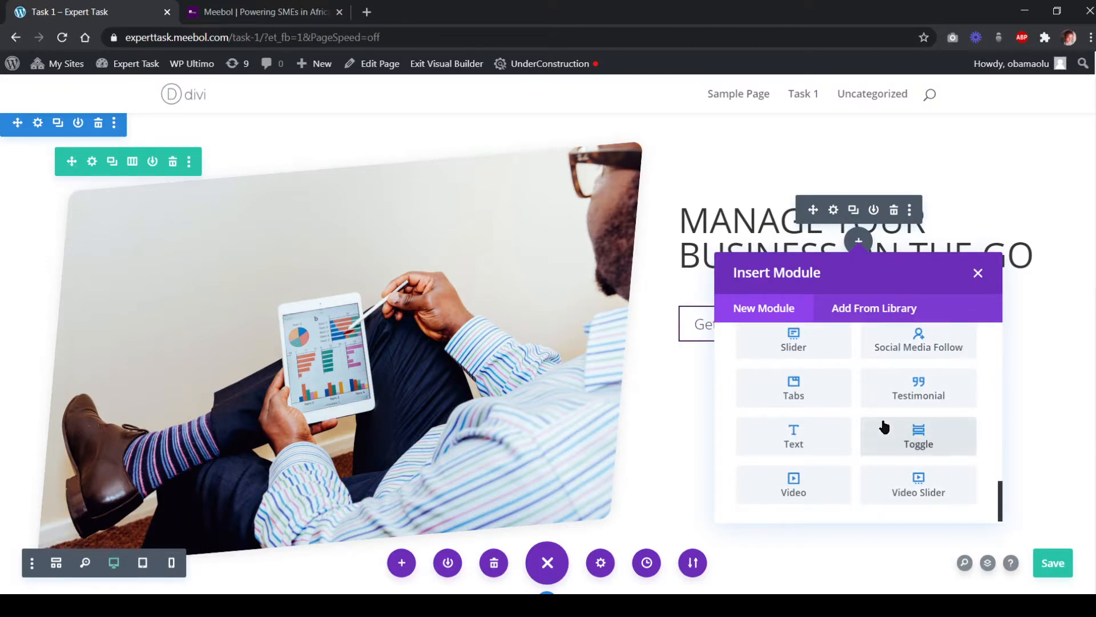
scroll(884, 426, up, 6)
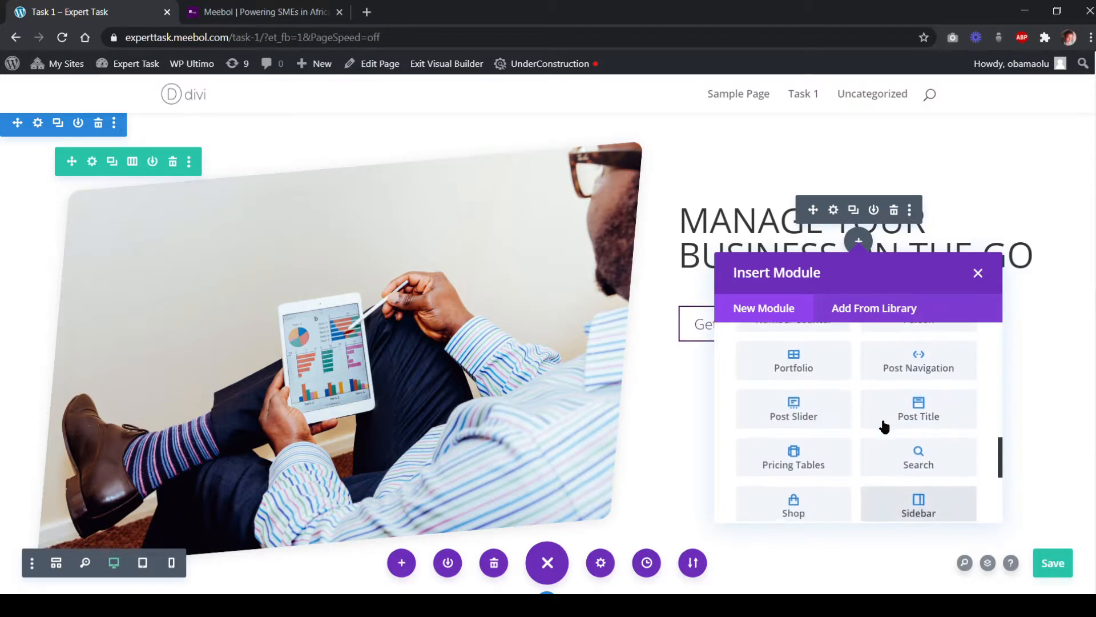
scroll(883, 427, up, 5)
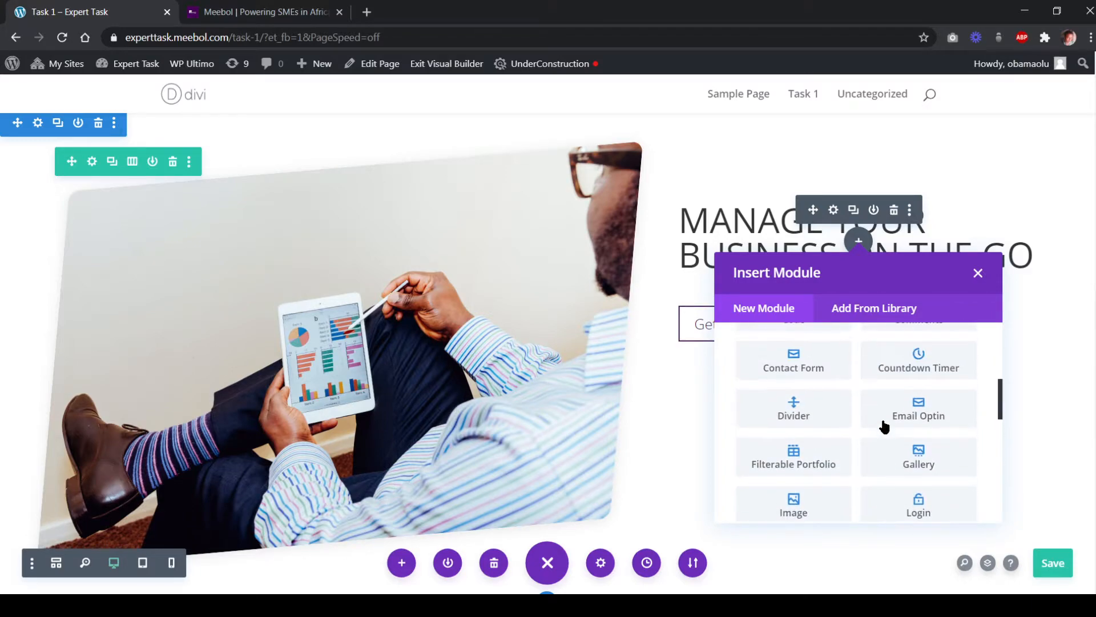
scroll(882, 423, up, 3)
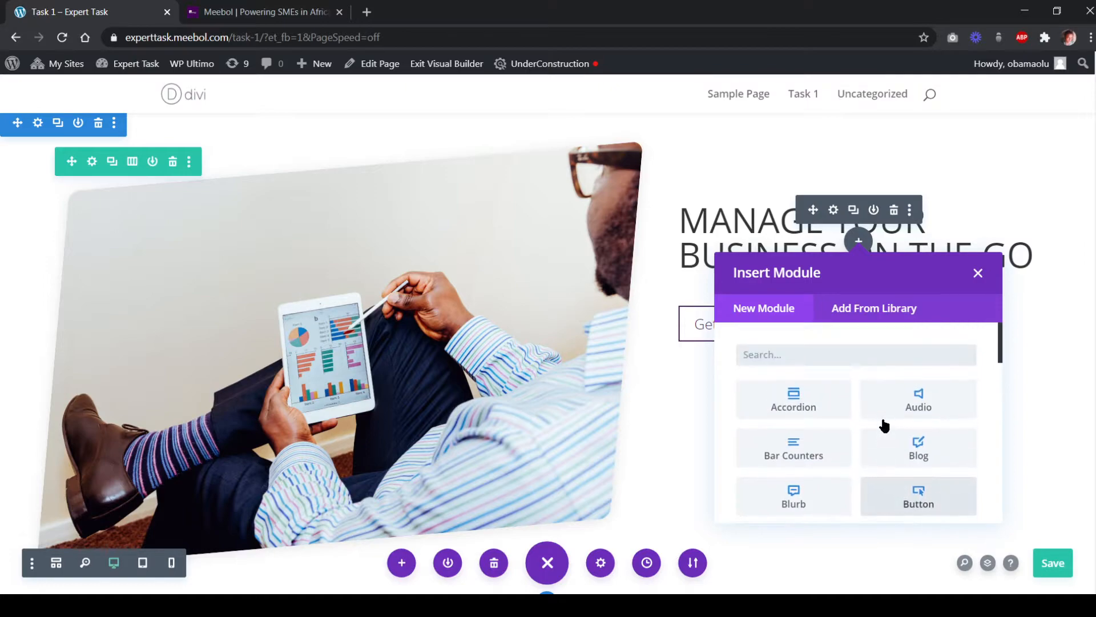
scroll(883, 426, down, 6)
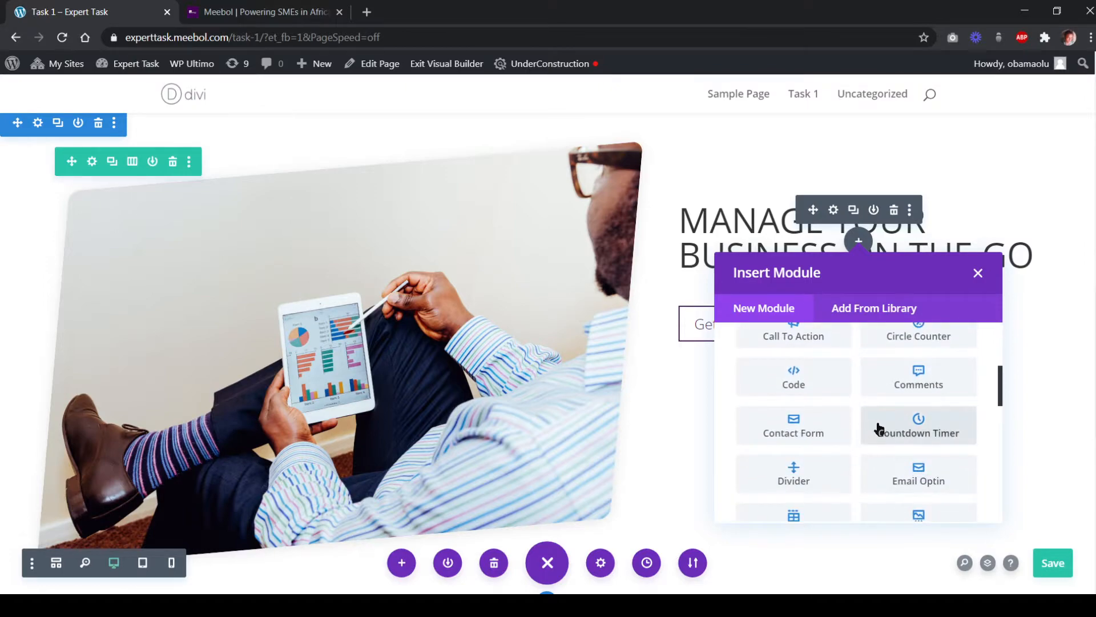
scroll(879, 428, down, 7)
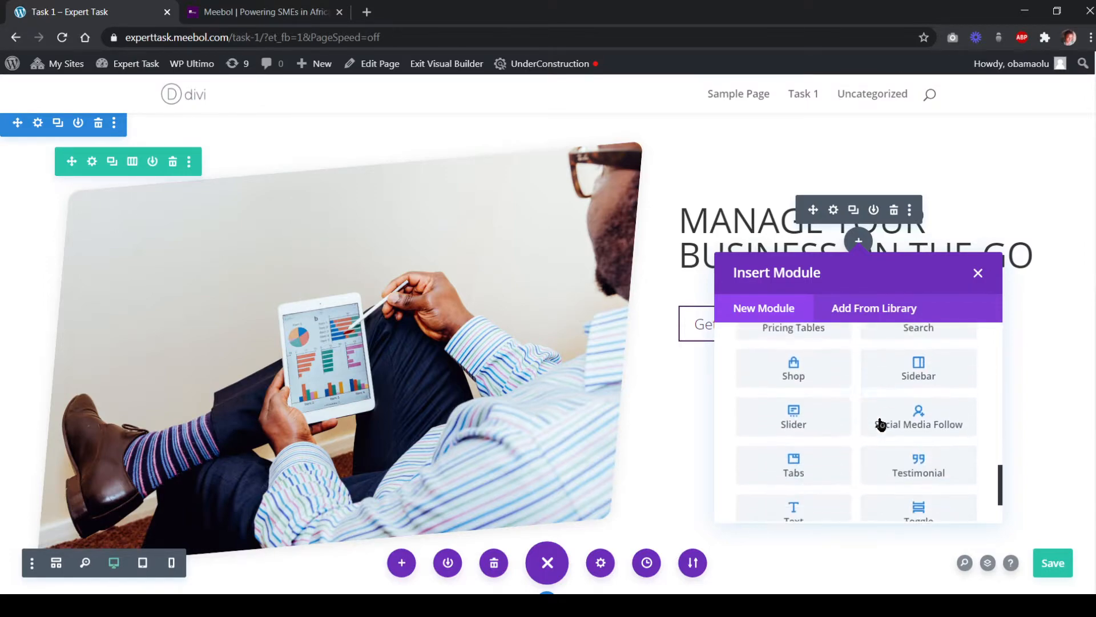
scroll(881, 425, down, 1)
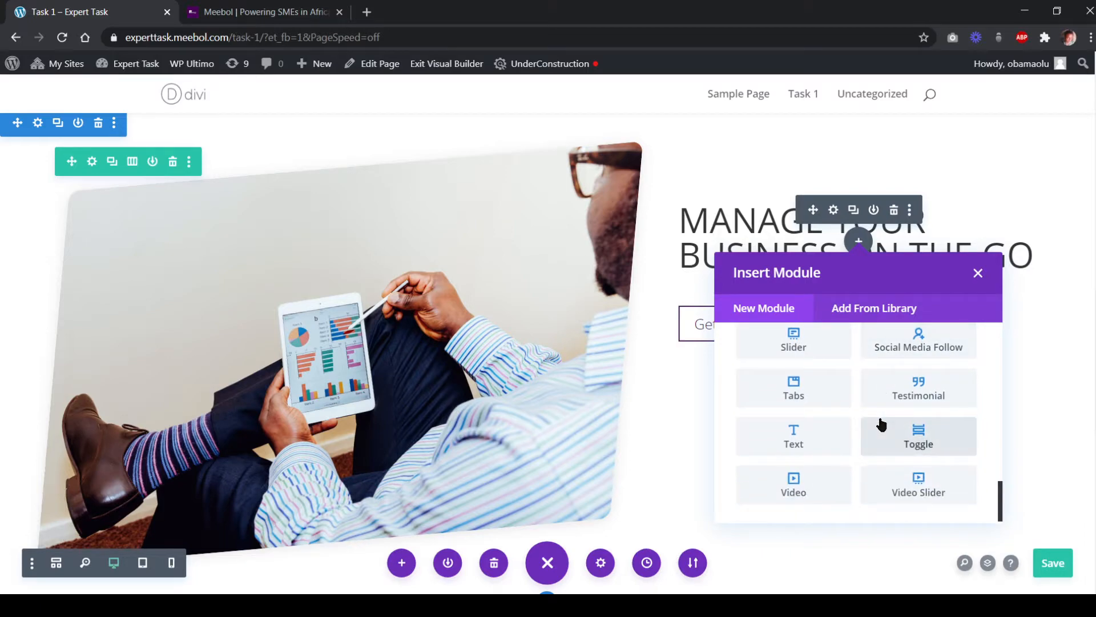
scroll(881, 427, up, 10)
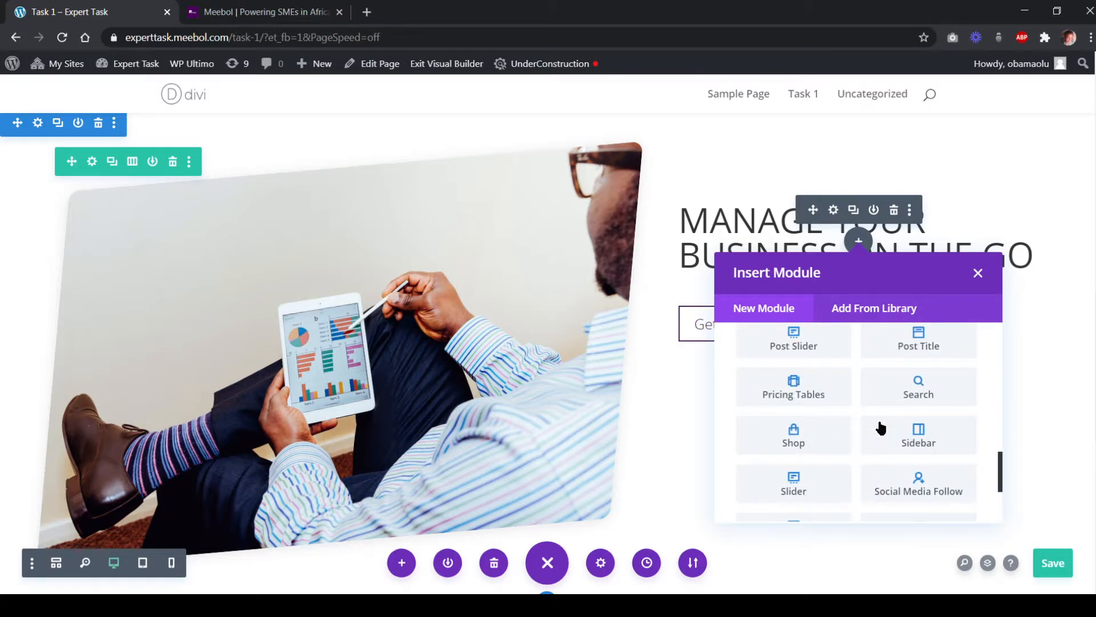
scroll(881, 424, up, 5)
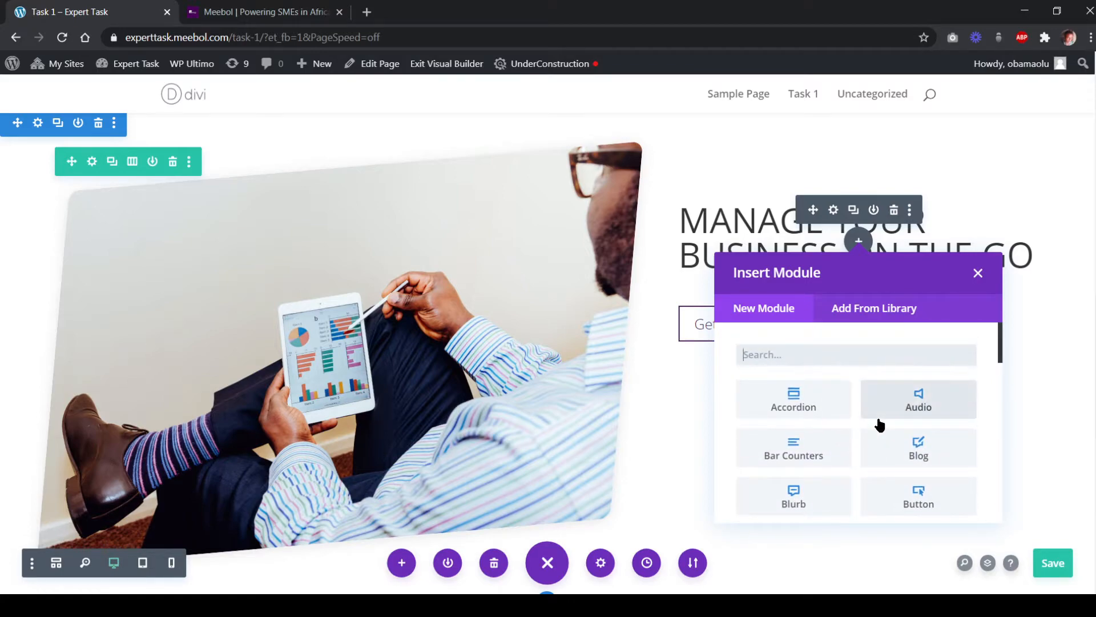
scroll(873, 377, down, 5)
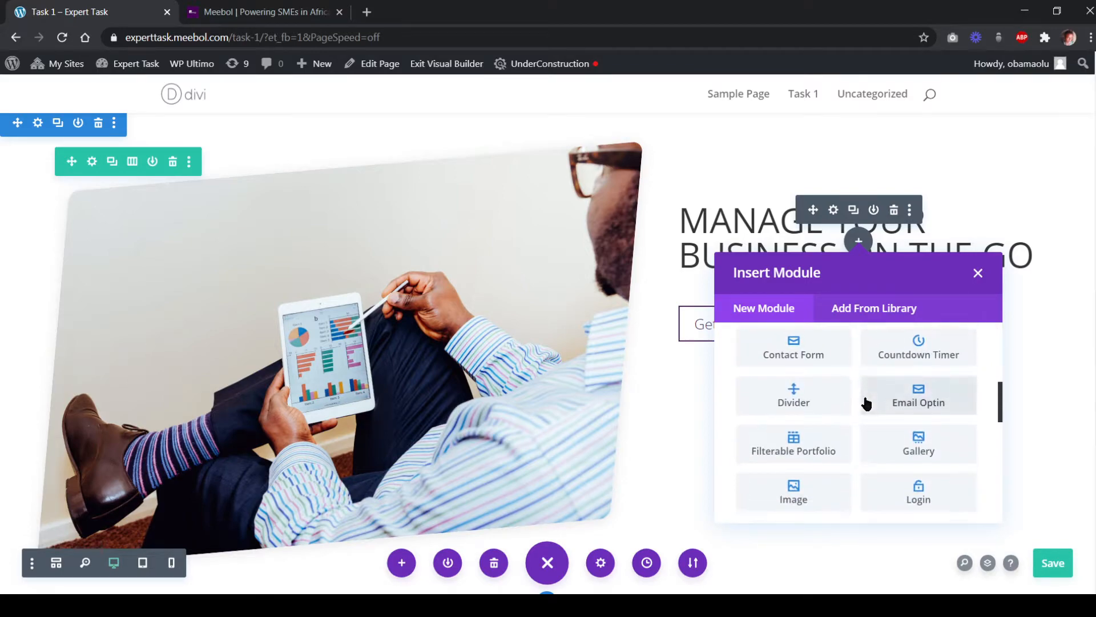
scroll(867, 402, down, 4)
scroll(866, 402, up, 2)
scroll(866, 403, down, 5)
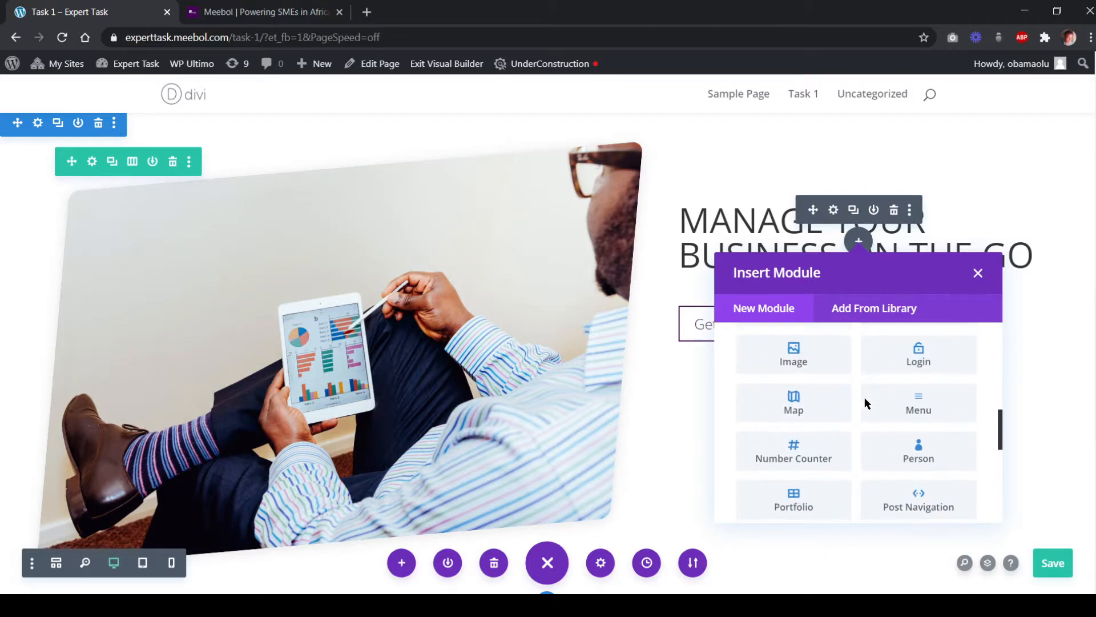
scroll(867, 404, up, 2)
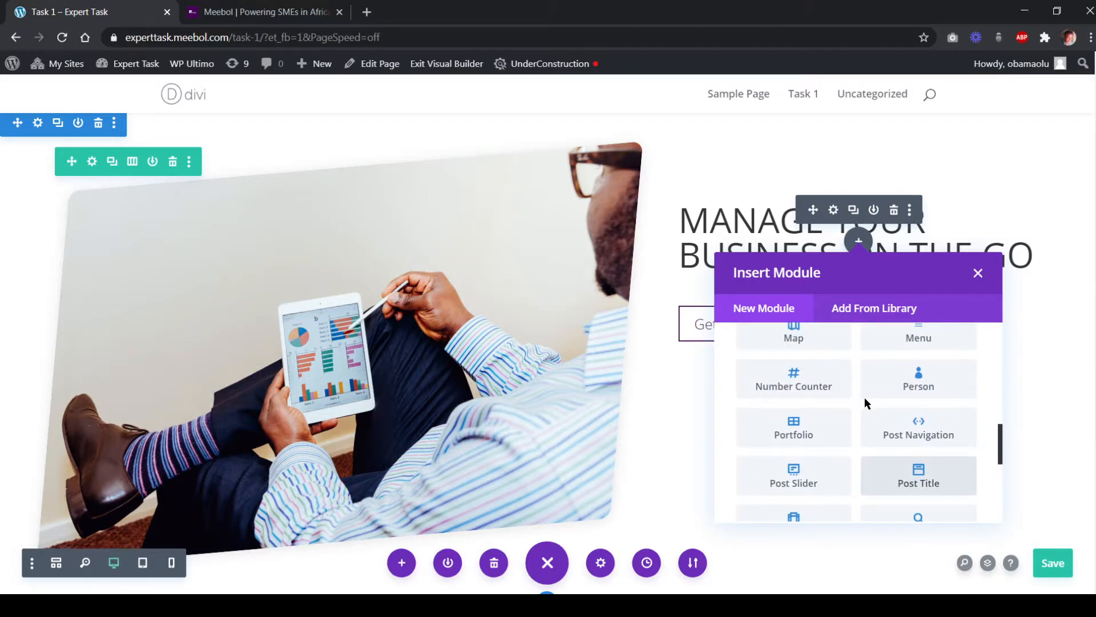
scroll(866, 402, down, 5)
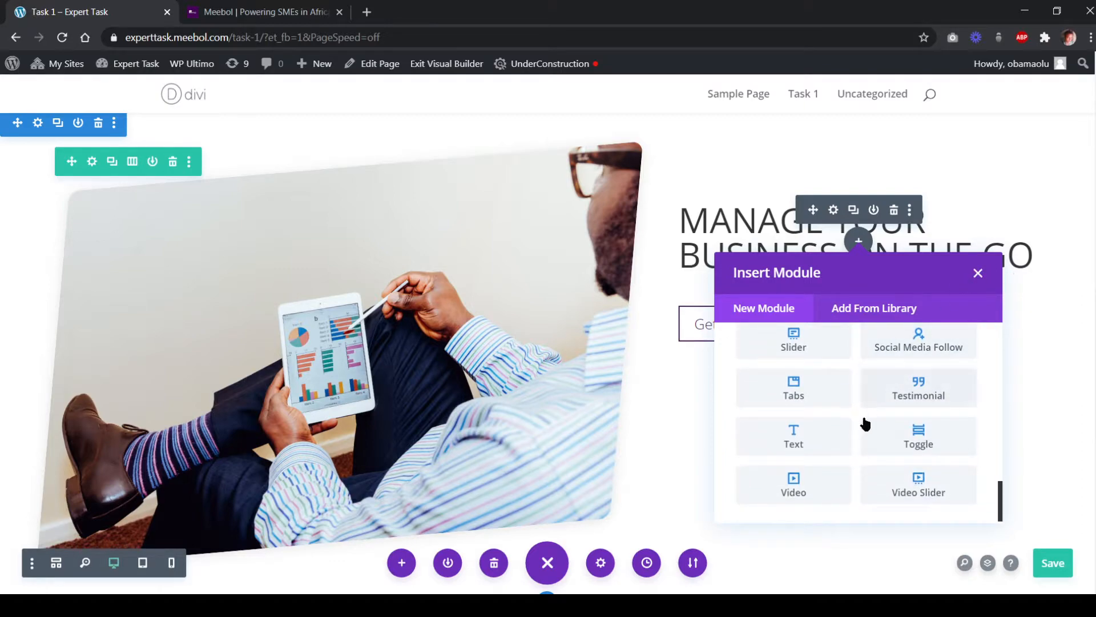
scroll(865, 424, up, 10)
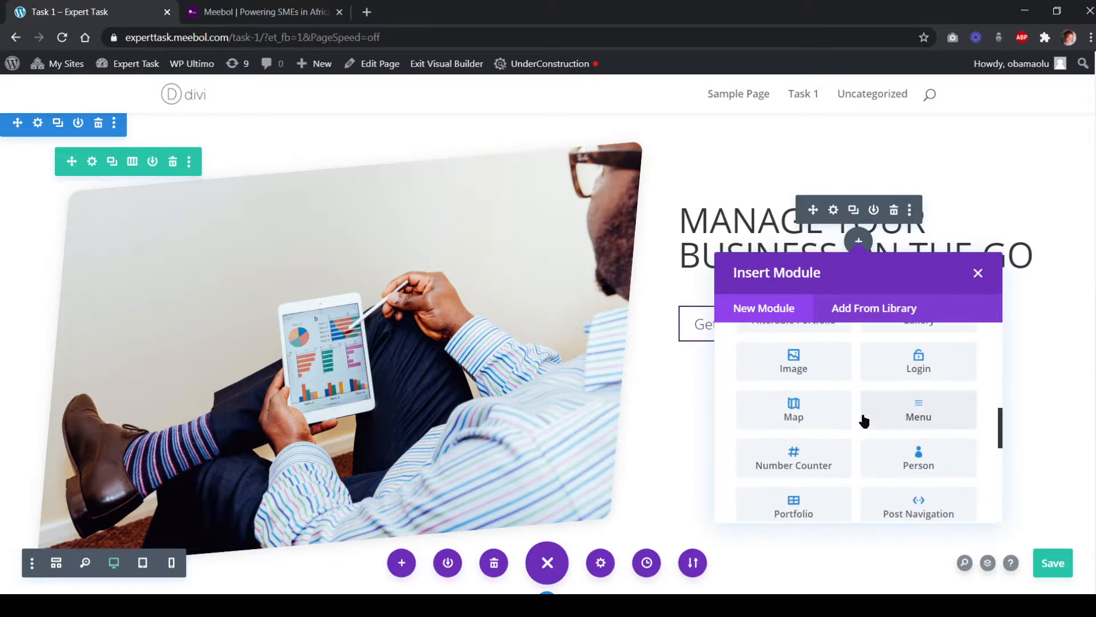
click(977, 273)
Insert a Blurb module between the "Manage Your Business On The Go" heading and the Get Started button, after reviewing the feature items above
scroll(532, 342, up, 6)
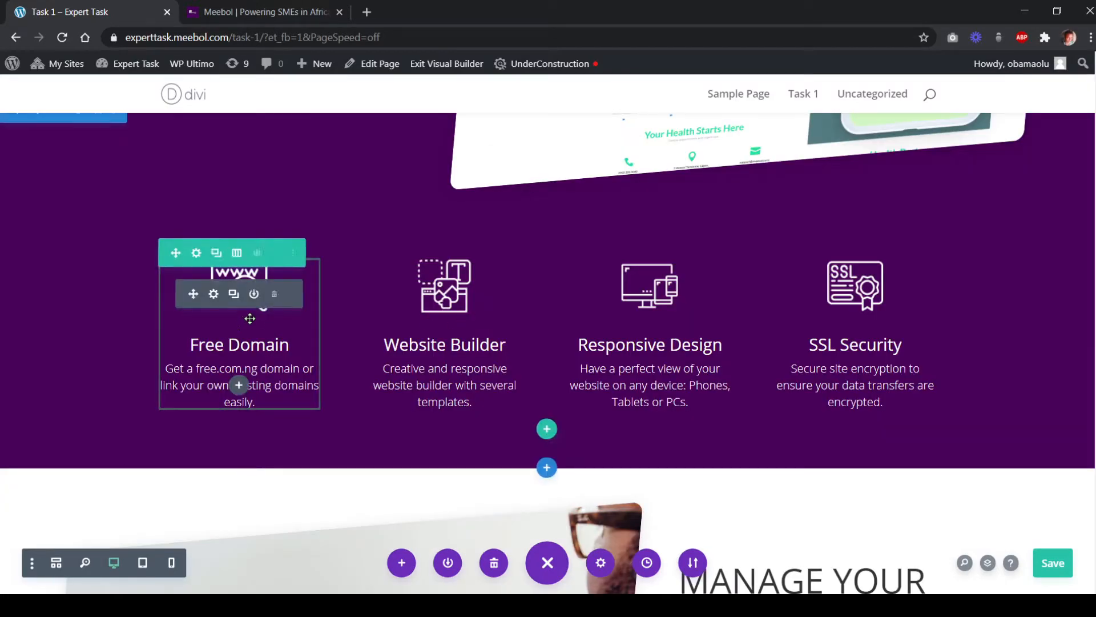
scroll(239, 320, down, 4)
scroll(739, 415, down, 1)
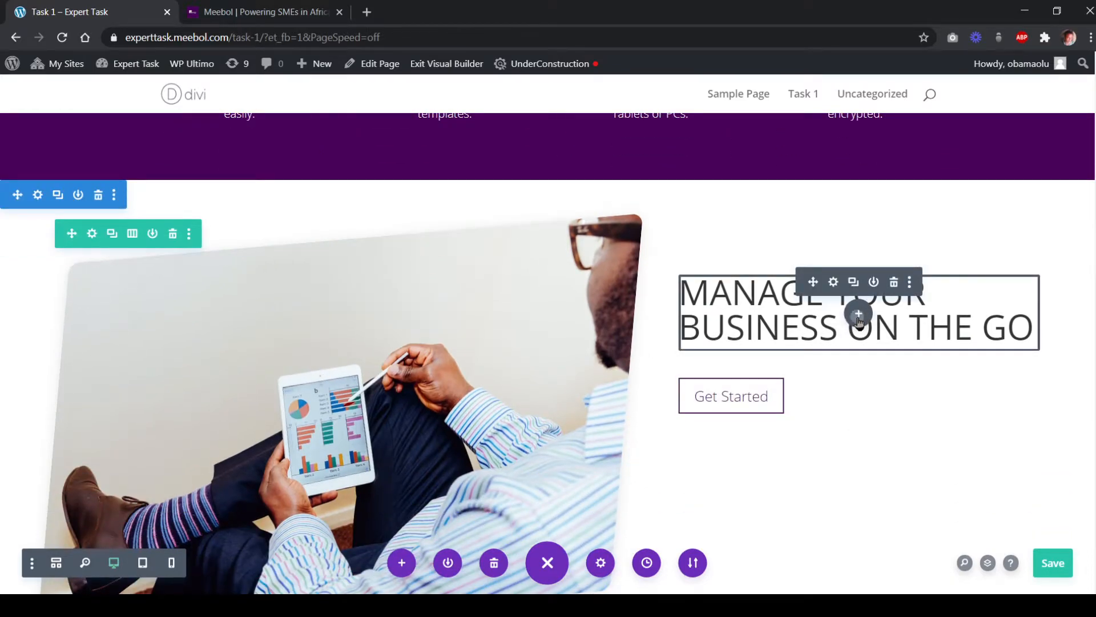
scroll(858, 320, down, 1)
scroll(798, 458, down, 1)
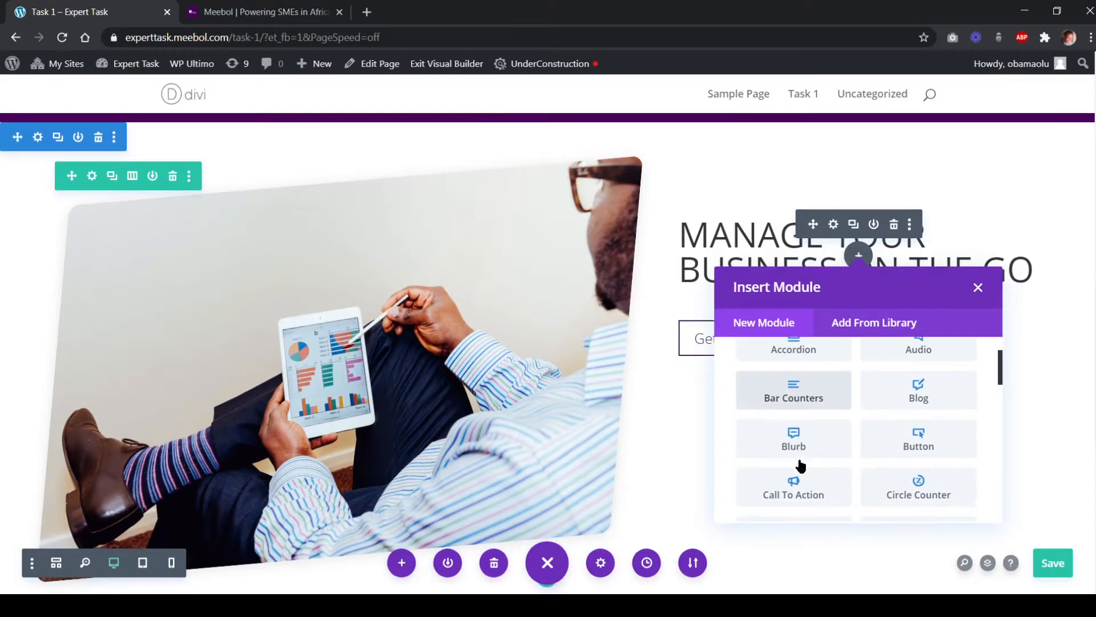
click(800, 438)
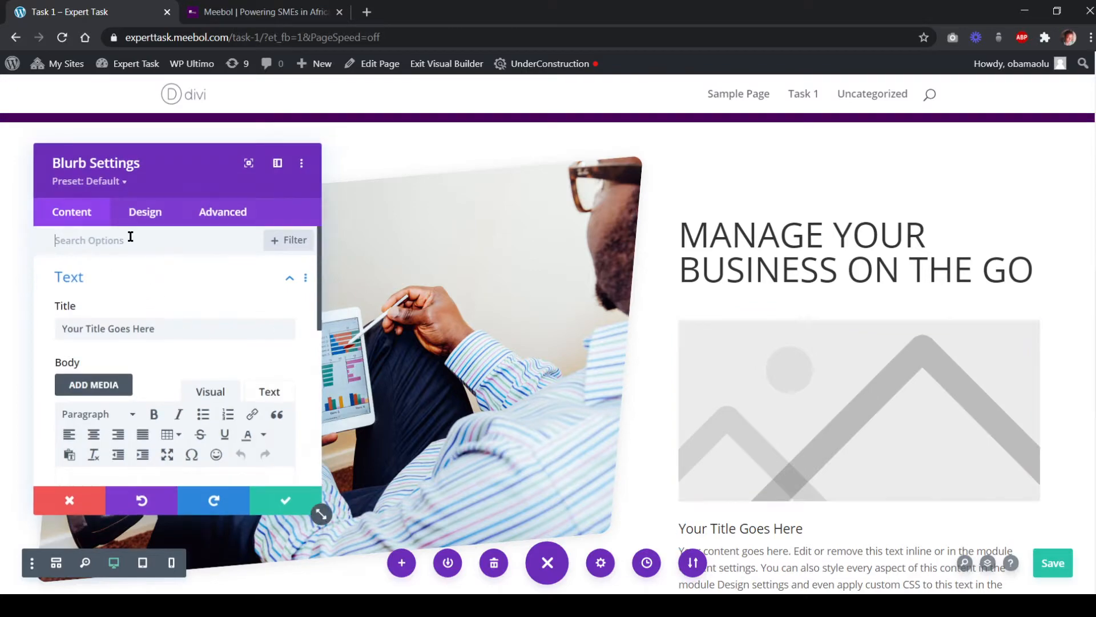
Set the new blurb's image/icon placement to Left, matching the feature items on the Meebol homepage
click(257, 13)
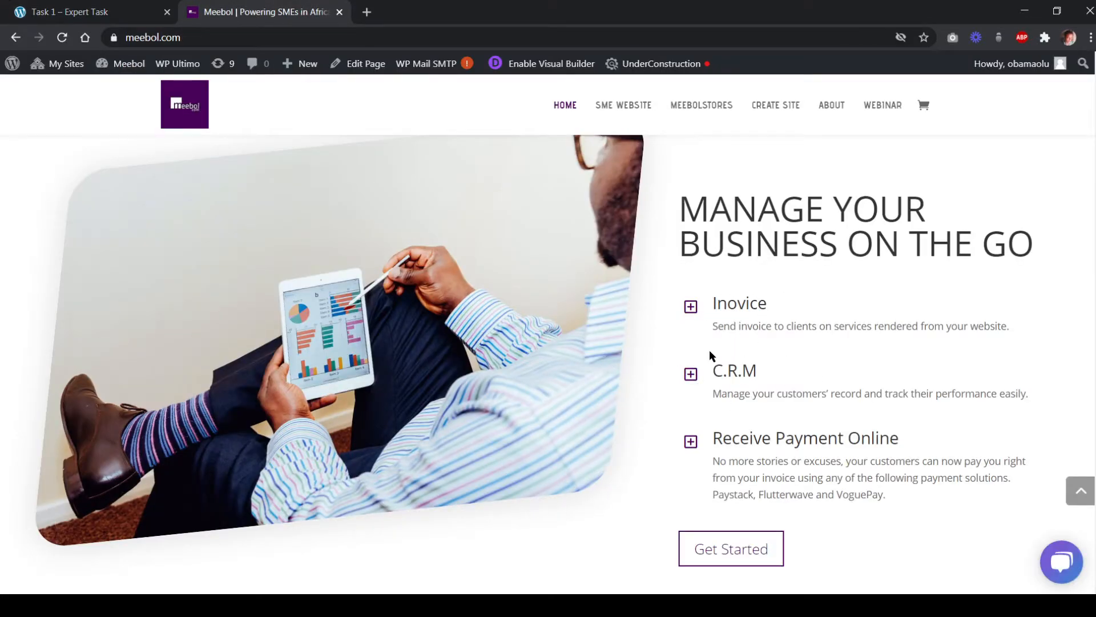
click(120, 19)
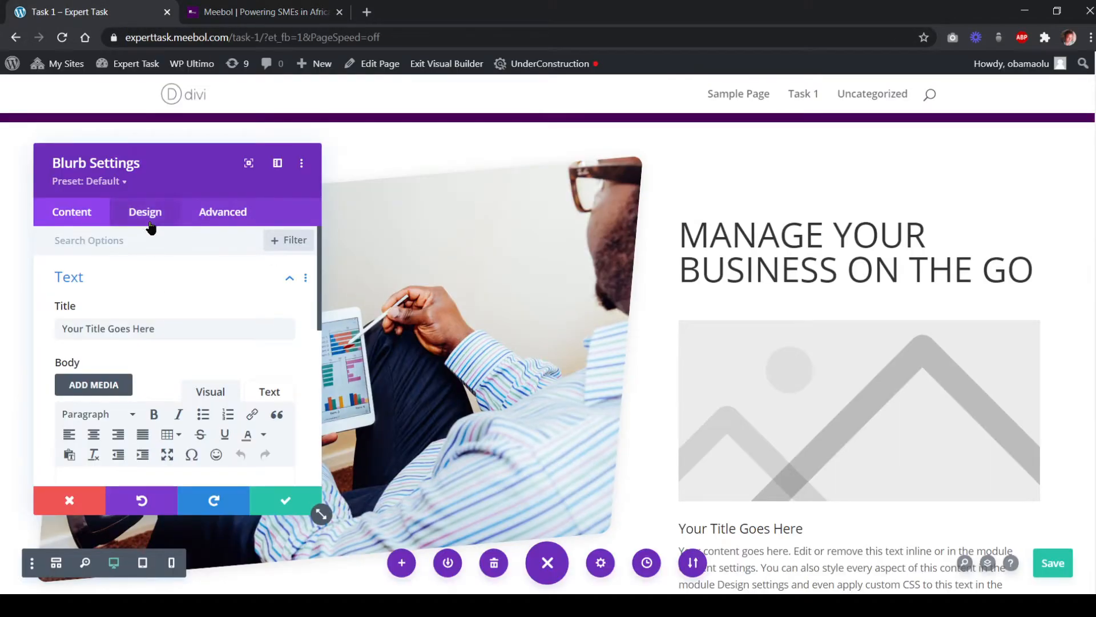
click(147, 219)
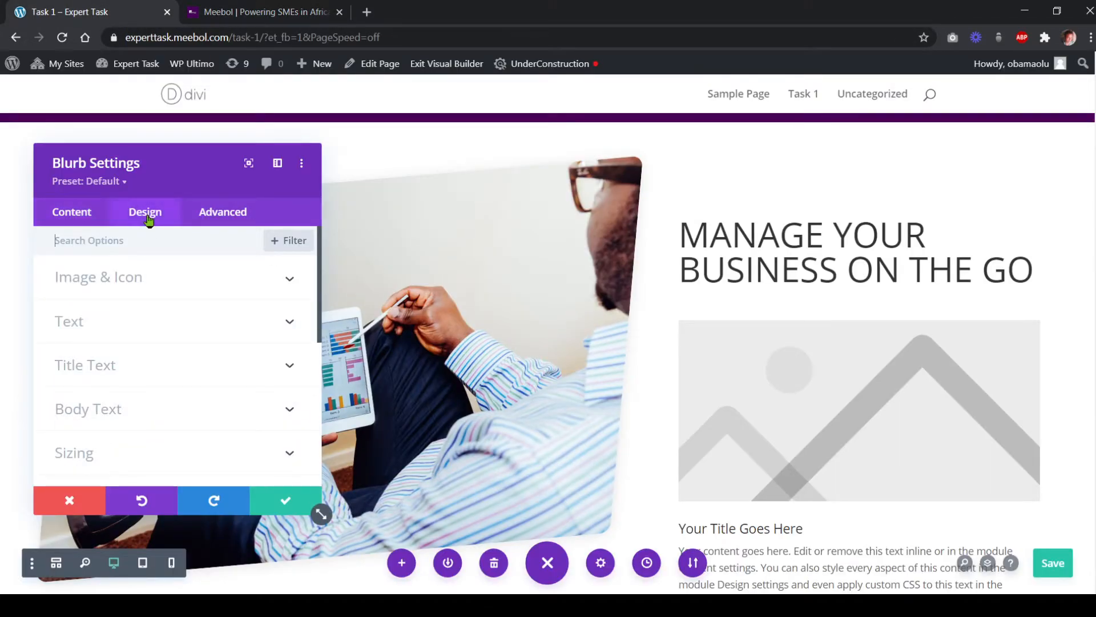
click(129, 290)
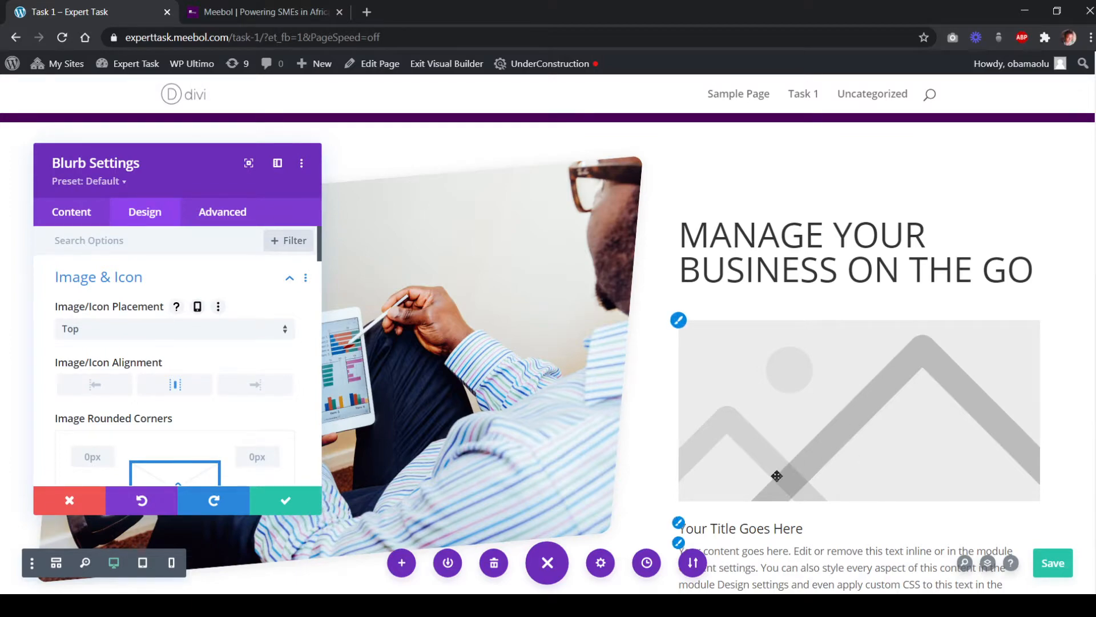
scroll(774, 437, down, 3)
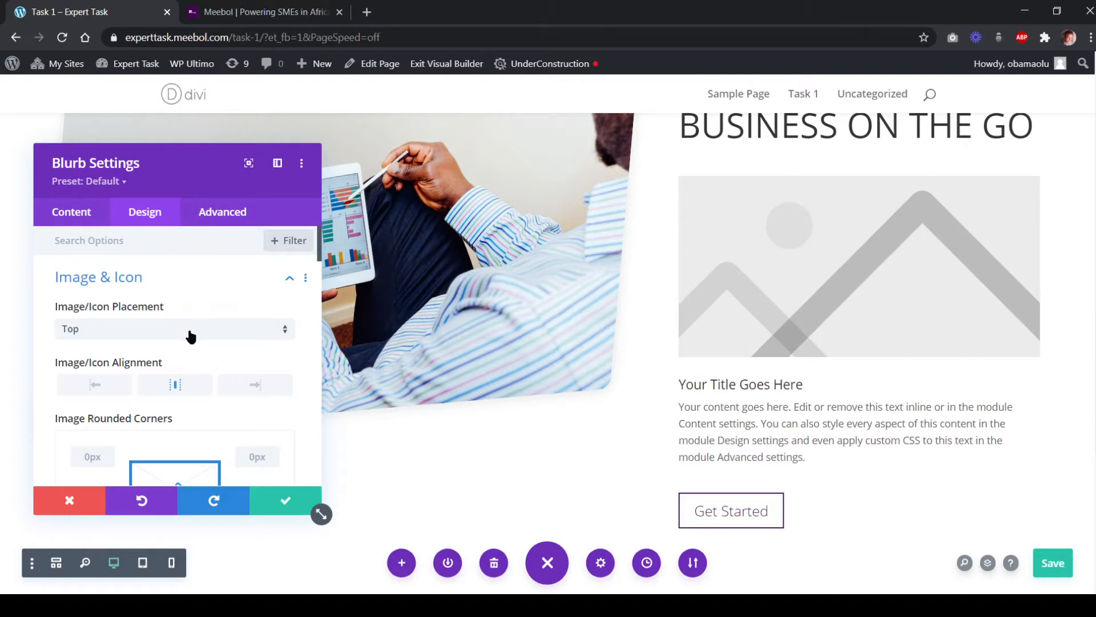
click(190, 337)
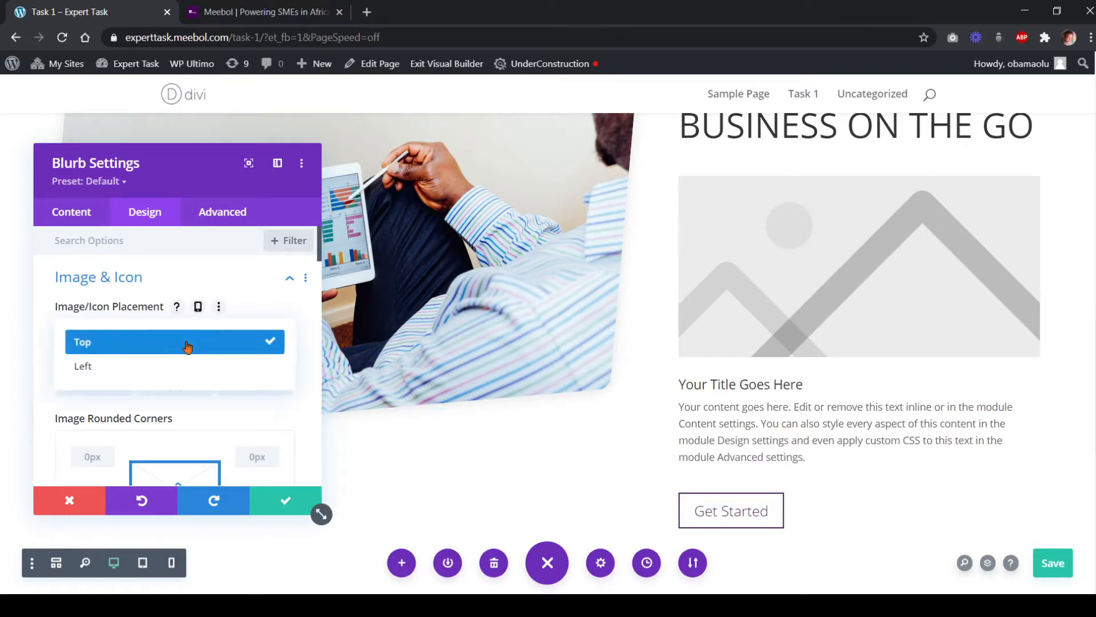
click(163, 371)
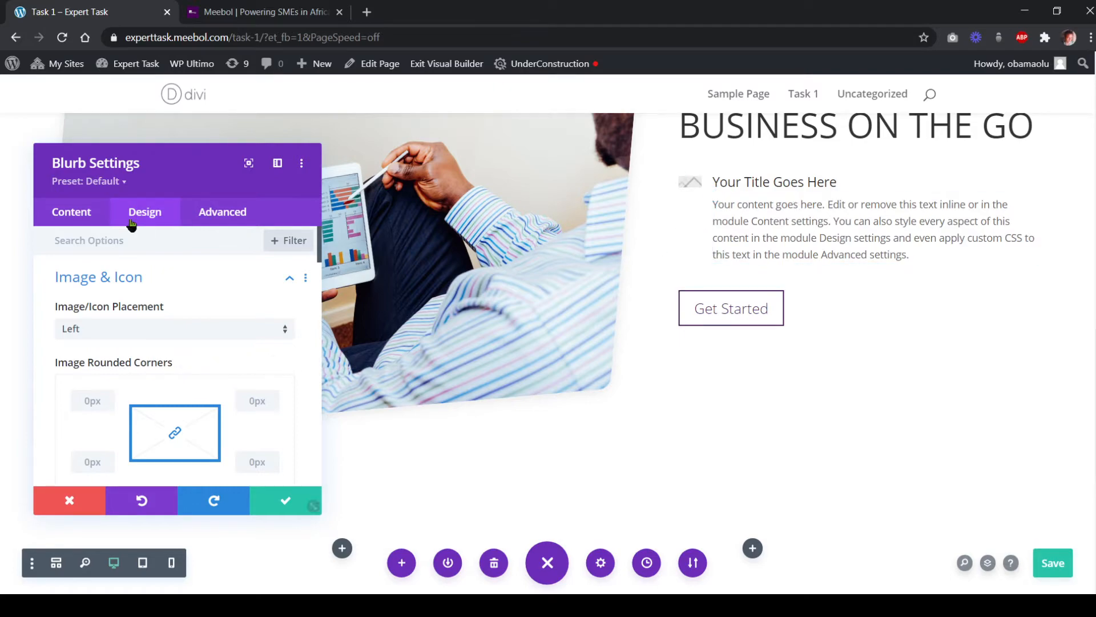
Switch the blurb from using an image to using an icon
click(84, 220)
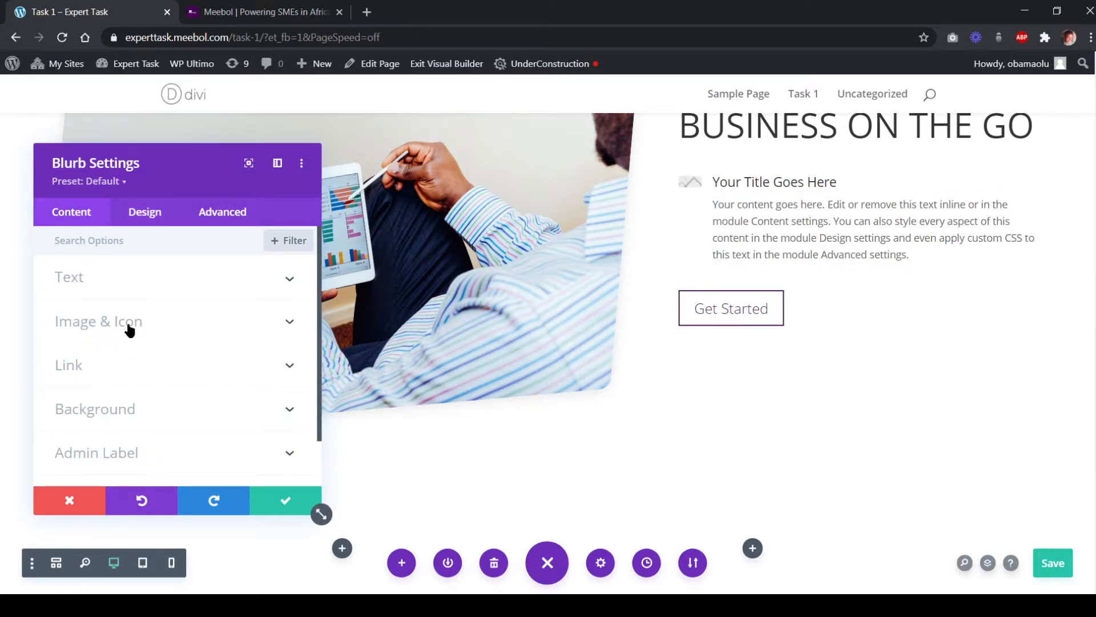
click(128, 324)
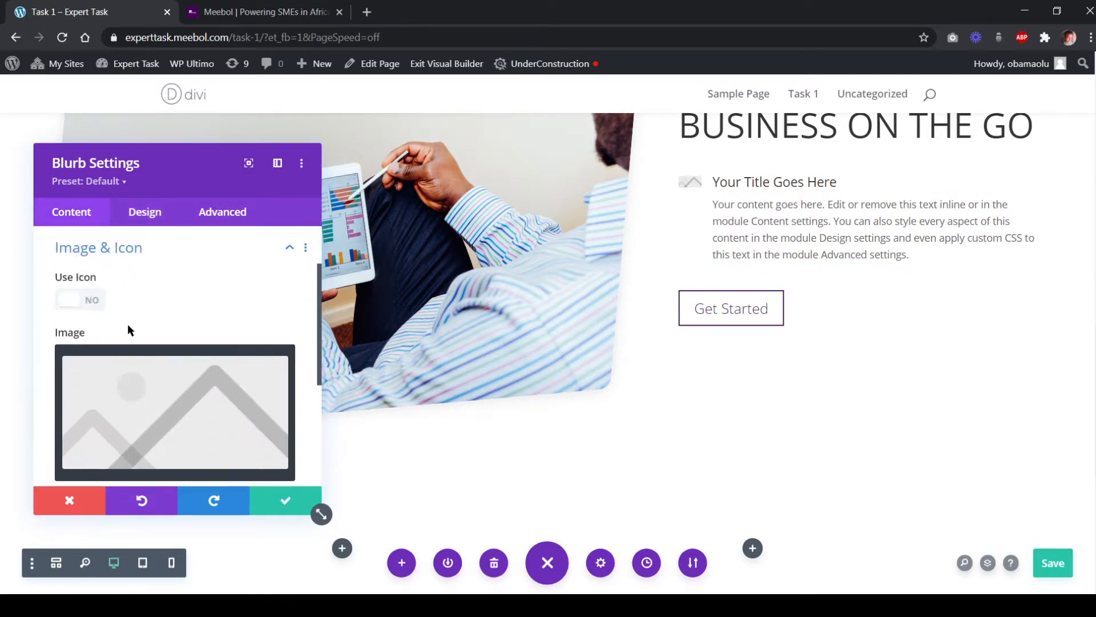
click(85, 302)
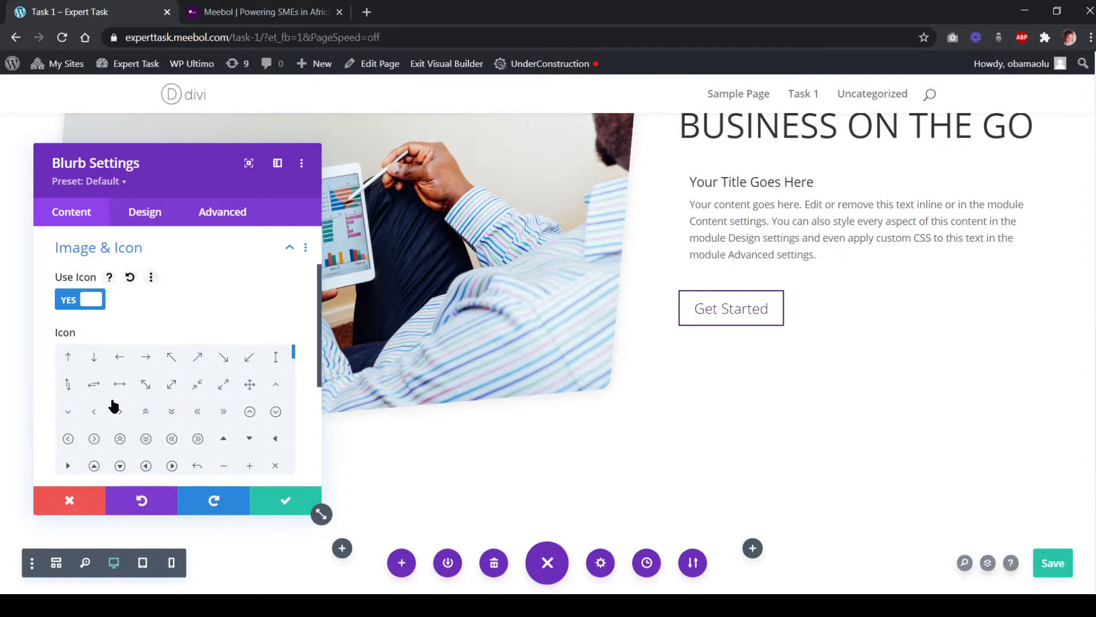
Look through the blurb's icon library for an icon matching those in Meebol's "Manage Your Business On The Go" section
scroll(194, 400, down, 2)
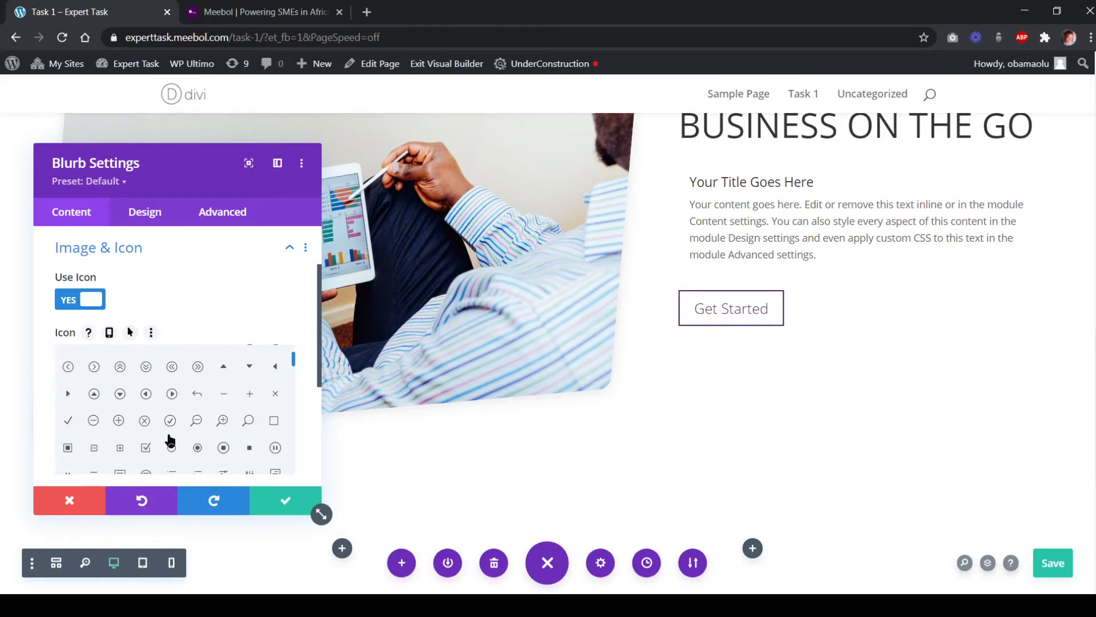
scroll(171, 441, down, 1)
scroll(183, 435, up, 1)
scroll(172, 425, up, 1)
scroll(167, 422, down, 2)
scroll(169, 423, down, 4)
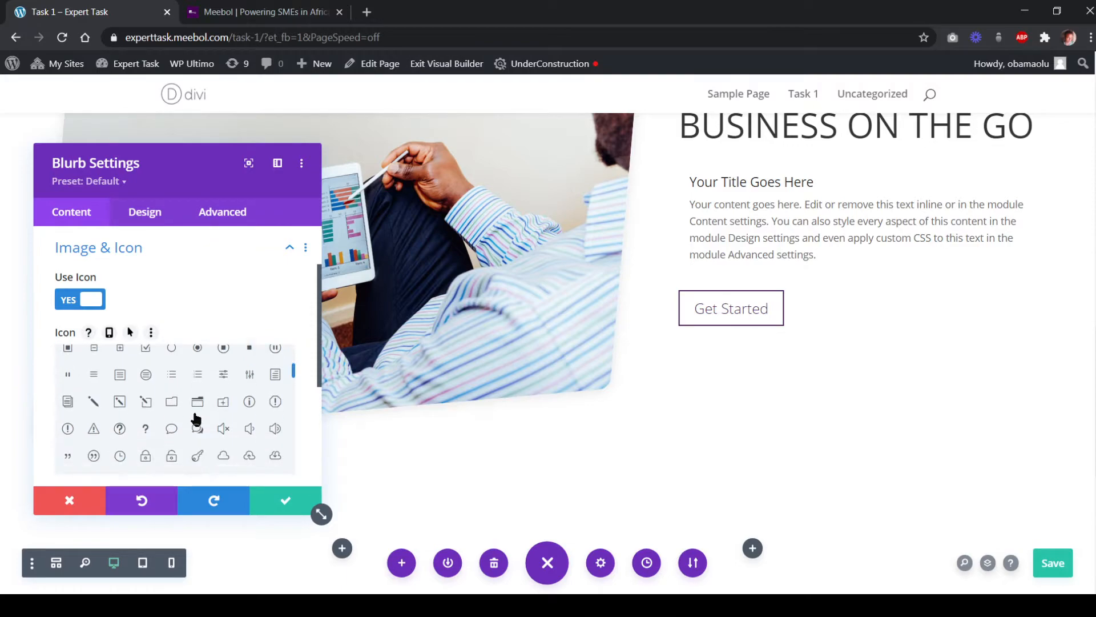
scroll(201, 422, down, 3)
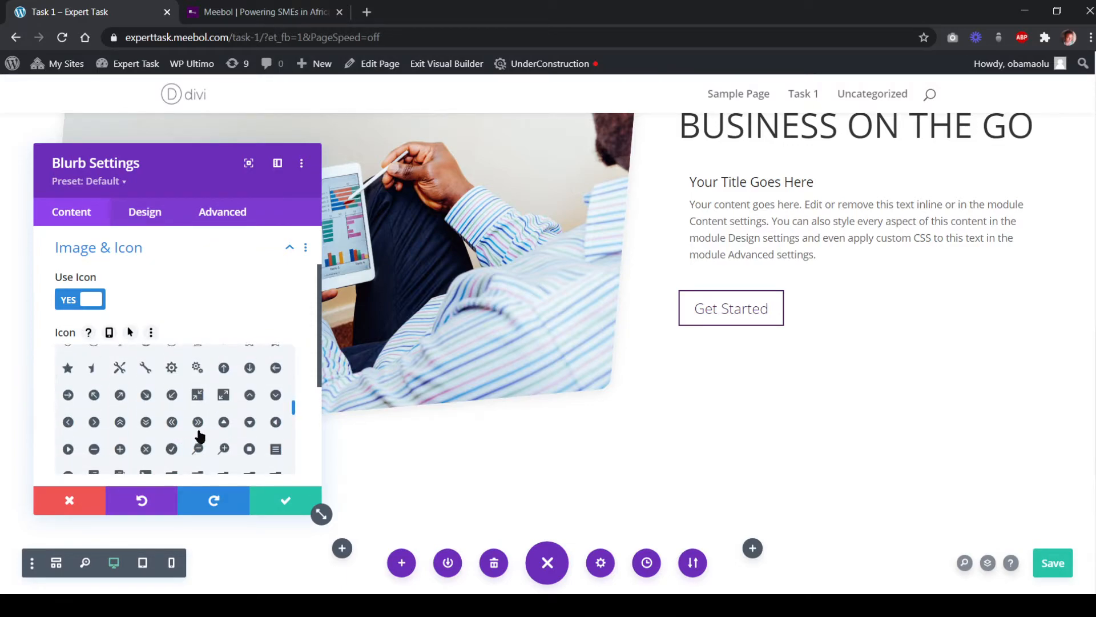
scroll(197, 434, down, 5)
scroll(203, 434, down, 10)
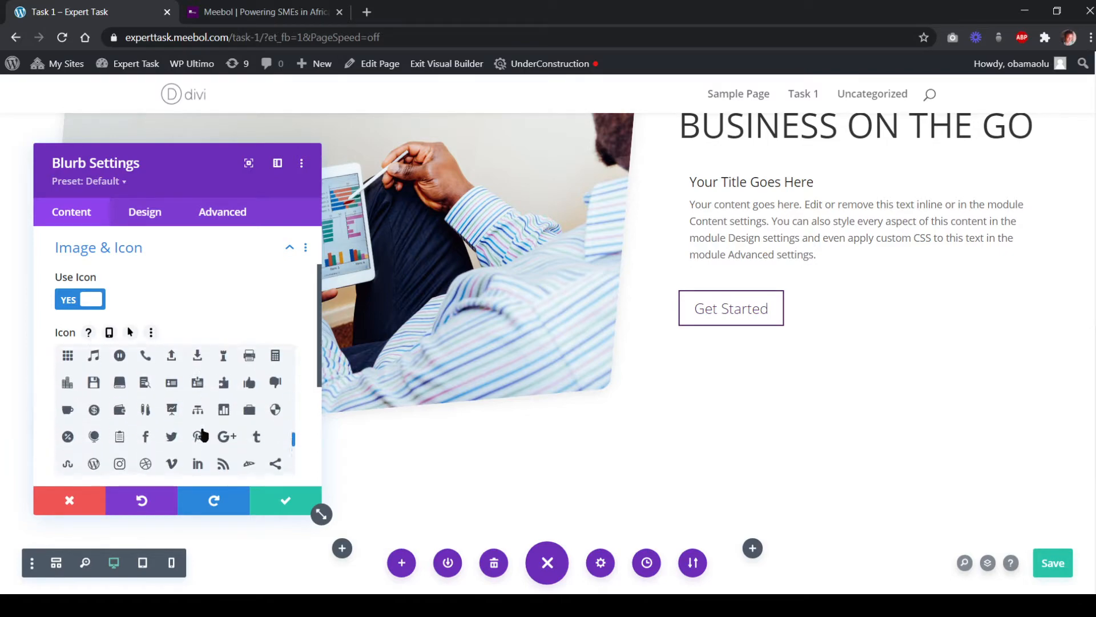
scroll(203, 435, down, 2)
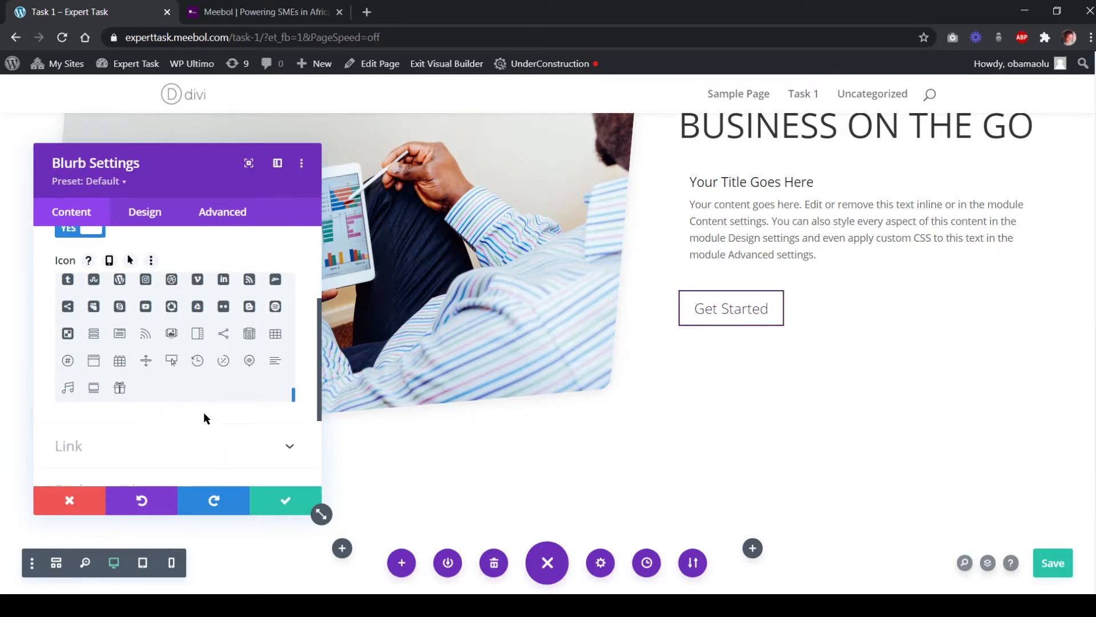
Check the feature icons on the Meebol homepage and choose the matching outlined square plus icon for the blurb
click(216, 11)
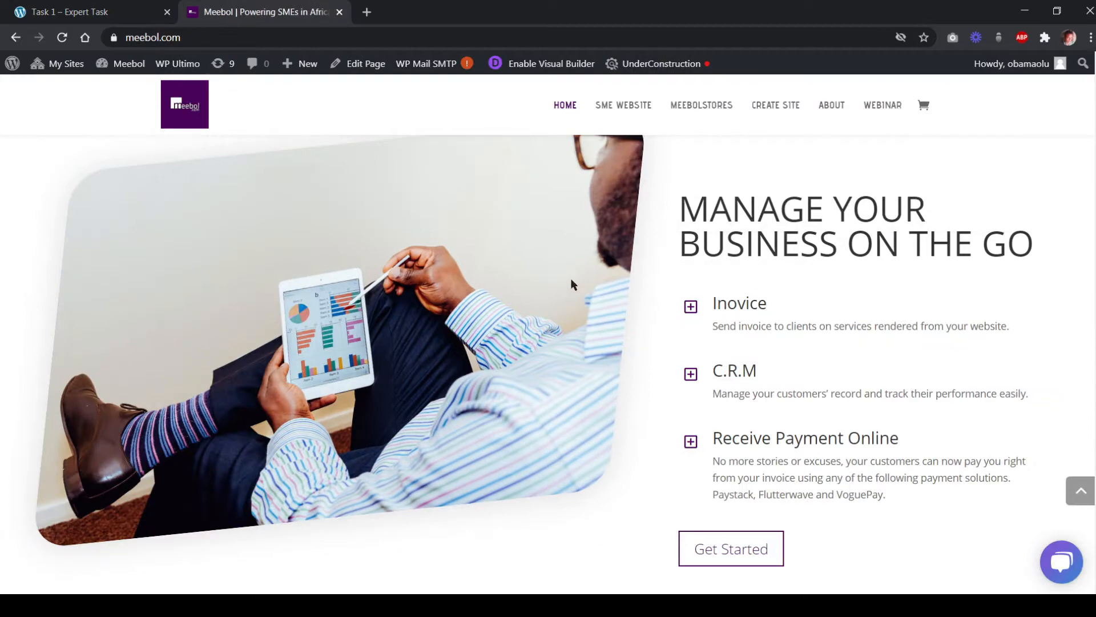
click(116, 16)
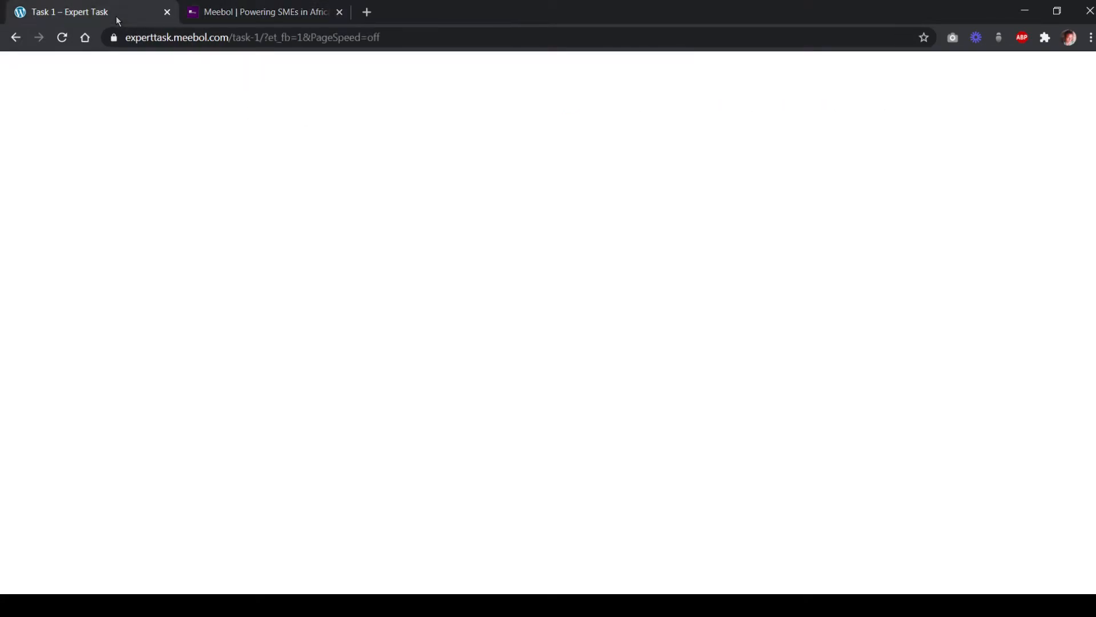
scroll(178, 355, up, 1)
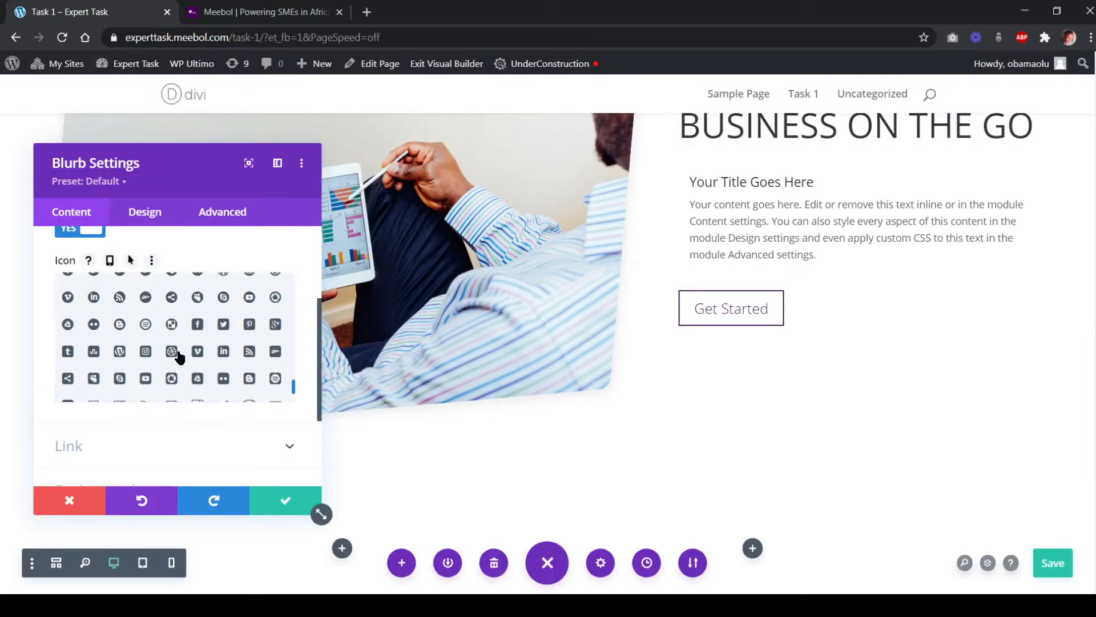
scroll(179, 356, up, 5)
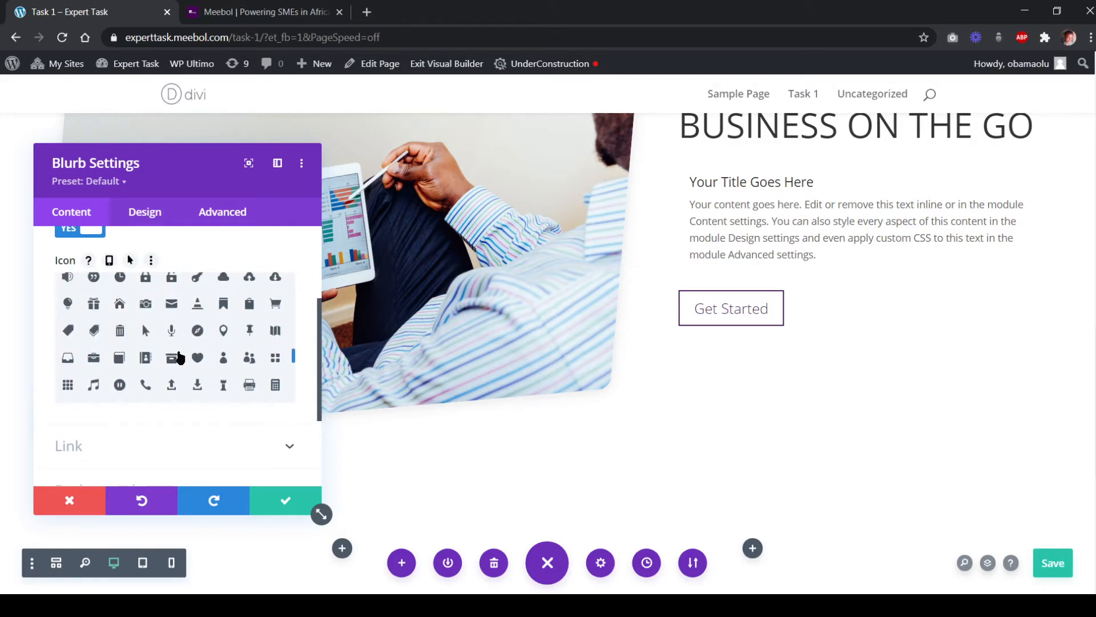
scroll(179, 357, up, 3)
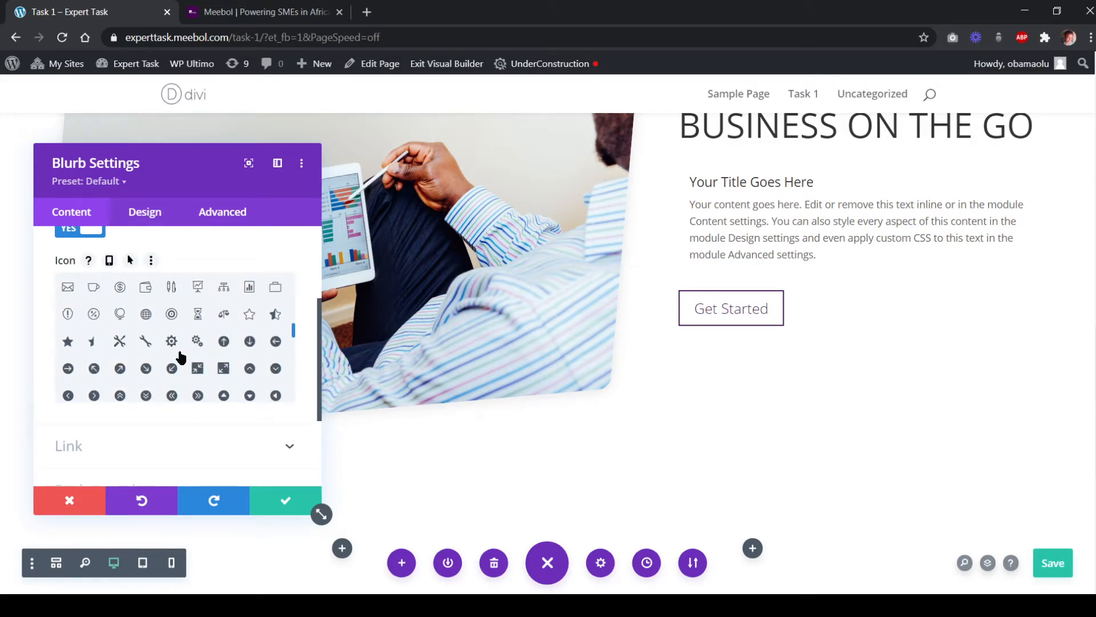
scroll(180, 357, up, 4)
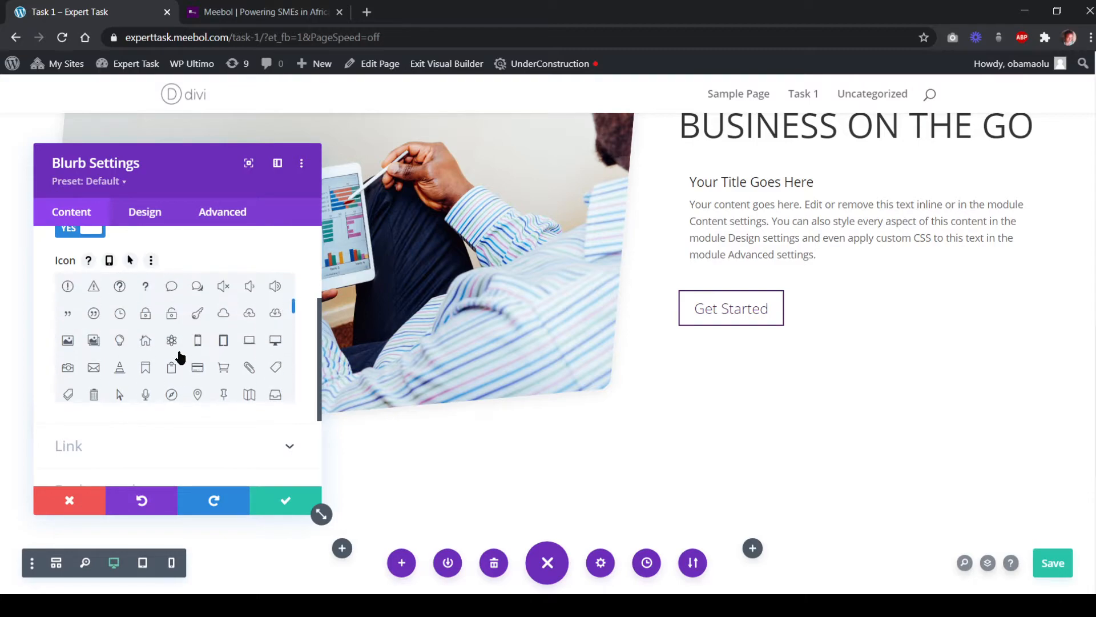
scroll(180, 358, up, 2)
scroll(180, 358, up, 3)
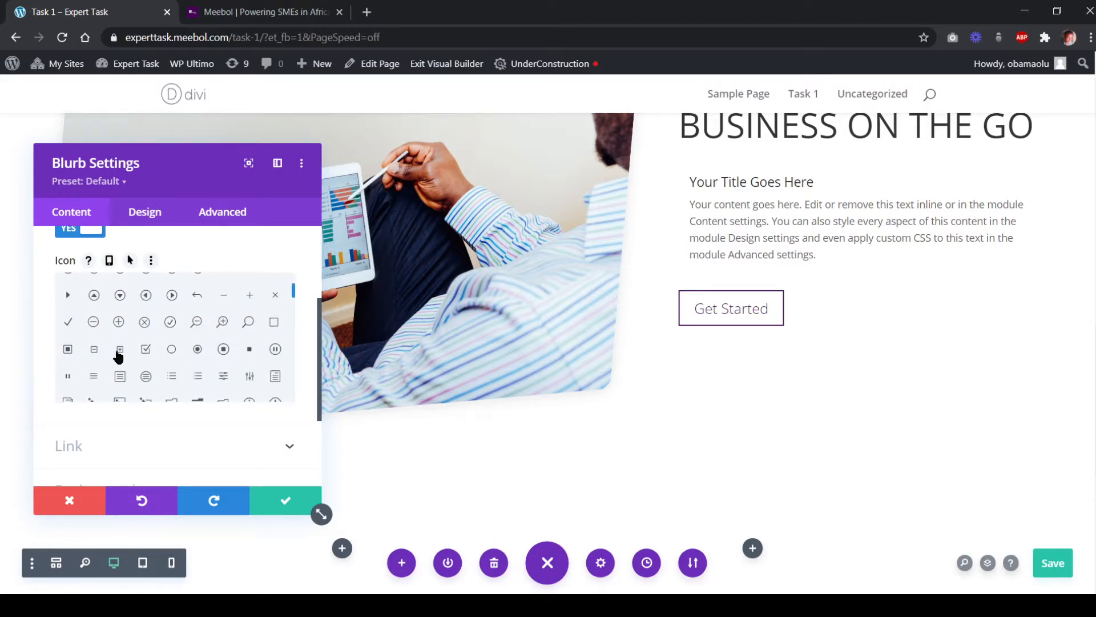
click(119, 350)
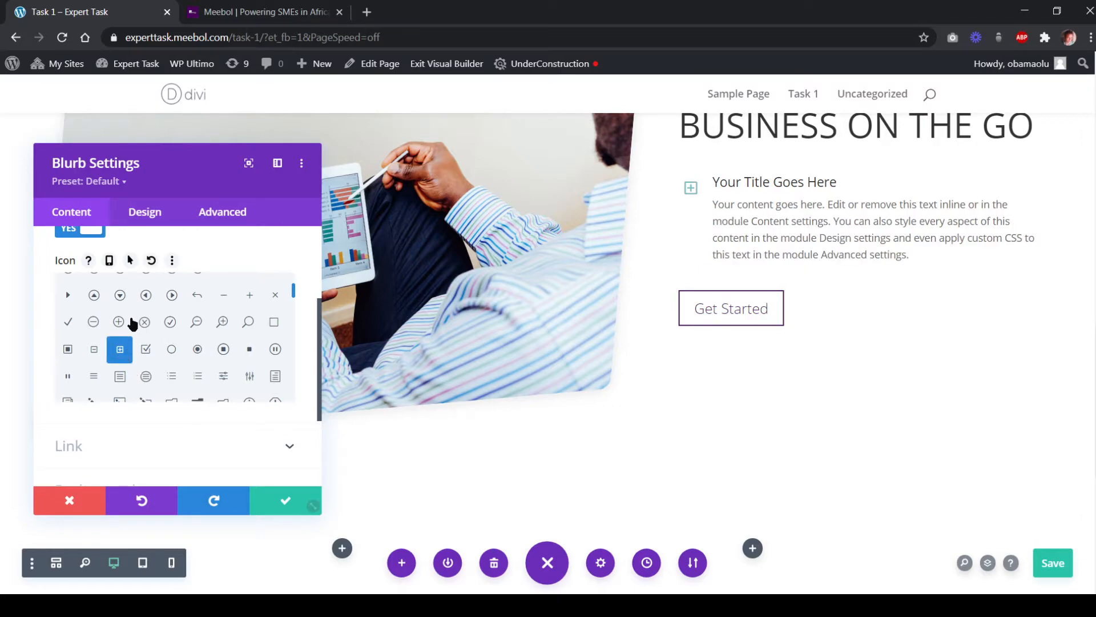
Set the blurb's icon color to the recently used dark purple #480258
scroll(130, 242, up, 3)
scroll(130, 237, up, 2)
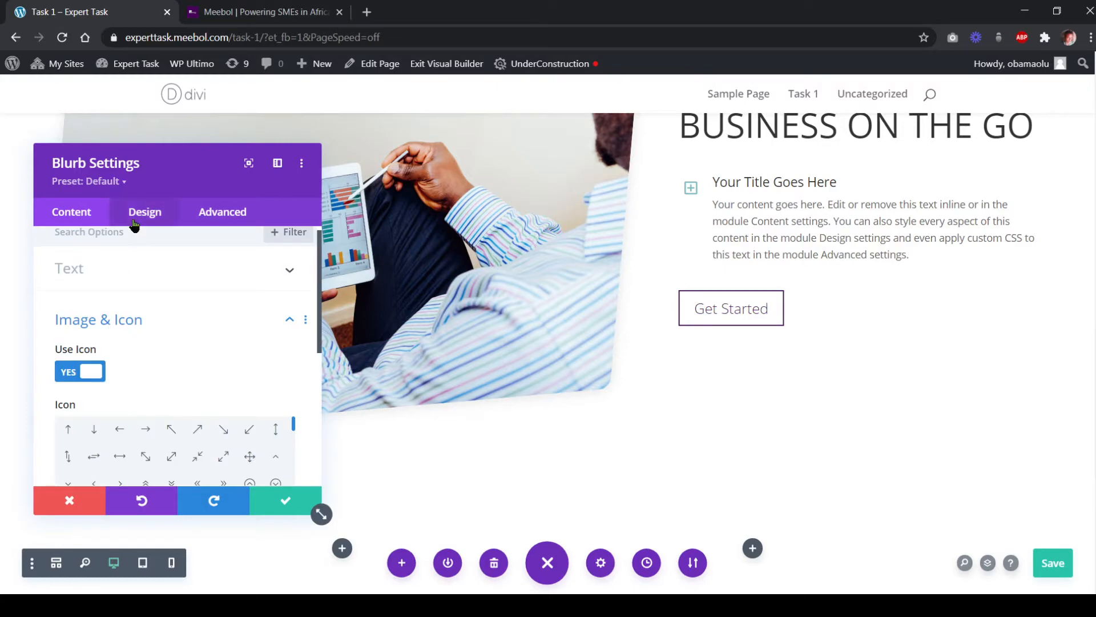
click(134, 221)
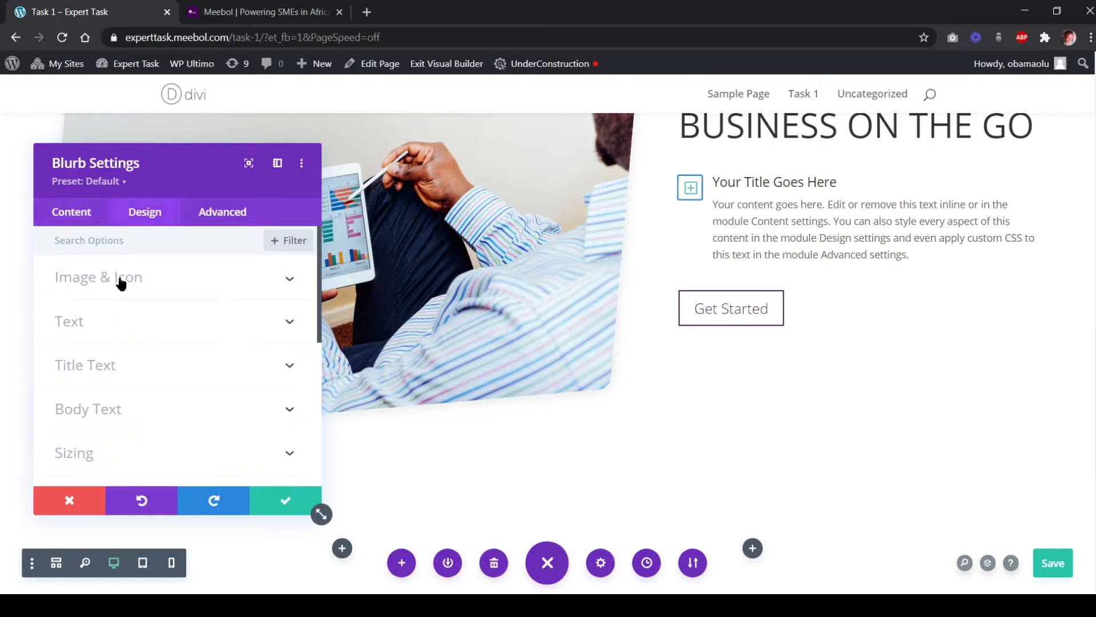
click(120, 286)
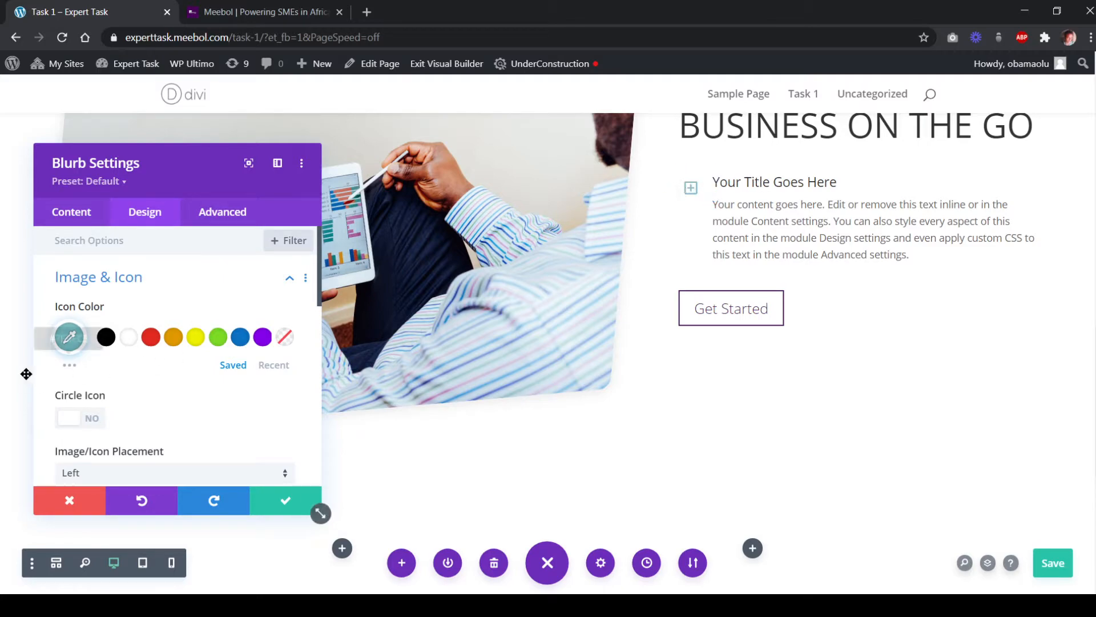
click(70, 338)
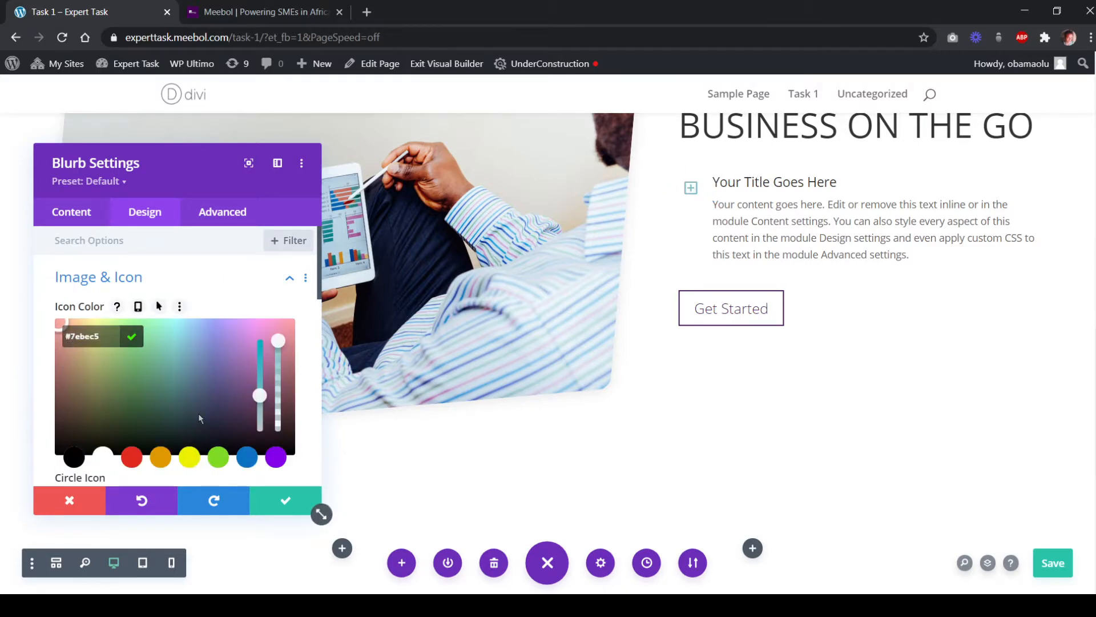
scroll(200, 411, down, 3)
scroll(211, 392, up, 2)
scroll(106, 257, up, 2)
click(132, 336)
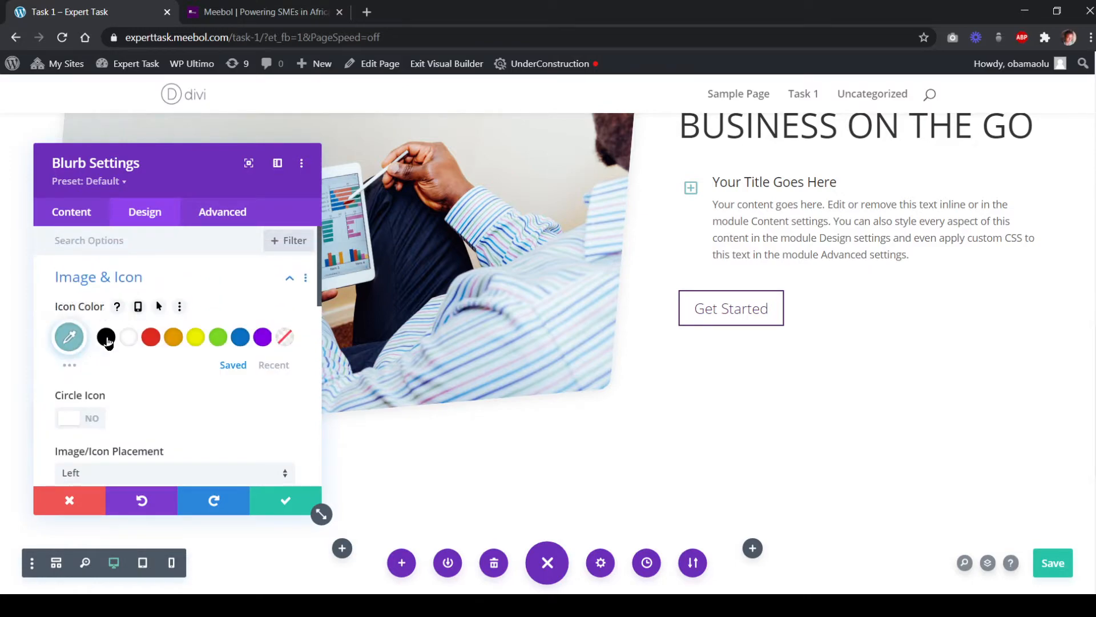
click(271, 367)
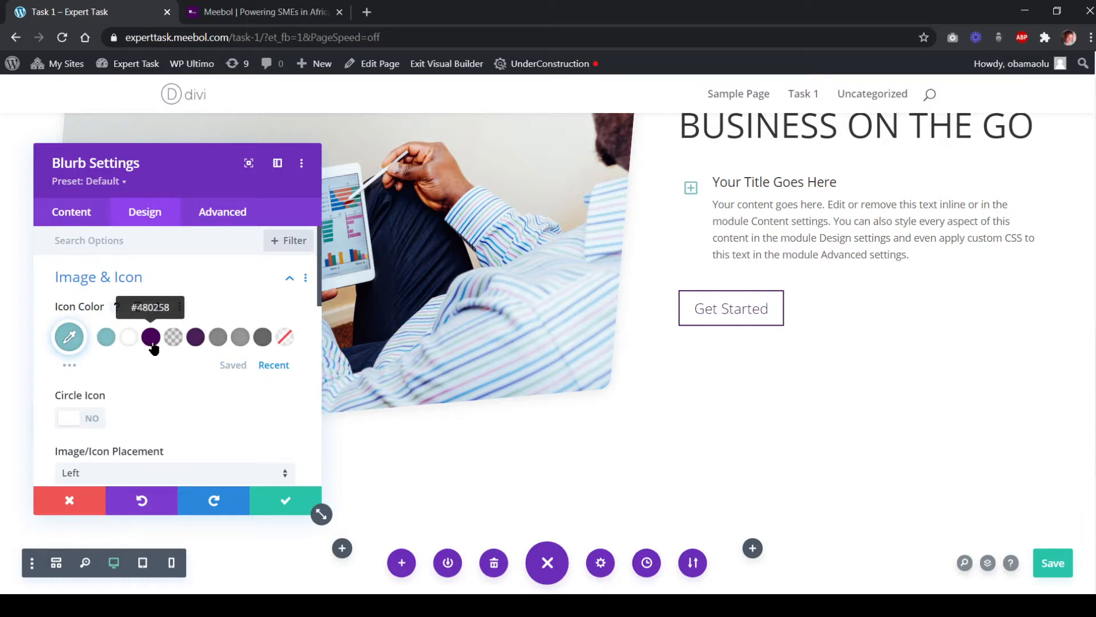
click(151, 340)
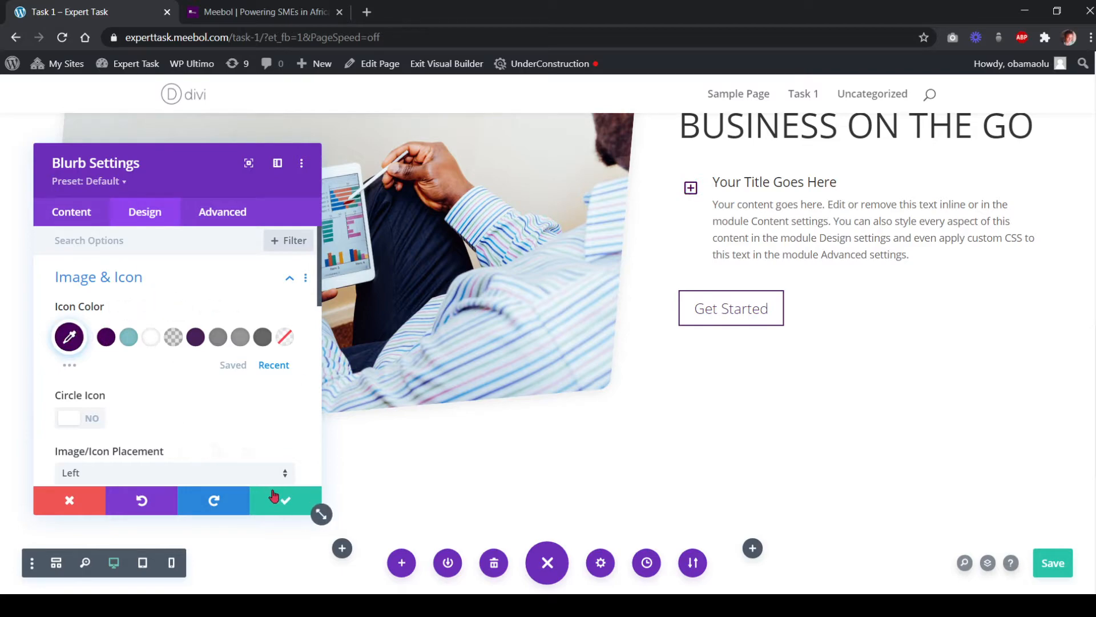
Select the first feature title, "Inovice", on the Meebol homepage and return to the blurb's content settings
click(80, 223)
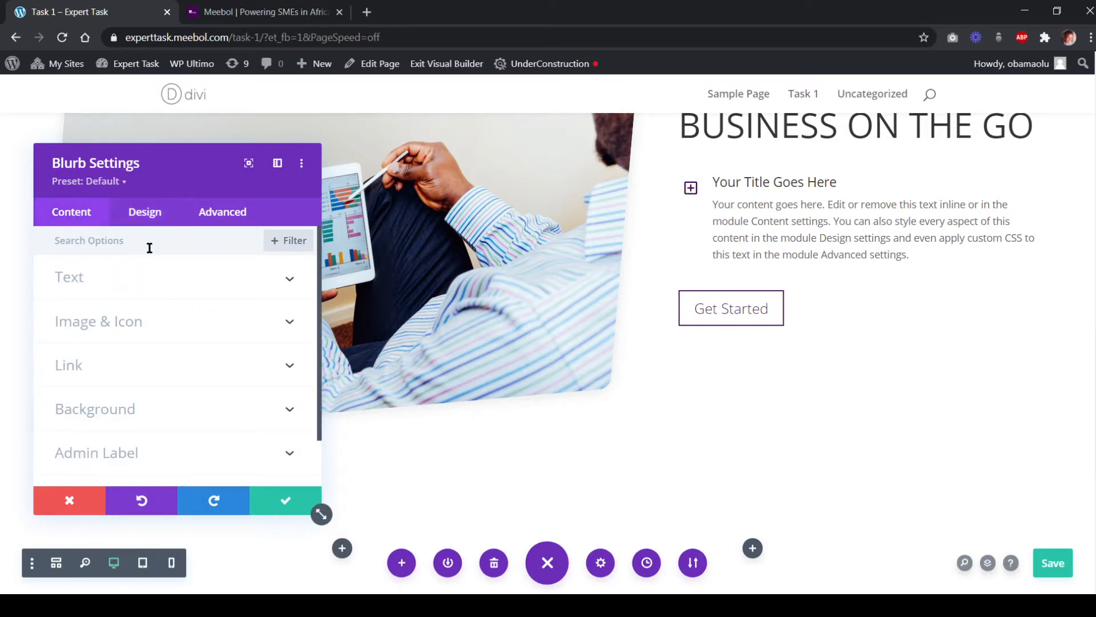
click(230, 12)
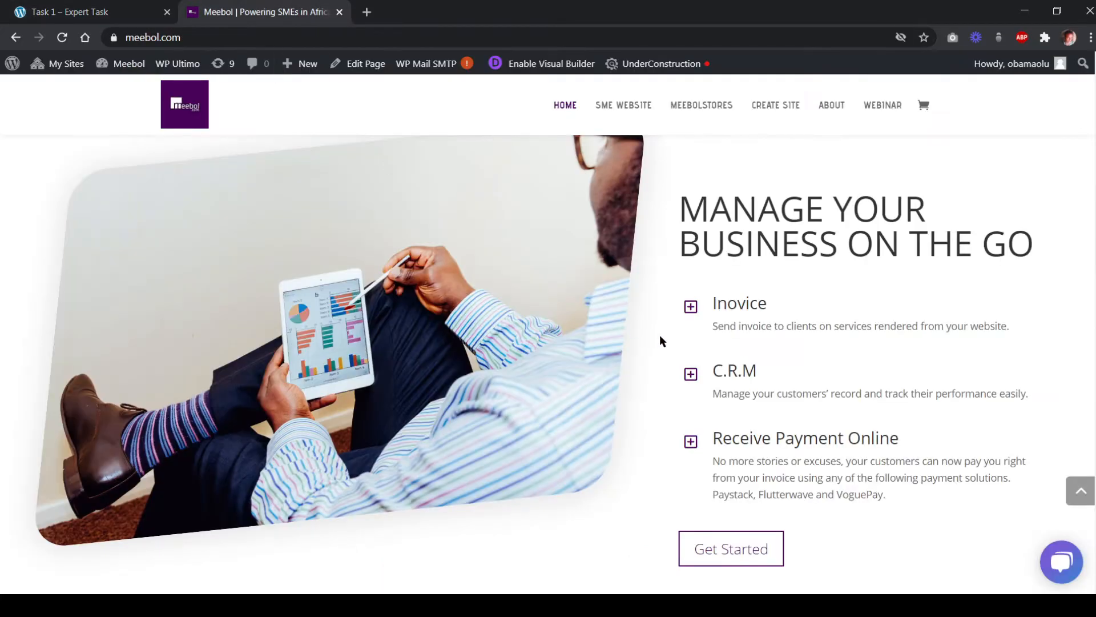
drag(764, 304, 708, 307)
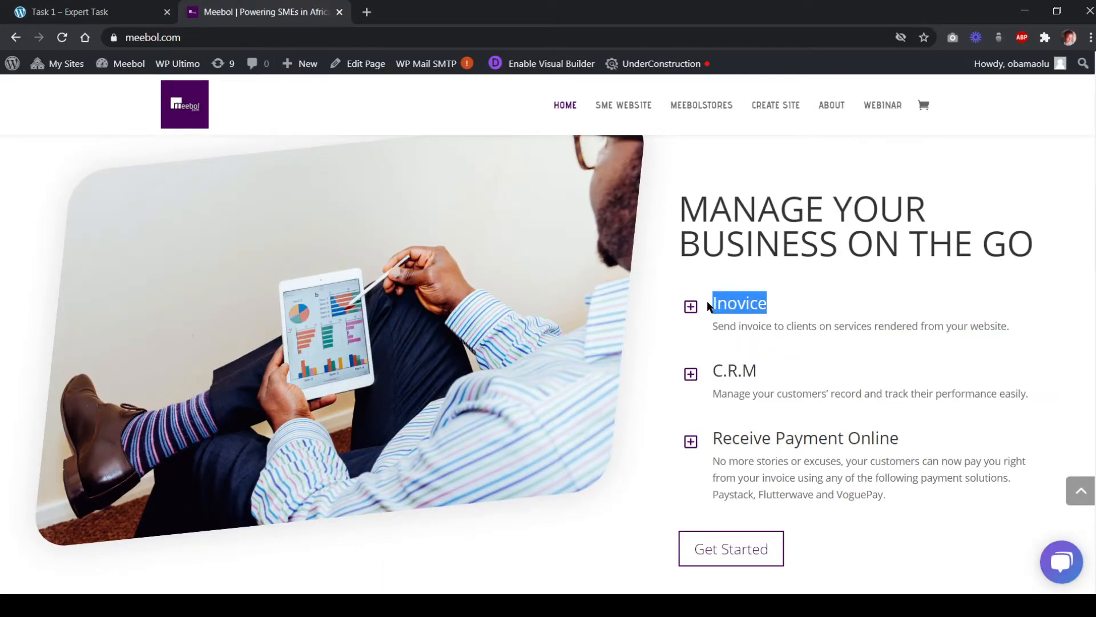
click(81, 14)
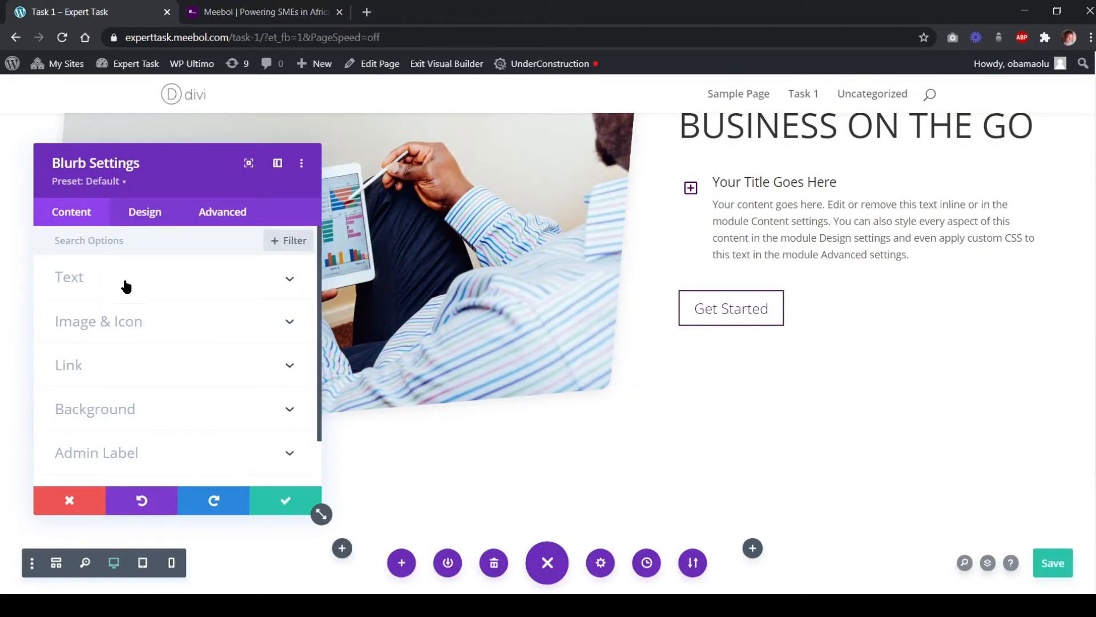
Undo the blurb's icon and icon color changes
key(ctrl+z)
scroll(130, 281, up, 2)
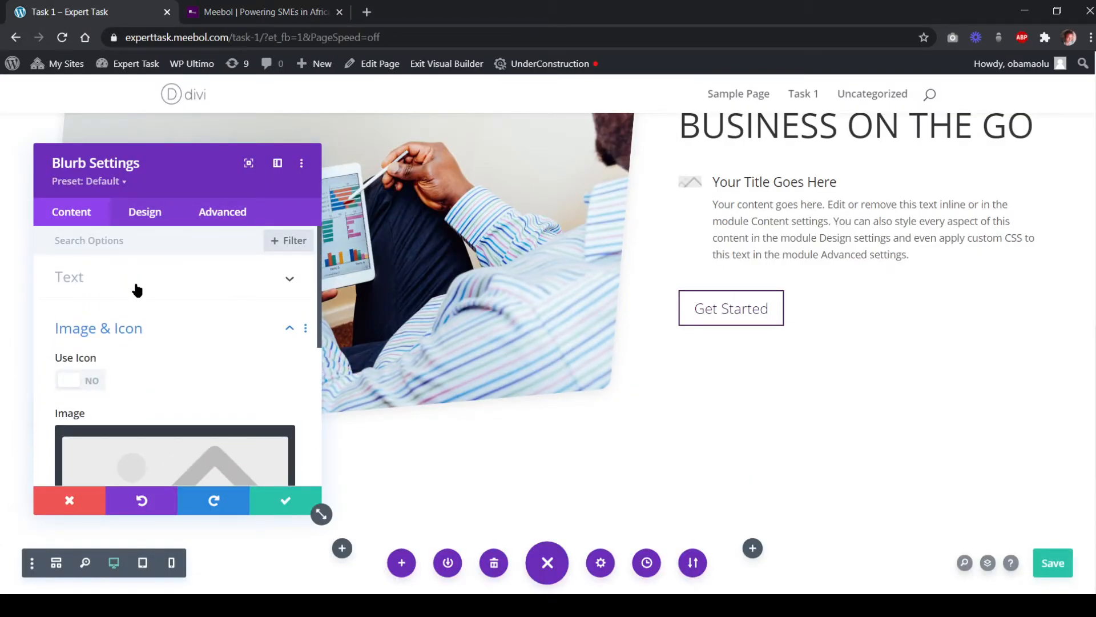
Replace the blurb's placeholder title with "Inovice"
click(137, 289)
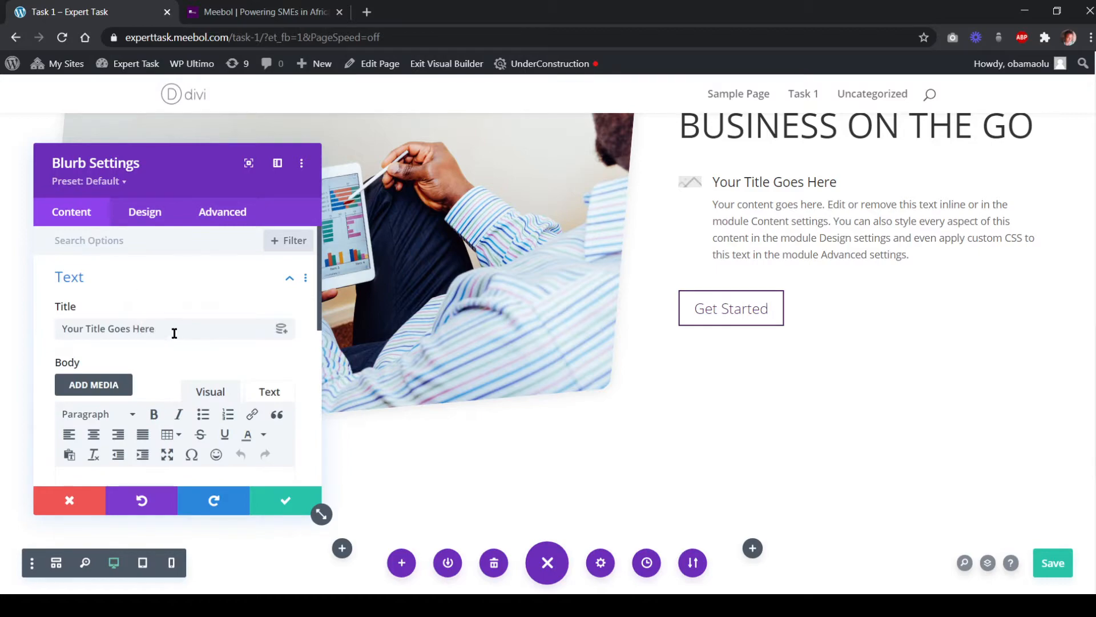
drag(172, 331, 84, 329)
key(ctrl+a)
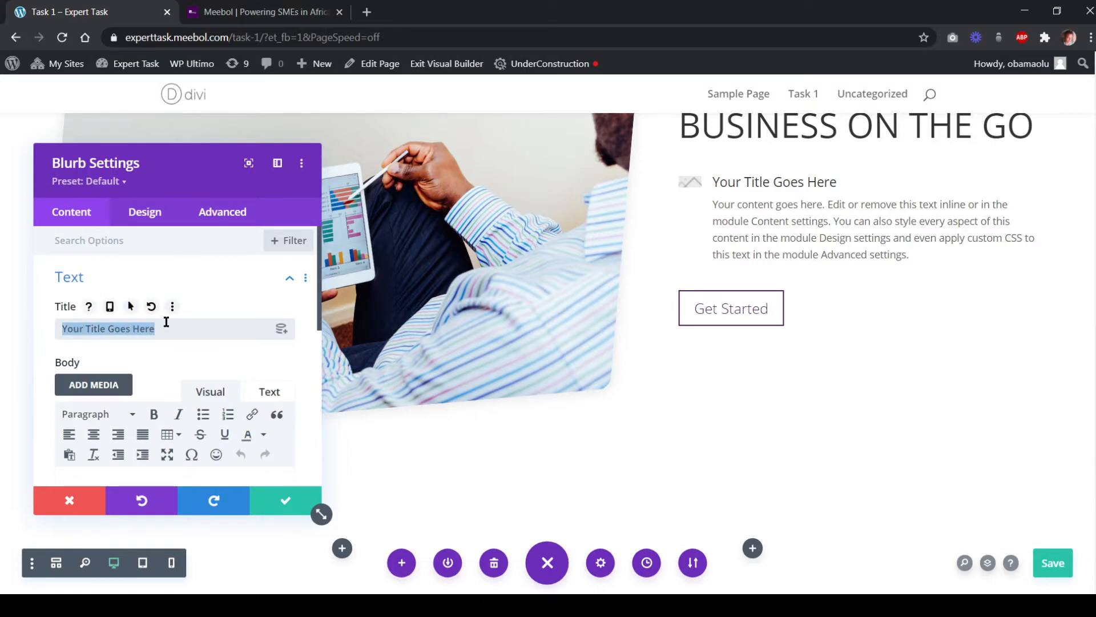
click(167, 322)
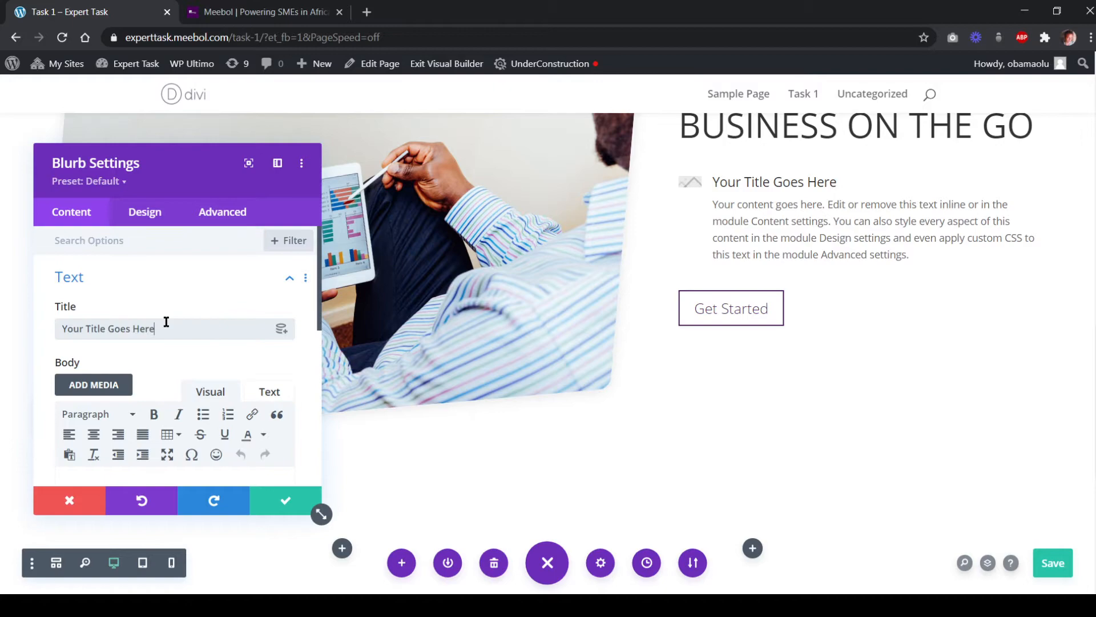
key(ctrl+a)
text(Inovice)
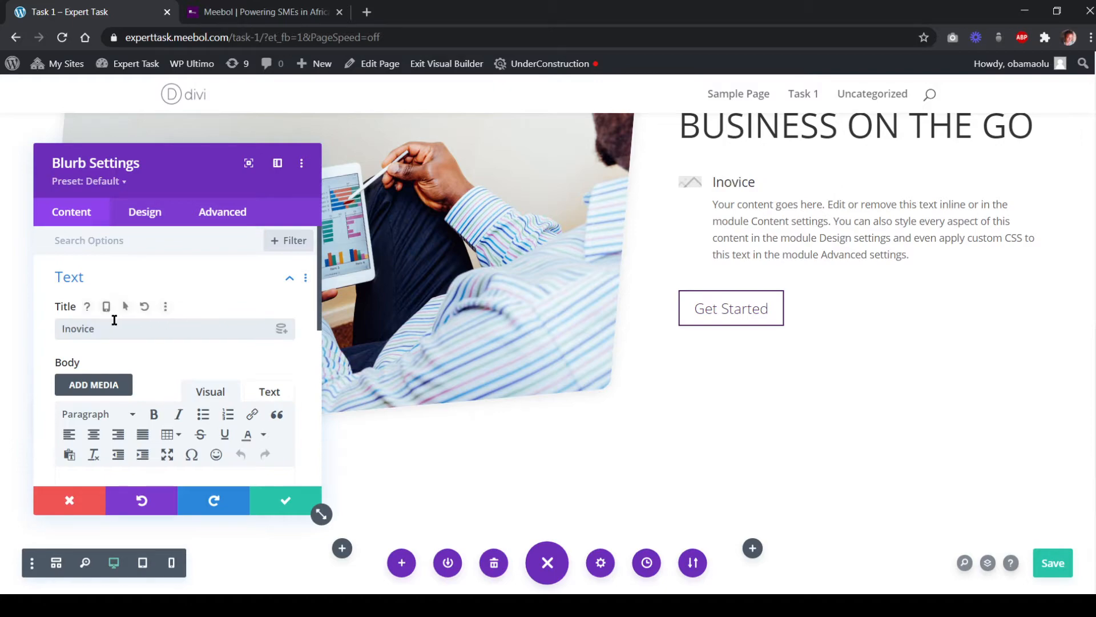
Replace the blurb's body text with "Send invoice to clients on services rendered from your website", matching the Meebol homepage
scroll(114, 320, down, 4)
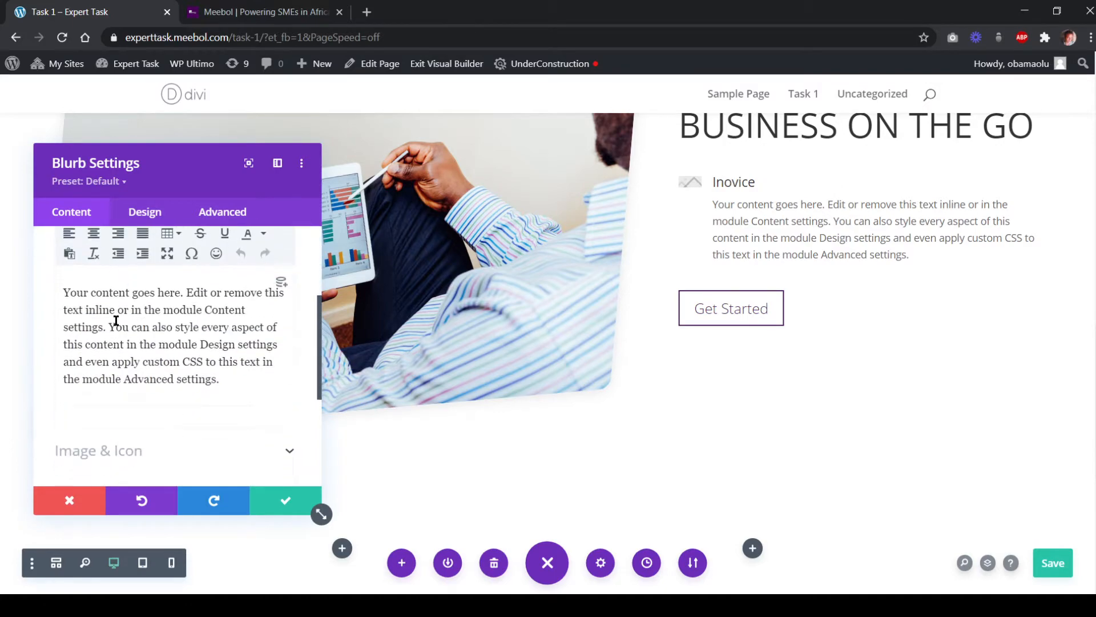
click(212, 15)
drag(1005, 328, 717, 327)
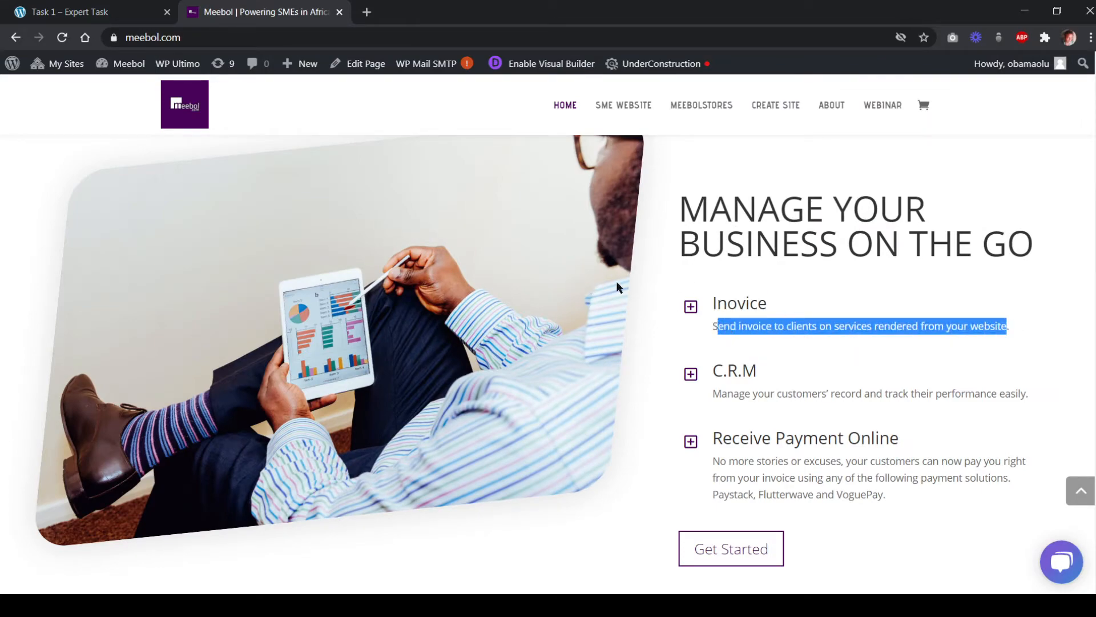
click(110, 13)
triple_click(115, 294)
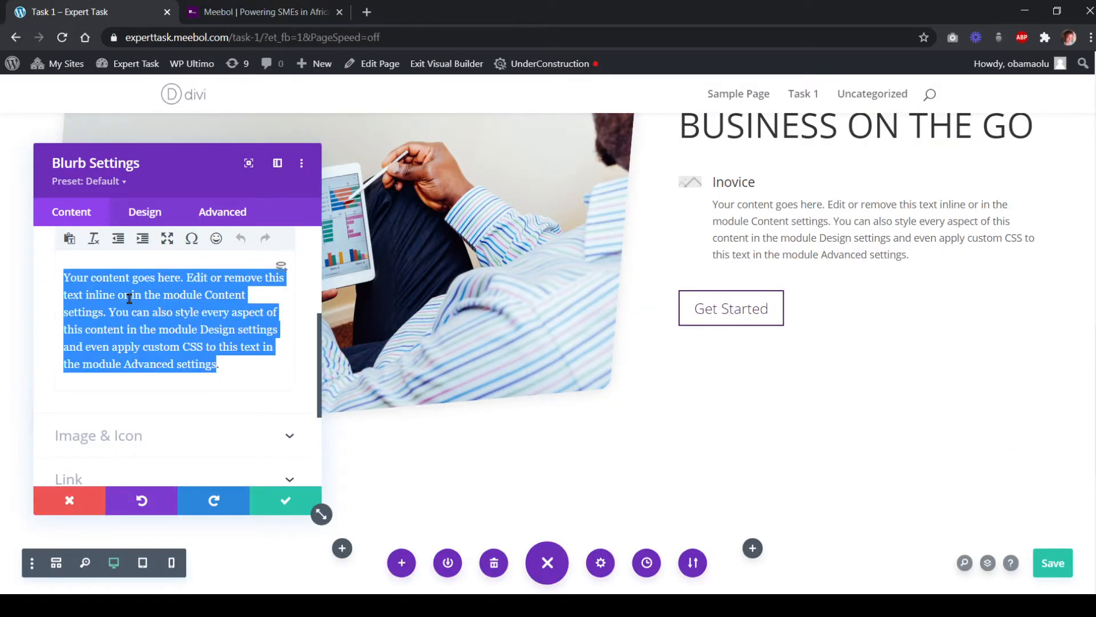
text(=)
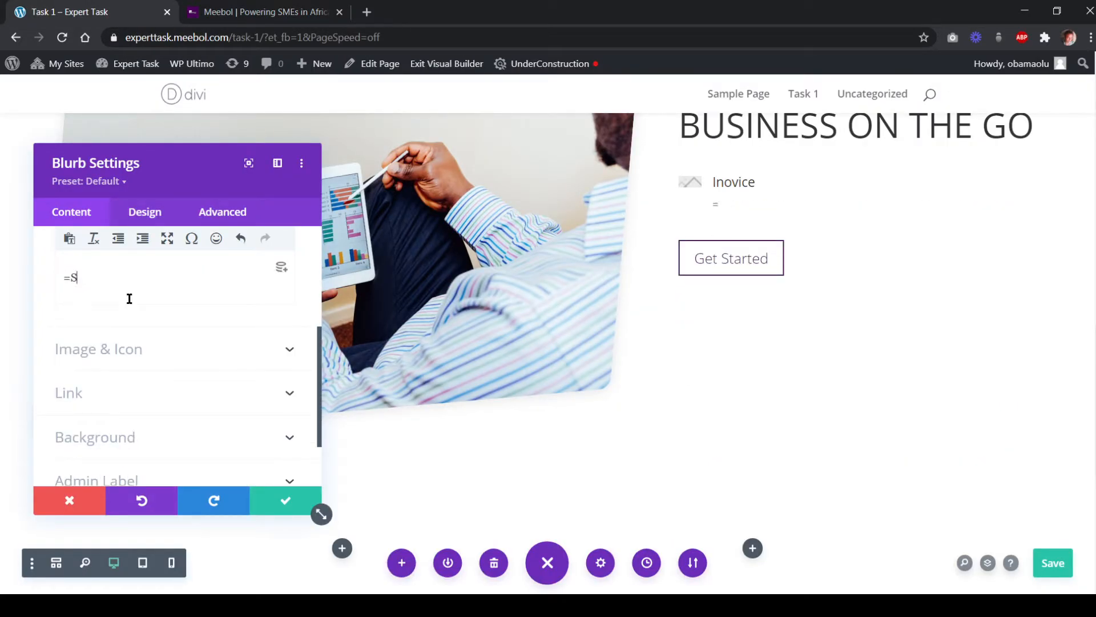
text(Send invoice to clients on services rendered from your website)
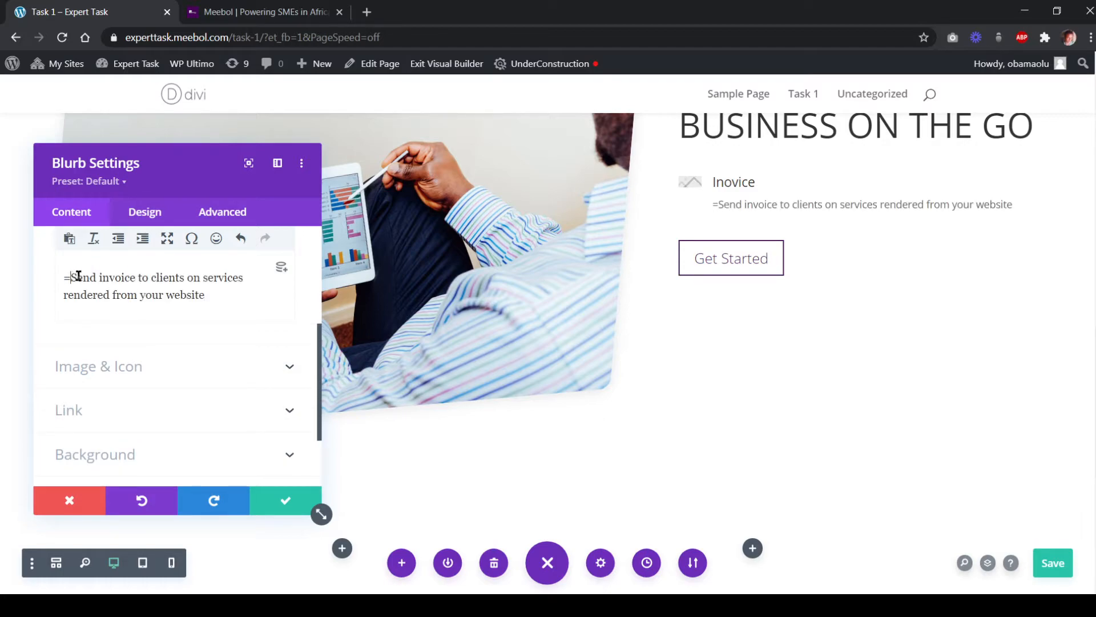
key(BackSpace)
scroll(169, 333, up, 4)
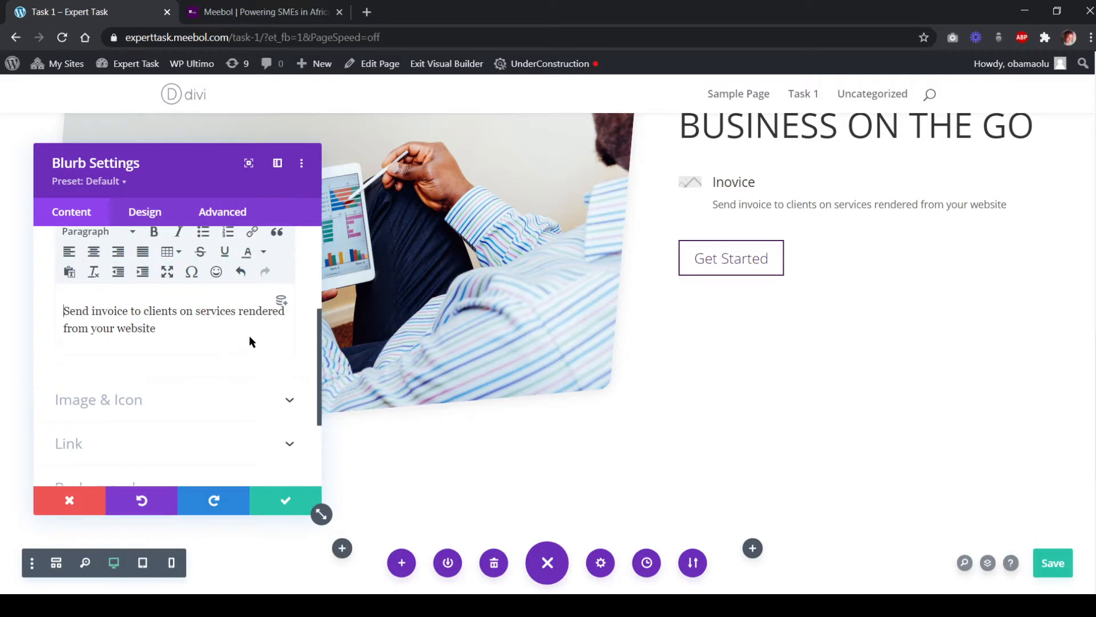
Enable the icon in place of the blurb's image and save the blurb settings
scroll(170, 365, down, 2)
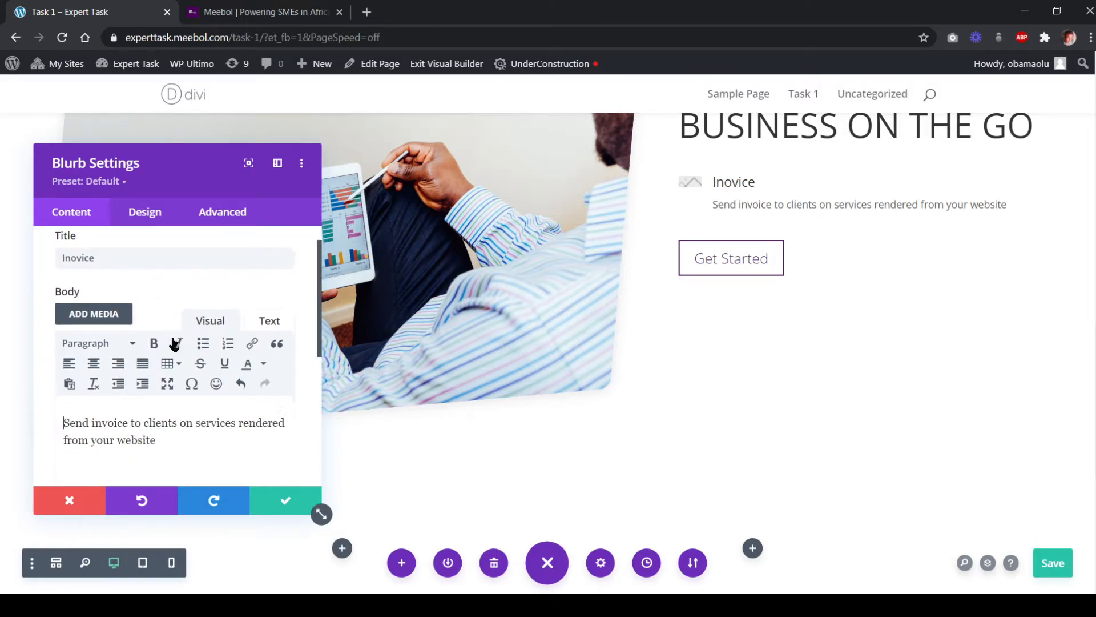
scroll(177, 324, up, 2)
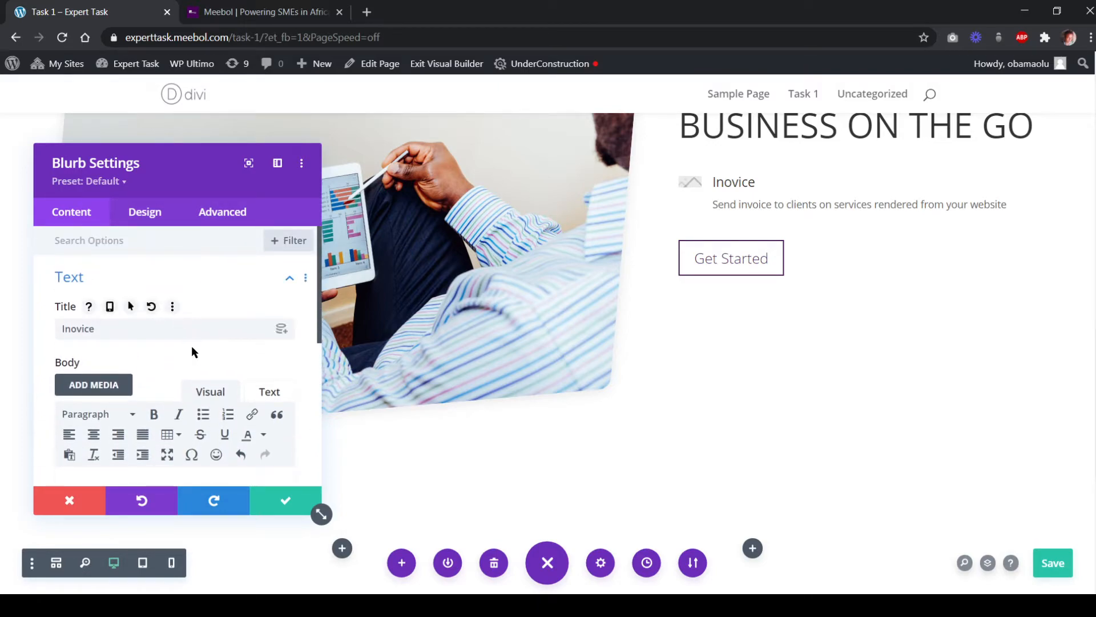
scroll(191, 347, down, 5)
click(174, 308)
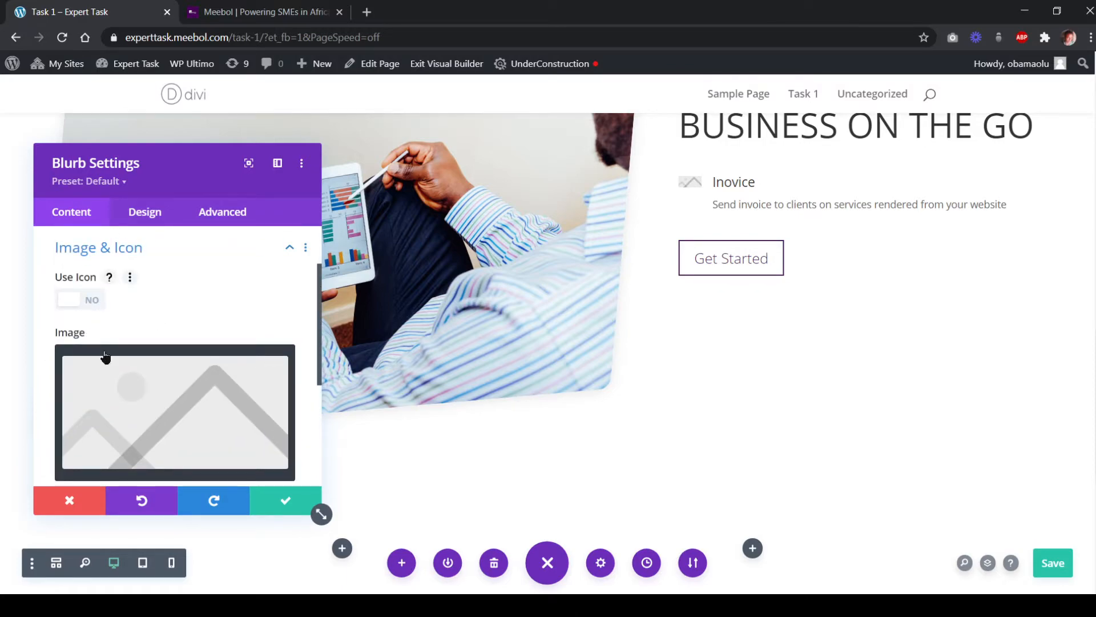
scroll(392, 325, up, 3)
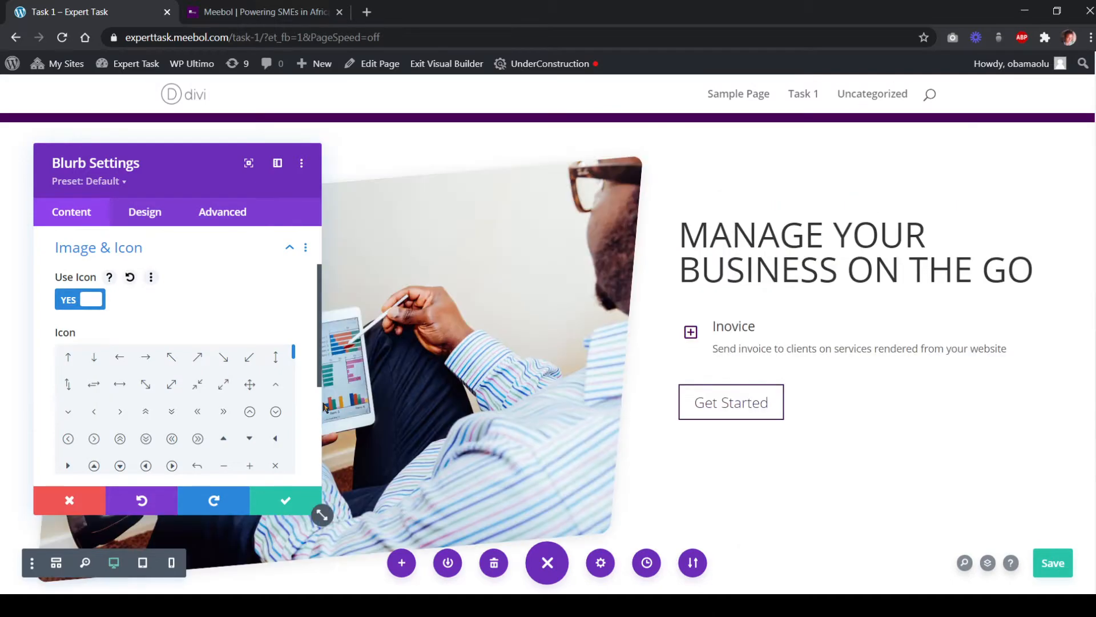
scroll(340, 399, up, 2)
click(266, 501)
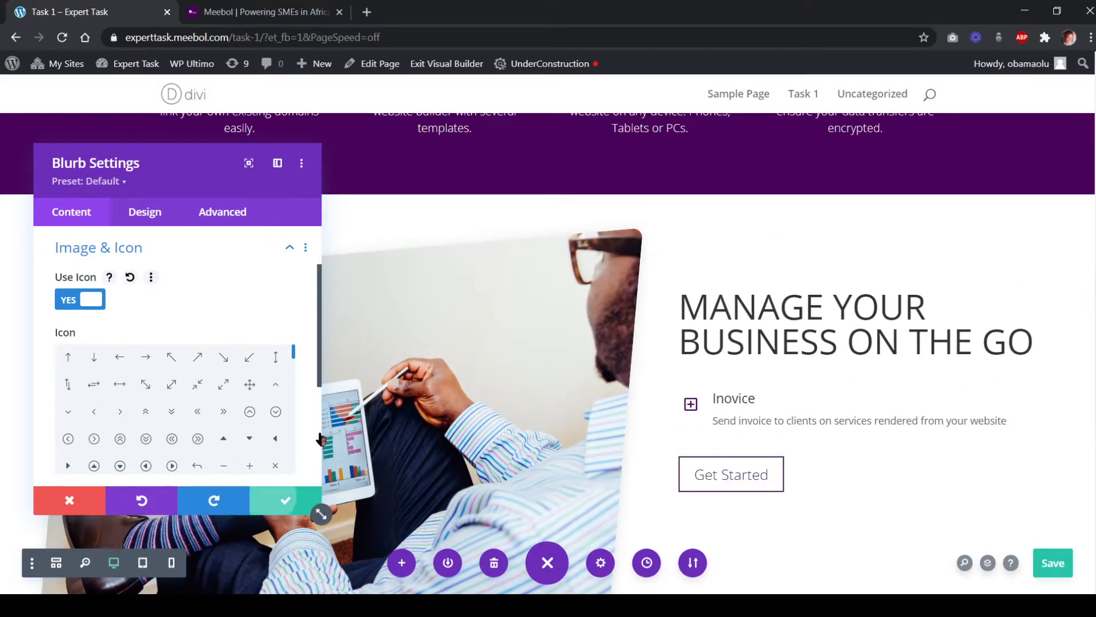
Reopen the Inovice blurb's settings and set its title heading level to H2
scroll(371, 320, up, 3)
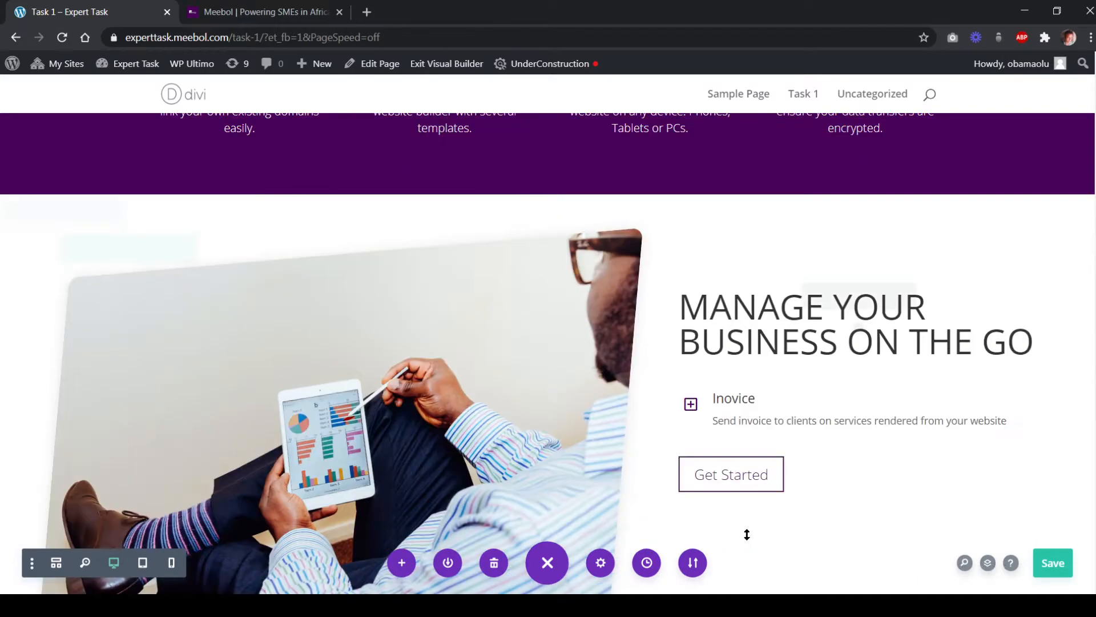
scroll(747, 533, down, 3)
mouse_move(820, 416)
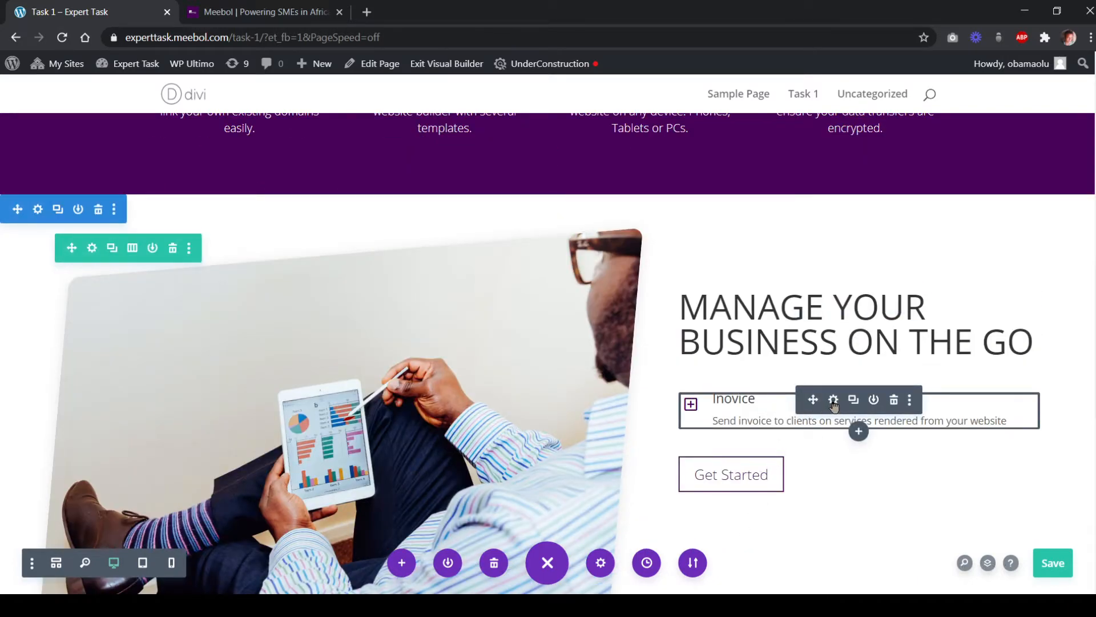
click(833, 401)
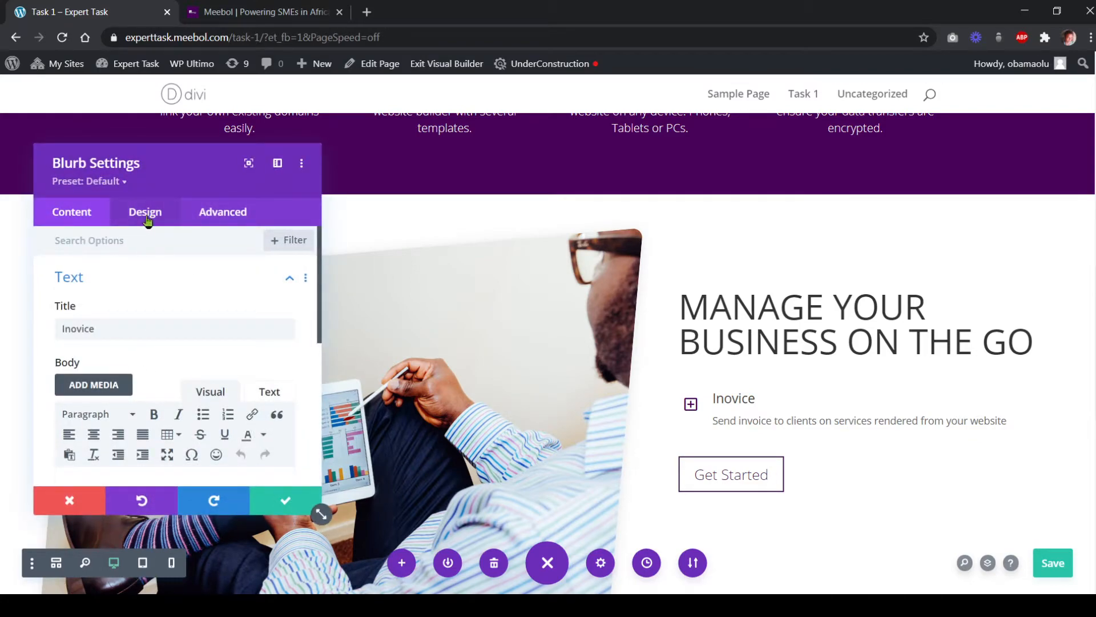
click(145, 217)
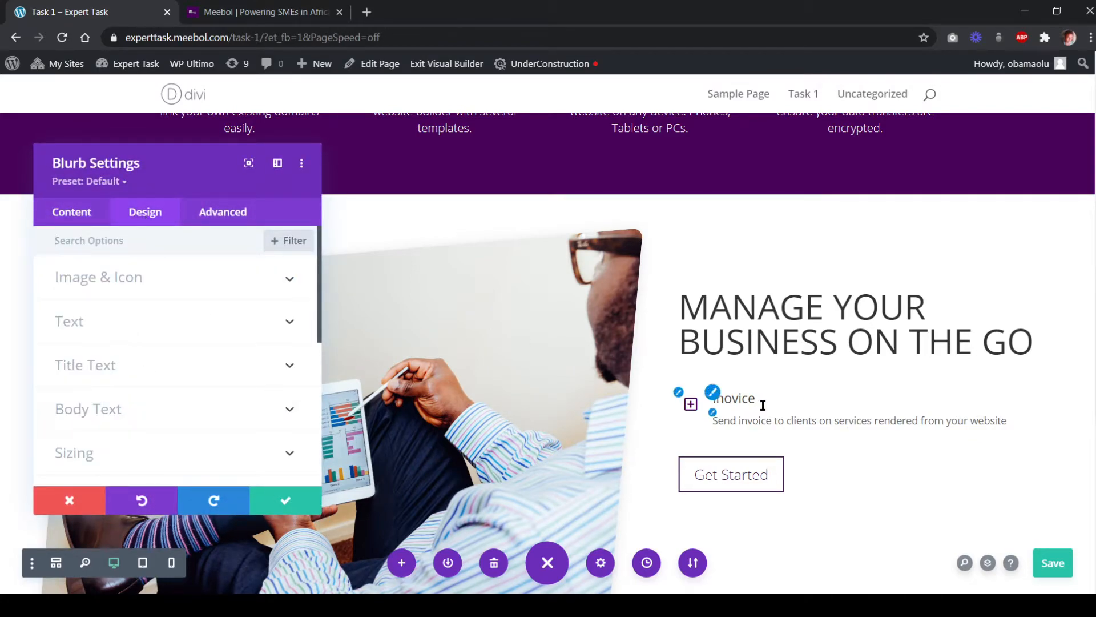
scroll(123, 324, down, 2)
click(119, 271)
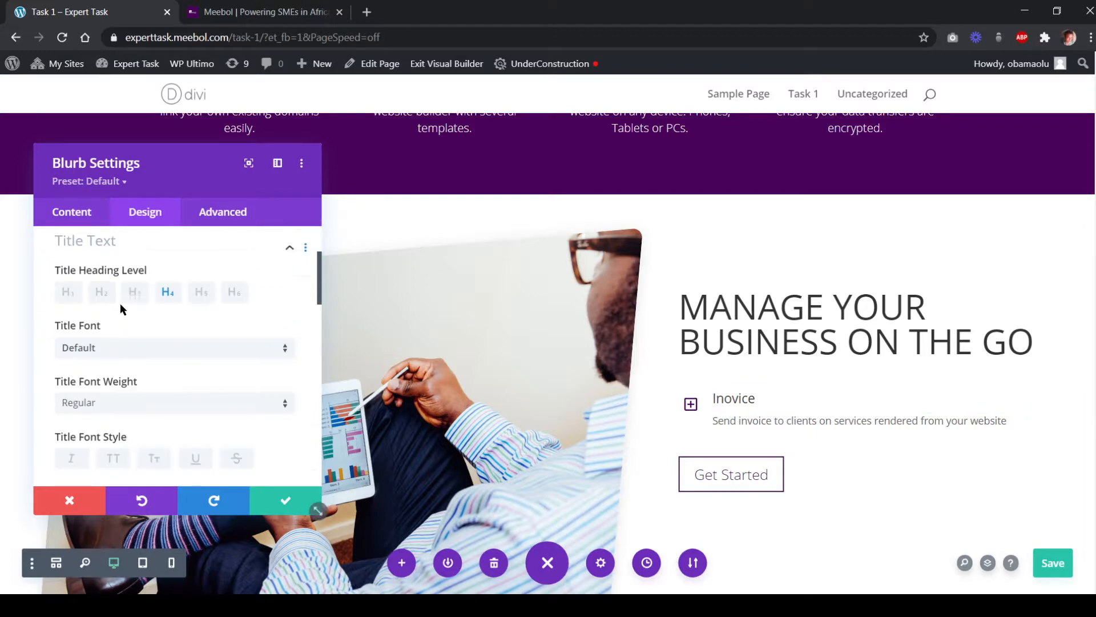
scroll(139, 311, down, 2)
scroll(140, 312, up, 3)
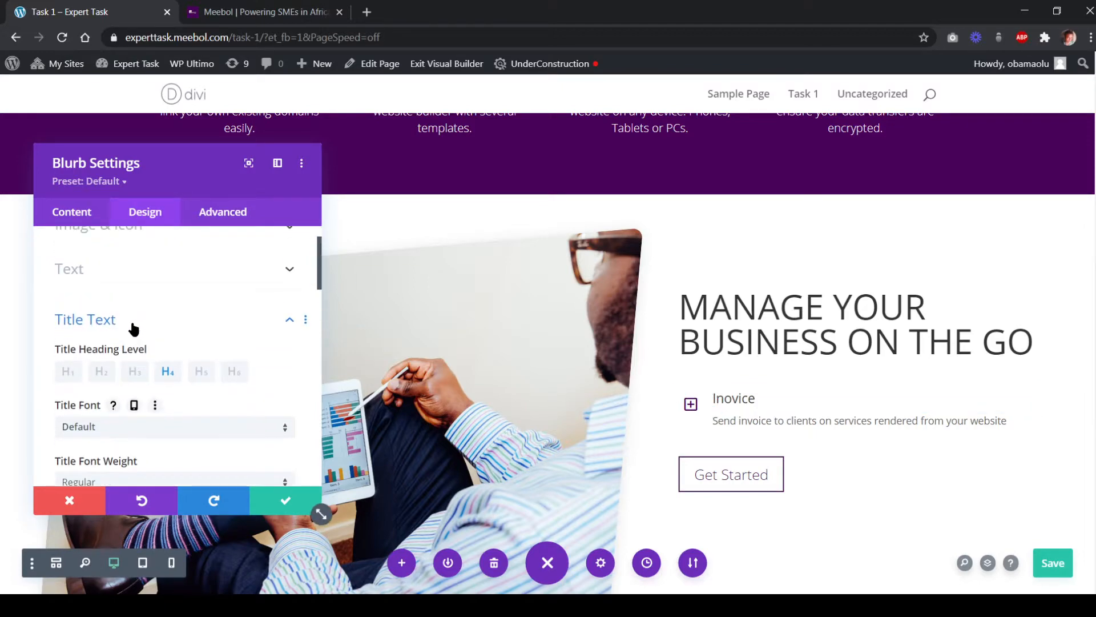
click(103, 374)
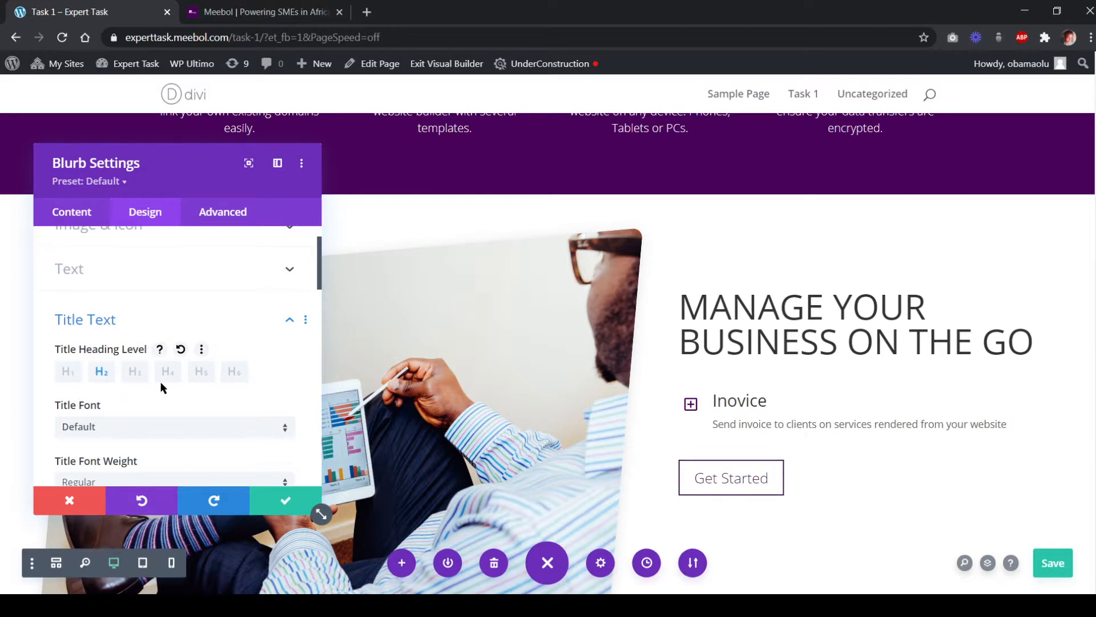
Try a body text size of 16px for the Inovice blurb and compare it with the Meebol homepage
scroll(228, 389, down, 3)
scroll(233, 380, down, 4)
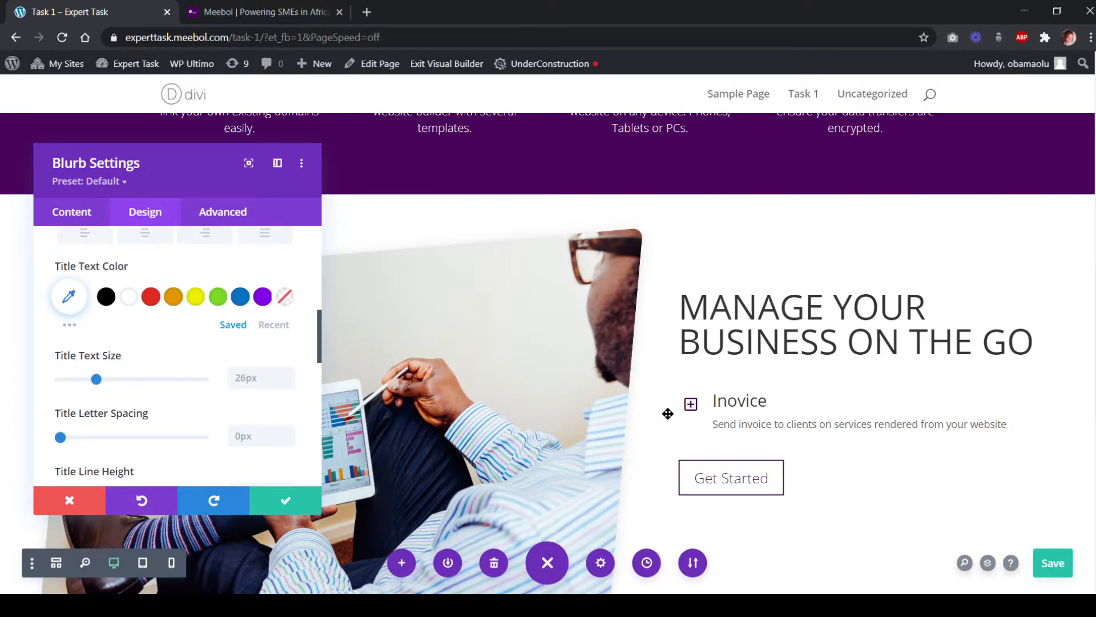
click(716, 424)
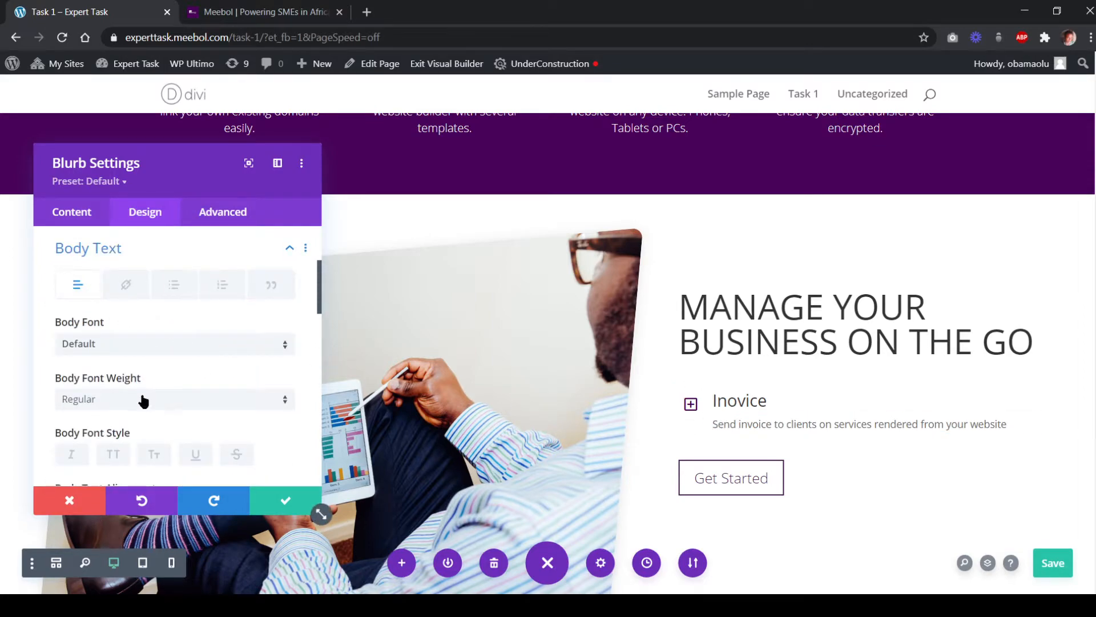
scroll(215, 404, down, 5)
click(244, 367)
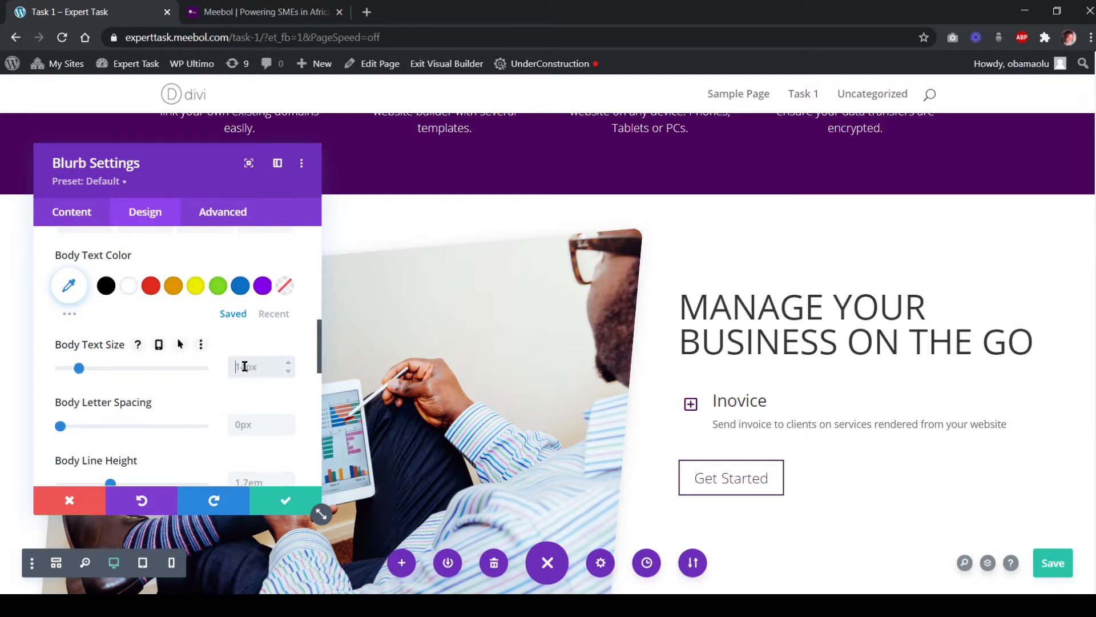
text(16)
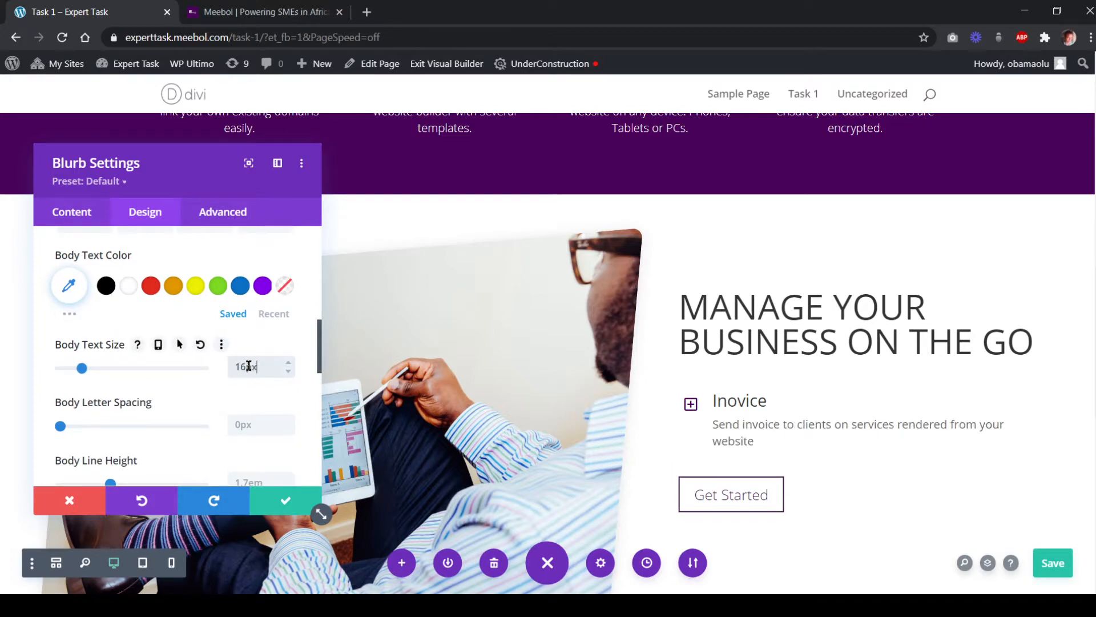
click(249, 20)
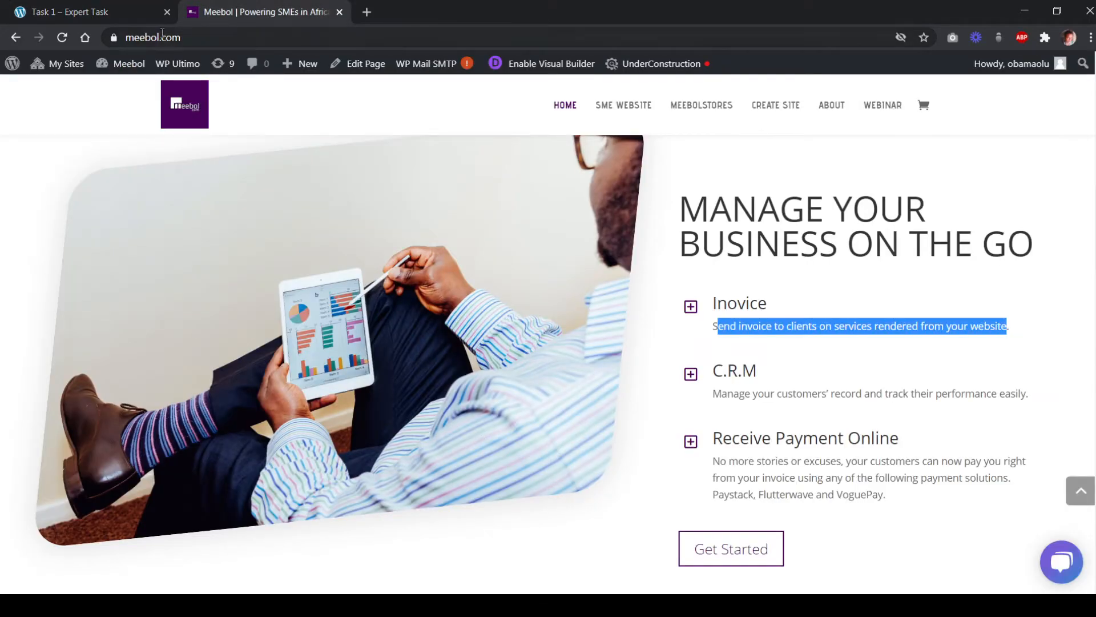
click(85, 22)
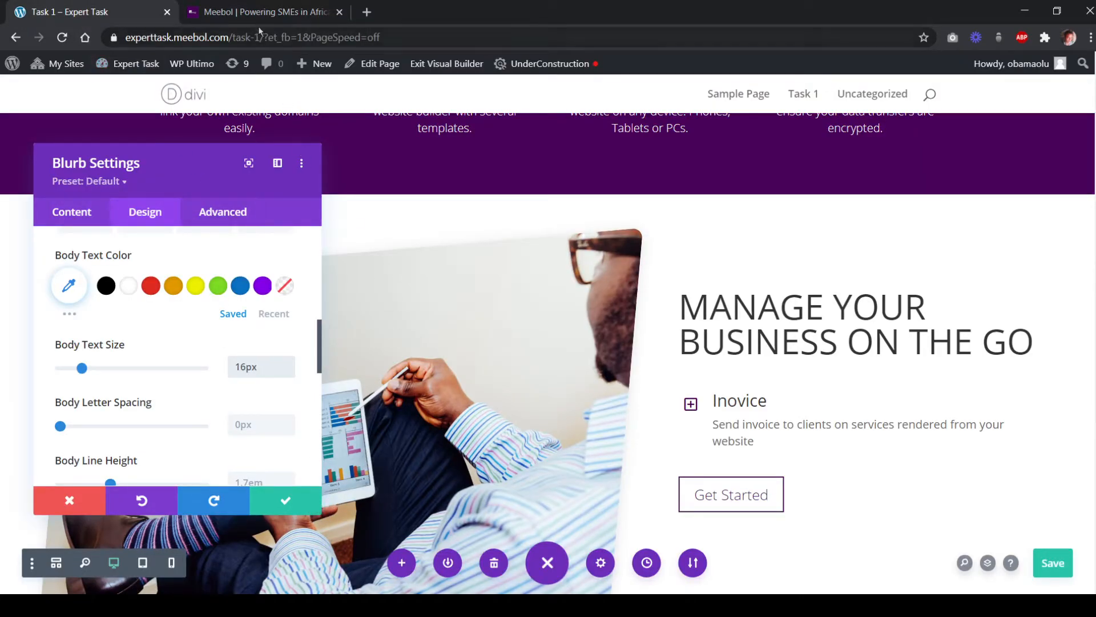
click(246, 19)
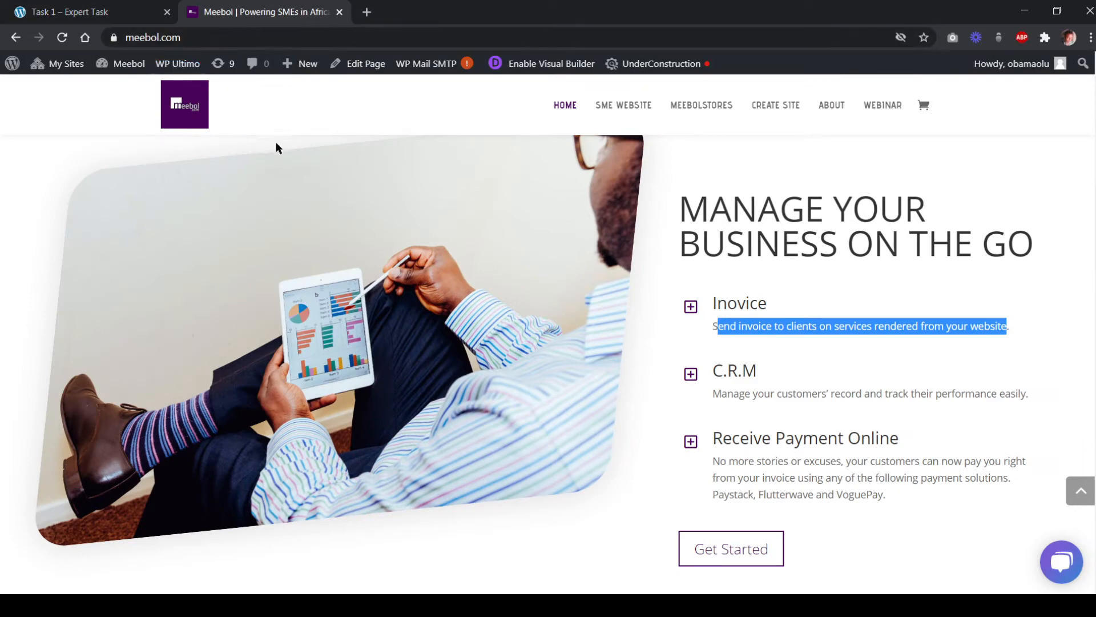
mouse_move(134, 69)
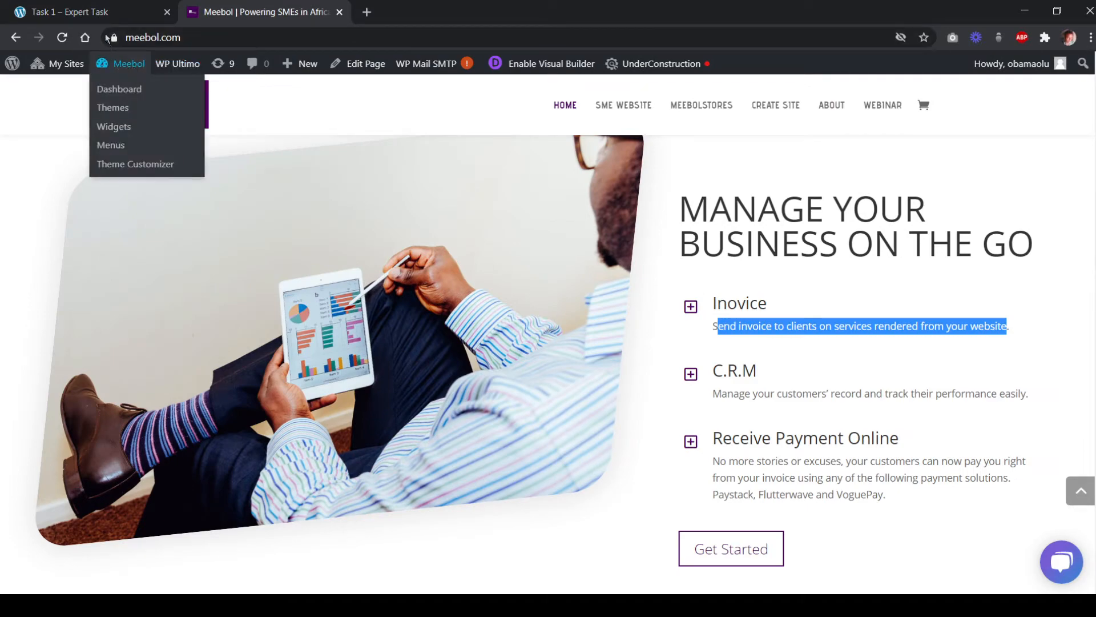
click(123, 16)
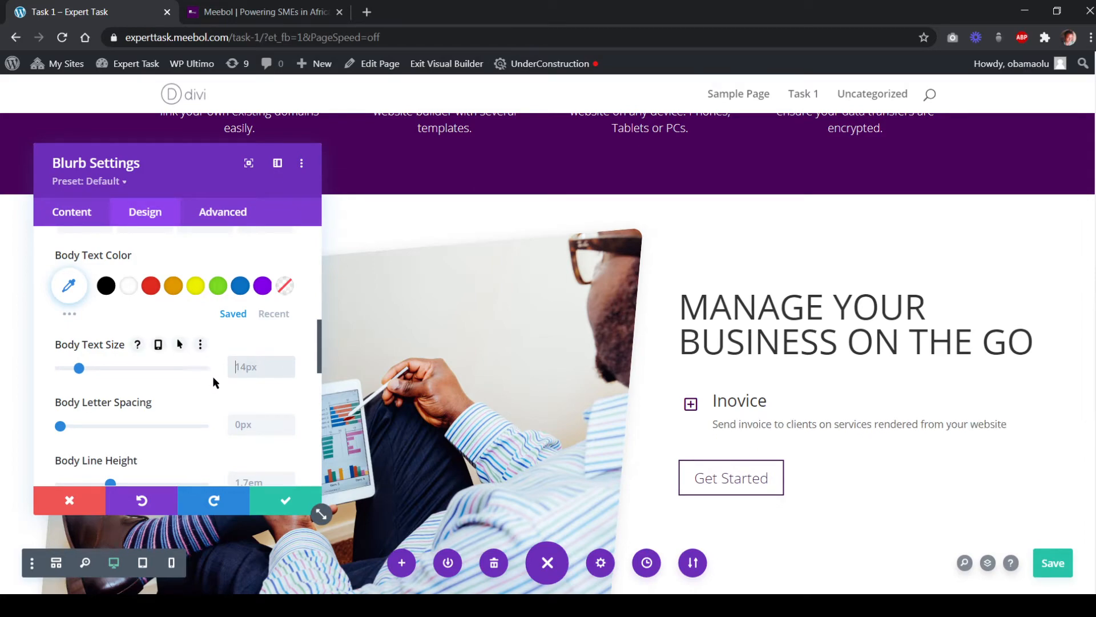
Add a full stop to the end of the Inovice blurb's body text and compare the saved blurb with the Meebol homepage
click(74, 222)
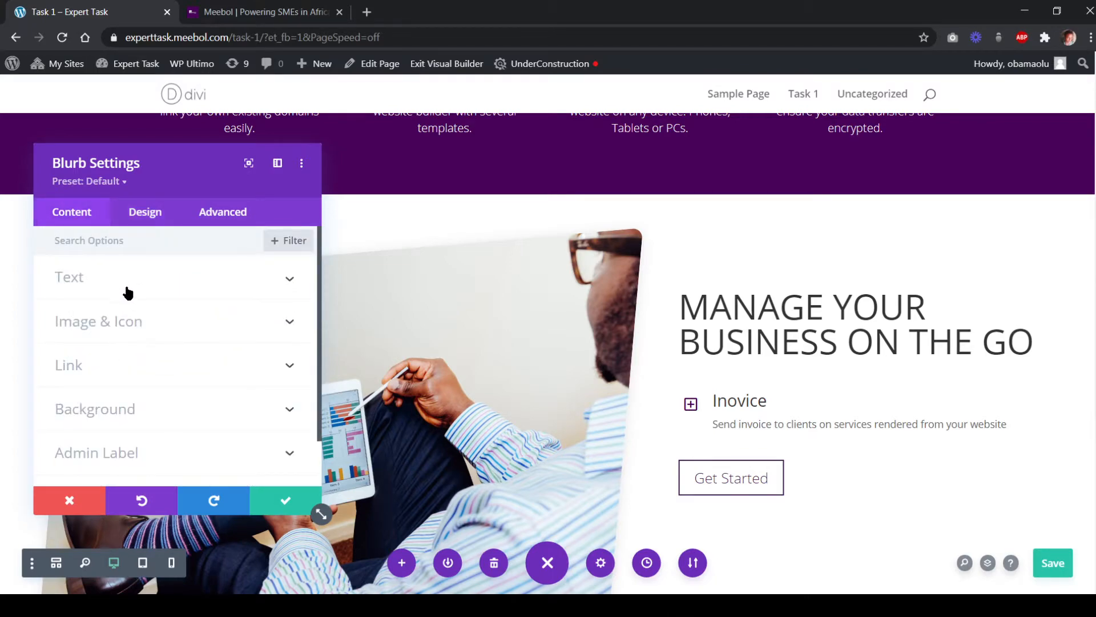
click(128, 292)
scroll(170, 361, down, 3)
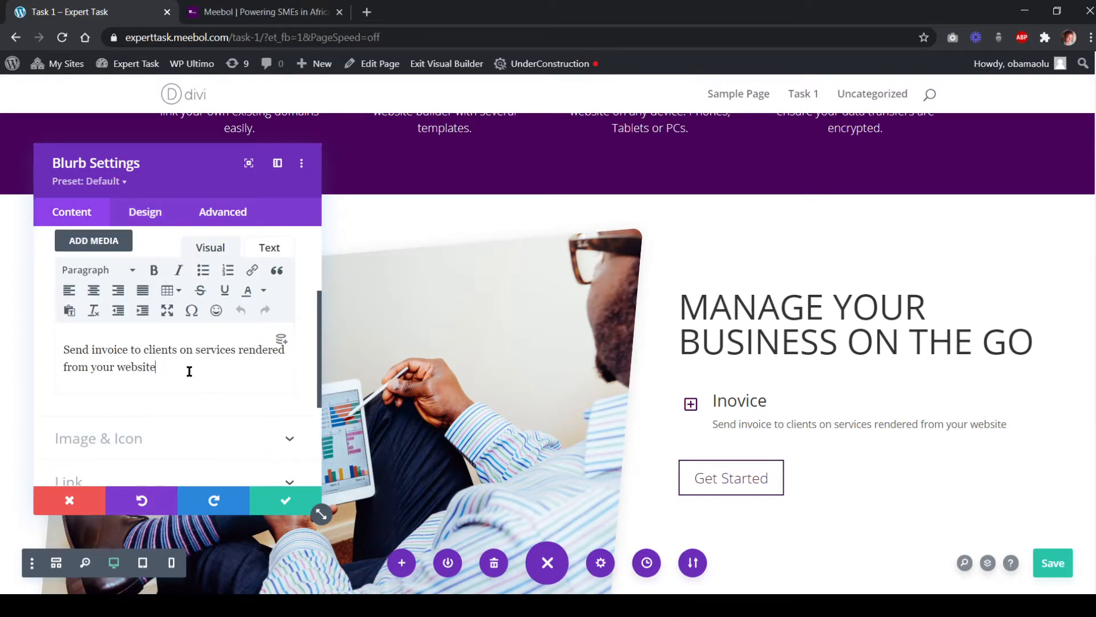
click(285, 501)
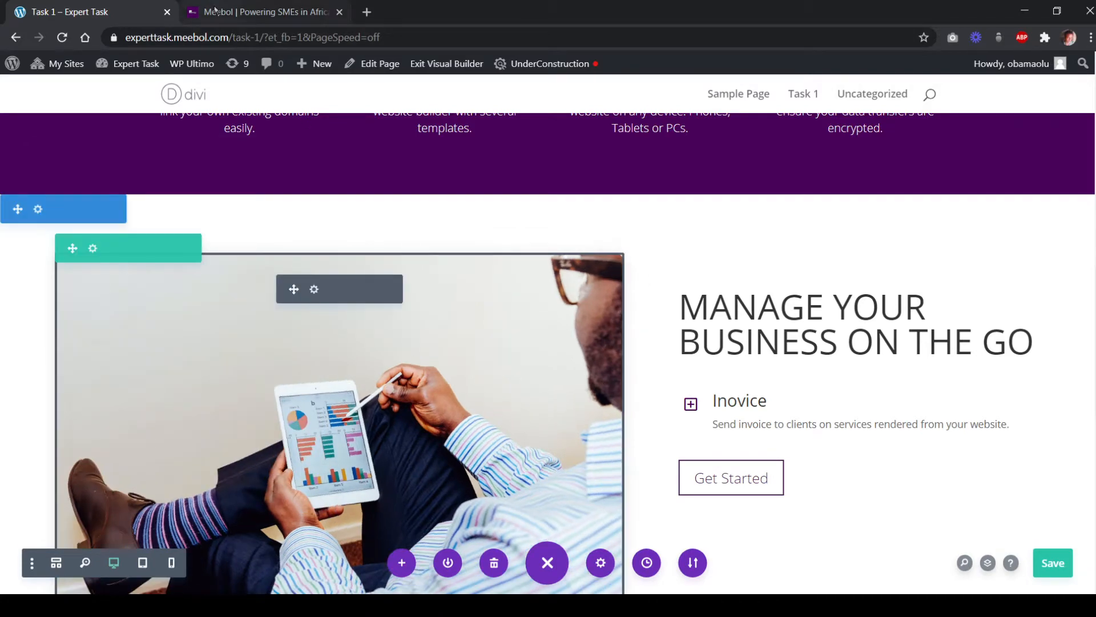
click(218, 17)
click(677, 355)
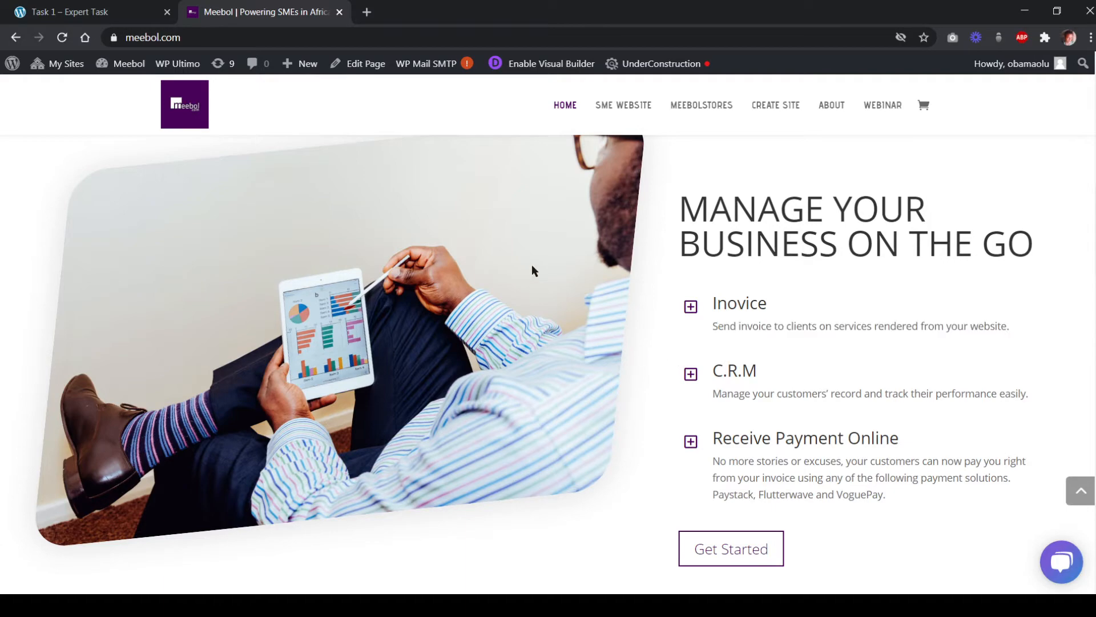
Reopen the Inovice blurb's settings, compare its icon with the Meebol homepage and enable the custom icon font size
click(129, 15)
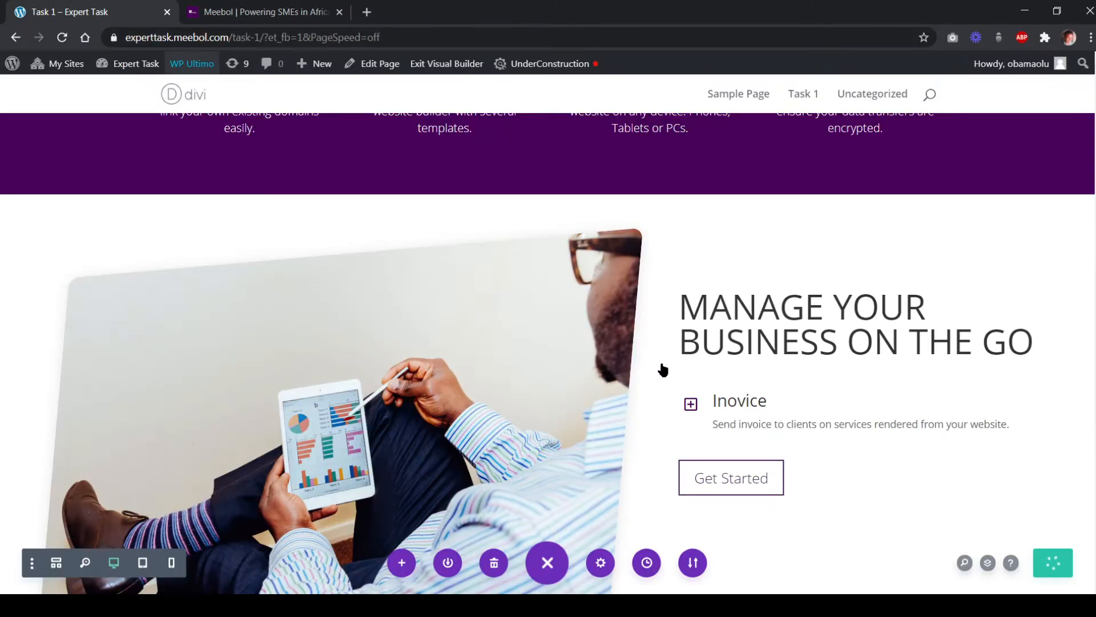
mouse_move(758, 402)
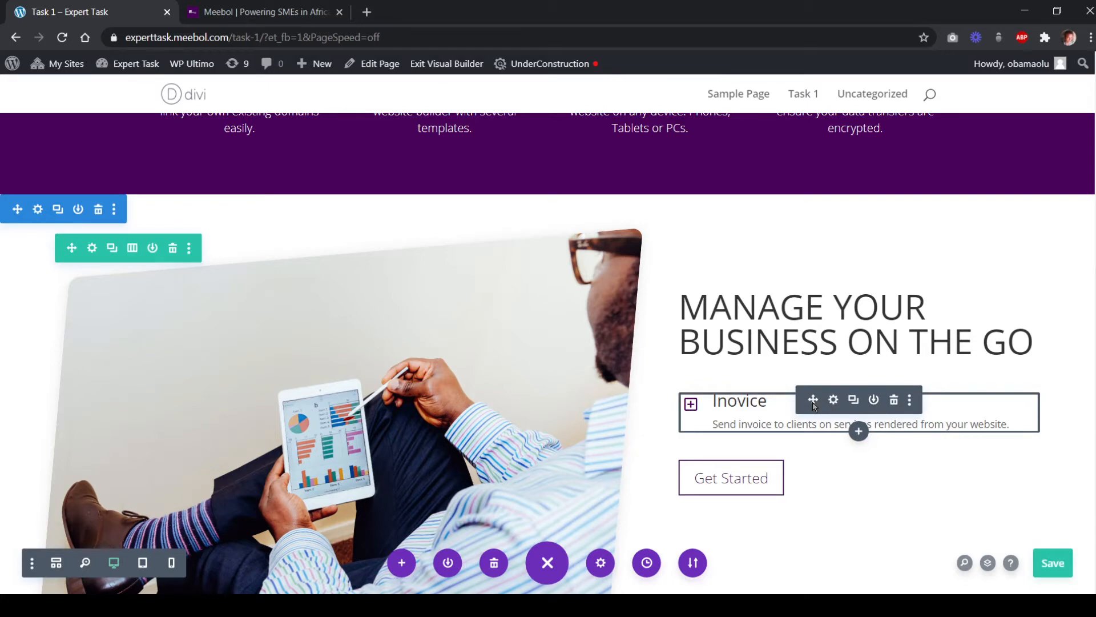
click(833, 400)
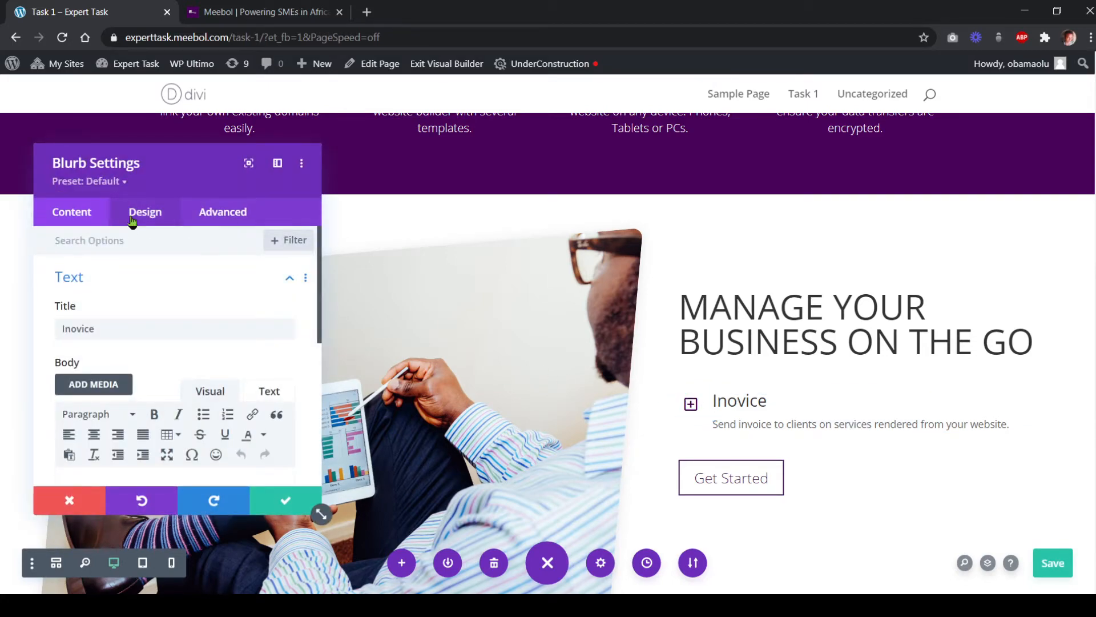
click(211, 21)
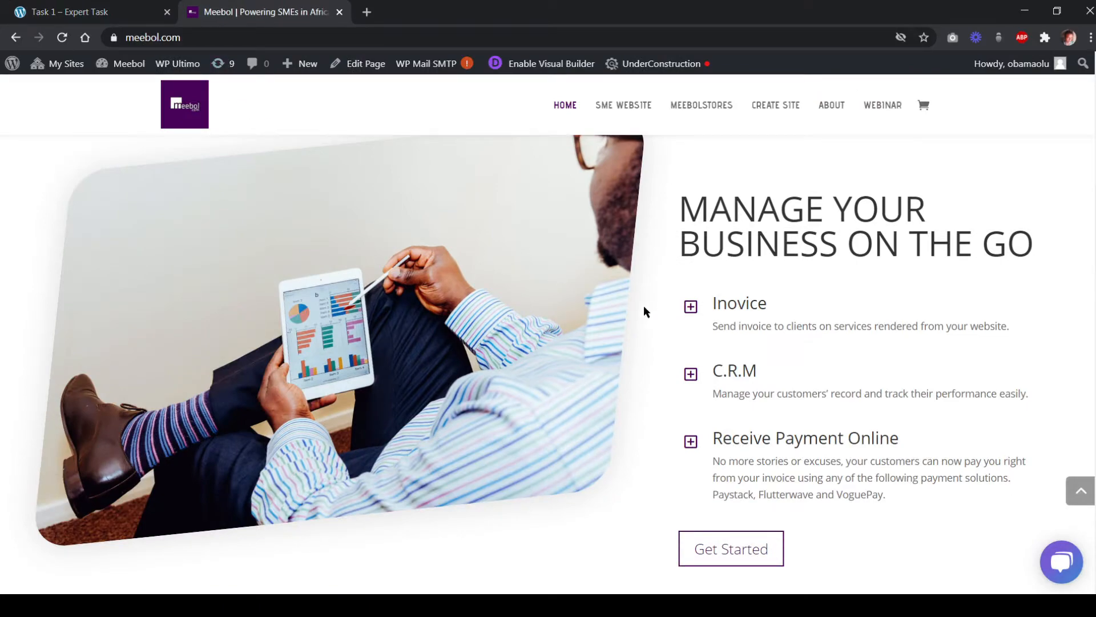
click(69, 14)
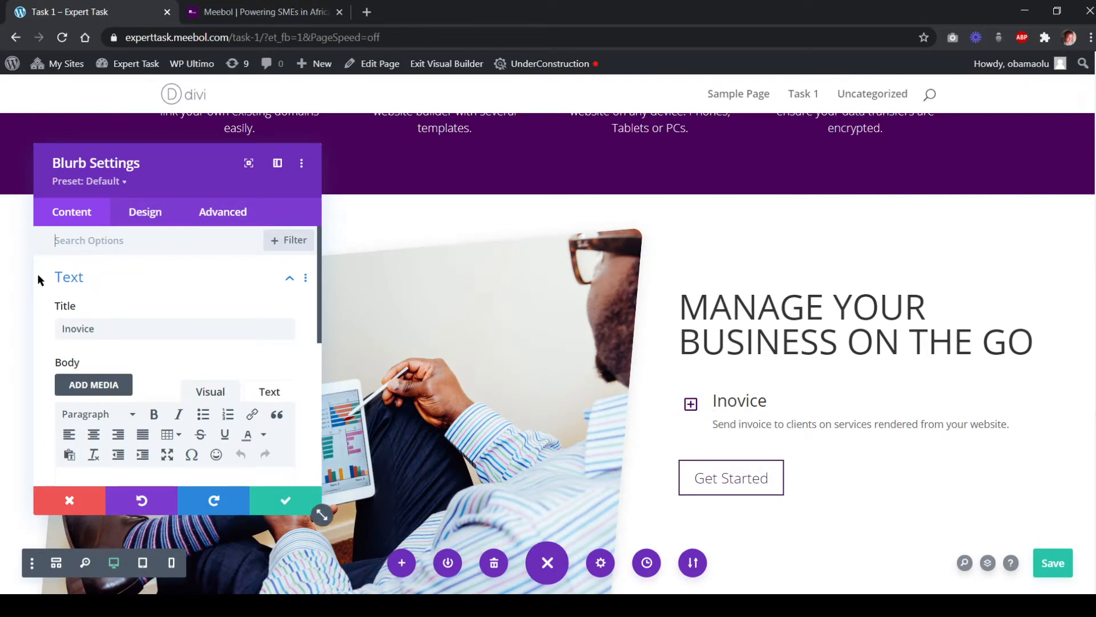
click(143, 223)
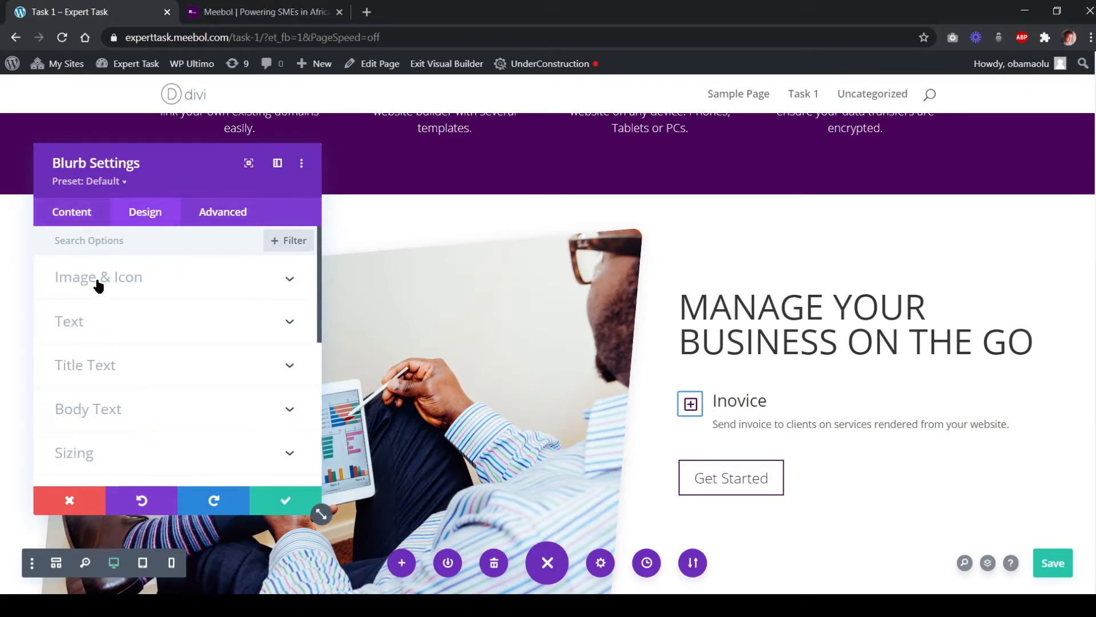
click(98, 280)
scroll(124, 320, down, 5)
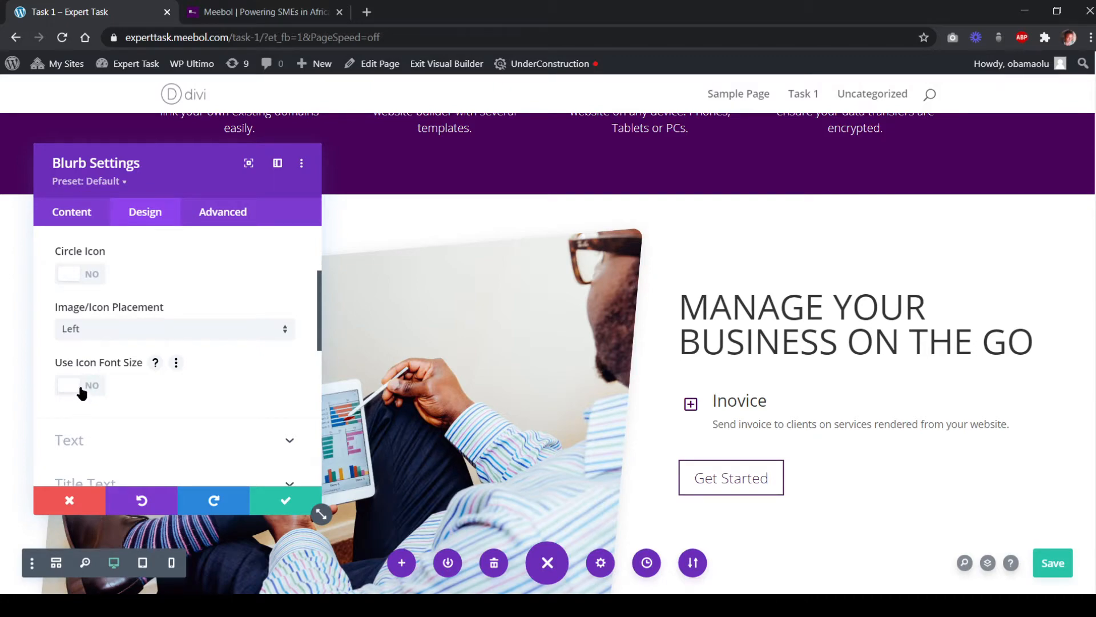
click(81, 387)
scroll(171, 385, down, 3)
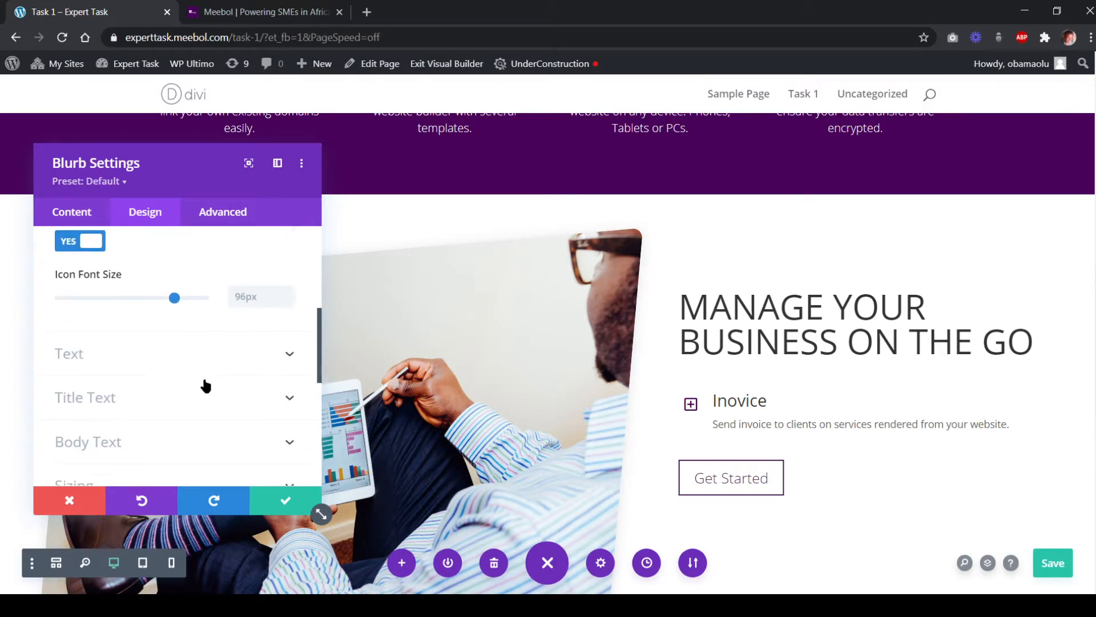
Try icon font sizes of 20px and 34px for the Inovice blurb and compare the icon with the Meebol homepage
click(237, 296)
text(20)
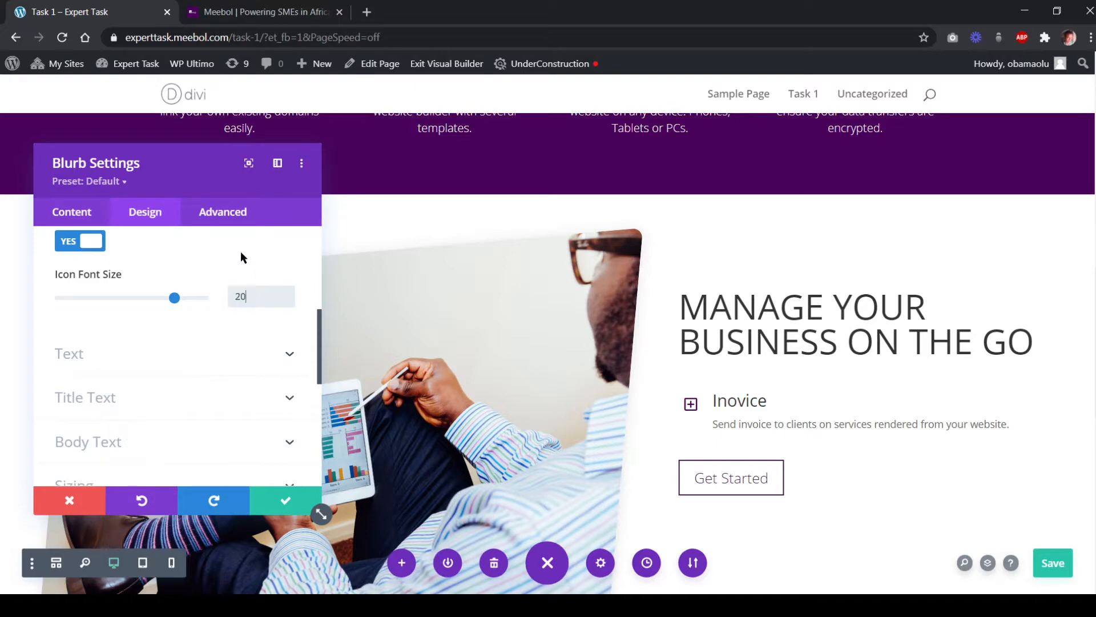
click(241, 253)
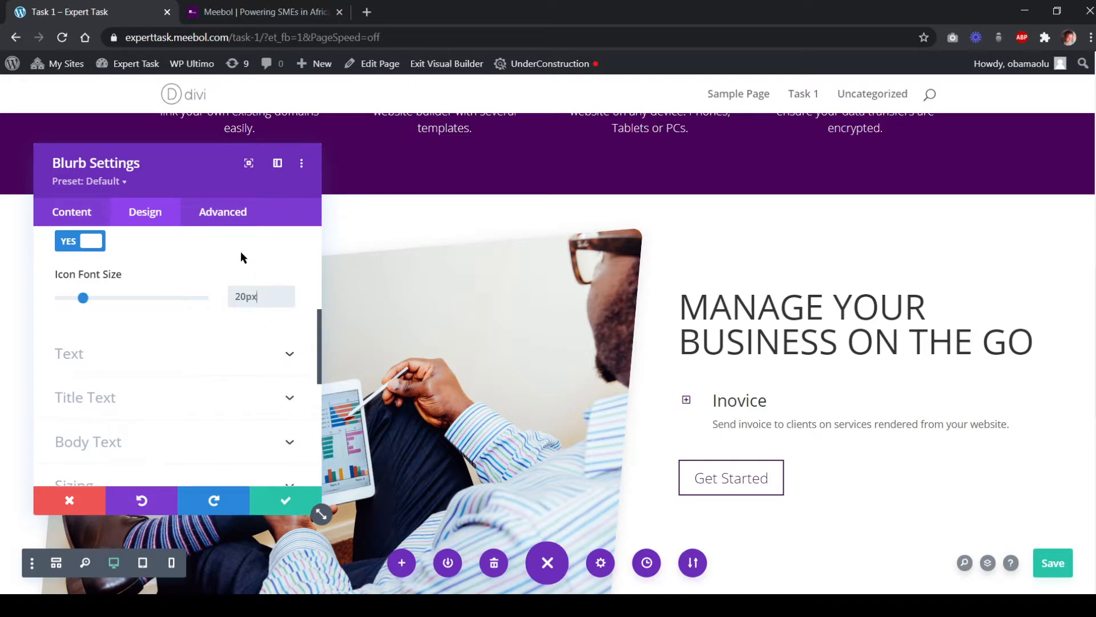
click(242, 289)
key(BackSpace)
text(4)
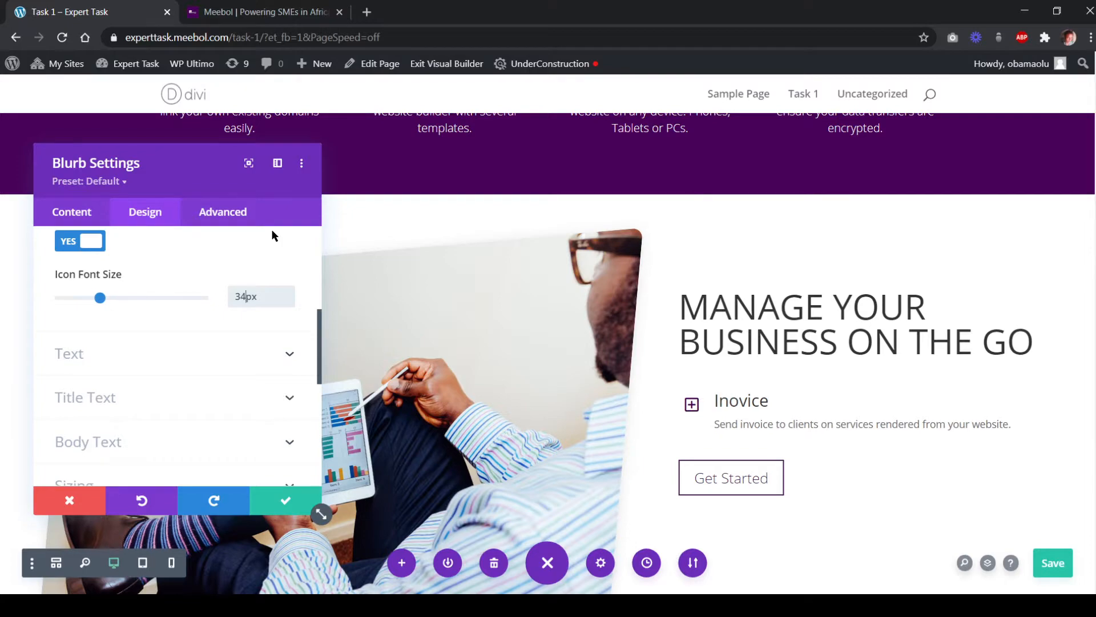
click(238, 16)
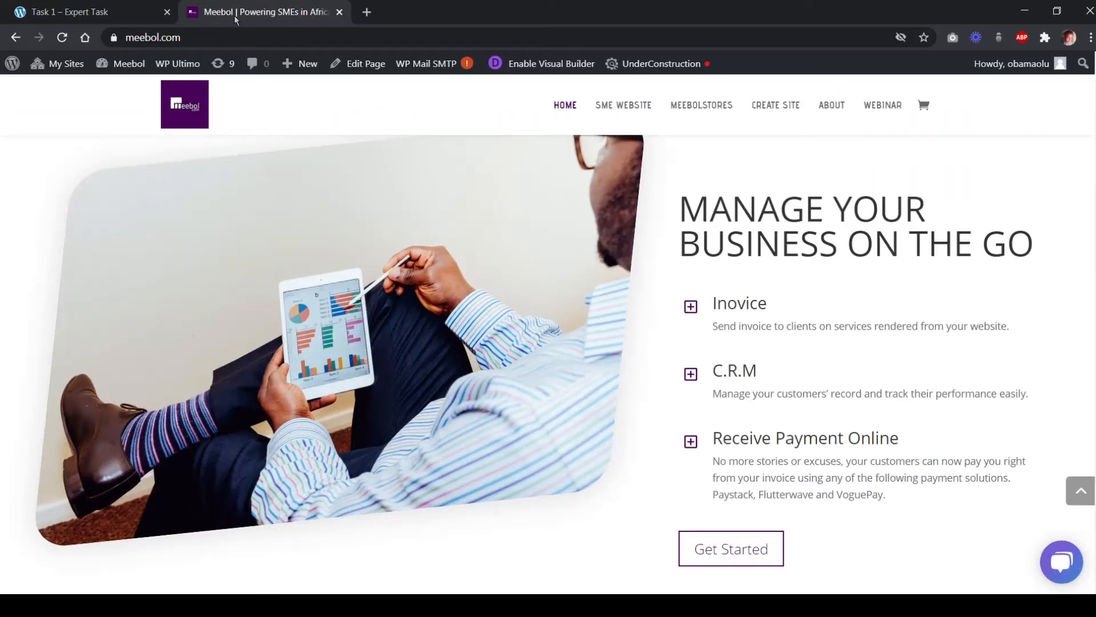
click(114, 15)
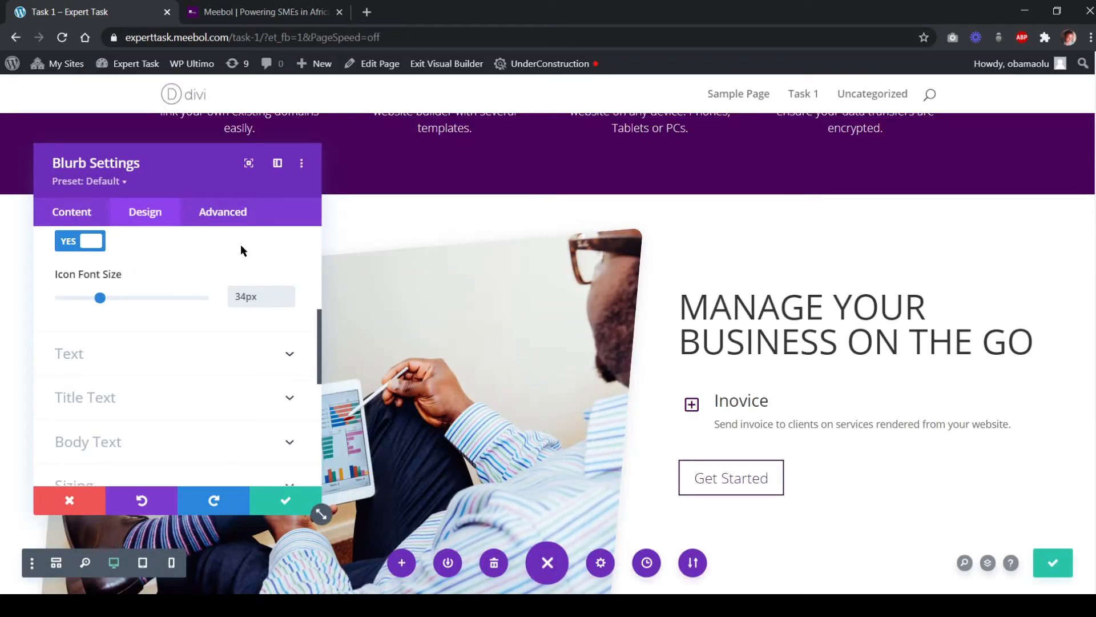
Set the Inovice blurb's icon font size to 32px and duplicate the saved blurb twice
key(BackSpace)
text(2)
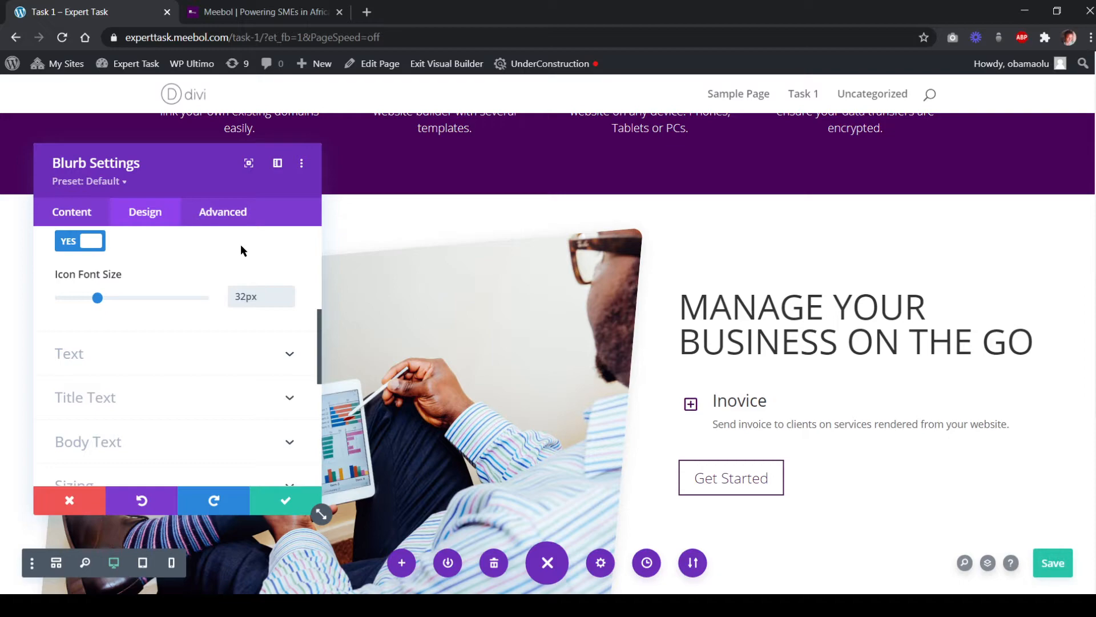
click(282, 506)
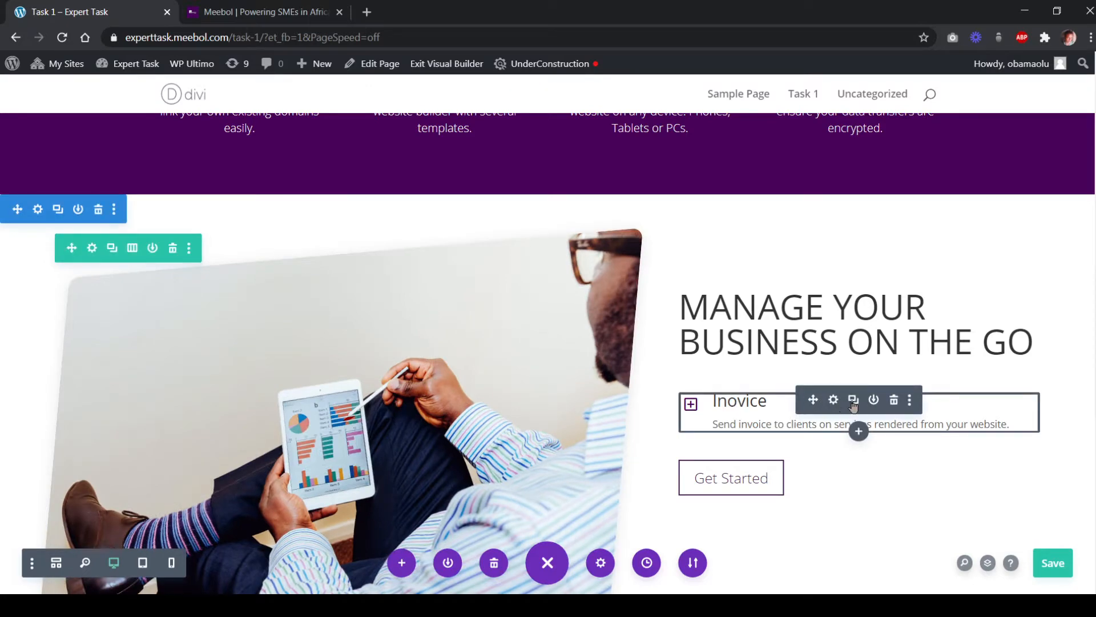
click(853, 401)
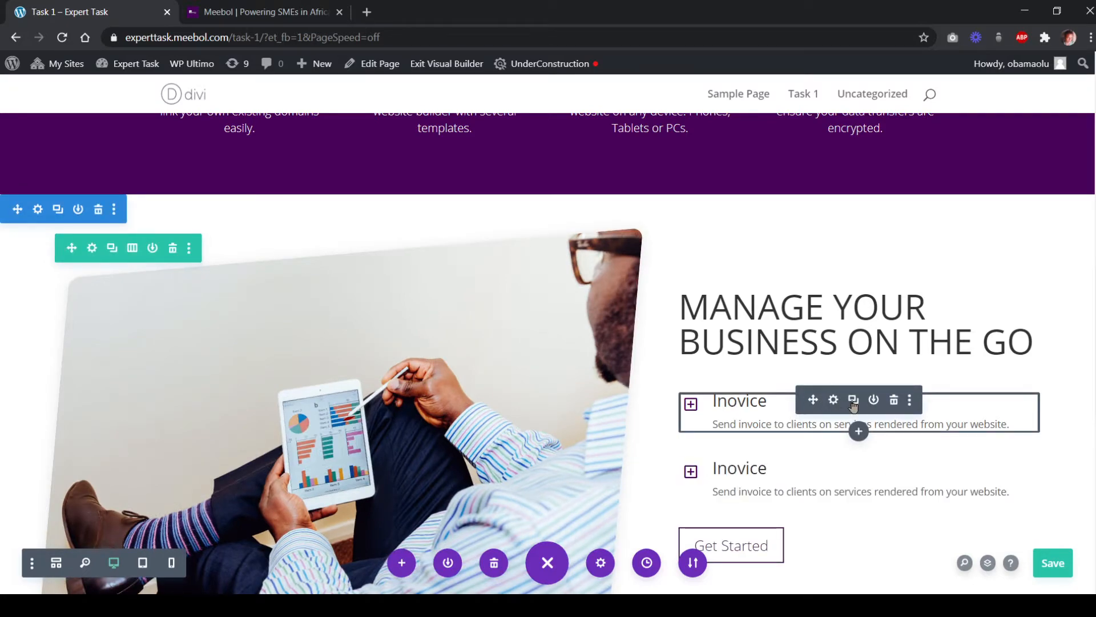
click(853, 401)
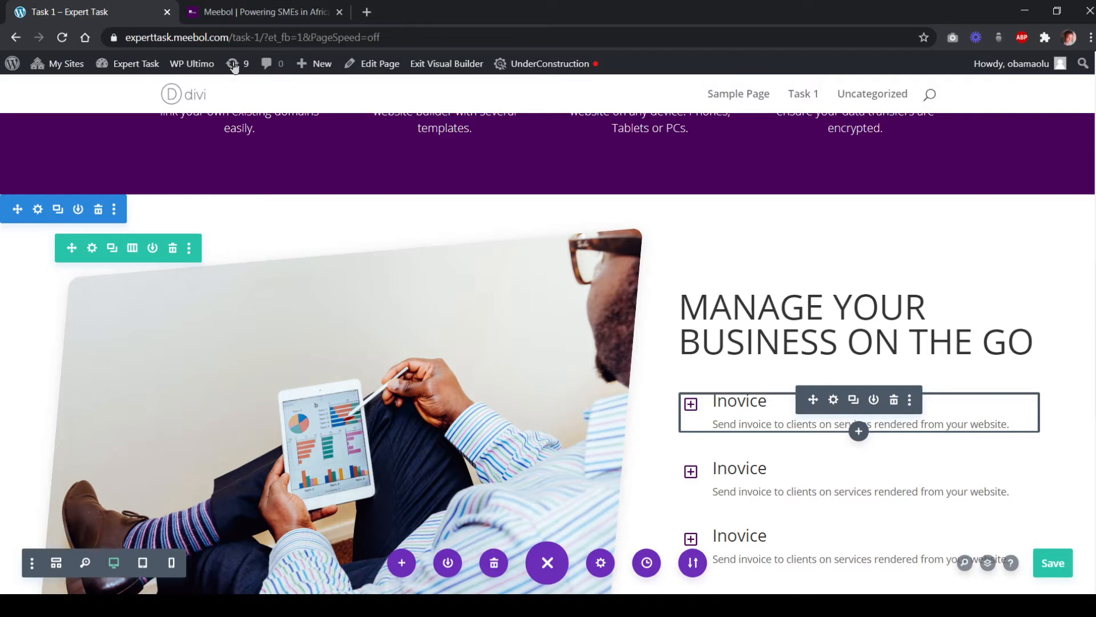
Replace the second blurb's title with "C.R.M" from the Meebol homepage
click(228, 12)
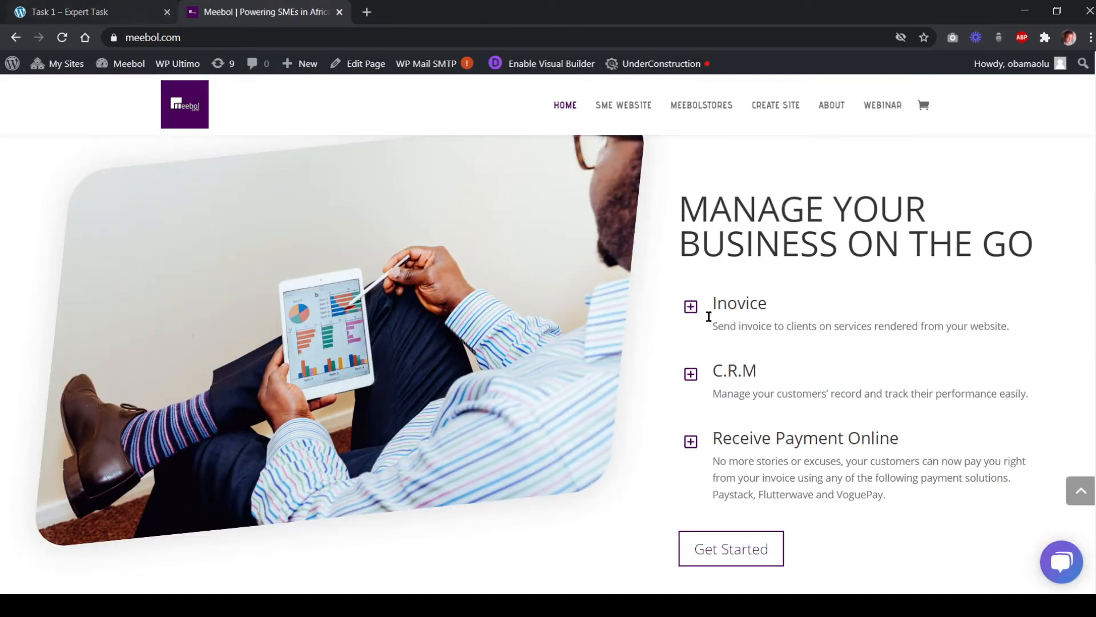
drag(760, 374, 712, 379)
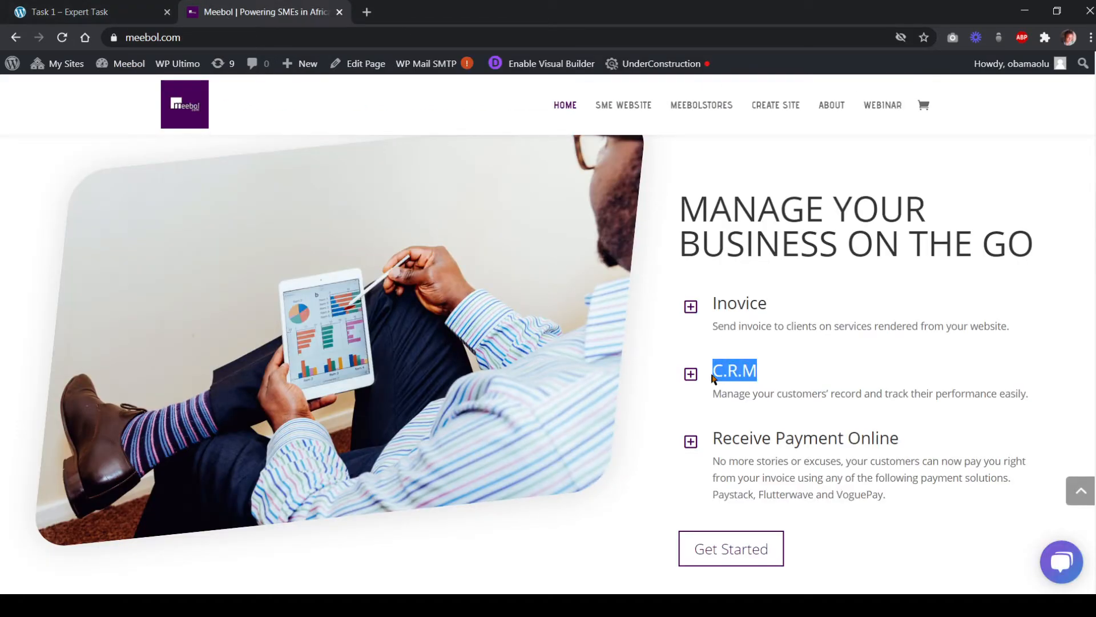
click(110, 17)
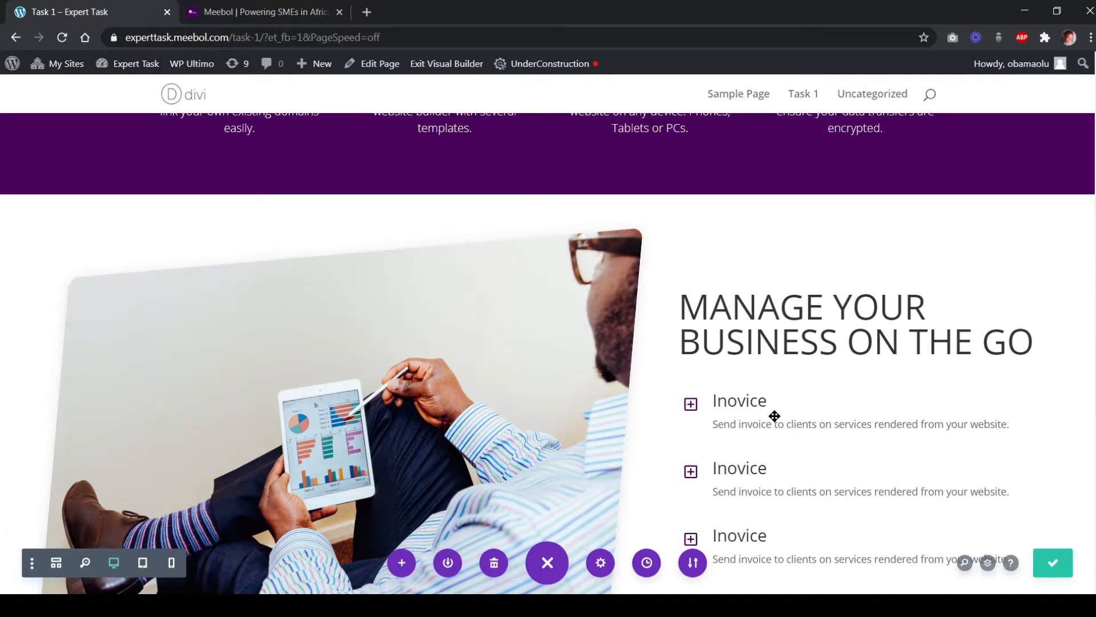
scroll(774, 416, down, 2)
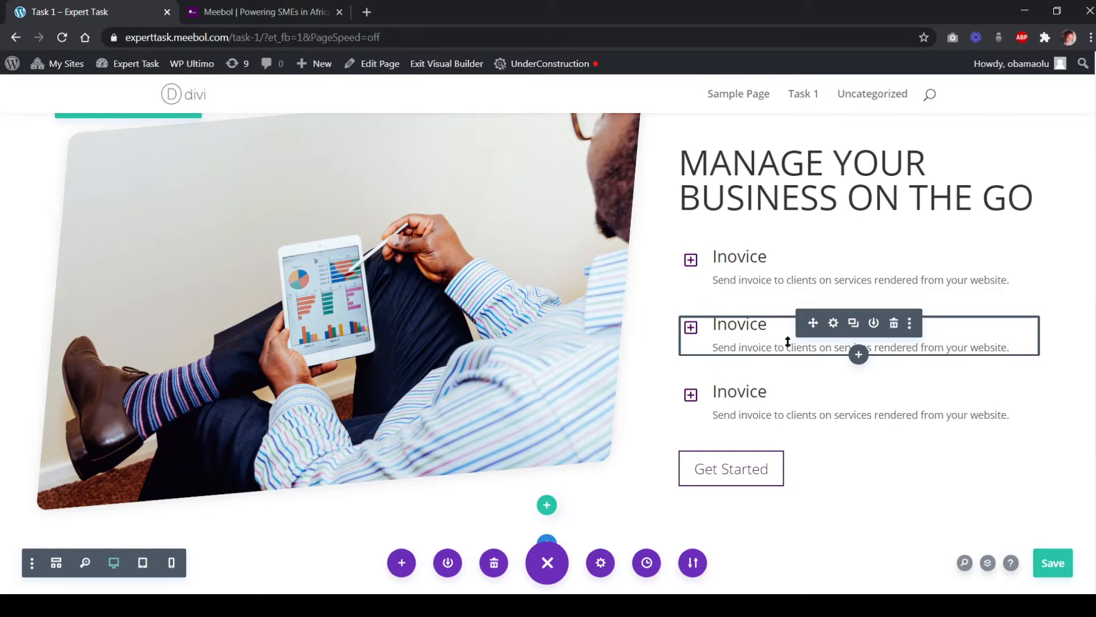
click(716, 333)
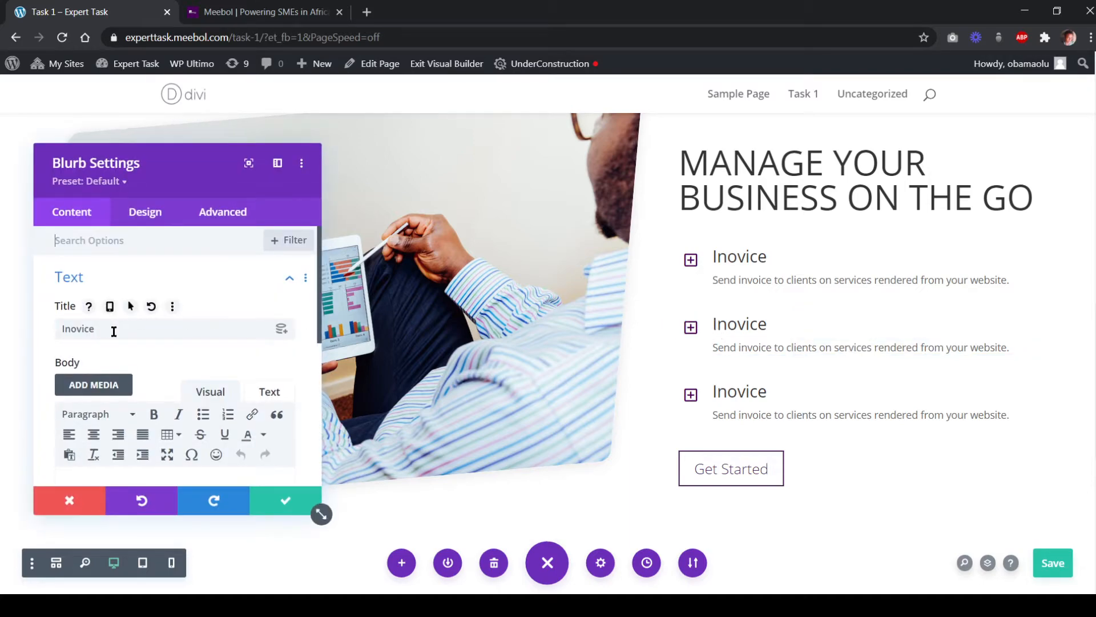
drag(112, 327, 52, 323)
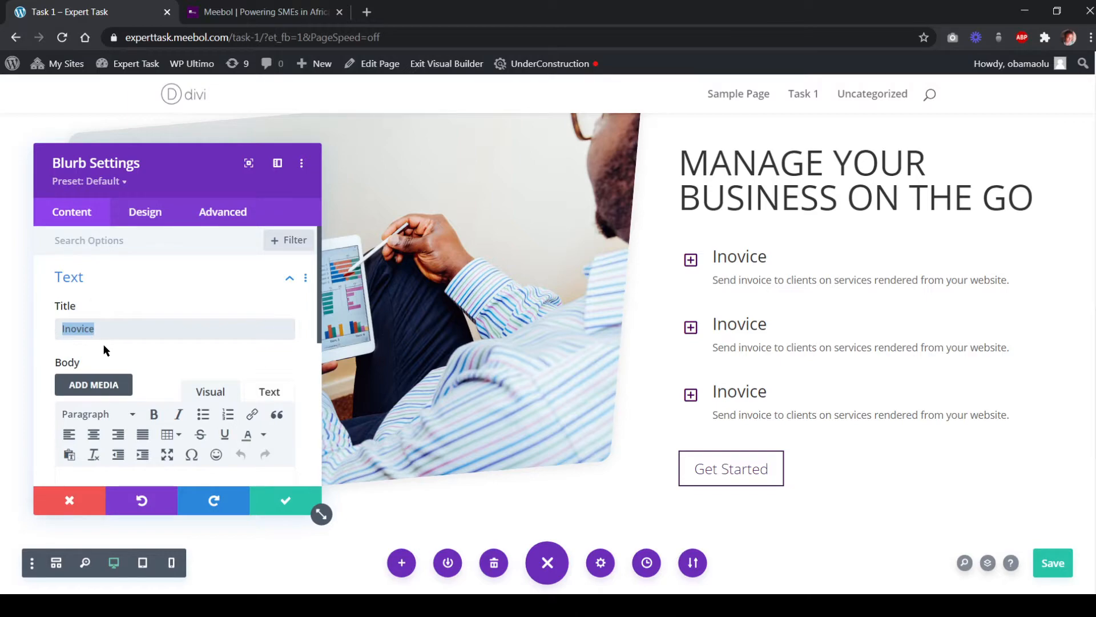
text(C.R.M)
Replace the C.R.M blurb's body with "Manage your customers’ record and track their performance easily." copied from the Meebol homepage
click(268, 12)
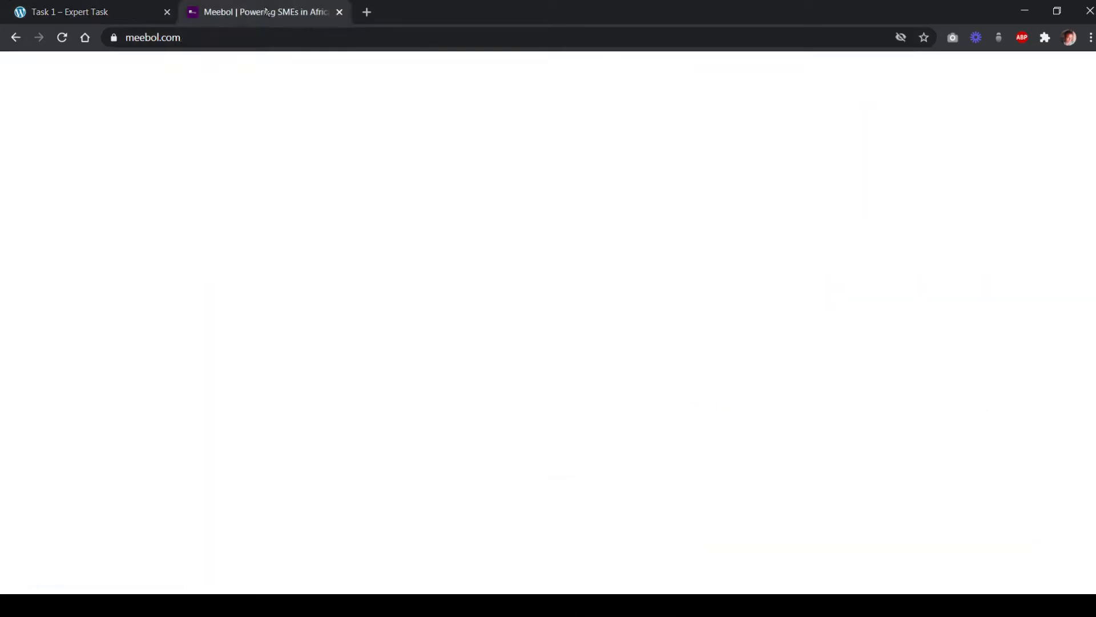
drag(715, 394, 1037, 402)
key(ctrl+c)
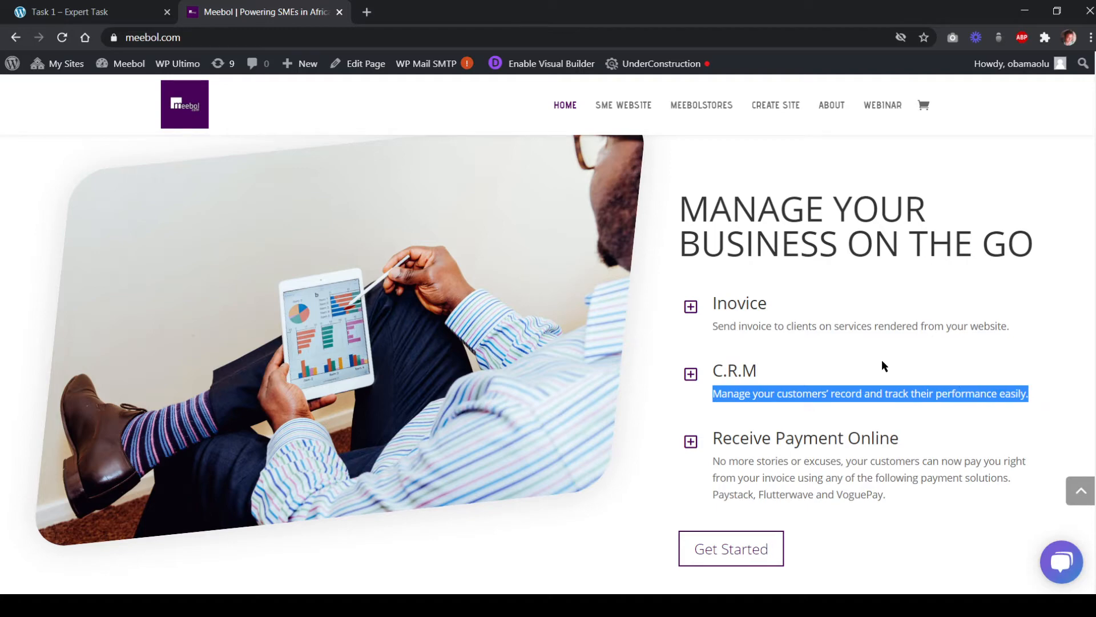
click(89, 12)
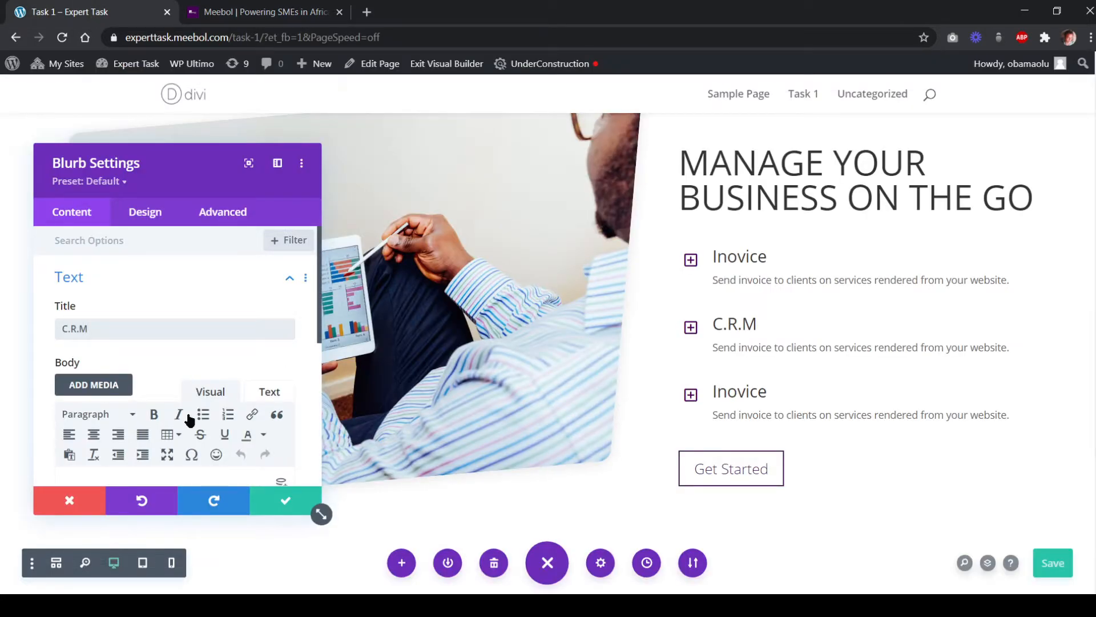
scroll(188, 346, down, 3)
drag(189, 376, 44, 336)
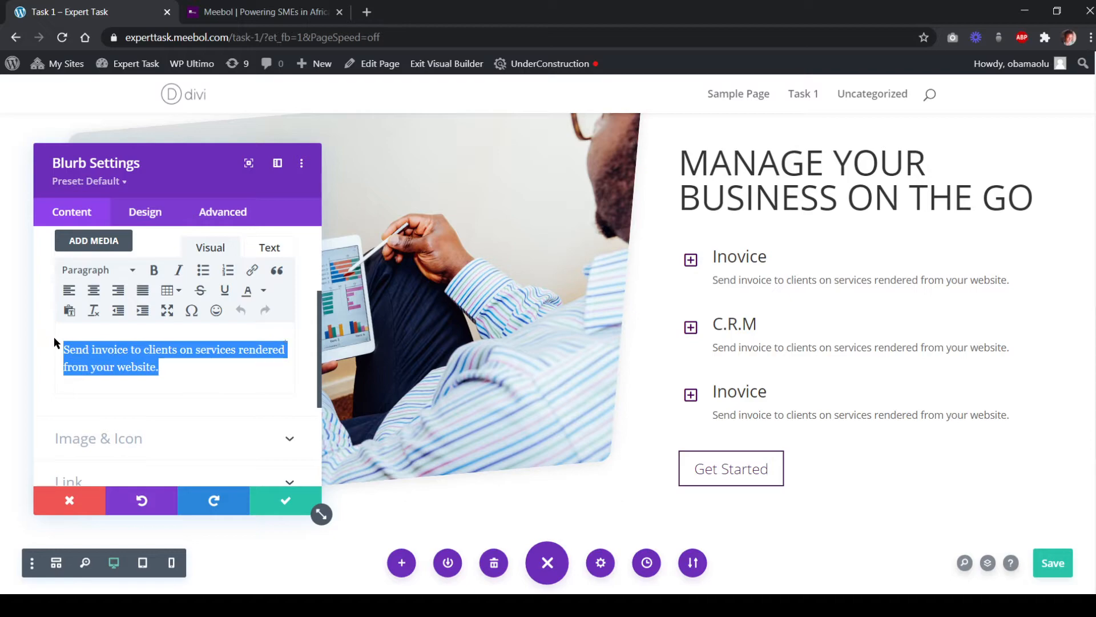
key(ctrl+v)
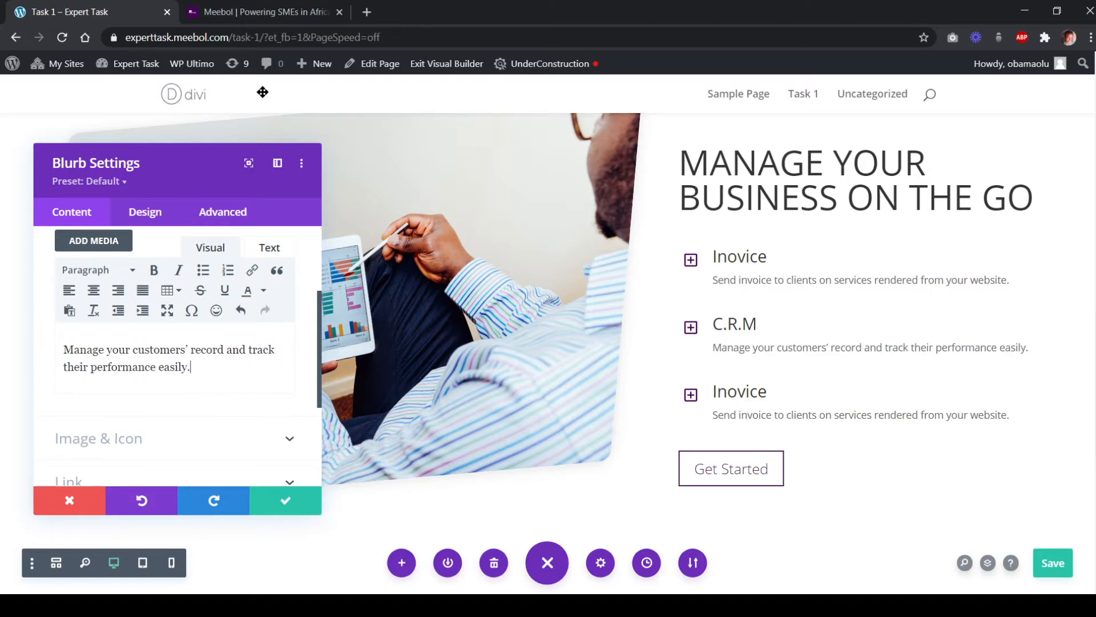
Save the C.R.M blurb's settings and replace the third blurb's title with "Receive Payment Online" copied from the Meebol homepage
click(247, 14)
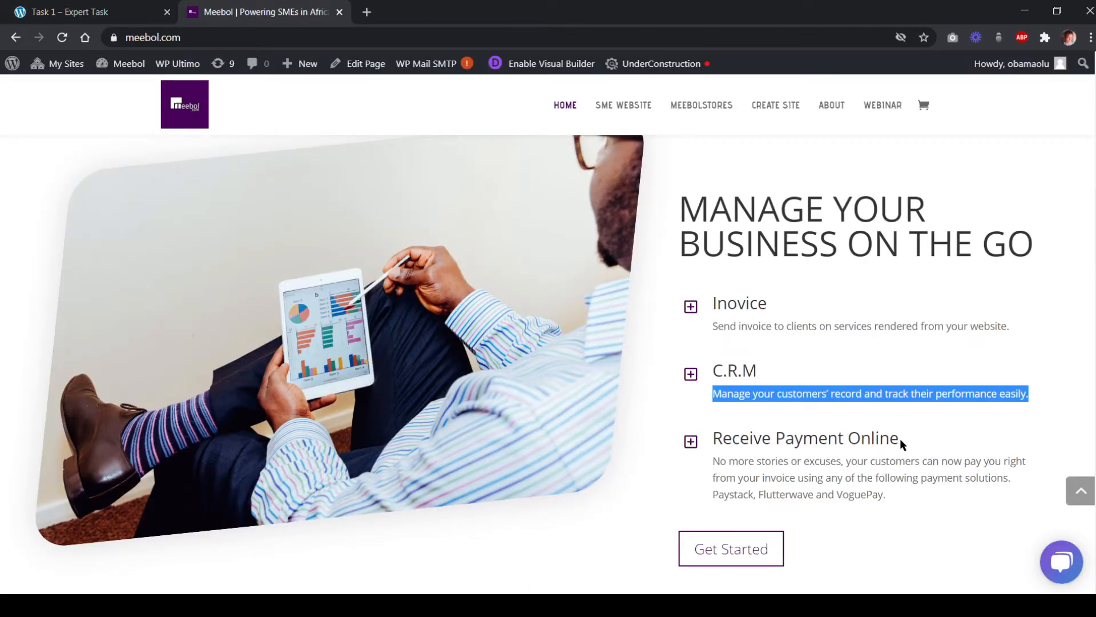
drag(900, 441, 717, 438)
key(ctrl+c)
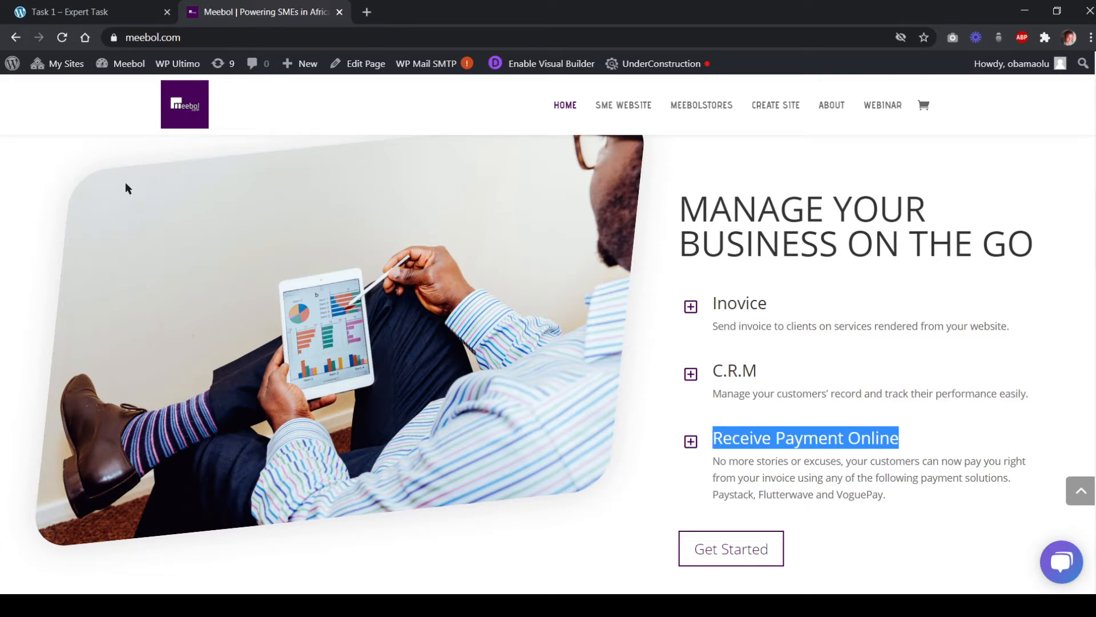
click(105, 16)
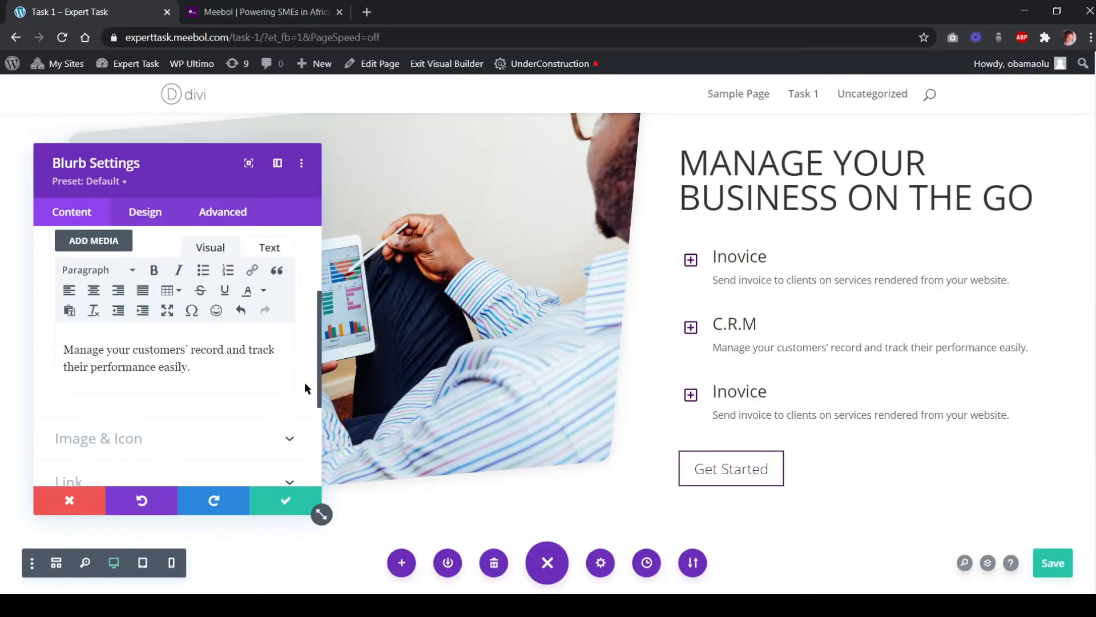
click(298, 501)
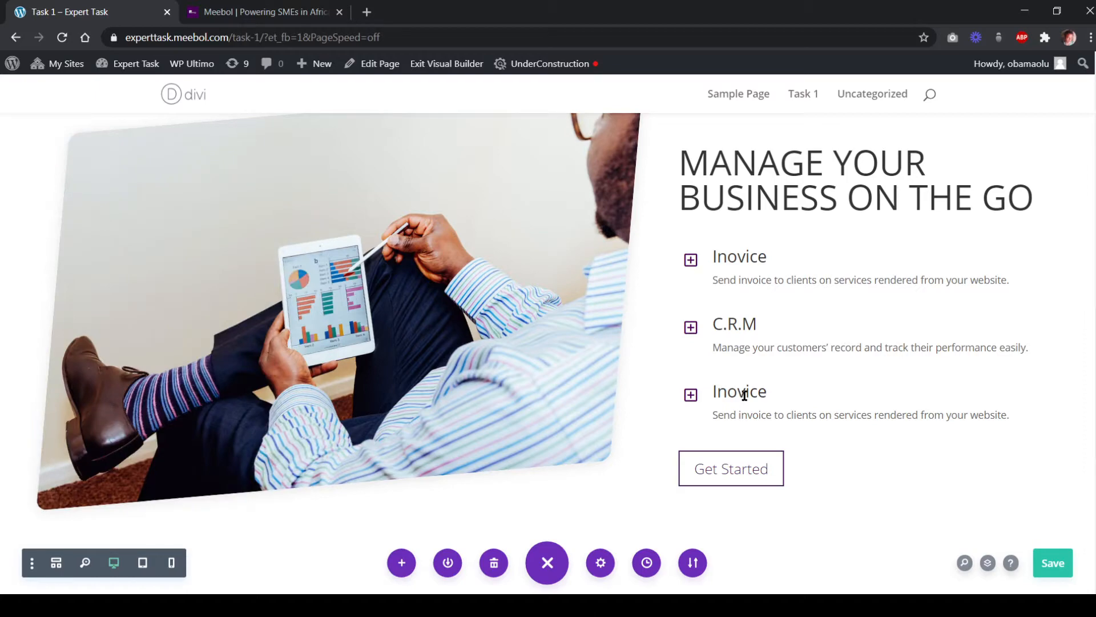
mouse_move(752, 394)
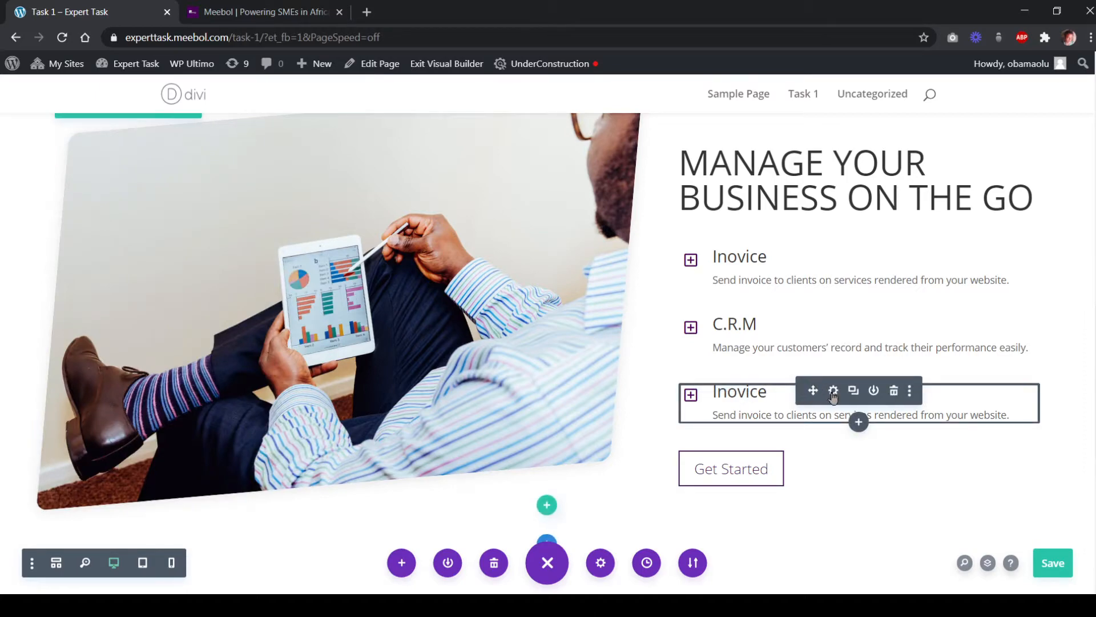
click(833, 393)
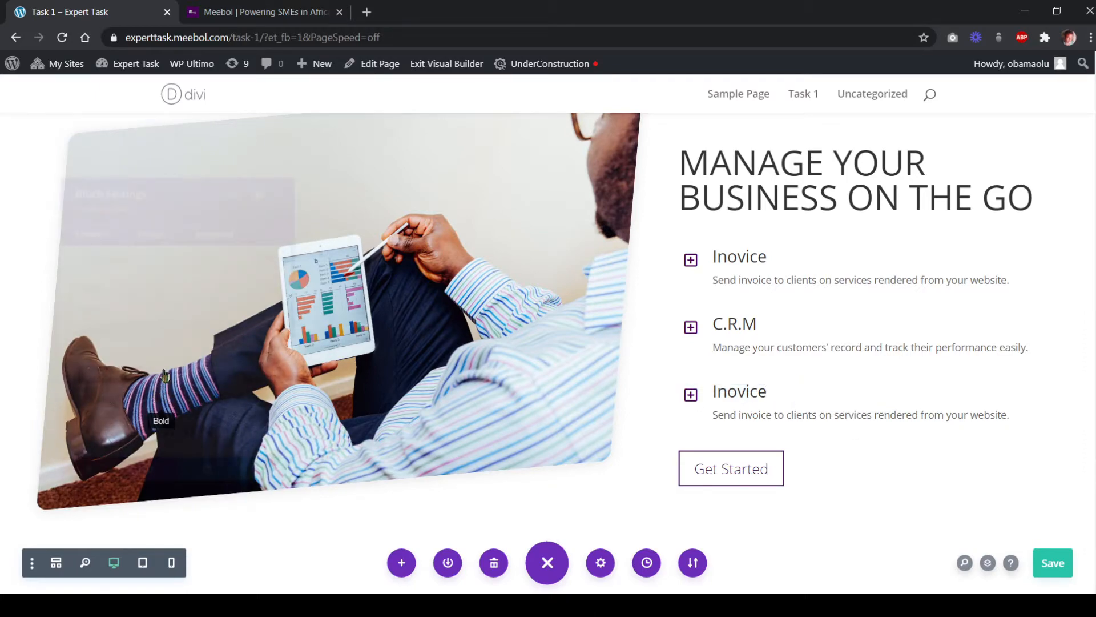
drag(125, 326, 46, 326)
key(ctrl+v)
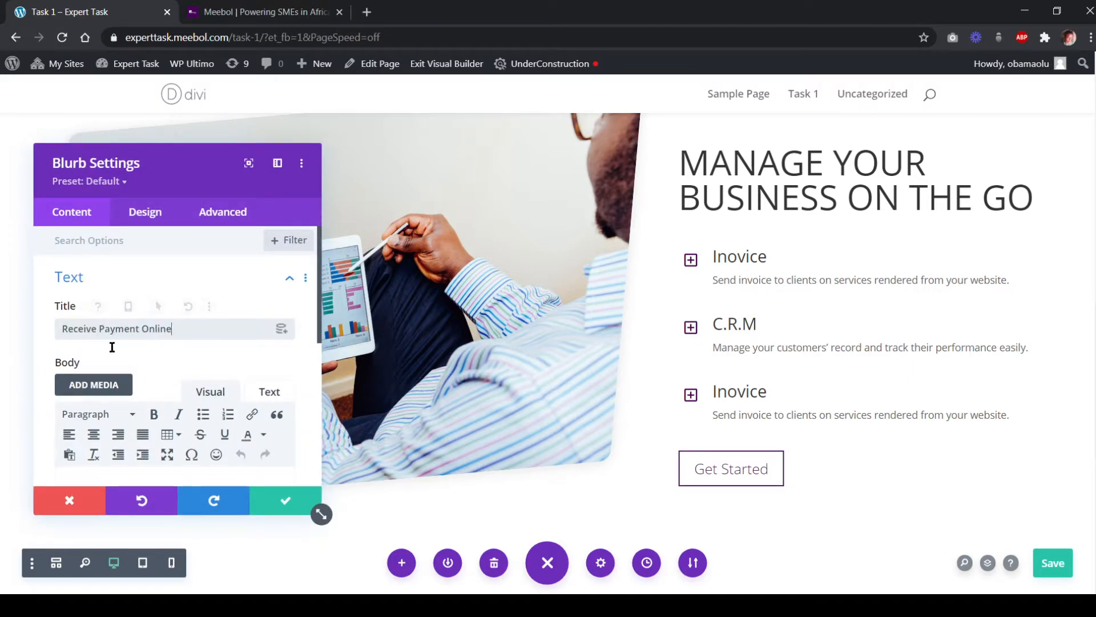
Replace the Receive Payment Online blurb's body with the matching payment solutions paragraph from the Meebol homepage, saving the blurb and the page
click(260, 12)
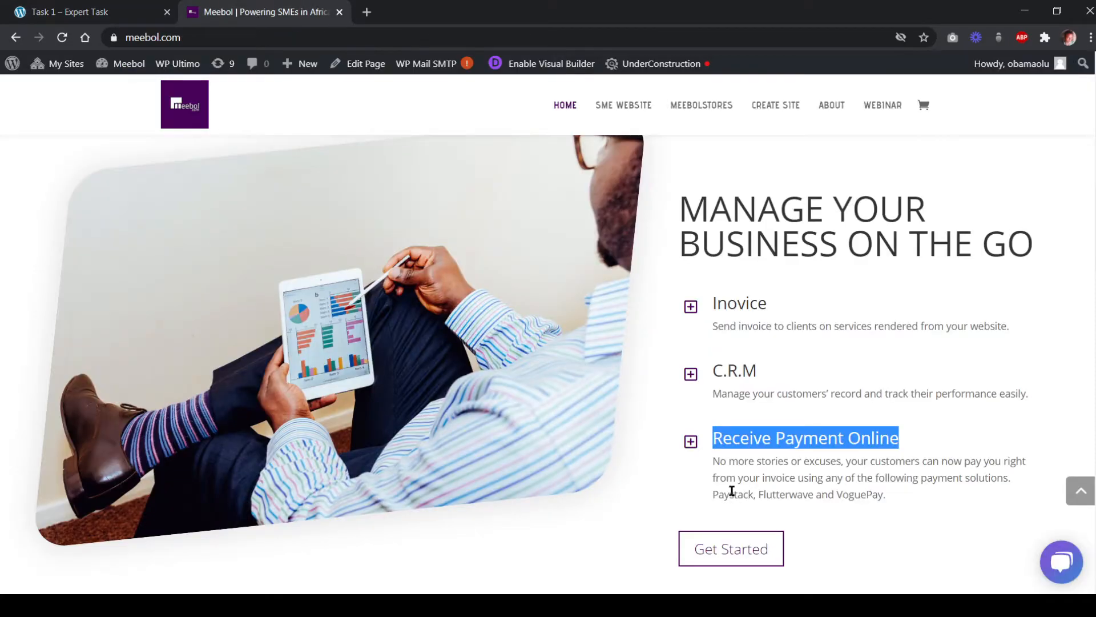
drag(708, 456, 888, 496)
key(ctrl+c)
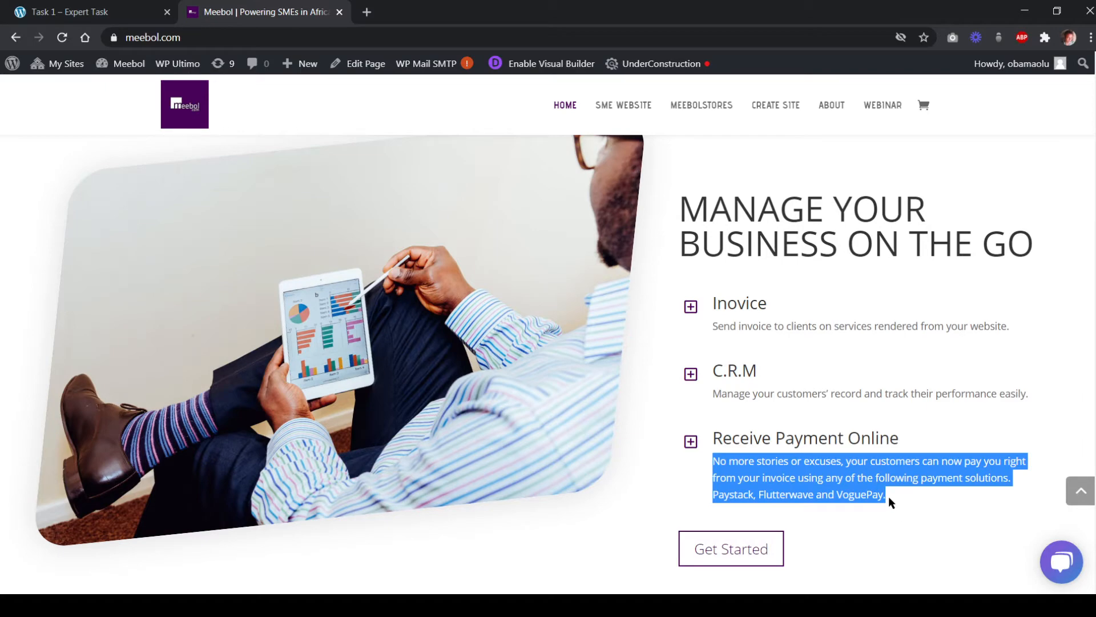
click(80, 12)
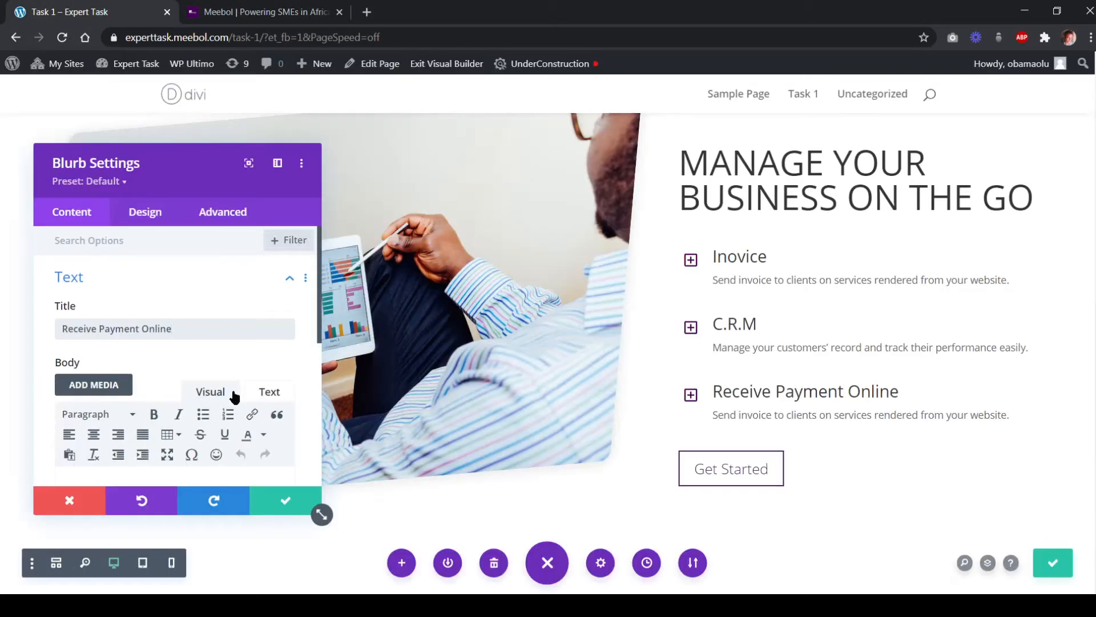
scroll(179, 409, down, 3)
drag(195, 368, 57, 339)
key(ctrl+v)
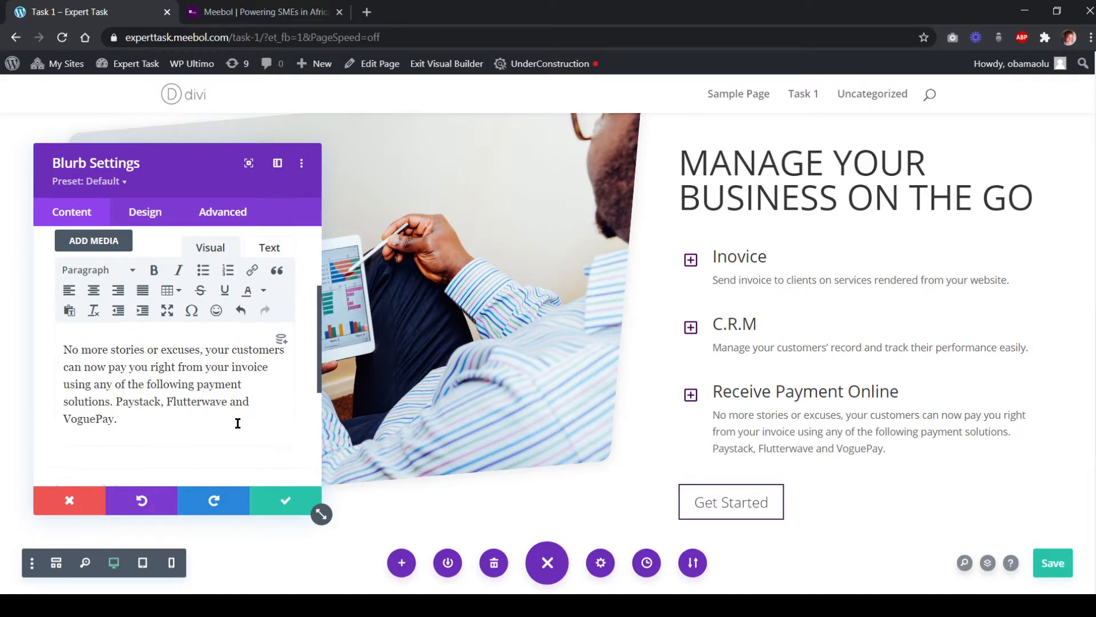
click(284, 500)
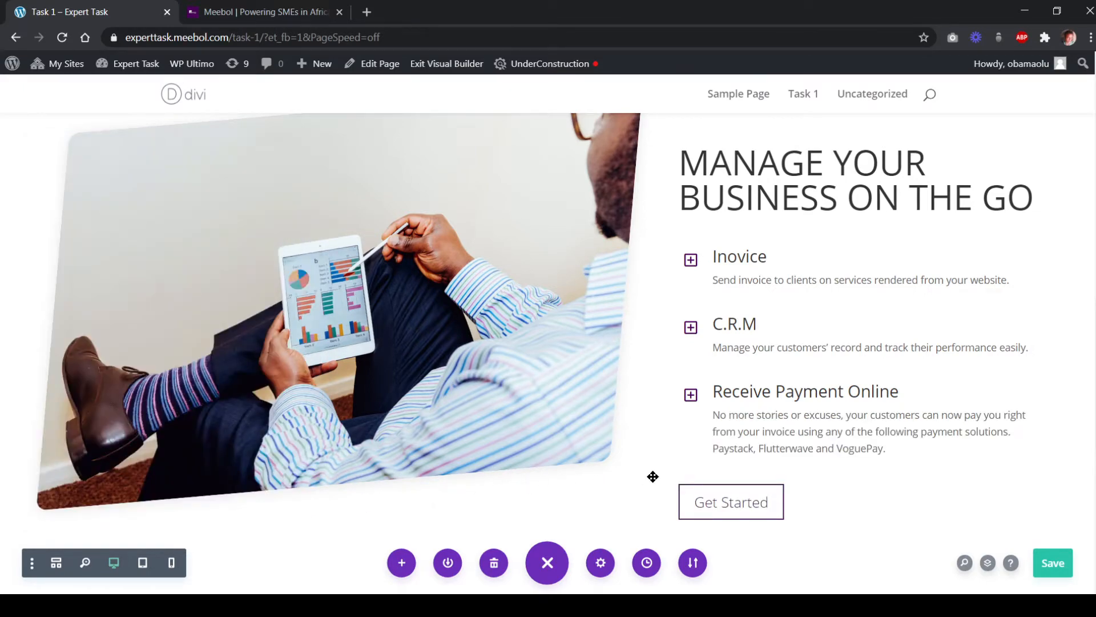
key(ctrl+s)
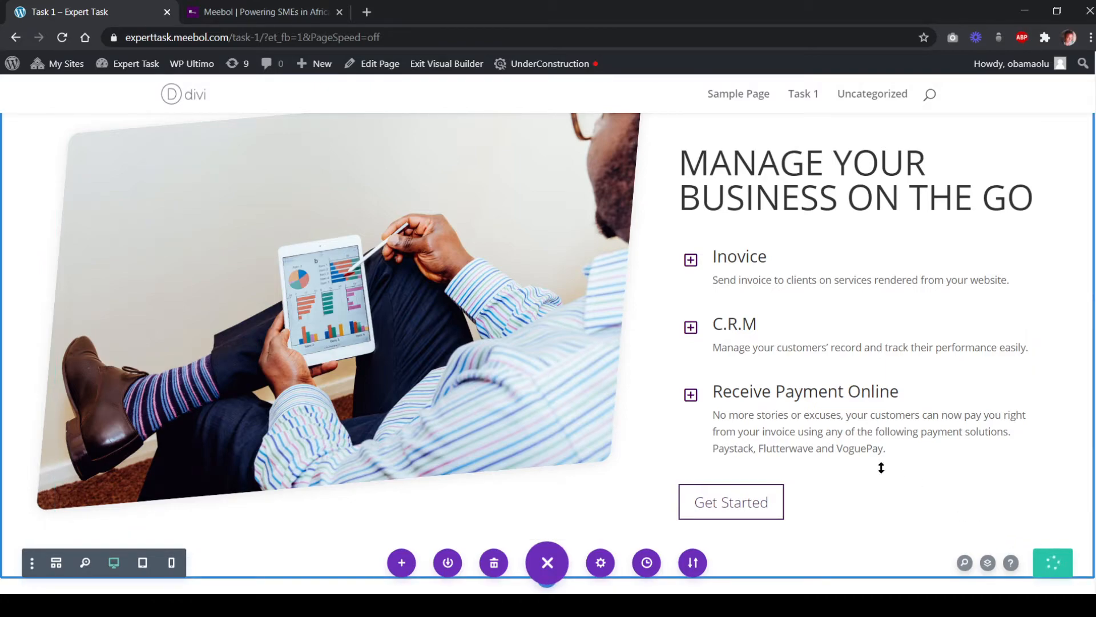
Examine the layout of the "We've Got You Covered" section on the Meebol homepage
scroll(711, 402, up, 5)
scroll(628, 379, down, 6)
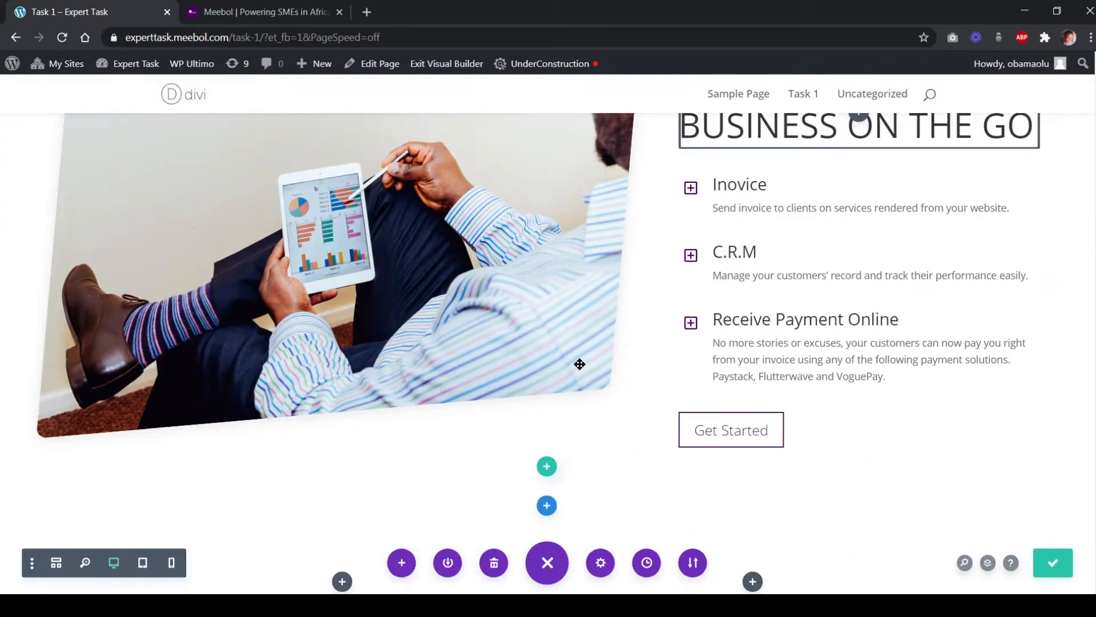
click(244, 12)
scroll(465, 313, down, 8)
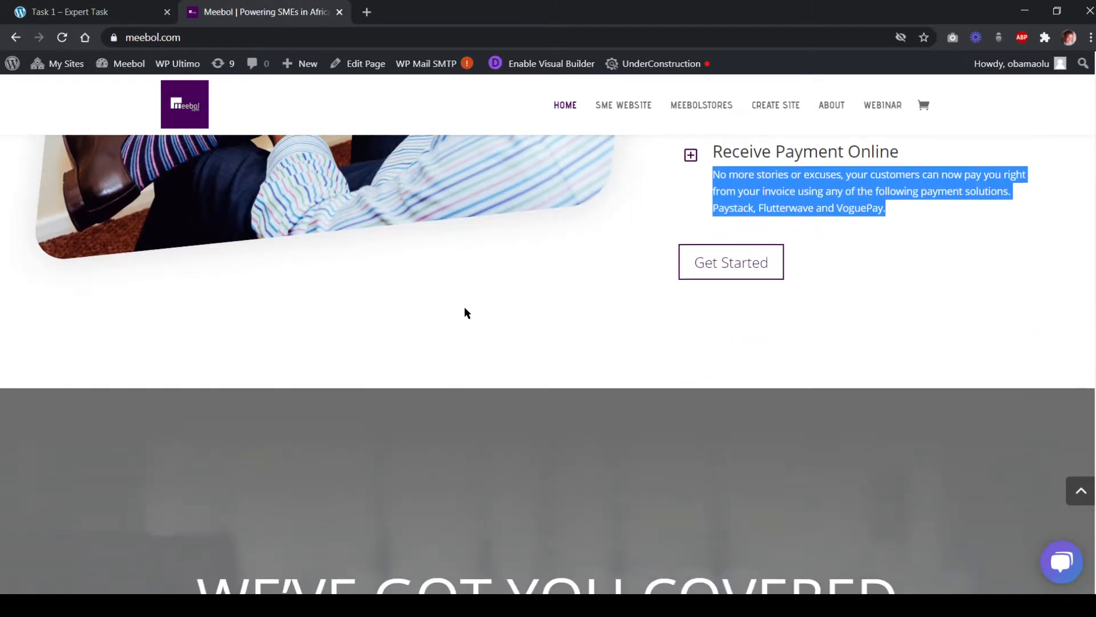
scroll(784, 353, down, 3)
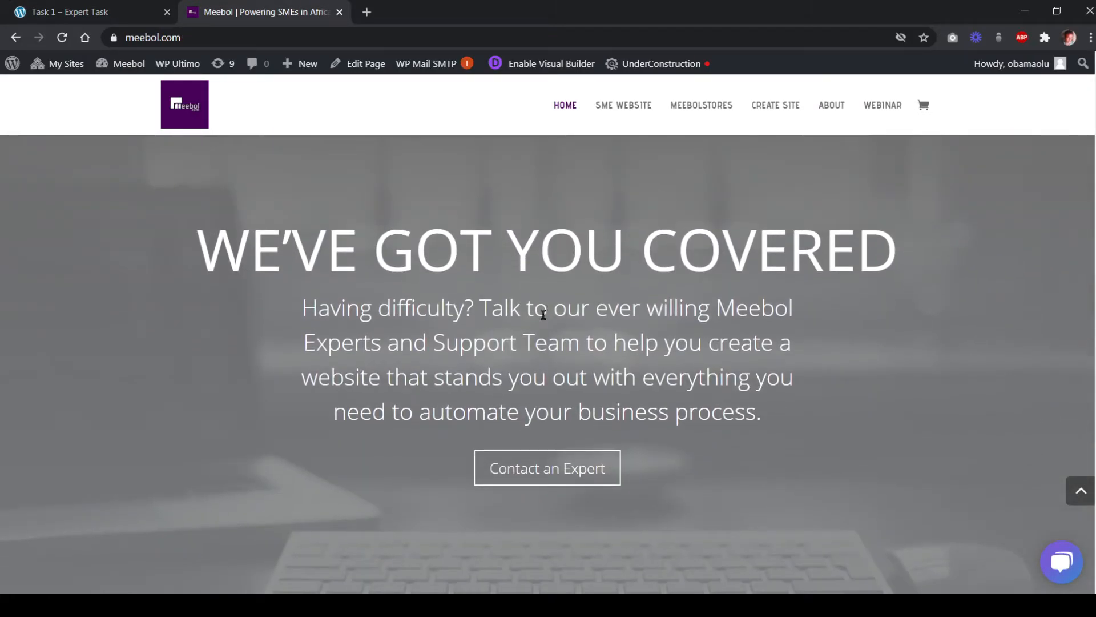
scroll(543, 314, up, 2)
scroll(543, 315, down, 4)
scroll(542, 316, up, 6)
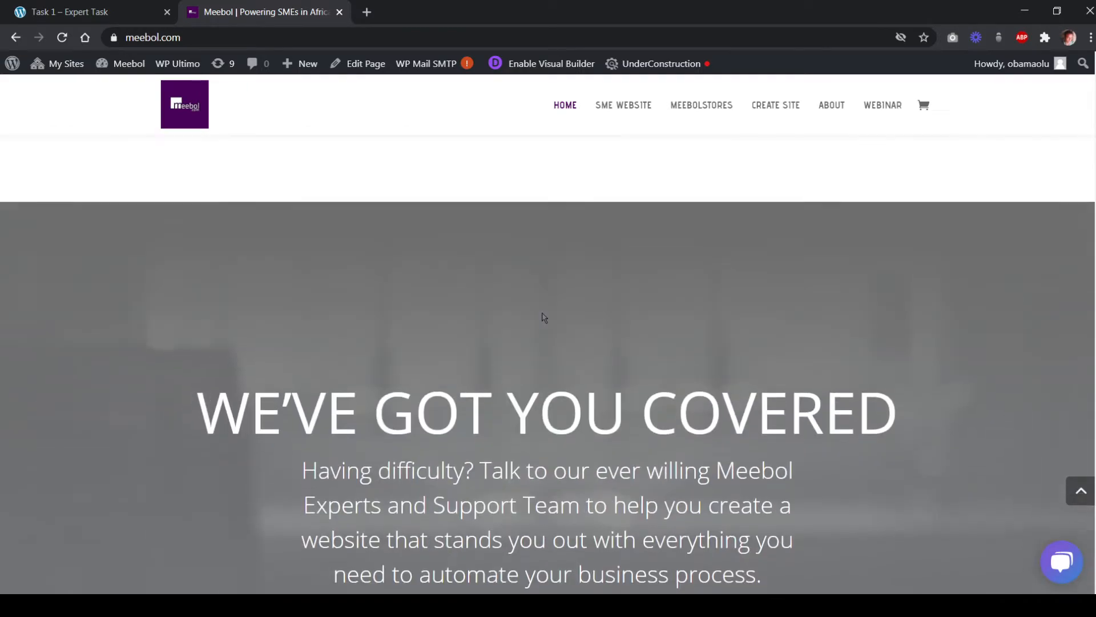
scroll(543, 317, down, 3)
scroll(543, 317, up, 1)
Back on the Task 1 page, delete the empty two-column row and its section above the footer
click(109, 22)
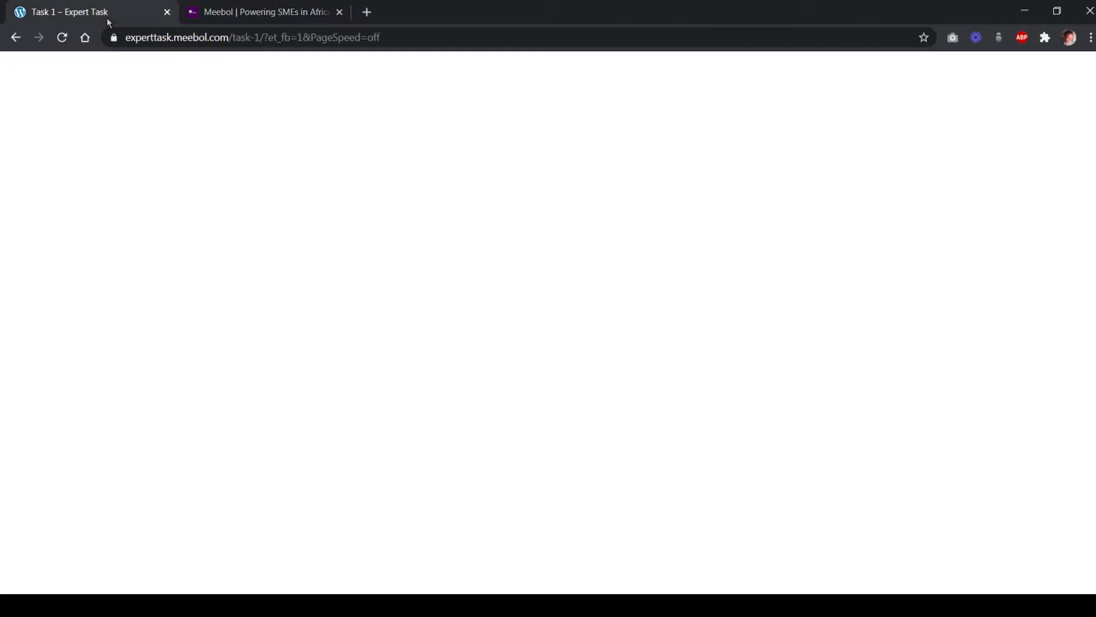
scroll(515, 379, down, 3)
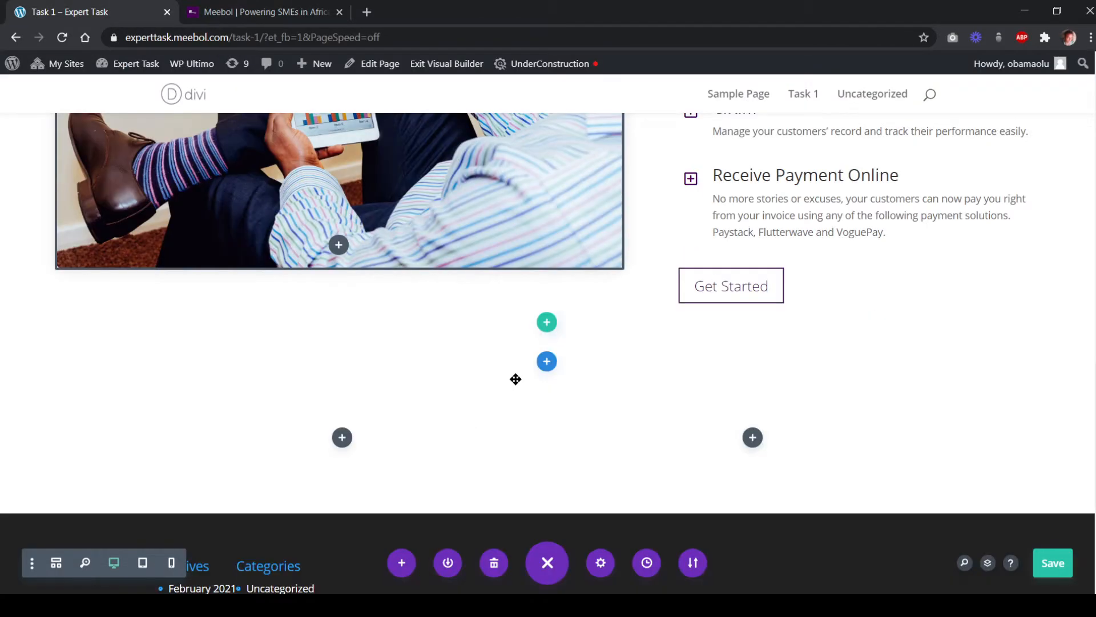
mouse_move(482, 384)
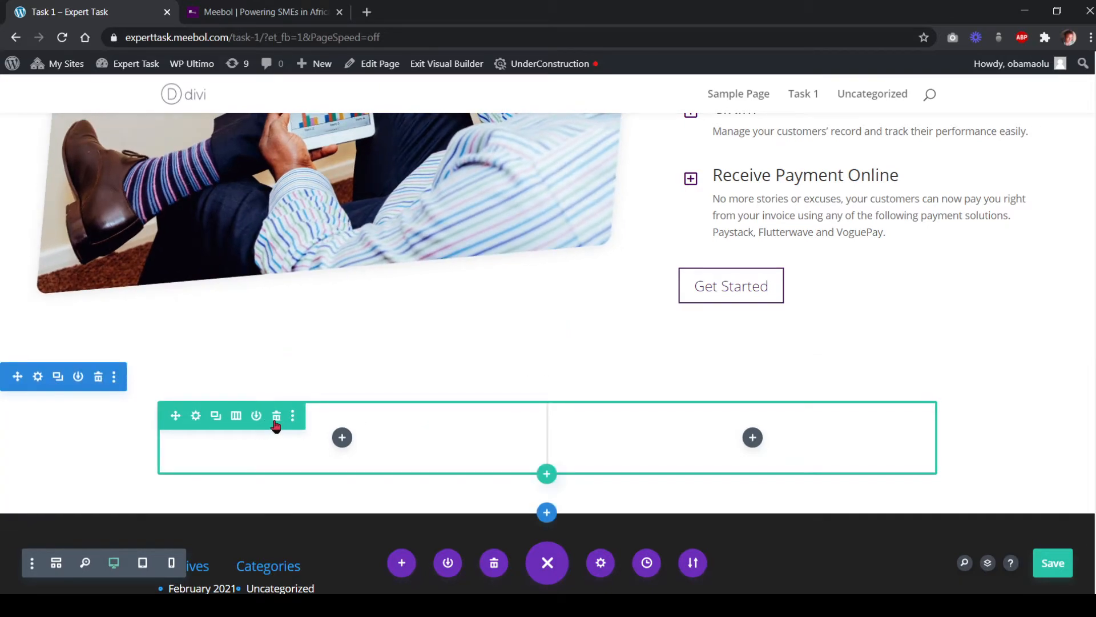
click(276, 416)
click(98, 378)
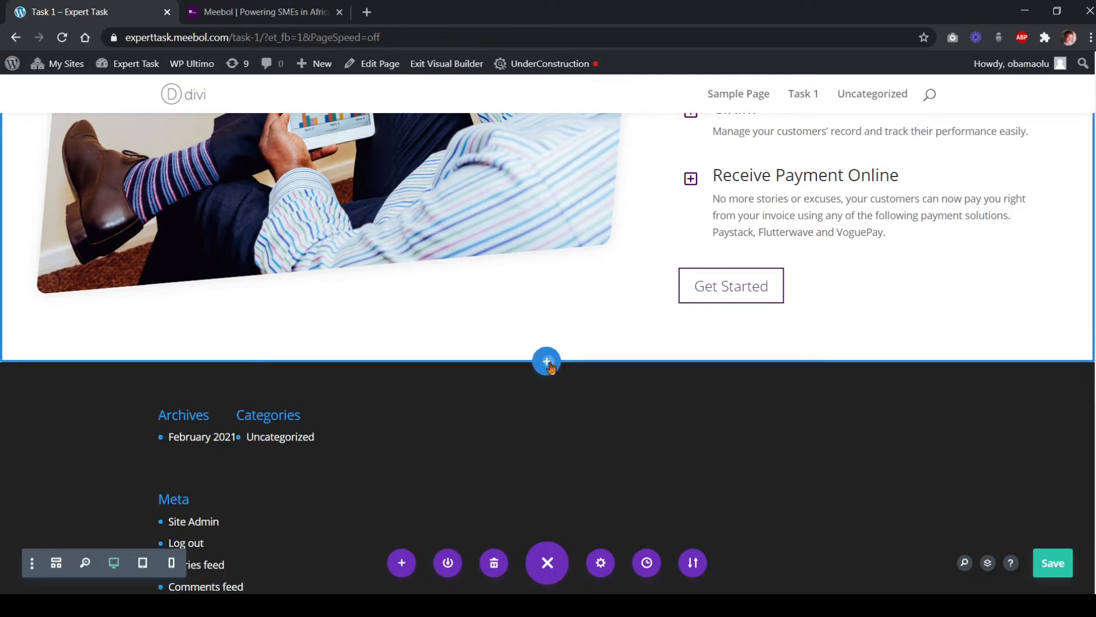
Add a regular section with a single-column row below the "Manage Your Business On The Go" section, as on the Meebol homepage
click(547, 363)
click(460, 319)
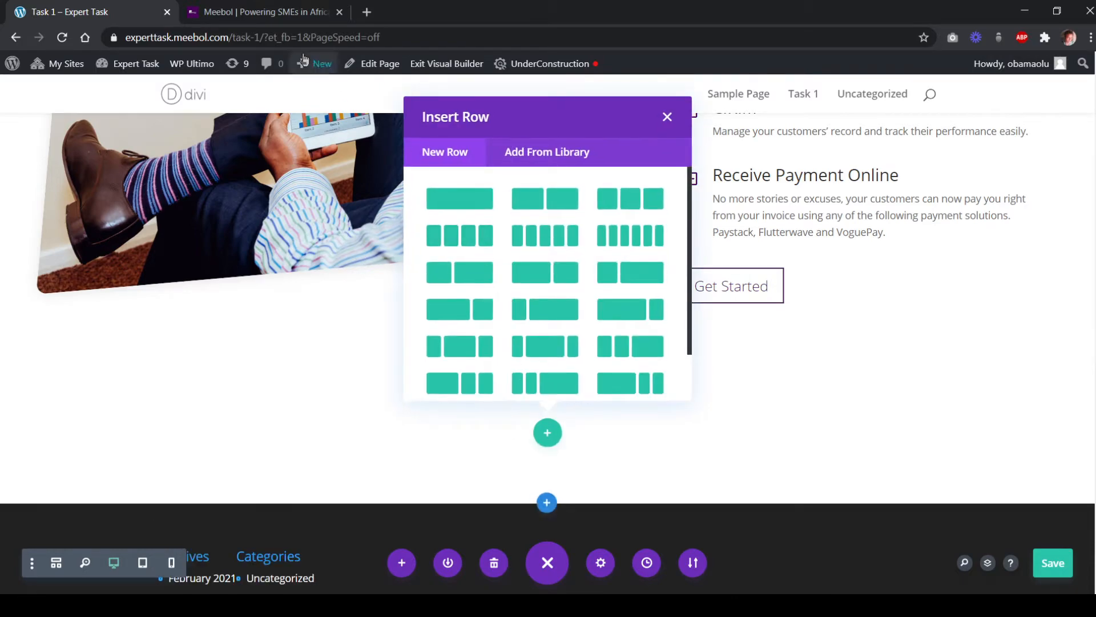
click(254, 10)
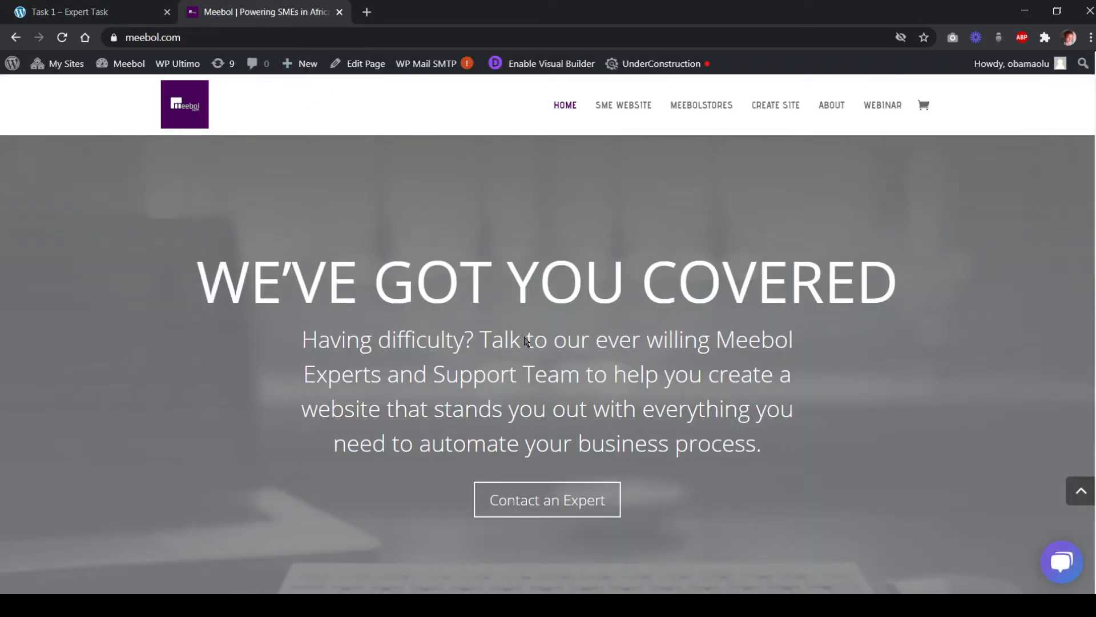
click(73, 12)
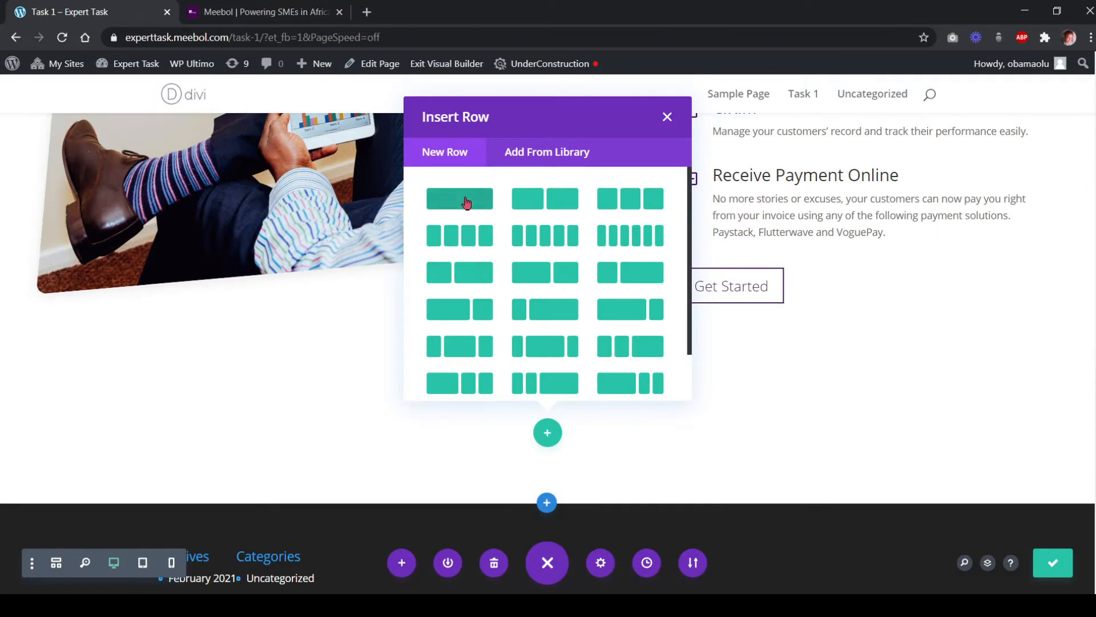
click(465, 197)
click(545, 435)
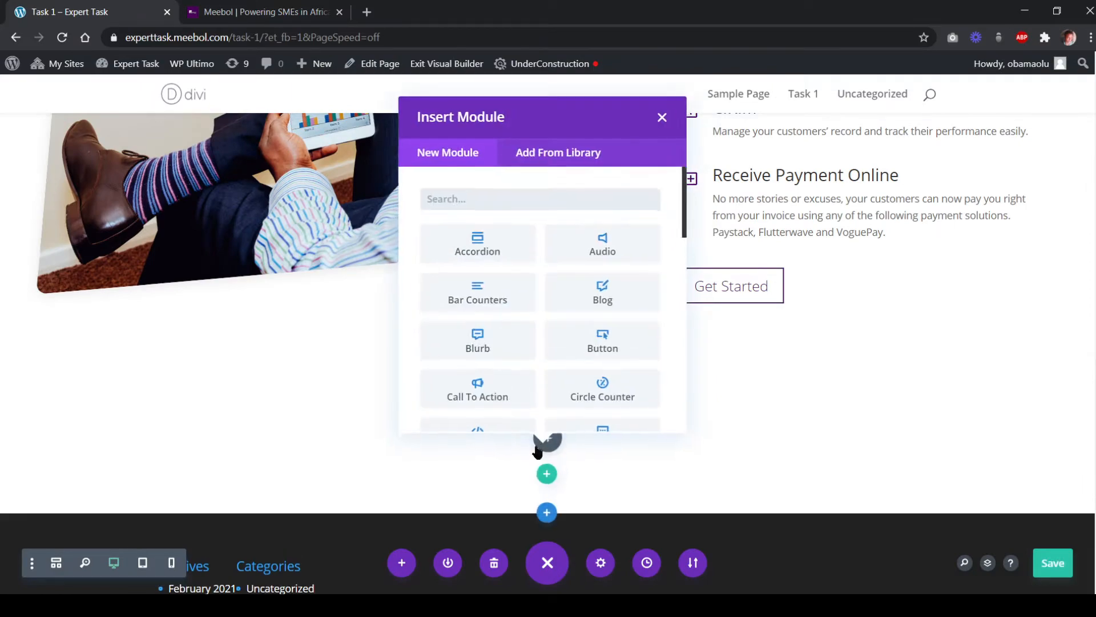
click(245, 13)
scroll(407, 314, down, 1)
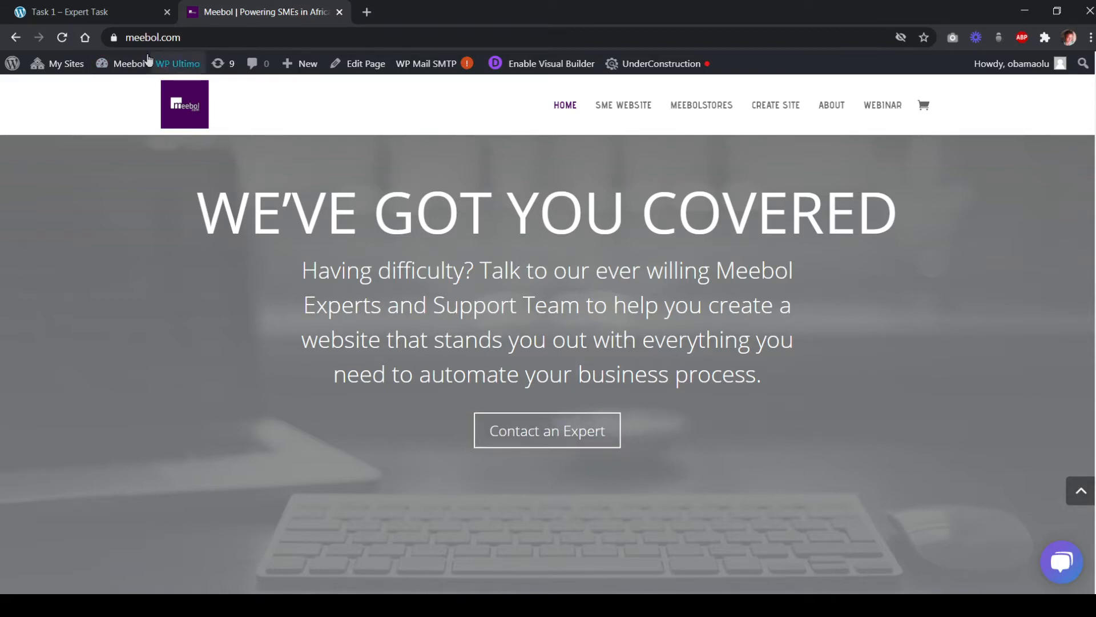
click(86, 12)
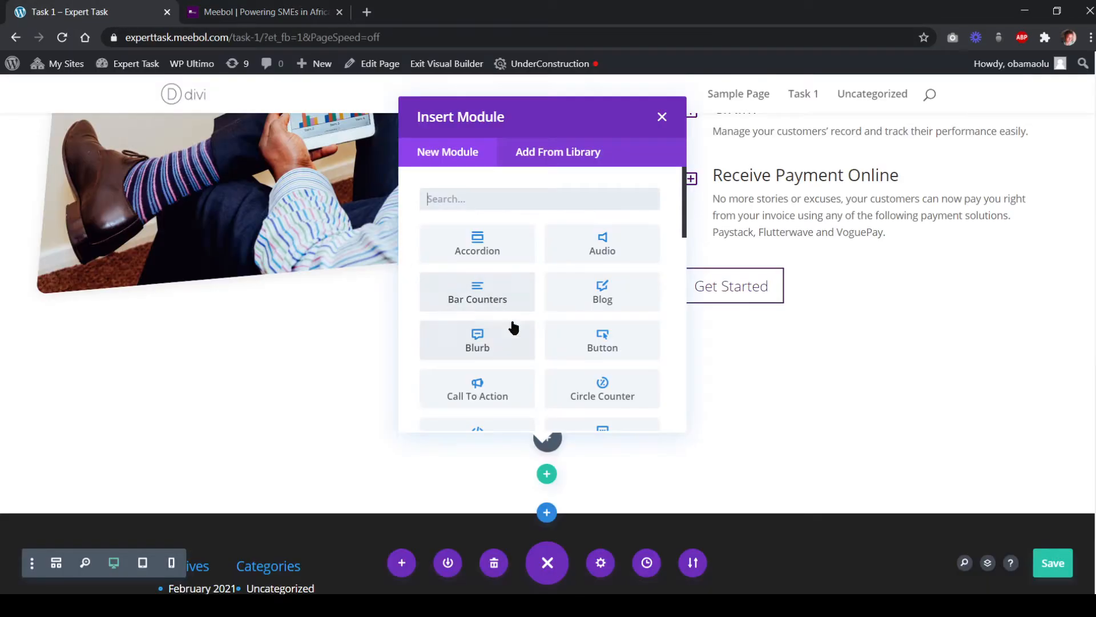
click(662, 117)
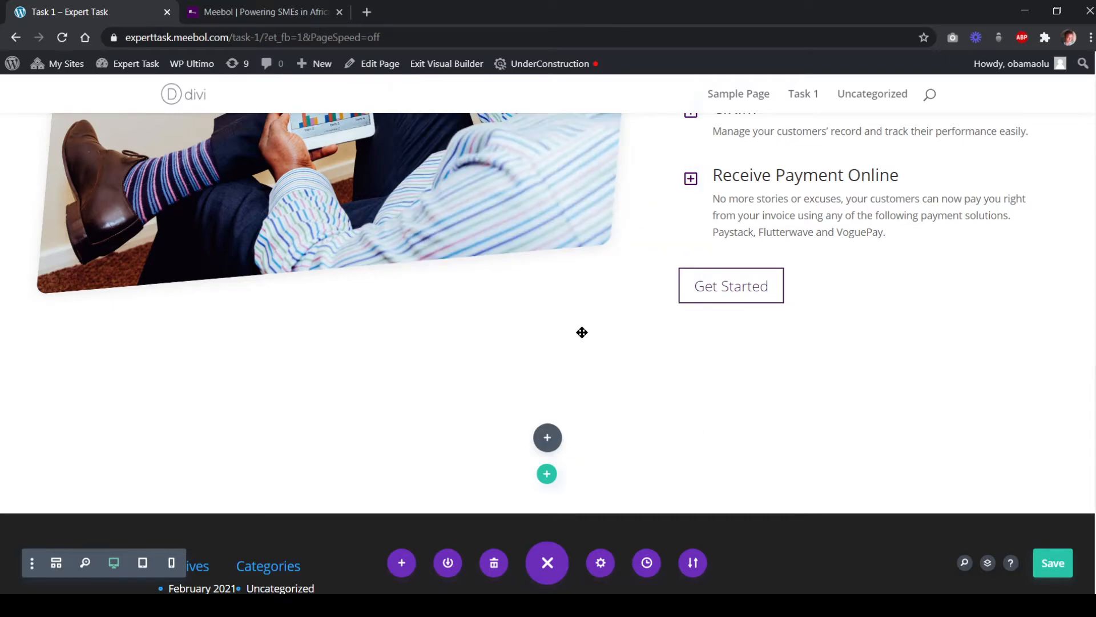
Duplicate the "Create Website, Send Invoice and Manage Customers" text module and move the copy into the empty row above the footer
scroll(588, 411, up, 5)
scroll(590, 412, up, 10)
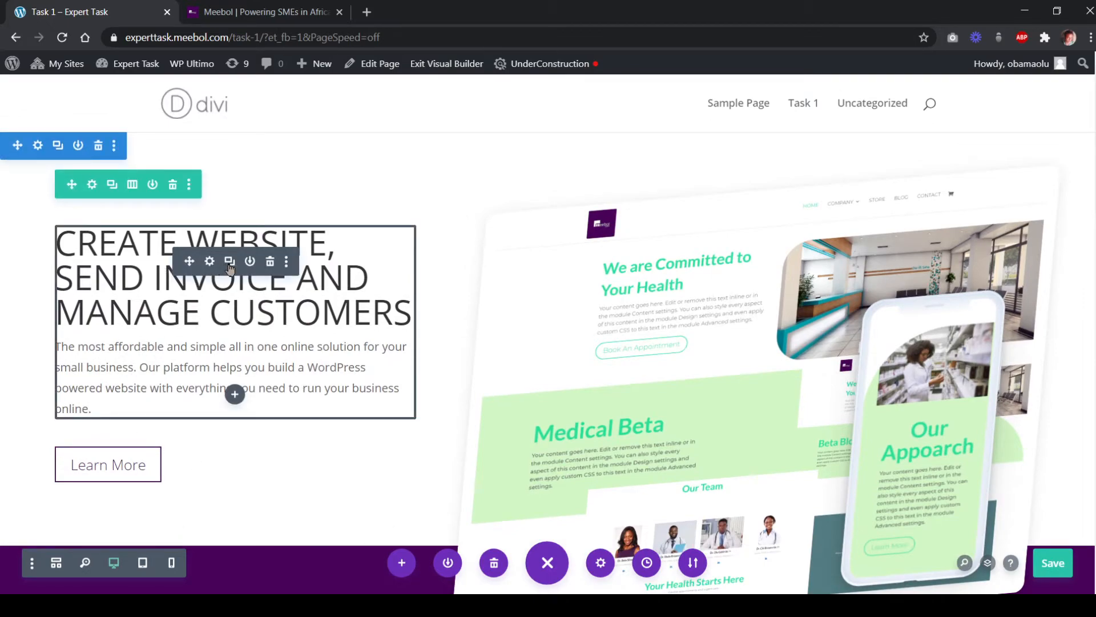
click(229, 261)
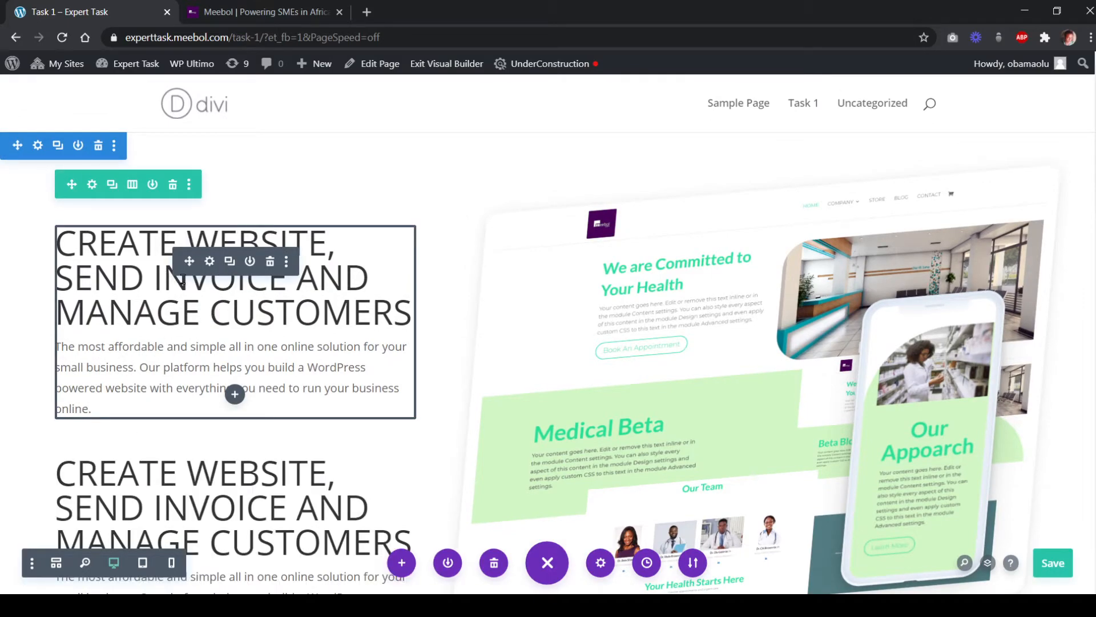
drag(192, 287, 548, 430)
scroll(216, 430, down, 7)
scroll(248, 396, down, 12)
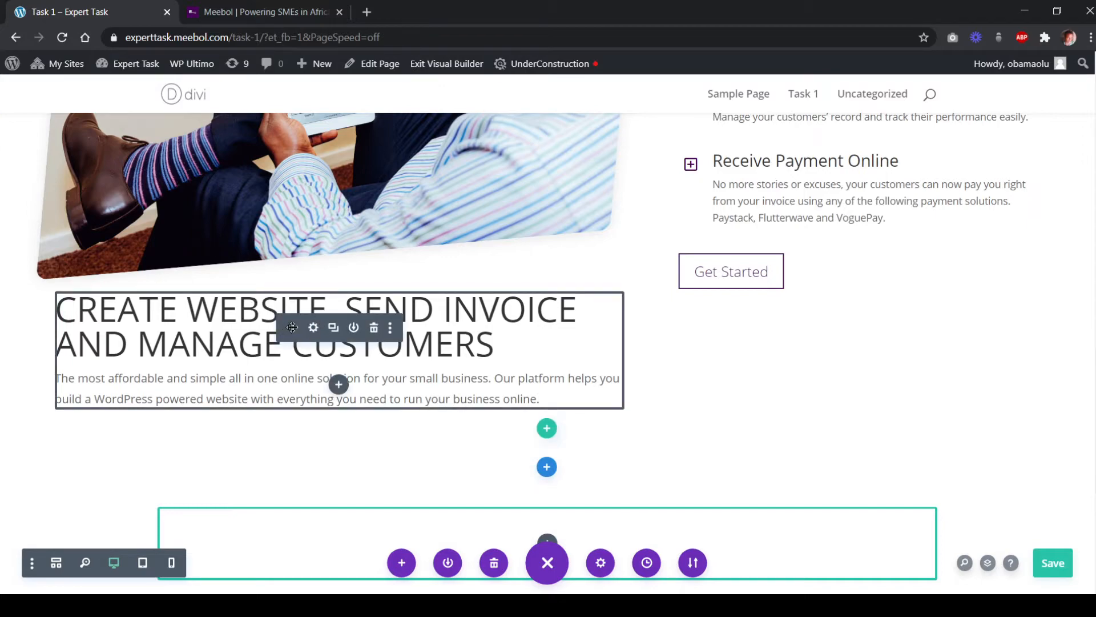
drag(308, 429, 473, 430)
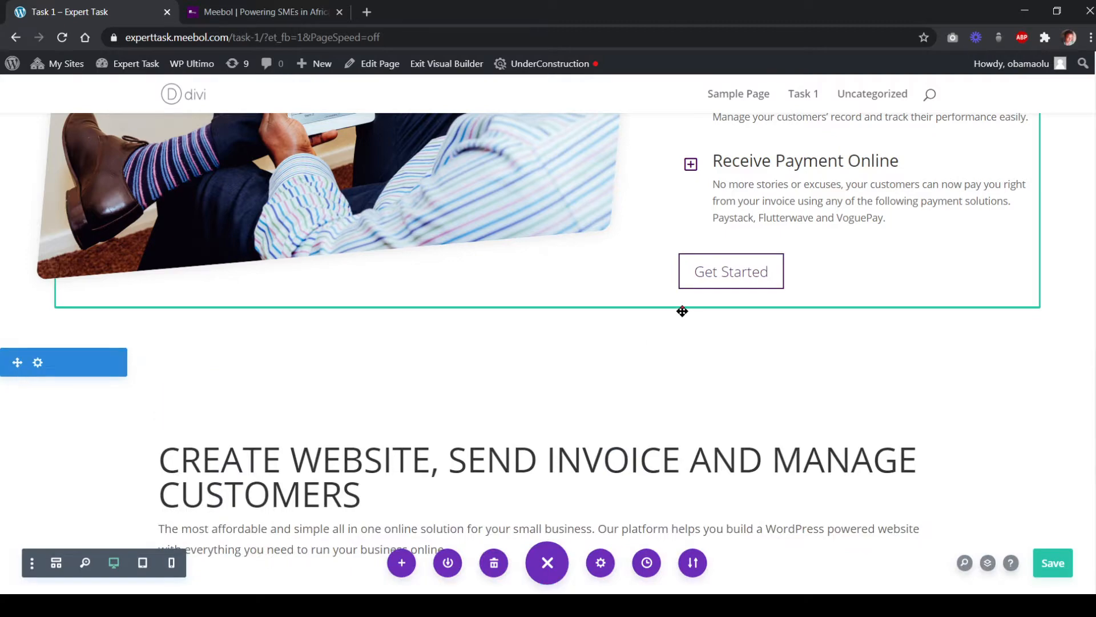
Duplicate the Get Started button and move one copy below the text module in the last section
mouse_move(740, 274)
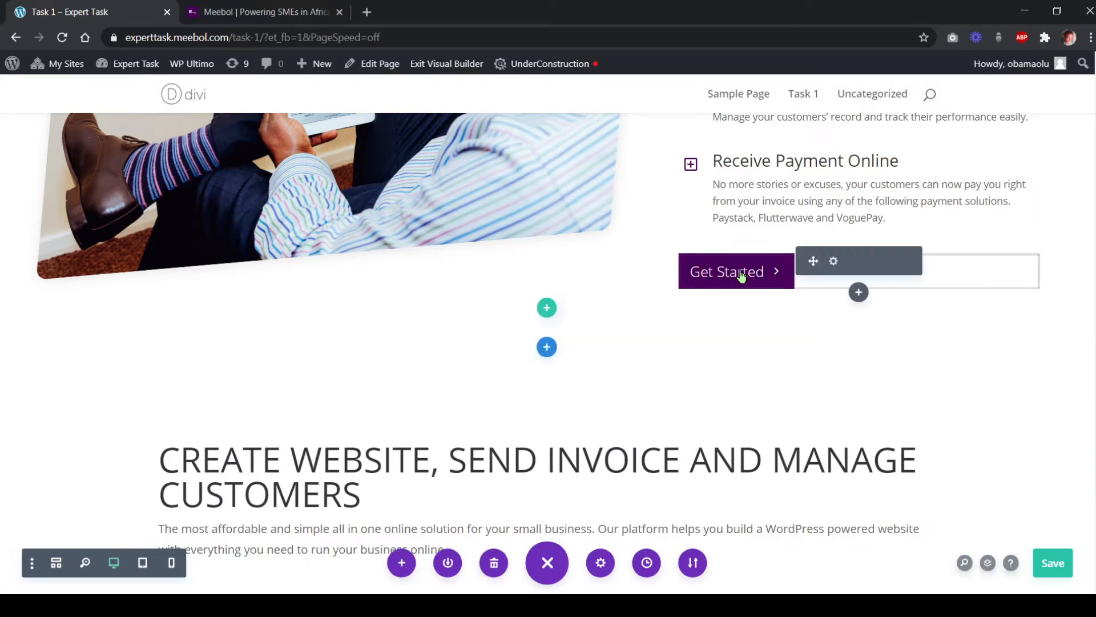
click(853, 262)
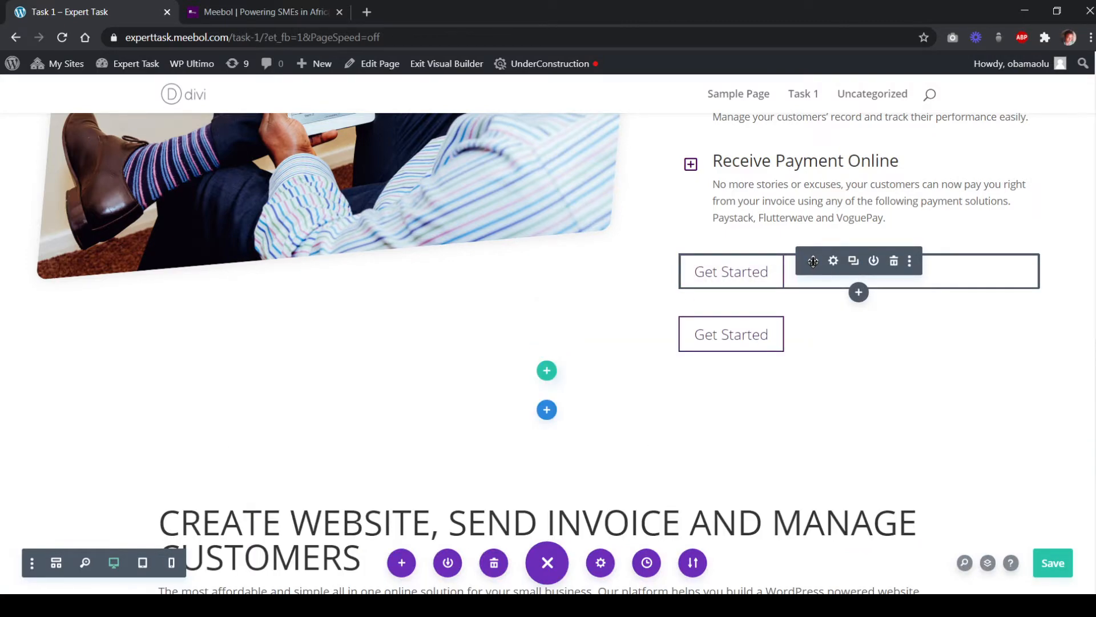
scroll(734, 404, down, 3)
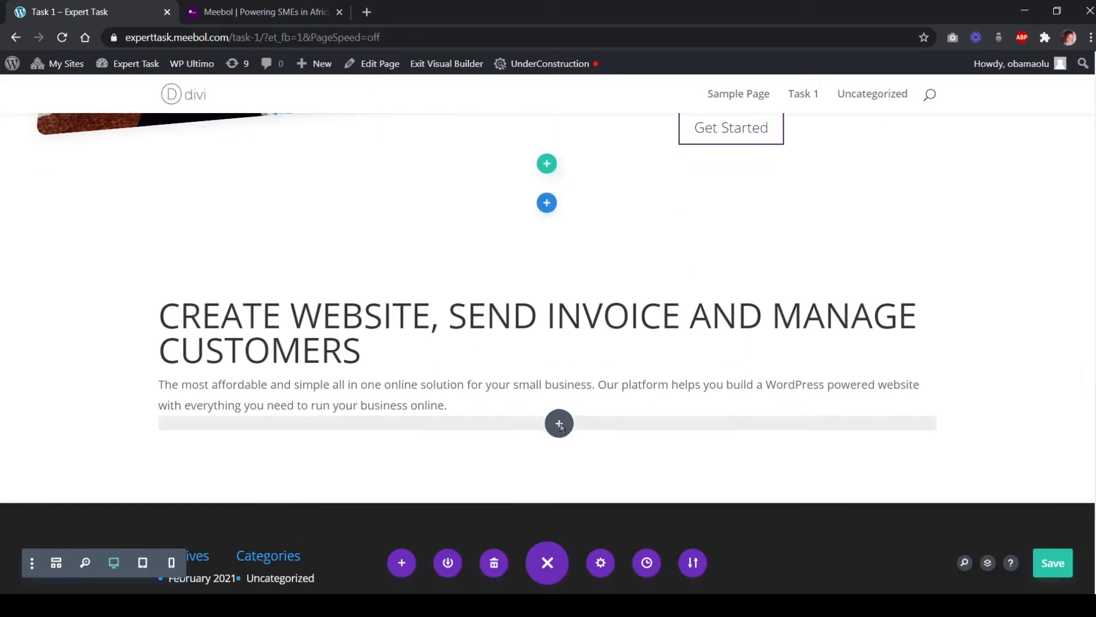
click(557, 424)
drag(355, 367, 356, 367)
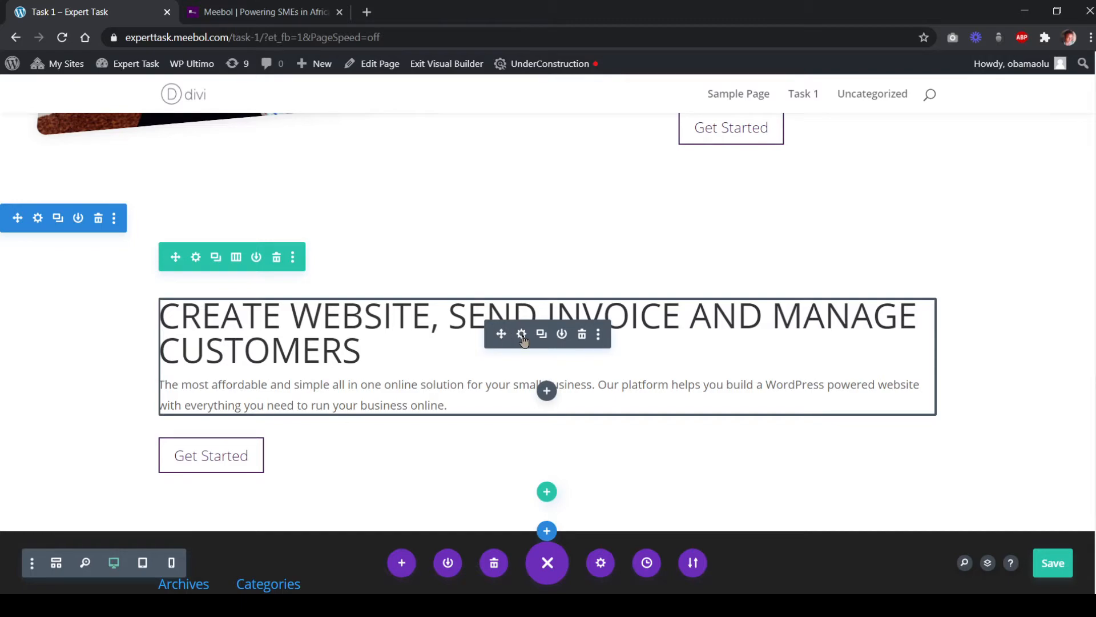
Set the last section's text module to centred text alignment and save its settings
click(522, 335)
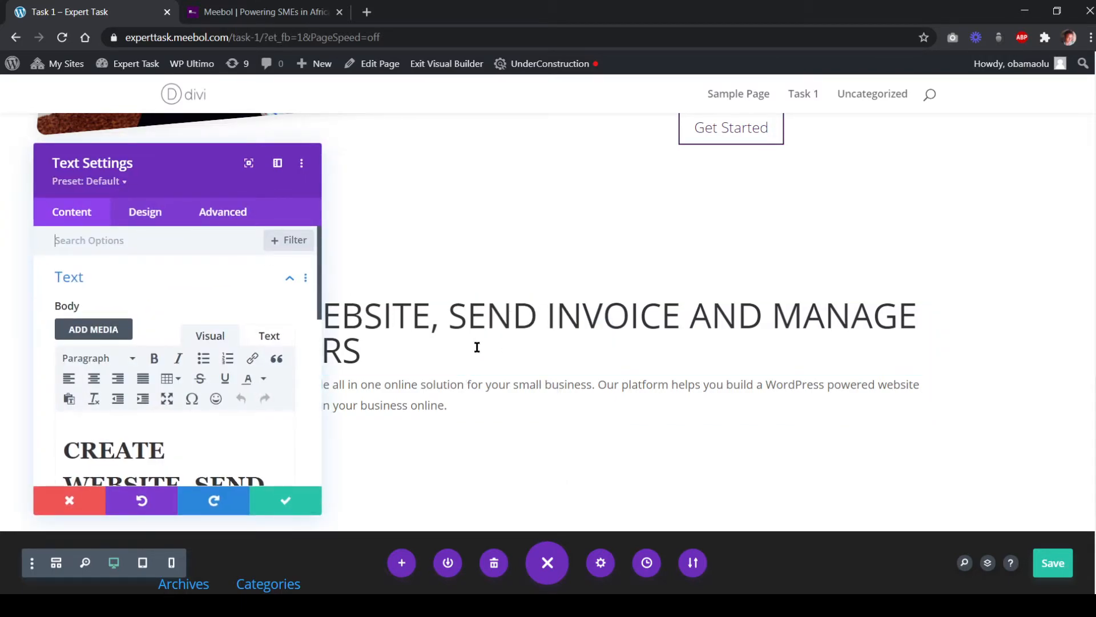
click(137, 222)
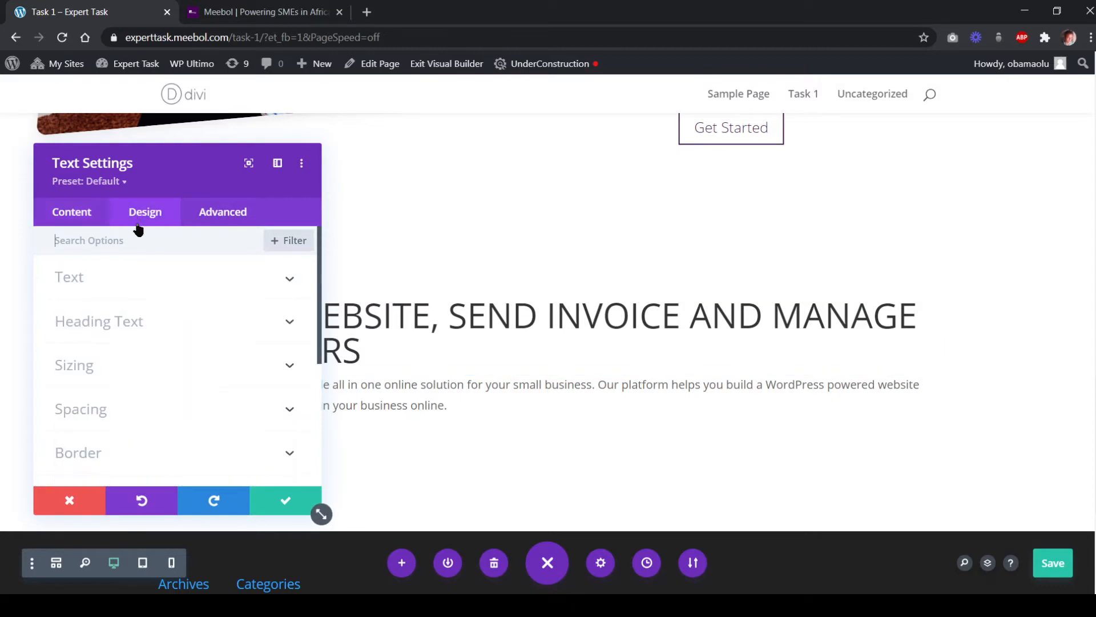
click(132, 289)
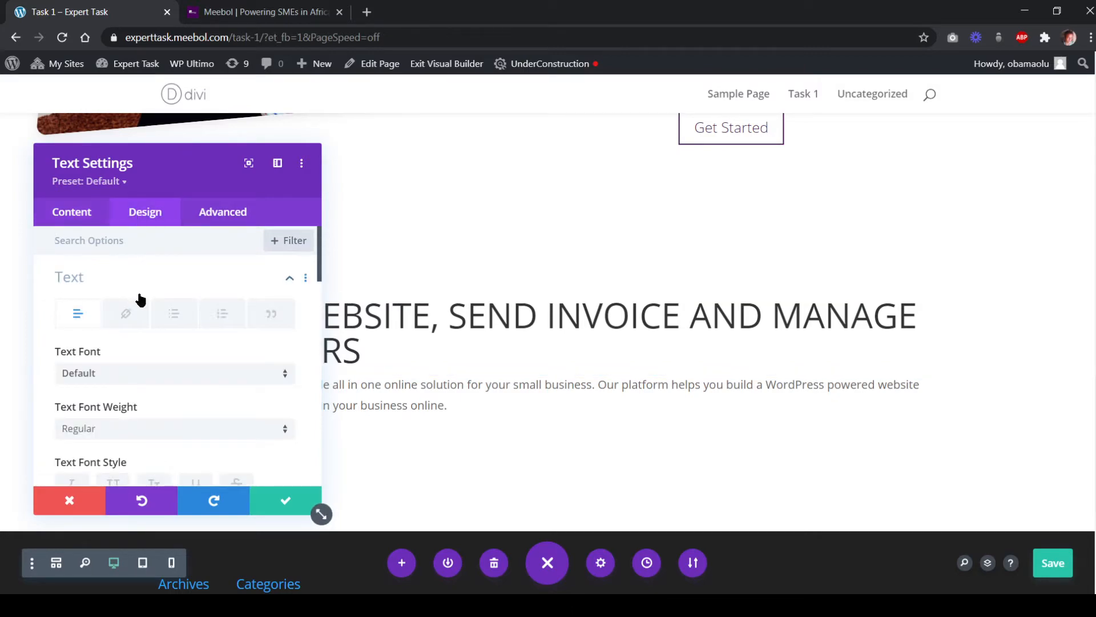
scroll(154, 354, down, 5)
scroll(148, 366, down, 5)
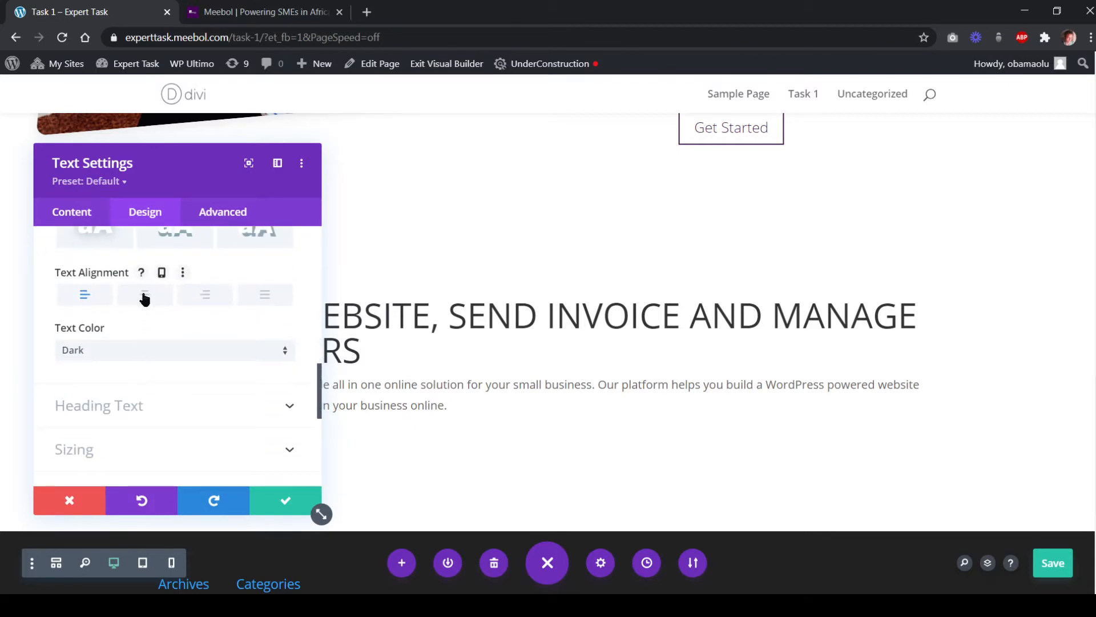
click(144, 295)
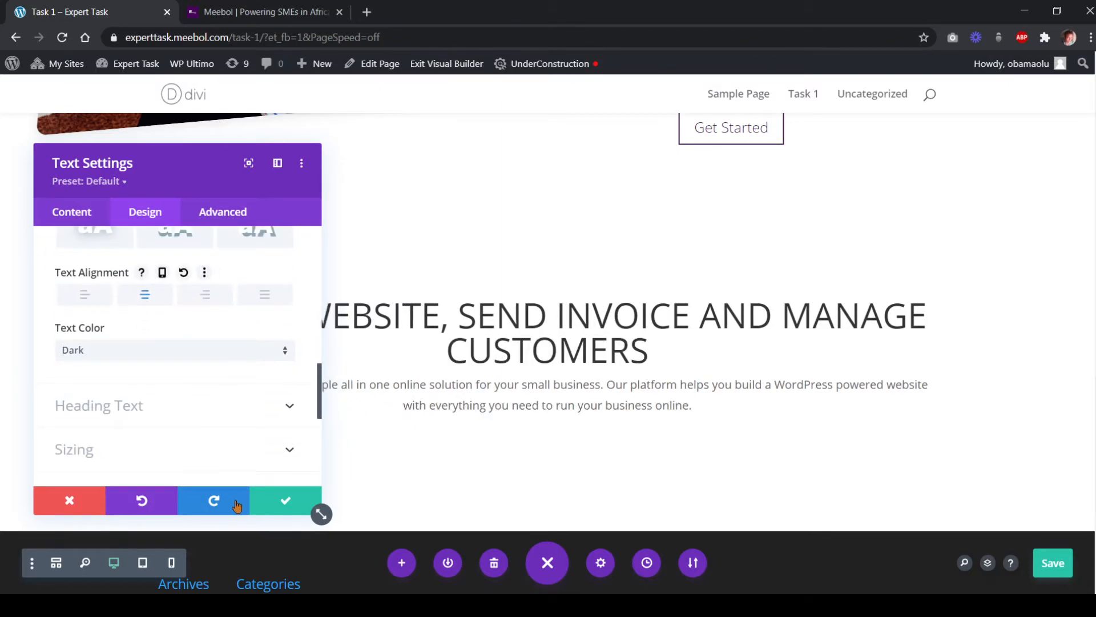
click(265, 504)
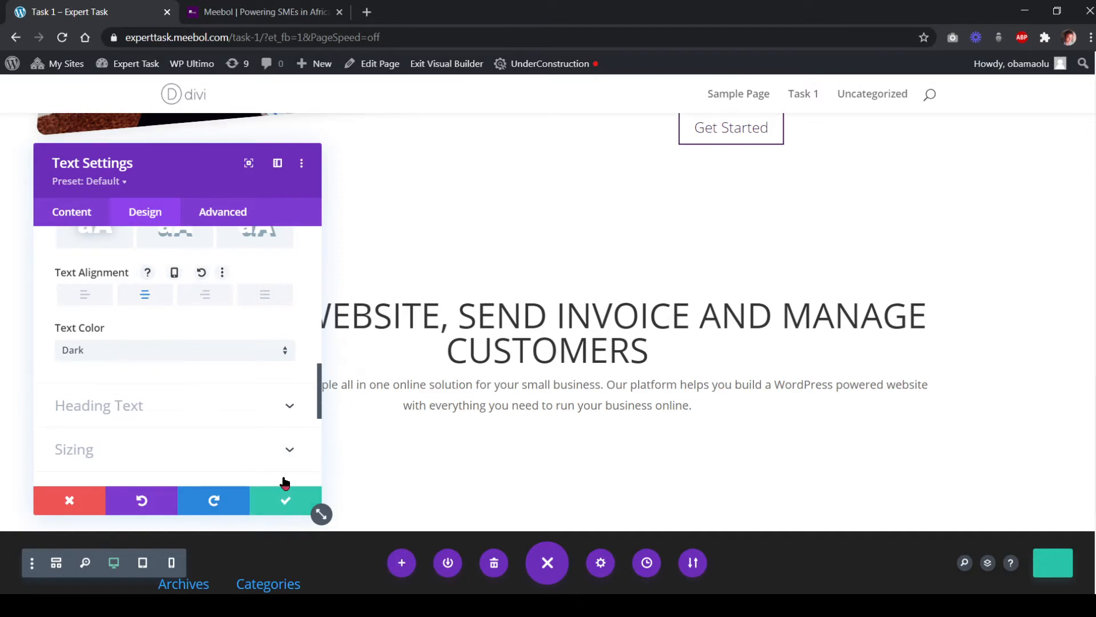
Copy the "WE'VE GOT YOU COVERED" heading from the Meebol homepage and return to the Task 1 page
click(240, 23)
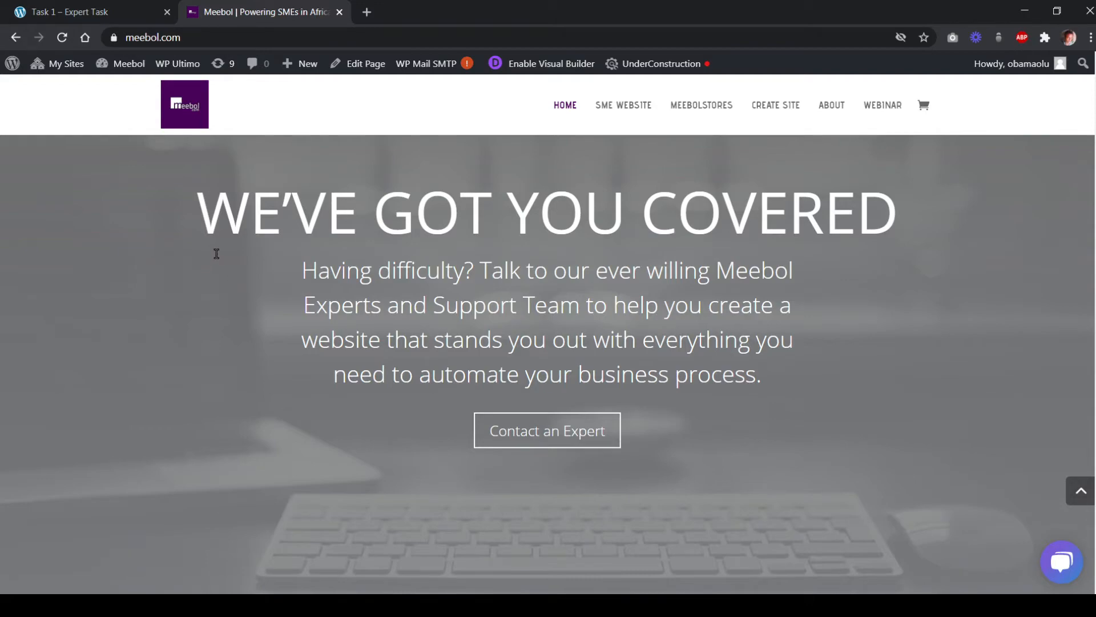
scroll(216, 254, up, 3)
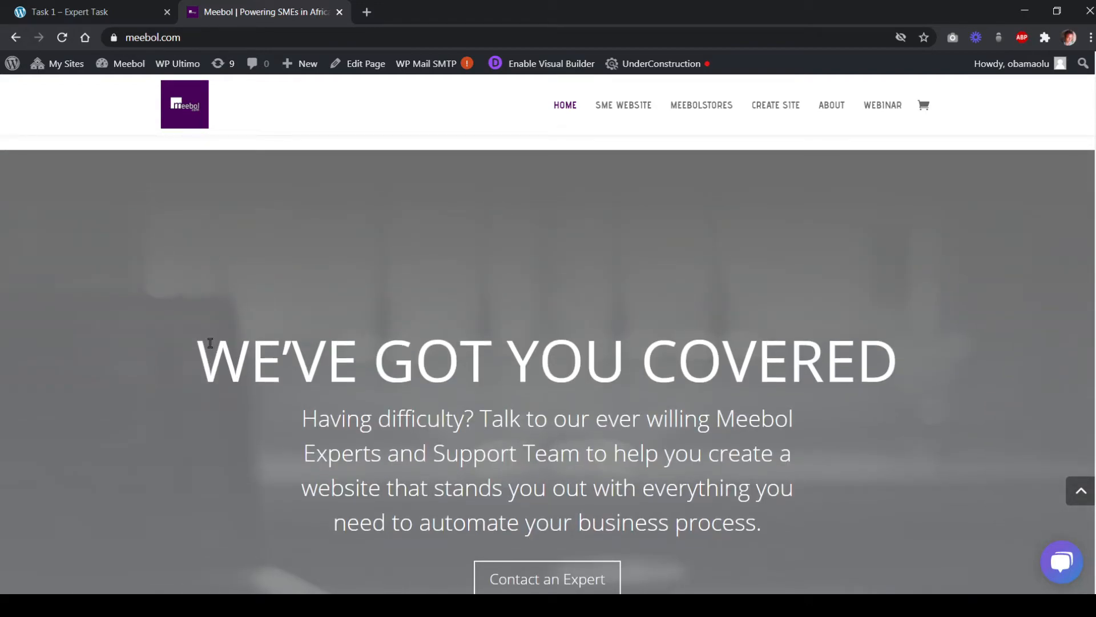
drag(210, 343, 924, 363)
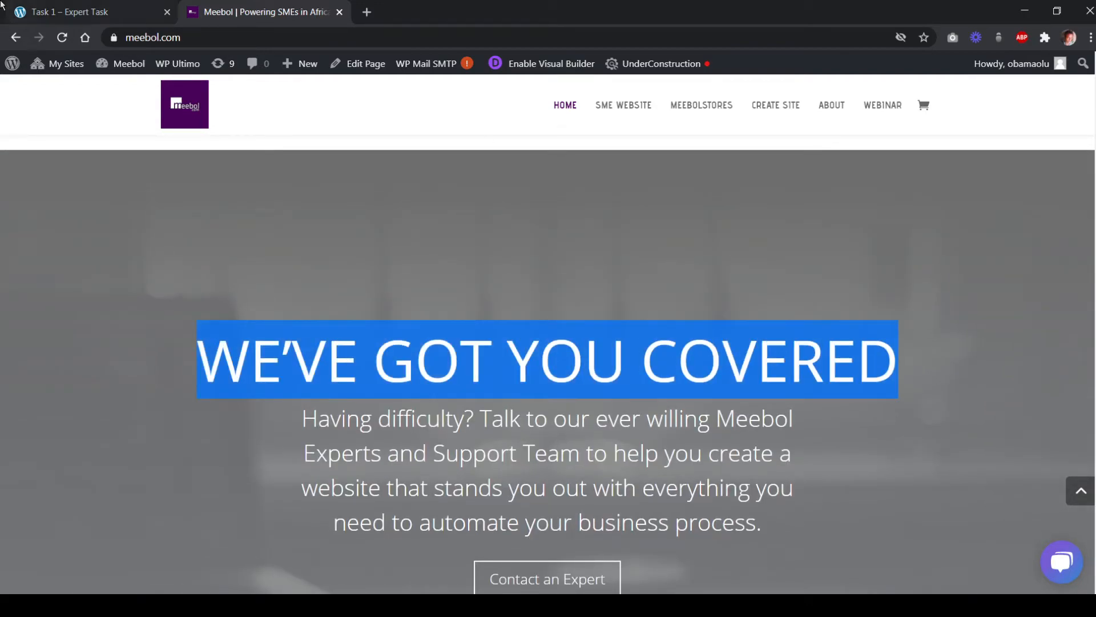
click(59, 22)
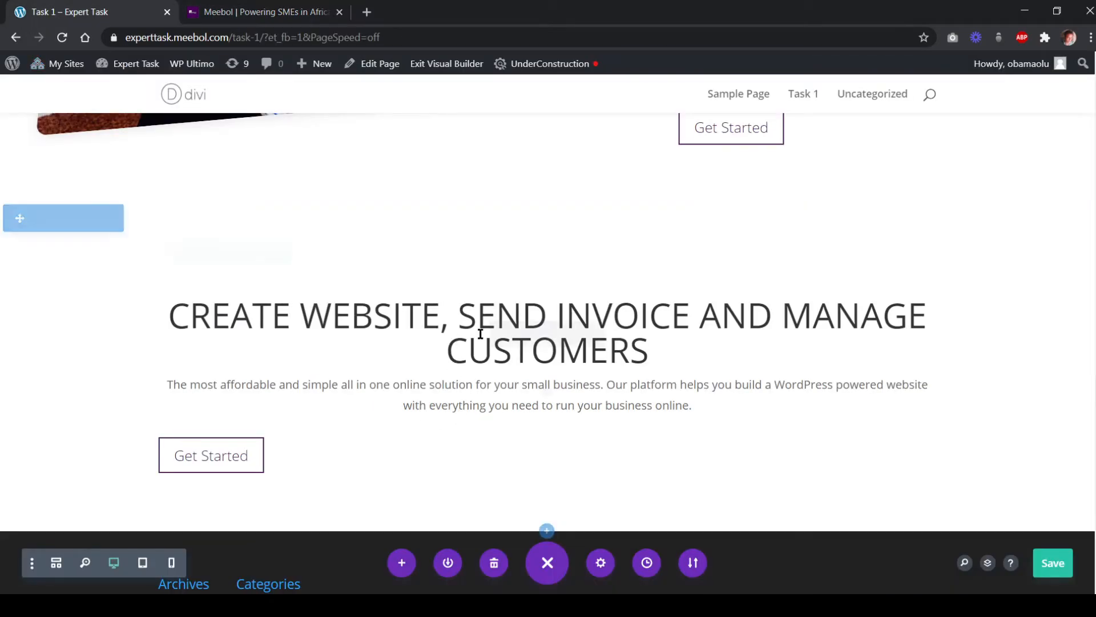
Replace the last section's text module content with the "WE'VE GOT YOU COVERED" heading and its paragraph copied from the Meebol homepage
click(522, 334)
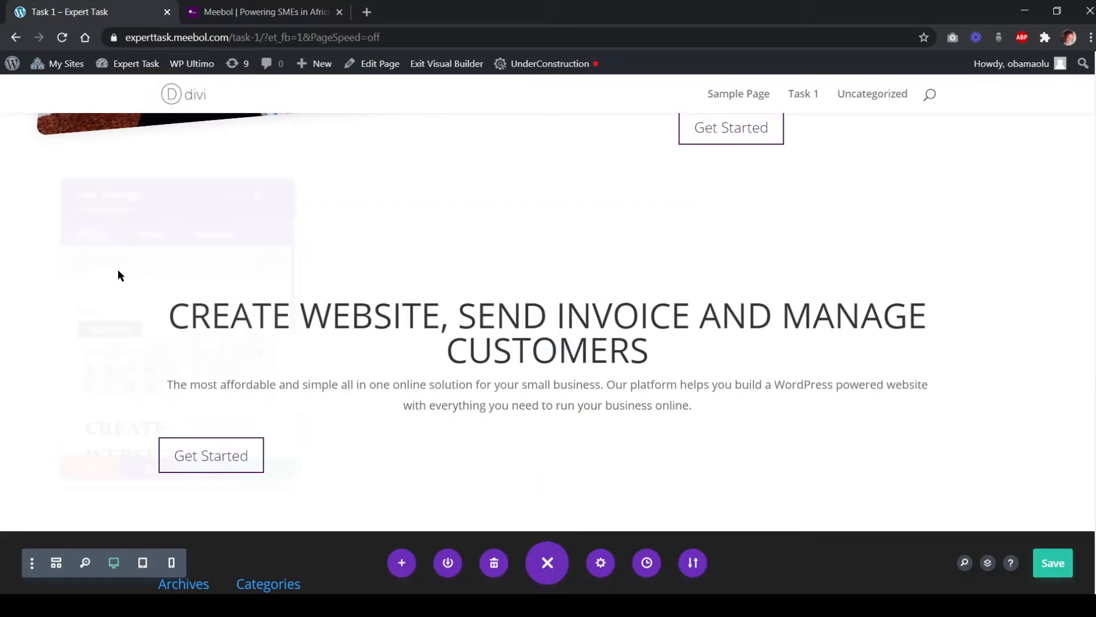
triple_click(134, 455)
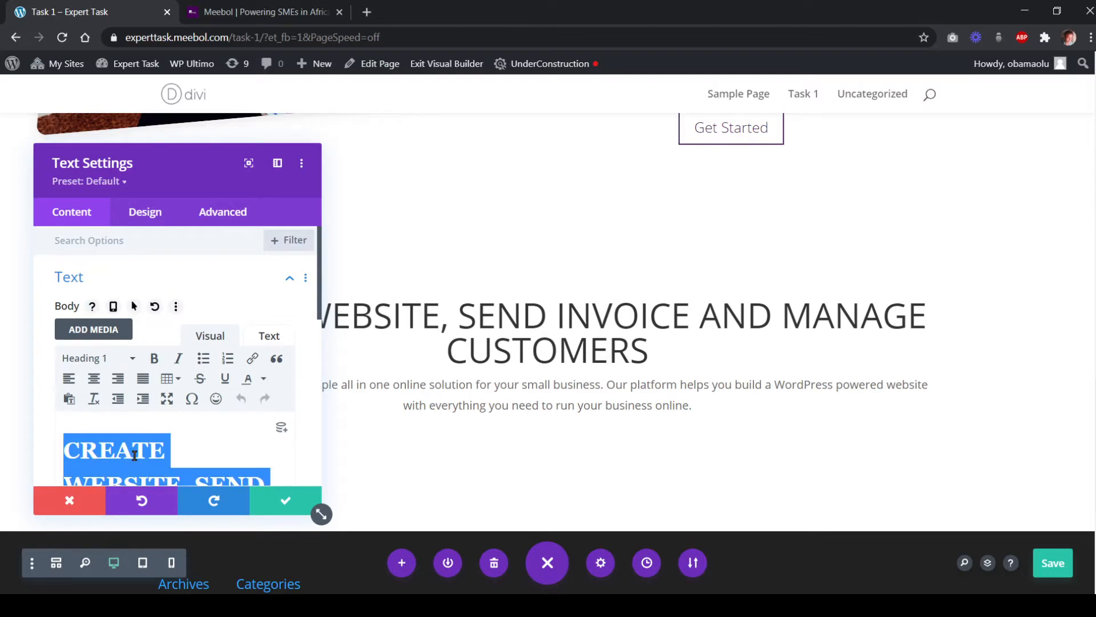
scroll(150, 444, down, 3)
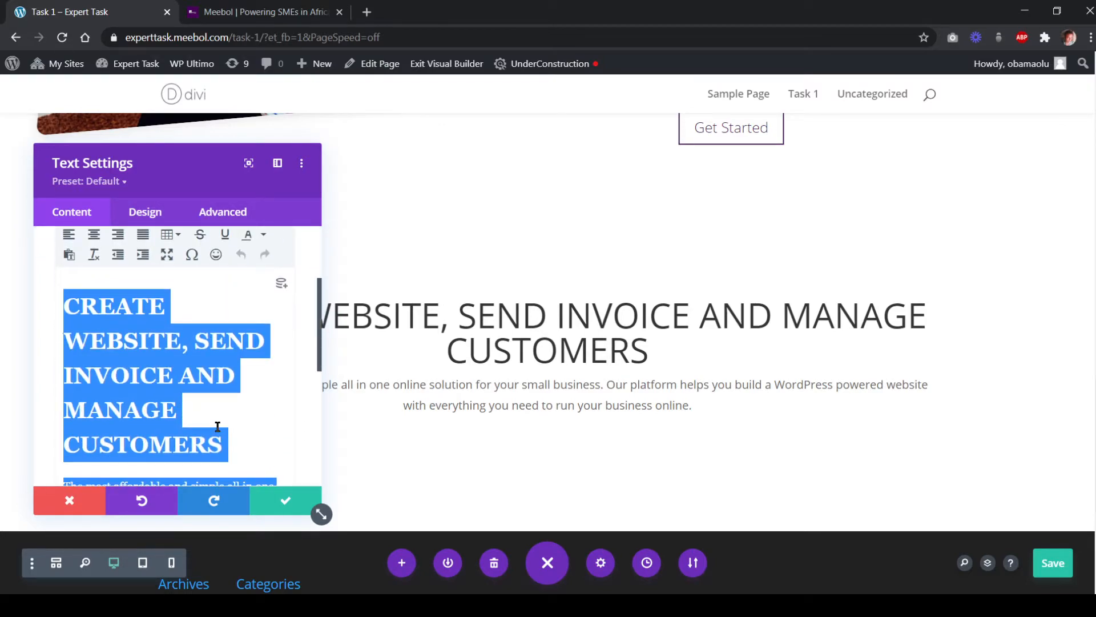
scroll(218, 426, down, 3)
click(246, 13)
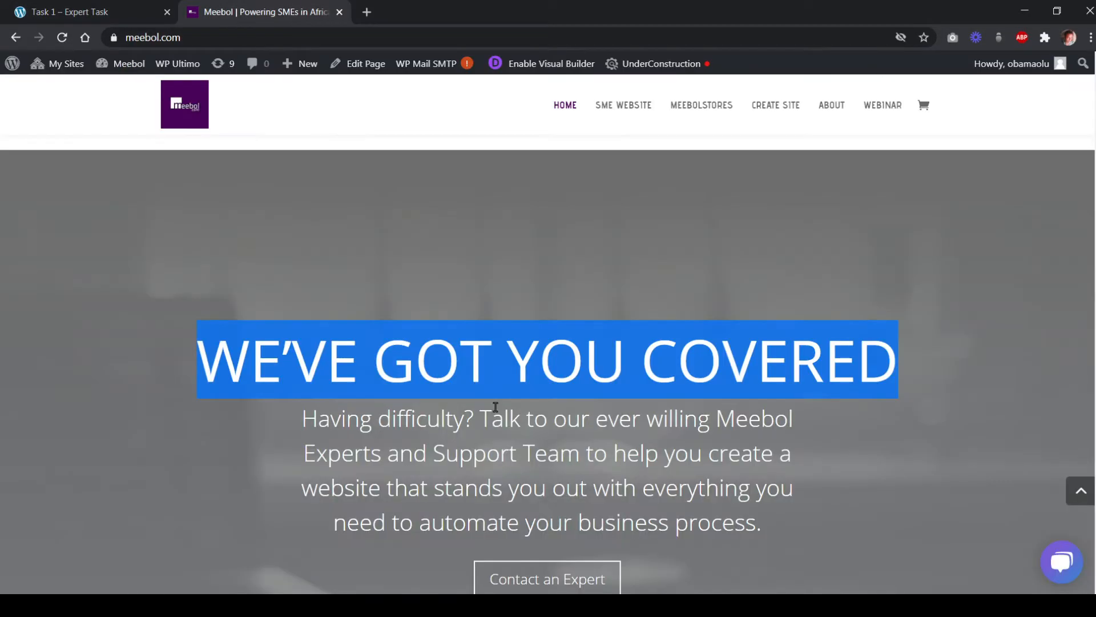
drag(759, 522, 206, 363)
key(ctrl+c)
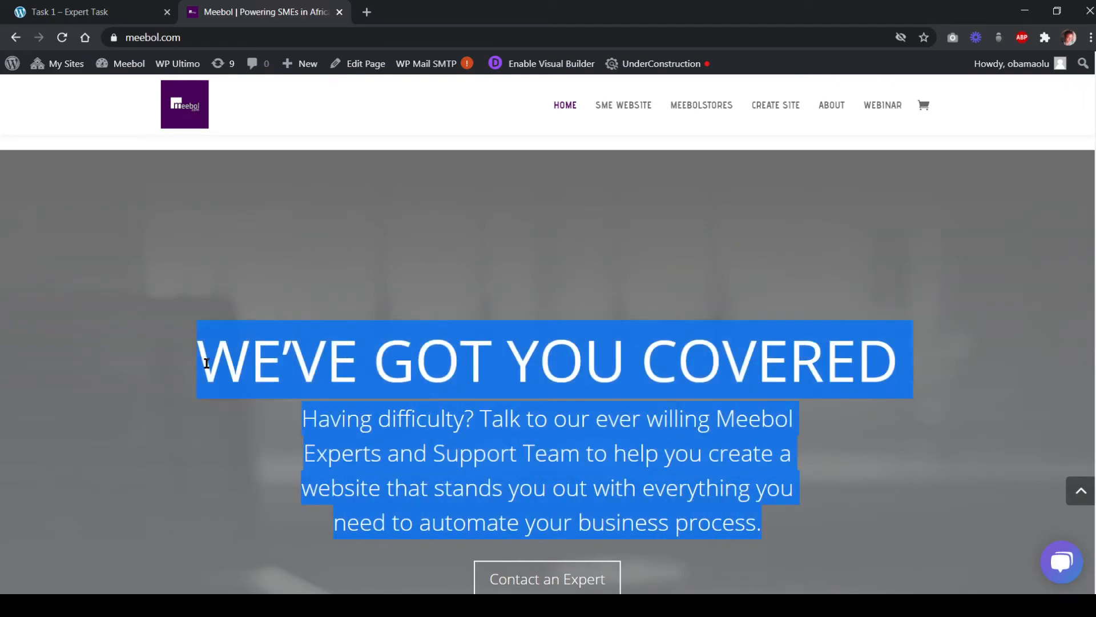
click(100, 12)
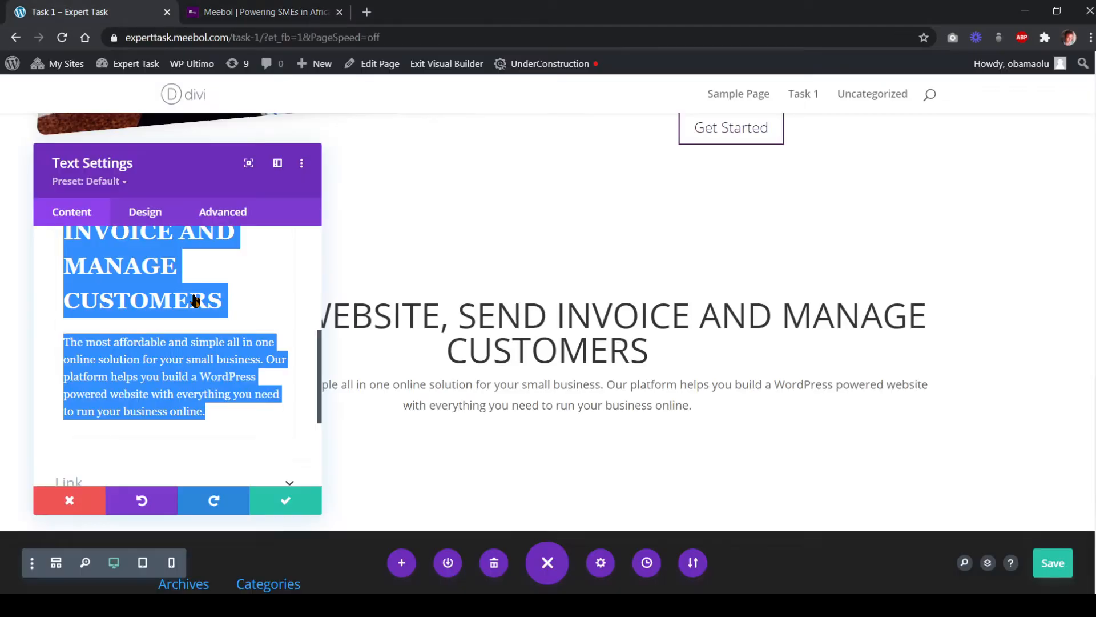
key(ctrl+v)
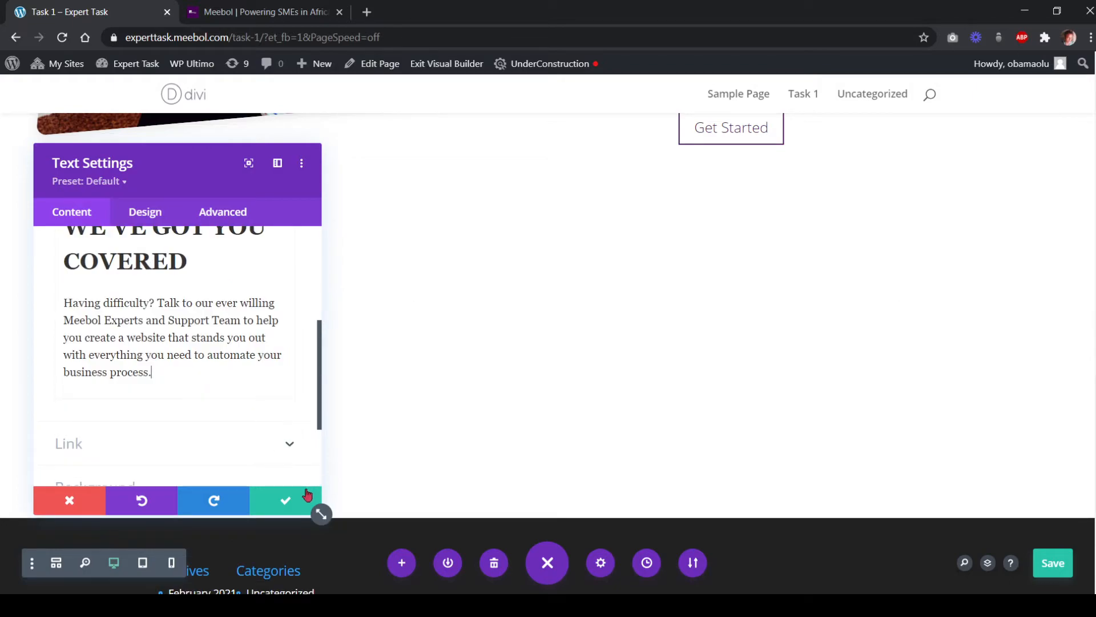
Remove the pasted wrapper div tags around the "WE'VE GOT YOU COVERED" heading in the text module's HTML source
scroll(208, 309, up, 3)
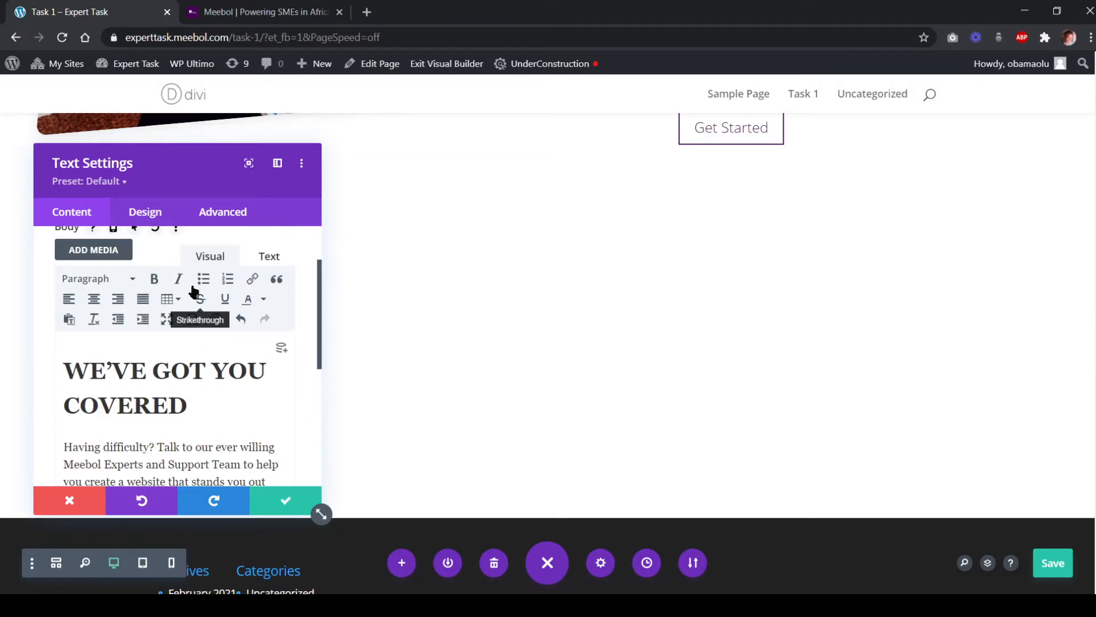
click(268, 256)
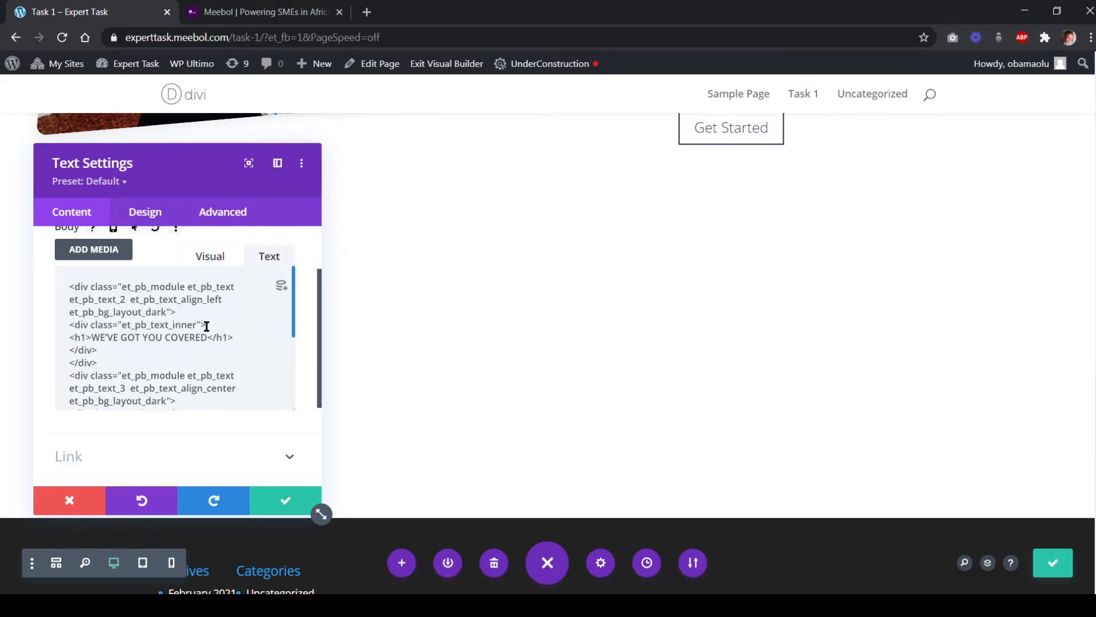
drag(207, 326, 49, 284)
key(BackSpace)
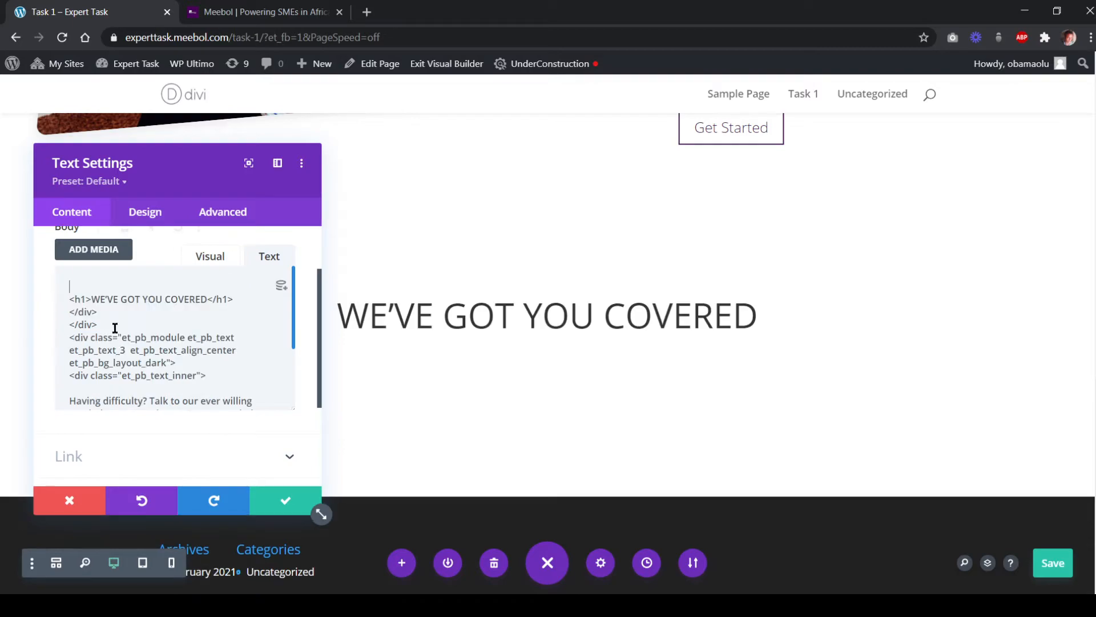
key(BackSpace)
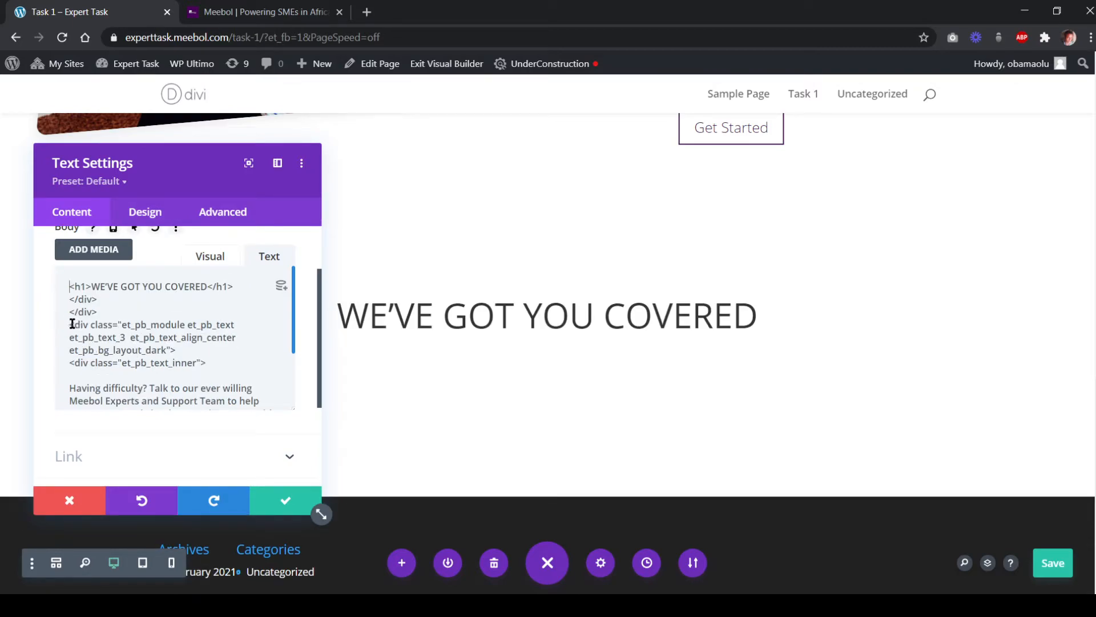
Delete the stray opening and closing div tags between the WE'VE GOT YOU COVERED heading and its paragraph in the text module's HTML
drag(72, 325, 215, 364)
key(BackSpace)
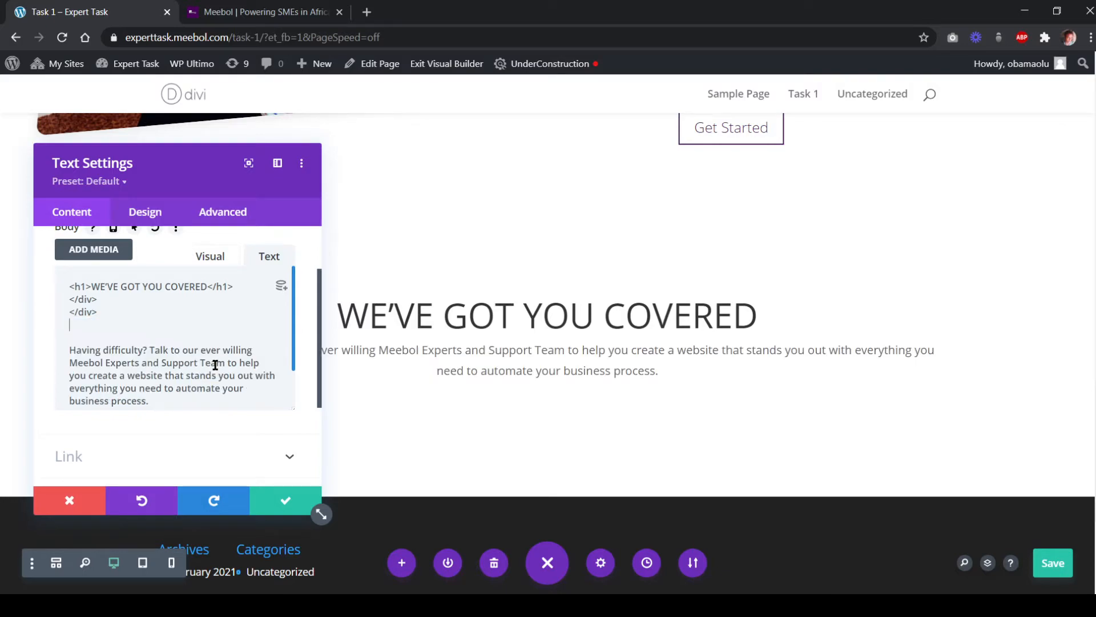
key(BackSpace)
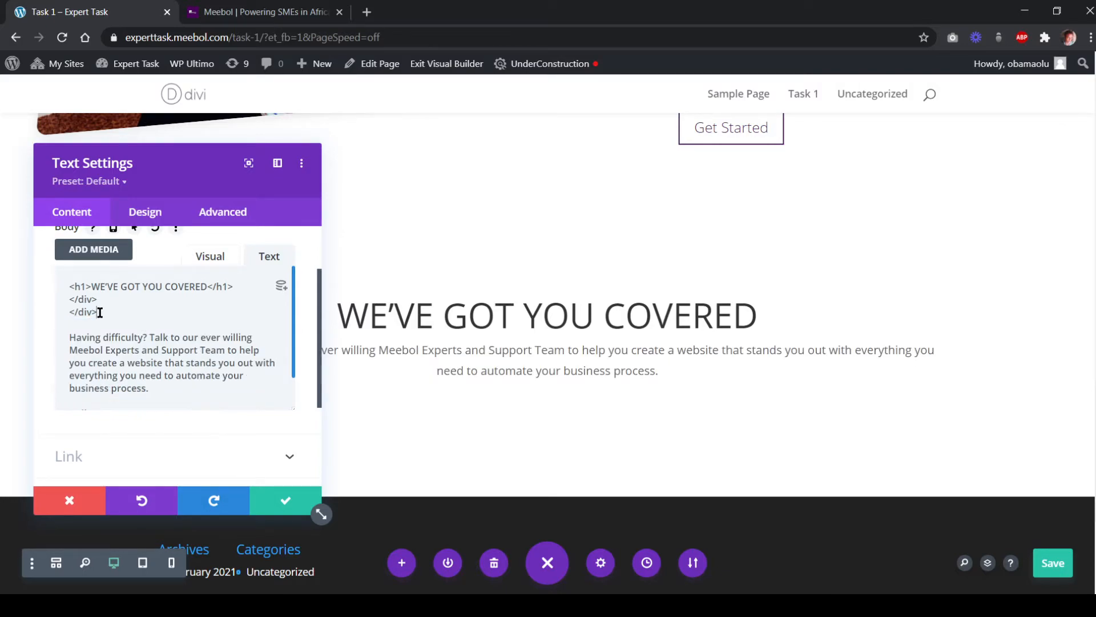
key(BackSpace)
key(BackSpace)
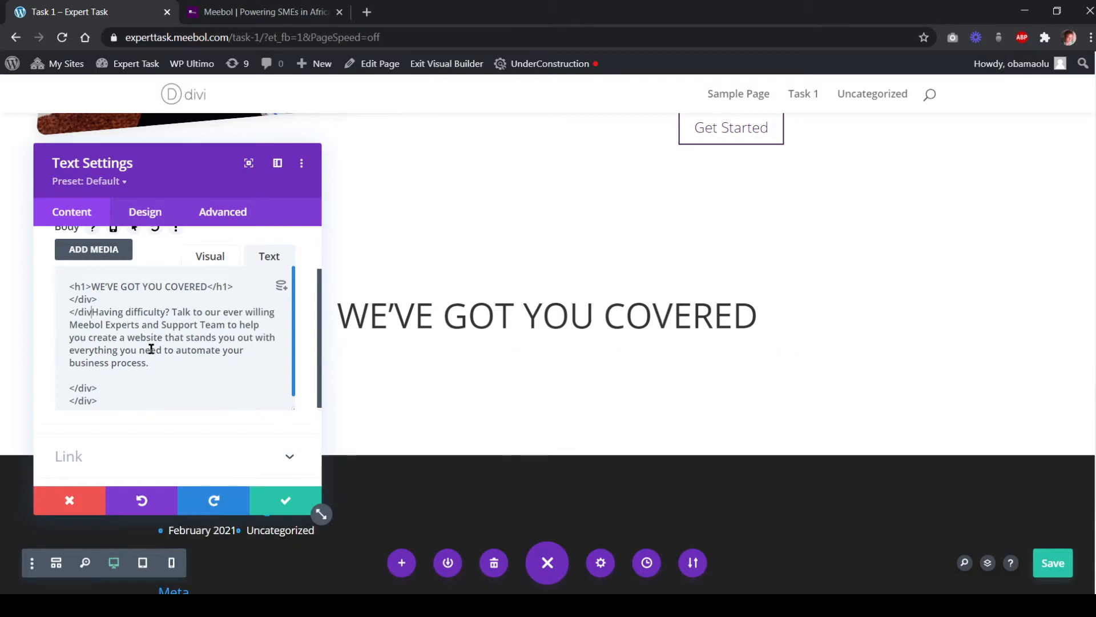
key(BackSpace)
key(BackSpace)
key(BackSpace)
key(BackSpace)
key(BackSpace)
key(BackSpace)
key(BackSpace)
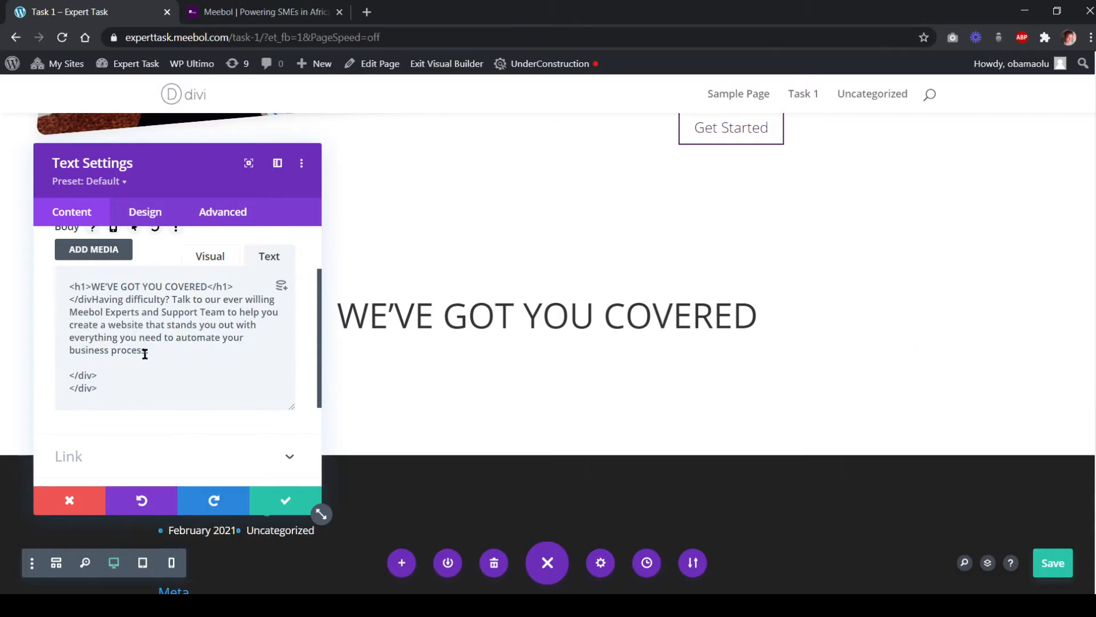
key(BackSpace)
key(BackSpace)
key(BackSpace)
key(BackSpace)
key(BackSpace)
key(BackSpace)
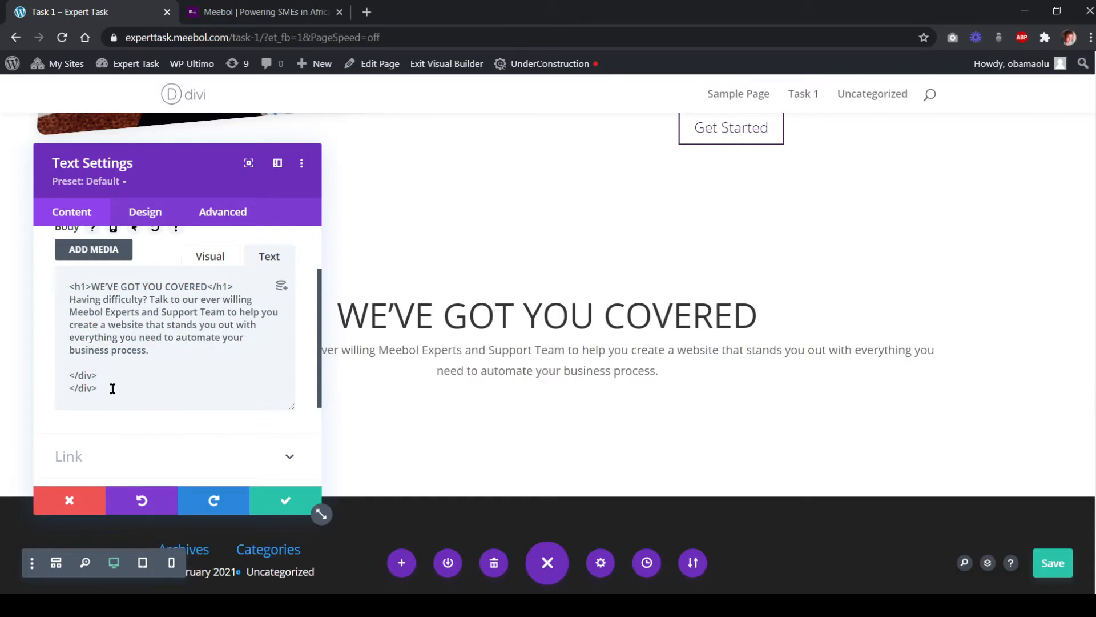
Remove the two closing div tags after the paragraph and return the body editor to Visual mode
drag(112, 388, 78, 367)
key(BackSpace)
scroll(401, 332, up, 4)
click(200, 263)
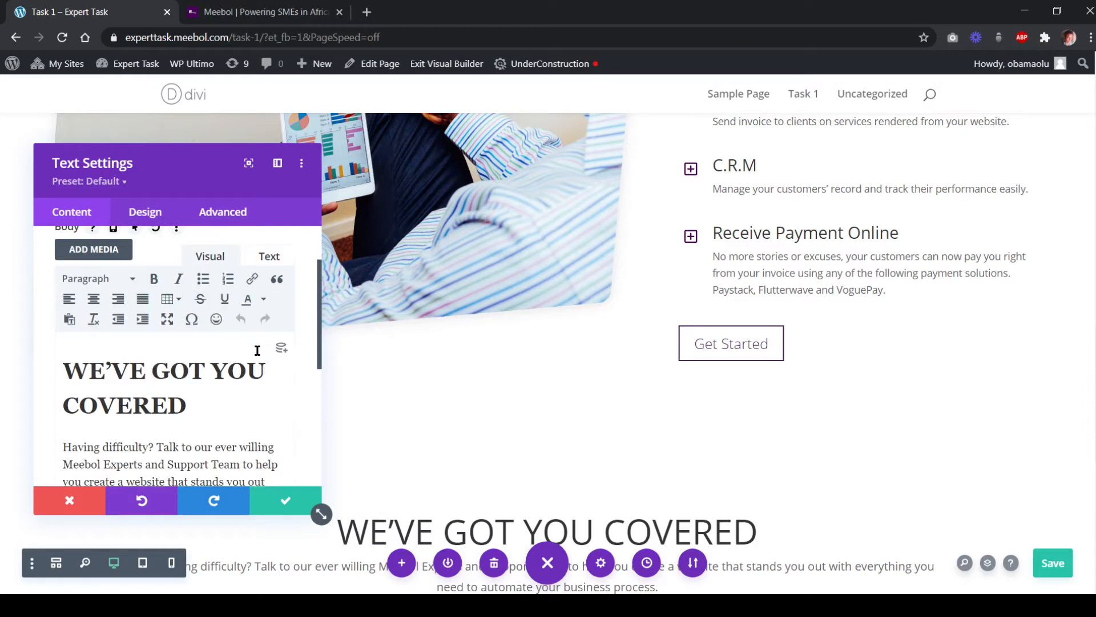
Check the heading's design options against the Meebol reference page and save the text module's settings
scroll(448, 426, down, 2)
mouse_move(203, 172)
mouse_down()
mouse_move(144, 277)
mouse_move(795, 264)
mouse_move(939, 193)
mouse_up()
mouse_move(230, 399)
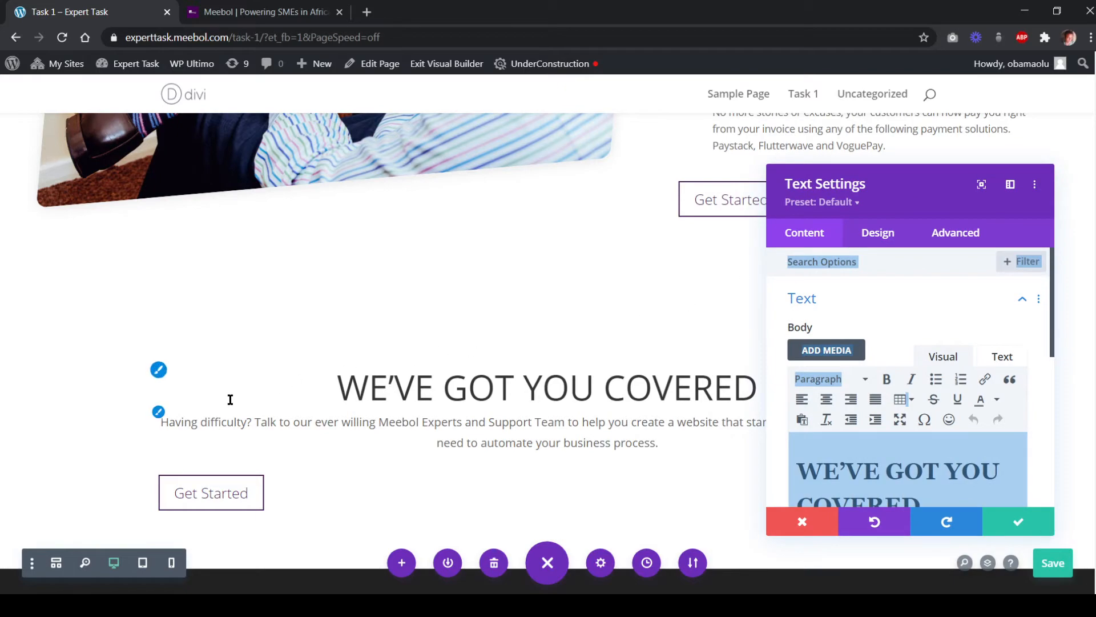
click(158, 373)
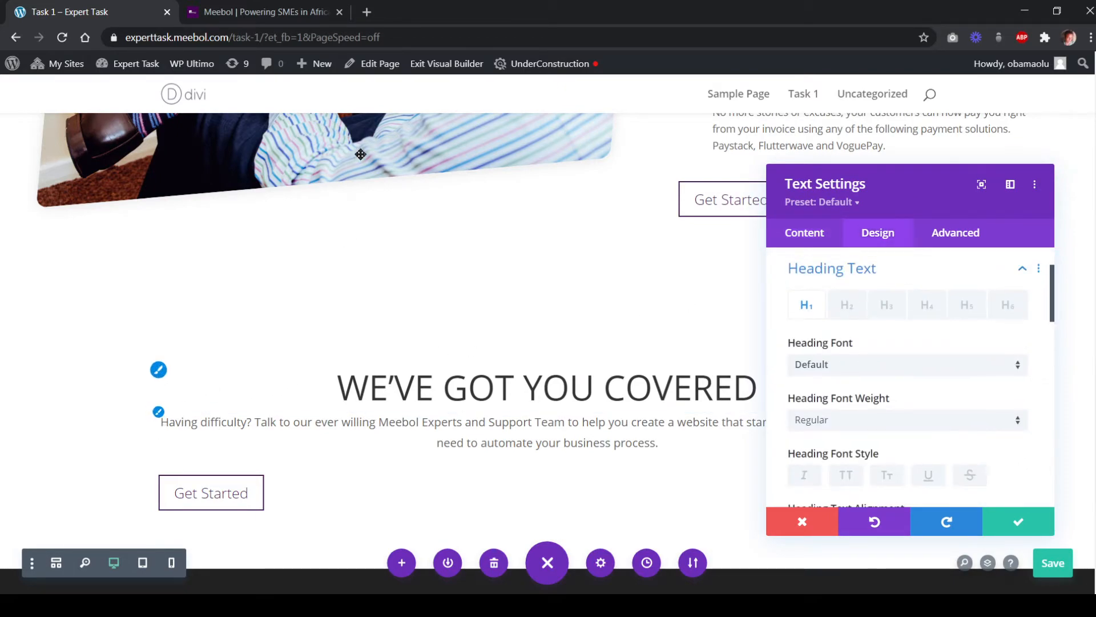
click(264, 15)
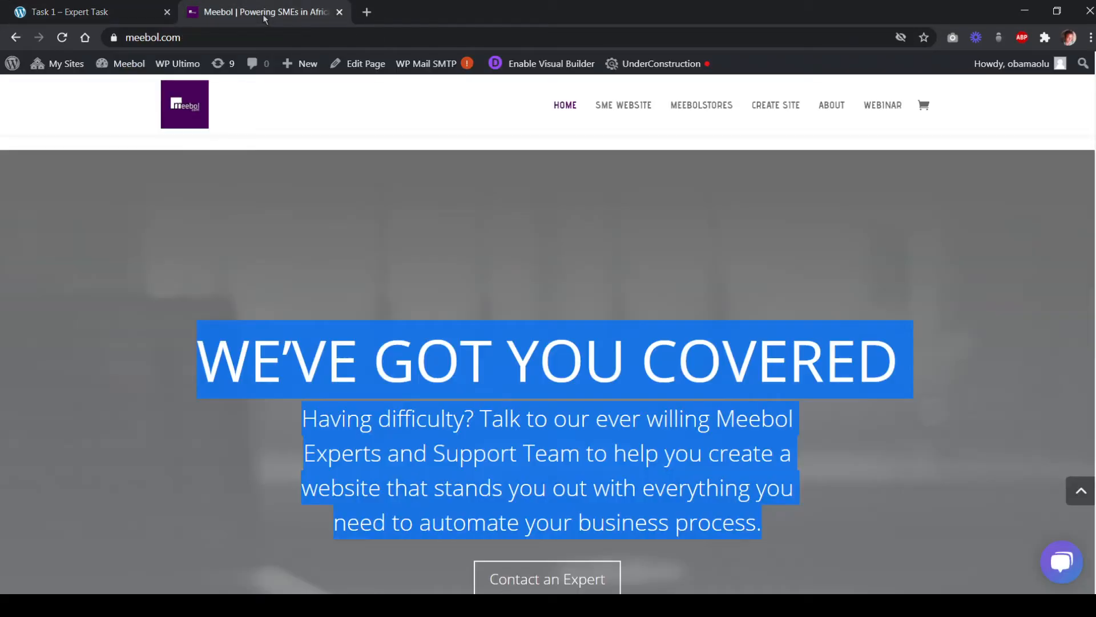
click(458, 306)
click(112, 11)
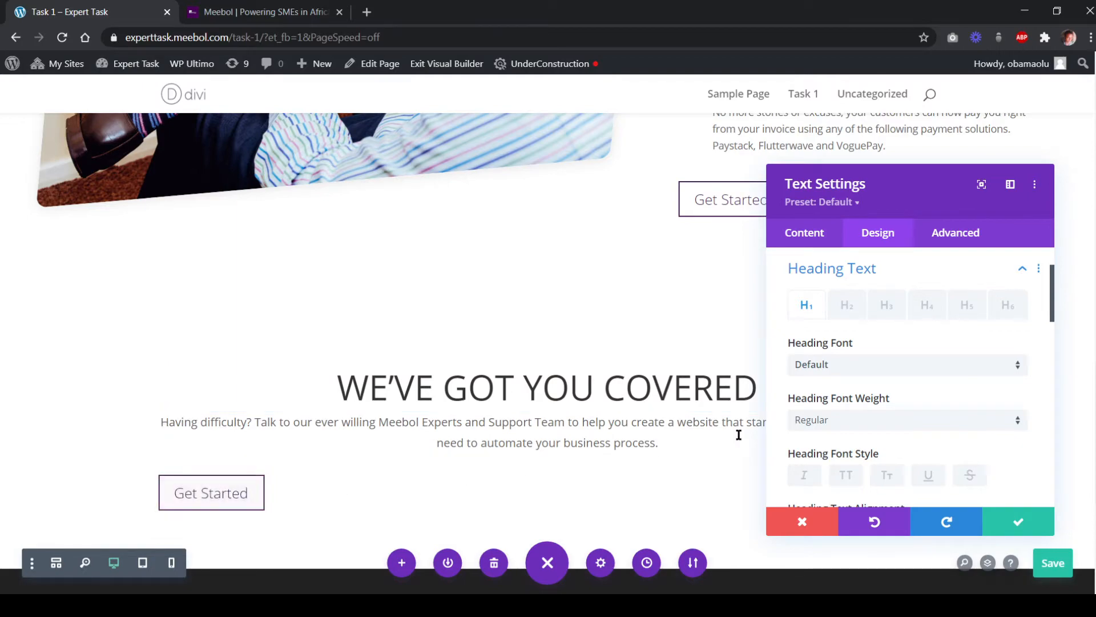
click(1019, 522)
Set Website-Design-Background.jpg from the media library as the background image of the WE'VE GOT YOU COVERED section
click(50, 351)
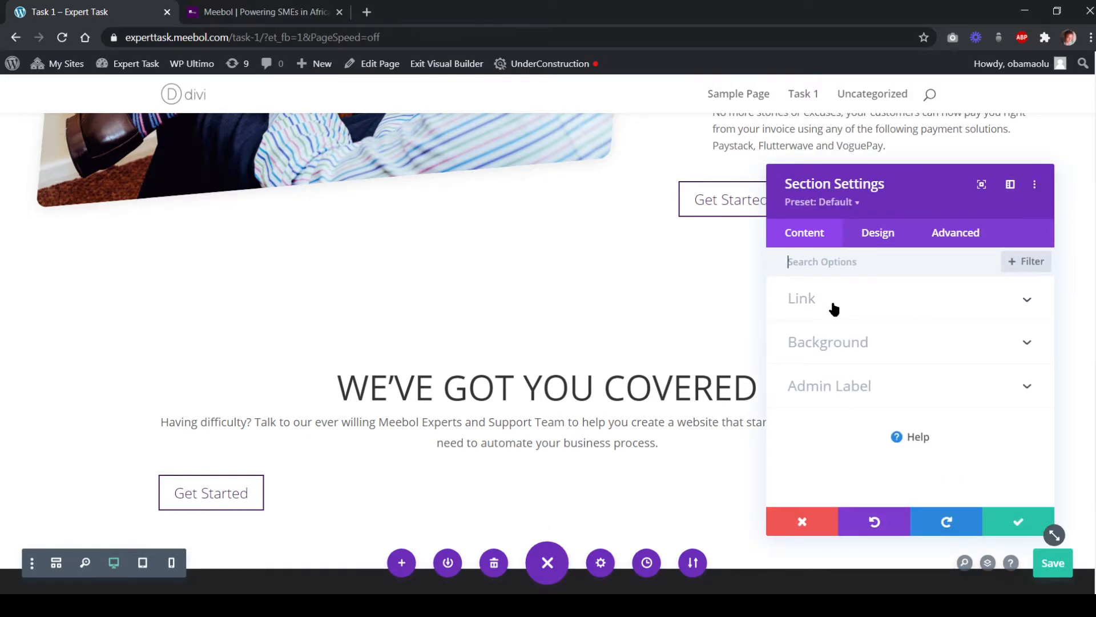
click(839, 342)
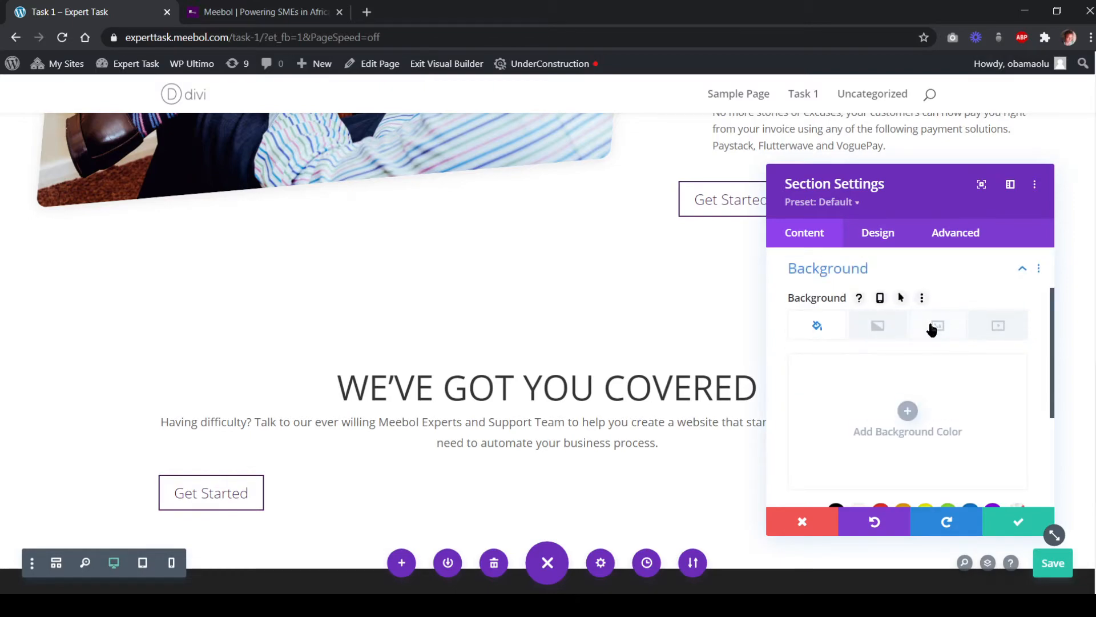
click(934, 332)
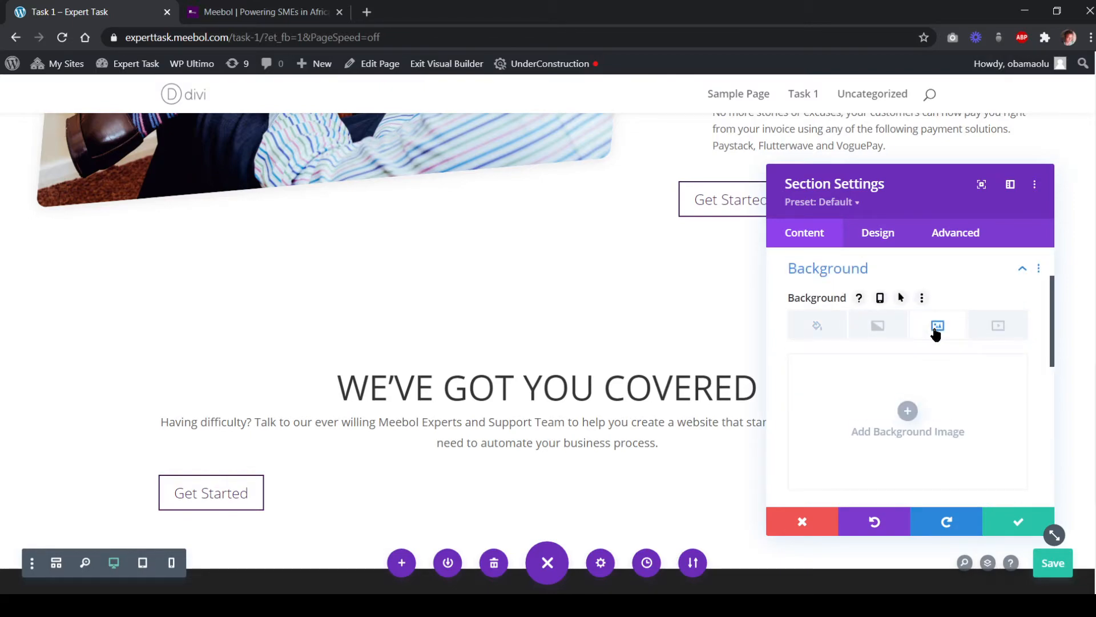
click(213, 22)
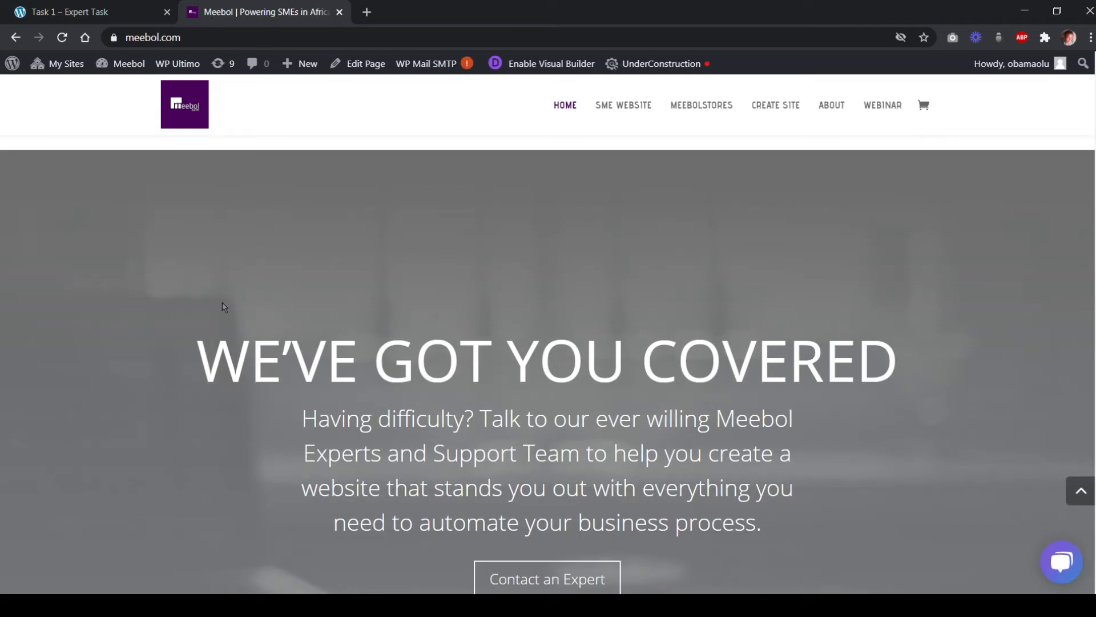
scroll(154, 303, down, 5)
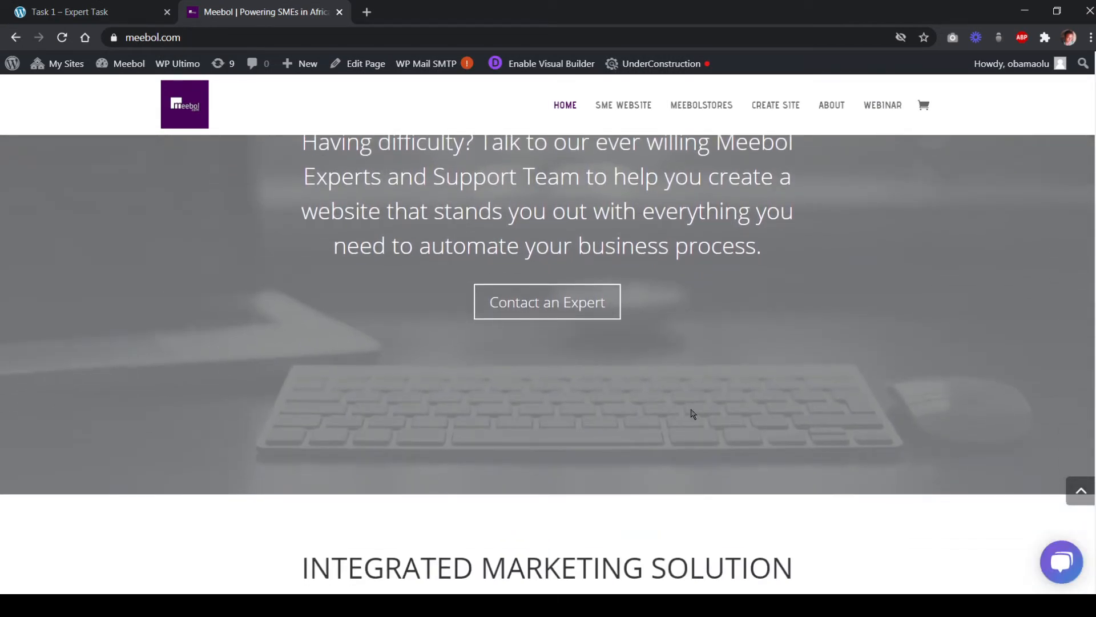
scroll(450, 425, up, 3)
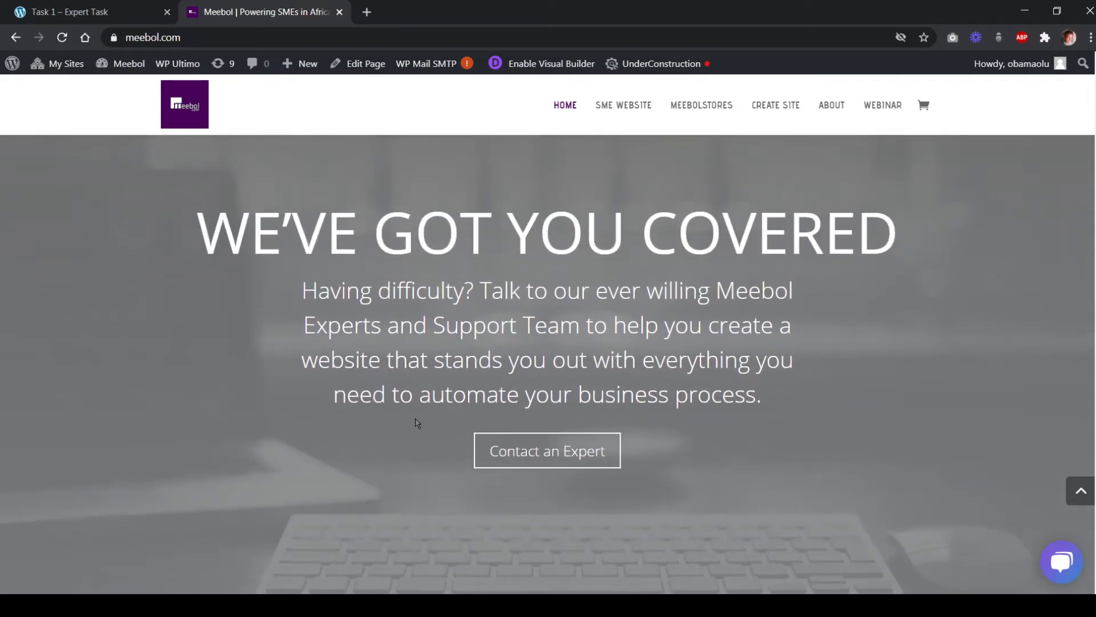
scroll(408, 430, down, 1)
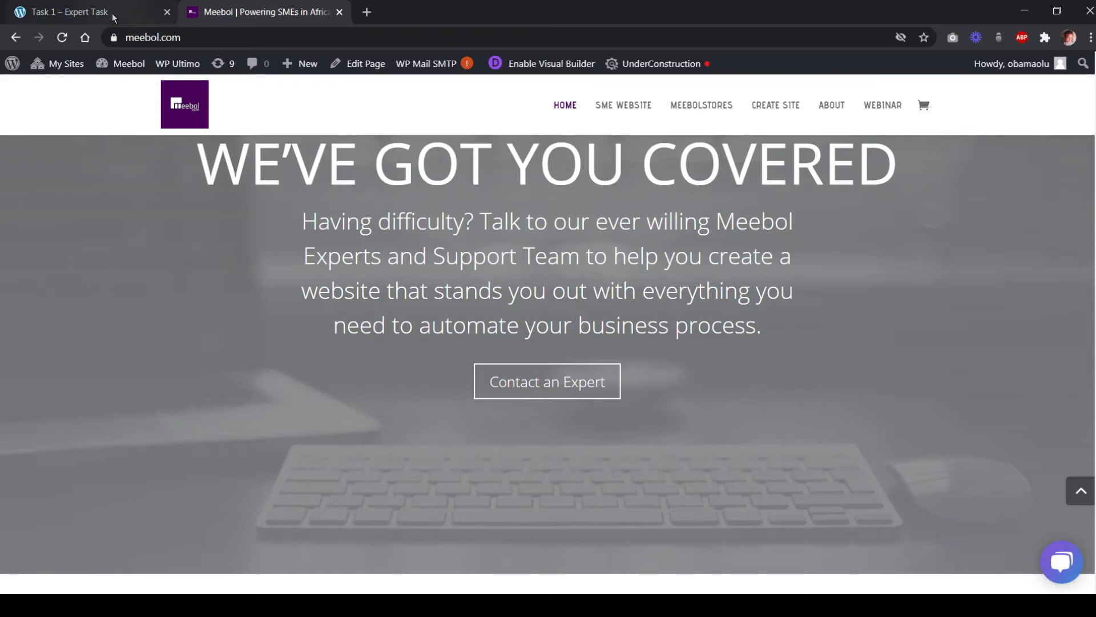
click(81, 12)
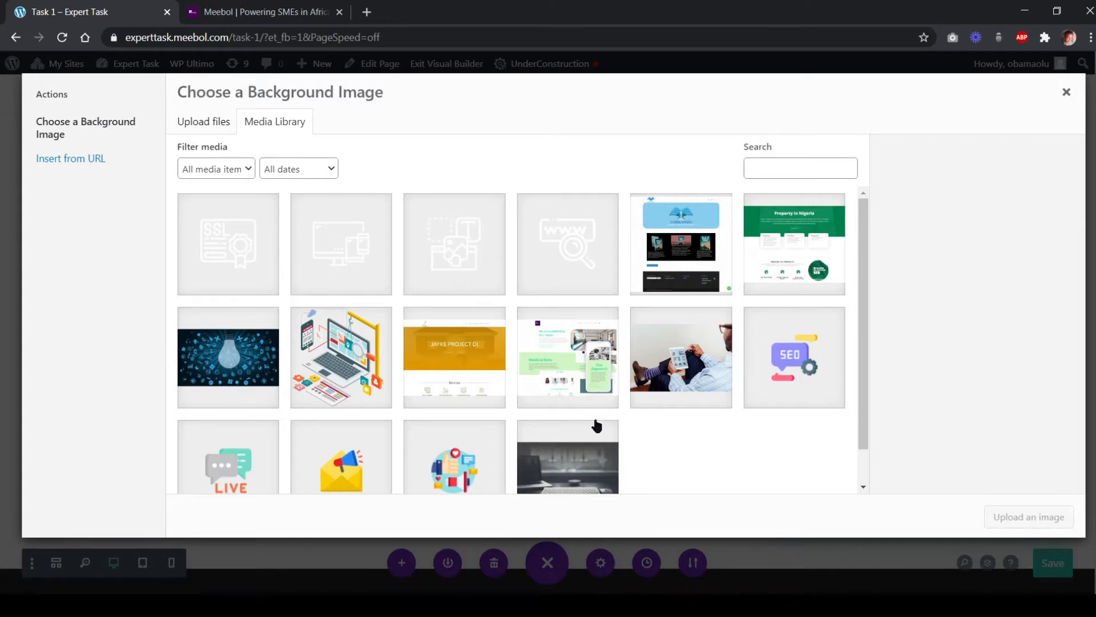
click(588, 457)
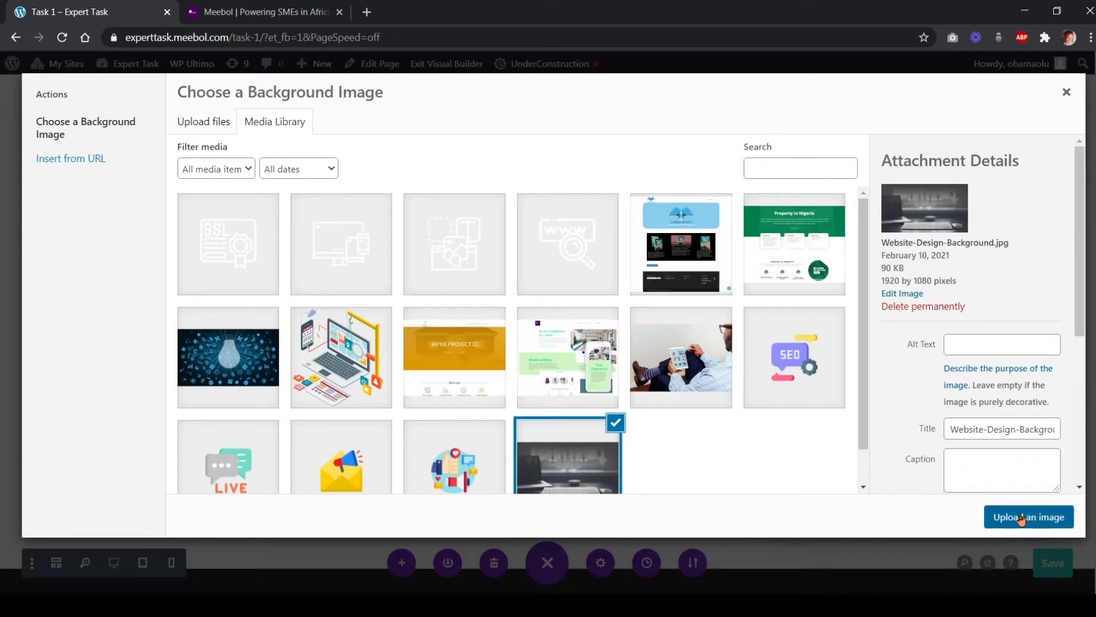
click(1024, 517)
Compare the section's background with the Meebol reference page and add a background gradient to the section
scroll(657, 429, down, 6)
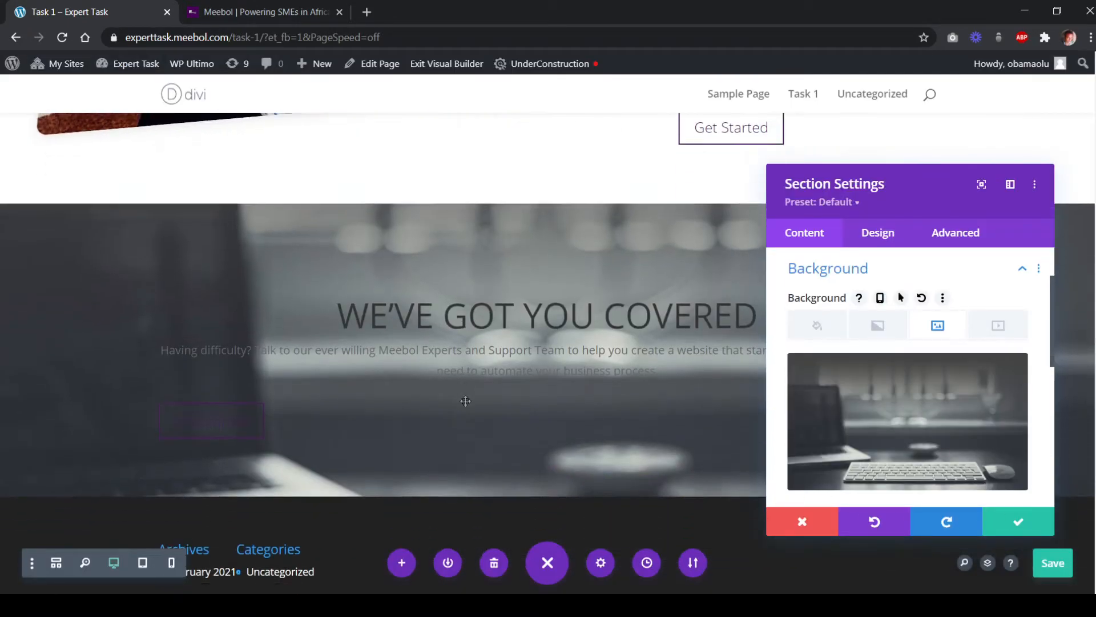
scroll(477, 371, up, 1)
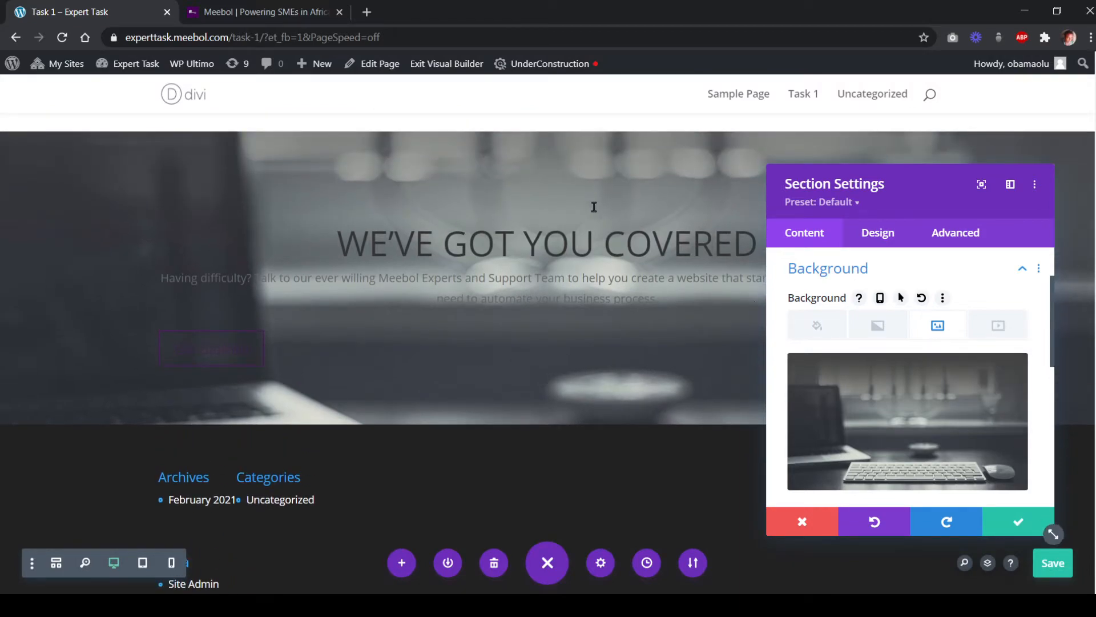
click(243, 18)
scroll(189, 337, up, 3)
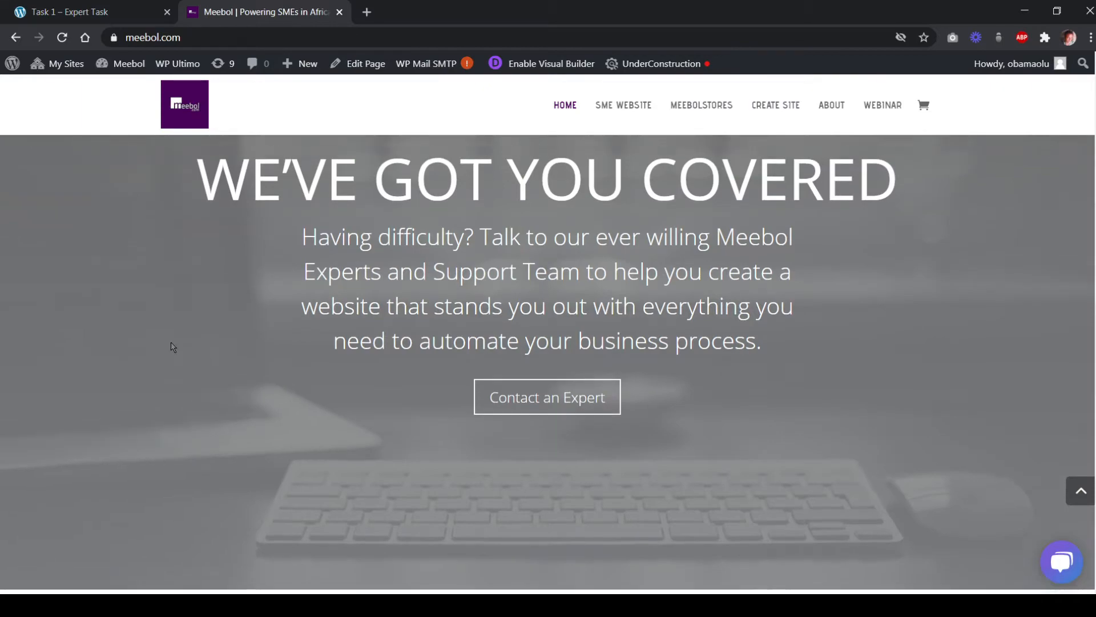
click(86, 12)
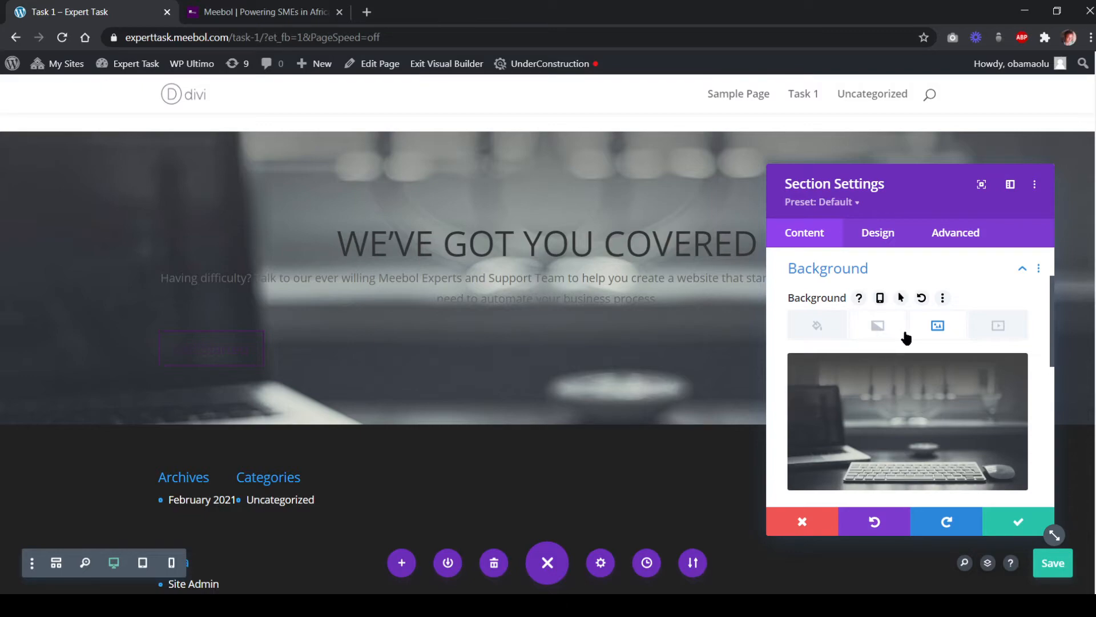
click(877, 330)
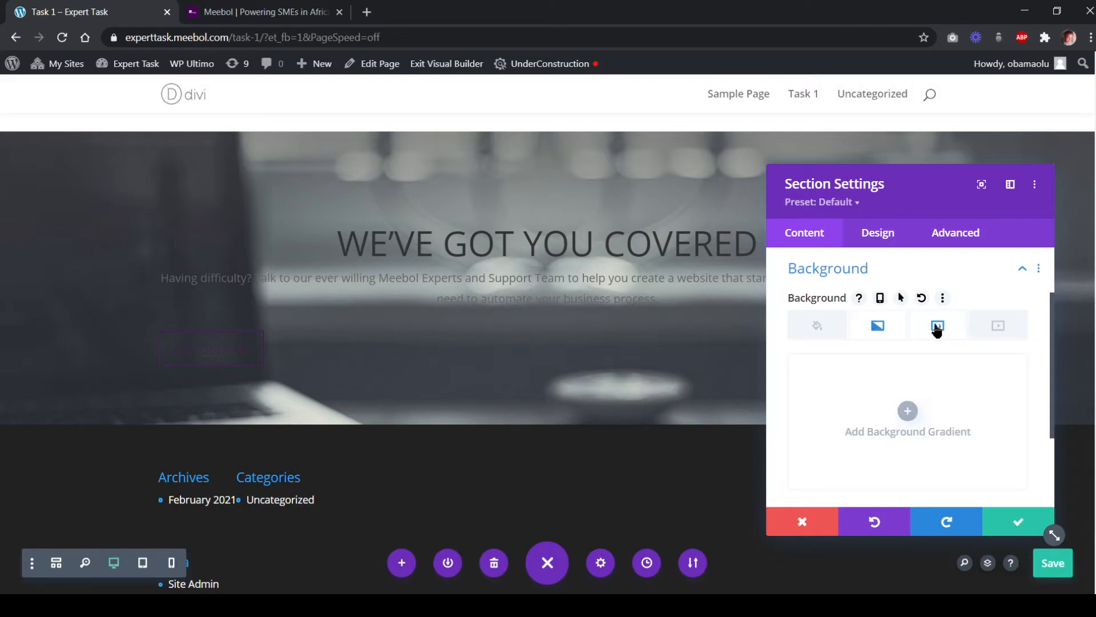
click(908, 415)
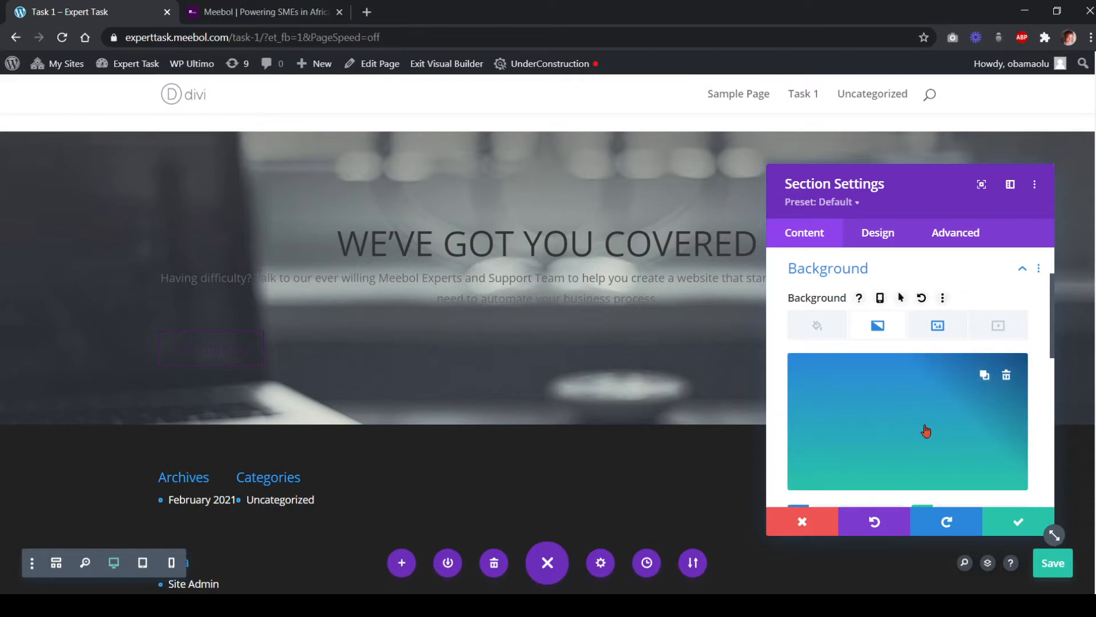
Turn on placing the gradient above the section's background image
scroll(614, 385, up, 3)
scroll(651, 391, down, 3)
scroll(978, 393, down, 5)
scroll(955, 411, up, 1)
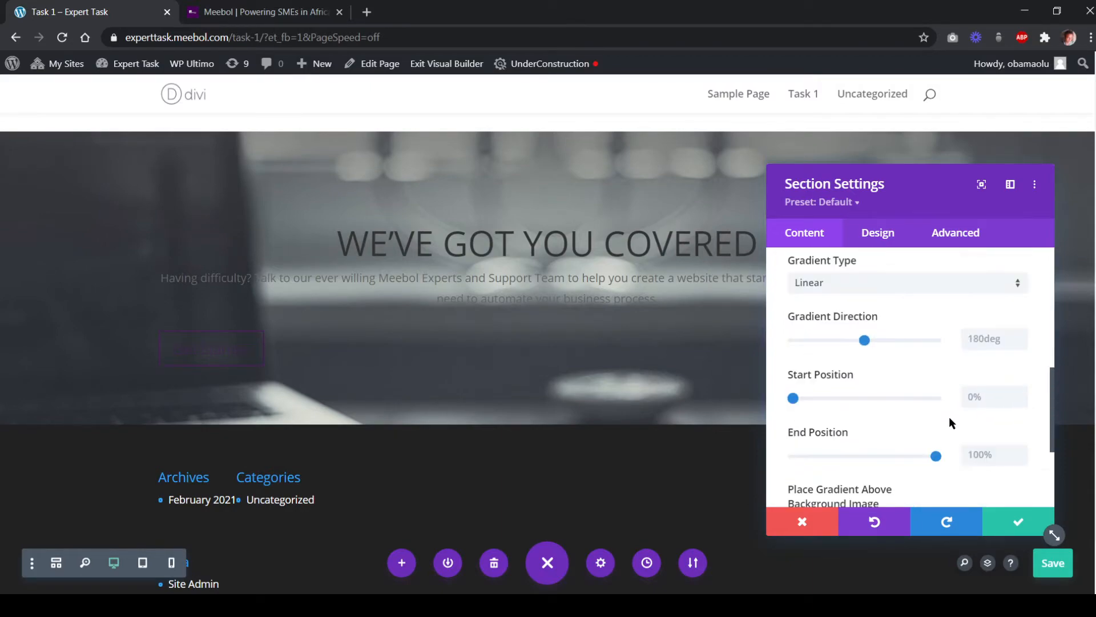
scroll(949, 416, down, 2)
scroll(948, 416, up, 8)
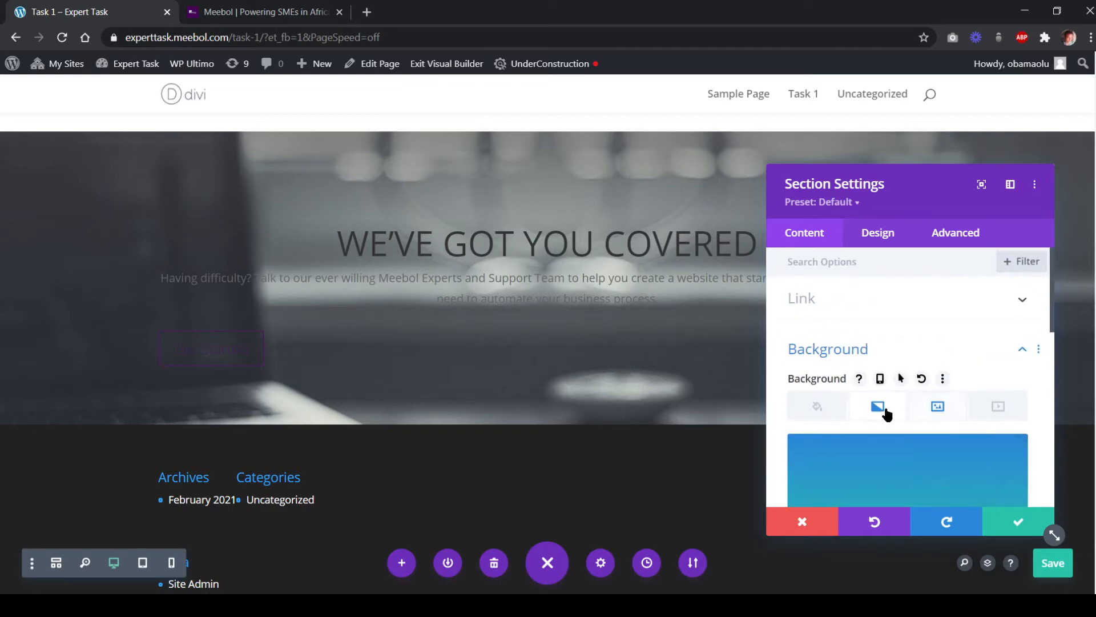
scroll(882, 417, down, 5)
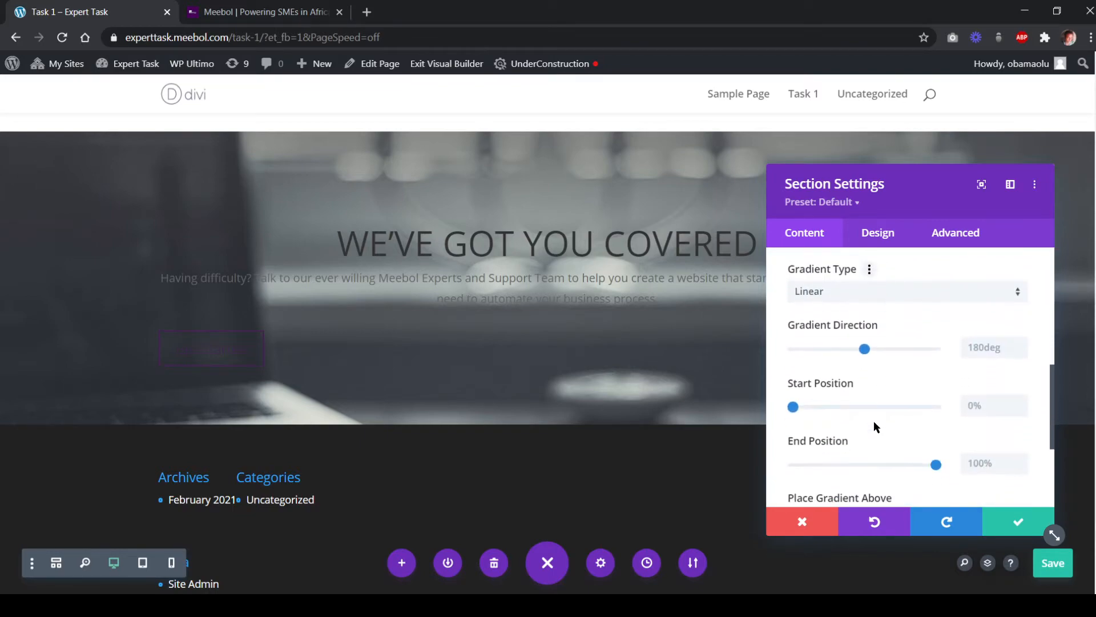
scroll(866, 419, down, 2)
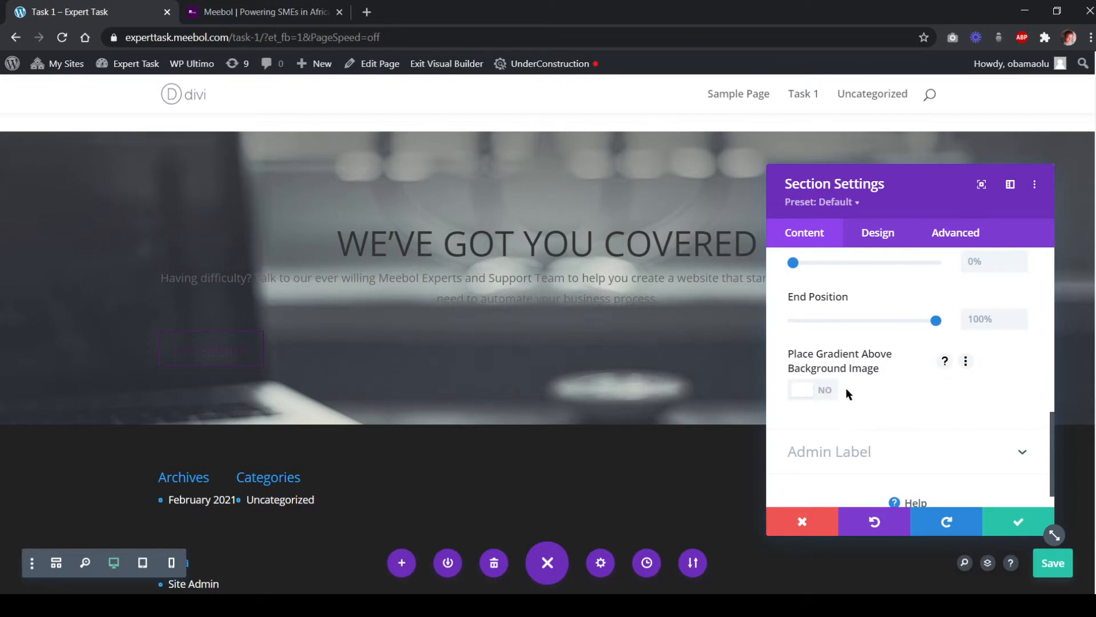
click(820, 401)
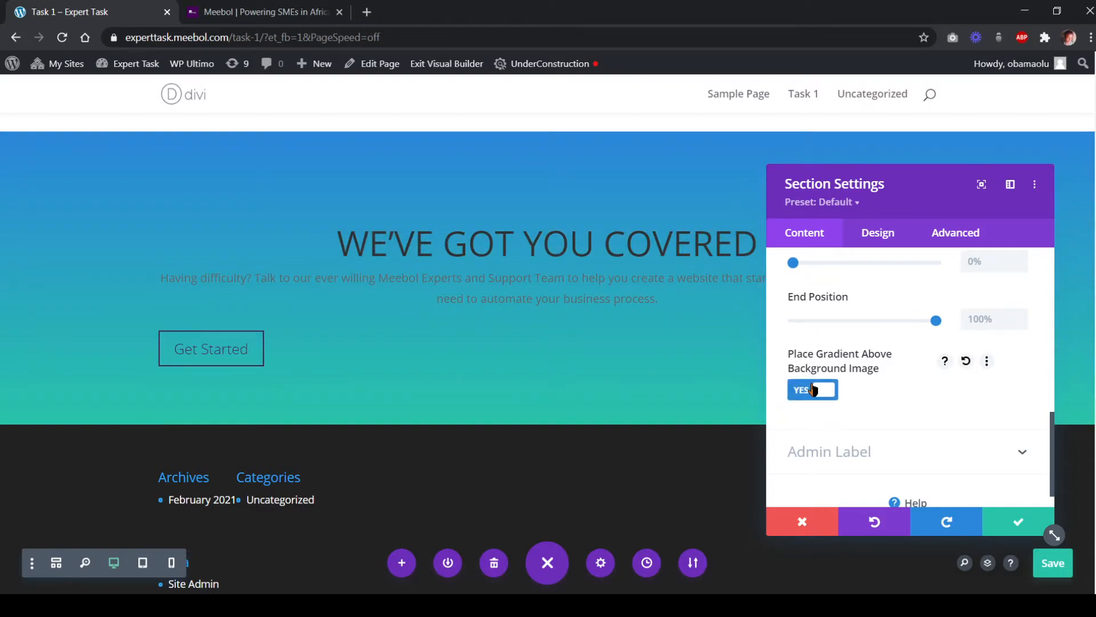
Examine the gray overlay of the WE'VE GOT YOU COVERED section on the Meebol reference page for matching the gradient colors
scroll(817, 400, up, 5)
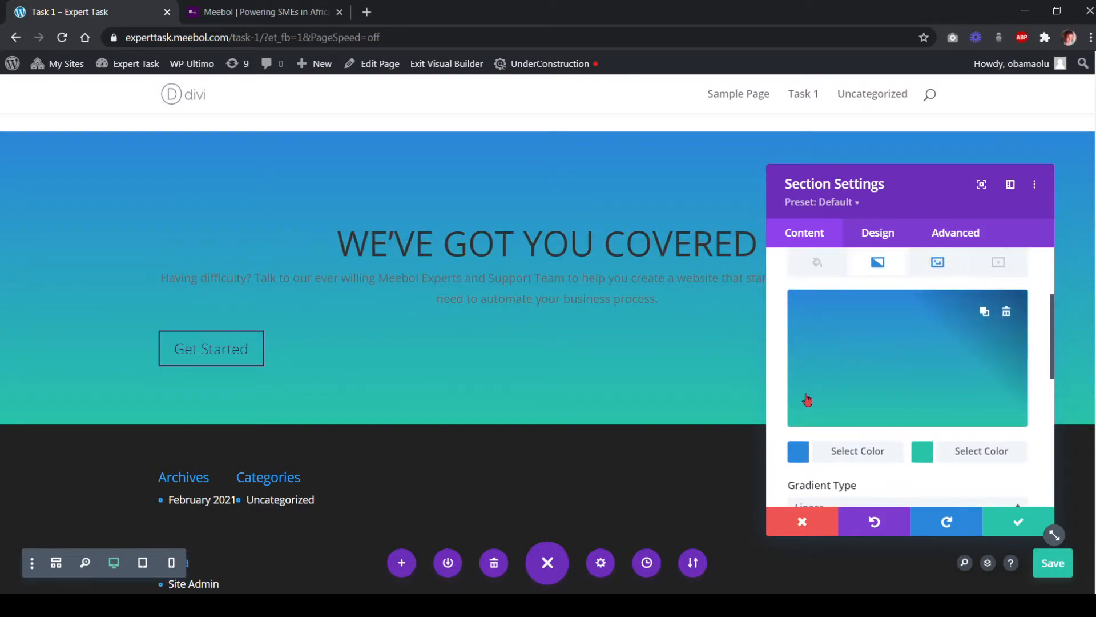
click(800, 452)
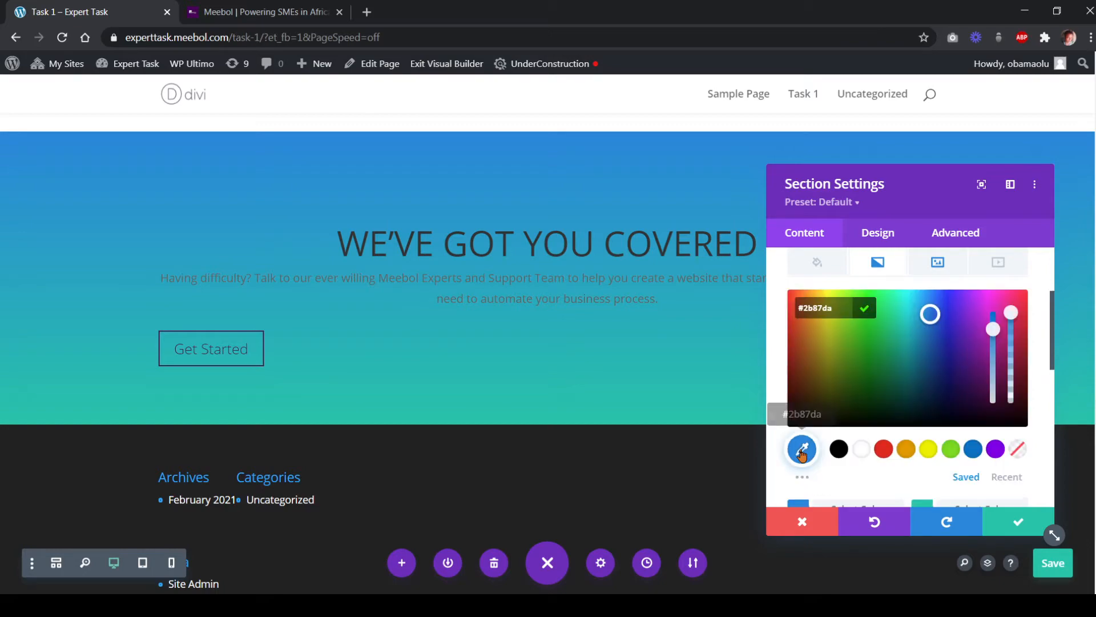
click(864, 309)
click(294, 16)
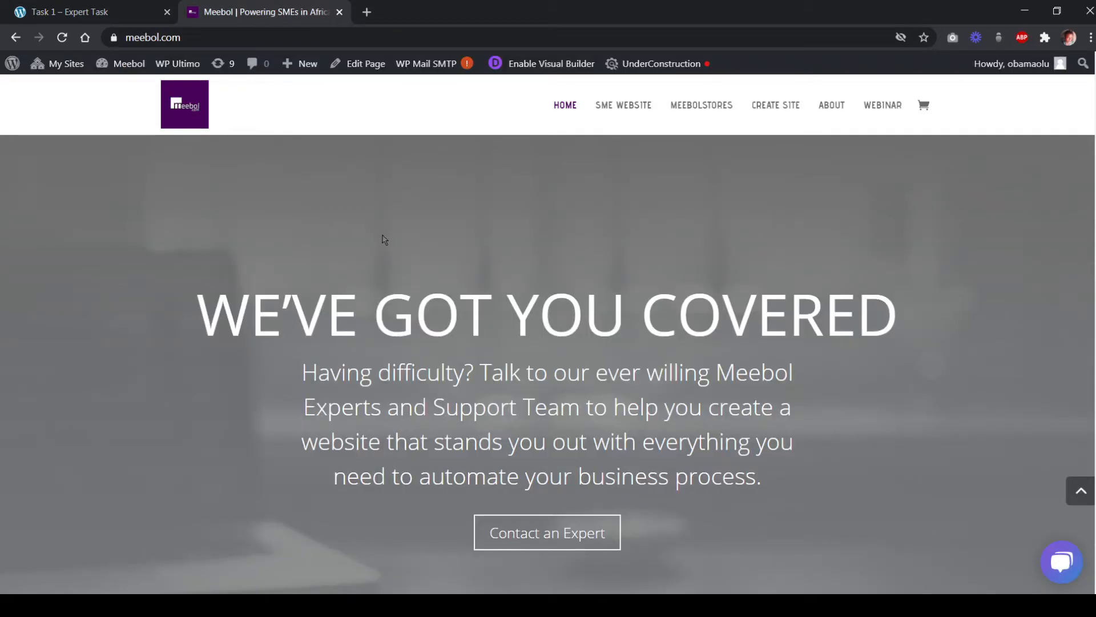
scroll(388, 251, down, 4)
scroll(397, 302, up, 4)
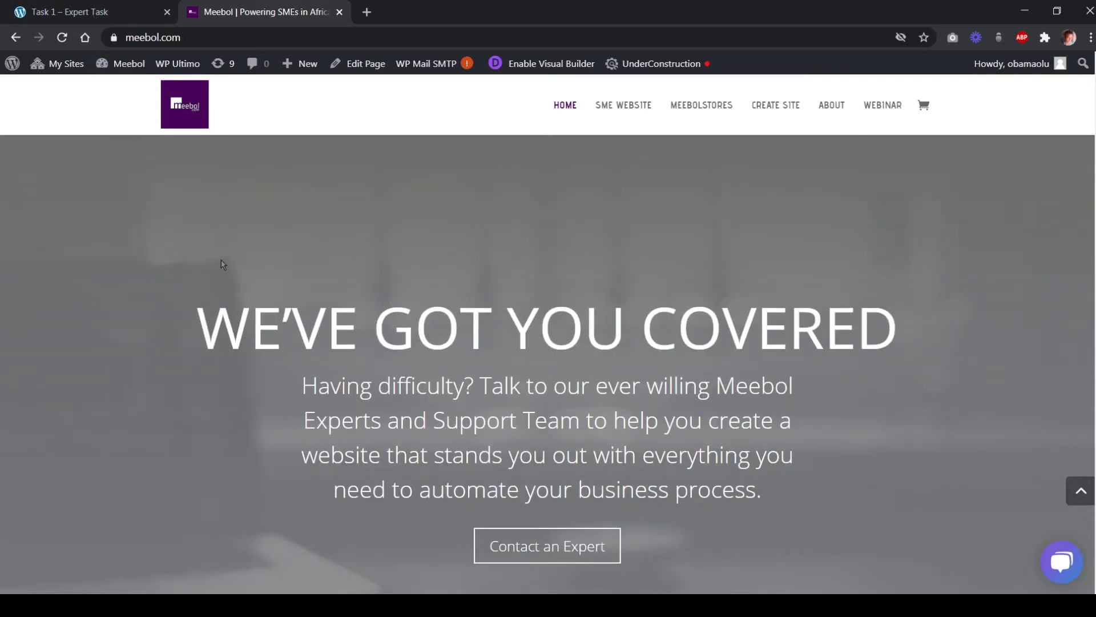
scroll(235, 362, up, 4)
scroll(218, 310, down, 1)
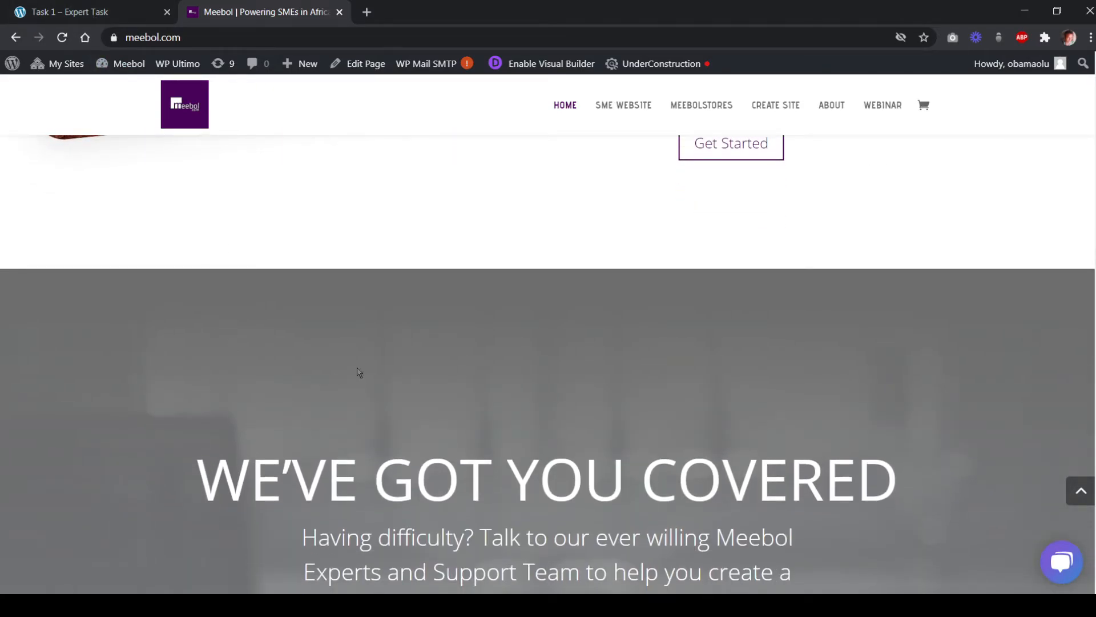
scroll(414, 400, down, 3)
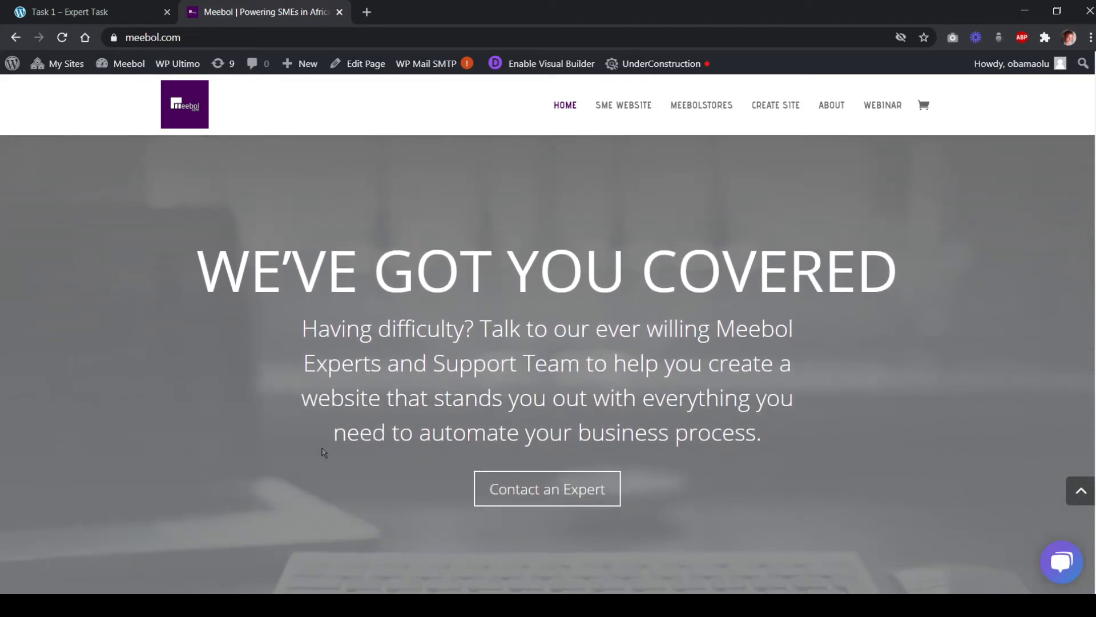
click(117, 16)
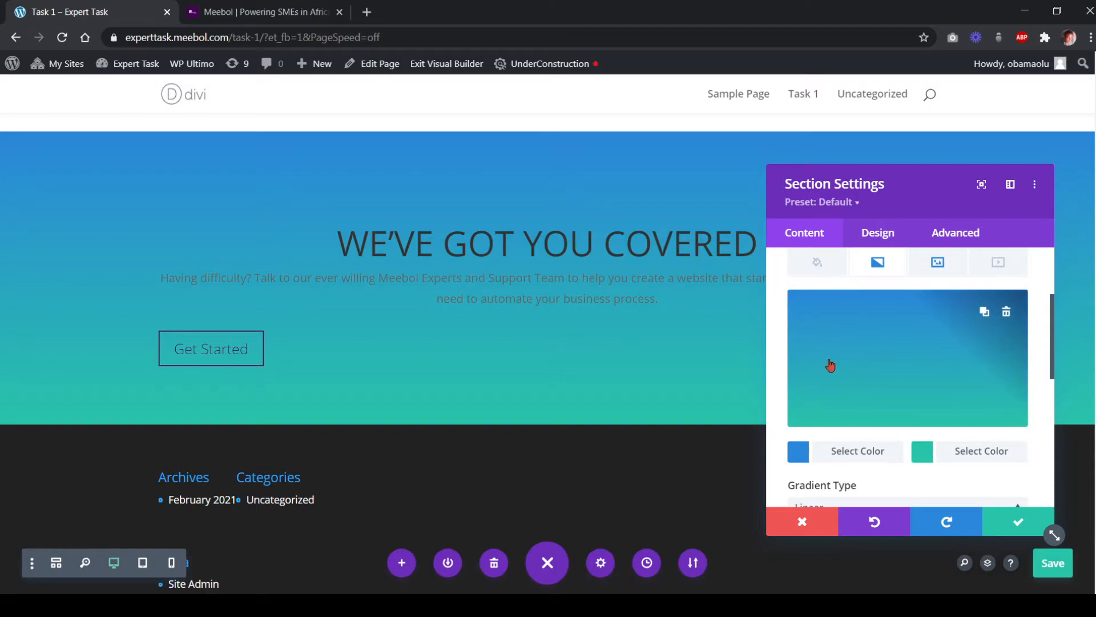
Change the first color of the section's background gradient to a fully desaturated medium gray
click(798, 453)
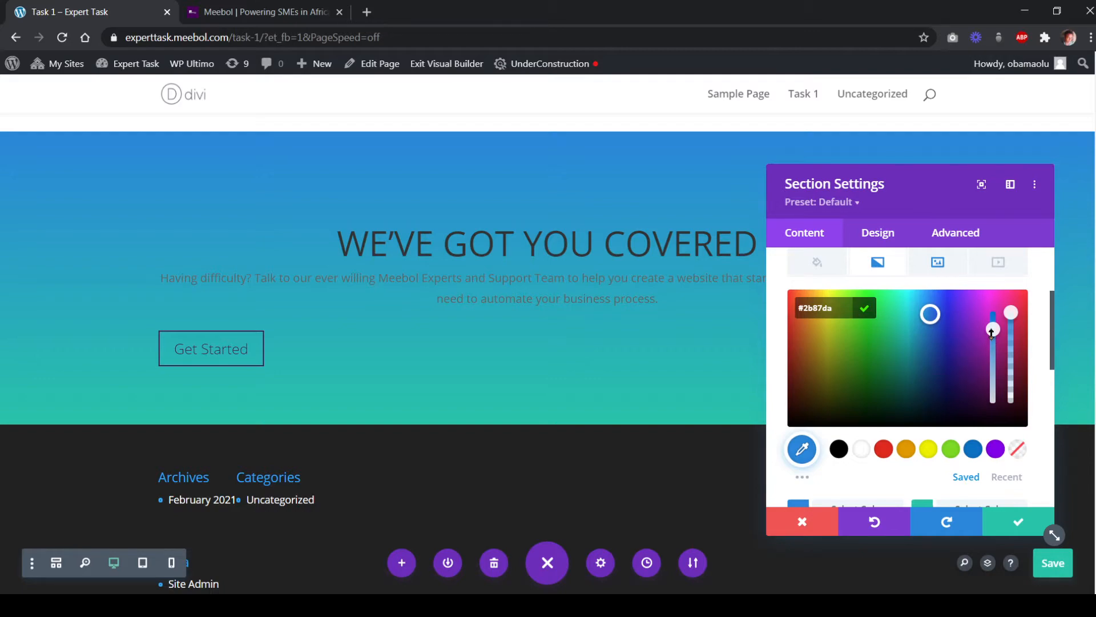
drag(991, 334, 991, 407)
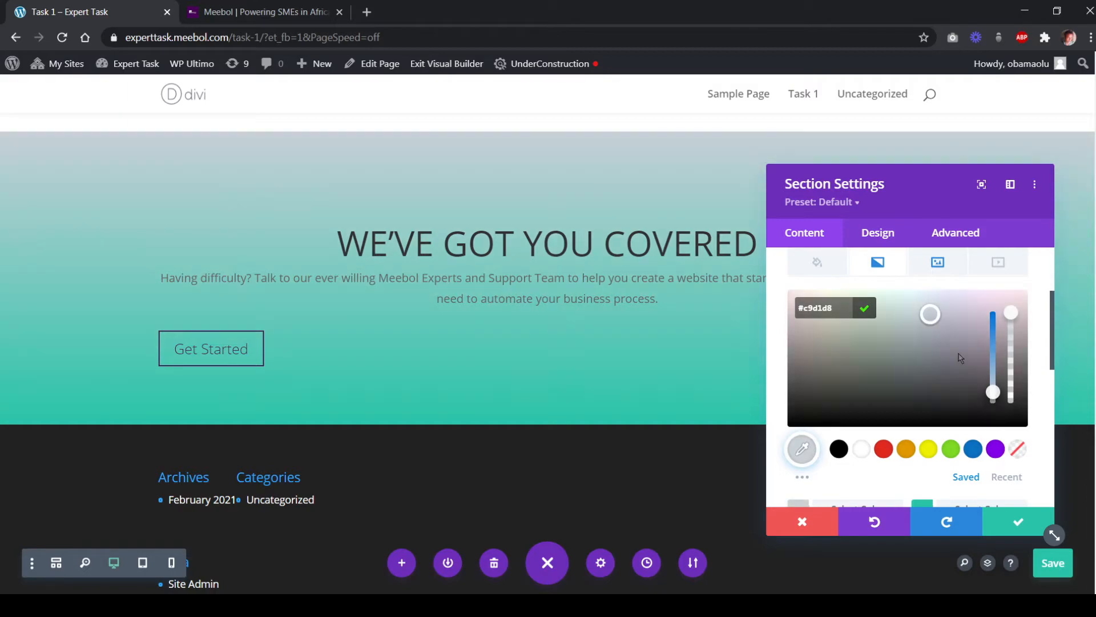
drag(993, 392, 992, 400)
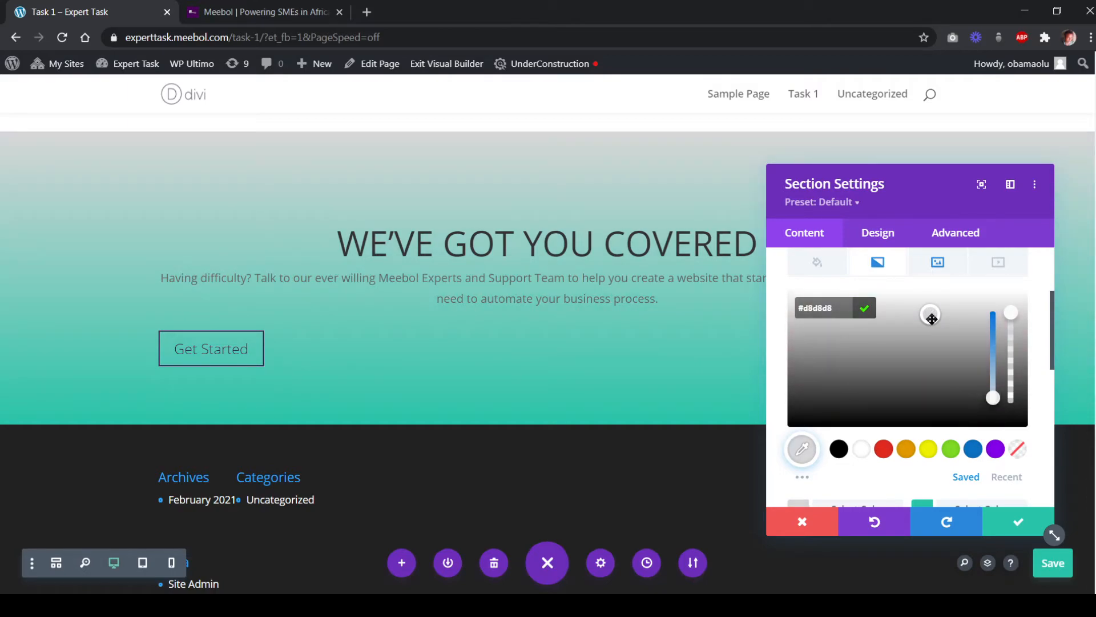
drag(931, 317, 922, 349)
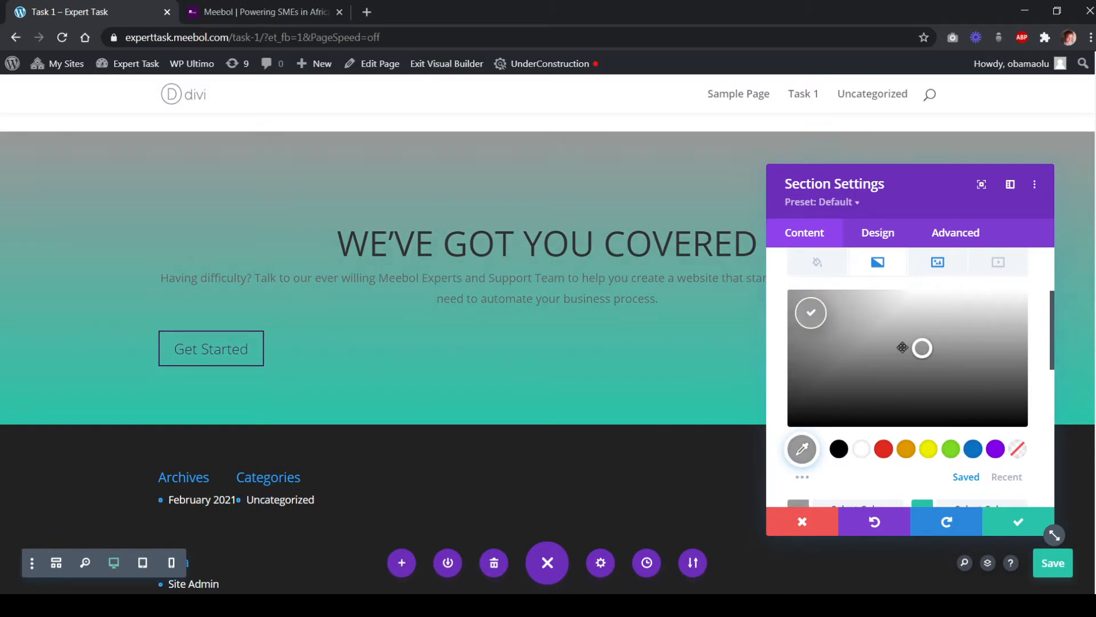
Set the gradient's second color to the semi-transparent light gray rgba(196,196,196,0.68) and save the section settings
scroll(910, 480, down, 2)
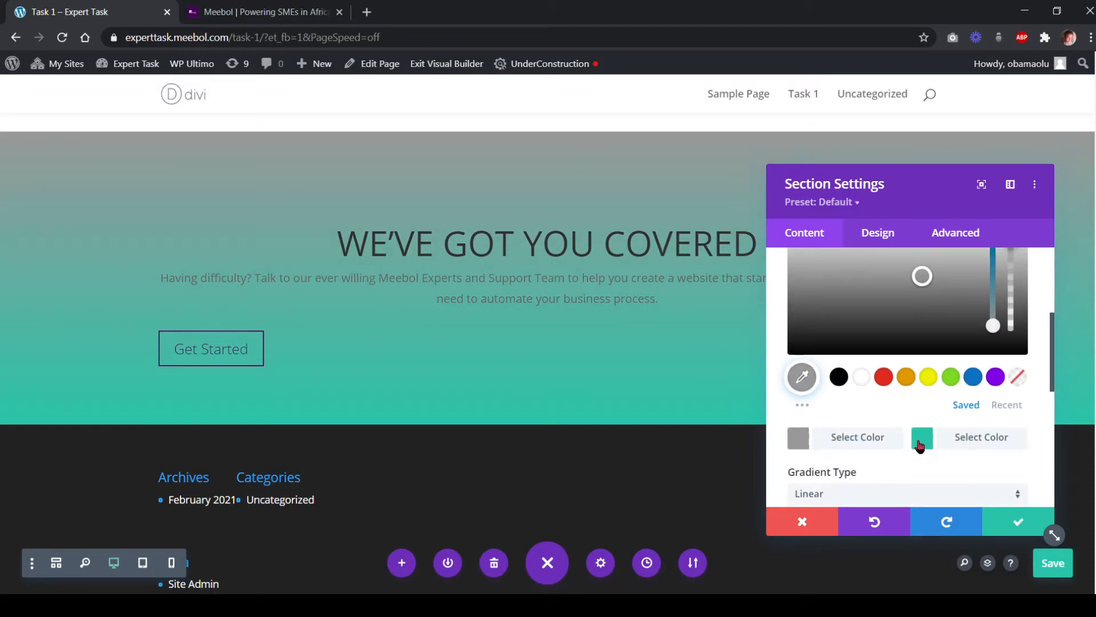
click(919, 444)
scroll(977, 415, up, 2)
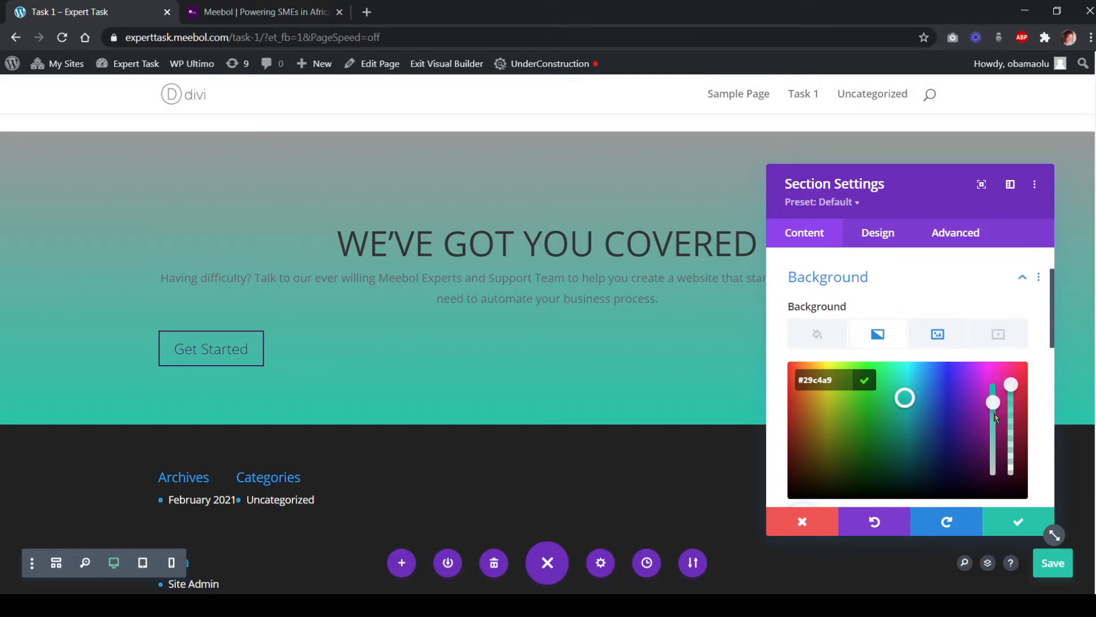
drag(993, 402, 987, 477)
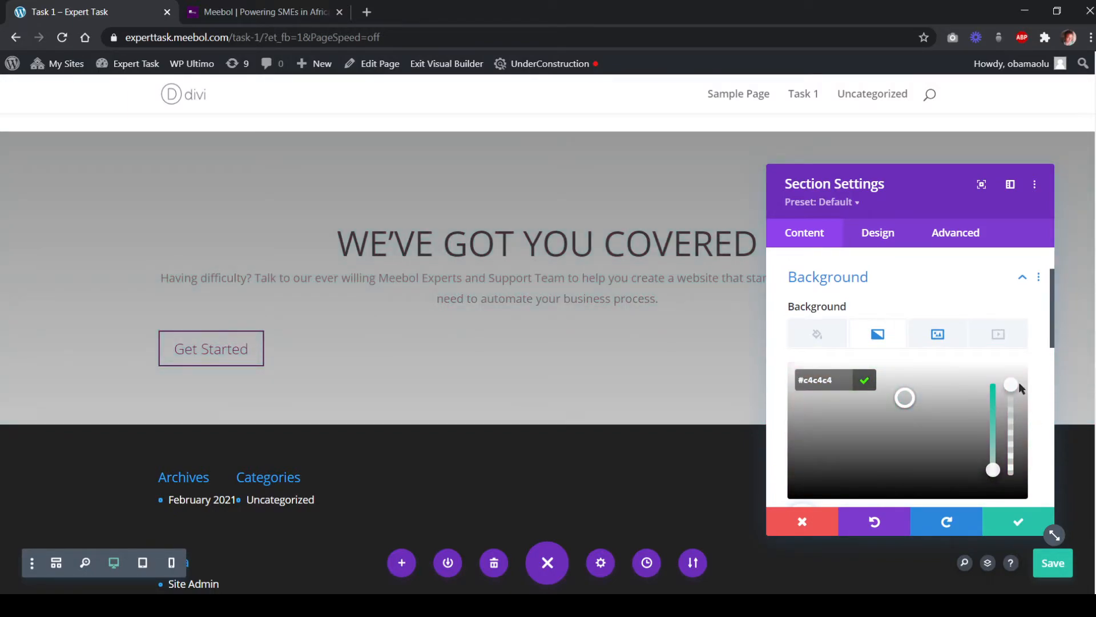
drag(1012, 398, 1015, 423)
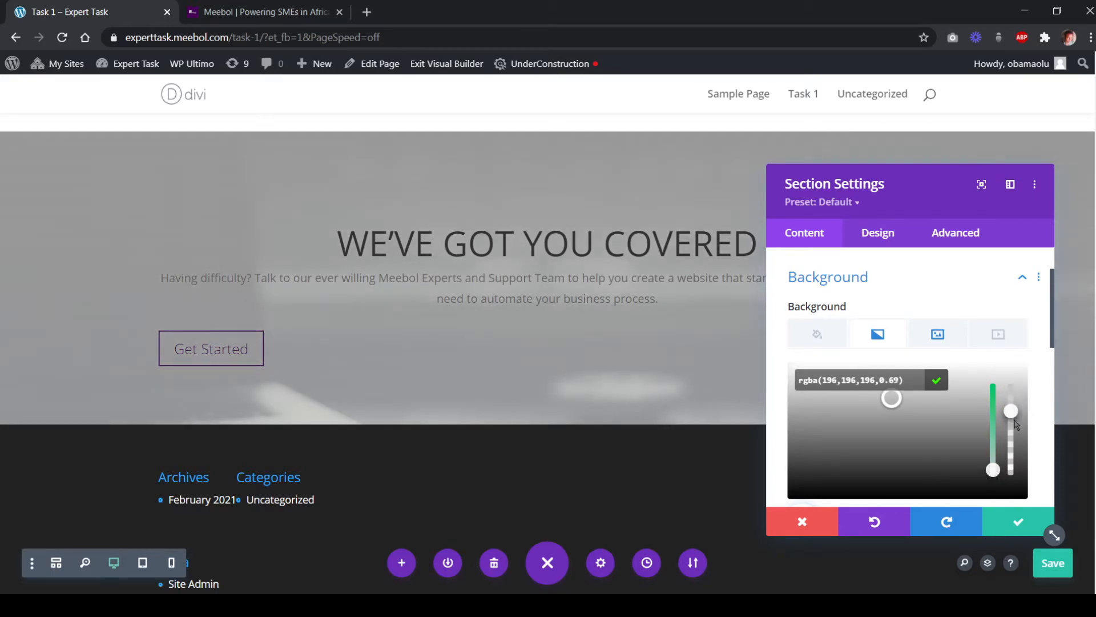
scroll(914, 427, down, 2)
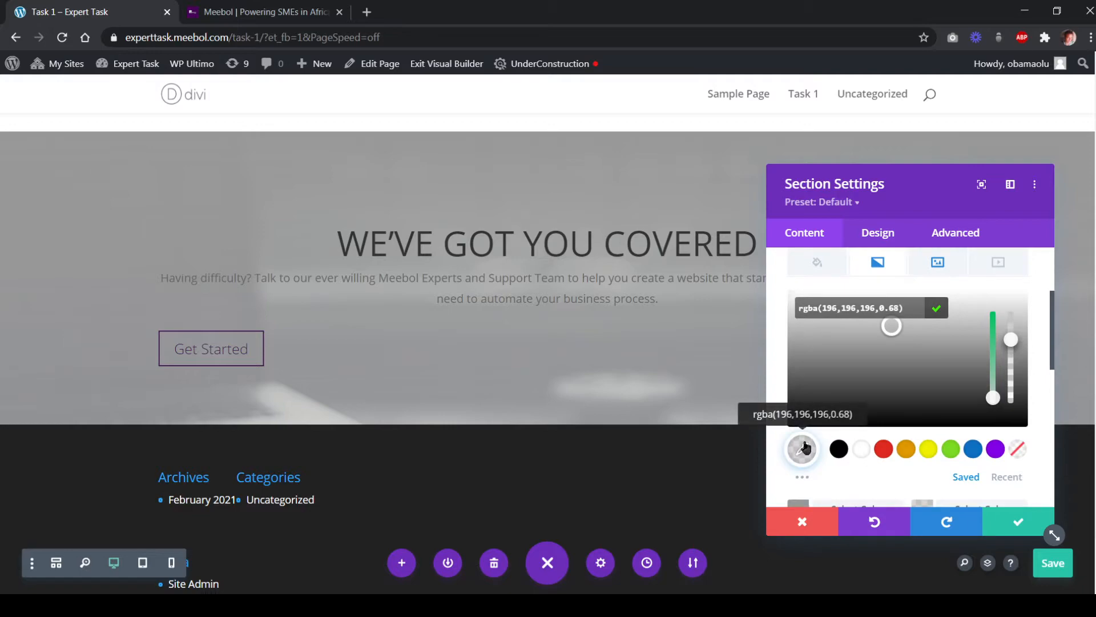
scroll(822, 434, up, 2)
scroll(565, 340, up, 3)
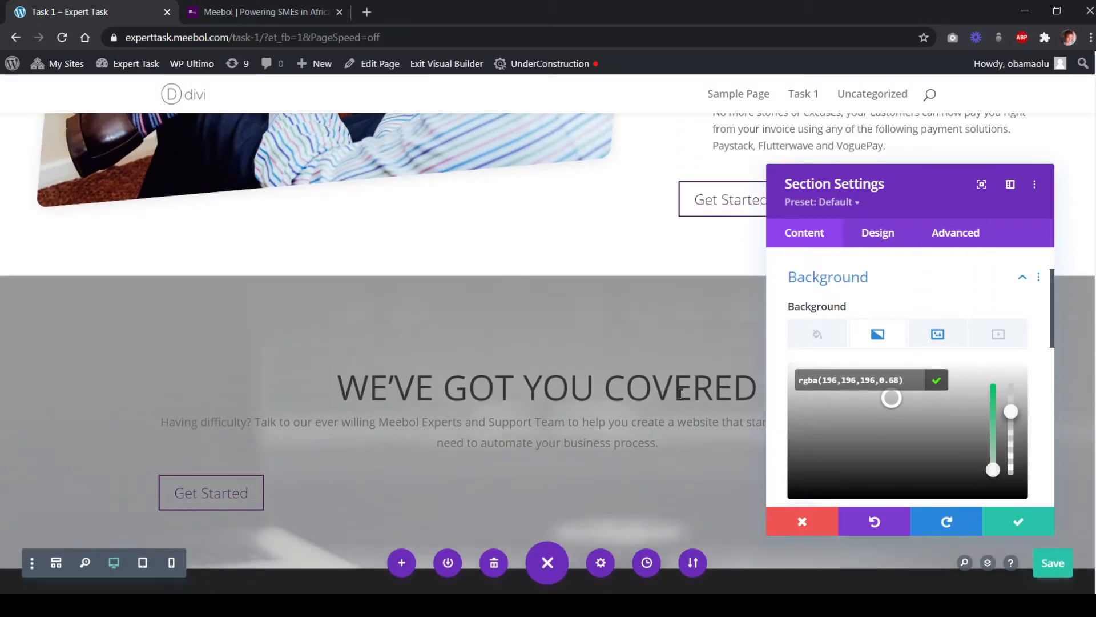
scroll(678, 387, down, 2)
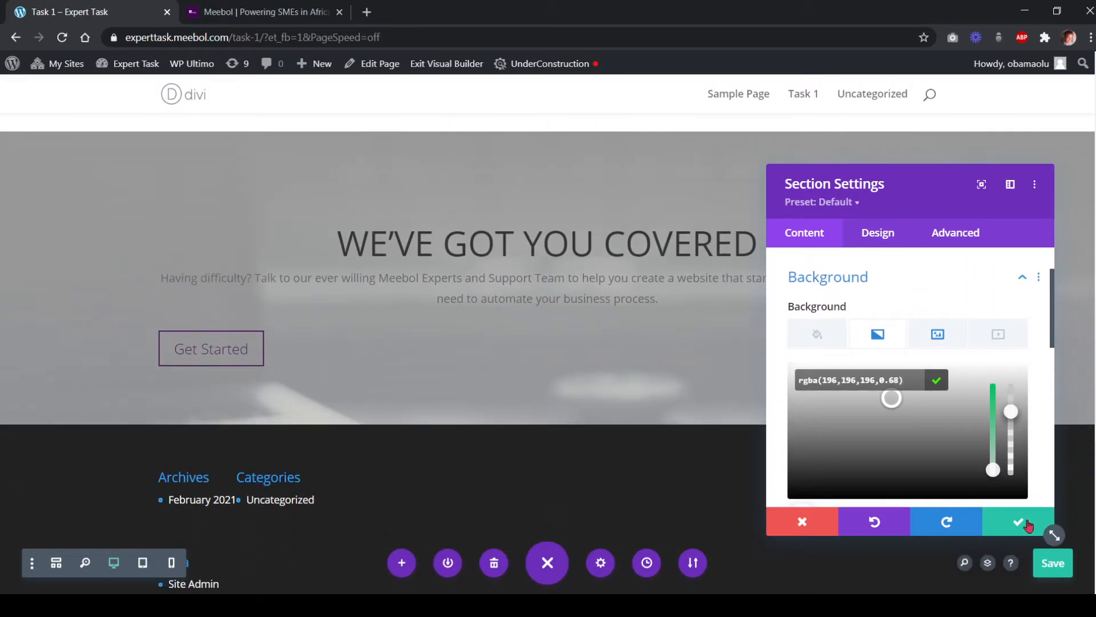
click(1027, 525)
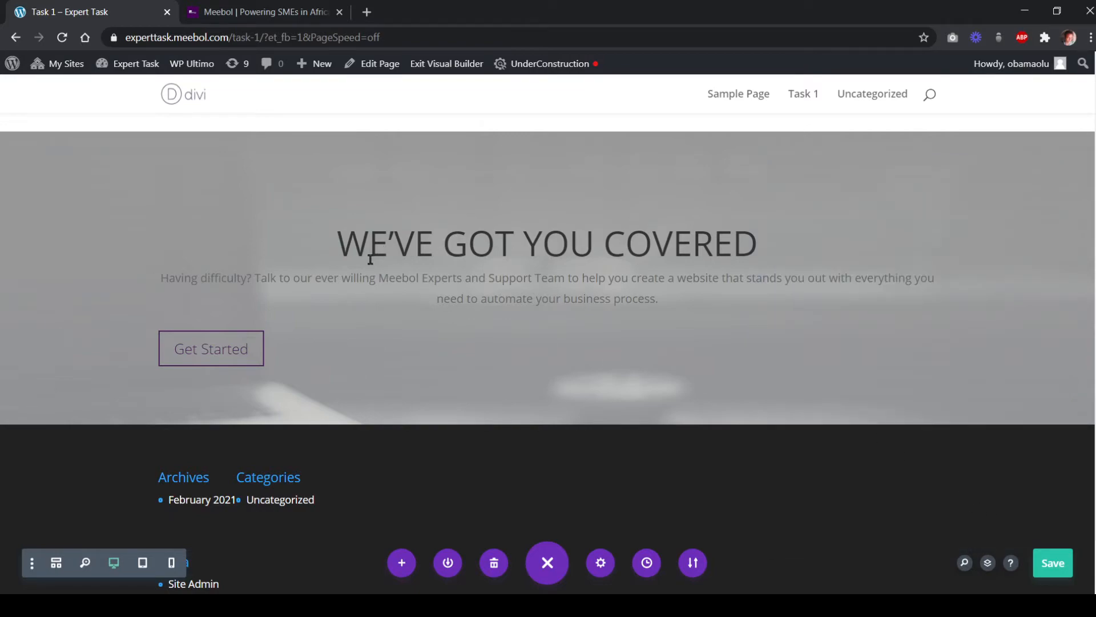
Check the section against the Meebol reference page and save the Task 1 page
scroll(299, 238, up, 2)
click(223, 22)
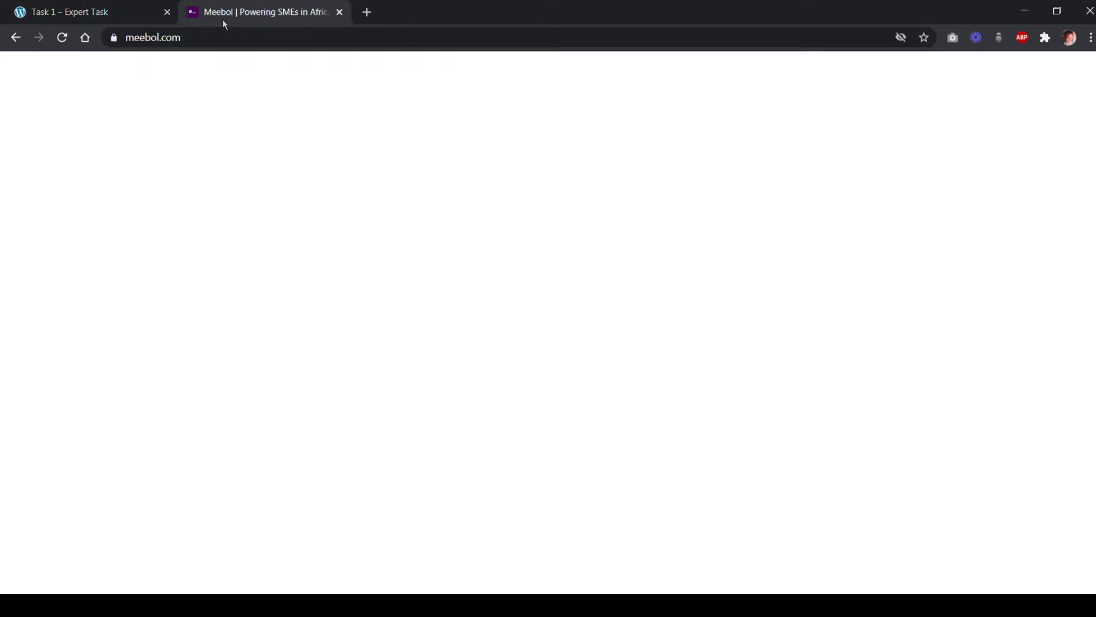
click(96, 16)
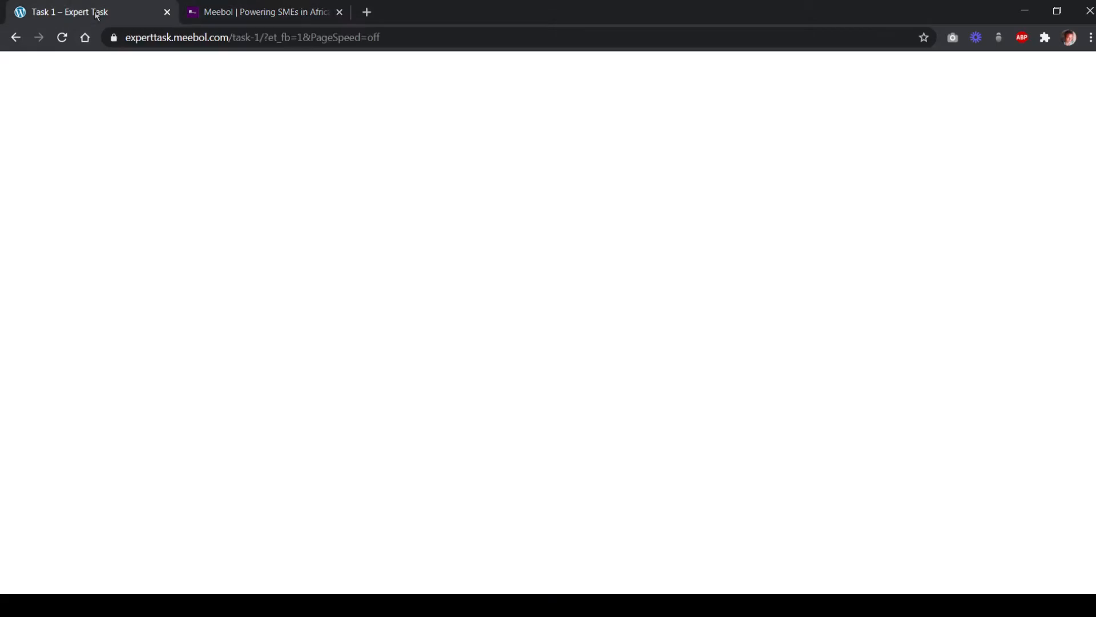
key(ctrl+s)
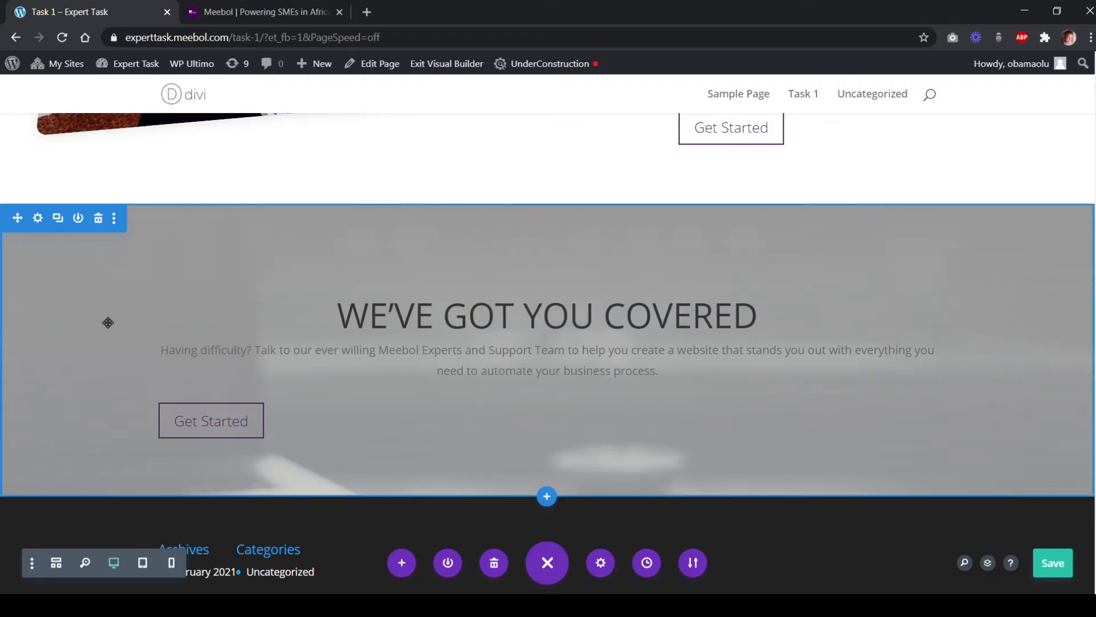
Open the spacing settings of the WE'VE GOT YOU COVERED section and set its top padding to 50px
click(38, 219)
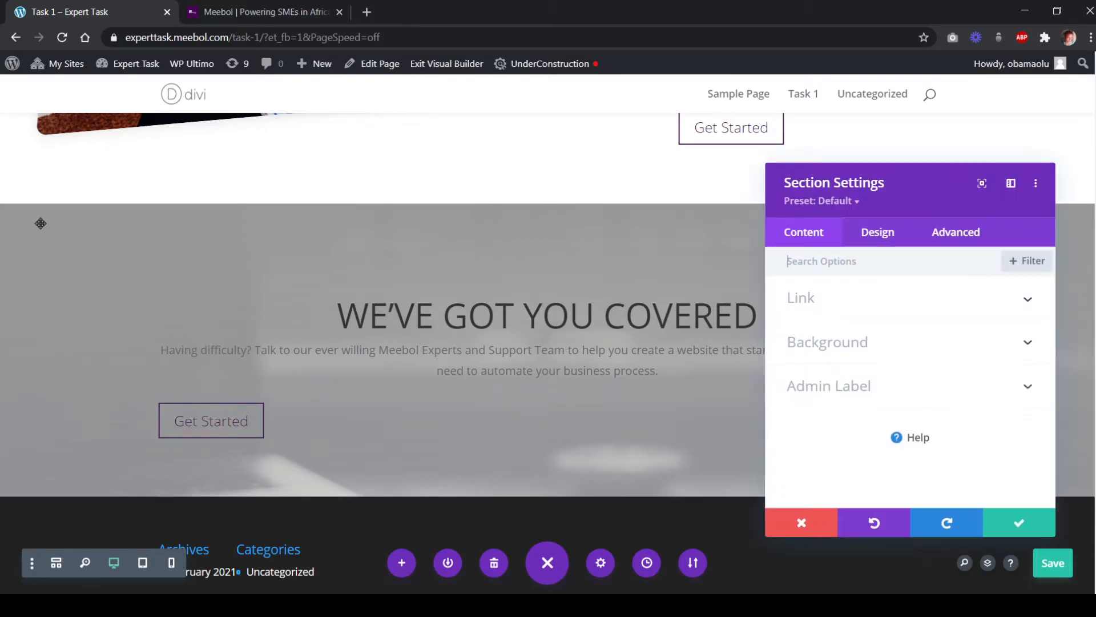
click(874, 232)
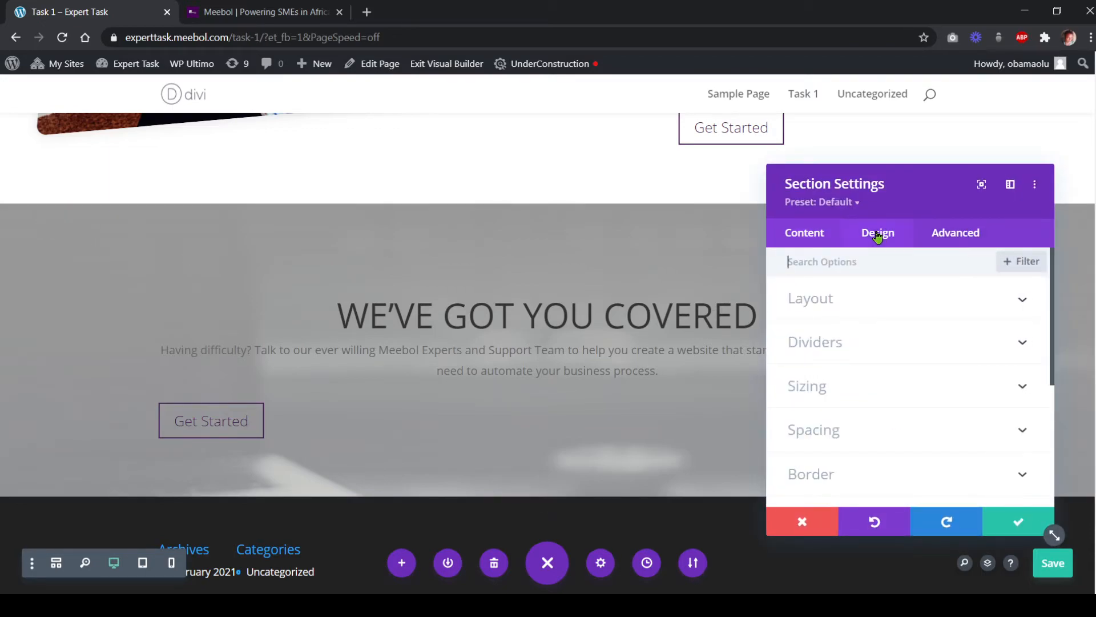
click(835, 433)
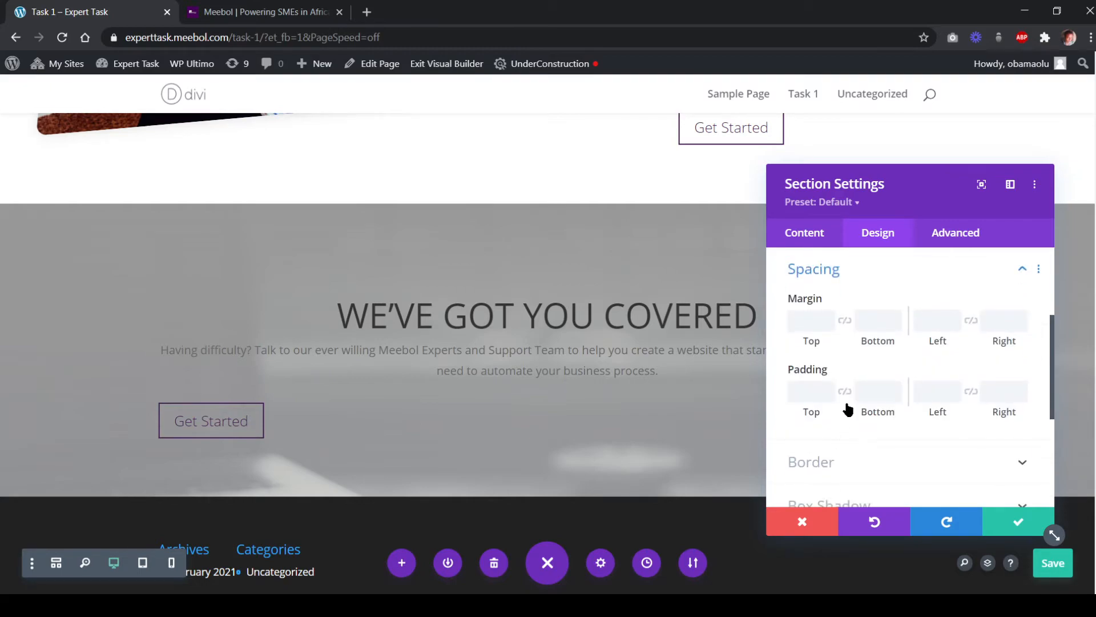
click(810, 393)
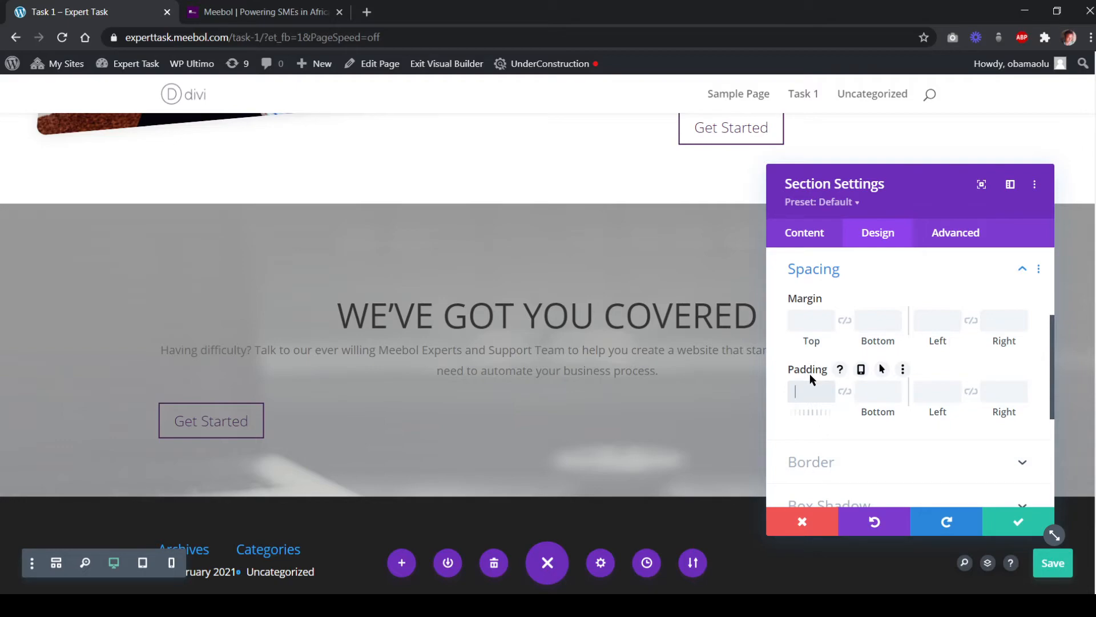
text(50px)
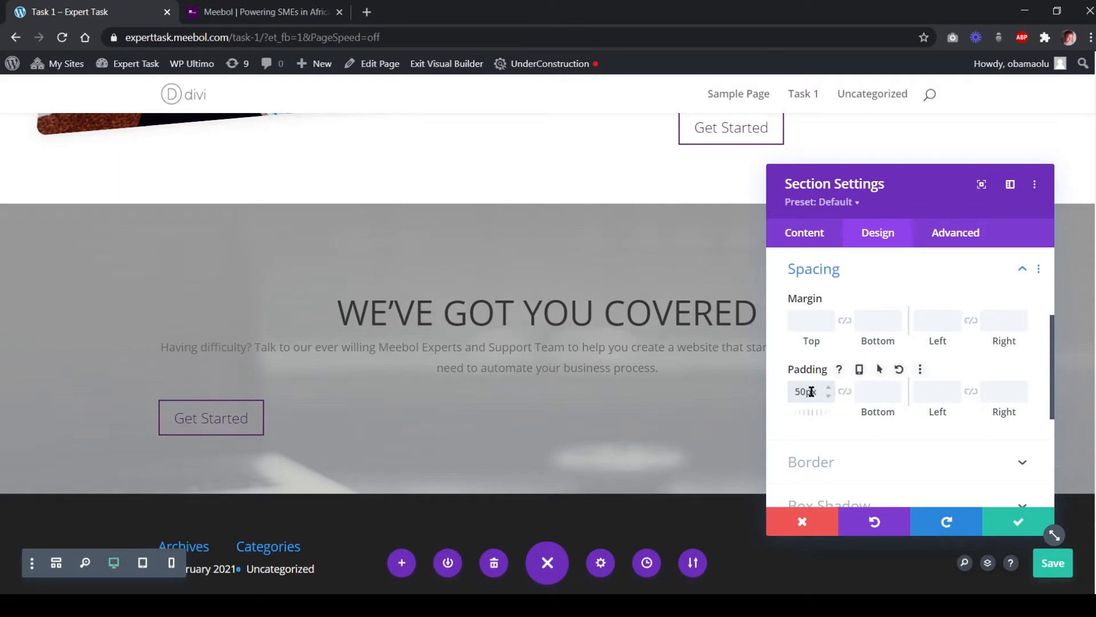
Try a top padding of 50% on the section and review the spacing above the heading
drag(807, 396, 819, 396)
key(ctrl+s)
text(%)
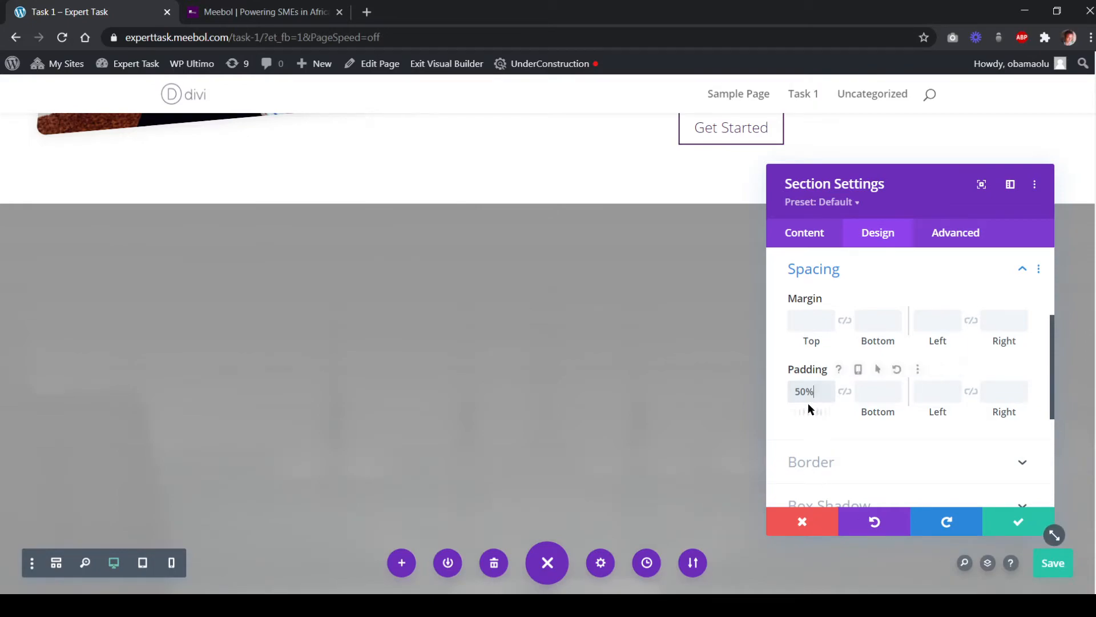
scroll(654, 405, down, 3)
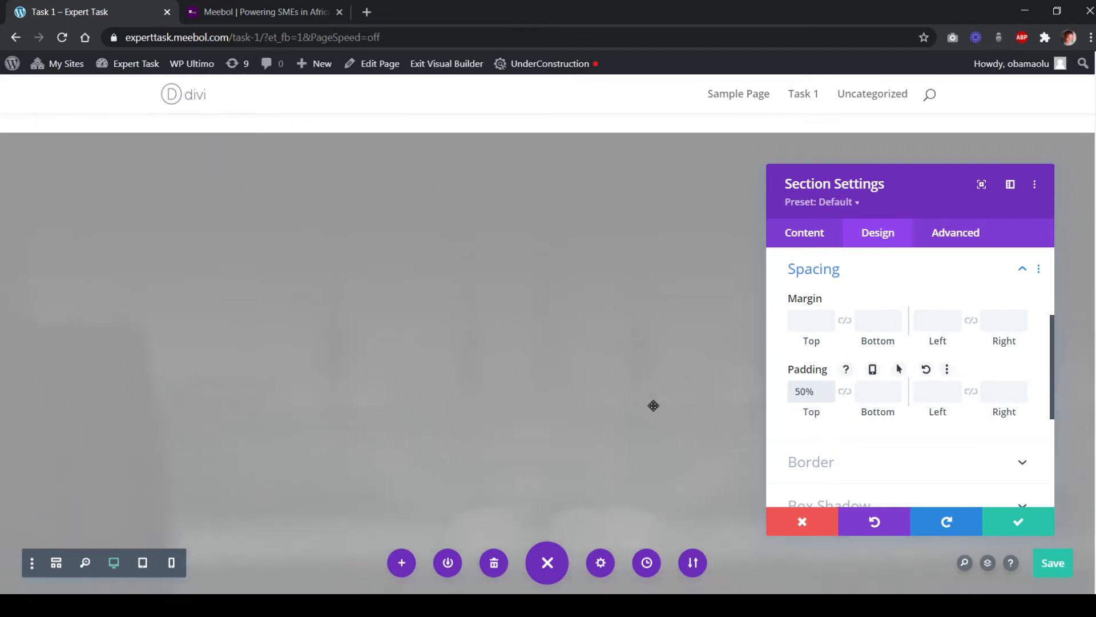
scroll(654, 407, down, 5)
scroll(653, 406, up, 5)
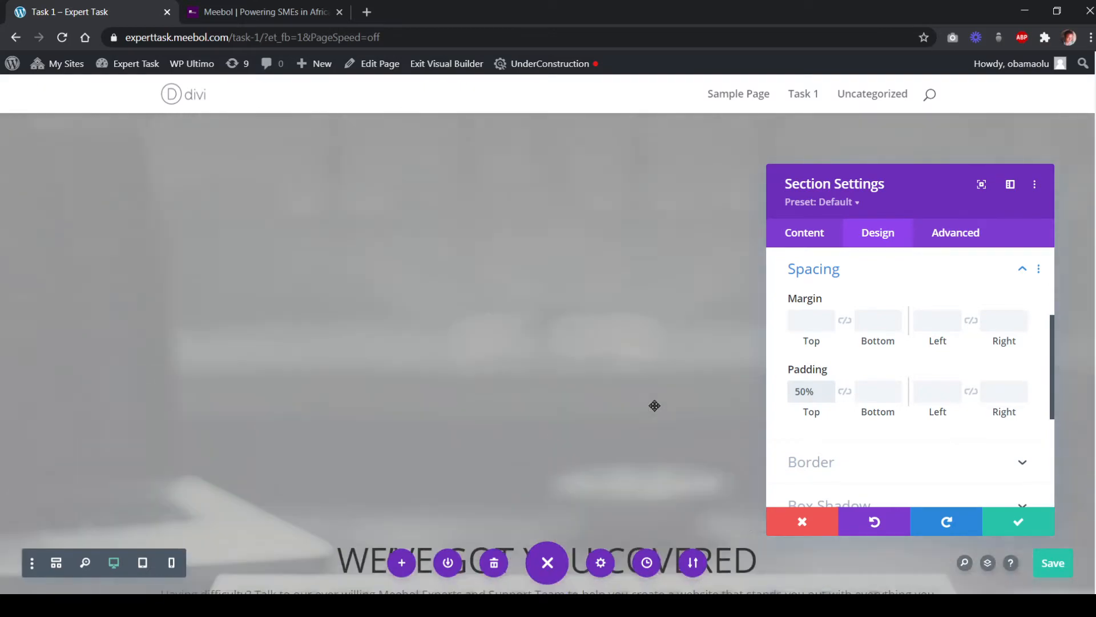
scroll(652, 405, up, 2)
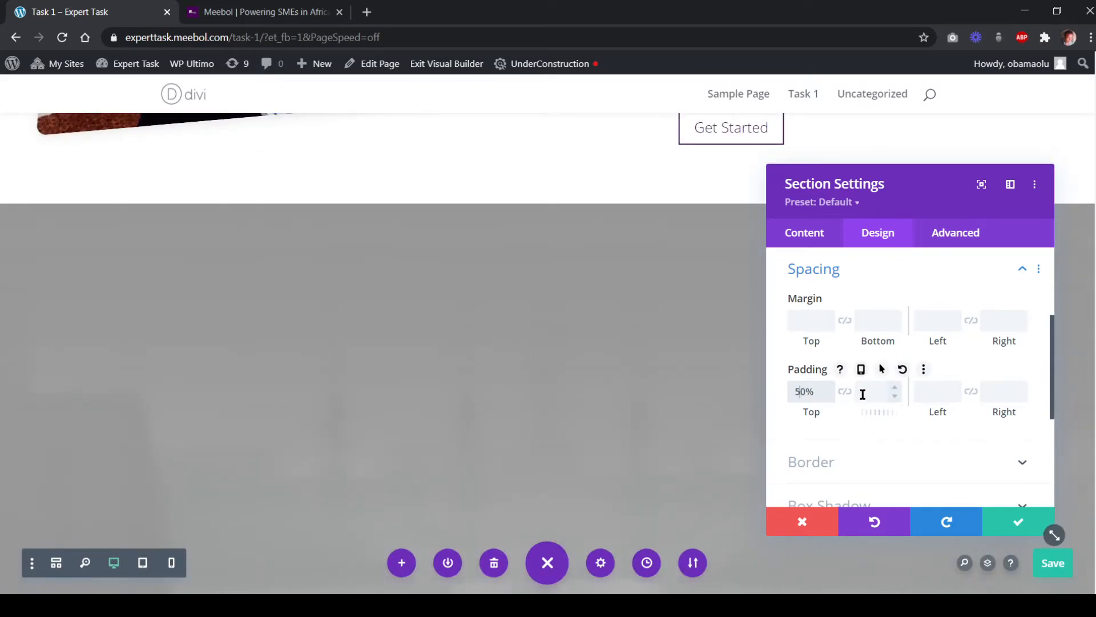
Try a top padding of 20% on the section, review it, and reduce the top padding to 10%
key(BackSpace)
text(2)
scroll(641, 414, down, 5)
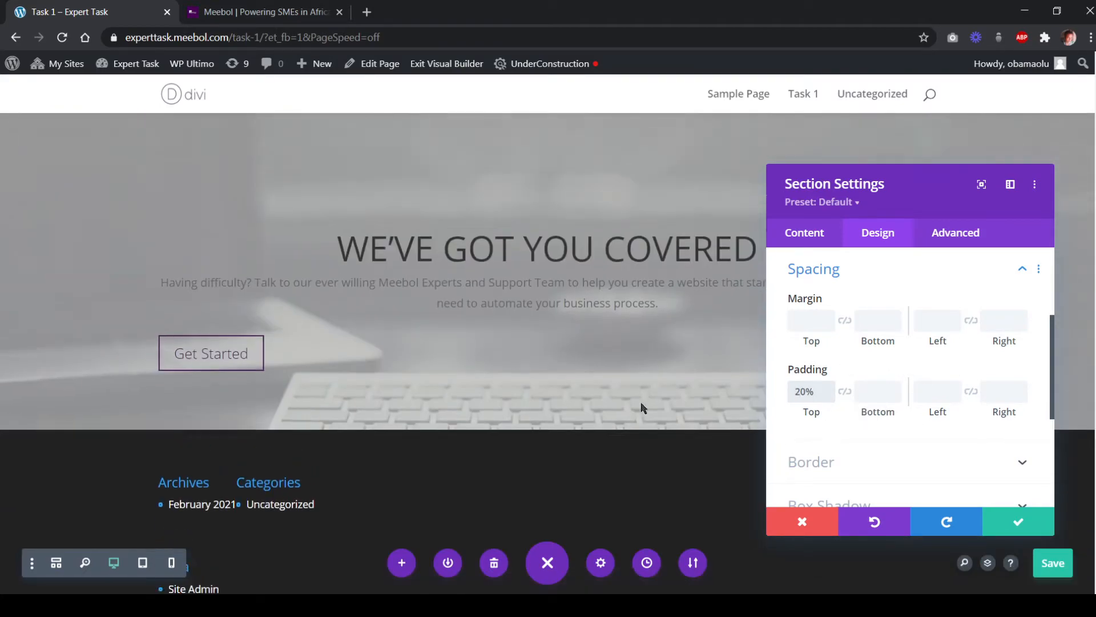
scroll(641, 407, up, 5)
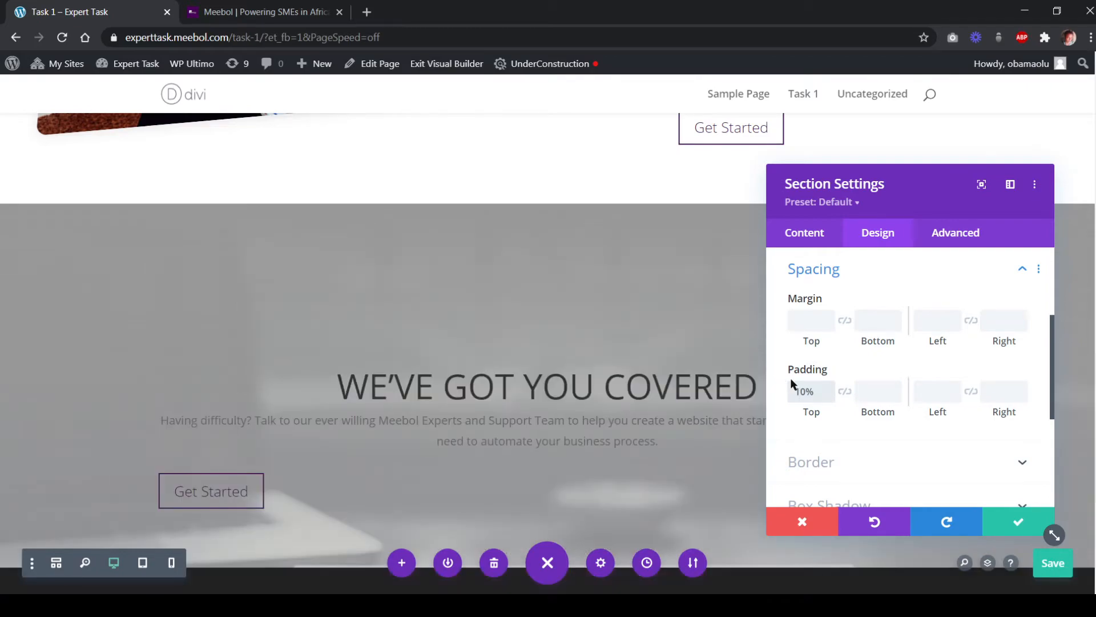
Try linking the section's bottom padding to its top padding, and unlink them with the bottom value cleared
click(846, 393)
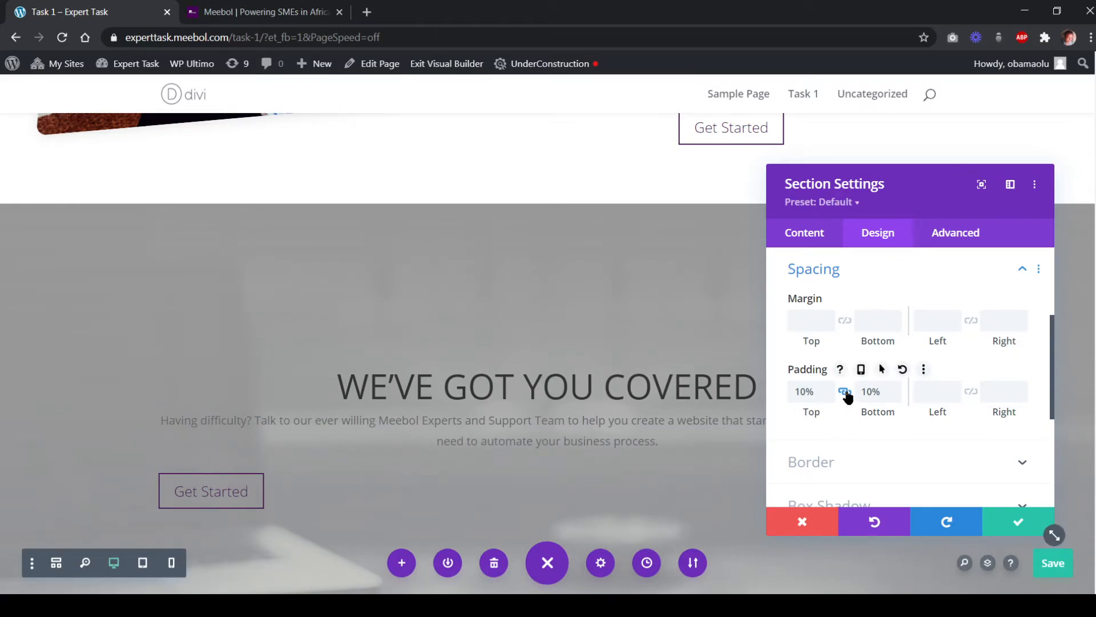
click(845, 393)
key(BackSpace)
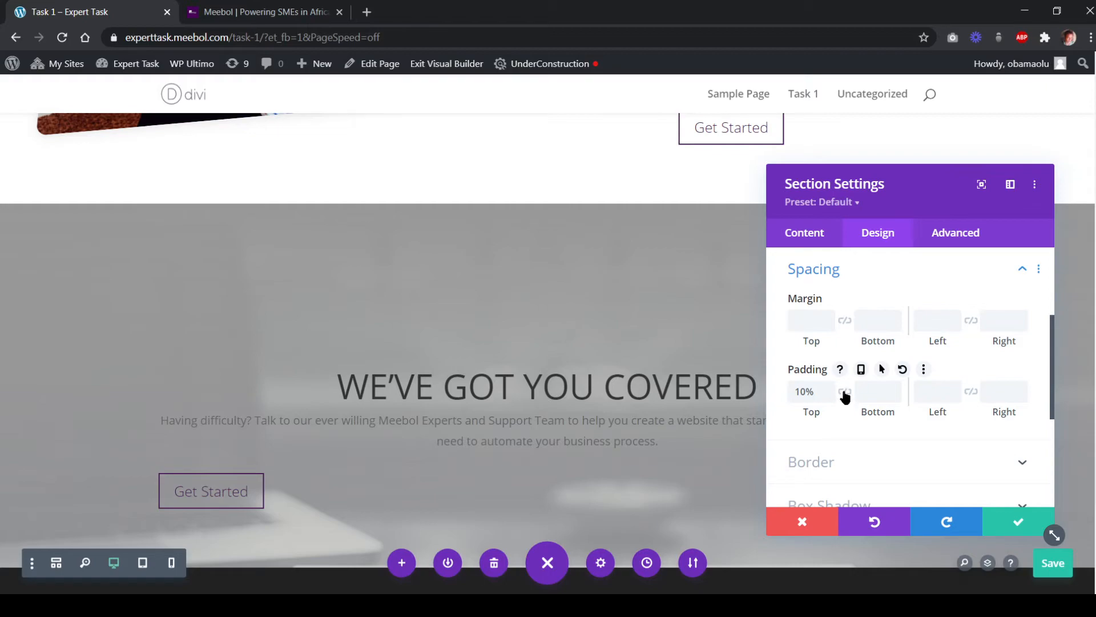
Link the section's bottom padding to its top padding at 10% and review the spacing around the content
click(846, 399)
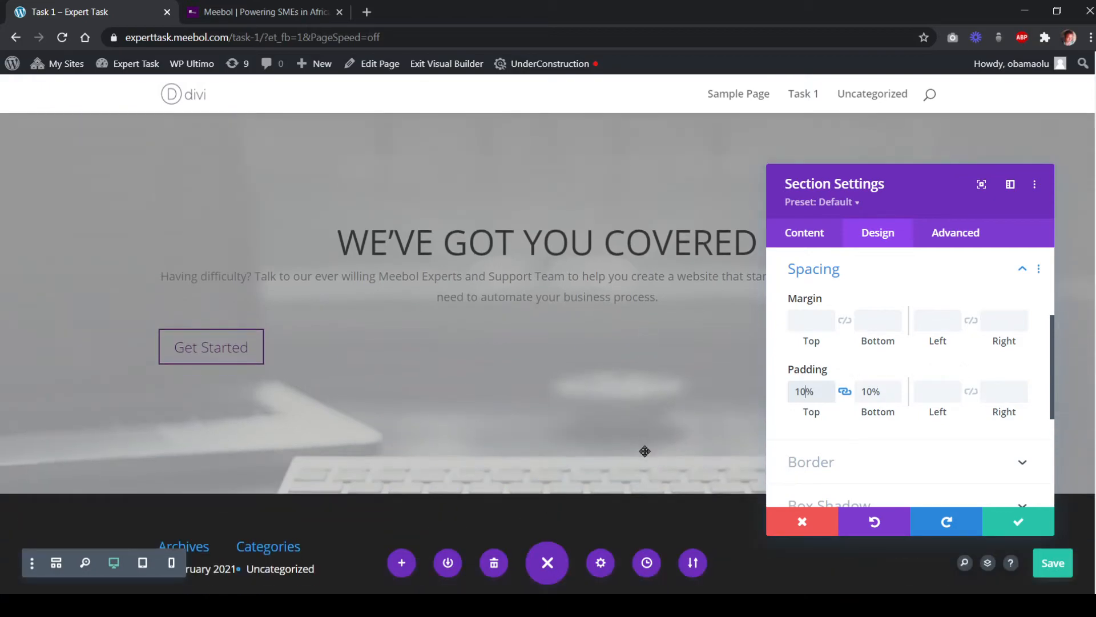
scroll(643, 449, down, 3)
scroll(498, 243, up, 2)
scroll(602, 328, down, 3)
scroll(500, 245, up, 3)
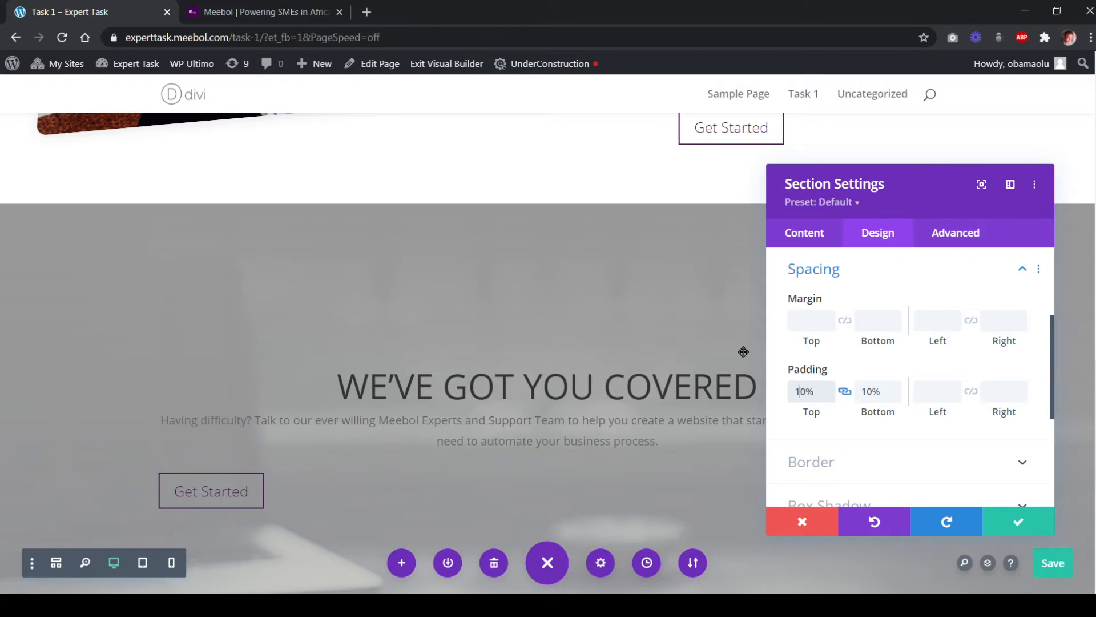
Set the section's linked top and bottom padding to 20%, compare it with the Meebol homepage, and apply the section settings
scroll(649, 366, down, 3)
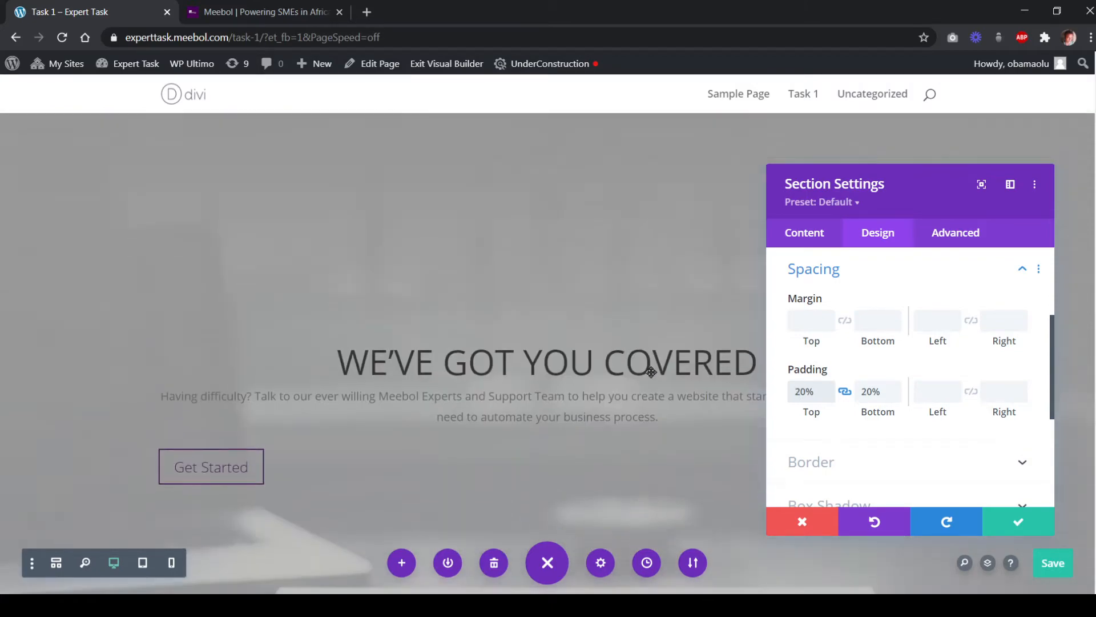
scroll(649, 371, down, 2)
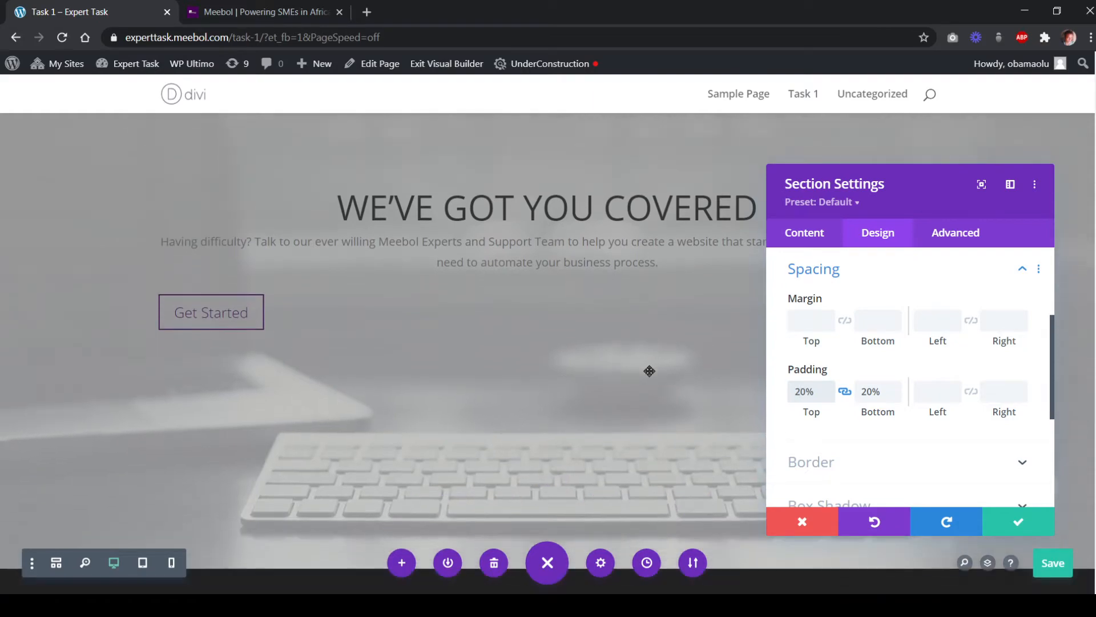
click(274, 13)
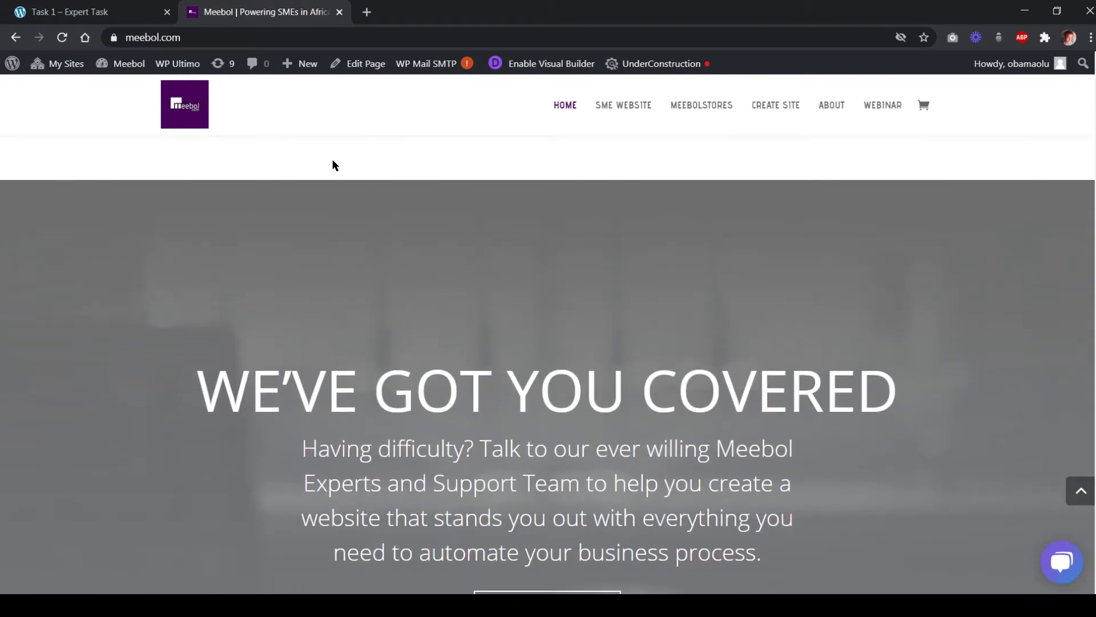
click(108, 17)
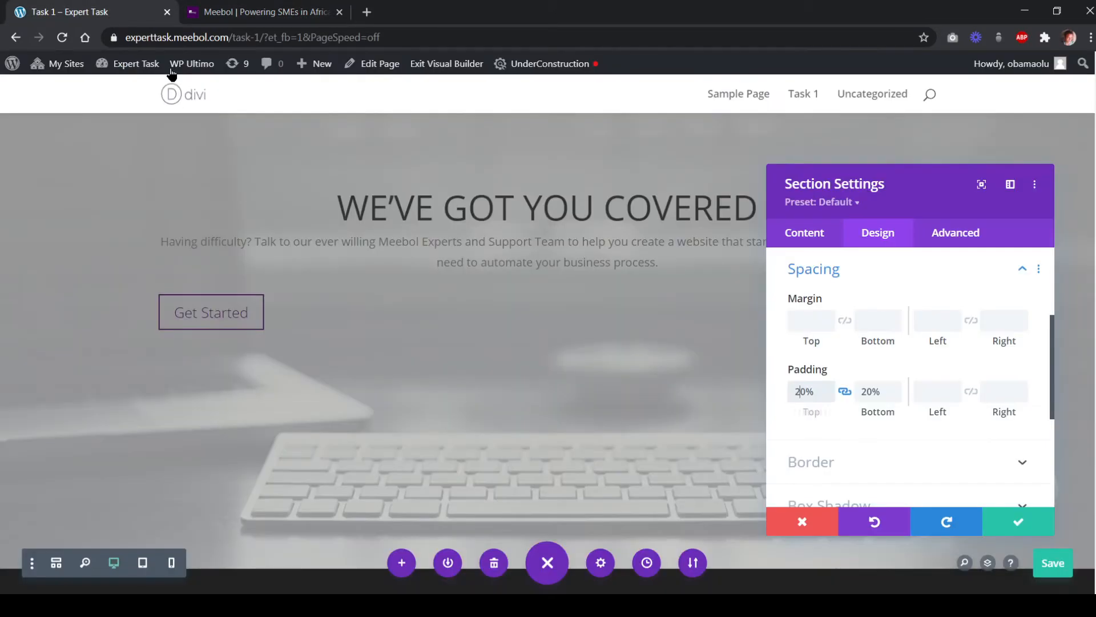
click(998, 525)
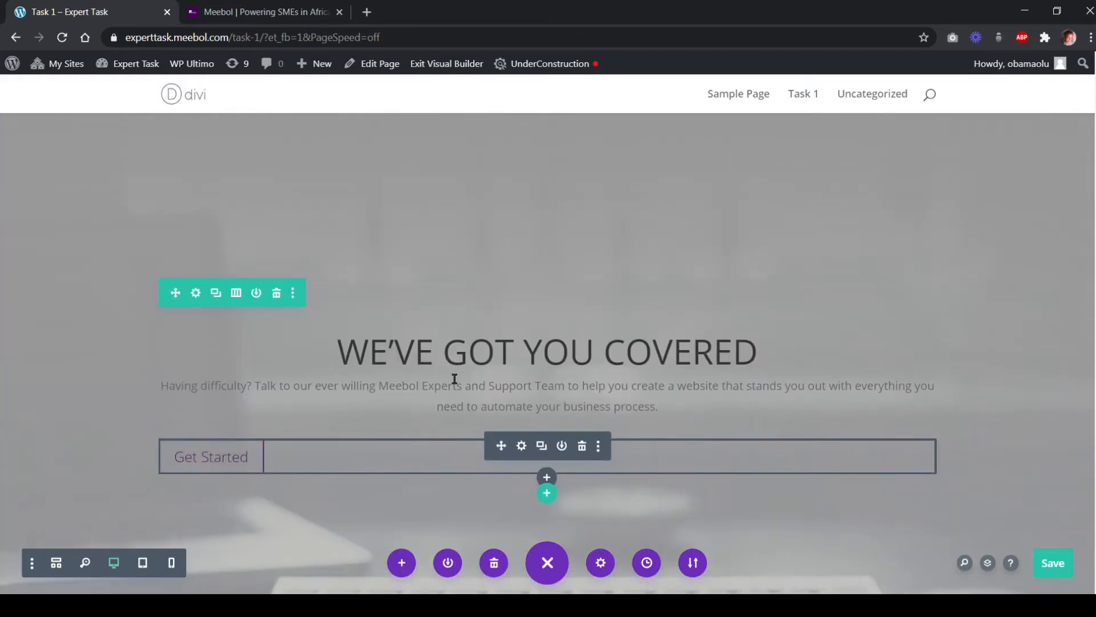
Center the Get Started button in the WE'VE GOT YOU COVERED section
click(522, 447)
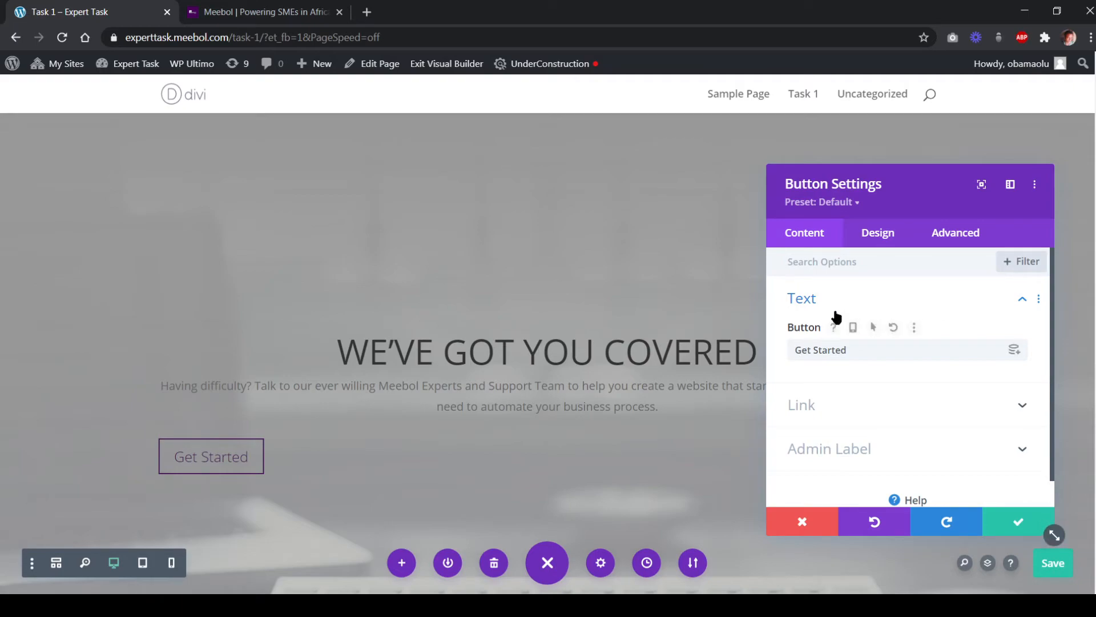
click(876, 243)
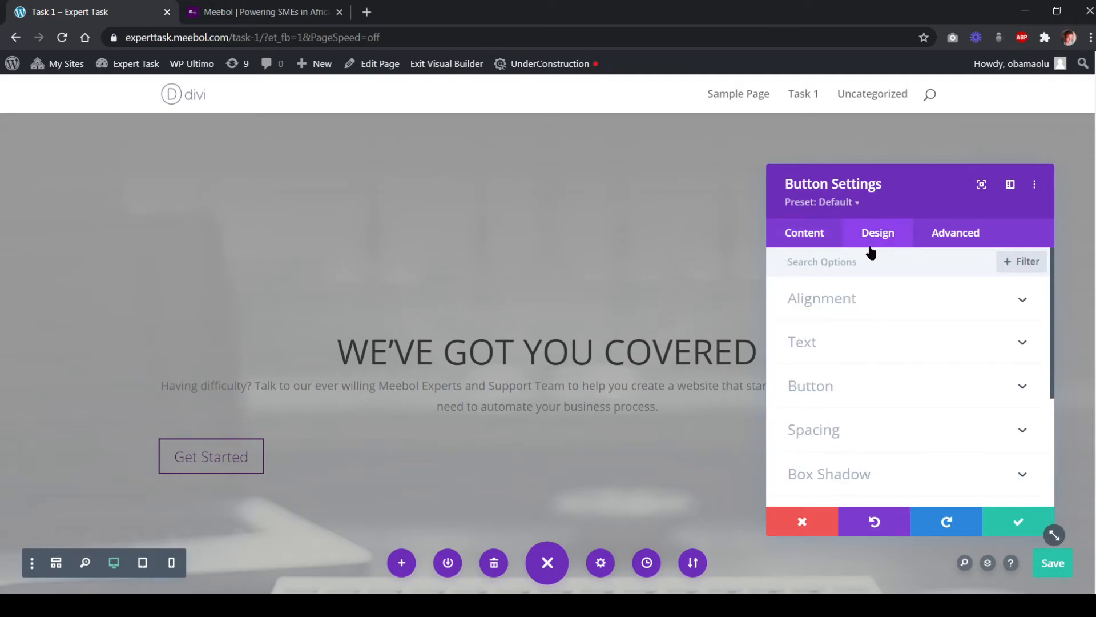
click(853, 303)
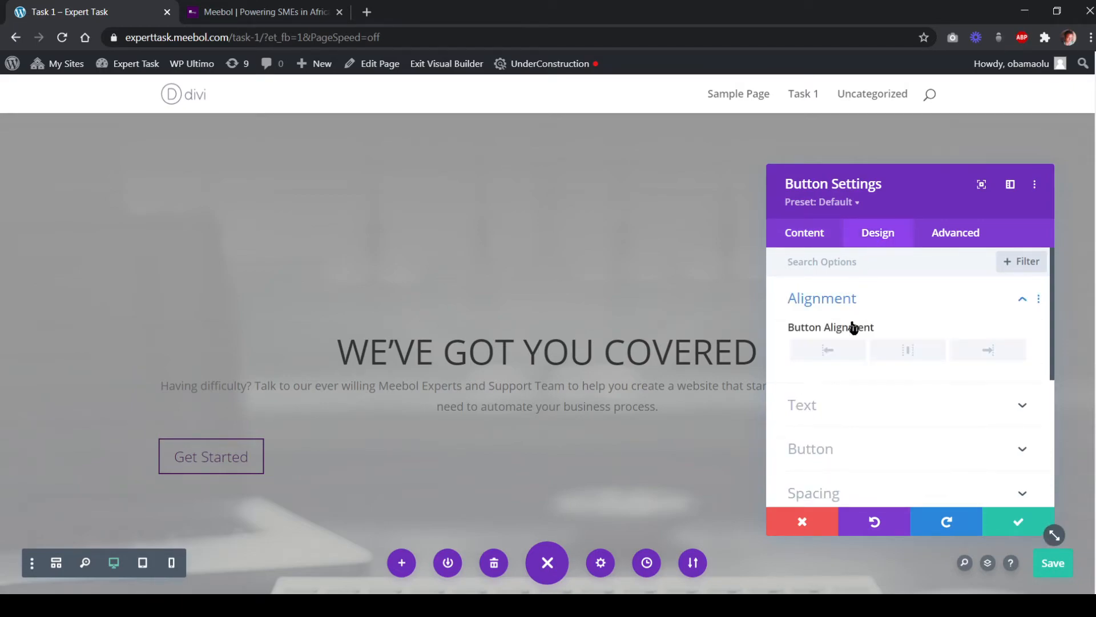
click(906, 353)
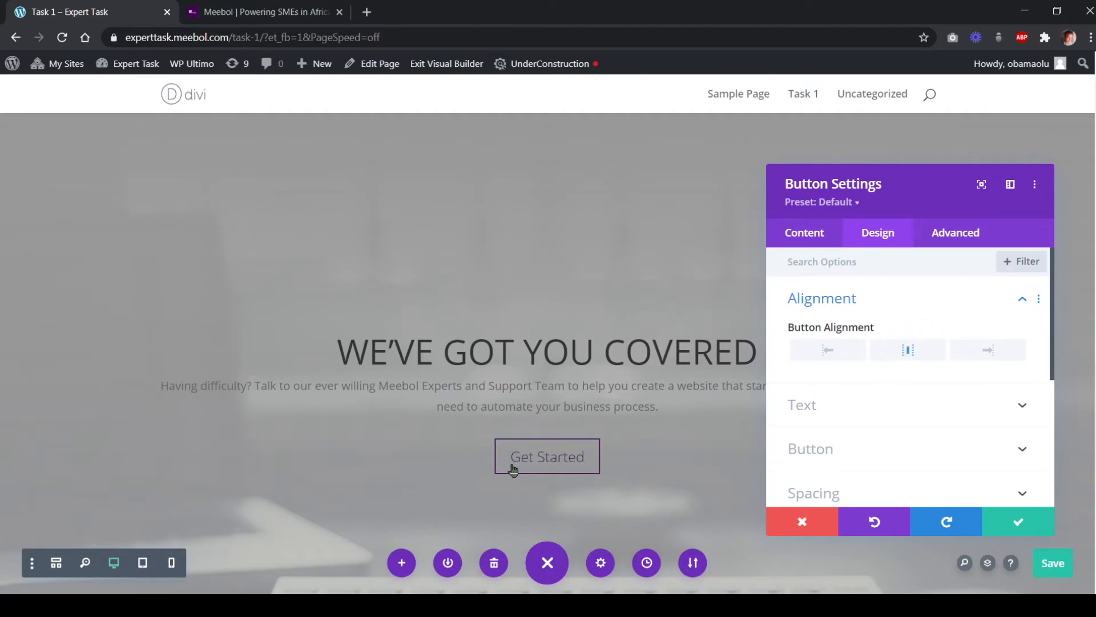
Check the button styling on the Meebol homepage and set the Get Started button's general text color to Light
click(269, 17)
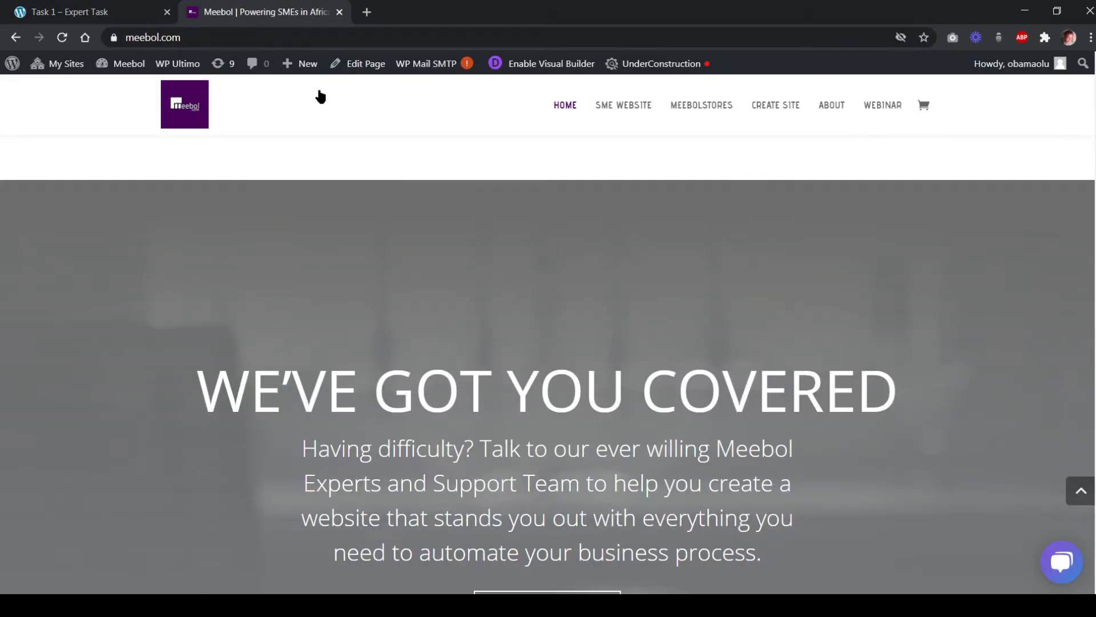
scroll(548, 508, down, 4)
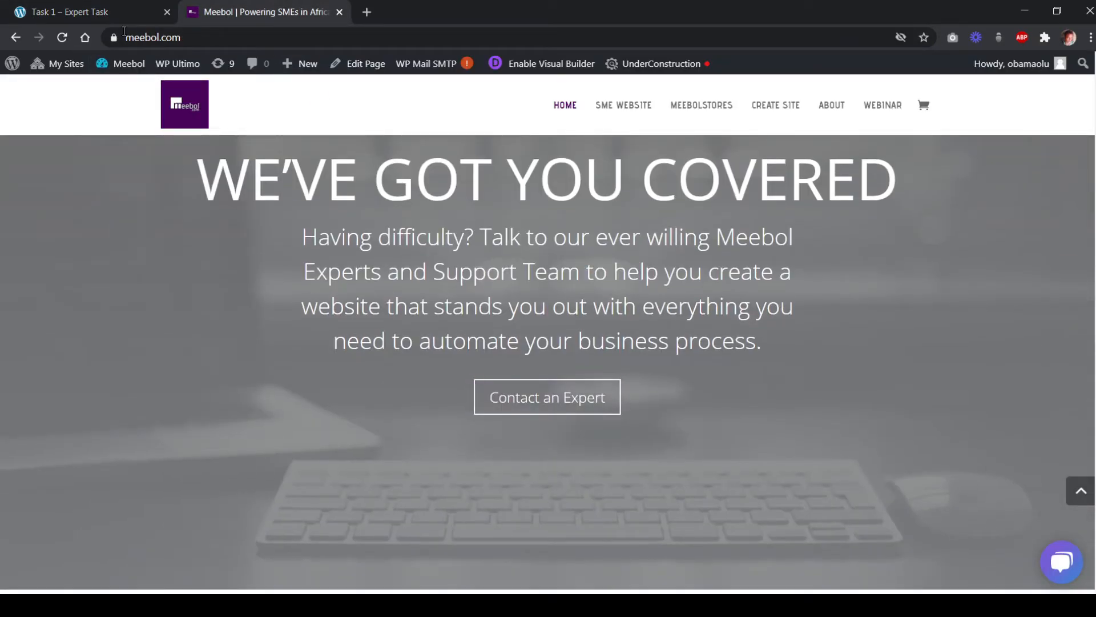
click(100, 16)
scroll(848, 385, down, 1)
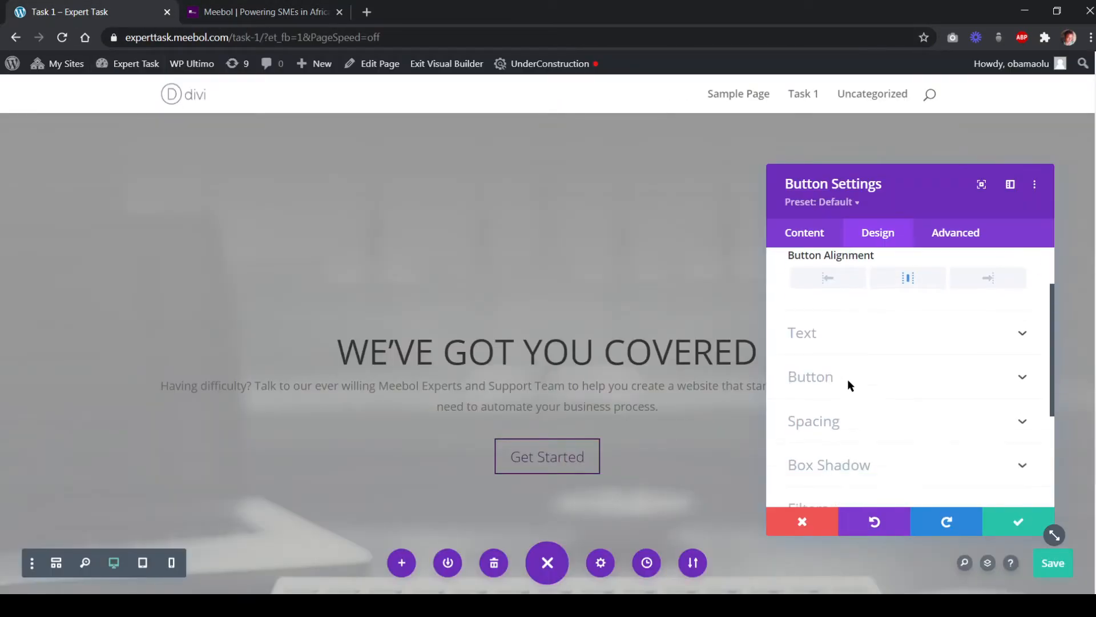
click(838, 337)
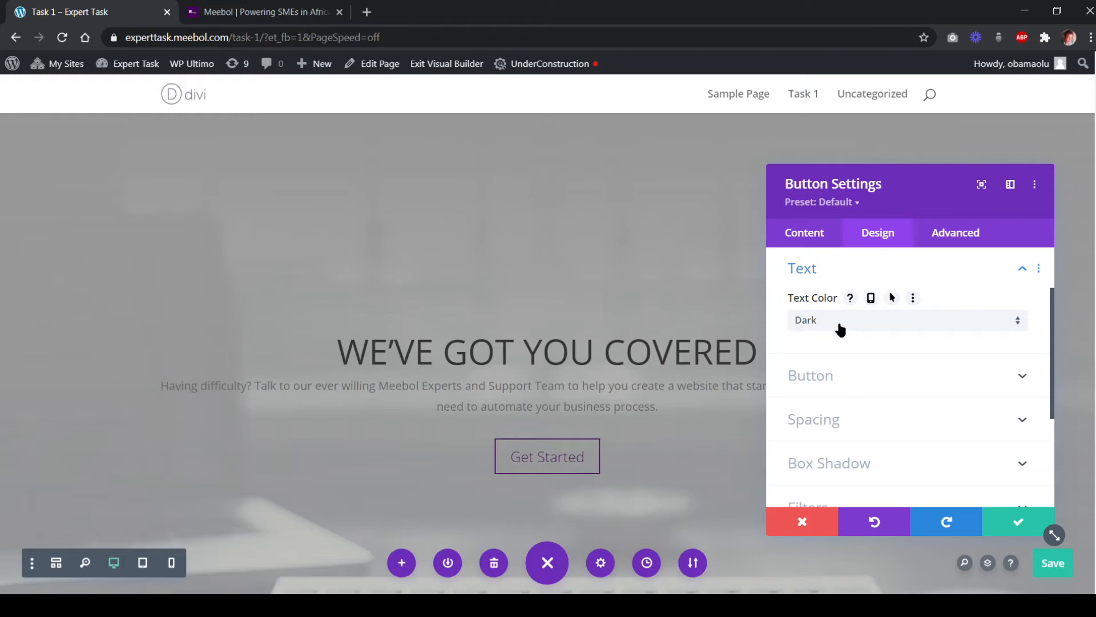
click(840, 329)
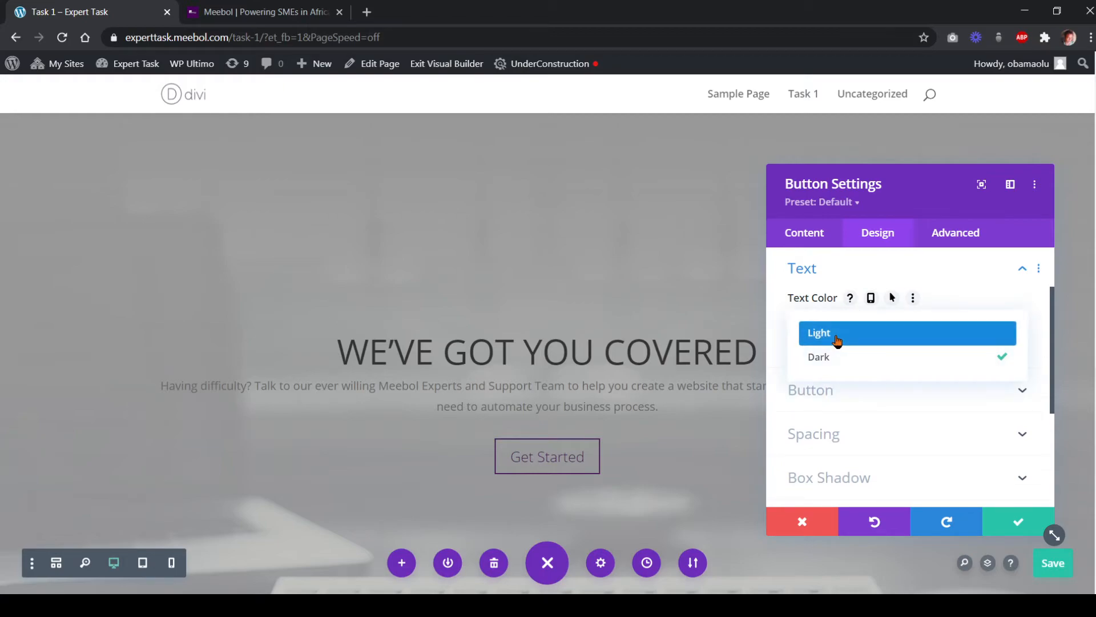
click(837, 340)
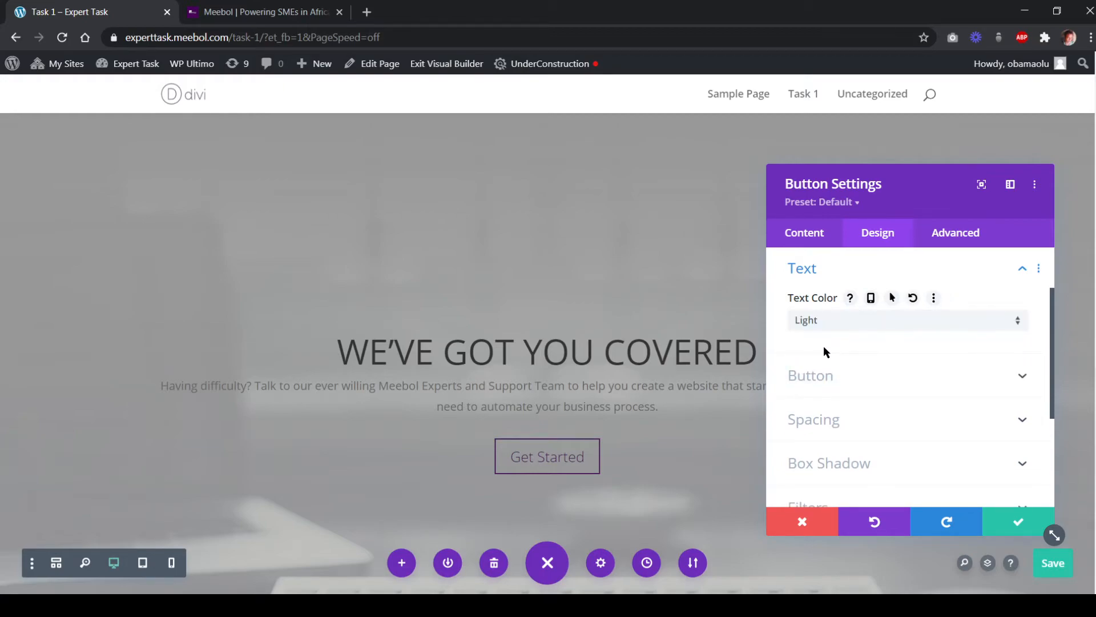
Set the Get Started button's own text color to white (#FFFFFF), check its hover state, and apply the button settings
scroll(824, 349, down, 2)
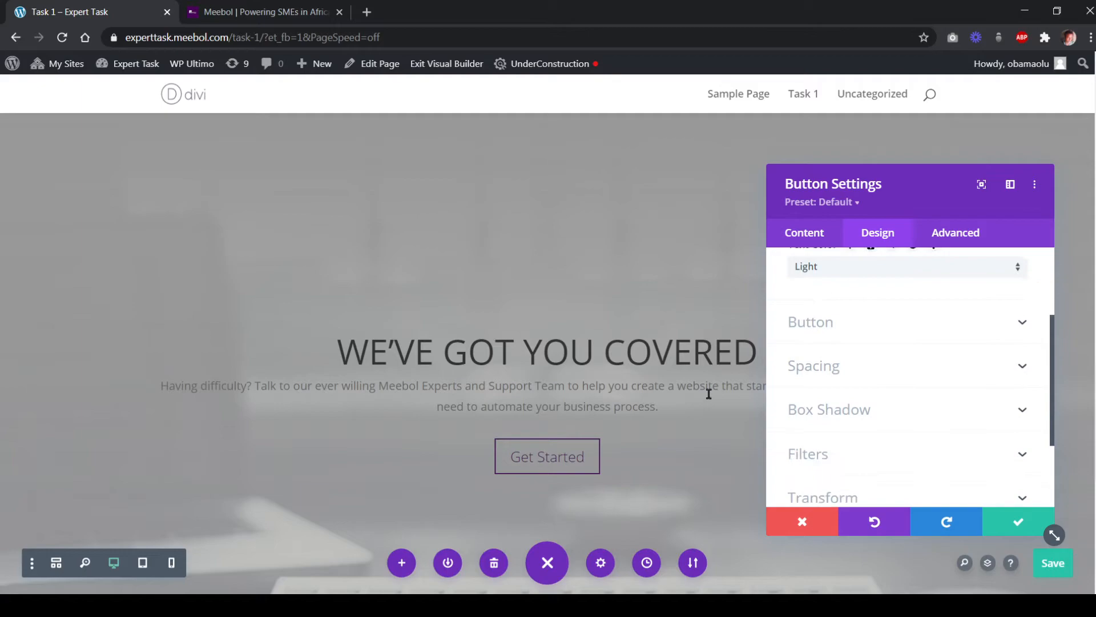
click(827, 315)
scroll(900, 386, down, 1)
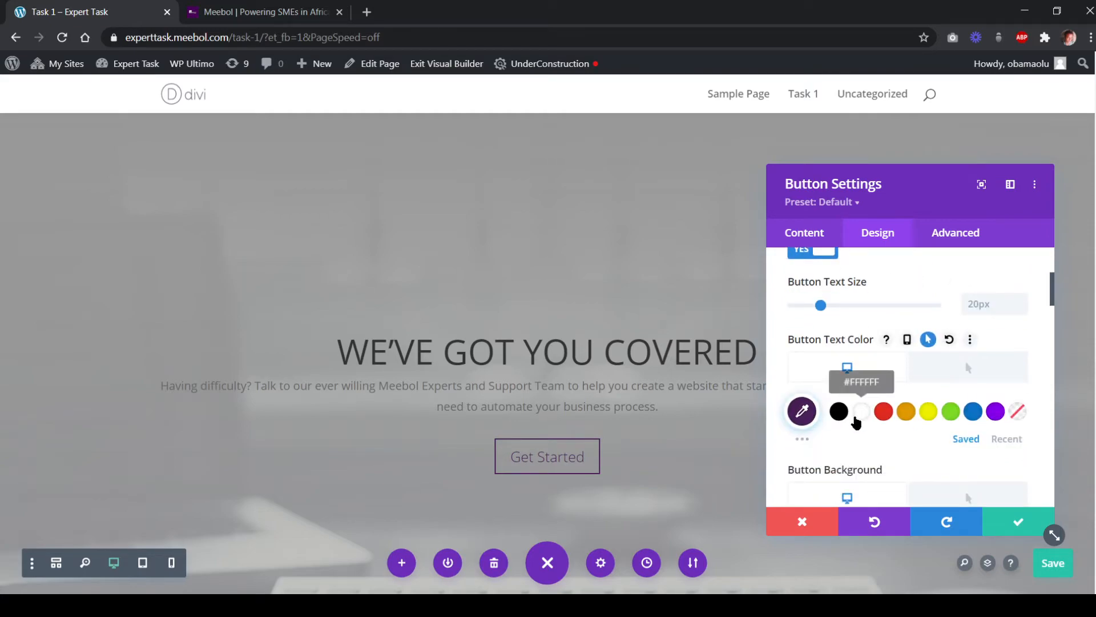
click(861, 413)
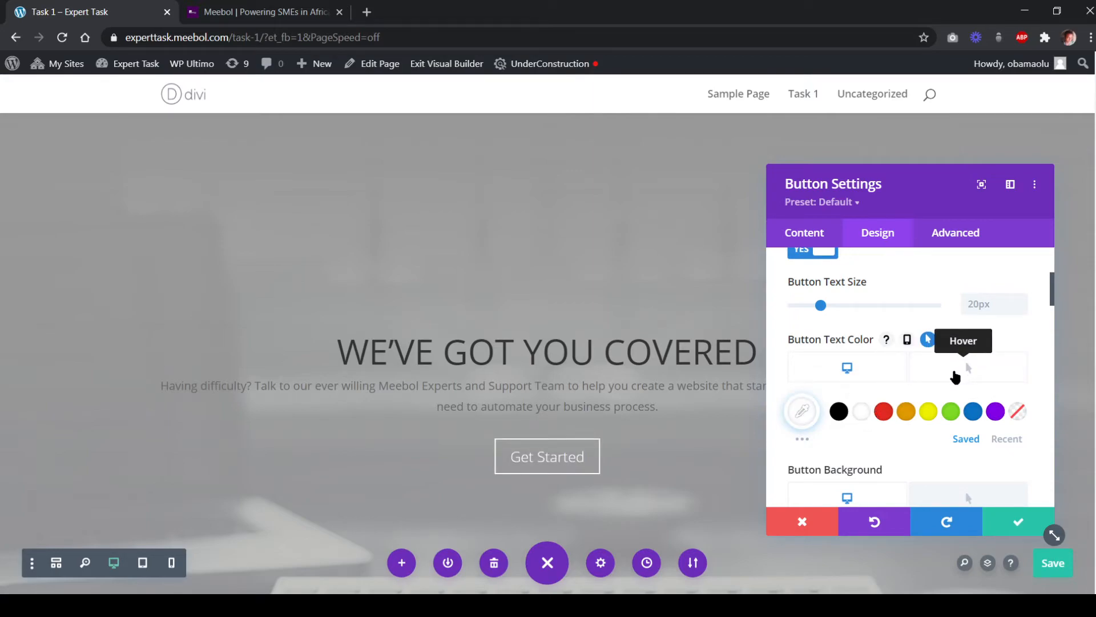
click(926, 372)
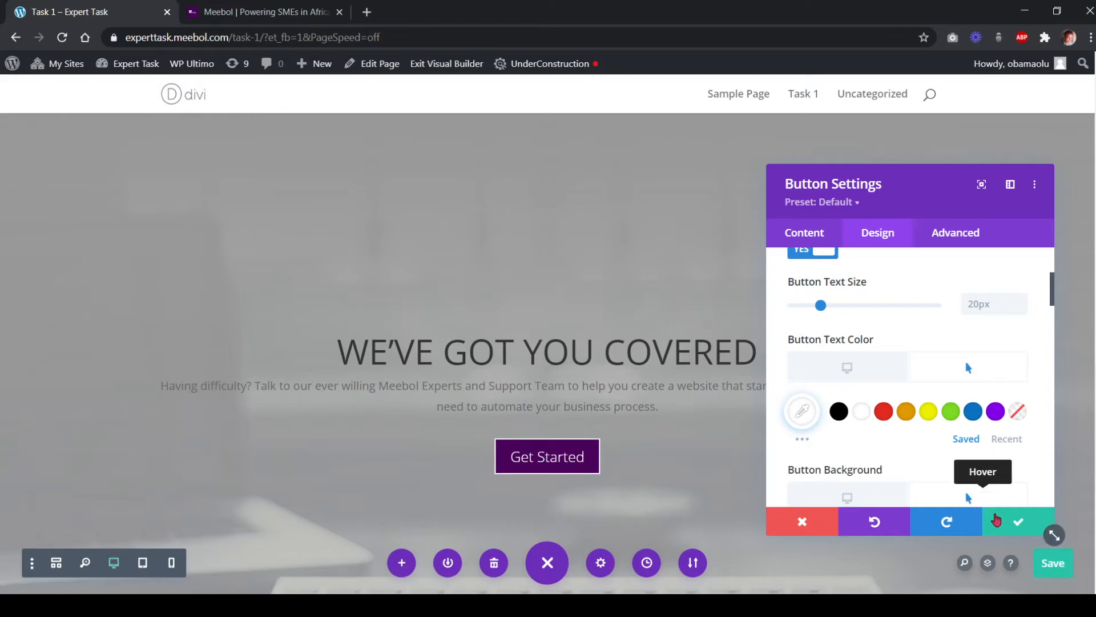
click(995, 520)
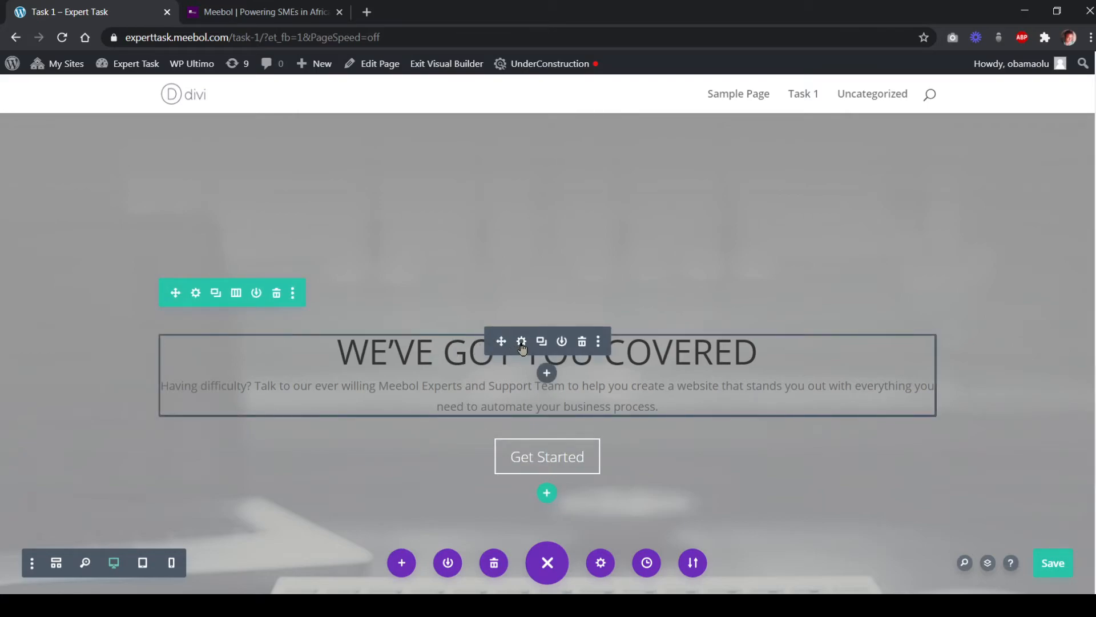
Clear the top margin of the text module containing the WE'VE GOT YOU COVERED heading
click(522, 342)
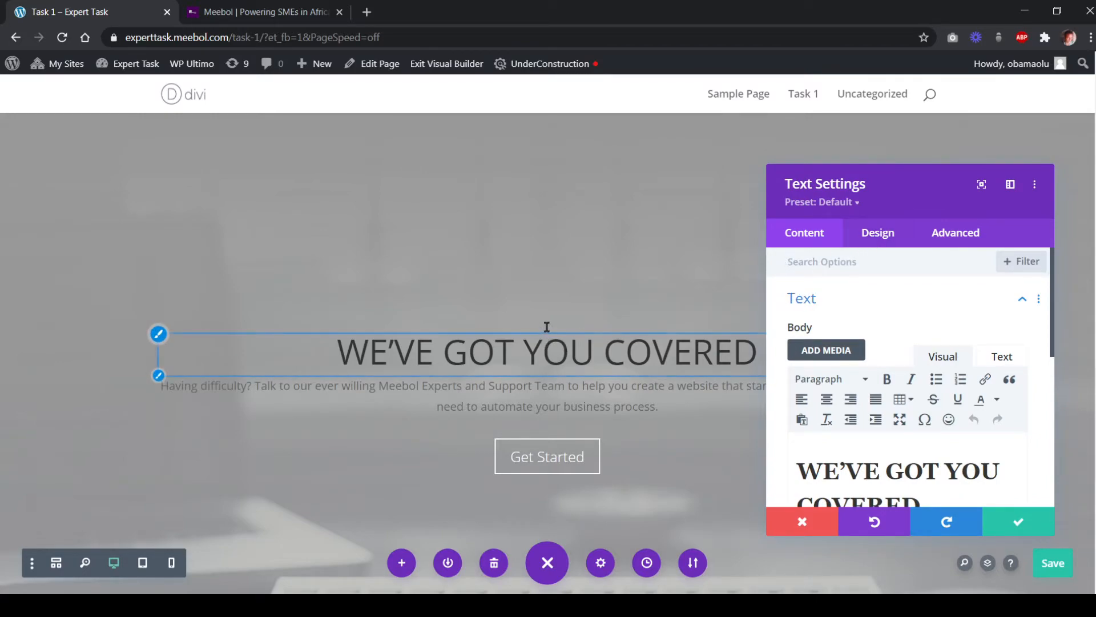
click(877, 233)
scroll(832, 386, down, 3)
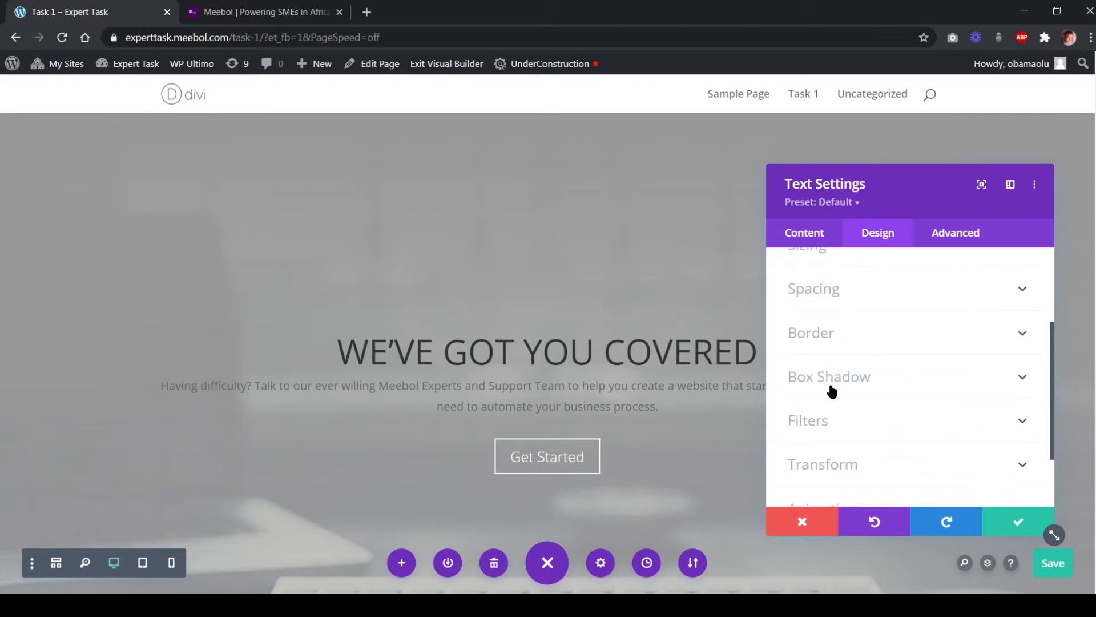
click(845, 290)
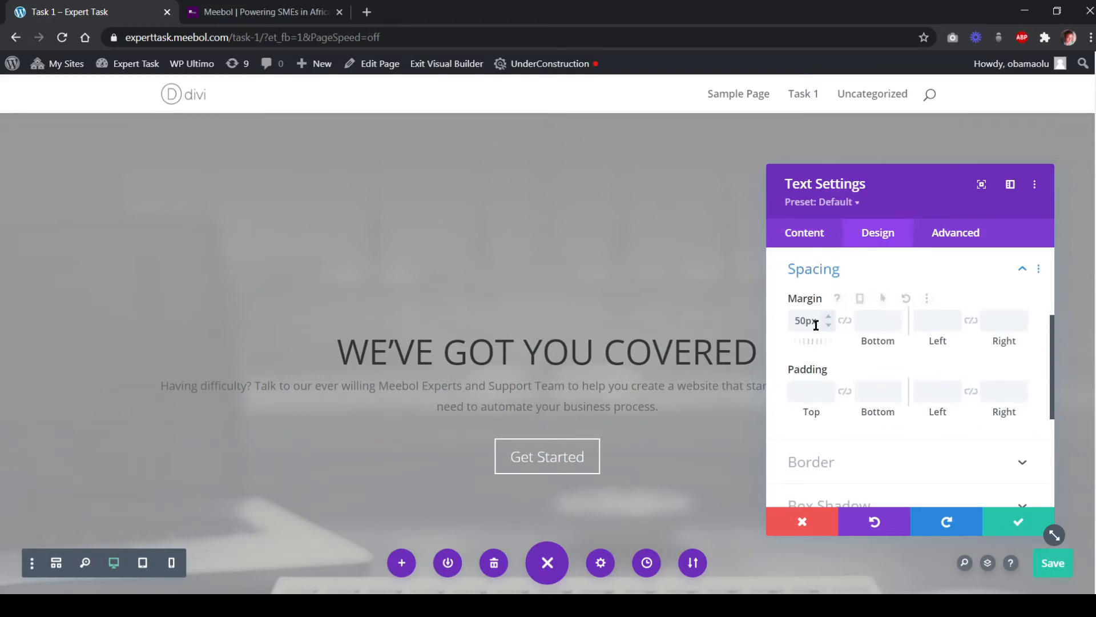
drag(818, 320, 779, 321)
key(BackSpace)
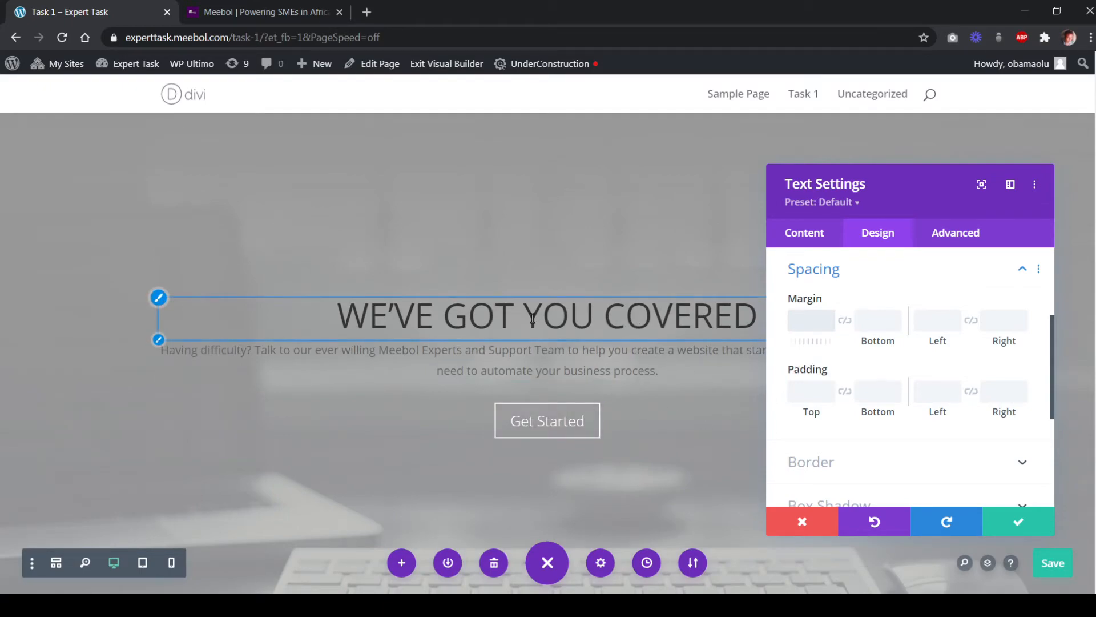
Set the WE'VE GOT YOU COVERED heading's text size to 68px and compare it with the Meebol homepage heading
click(159, 299)
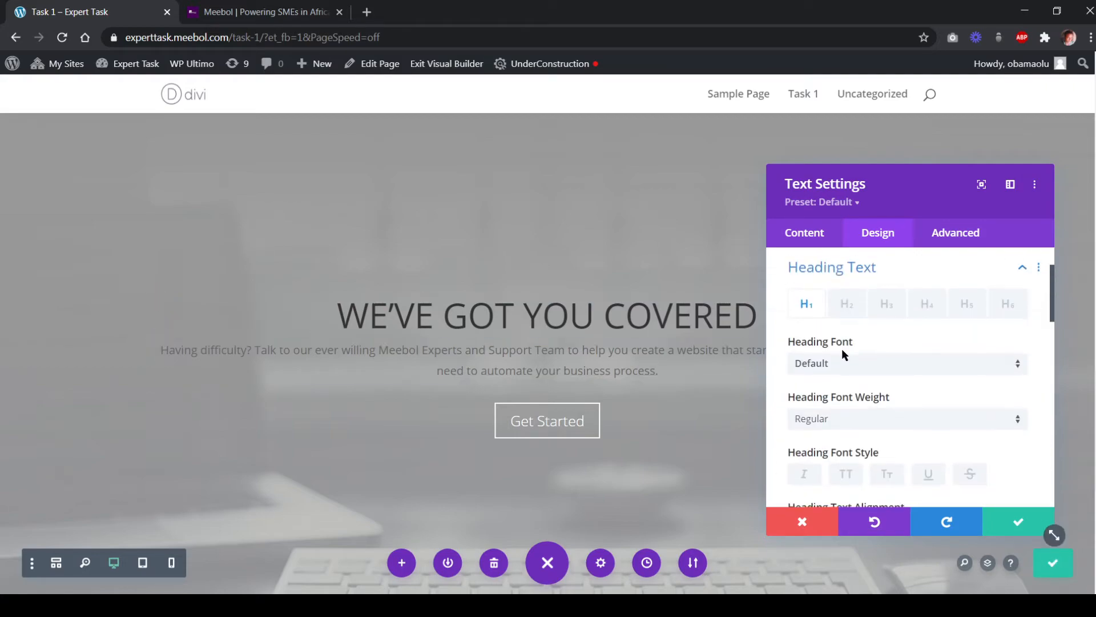
scroll(914, 400, down, 5)
click(974, 387)
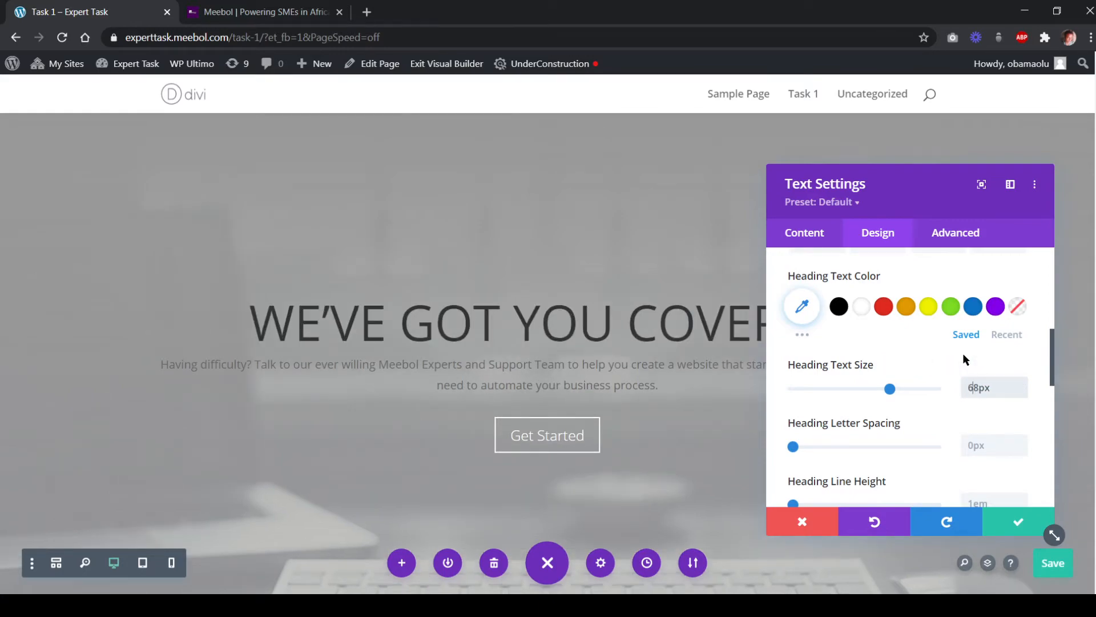
click(265, 12)
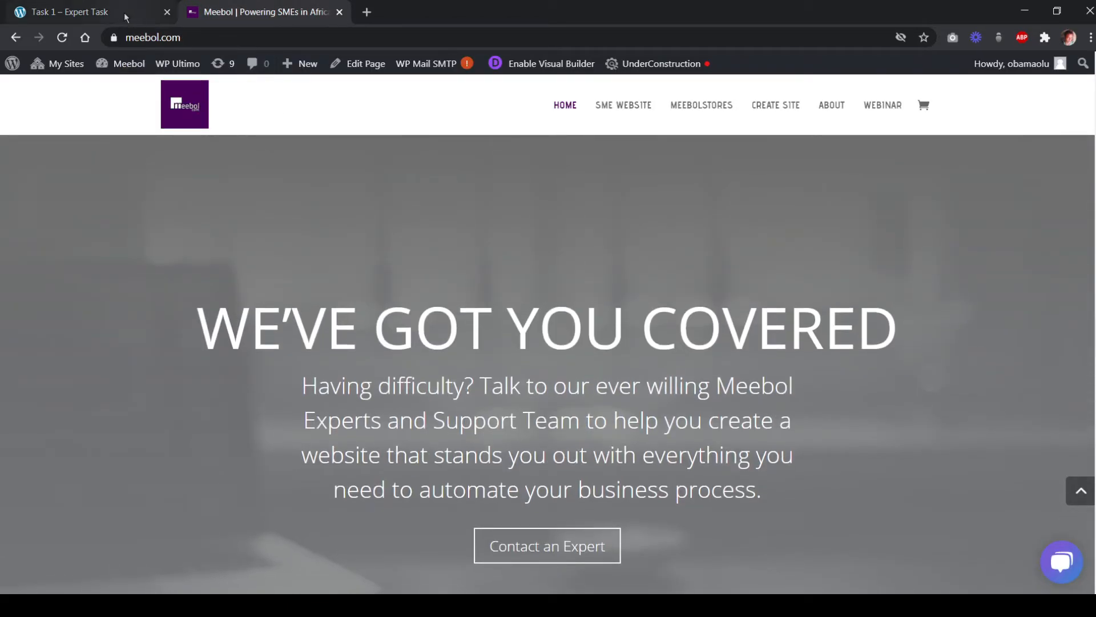
click(128, 11)
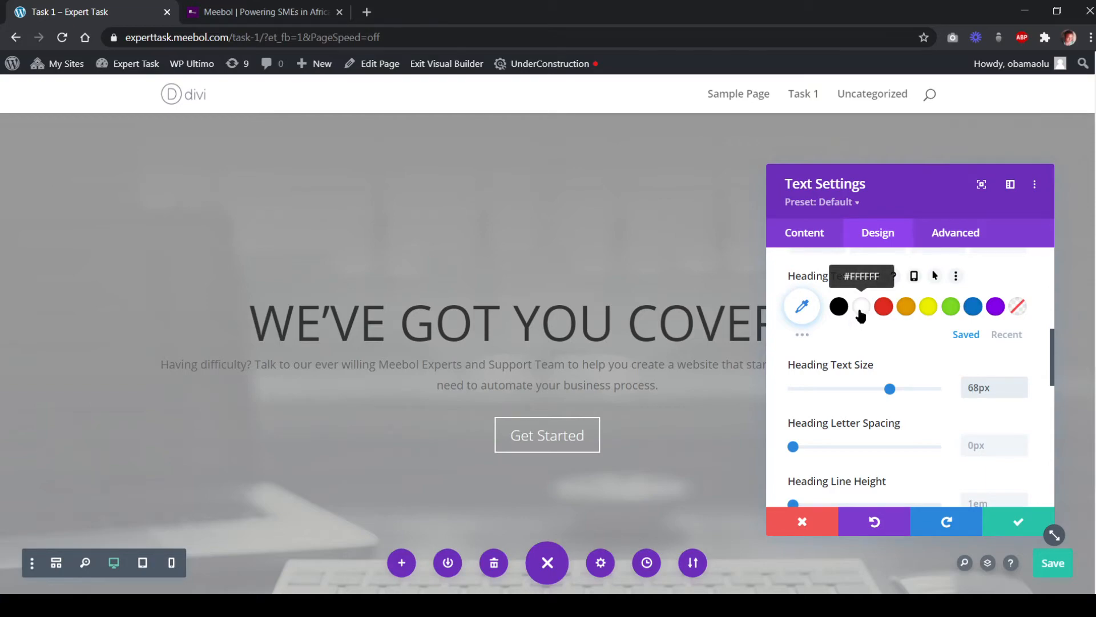
Set the color of the body text below the heading to white (#FFFFFF)
scroll(862, 313, up, 1)
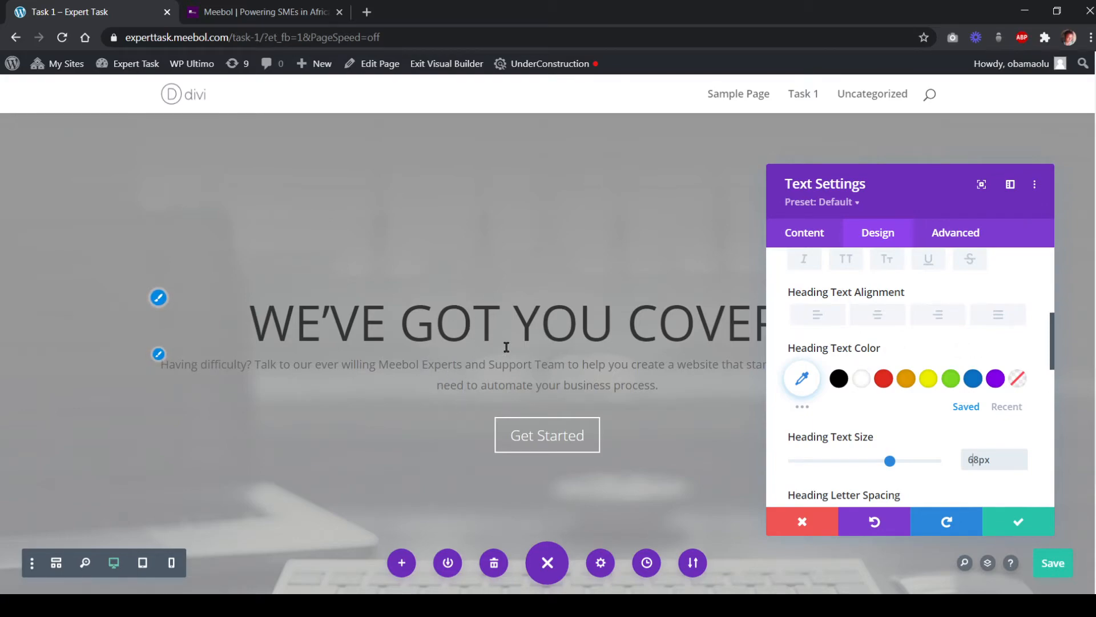
scroll(966, 403, up, 2)
scroll(890, 380, up, 3)
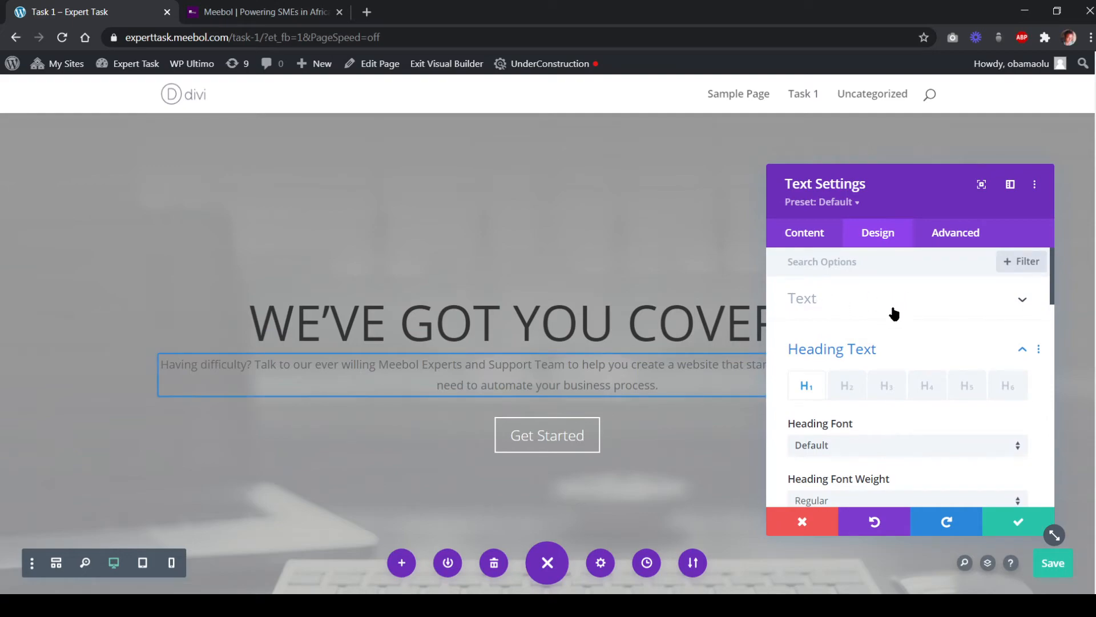
click(894, 315)
scroll(882, 365, down, 4)
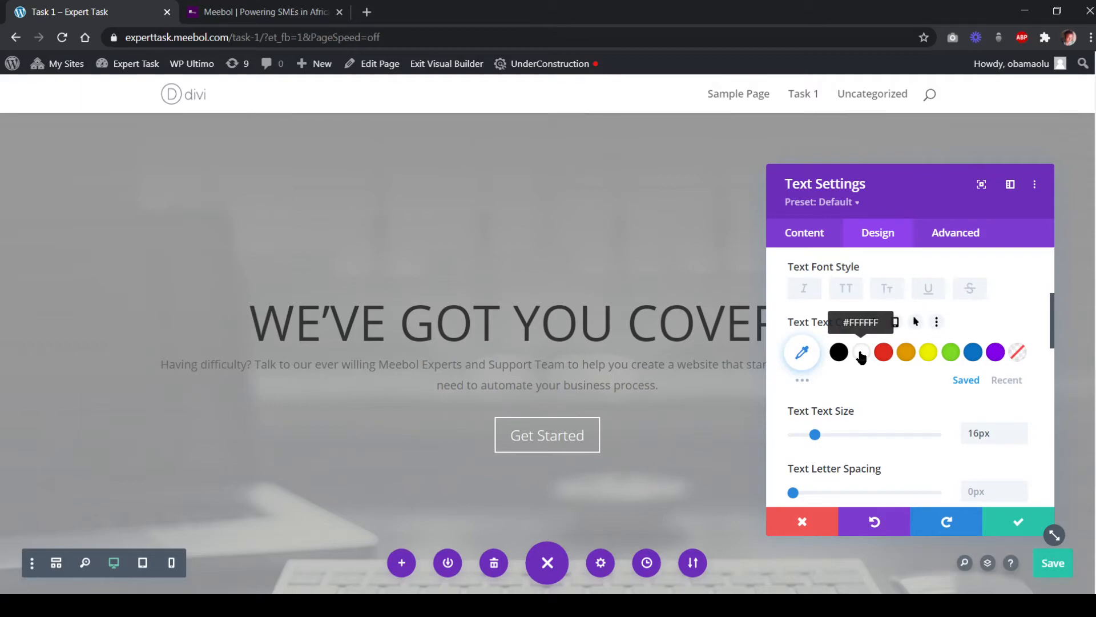
click(861, 357)
scroll(863, 365, down, 1)
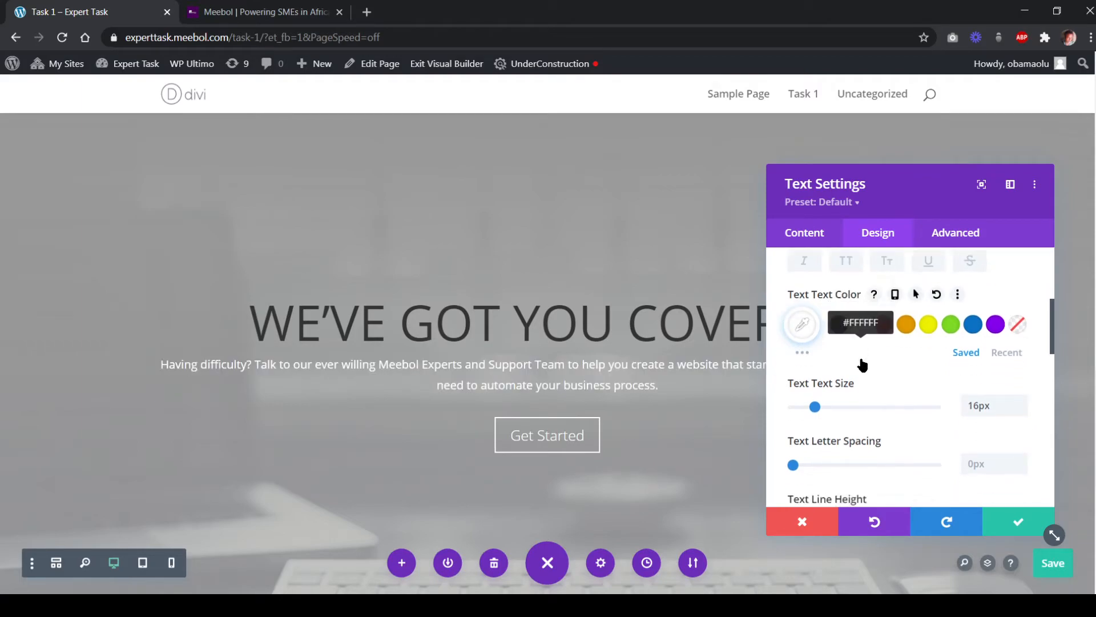
scroll(862, 364, down, 8)
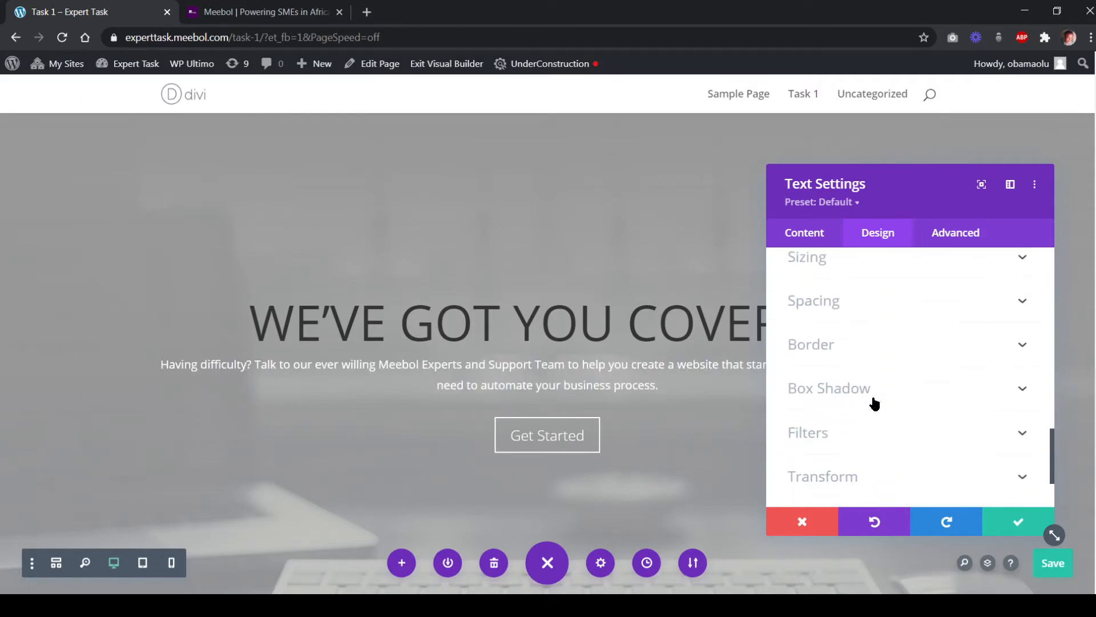
Set the WE'VE GOT YOU COVERED heading's text color to white (#FFFFFF)
scroll(875, 403, up, 5)
click(872, 358)
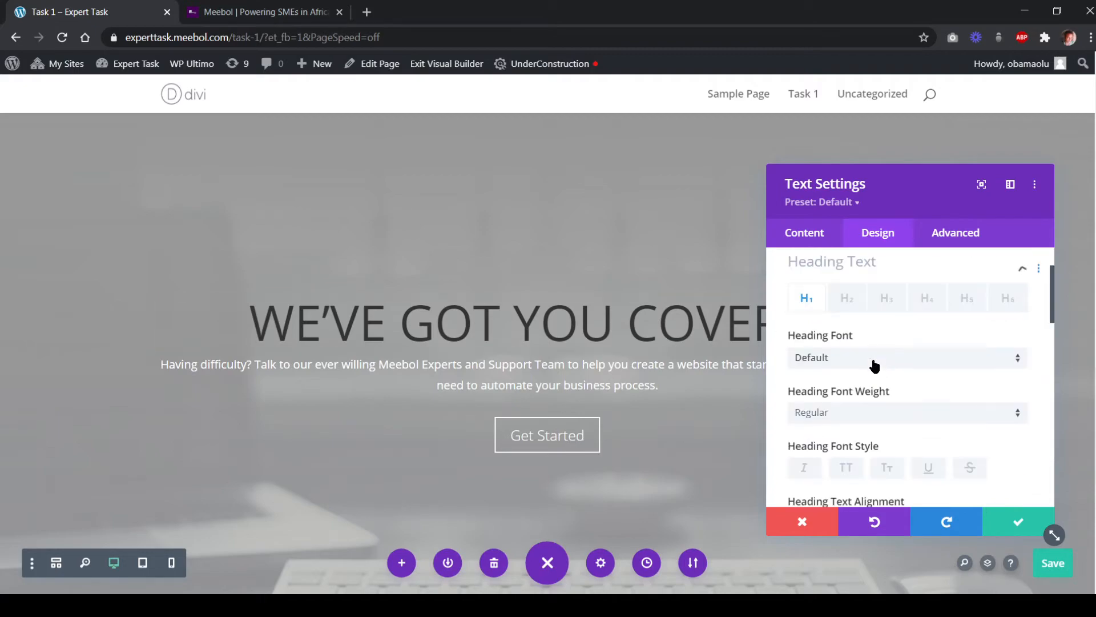
scroll(871, 360, down, 2)
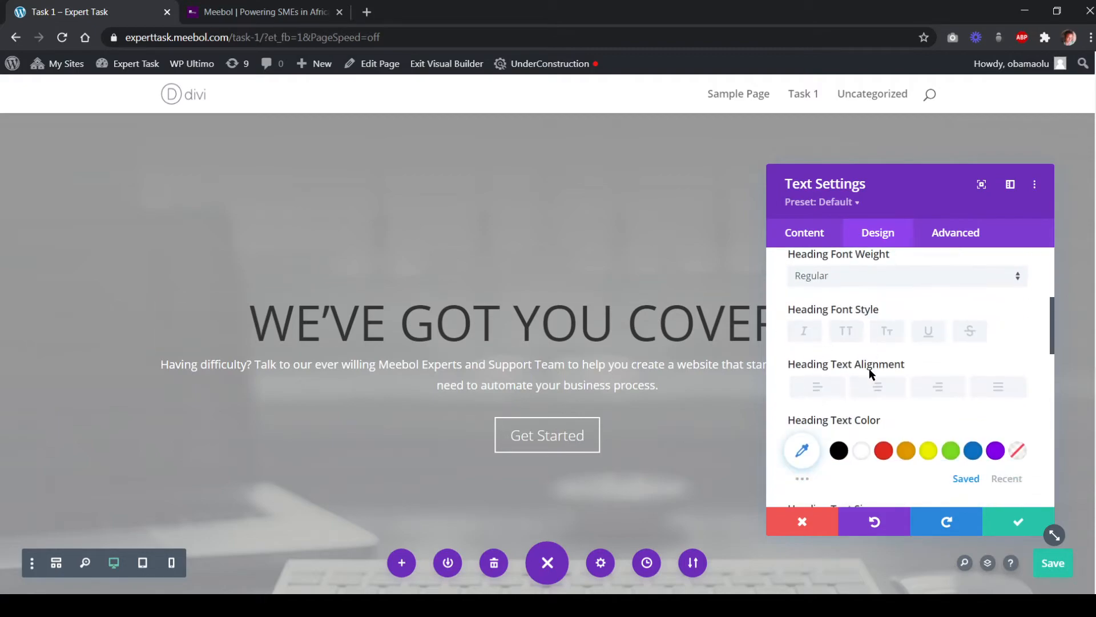
click(861, 451)
scroll(846, 418, up, 3)
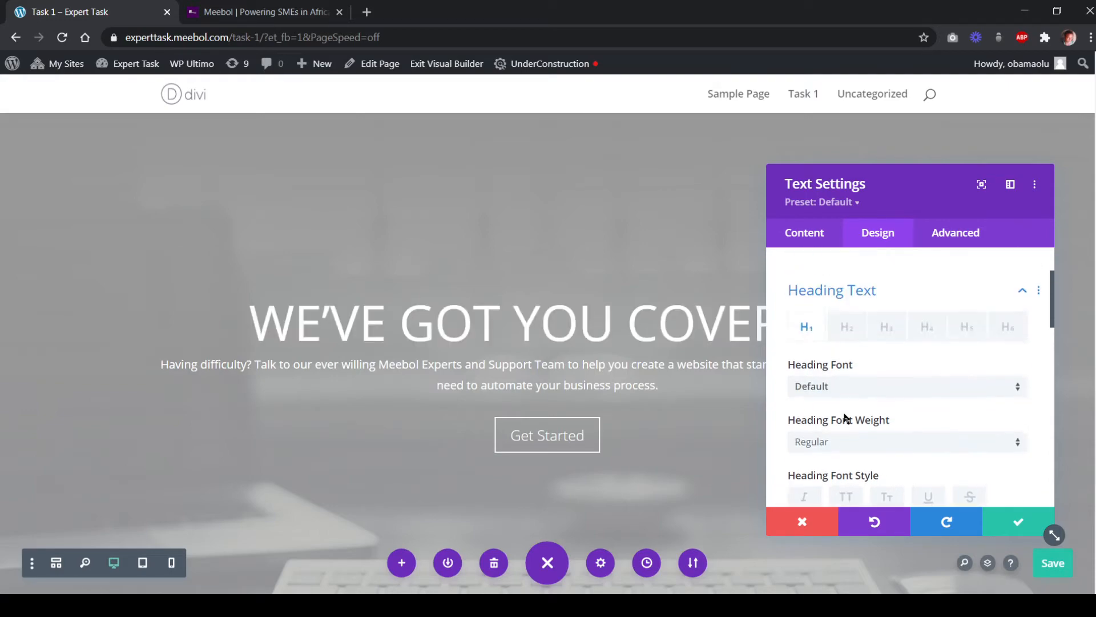
scroll(846, 418, up, 2)
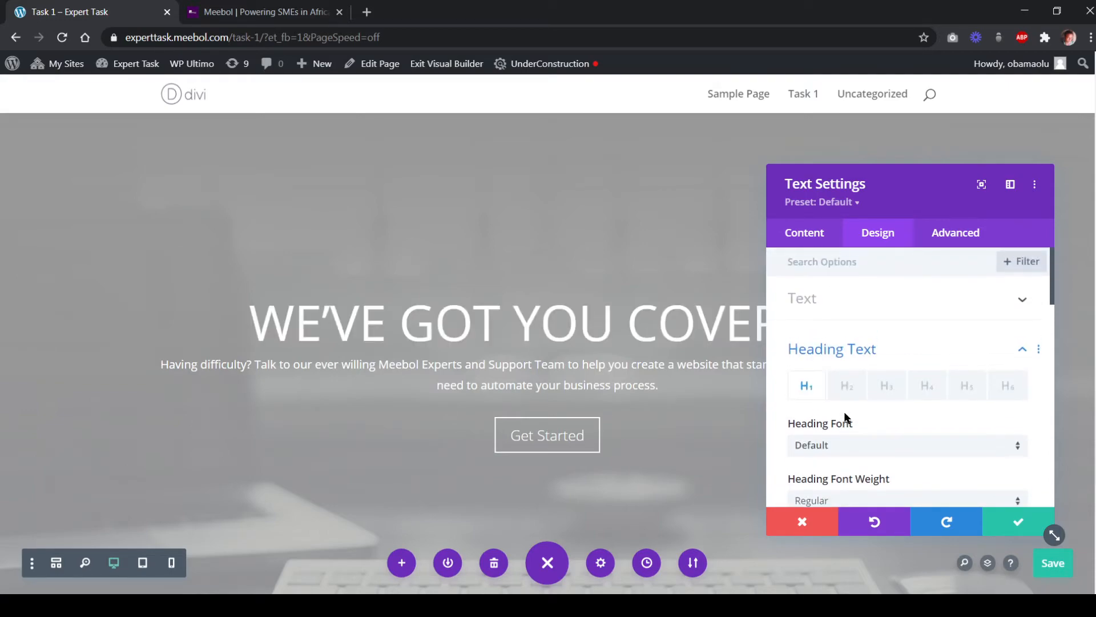
Reset the color of the body text below the heading to its default
click(861, 313)
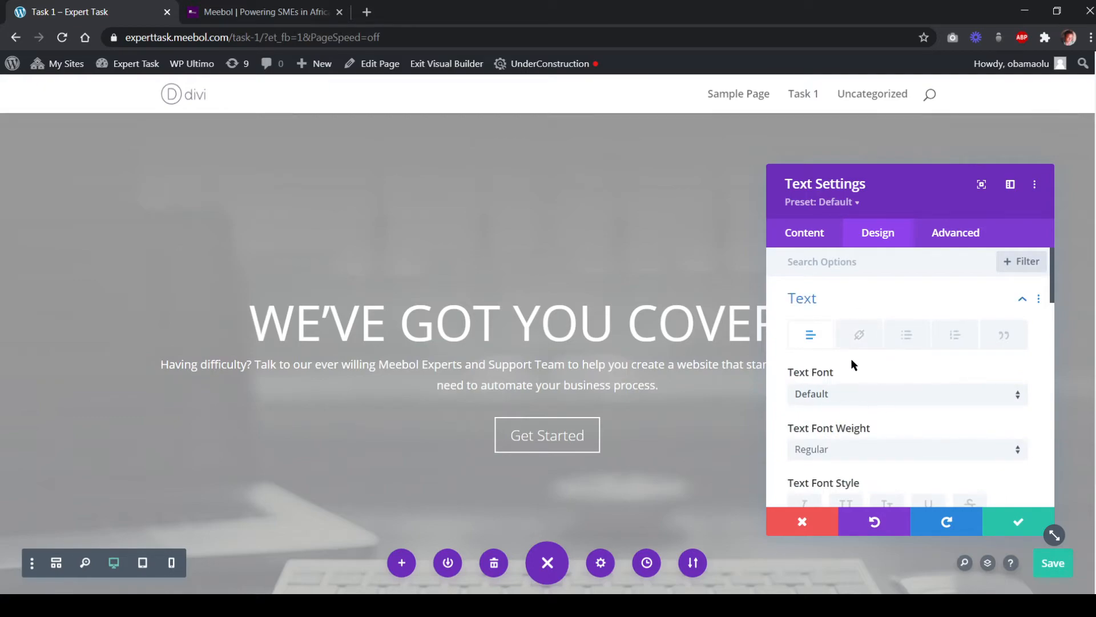
scroll(854, 371, down, 3)
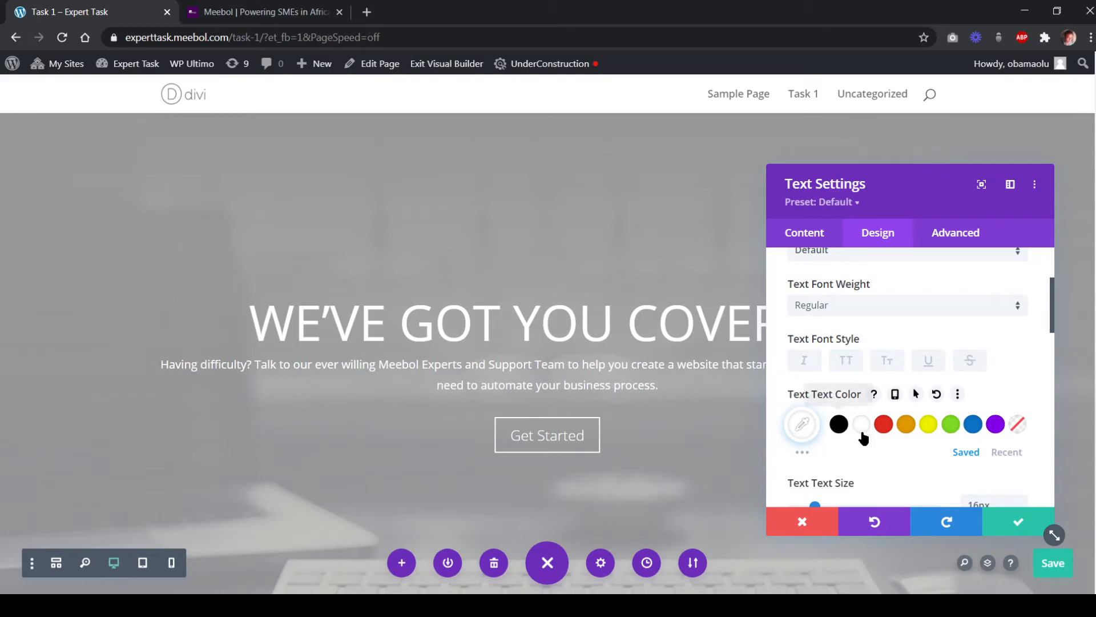
click(936, 396)
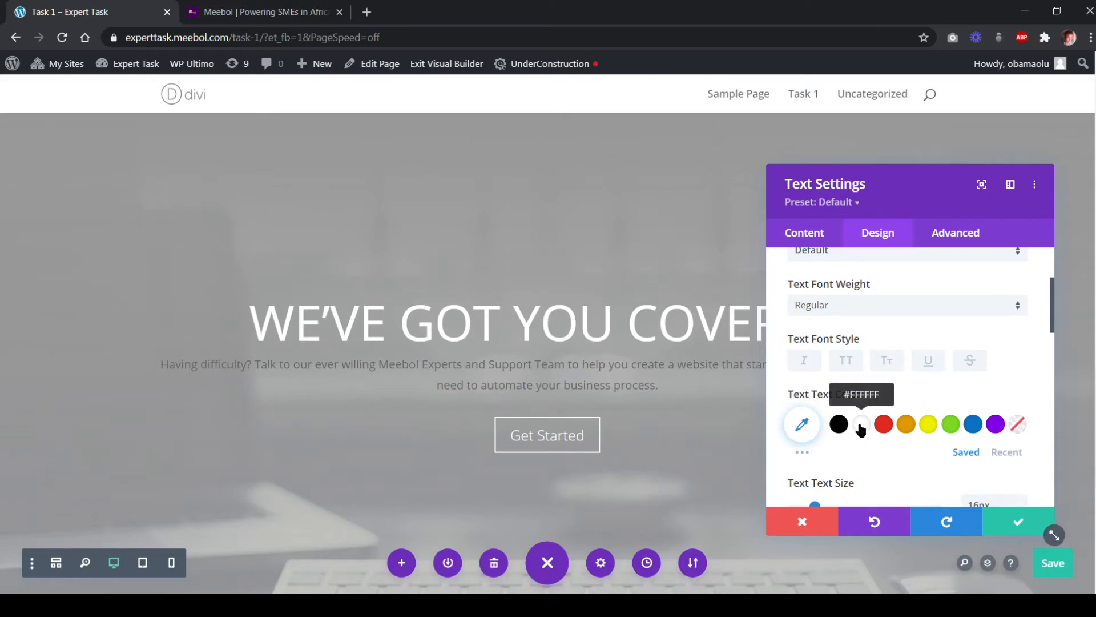
click(819, 243)
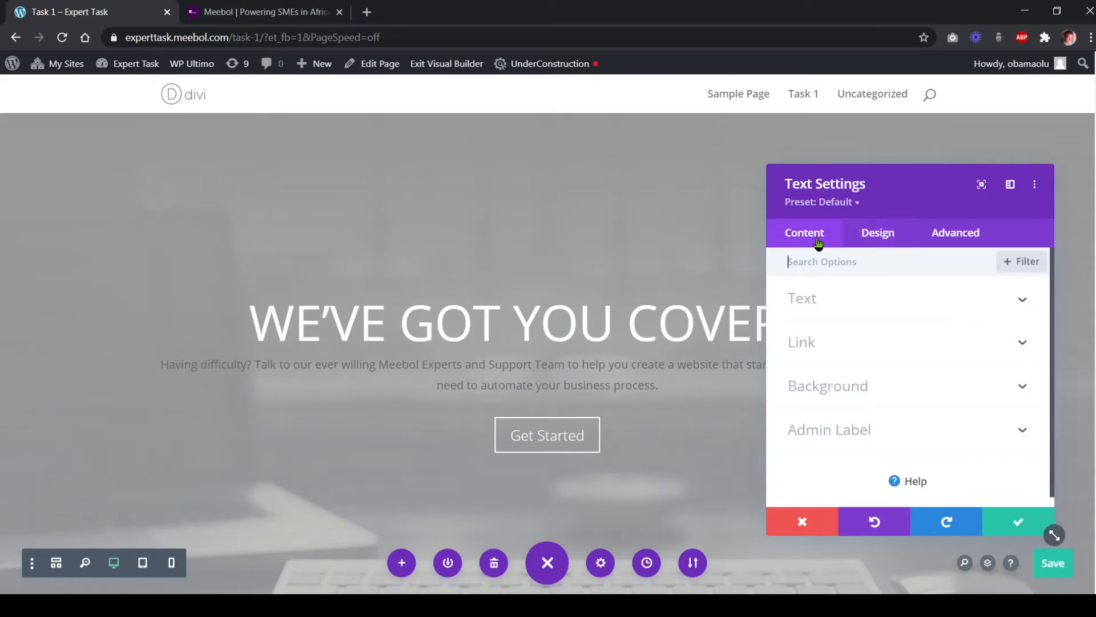
click(822, 311)
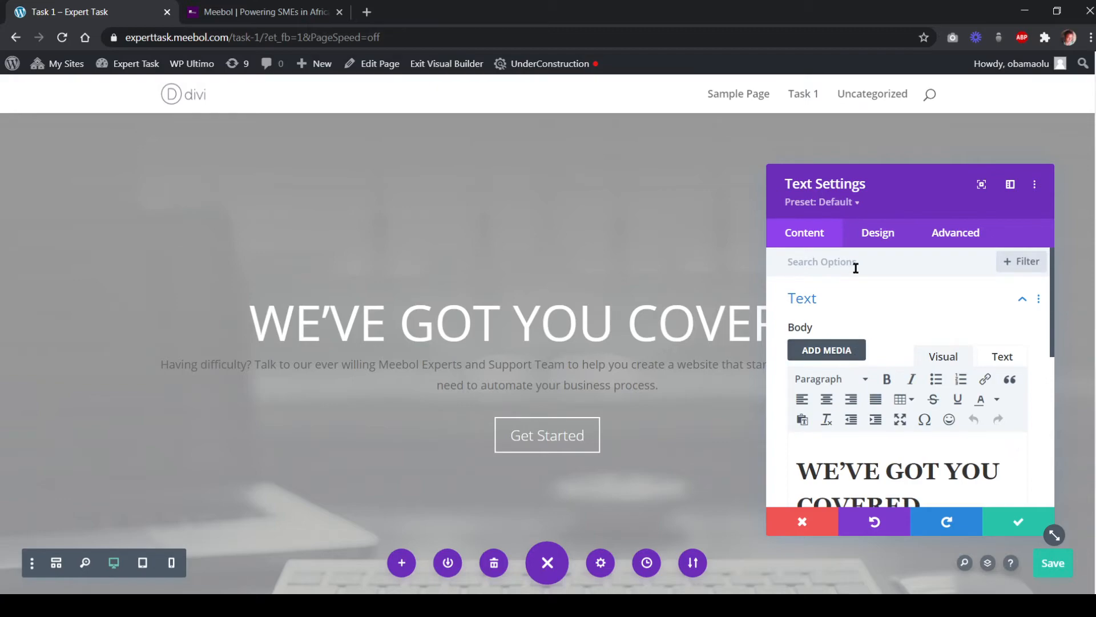
click(870, 244)
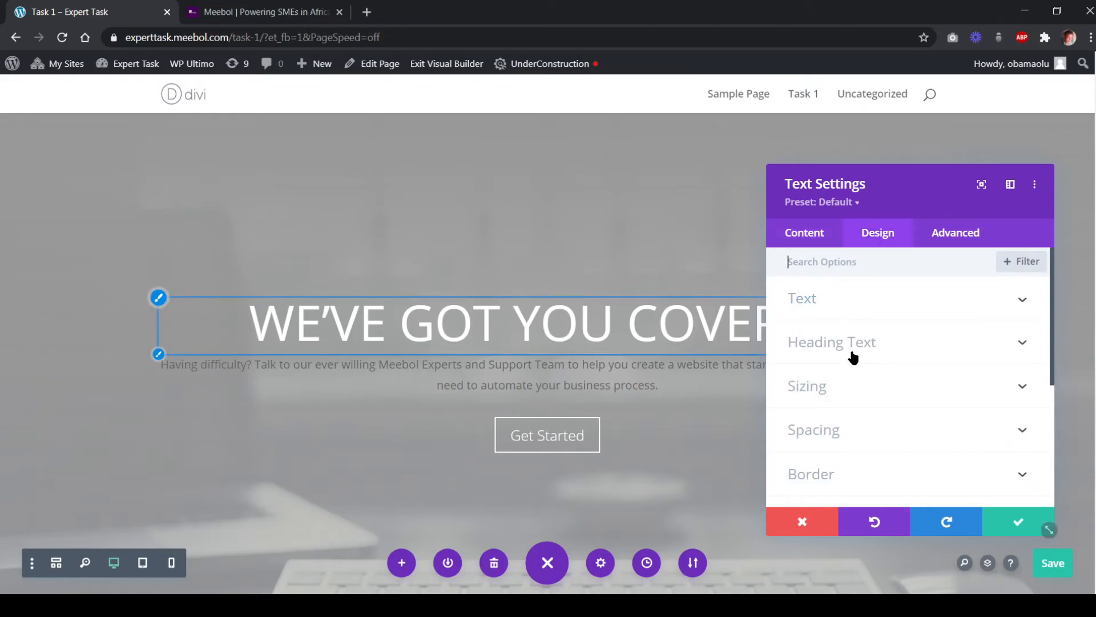
click(858, 361)
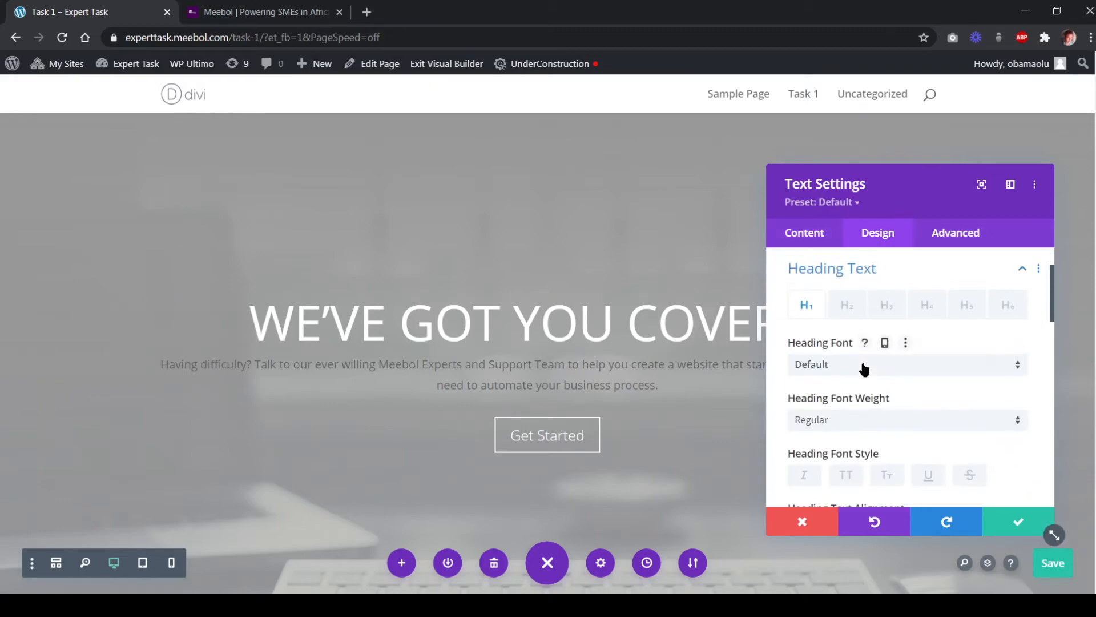
scroll(857, 364, down, 2)
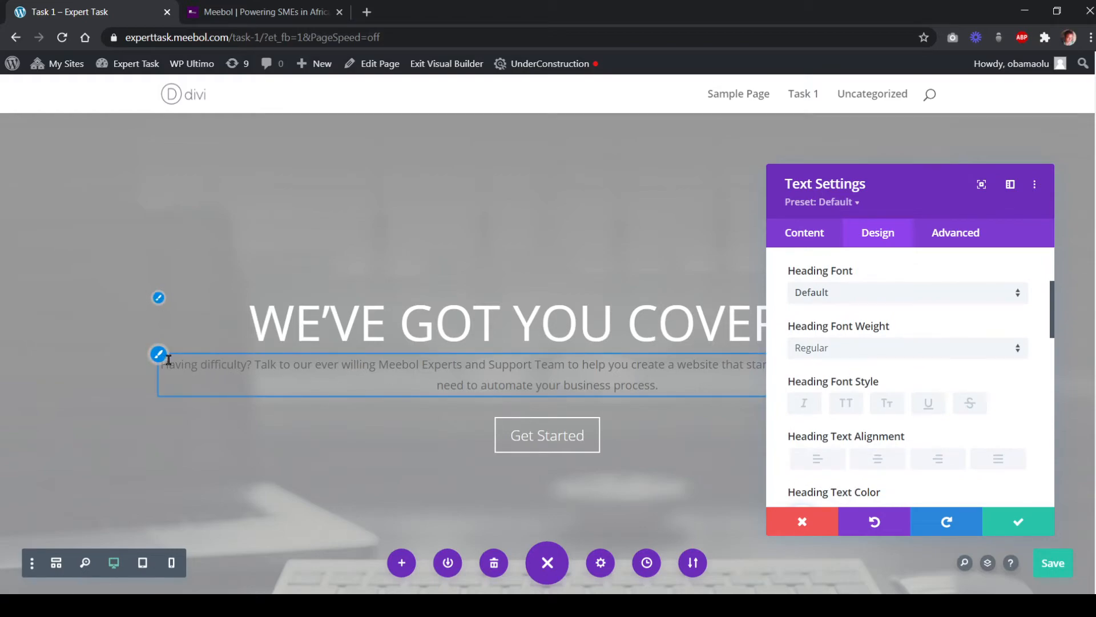
Set the body text color below the heading back to white (#FFFFFF)
click(192, 367)
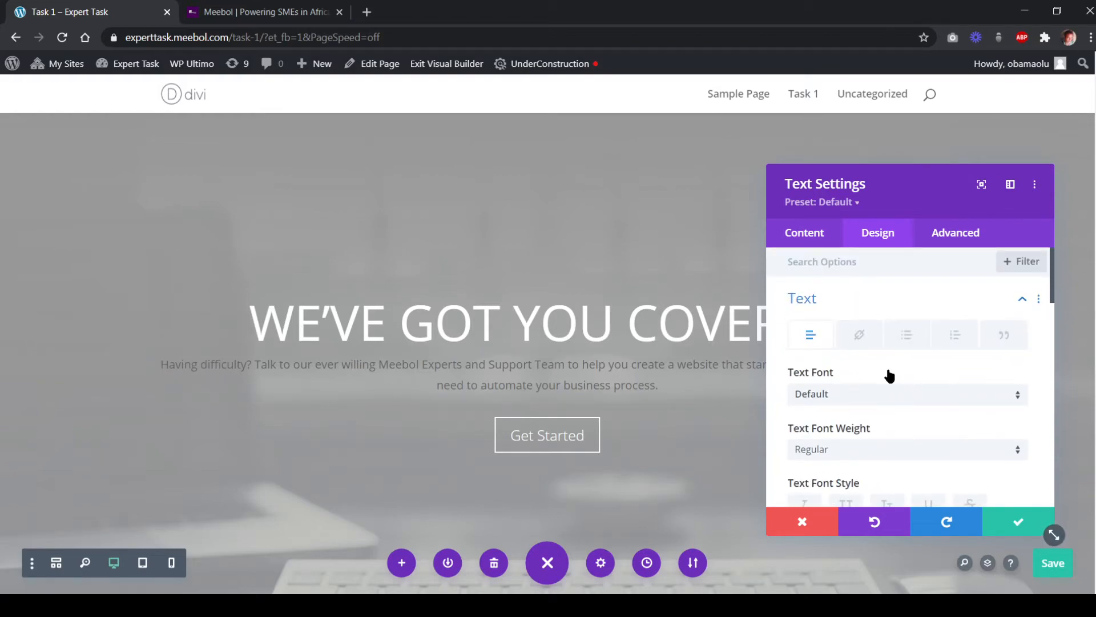
scroll(886, 375, down, 3)
click(862, 424)
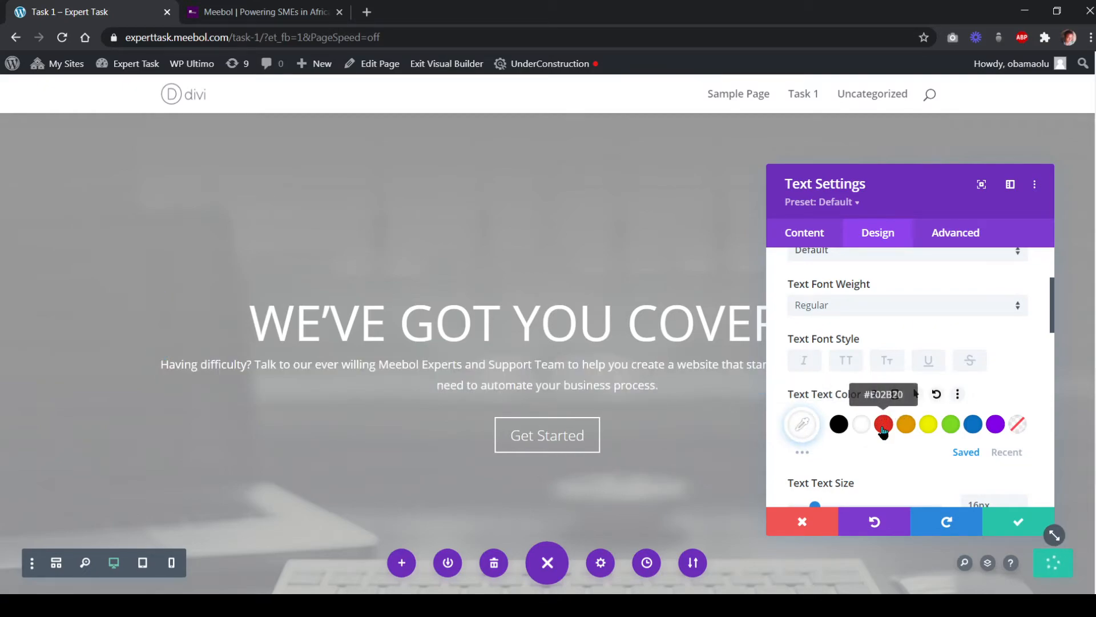
Set the body text size to 28px and compare it with the paragraph on the Meebol homepage
scroll(871, 398, down, 3)
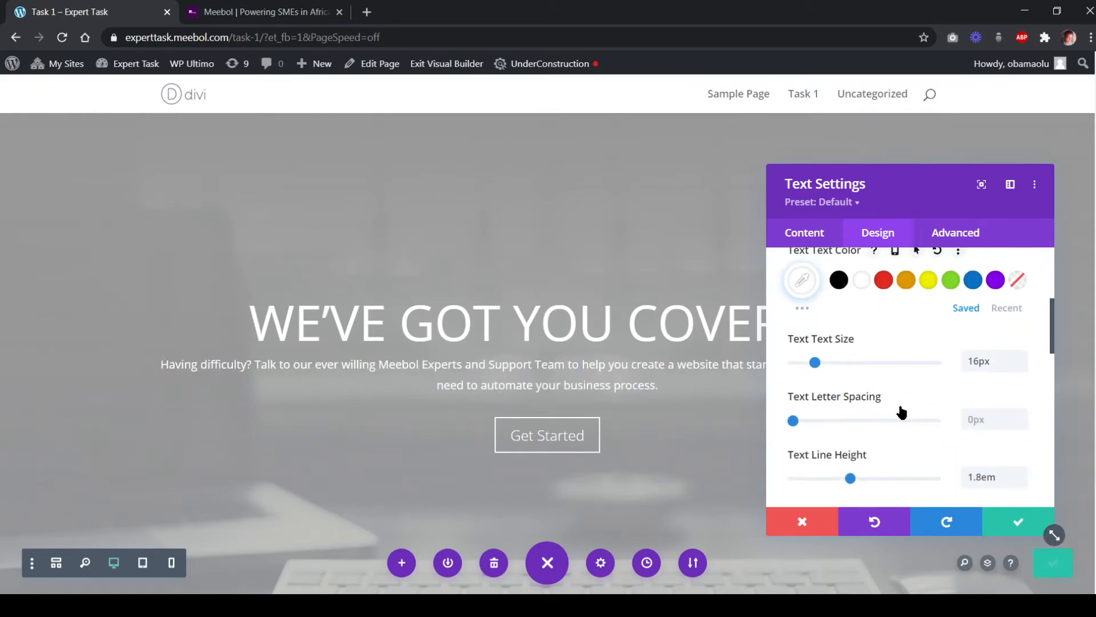
drag(979, 362, 968, 361)
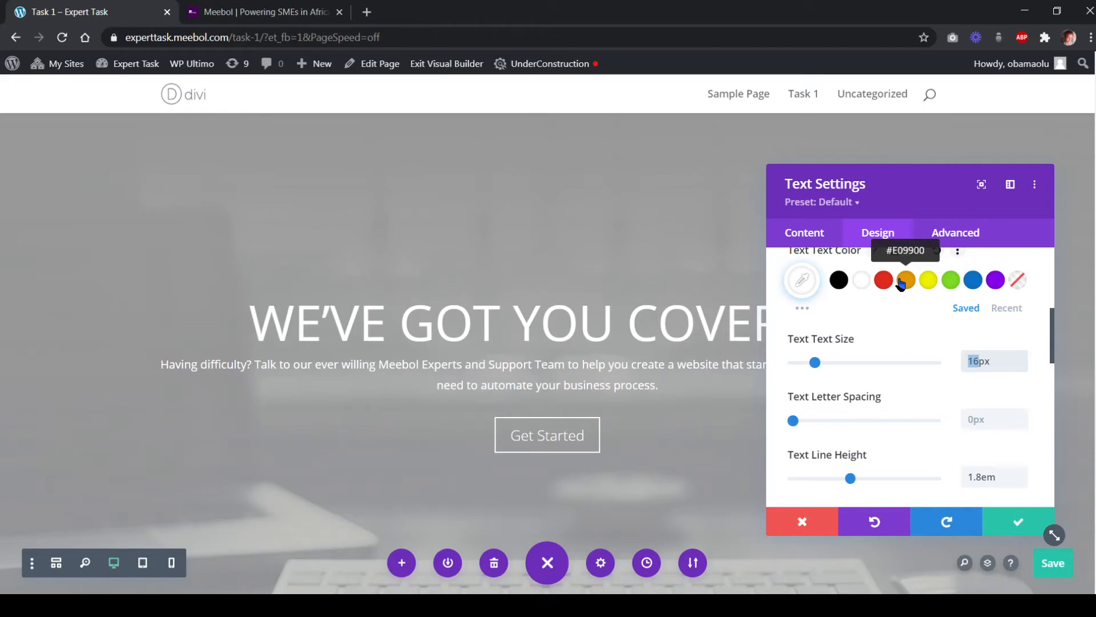
text(28)
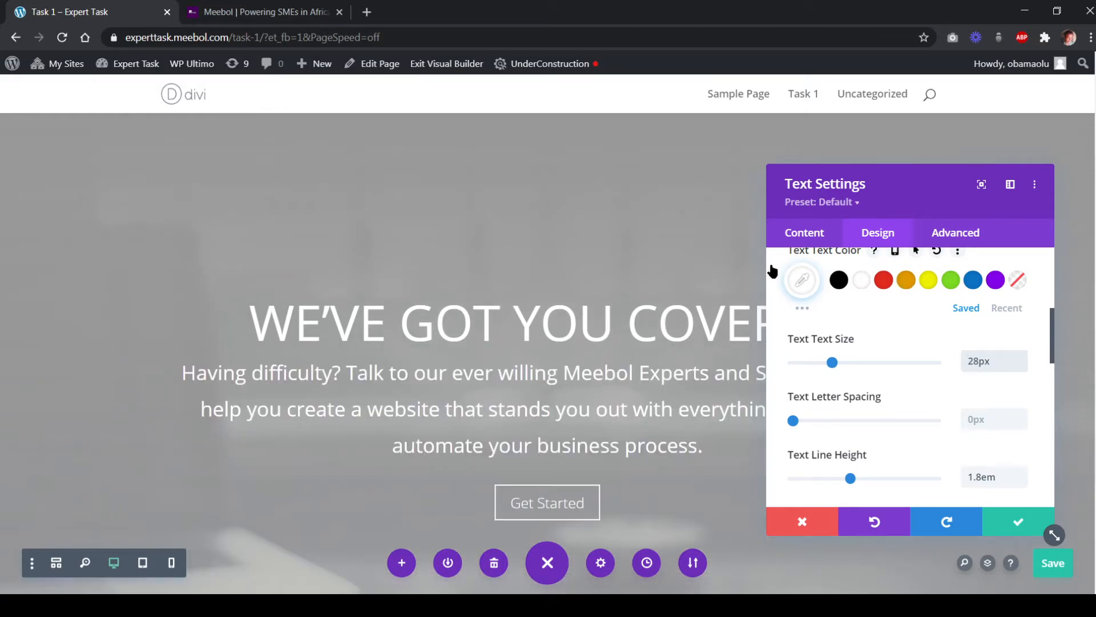
click(276, 16)
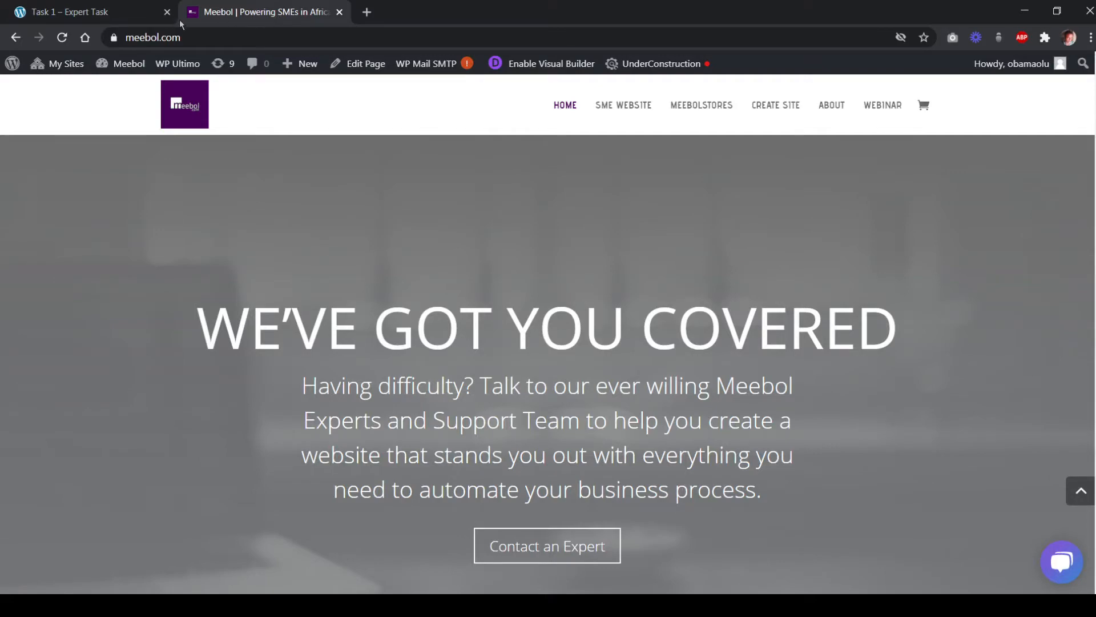
click(157, 16)
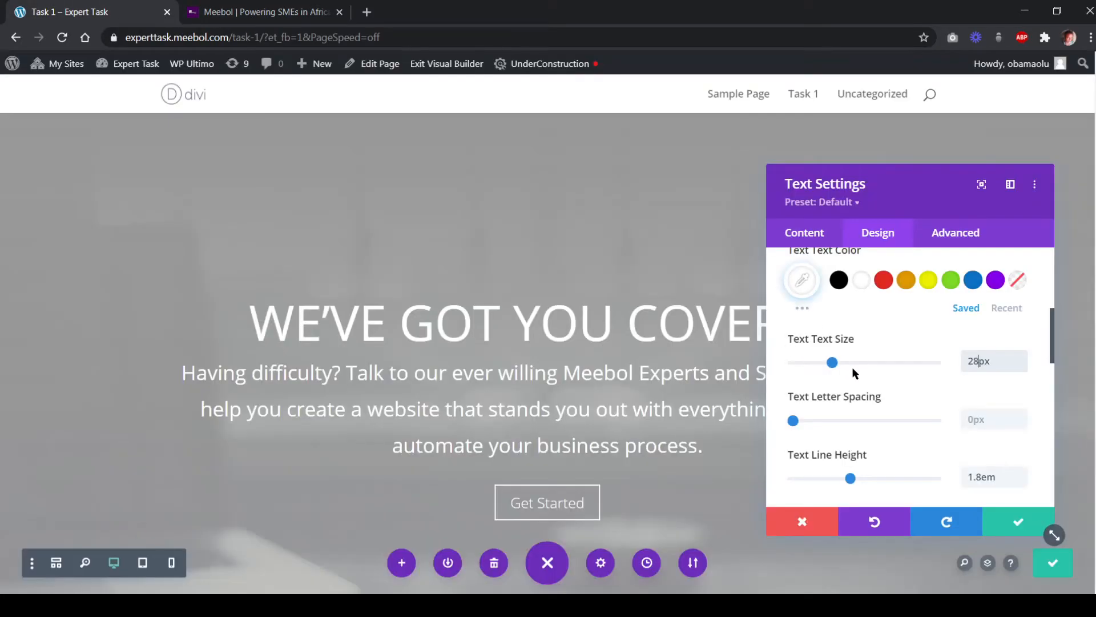
Set the body text's font weight to Light and compare it with the Meebol homepage paragraph
scroll(852, 368, up, 2)
click(850, 310)
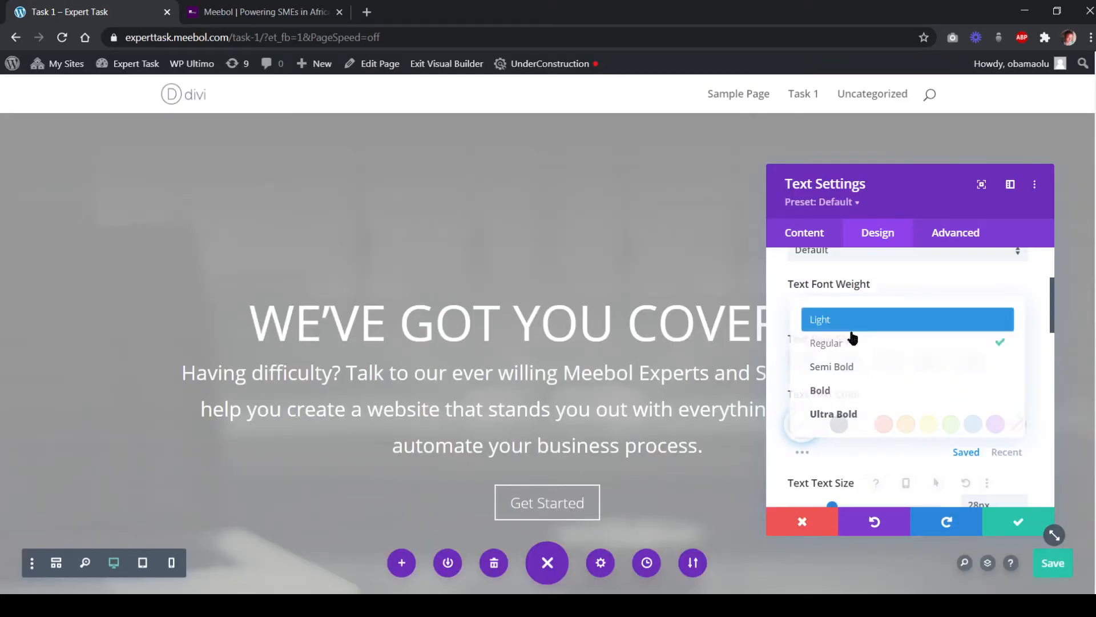
click(850, 323)
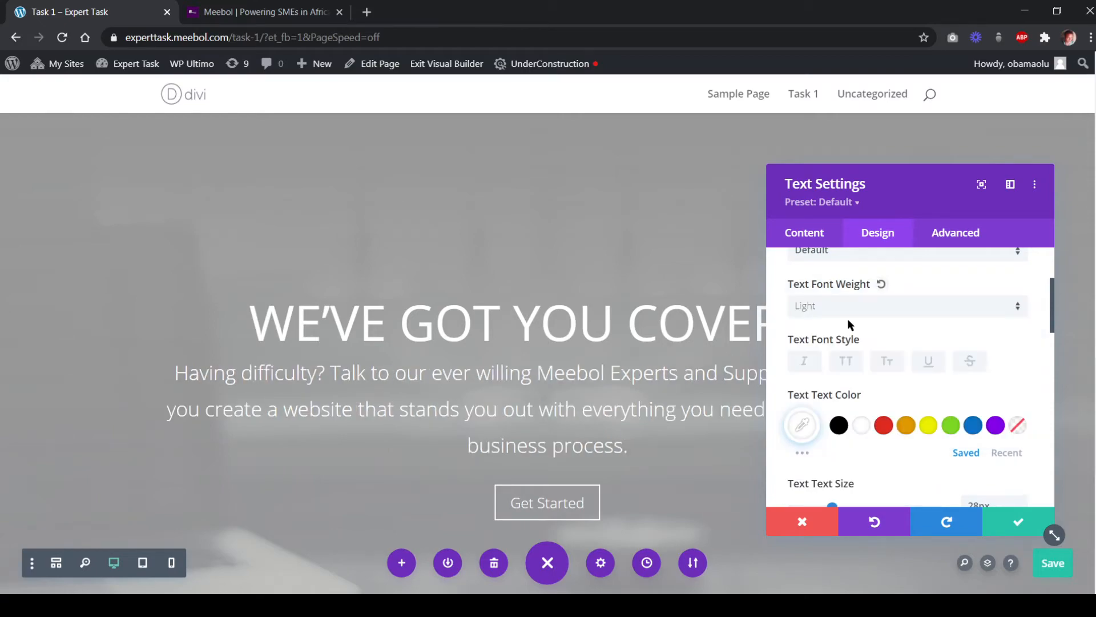
click(263, 17)
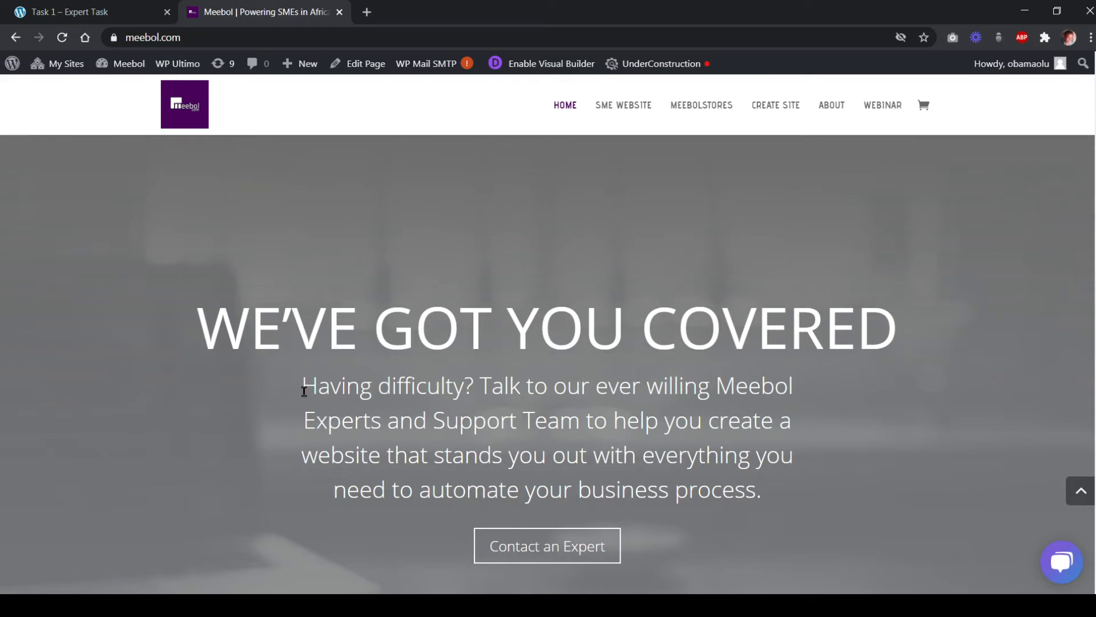
click(126, 18)
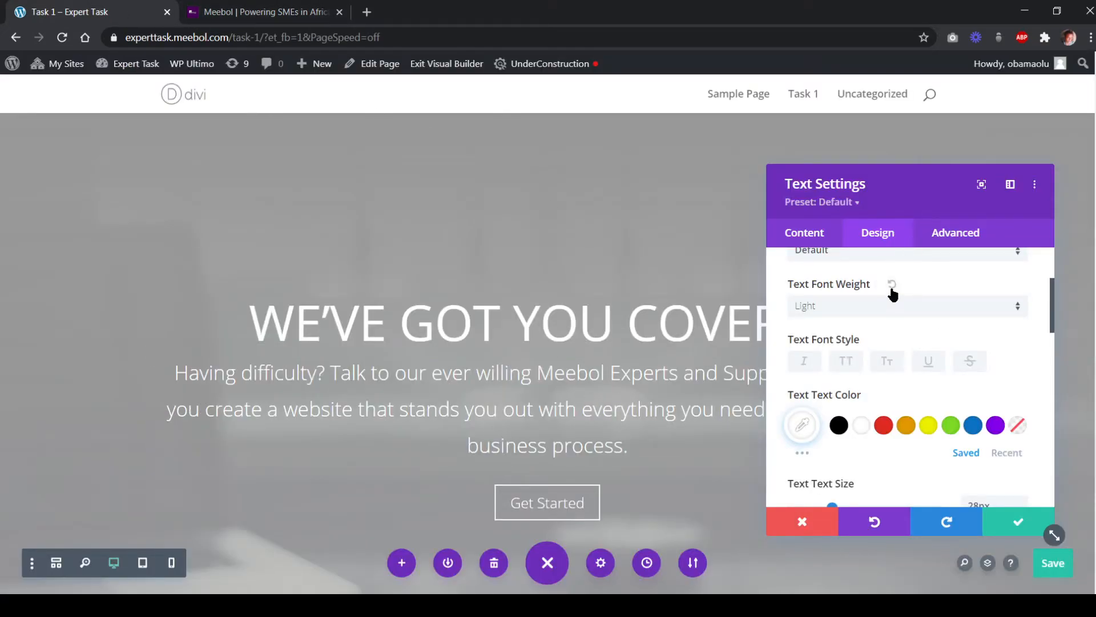
Set the text module's width to 60% and compare its line breaks with the Meebol homepage section
scroll(890, 291, up, 3)
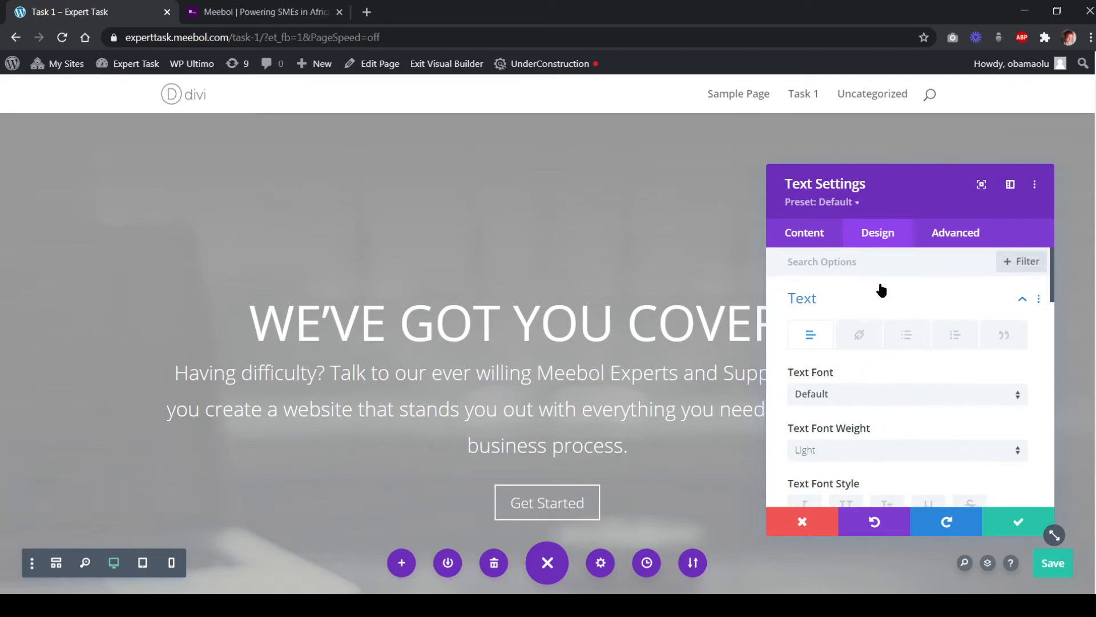
click(912, 308)
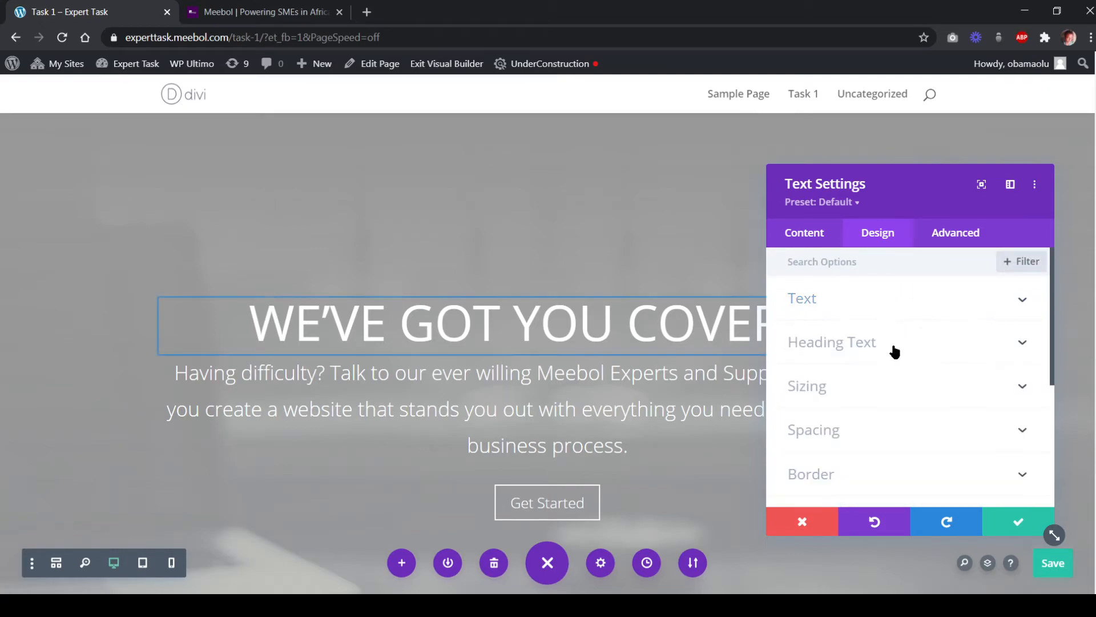
click(873, 398)
scroll(884, 385, down, 1)
scroll(891, 376, up, 1)
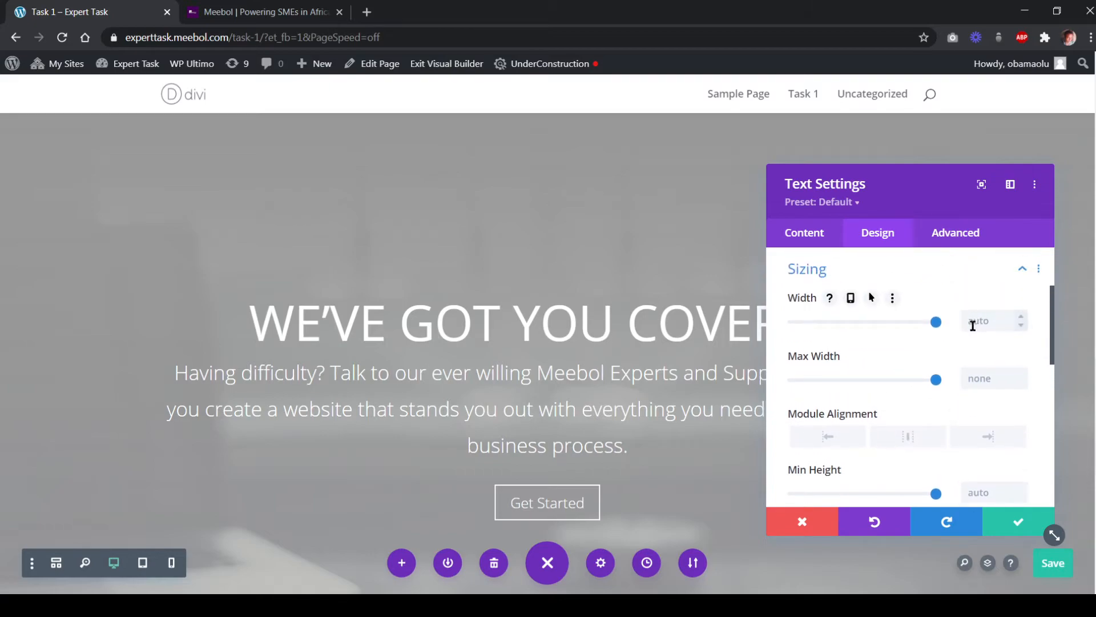
click(972, 324)
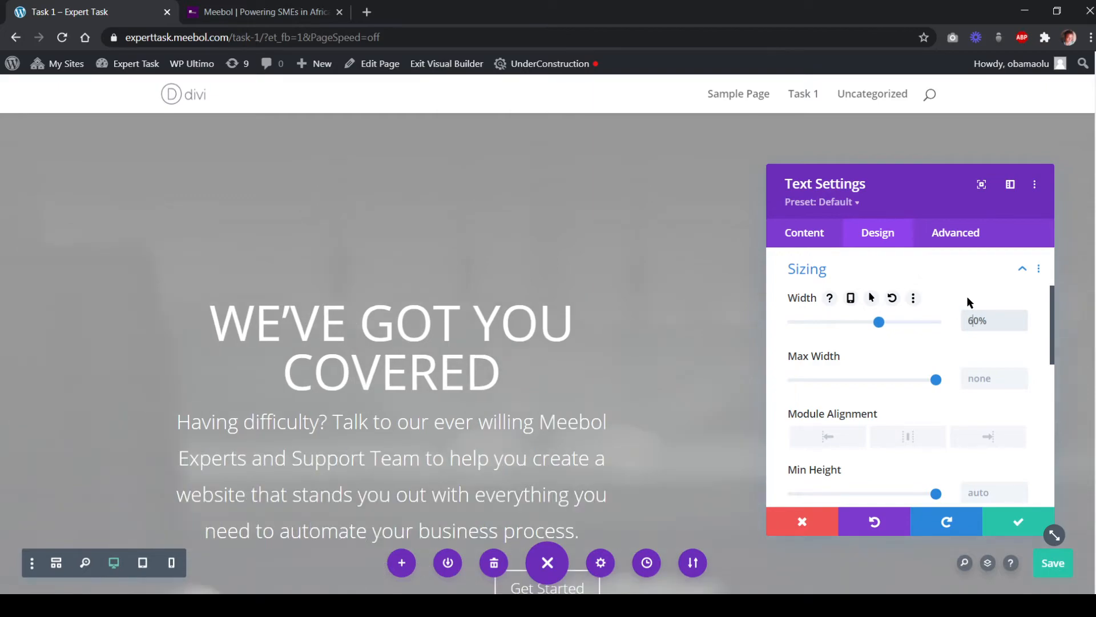
click(280, 8)
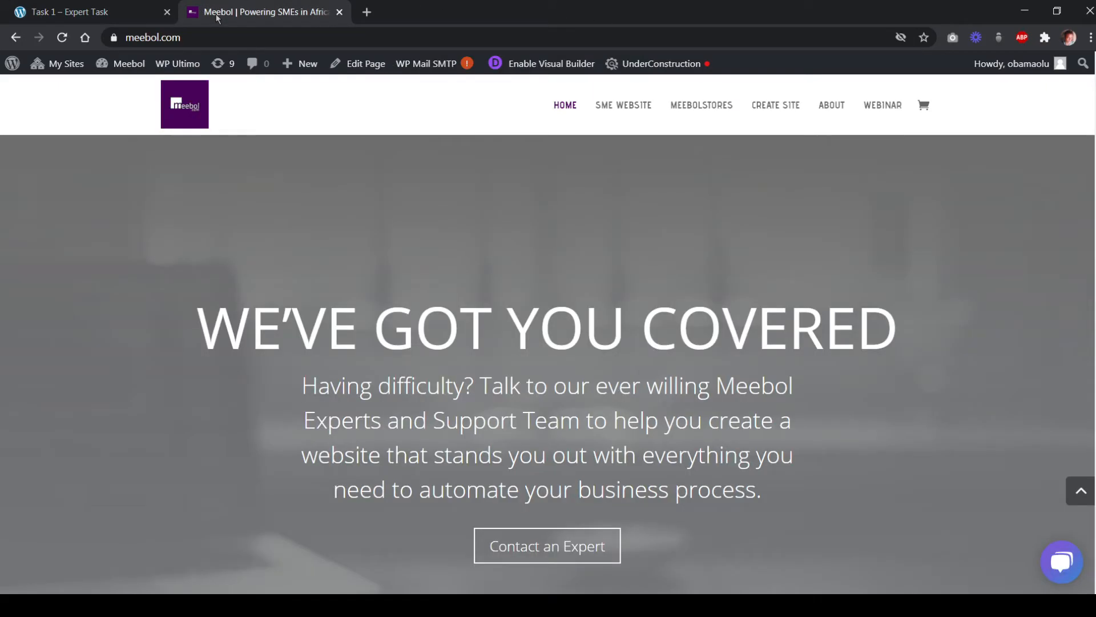
click(121, 11)
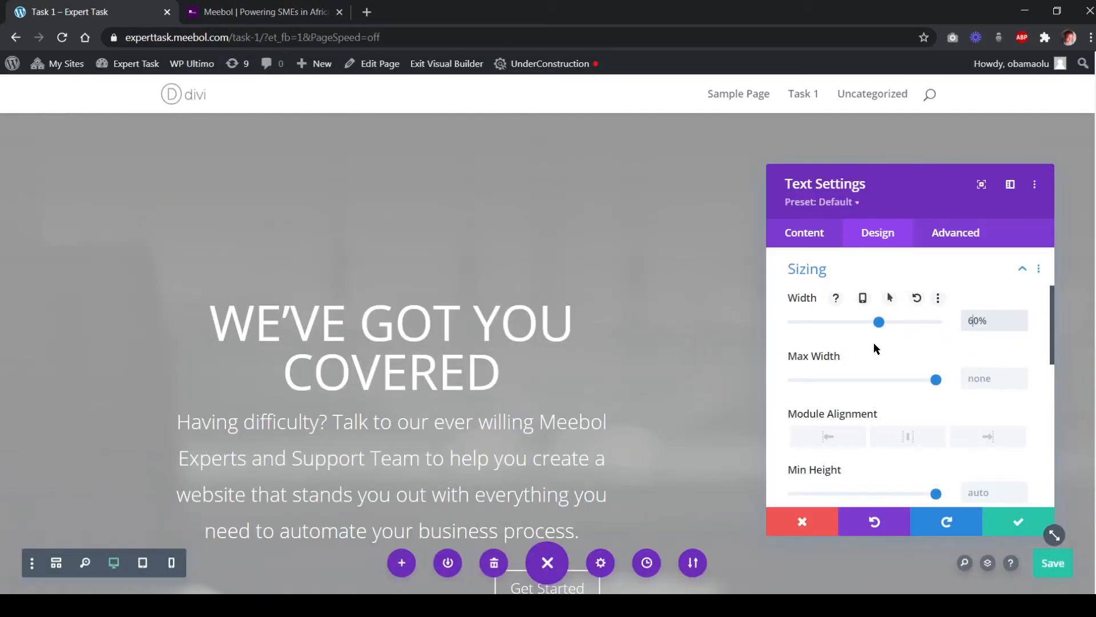
Center the text module horizontally in its row through the module alignment
scroll(925, 354, down, 2)
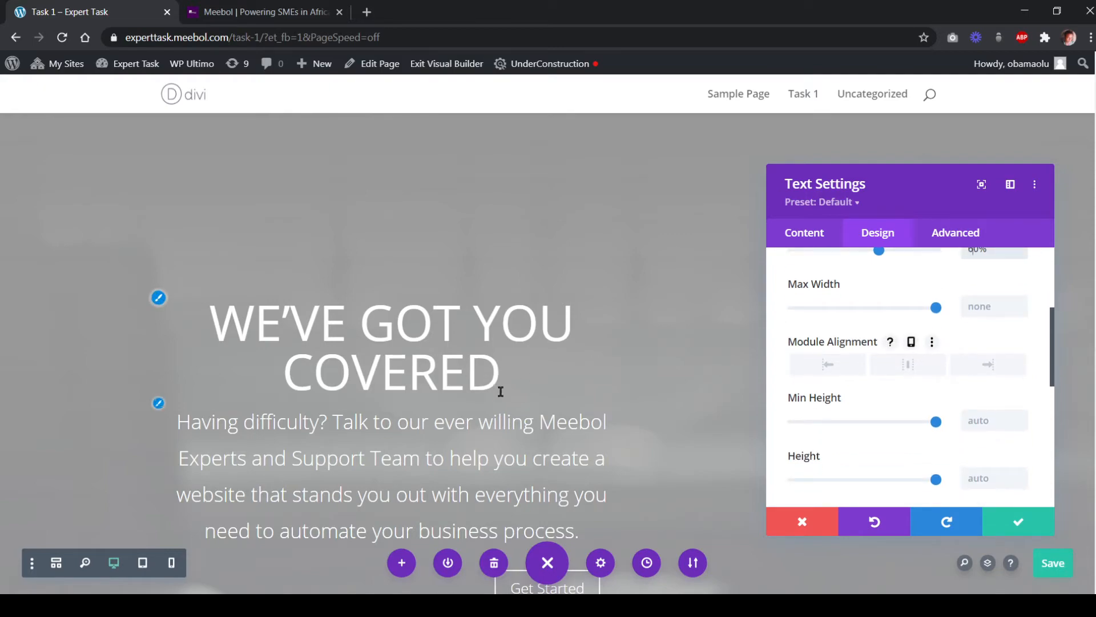
scroll(499, 399, down, 1)
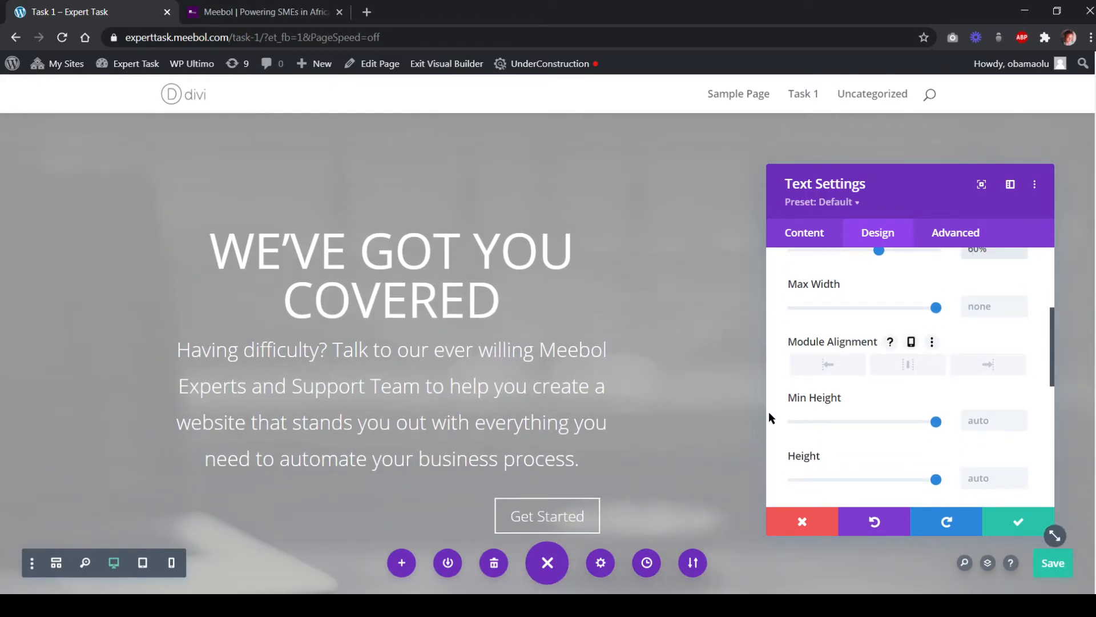
click(908, 365)
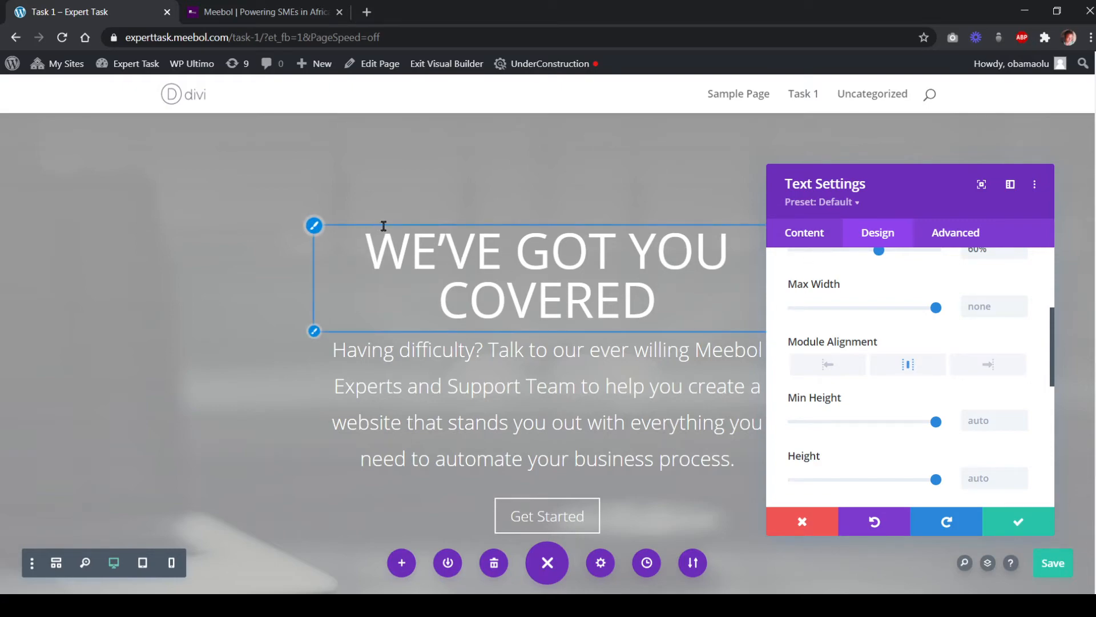
Copy the WE'VE GOT YOU COVERED heading from the text module's body content
click(799, 235)
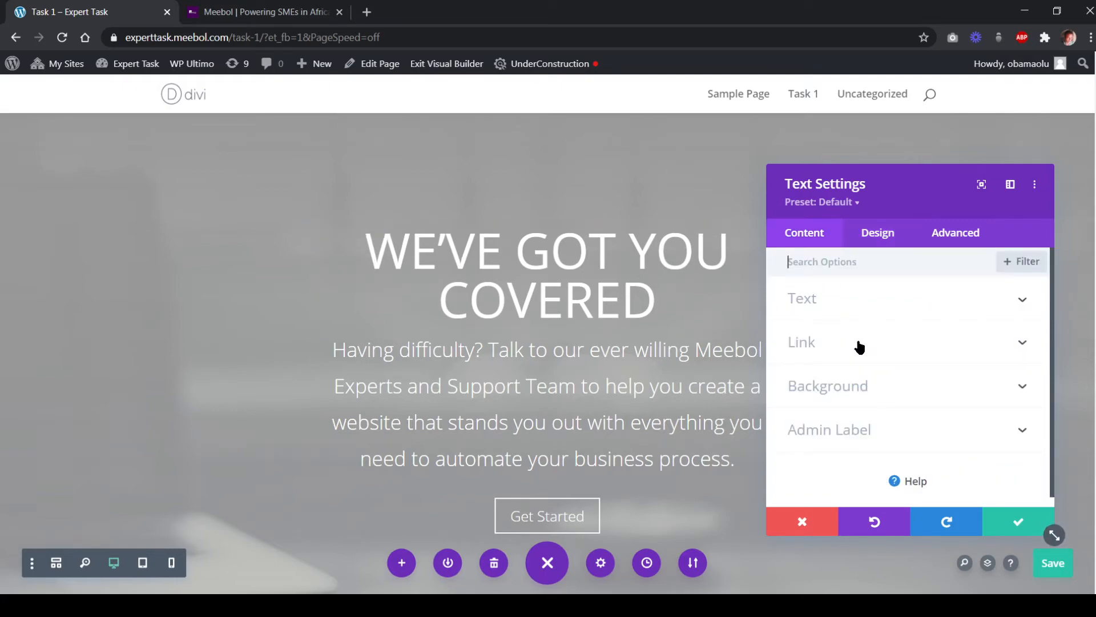
click(856, 298)
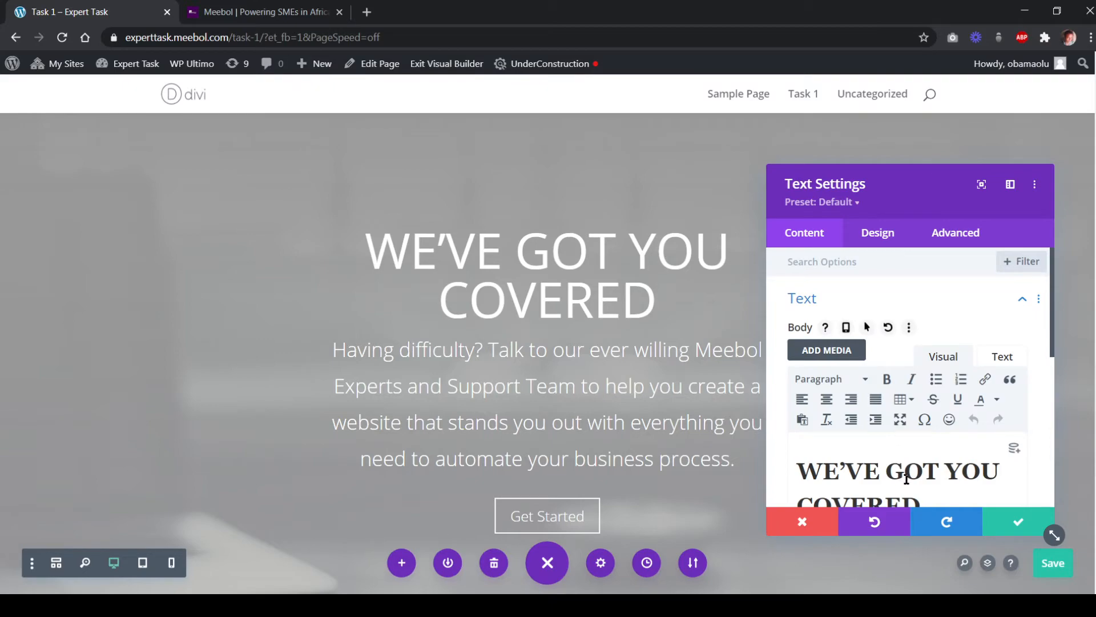
scroll(864, 320, down, 3)
drag(922, 362, 793, 323)
key(ctrl+c)
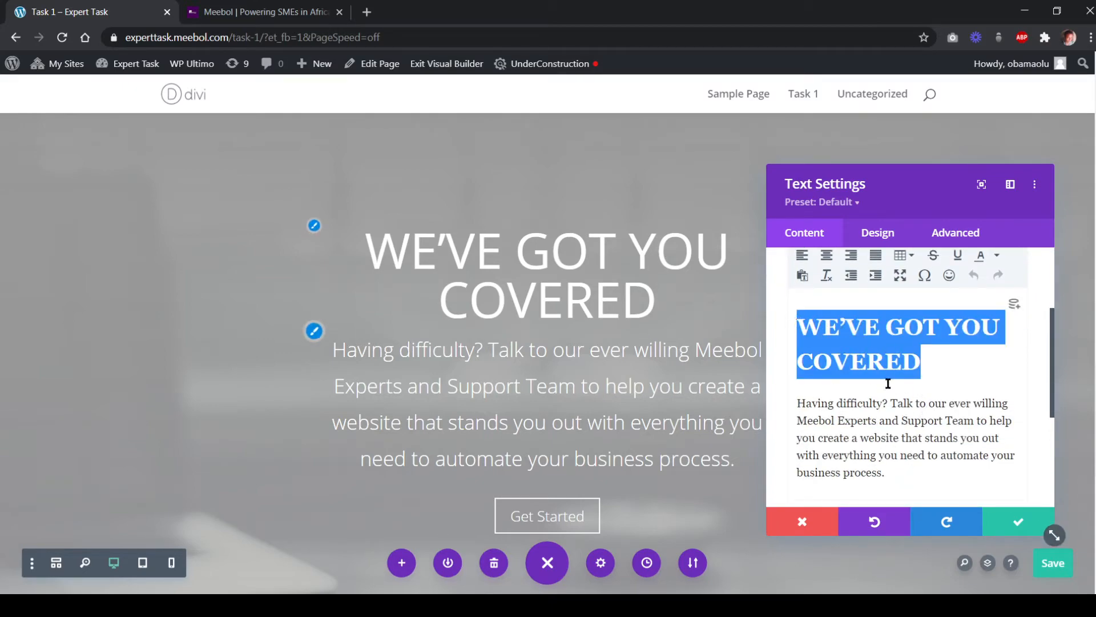
Delete the WE'VE GOT YOU COVERED heading and its blank line from the text module, keeping only the body paragraph
key(ctrl+Tab)
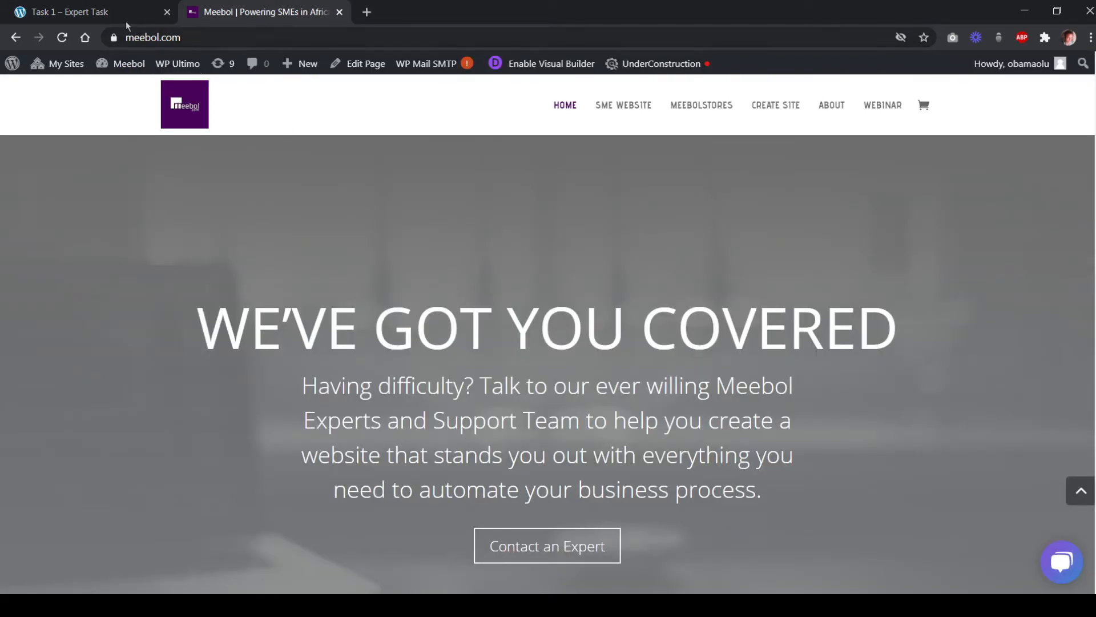
click(98, 12)
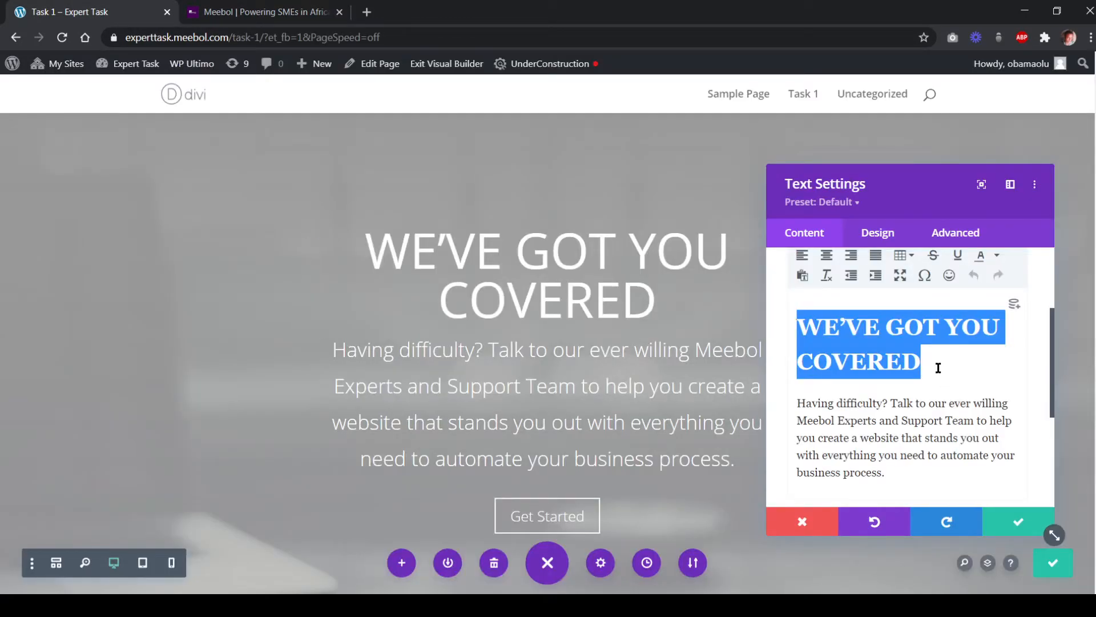
key(BackSpace)
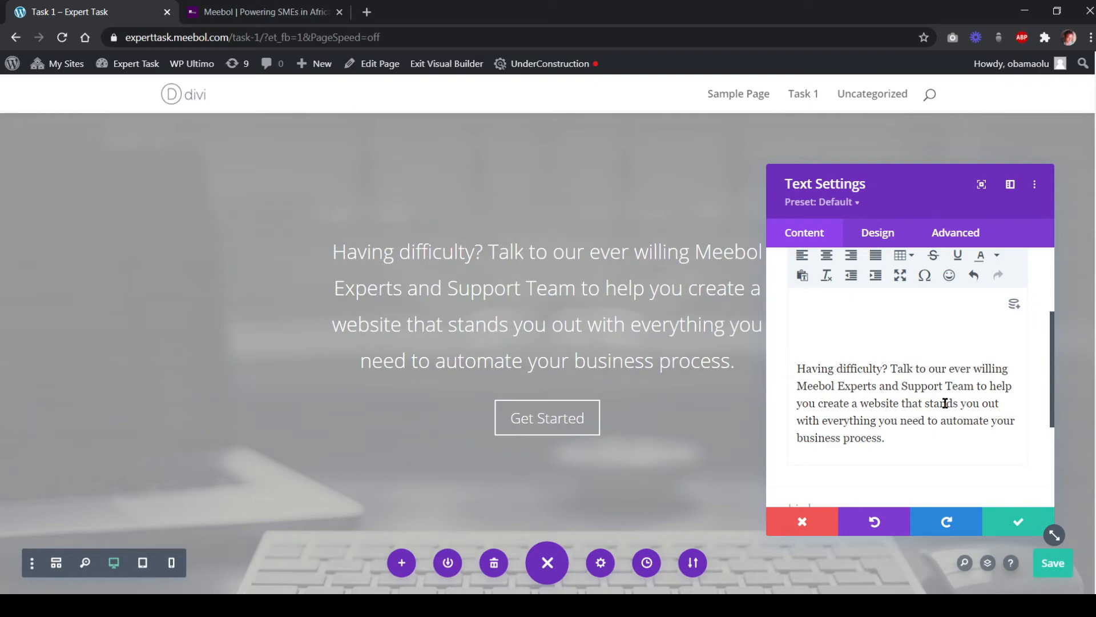
key(Delete)
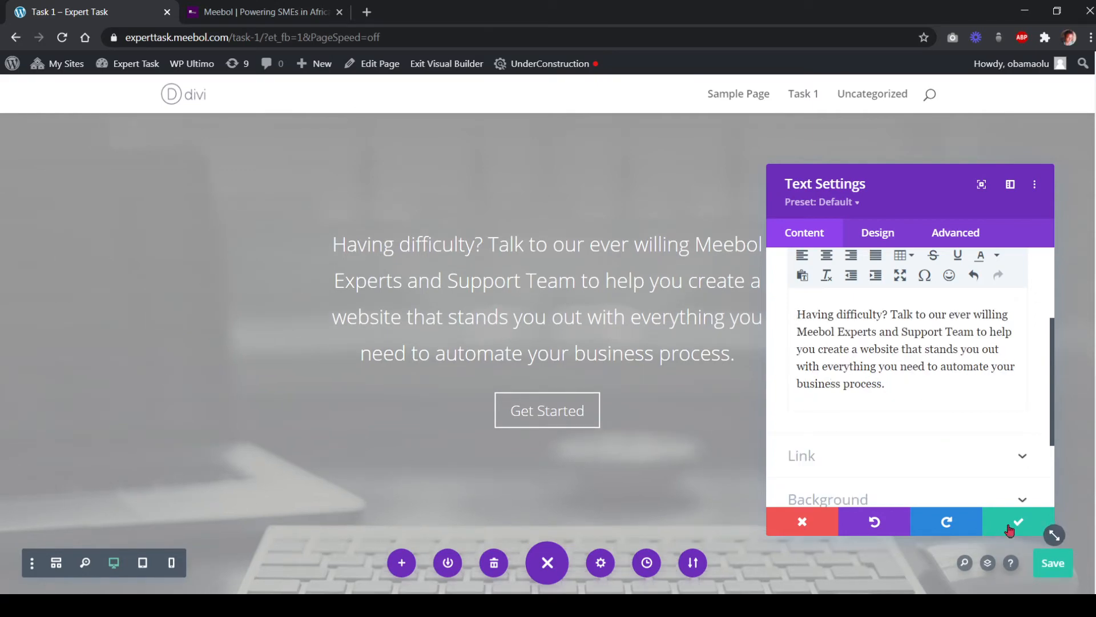
click(1018, 522)
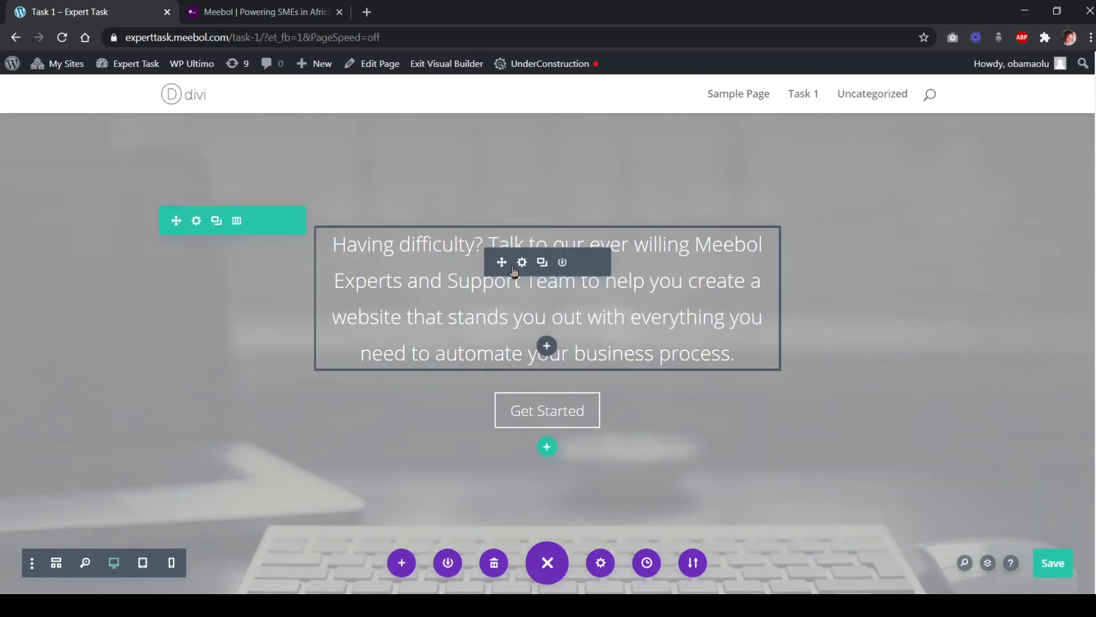
Duplicate the body text module and replace the upper copy's paragraph with the copied WE'VE GOT YOU COVERED heading
scroll(520, 275, up, 4)
scroll(526, 314, down, 3)
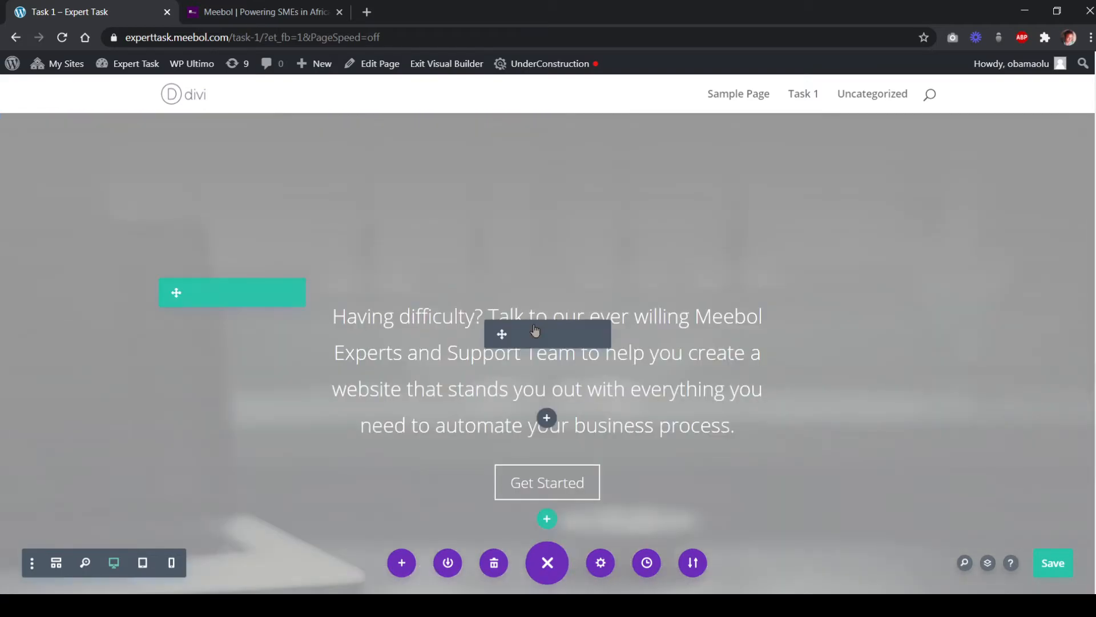
click(542, 333)
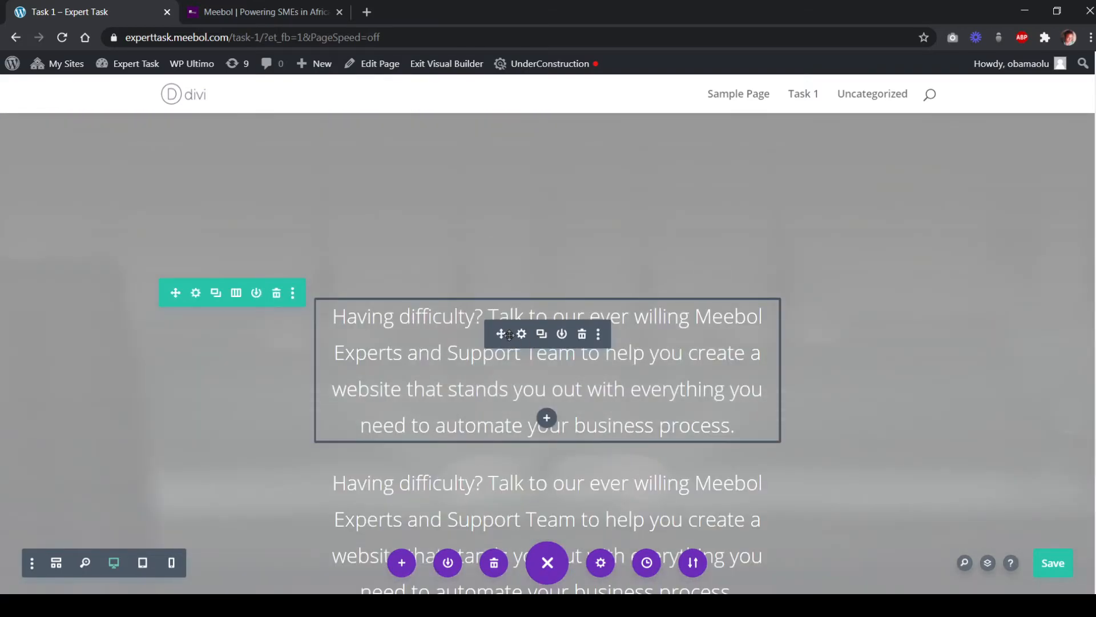
click(460, 353)
key(ctrl+a)
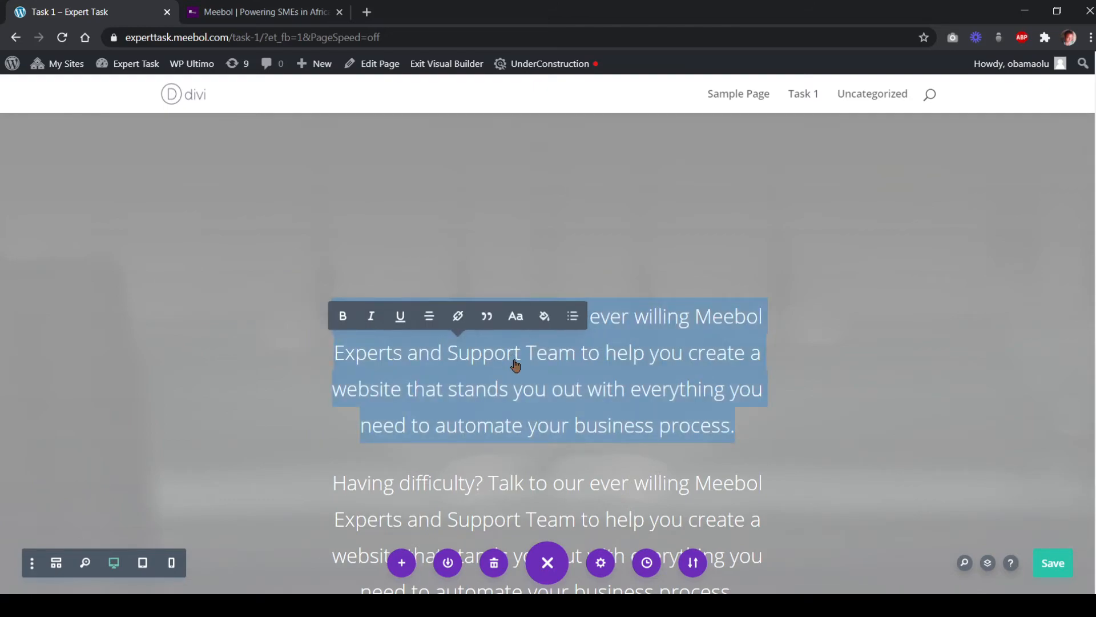
key(ctrl+v)
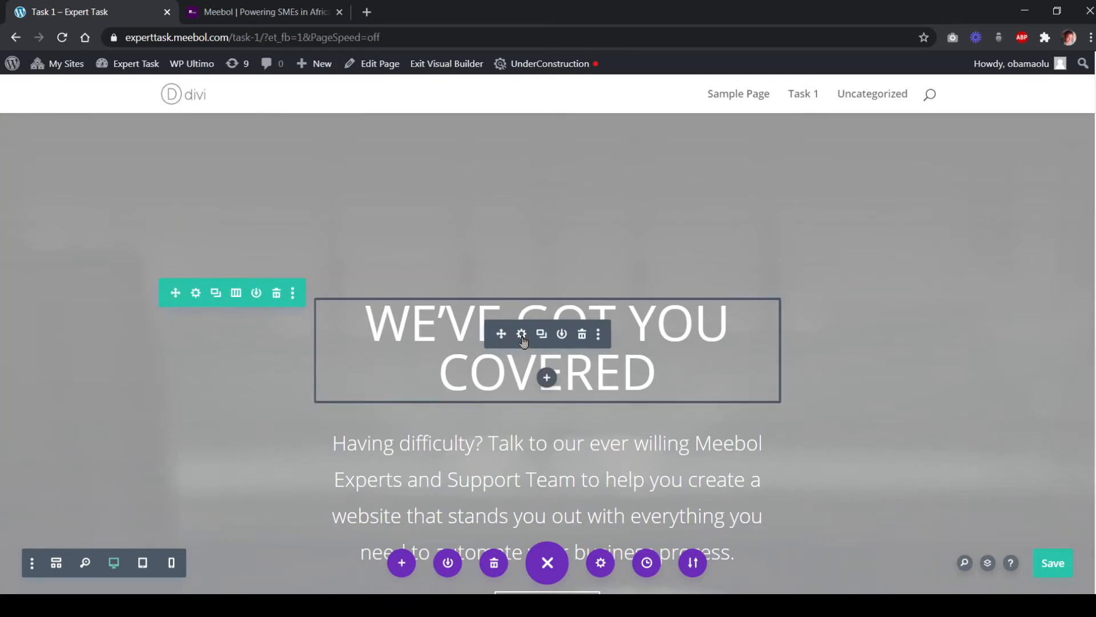
Reset the heading text module's width to auto in its sizing settings
click(522, 335)
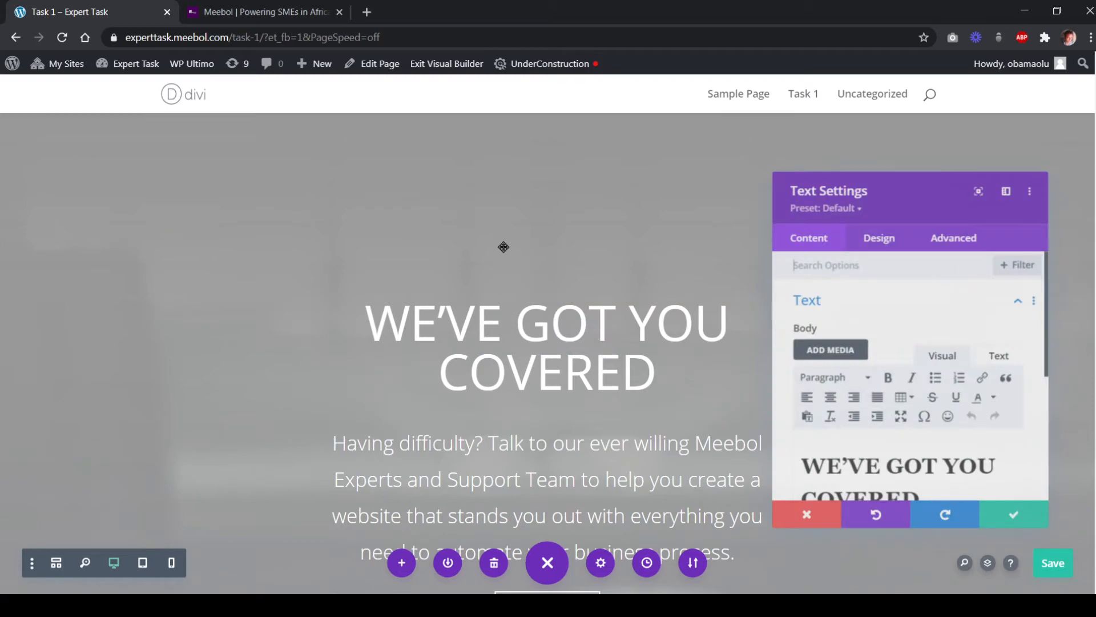
click(876, 241)
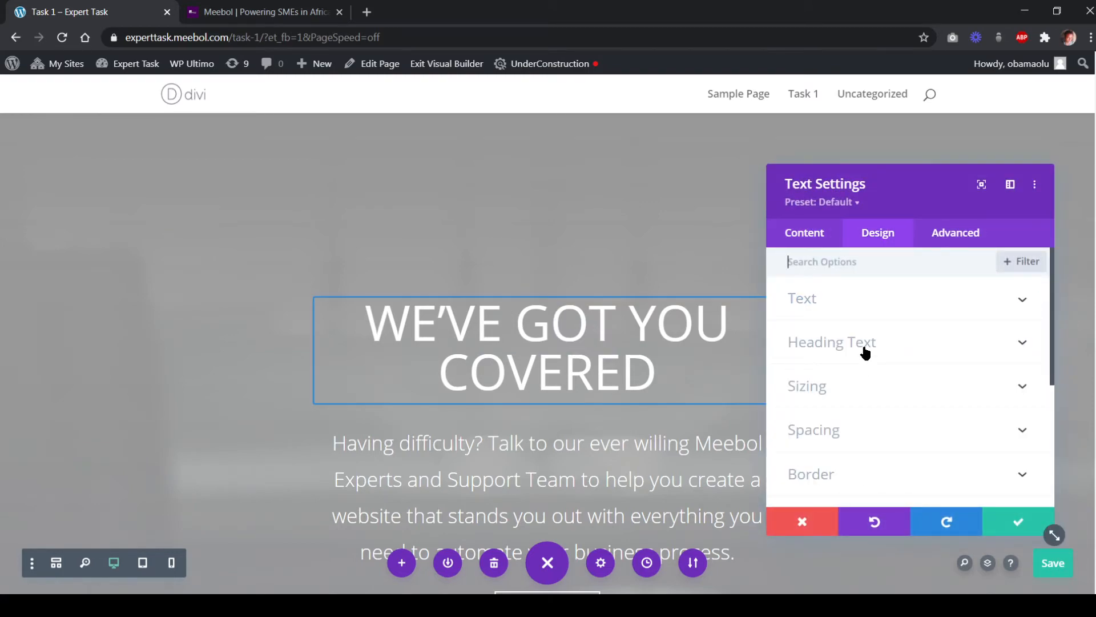
click(866, 387)
double_click(980, 326)
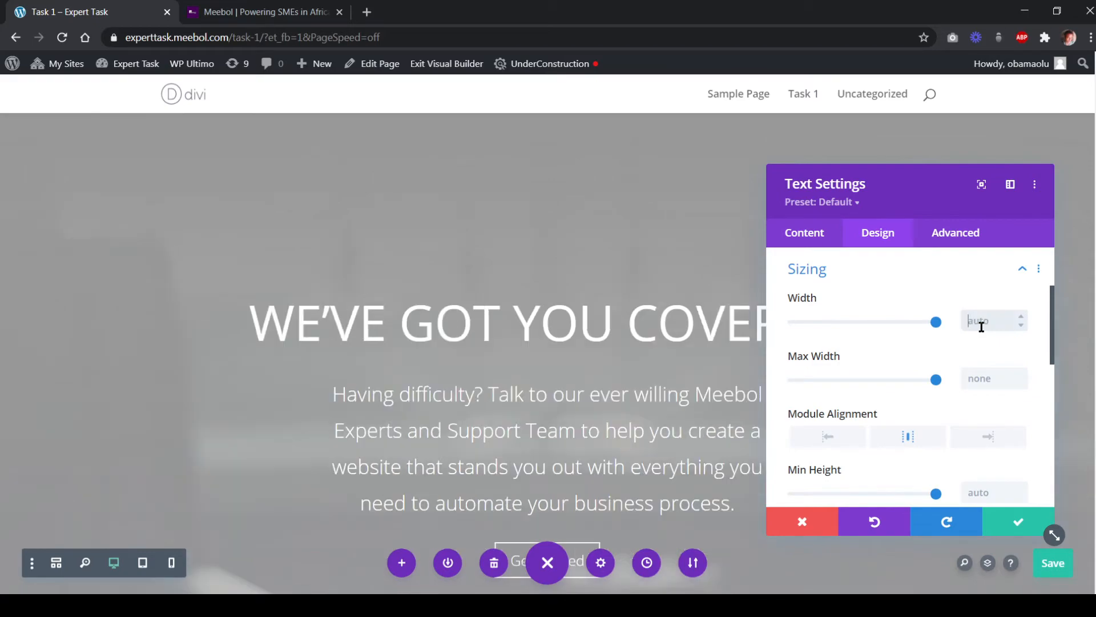
click(1010, 517)
Compare the heading, paragraph spacing and button of the Task 1 section with the Meebol homepage section
scroll(715, 329, down, 3)
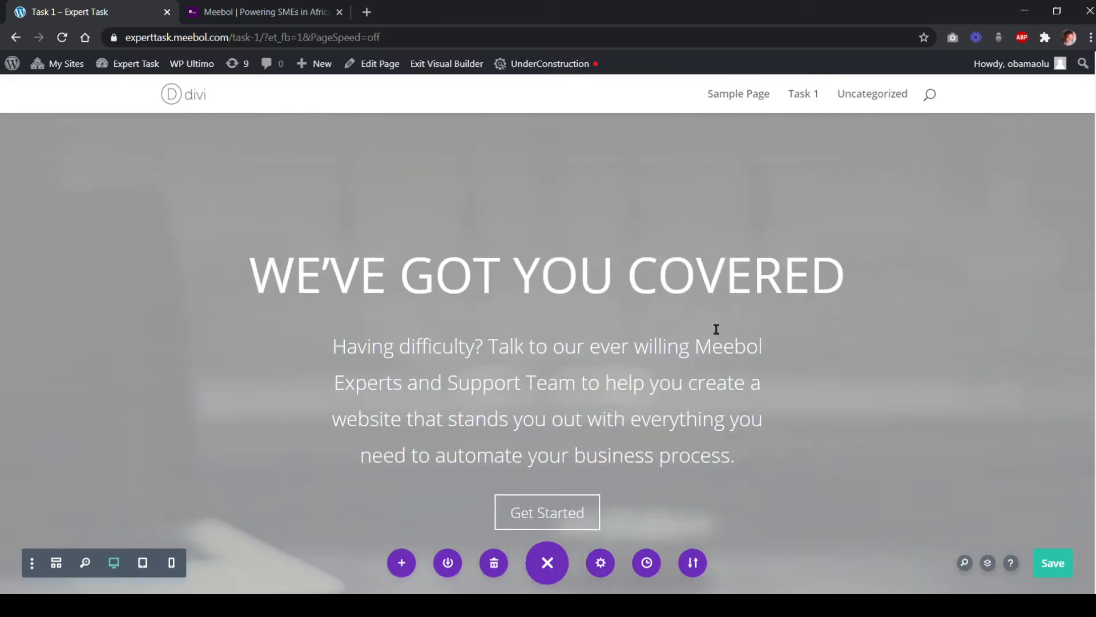
scroll(817, 312, up, 1)
scroll(799, 317, down, 1)
scroll(448, 188, up, 2)
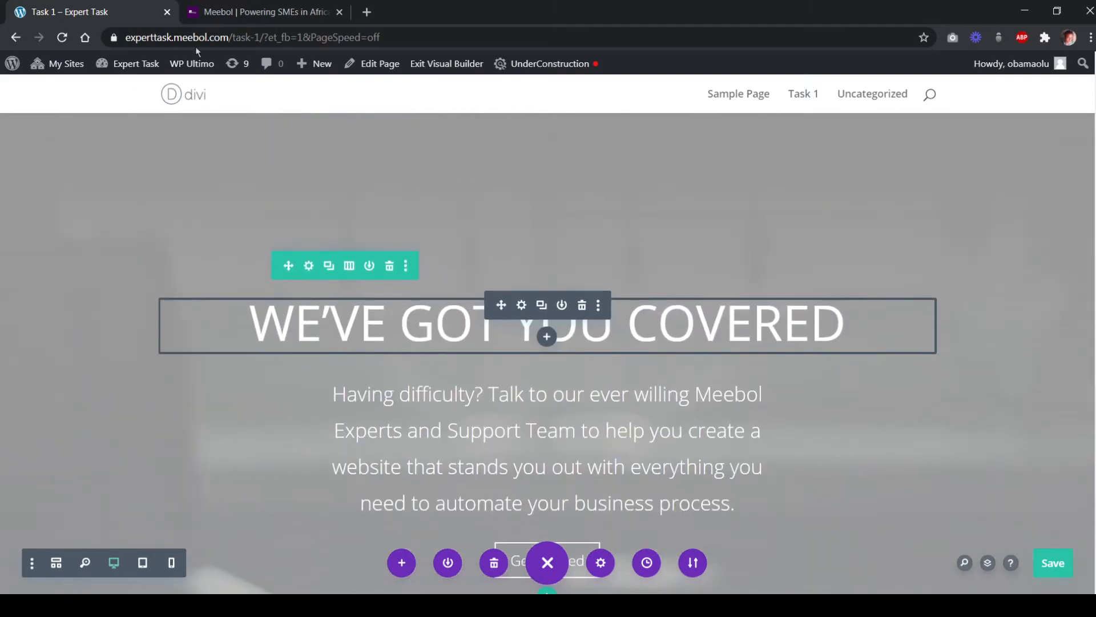
click(210, 20)
scroll(472, 274, up, 4)
scroll(473, 275, down, 8)
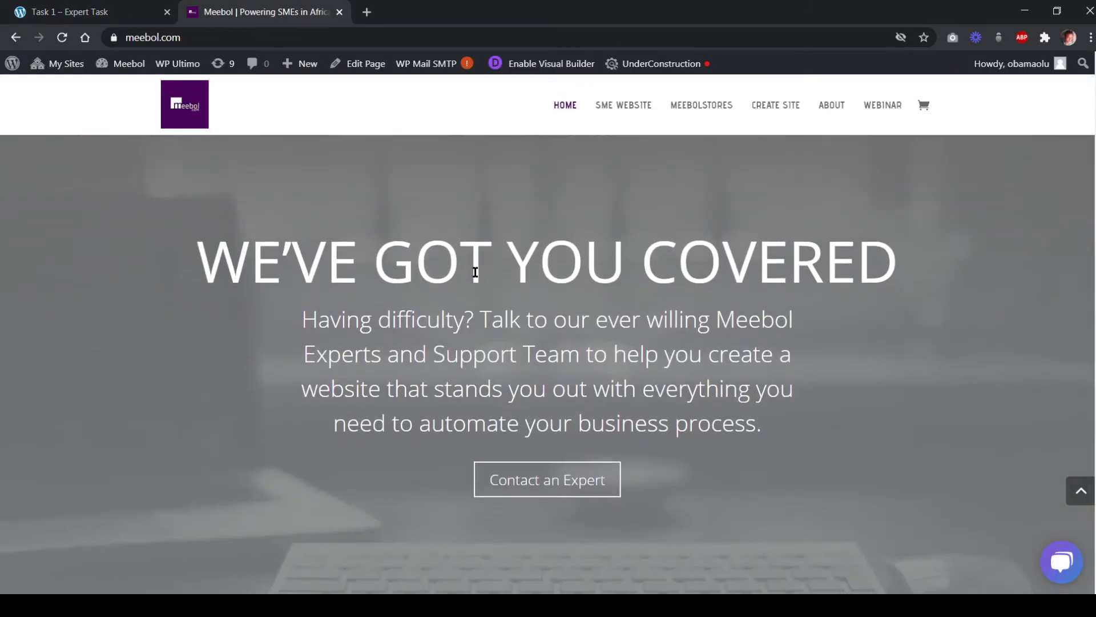
scroll(477, 279, up, 5)
scroll(458, 289, down, 4)
scroll(447, 298, up, 2)
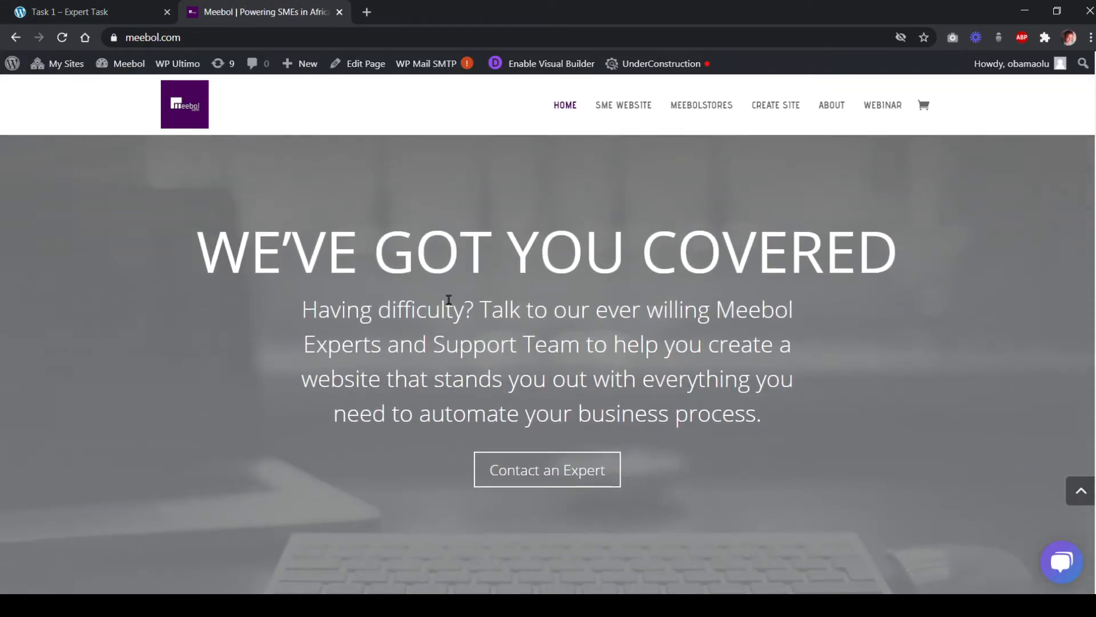
scroll(448, 300, down, 2)
scroll(449, 300, up, 4)
scroll(400, 285, down, 2)
scroll(242, 196, up, 1)
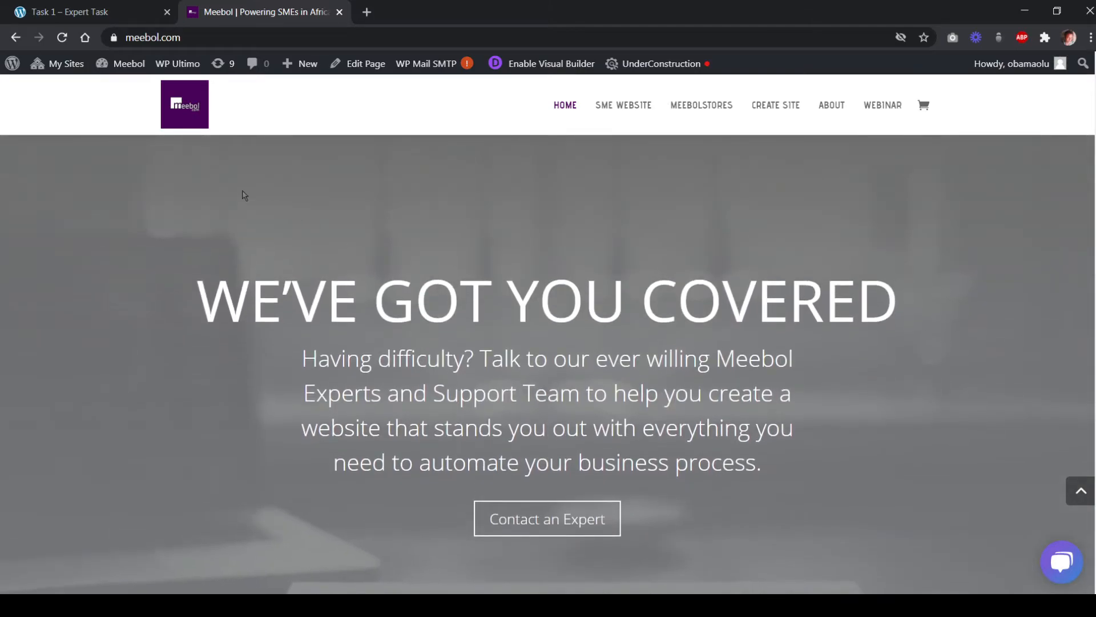
click(99, 17)
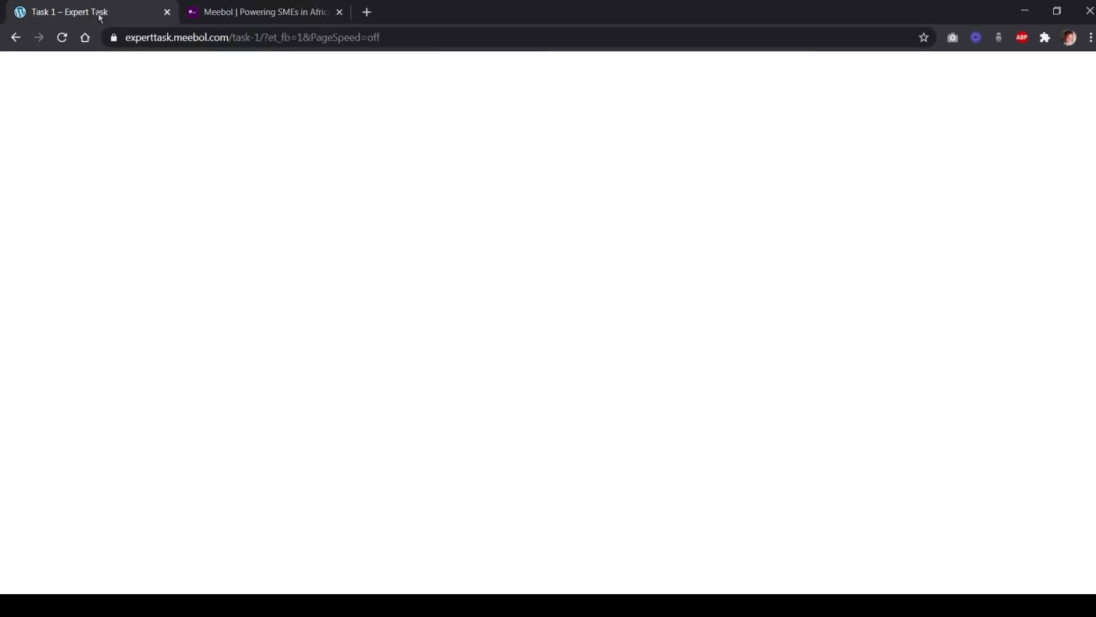
scroll(351, 216, up, 3)
scroll(360, 225, down, 8)
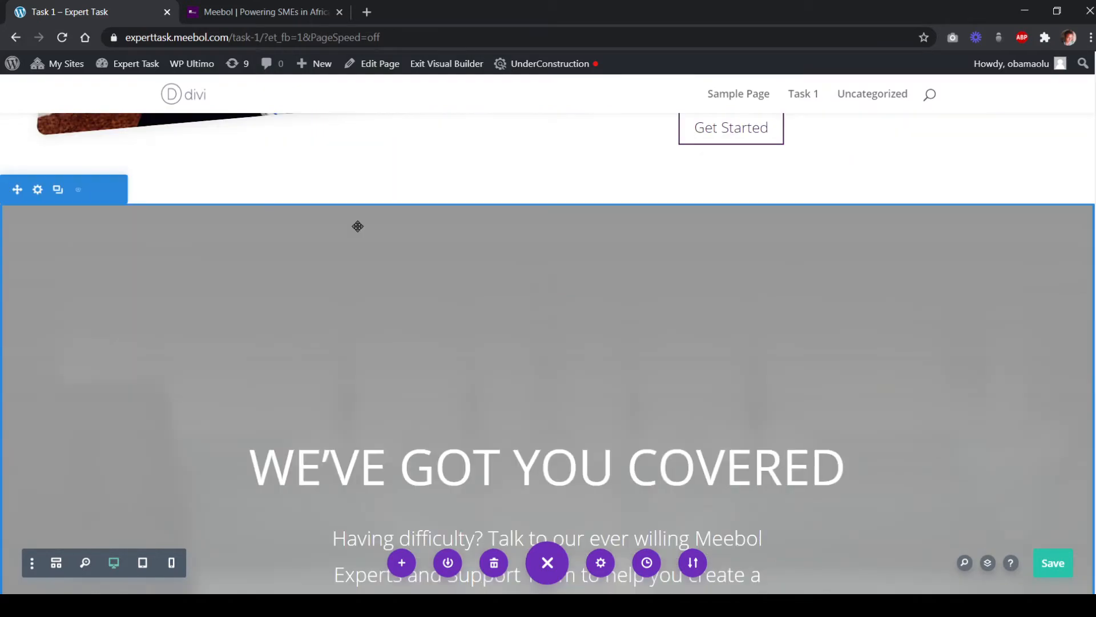
scroll(362, 223, up, 3)
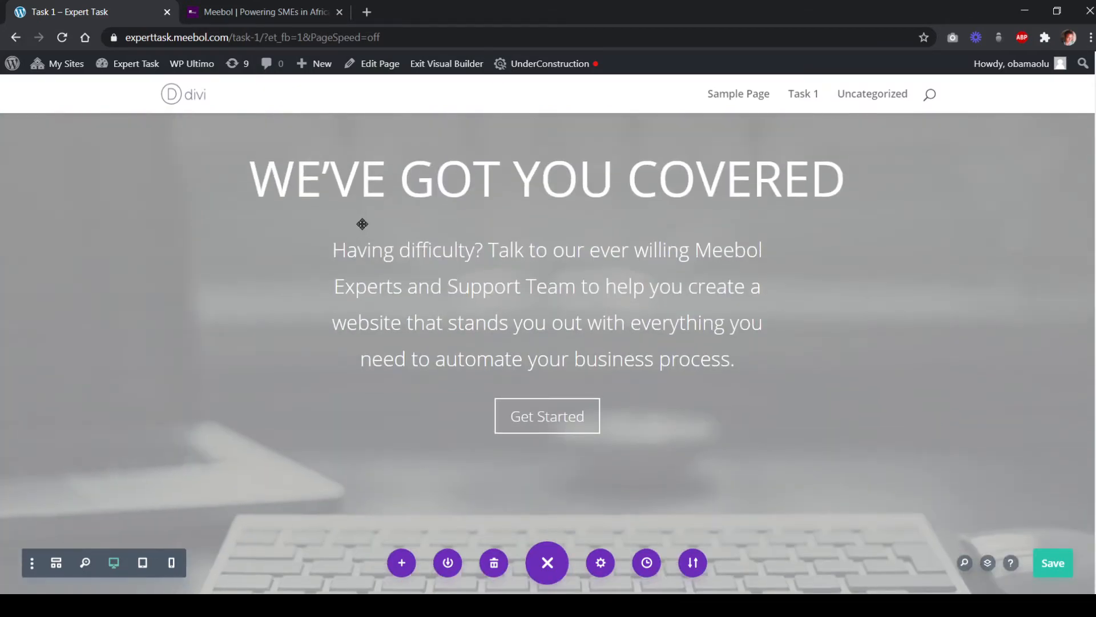
scroll(362, 224, down, 3)
scroll(416, 228, up, 5)
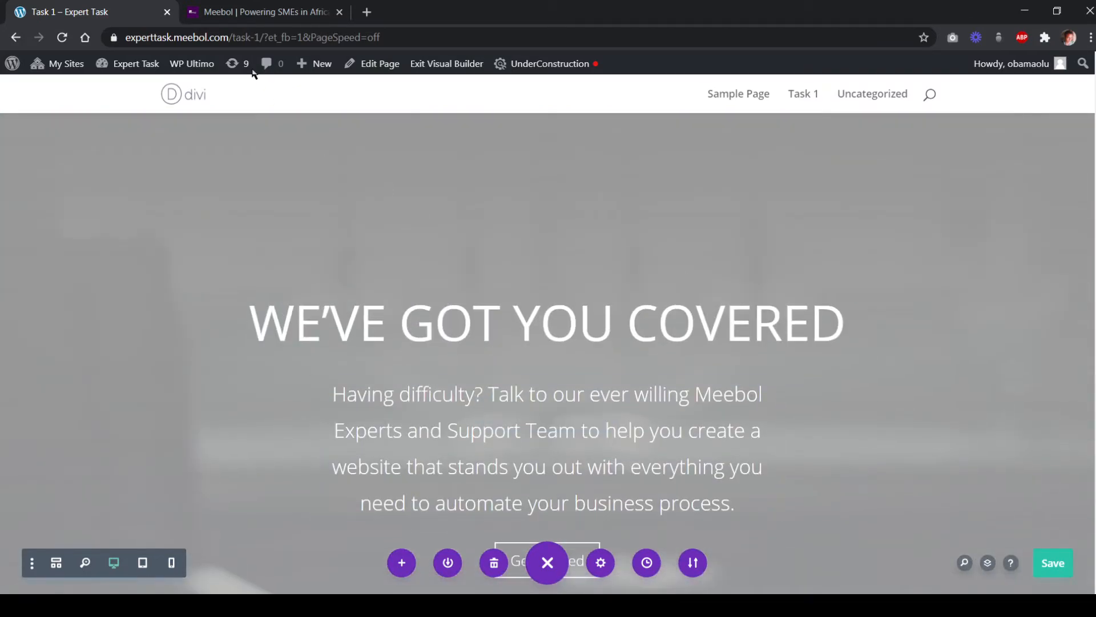
click(221, 19)
scroll(432, 289, down, 3)
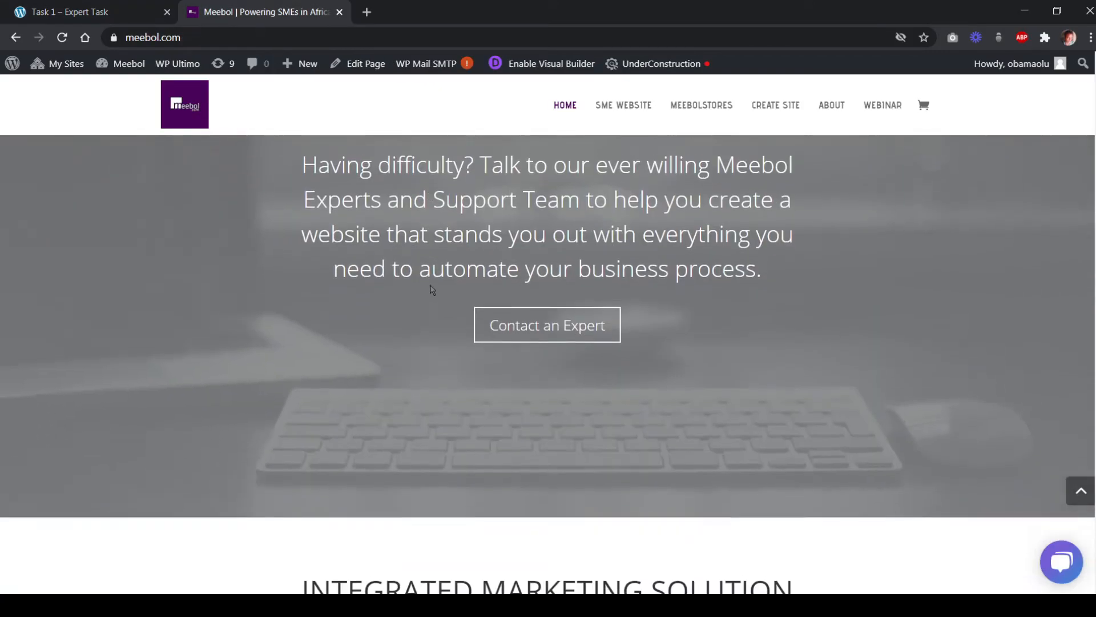
scroll(432, 290, up, 3)
scroll(400, 257, down, 2)
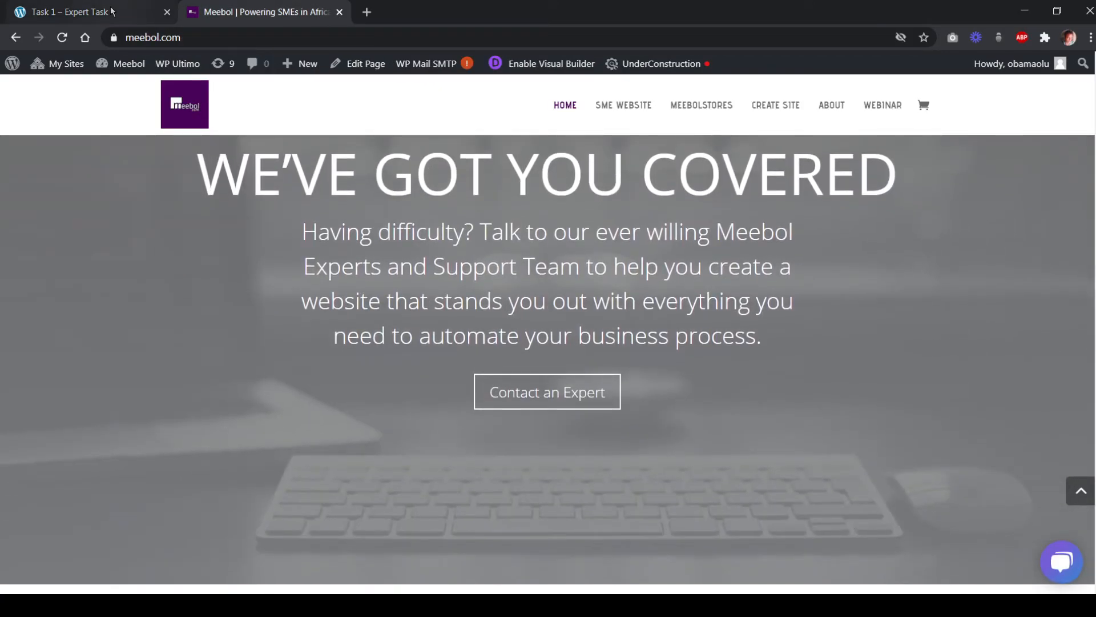
Change the Get Started button's text to Contact an Expert on the Task 1 page, matching the Meebol homepage
click(112, 11)
scroll(519, 289, down, 2)
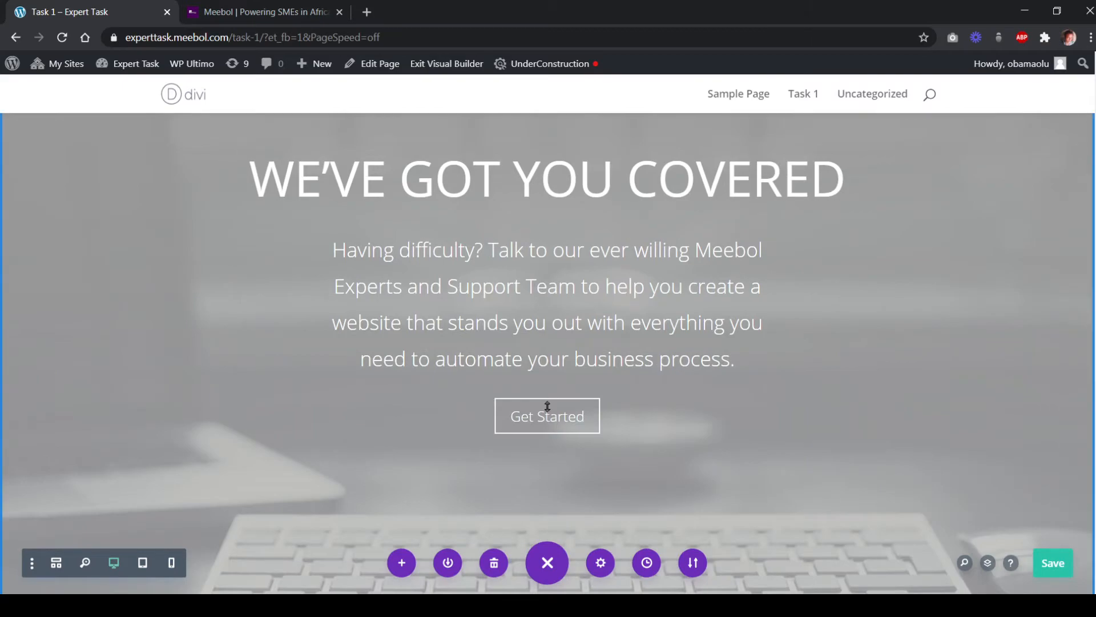
click(542, 405)
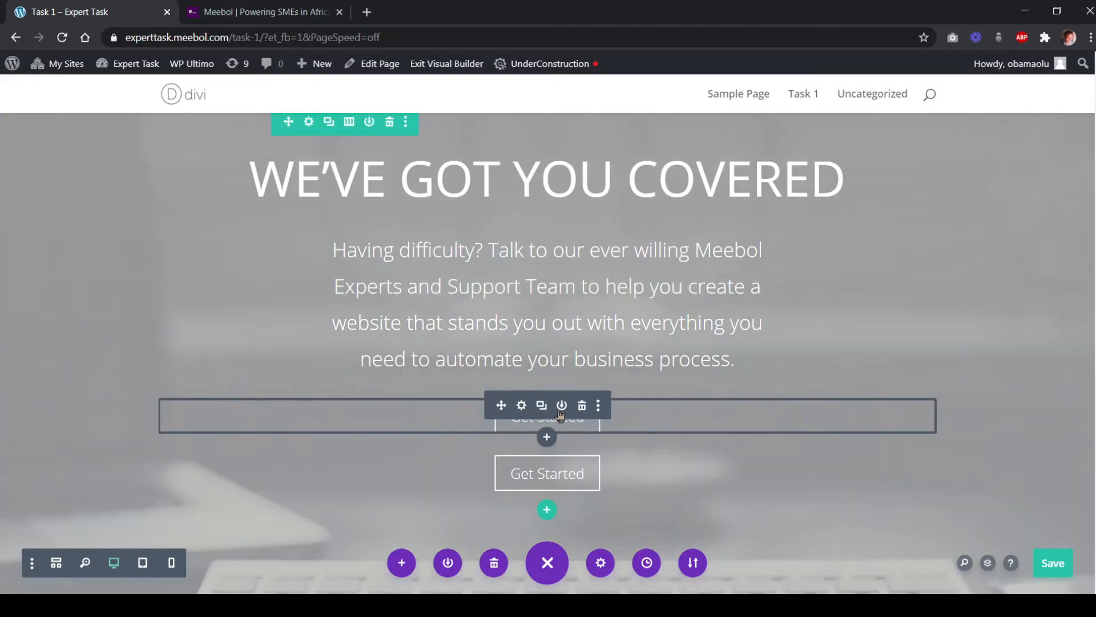
click(580, 408)
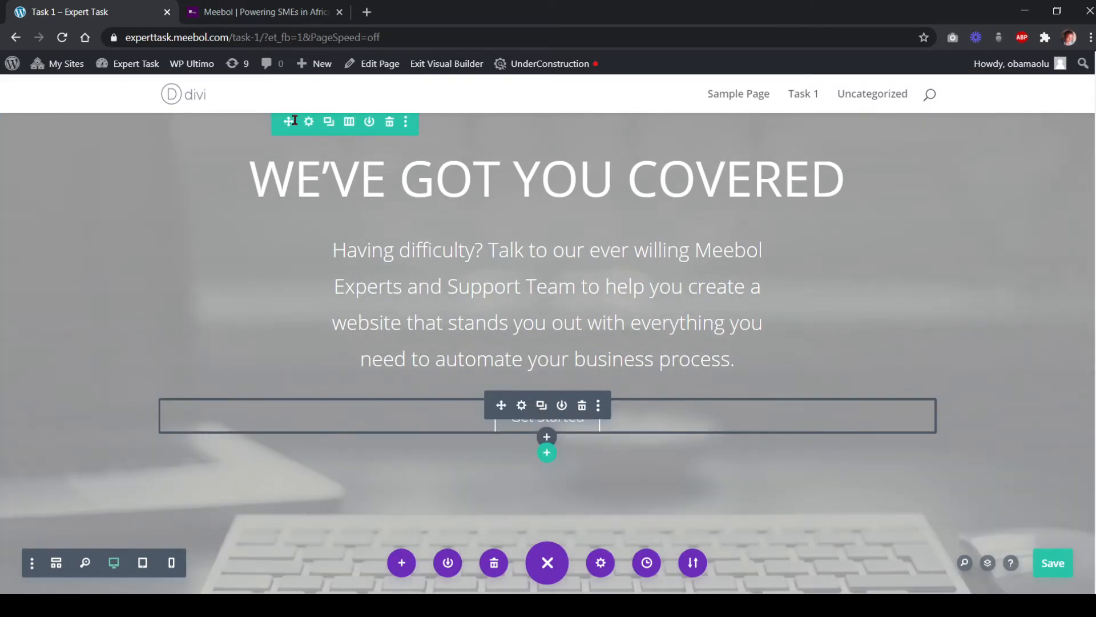
click(260, 12)
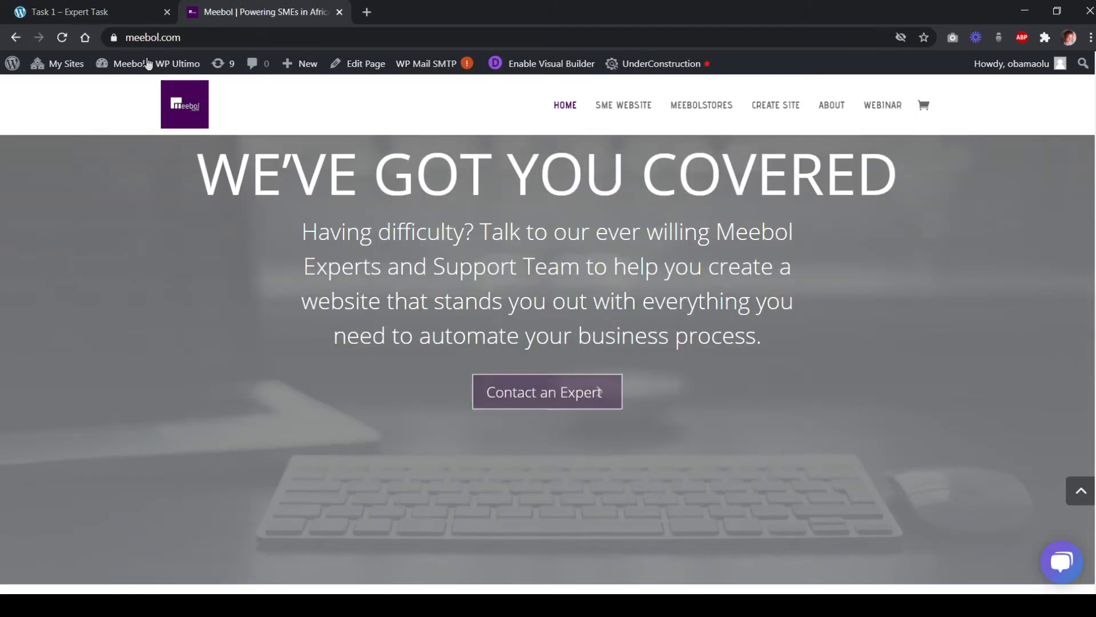
click(92, 12)
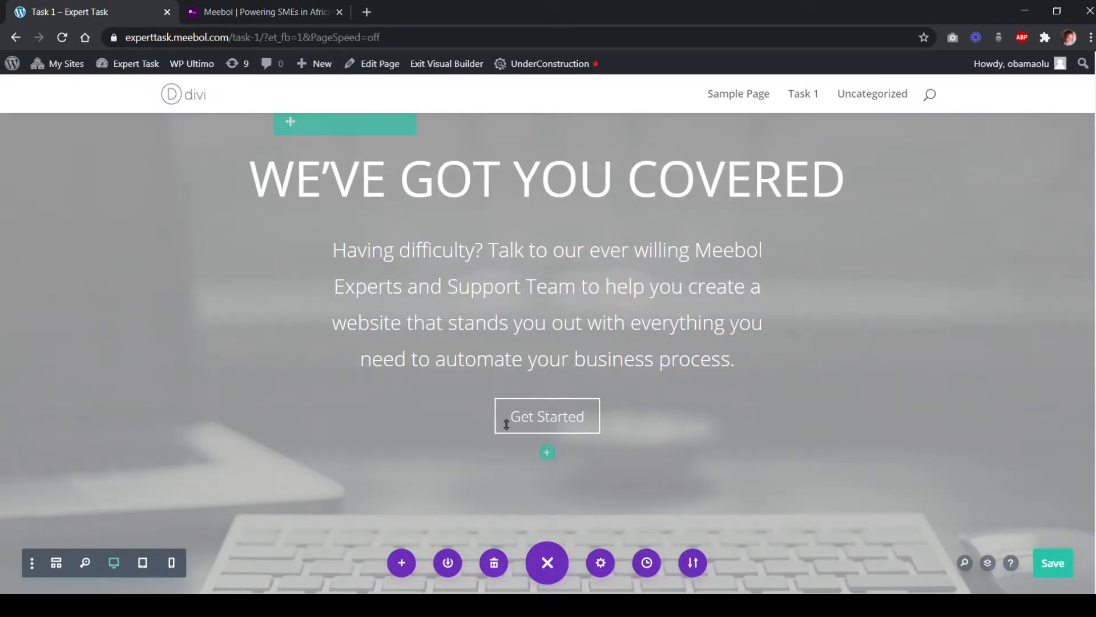
click(521, 406)
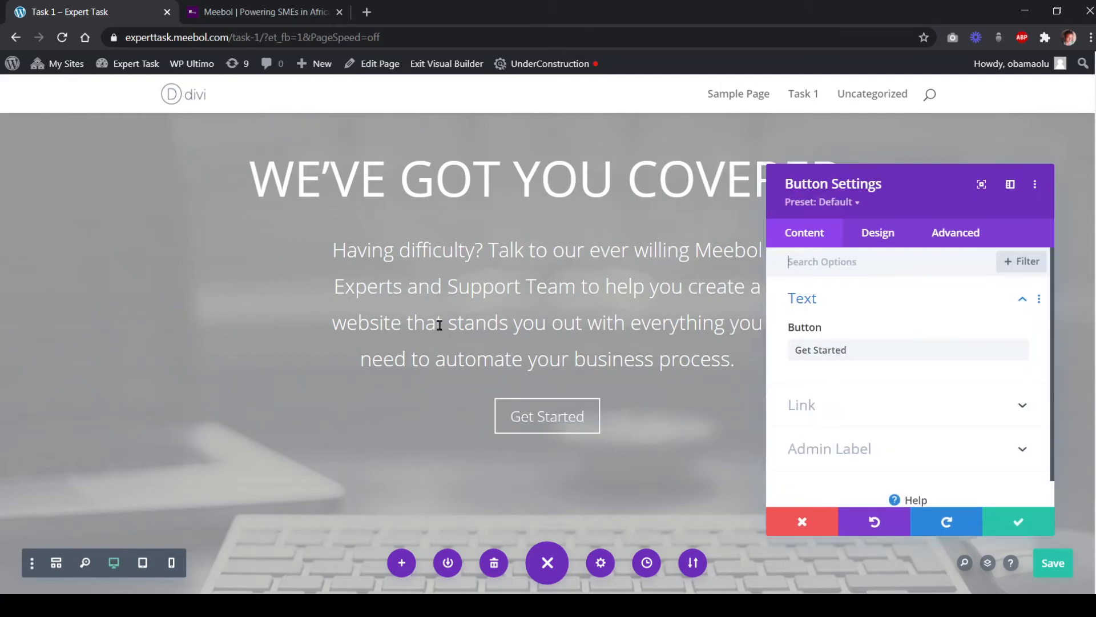
drag(849, 353, 767, 353)
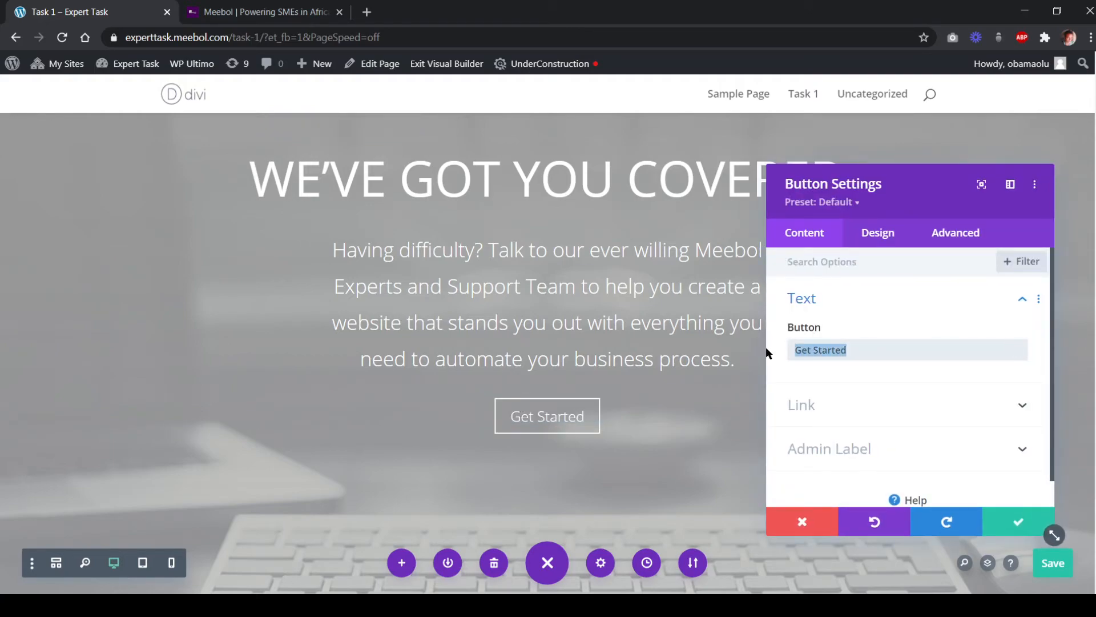
text(Contact)
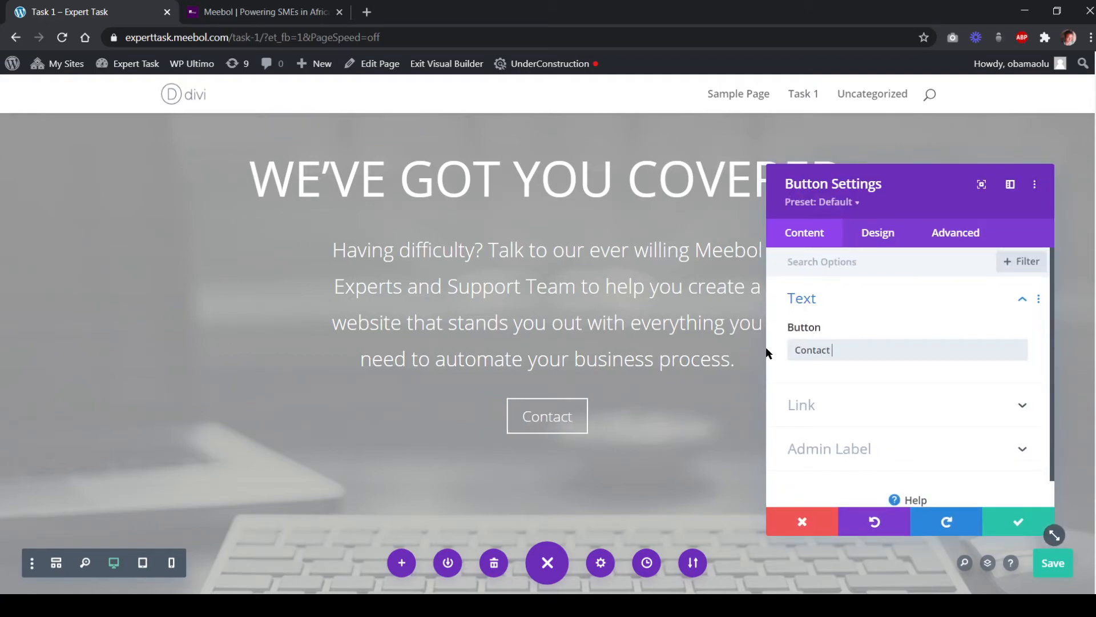
text( and)
key(BackSpace)
text(E)
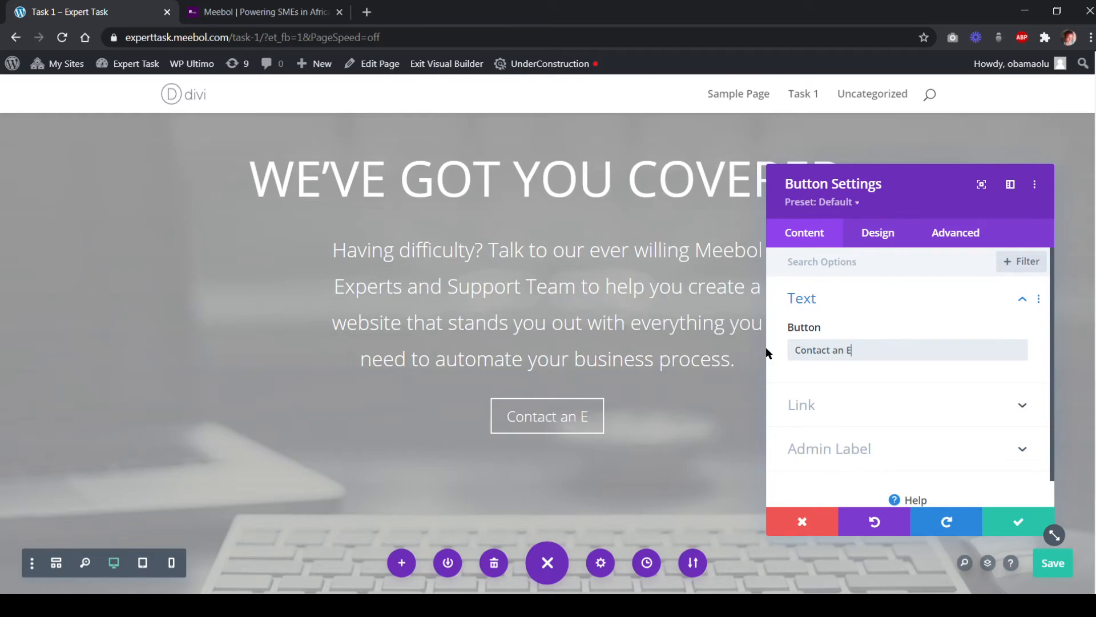
text(xpert)
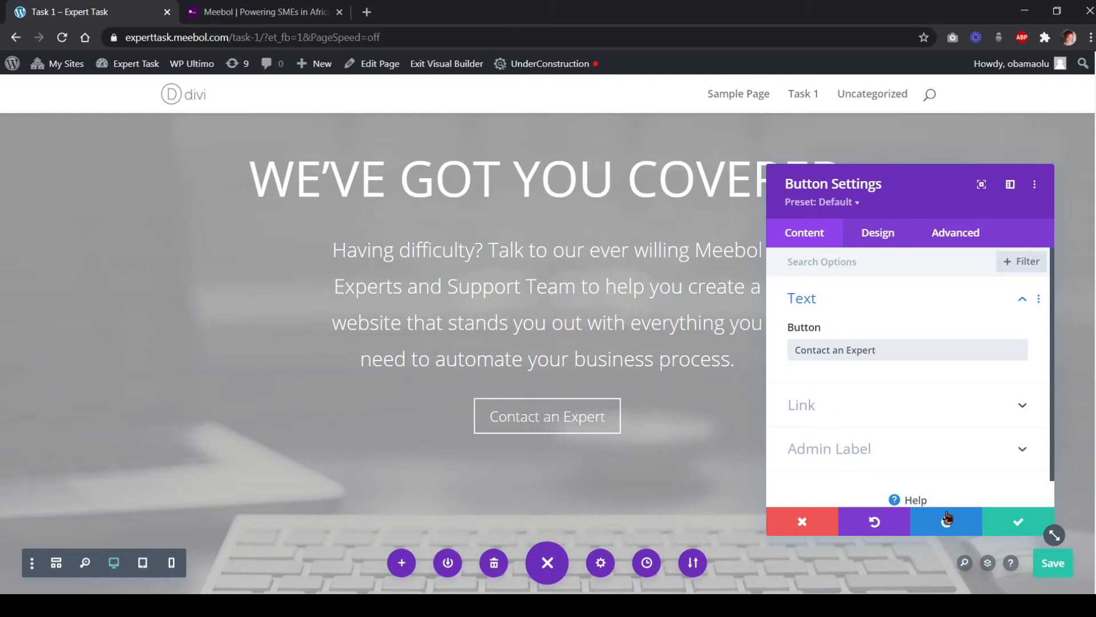
click(1018, 521)
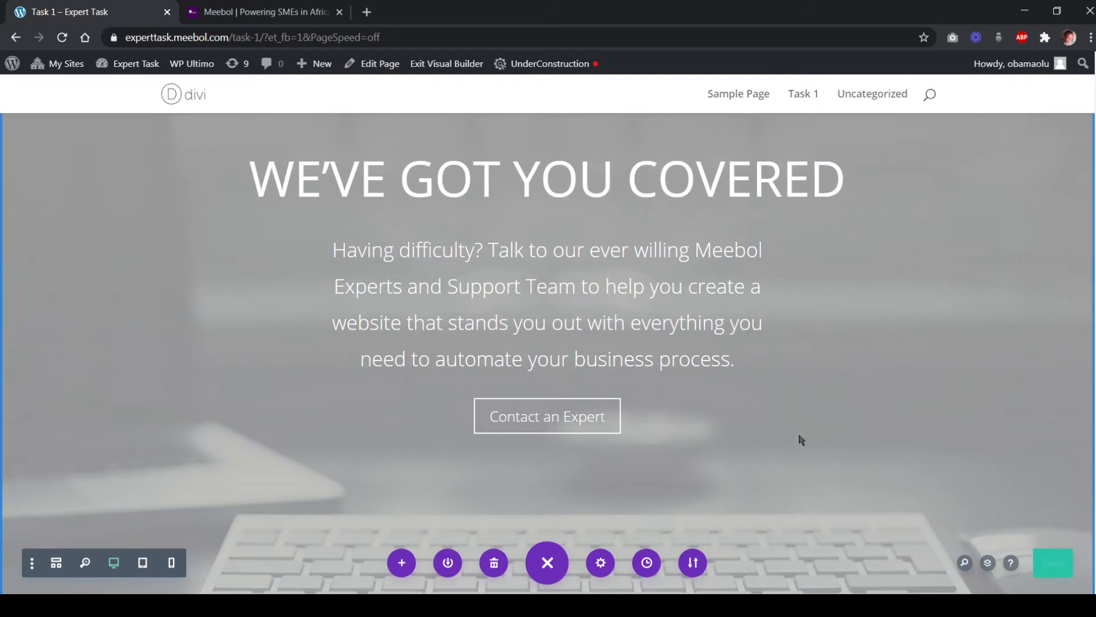
scroll(799, 400, up, 3)
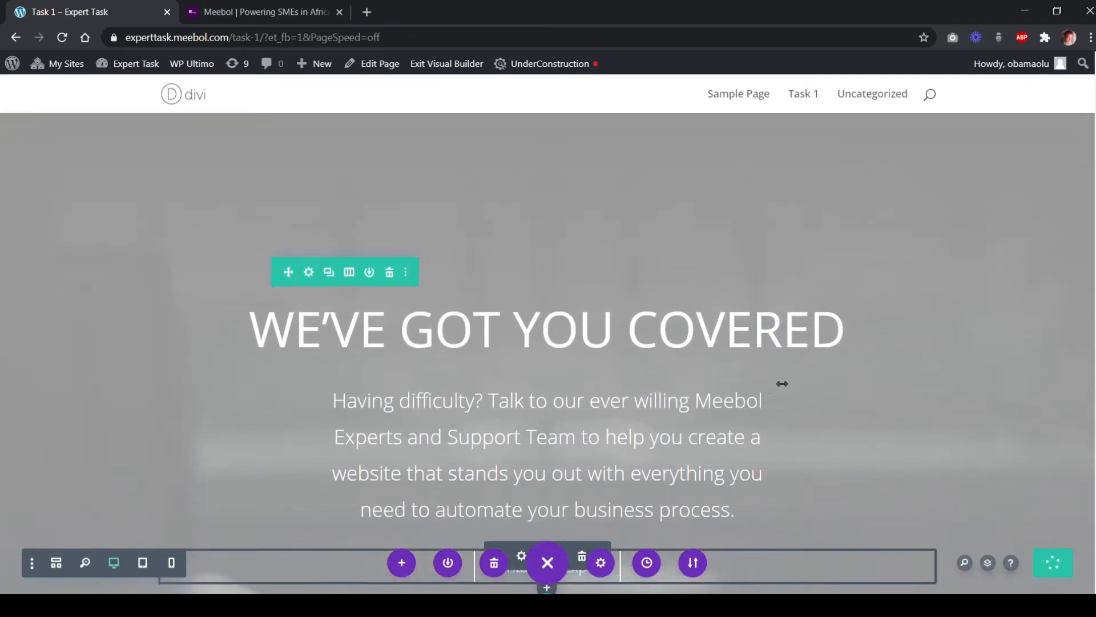
Try a padding of about 16% and a top margin of about 151 px on the WE'VE GOT YOU COVERED section
drag(384, 139, 544, 248)
drag(545, 245, 546, 241)
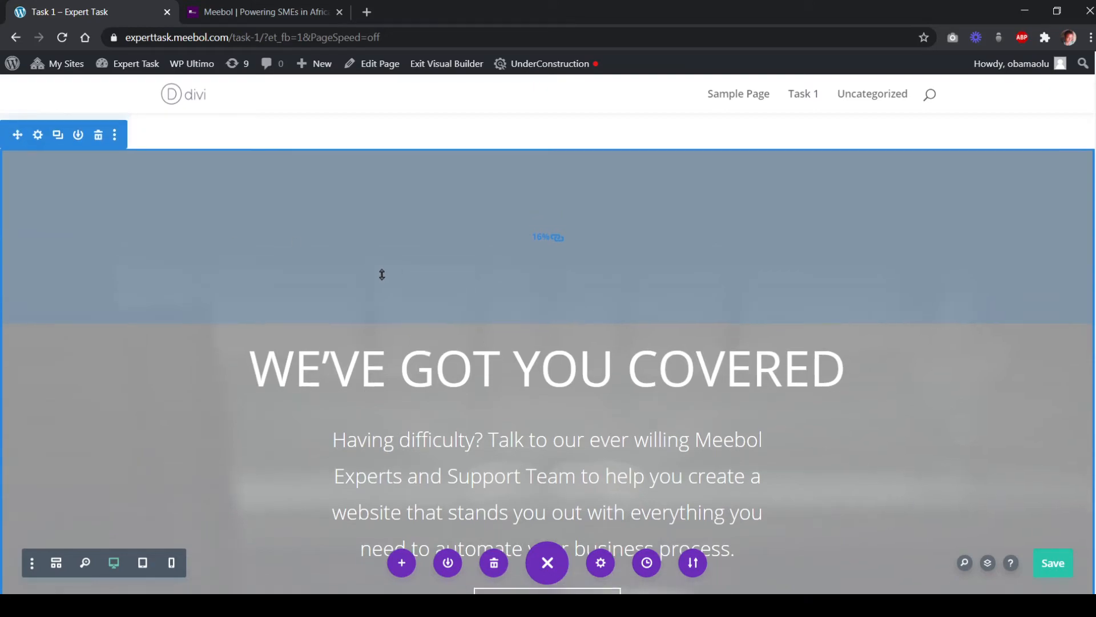
scroll(379, 274, up, 1)
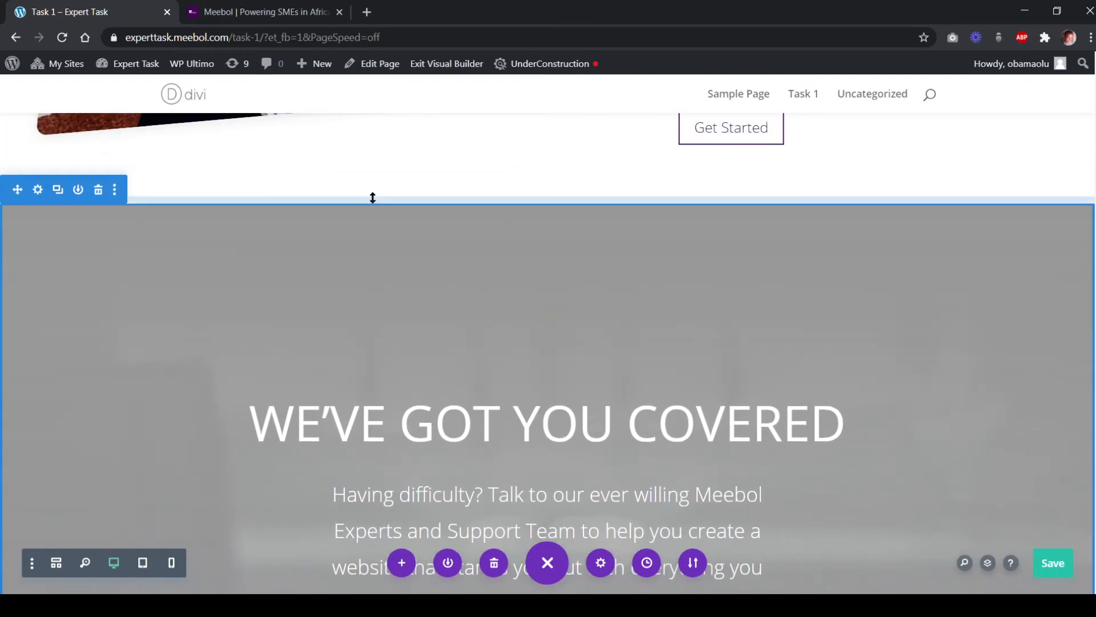
drag(390, 174, 391, 306)
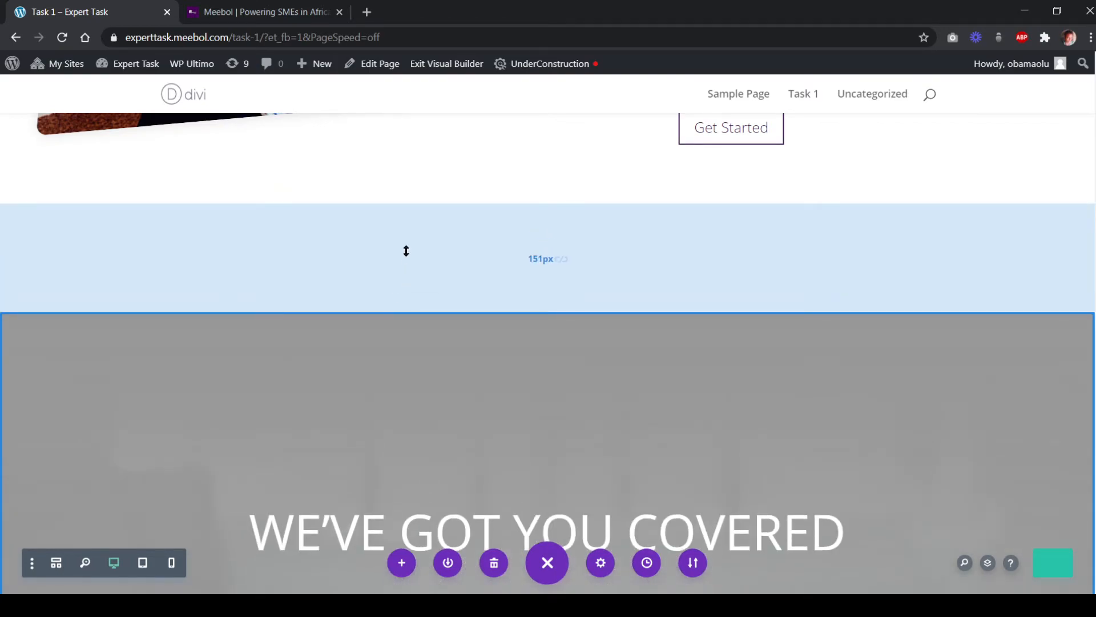
drag(406, 250, 407, 254)
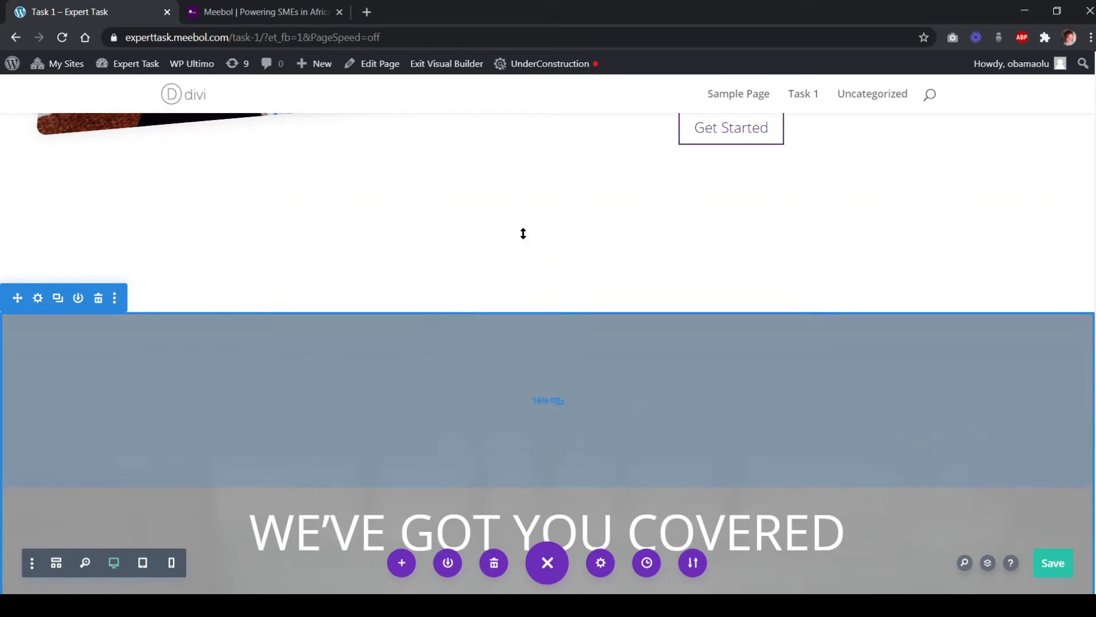
Remove the WE'VE GOT YOU COVERED section's extra top margin, set its padding to about 13.4% and save the page
drag(523, 233, 483, 307)
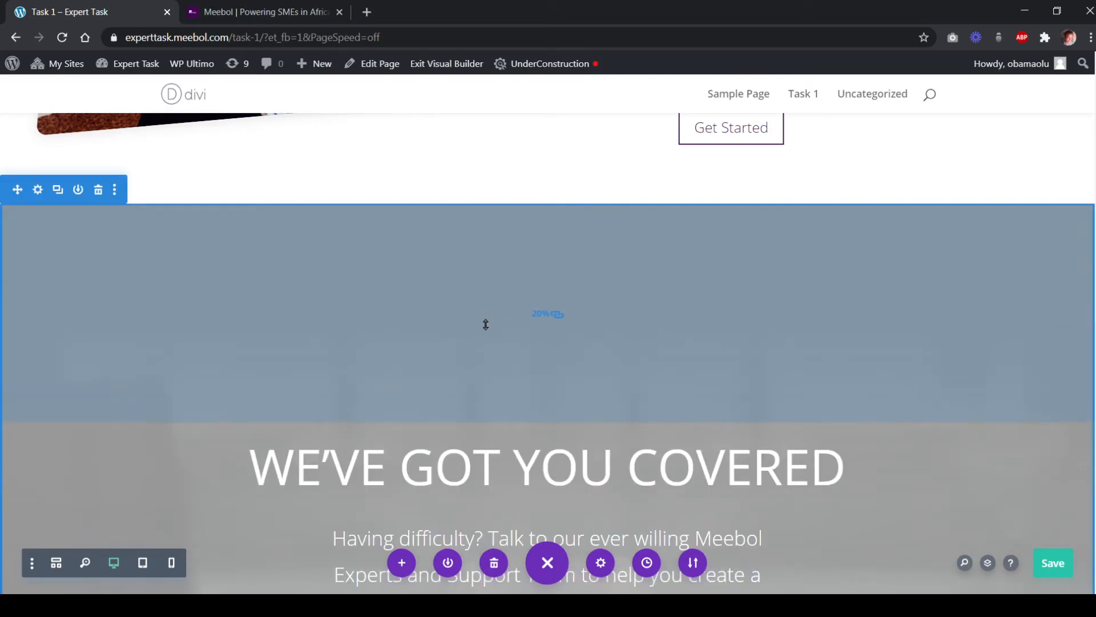
drag(575, 306, 577, 286)
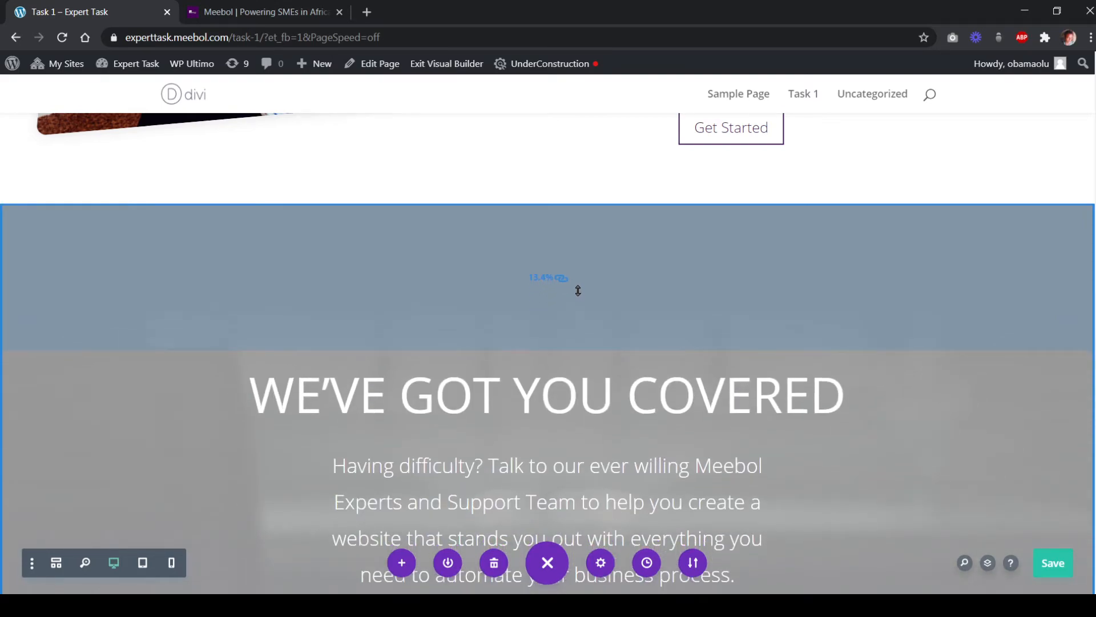
scroll(579, 291, down, 4)
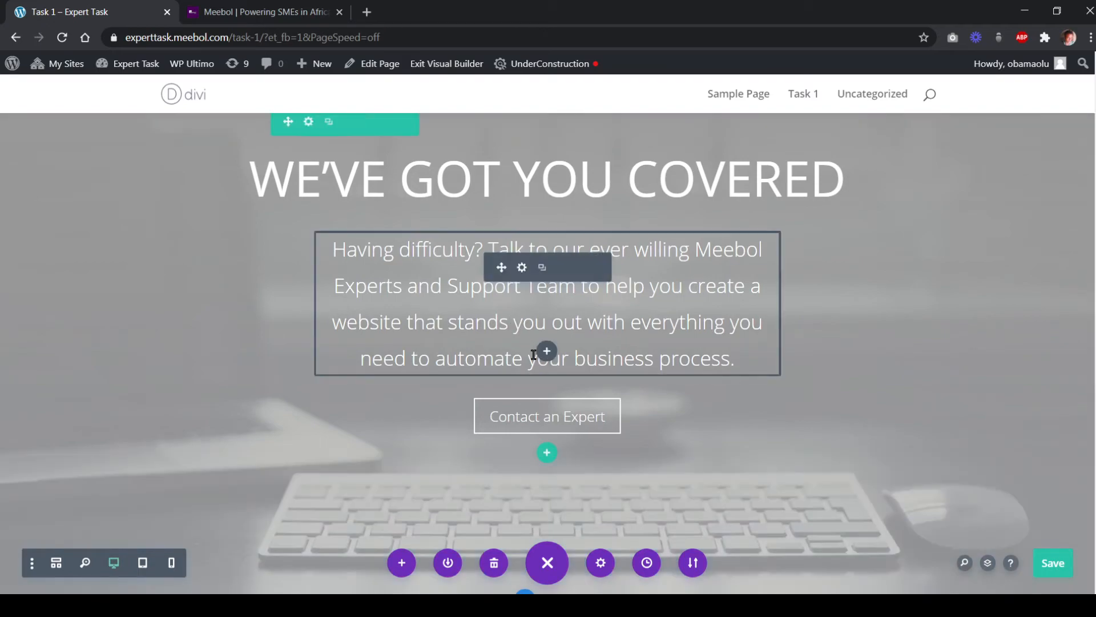
scroll(513, 320, up, 2)
scroll(513, 344, down, 3)
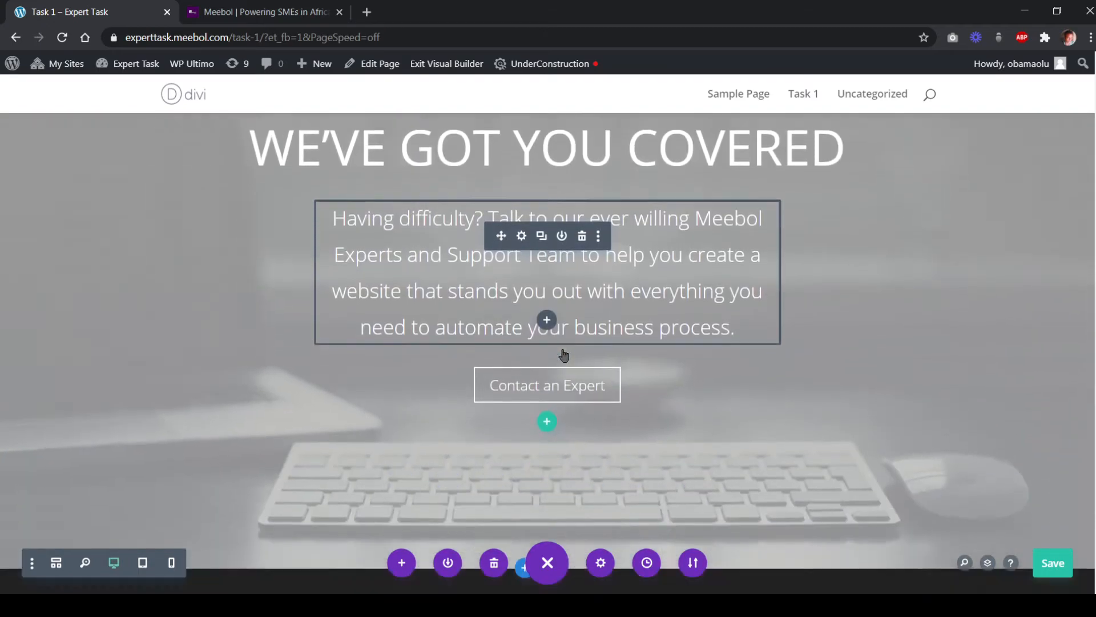
scroll(582, 389, up, 1)
scroll(580, 386, up, 3)
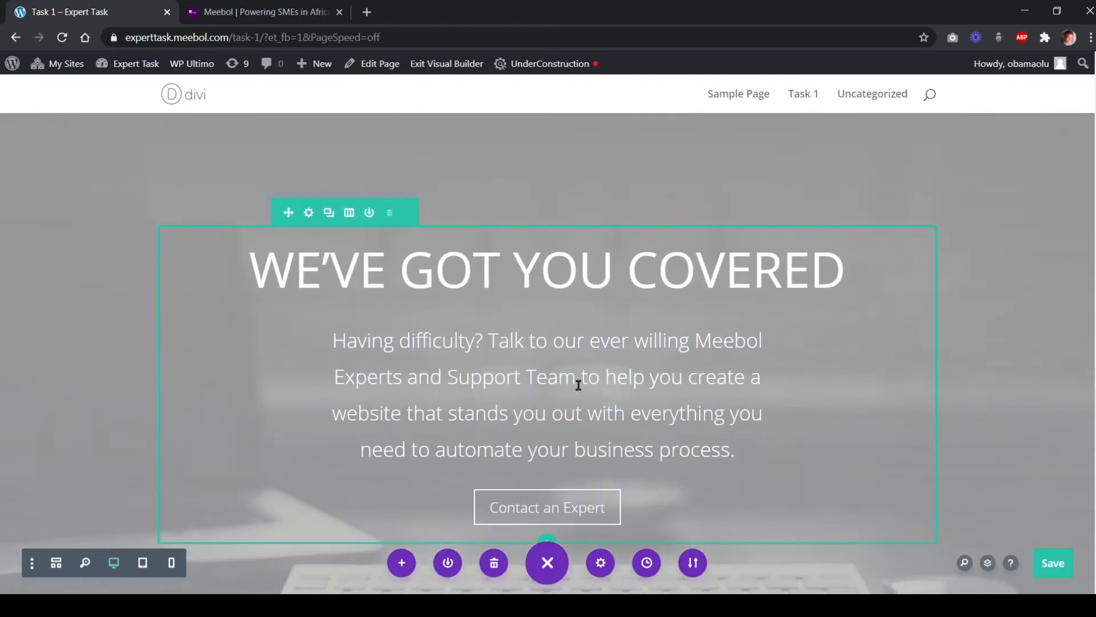
scroll(578, 385, down, 3)
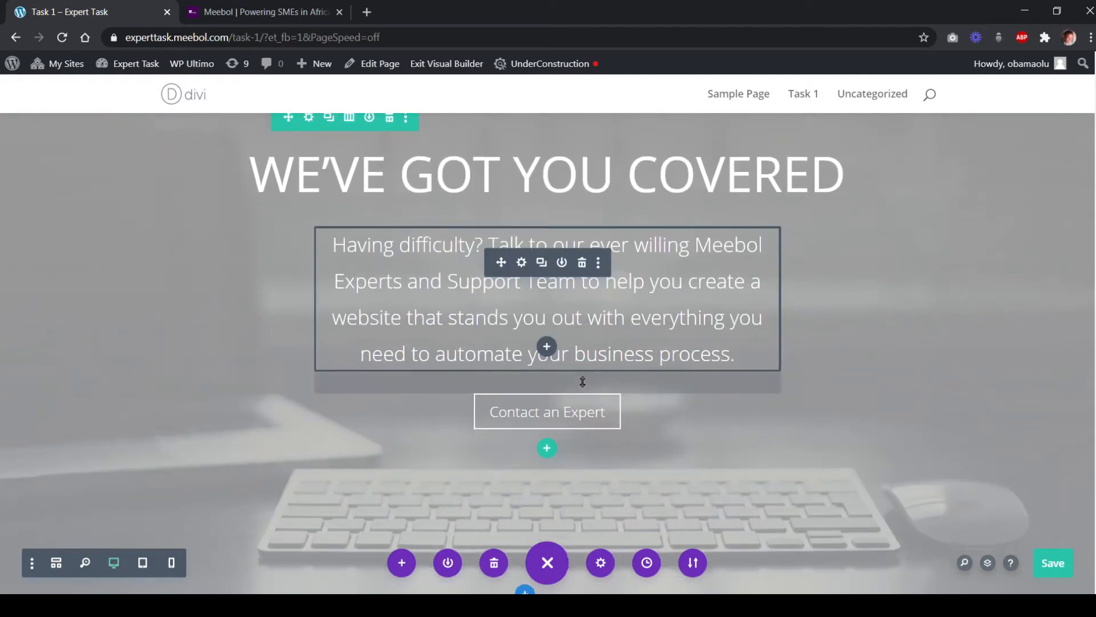
scroll(582, 384, down, 1)
click(1050, 565)
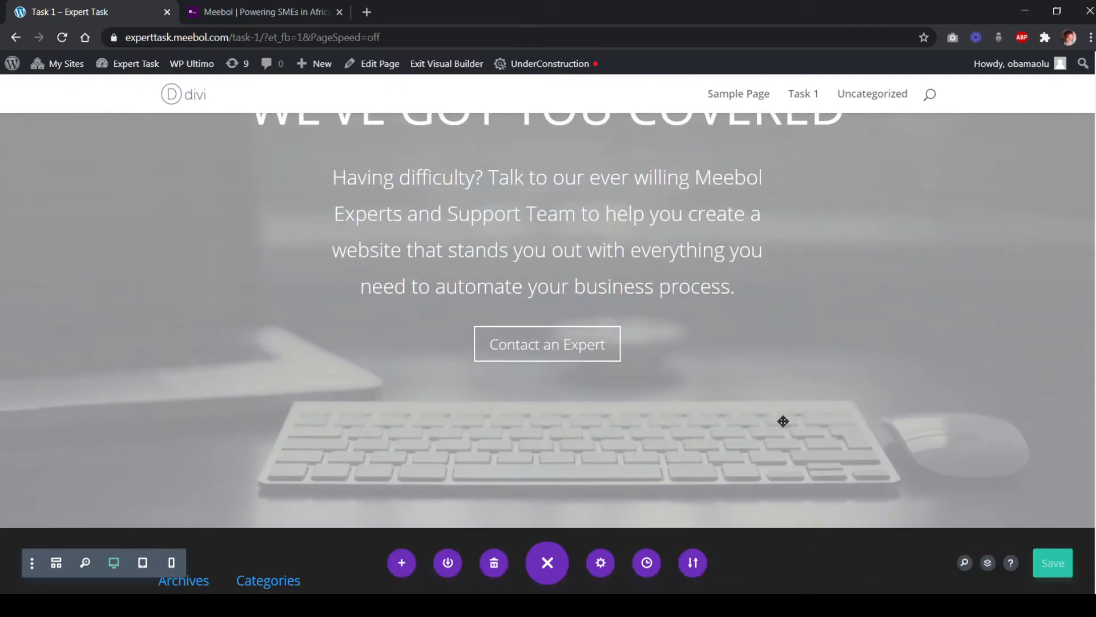
Add an empty section below the WE'VE GOT YOU COVERED section on the Task 1 page, without inserting a row
scroll(502, 263, up, 2)
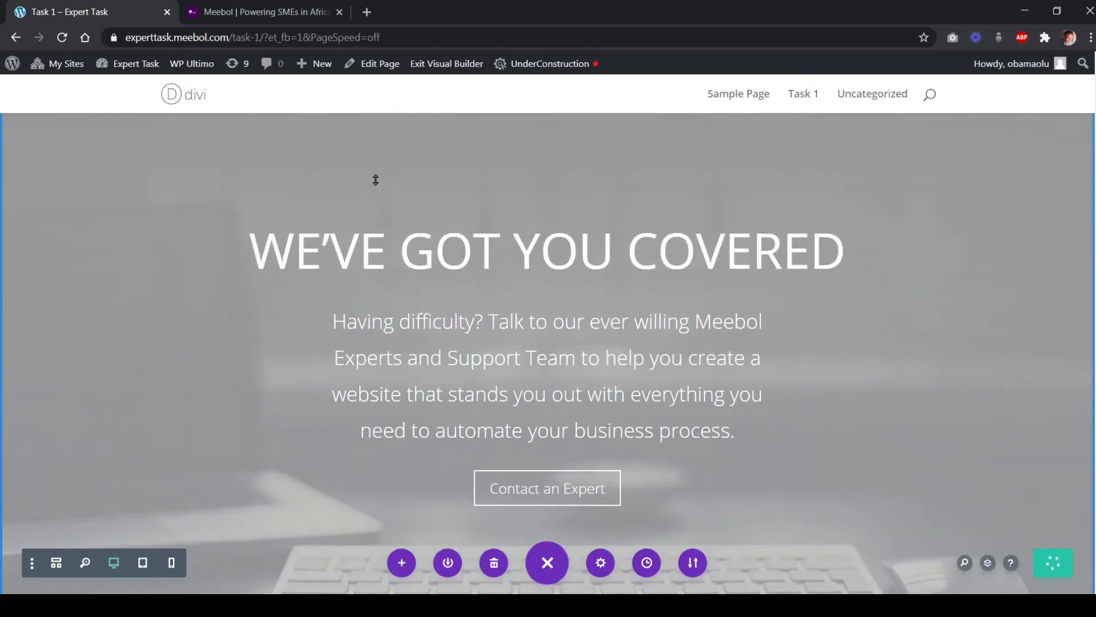
click(246, 17)
scroll(544, 325, down, 4)
scroll(547, 328, down, 3)
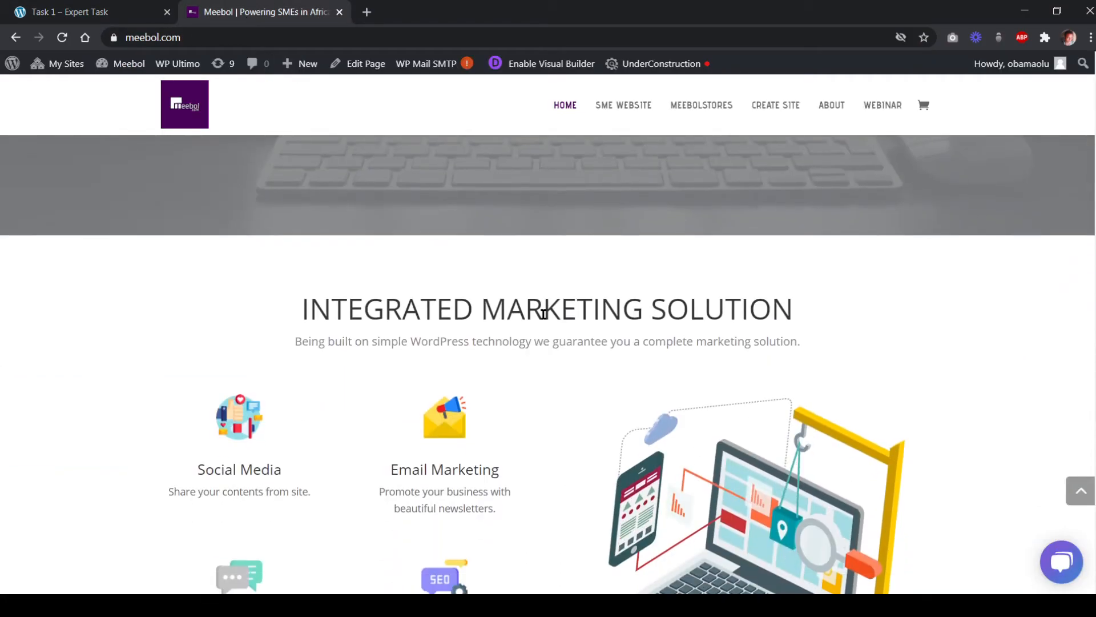
scroll(551, 319, down, 3)
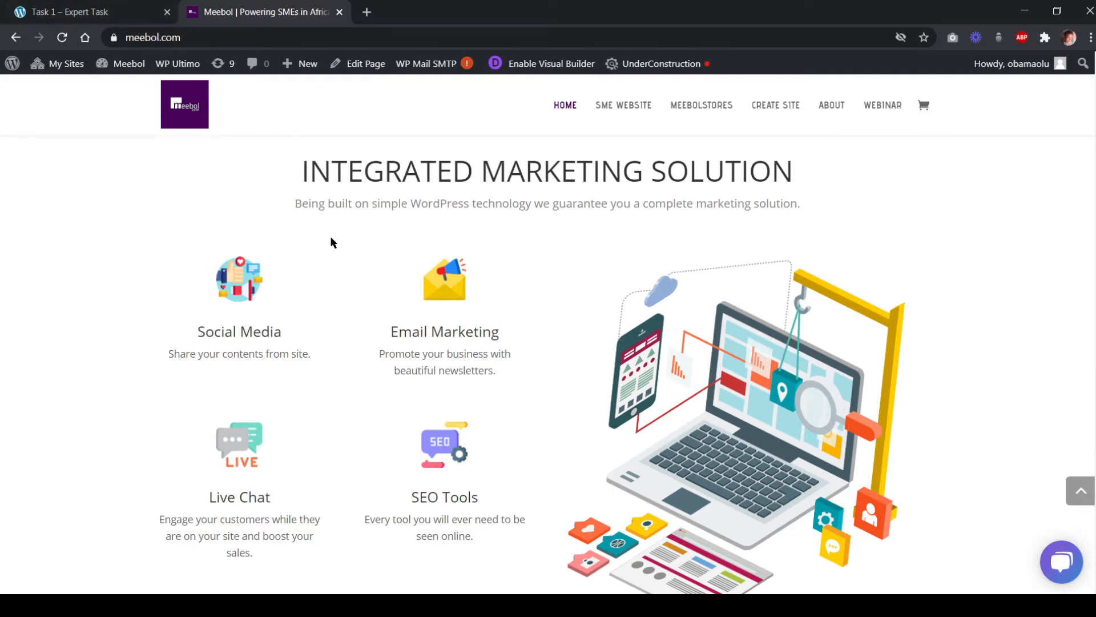
key(ctrl+shift+Tab)
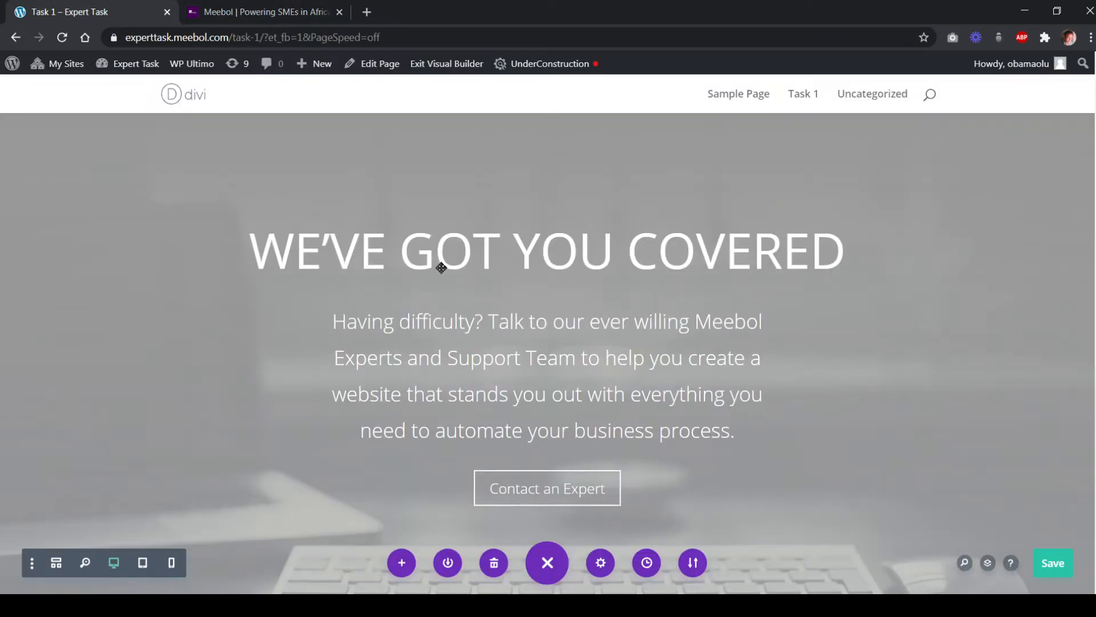
scroll(468, 299, down, 4)
click(521, 454)
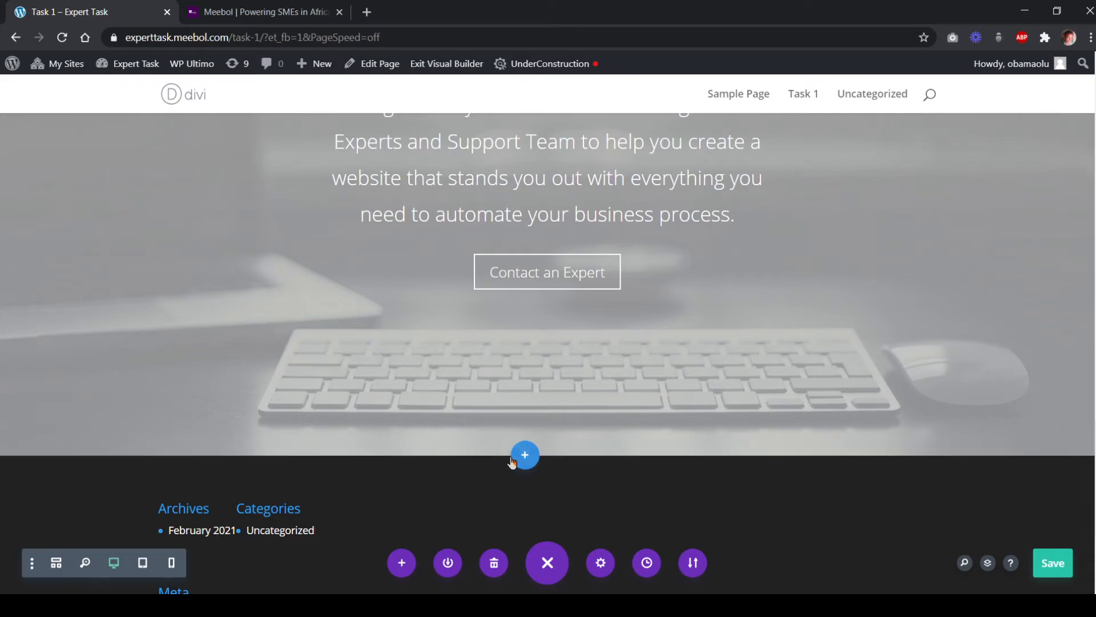
click(437, 413)
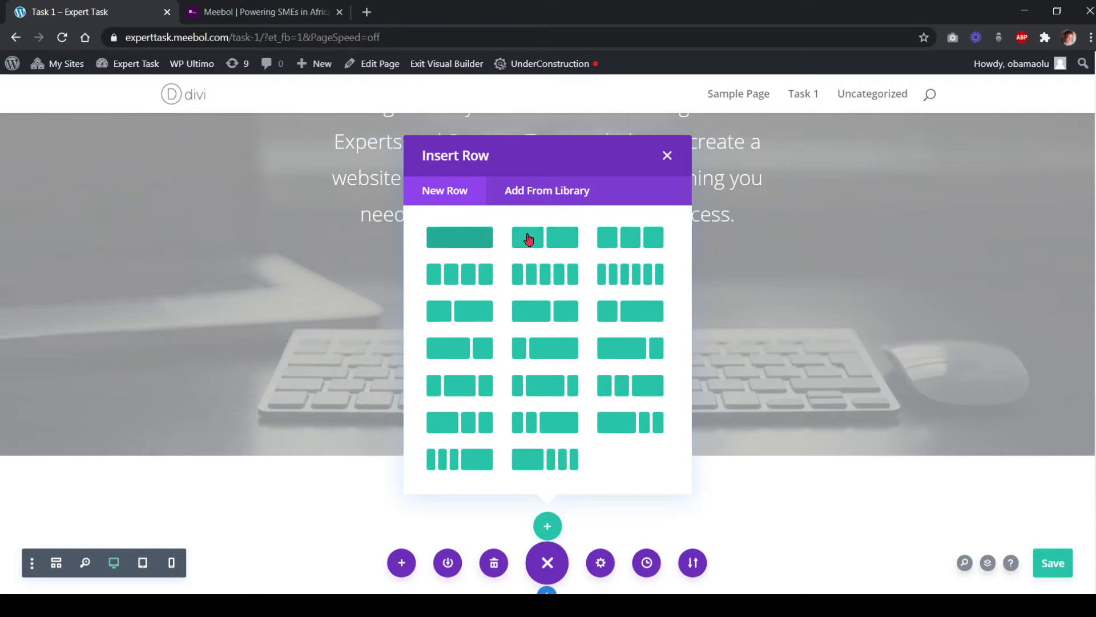
click(668, 156)
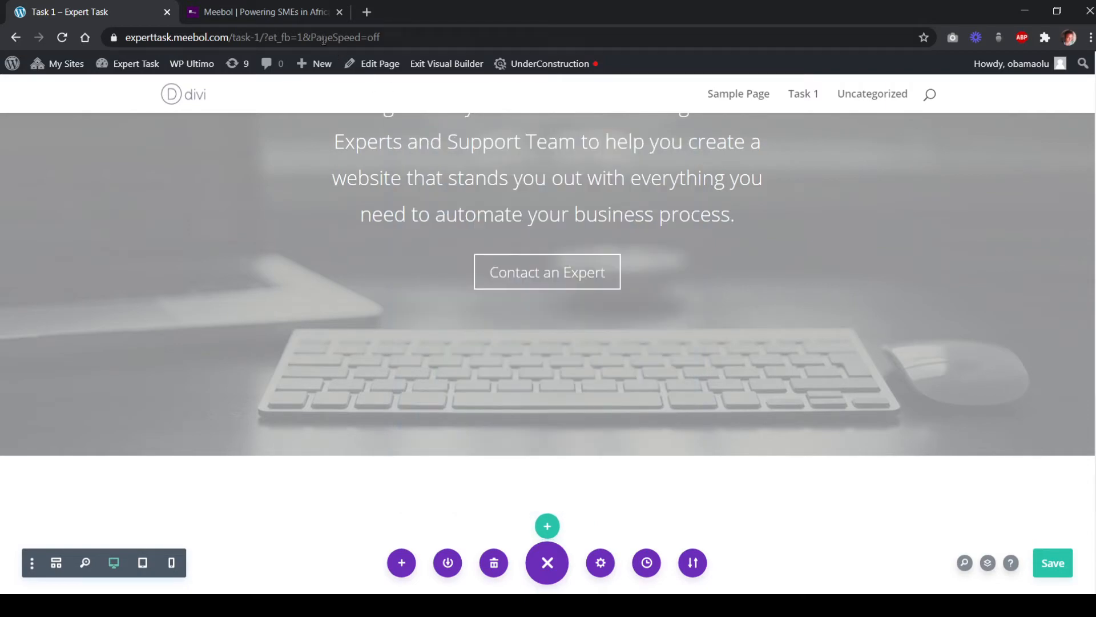
Examine the heading, four feature blurbs and illustration layout of the Meebol homepage's INTEGRATED MARKETING SOLUTION section
click(275, 11)
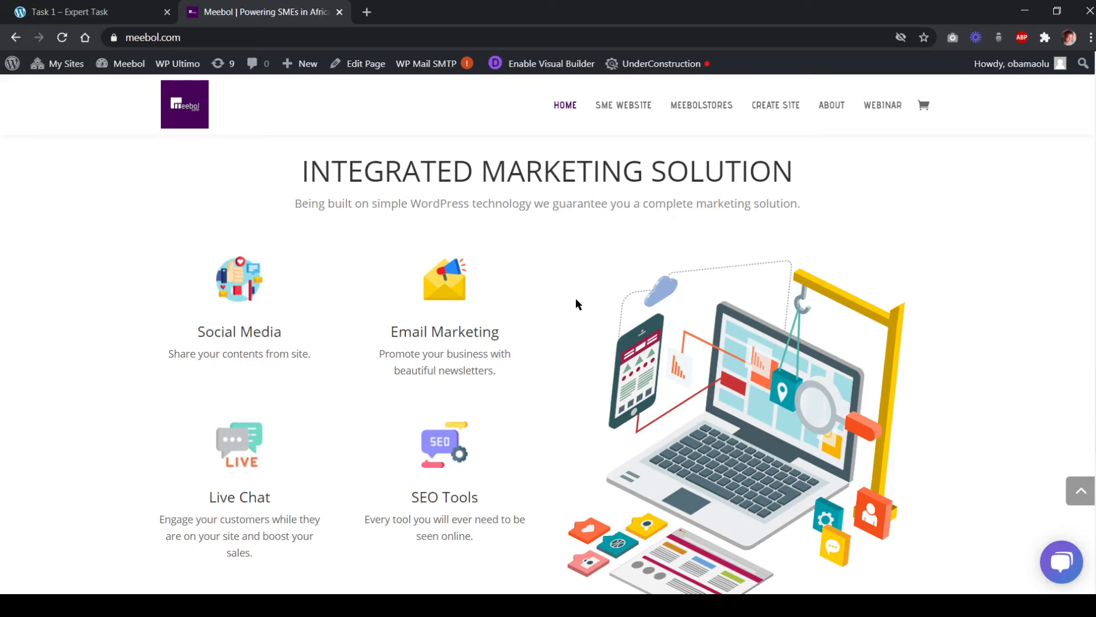
scroll(411, 283, up, 2)
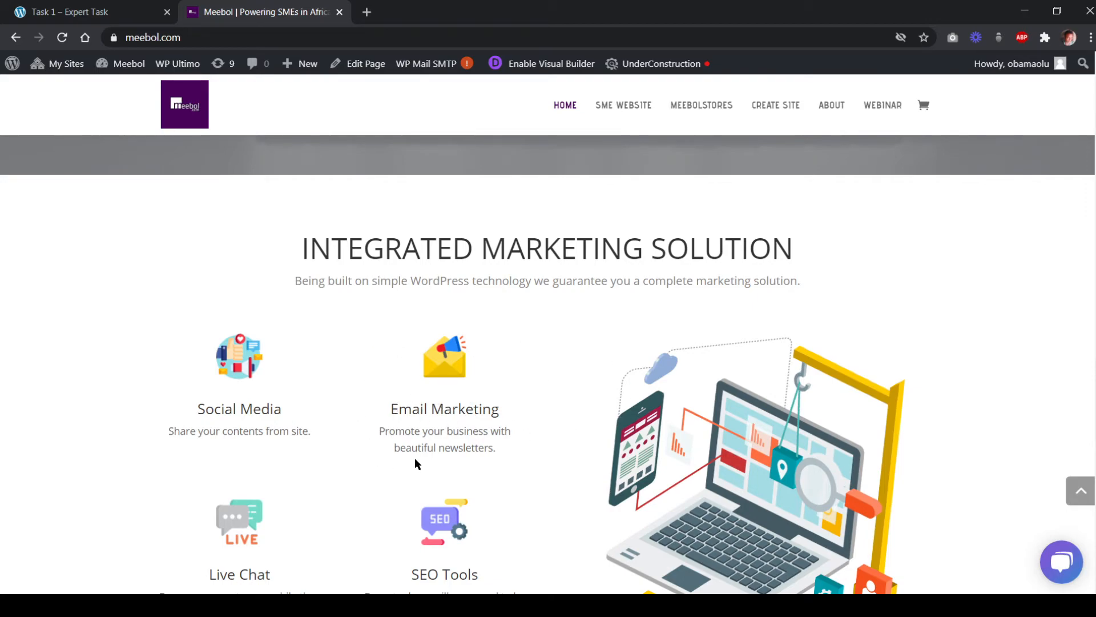
scroll(415, 459, down, 1)
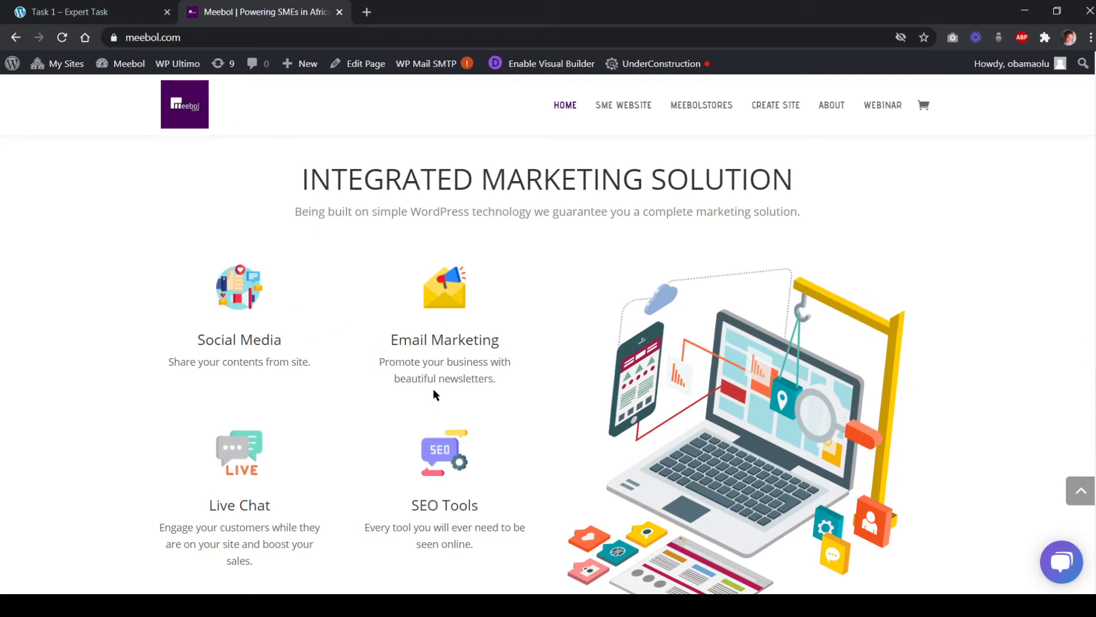
scroll(451, 396, down, 1)
scroll(639, 342, down, 1)
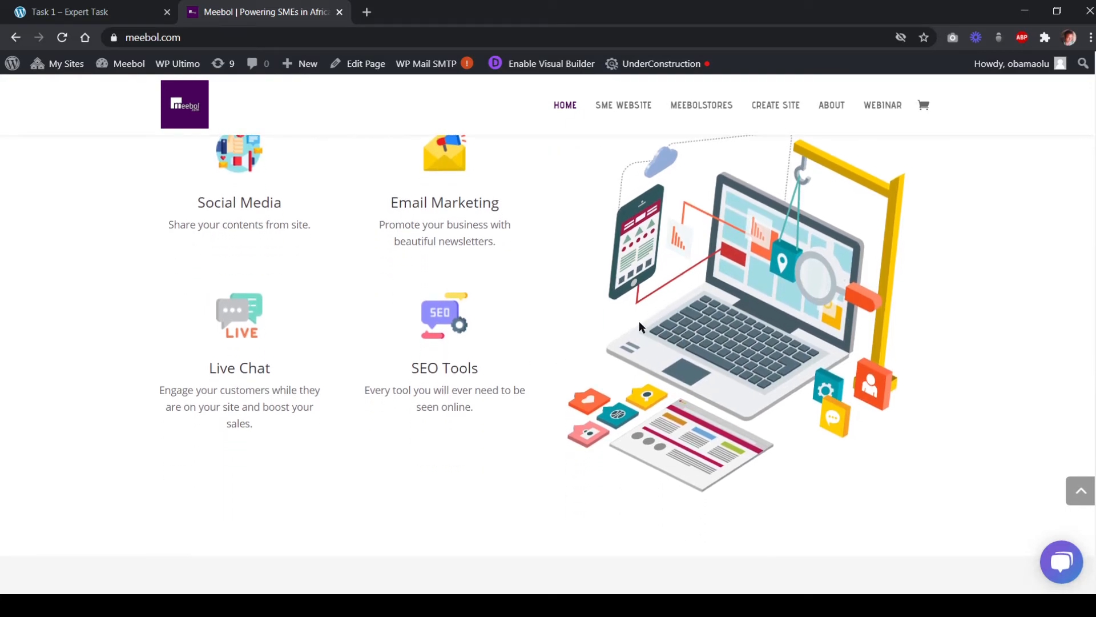
scroll(639, 326, up, 2)
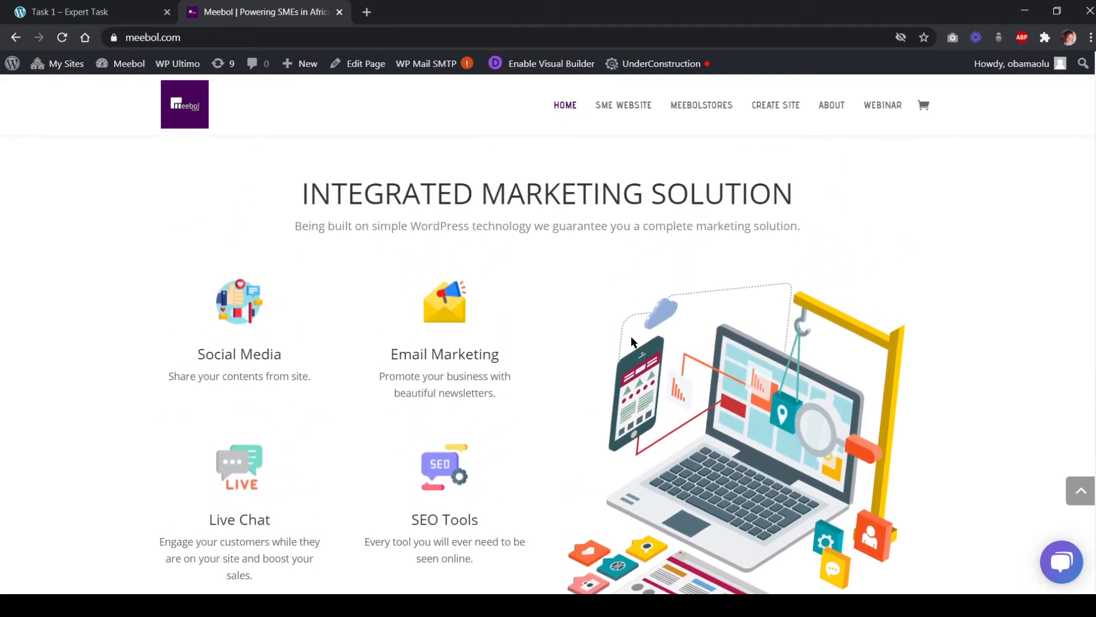
scroll(634, 342, down, 1)
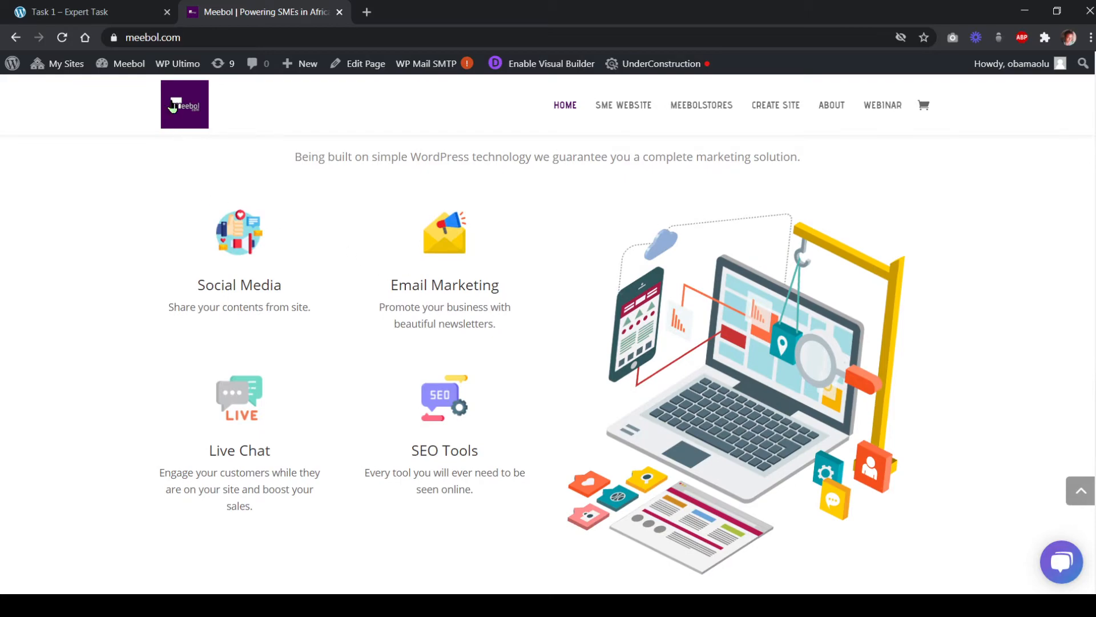
click(119, 21)
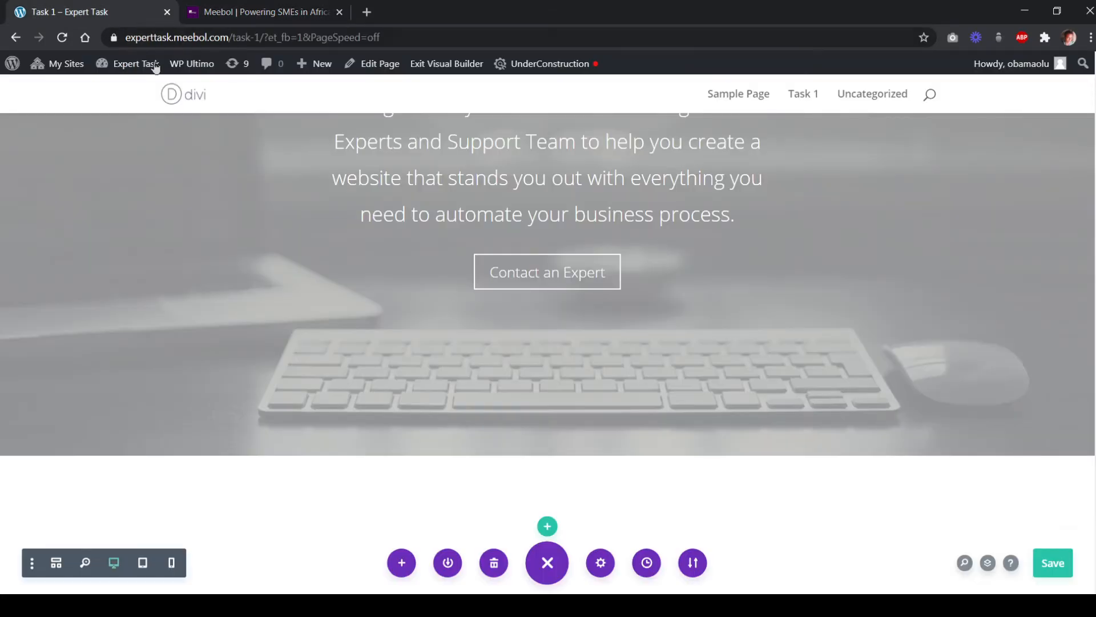
scroll(540, 361, down, 1)
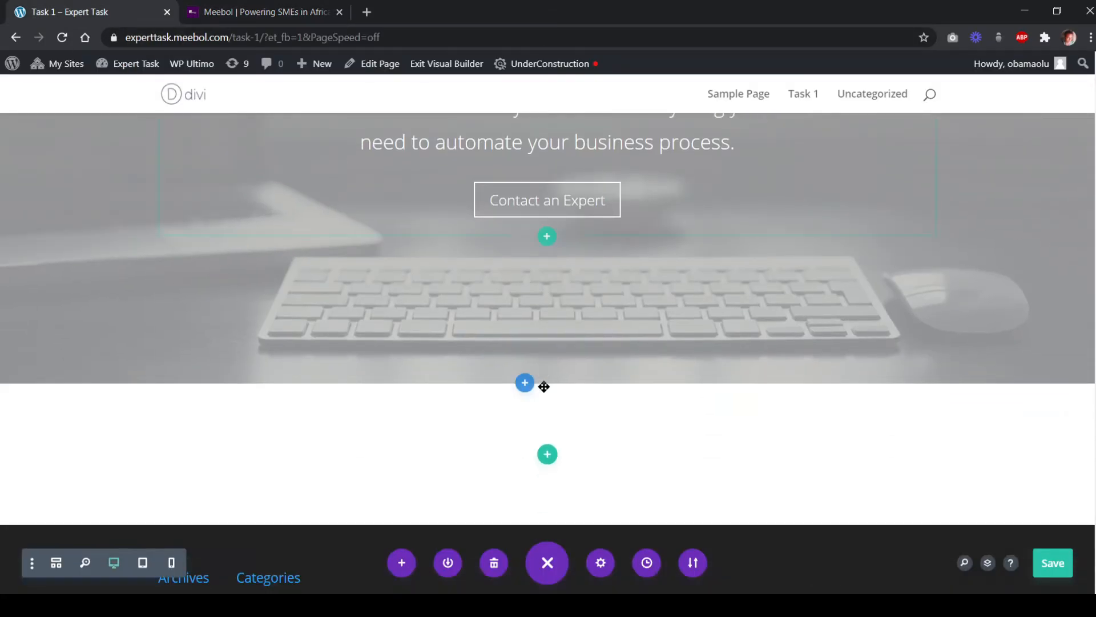
click(217, 16)
scroll(504, 328, down, 1)
scroll(400, 269, up, 2)
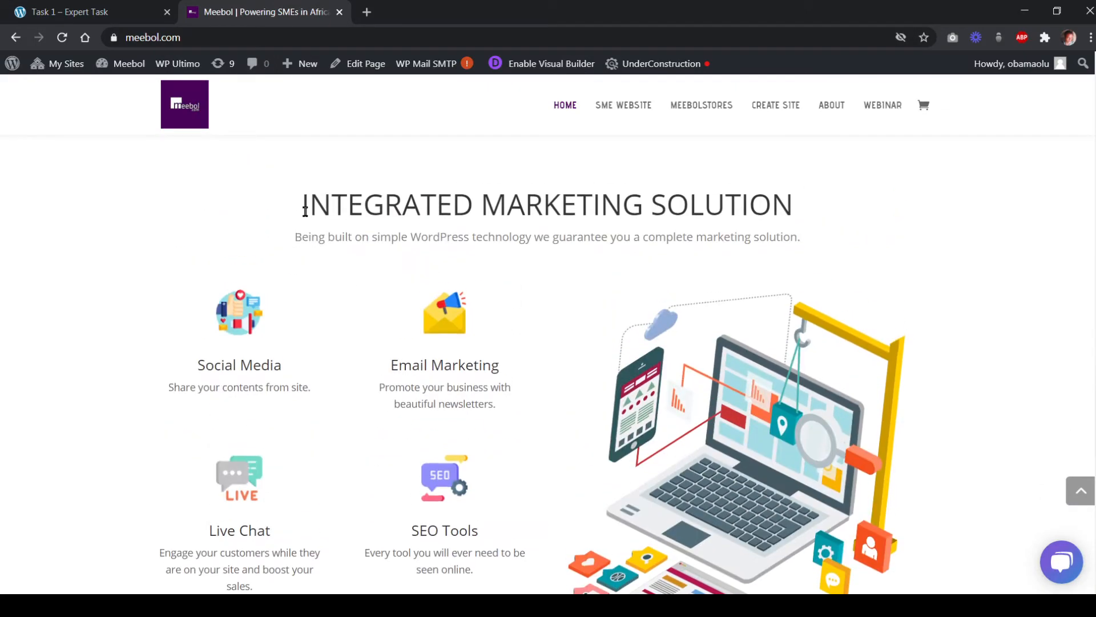
Duplicate the MANAGE YOUR BUSINESS ON THE GO heading module on the Task 1 page and move one copy above the Contact an Expert button
click(110, 18)
scroll(367, 294, up, 5)
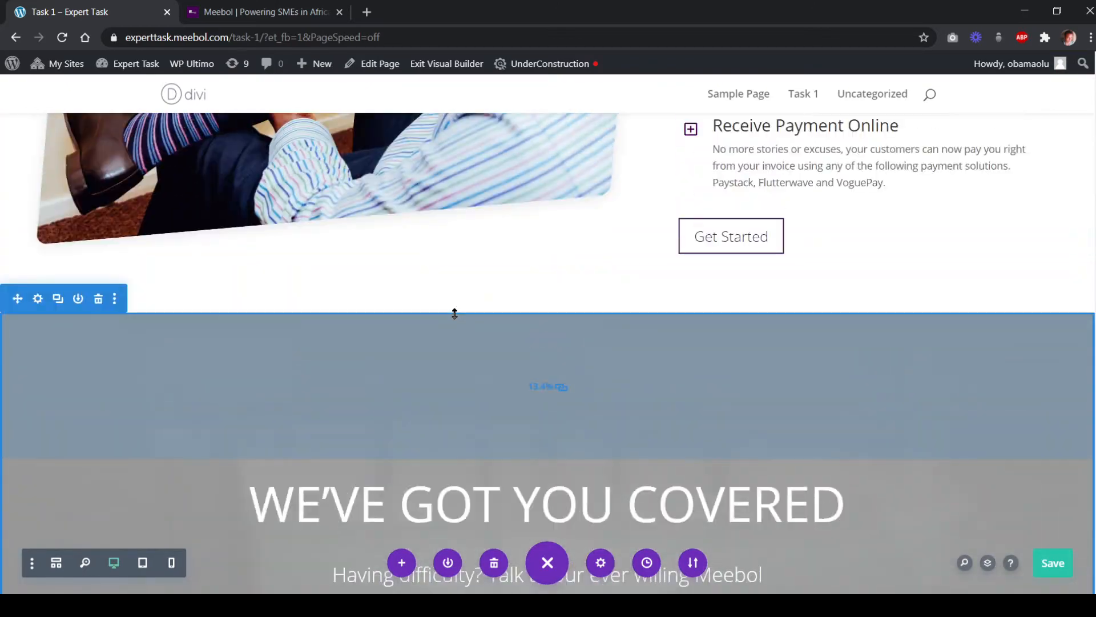
scroll(638, 254, up, 6)
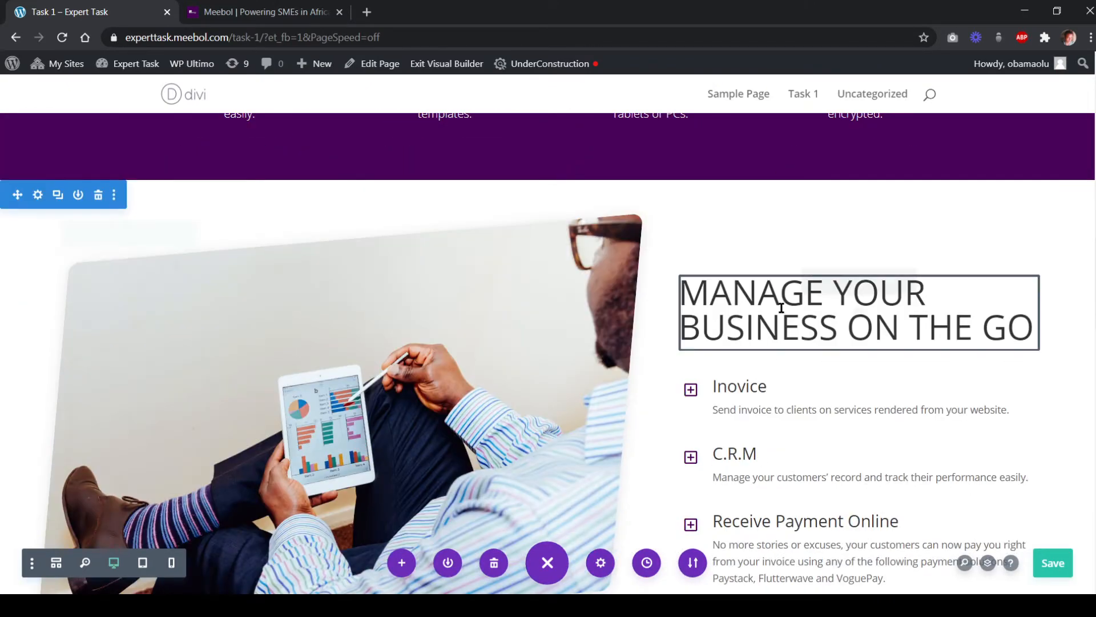
mouse_move(806, 297)
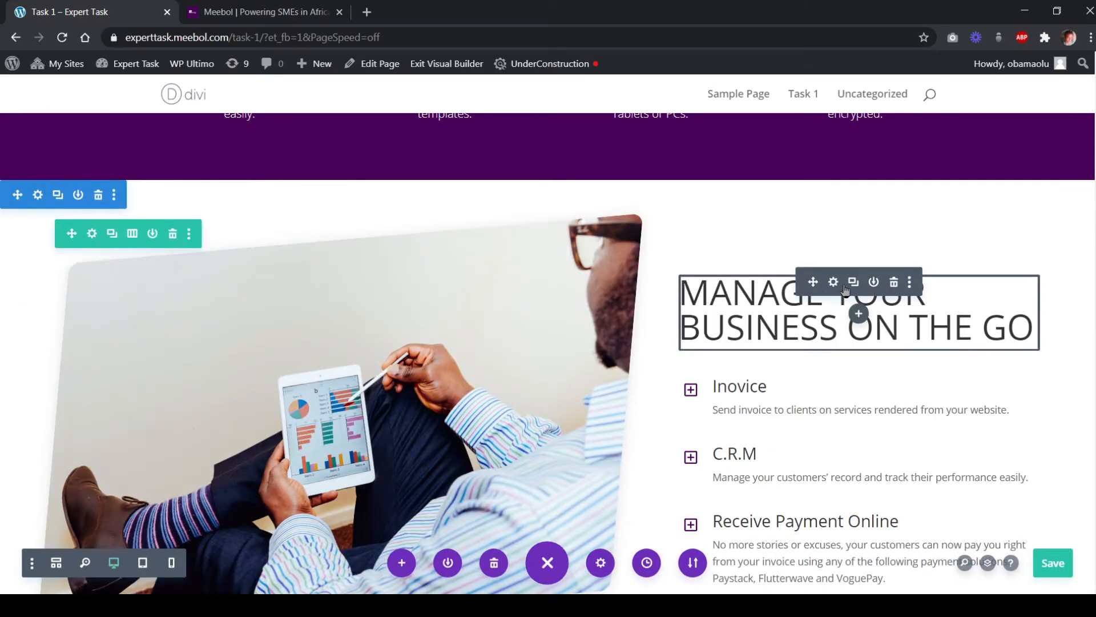
drag(818, 288, 813, 282)
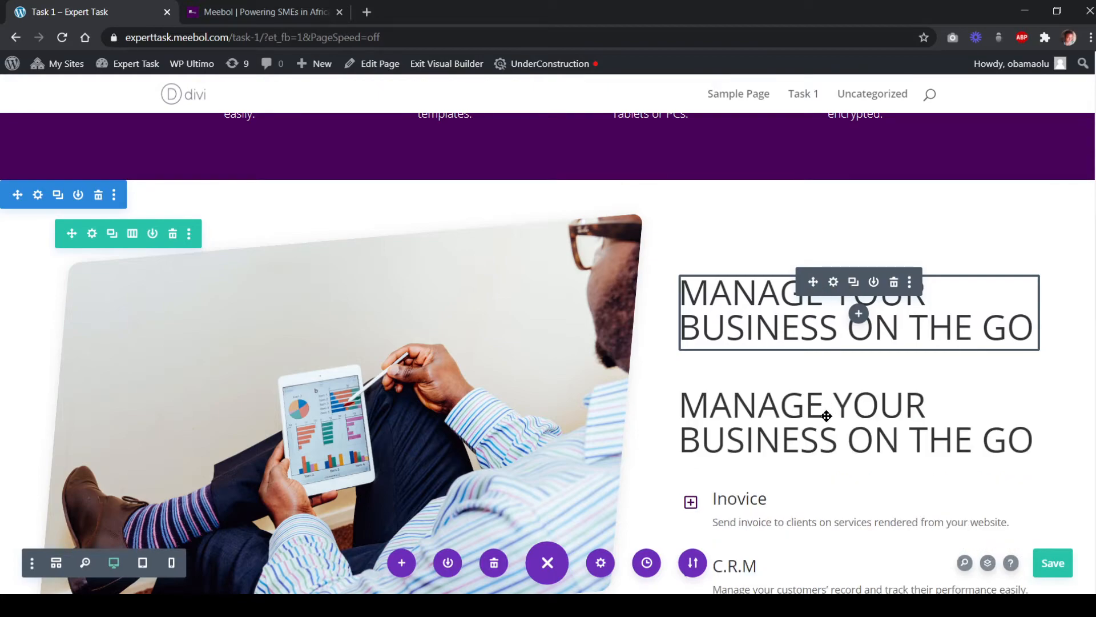
scroll(826, 416, down, 14)
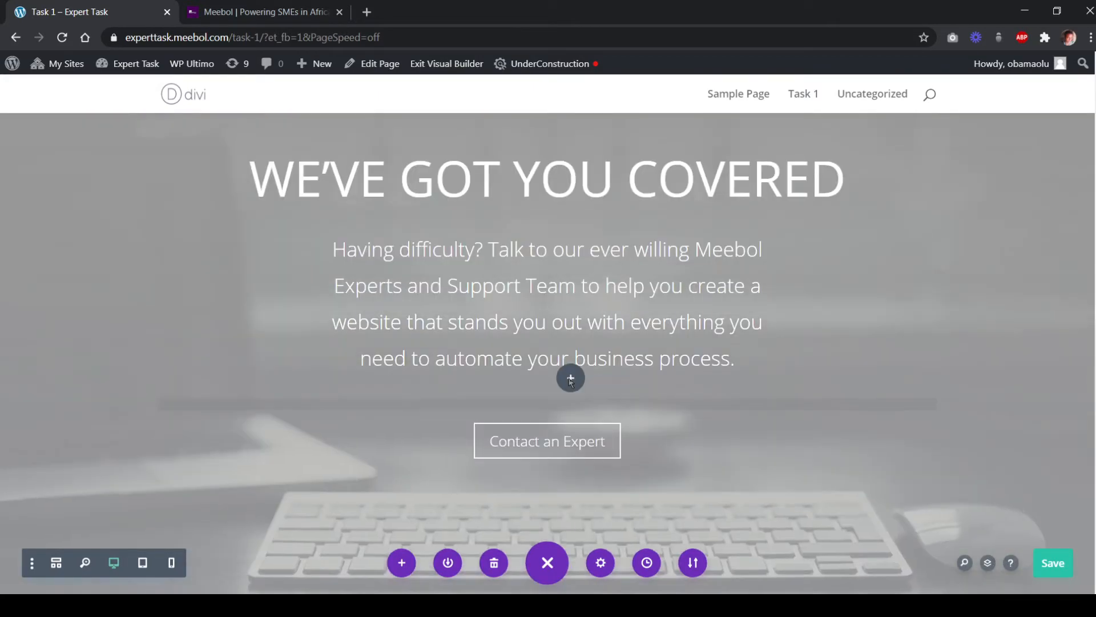
scroll(570, 379, down, 6)
drag(571, 380, 540, 348)
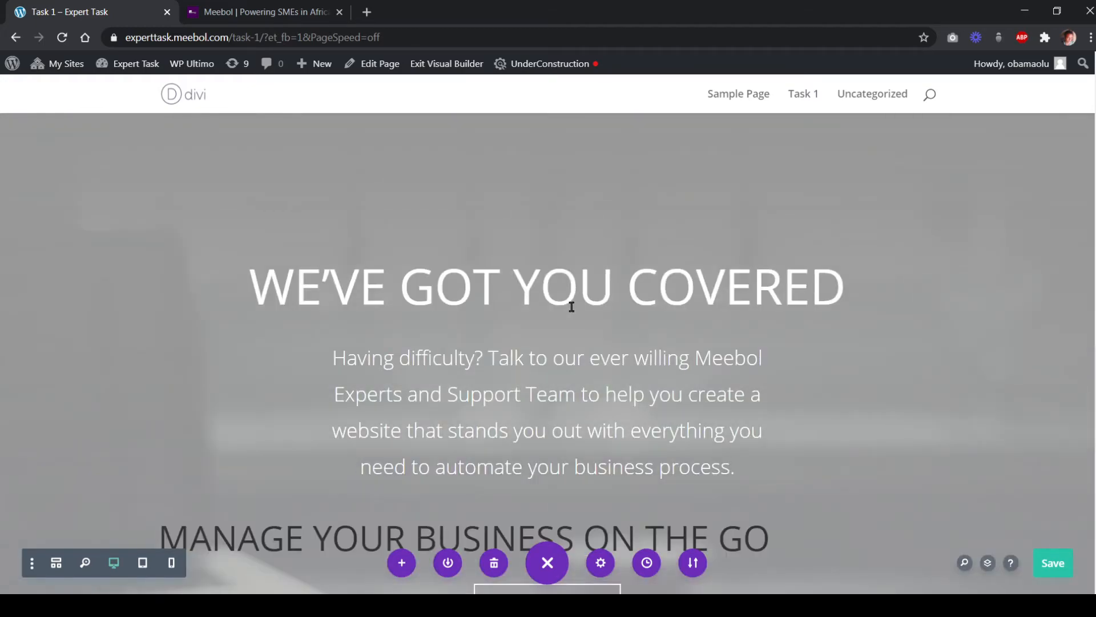
Insert a single-column row into the empty section below WE'VE GOT YOU COVERED, without adding a new module
scroll(572, 306, down, 6)
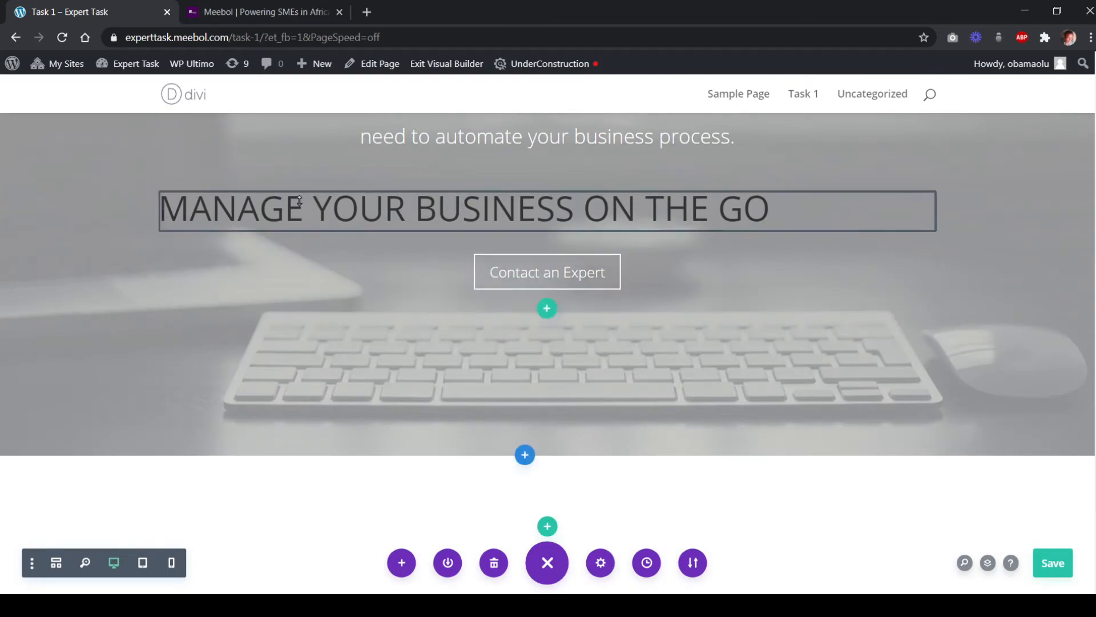
mouse_move(455, 223)
scroll(505, 342, down, 3)
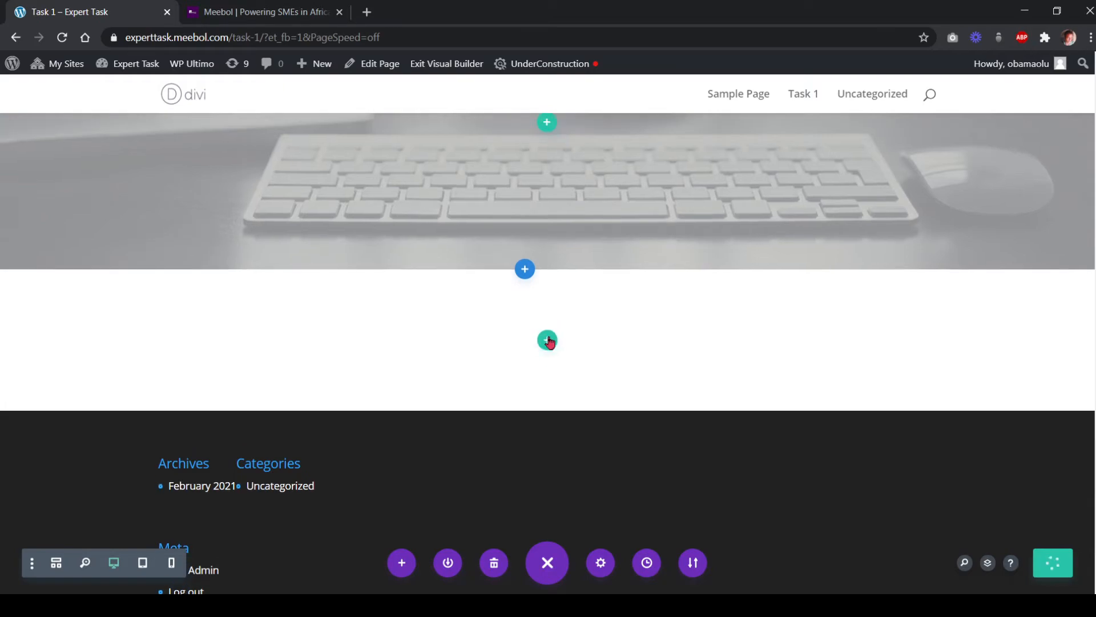
scroll(559, 340, up, 1)
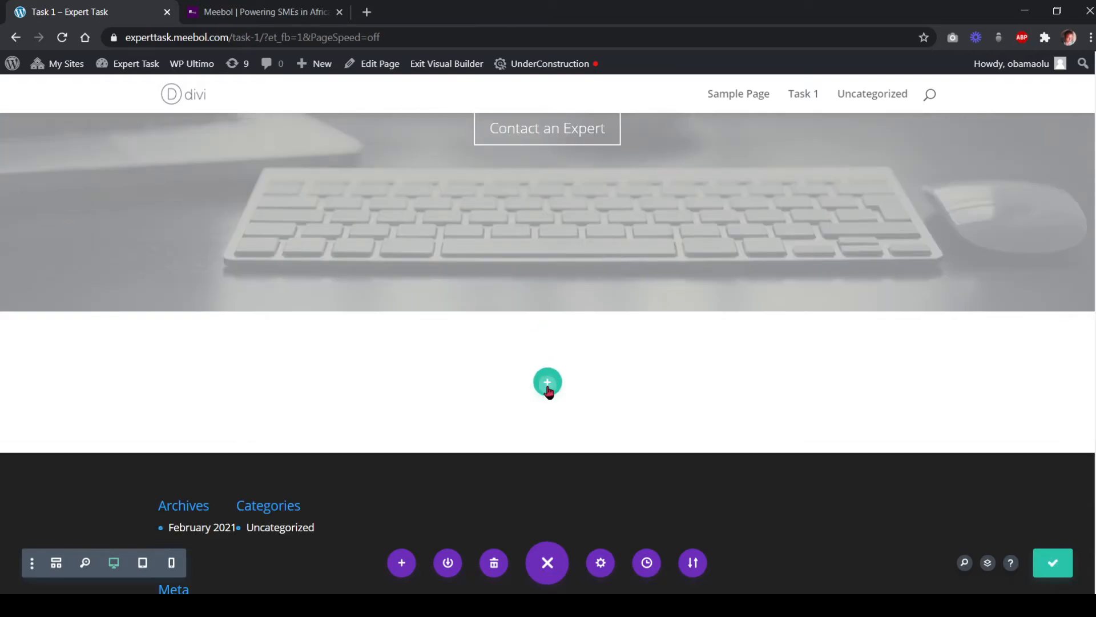
click(548, 389)
click(472, 197)
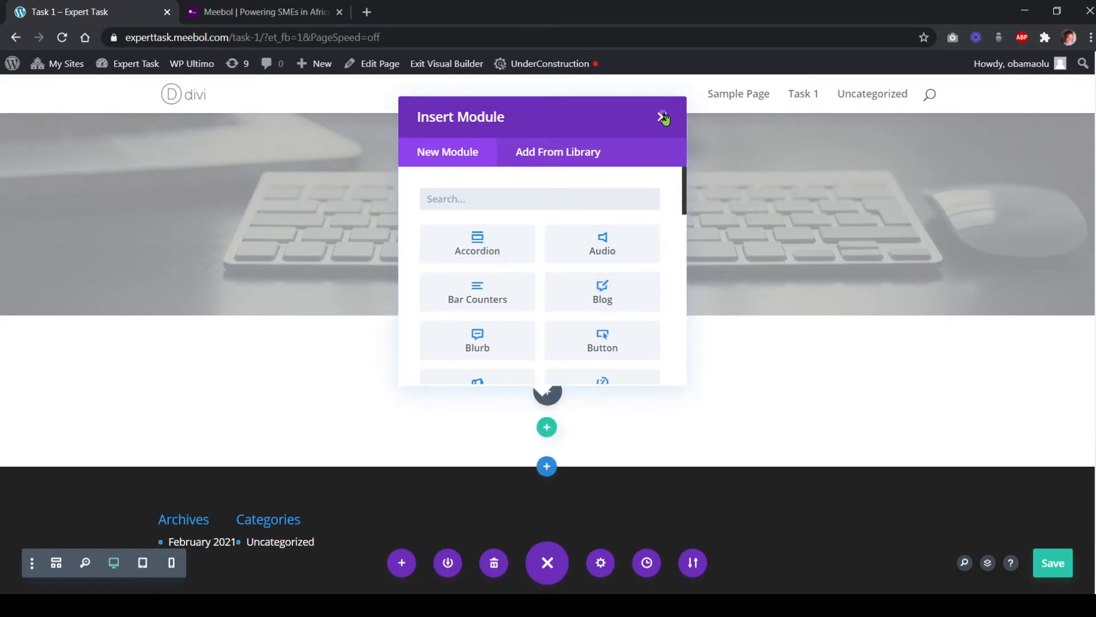
click(663, 118)
Move the MANAGE YOUR BUSINESS ON THE GO heading copy from above the Contact an Expert button into the new row
scroll(577, 232, up, 4)
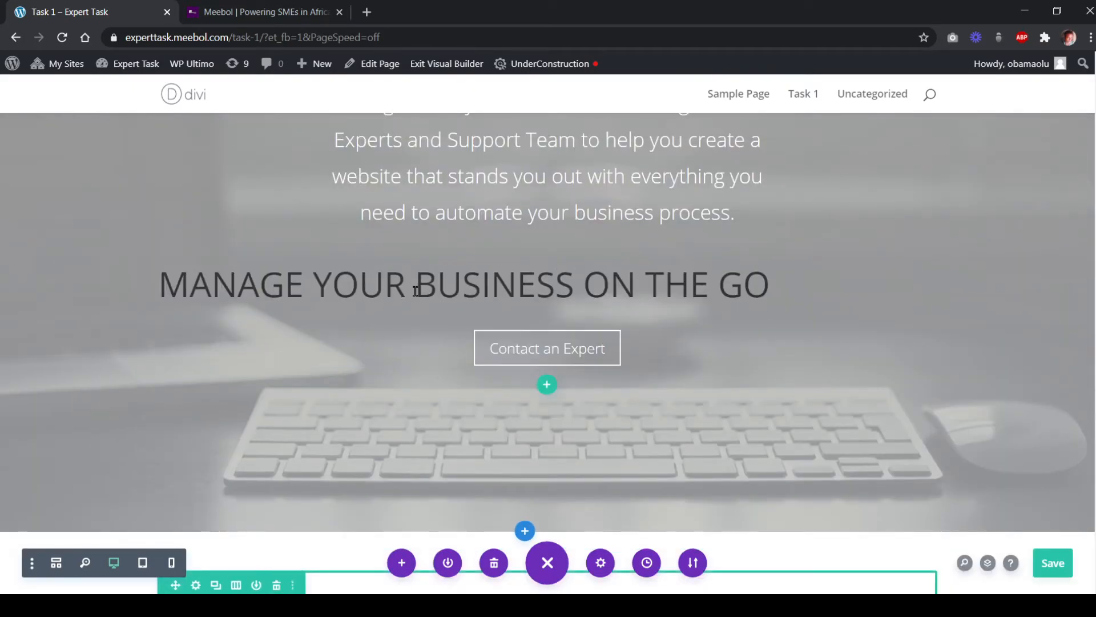
mouse_move(502, 273)
drag(504, 302, 533, 315)
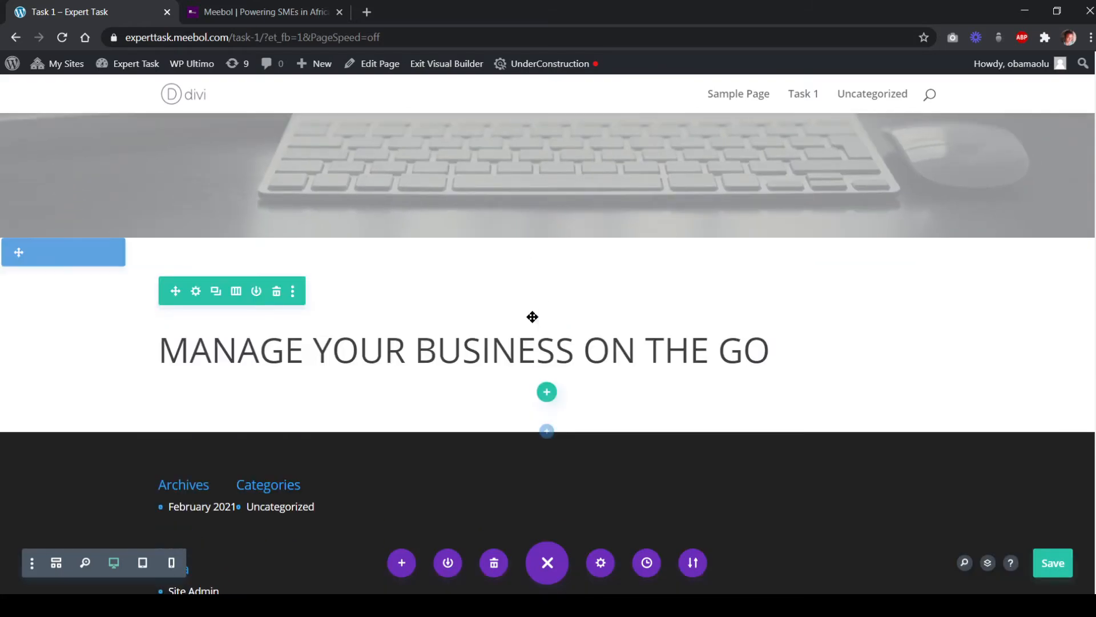
Try to replace the moved heading's text with INTEGRATED MARKETING SOLUTION copied from the Meebol homepage
click(268, 12)
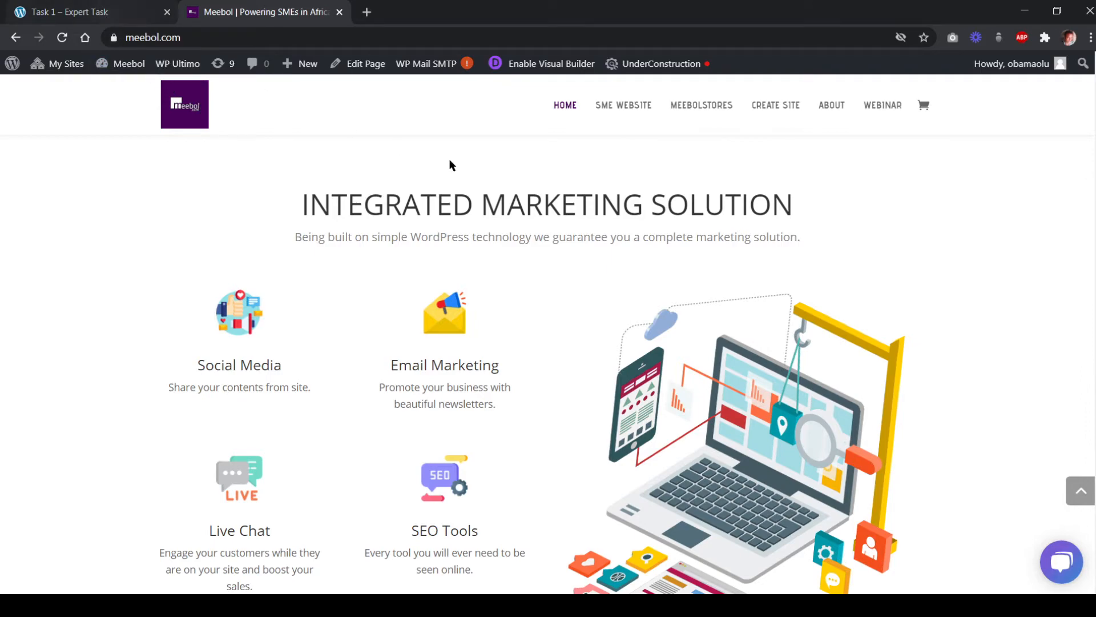
drag(300, 204, 825, 224)
key(ctrl+c)
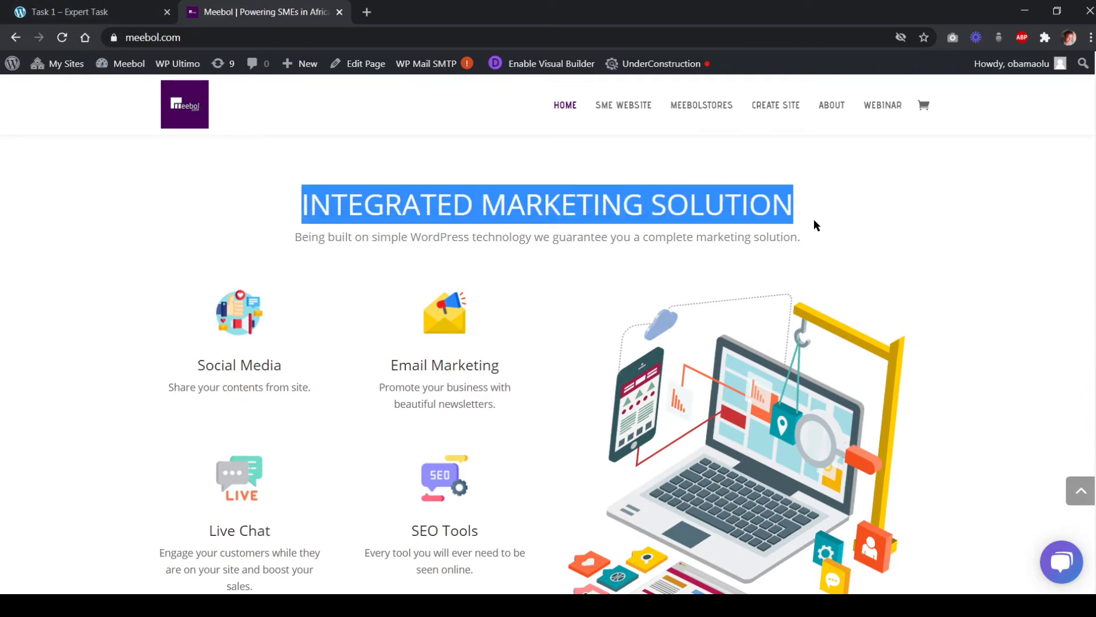
click(122, 18)
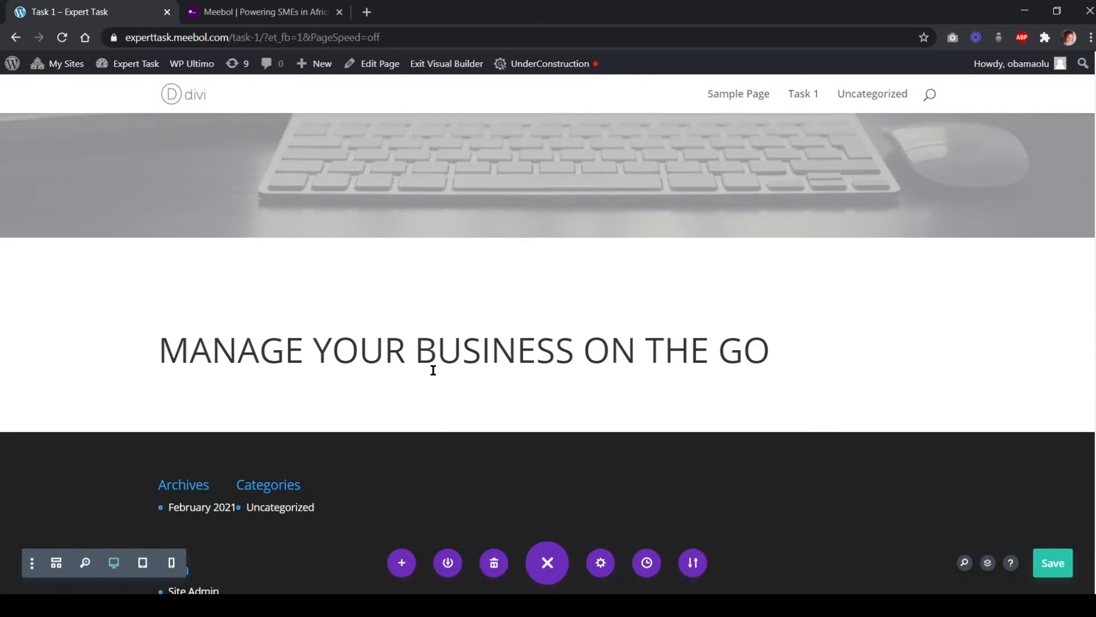
mouse_move(505, 348)
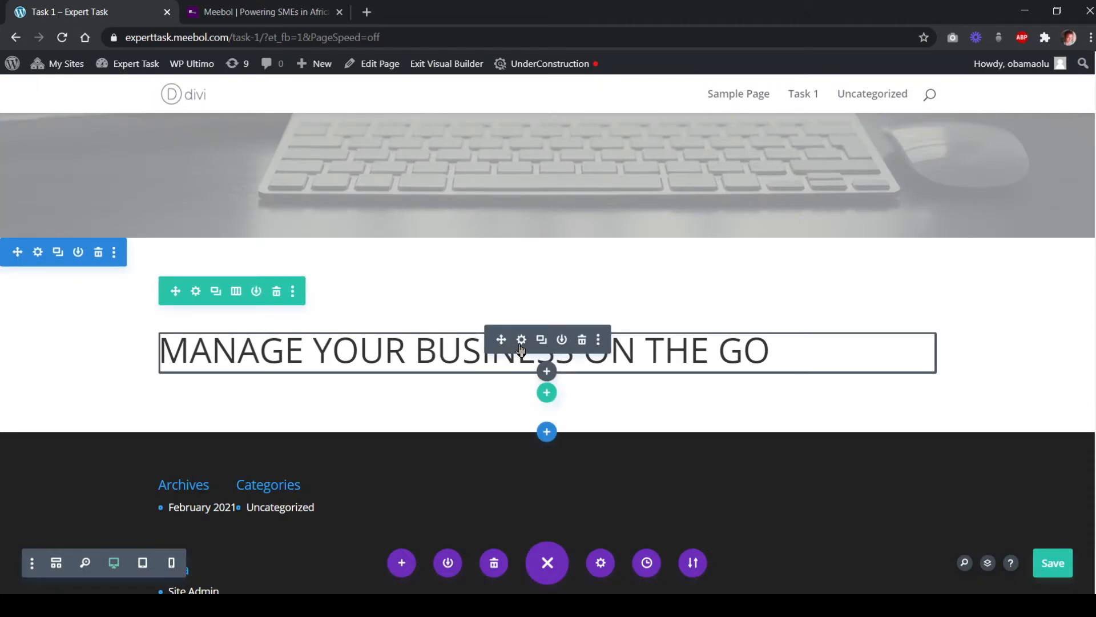
click(520, 343)
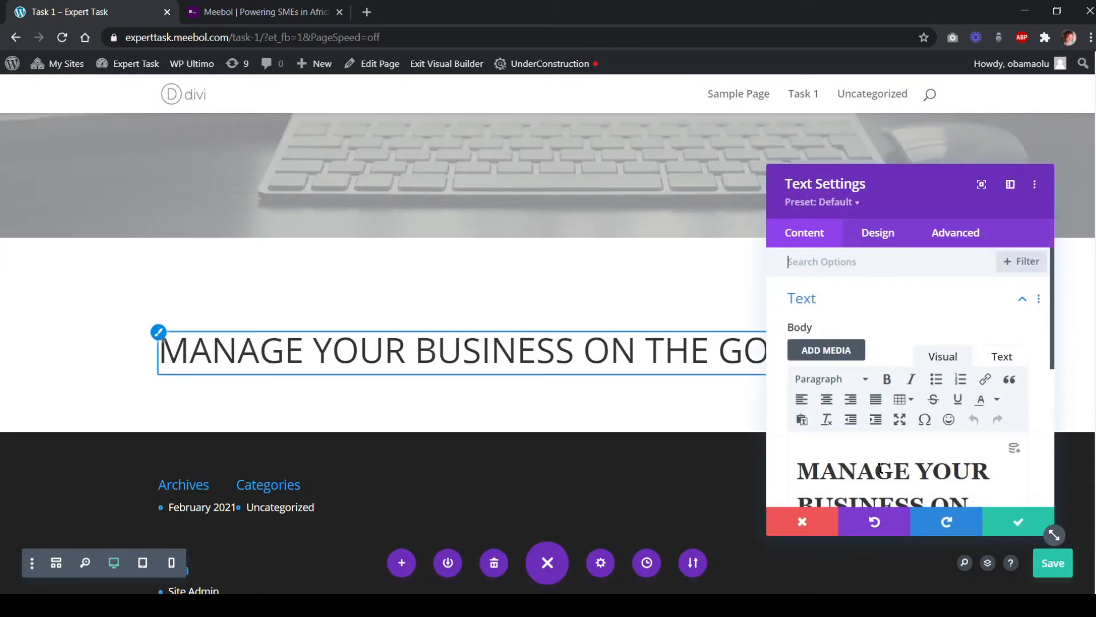
drag(792, 467, 958, 388)
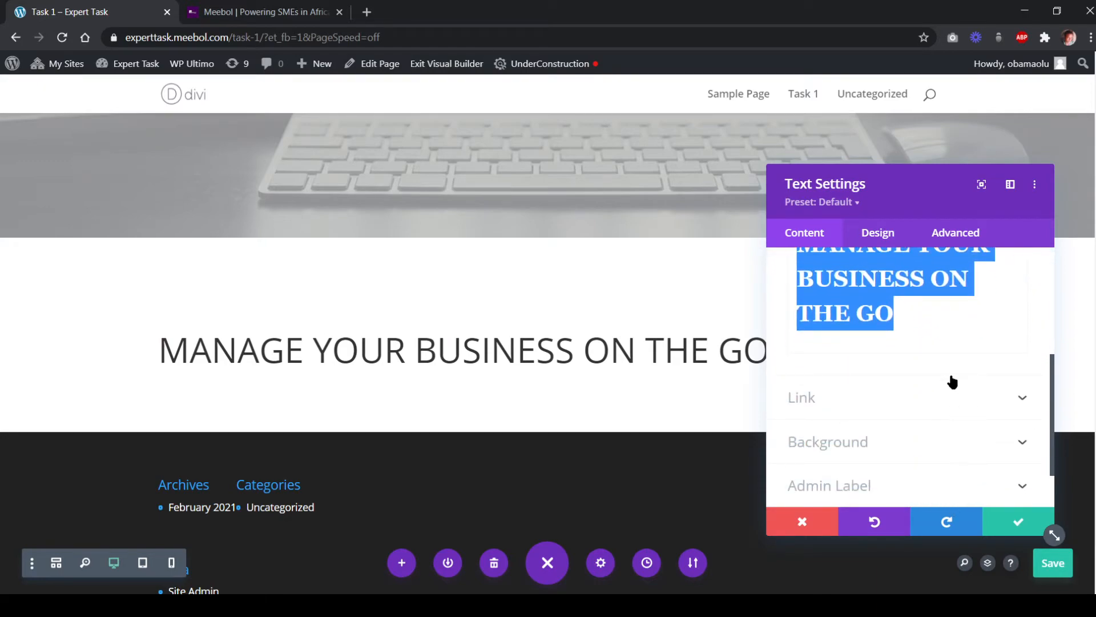
key(ctrl+v)
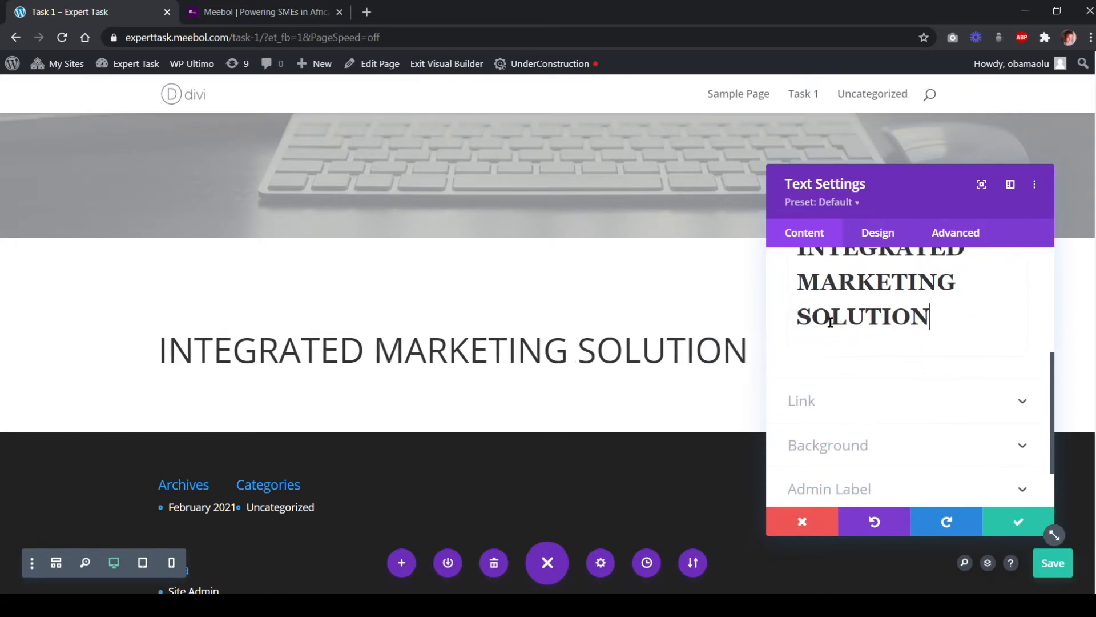
Copy the tagline beneath the Meebol homepage's INTEGRATED MARKETING SOLUTION heading and discard the open text module's changes on the Task 1 page
click(252, 15)
drag(292, 232, 724, 255)
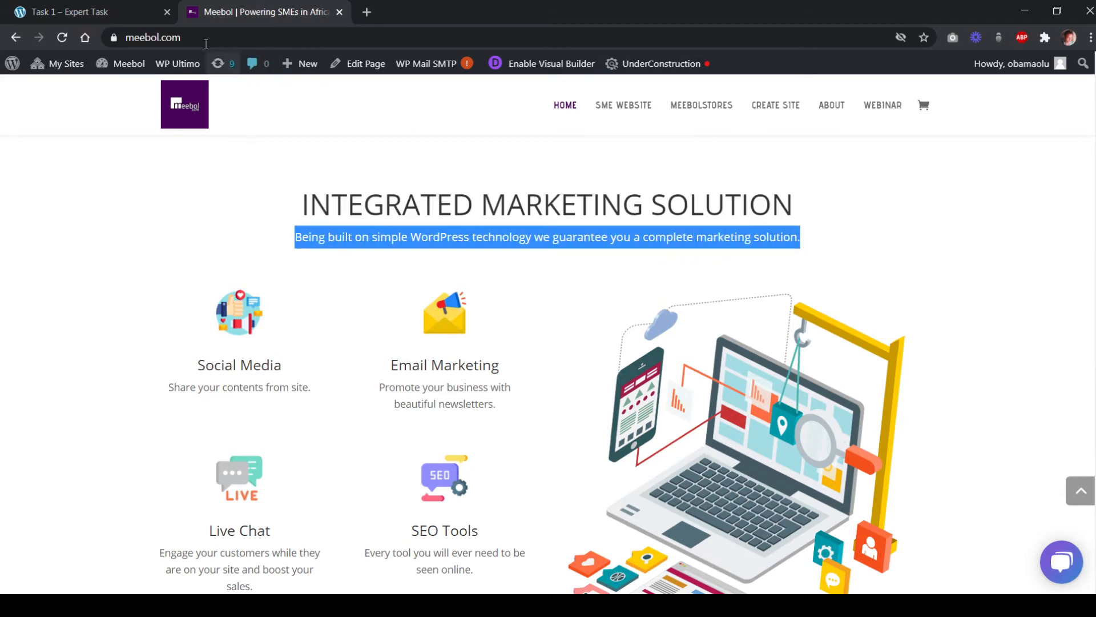
click(69, 11)
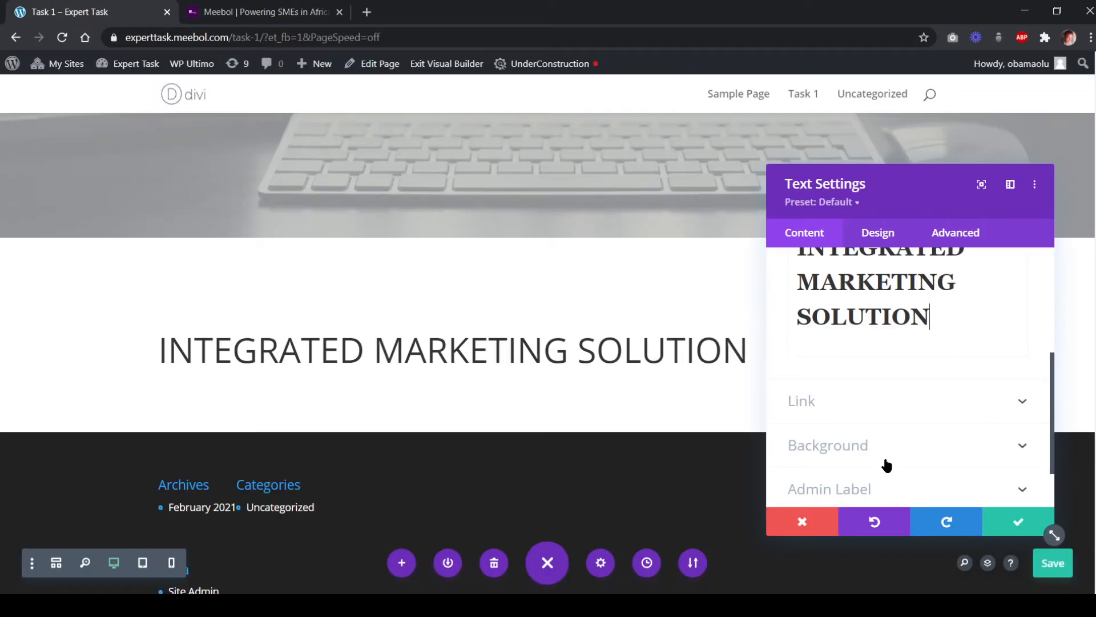
scroll(941, 367, up, 4)
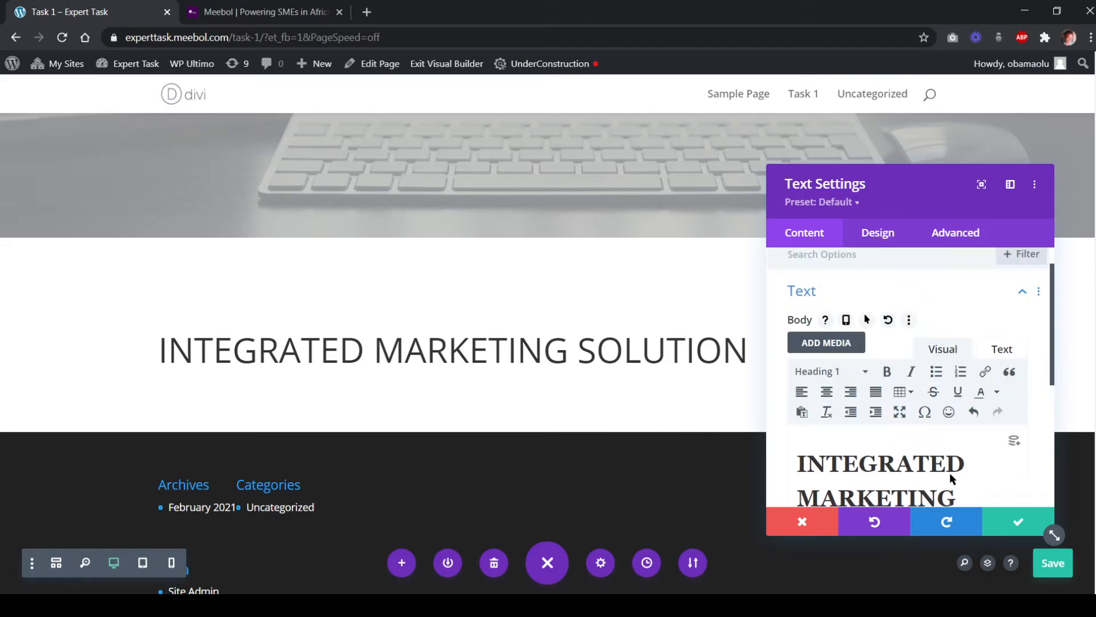
click(802, 527)
Replace the new section's heading text with "Being built on simple WordPress technology we guarantee you a complete marketing solution." and format it as Paragraph
scroll(657, 369, up, 11)
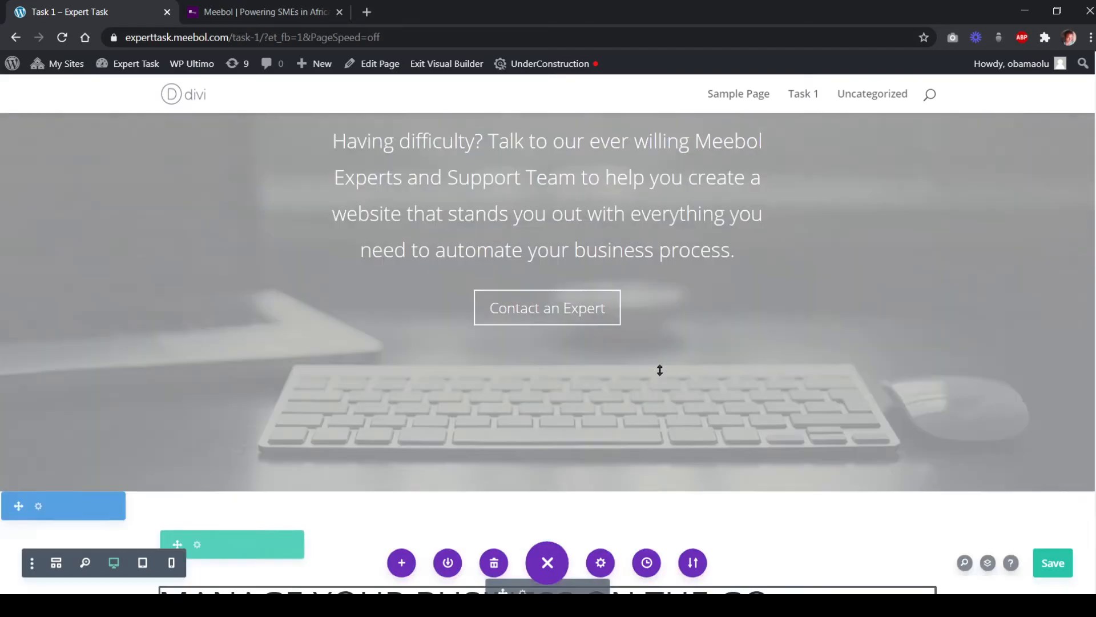
scroll(662, 368, up, 15)
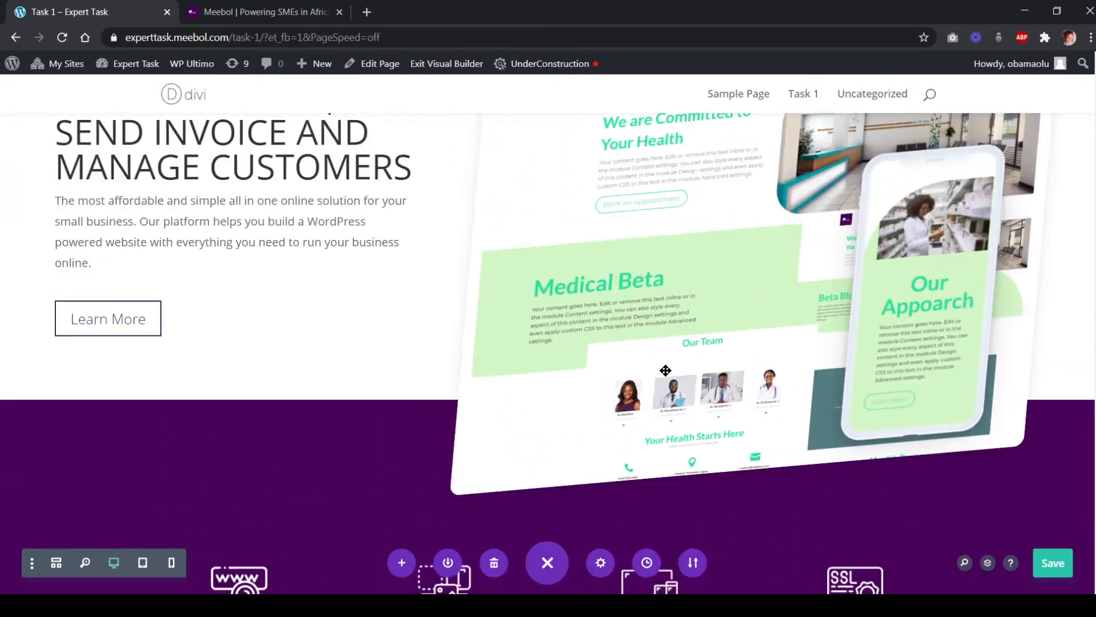
scroll(662, 380, down, 10)
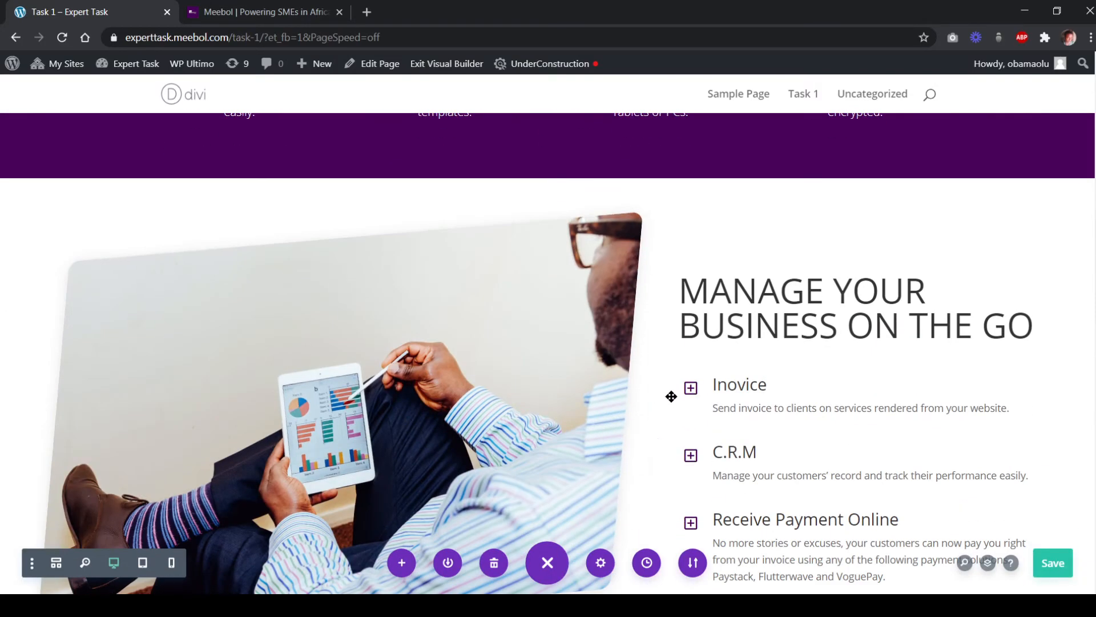
scroll(671, 394, down, 12)
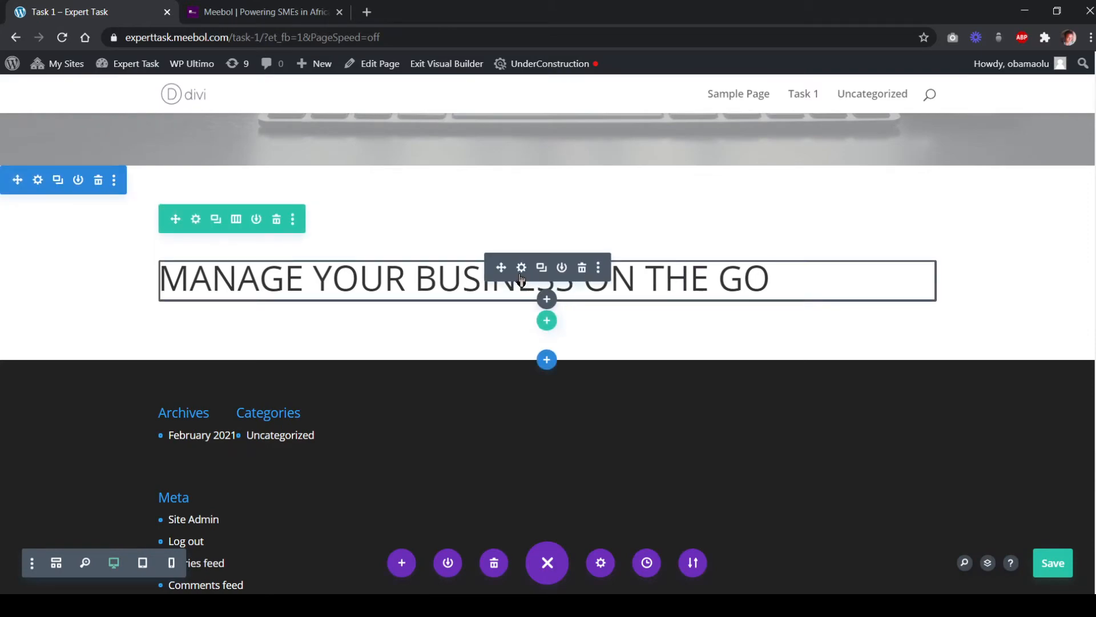
click(521, 270)
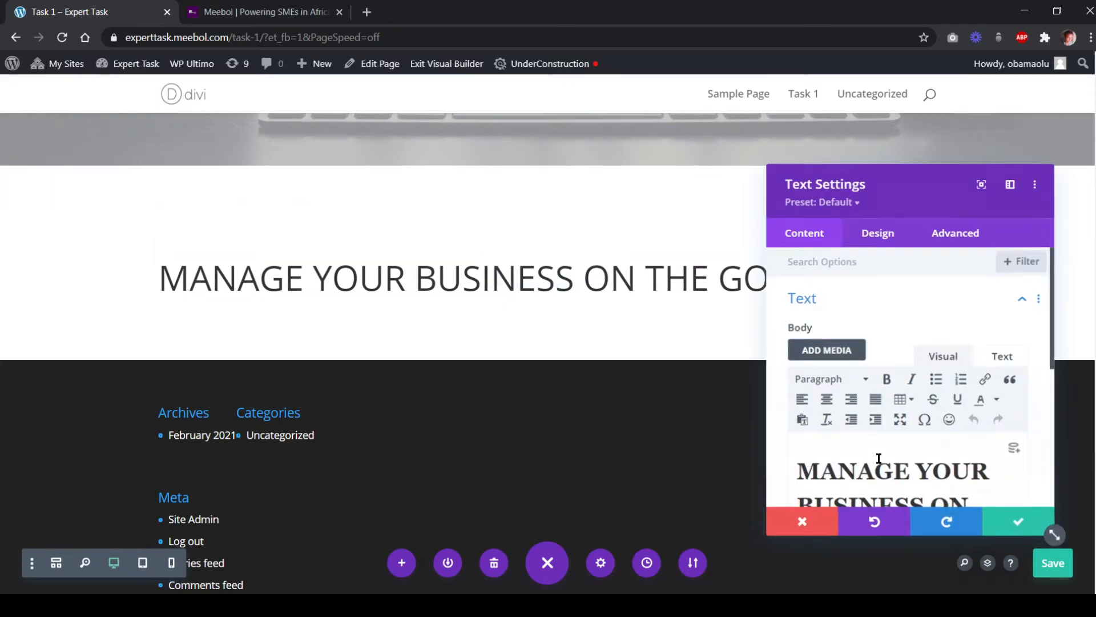
drag(883, 459, 759, 385)
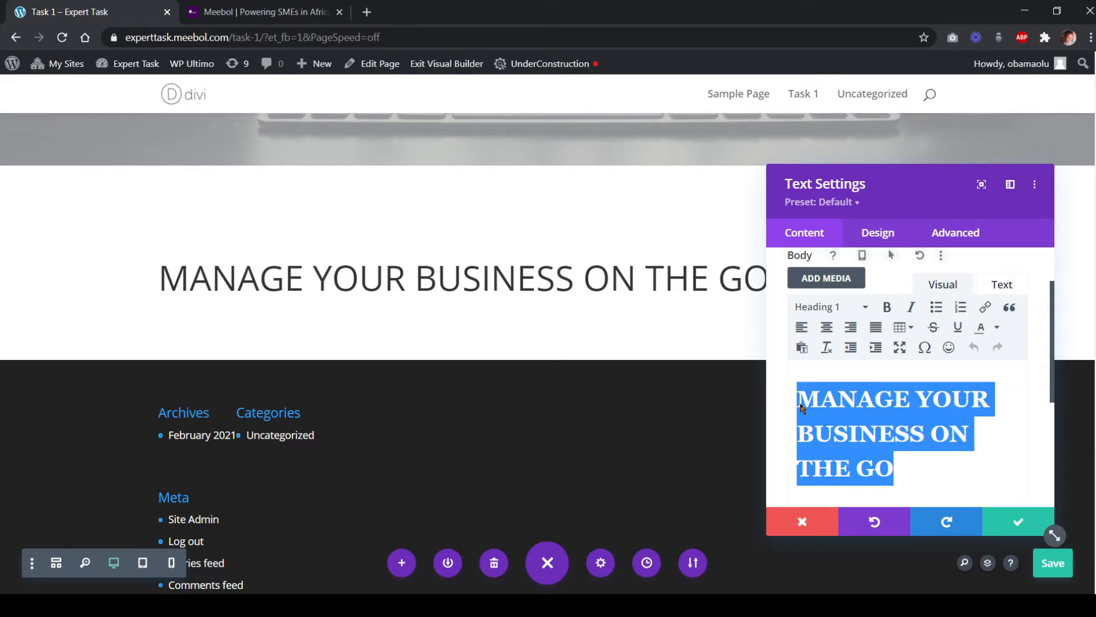
key(ctrl+v)
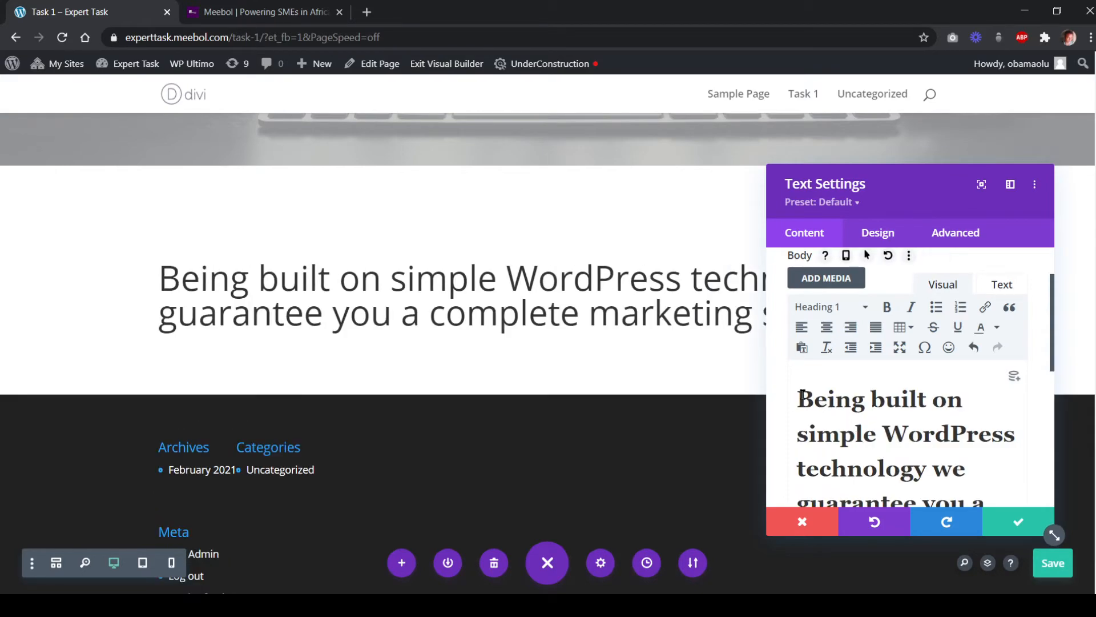
drag(801, 395, 968, 455)
scroll(913, 400, up, 4)
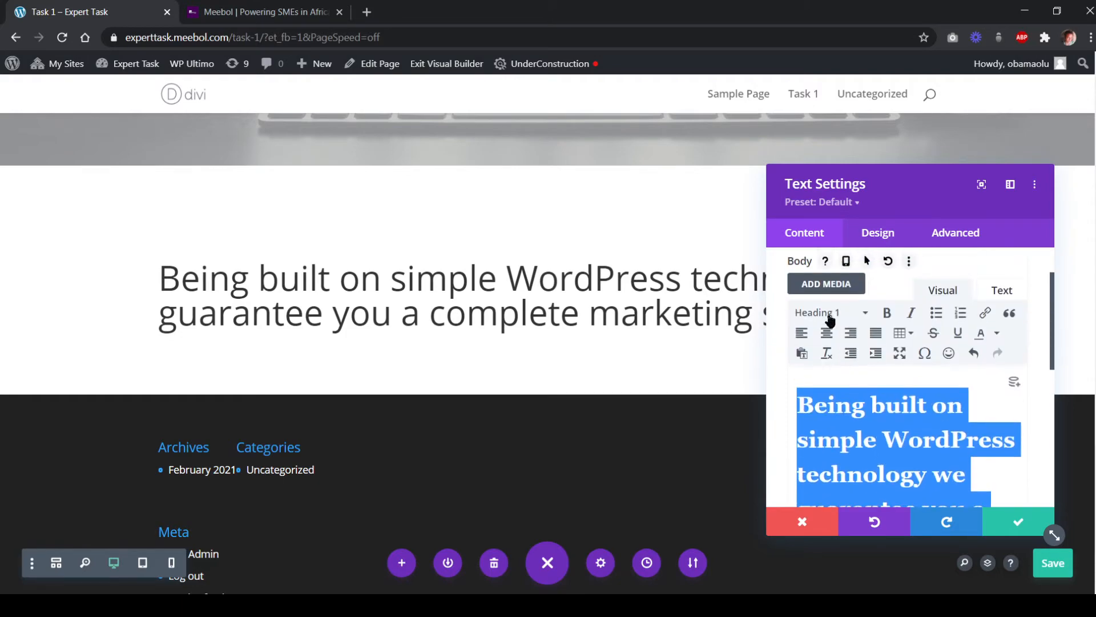
click(828, 314)
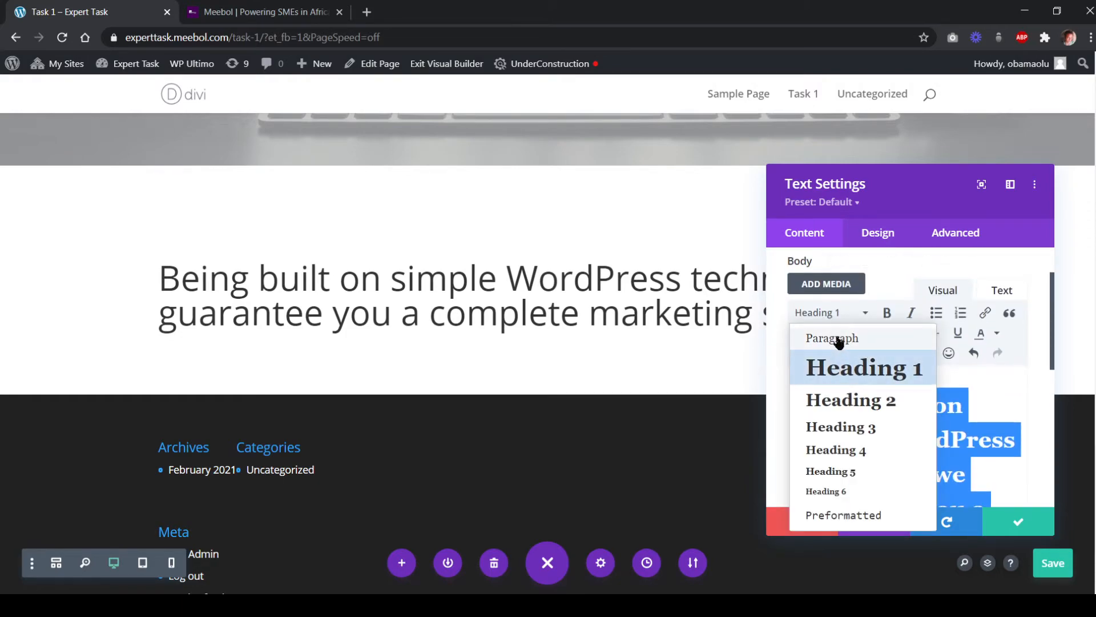
click(838, 341)
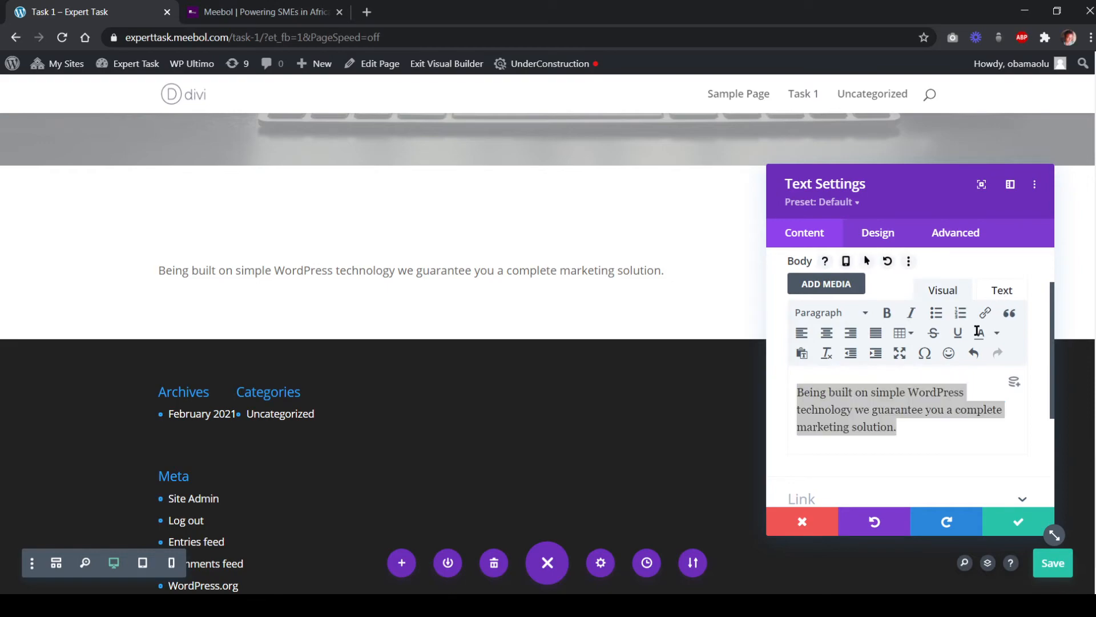
click(1002, 290)
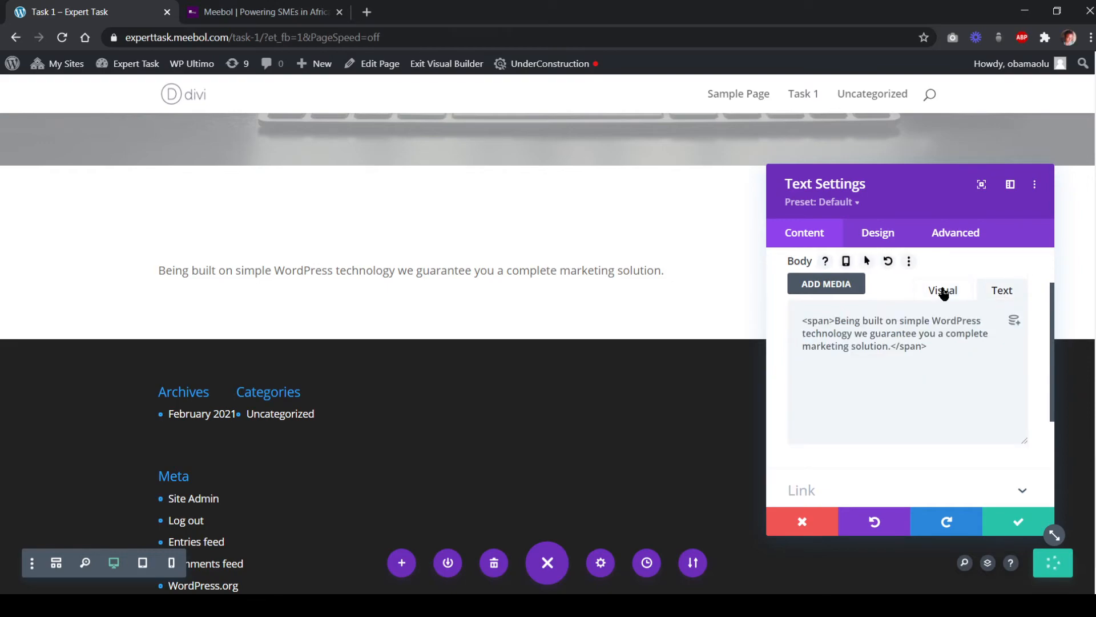
click(943, 291)
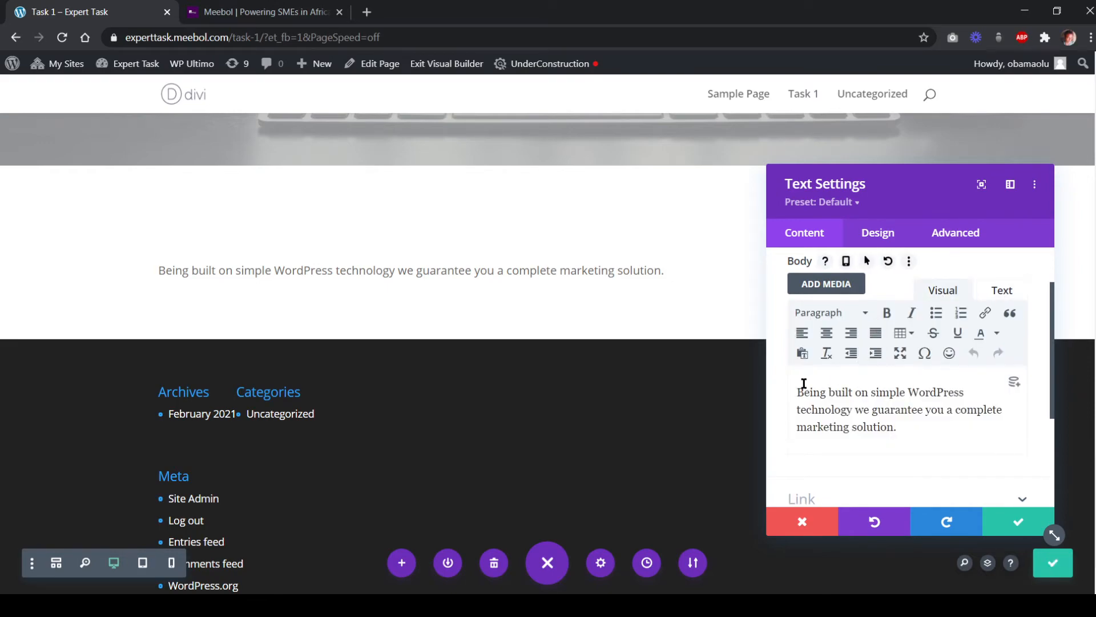
Add the Meebol homepage's INTEGRATED MARKETING SOLUTION heading on a new line above the tagline and check the module's HTML
key(Return)
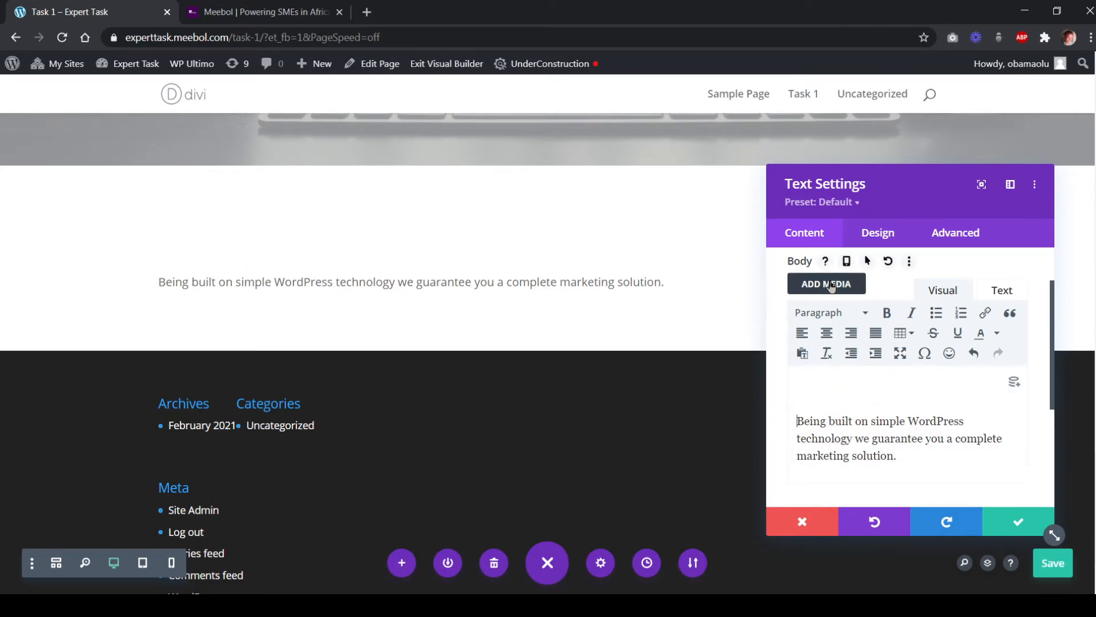
click(234, 12)
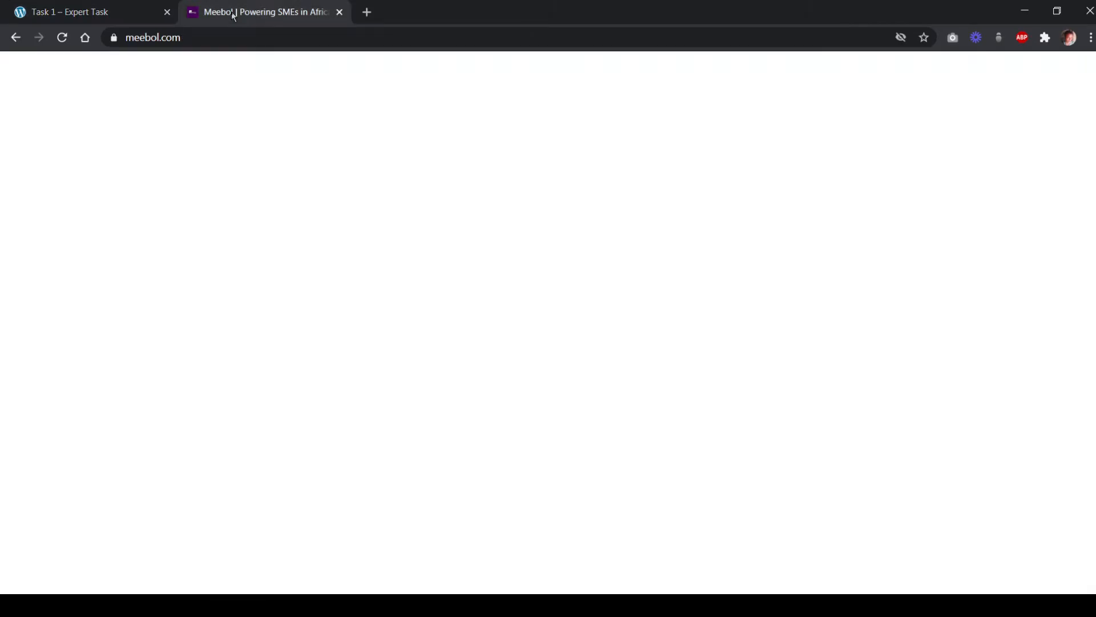
drag(309, 195, 804, 210)
key(ctrl+c)
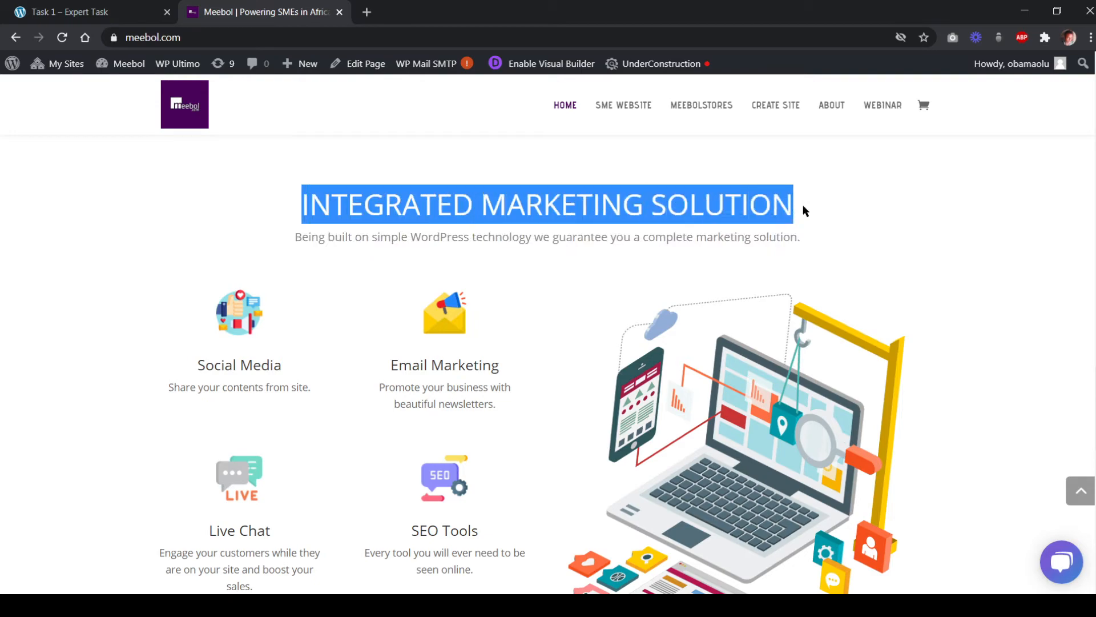
click(121, 14)
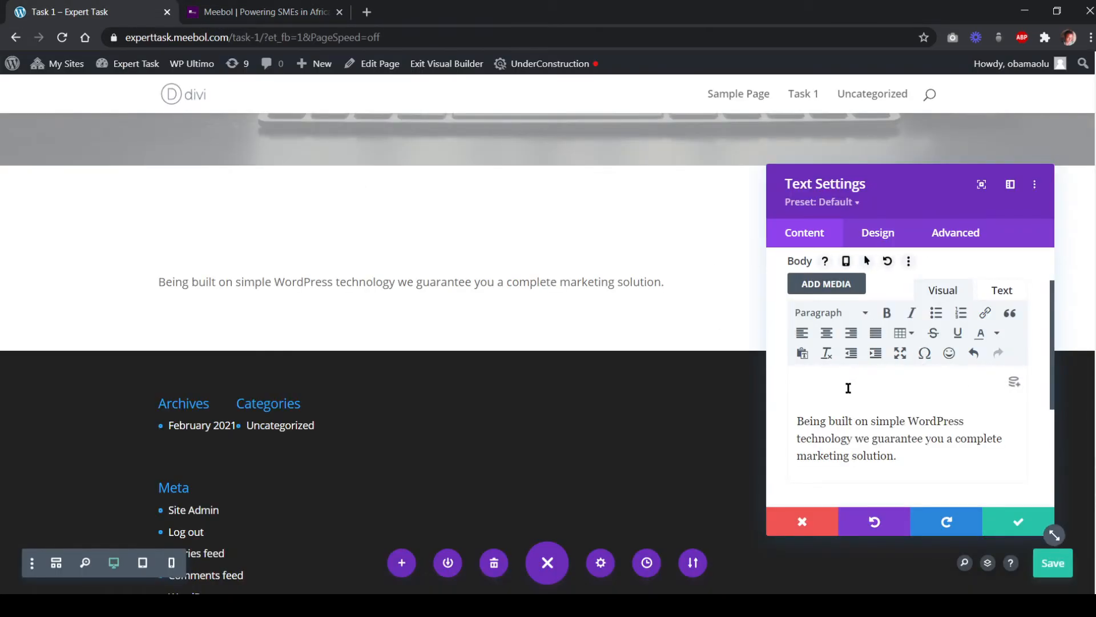
click(875, 387)
key(ctrl+v)
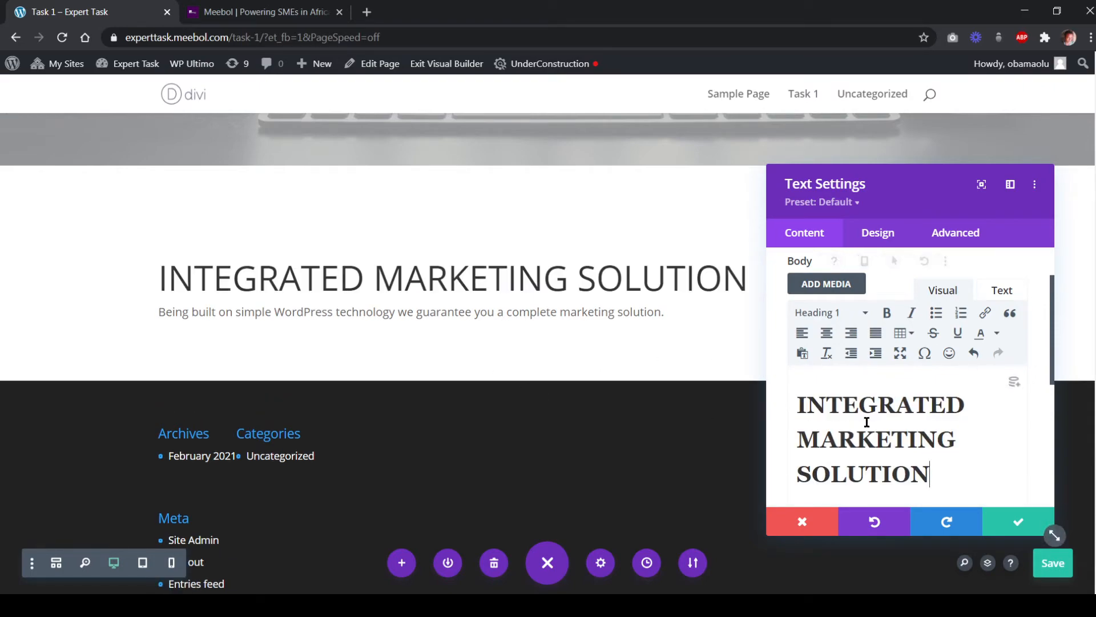
click(1004, 292)
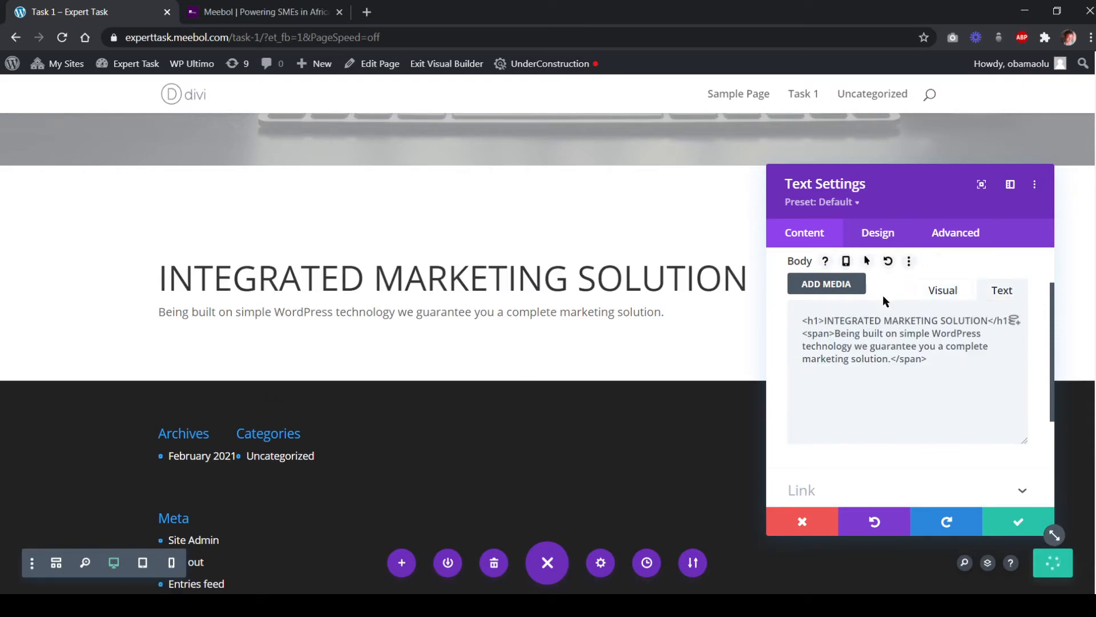
click(936, 292)
scroll(486, 294, down, 1)
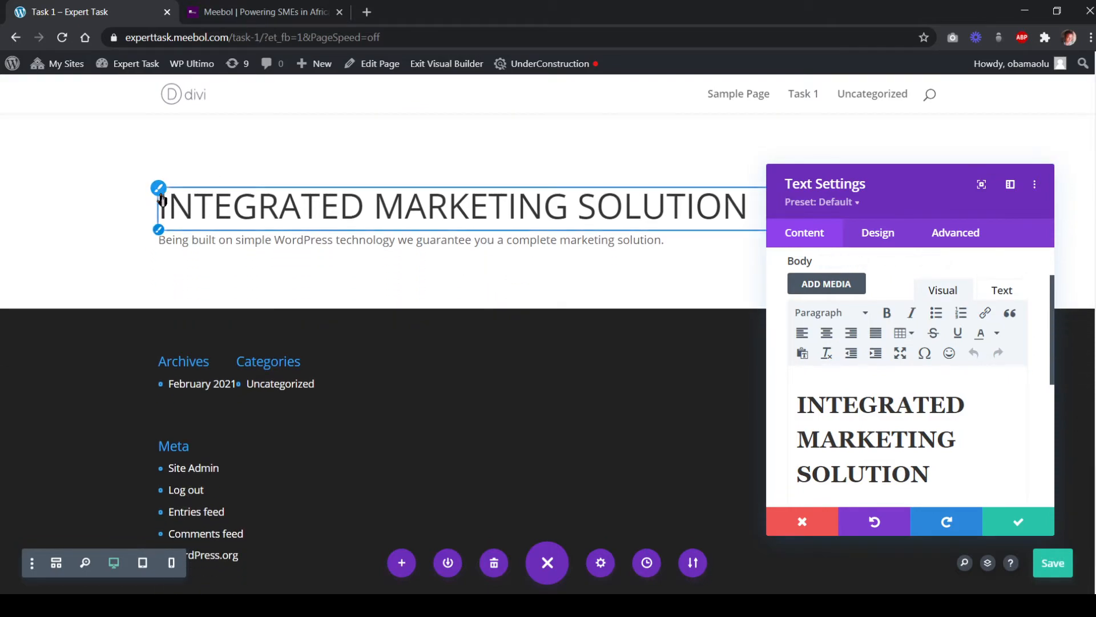
Set the INTEGRATED MARKETING SOLUTION heading's text size to 38px and compare it with the heading on the Meebol homepage
click(498, 204)
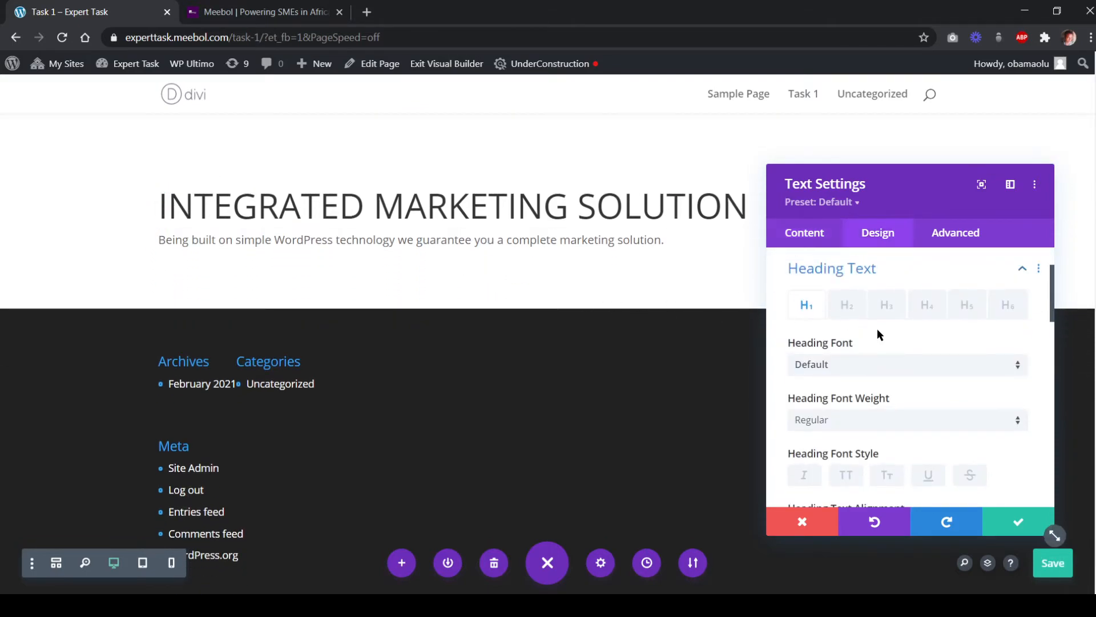
scroll(879, 343, down, 5)
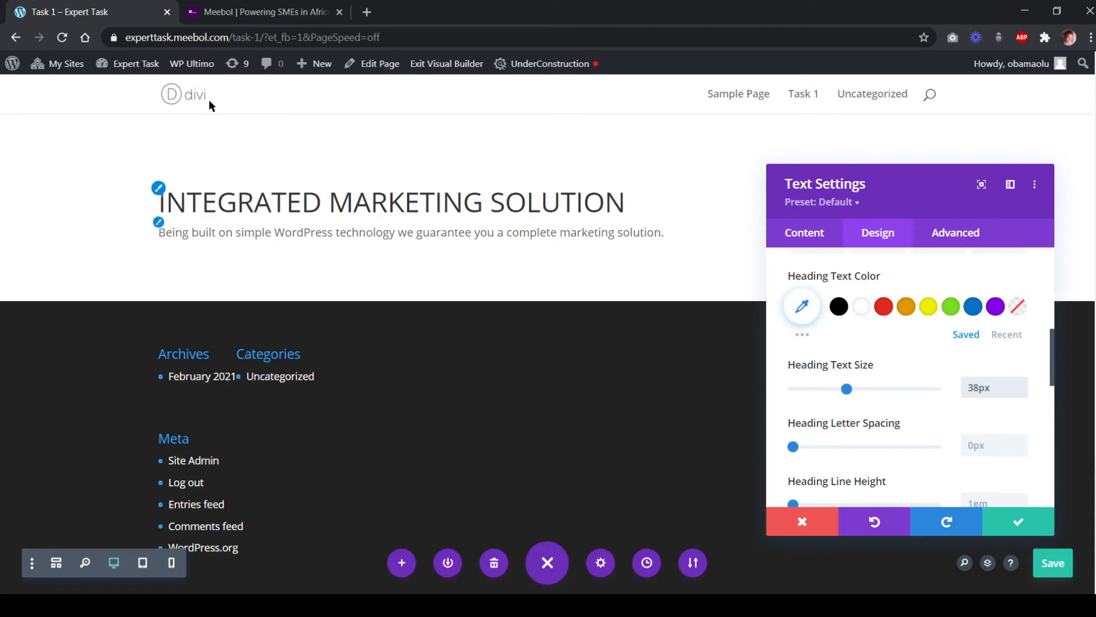
click(211, 13)
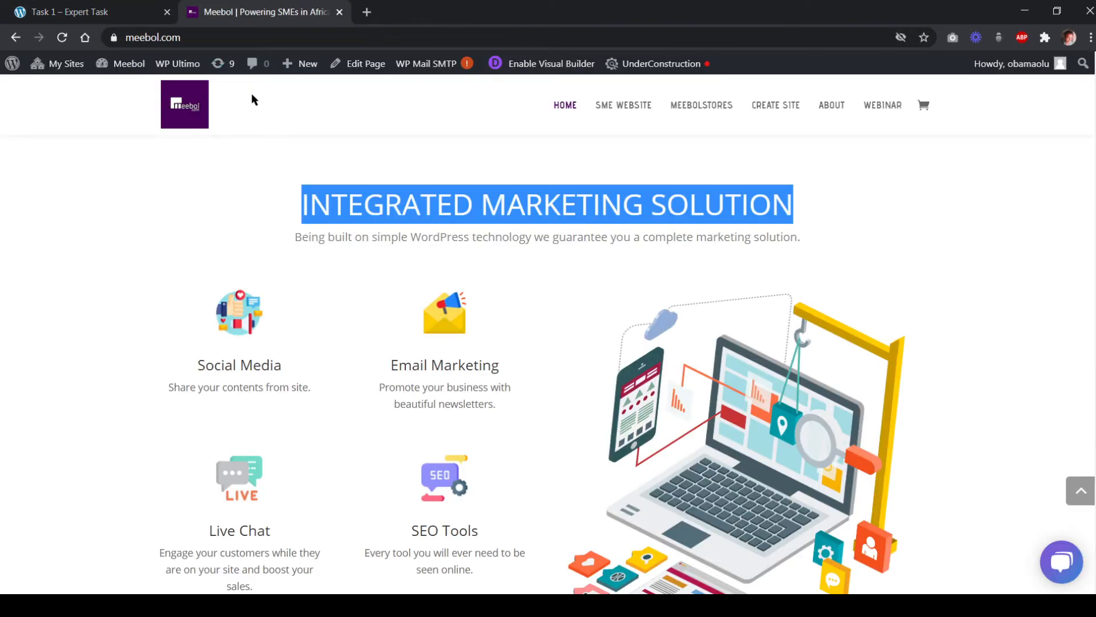
click(101, 16)
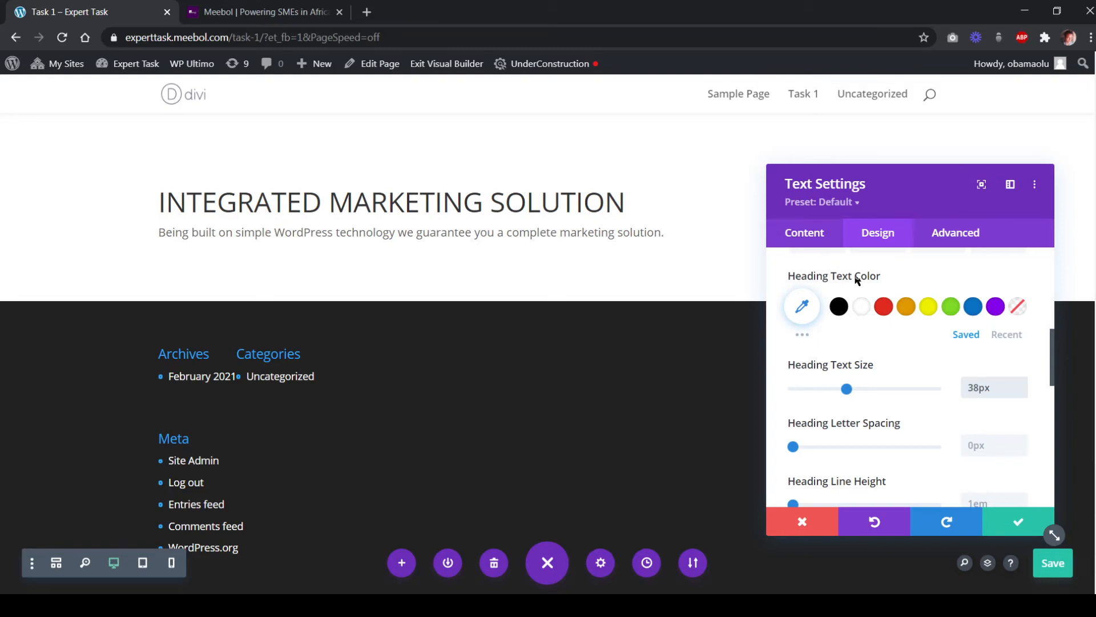
Center the alignment of the text module containing the INTEGRATED MARKETING SOLUTION heading and its tagline
scroll(857, 279, up, 5)
click(885, 349)
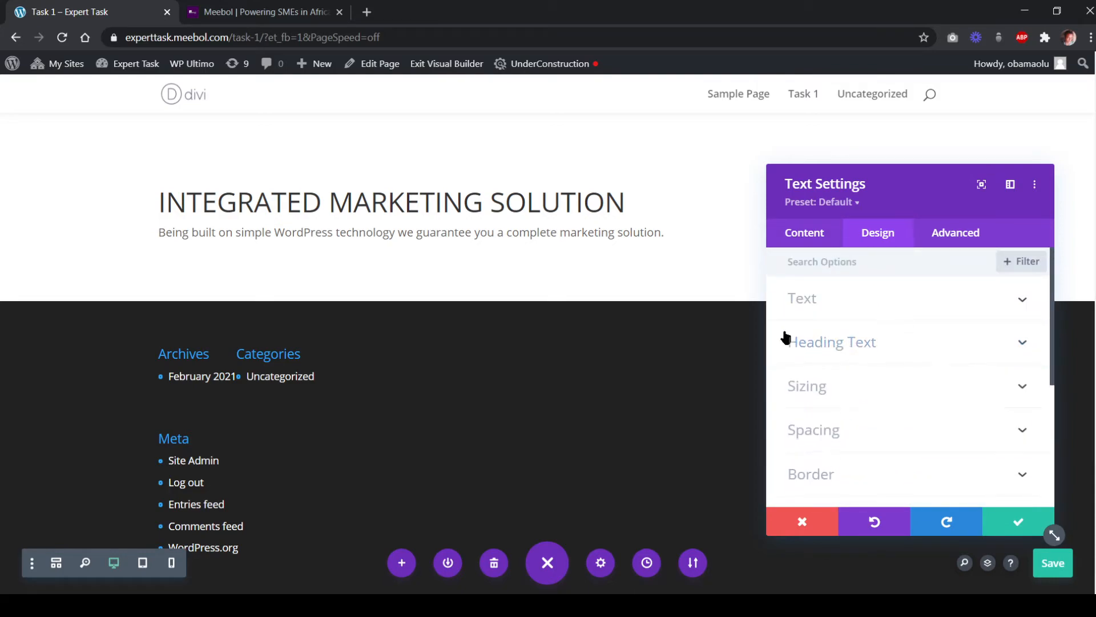
click(399, 223)
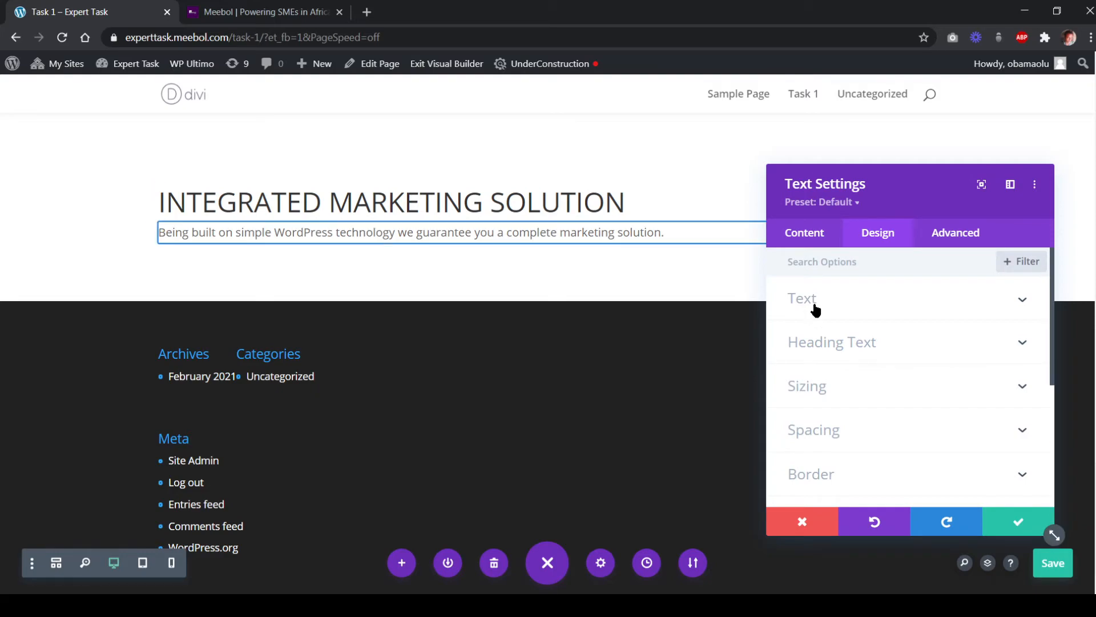
click(819, 308)
scroll(875, 326, down, 4)
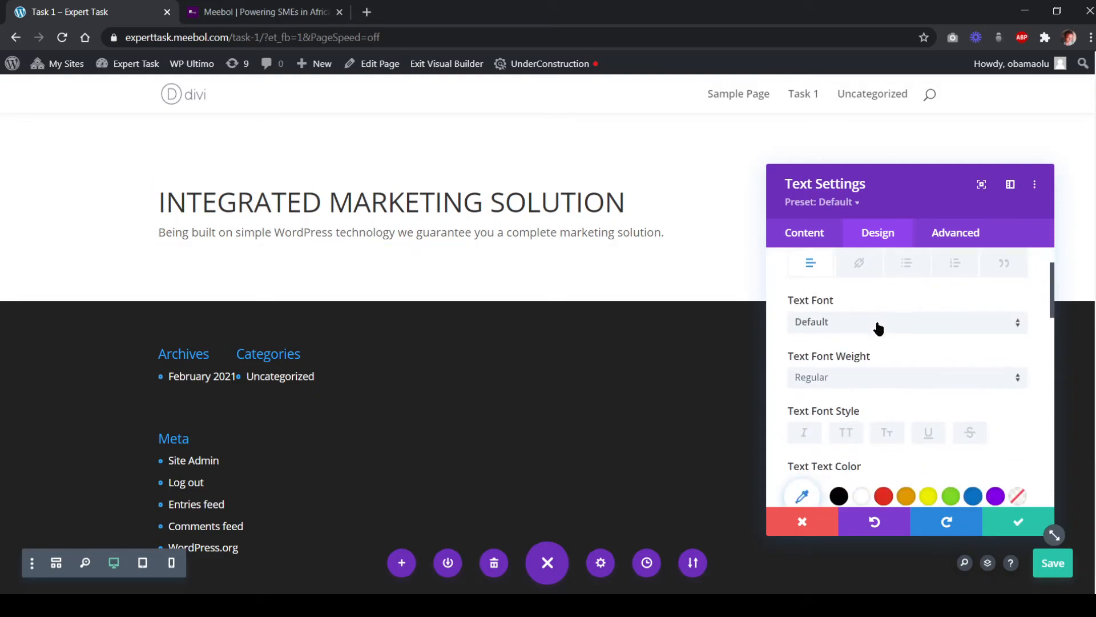
scroll(882, 343, down, 7)
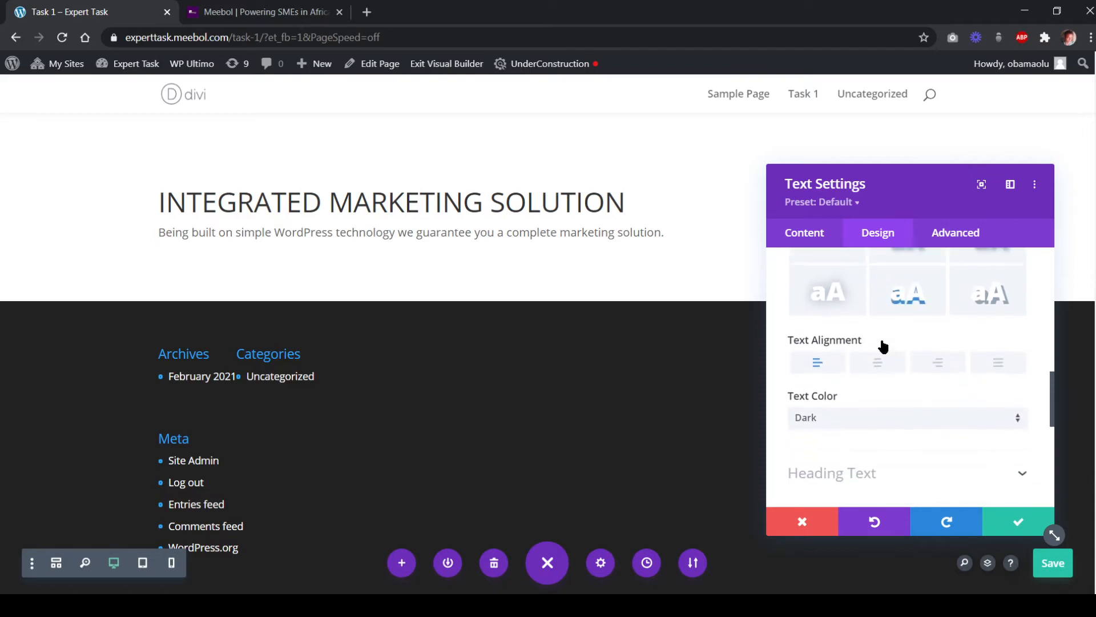
click(879, 318)
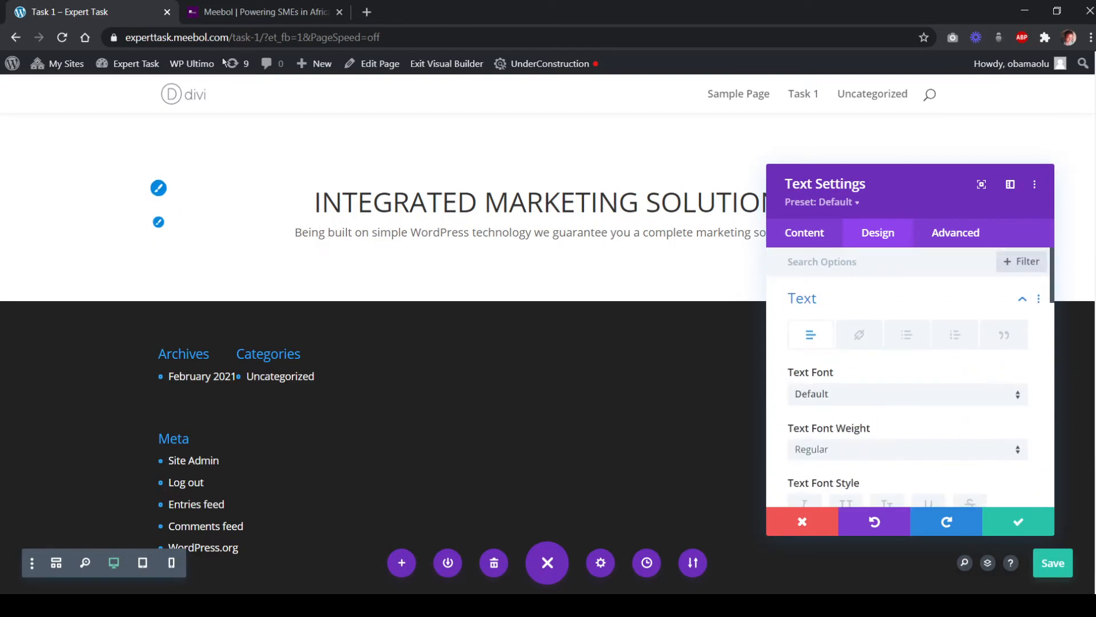
Compare the tagline with the Meebol homepage, set its text color to grey #8e8e8e and save the text module
click(215, 12)
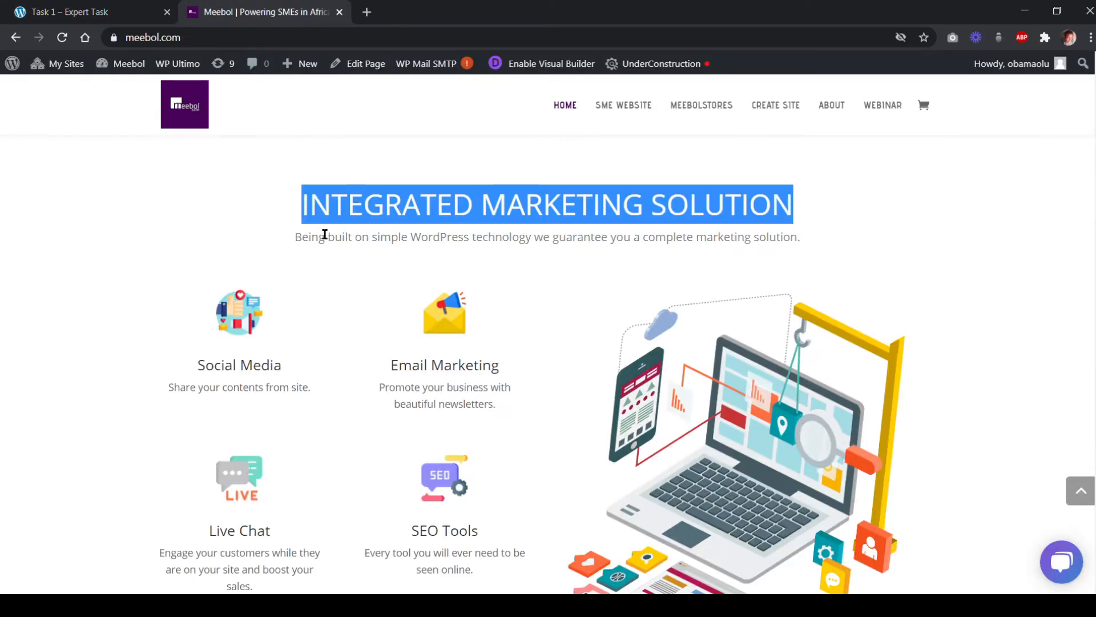
drag(302, 237, 727, 211)
click(92, 13)
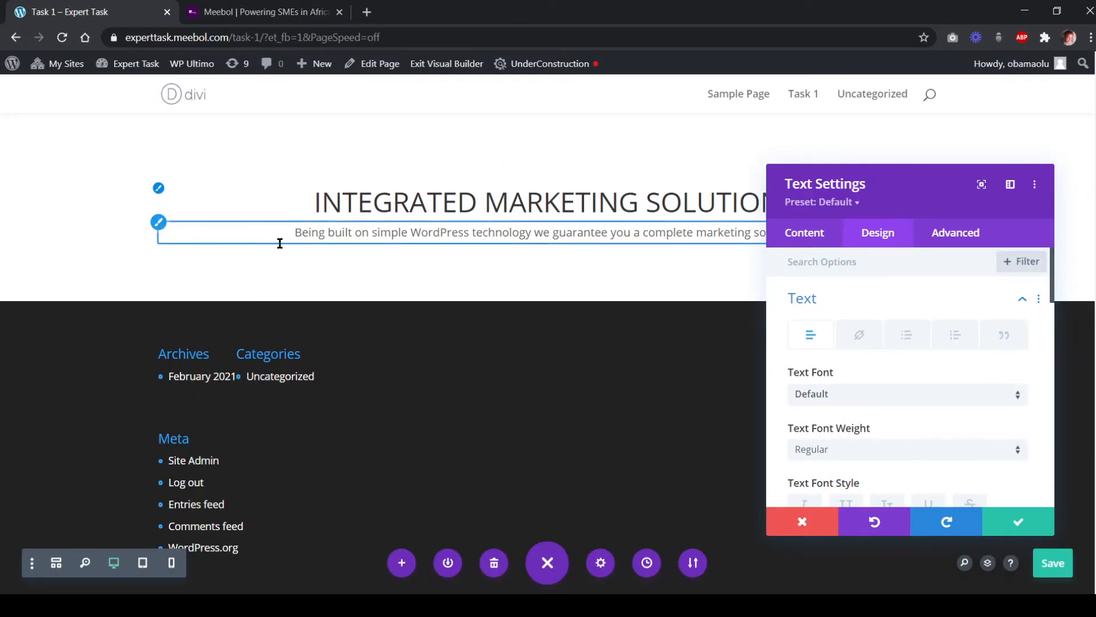
scroll(908, 352, down, 4)
scroll(888, 372, down, 2)
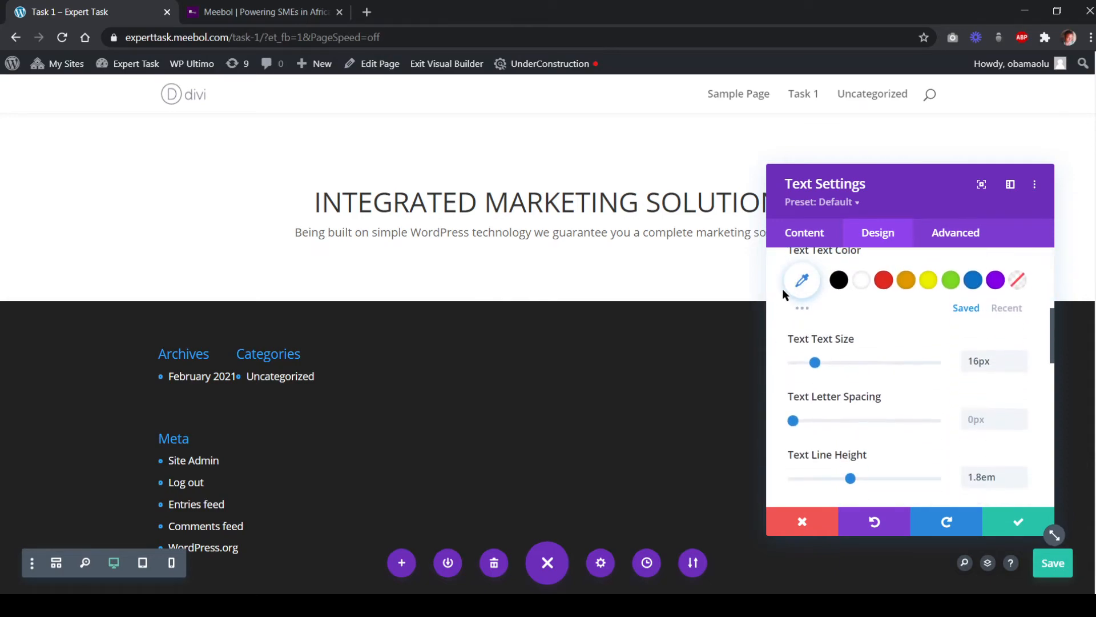
click(800, 278)
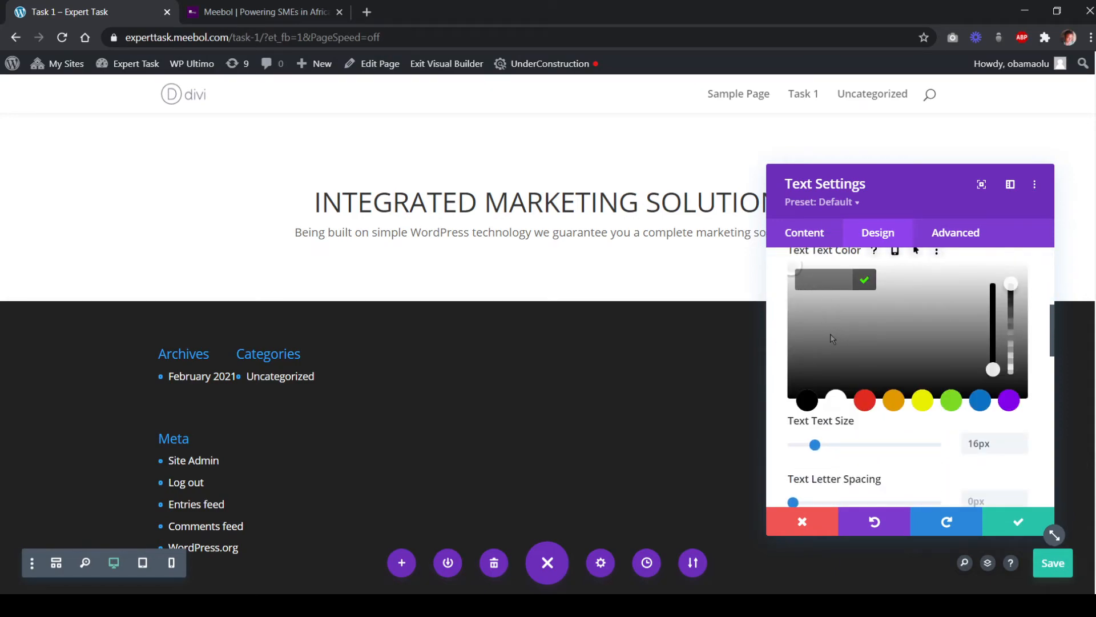
mouse_move(831, 337)
mouse_down()
mouse_move(817, 327)
mouse_move(837, 322)
mouse_up()
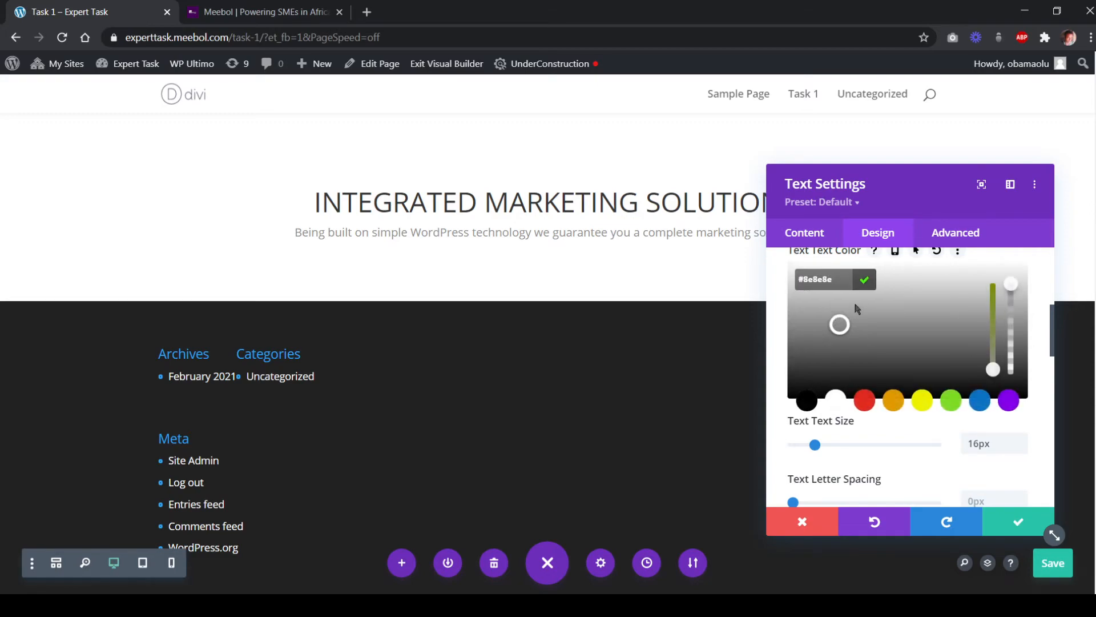
click(863, 281)
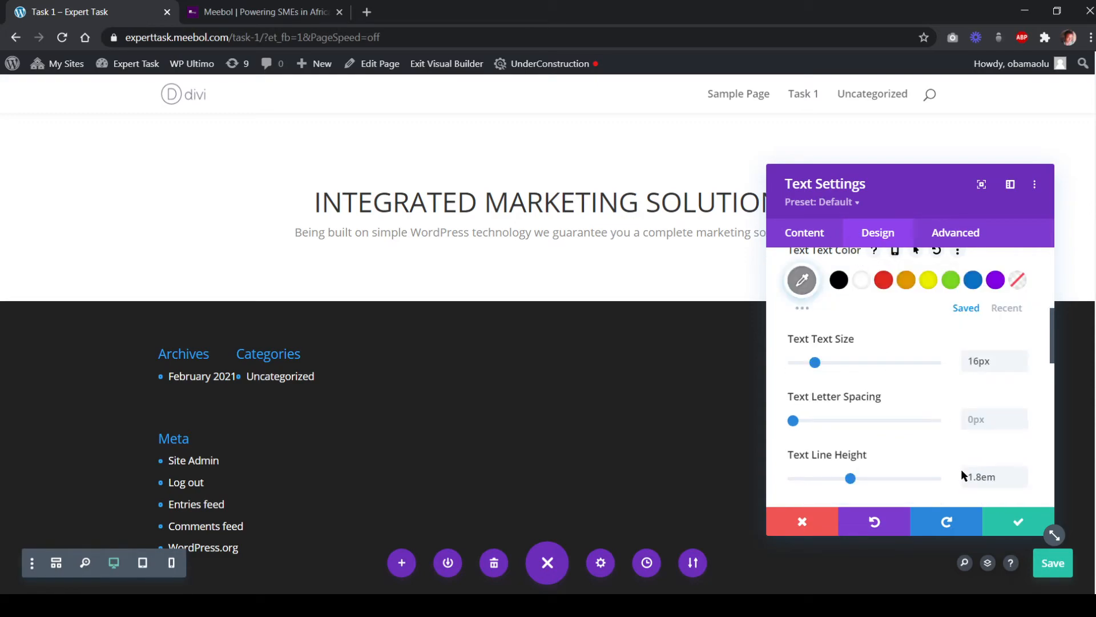
click(996, 516)
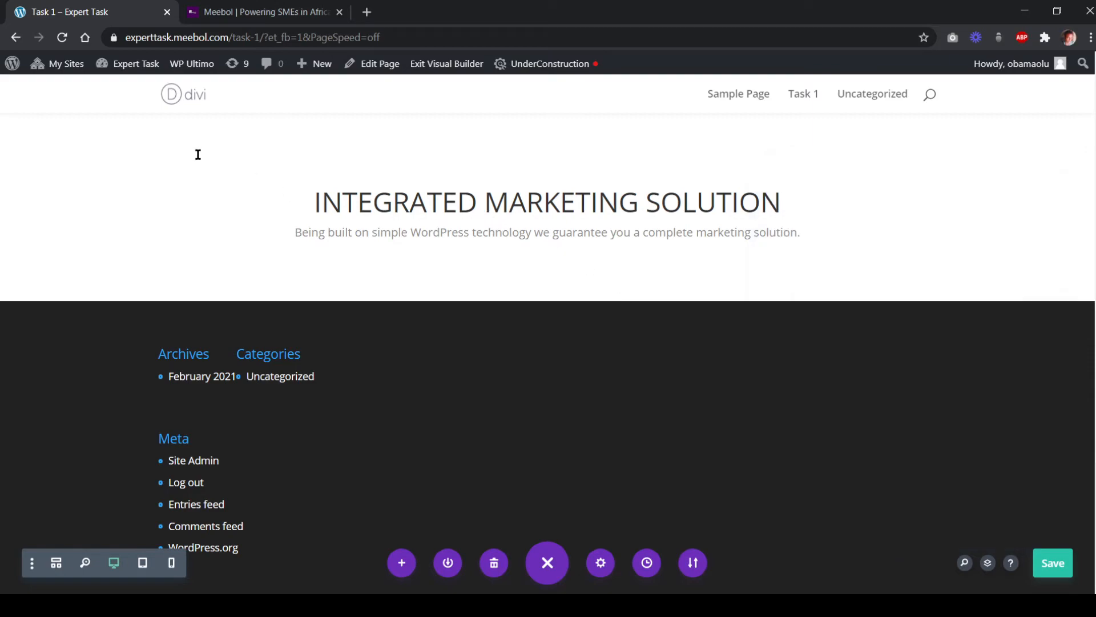
click(230, 13)
scroll(530, 377, down, 3)
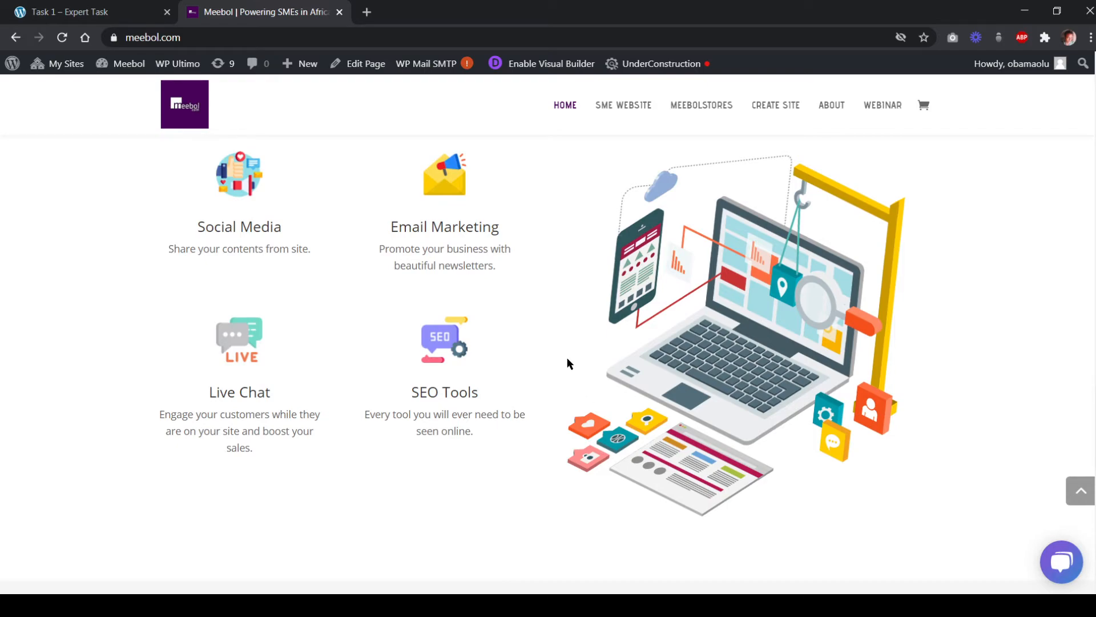
scroll(615, 296, up, 3)
scroll(598, 344, down, 1)
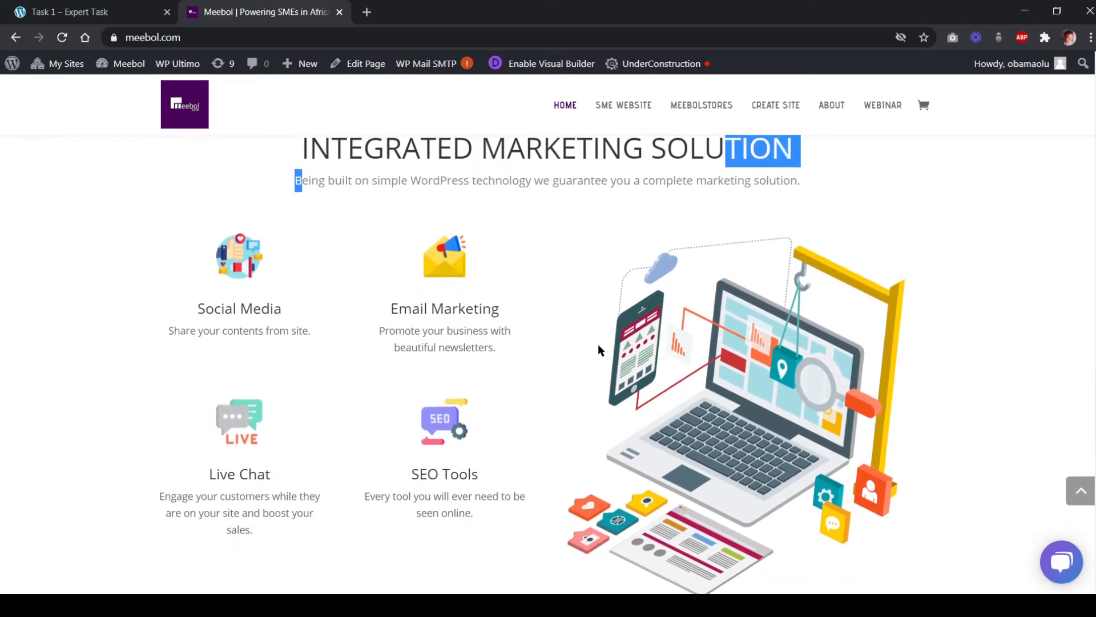
click(92, 12)
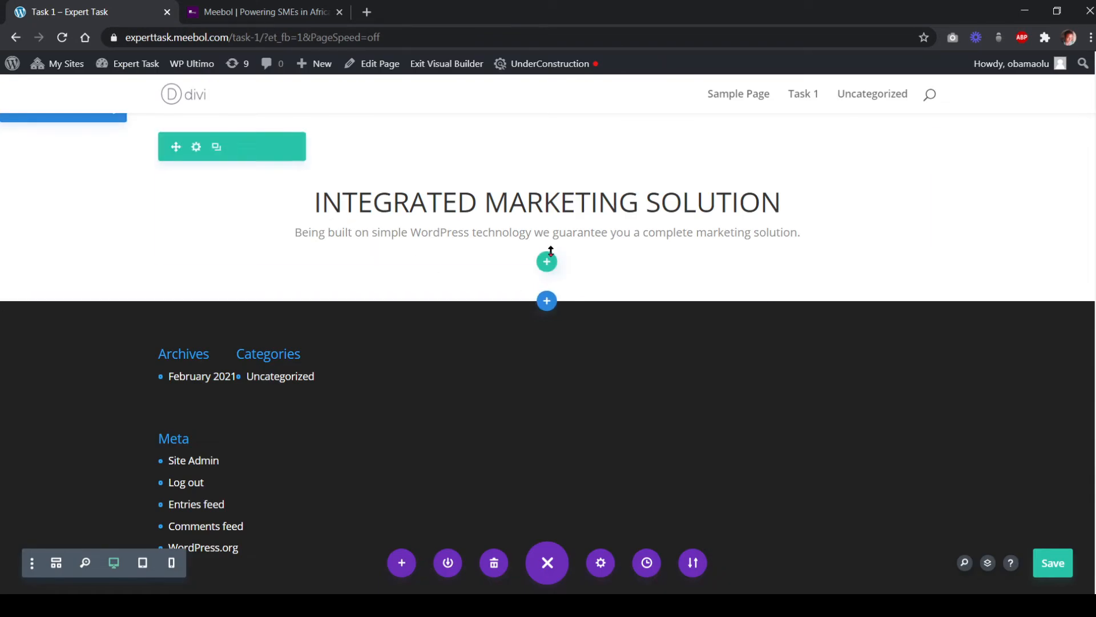
click(549, 263)
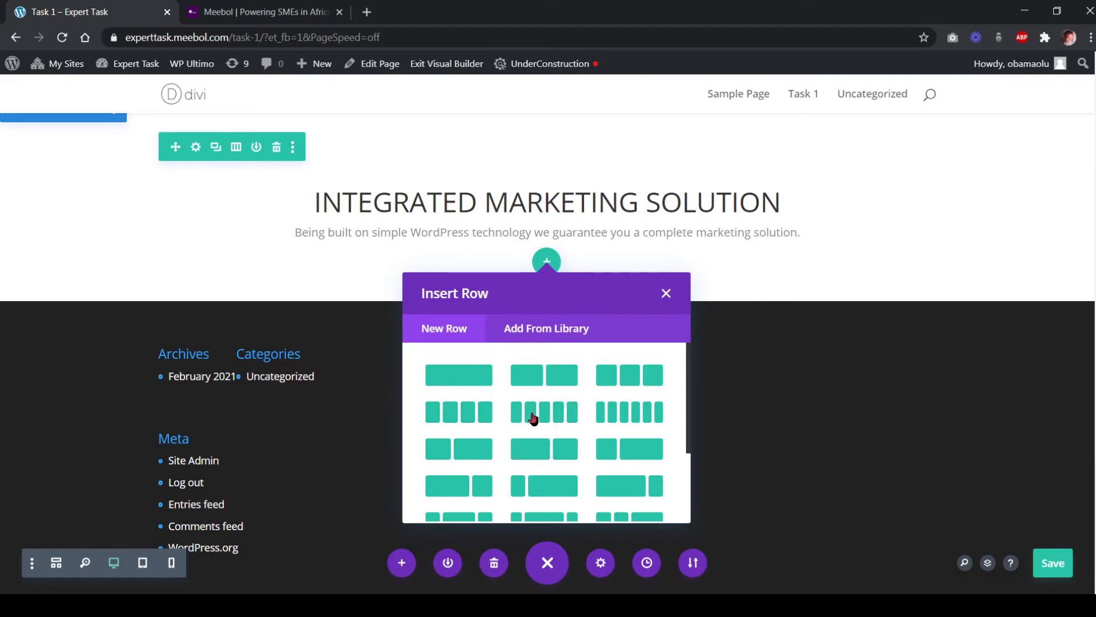
scroll(506, 404, down, 1)
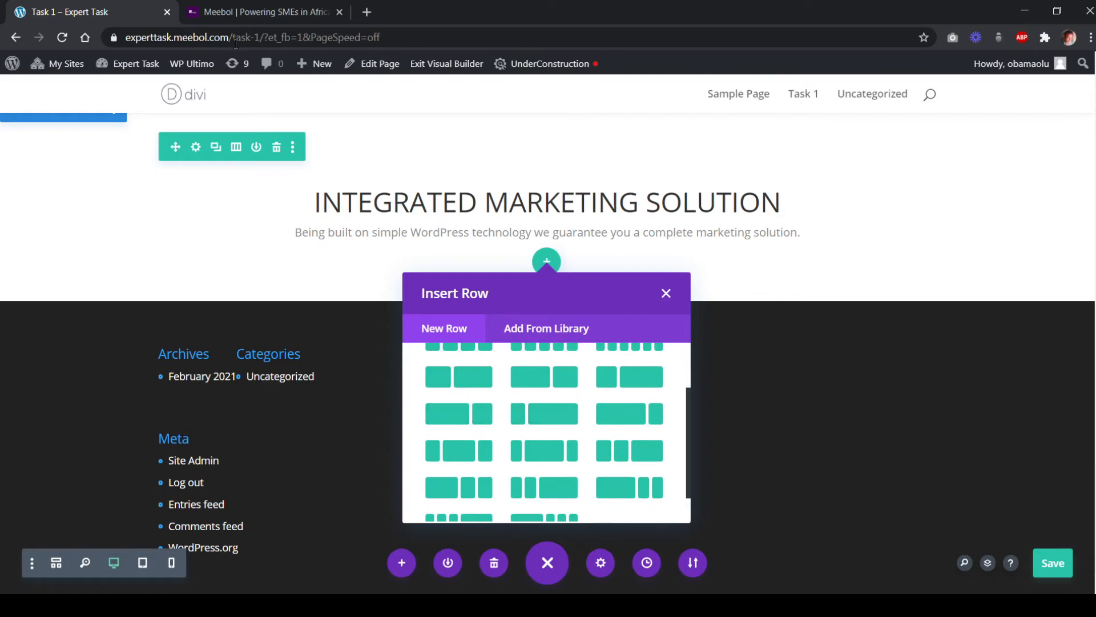
scroll(482, 411, up, 1)
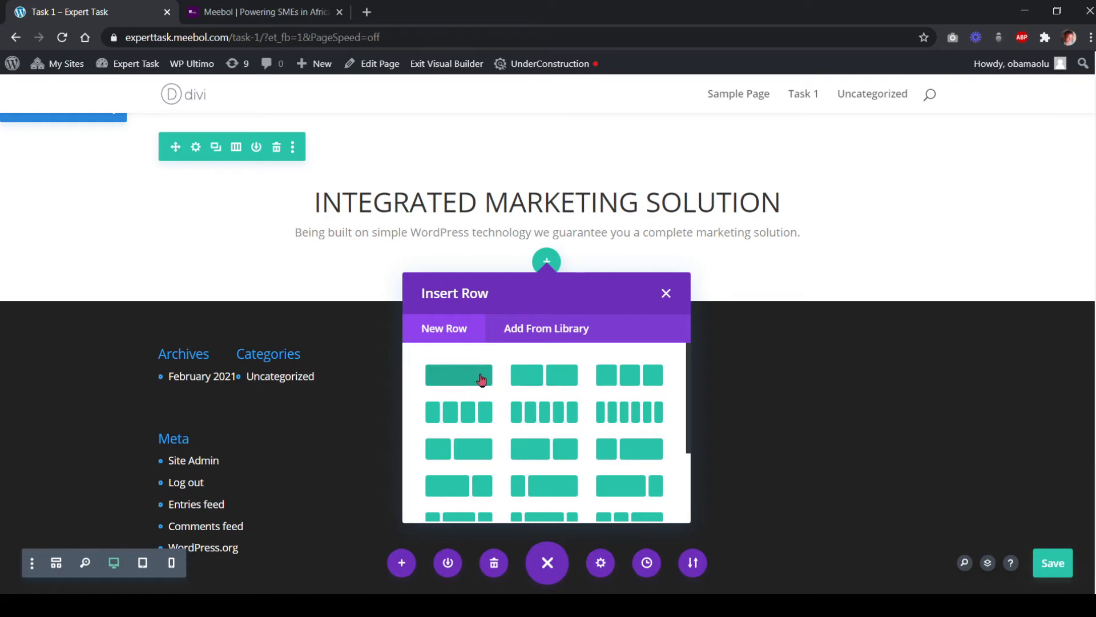
scroll(619, 411, down, 2)
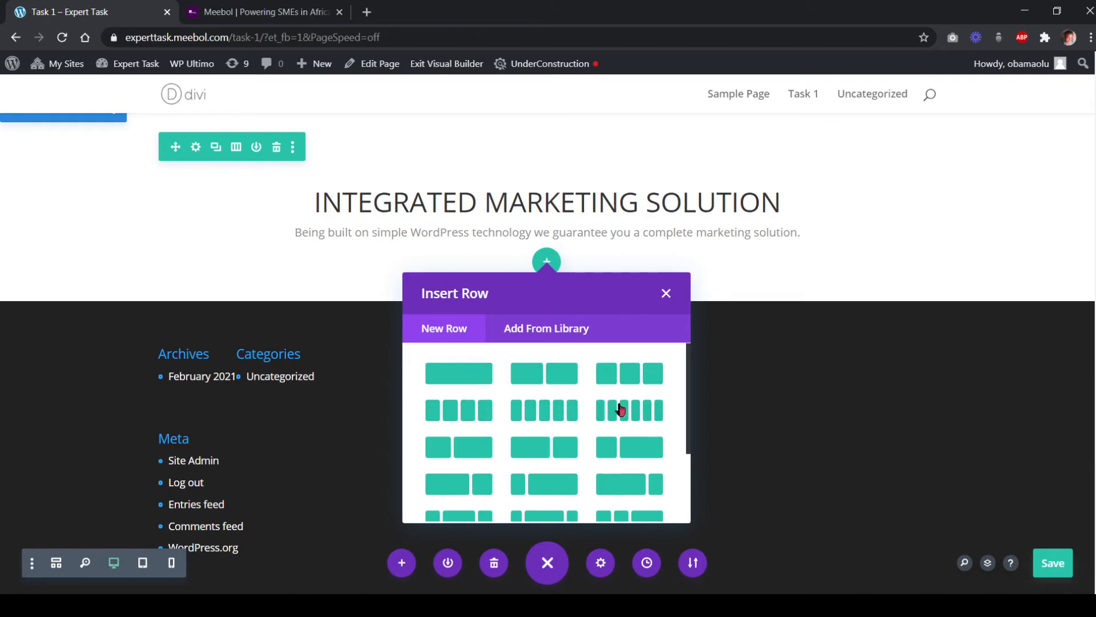
scroll(524, 409, down, 1)
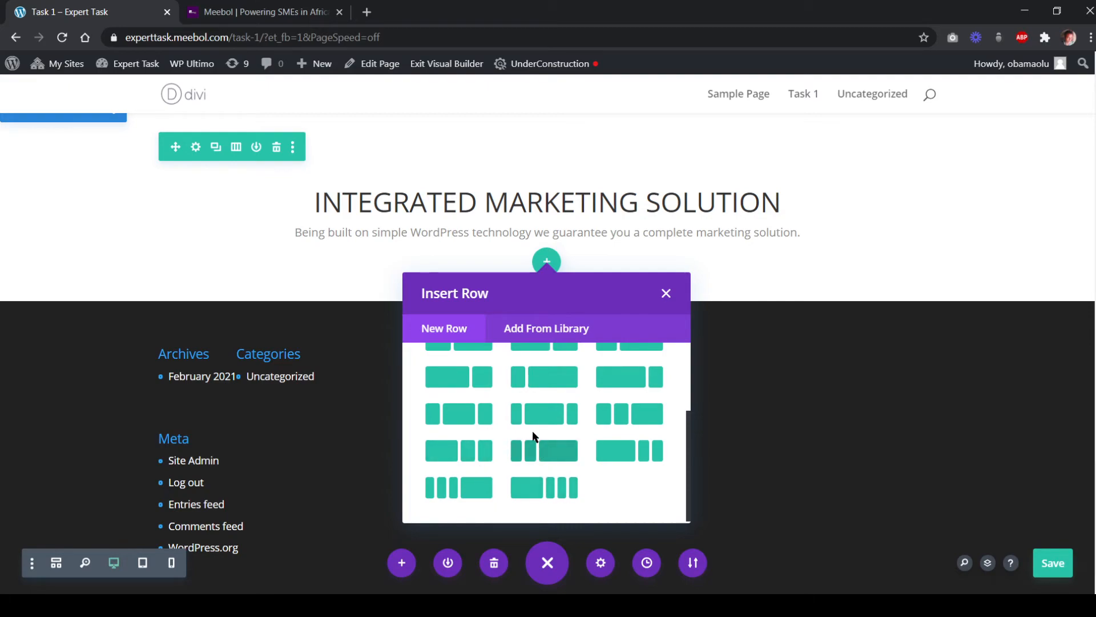
click(219, 20)
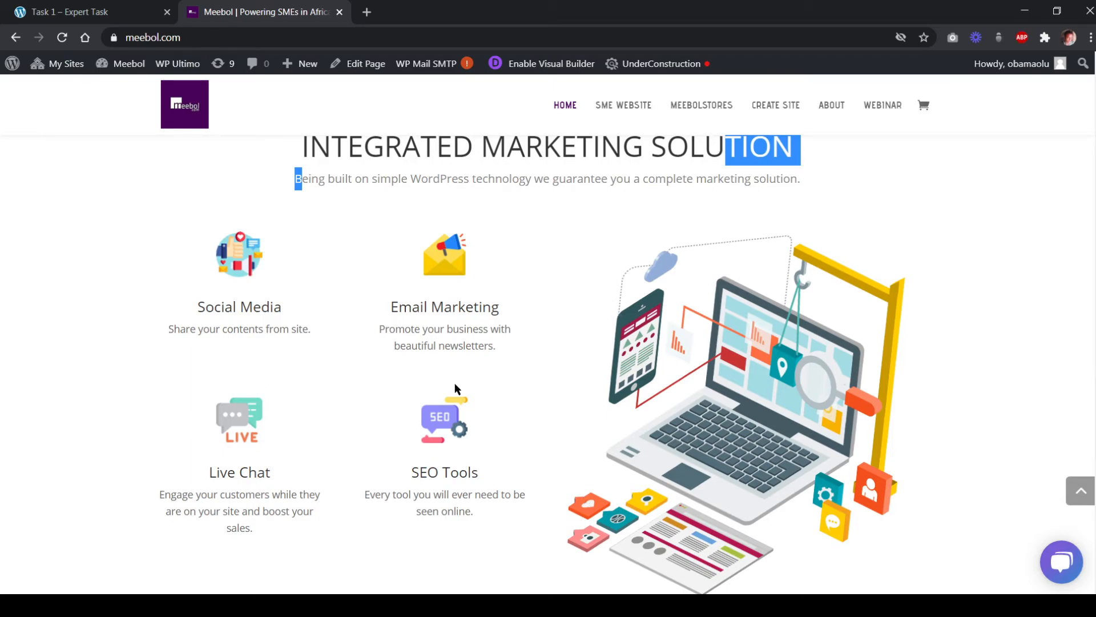
click(137, 13)
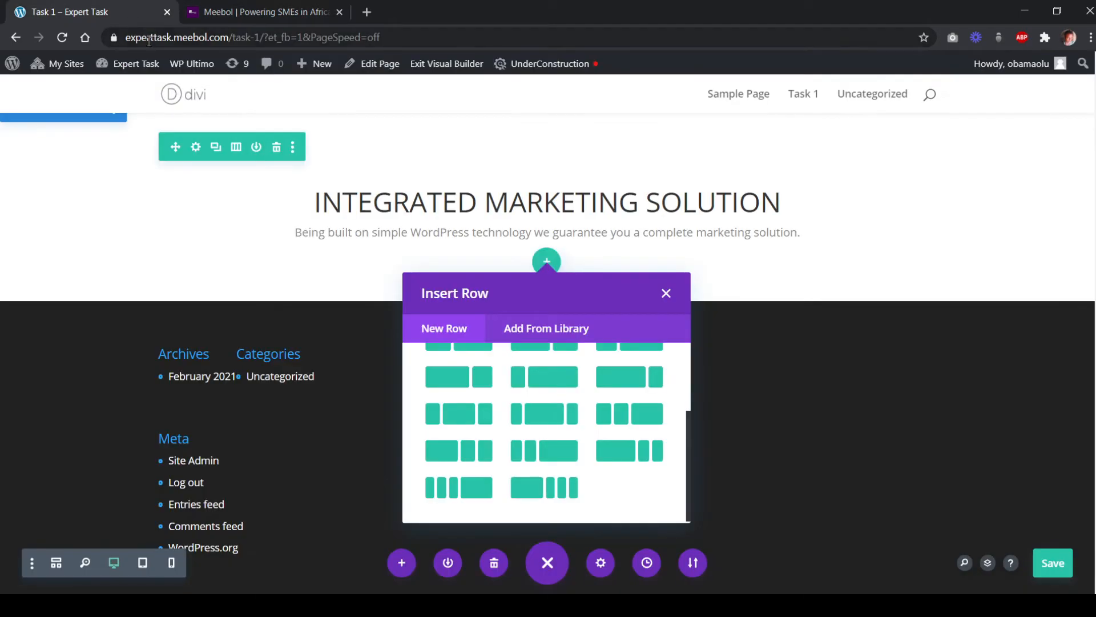
click(666, 293)
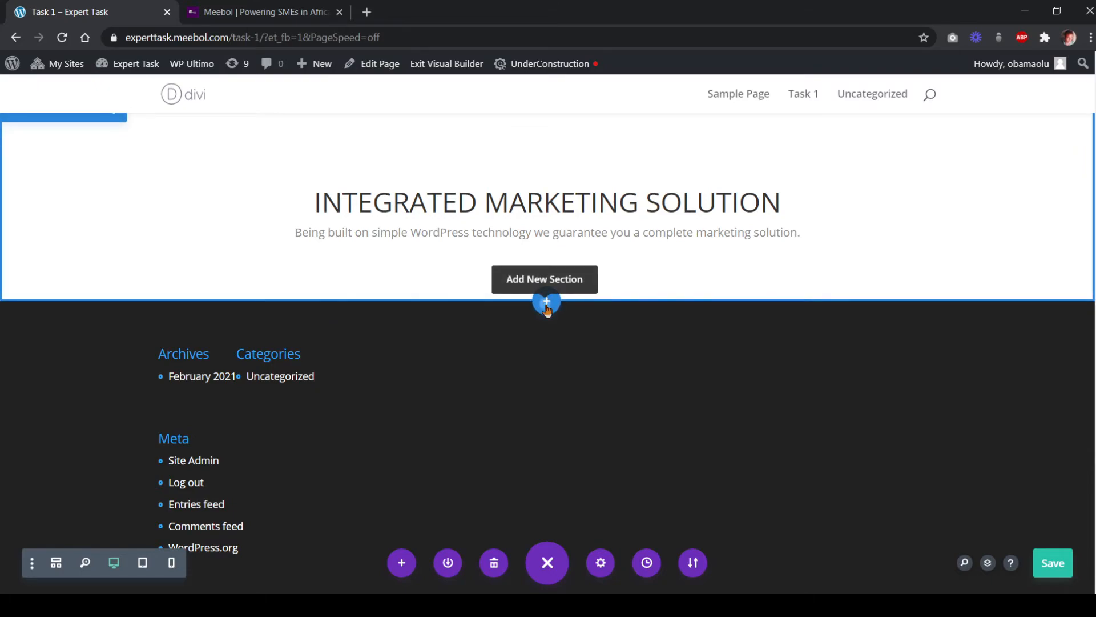
Add a specialty section below the INTEGRATED MARKETING SOLUTION heading, with a half-width nested-row area followed by one half-width column, matching the Meebol homepage
click(546, 303)
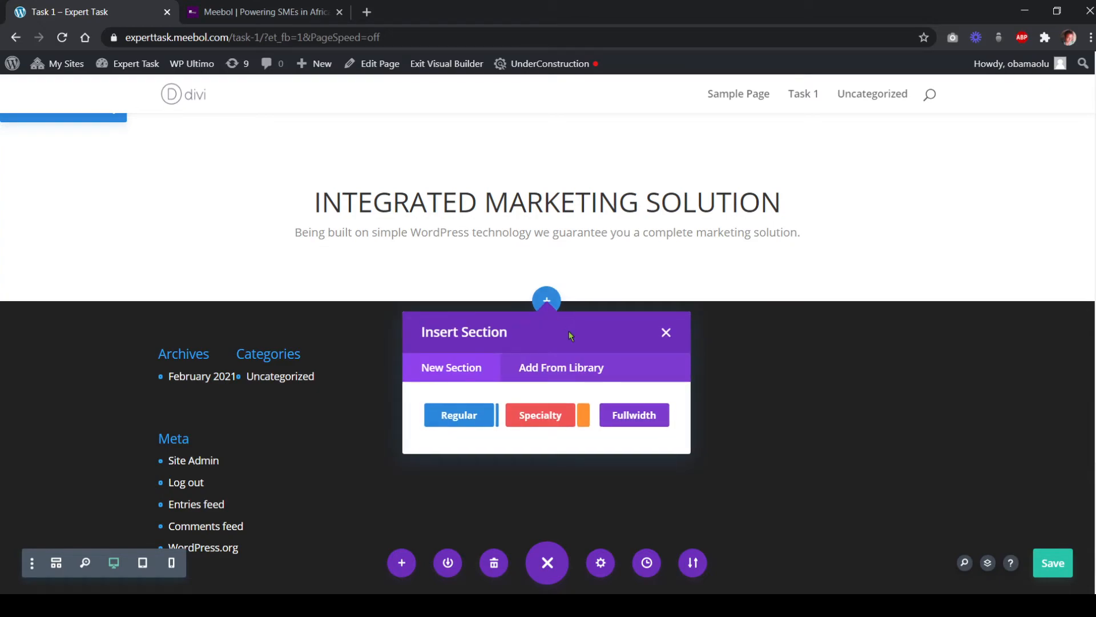
click(540, 416)
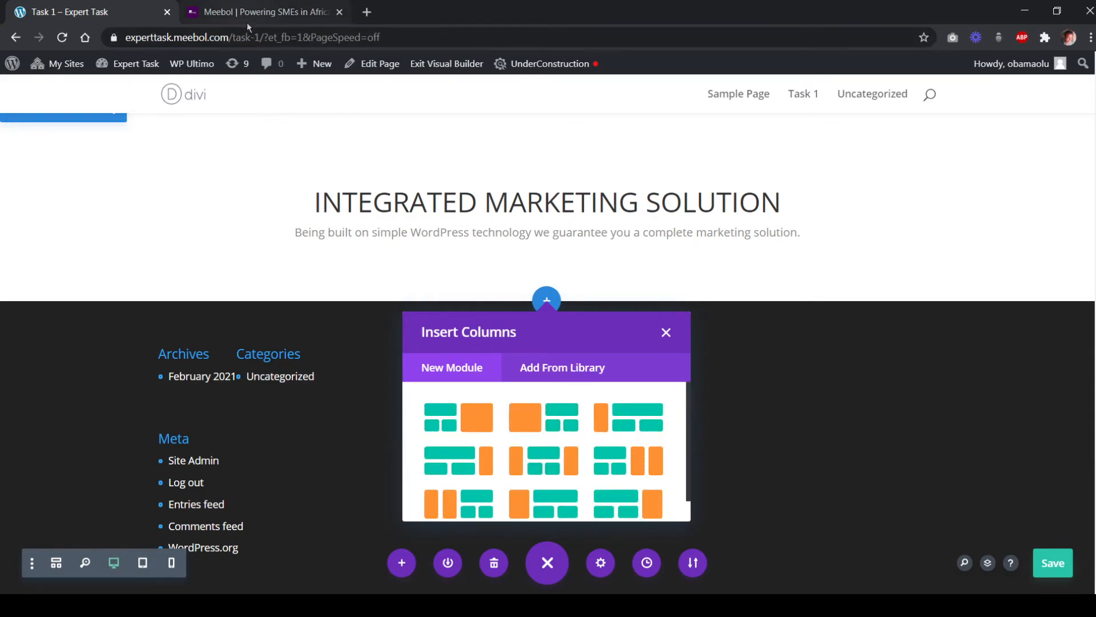
click(283, 12)
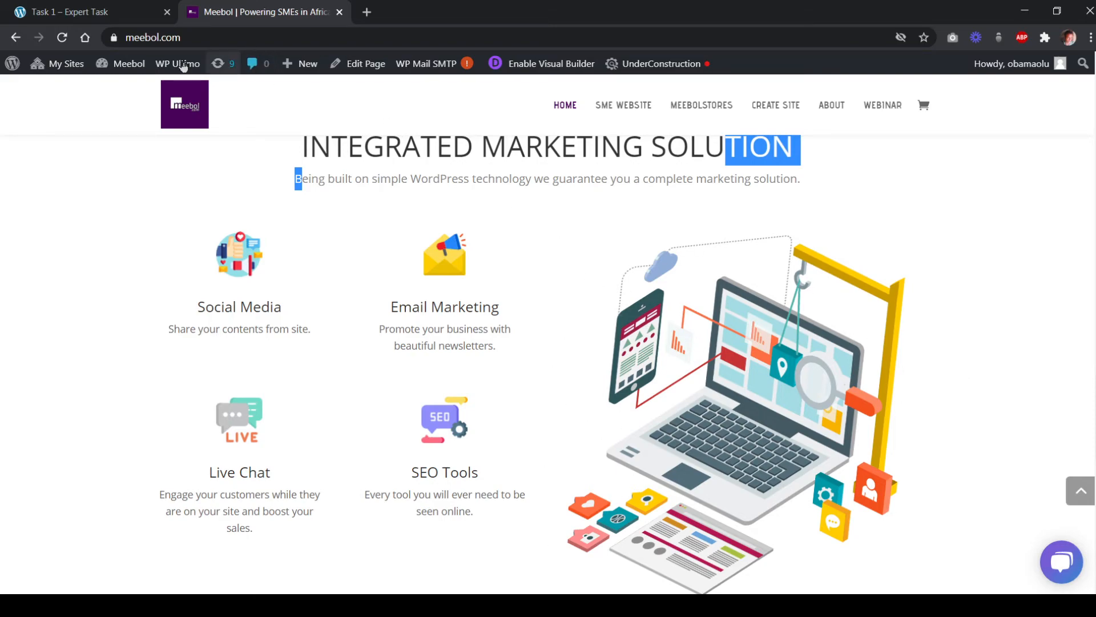
click(108, 12)
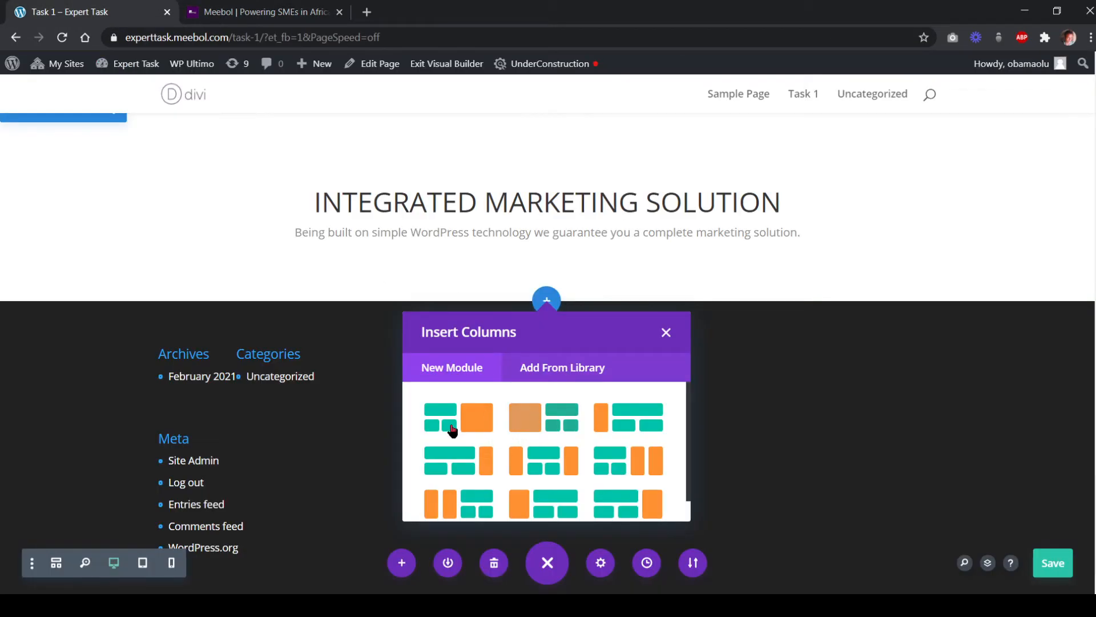
scroll(508, 448, down, 1)
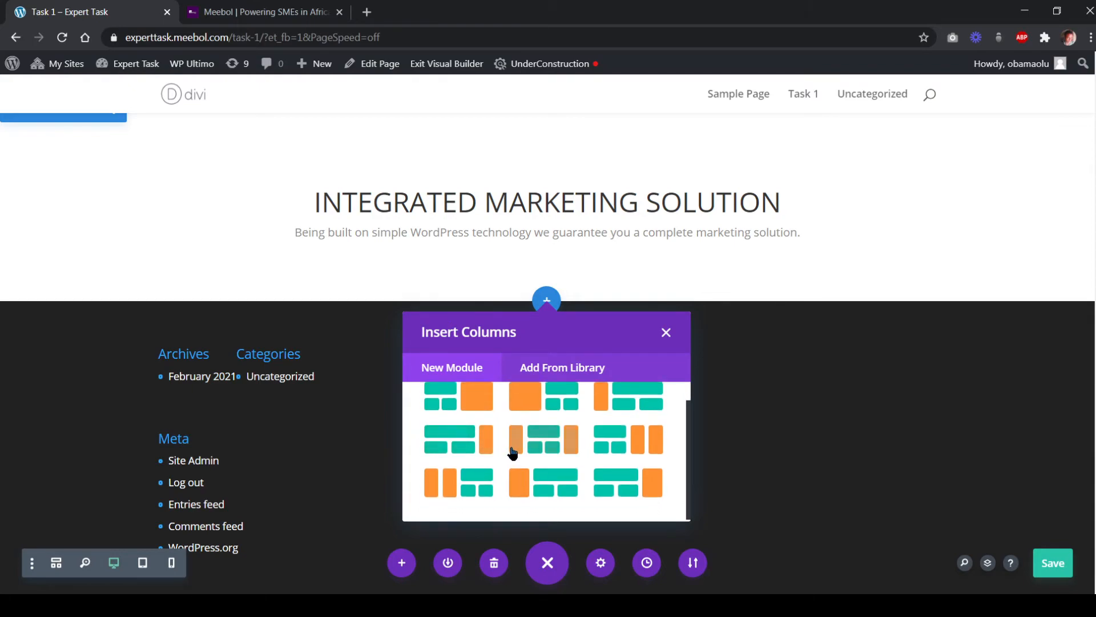
scroll(511, 434, up, 1)
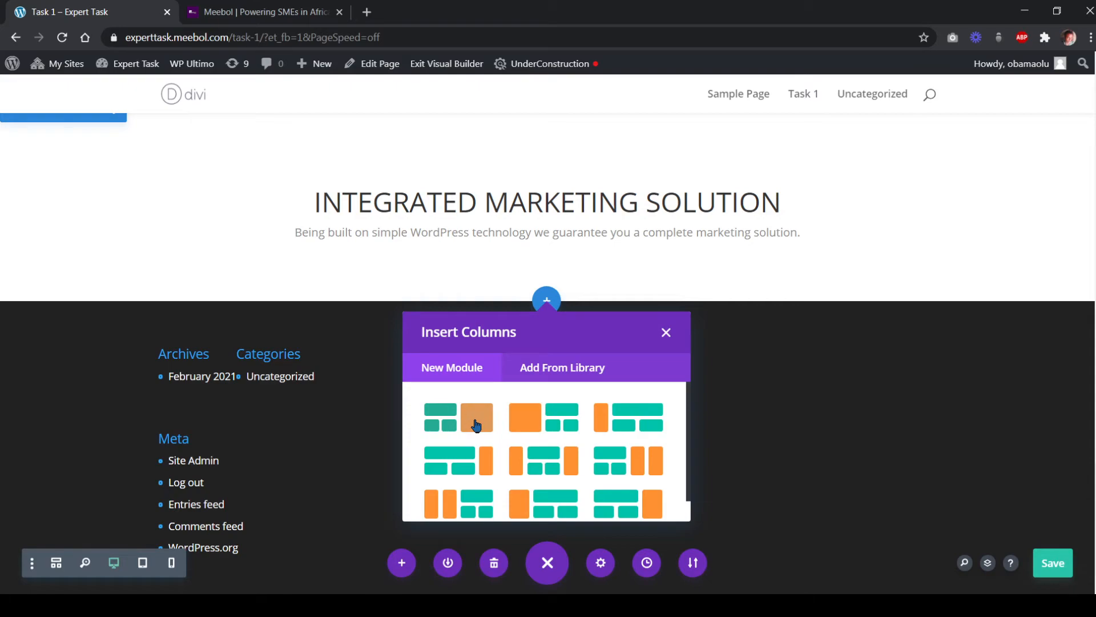
click(260, 12)
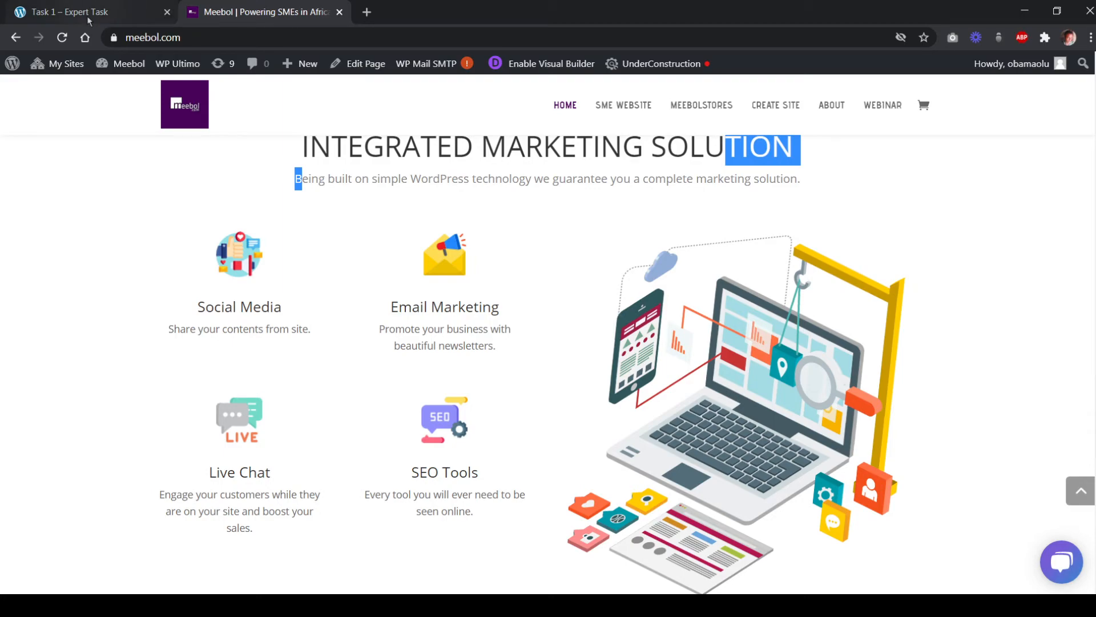
click(111, 9)
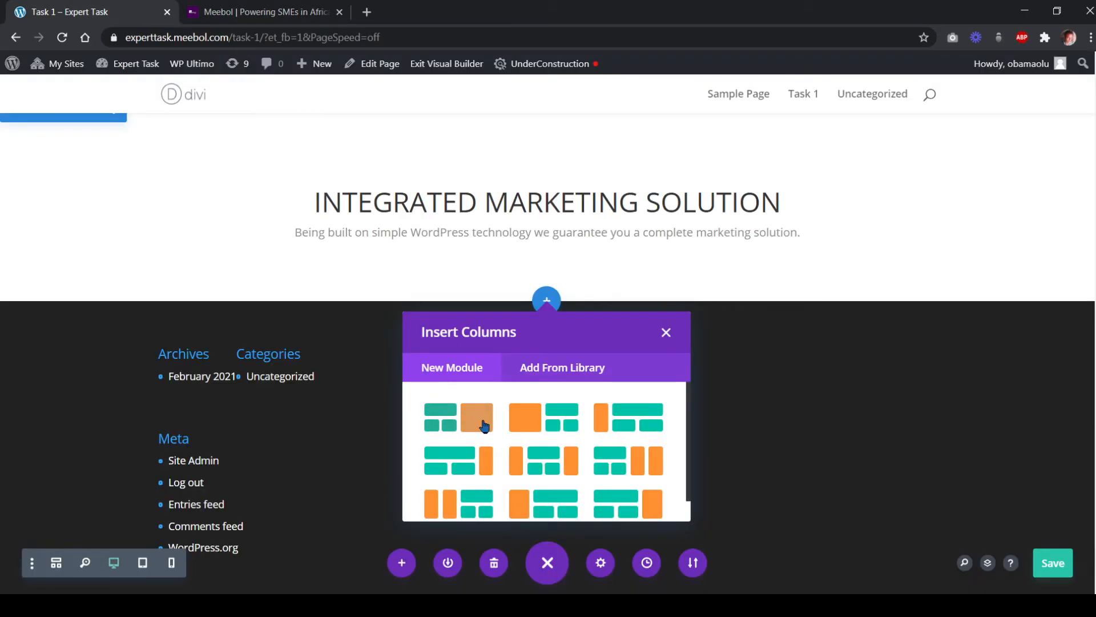
click(484, 425)
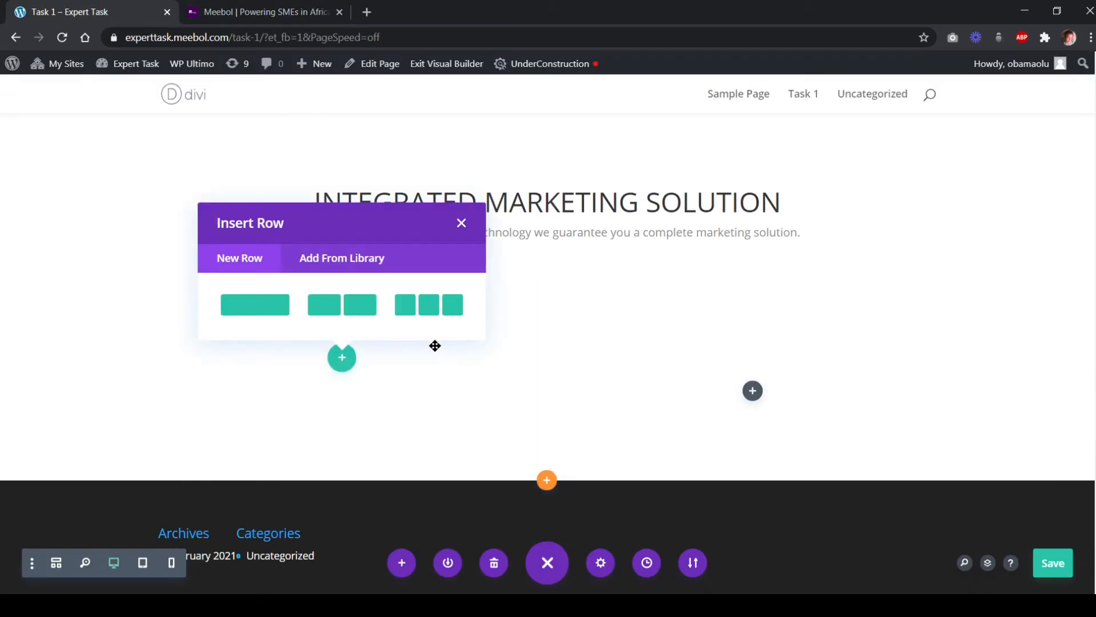
Insert a two-column row into the specialty section's nested area without adding a module and check the Meebol homepage's feature grid
click(357, 311)
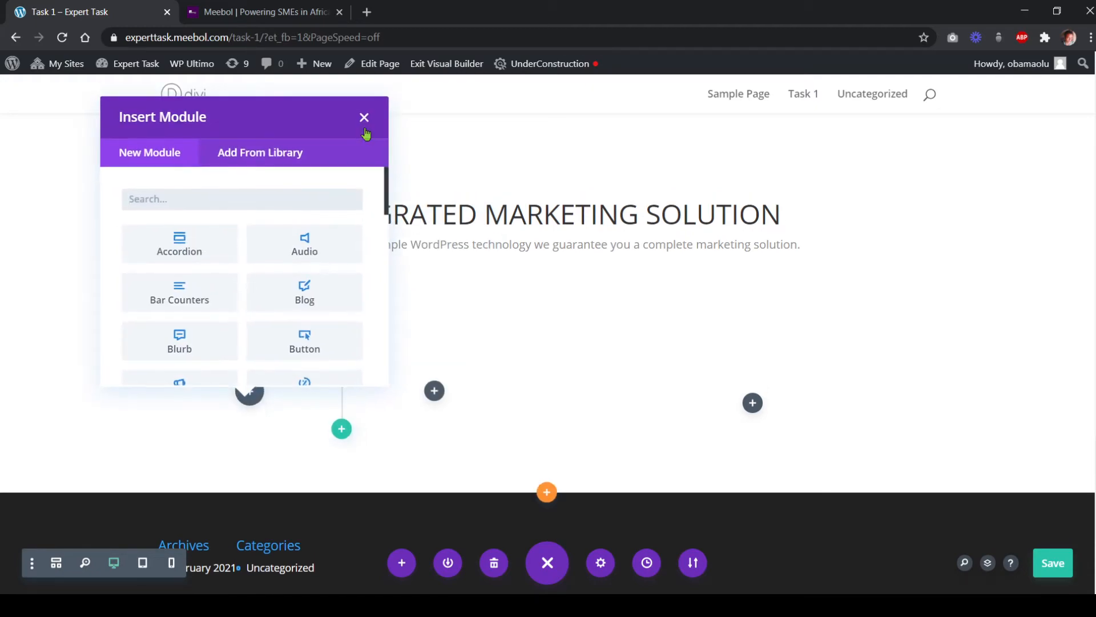
click(365, 120)
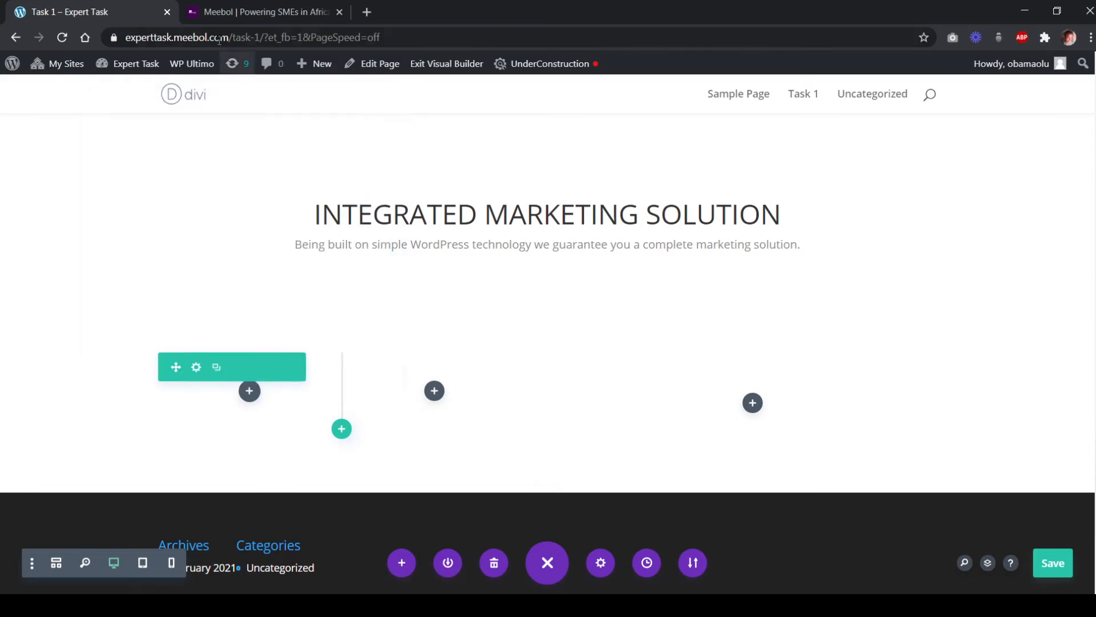
click(229, 14)
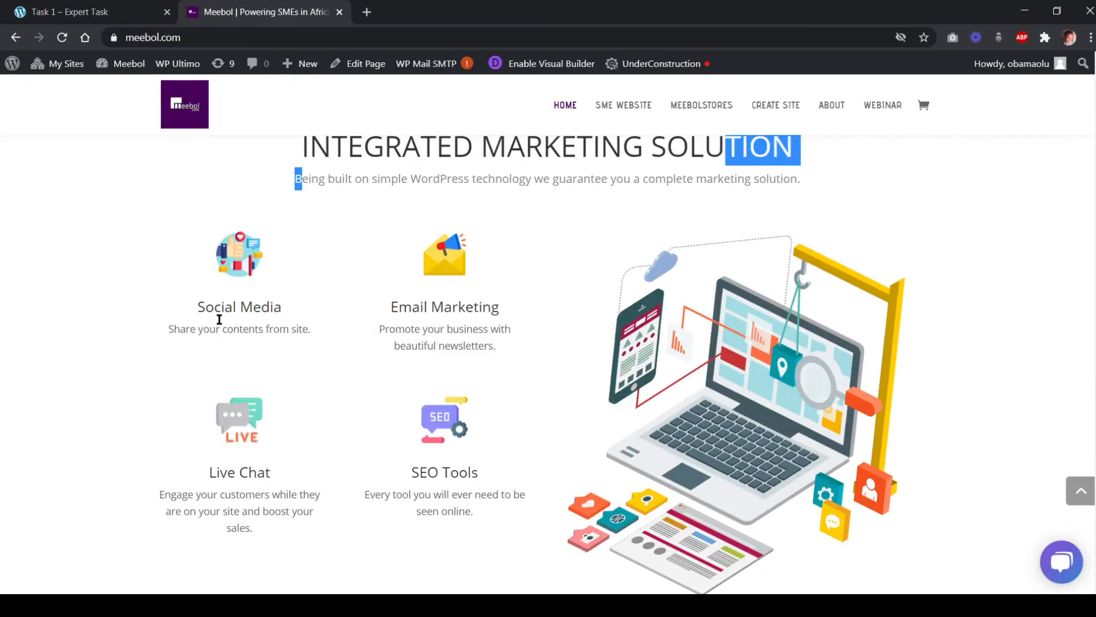
Copy the Free Domain blurb from the purple section into the first column of the new two-column row
click(90, 13)
scroll(464, 257, up, 10)
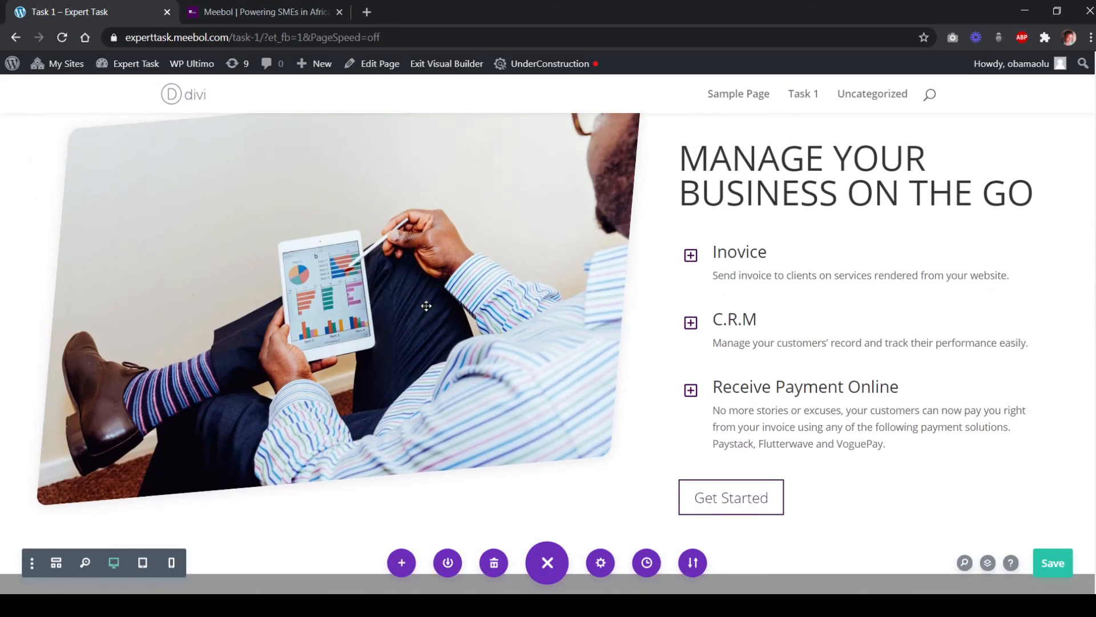
scroll(427, 306, up, 10)
scroll(274, 367, down, 4)
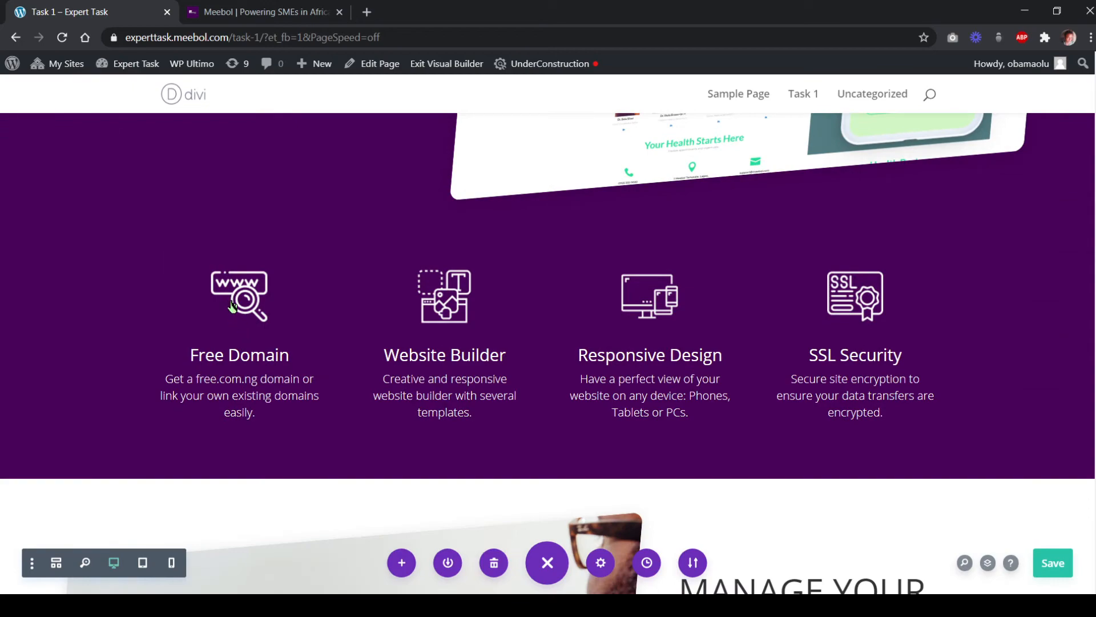
mouse_move(239, 310)
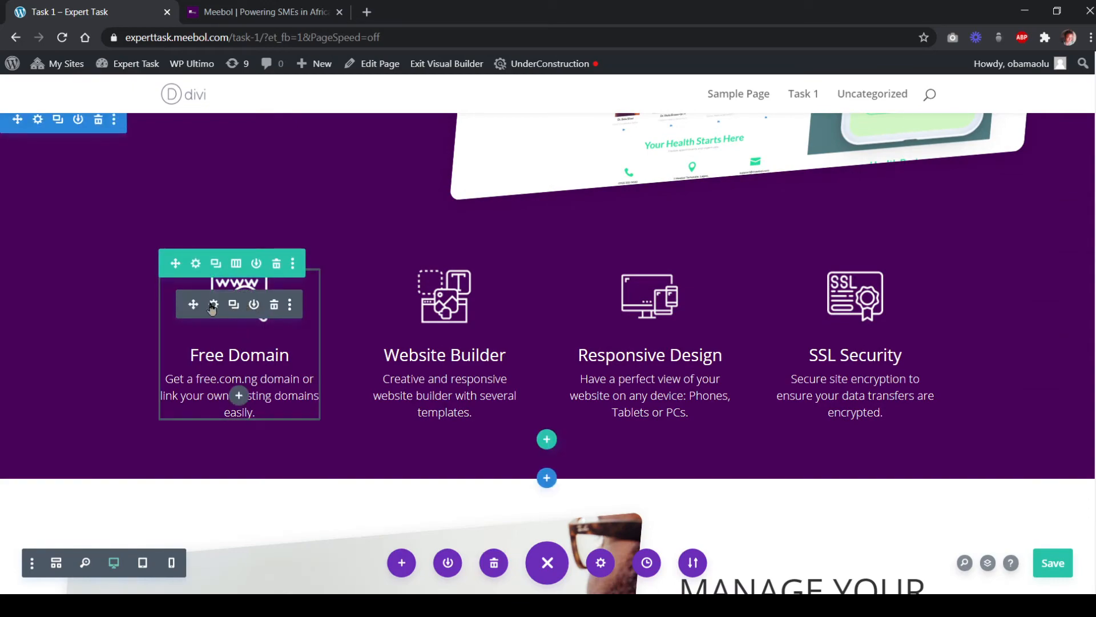
click(235, 307)
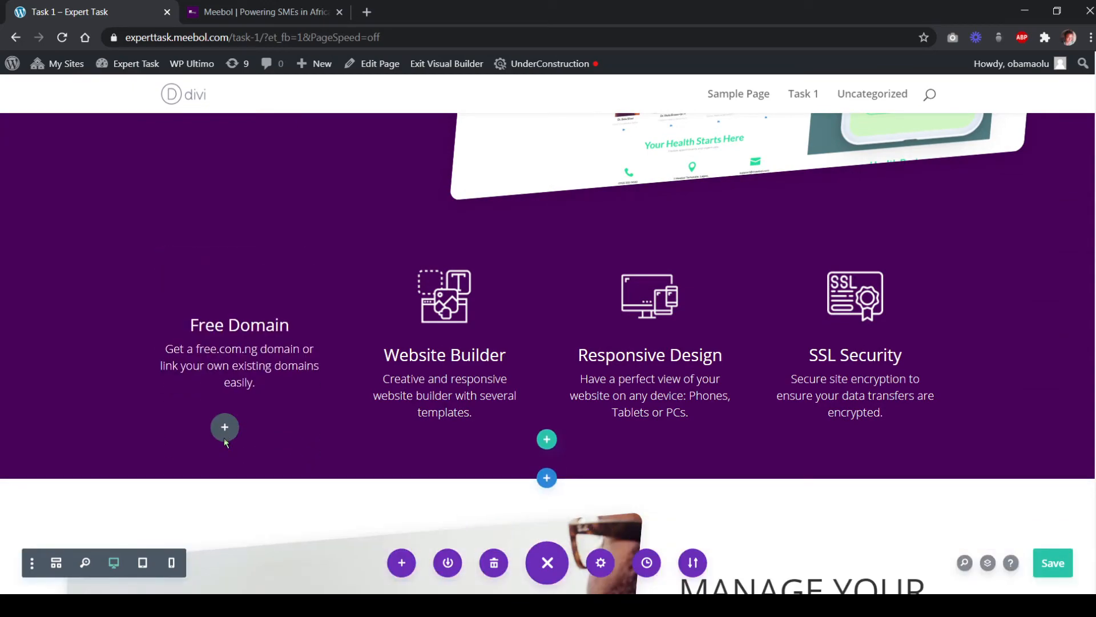
scroll(224, 435, down, 15)
scroll(228, 434, down, 10)
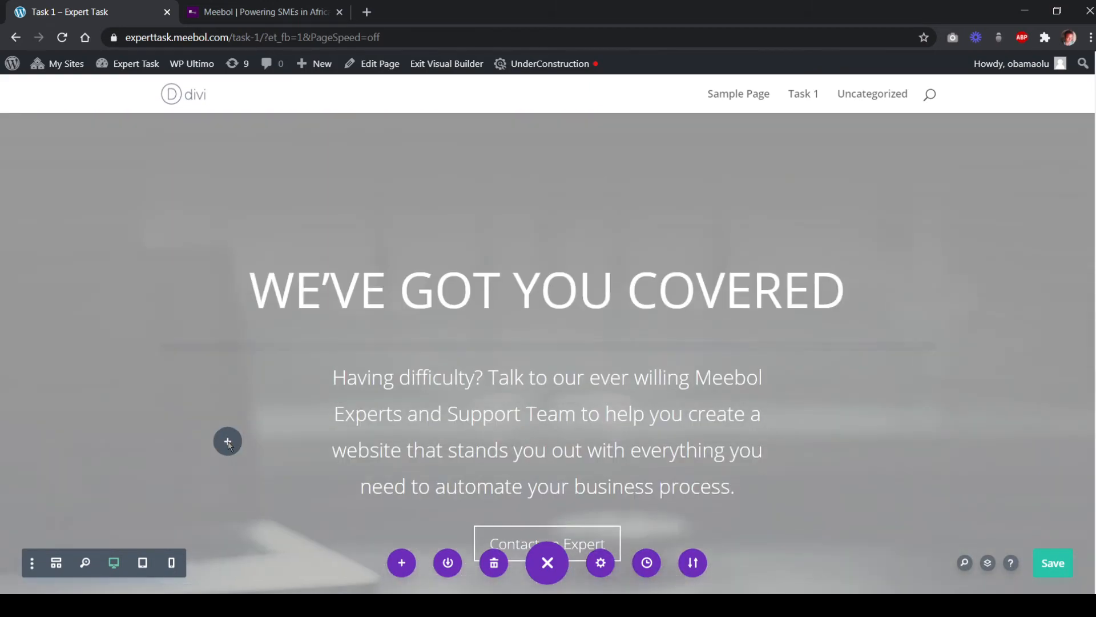
scroll(216, 440, down, 4)
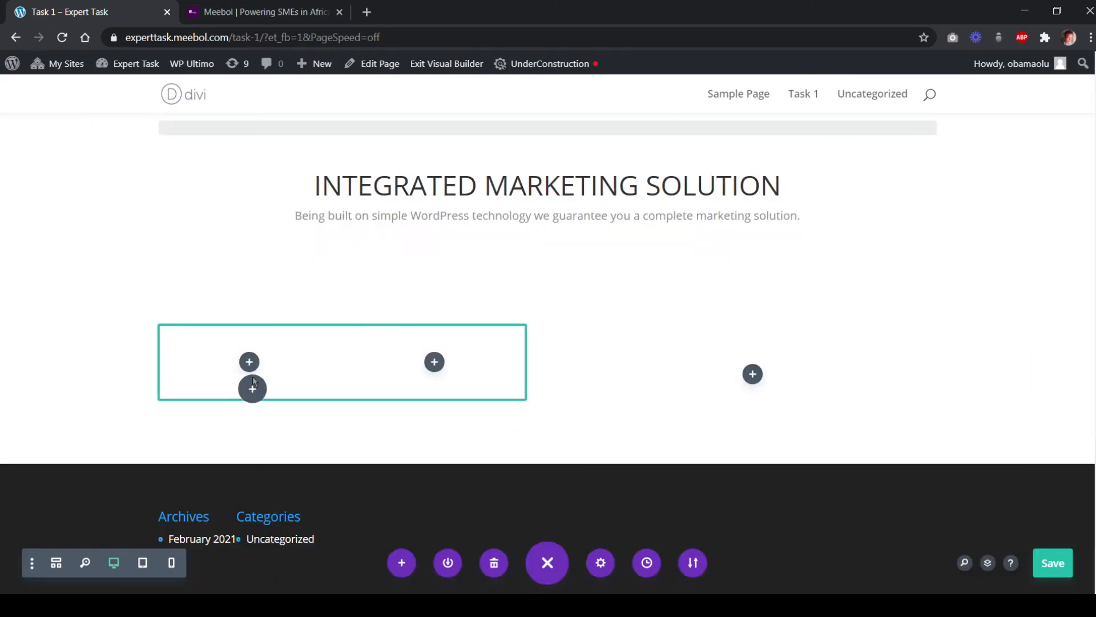
drag(247, 358, 246, 359)
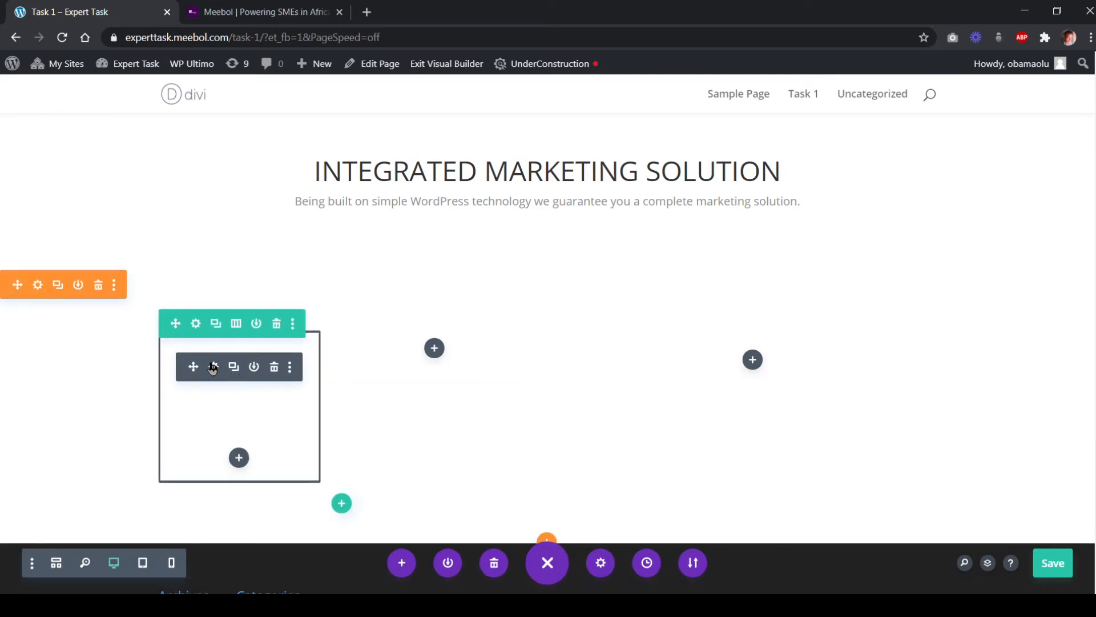
Reset the copied Free Domain blurb's title text color to its default, checking the titles on the Meebol homepage
click(213, 368)
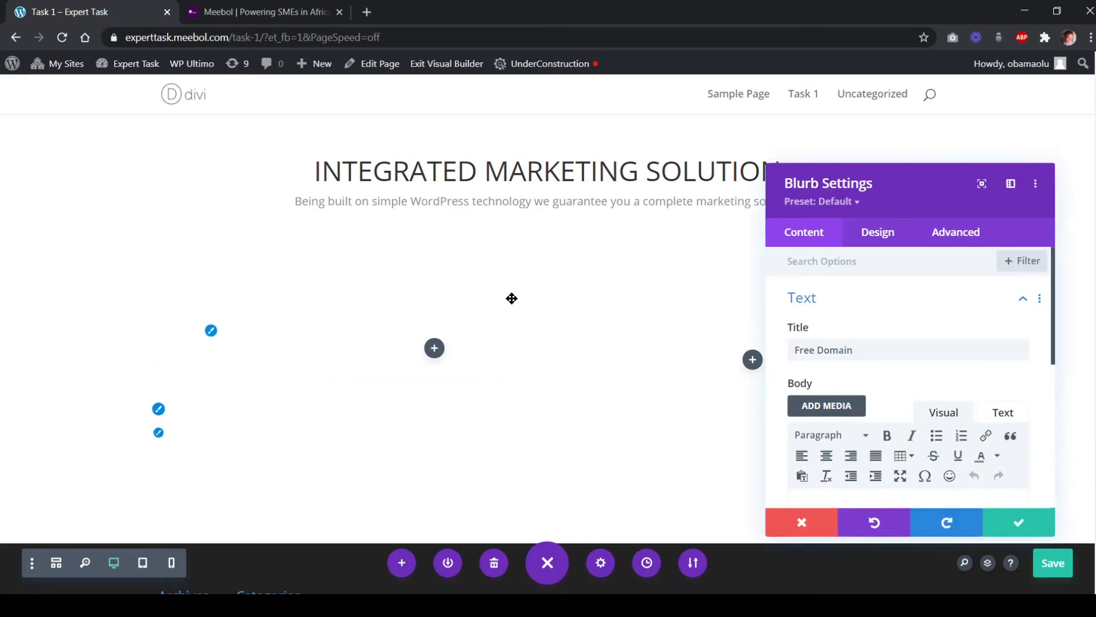
click(875, 239)
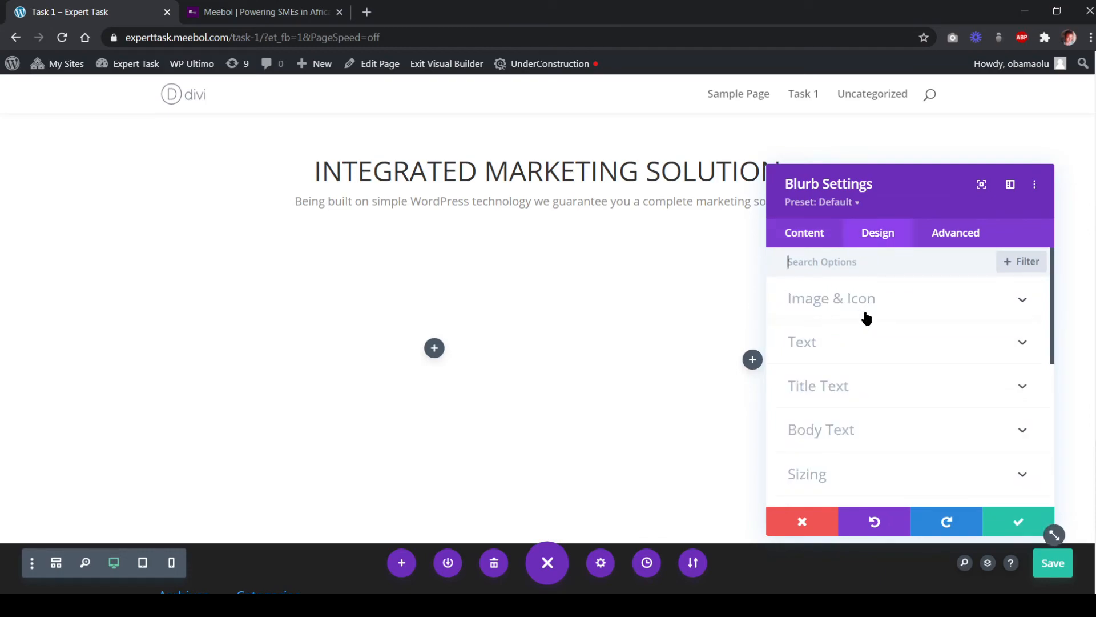
click(853, 345)
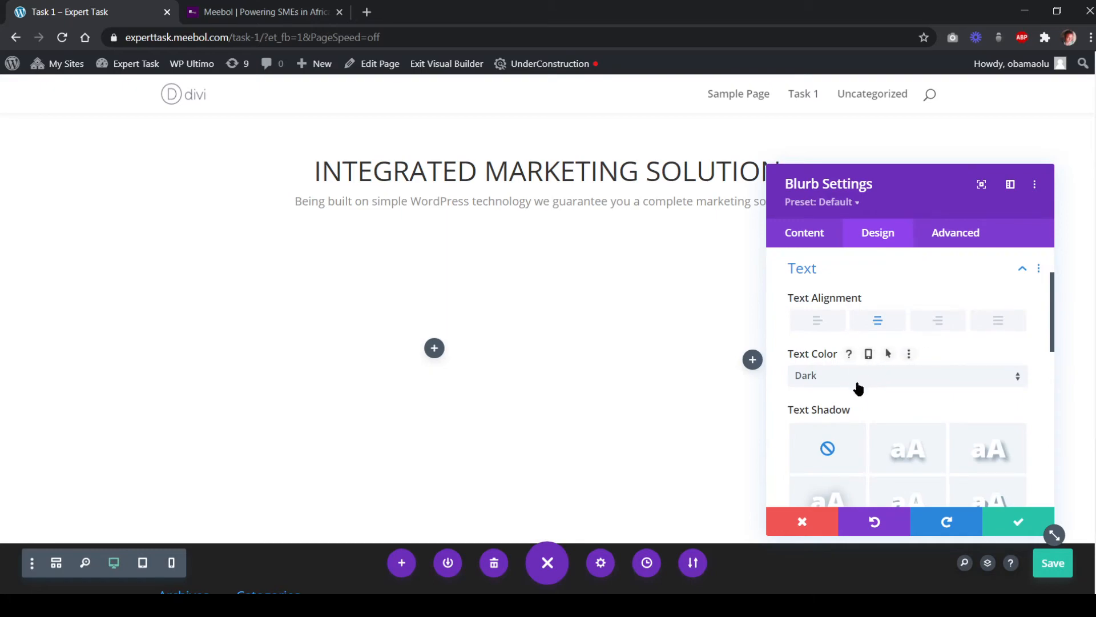
scroll(856, 354, down, 4)
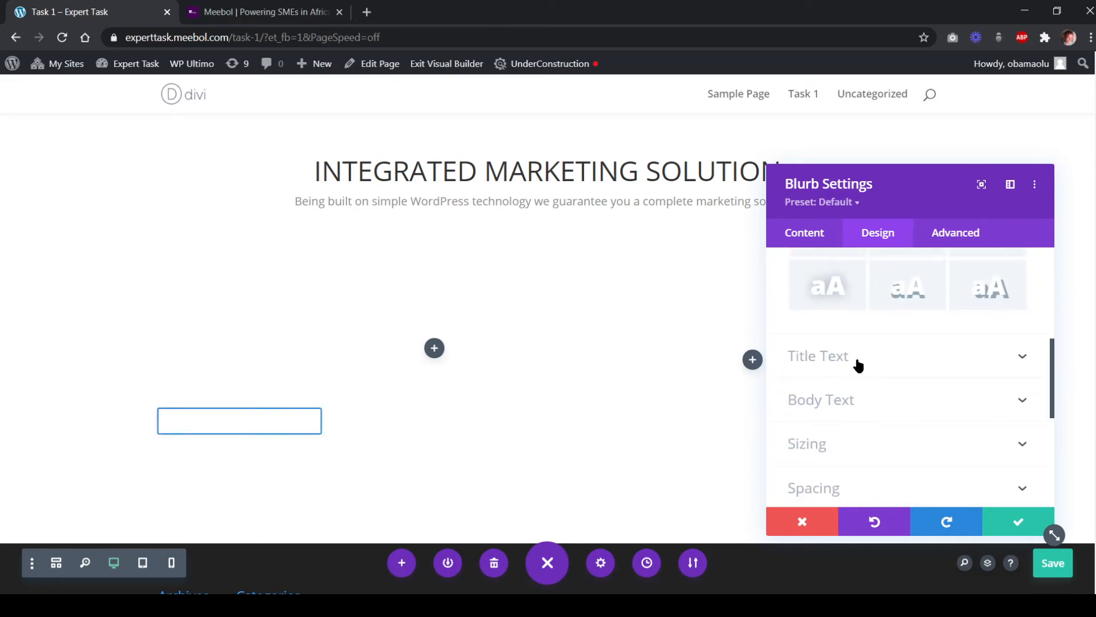
click(858, 366)
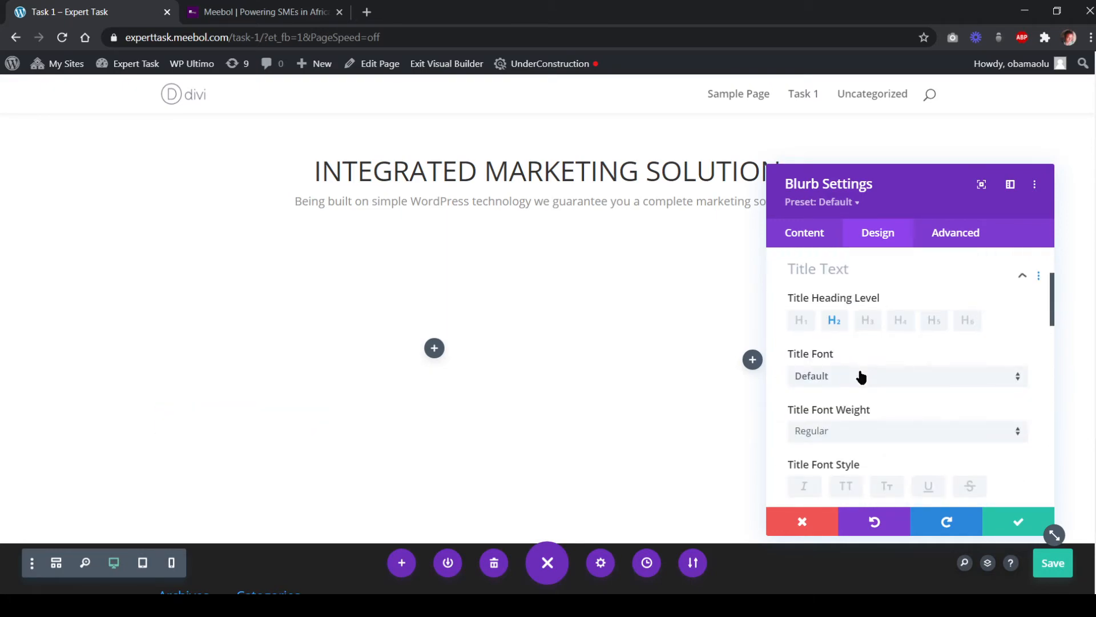
click(265, 20)
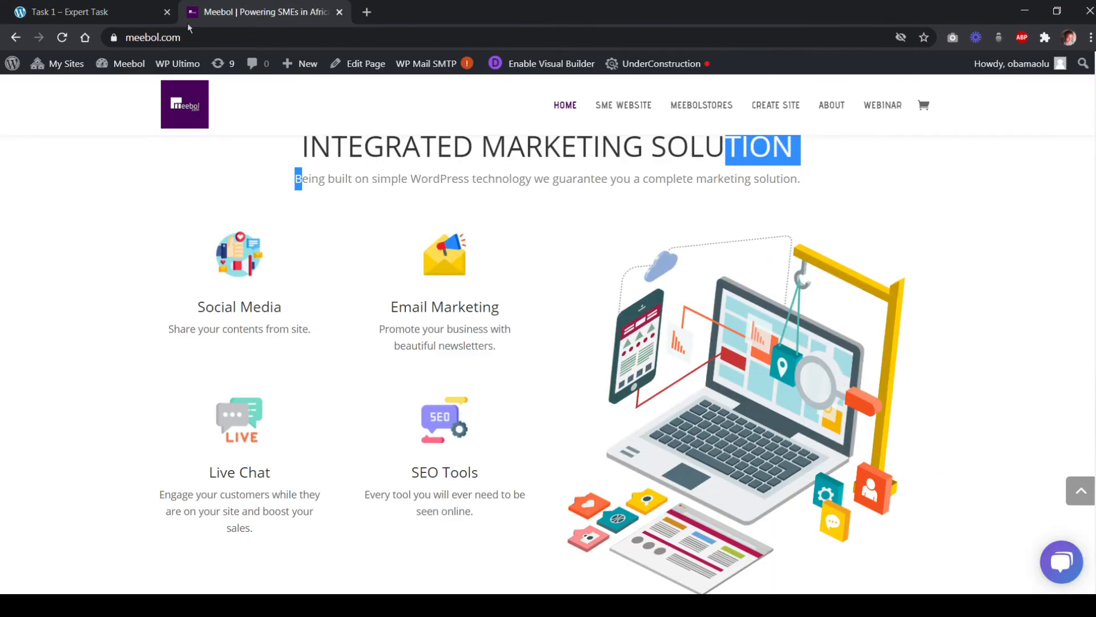
click(110, 17)
scroll(893, 393, down, 2)
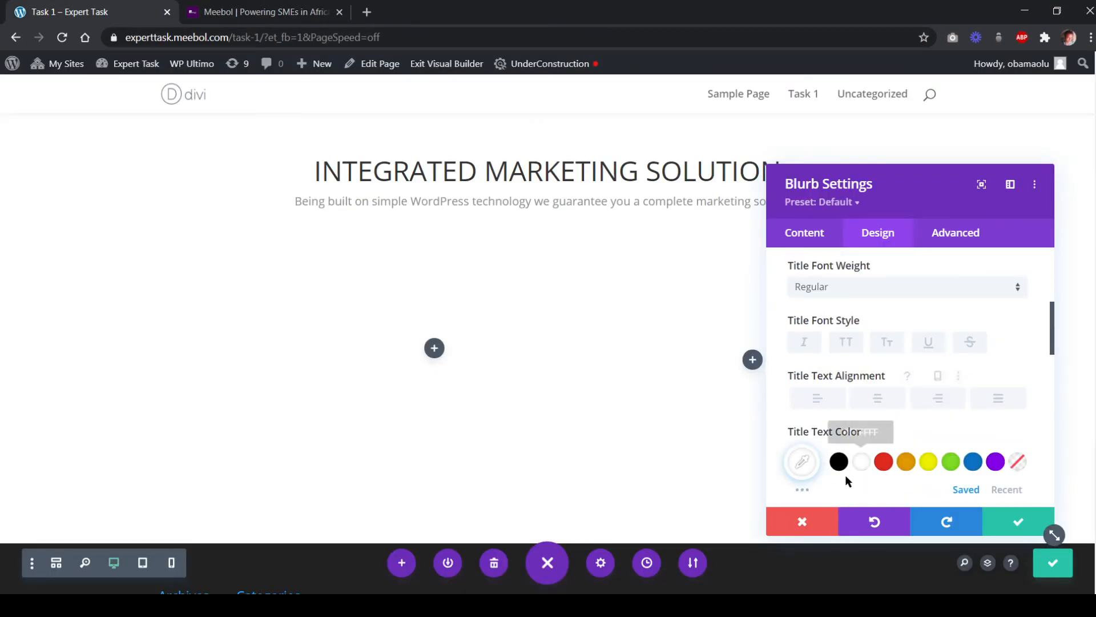
click(861, 461)
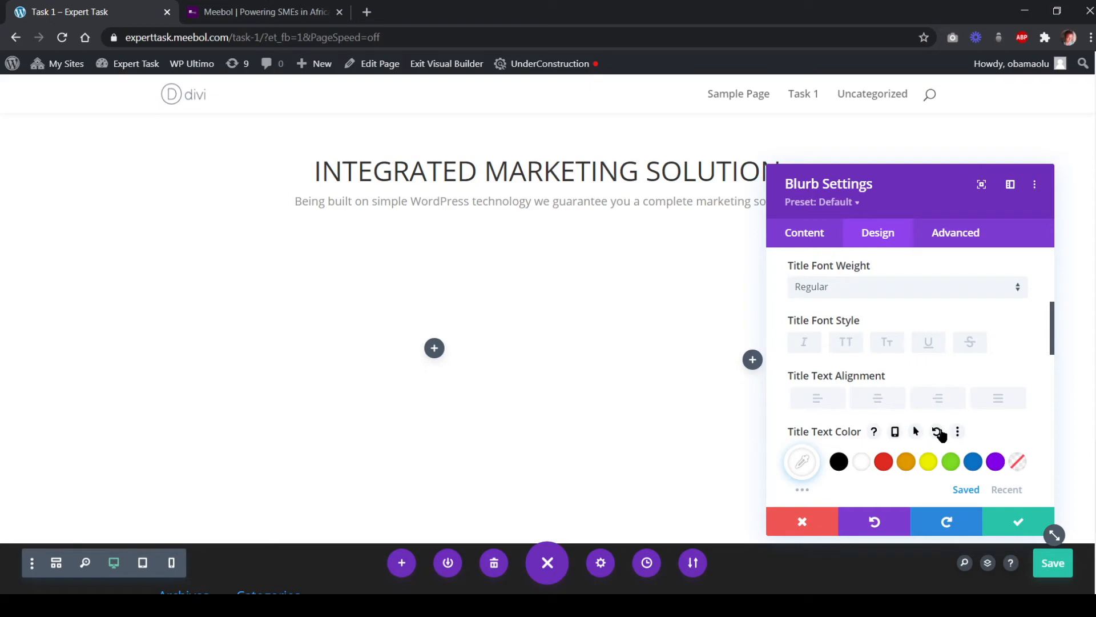
click(938, 432)
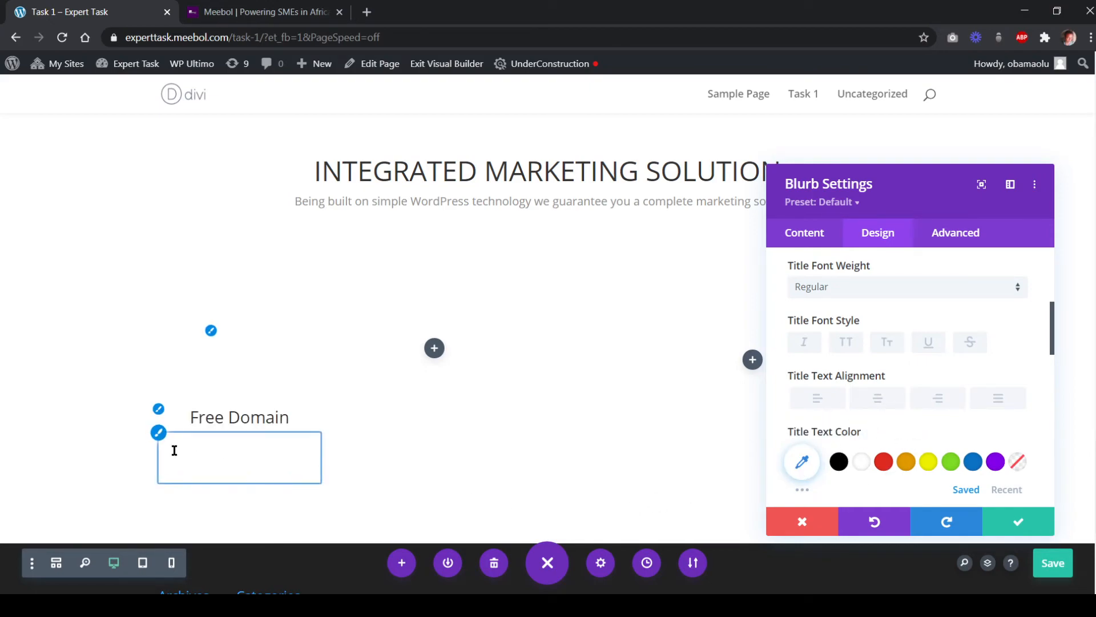
Reset the copied blurb's body text color to its default and compare it with the feature descriptions on the Meebol homepage
click(157, 445)
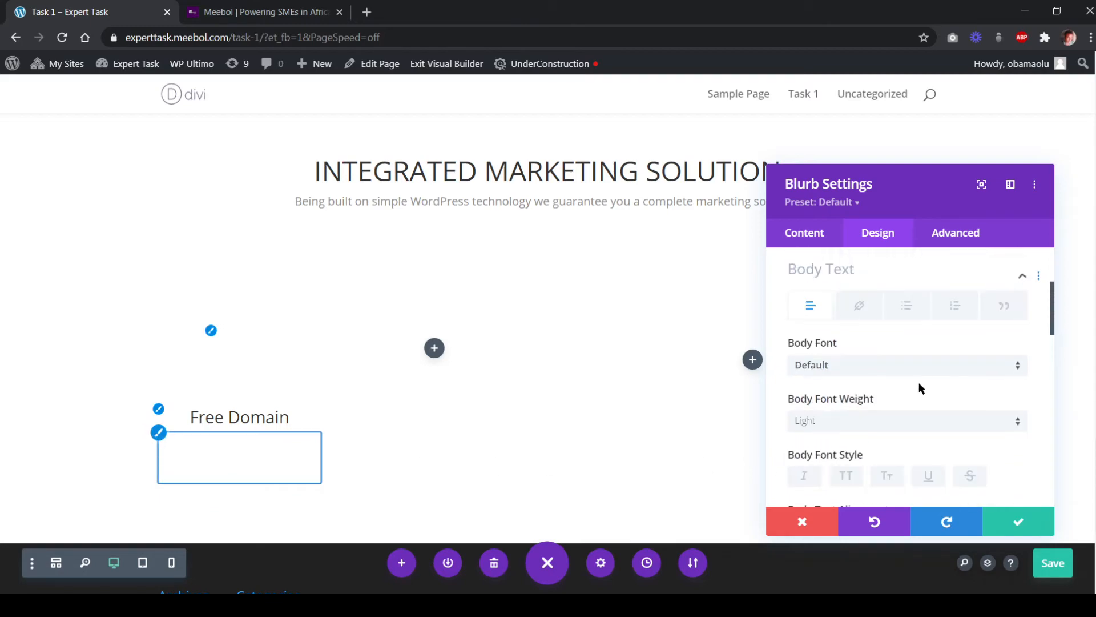
scroll(919, 388, down, 3)
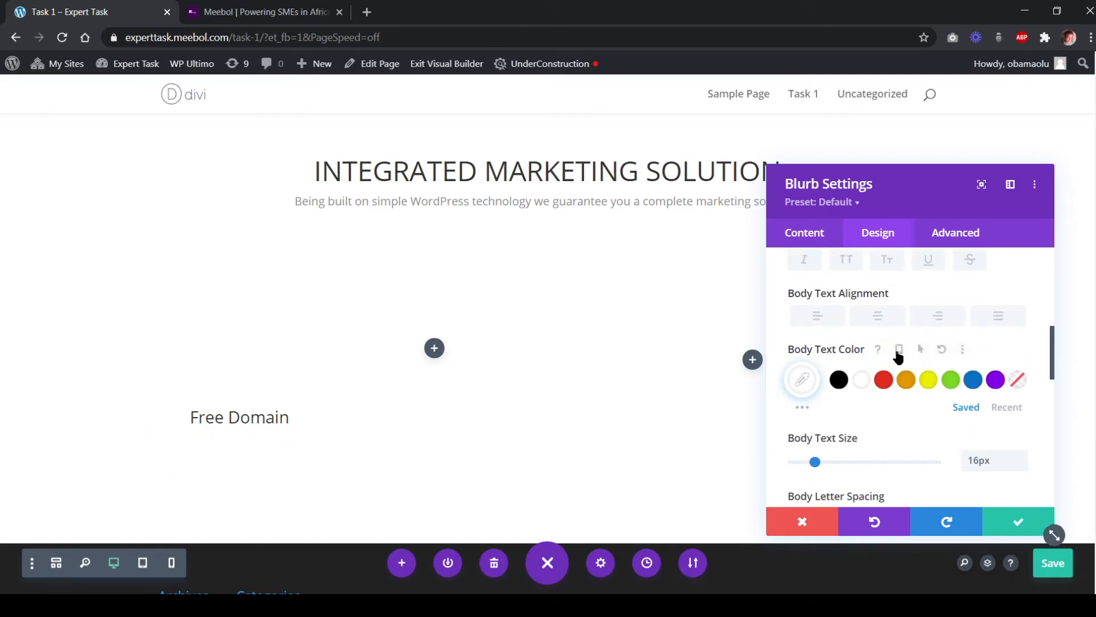
click(939, 351)
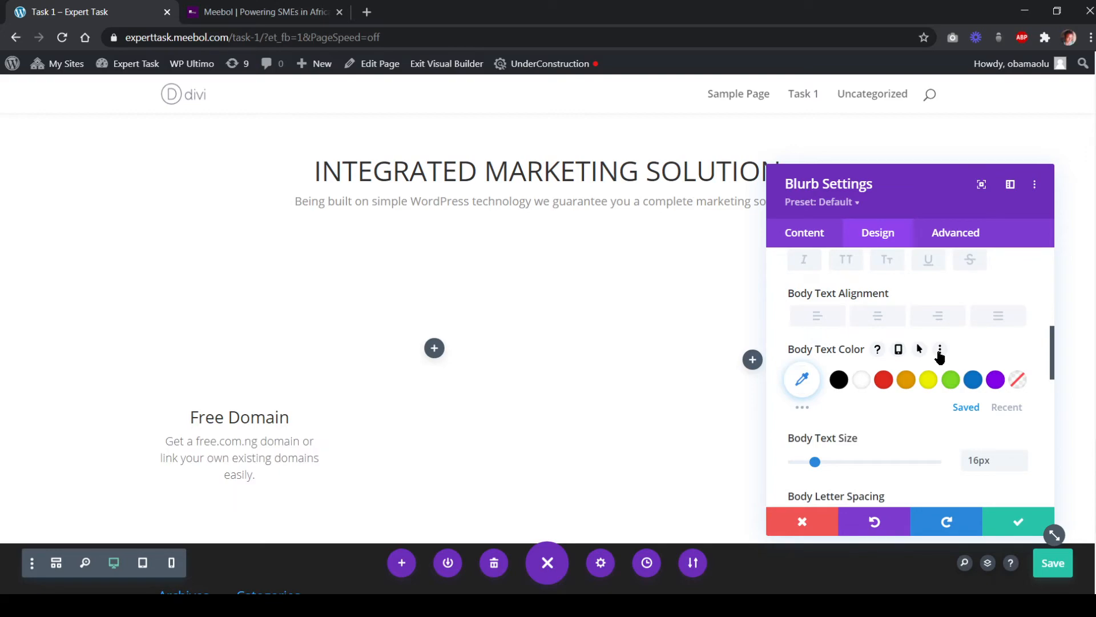
click(236, 17)
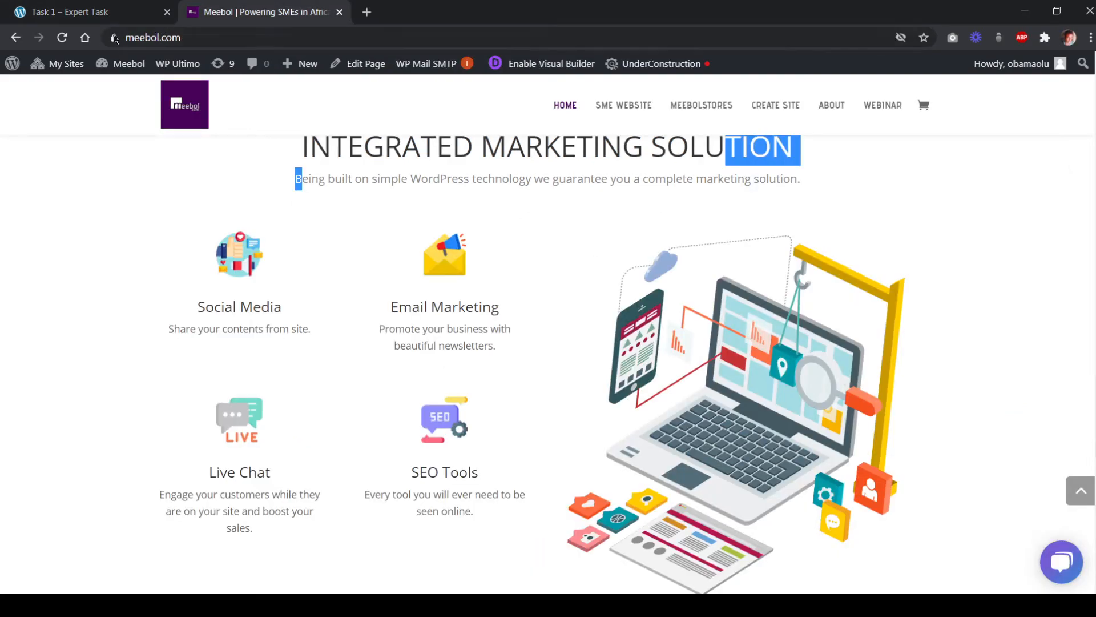
click(110, 15)
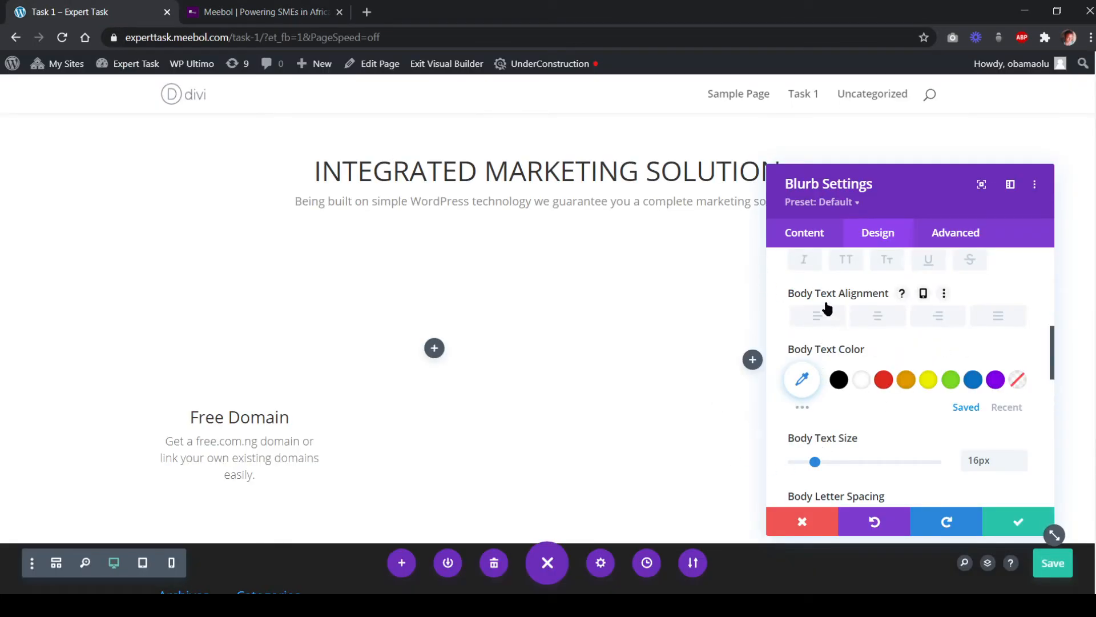
Replace the copied Free Domain blurb's image with 001-digital-campaign.png from the media library
click(804, 238)
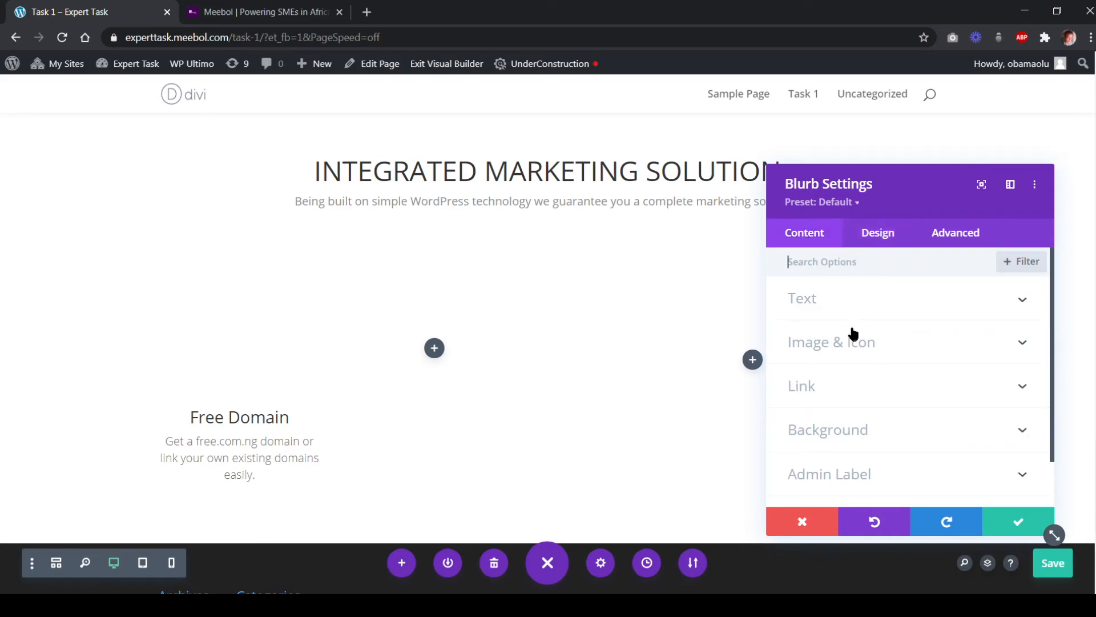
scroll(851, 319, down, 1)
click(849, 294)
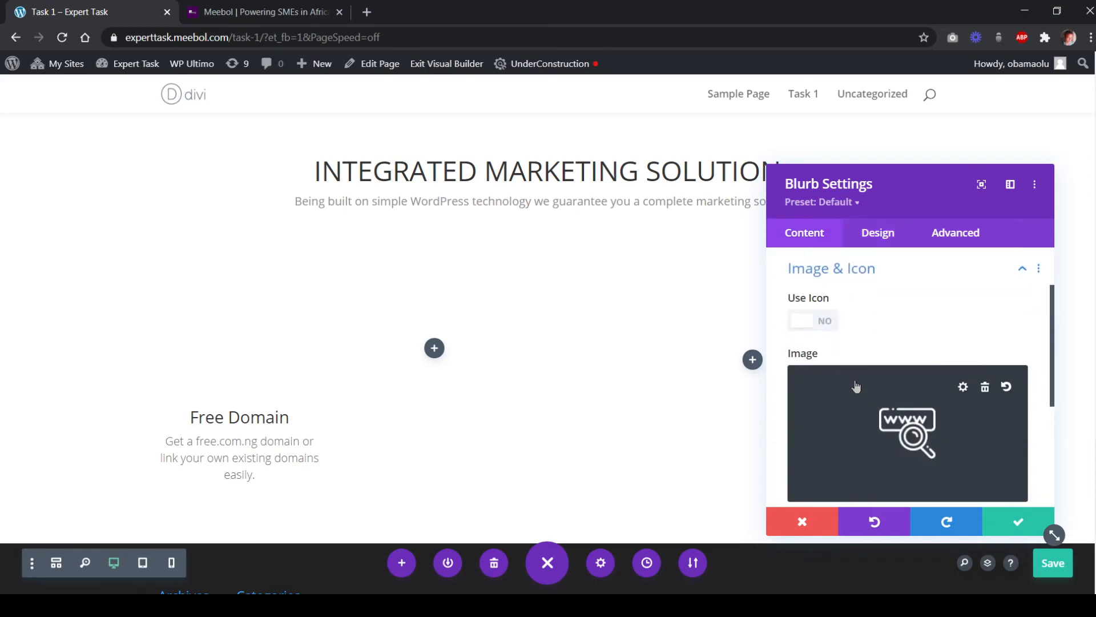
click(871, 438)
scroll(526, 354, down, 1)
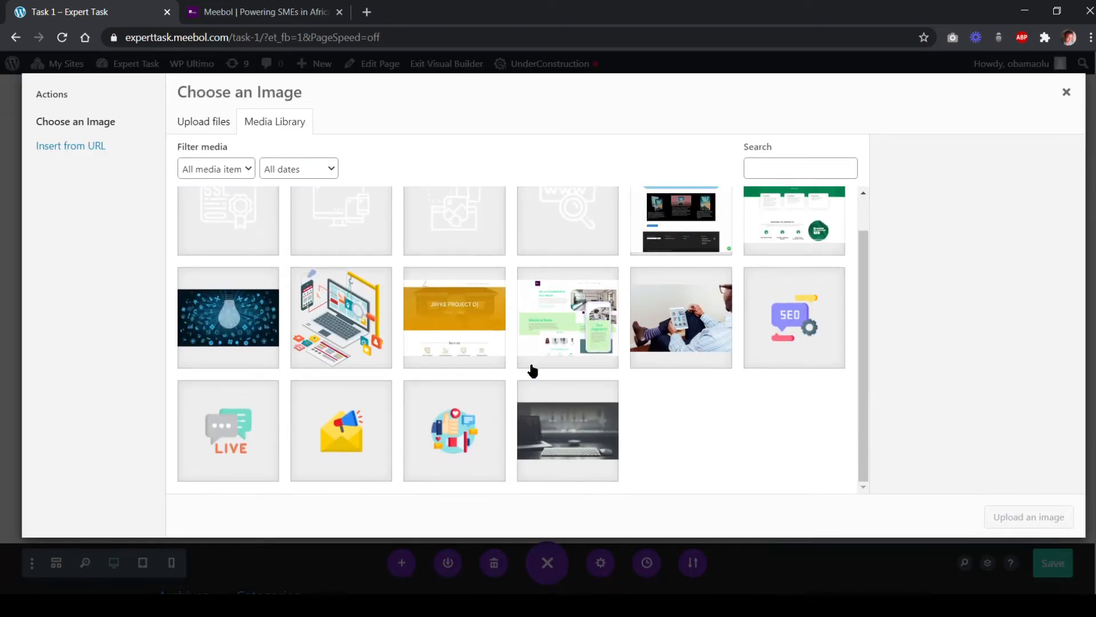
click(466, 435)
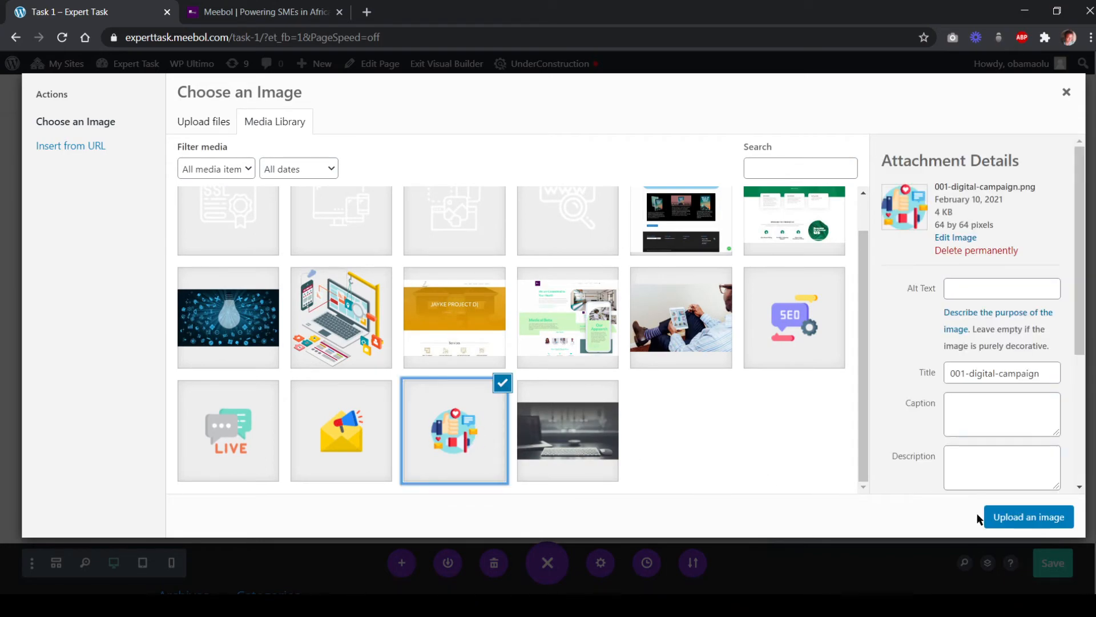
key(Return)
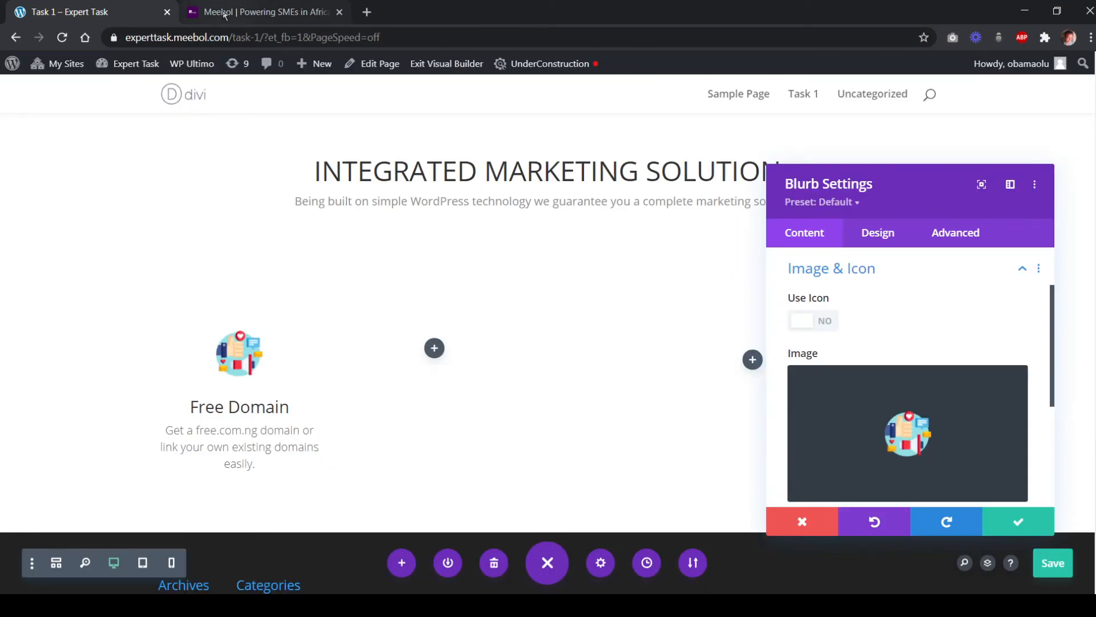
Replace the blurb's title with "Social Media", copied from the first feature on the Meebol homepage
click(226, 13)
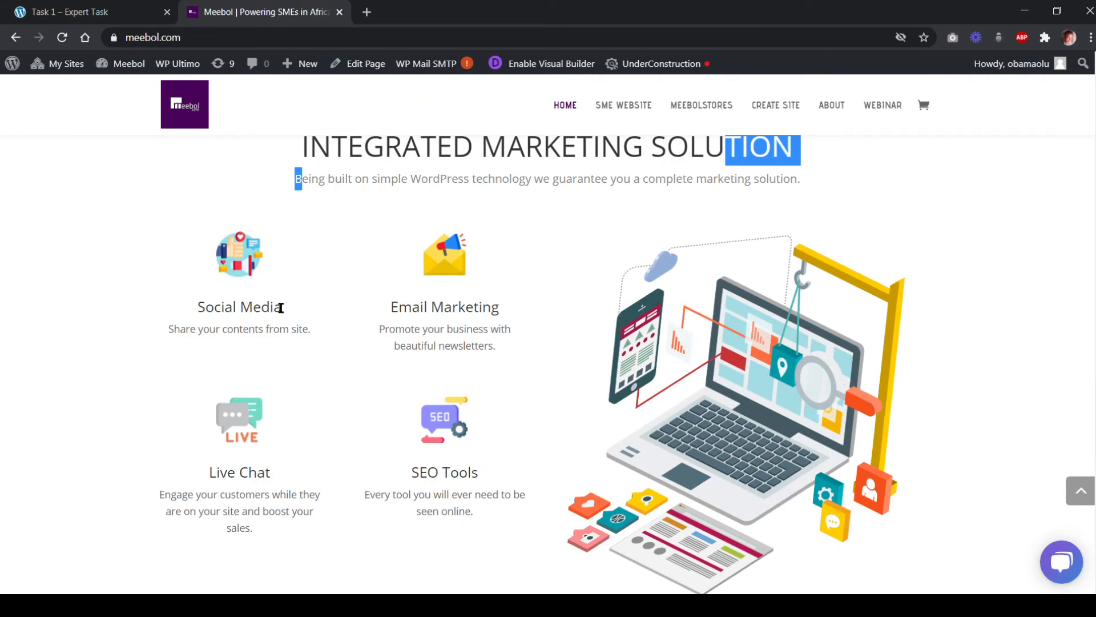
drag(281, 308, 170, 309)
key(ctrl+c)
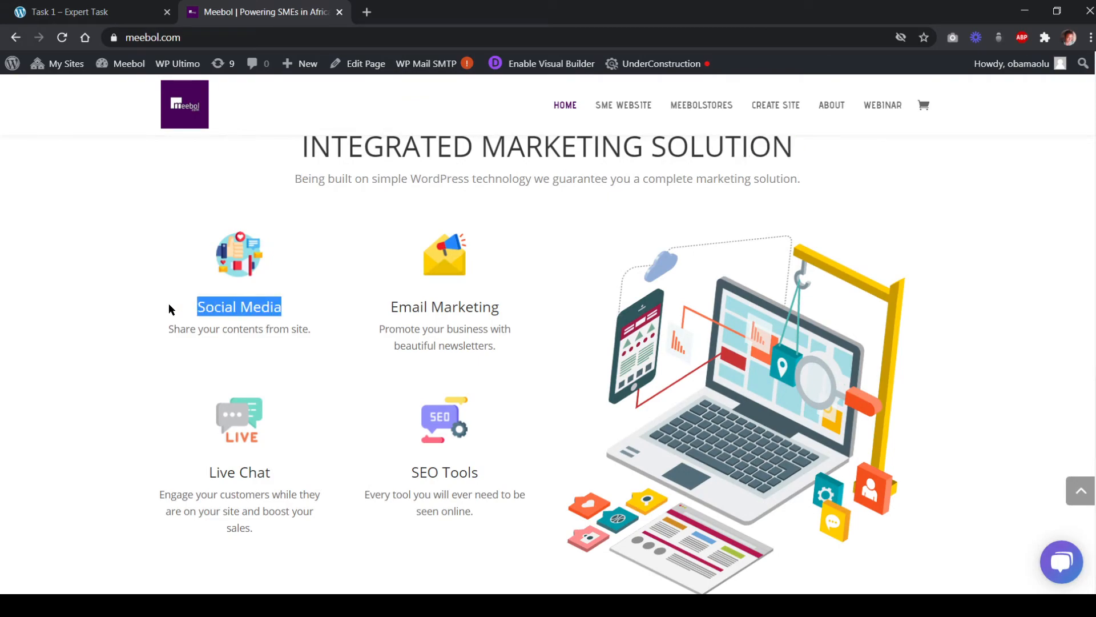
click(131, 13)
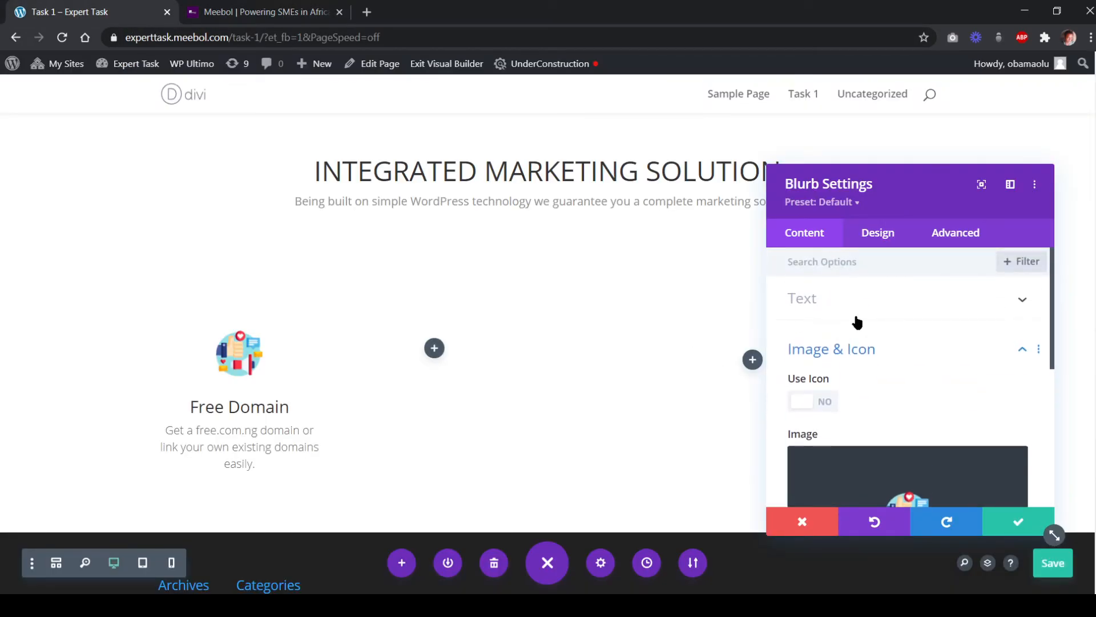
click(851, 315)
drag(849, 354, 784, 351)
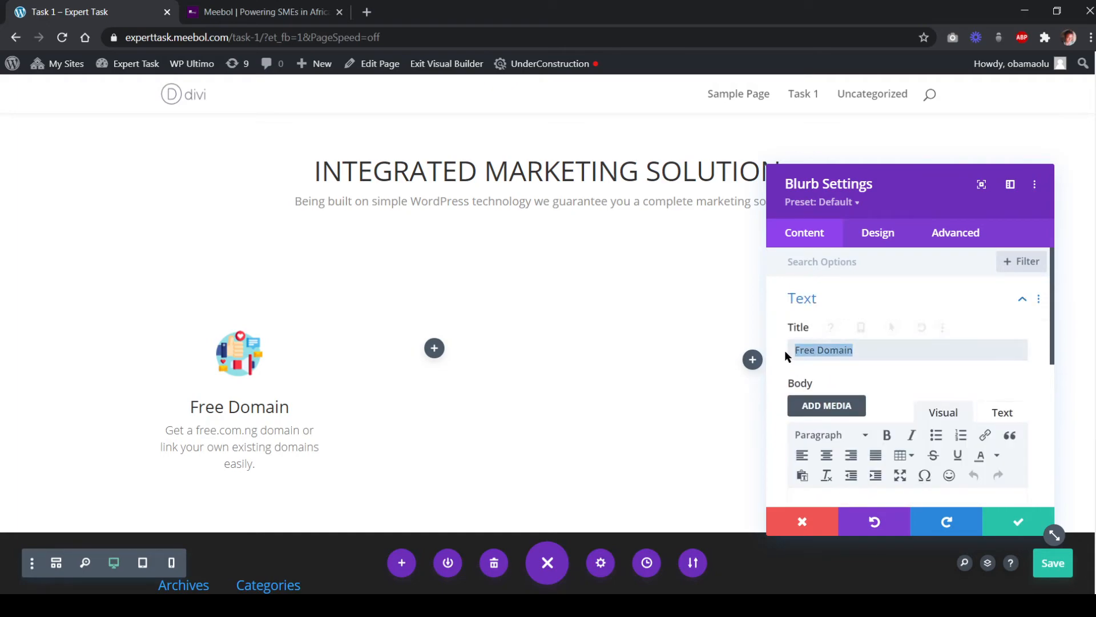
key(ctrl+v)
Replace the blurb's body text with "Share your contents from site." copied from the Meebol homepage, and save the blurb's settings
click(260, 16)
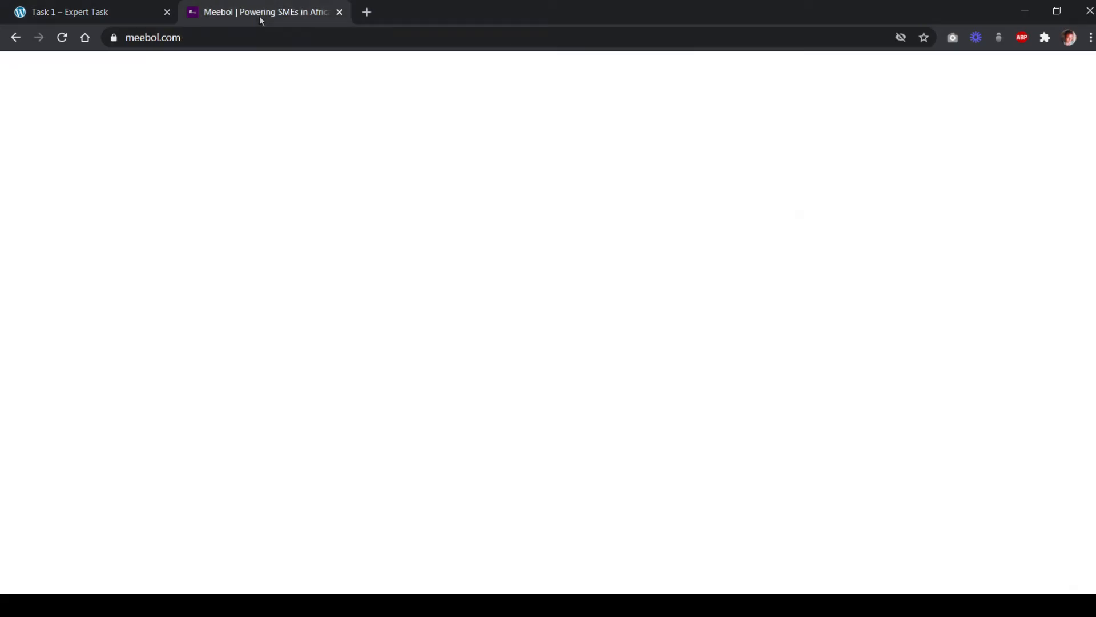
drag(167, 326, 320, 330)
key(ctrl+c)
click(118, 22)
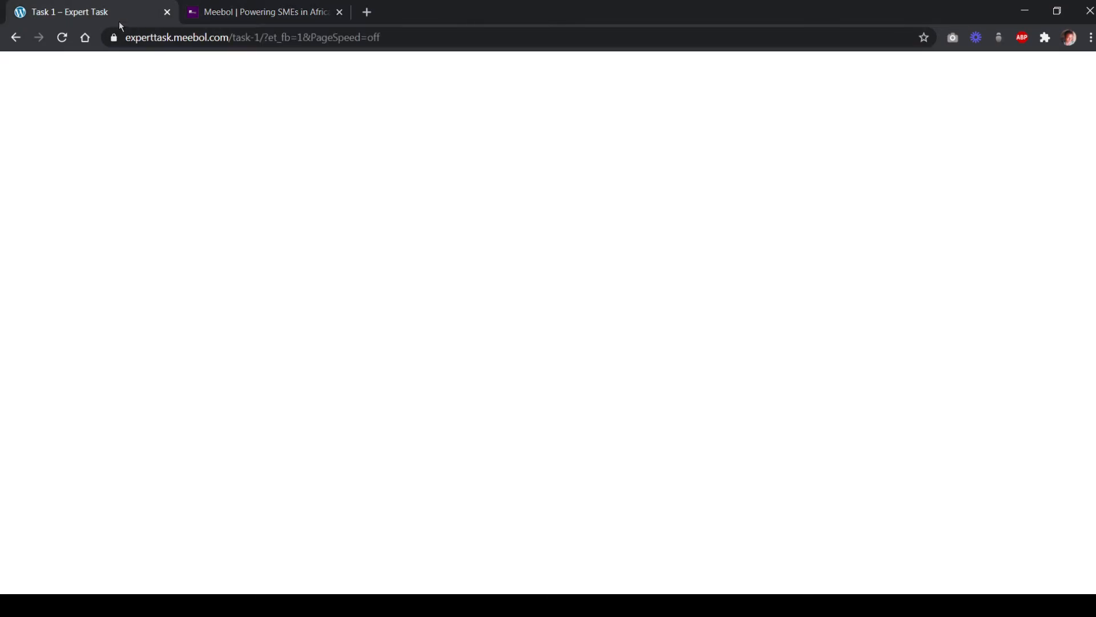
scroll(869, 382, down, 5)
drag(912, 341, 793, 290)
key(ctrl+v)
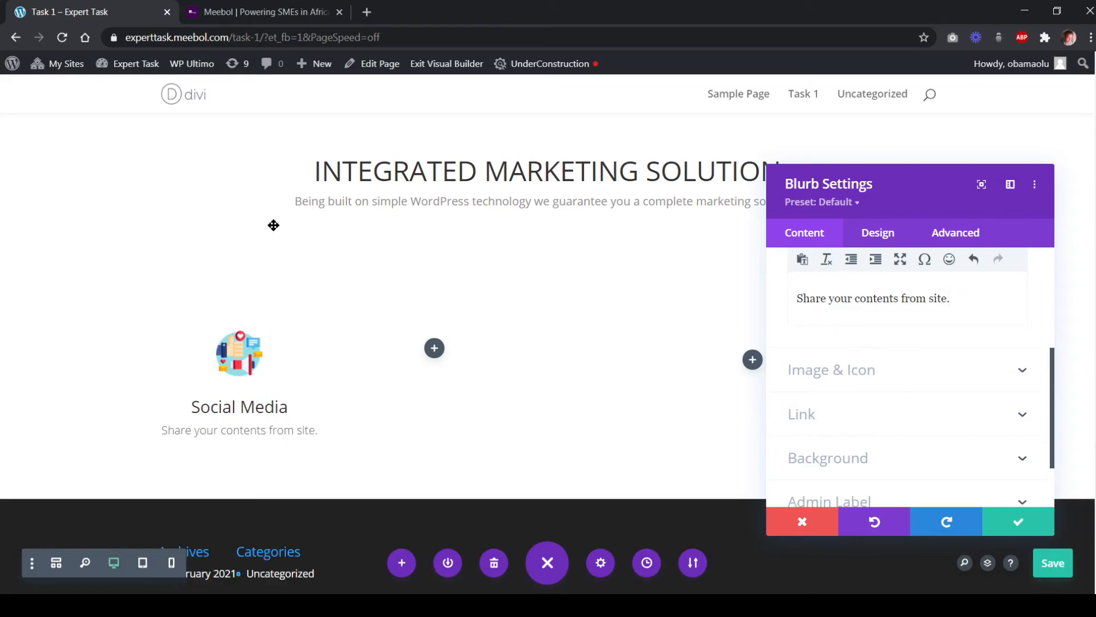
click(230, 21)
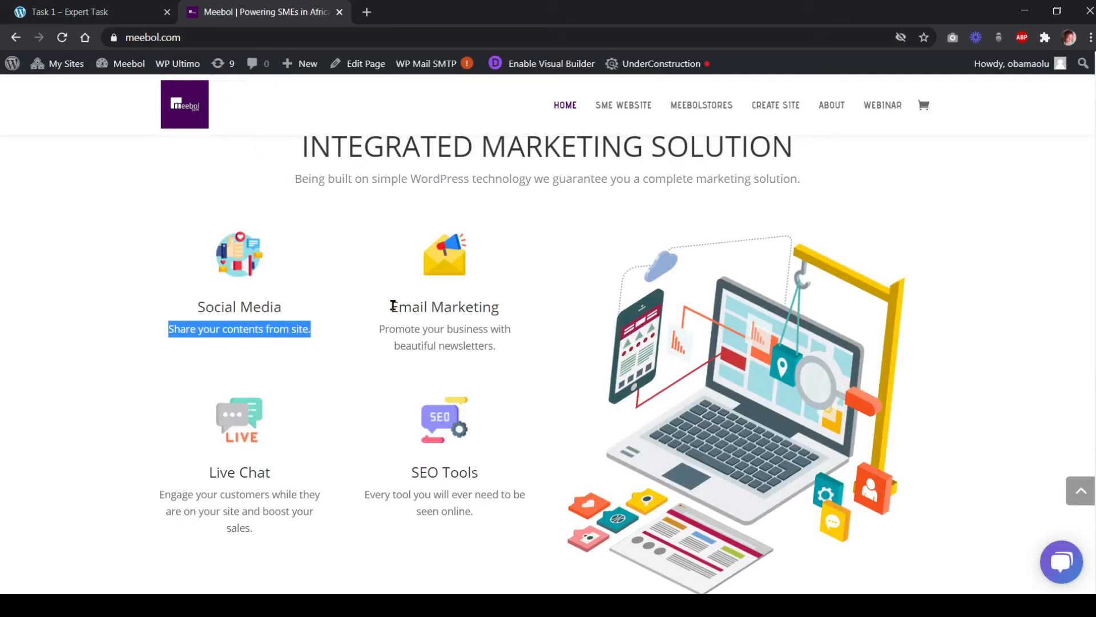
click(125, 17)
click(998, 523)
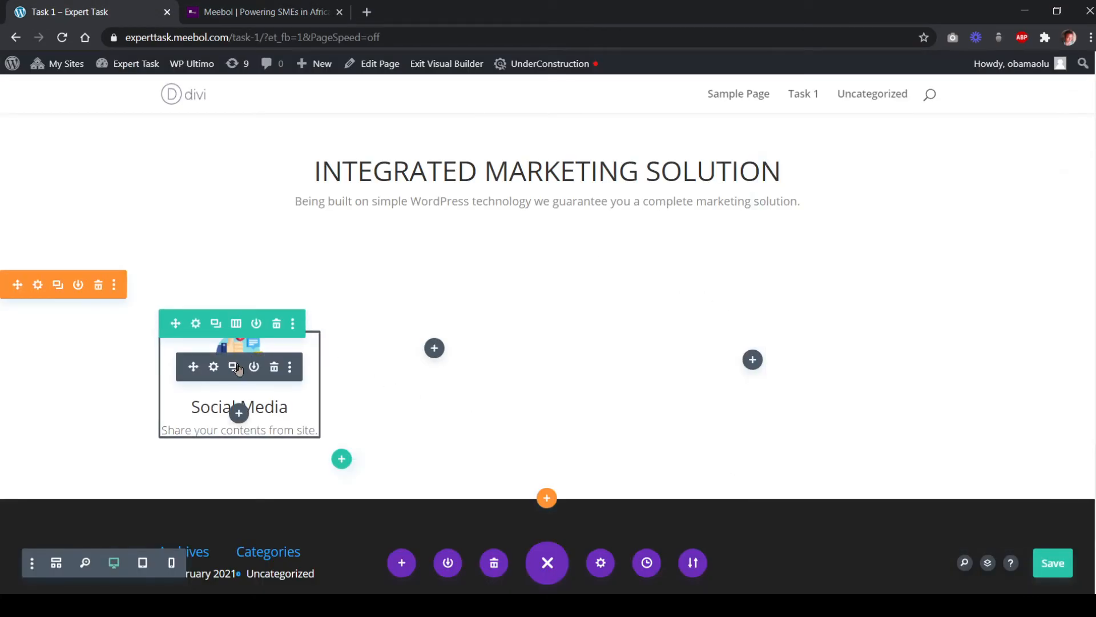
Duplicate the Social Media blurb and move the copy into the second column of the nested row
click(234, 368)
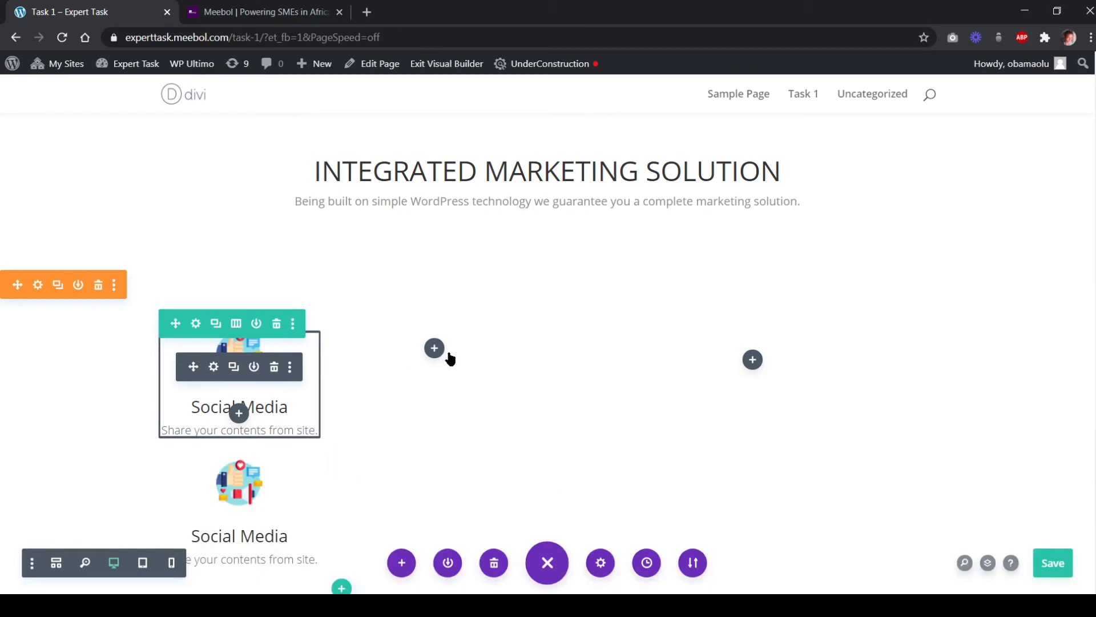
drag(449, 358, 446, 349)
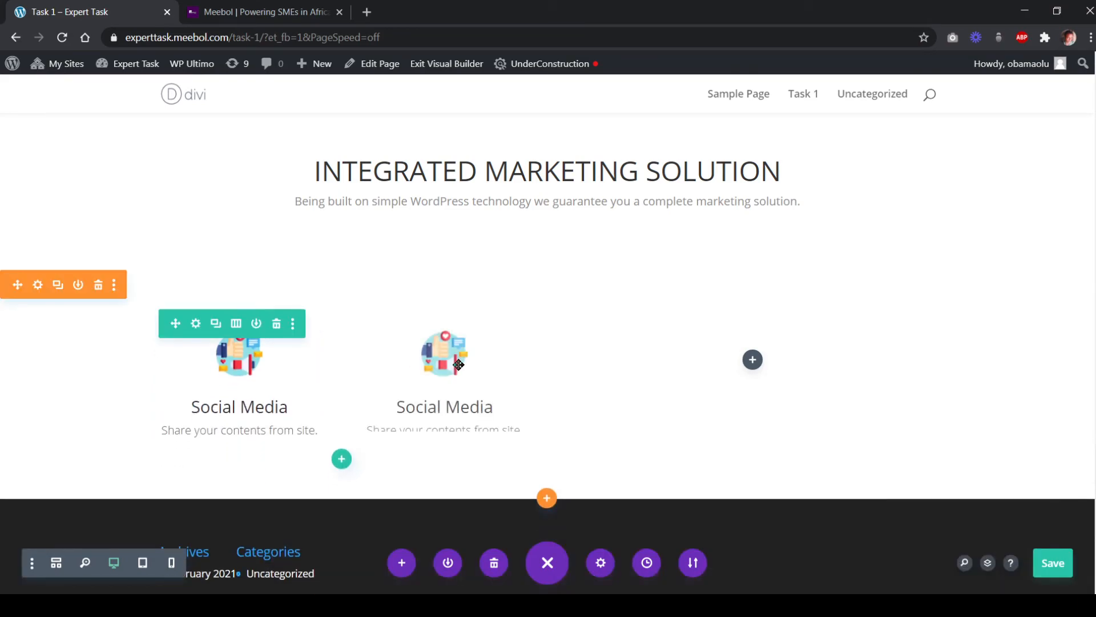
Insert an Image module into the empty column beside the blurbs, using the isometric 3D web design laptop illustration from the media library
click(753, 361)
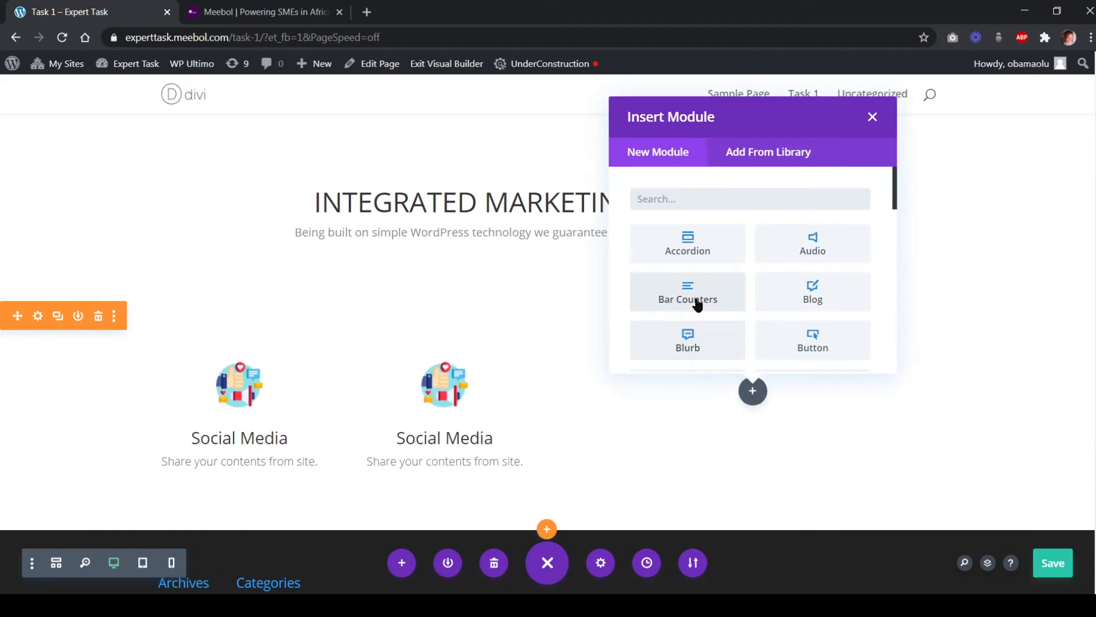
scroll(714, 308, down, 3)
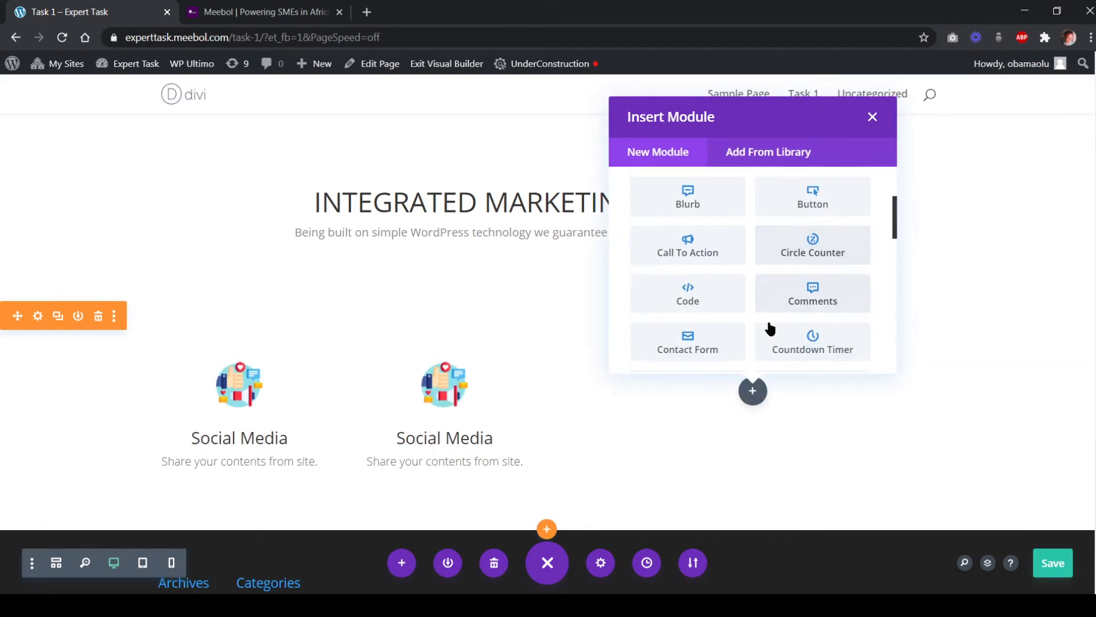
scroll(753, 331, down, 2)
click(724, 338)
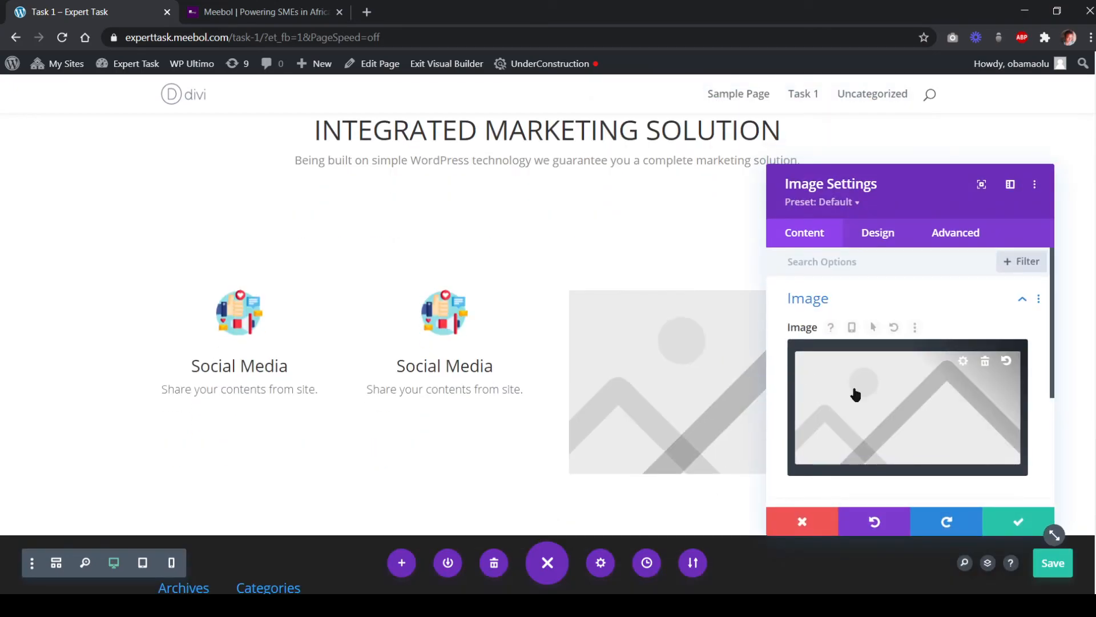
click(854, 391)
click(357, 392)
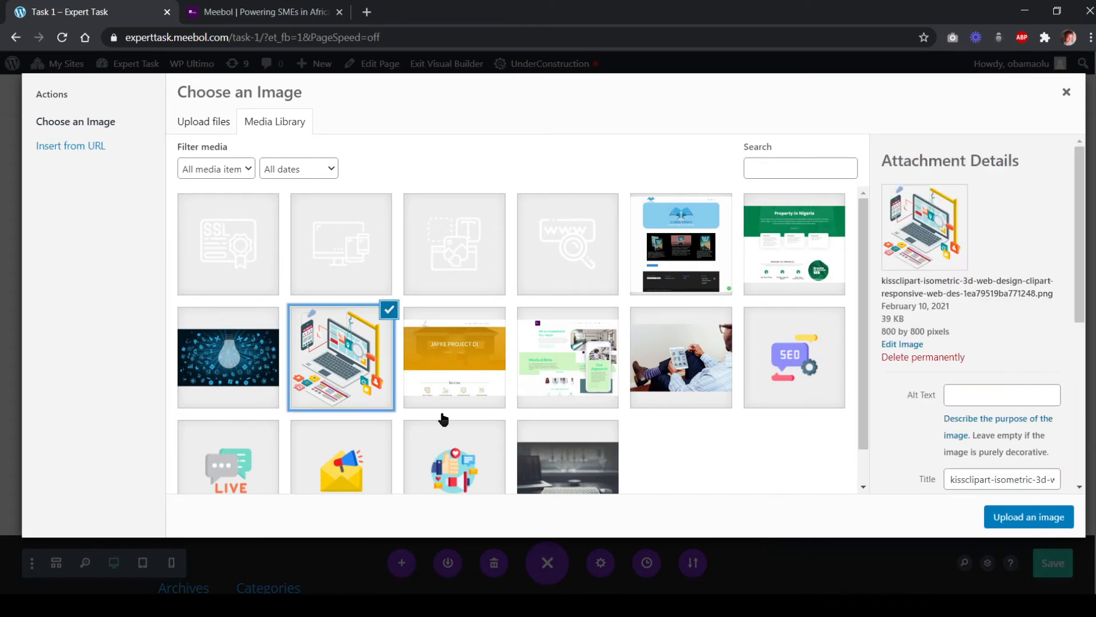
click(996, 516)
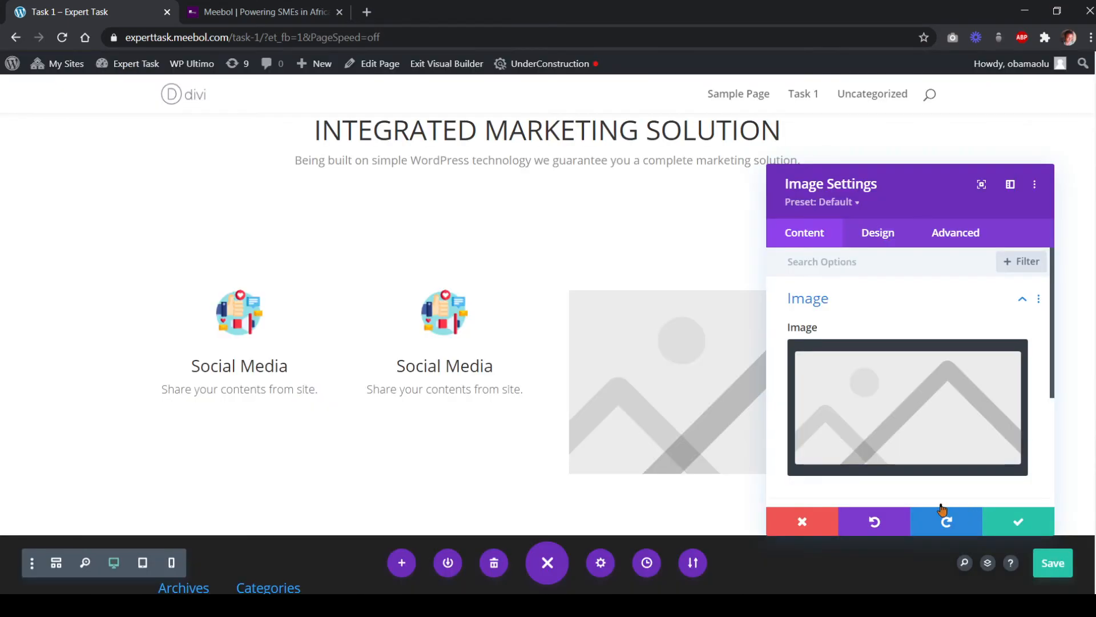
Accept the image module's settings and set the second blurb's title to "Email Marketing", copied from the Meebol reference page
click(1005, 521)
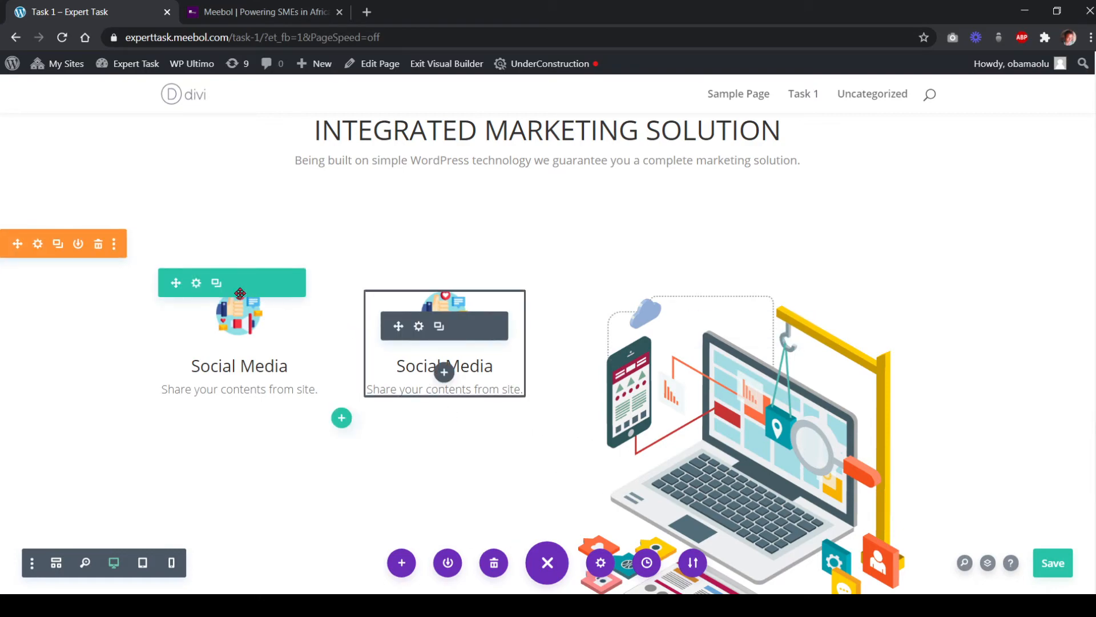
mouse_move(445, 369)
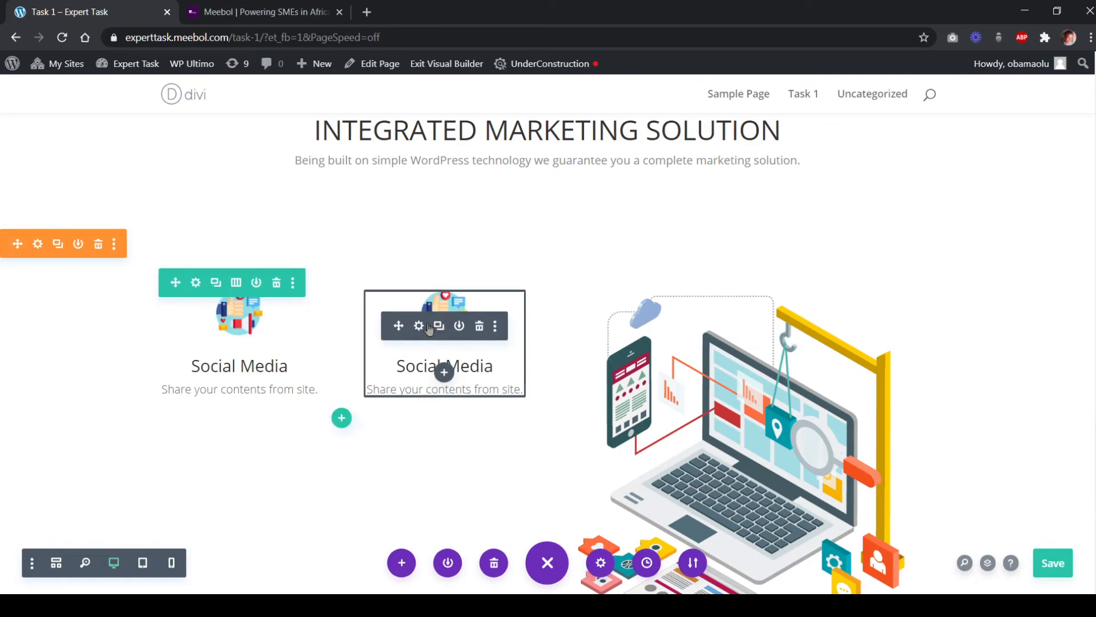
click(419, 326)
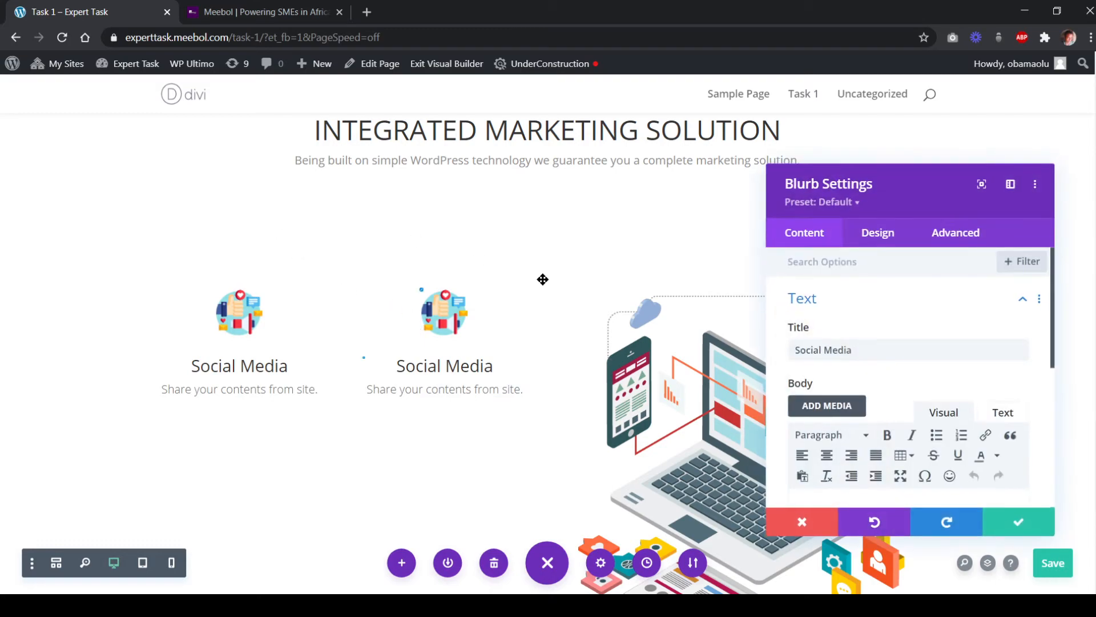
click(280, 12)
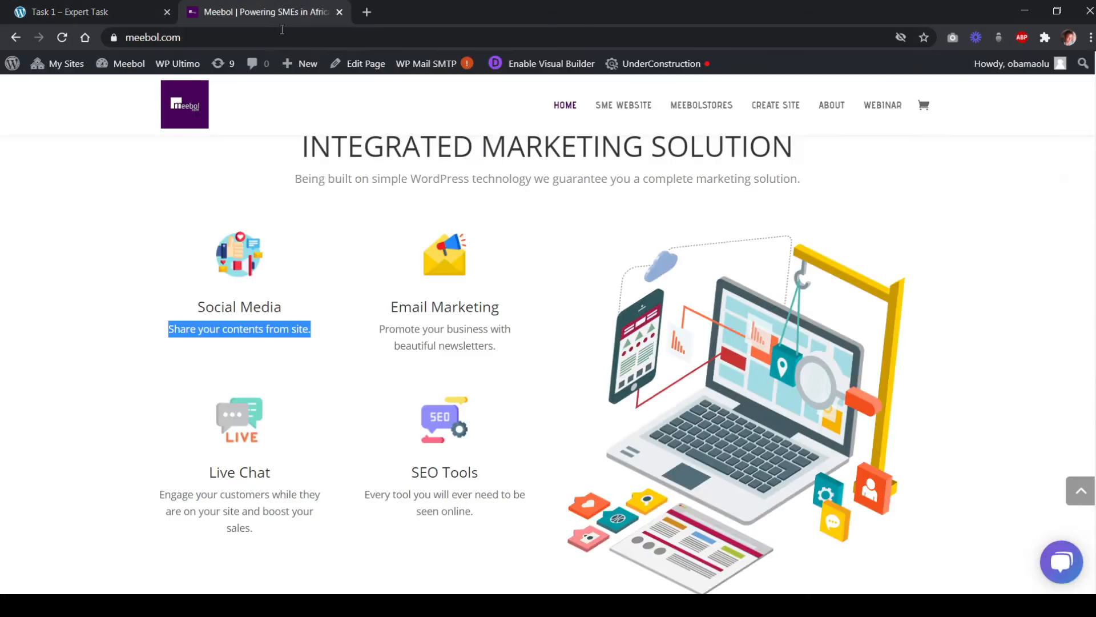
drag(511, 316, 393, 305)
key(ctrl+c)
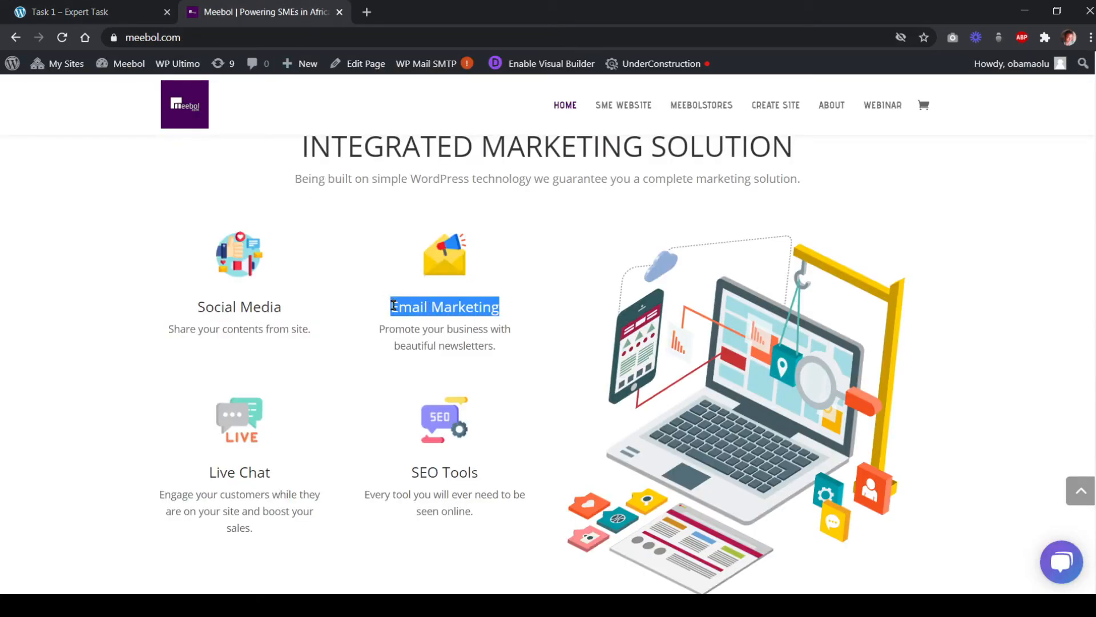
click(67, 12)
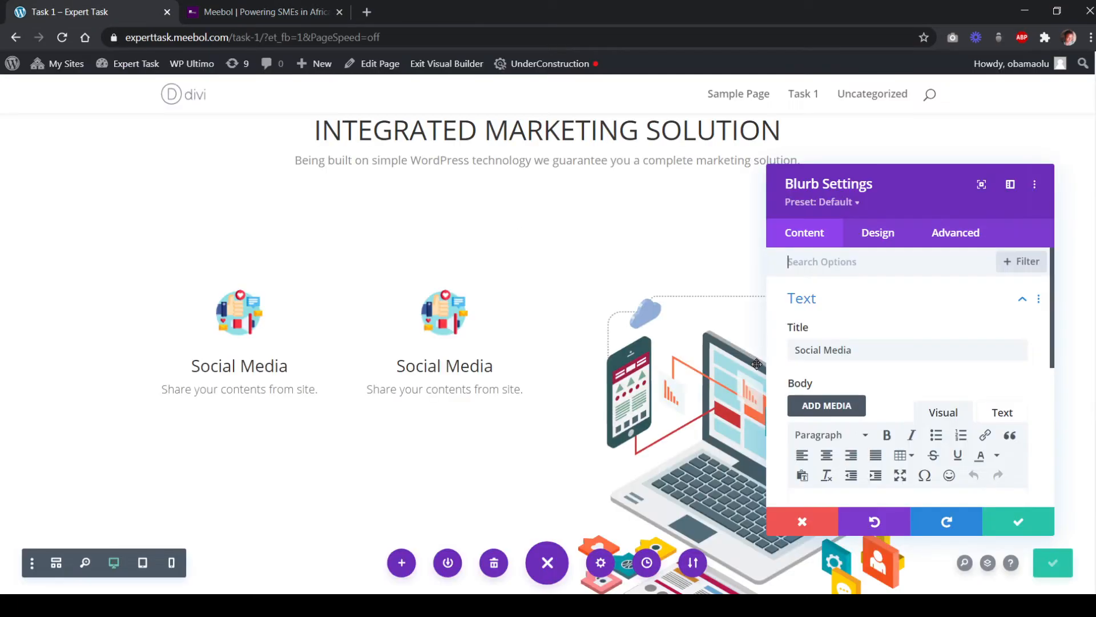
triple_click(799, 346)
key(ctrl+v)
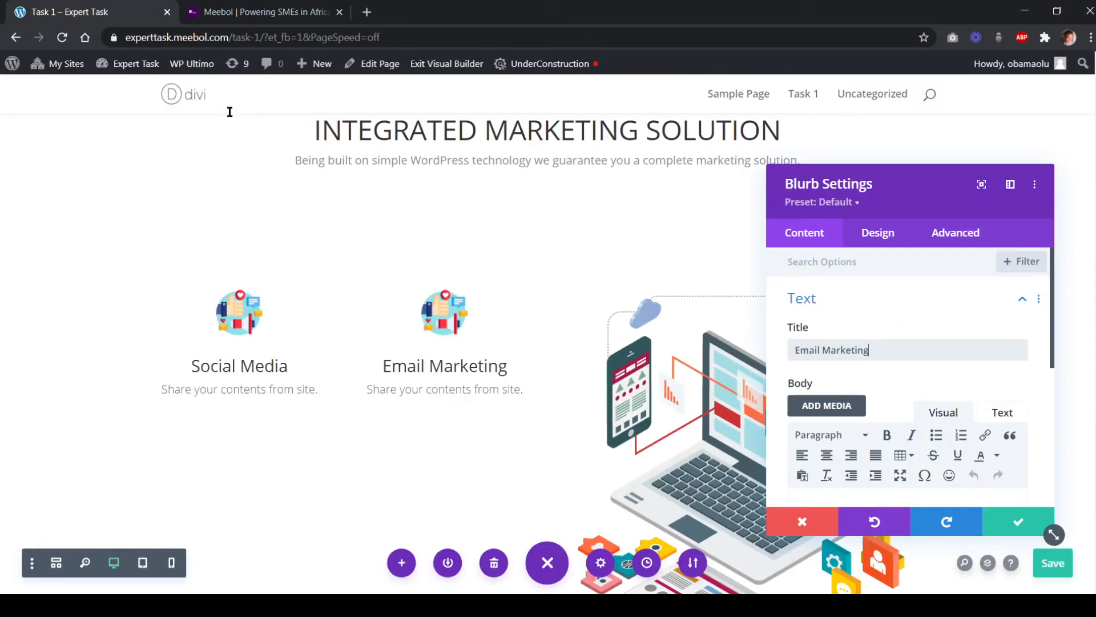
Replace the Email Marketing blurb's body with the reference page's text "Promote your business with beautiful newsletters."
click(265, 11)
drag(374, 328, 489, 346)
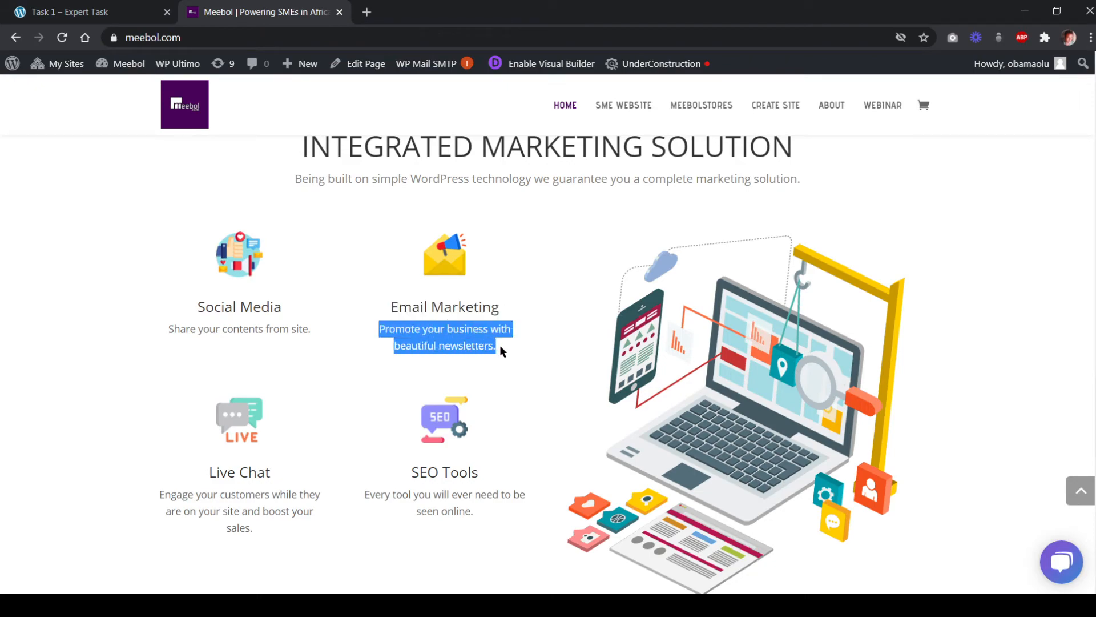
click(103, 12)
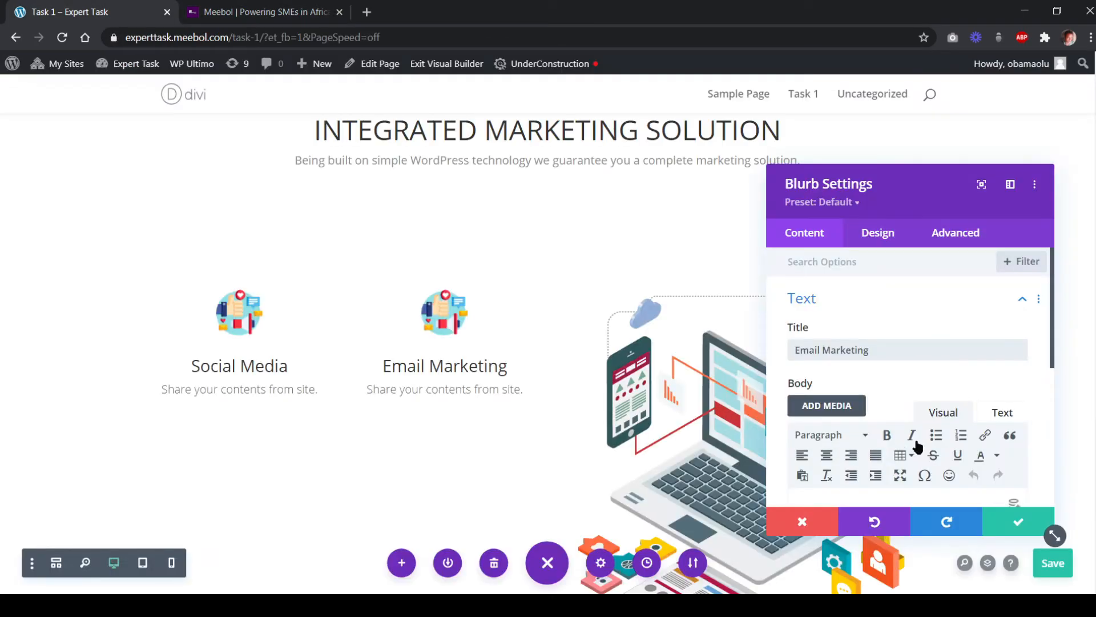
scroll(908, 434, down, 3)
drag(960, 370, 773, 367)
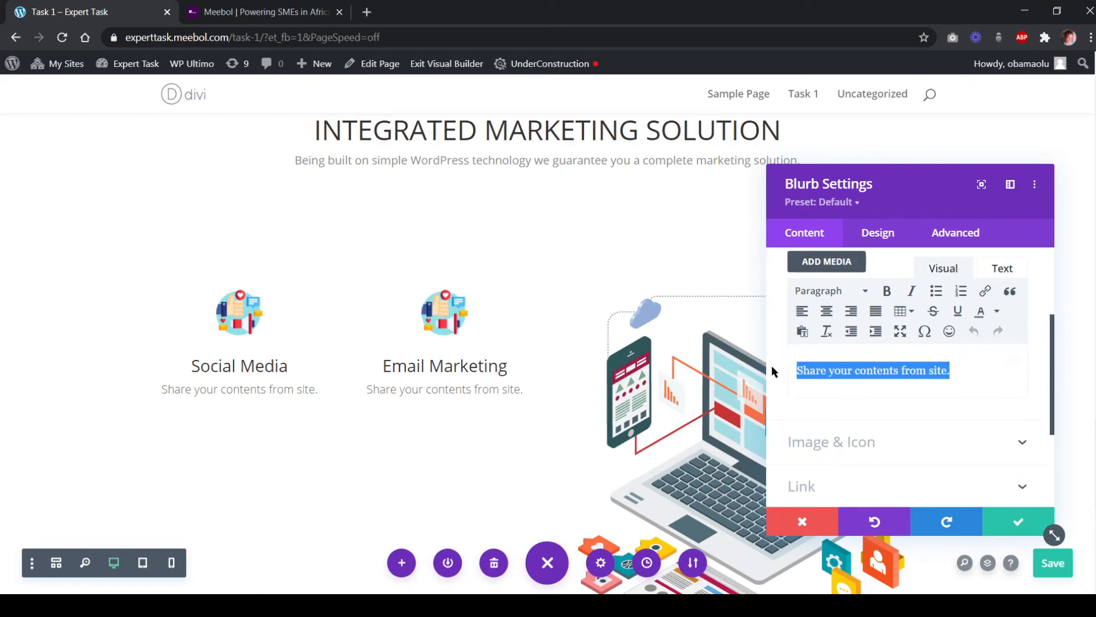
text(Promote your business with beautiful newsletters.)
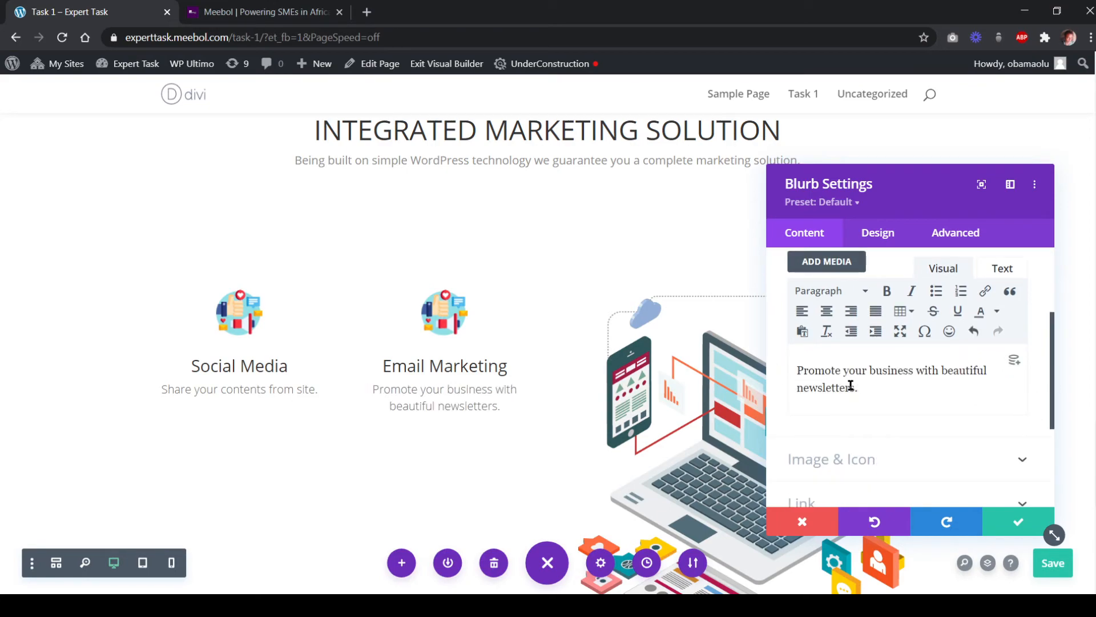
Replace the Email Marketing blurb's image with the envelope and megaphone picture from the media library and accept the blurb settings
scroll(838, 364, up, 1)
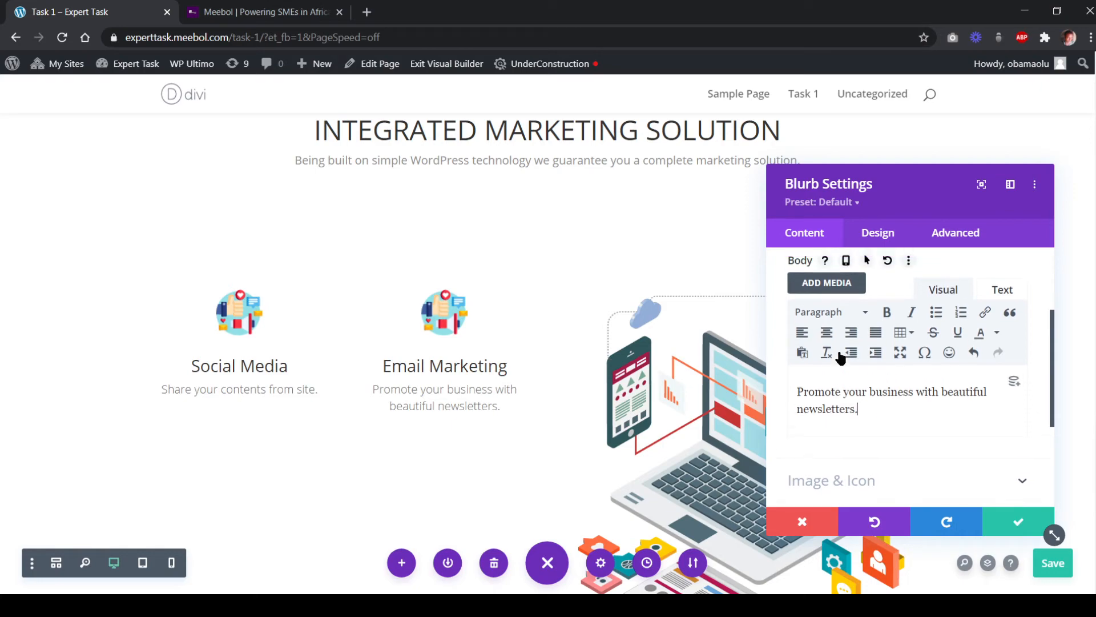
scroll(854, 394, down, 2)
scroll(857, 403, down, 2)
click(829, 325)
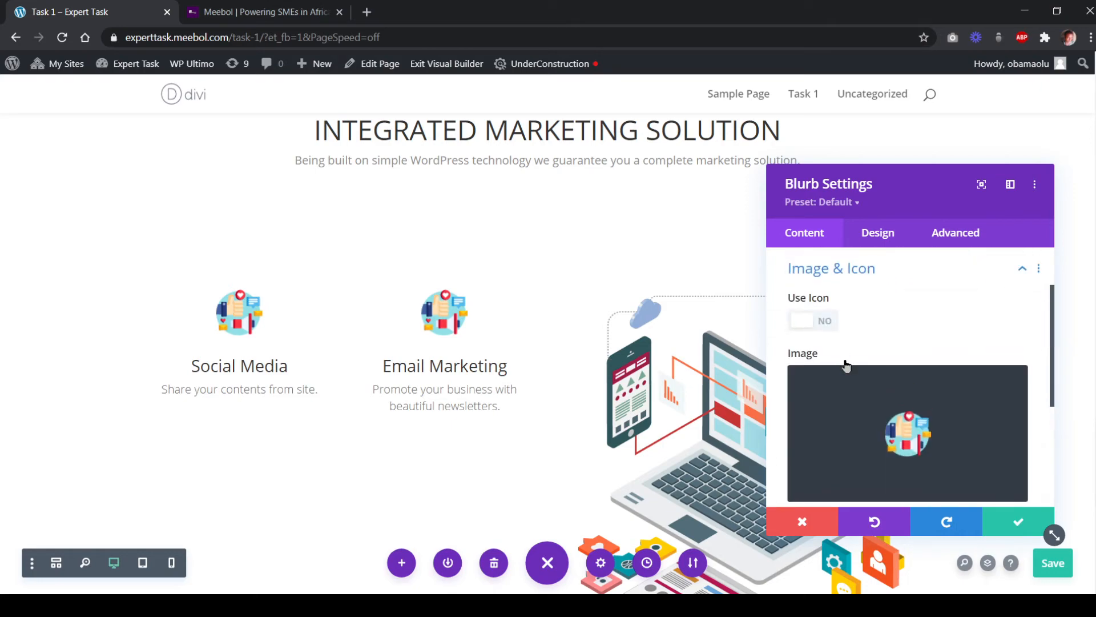
click(778, 390)
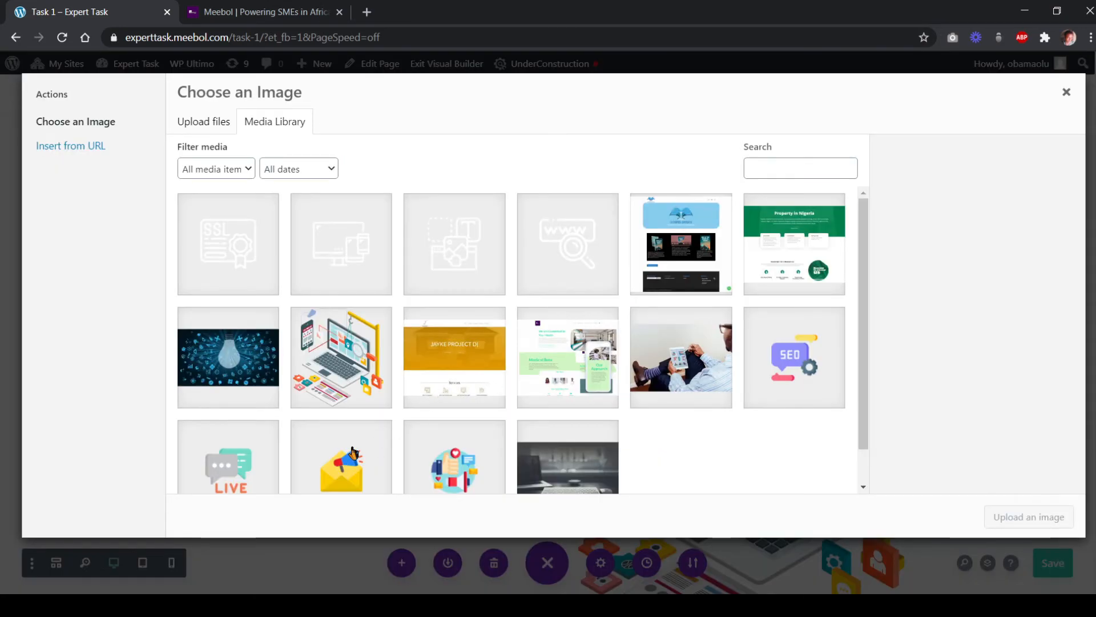
click(352, 467)
click(1016, 515)
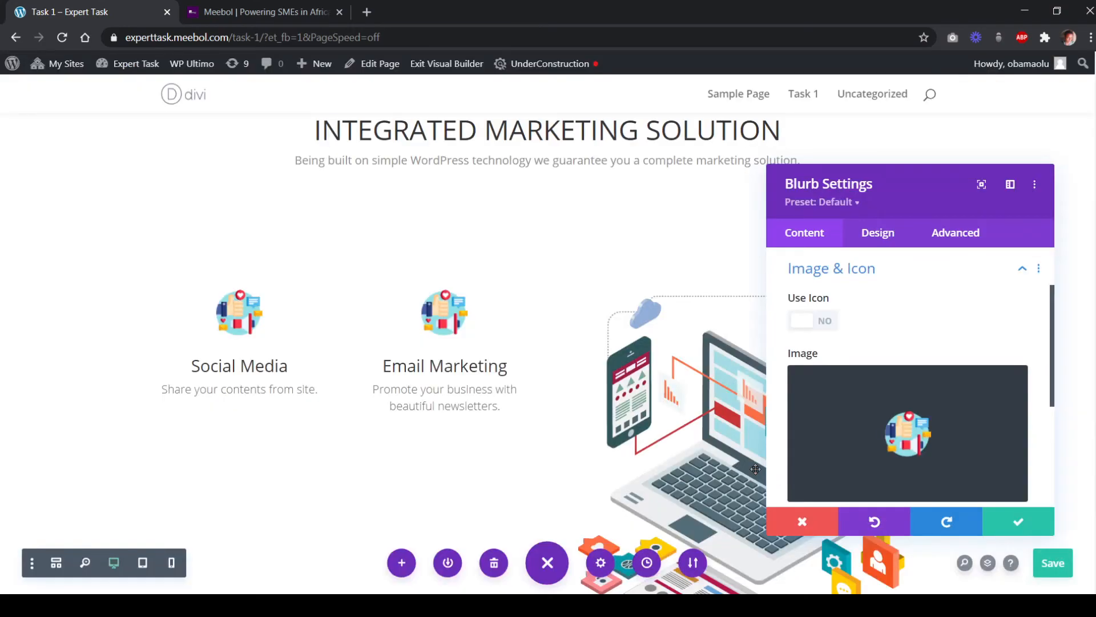
click(1013, 515)
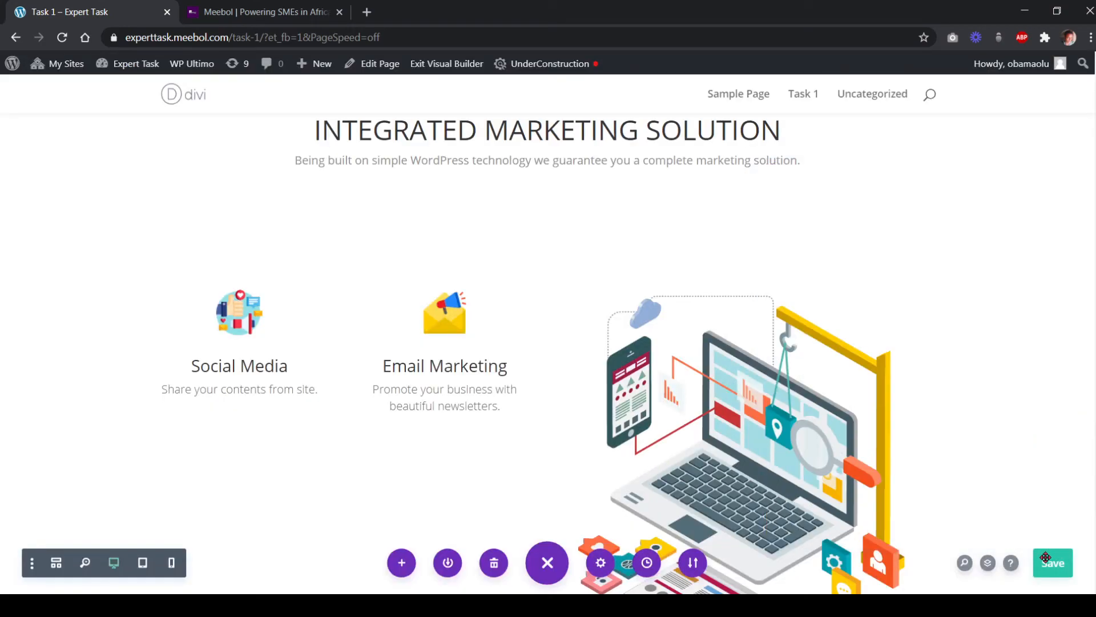
Compare the section with the reference page and duplicate the row containing the Social Media and Email Marketing blurbs
scroll(625, 405, down, 2)
scroll(625, 405, down, 4)
scroll(525, 392, up, 4)
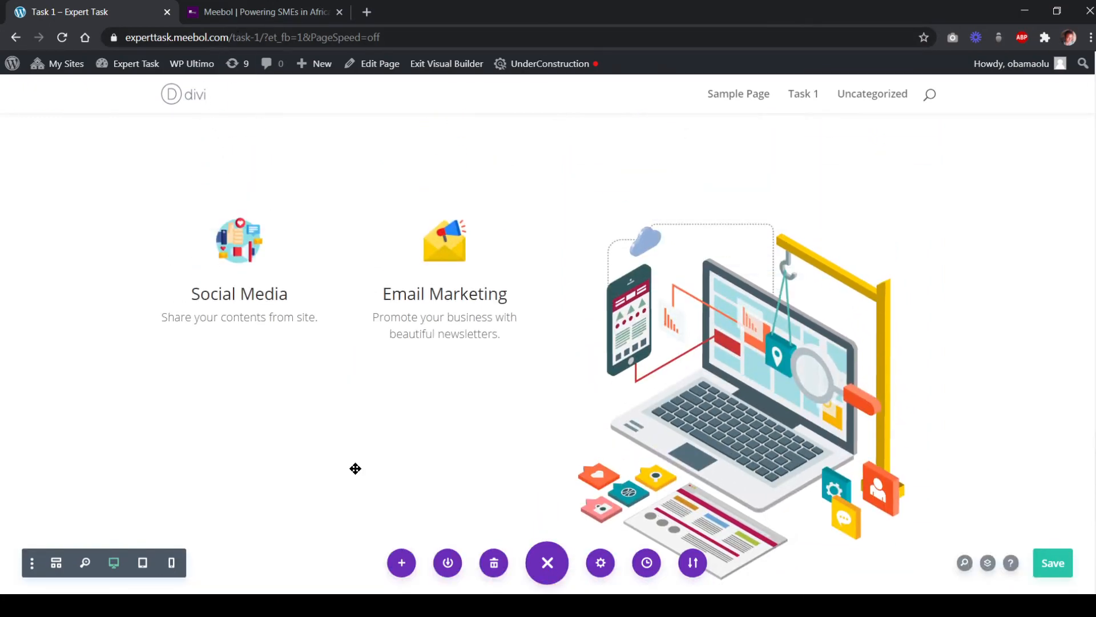
click(231, 12)
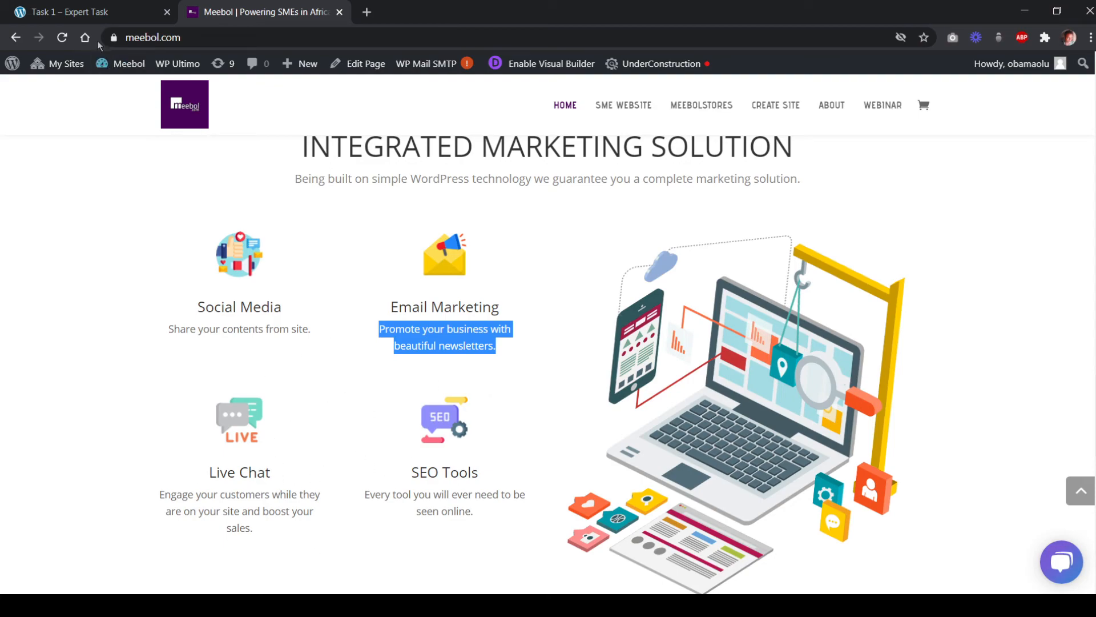
click(105, 16)
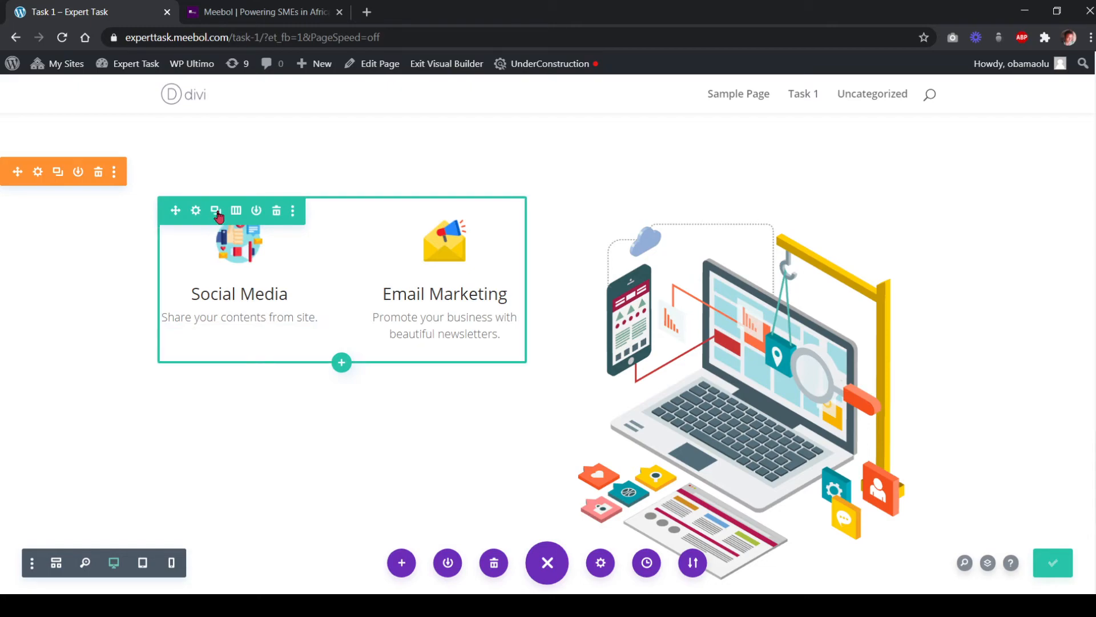
click(218, 214)
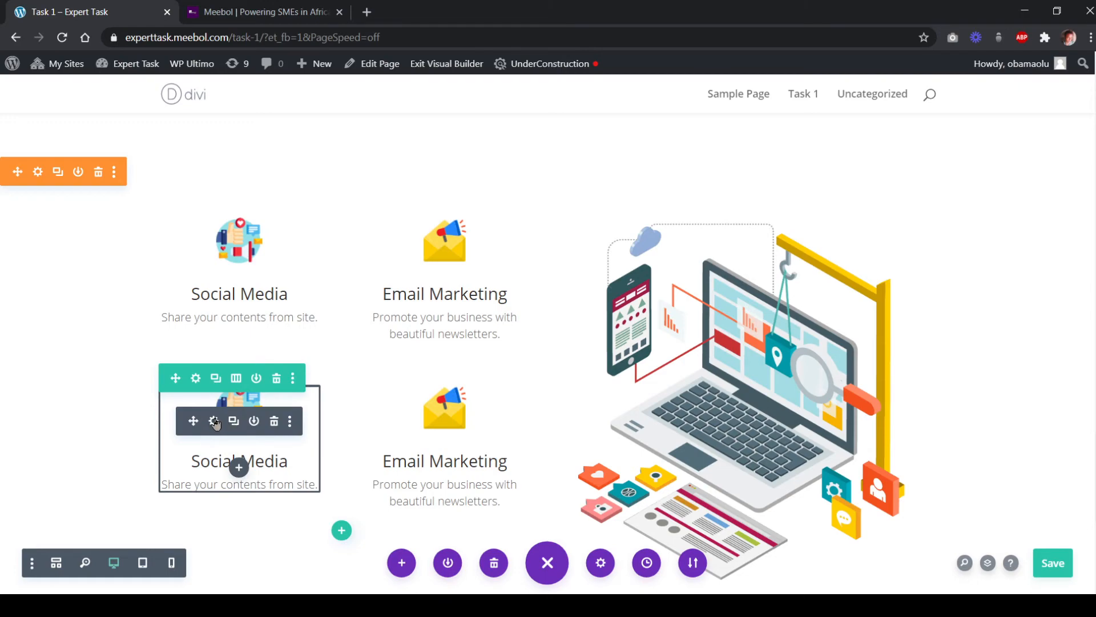
Set the title of the duplicated Social Media blurb to "Live Chat", copied from the reference page
click(214, 421)
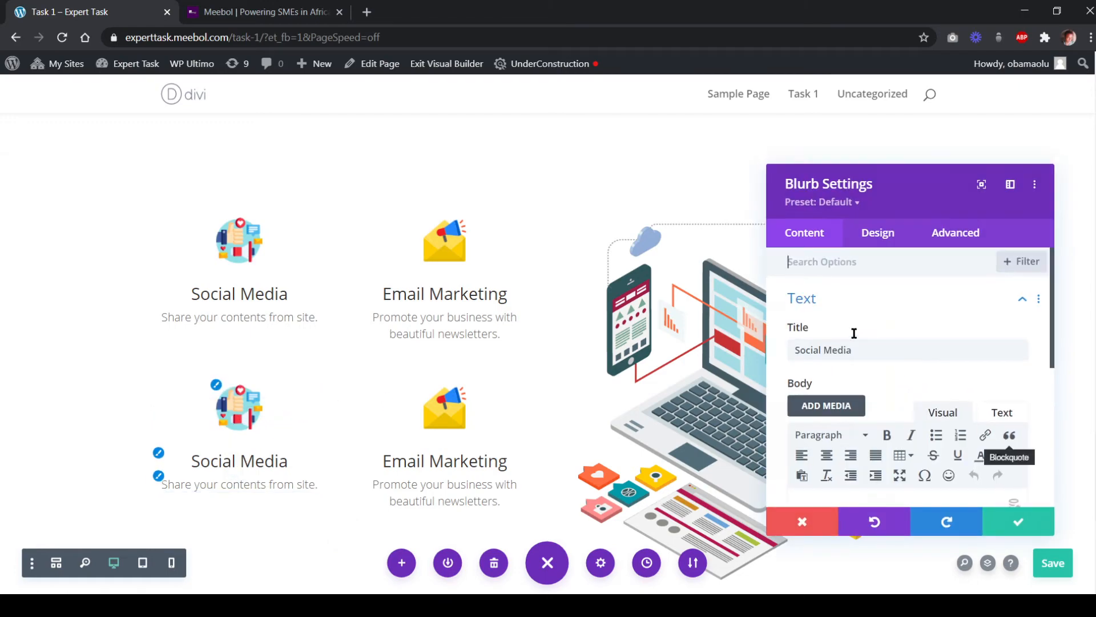
click(217, 12)
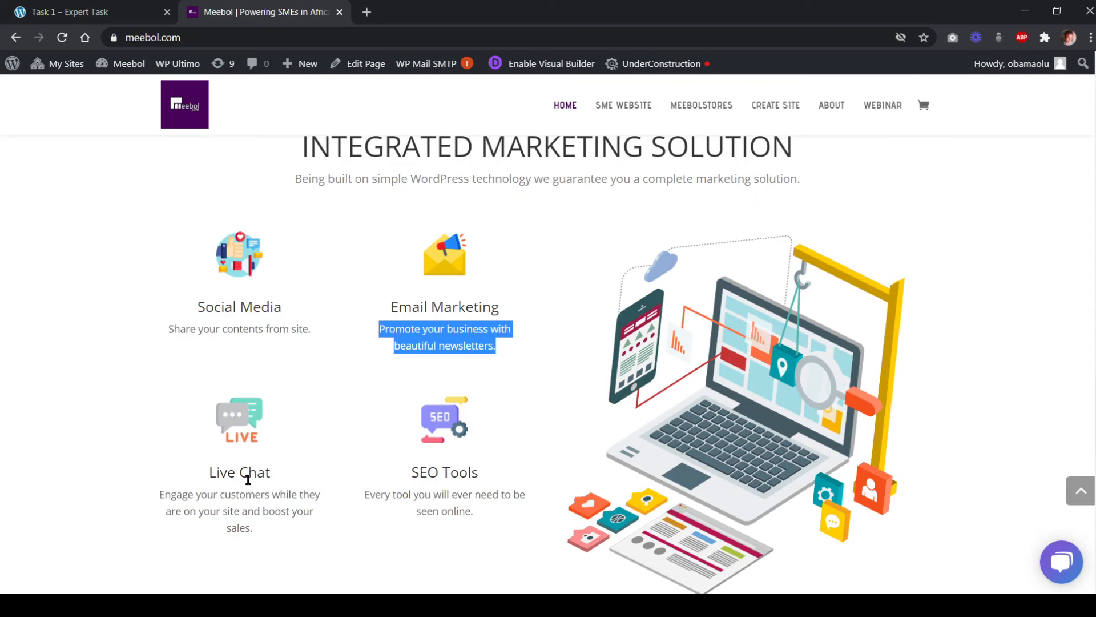
drag(272, 474, 210, 471)
key(ctrl+c)
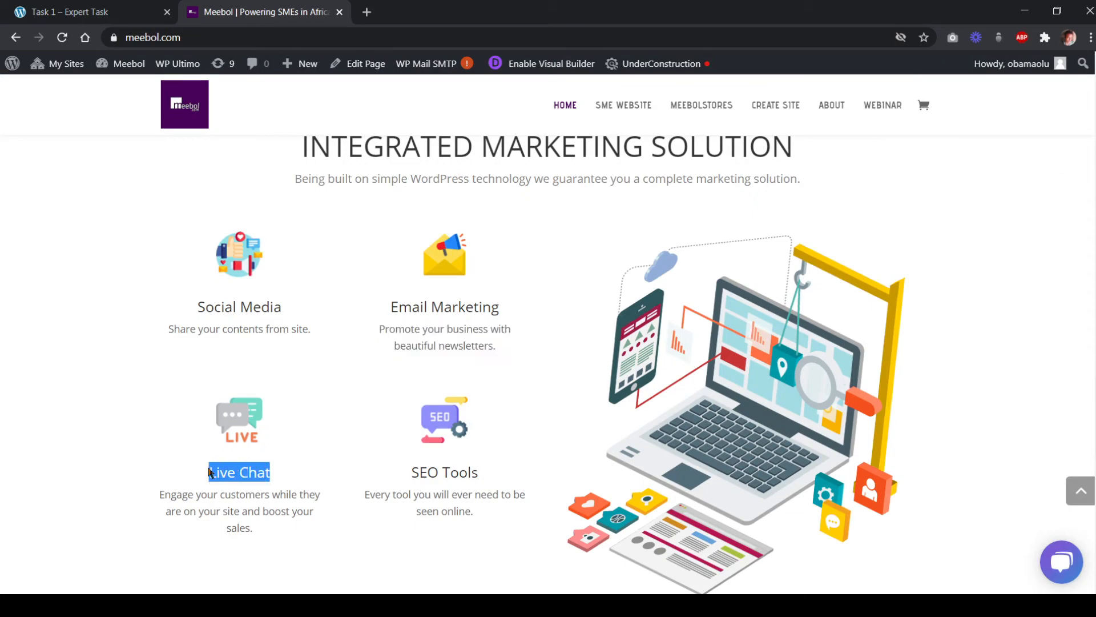
click(139, 21)
drag(852, 349, 767, 347)
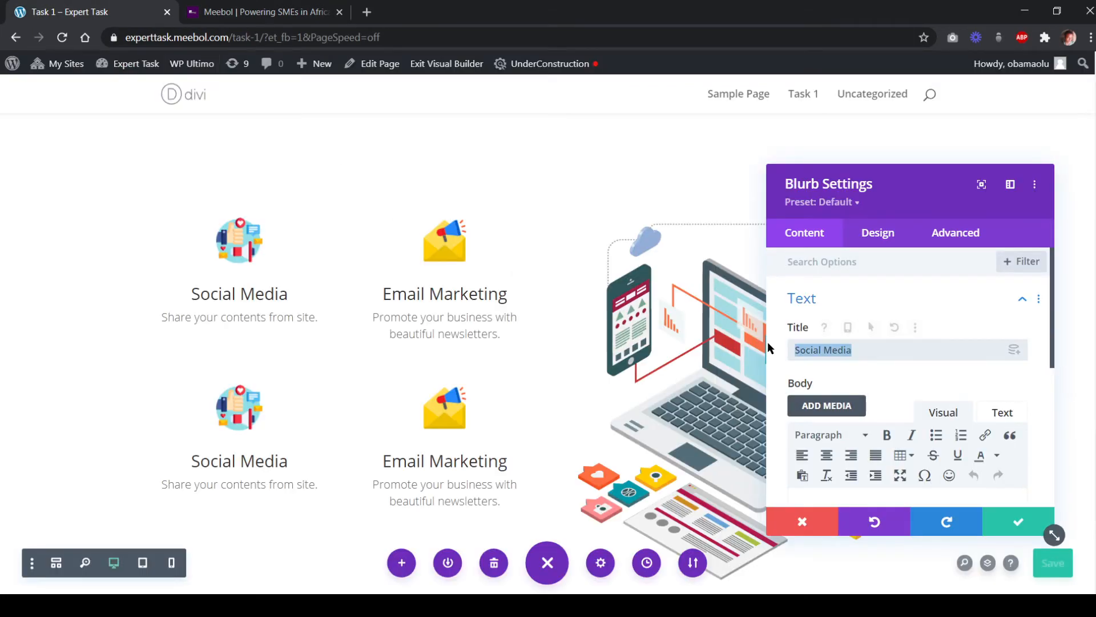
key(ctrl+v)
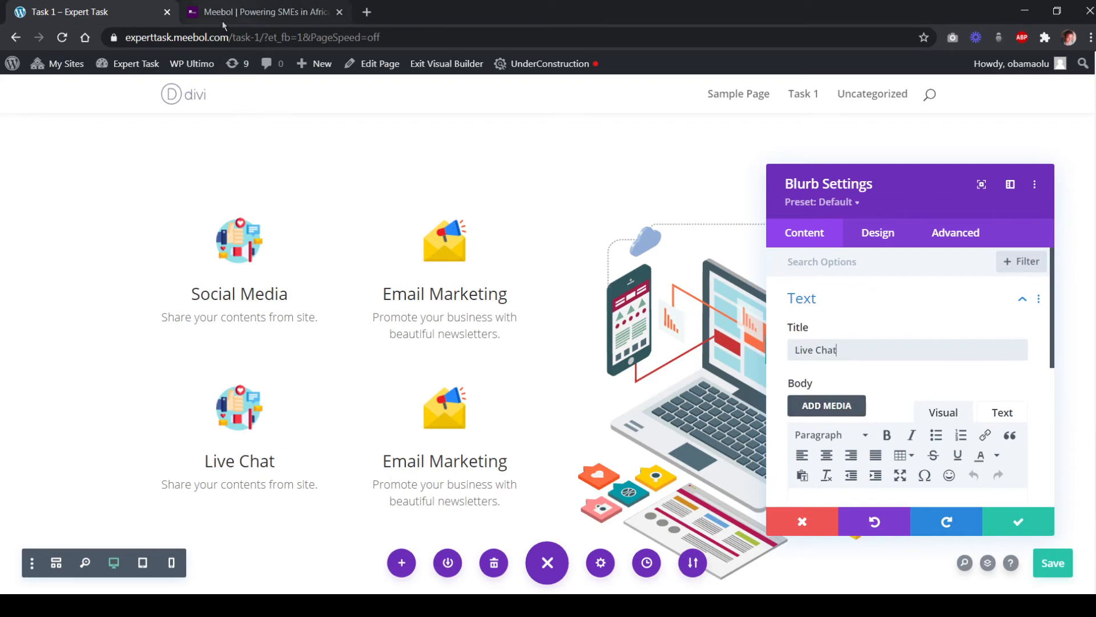
Replace the Live Chat blurb's body with "Engage your customers while they are on your site and boost your sales." and accept the settings
click(228, 12)
drag(253, 526, 163, 492)
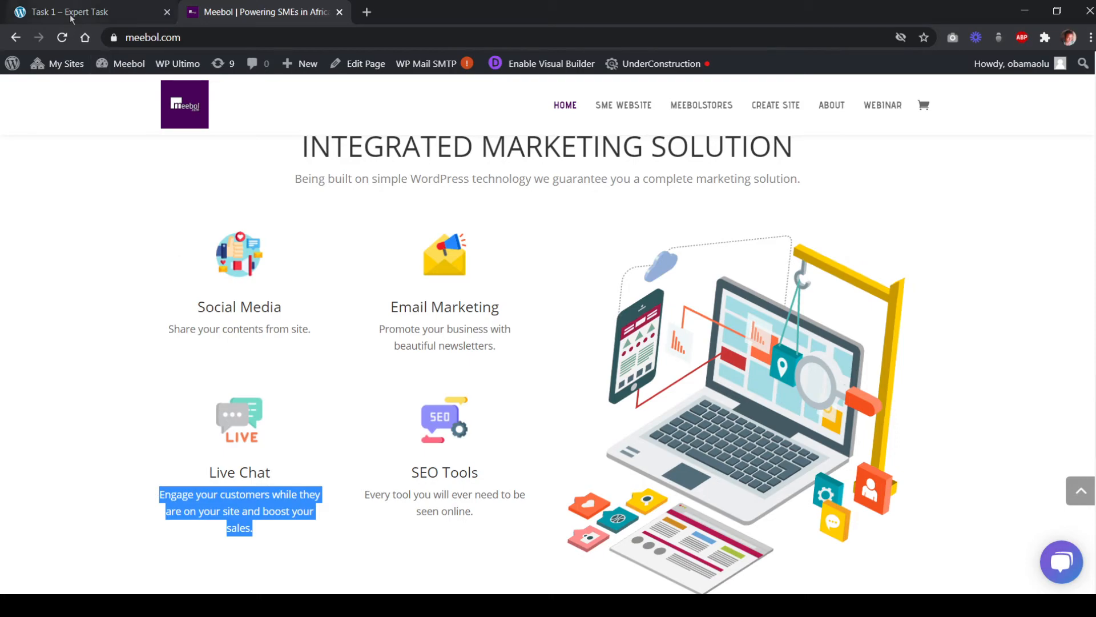
click(92, 12)
scroll(849, 430, down, 3)
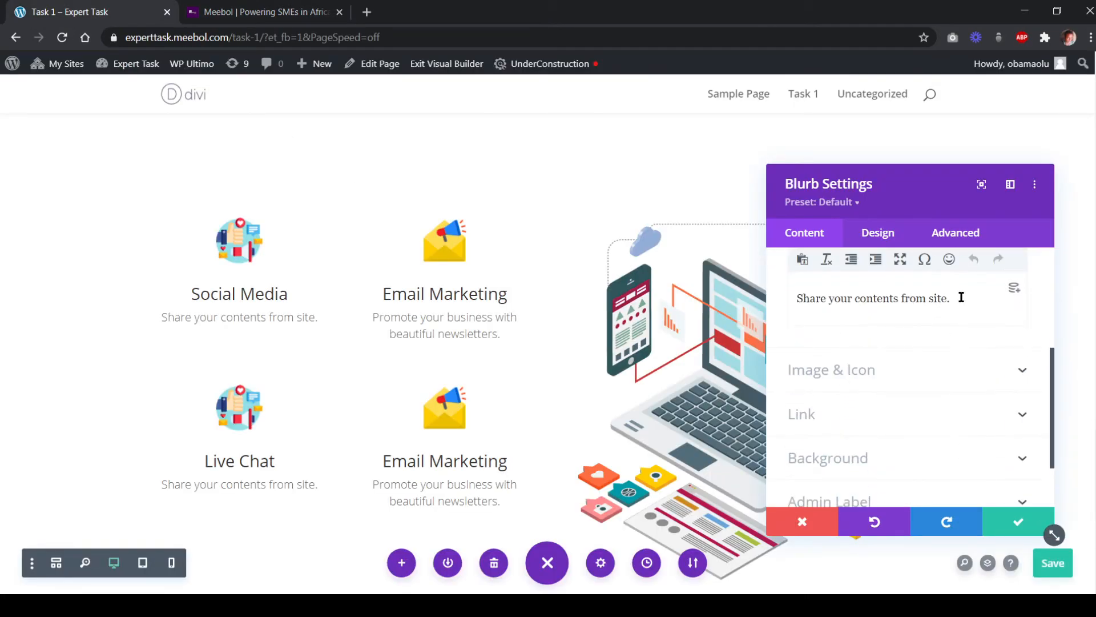
drag(962, 297, 772, 289)
text(Engage your customers while they are on your site and boost your sales.)
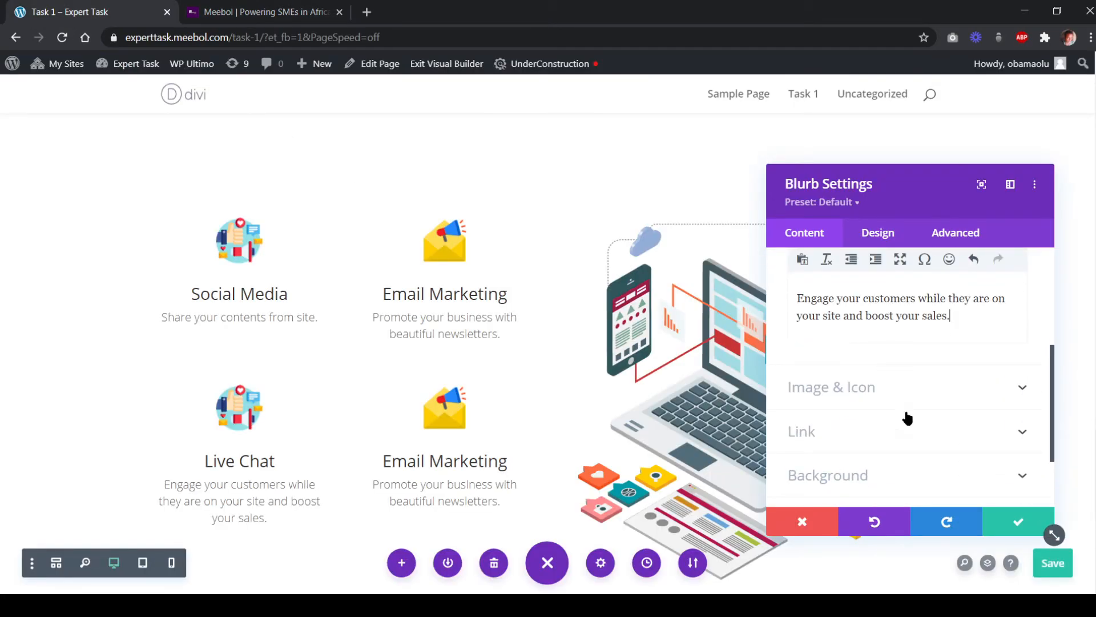
click(1005, 521)
Replace the duplicated Email Marketing blurb's body inline with "Every tool you will ever need to be seen online." from the reference page
click(235, 12)
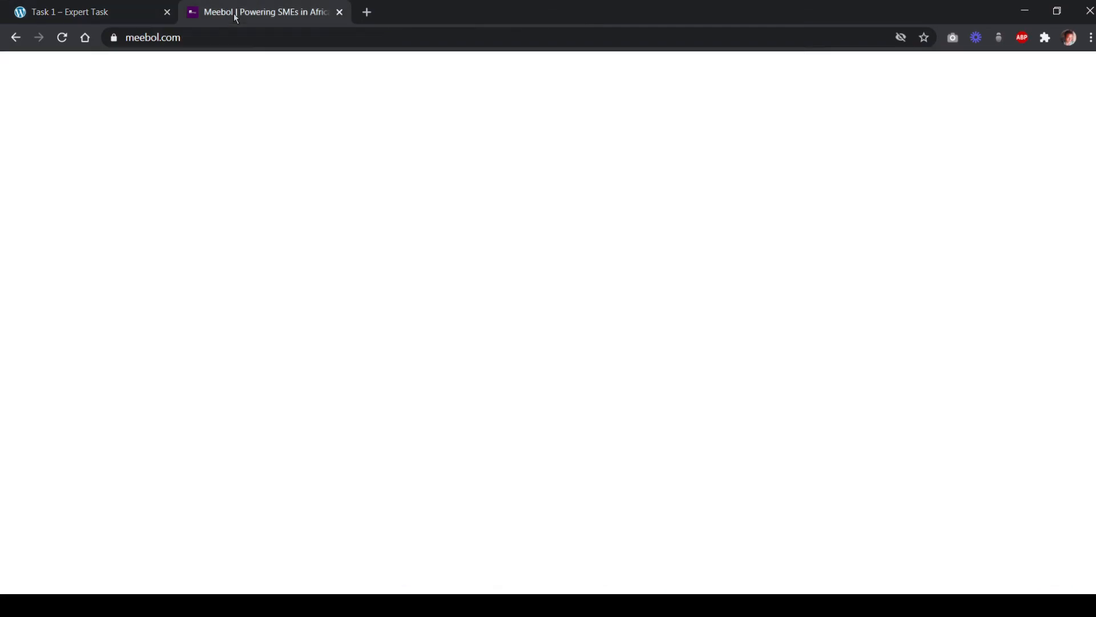
drag(474, 523, 367, 495)
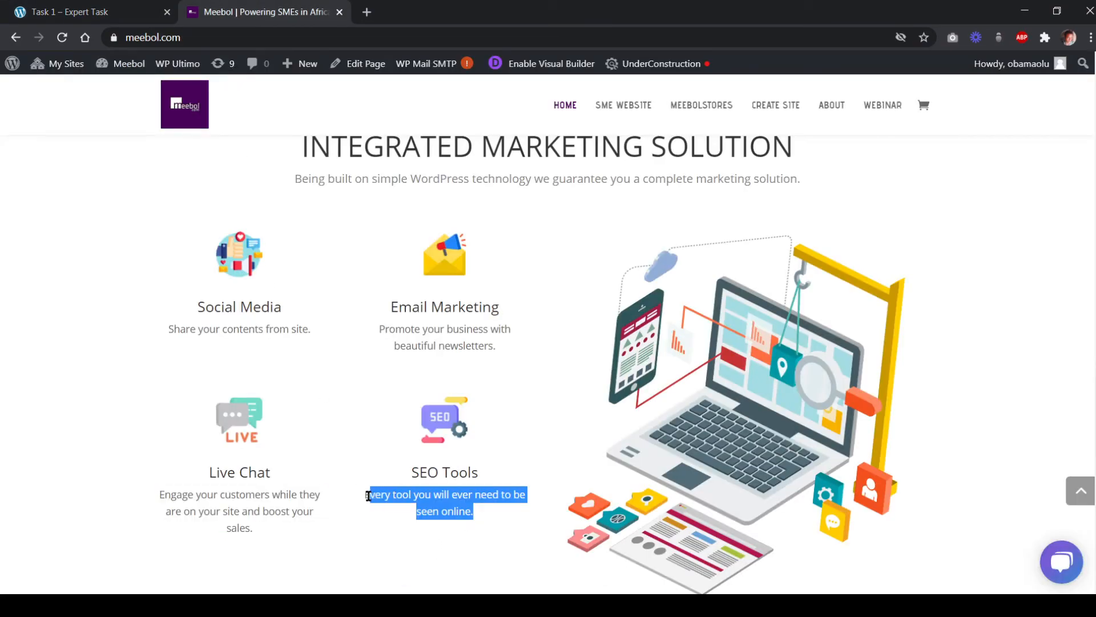
click(91, 12)
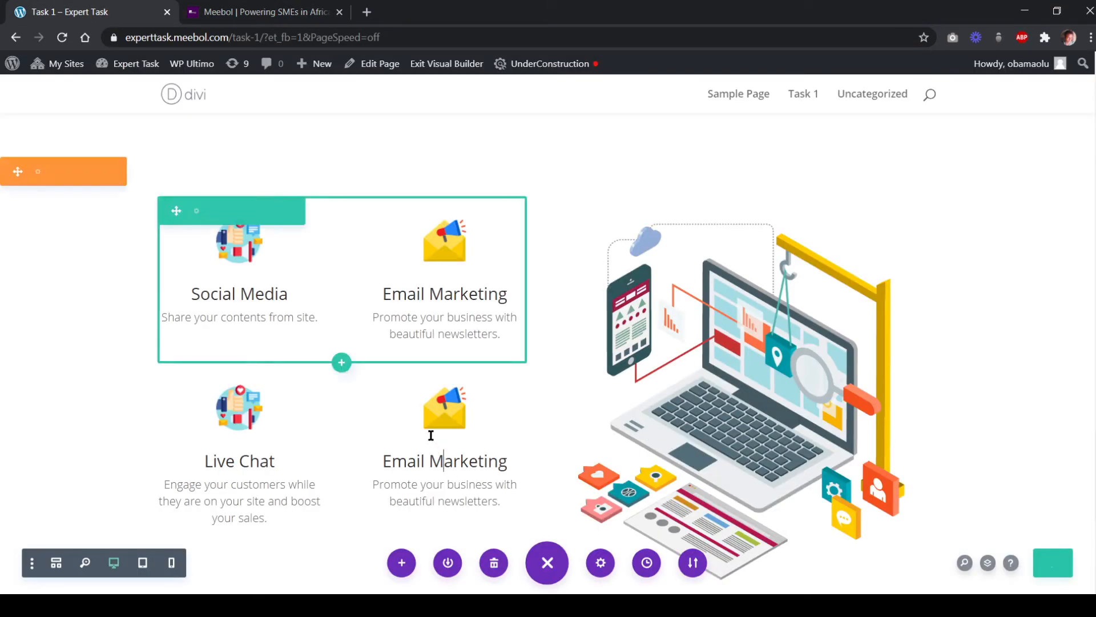
click(443, 462)
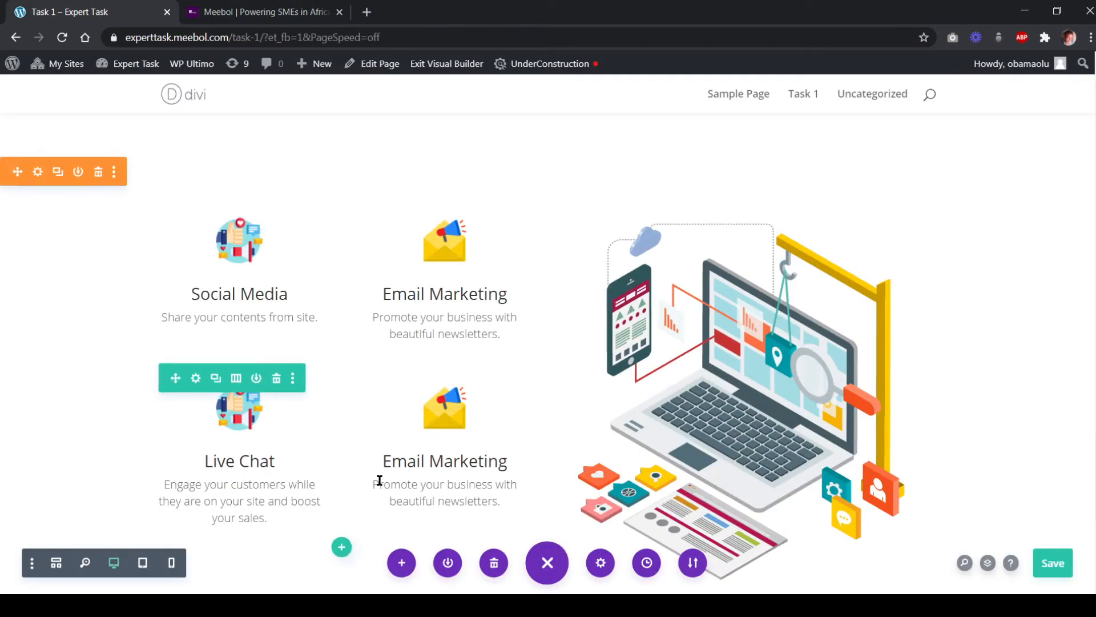
drag(373, 484, 503, 513)
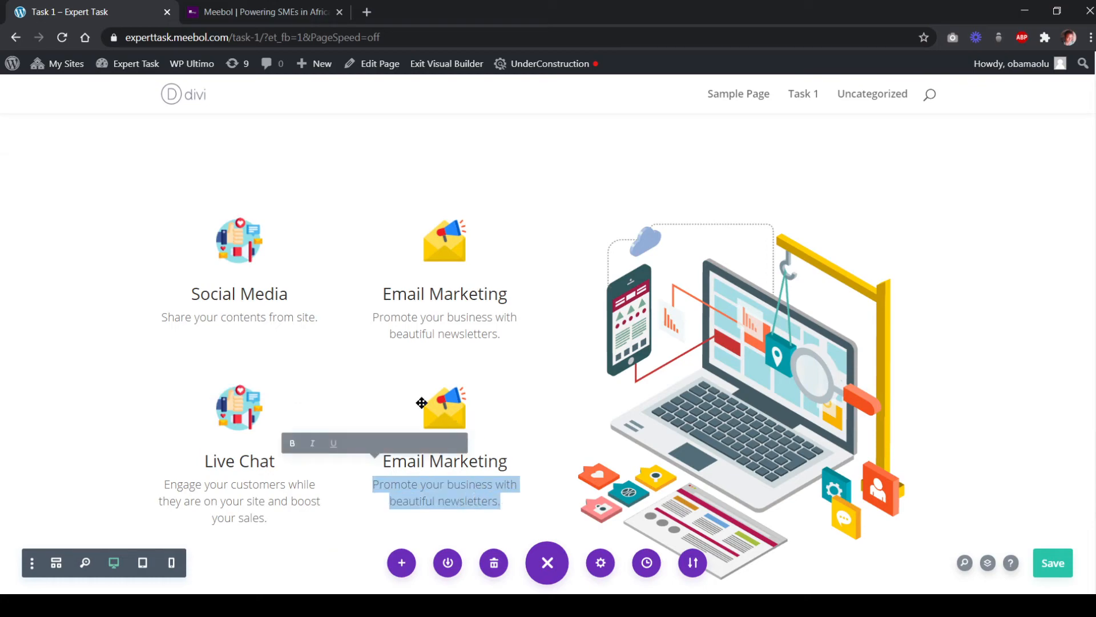
text(Every tool you will ever need to be seen online.)
Set the title of the duplicated Email Marketing blurb to "SEO Tools", copied from the reference page
click(188, 12)
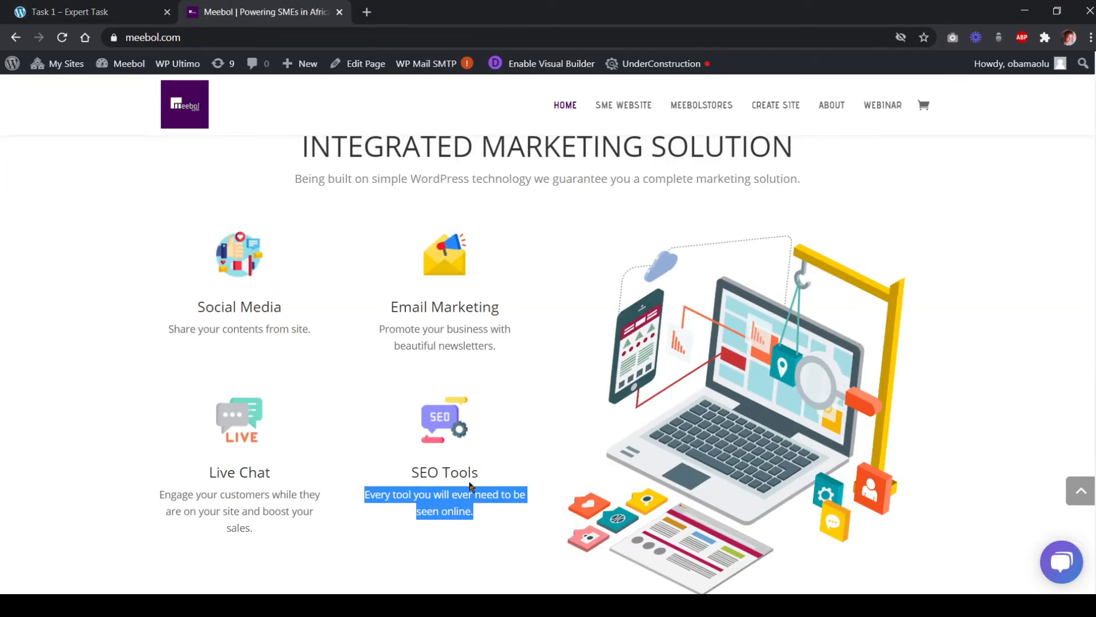
drag(476, 472, 410, 474)
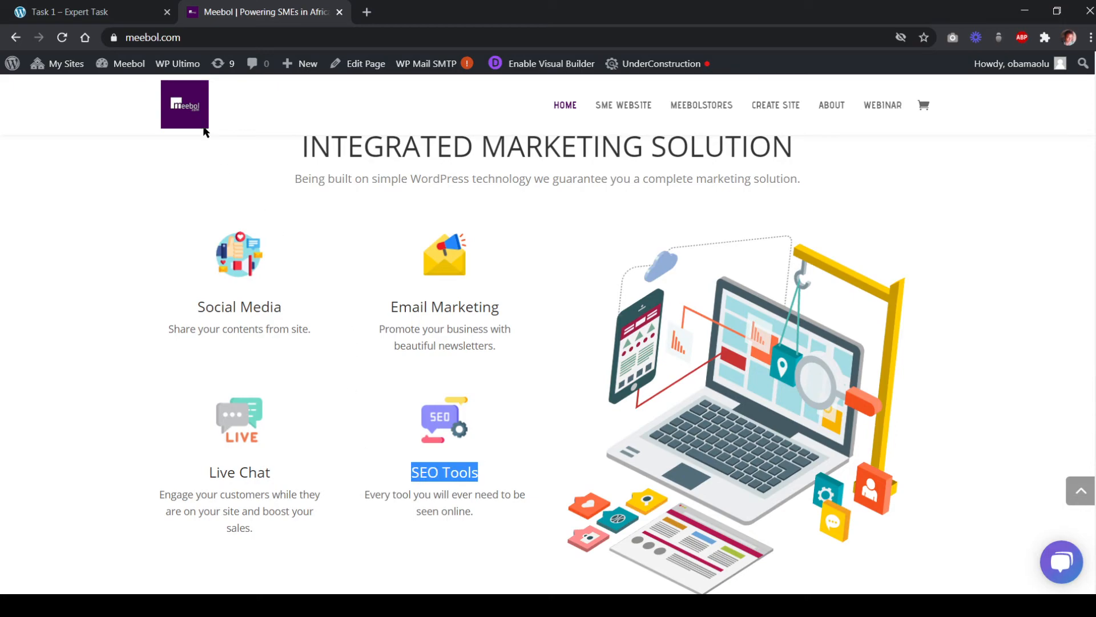
click(123, 13)
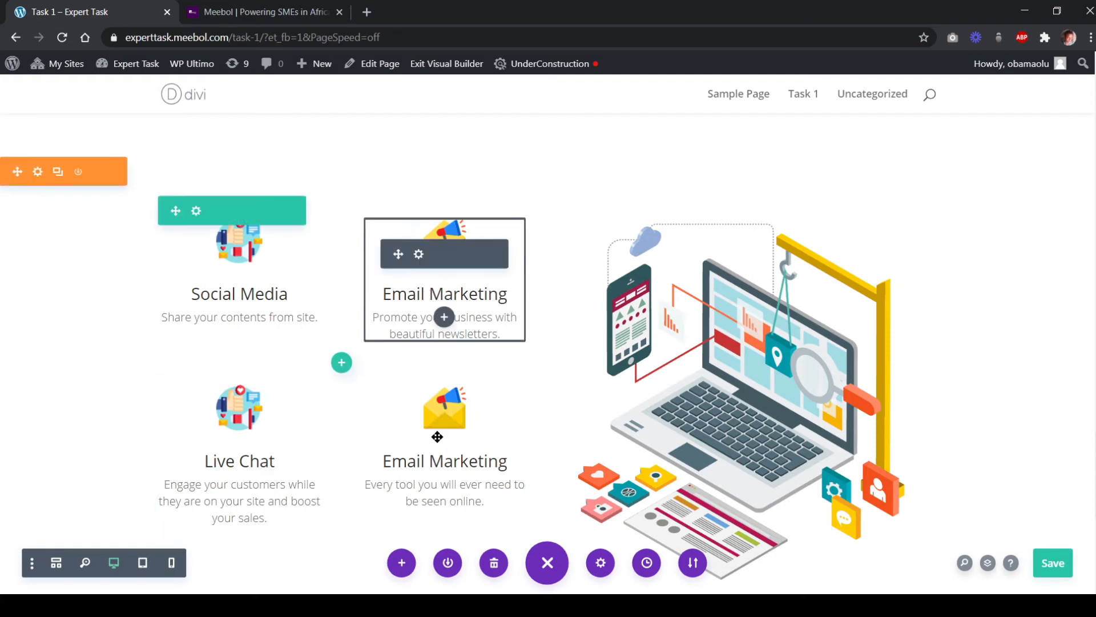
mouse_move(435, 437)
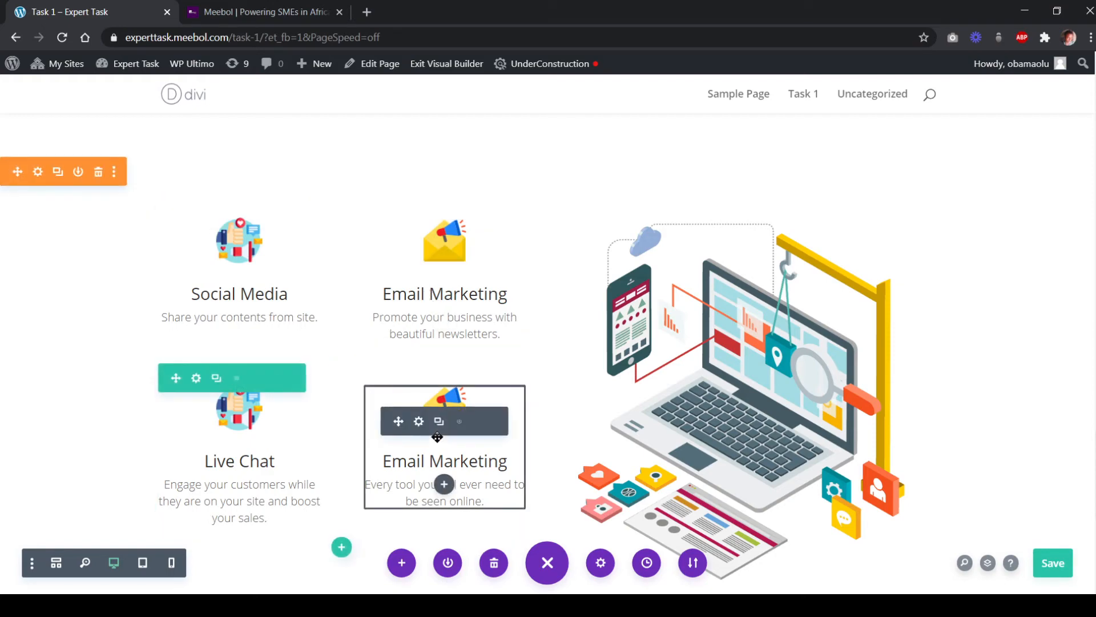
click(398, 446)
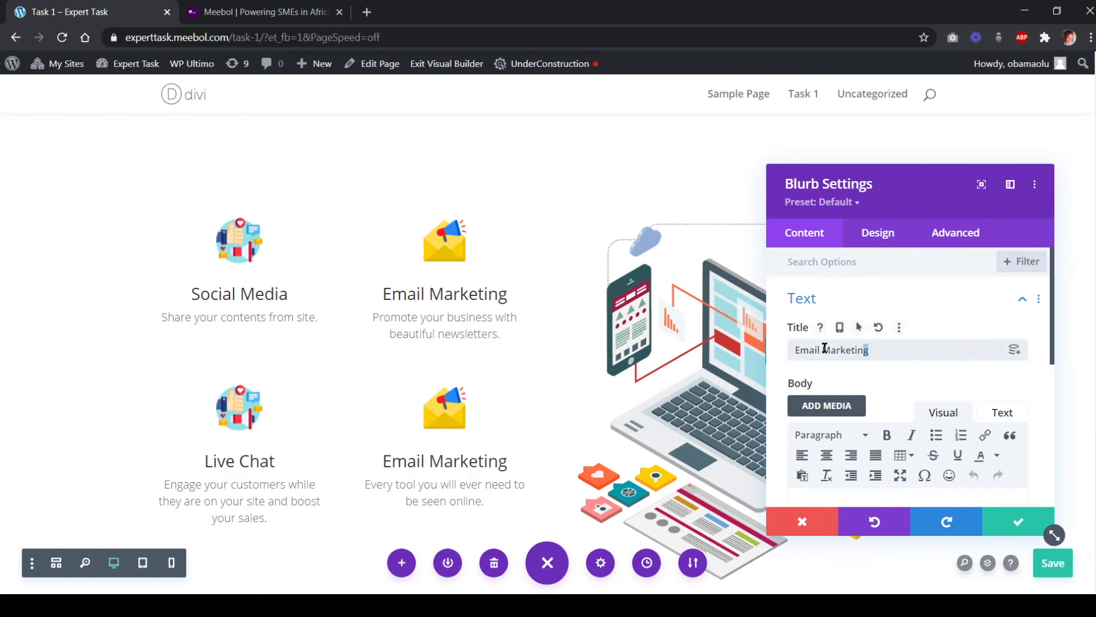
drag(824, 348, 787, 342)
text(SEO Tools)
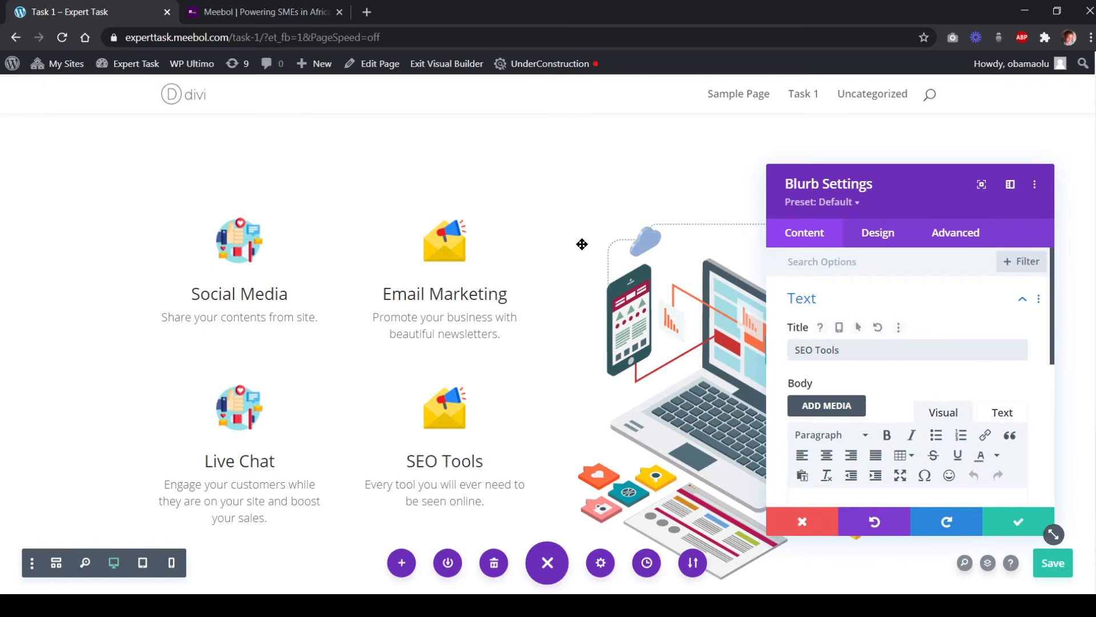
Replace the SEO Tools blurb's image with the purple SEO icon from the media library and accept the settings
click(228, 12)
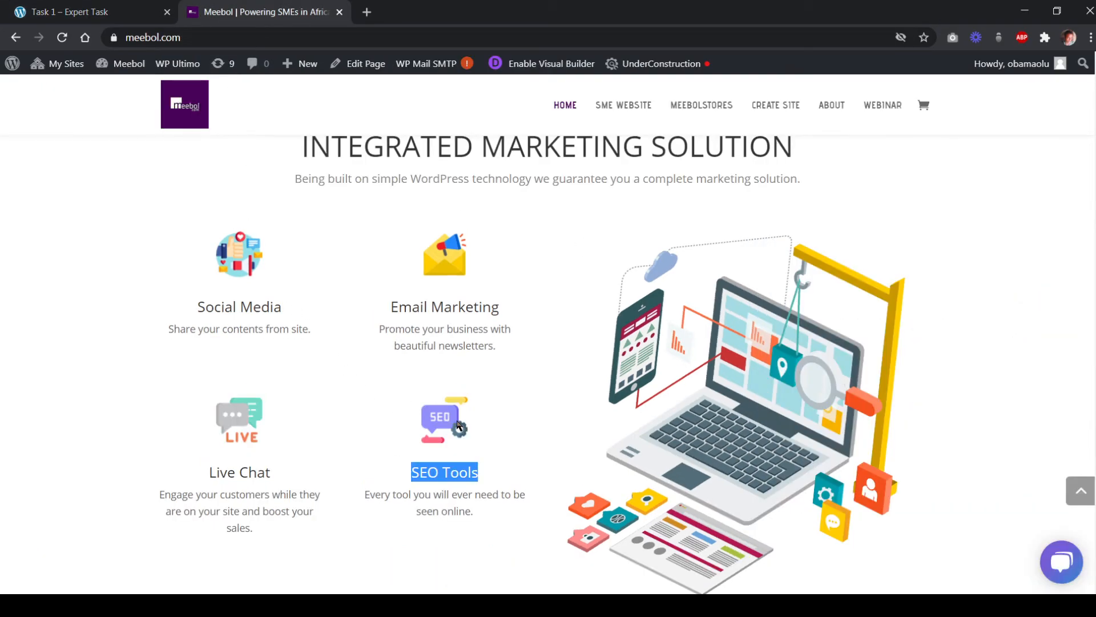
click(110, 22)
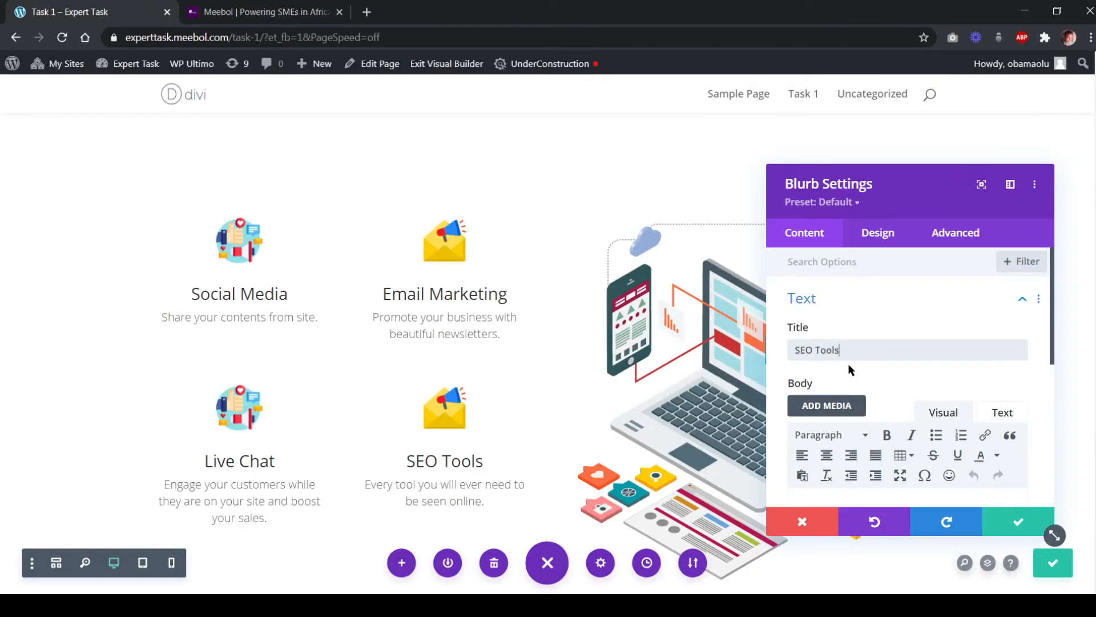
scroll(824, 373, down, 3)
scroll(863, 451, down, 1)
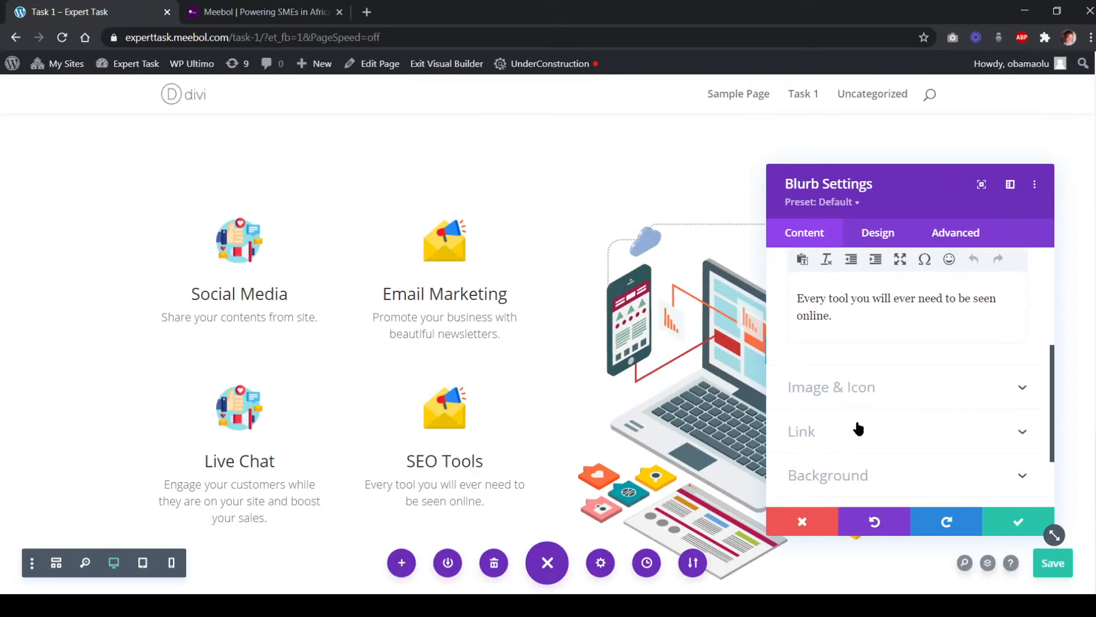
click(851, 390)
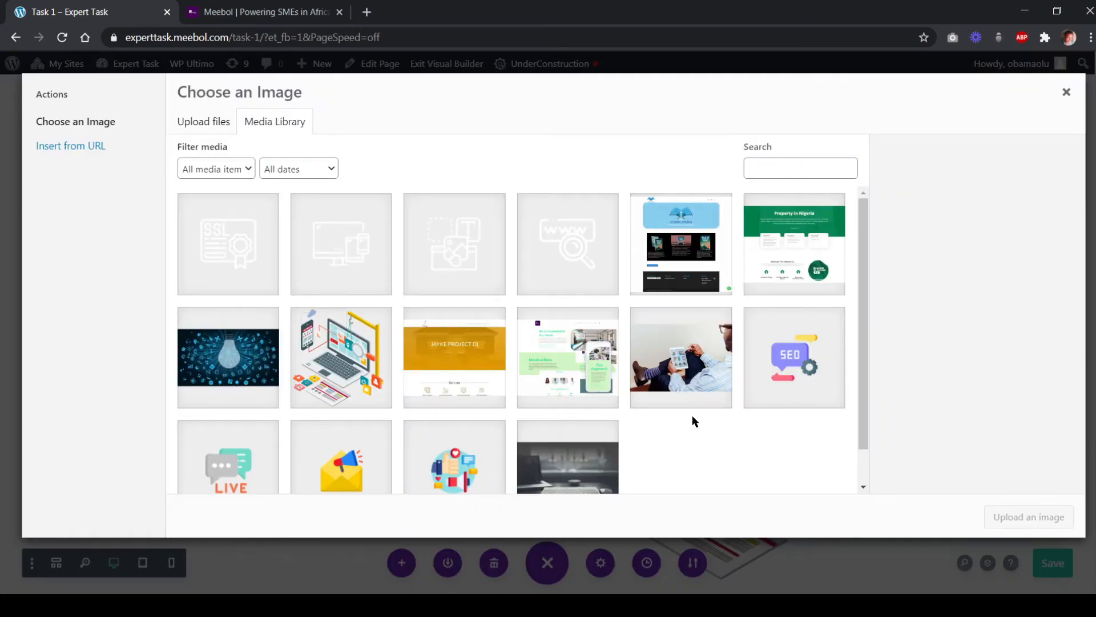
click(778, 377)
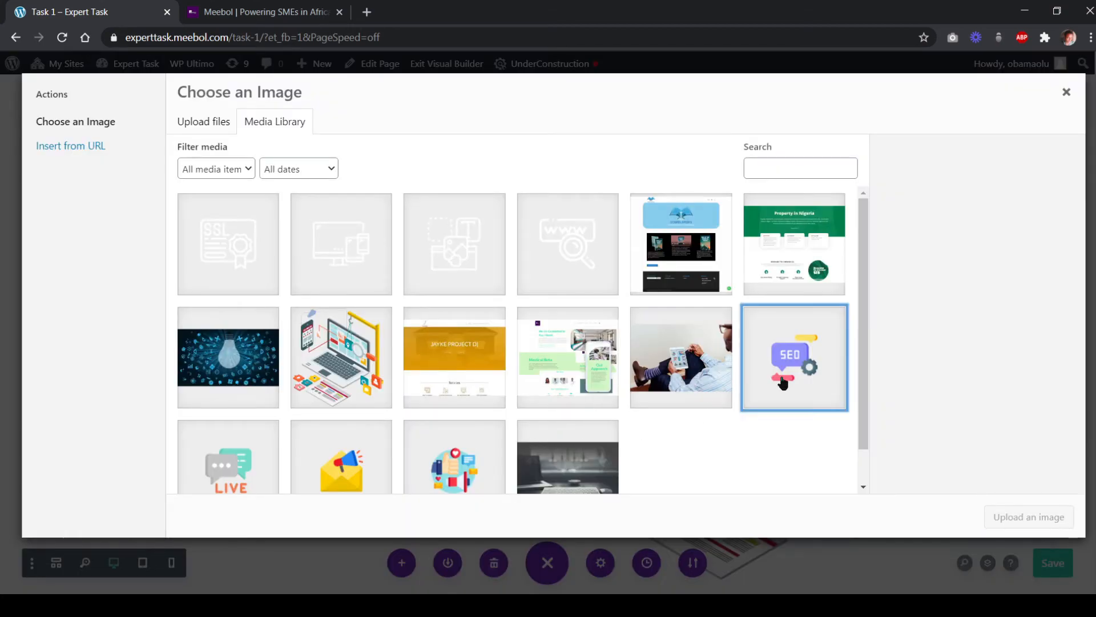
click(994, 516)
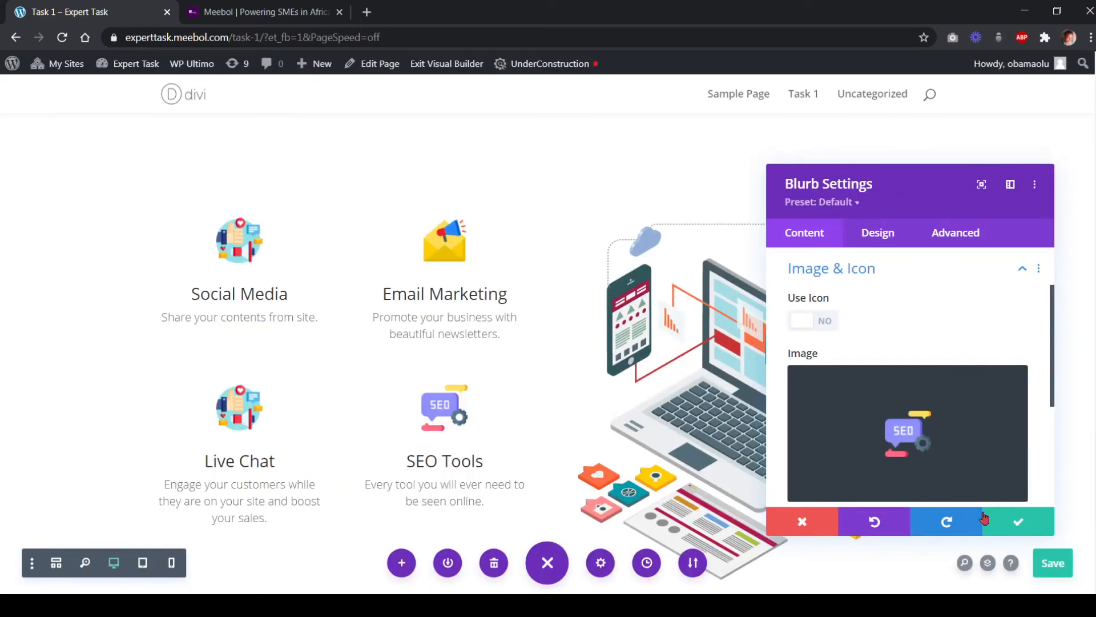
click(1012, 520)
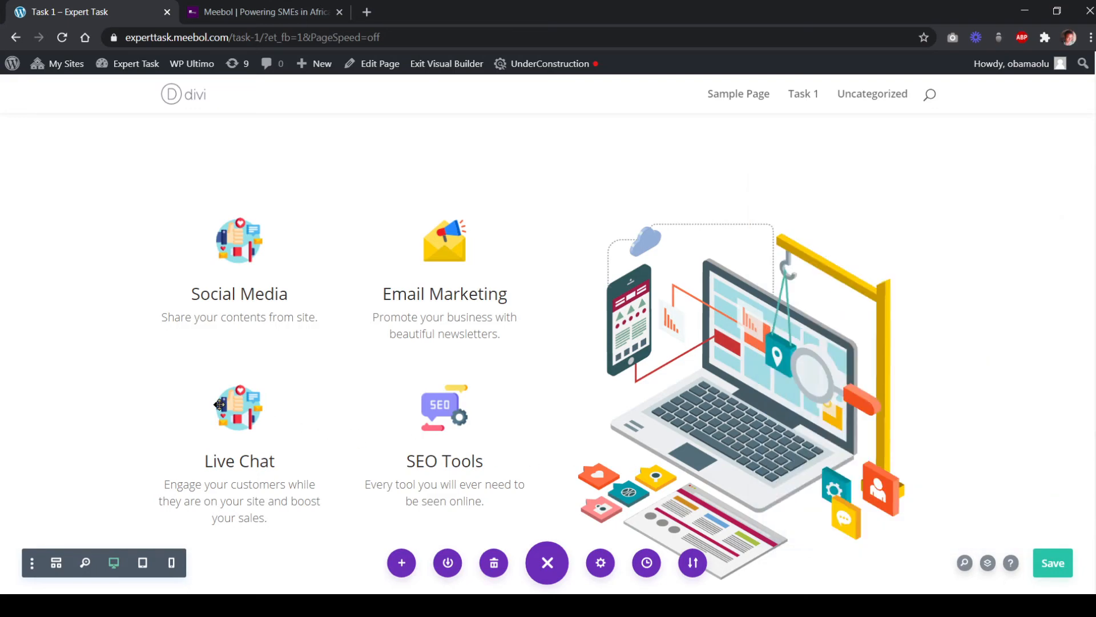
Replace the Live Chat blurb's image with the LIVE chat icon from the media library and save the page
click(254, 397)
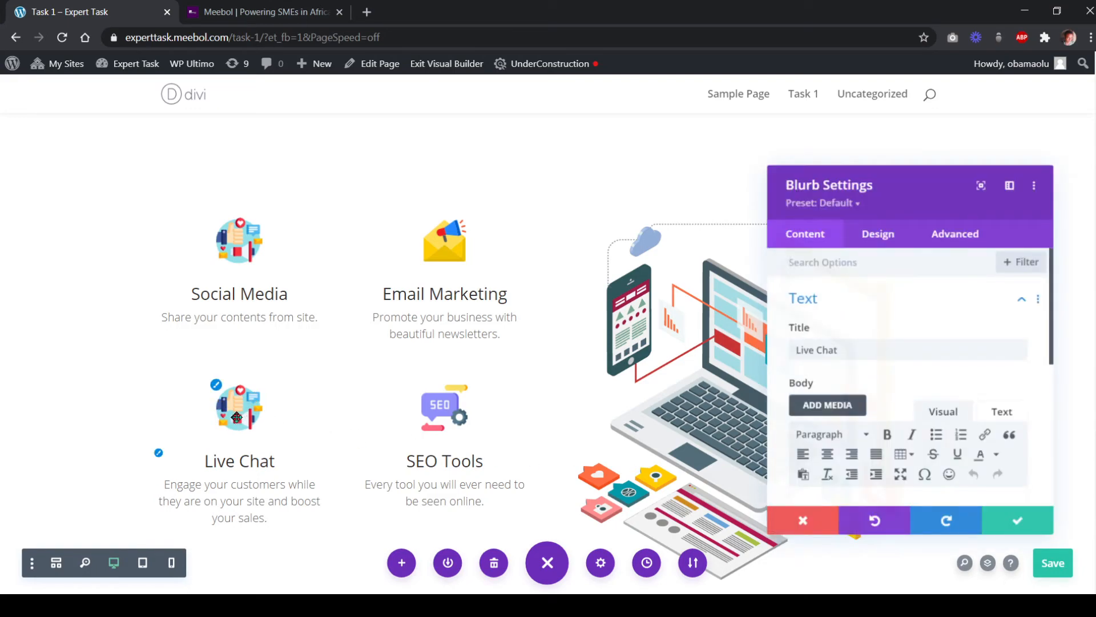
scroll(828, 371, down, 3)
click(835, 388)
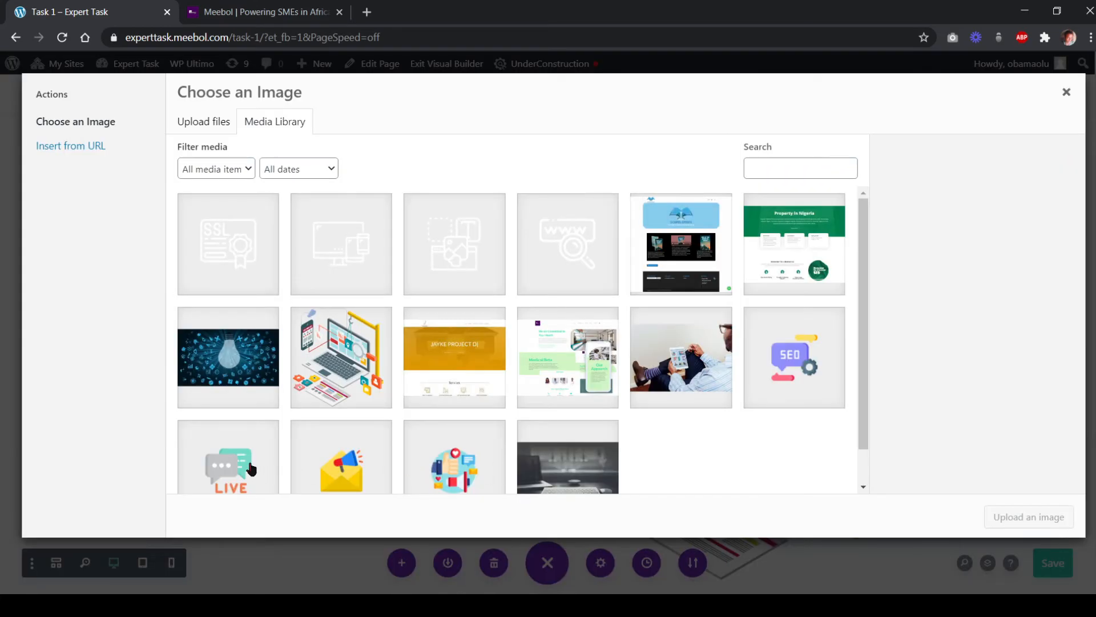
click(225, 457)
click(1053, 520)
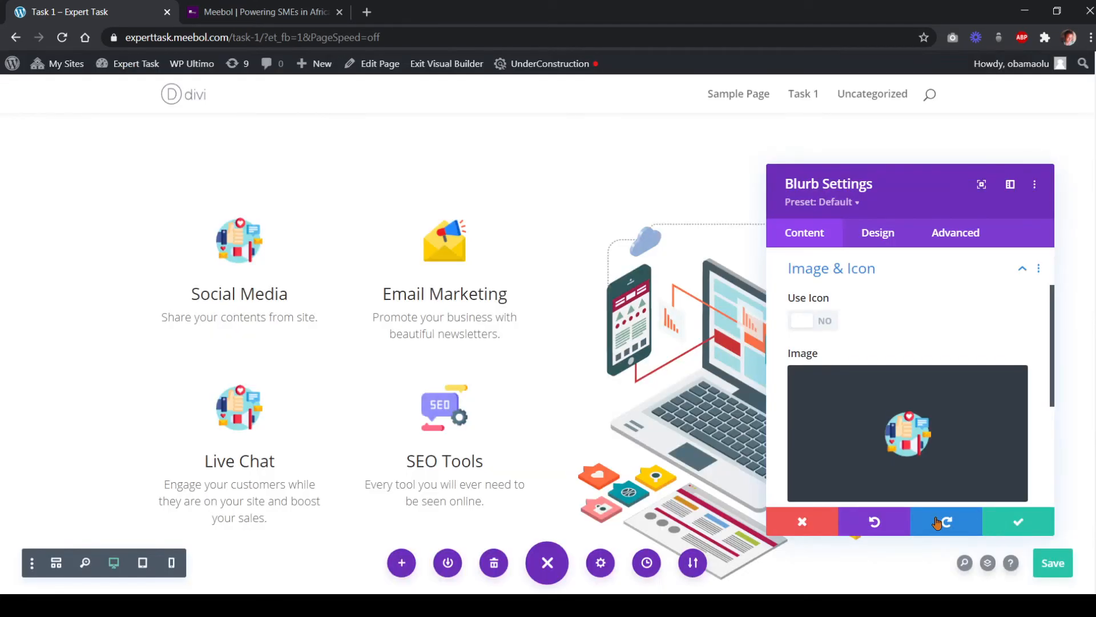
click(1012, 526)
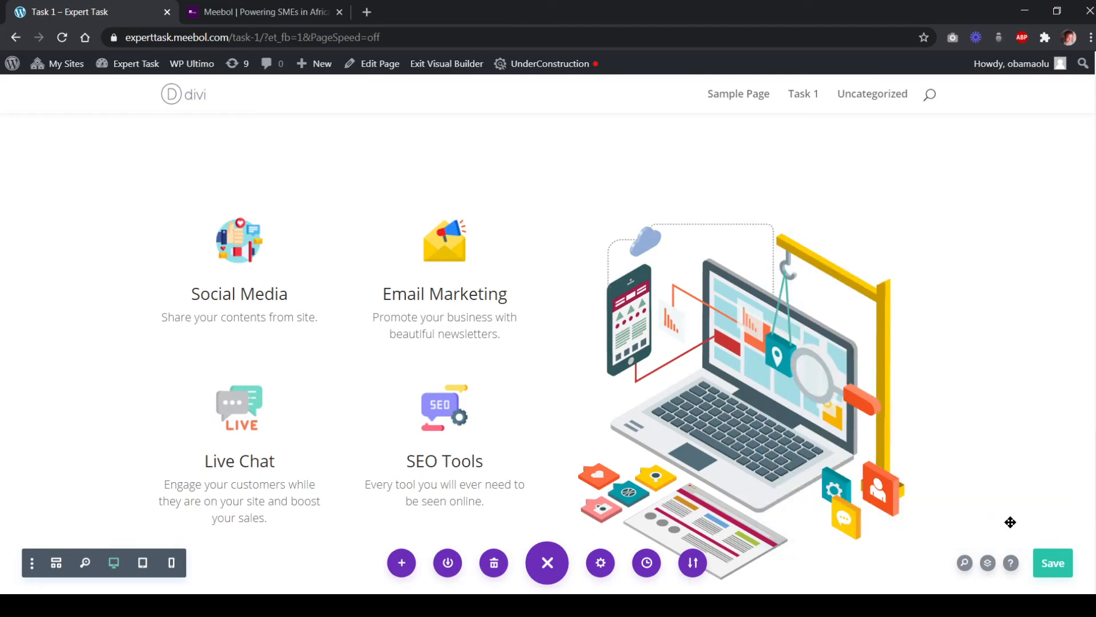
click(1053, 563)
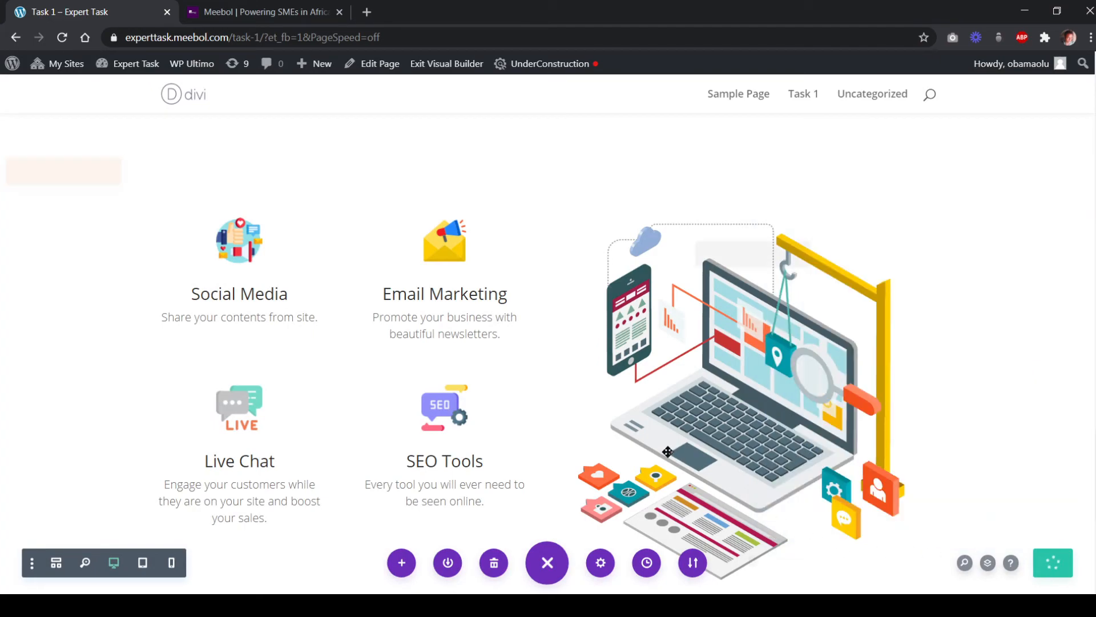
Compare the sections built on the Task 1 page with the Meebol reference page, from the Create Website header down to the footer
scroll(998, 378, up, 5)
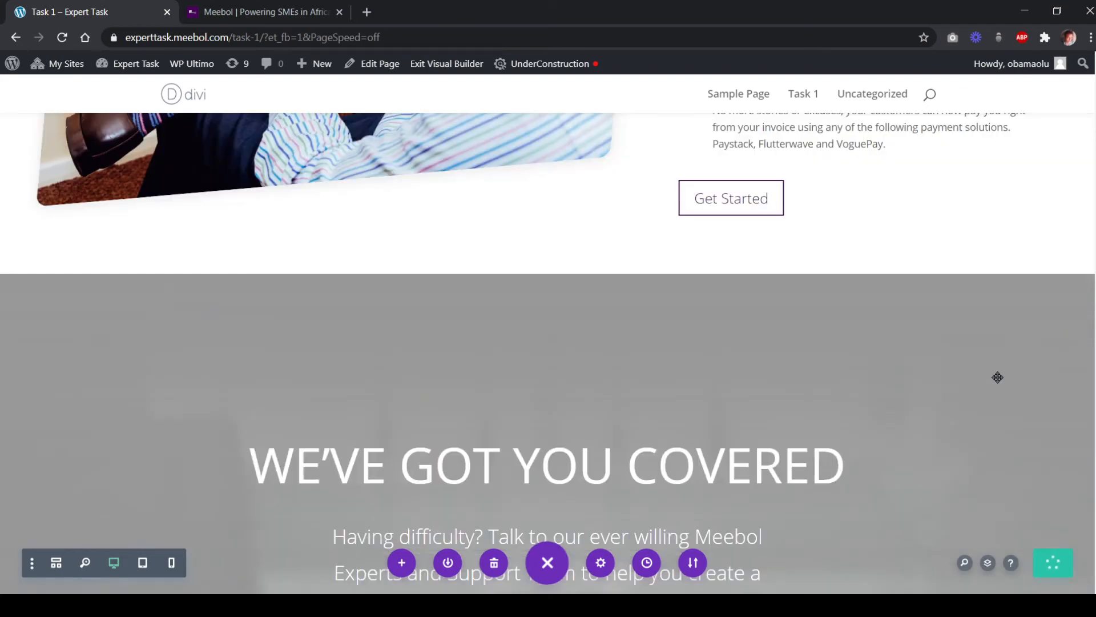
scroll(919, 384, up, 12)
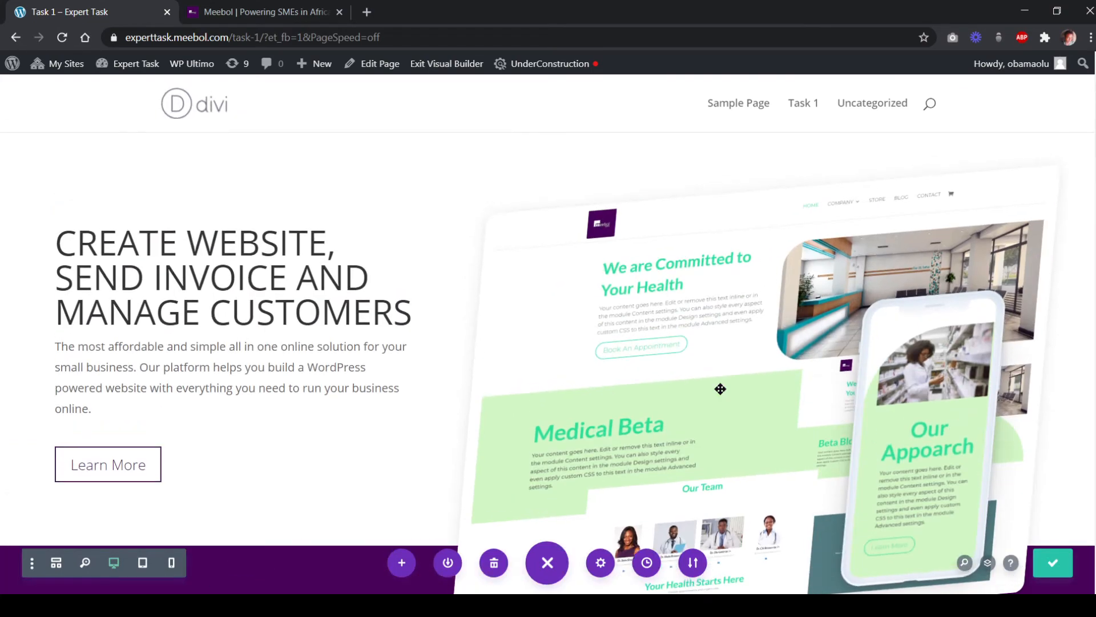
scroll(720, 387, down, 4)
scroll(659, 365, down, 10)
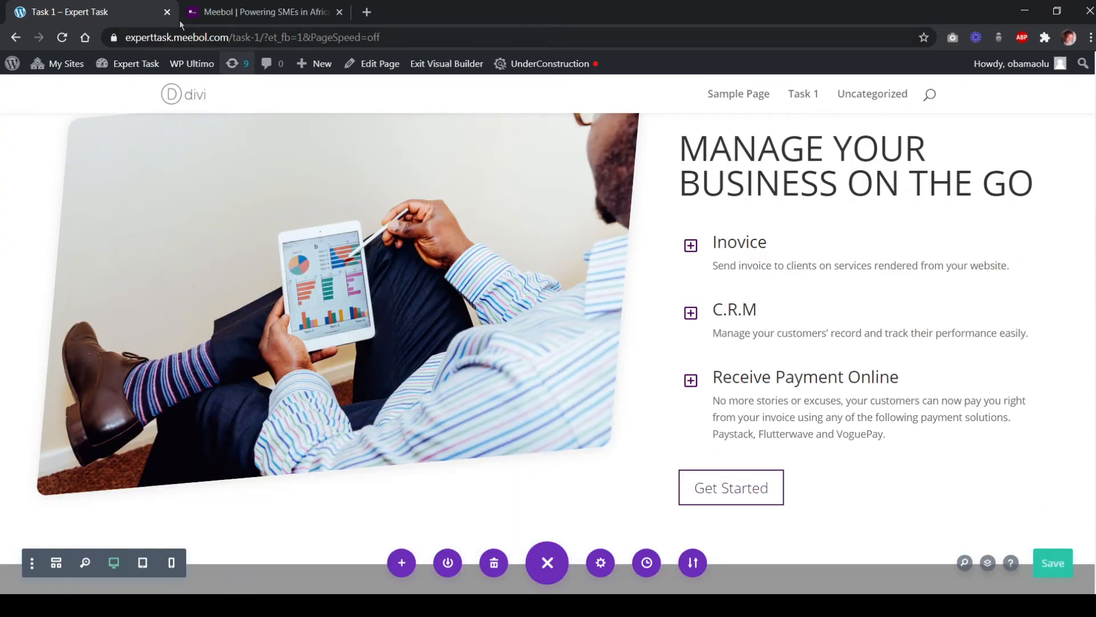
click(194, 19)
scroll(485, 248, up, 15)
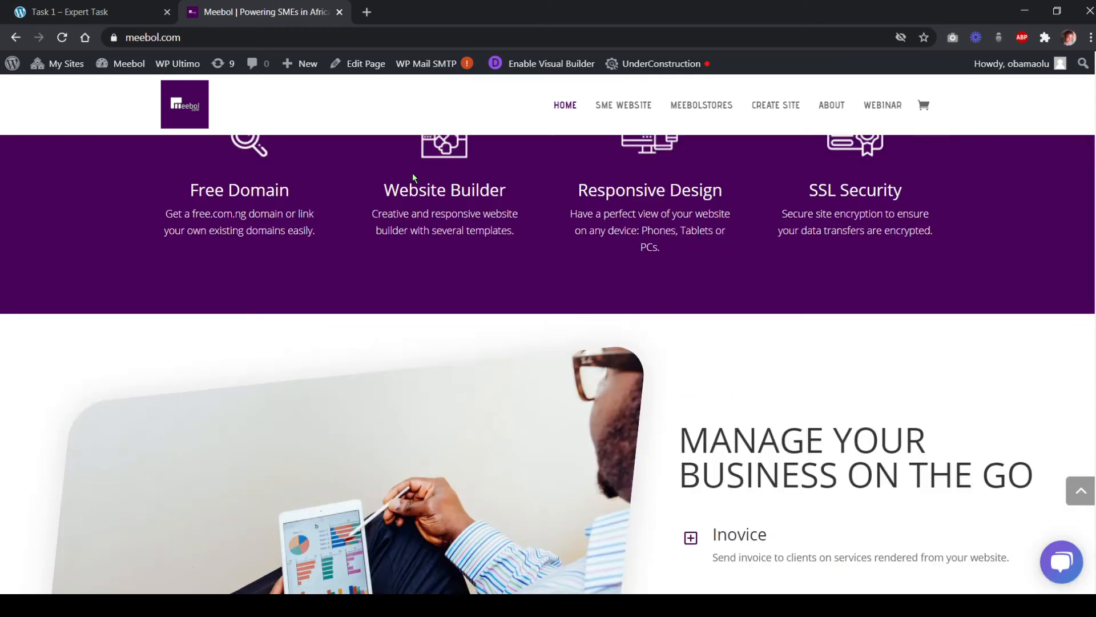
scroll(434, 165, up, 4)
scroll(463, 205, down, 7)
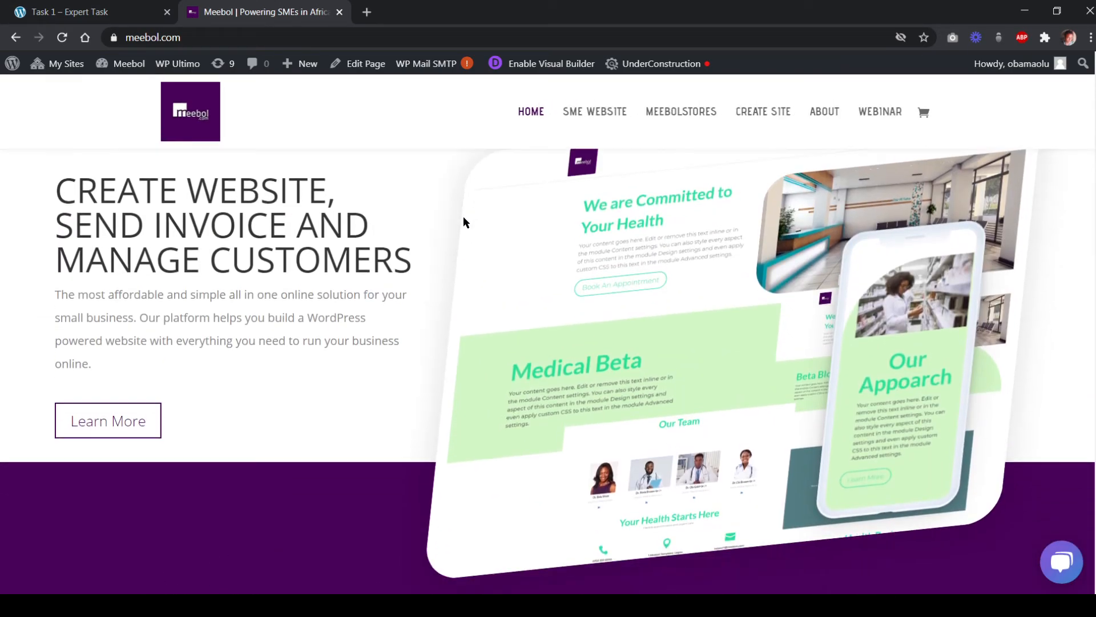
scroll(469, 269, down, 3)
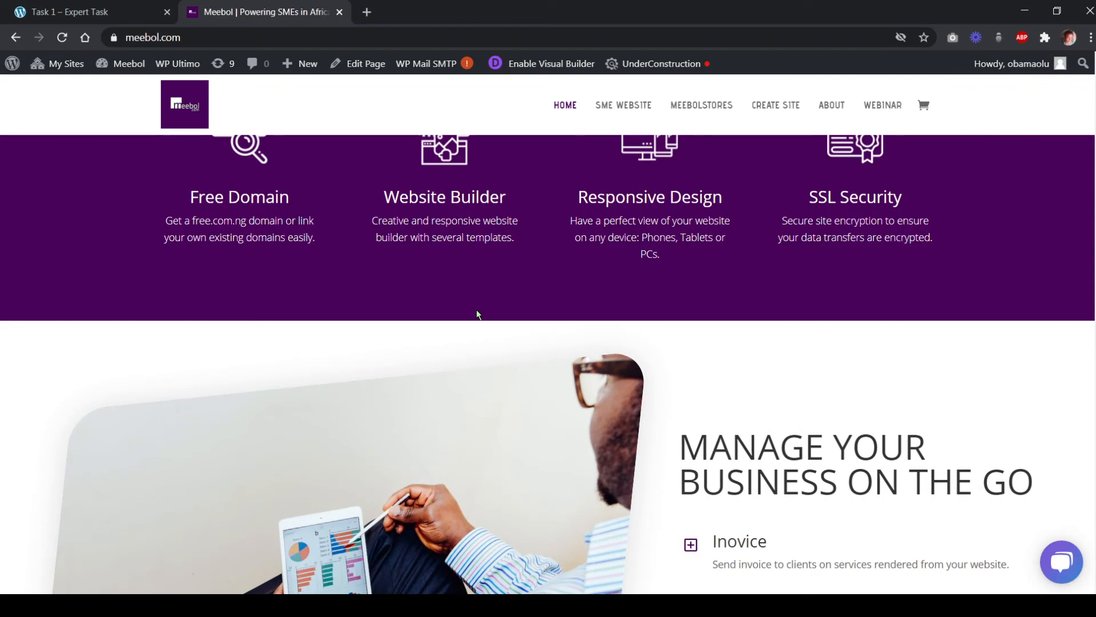
scroll(486, 359, down, 5)
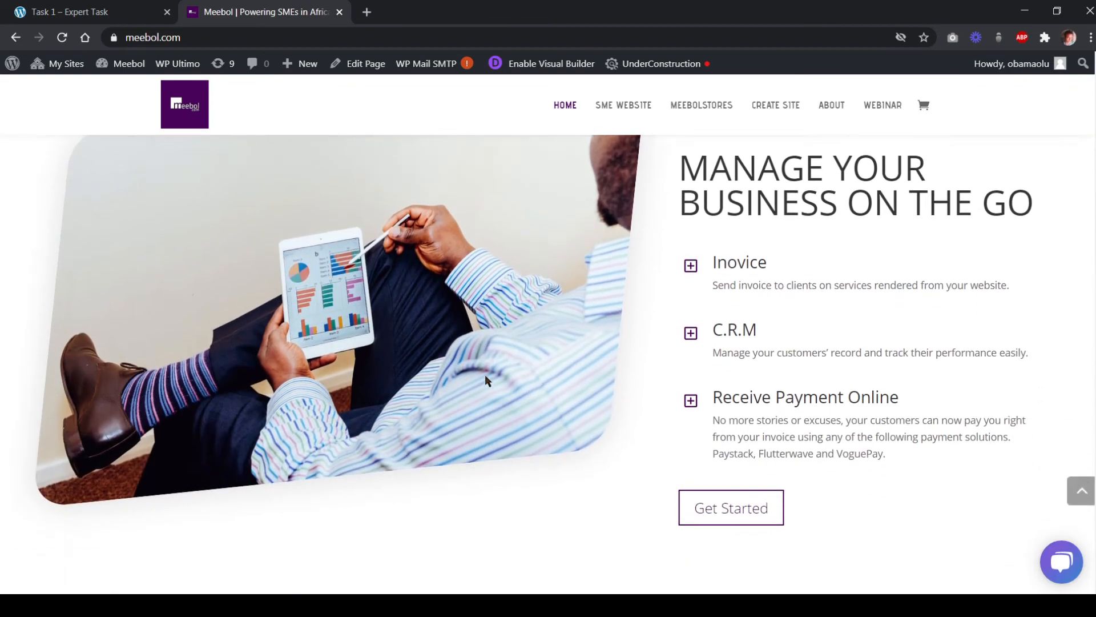
scroll(486, 379, down, 1)
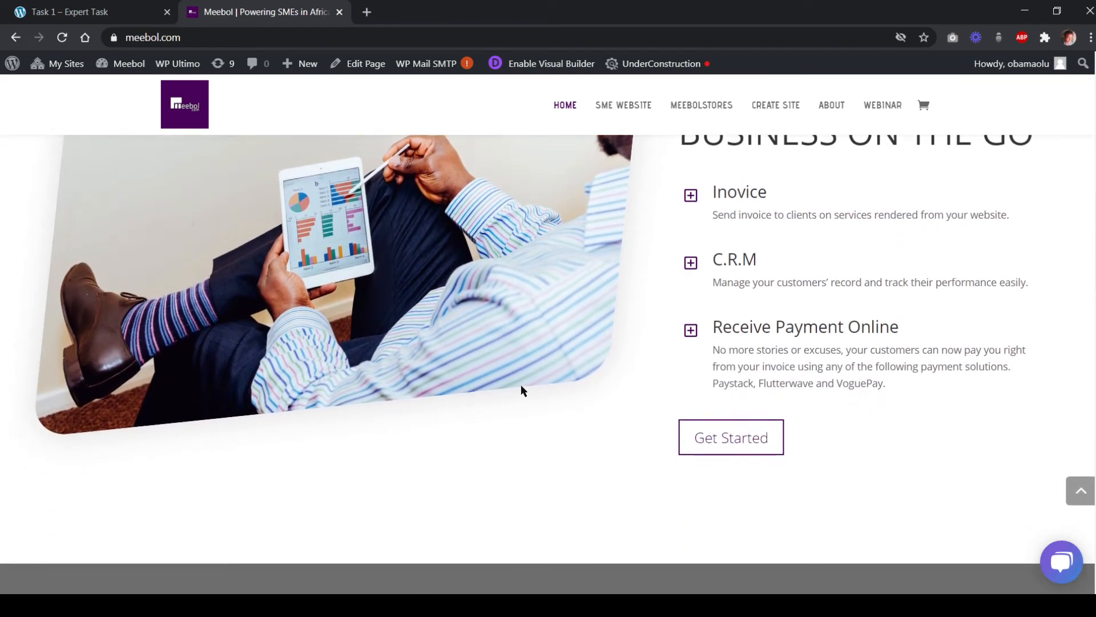
click(52, 22)
scroll(468, 354, up, 4)
scroll(582, 333, down, 11)
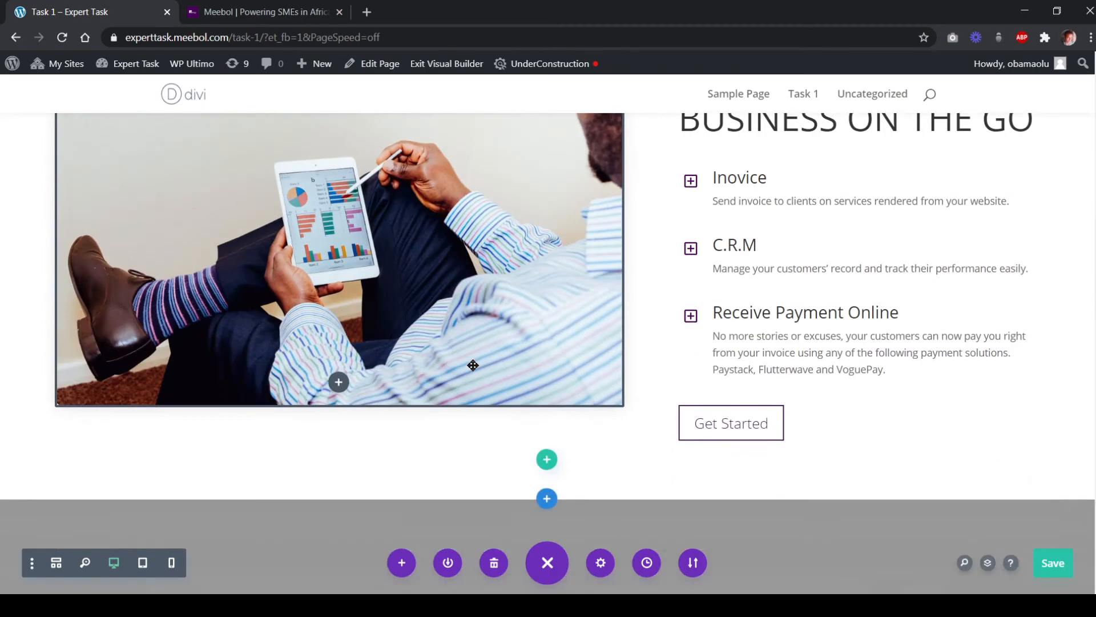
scroll(582, 333, down, 12)
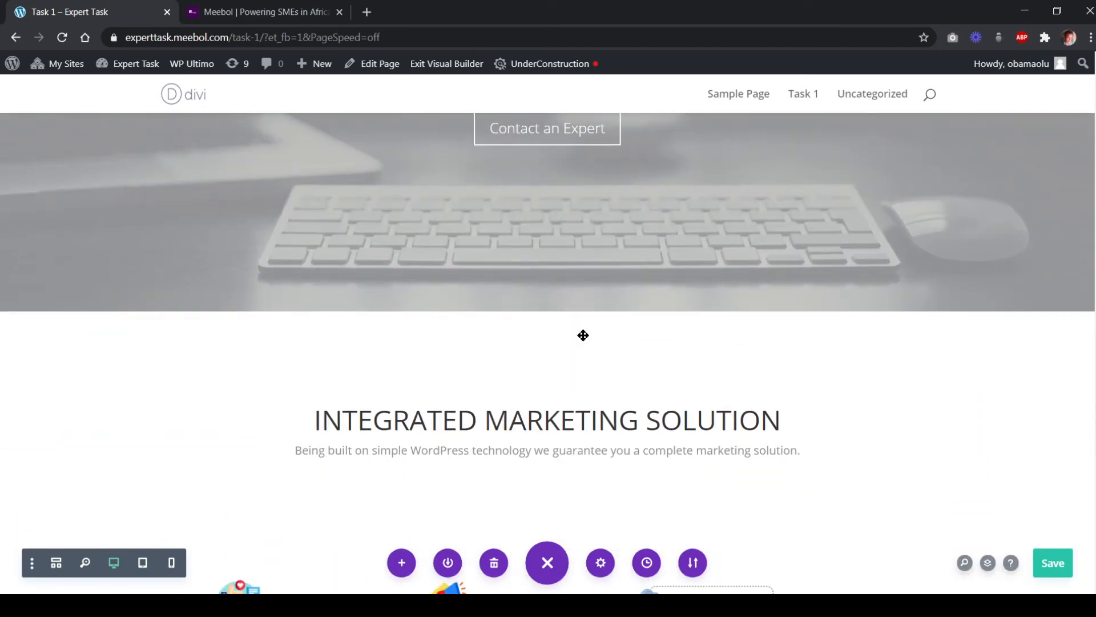
scroll(583, 334, down, 6)
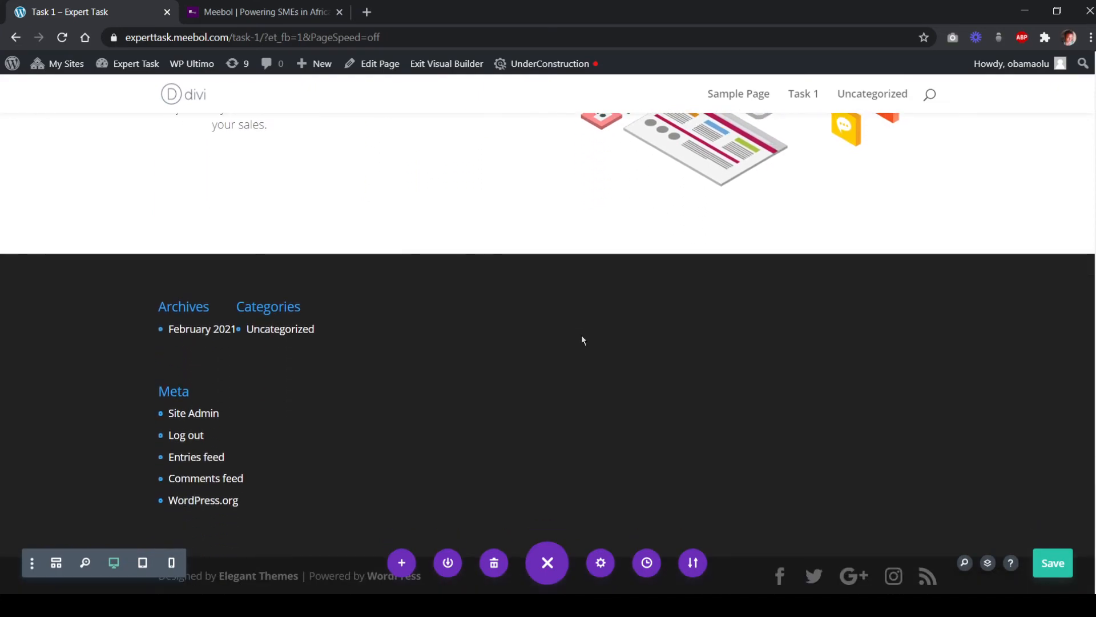
scroll(582, 334, up, 4)
Check the Sites on Meebol section on the reference page and add a new section below Integrated Marketing Solution on the Task 1 page
click(269, 13)
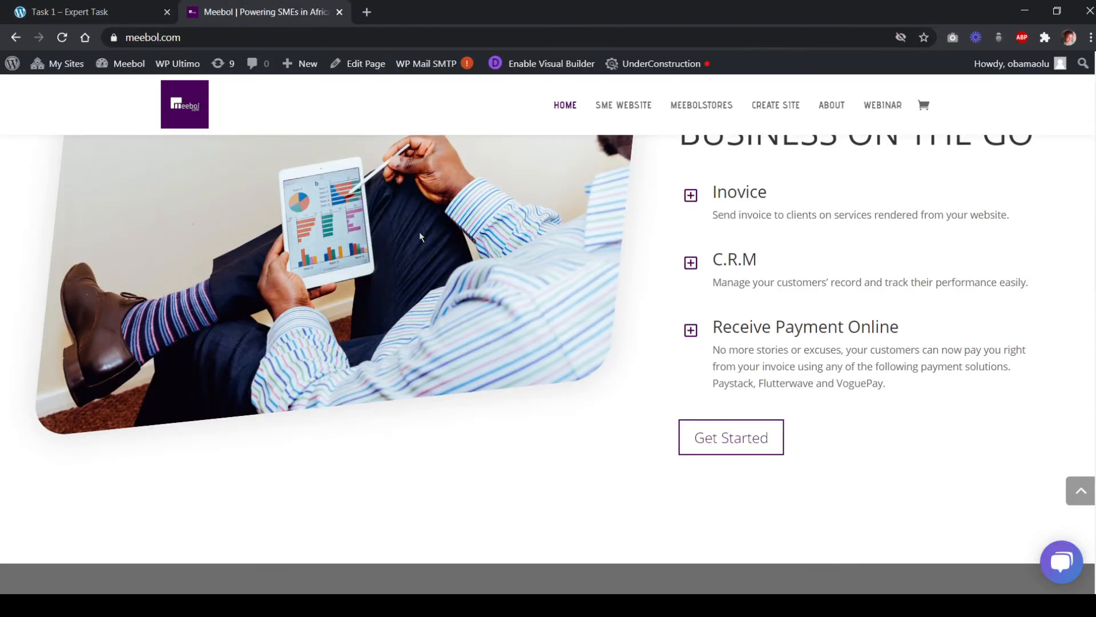
scroll(494, 350, down, 8)
scroll(500, 345, down, 10)
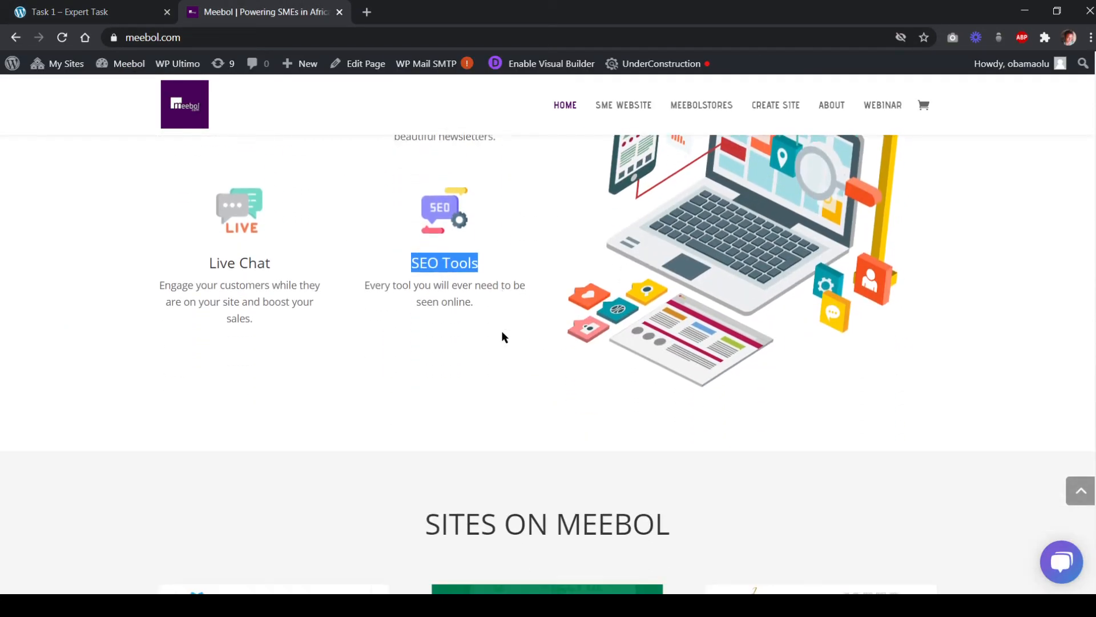
scroll(335, 304, up, 4)
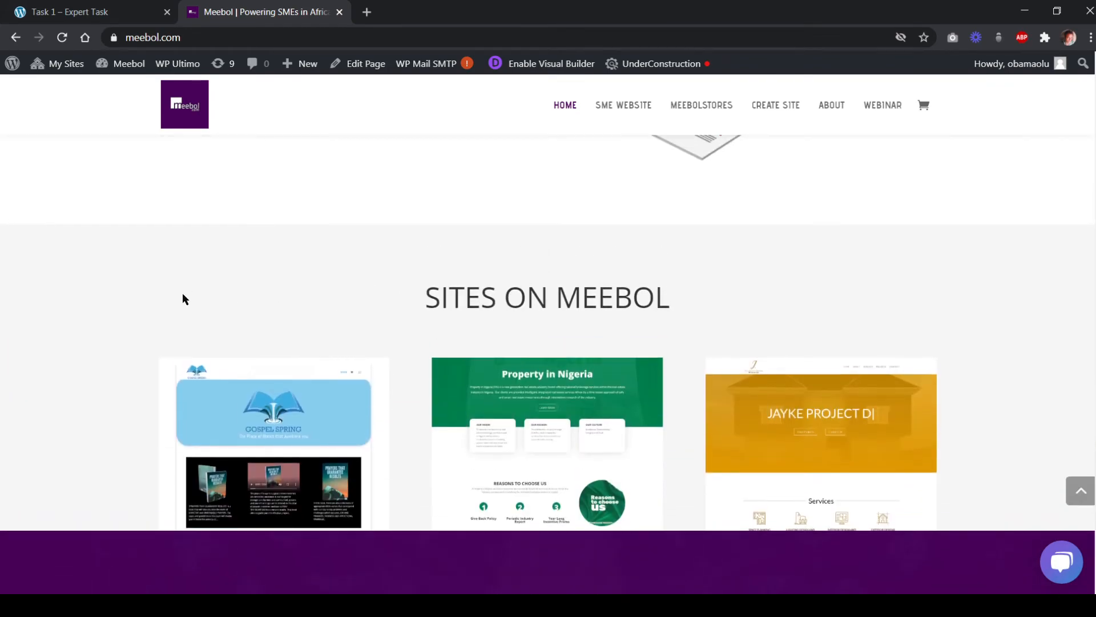
click(88, 12)
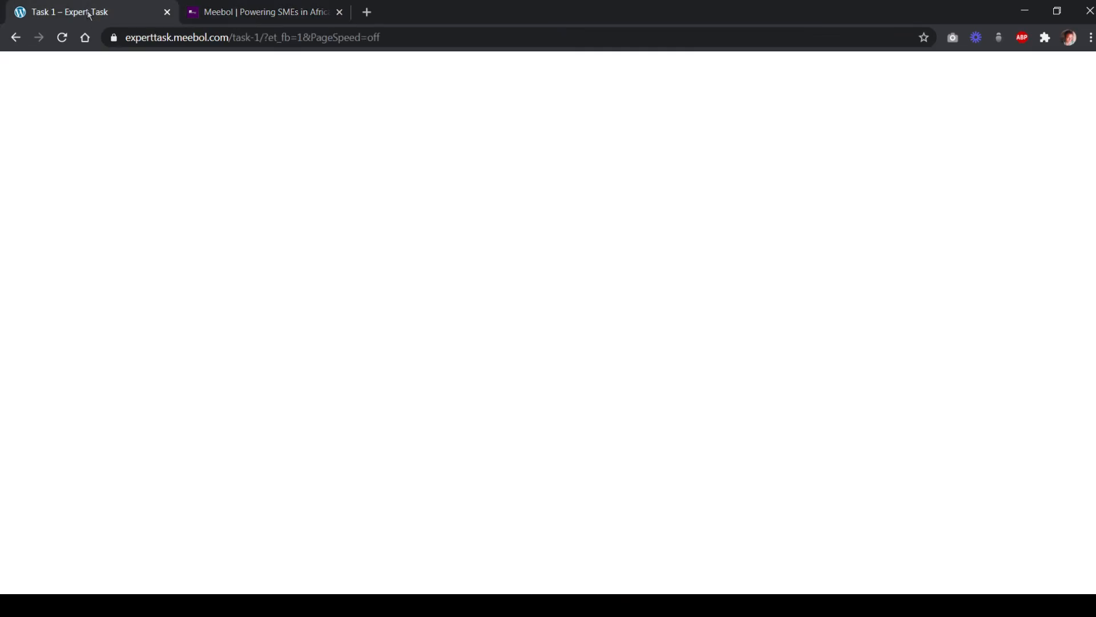
scroll(466, 420, down, 1)
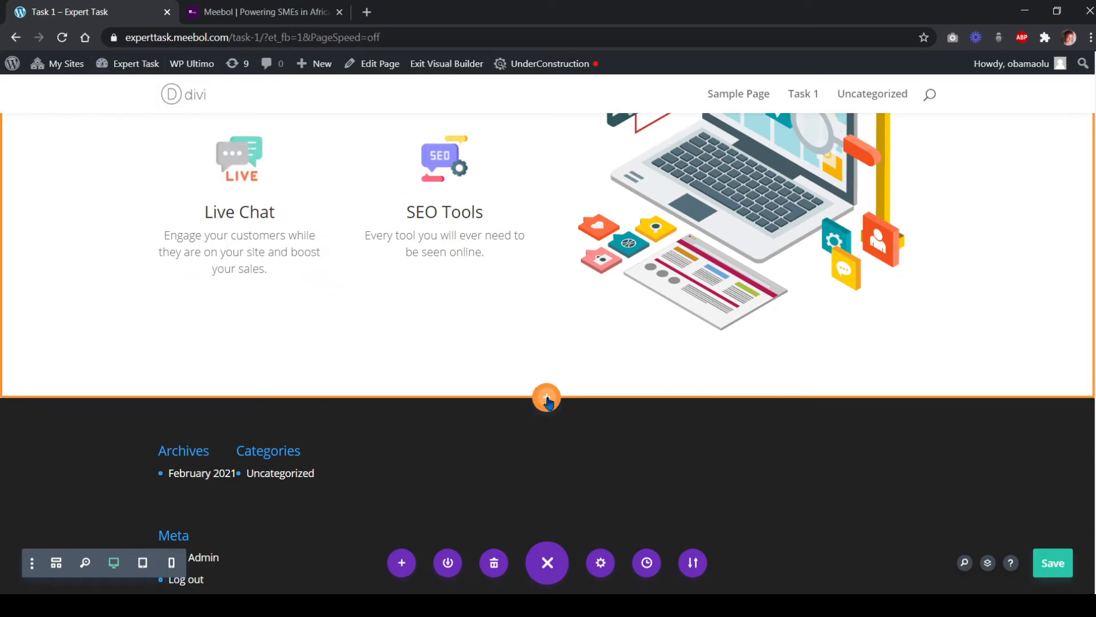
click(547, 397)
click(463, 349)
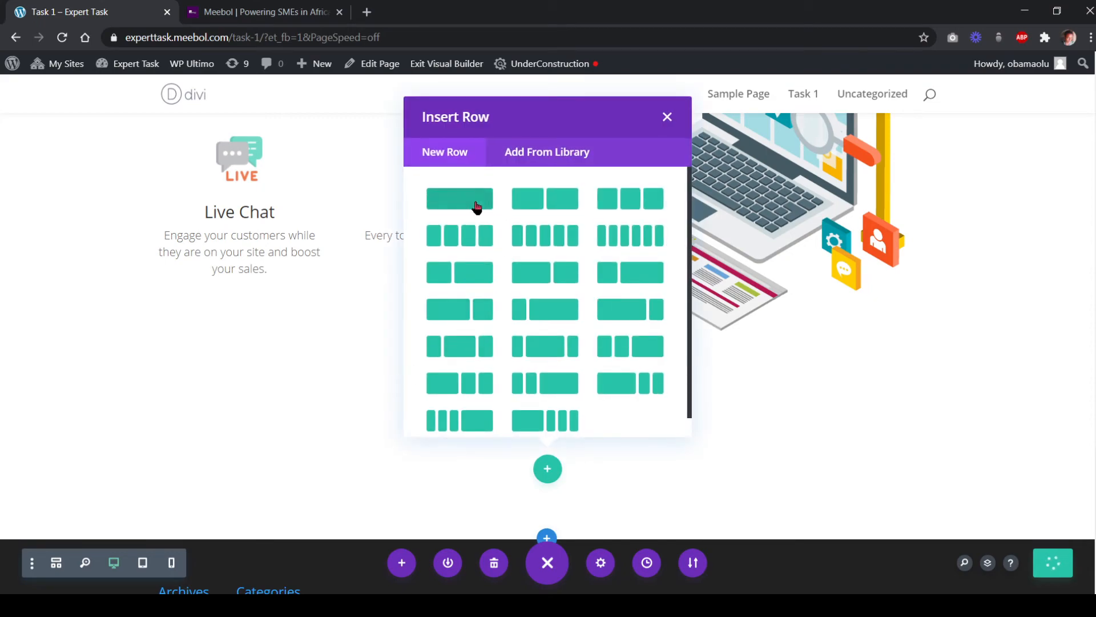
Add a single-column row to the new section and move a duplicate of the Integrated Marketing Solution heading text into it
click(472, 204)
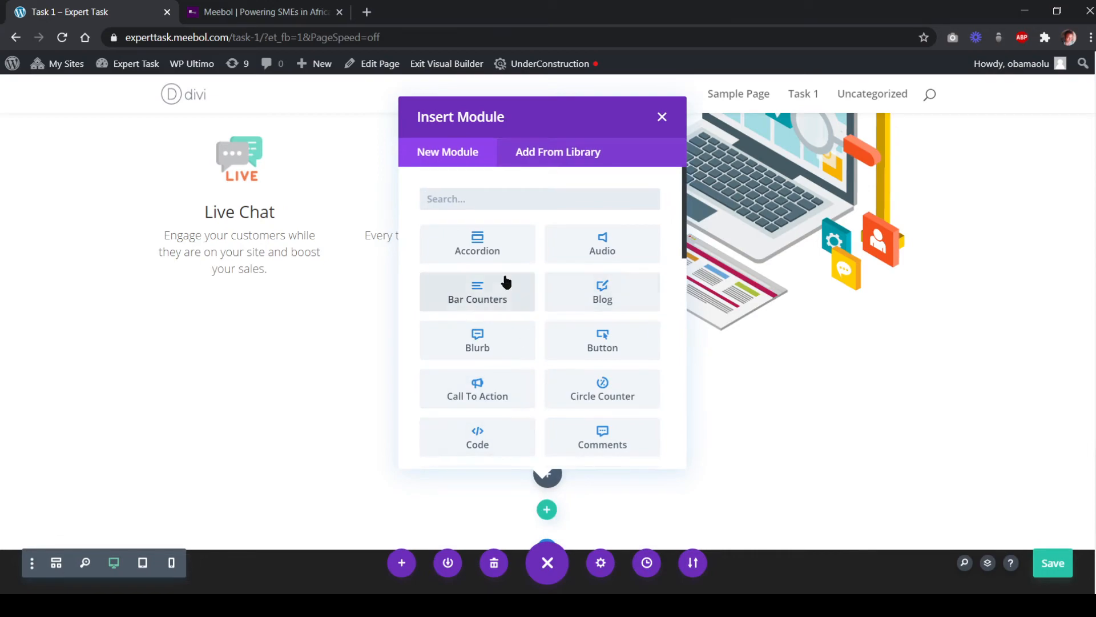
click(661, 120)
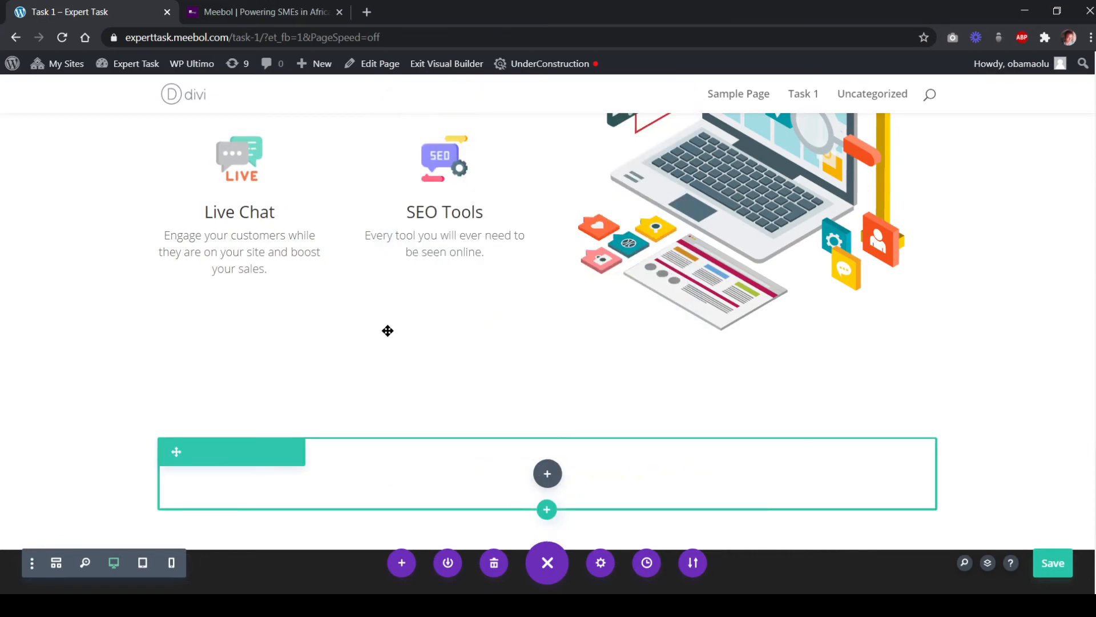
scroll(387, 328, up, 6)
scroll(364, 256, up, 3)
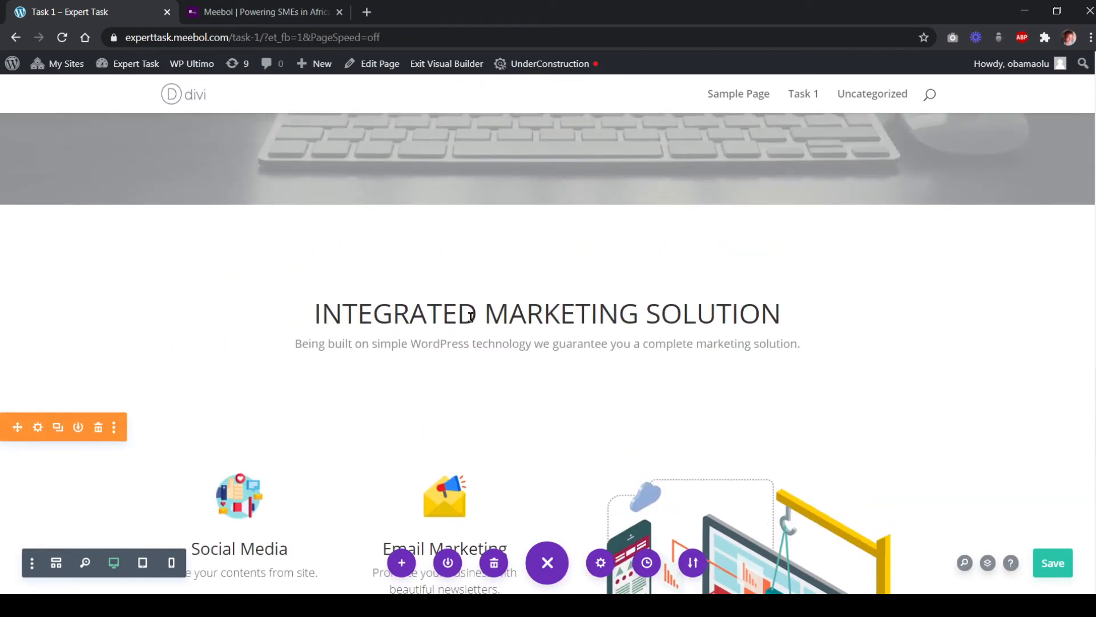
mouse_move(516, 315)
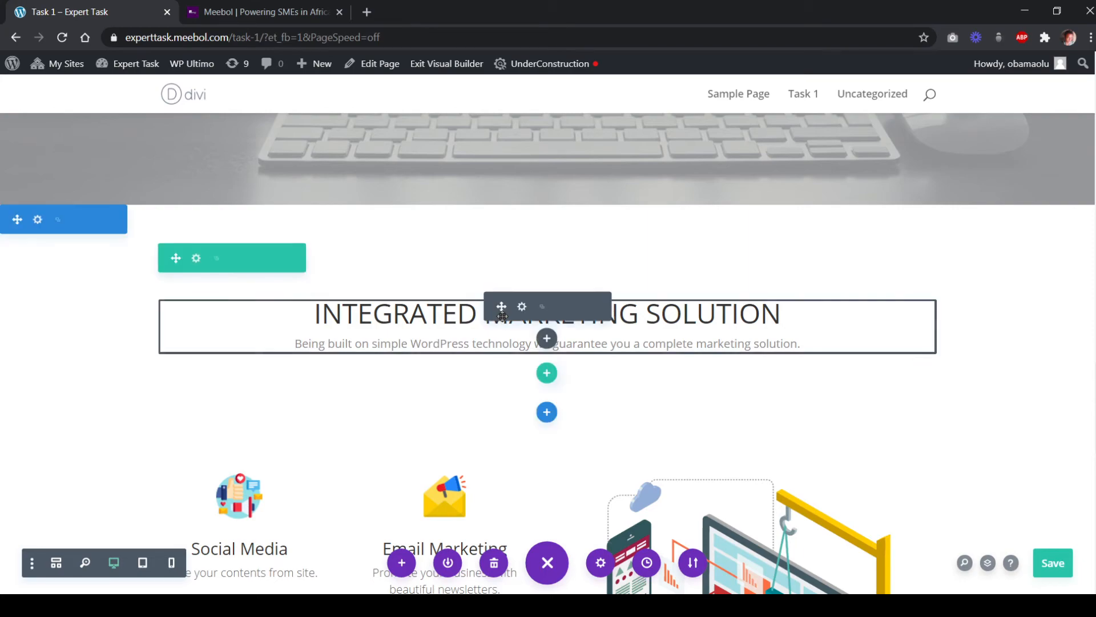
click(540, 307)
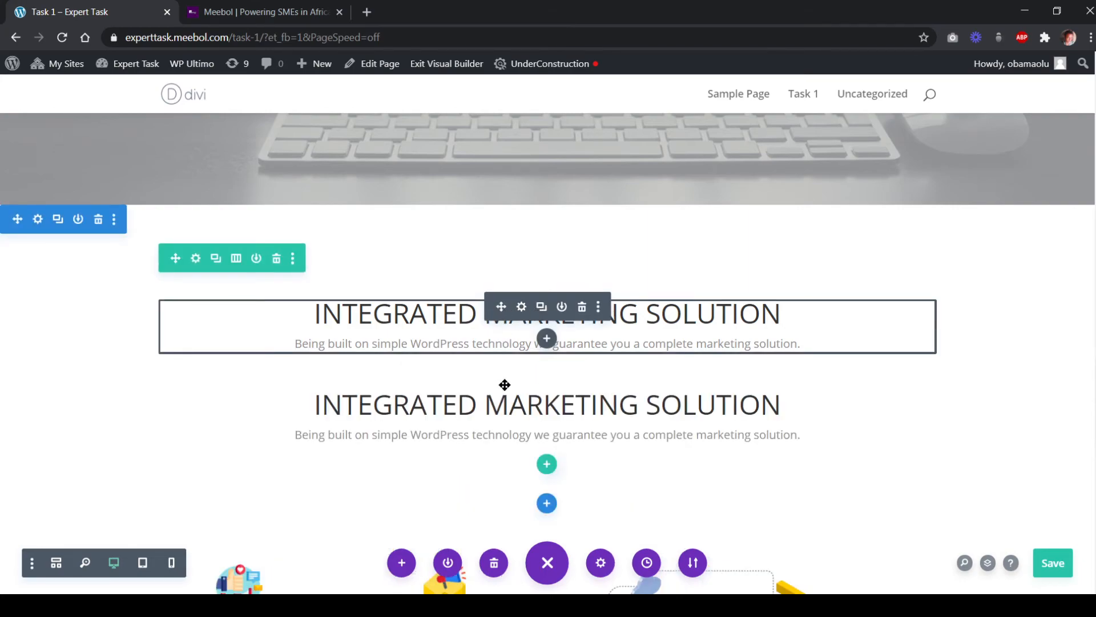
drag(504, 385, 536, 390)
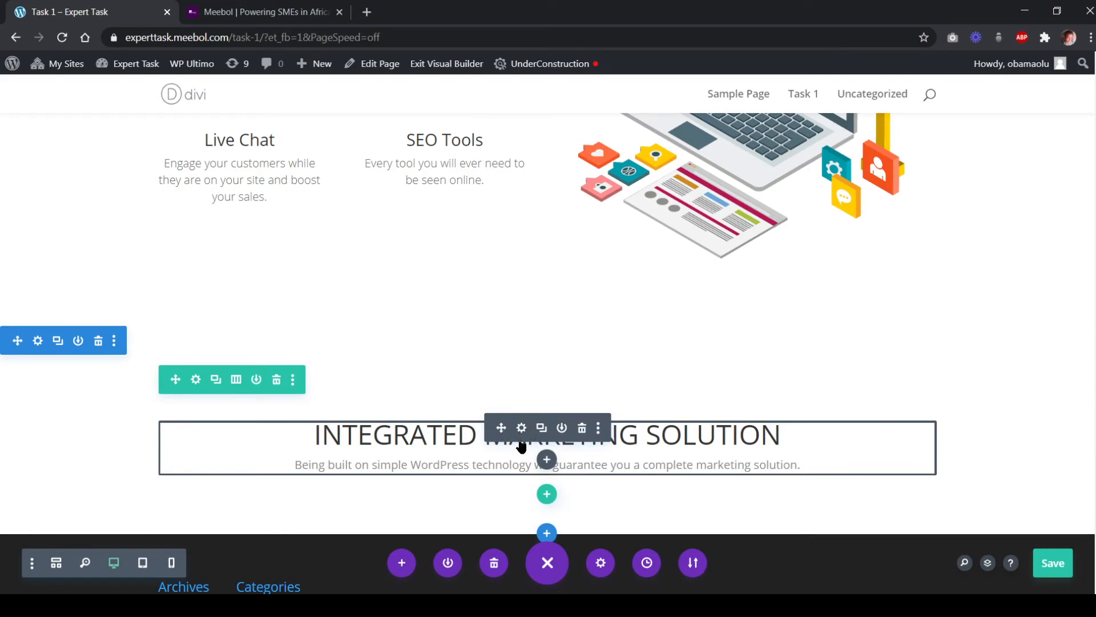
Replace the duplicated module's entire text, including the subtitle line, with the heading "SITES ON MEEBOL" and close its settings
click(522, 427)
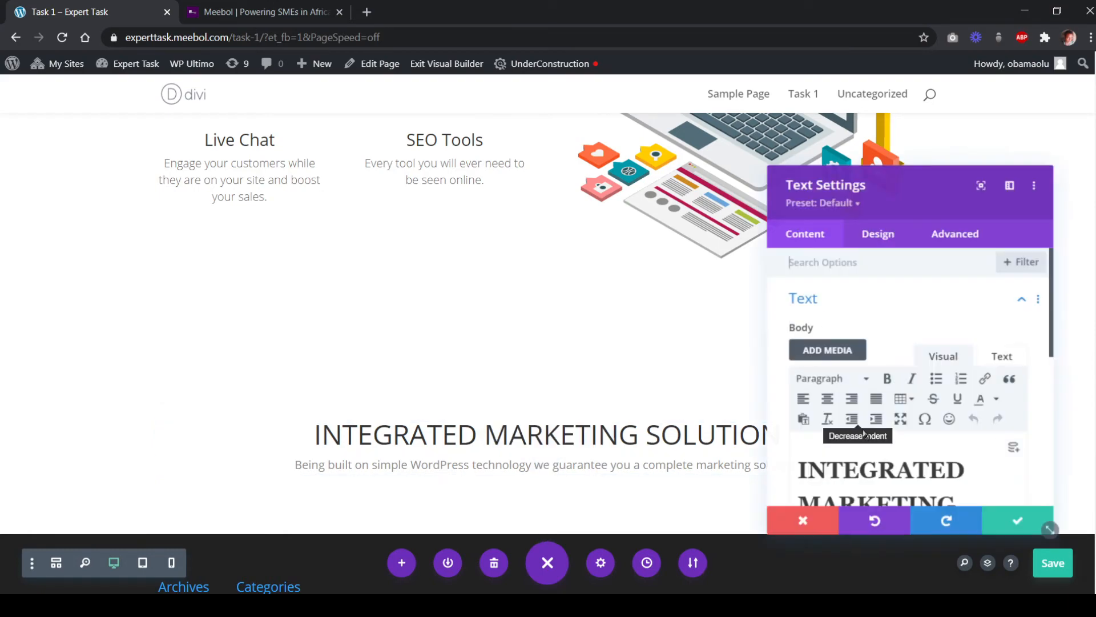
key(ctrl+a)
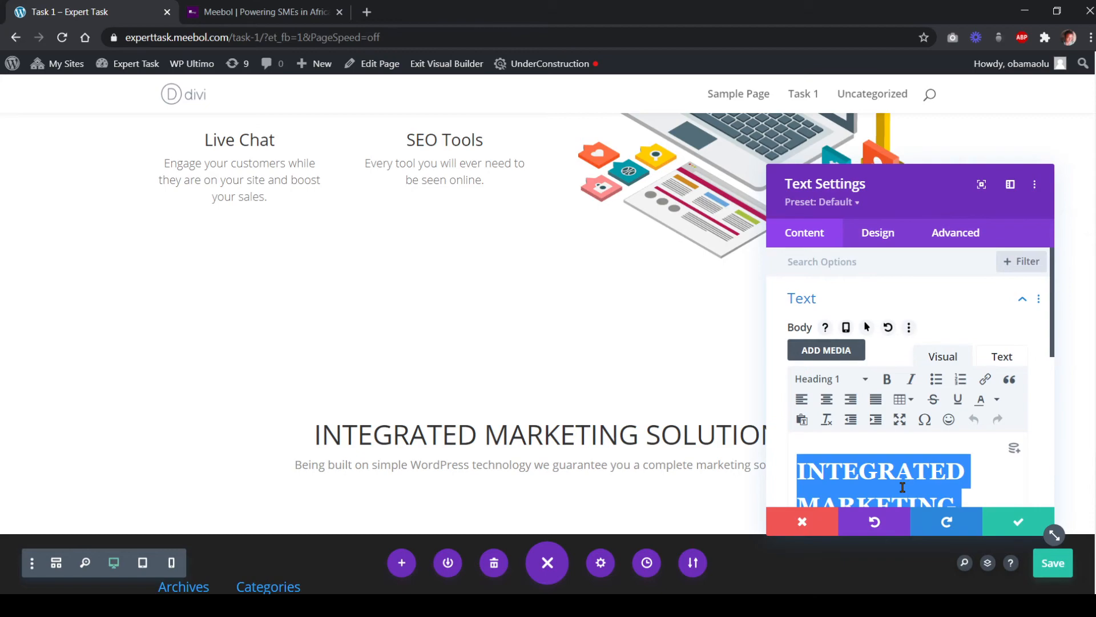
text(SI)
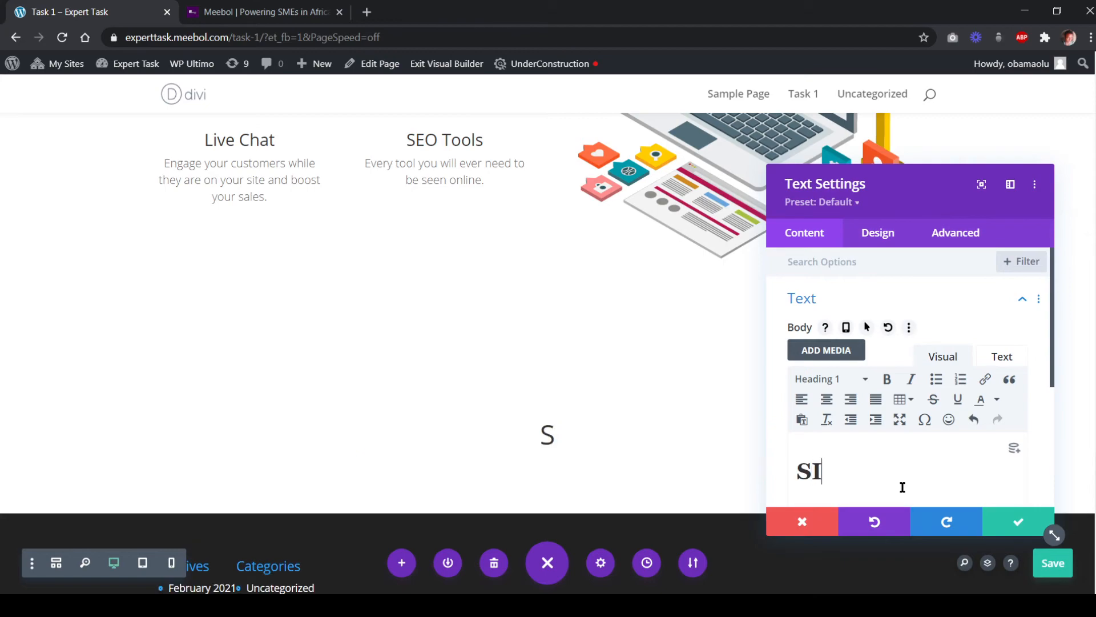
text(TES ON )
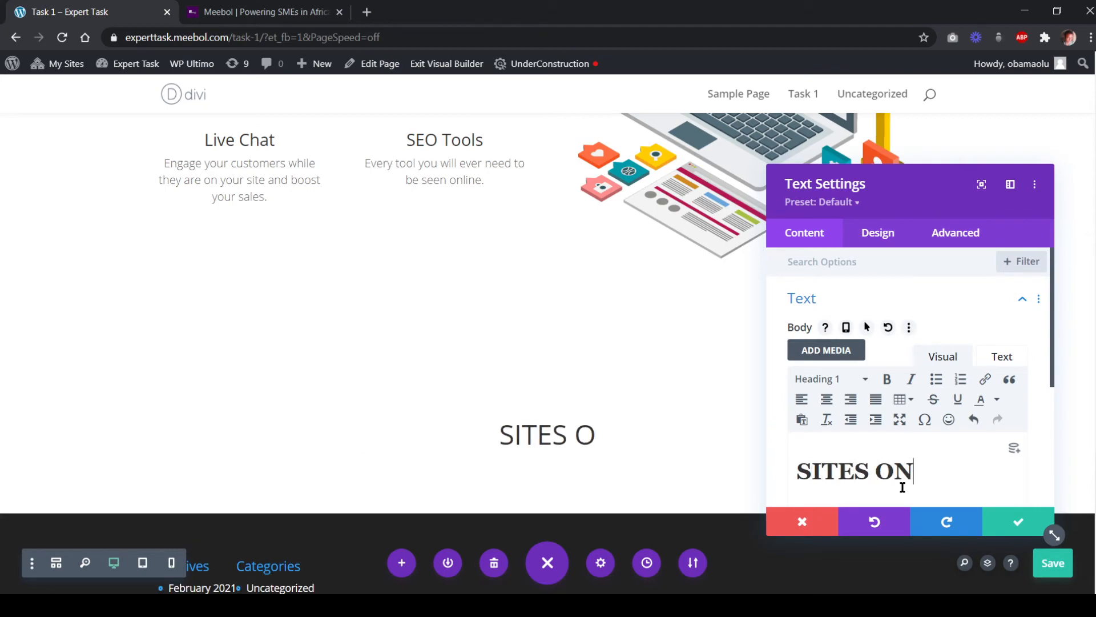
text(MEEBOL)
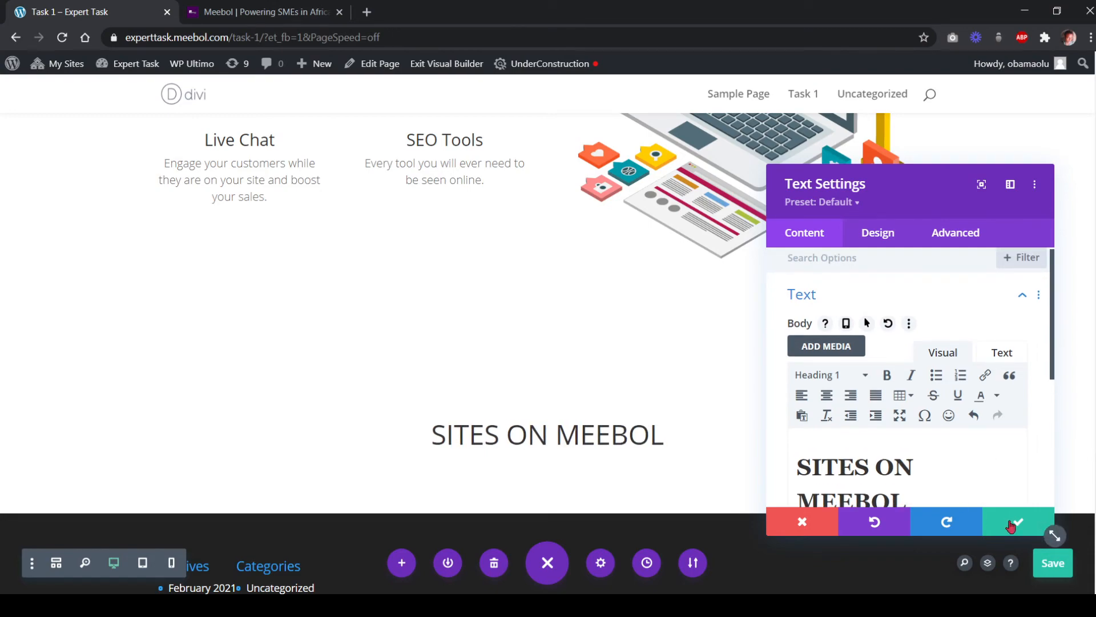
key(Escape)
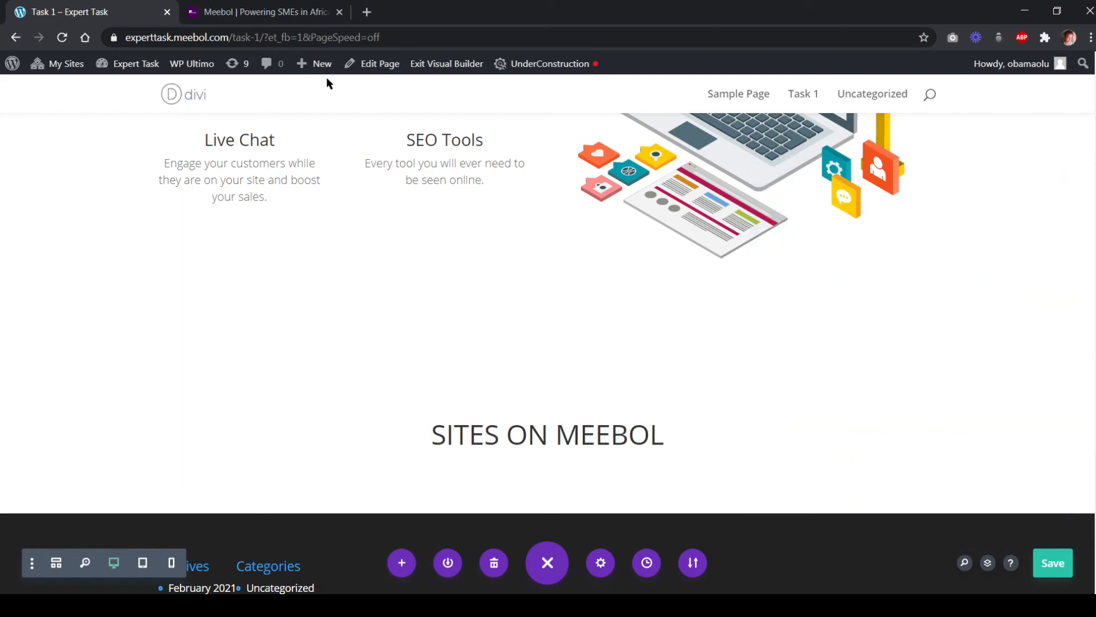
Check the Sites on Meebol section on the reference page and rewrite the Task 1 heading in title case as "Sites on Meebol"
click(261, 12)
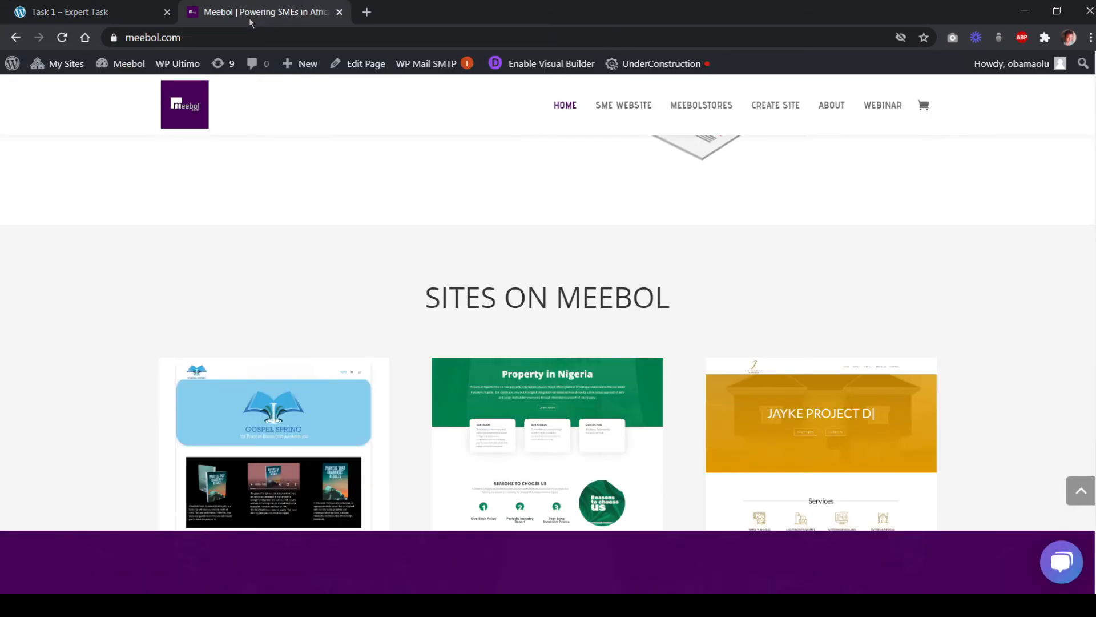
scroll(439, 191, up, 7)
scroll(431, 238, down, 7)
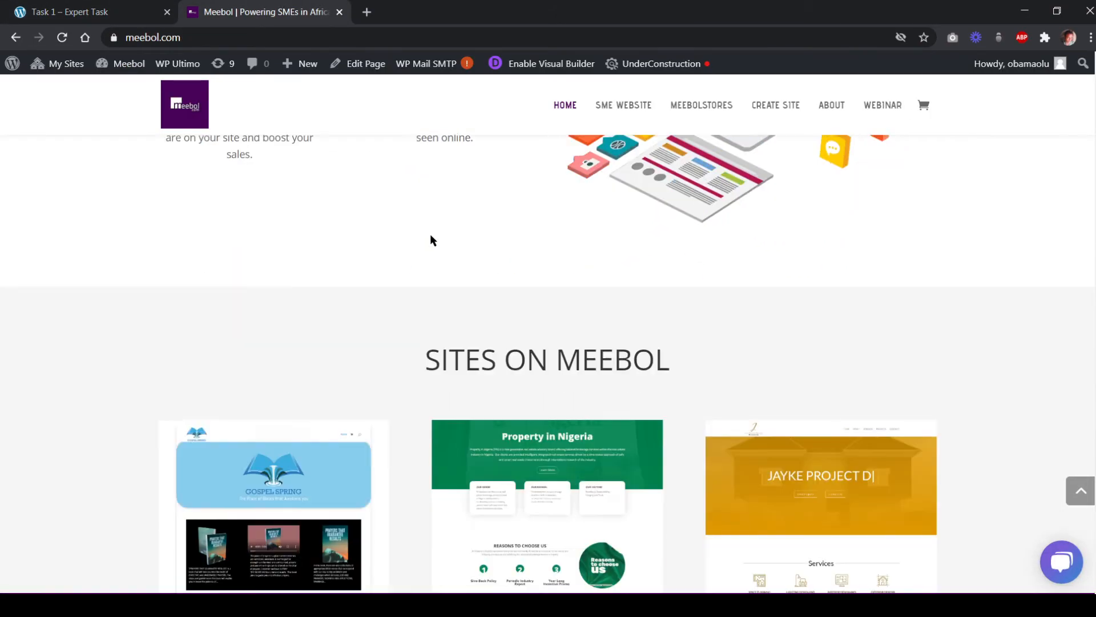
click(93, 13)
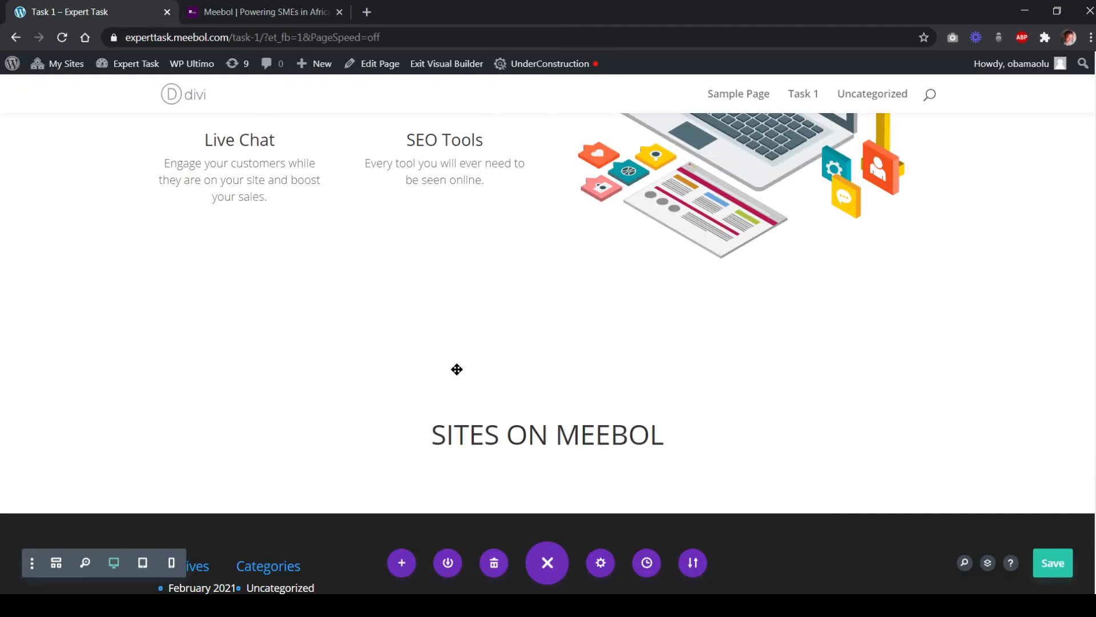
scroll(438, 390, down, 2)
scroll(416, 301, up, 1)
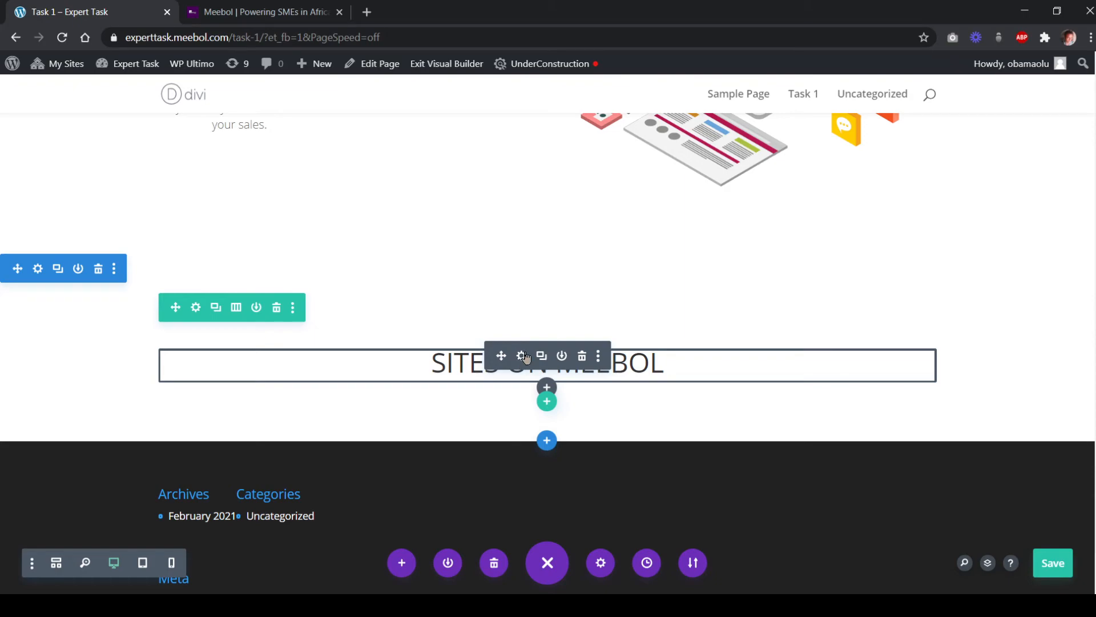
click(521, 356)
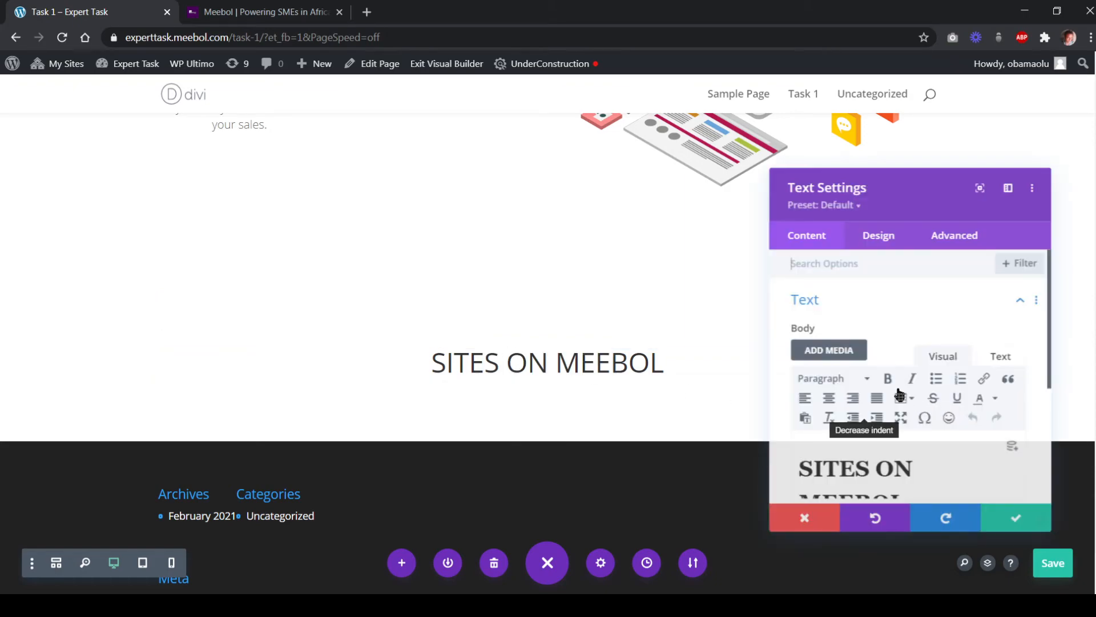
scroll(874, 462, down, 1)
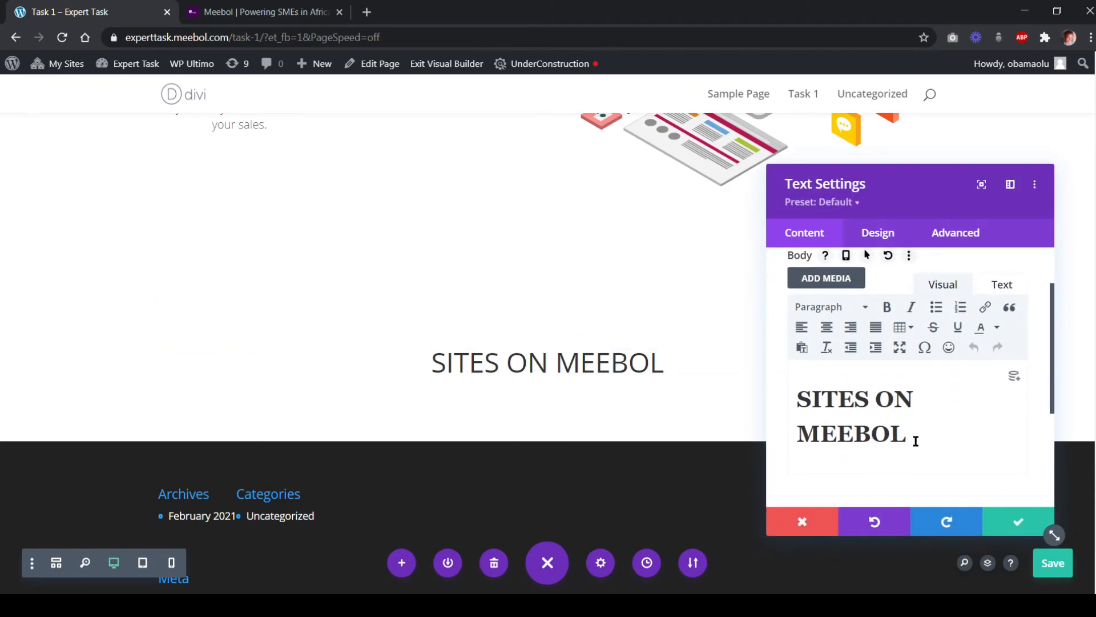
drag(916, 441, 805, 398)
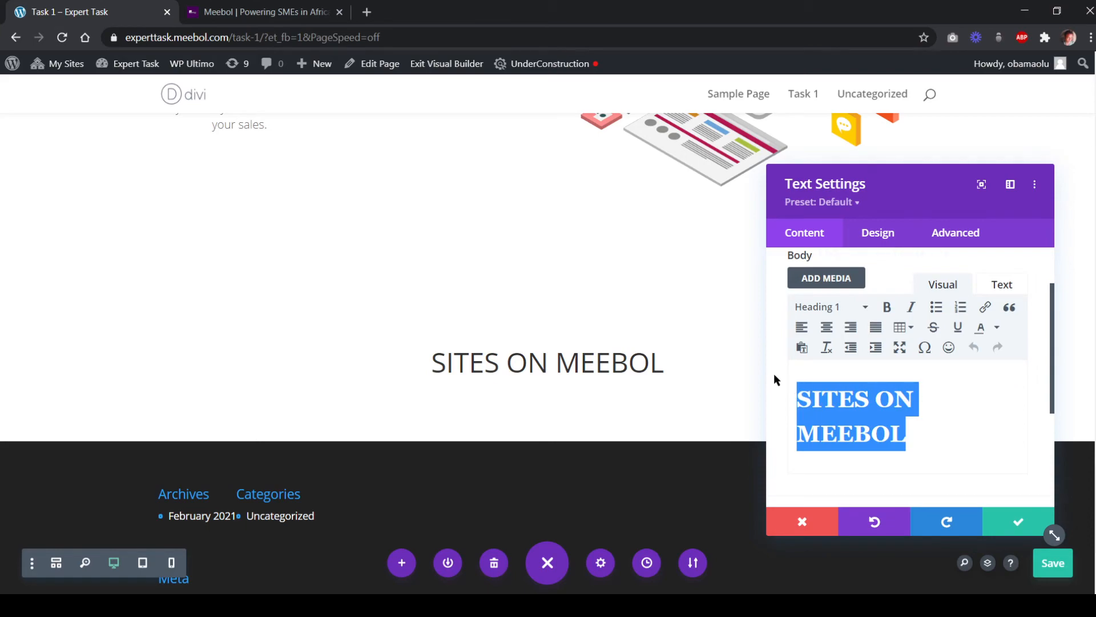
text(Site)
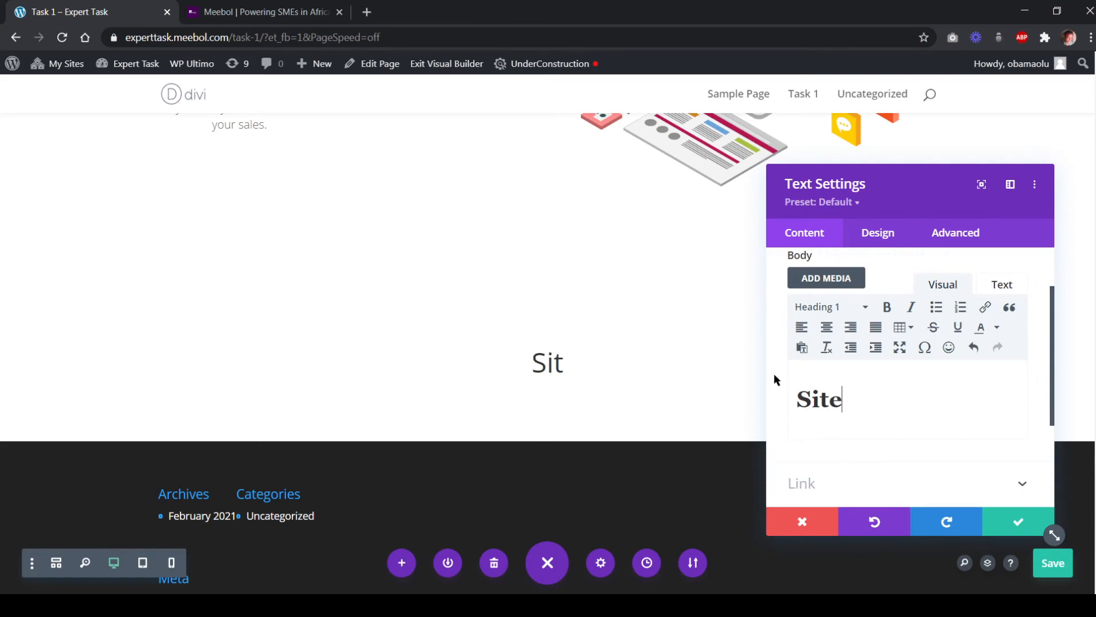
text(s on)
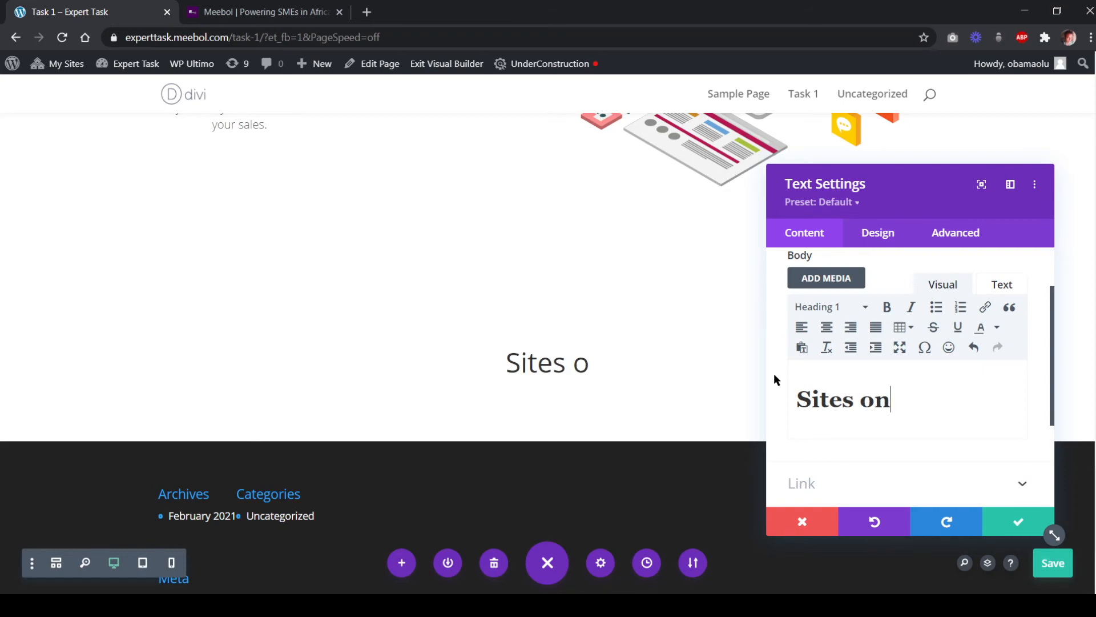
text( Meebol)
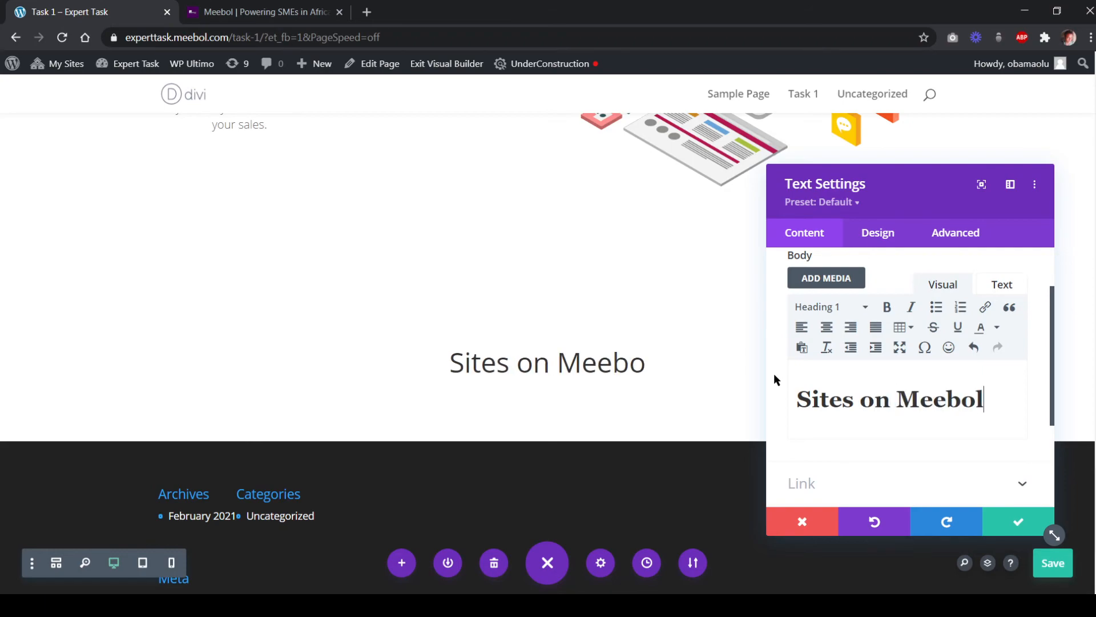
Compare the heading with the reference page and set its font style to uppercase, trying and removing italic first
click(239, 10)
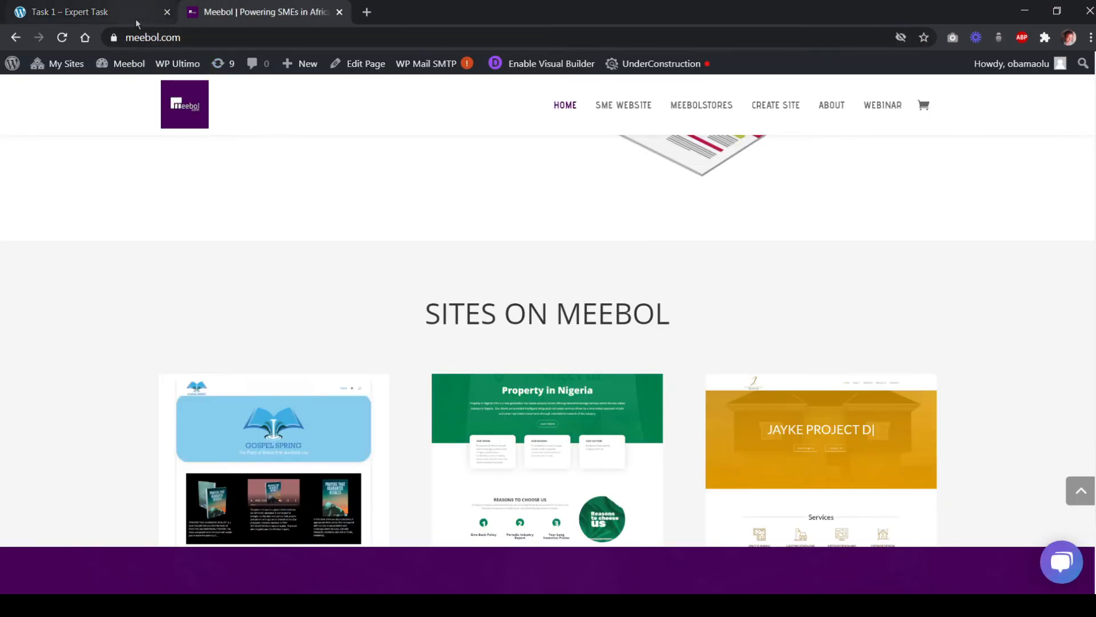
click(121, 14)
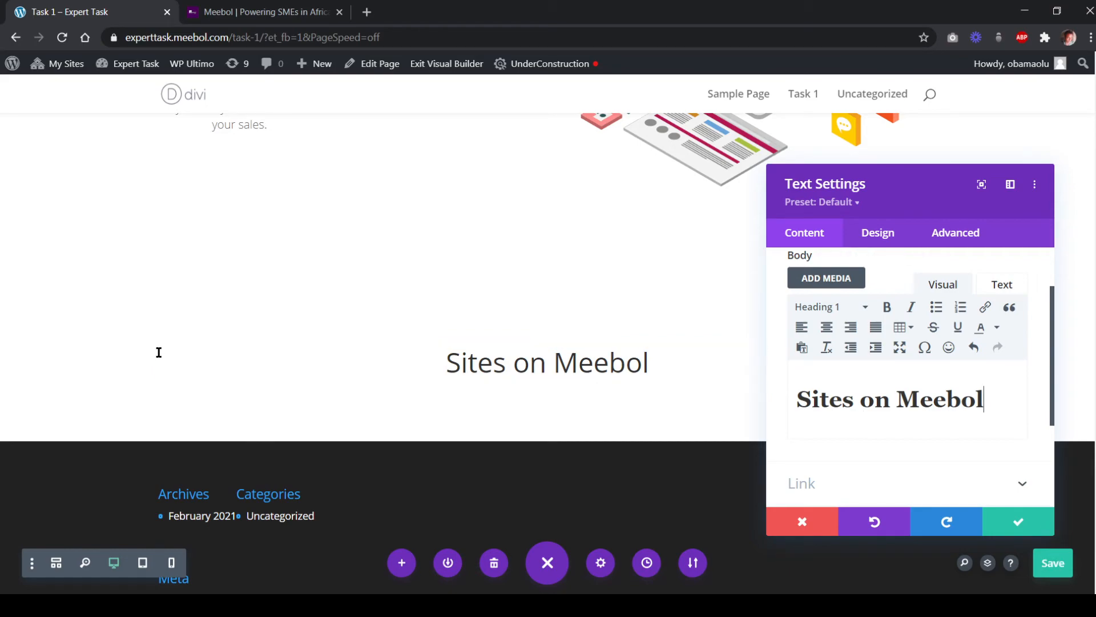
click(877, 234)
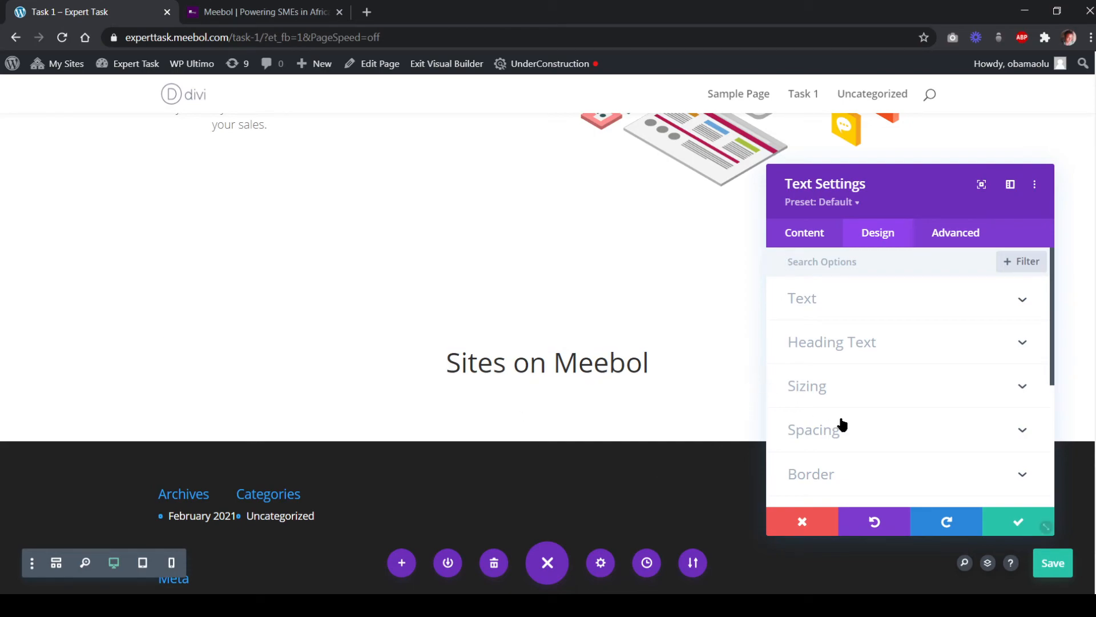
click(856, 355)
scroll(862, 374, down, 2)
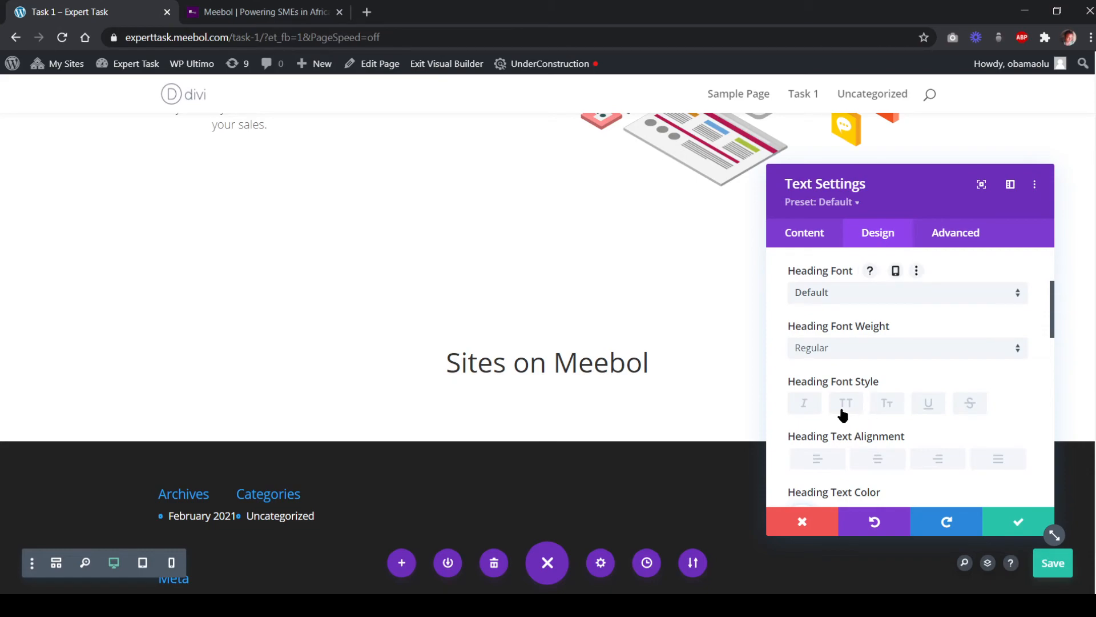
click(813, 408)
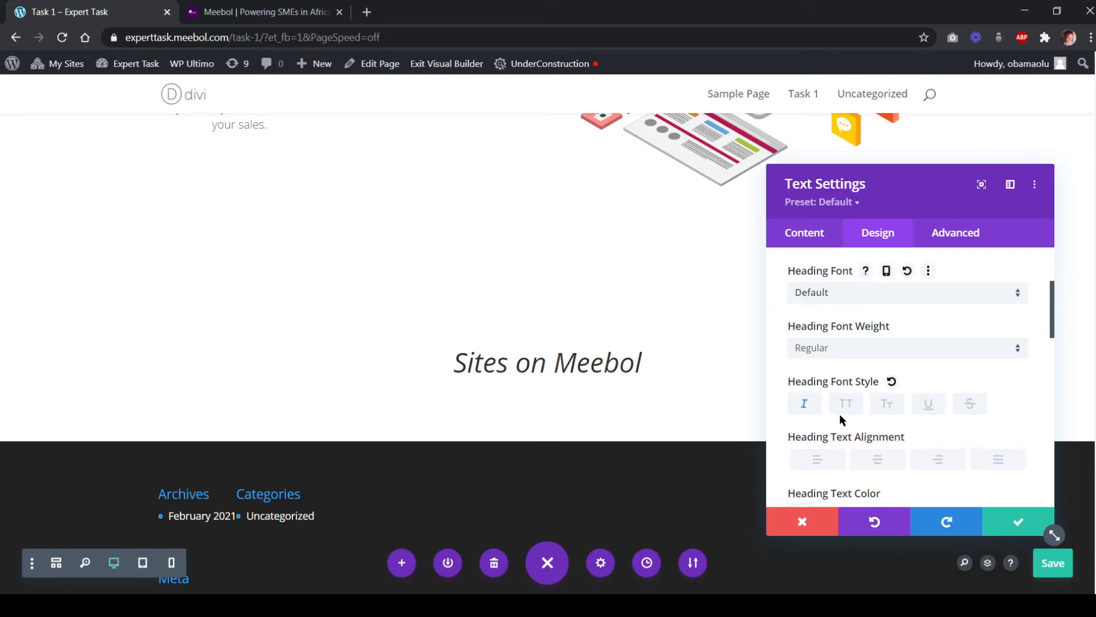
click(807, 407)
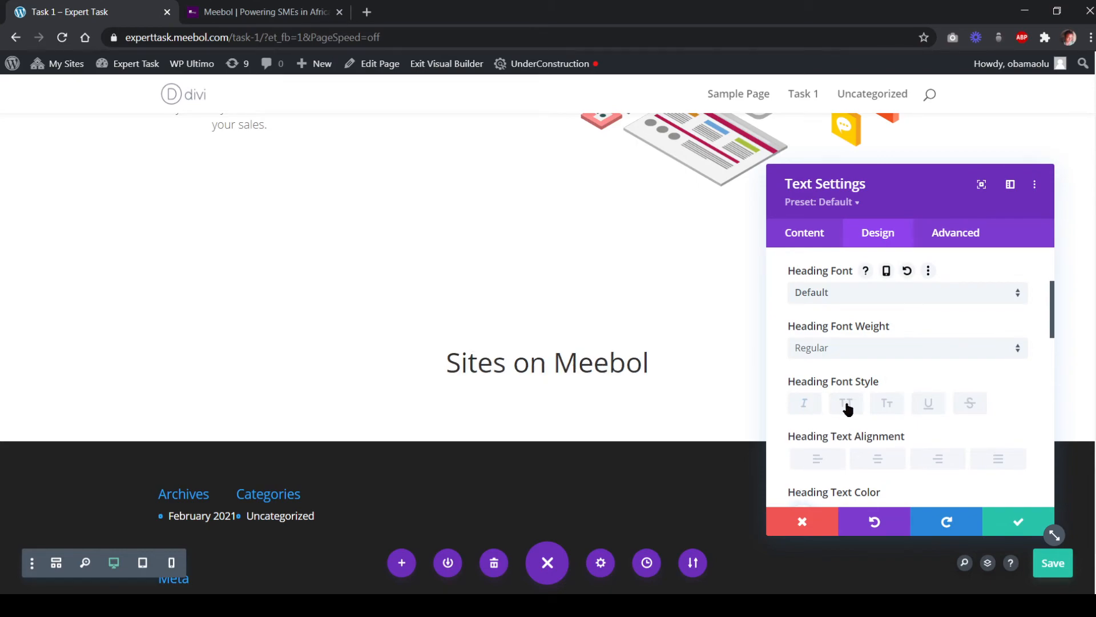
click(847, 406)
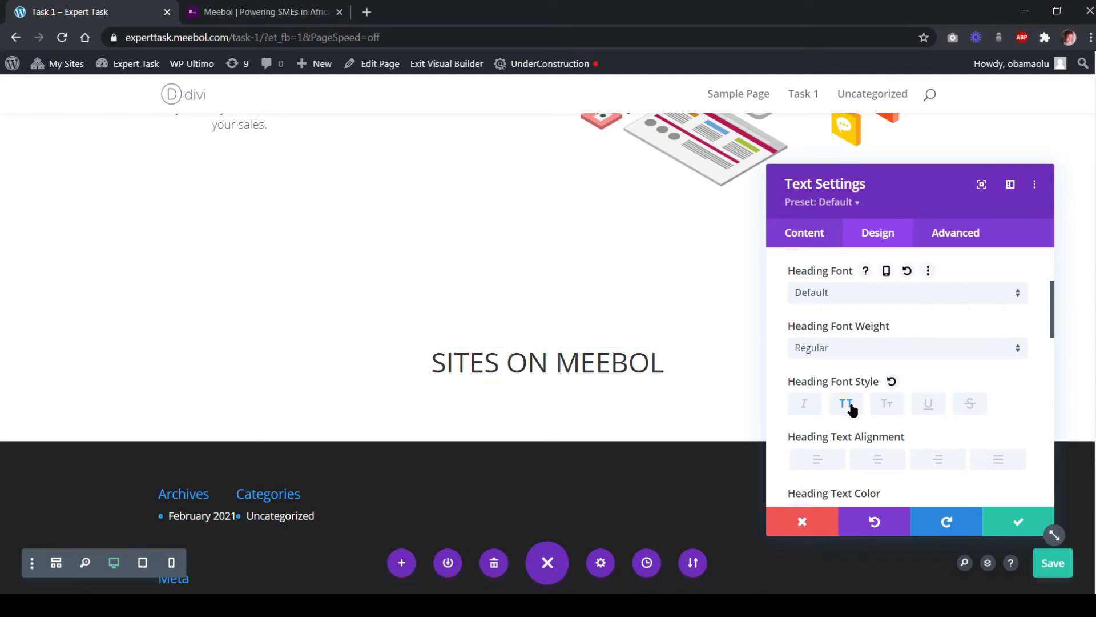
Test the uppercase style by adding the dummy text "gejddse" after the Sites on Meebol heading and deleting it again
click(824, 235)
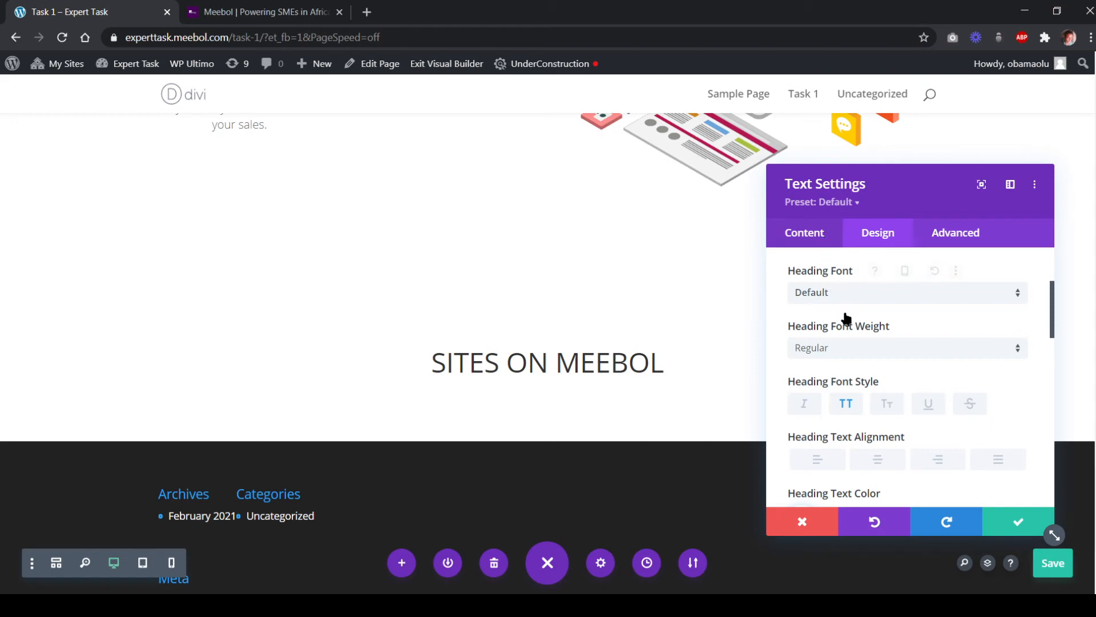
click(849, 315)
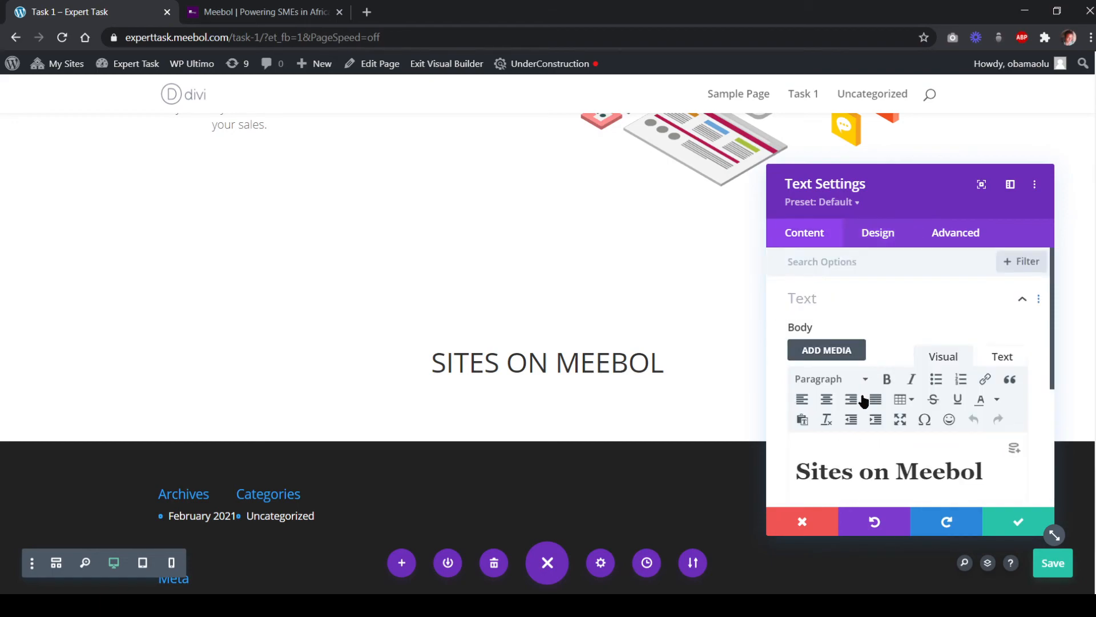
click(999, 471)
text(g)
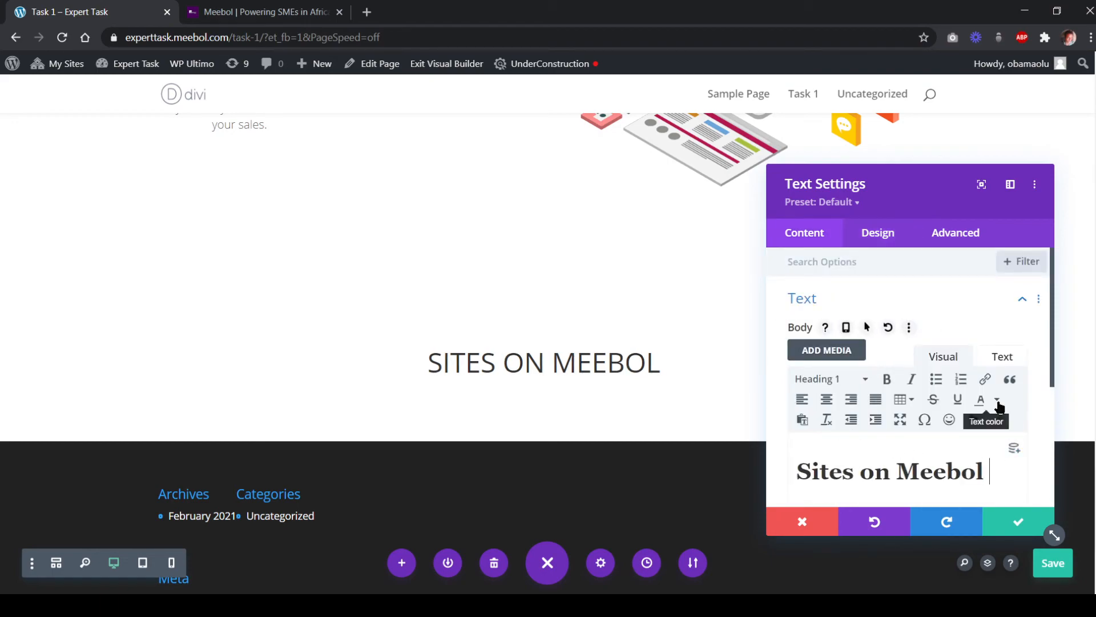
text(ejd)
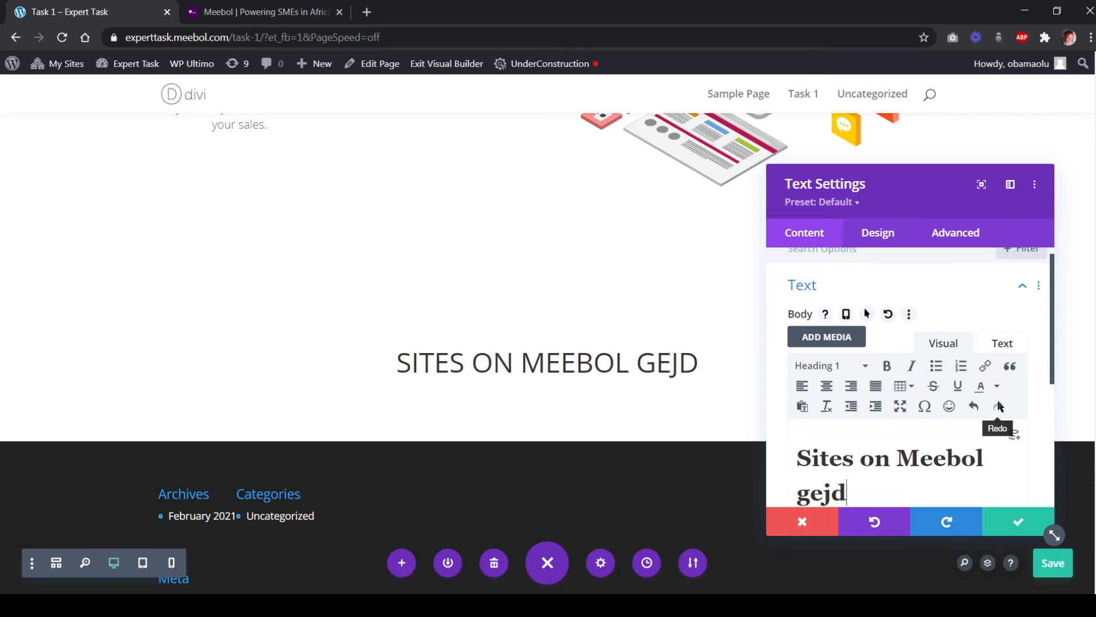
text(dse)
key(BackSpace)
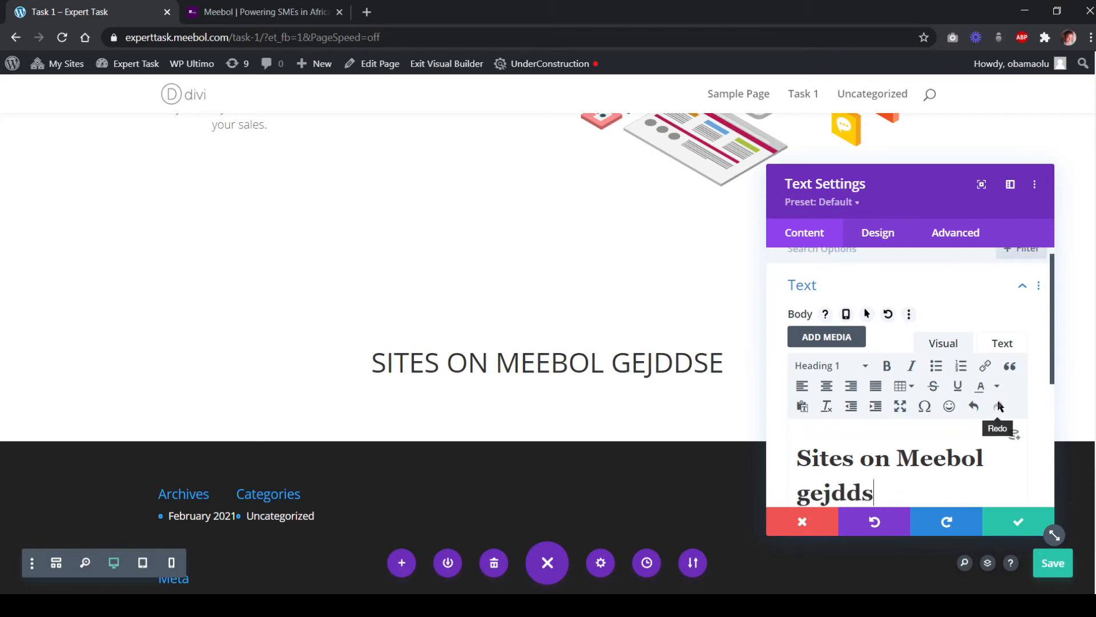
key(BackSpace)
key(BackSpace)
key(BackSpace)
key(BackSpace)
key(BackSpace)
key(BackSpace)
key(BackSpace)
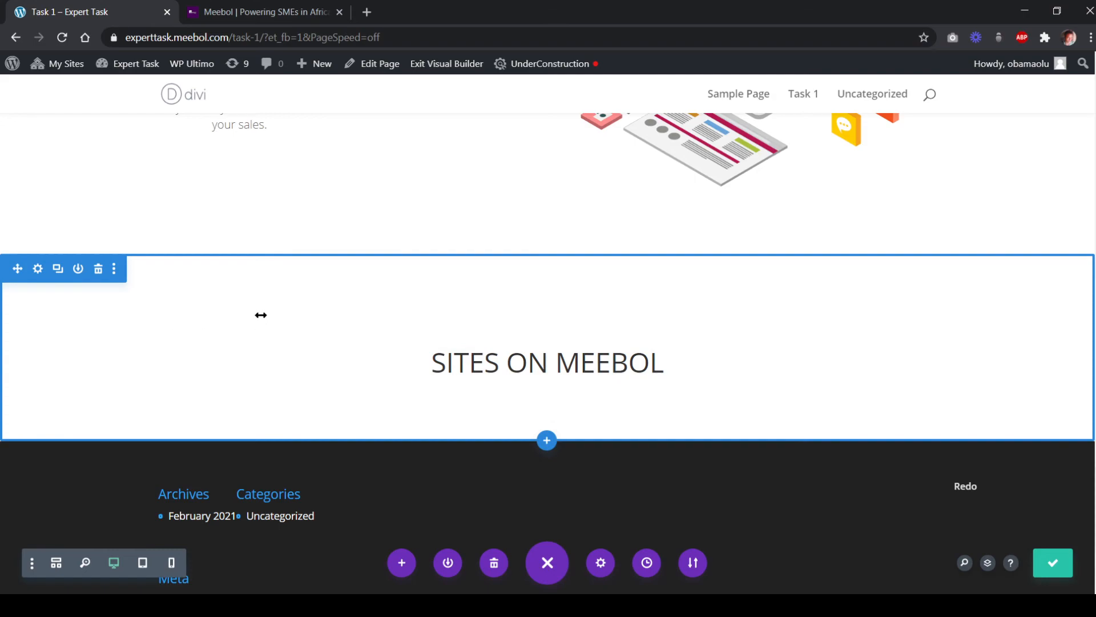
Set the background colour of the Sites on Meebol section to #f6f6f6 and save the section settings
click(77, 337)
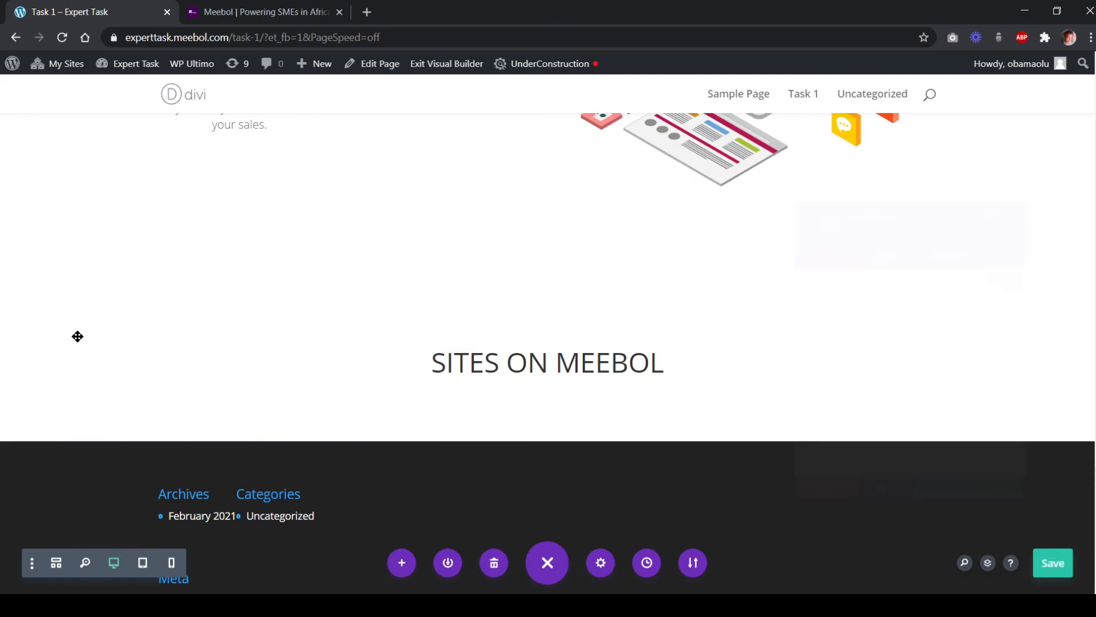
click(876, 342)
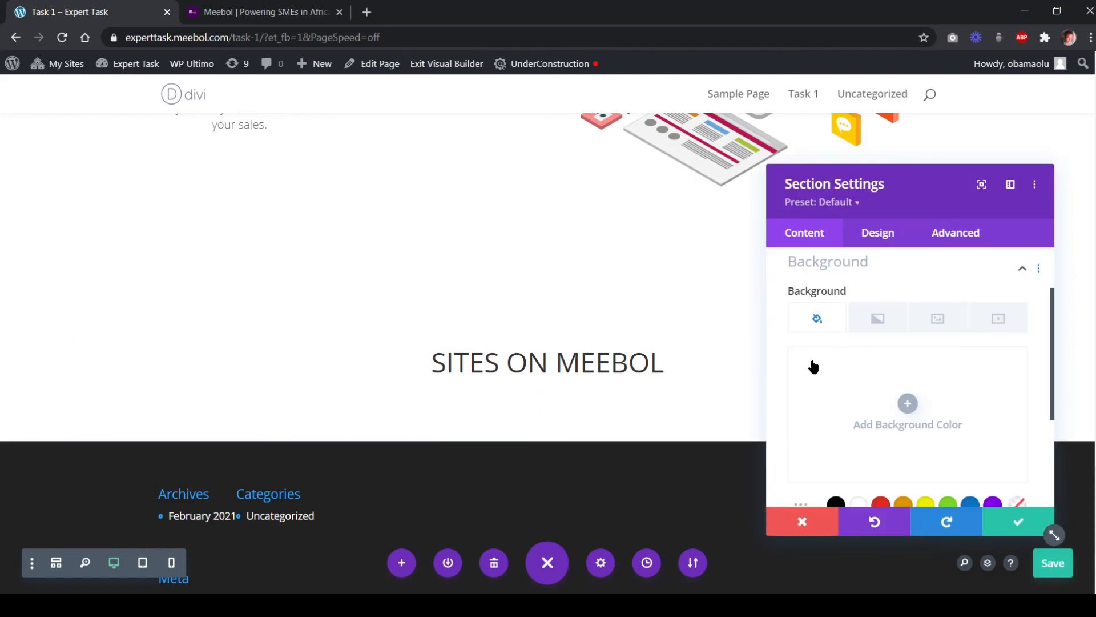
scroll(907, 411, down, 2)
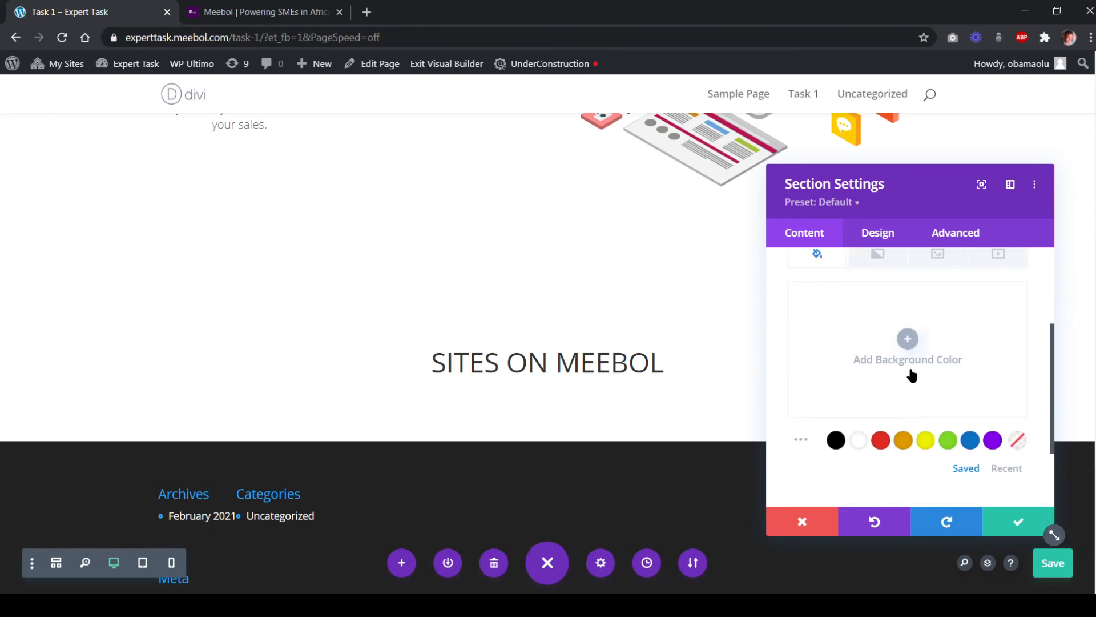
click(909, 341)
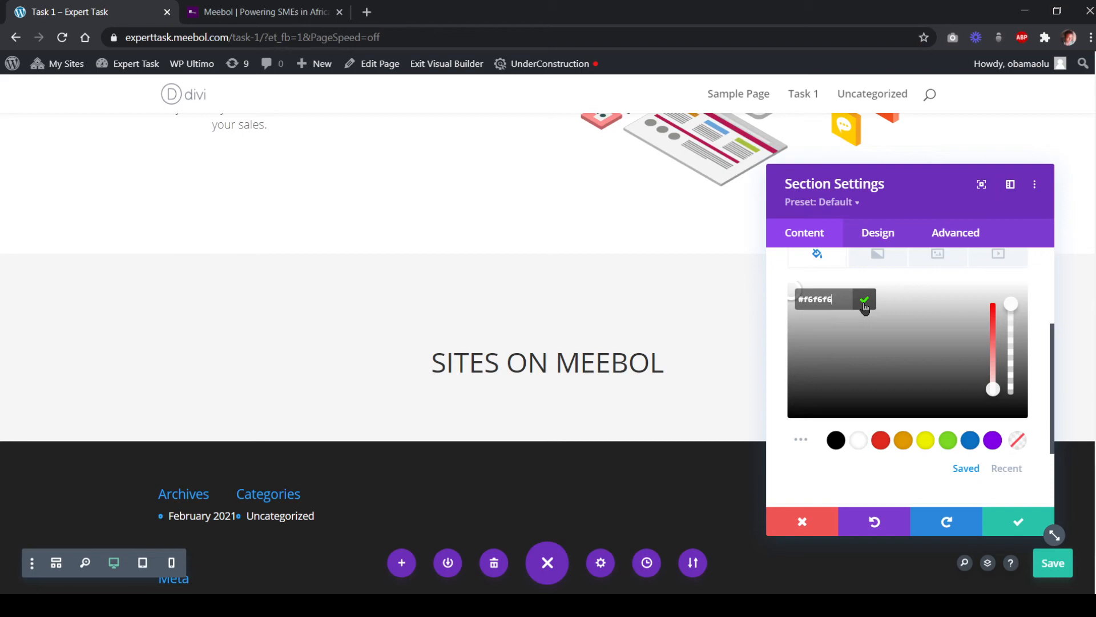
click(864, 306)
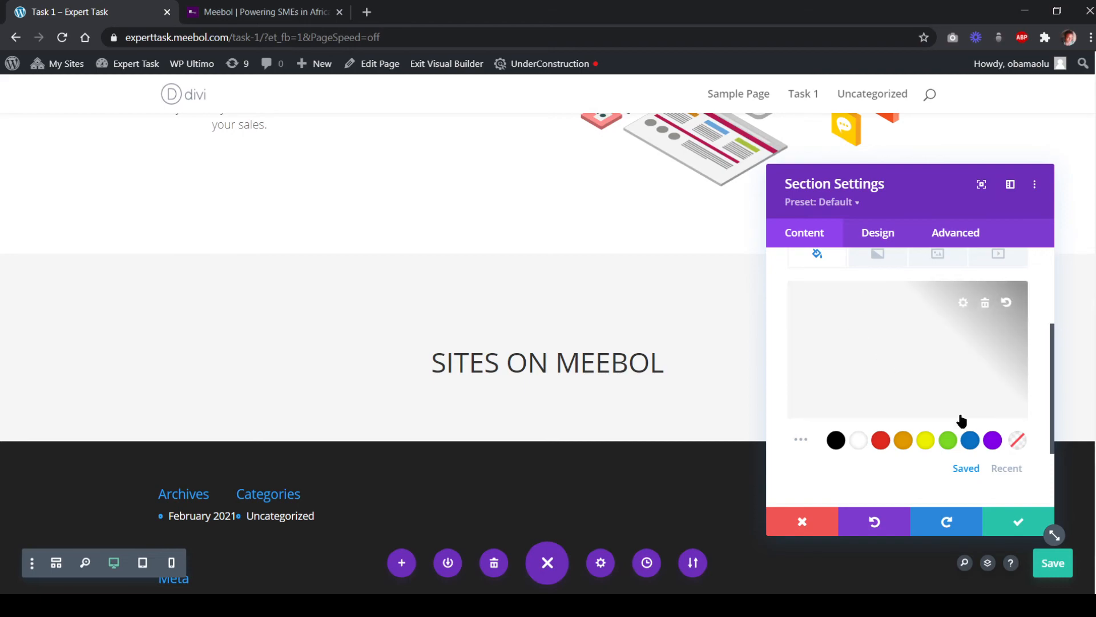
click(1015, 523)
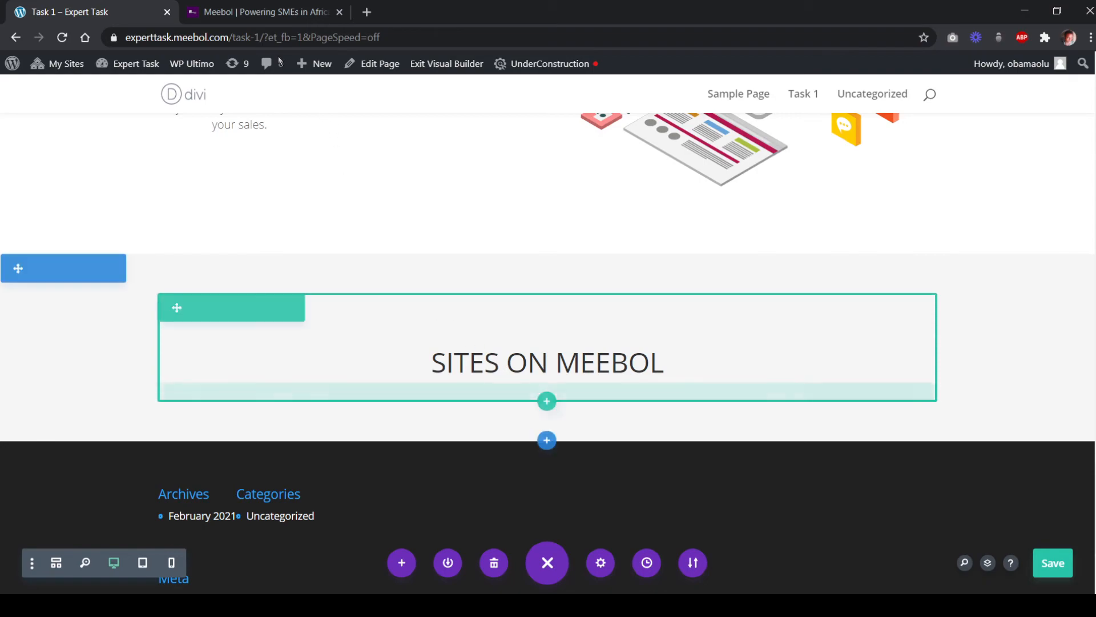
Check the site previews on the reference page and insert a three-column row beneath the Sites on Meebol heading on Task 1
click(257, 11)
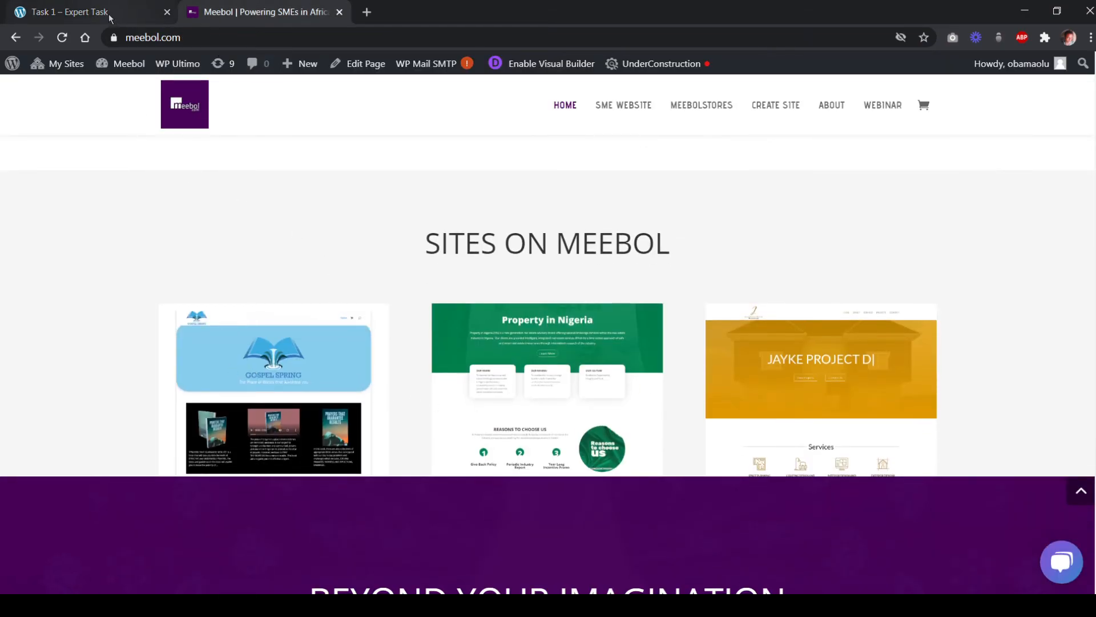
click(85, 12)
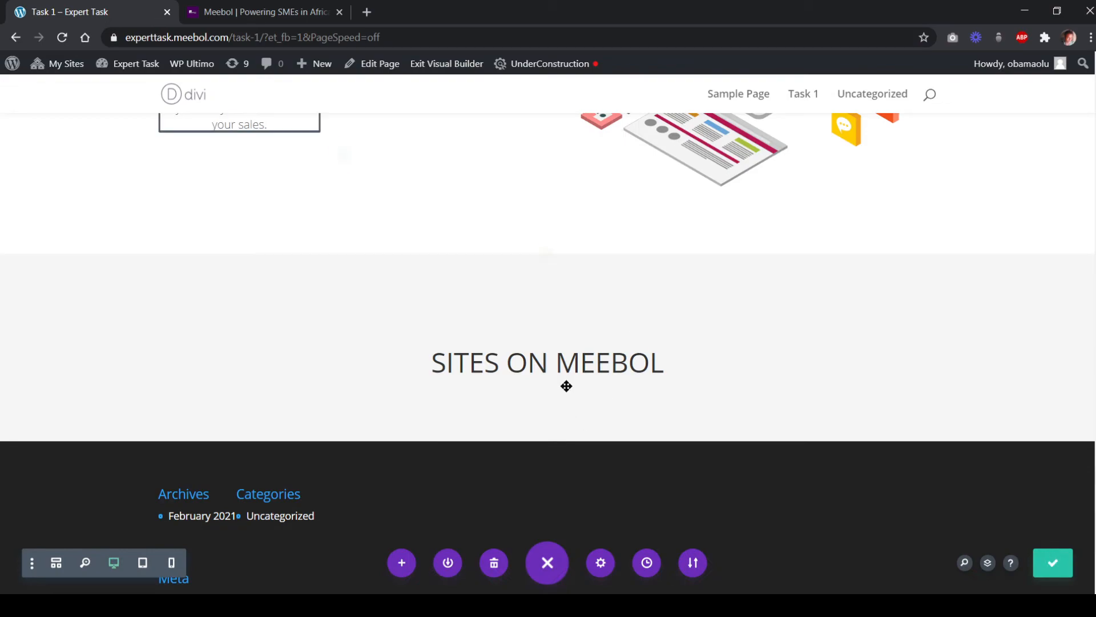
mouse_move(560, 379)
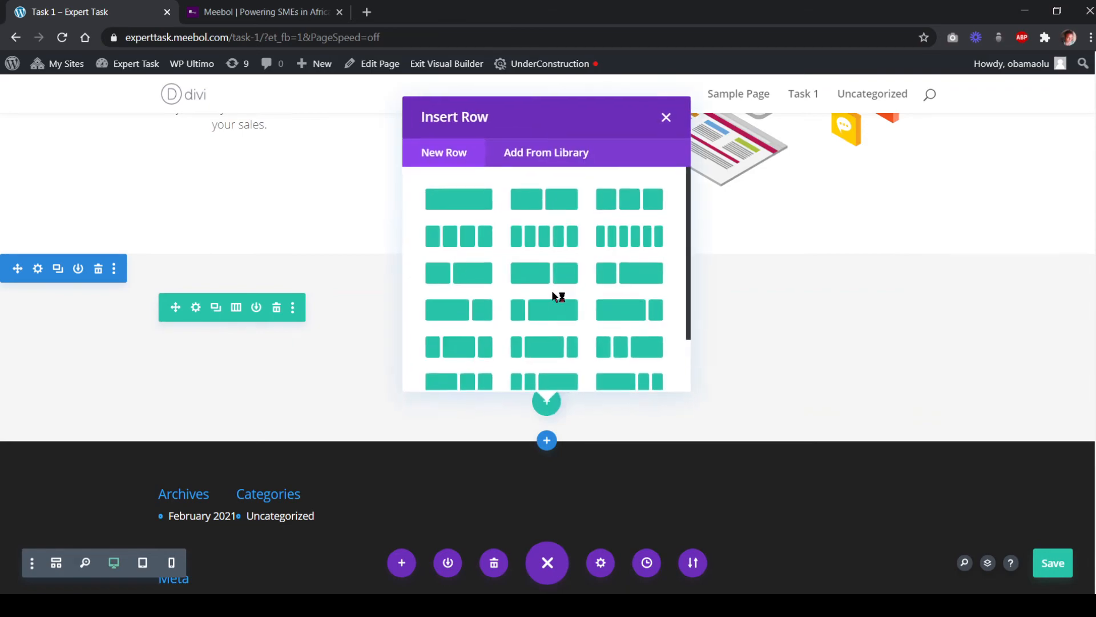
click(617, 203)
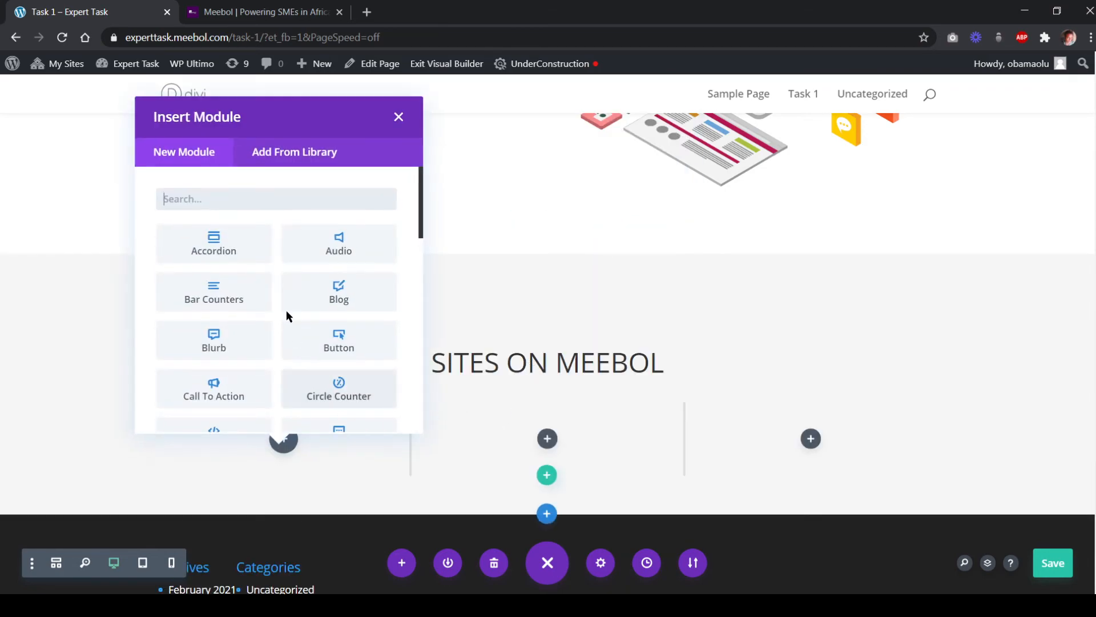
Add an Image module to the row's first column using the Gospel Spring screenshot from the media library, and save it
scroll(228, 354, down, 5)
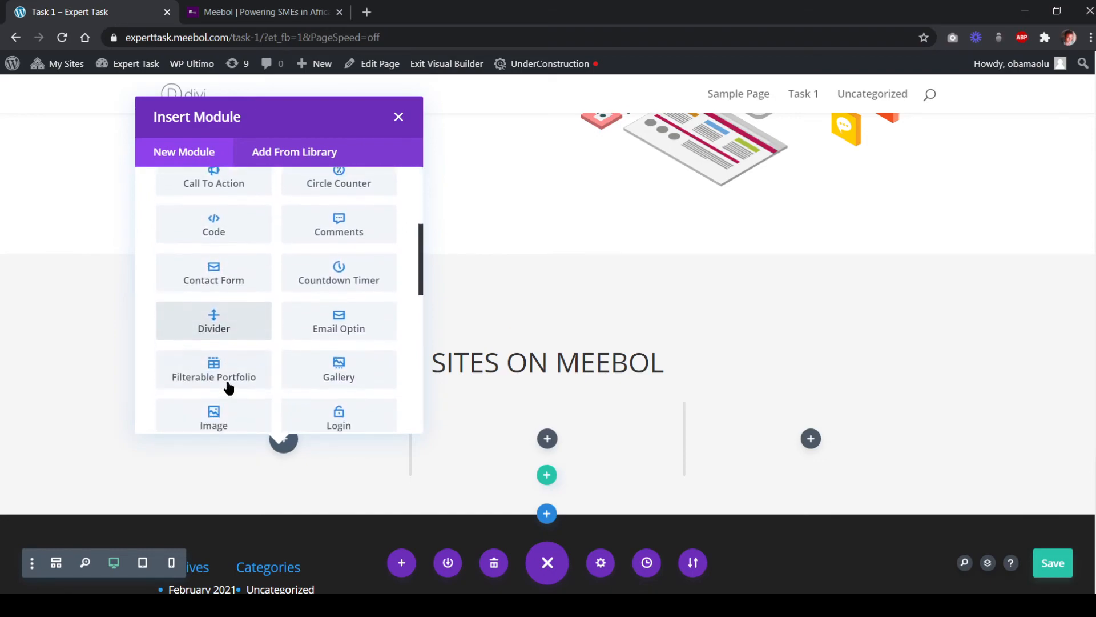
click(235, 341)
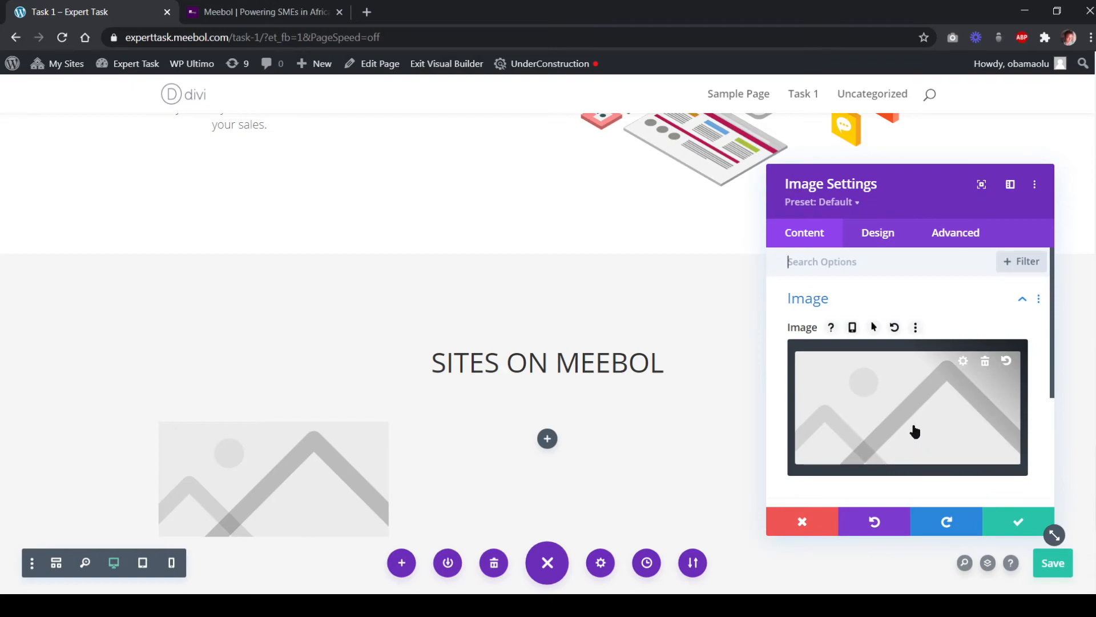
click(861, 435)
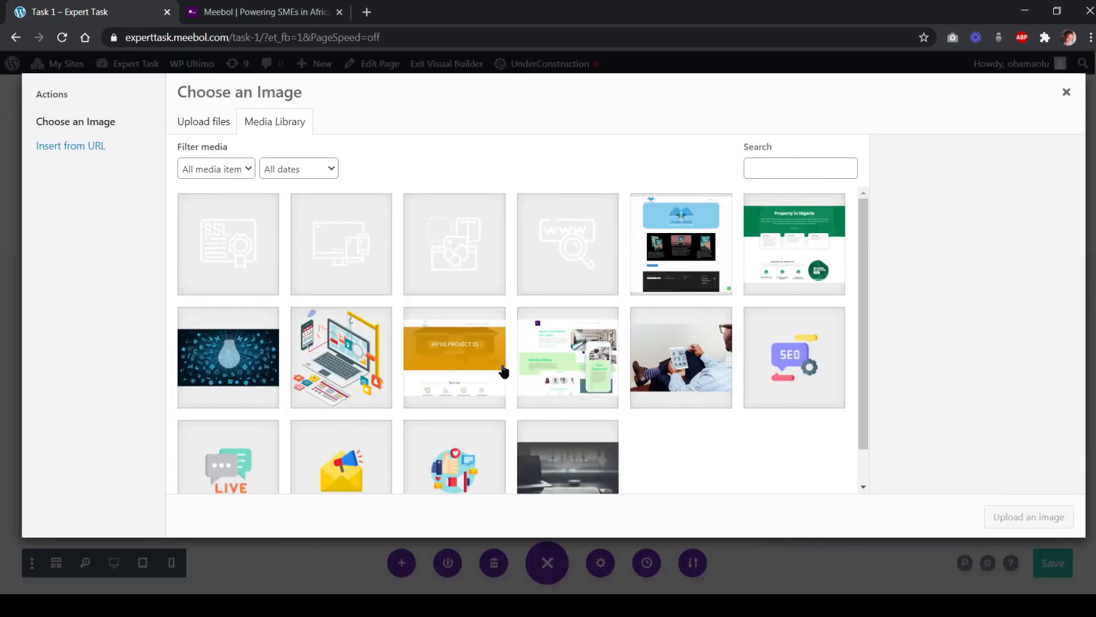
click(711, 260)
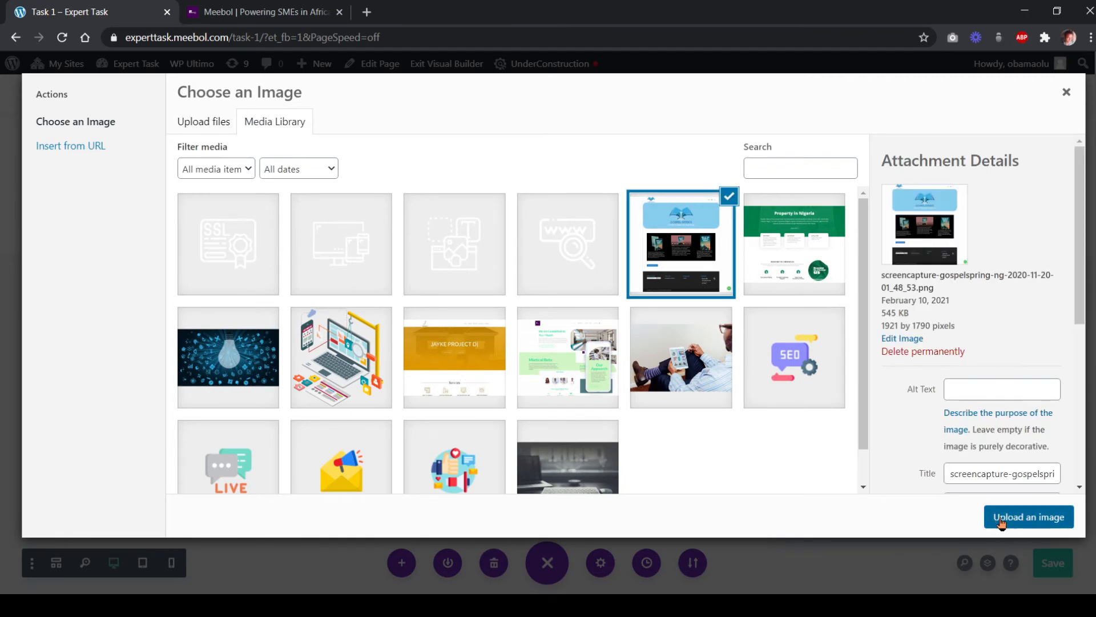
click(997, 517)
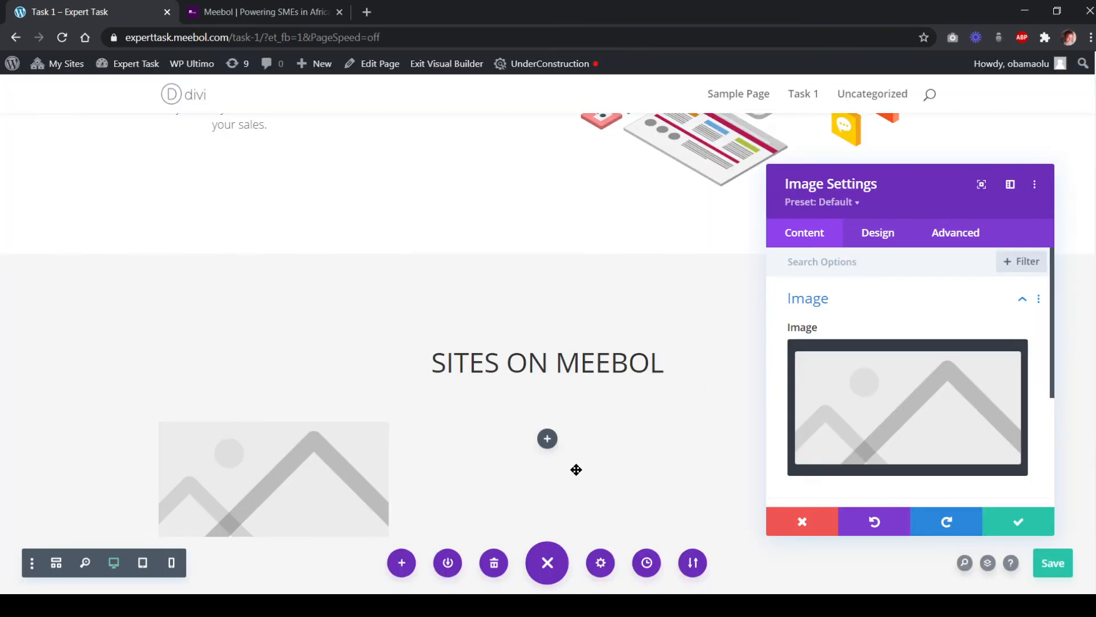
click(1022, 524)
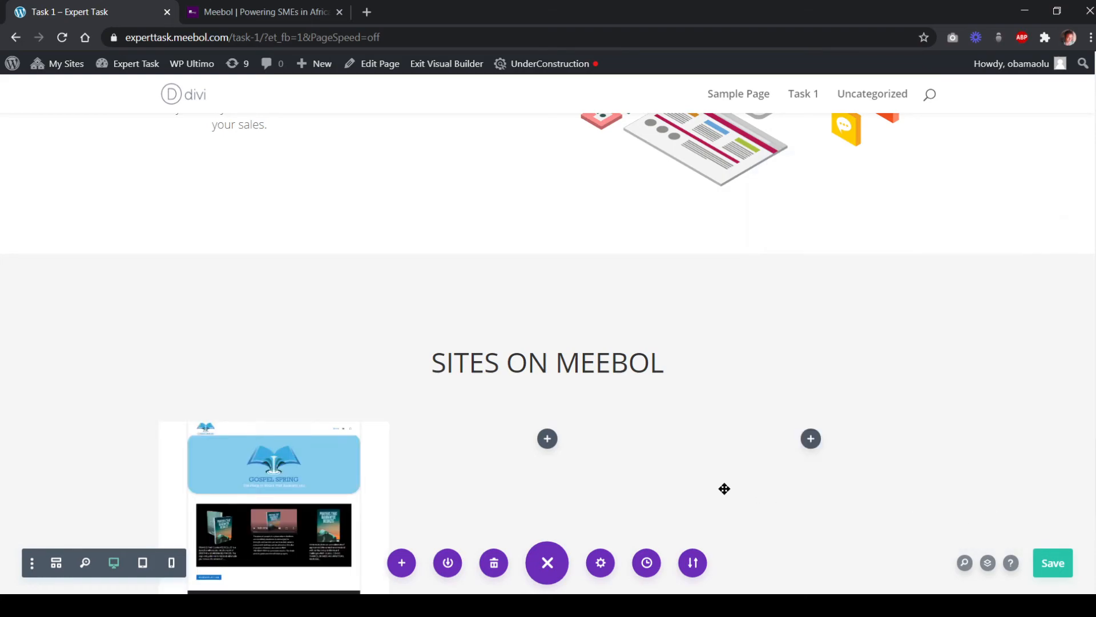
Duplicate the Gospel Spring image module and move the copy into the middle column
scroll(724, 489, down, 5)
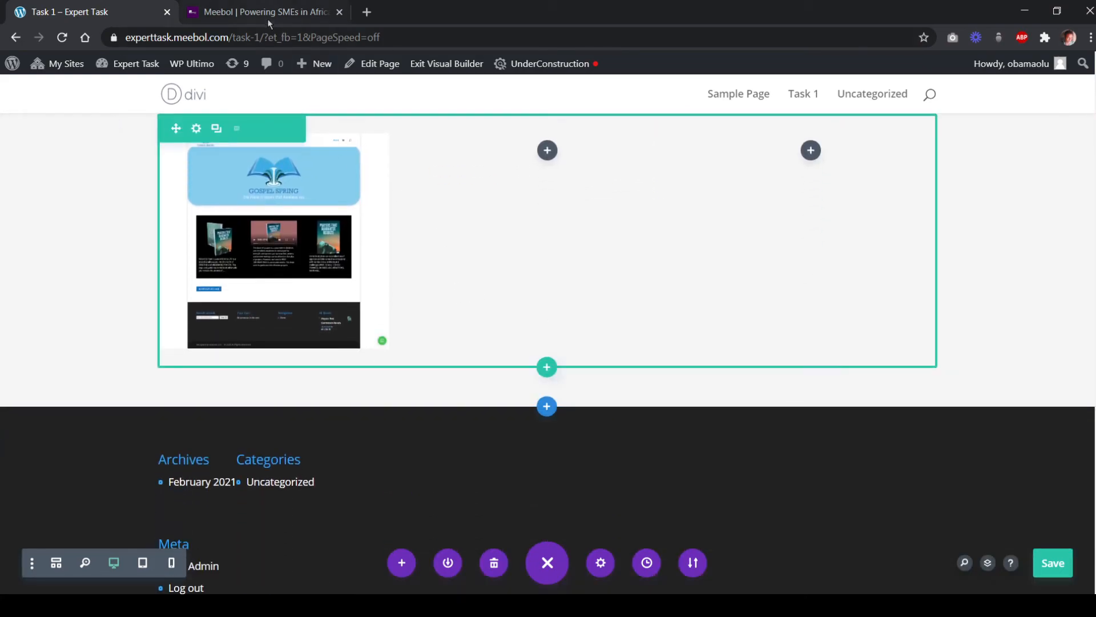
scroll(443, 264, up, 4)
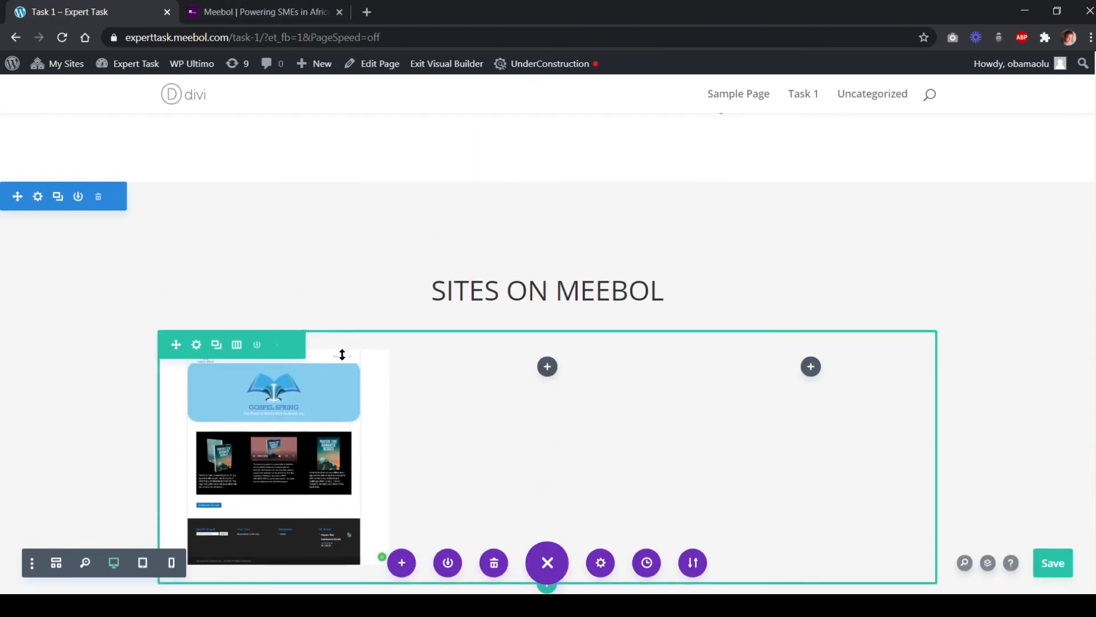
mouse_move(272, 396)
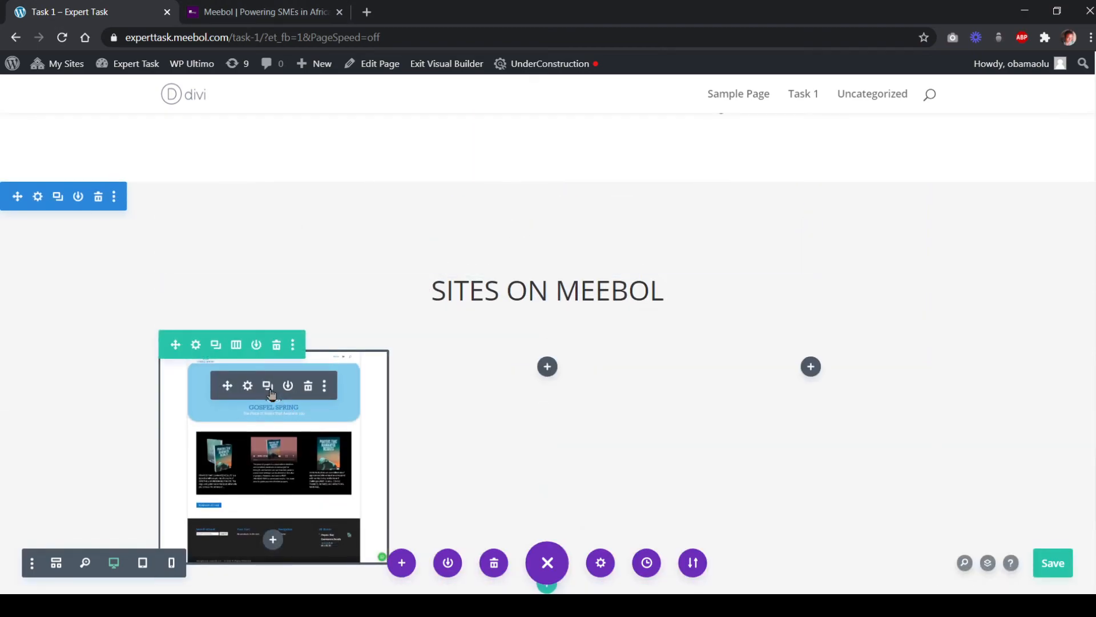
drag(288, 387, 548, 379)
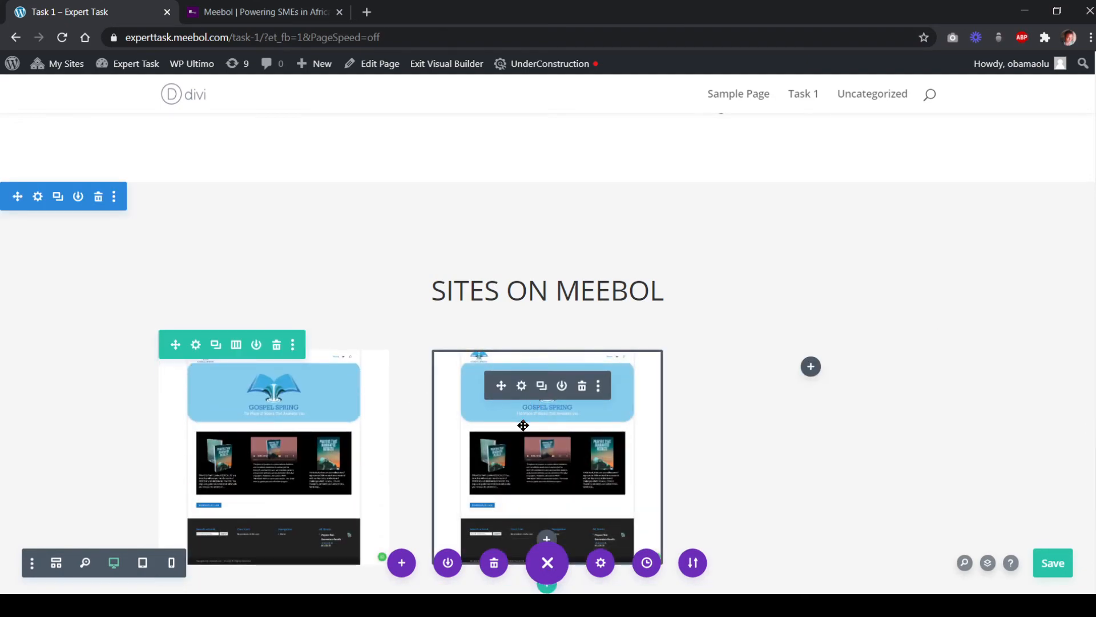
Replace the middle column's picture with property-in-nigeria-1.jpg from the media library and save the image settings
click(524, 431)
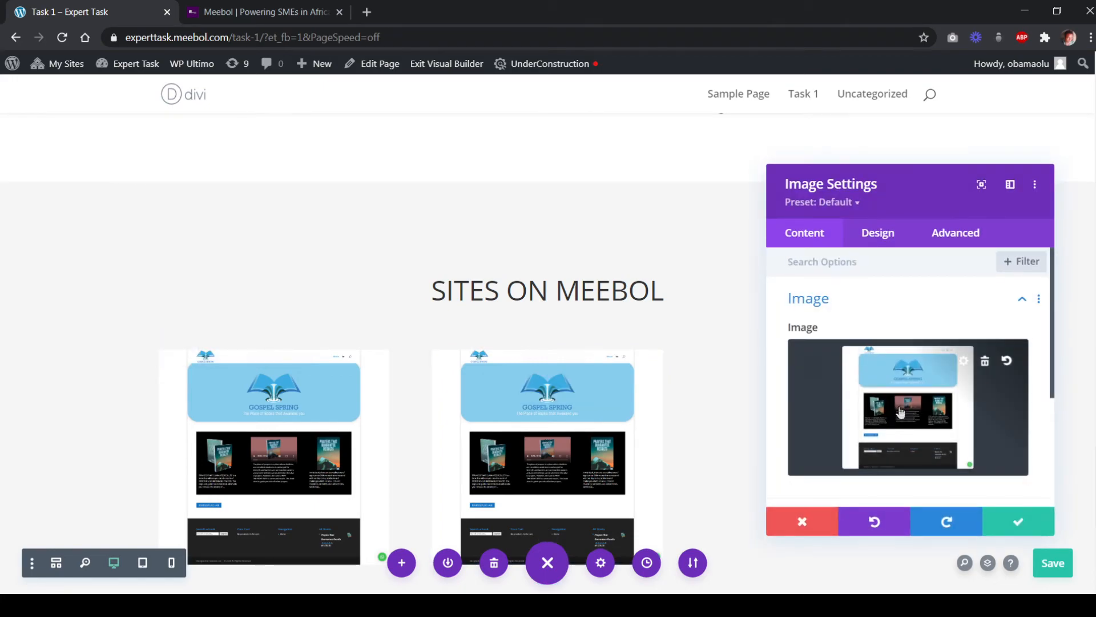
click(555, 377)
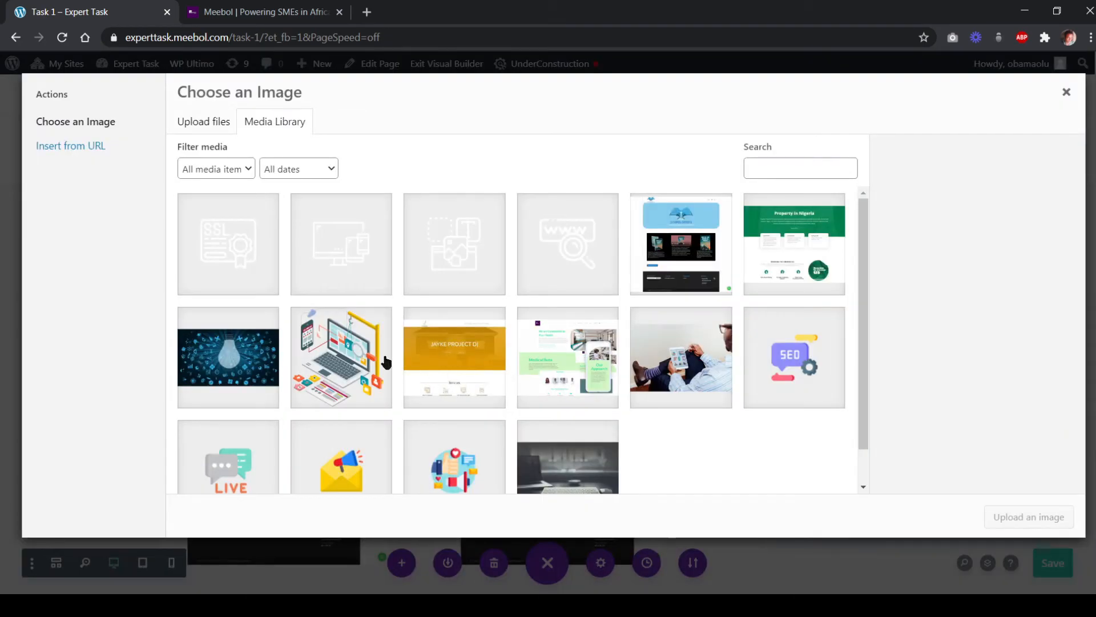
click(803, 280)
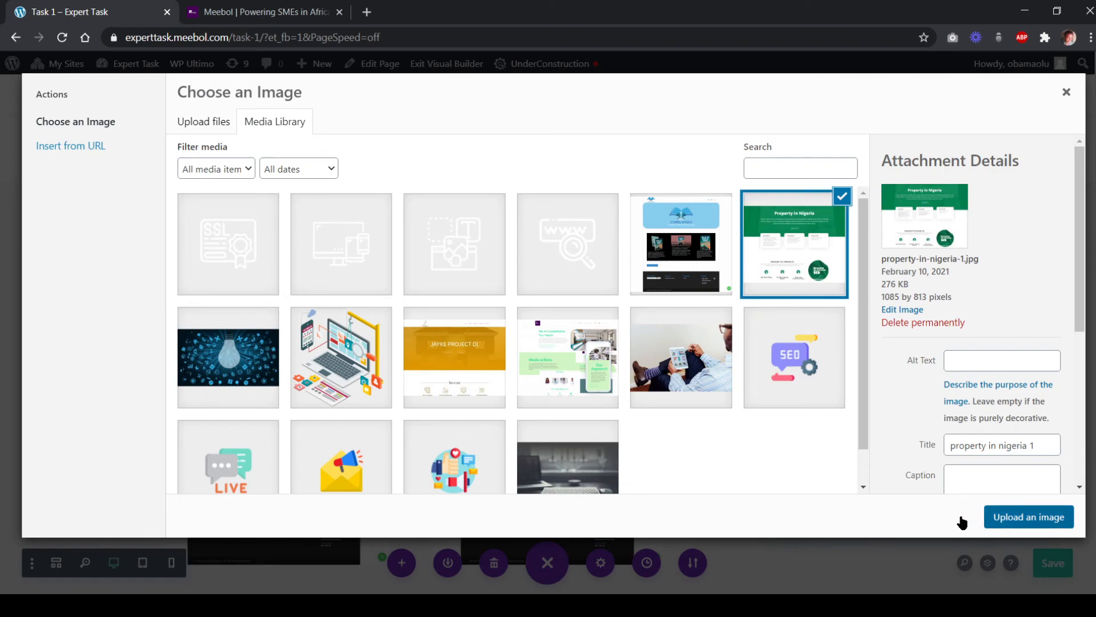
click(999, 516)
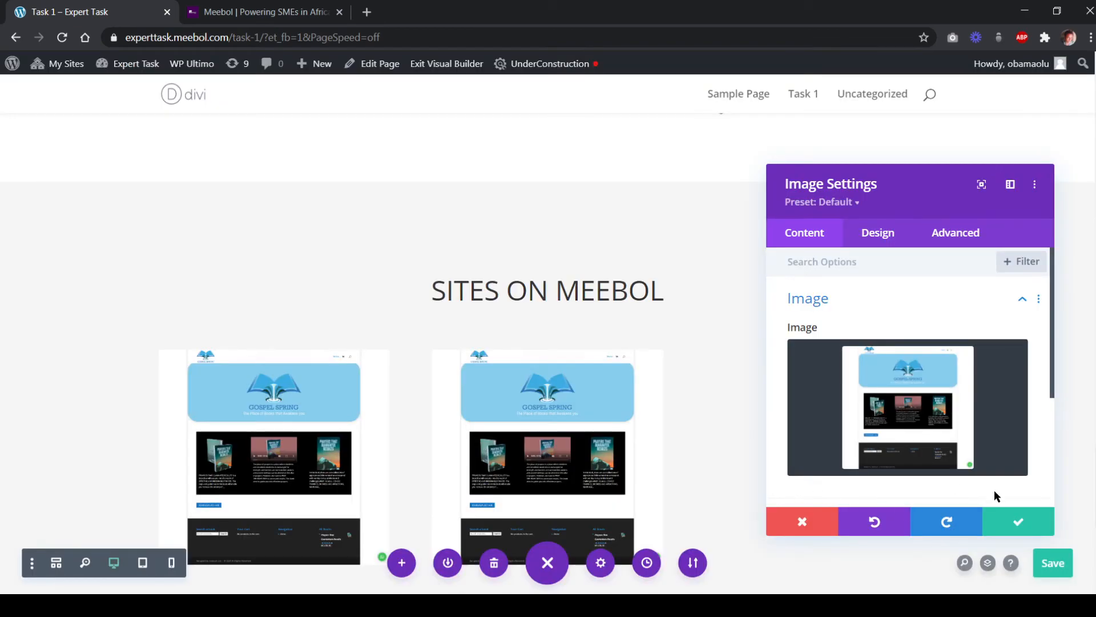
click(521, 395)
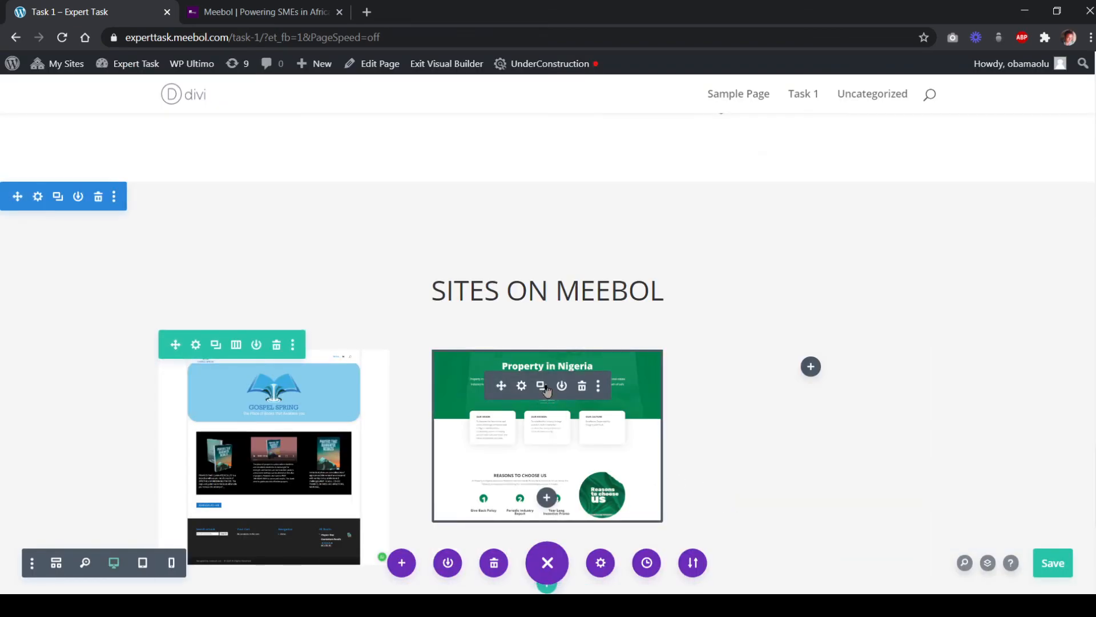
Duplicate the Property in Nigeria image into the third column and replace the copy's picture with Jayke-Project-Design-1.jpg
click(541, 386)
drag(501, 382, 815, 372)
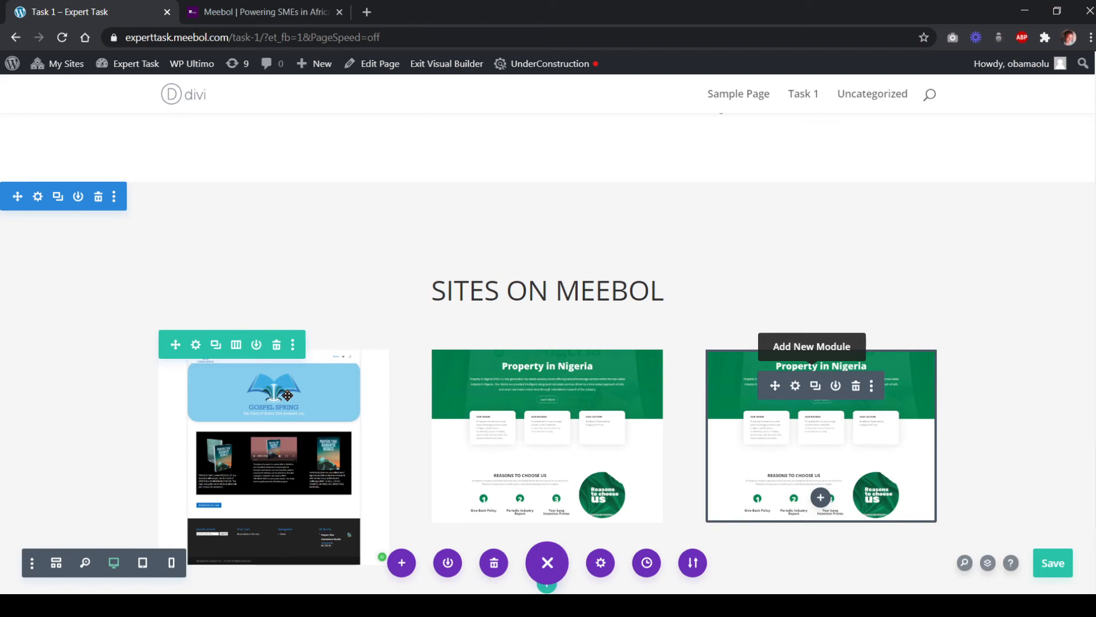
click(796, 386)
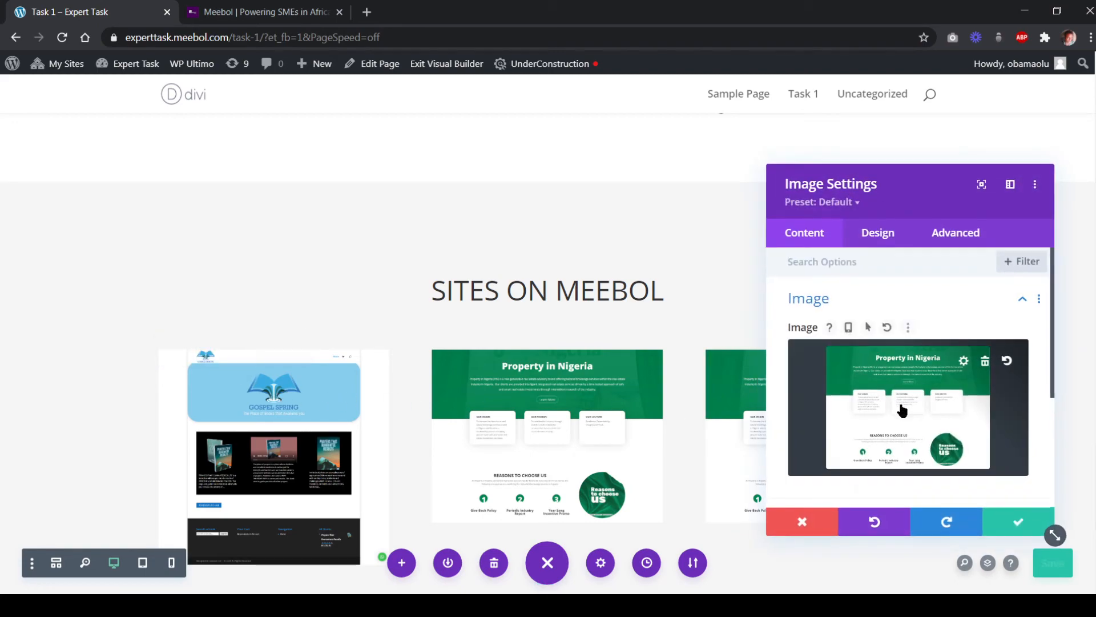
click(854, 412)
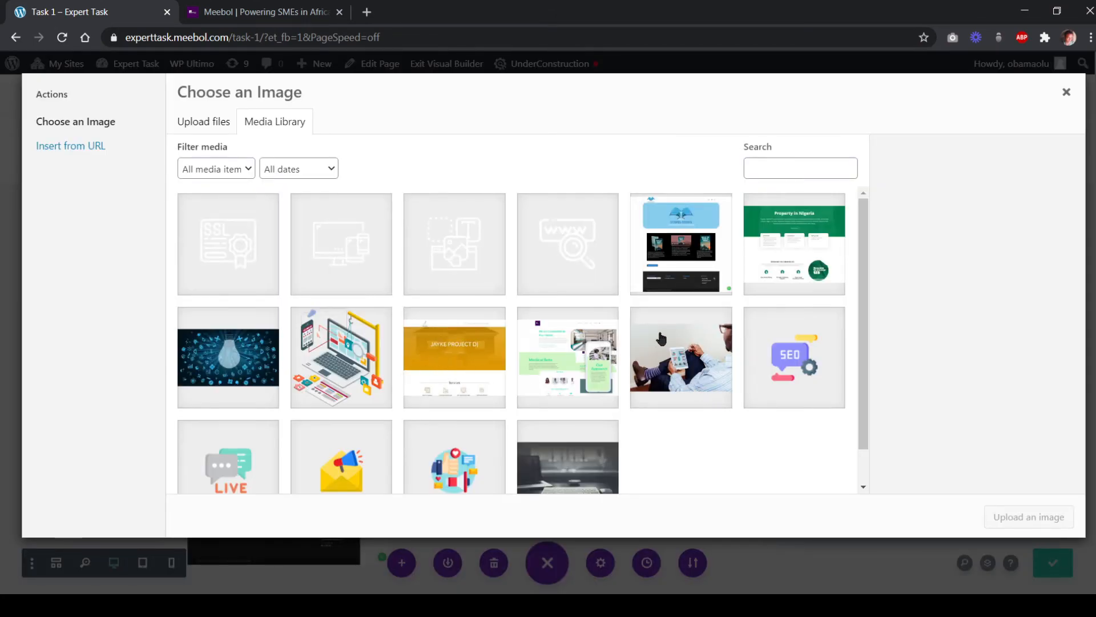
click(488, 363)
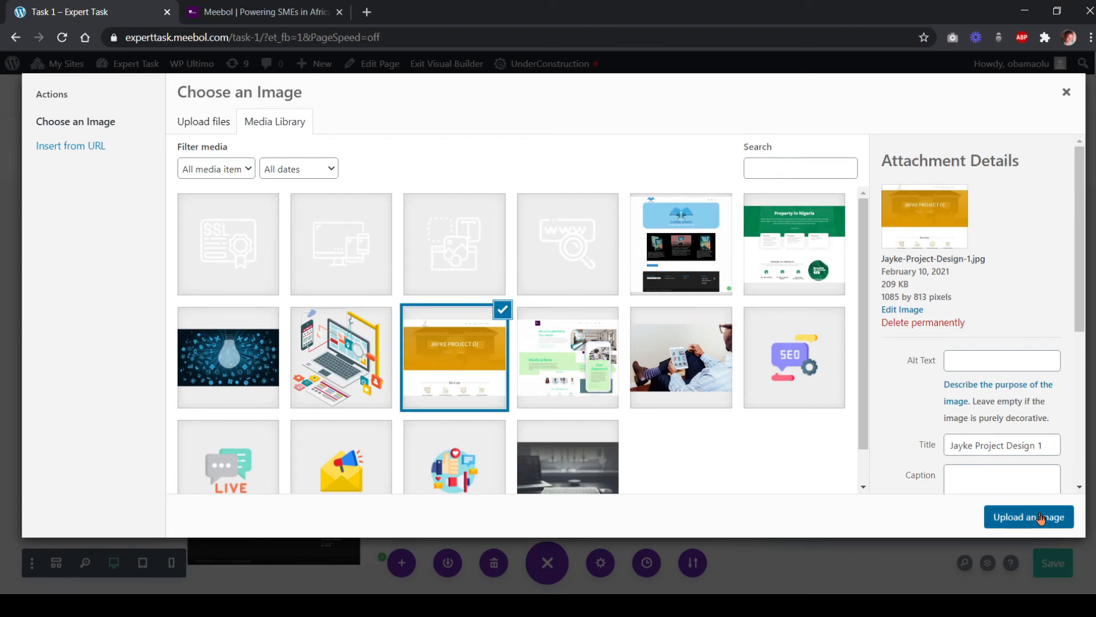
click(1038, 517)
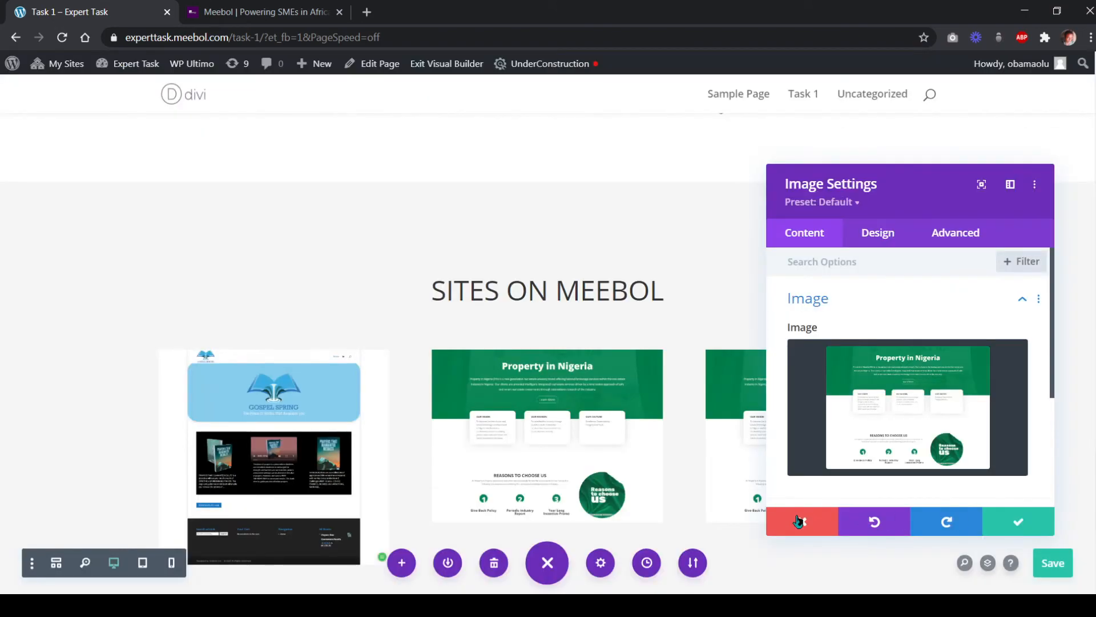
click(1018, 521)
Save the Task 1 page and examine the Beyond Your Imagination section on the Meebol reference page
scroll(765, 478, down, 3)
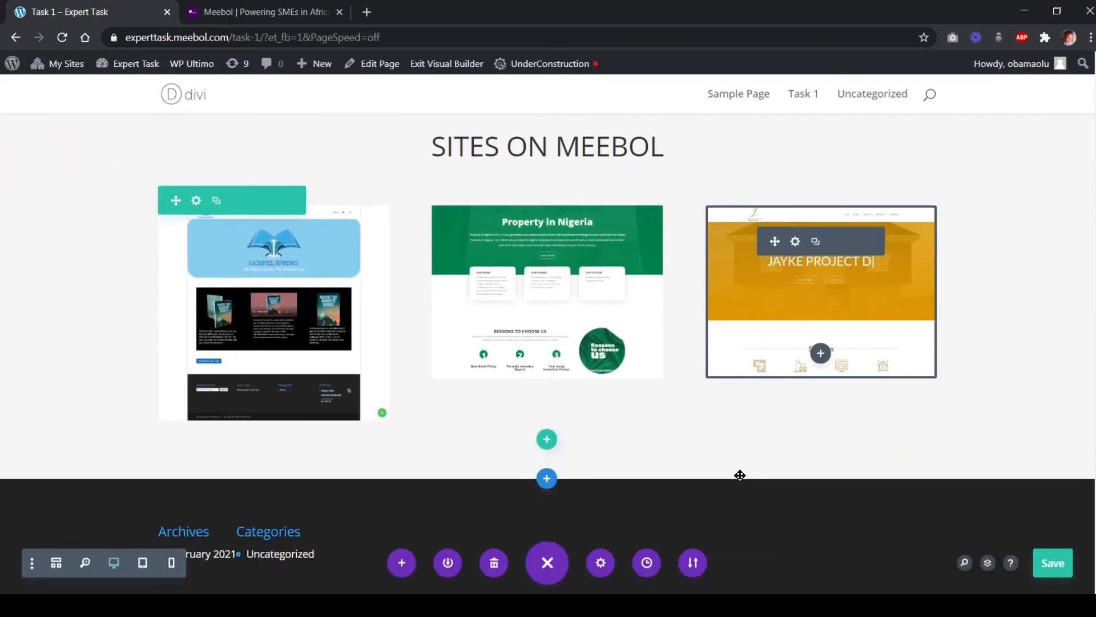
click(1050, 568)
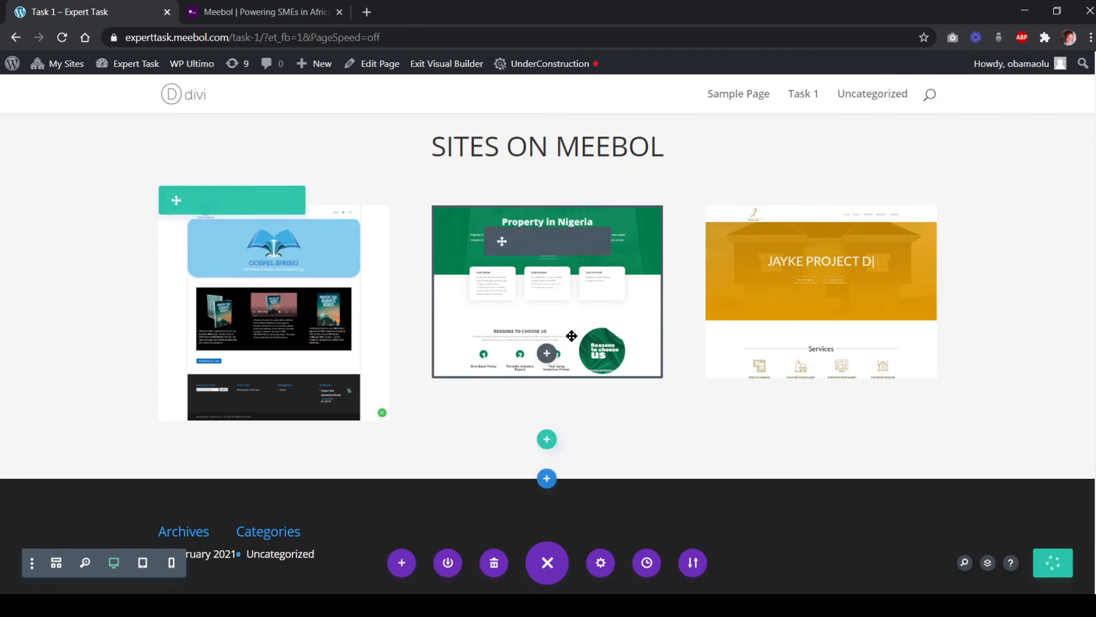
click(273, 21)
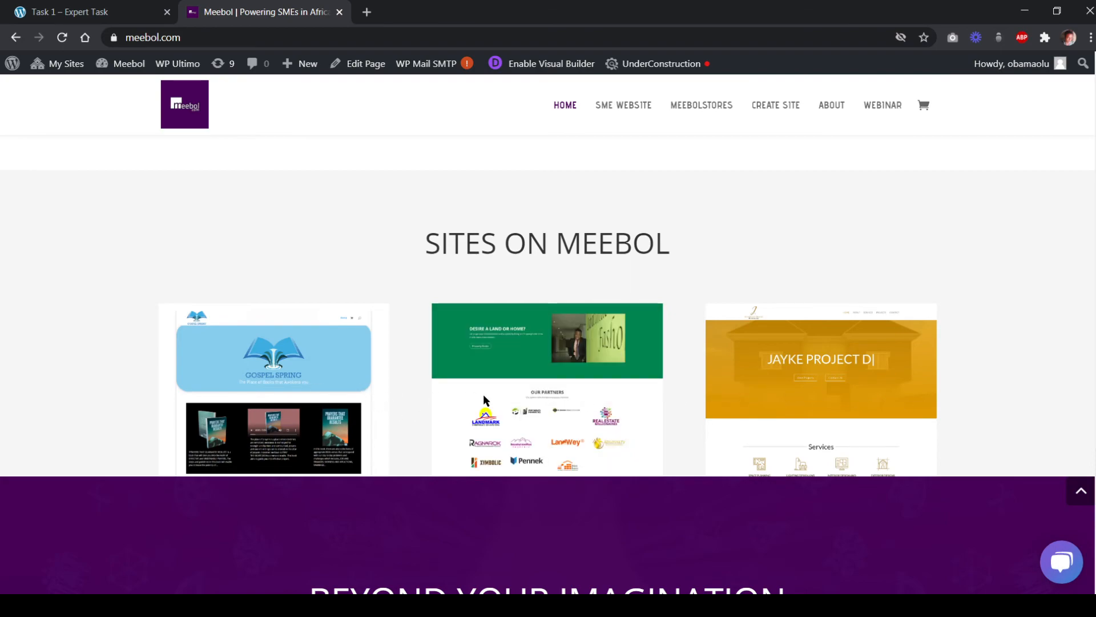
scroll(361, 444, down, 1)
scroll(362, 443, down, 2)
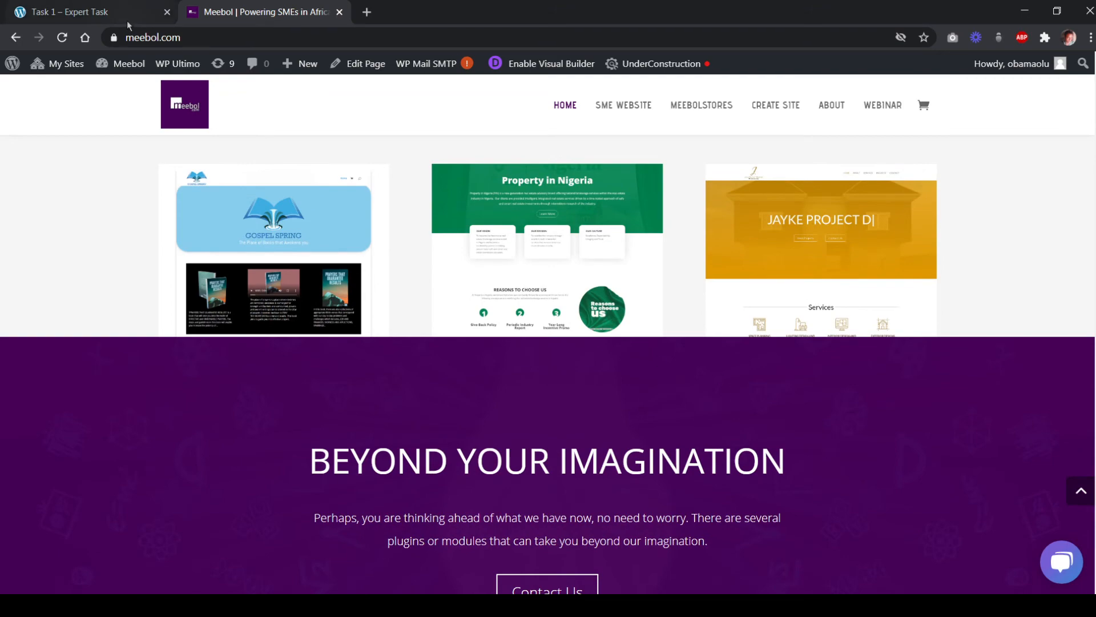
scroll(274, 417, down, 2)
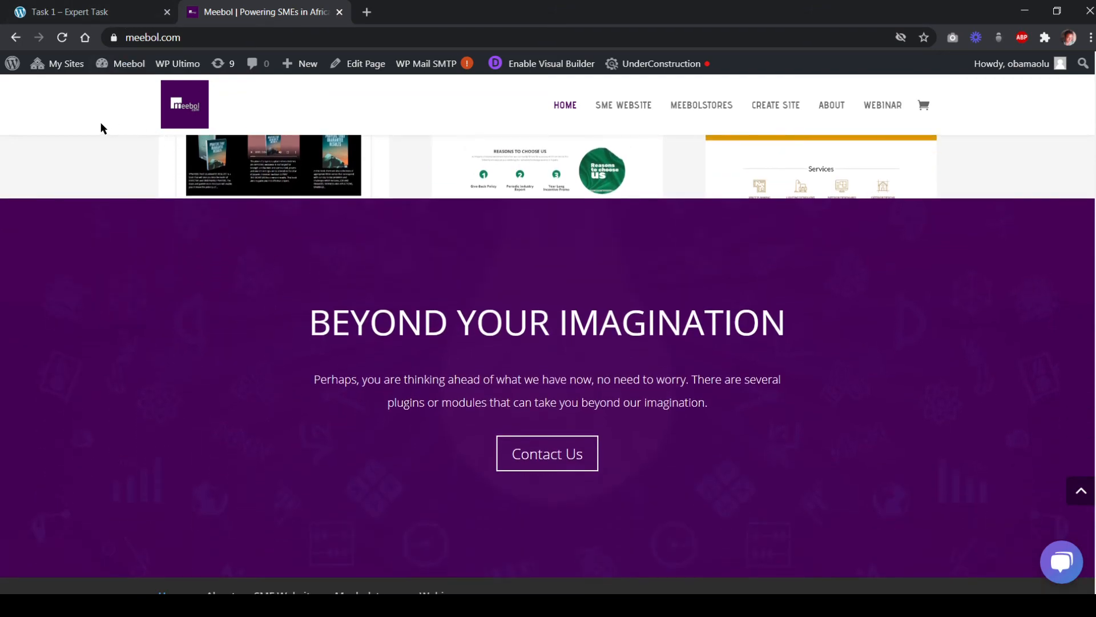
Insert a regular section below the Sites on Meebol section on the Task 1 page, dismissing the row layout choice
click(78, 21)
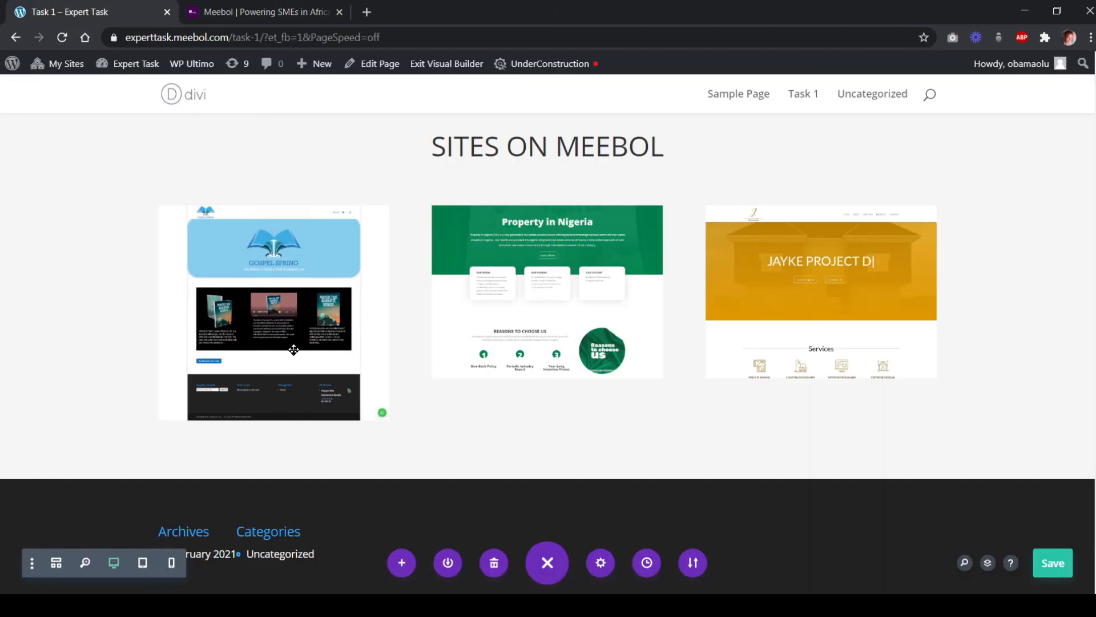
scroll(314, 405, down, 2)
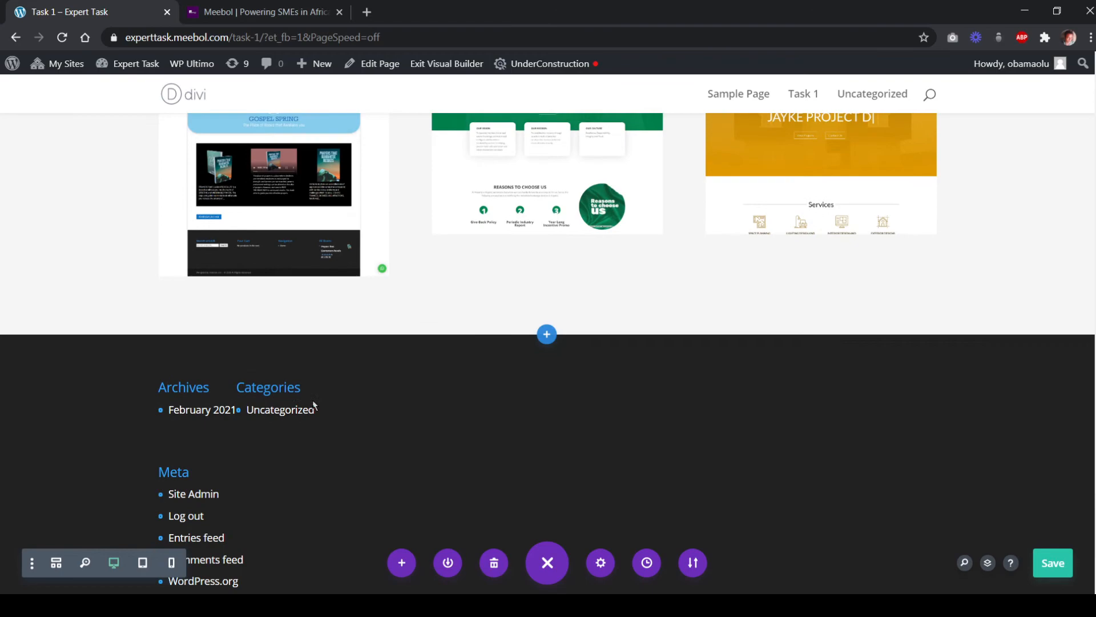
click(546, 335)
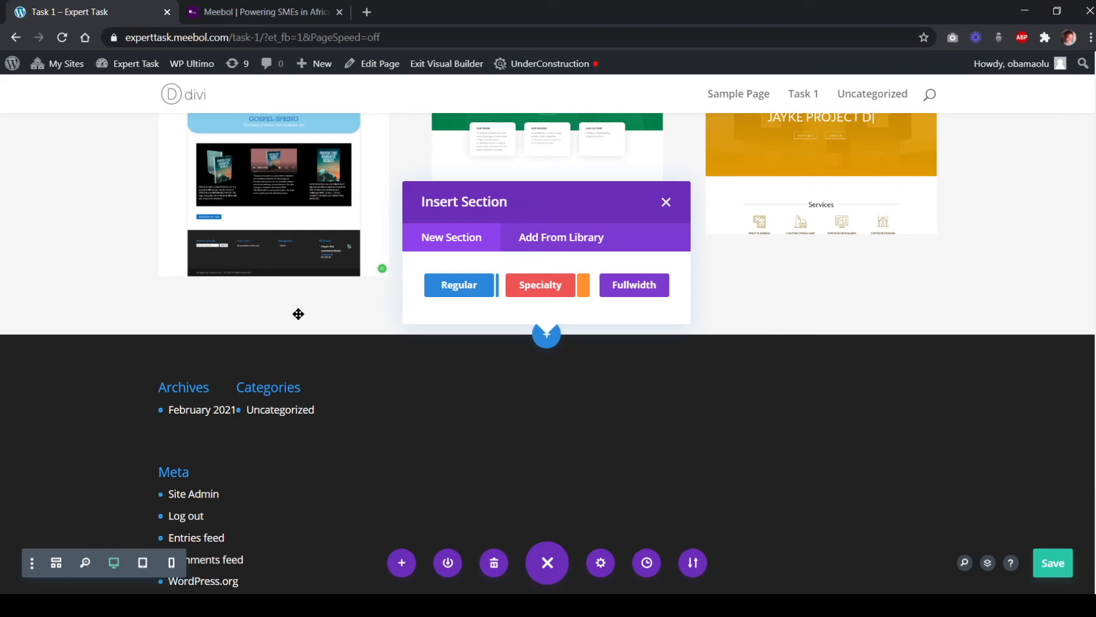
scroll(299, 313, up, 3)
scroll(426, 333, down, 3)
scroll(399, 362, up, 3)
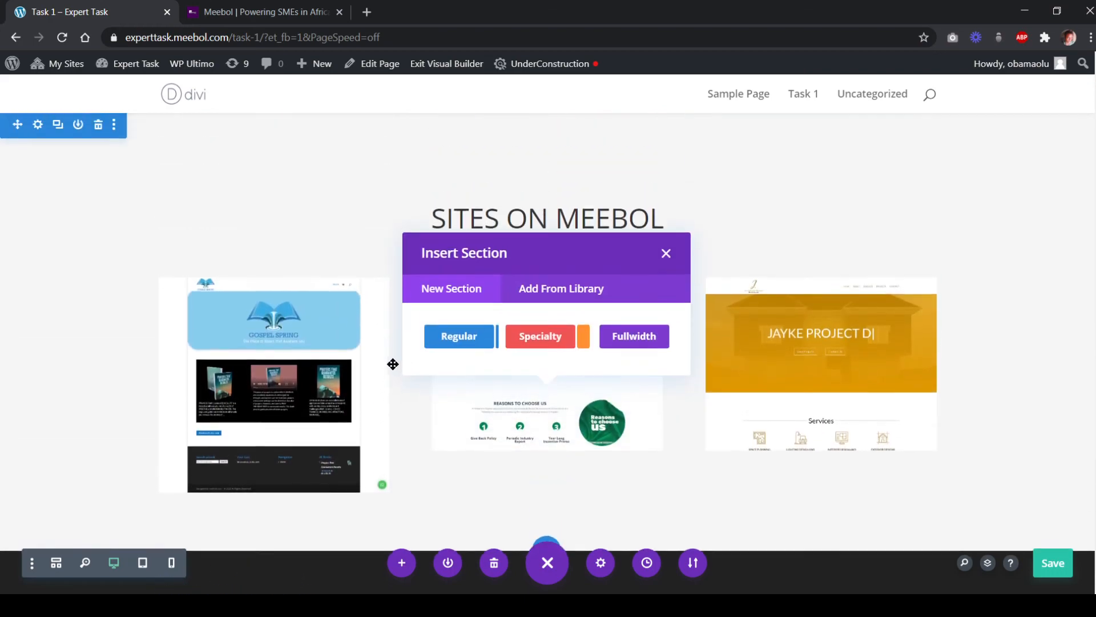
scroll(457, 361, down, 3)
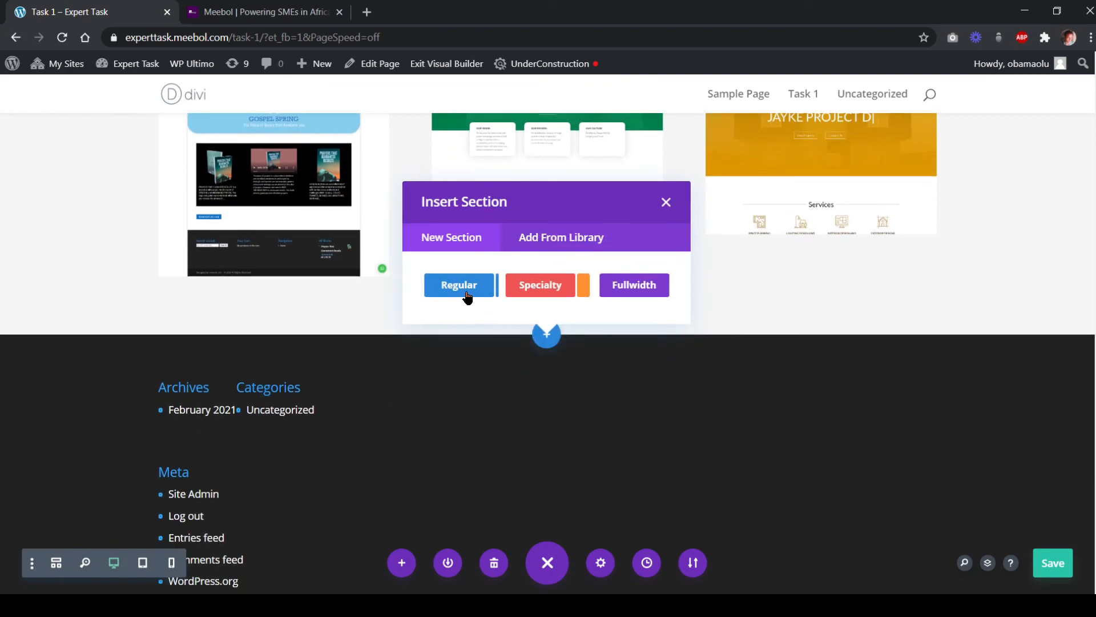
click(466, 296)
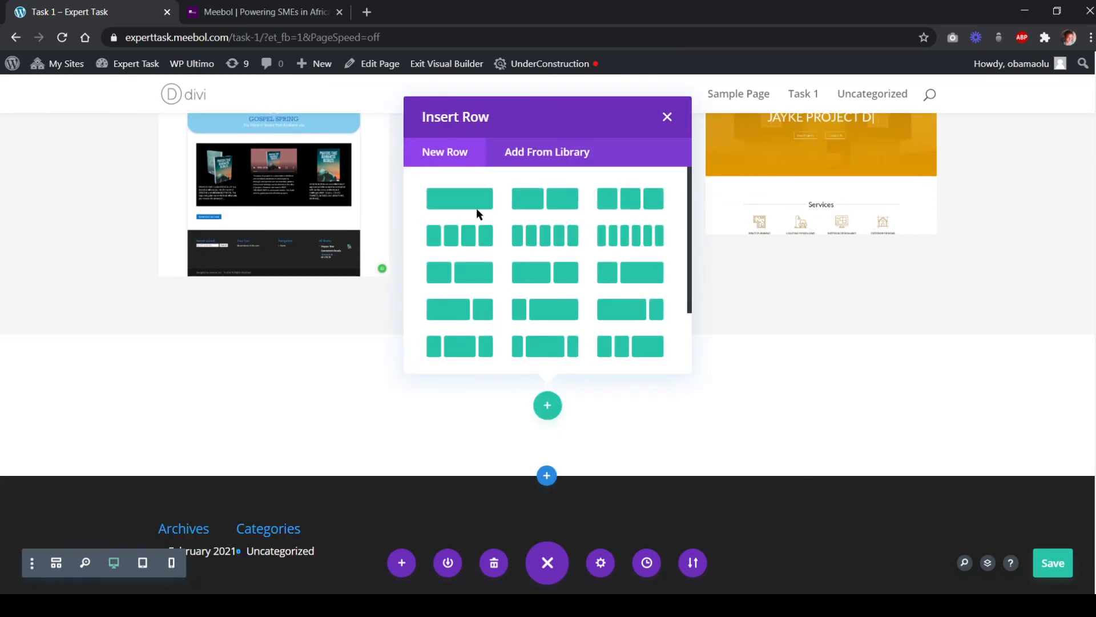
click(667, 118)
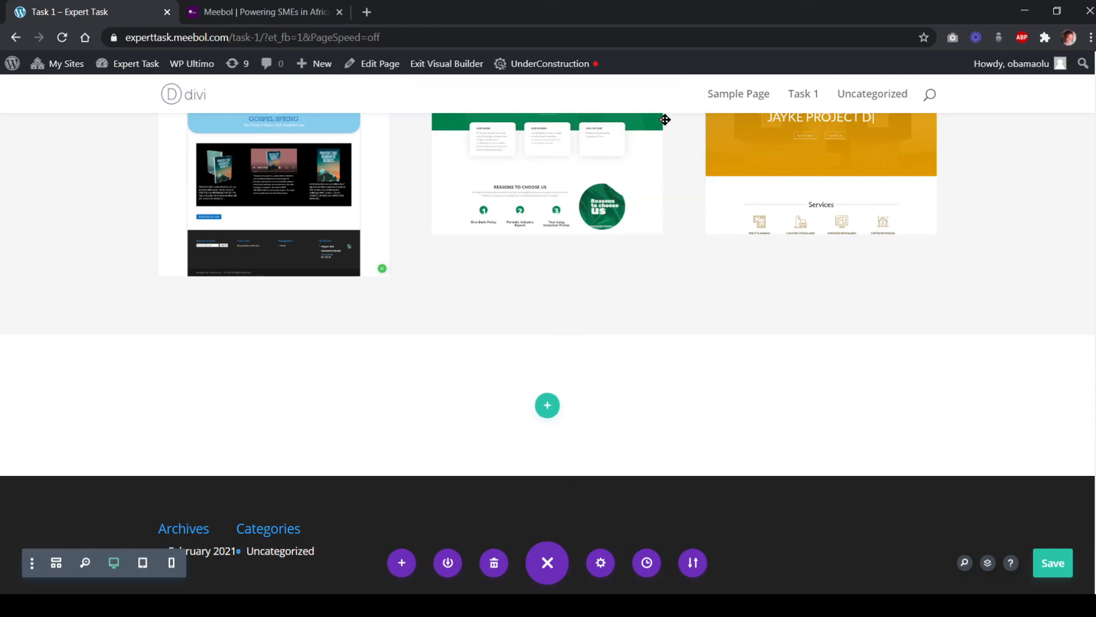
Compare the Beyond Your Imagination section on the Meebol reference page with the empty new section on the Task 1 page
click(235, 12)
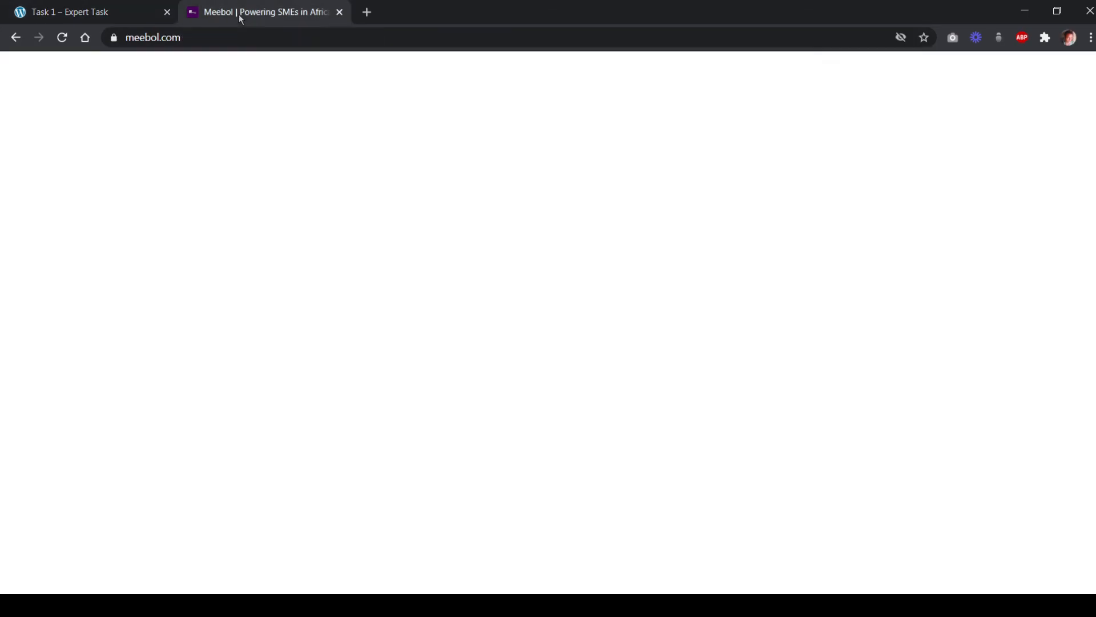
scroll(350, 412, down, 1)
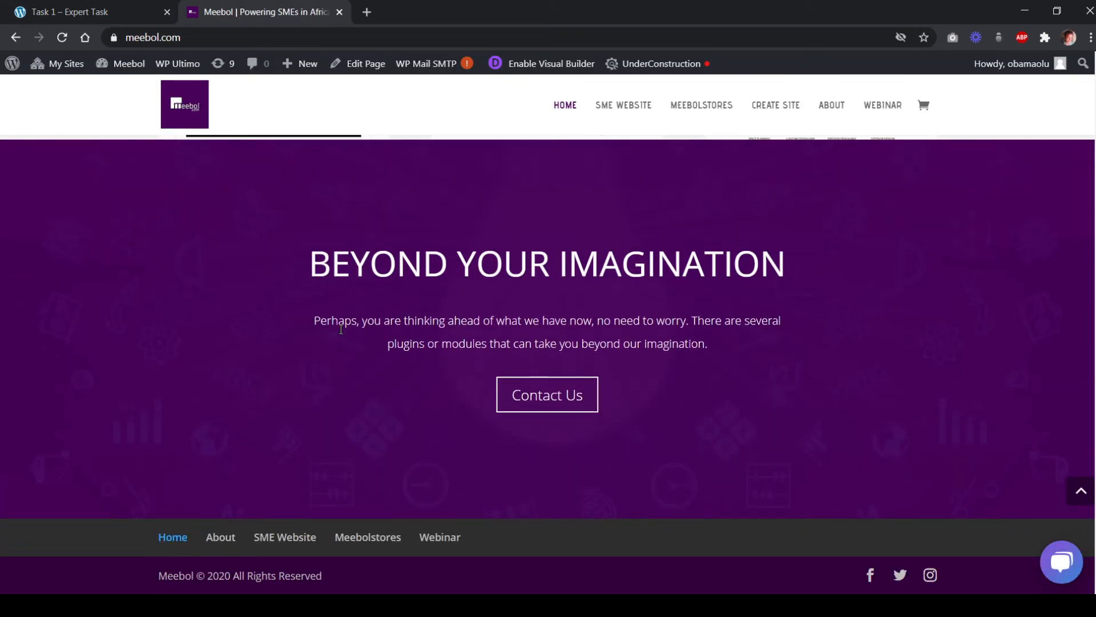
click(76, 12)
scroll(297, 378, up, 4)
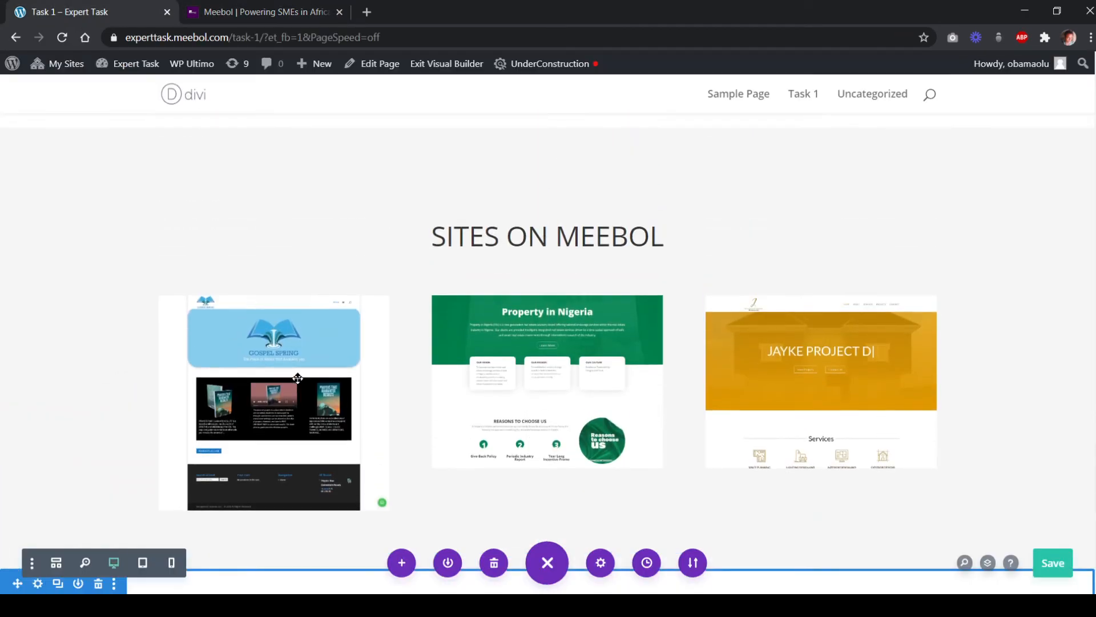
scroll(297, 378, down, 5)
click(259, 15)
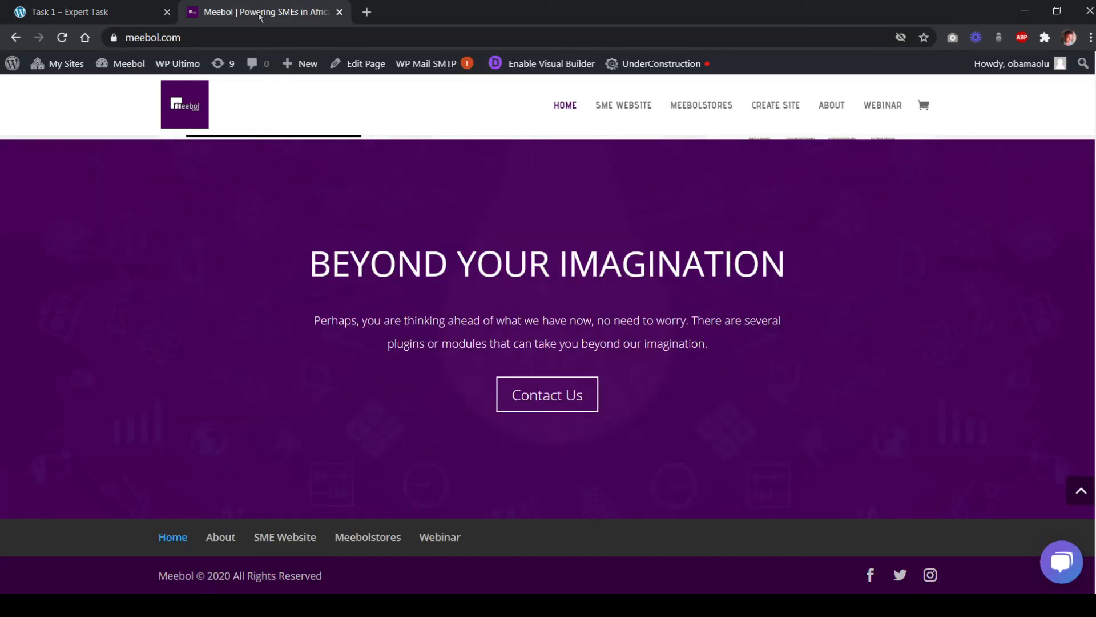
click(117, 13)
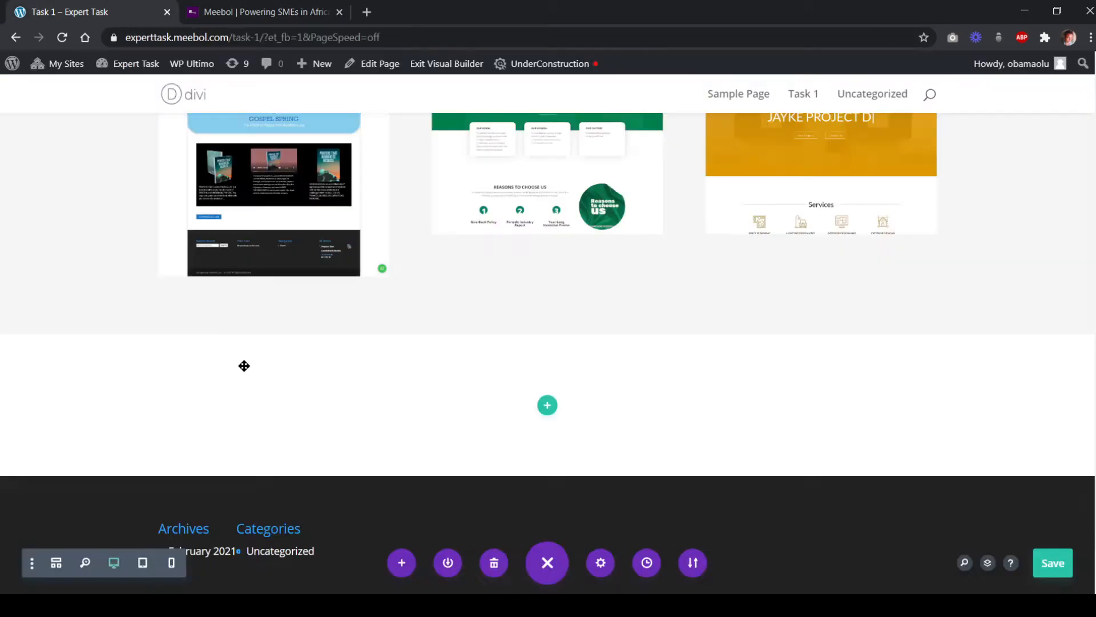
Open the new section's settings and review the section backgrounds on the Meebol reference page
mouse_move(105, 382)
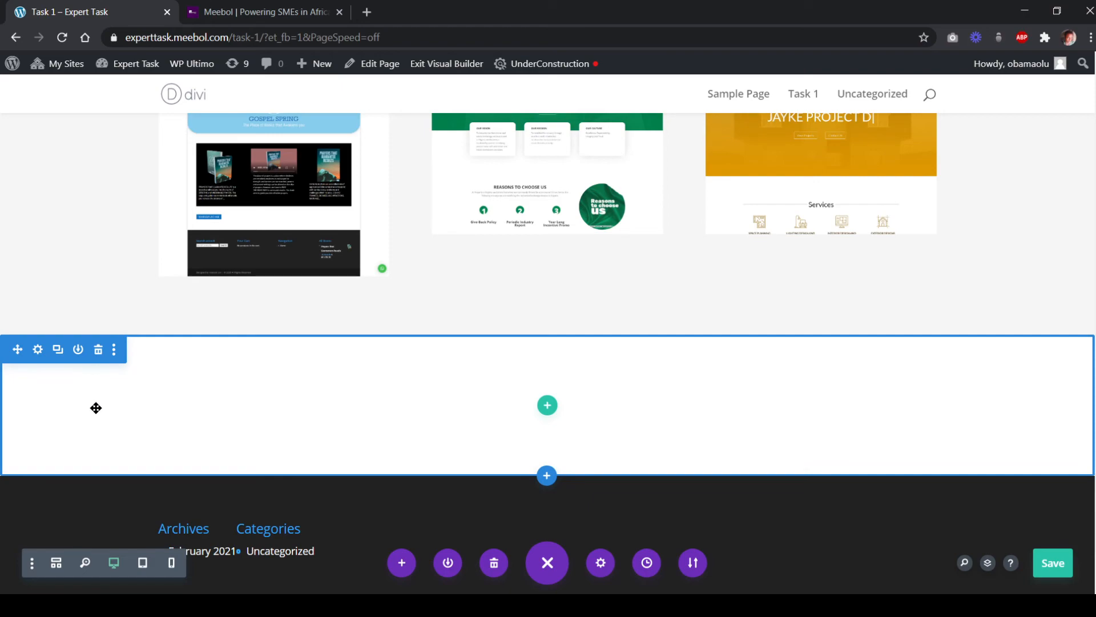
click(96, 407)
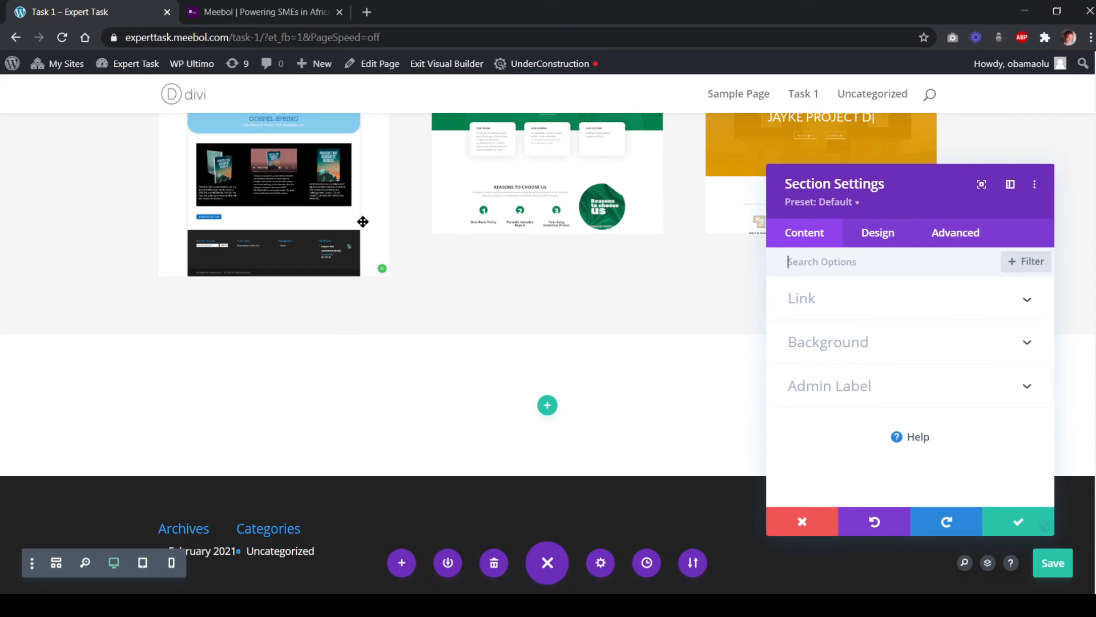
click(222, 8)
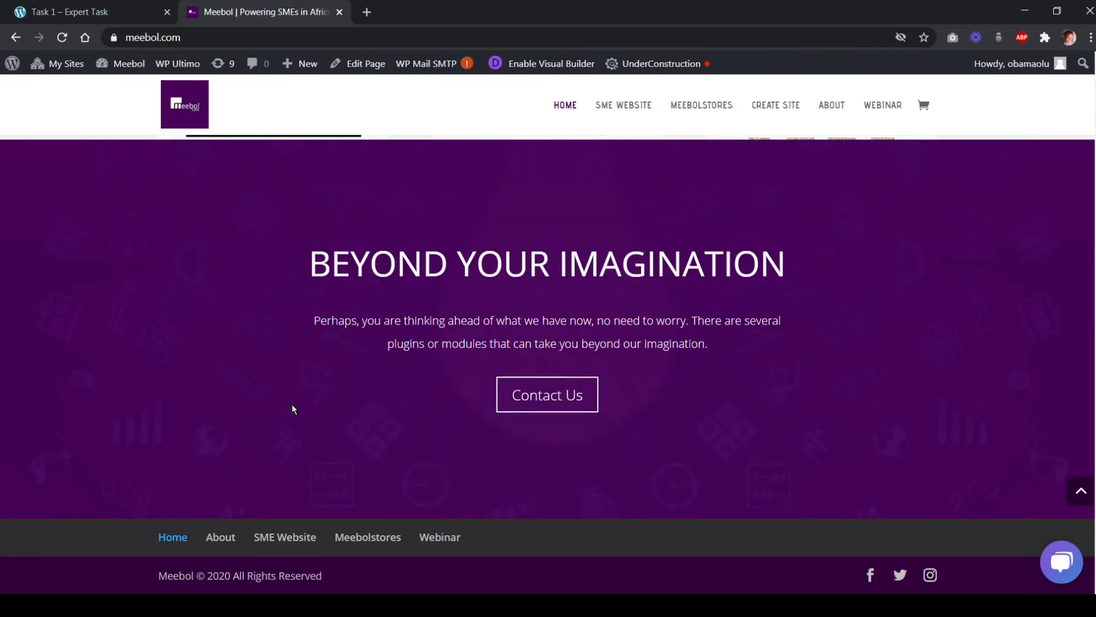
scroll(292, 406, up, 15)
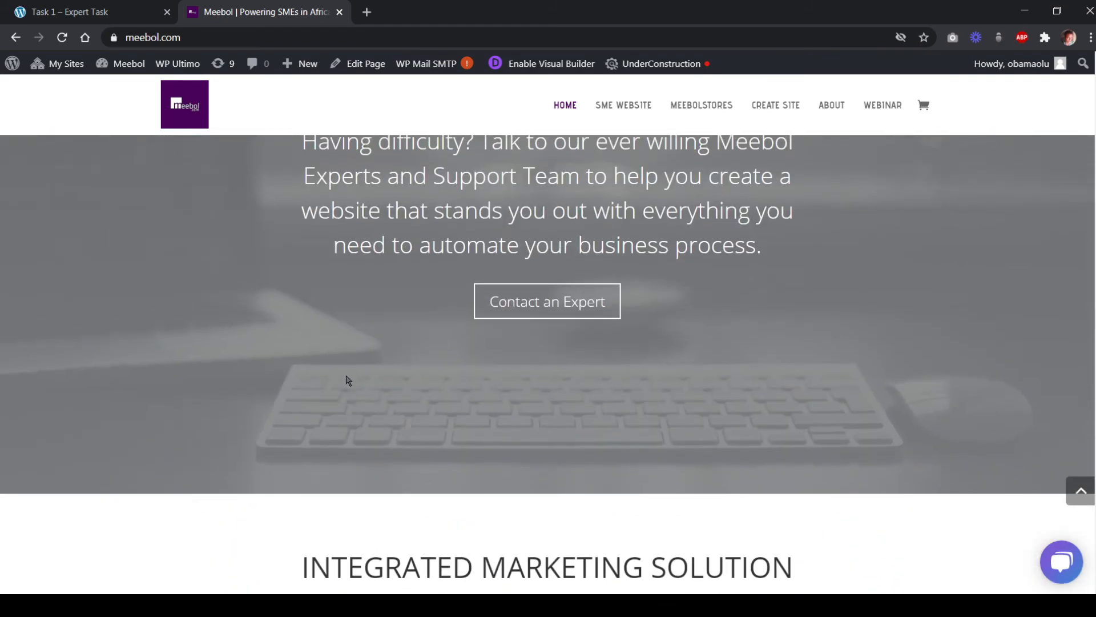
scroll(302, 404, up, 3)
scroll(228, 399, down, 15)
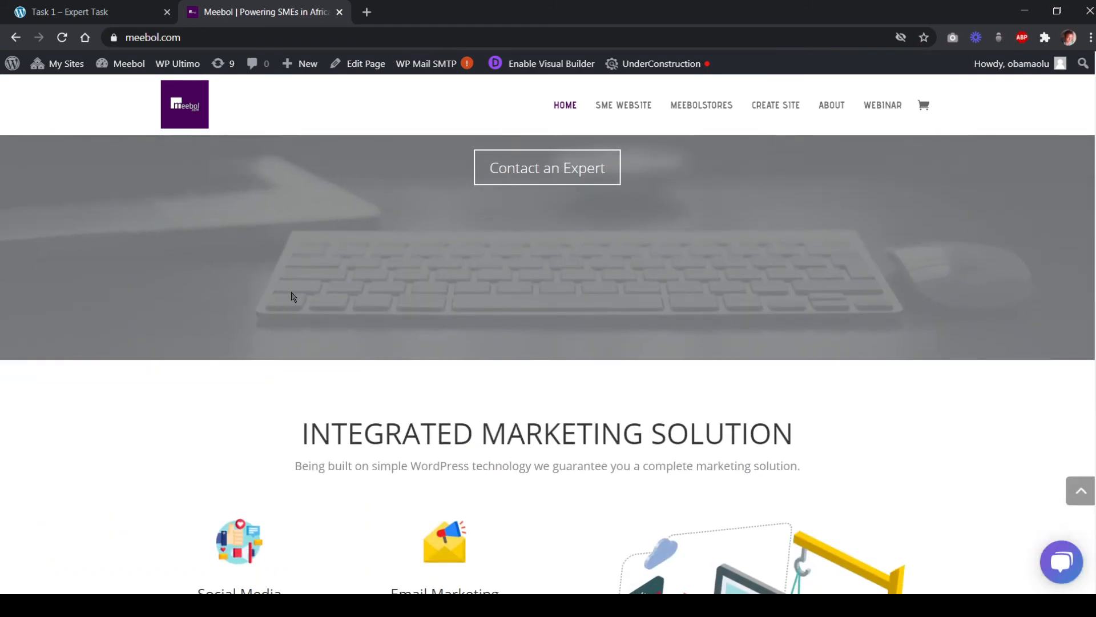
scroll(321, 287, down, 10)
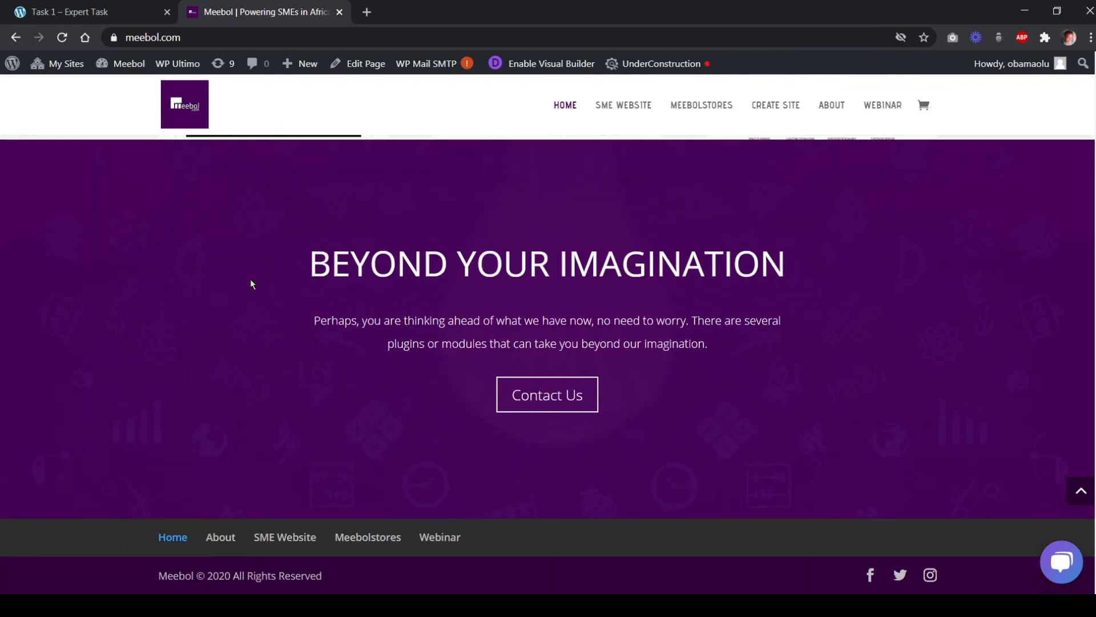
click(114, 16)
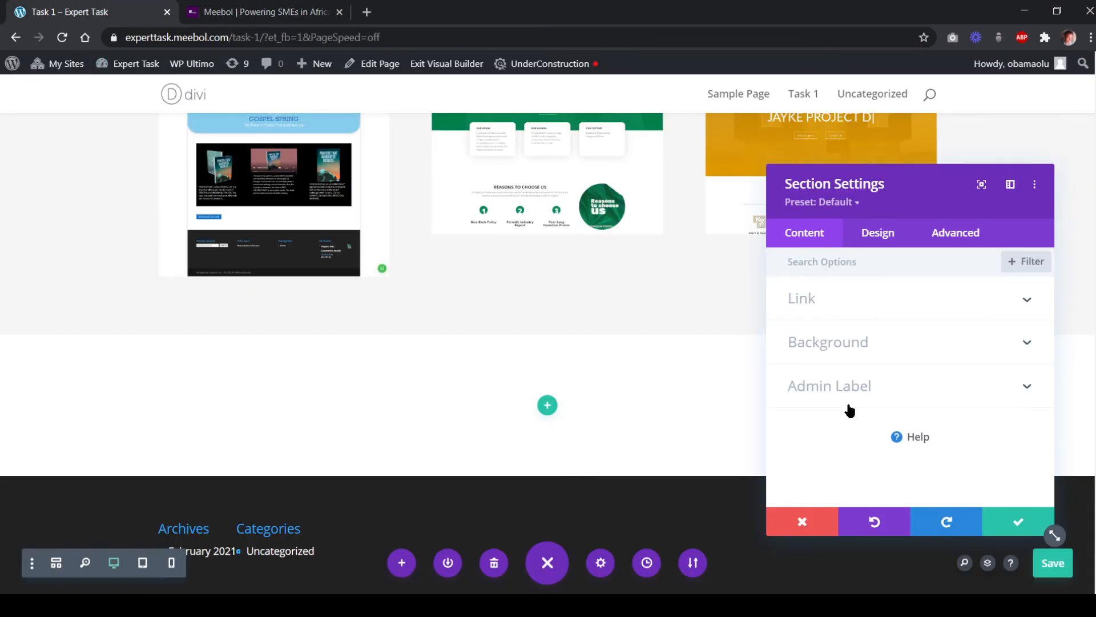
Set learning-3245793_1920.jpg from the media library as the new section's background image
click(854, 342)
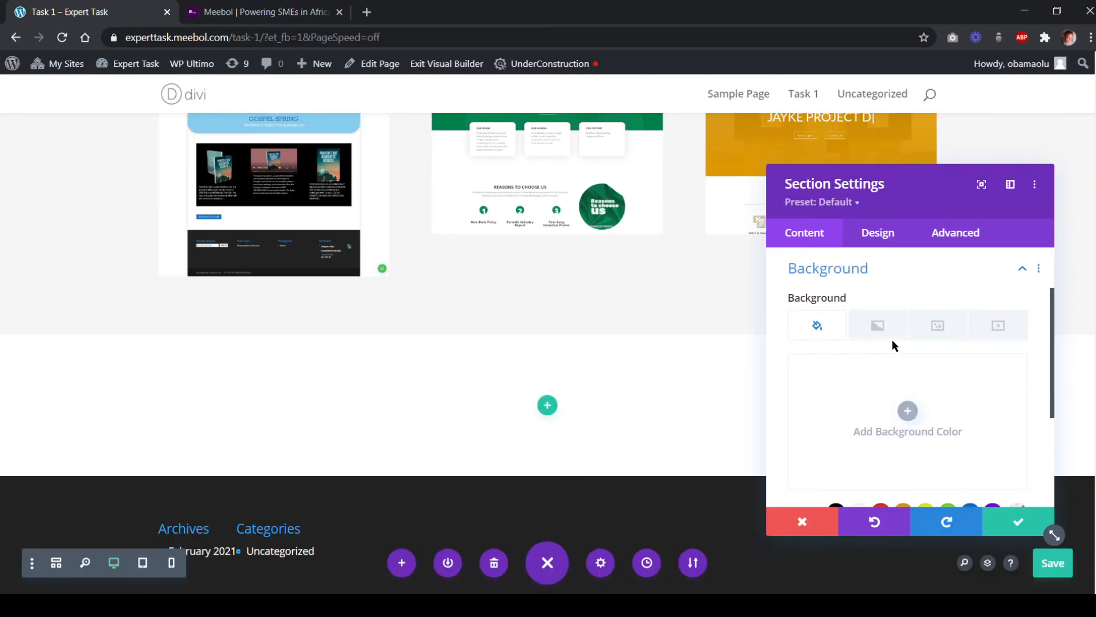
click(931, 336)
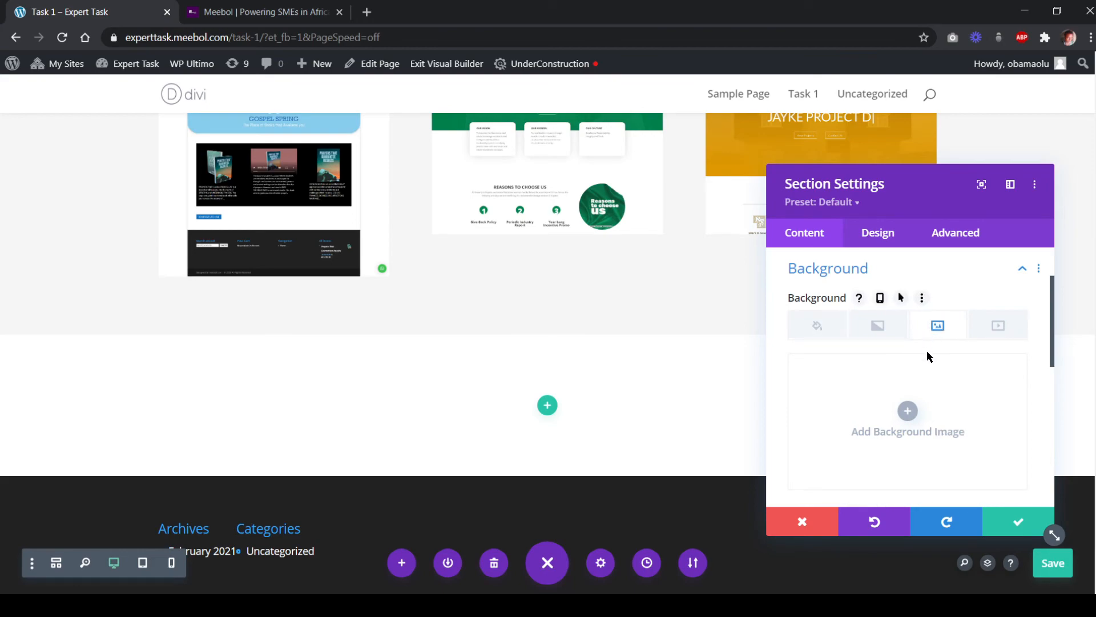
click(908, 411)
click(219, 358)
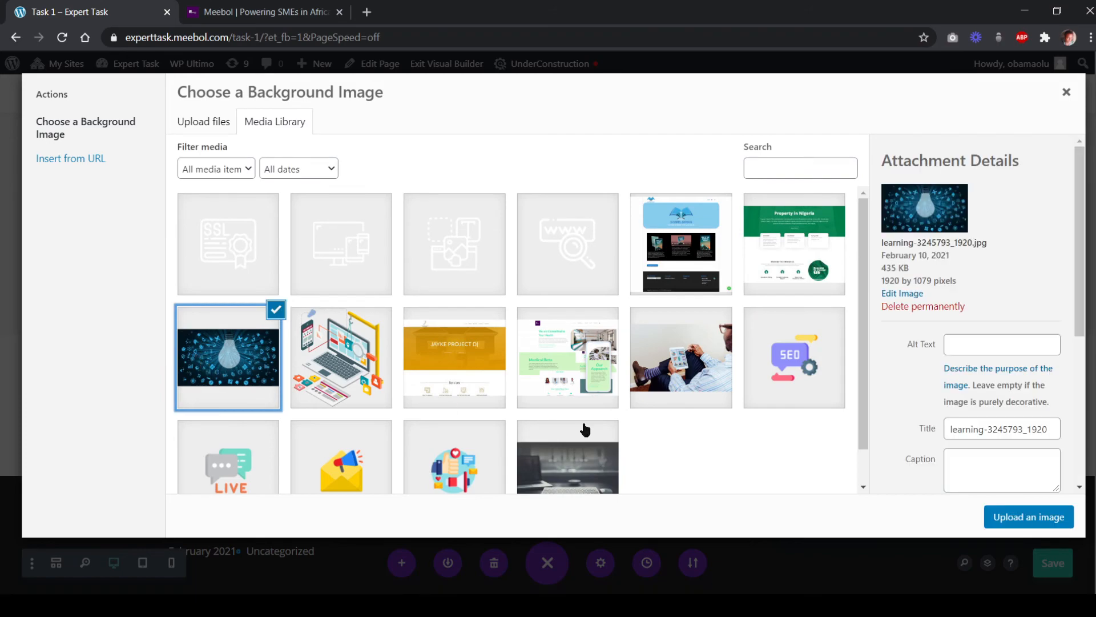
click(1043, 522)
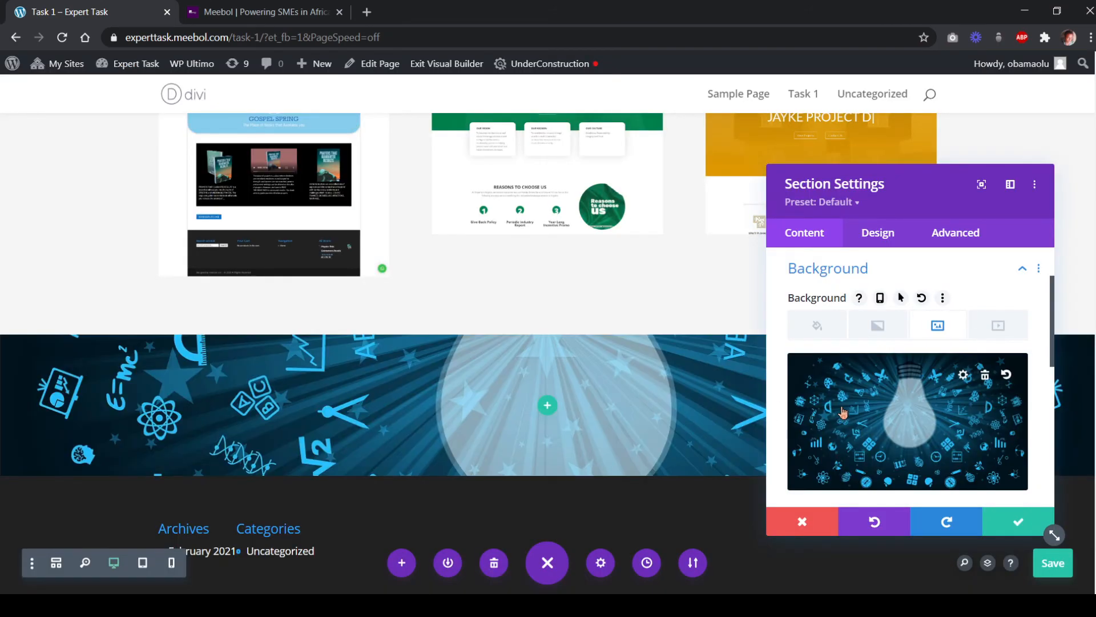
Add a background gradient to the section and place it above the background image
click(879, 327)
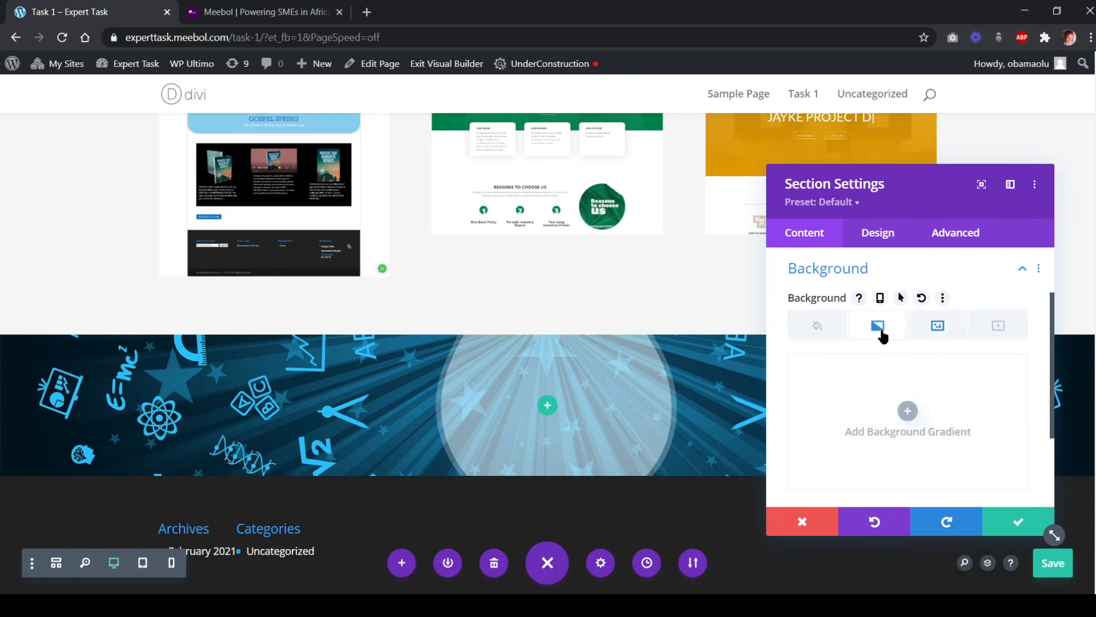
click(908, 412)
scroll(899, 399, down, 5)
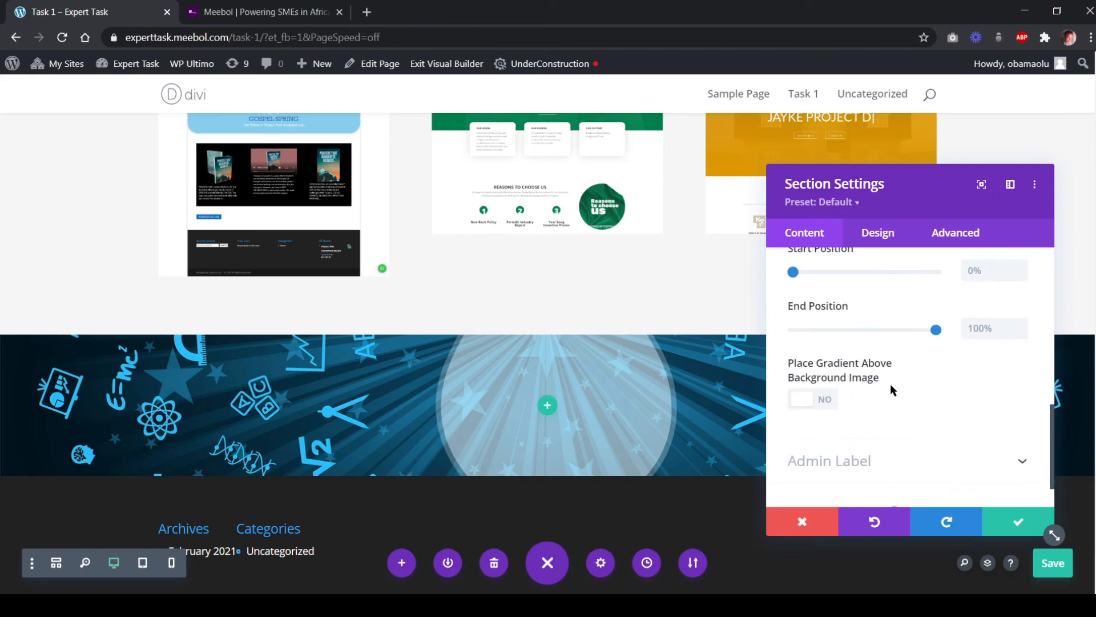
click(804, 382)
scroll(822, 388, up, 5)
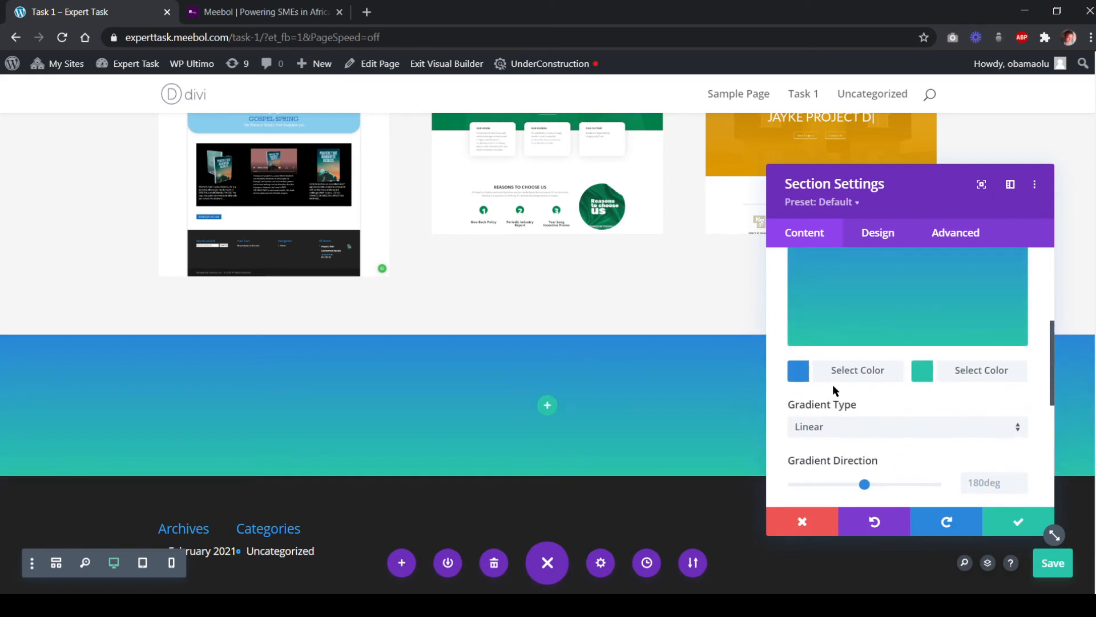
Set both the start and end colors of the section's gradient to the recent purple #480258
click(799, 371)
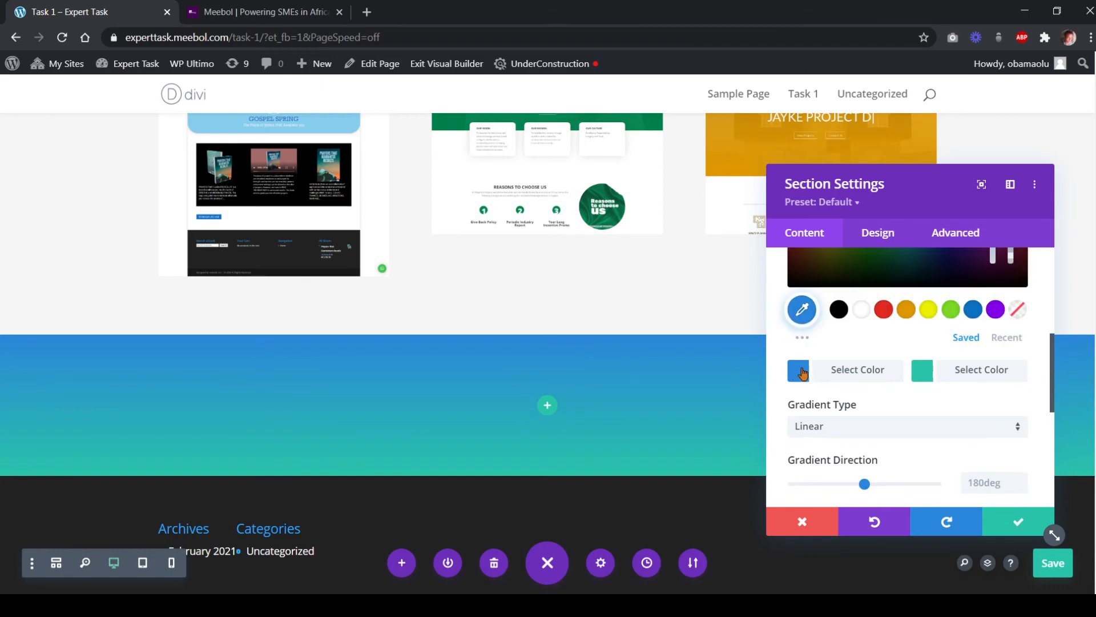
click(1005, 338)
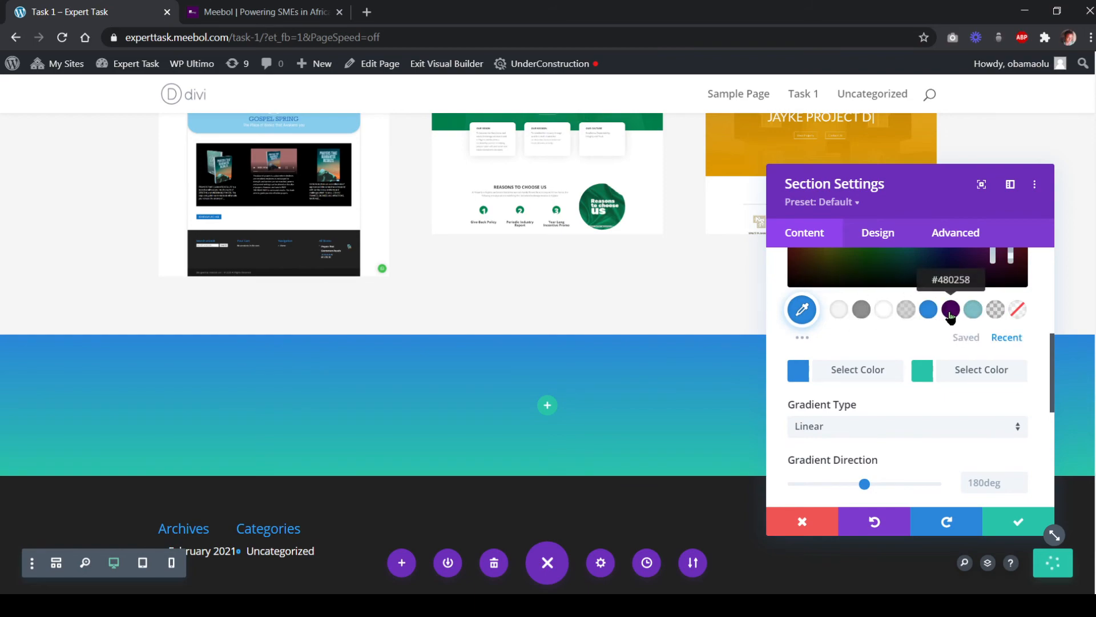
click(950, 310)
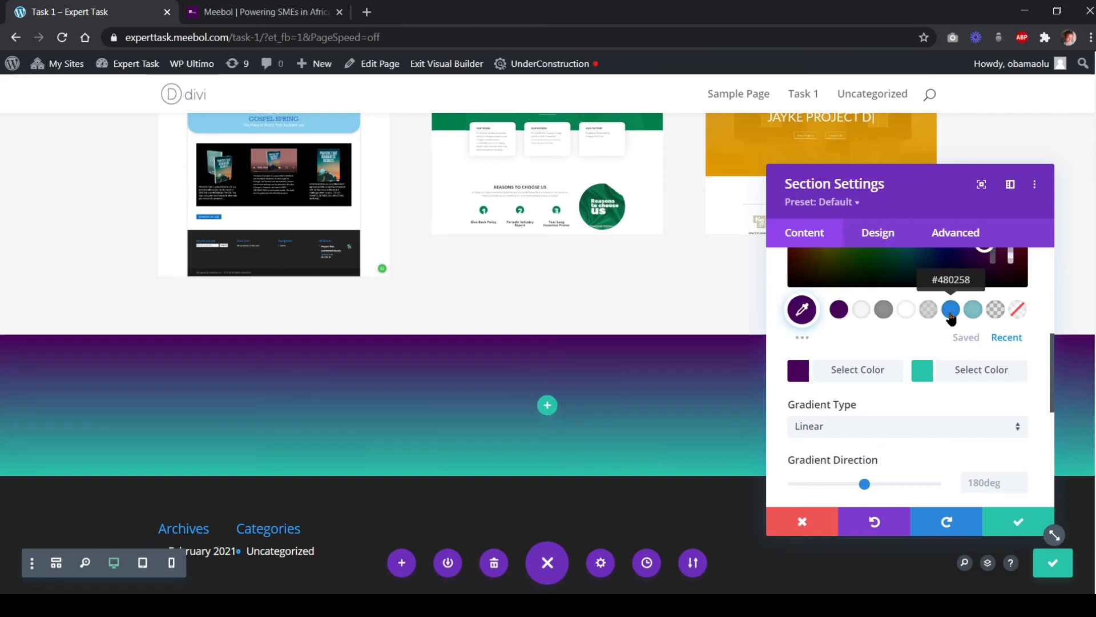
click(923, 372)
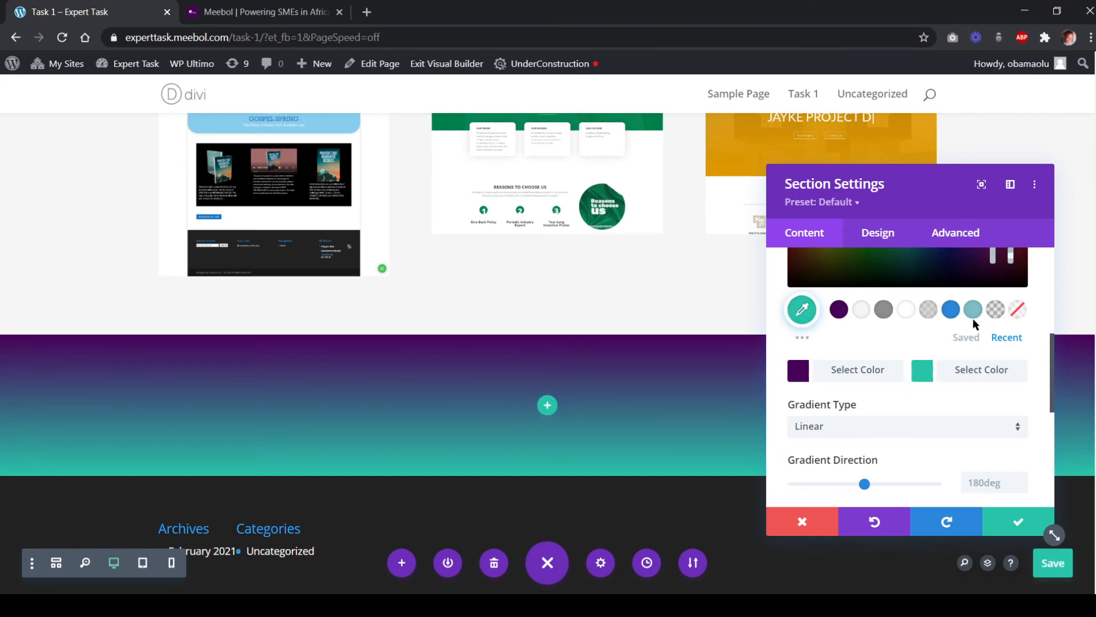
click(839, 308)
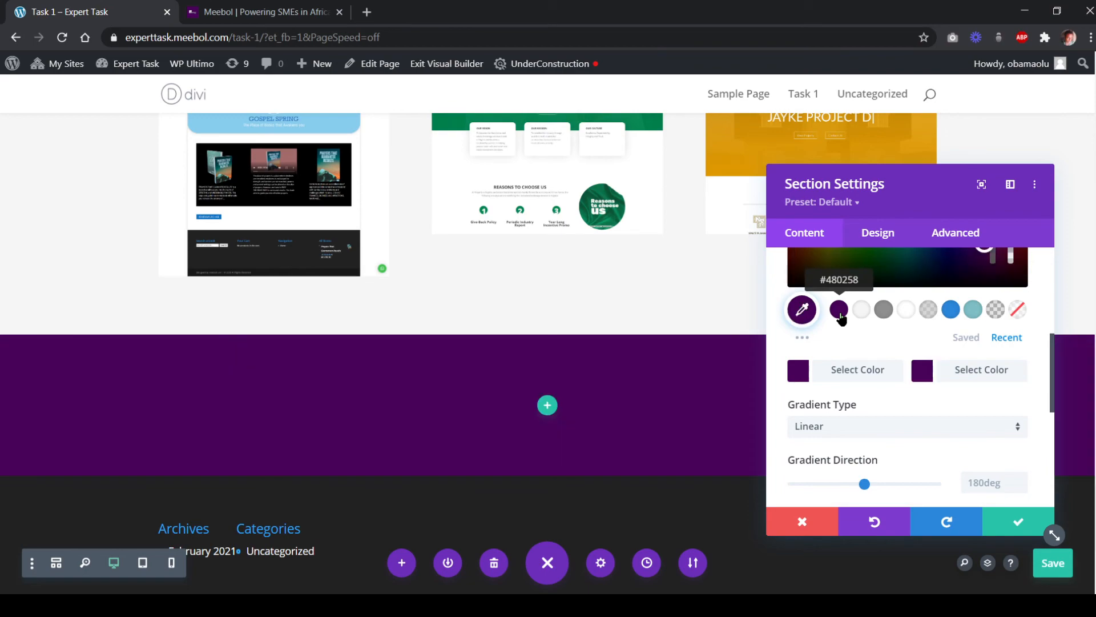
Lower the opacity of the gradient's end color to 0.9, giving rgba(72,2,88,0.9), and accept the color
click(867, 375)
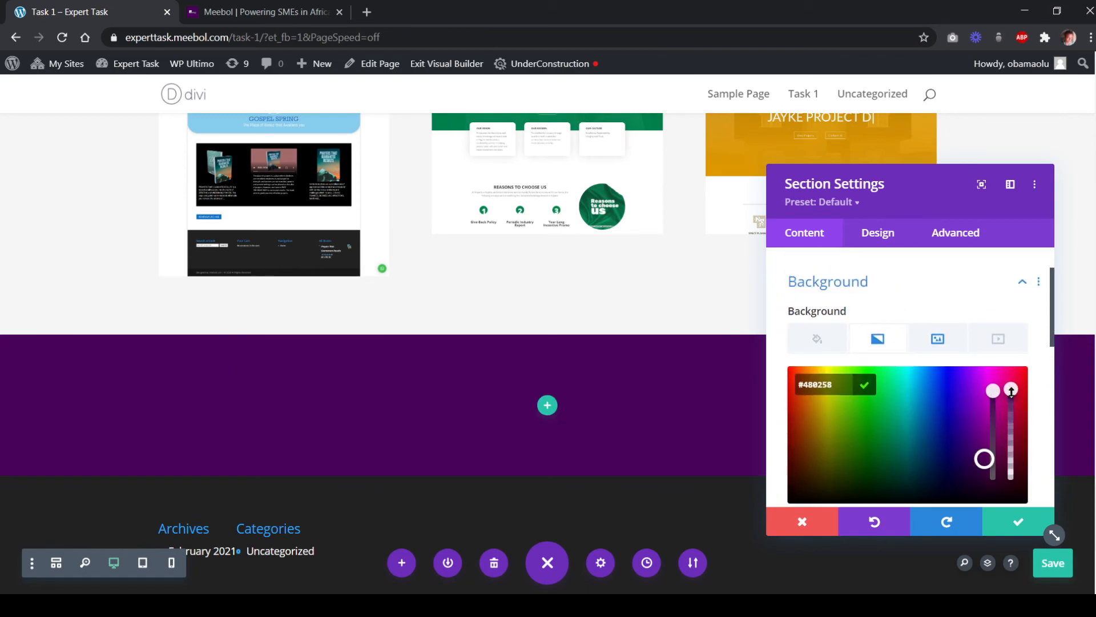
mouse_move(1012, 400)
mouse_down()
mouse_move(1010, 420)
mouse_move(994, 411)
mouse_up()
scroll(839, 371, down, 2)
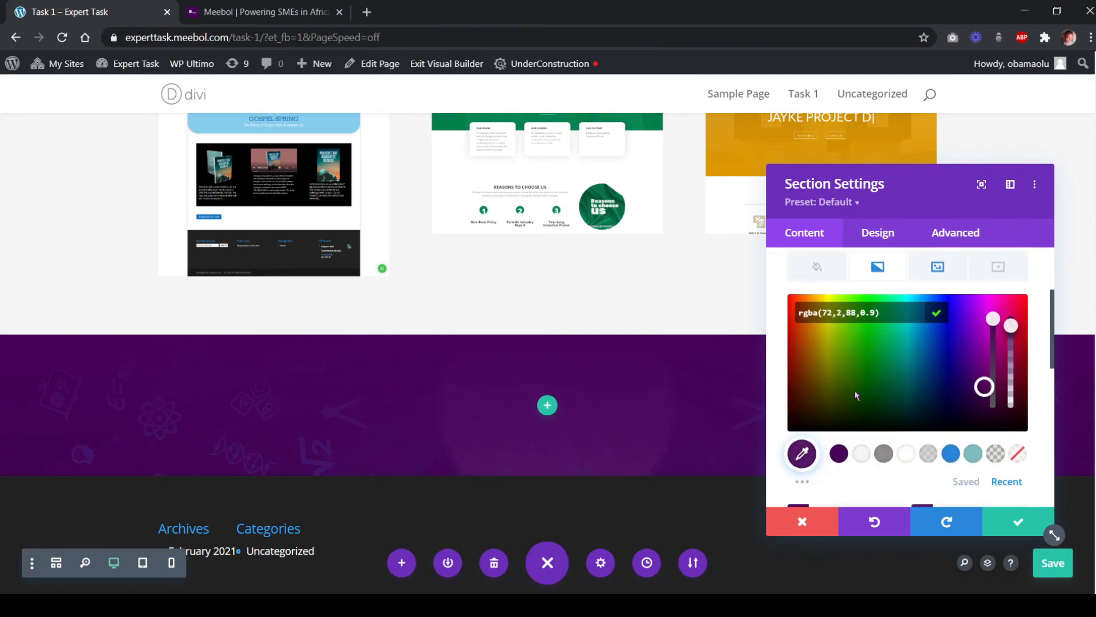
click(935, 314)
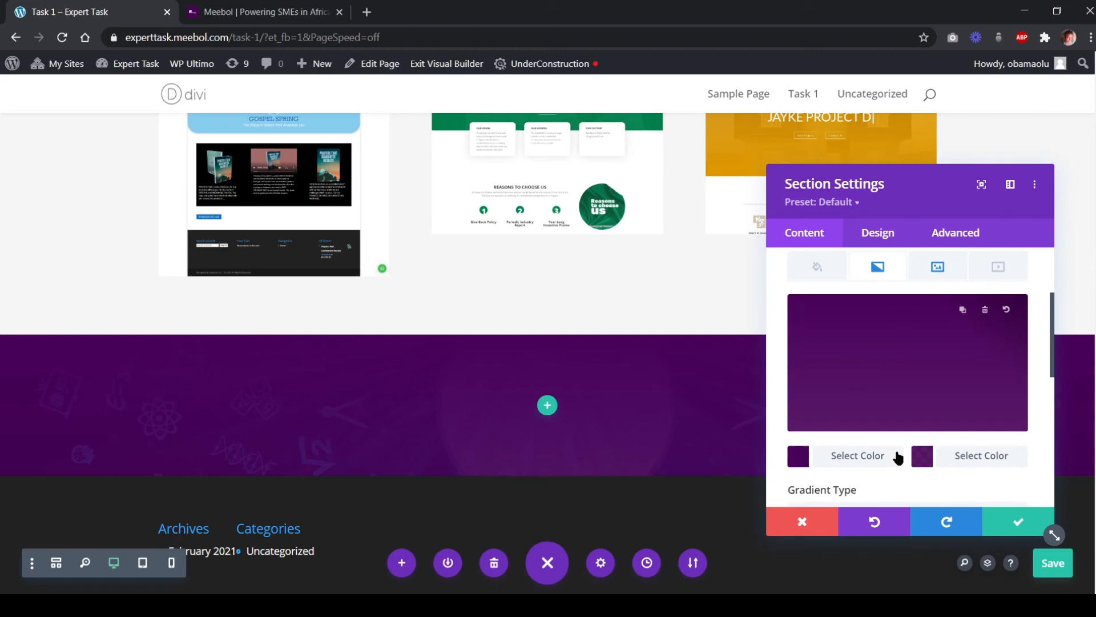
Accept #480258 at full opacity as the section's gradient color and save the section settings
click(948, 404)
scroll(951, 378, up, 2)
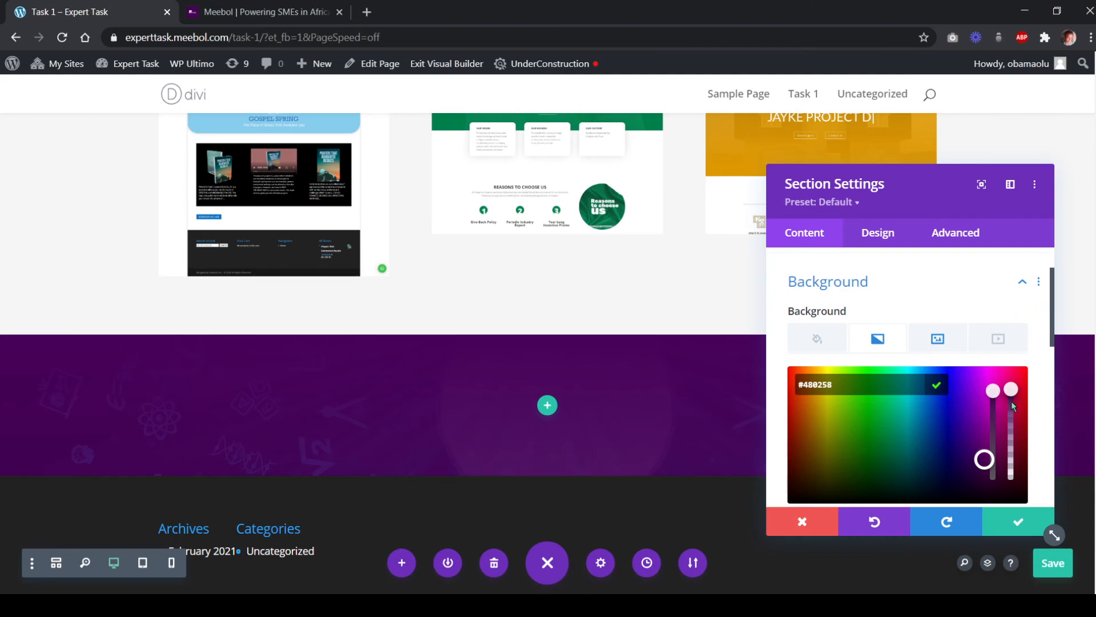
drag(1012, 400, 1012, 406)
drag(1009, 401, 1009, 401)
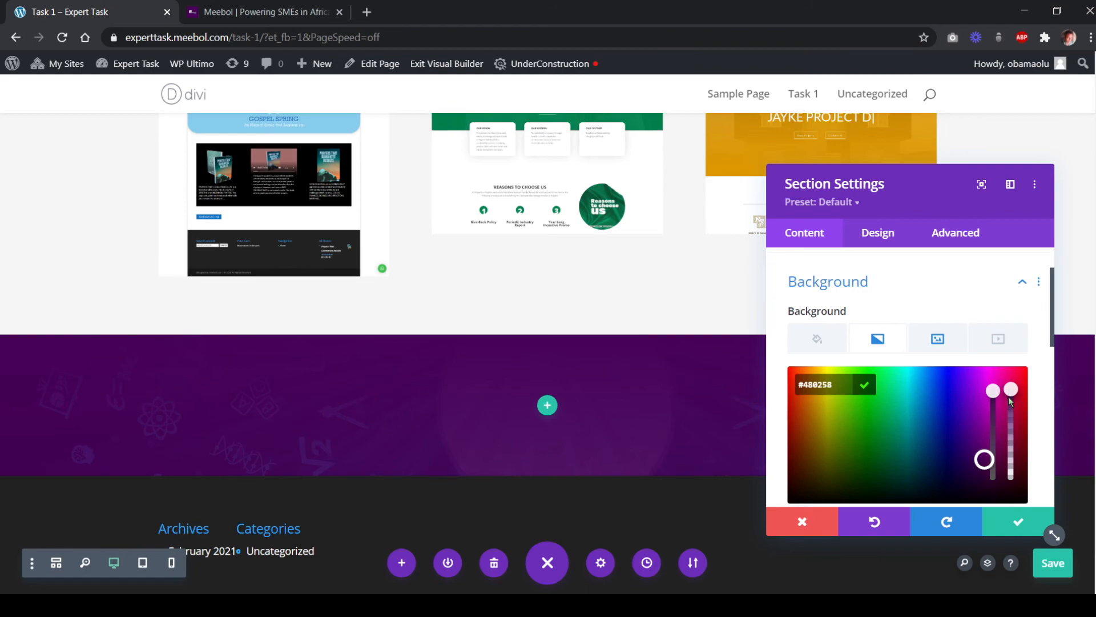
click(866, 390)
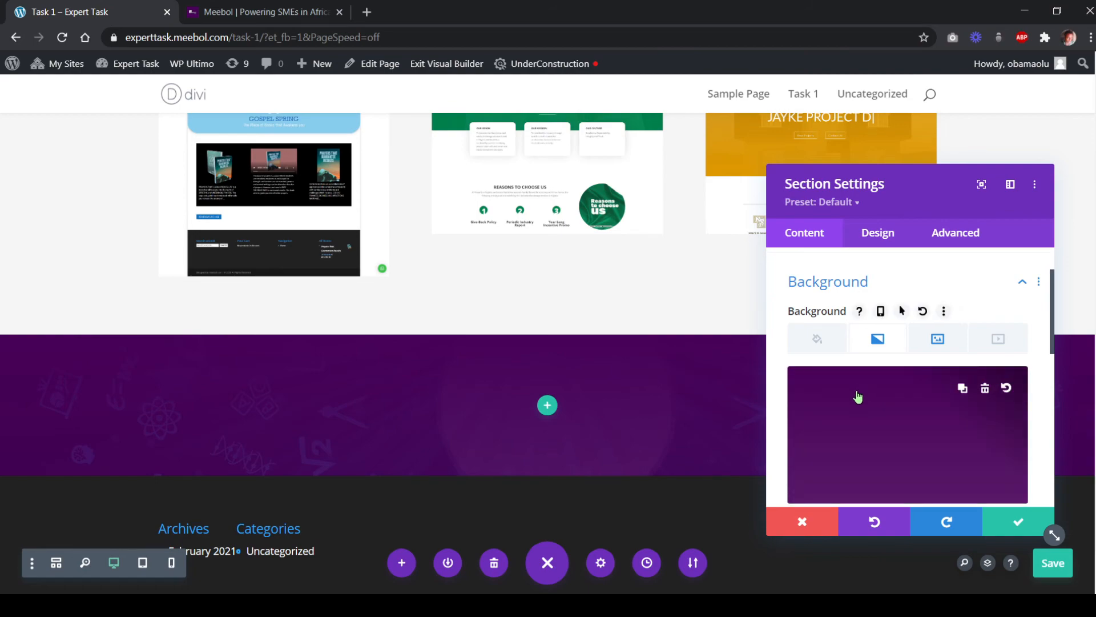
scroll(870, 399, down, 4)
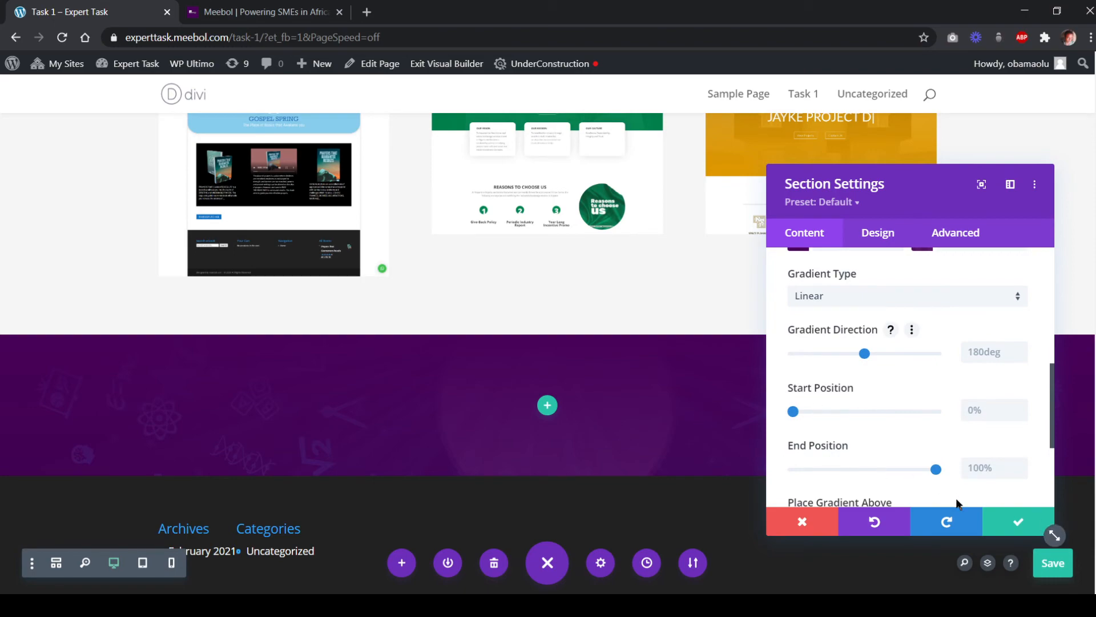
click(1003, 520)
scroll(533, 406, up, 20)
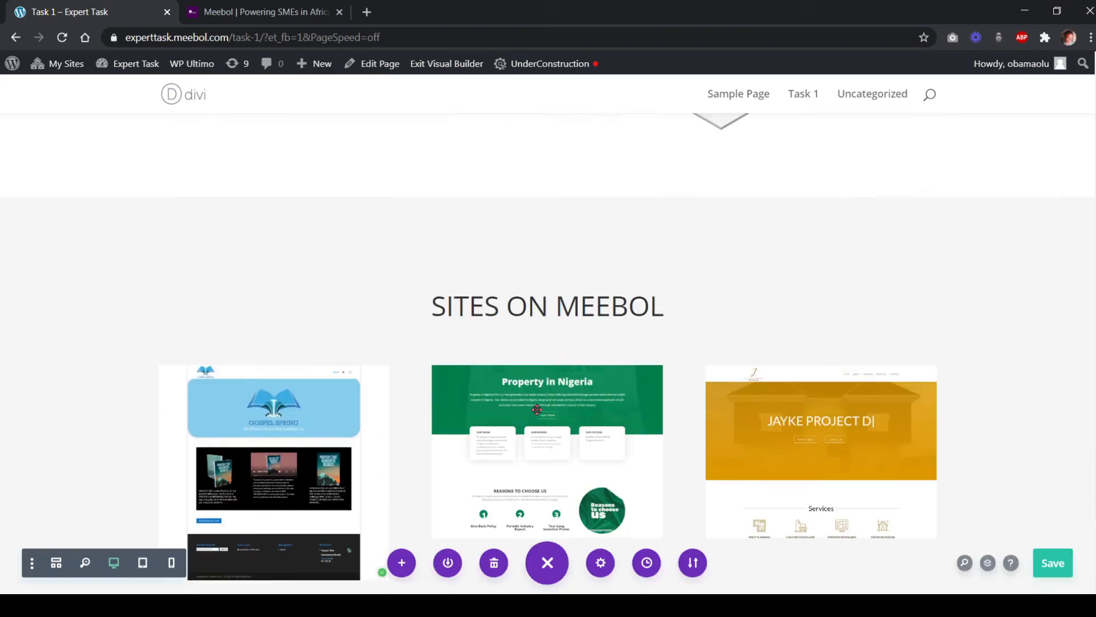
scroll(545, 421, up, 5)
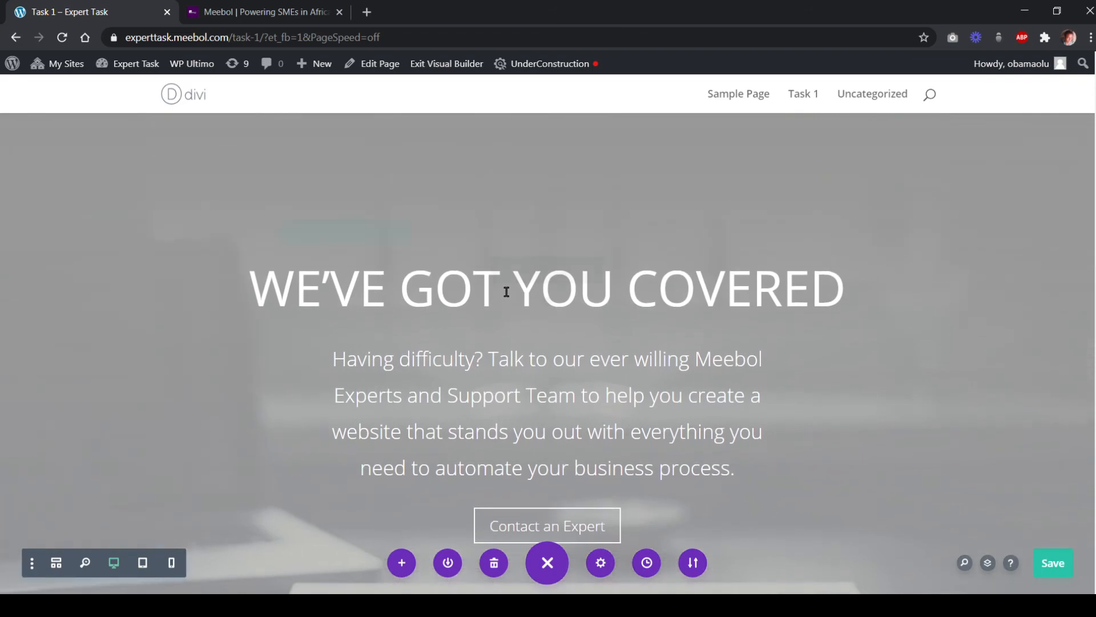
mouse_move(529, 285)
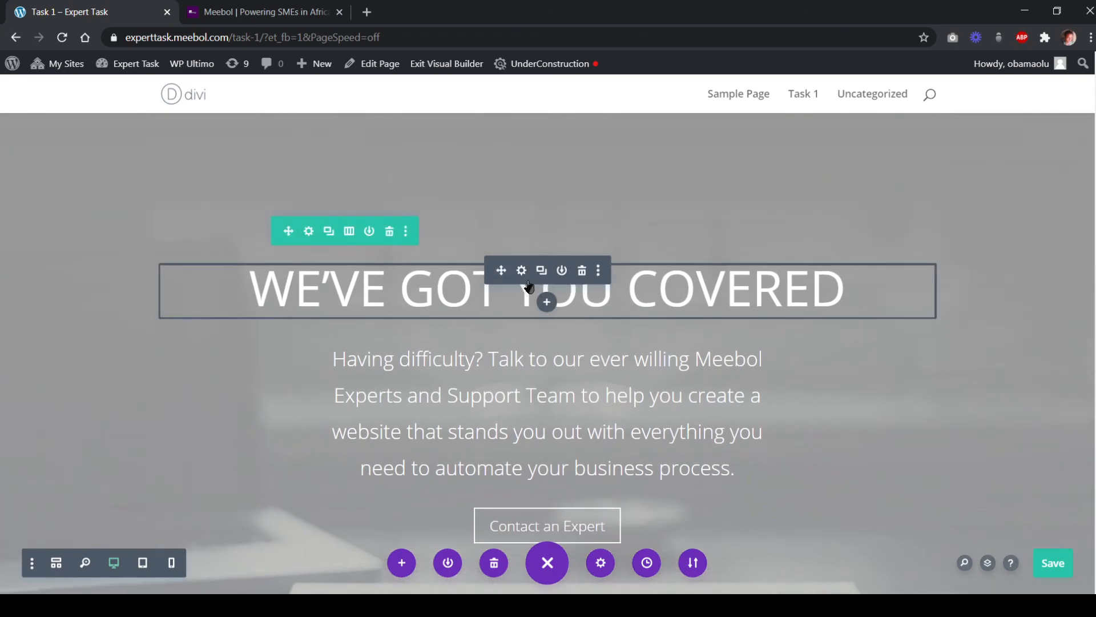
click(330, 232)
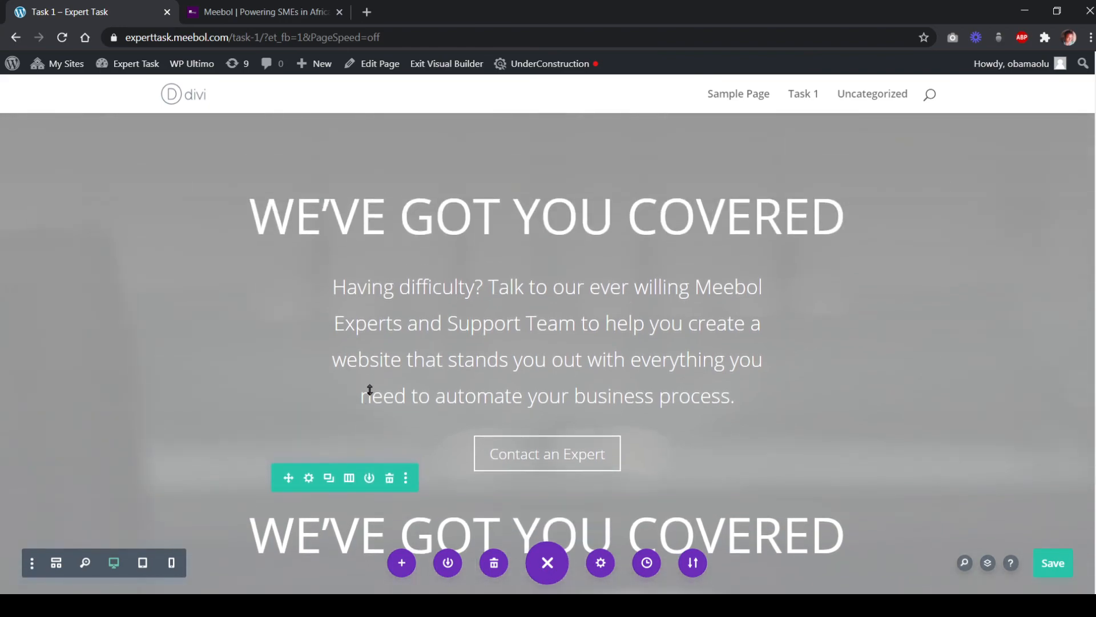
scroll(369, 388, down, 1)
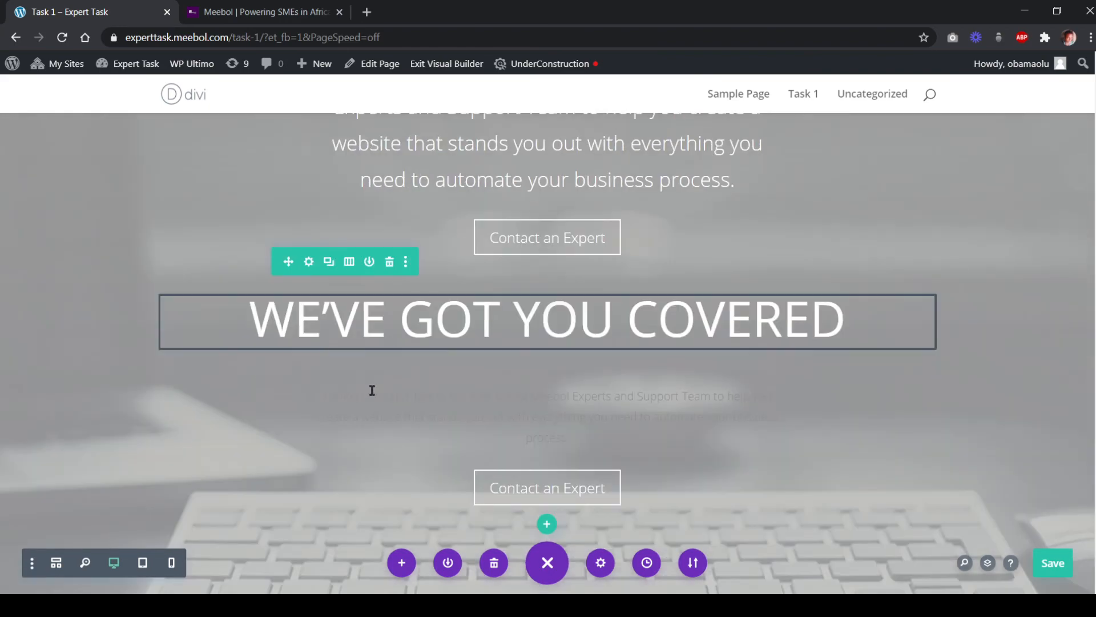
click(391, 268)
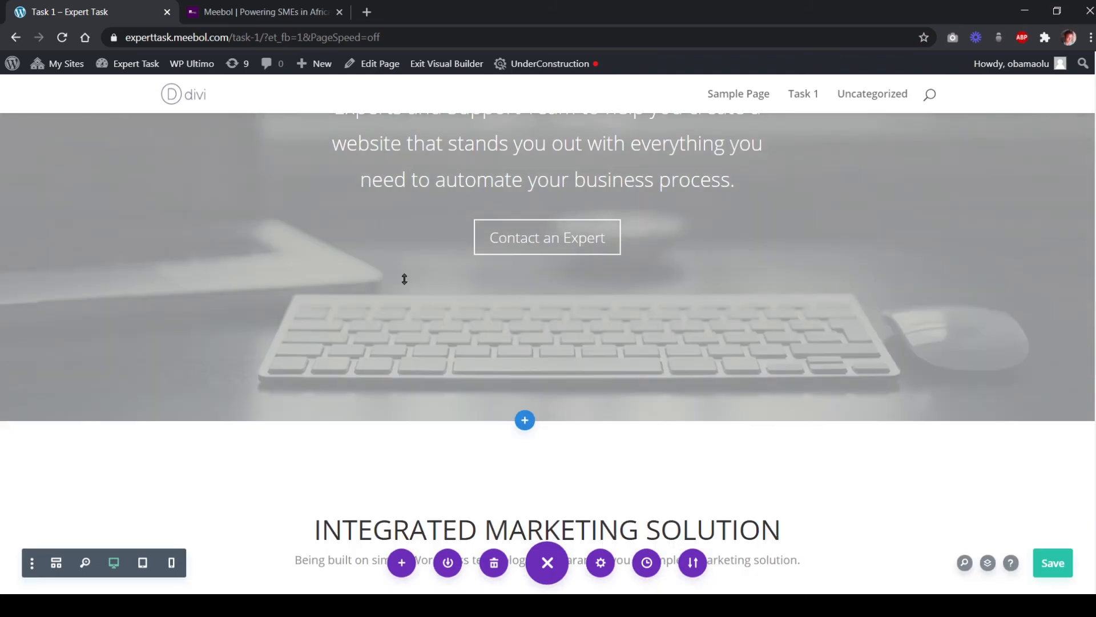
Duplicate the WE'VE GOT YOU COVERED row and move the copy into the empty purple section at the page's end
scroll(404, 276, up, 3)
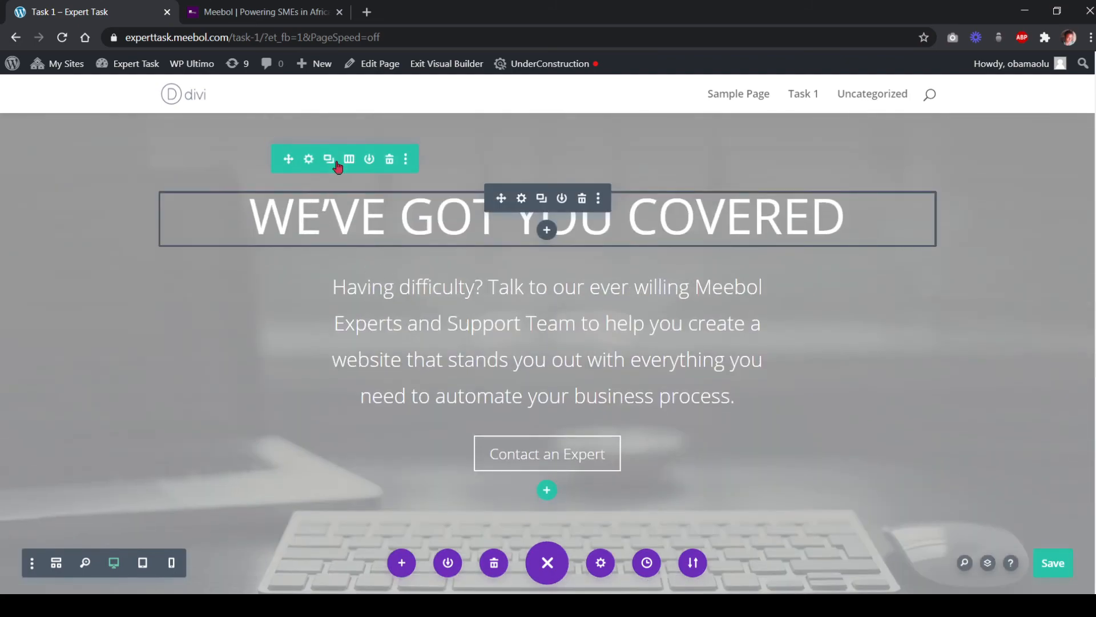
click(330, 162)
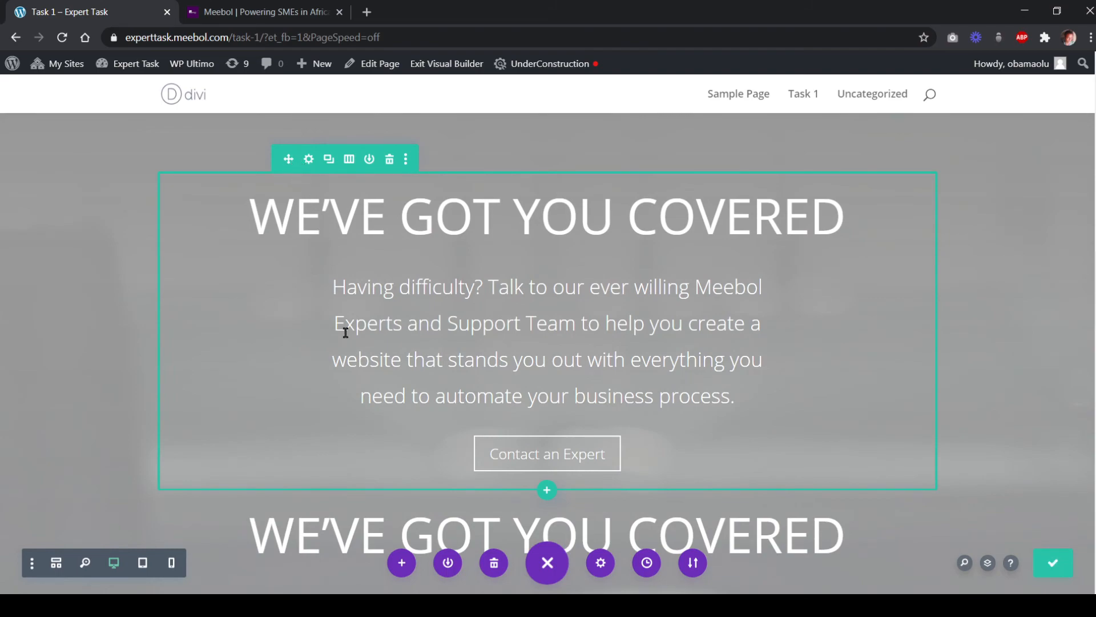
scroll(386, 357, down, 10)
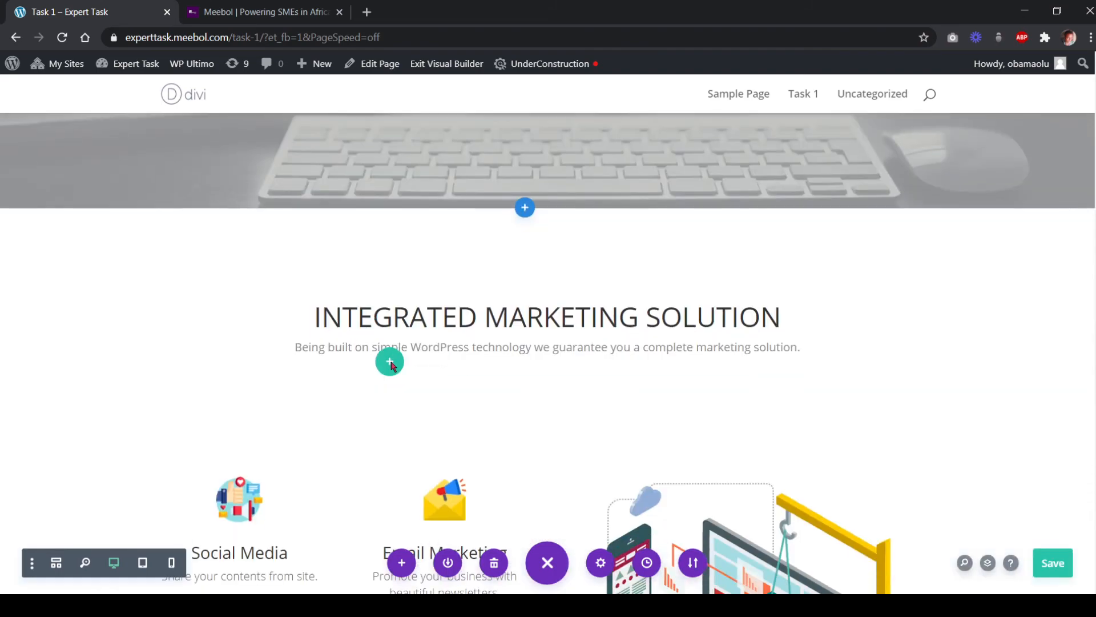
scroll(391, 374, down, 2)
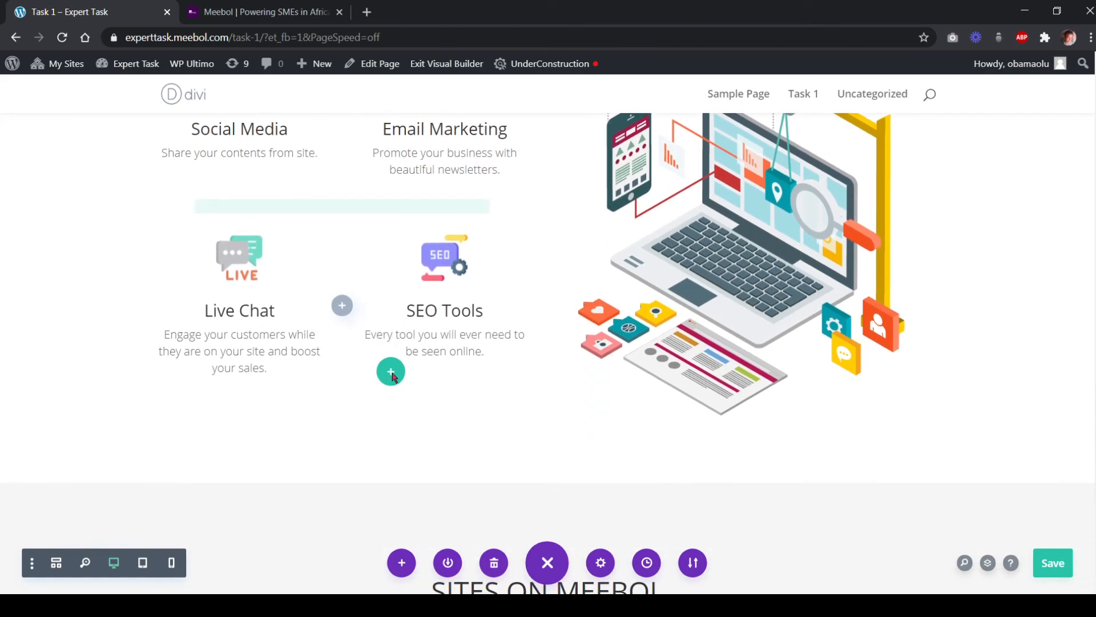
scroll(393, 376, down, 5)
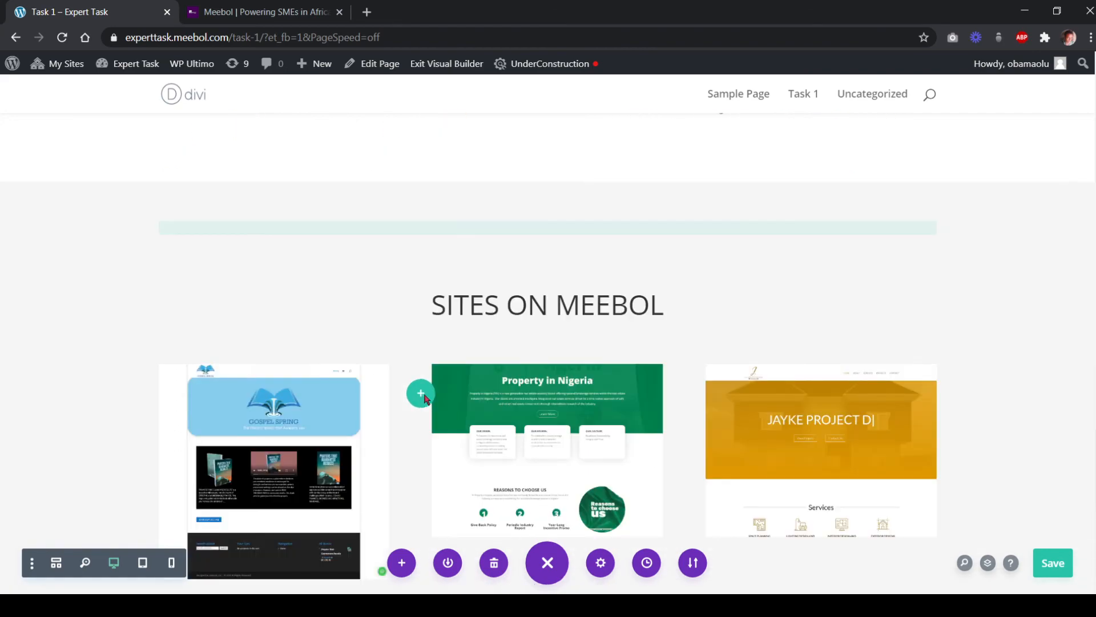
scroll(424, 398, down, 8)
drag(521, 286, 542, 288)
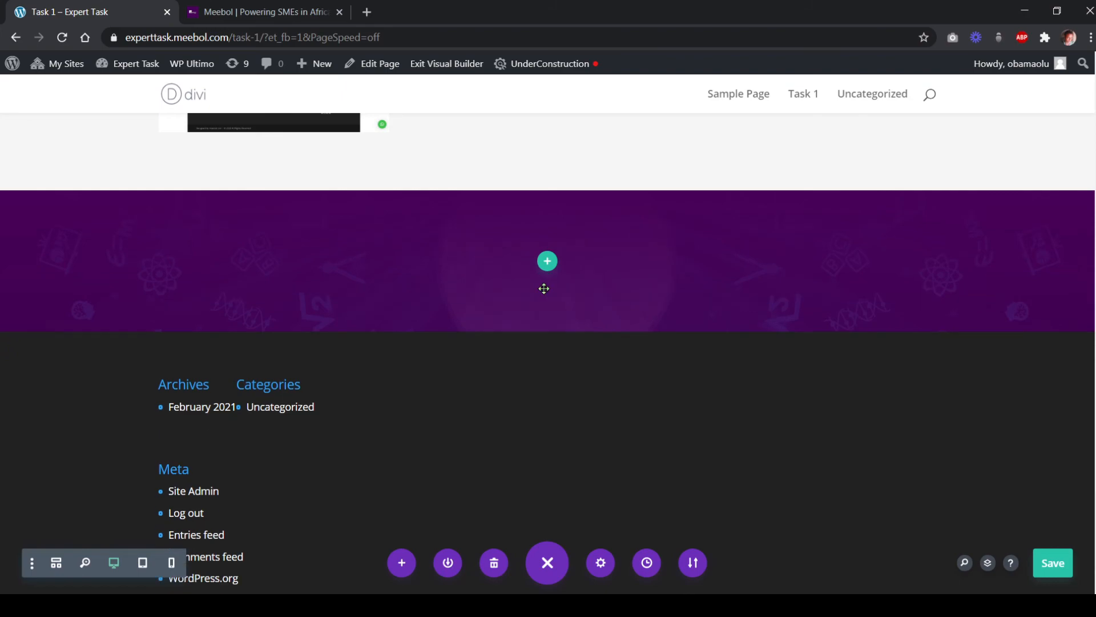
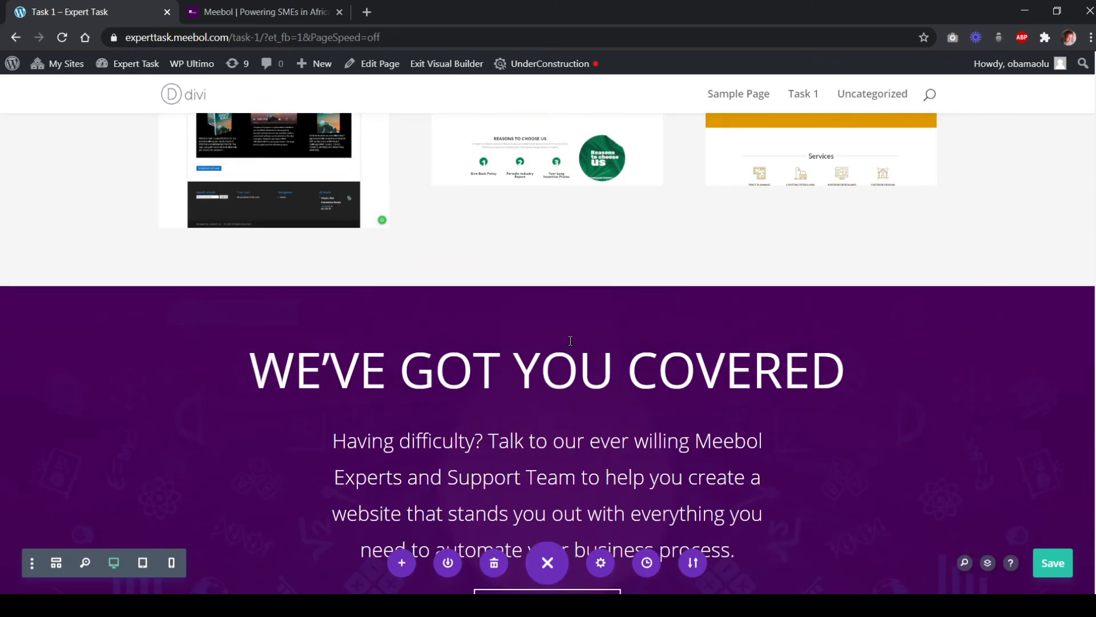
Copy the BEYOND YOUR IMAGINATION heading from the live Meebol homepage and return to the Task 1 page
click(206, 17)
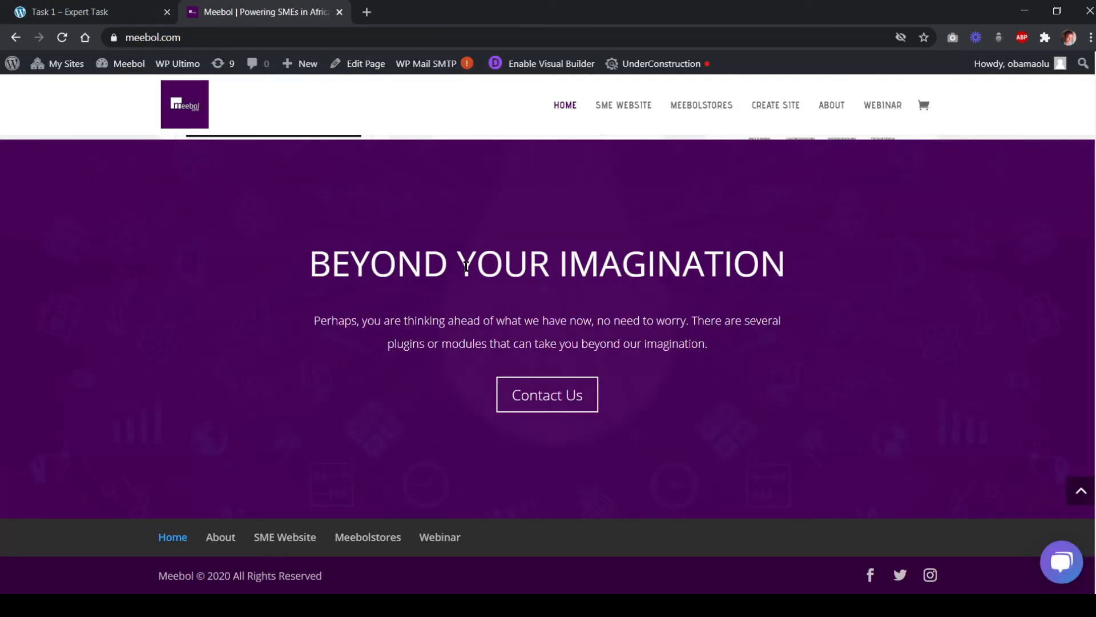
drag(313, 261, 775, 267)
key(ctrl+c)
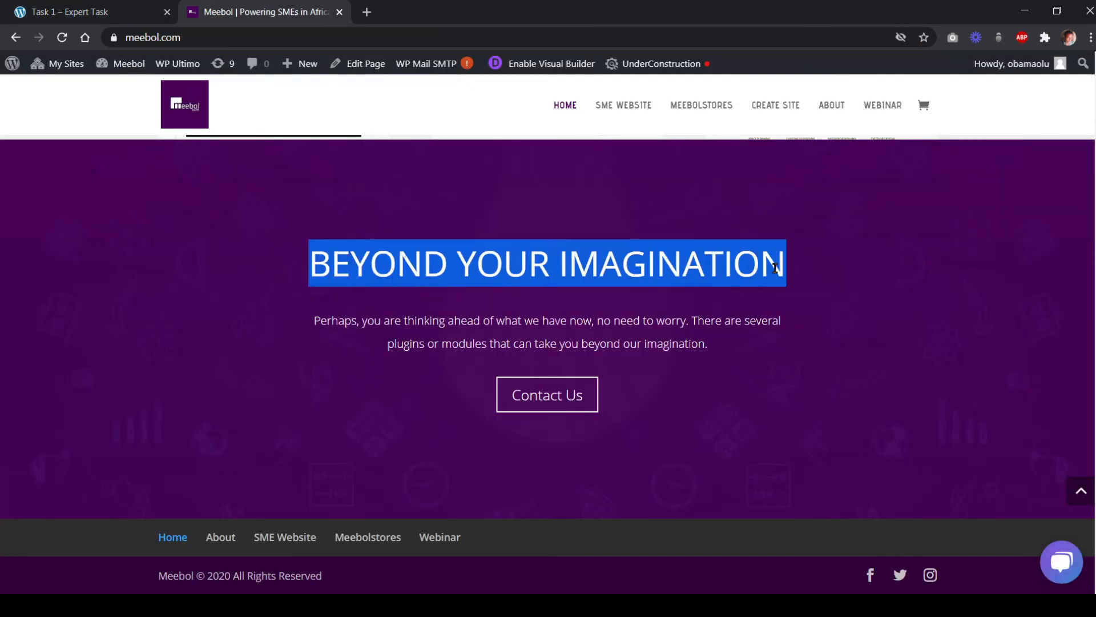
click(108, 18)
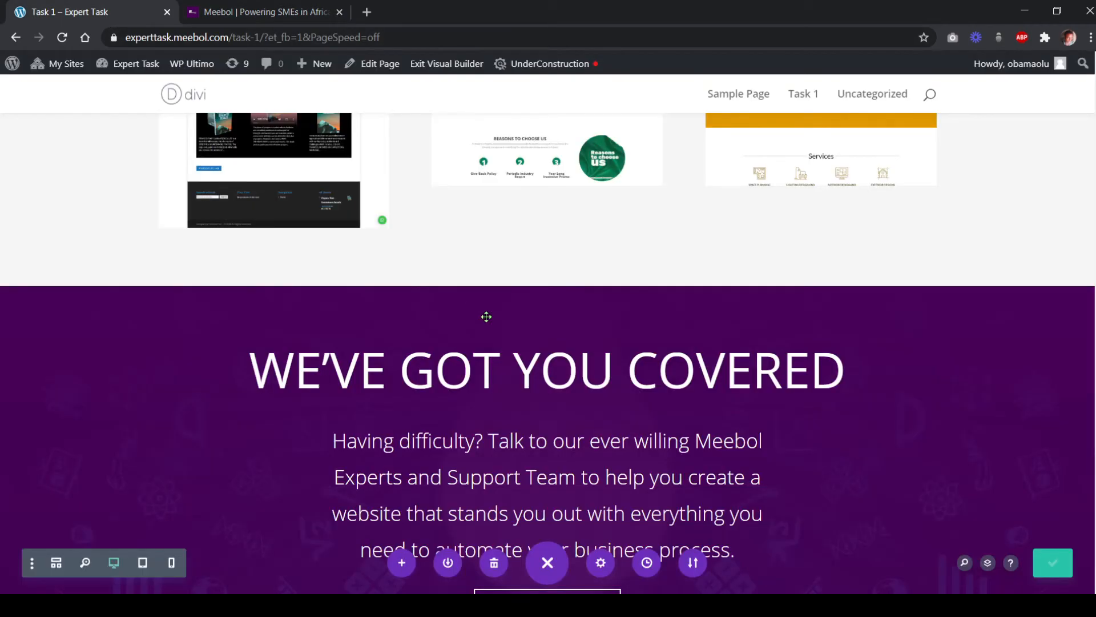
Link the purple section's top and bottom padding and increase both to 149px
mouse_move(546, 371)
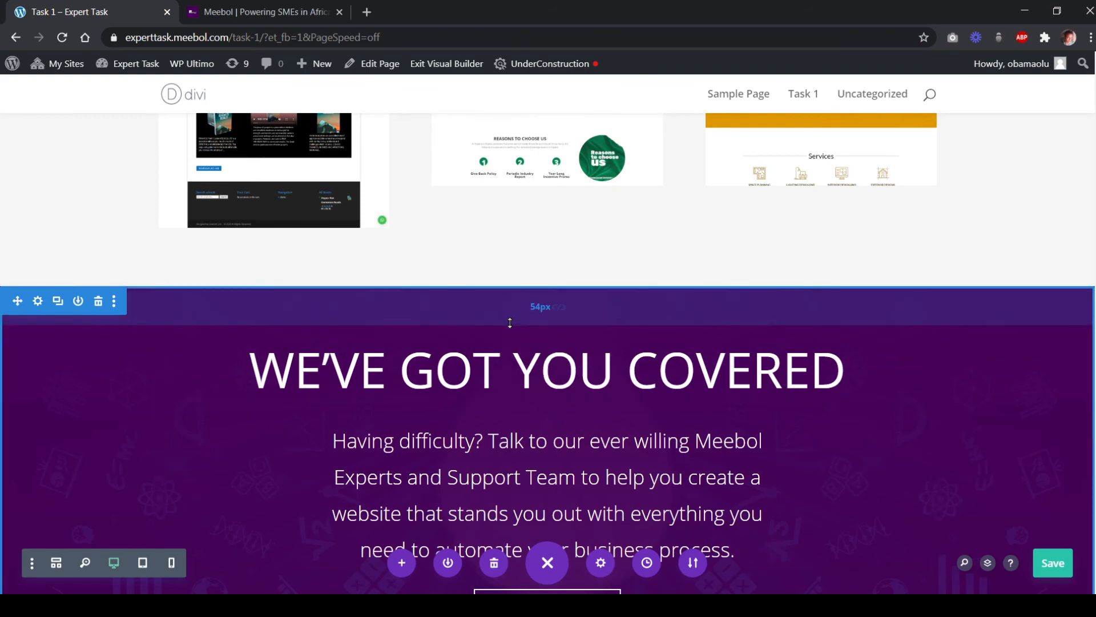
drag(510, 322, 560, 327)
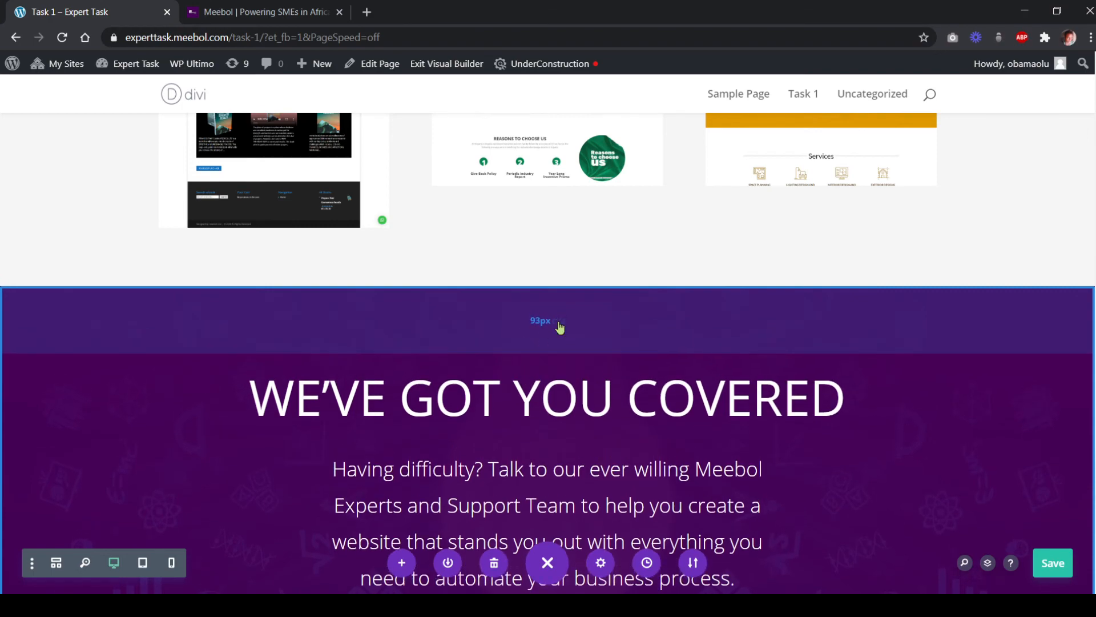
scroll(561, 346, down, 3)
scroll(559, 346, up, 3)
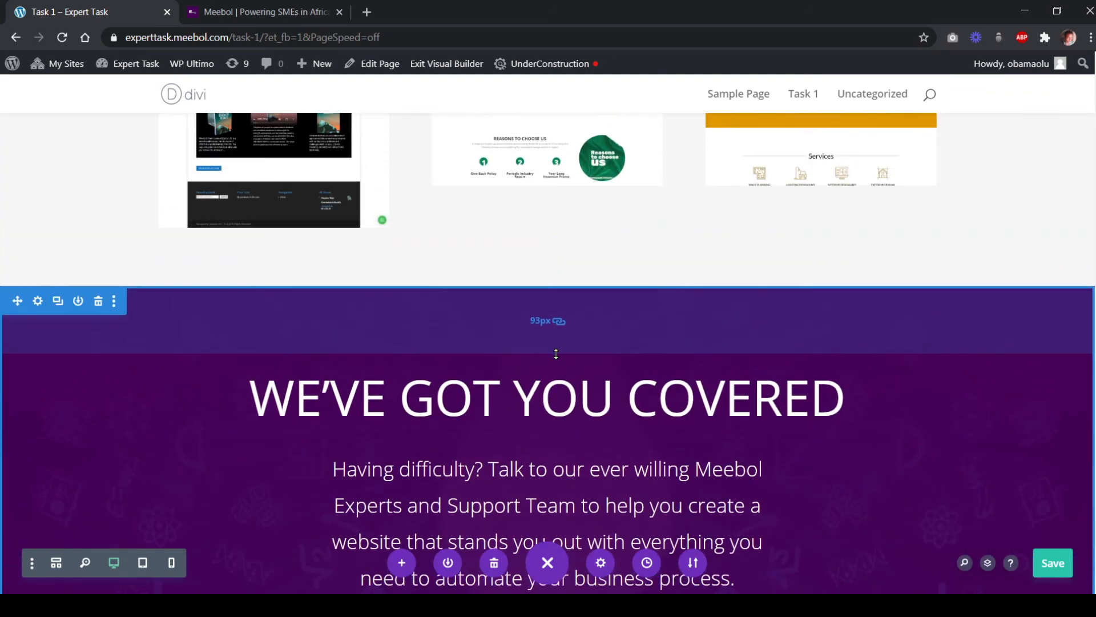
double_click(556, 354)
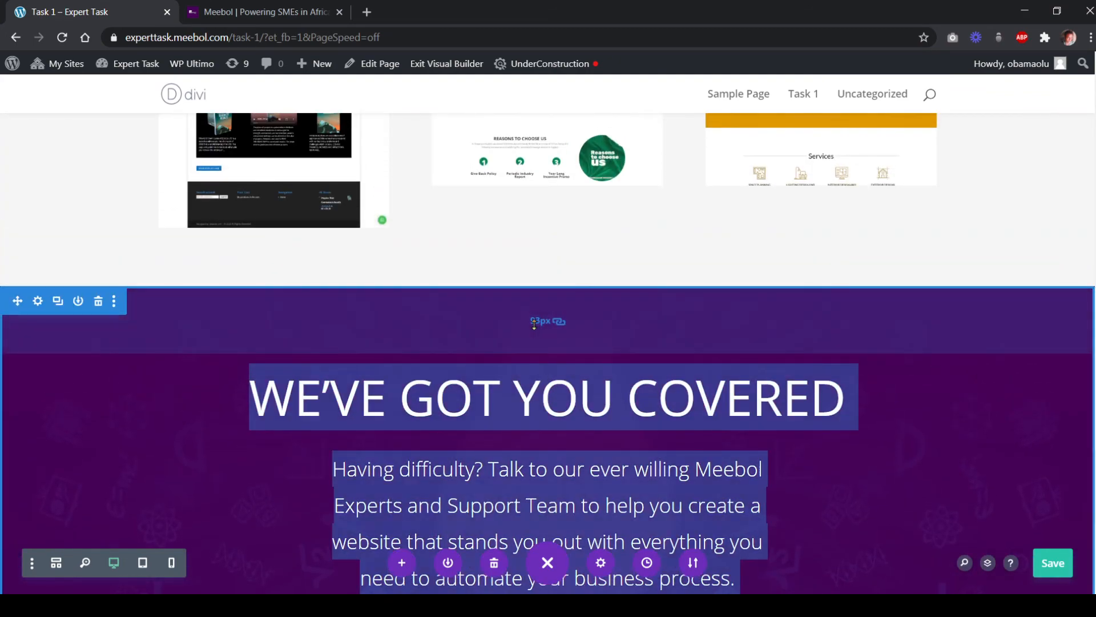
click(534, 331)
drag(538, 338, 568, 364)
scroll(568, 365, down, 5)
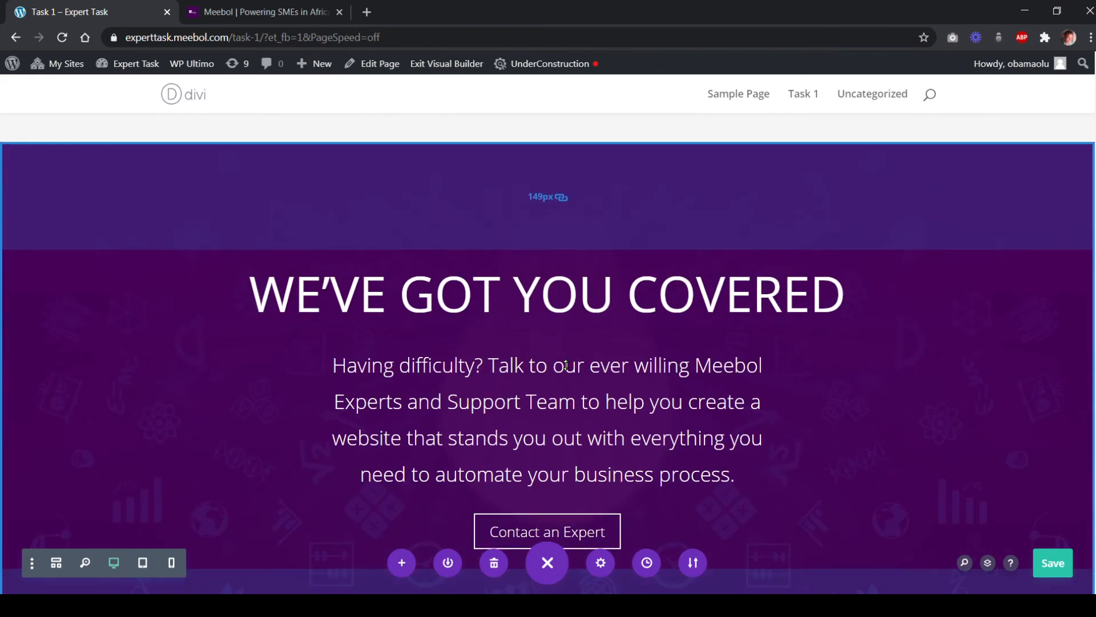
scroll(564, 366, up, 1)
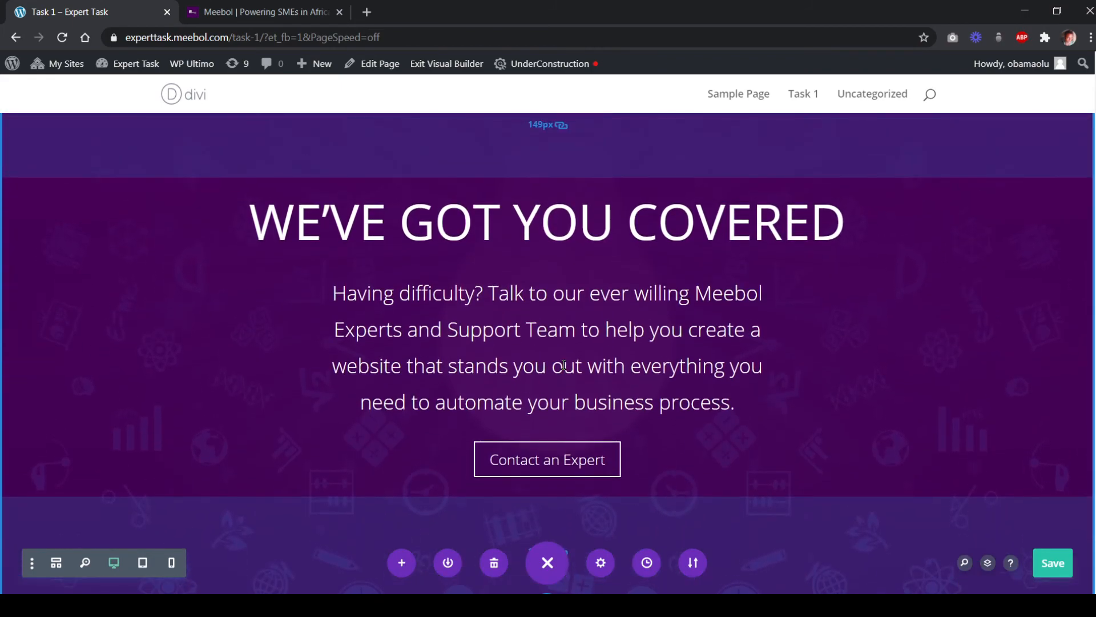
Compare the purple section's spacing with the live Meebol homepage and reduce its linked top and bottom padding to 125px
key(ctrl+Tab)
scroll(571, 357, up, 3)
scroll(576, 351, down, 2)
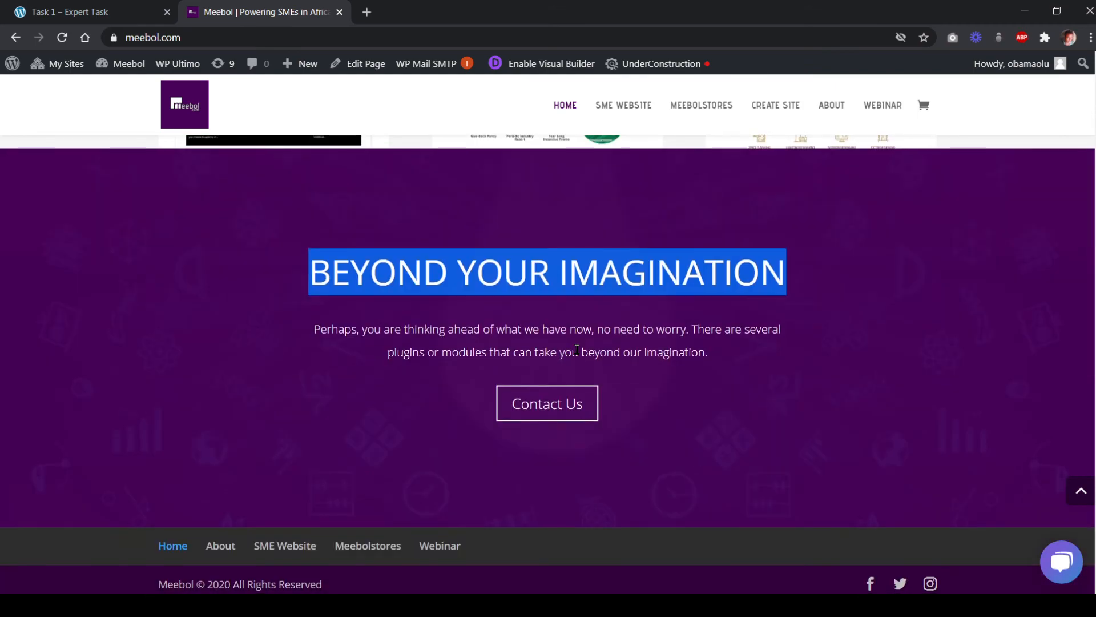
click(133, 18)
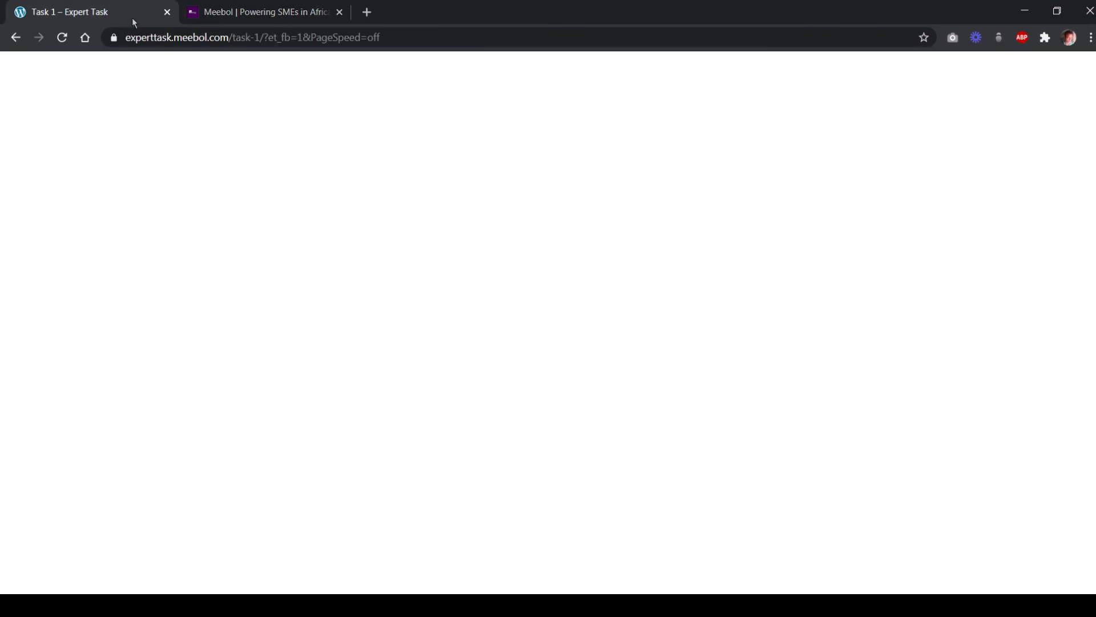
scroll(545, 331, up, 2)
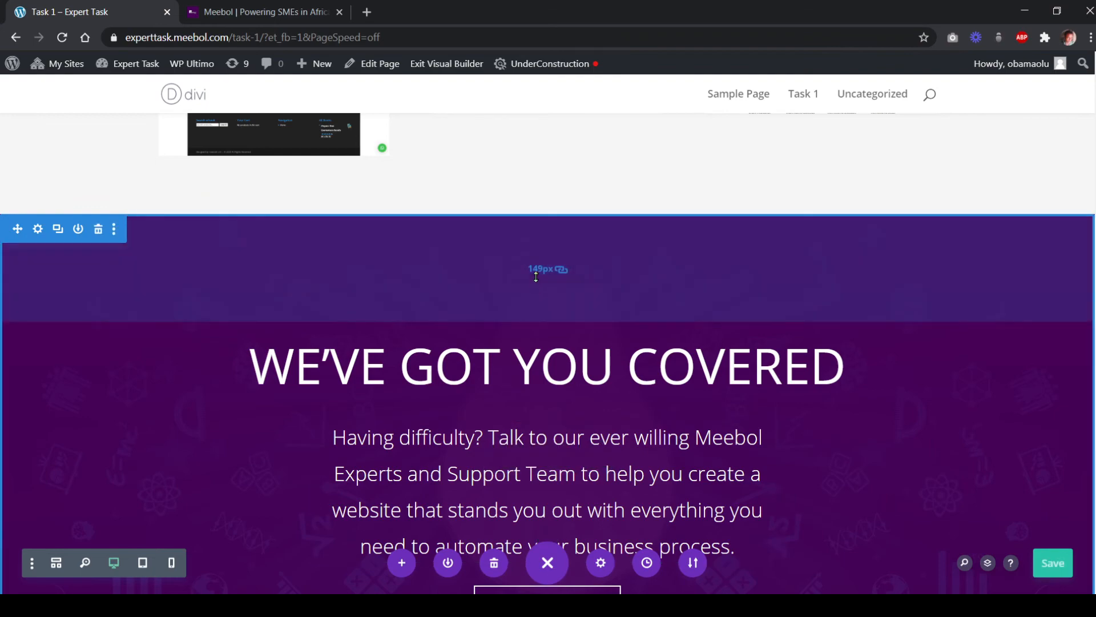
drag(536, 273, 538, 290)
scroll(555, 337, down, 3)
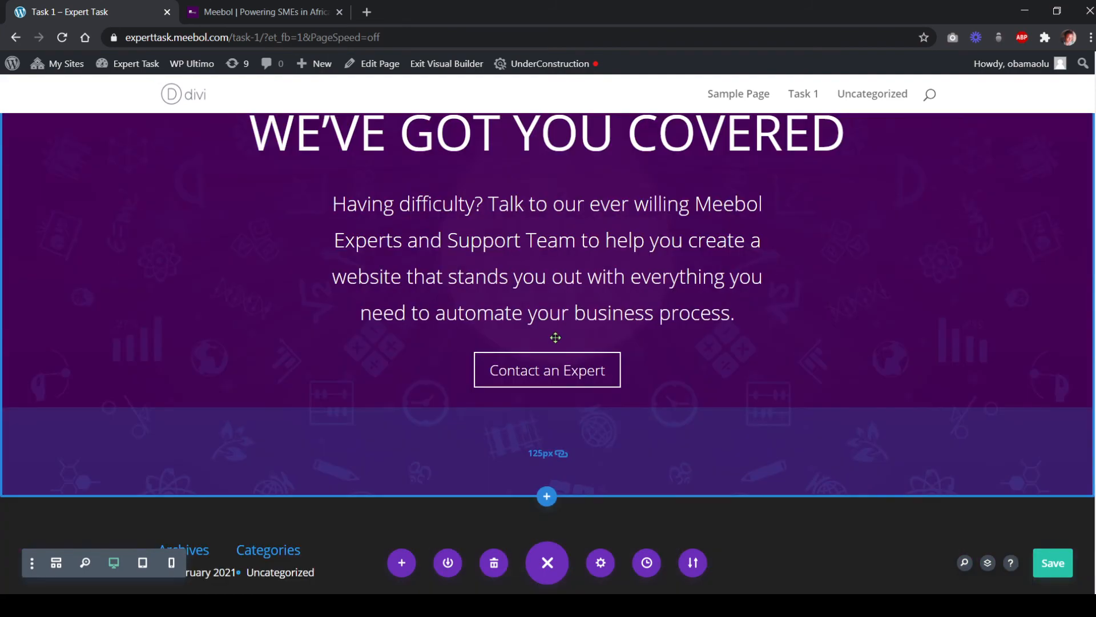
Replace the WE'VE GOT YOU COVERED heading in the page's last purple section with the copied BEYOND YOUR IMAGINATION
scroll(557, 343, up, 2)
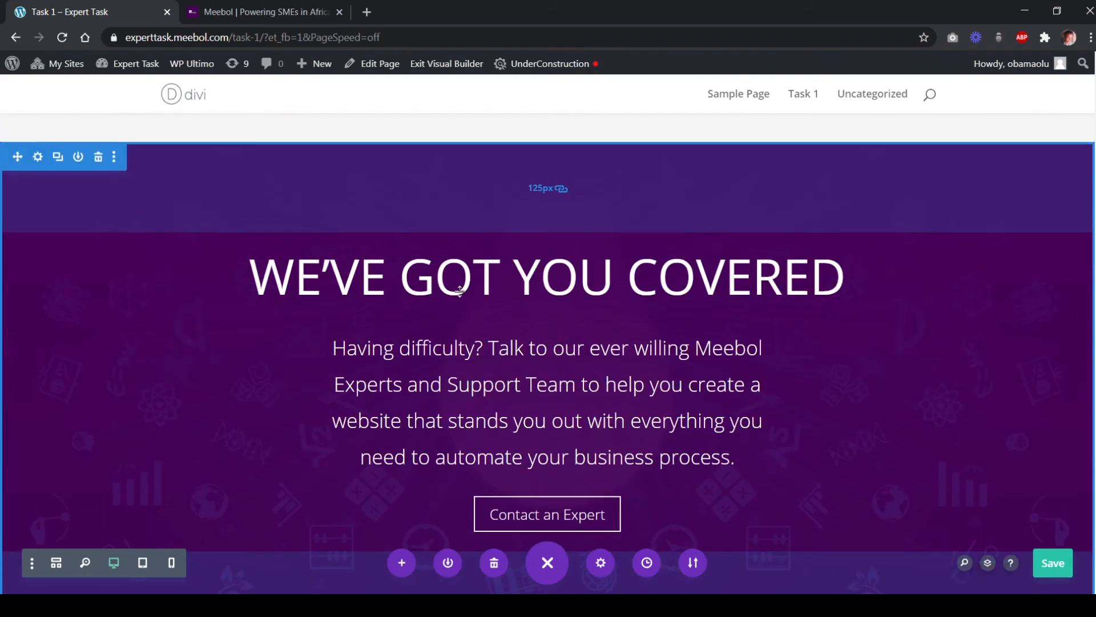
mouse_move(522, 263)
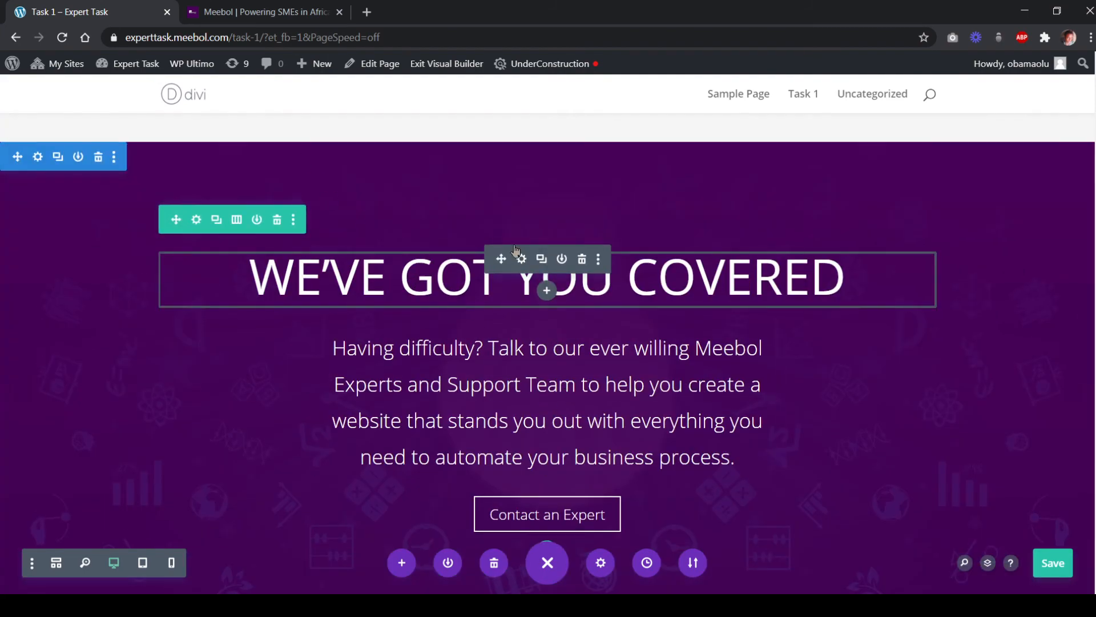
click(222, 22)
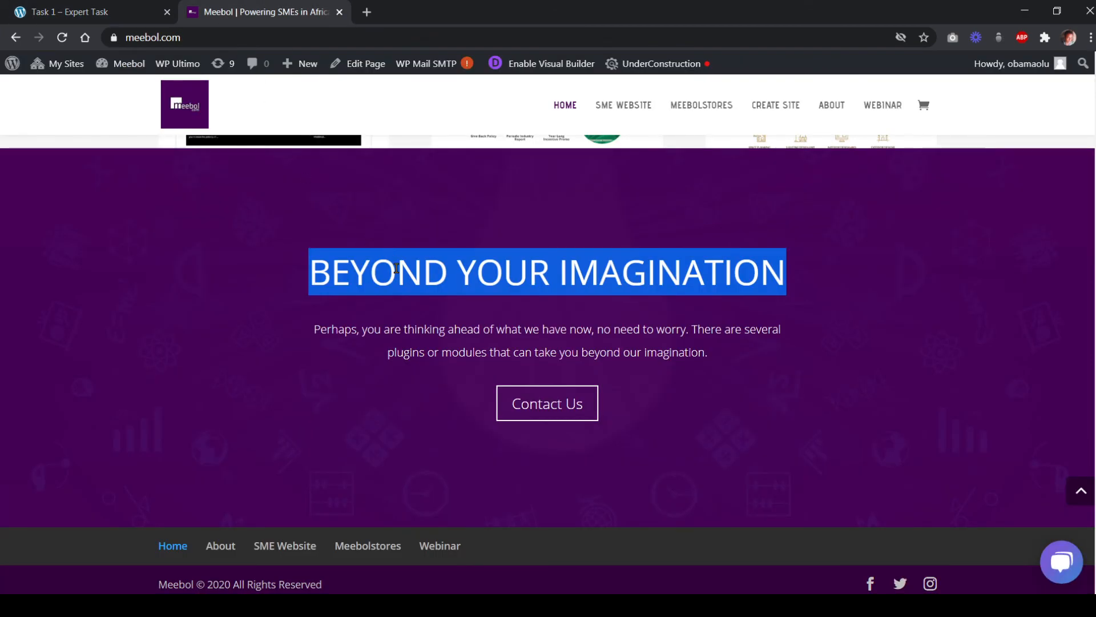
click(101, 17)
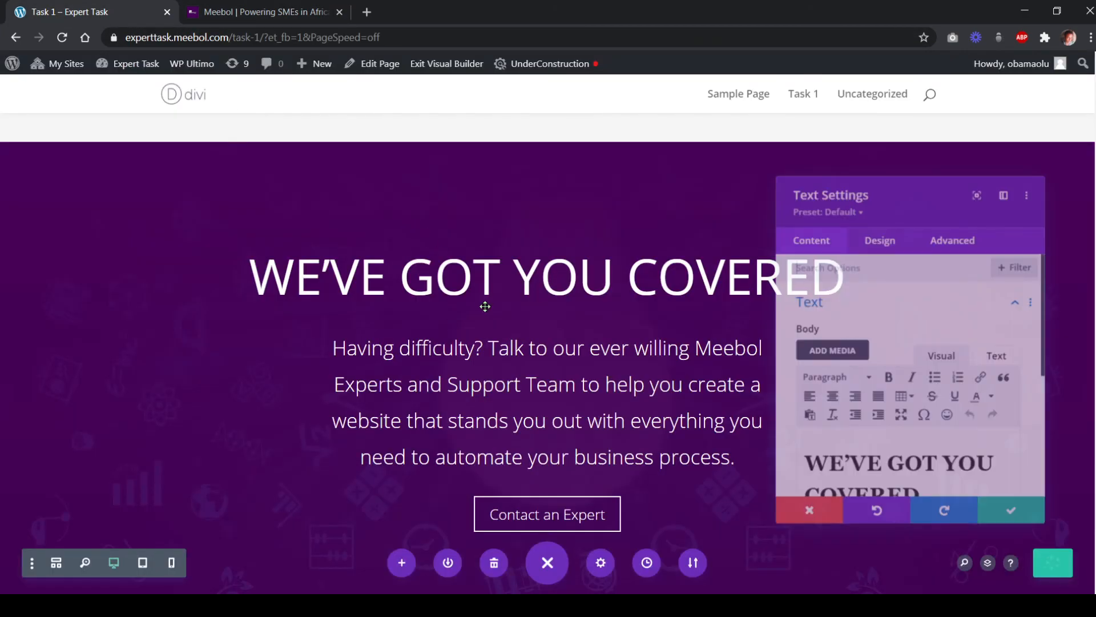
triple_click(788, 467)
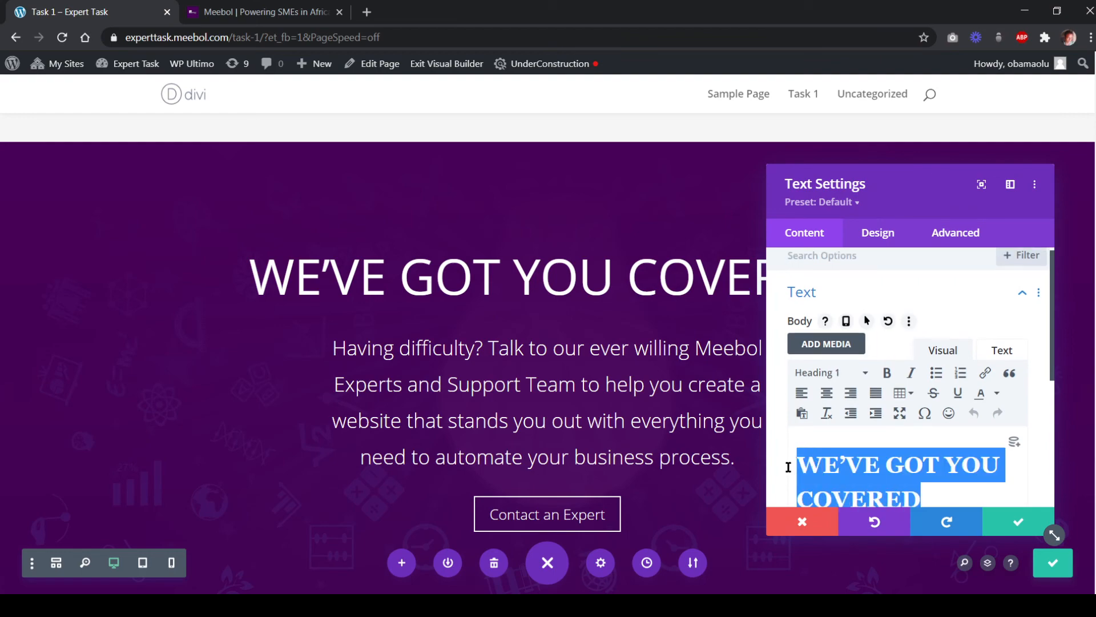
key(ctrl+v)
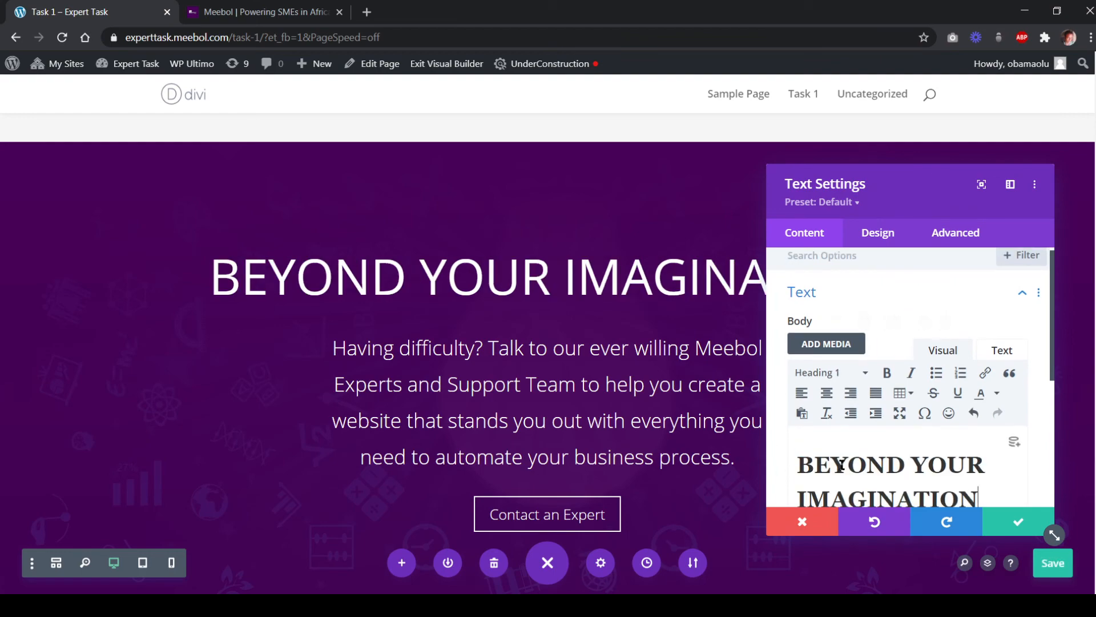
Copy the paragraph under BEYOND YOUR IMAGINATION from the live Meebol homepage, then save the heading module's changes on the Task 1 page
click(286, 12)
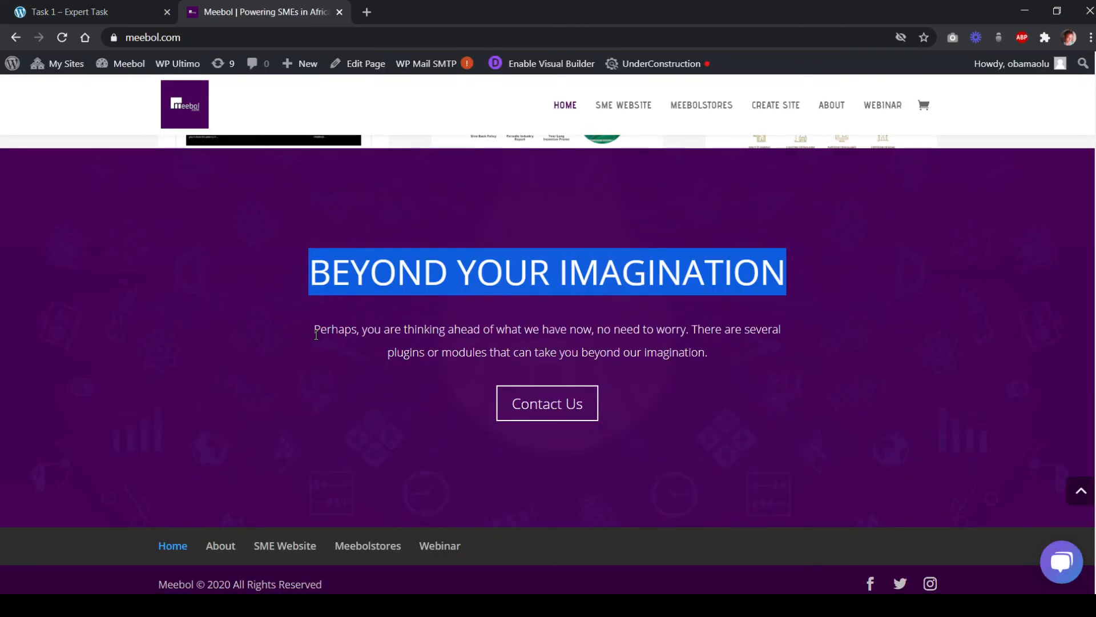
drag(314, 330, 713, 357)
key(ctrl+c)
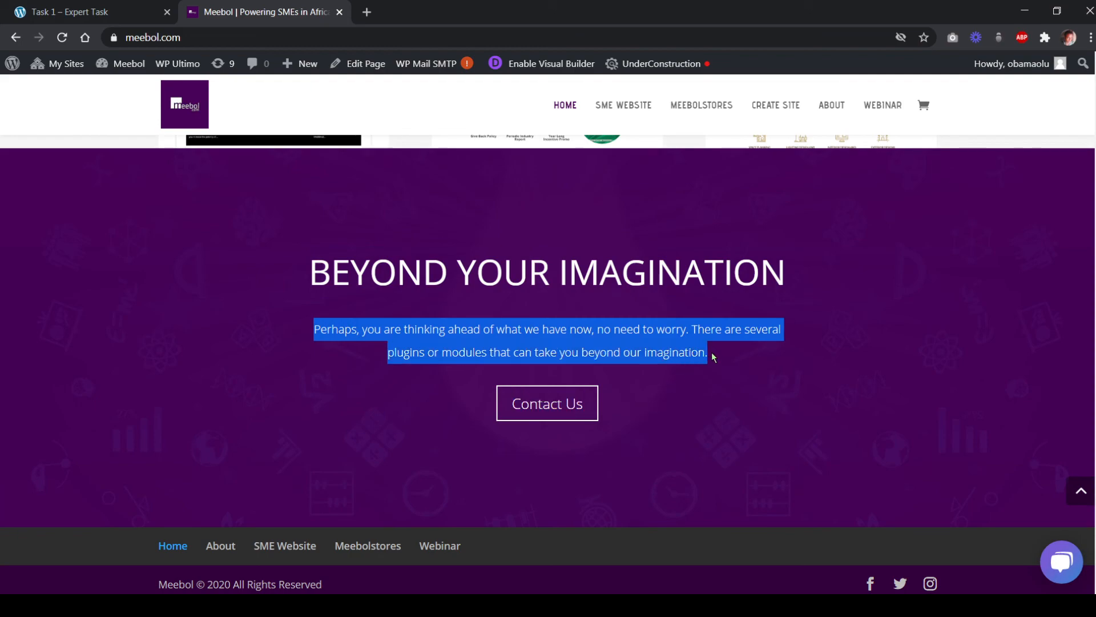
click(67, 12)
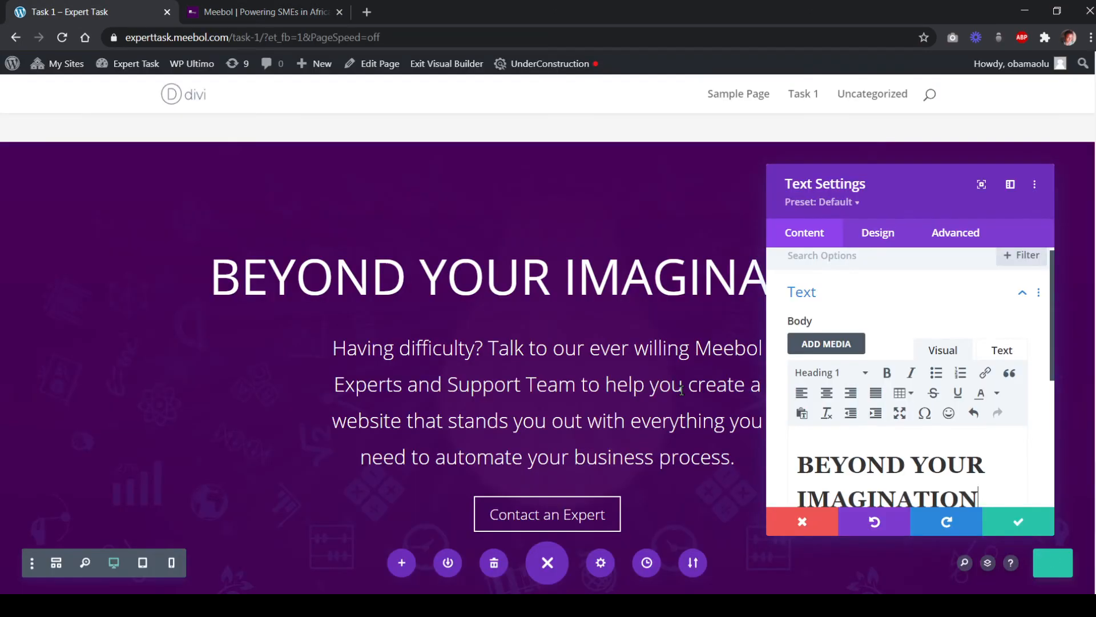
scroll(801, 450, down, 3)
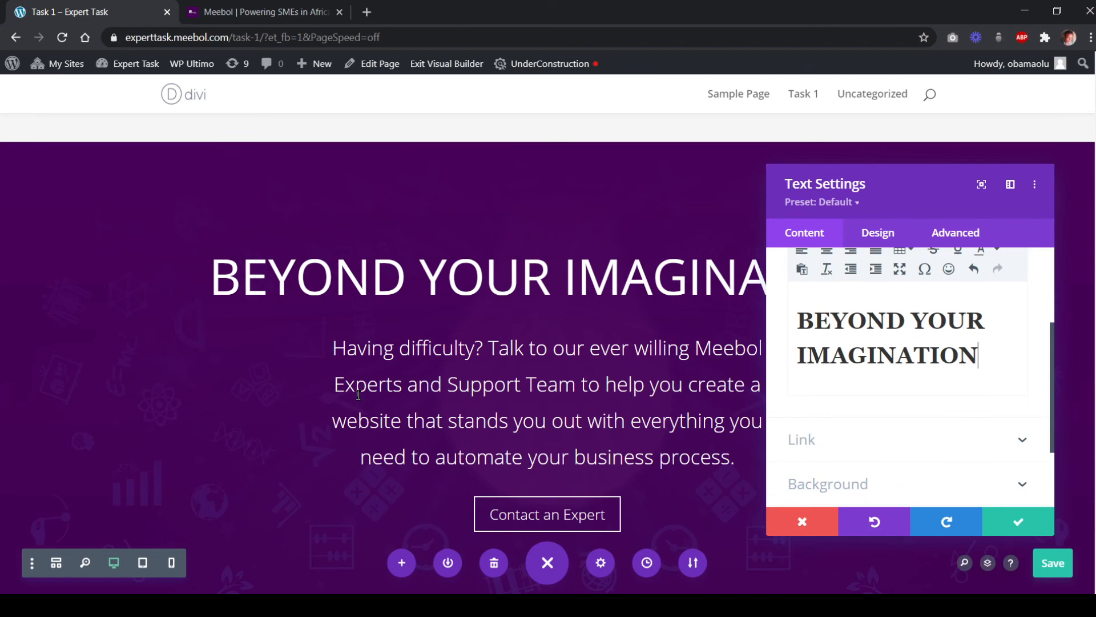
click(1017, 521)
Replace the "Having difficulty?" paragraph in the purple section with the copied "Perhaps, you are thinking ahead" text and save the module
mouse_move(438, 367)
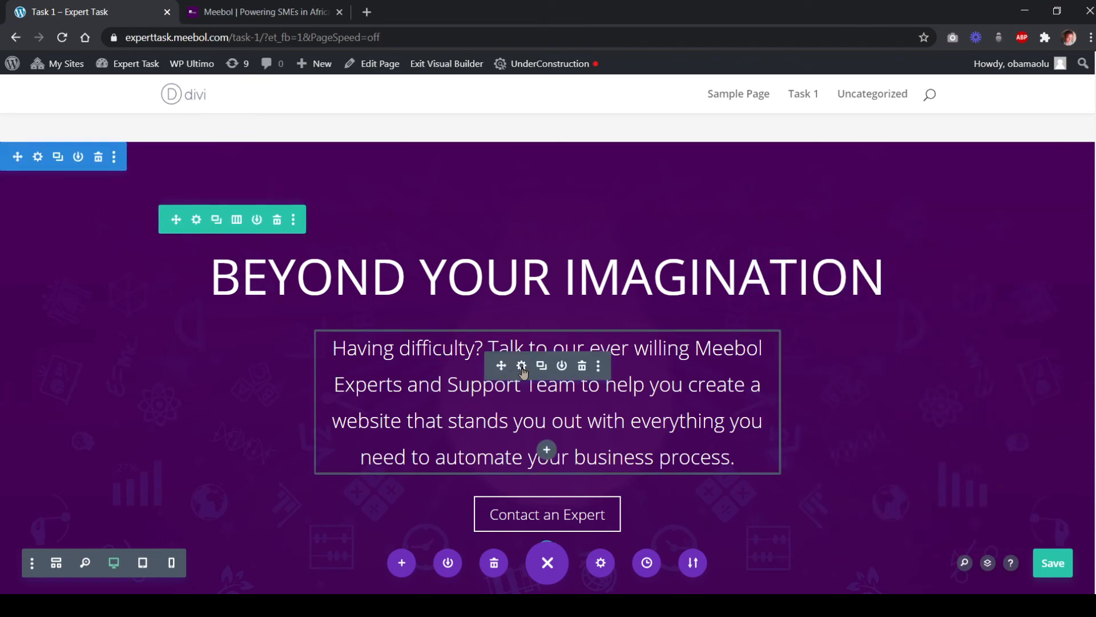
click(534, 387)
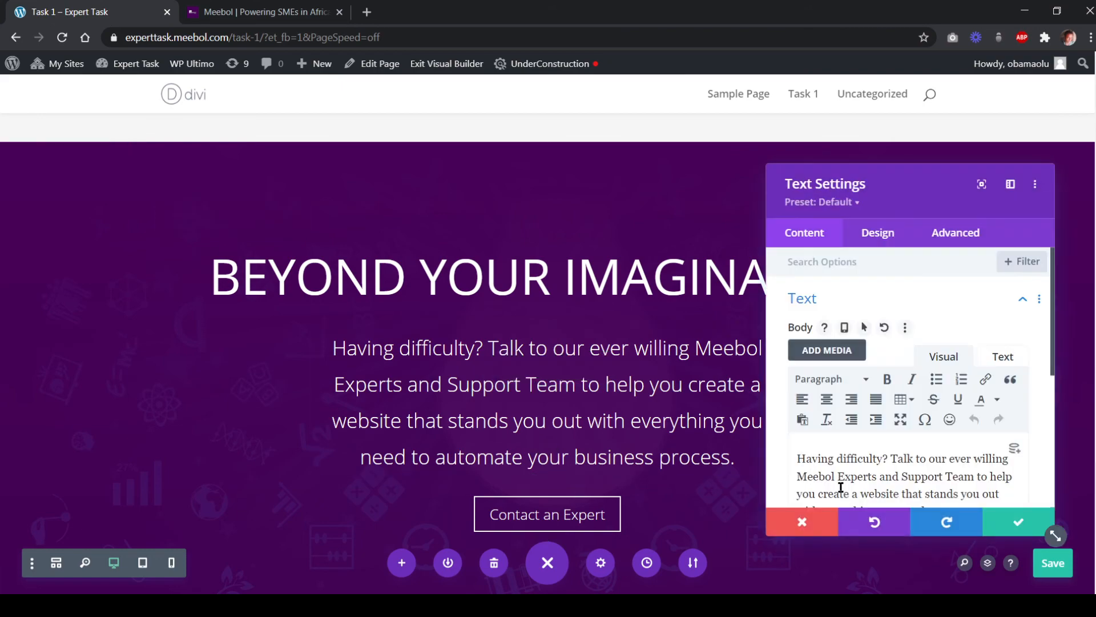
drag(800, 455, 945, 474)
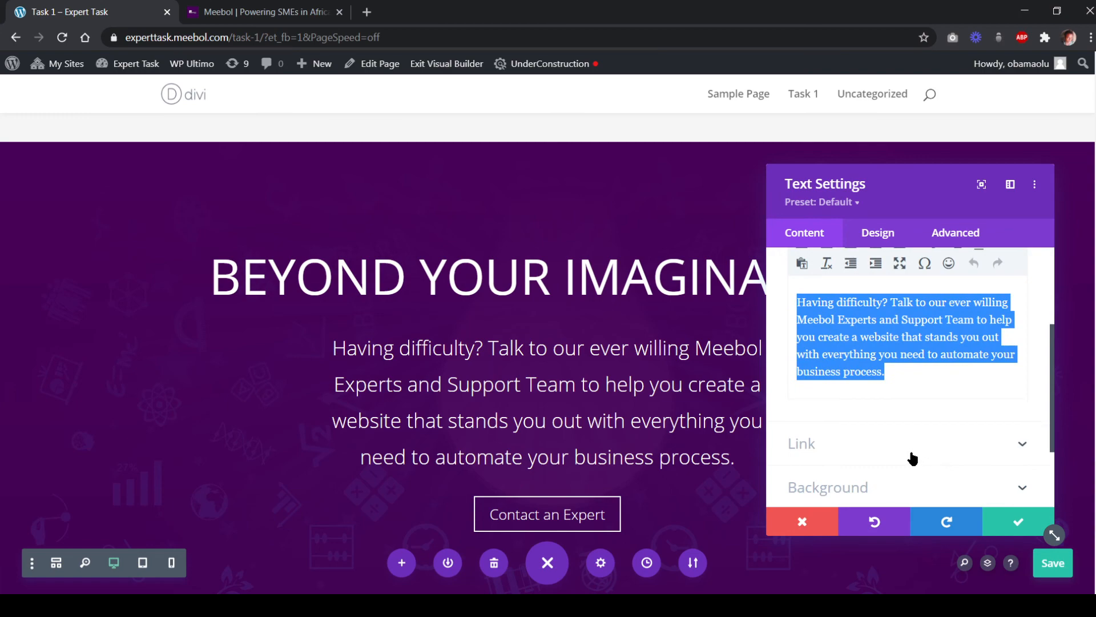
key(ctrl+v)
scroll(873, 440, up, 2)
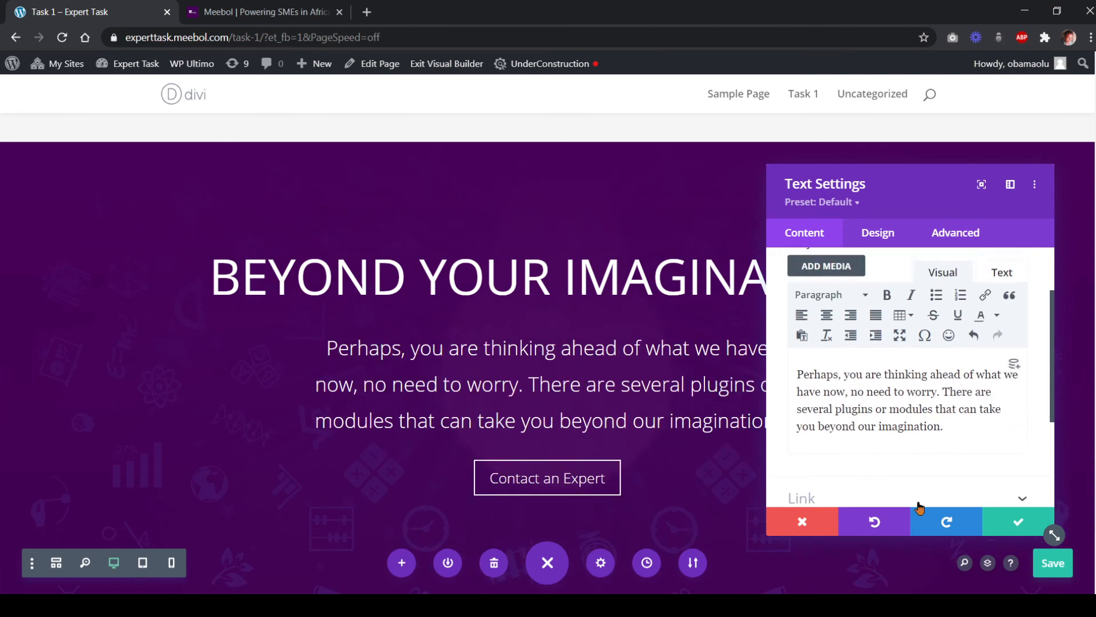
click(1011, 532)
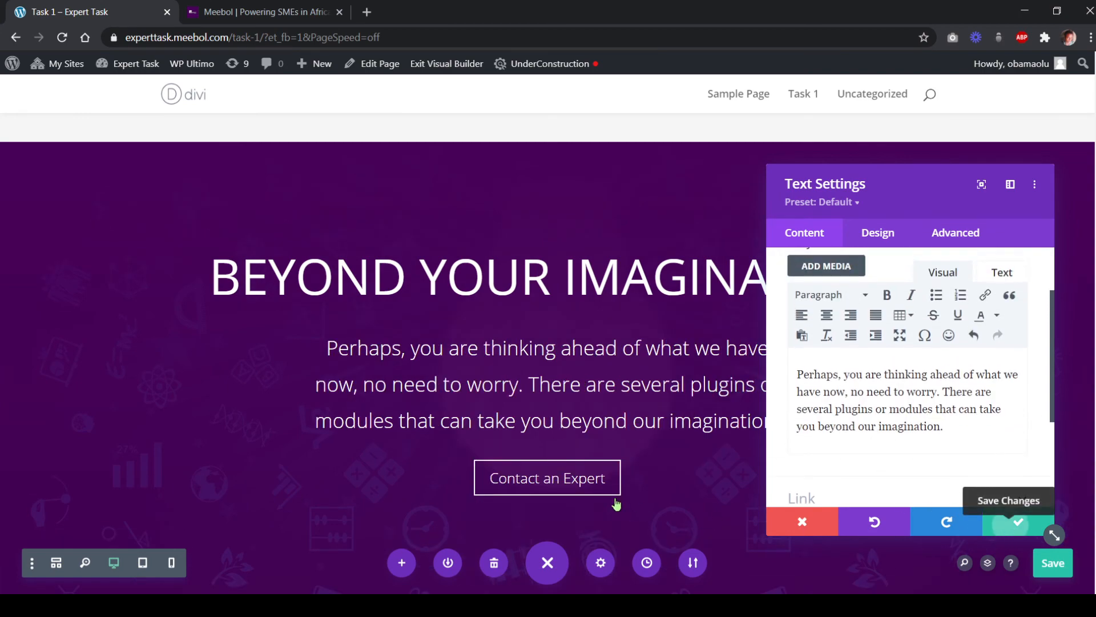
Check the button wording on the live homepage, change the Contact an Expert button's label to Contact Us and save it
mouse_move(546, 486)
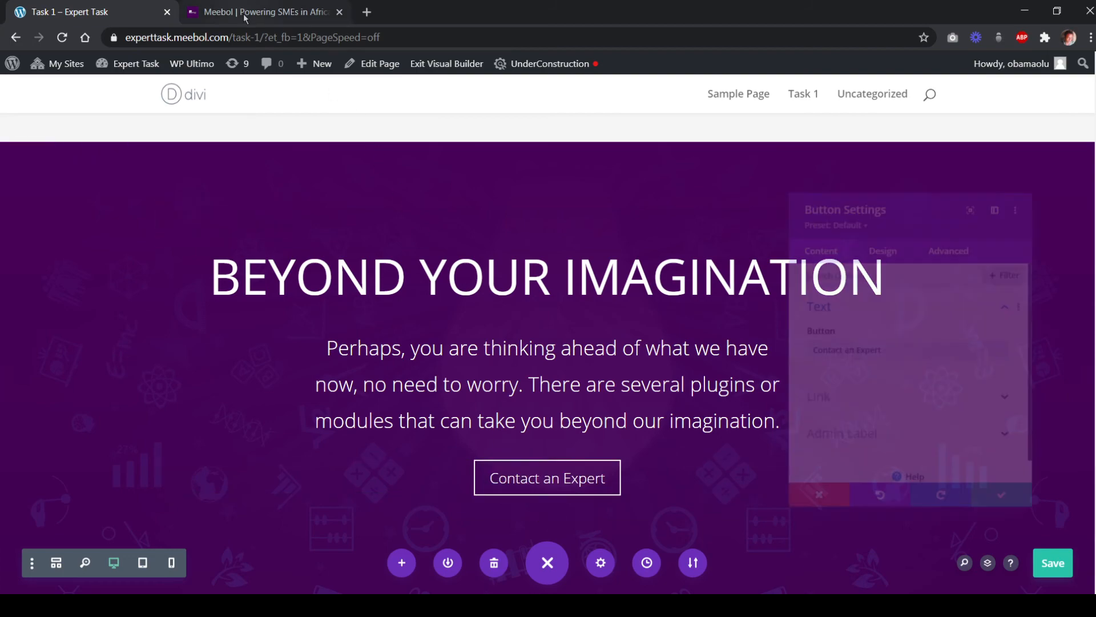
click(261, 9)
click(116, 17)
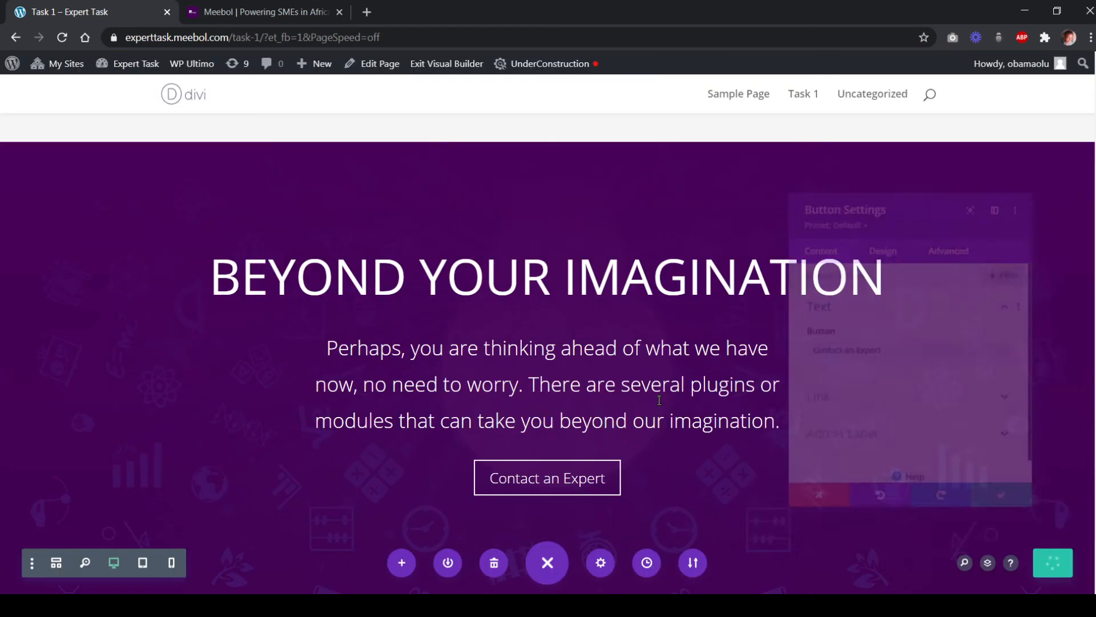
drag(878, 350, 831, 349)
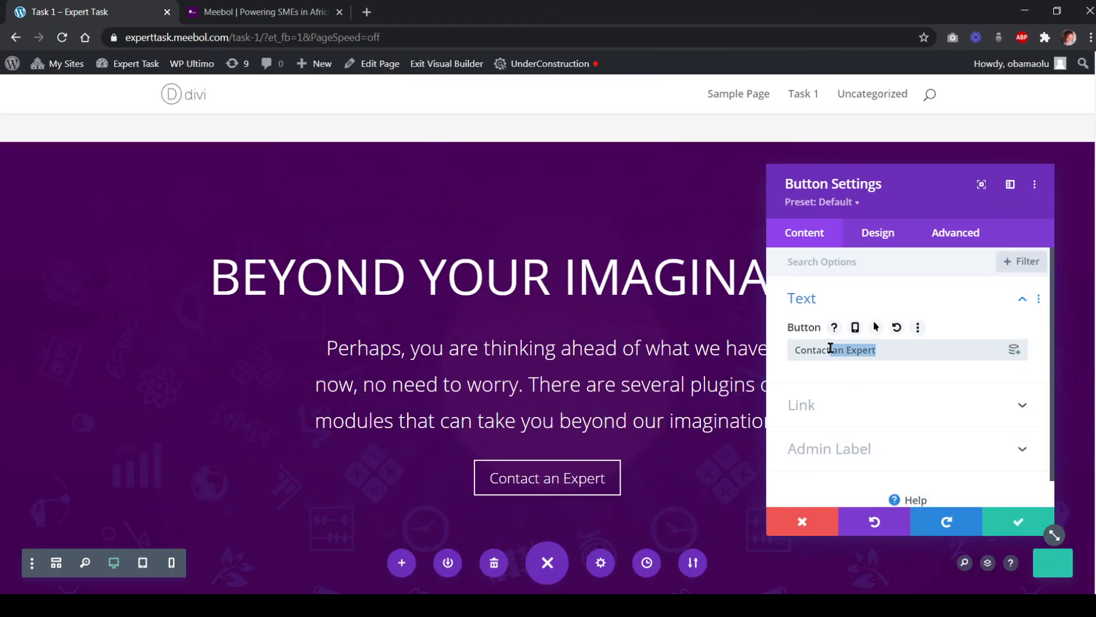
text(Us)
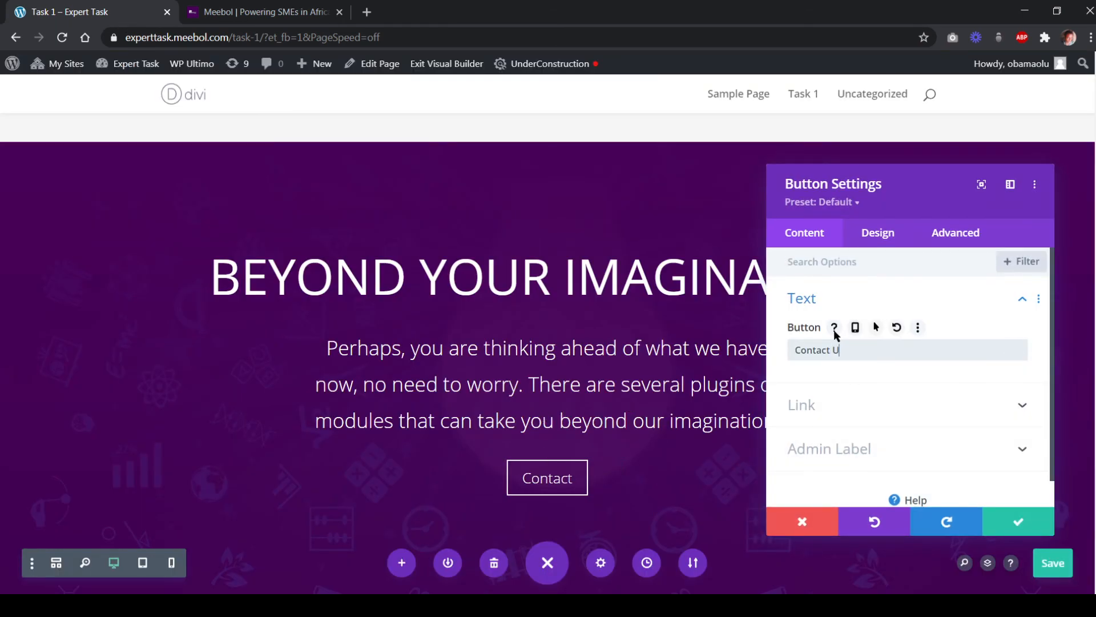
click(1020, 524)
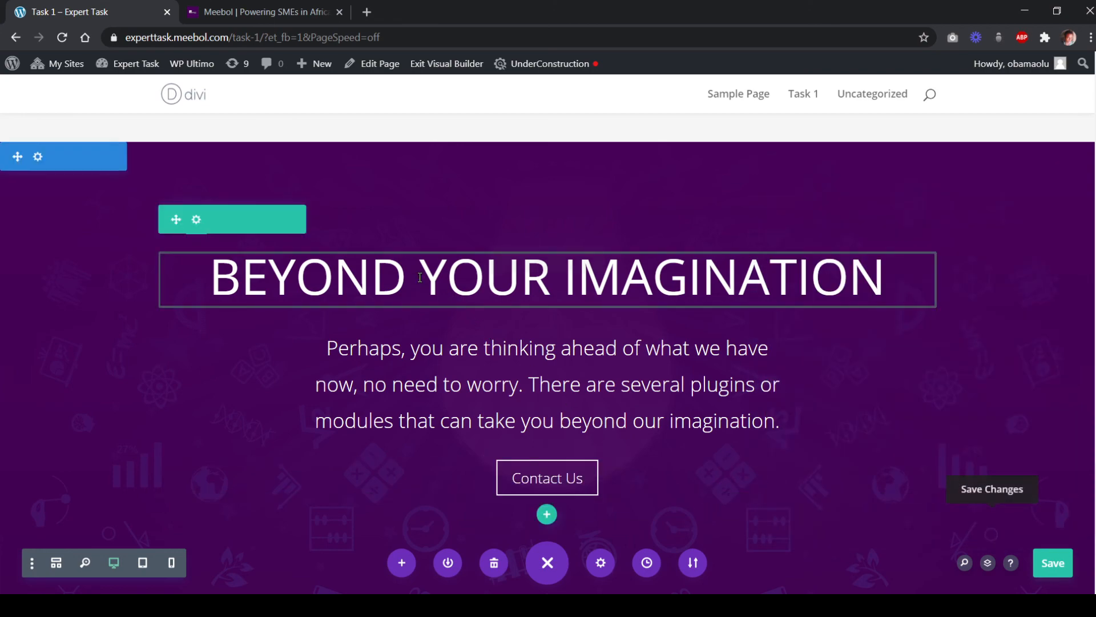
Set the H1 heading text size of the BEYOND YOUR IMAGINATION module to 48px
mouse_move(540, 256)
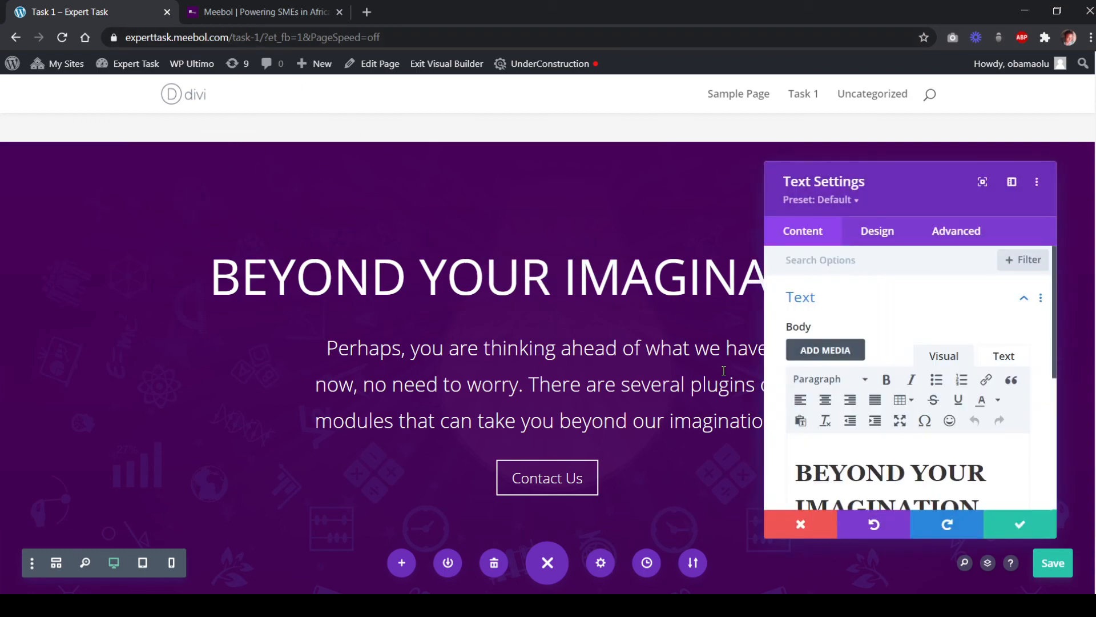
click(878, 233)
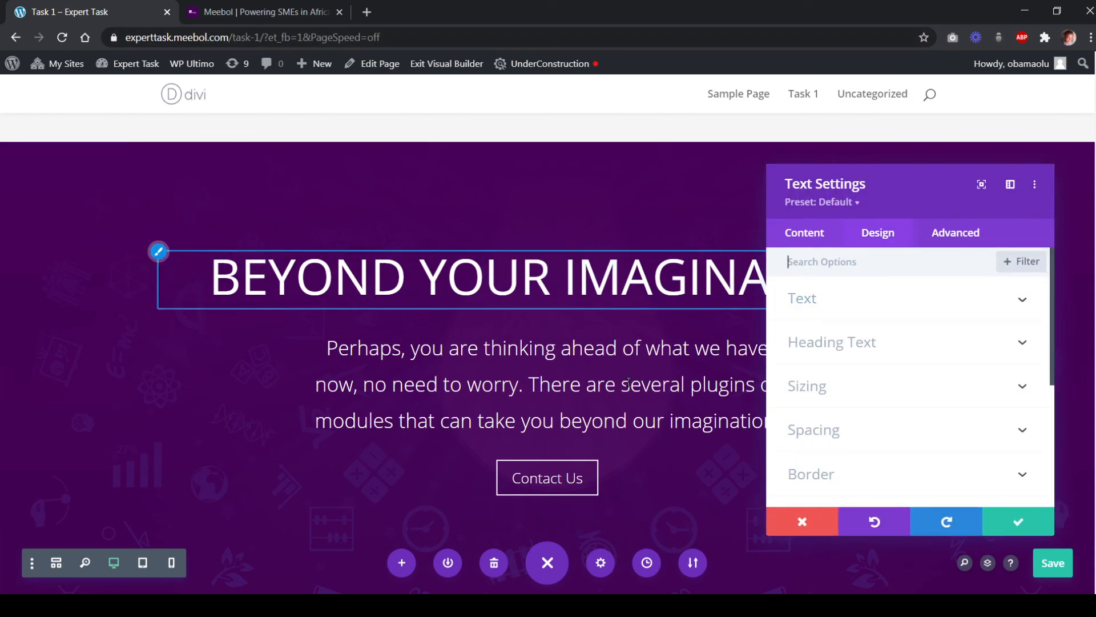
click(852, 339)
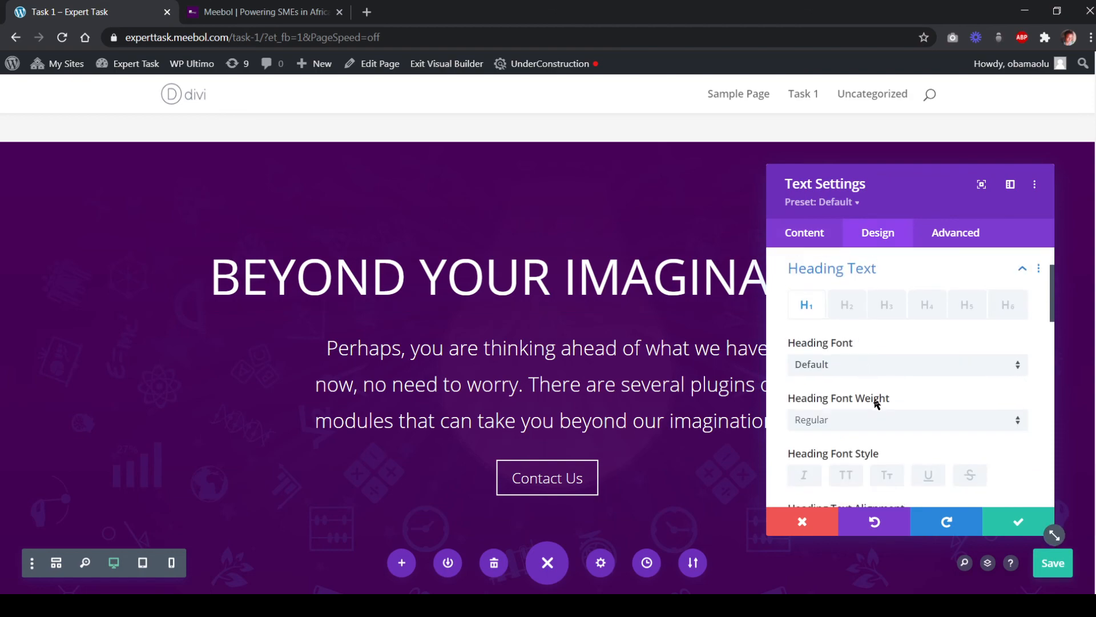
scroll(879, 394, down, 3)
scroll(894, 400, down, 3)
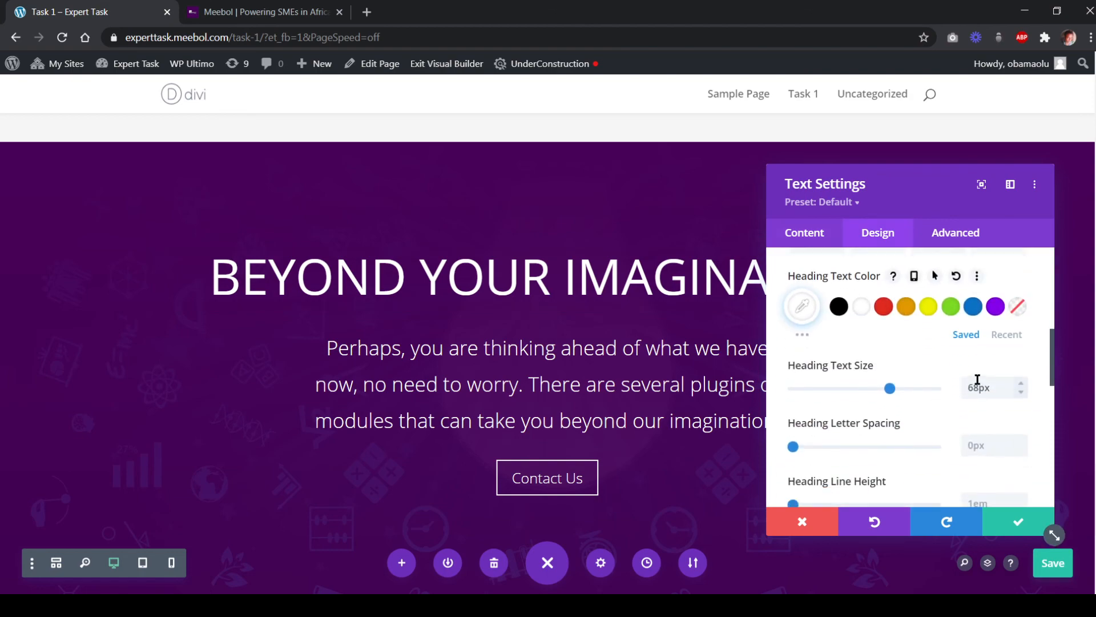
click(970, 387)
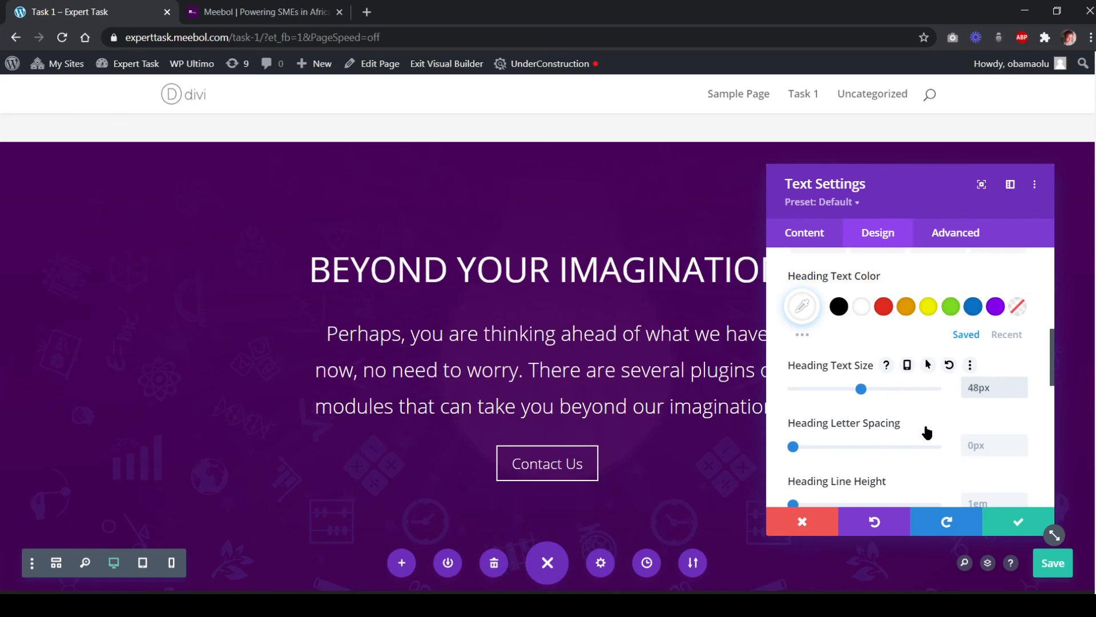
Compare the paragraph with the live Meebol homepage and set the heading module's body text size to 16px
scroll(908, 404, up, 6)
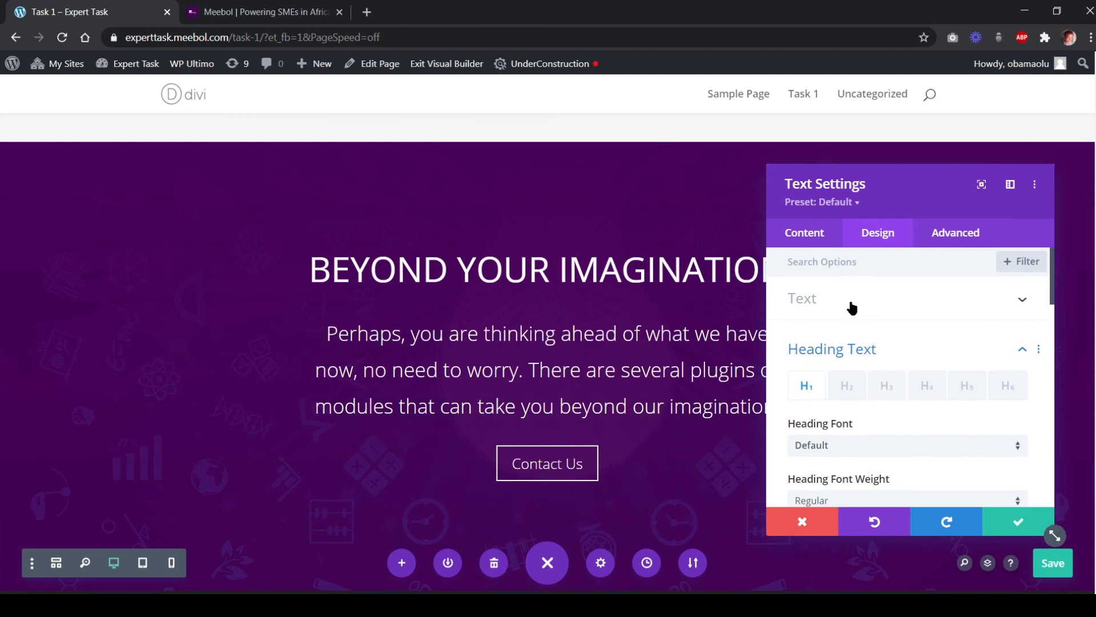
click(803, 298)
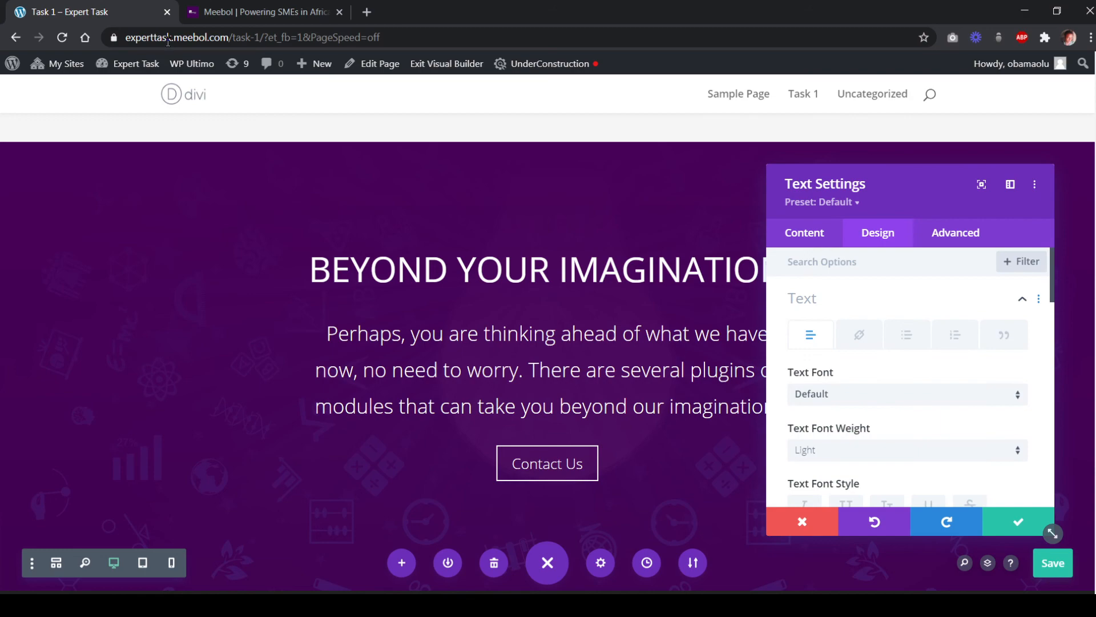
click(214, 22)
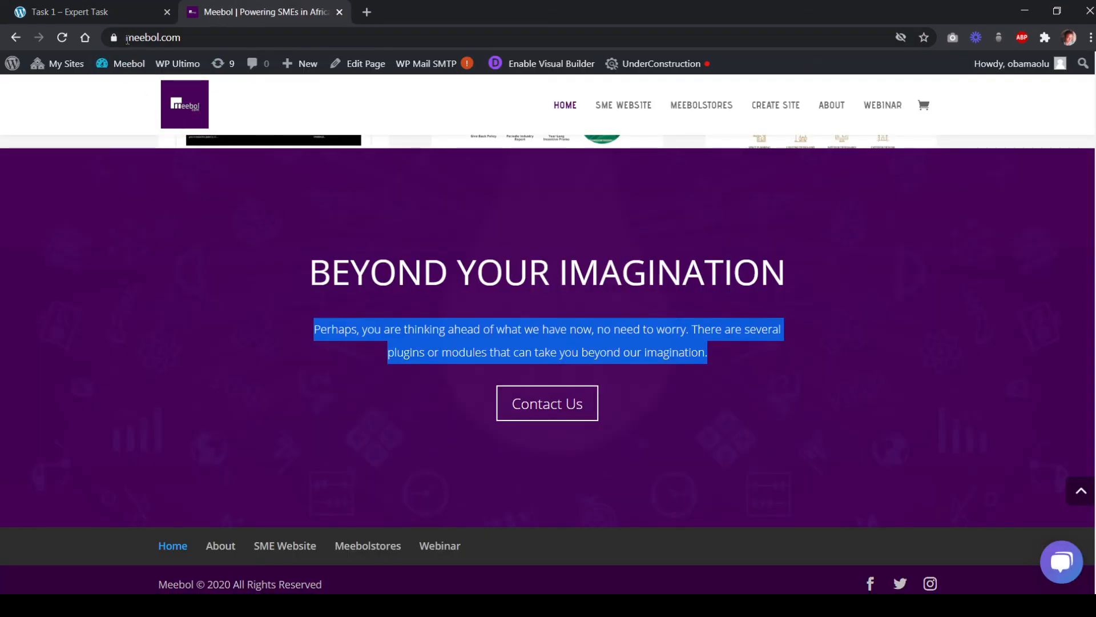
click(120, 22)
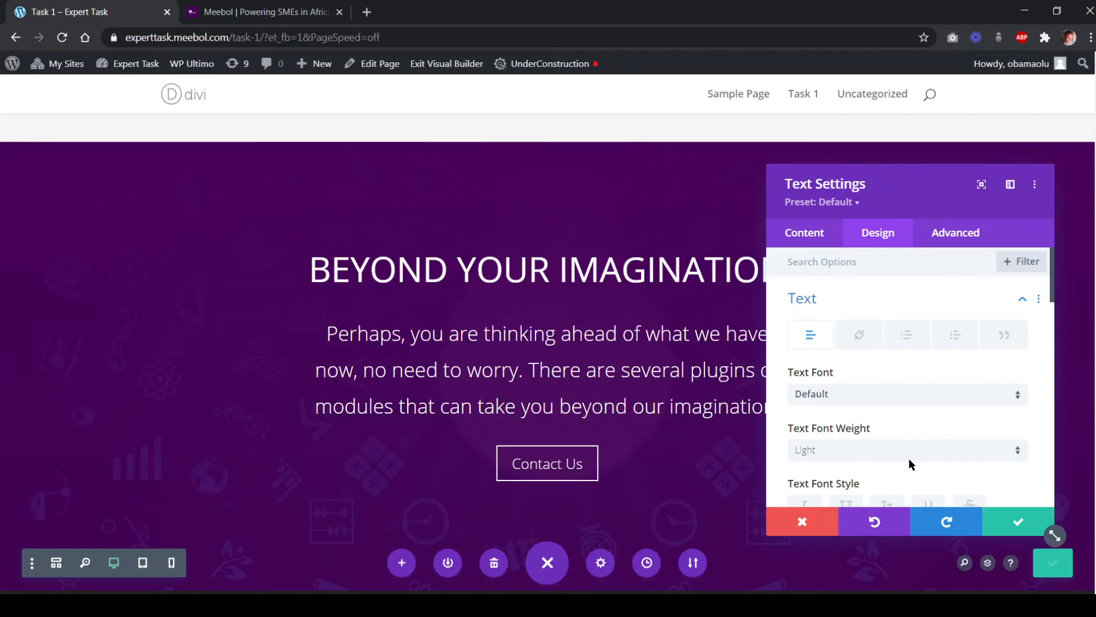
scroll(875, 399, down, 5)
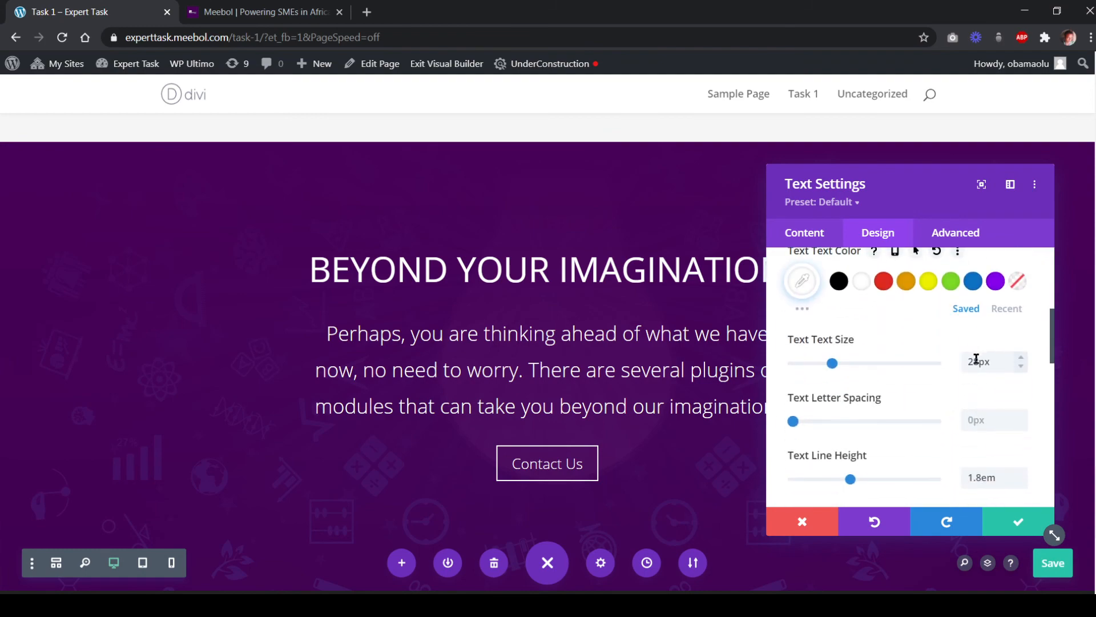
drag(980, 364, 966, 361)
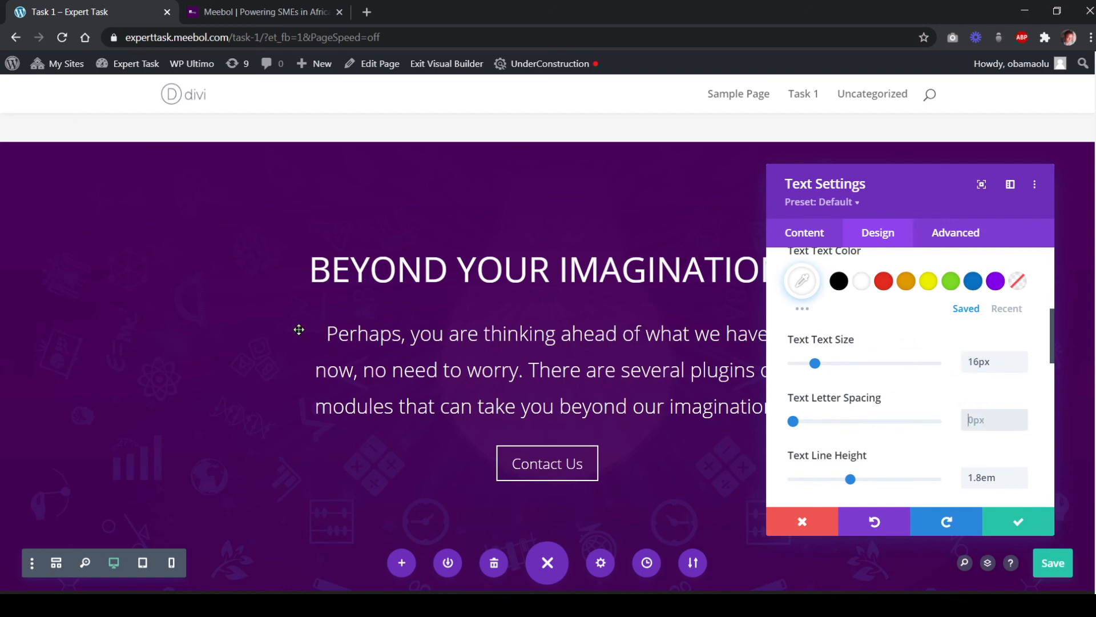
Check the BEYOND YOUR IMAGINATION module's content as HTML code and save the module's settings
click(806, 239)
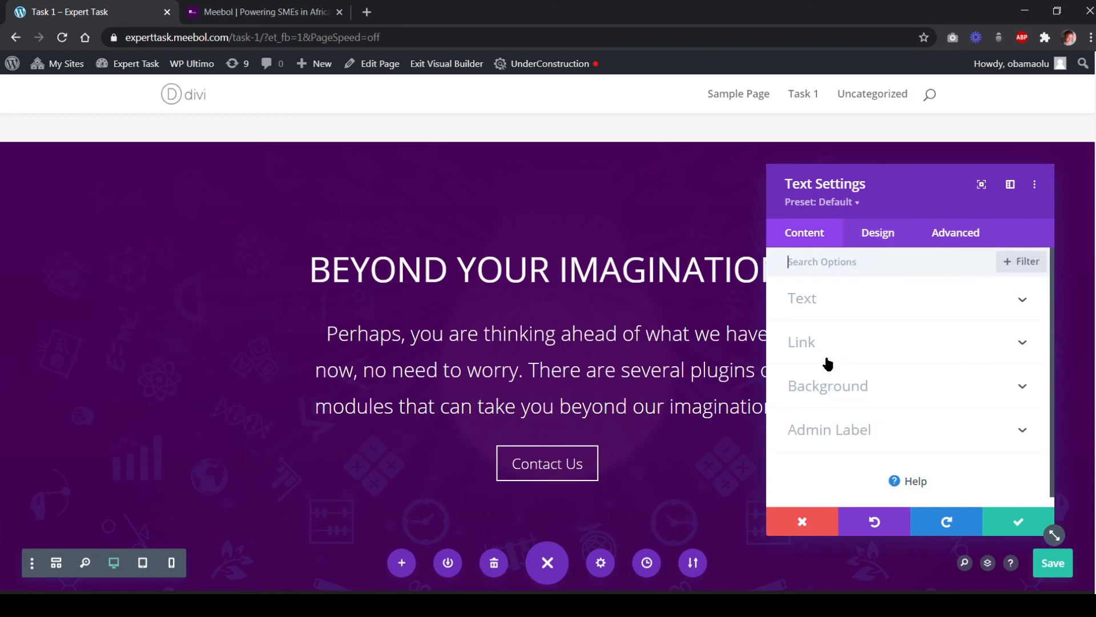
click(855, 313)
click(993, 358)
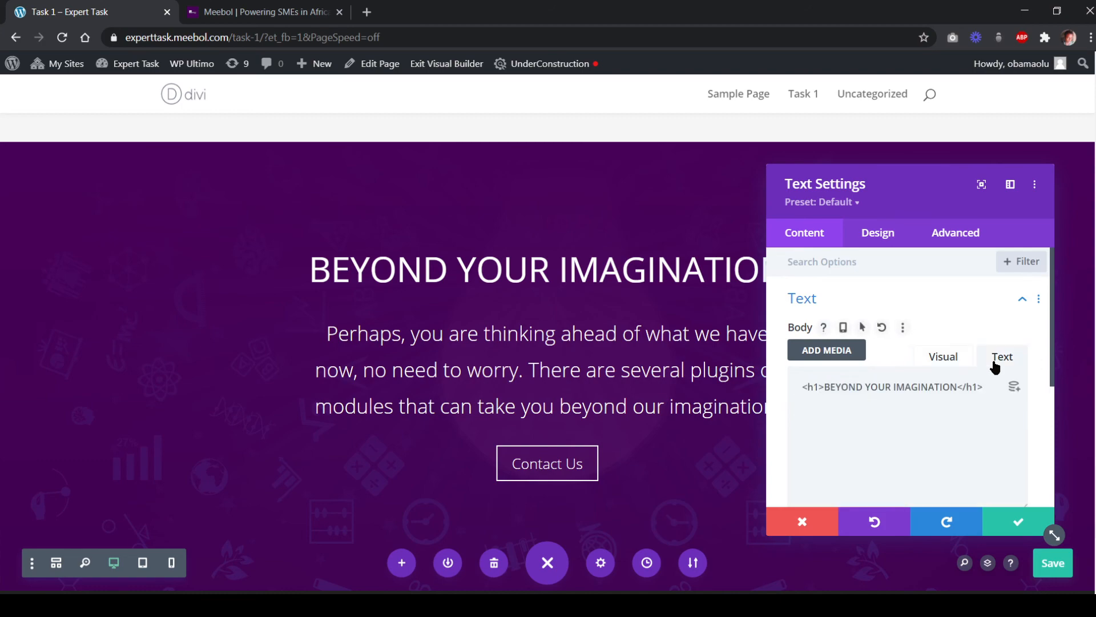
scroll(942, 402, down, 3)
scroll(928, 403, up, 3)
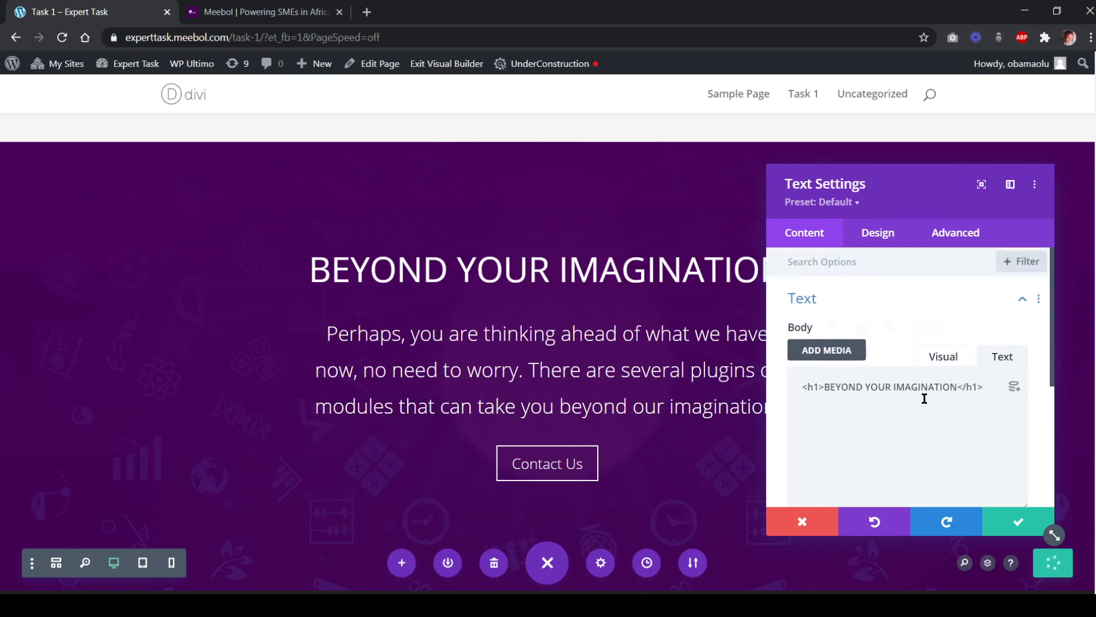
click(997, 520)
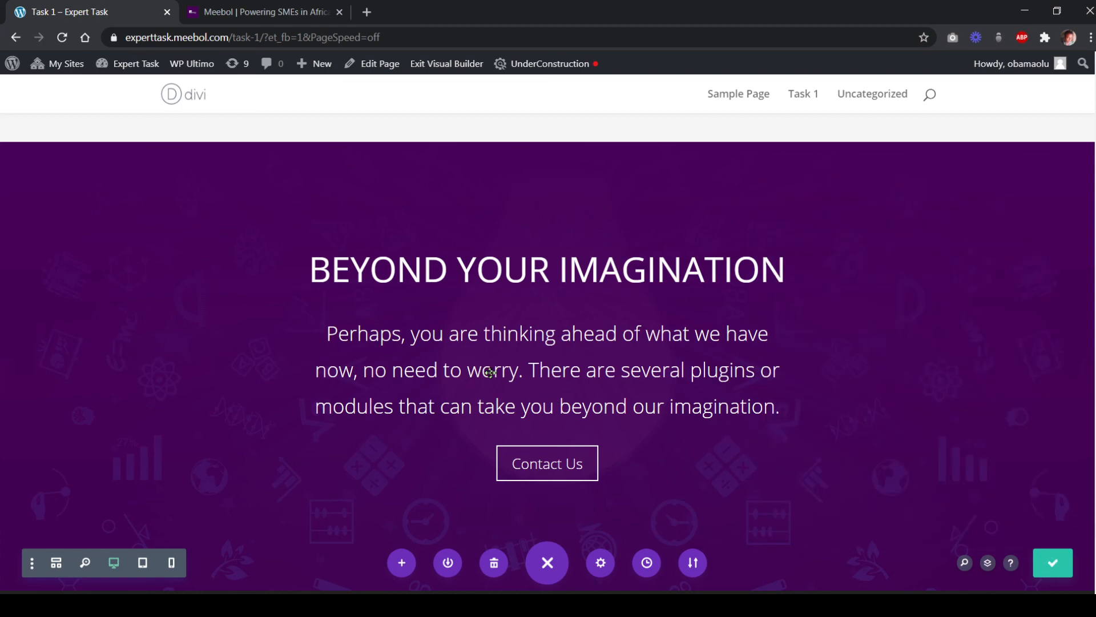
Set the text size of the paragraph under BEYOND YOUR IMAGINATION to 16px and compare it with the live Meebol homepage
mouse_move(502, 368)
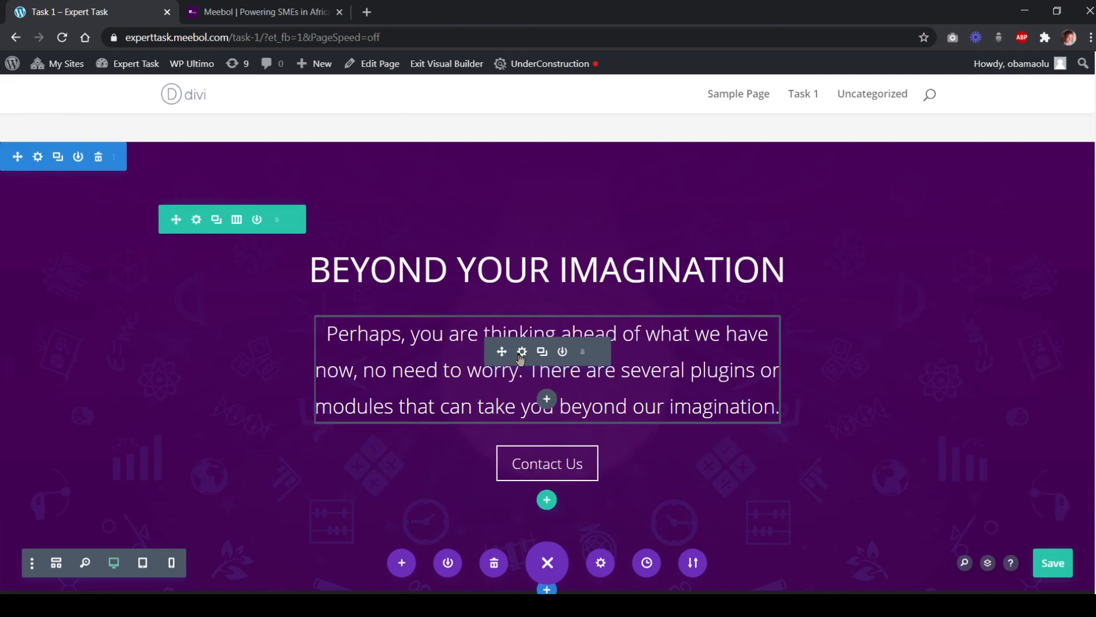
click(522, 351)
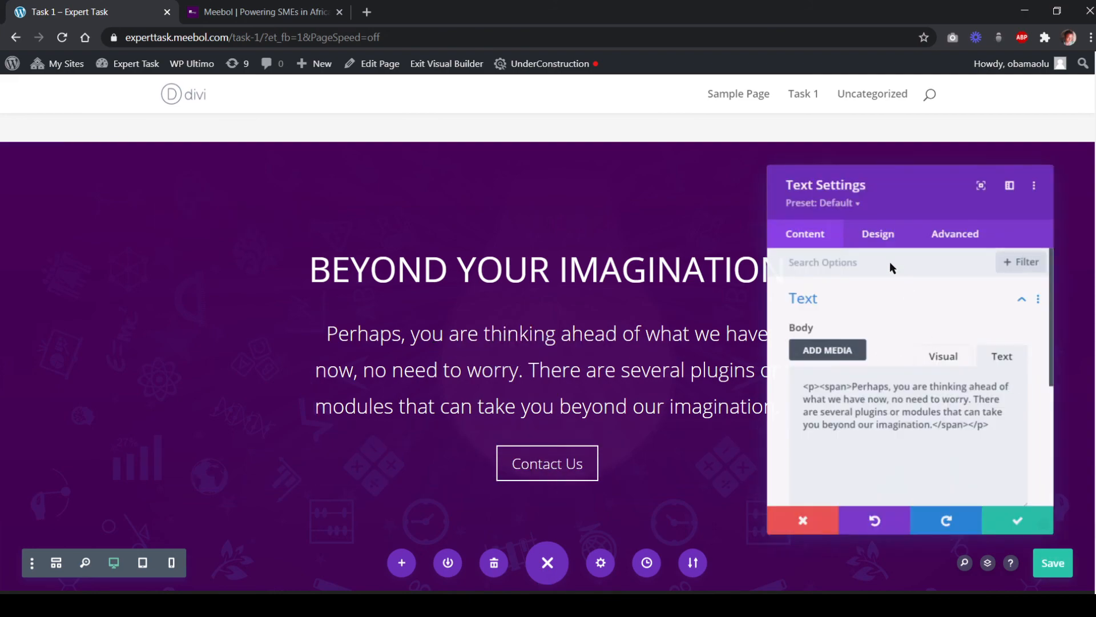
click(879, 234)
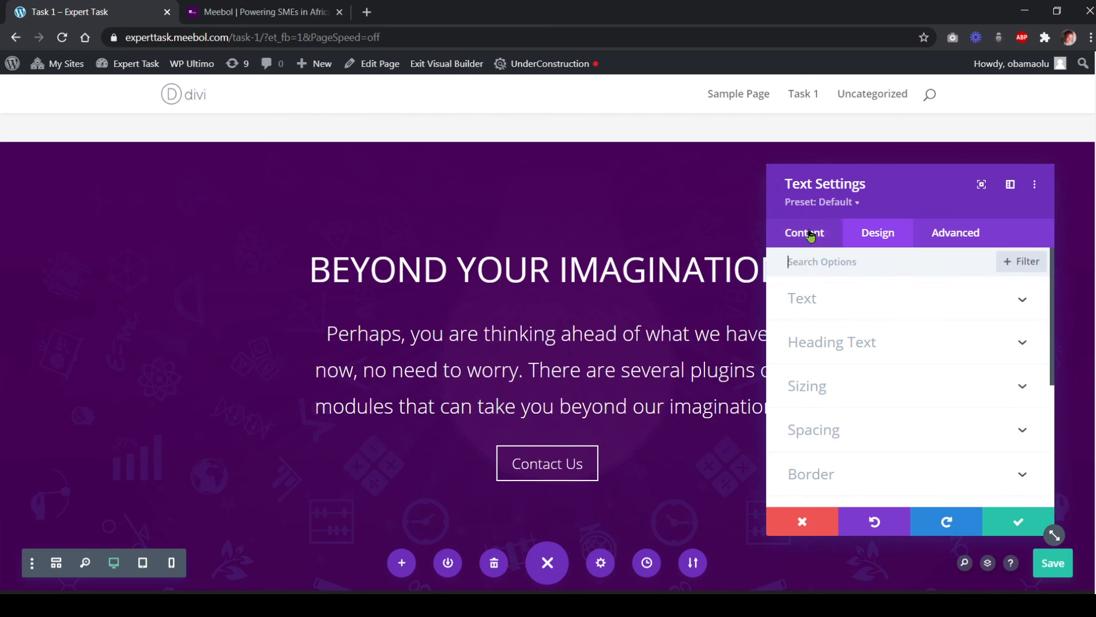
click(834, 310)
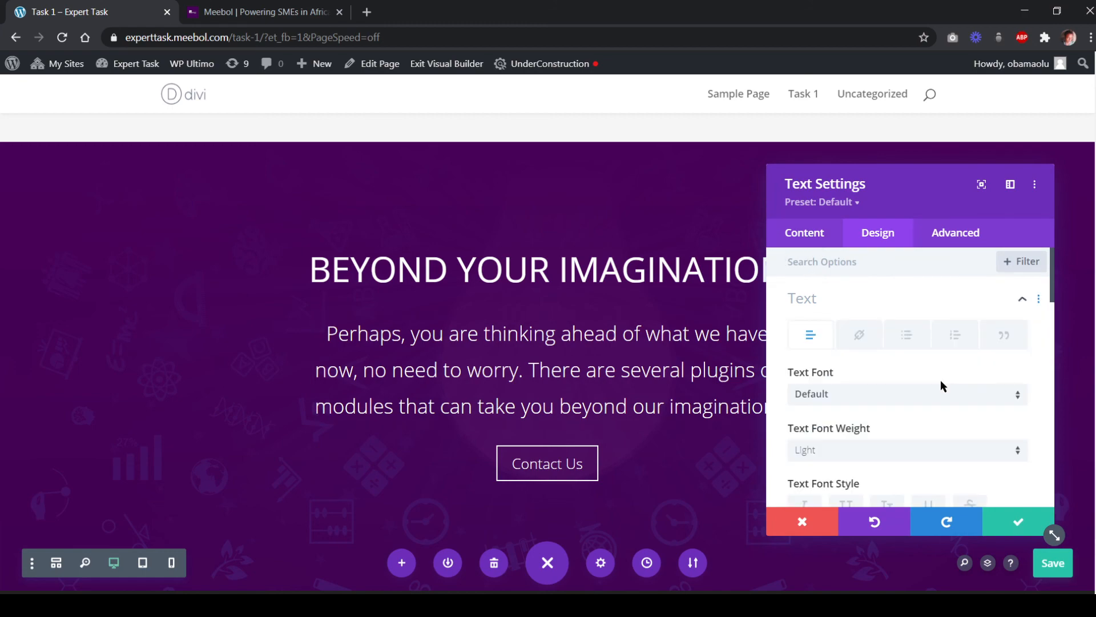
scroll(929, 404, down, 4)
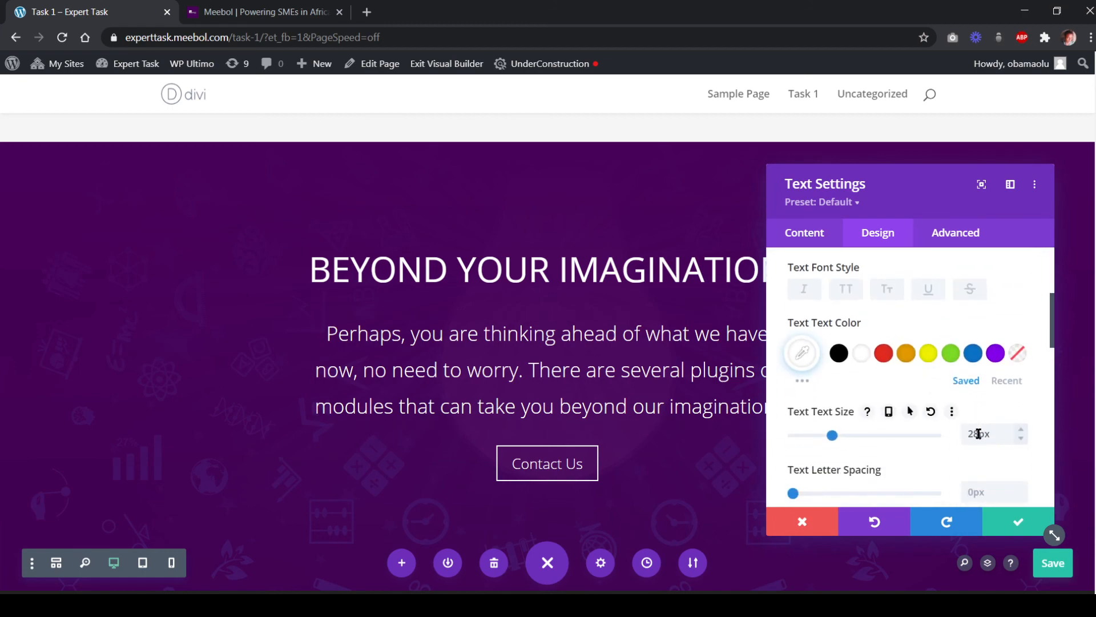
drag(976, 428, 951, 427)
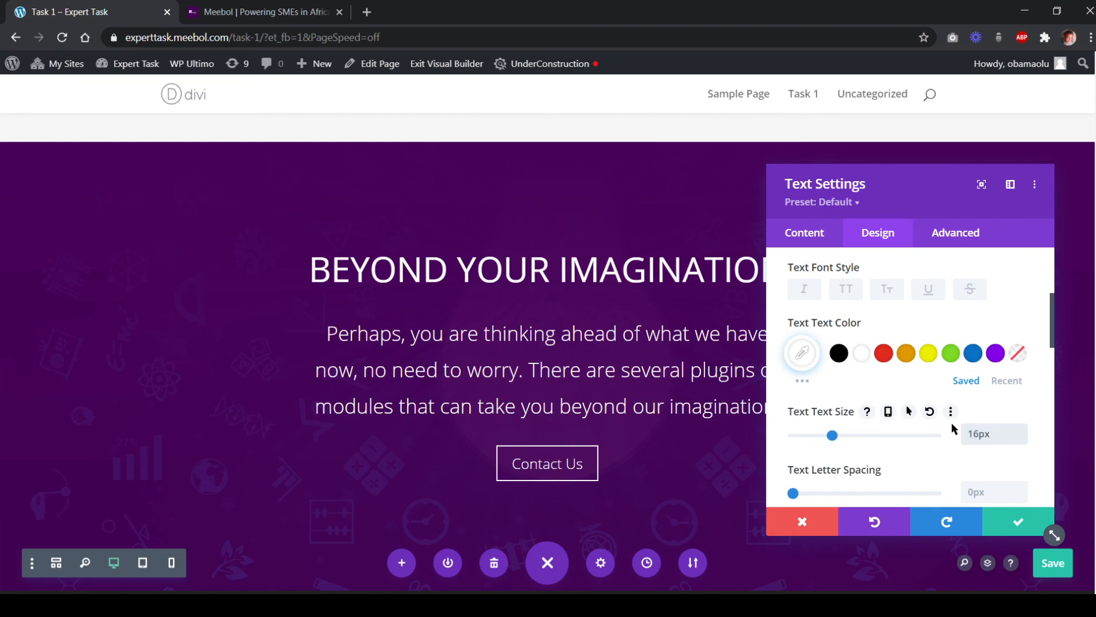
click(258, 13)
click(223, 203)
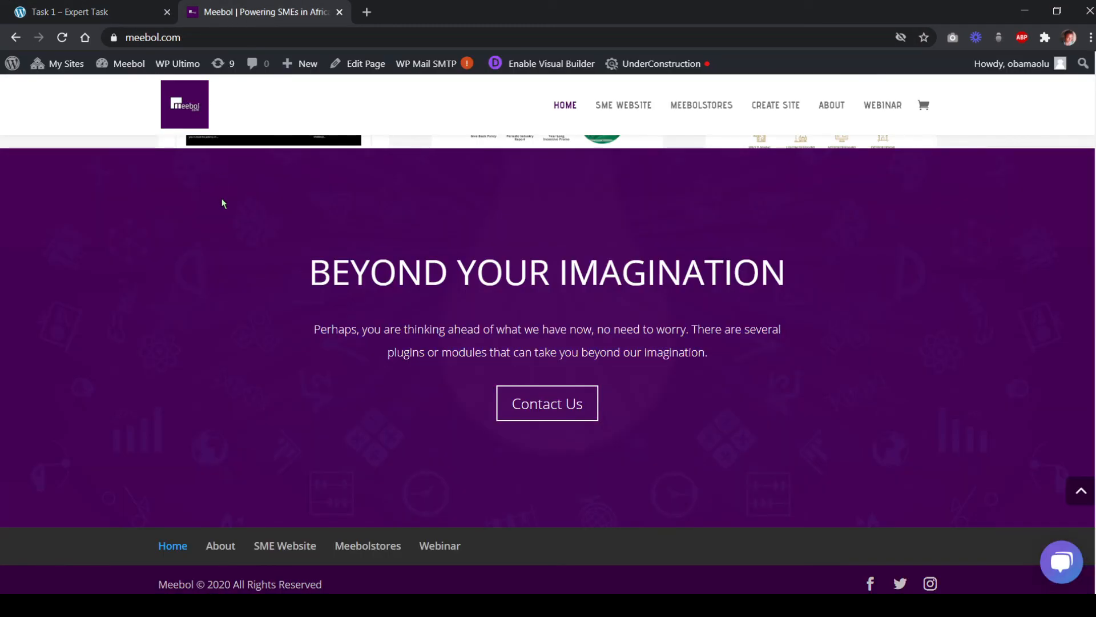
click(122, 13)
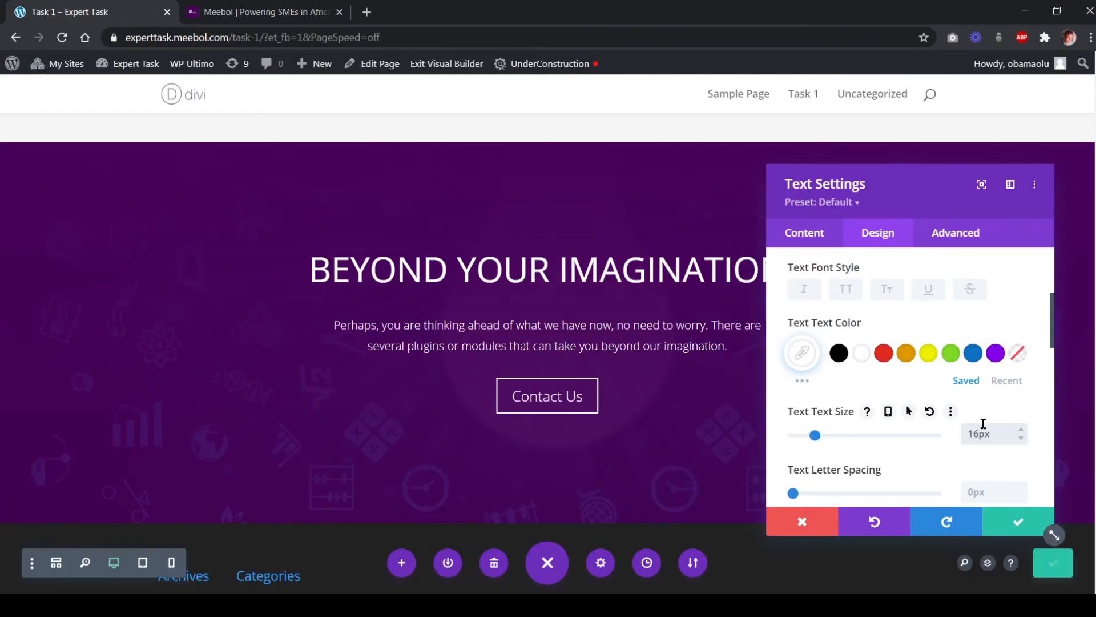
Set the paragraph's text size to 18px, checking it against the live homepage, and save the module and page
click(983, 424)
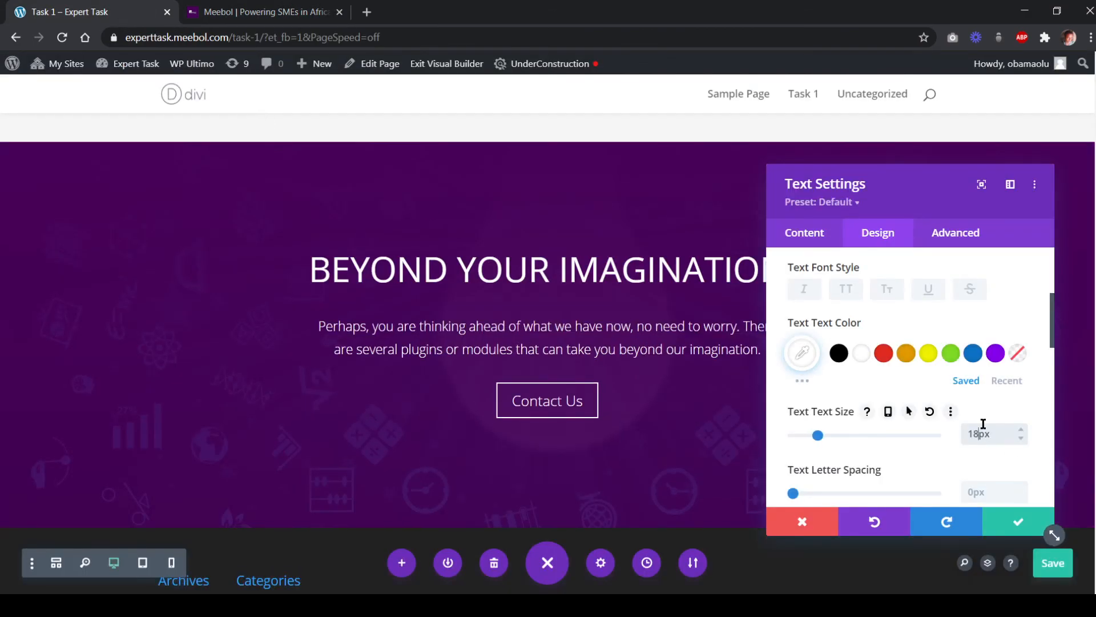
click(222, 13)
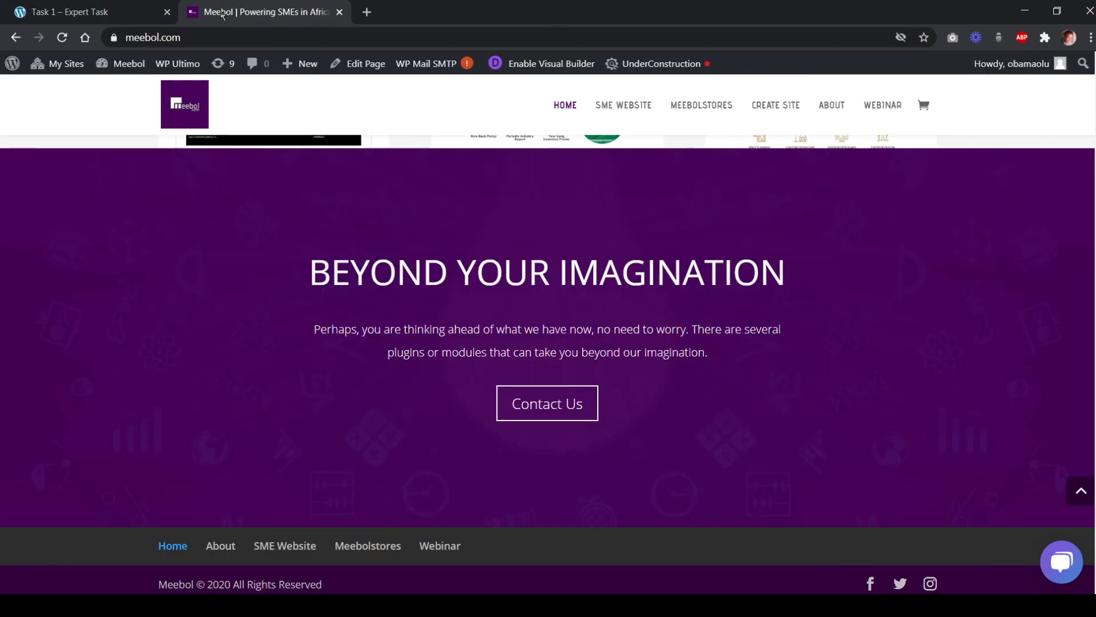
click(103, 17)
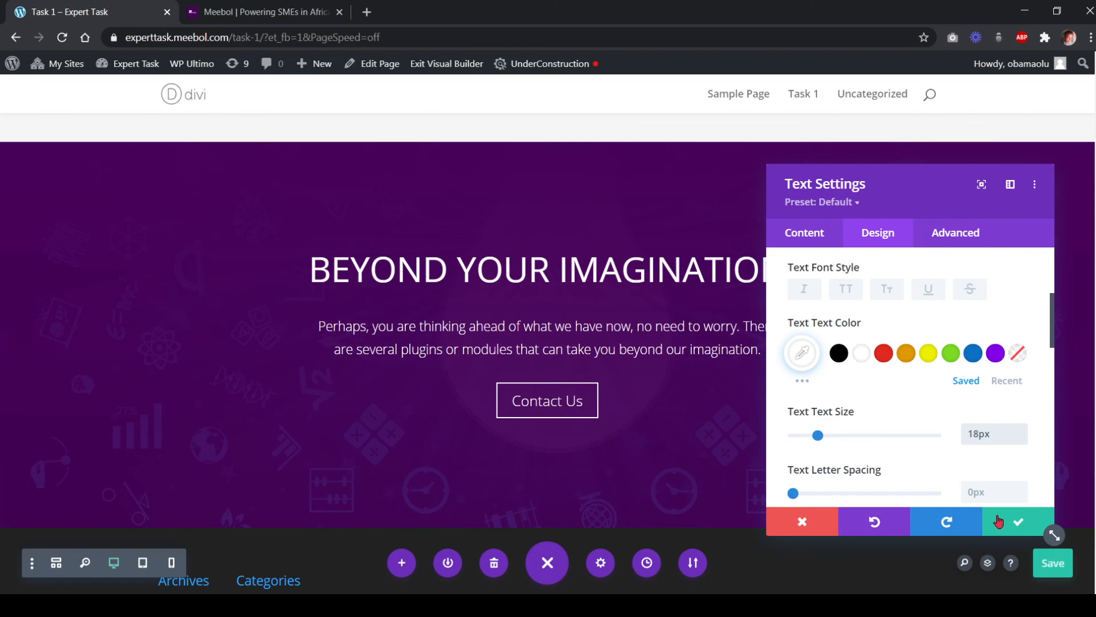
click(239, 14)
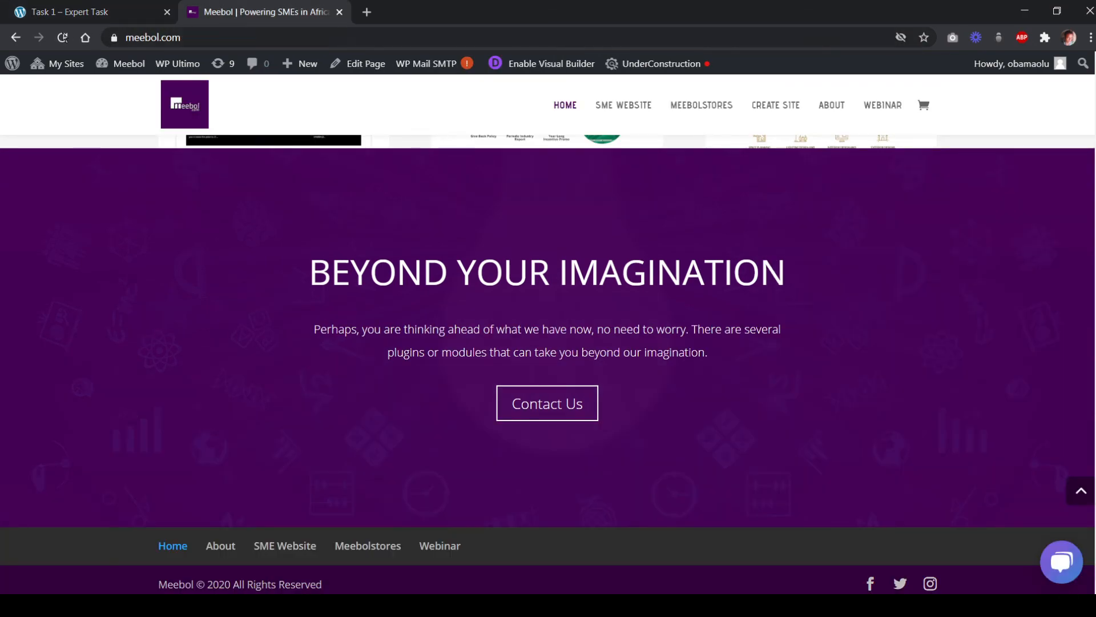
click(66, 14)
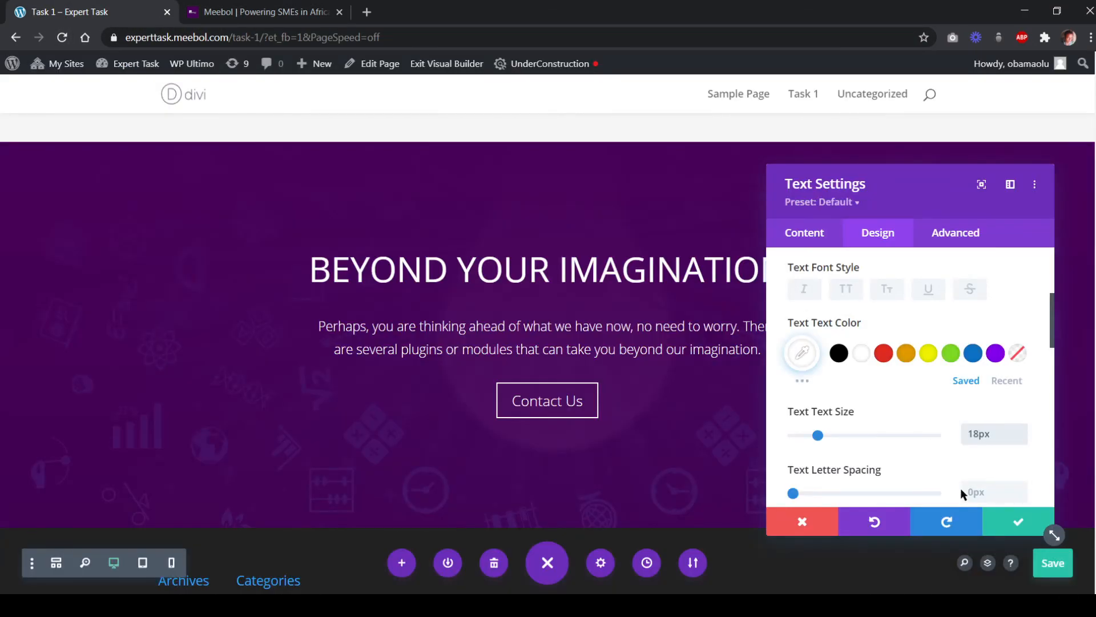
click(1016, 522)
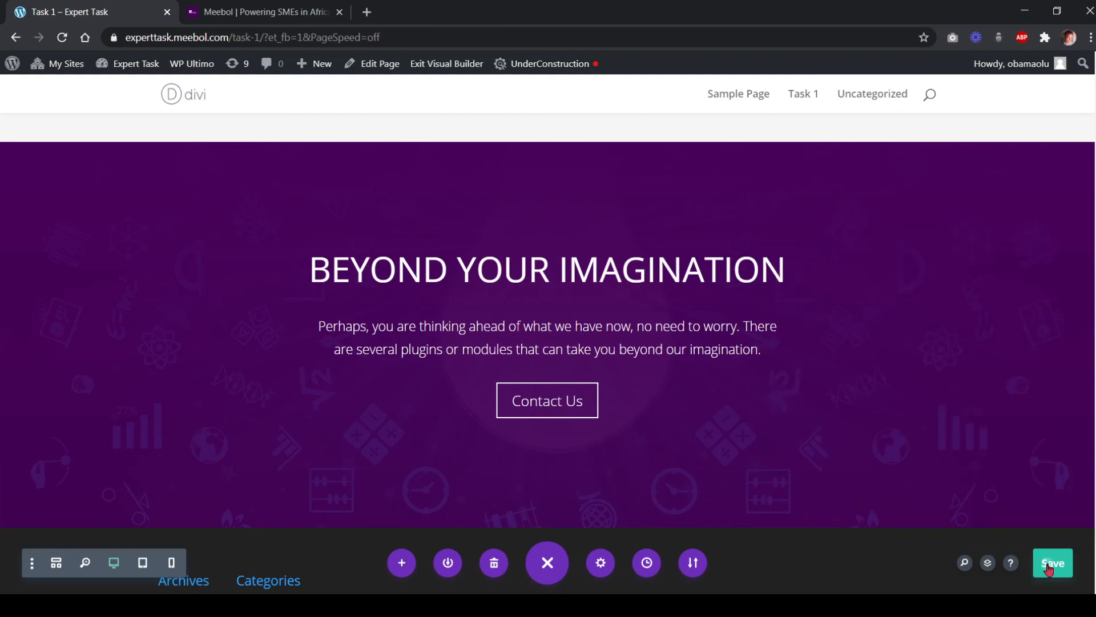
click(1049, 568)
Examine the purple section and footer in the visual builder and return to the start of the page
scroll(780, 404, down, 5)
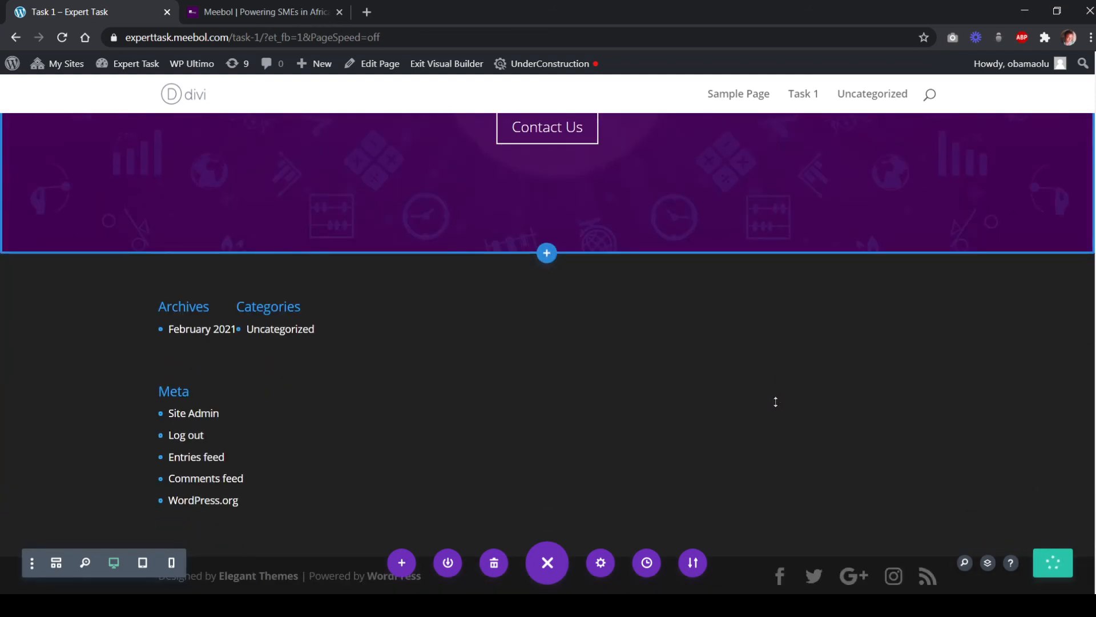
scroll(651, 394, up, 2)
scroll(525, 396, down, 2)
scroll(528, 393, up, 10)
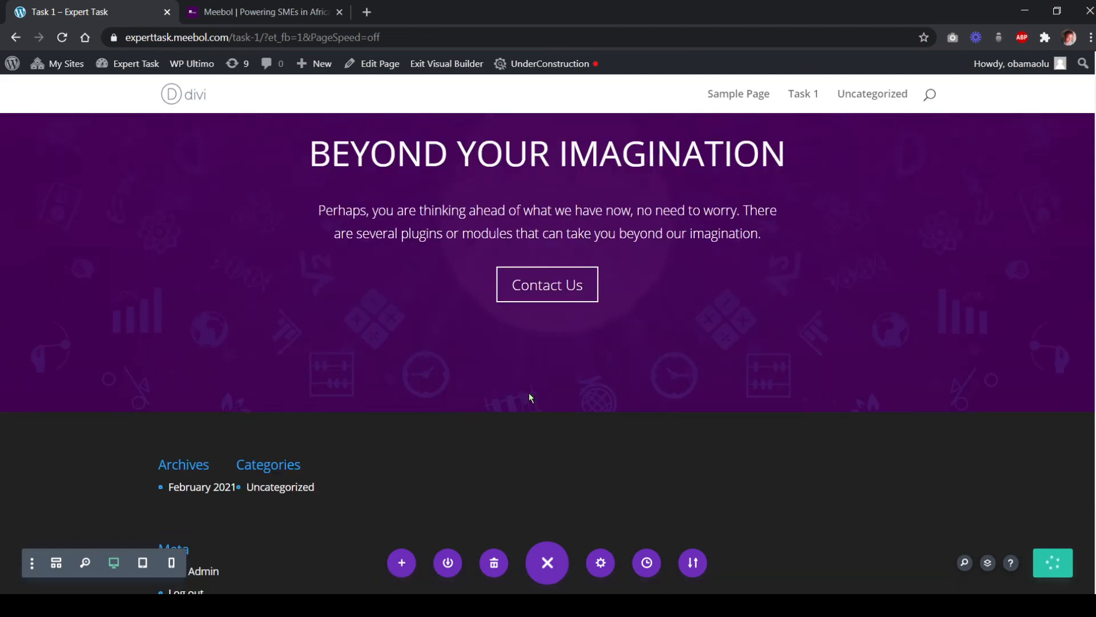
scroll(532, 398, down, 10)
scroll(532, 399, down, 1)
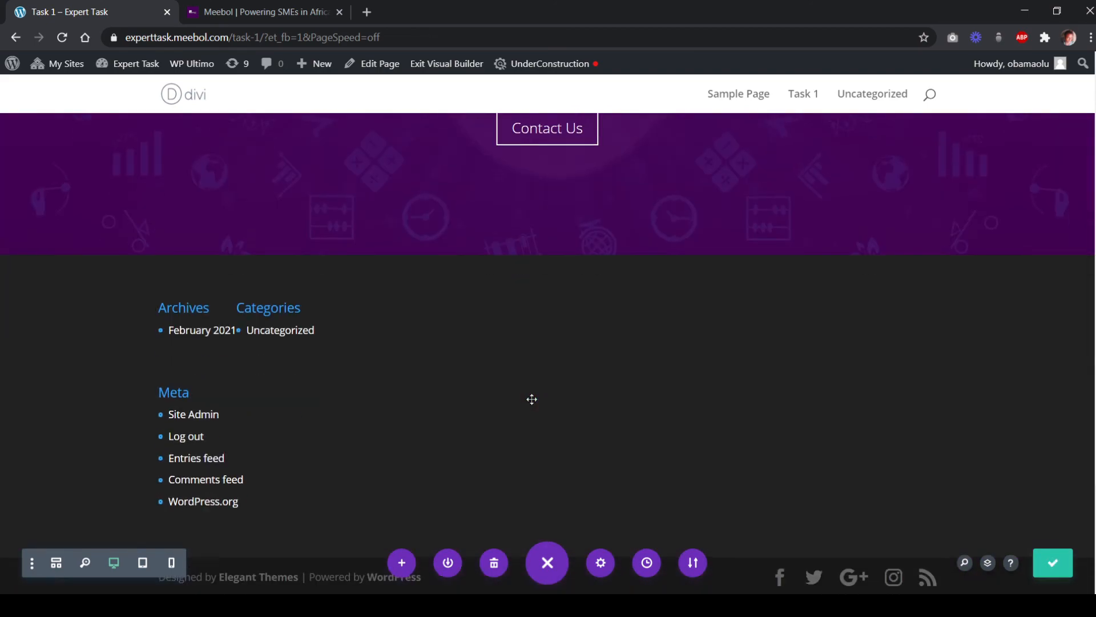
scroll(531, 398, up, 8)
scroll(531, 397, down, 4)
scroll(531, 397, down, 4)
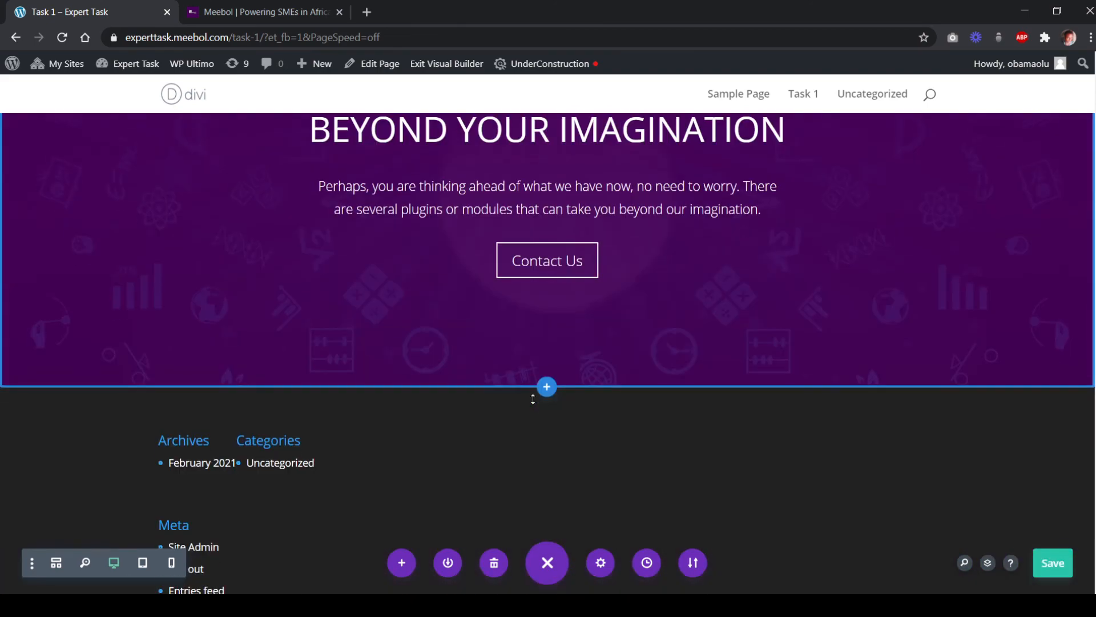
scroll(532, 395, up, 10)
scroll(532, 395, up, 10)
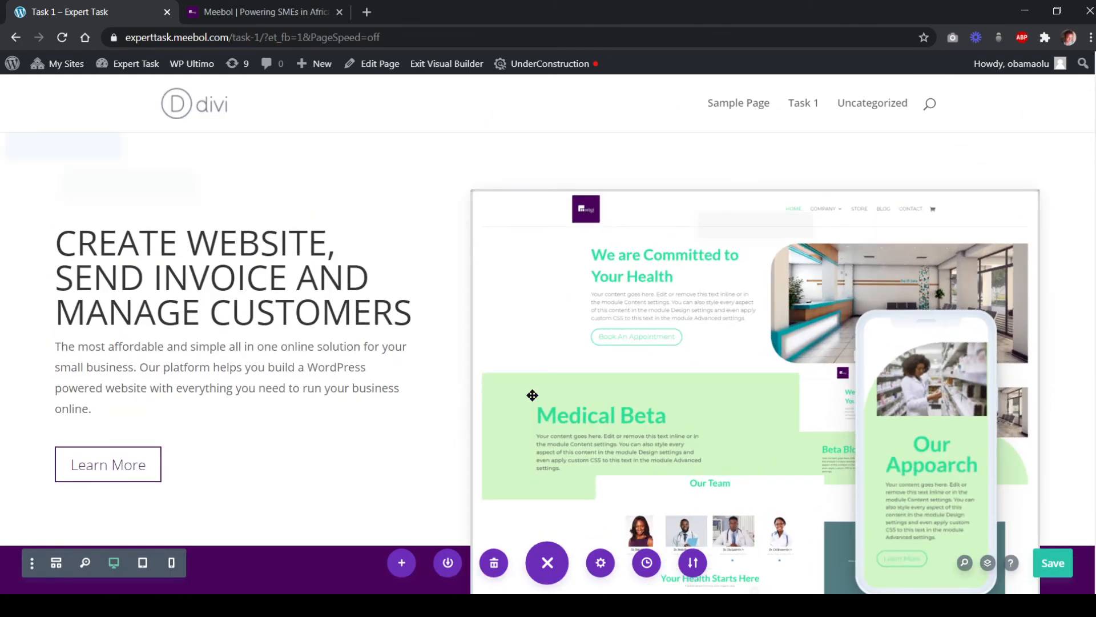
Exit the visual builder and review every section of the Task 1 page from the hero down to the footer
key(F5)
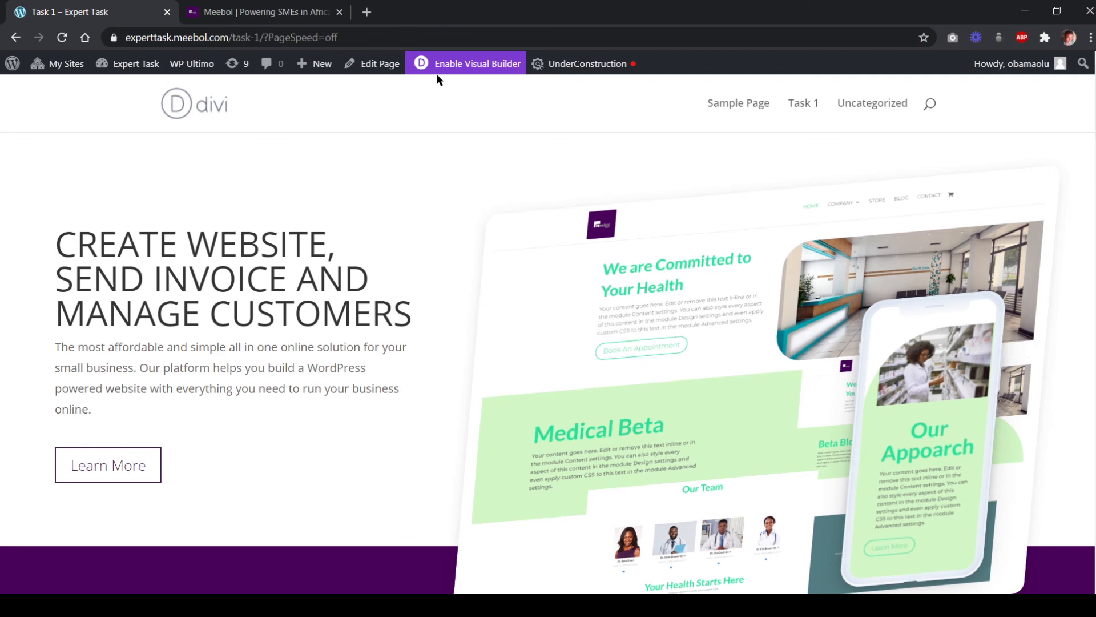
scroll(404, 310, down, 5)
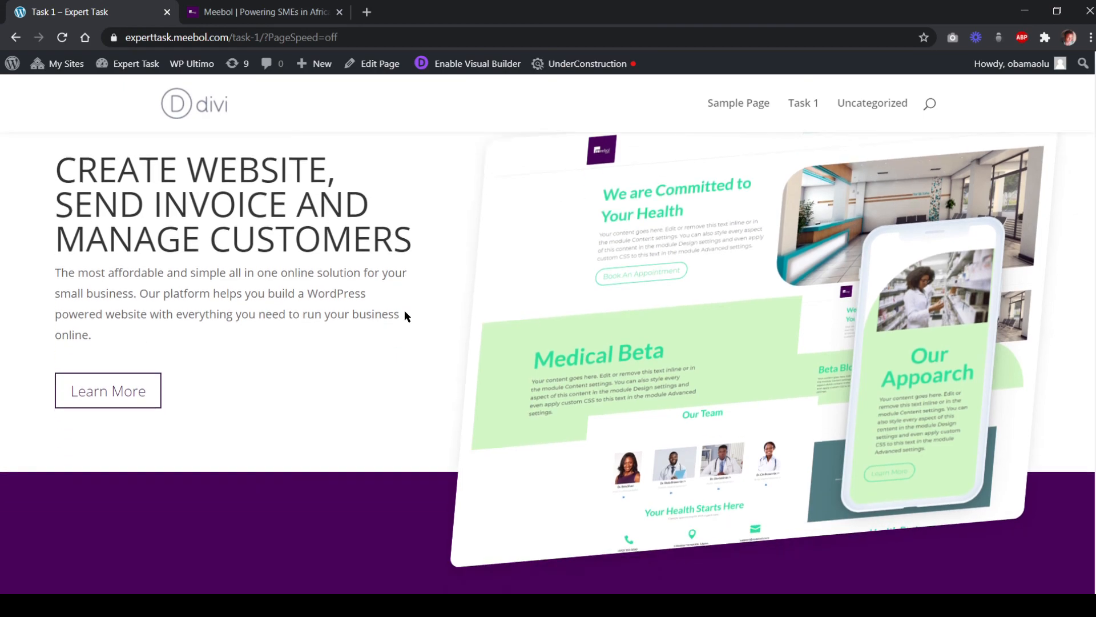
scroll(419, 311, down, 9)
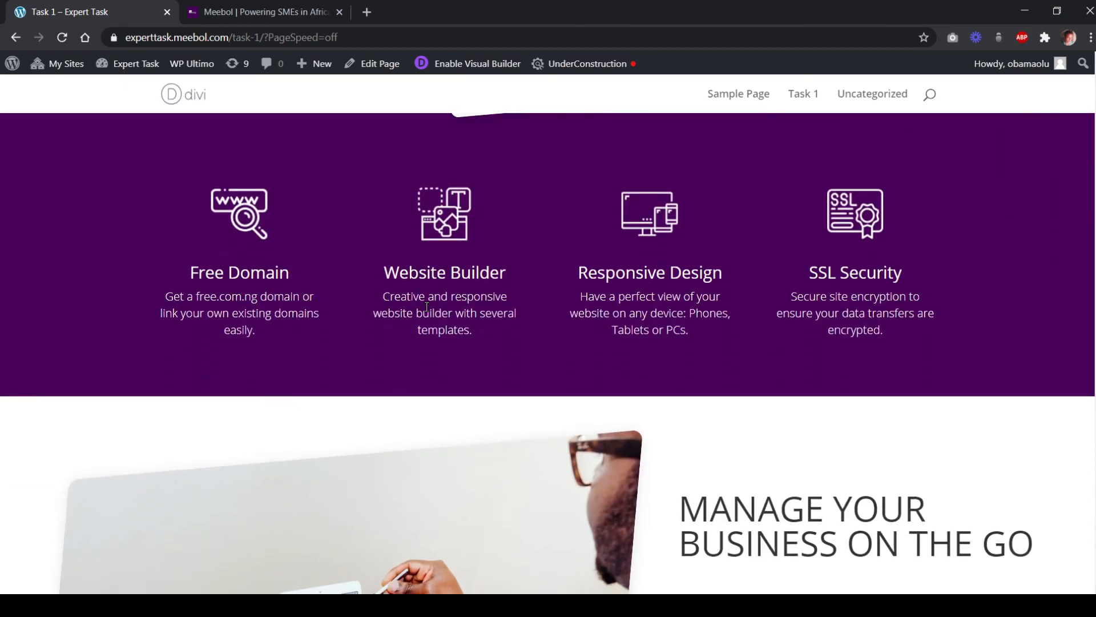
scroll(460, 310, down, 3)
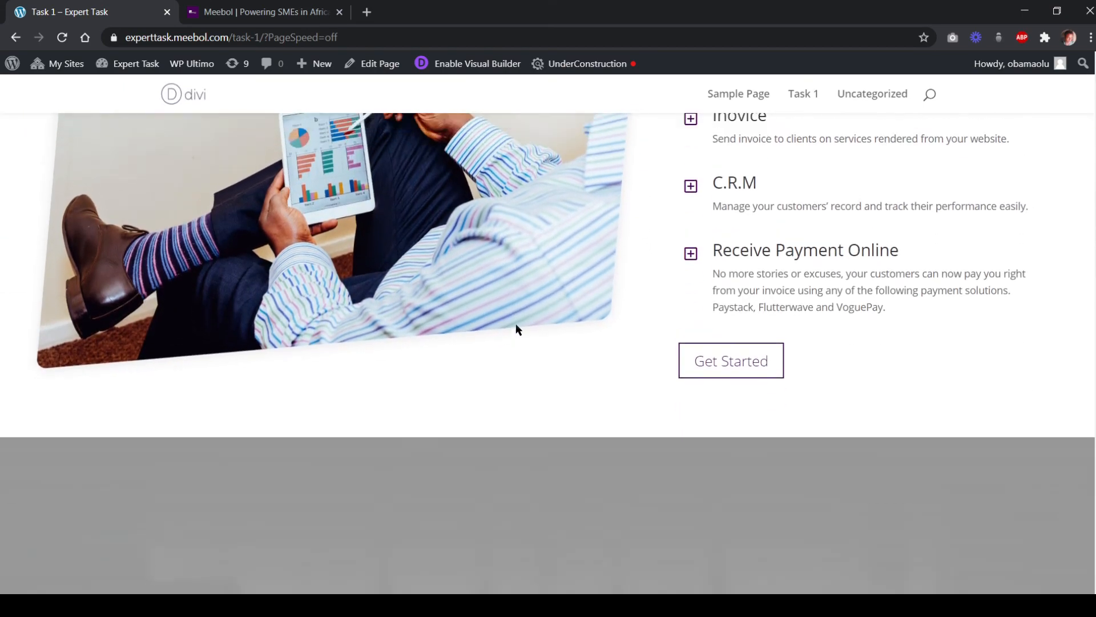
scroll(516, 323, up, 15)
scroll(632, 363, up, 1)
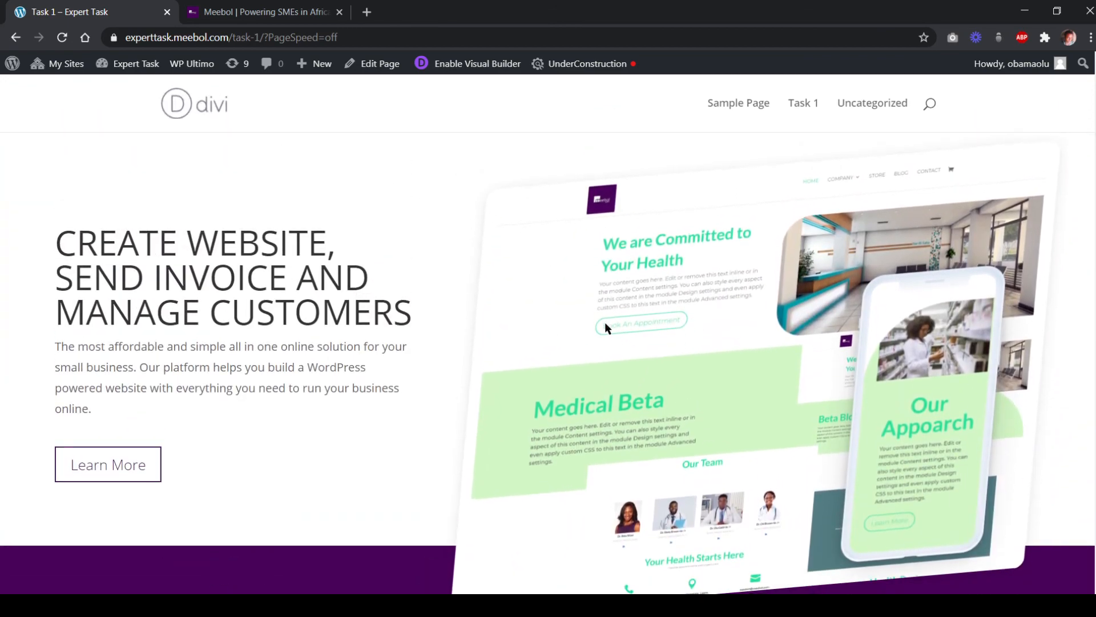
scroll(419, 430, down, 12)
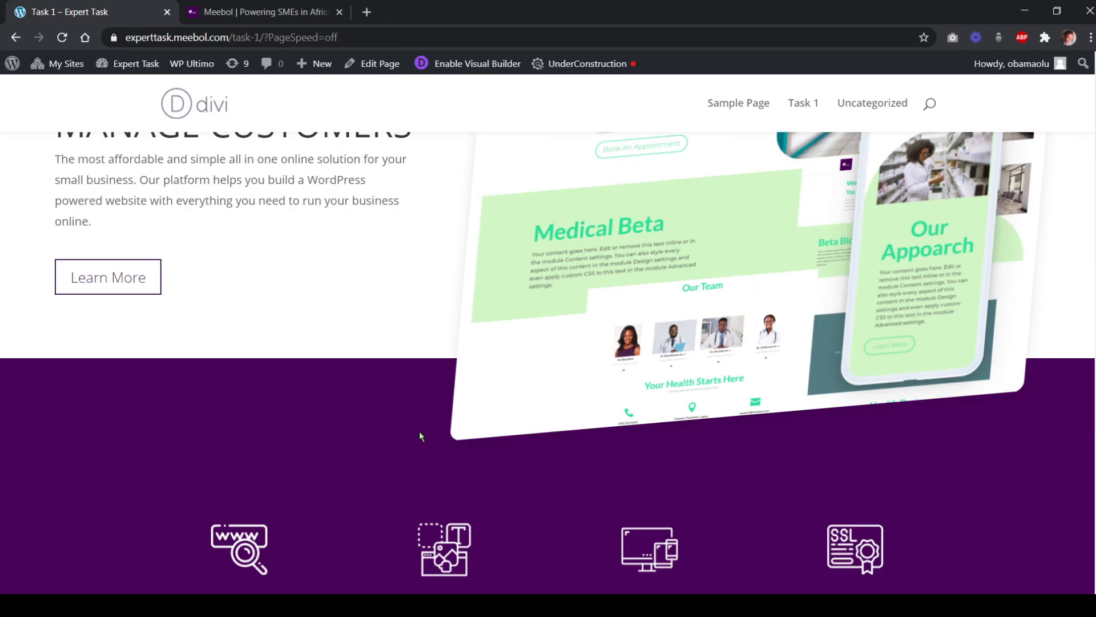
scroll(405, 420, down, 15)
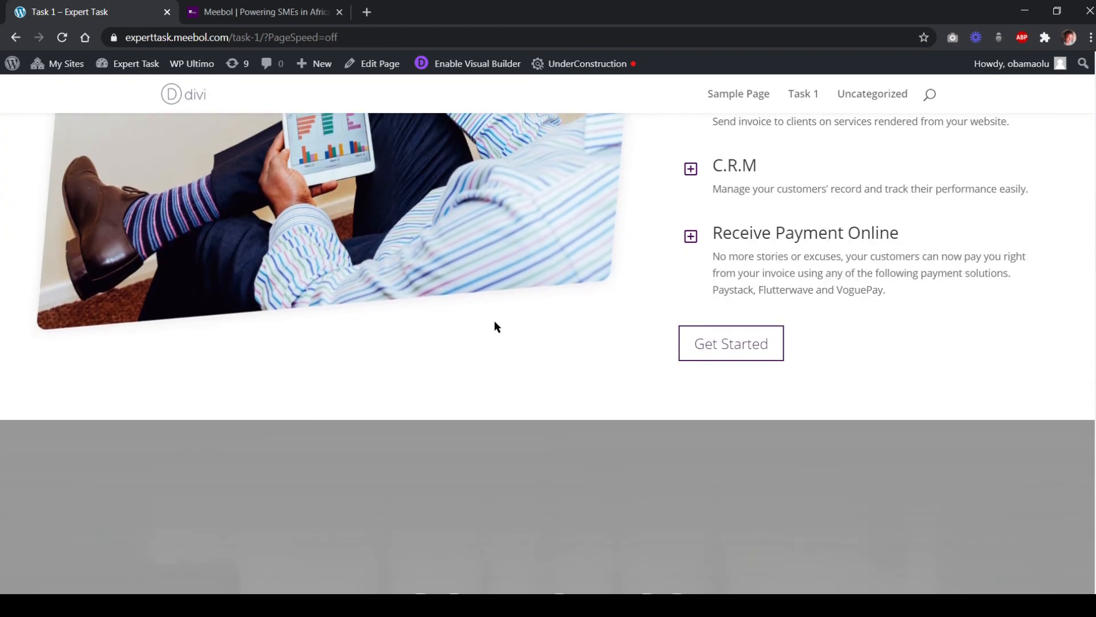
scroll(515, 399, down, 5)
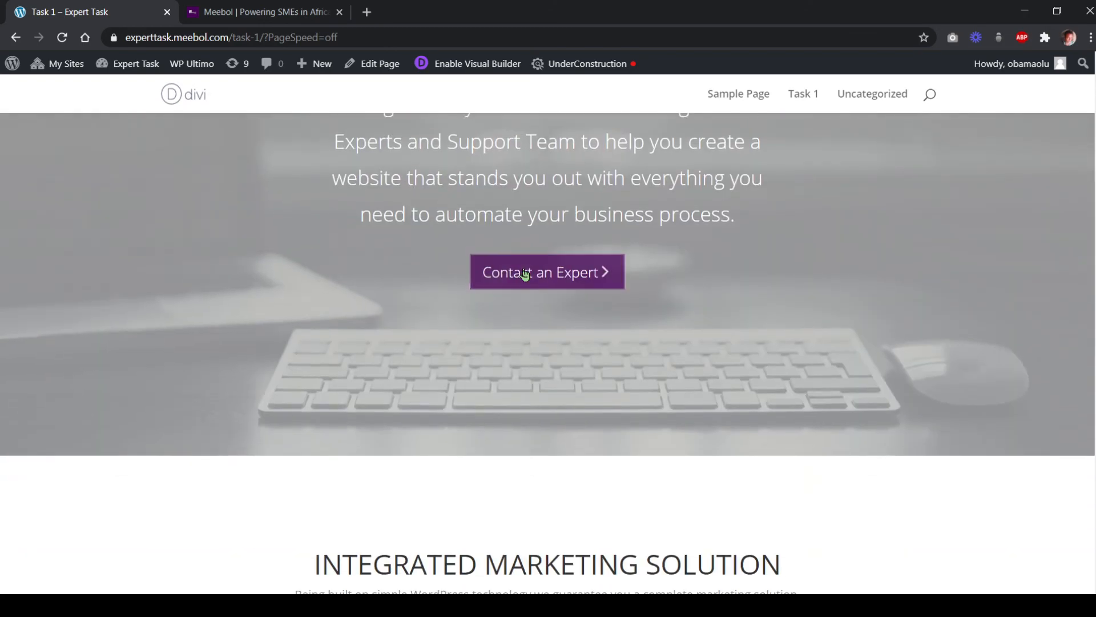
scroll(543, 331, down, 5)
scroll(548, 394, down, 14)
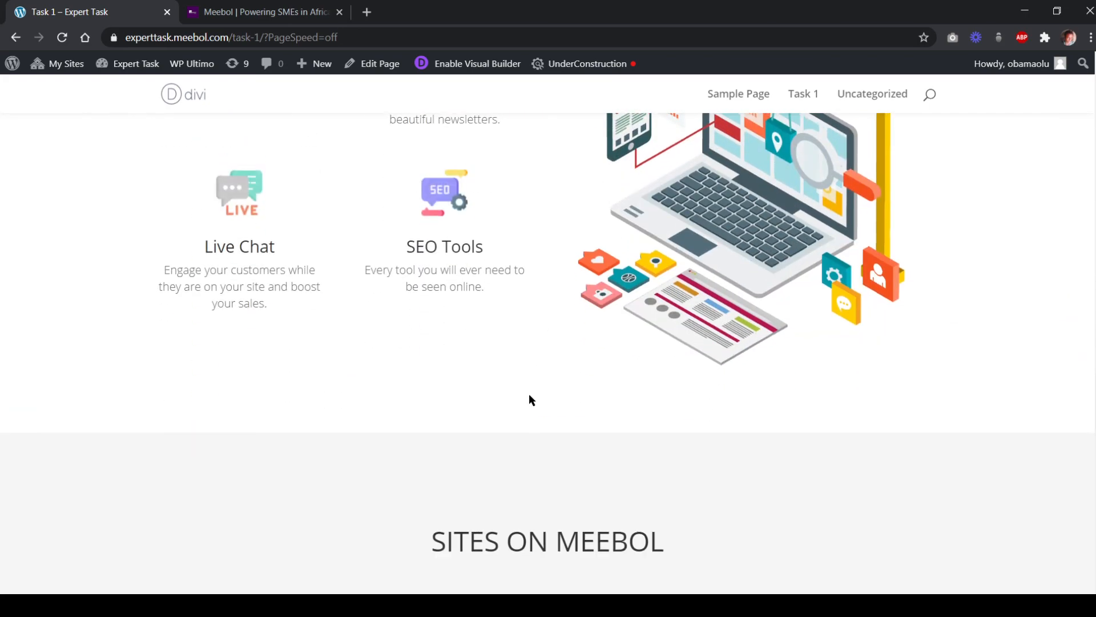
scroll(545, 421, down, 8)
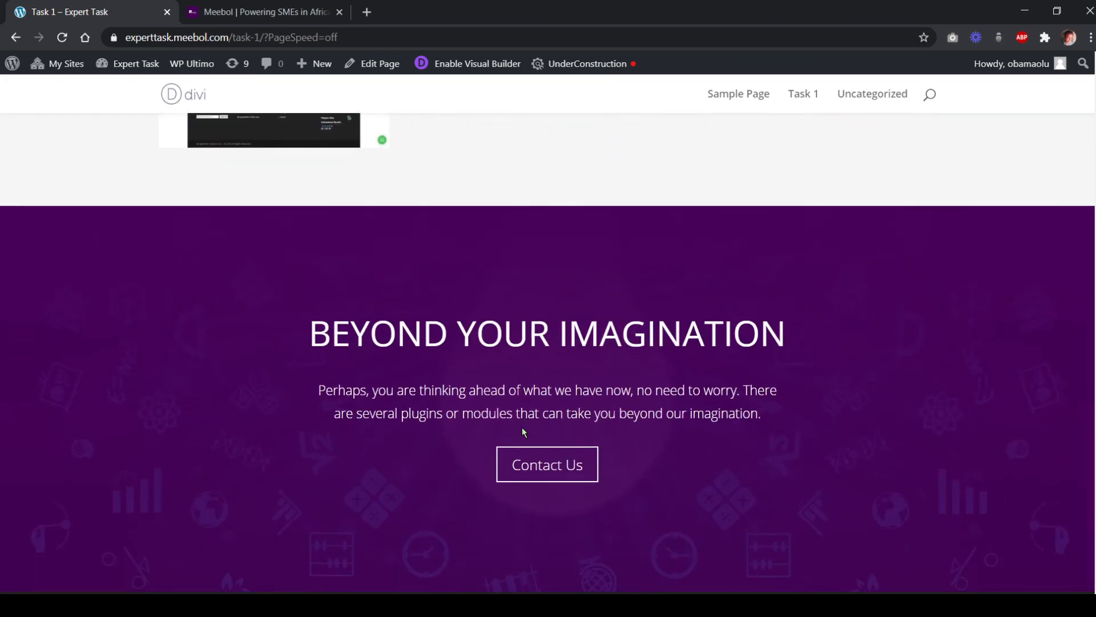
scroll(543, 354, down, 3)
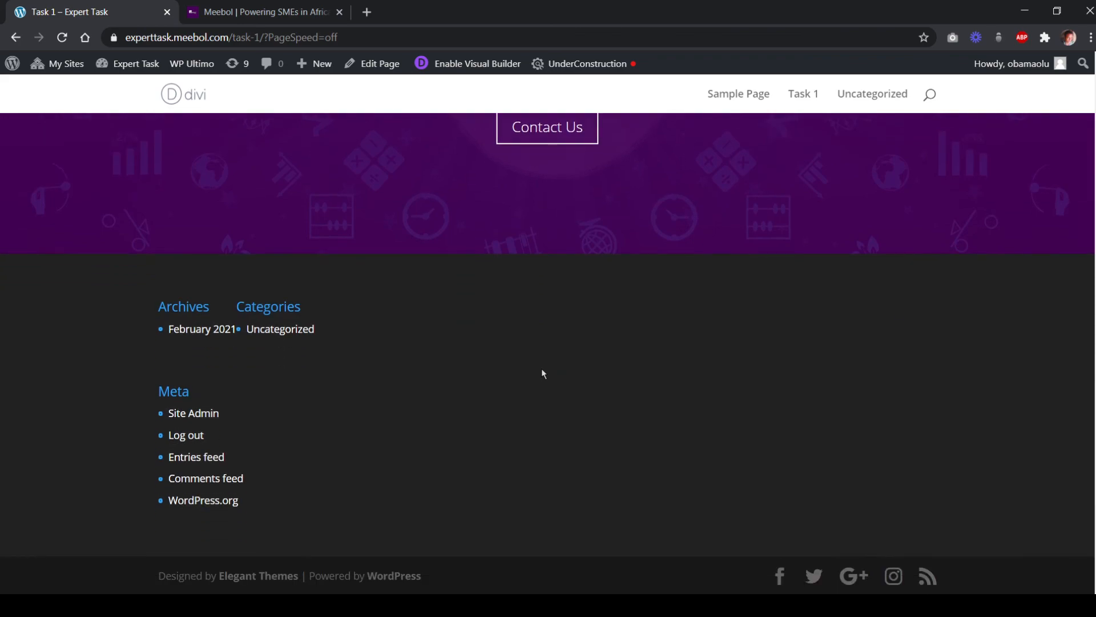
Compare the SITES ON MEEBOL section with the live homepage and reopen the Task 1 page in the visual builder
scroll(541, 377, up, 10)
scroll(542, 393, up, 3)
scroll(532, 397, down, 3)
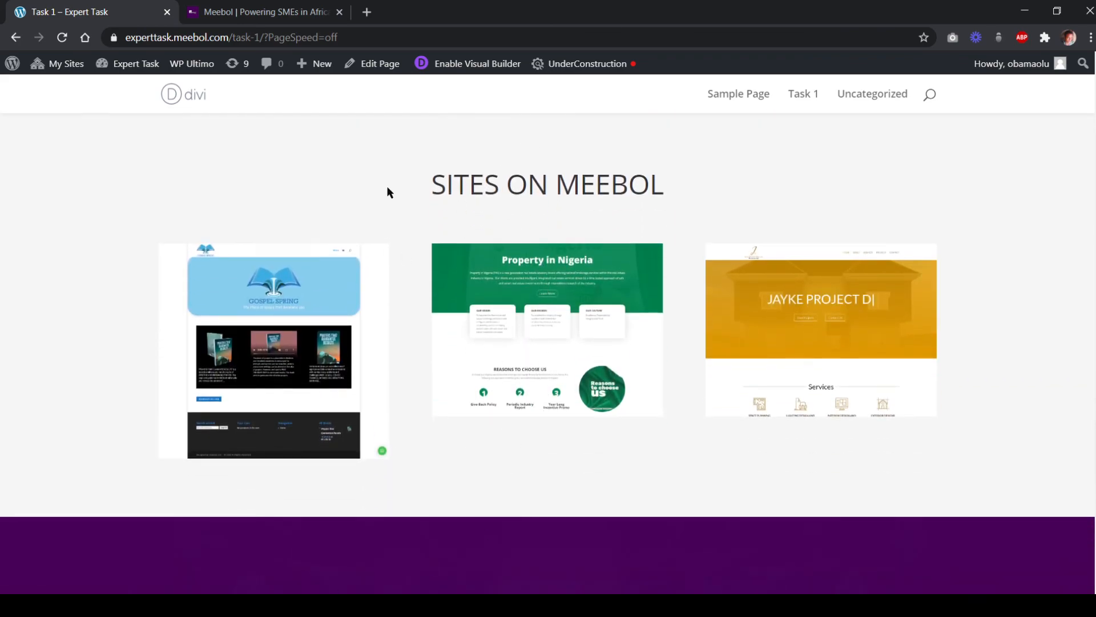
click(274, 13)
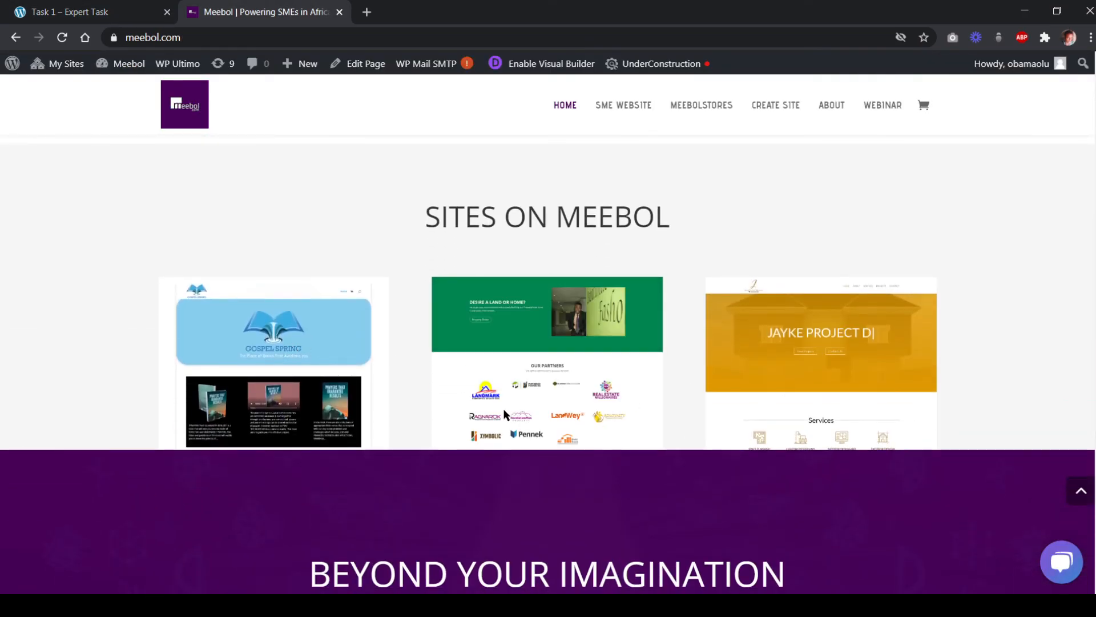
click(138, 14)
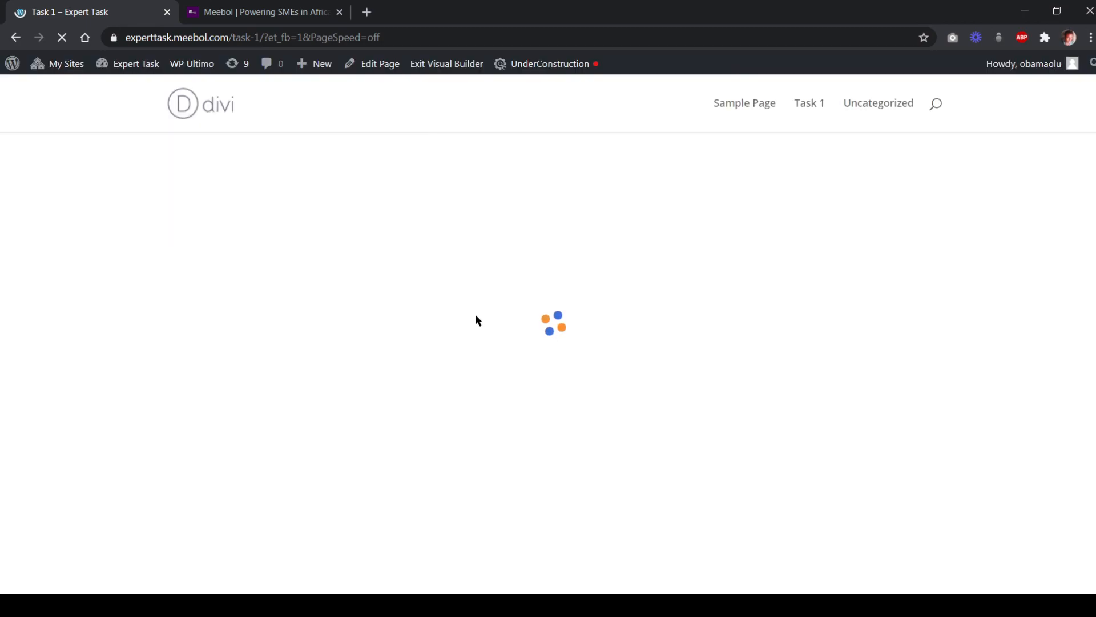
click(248, 16)
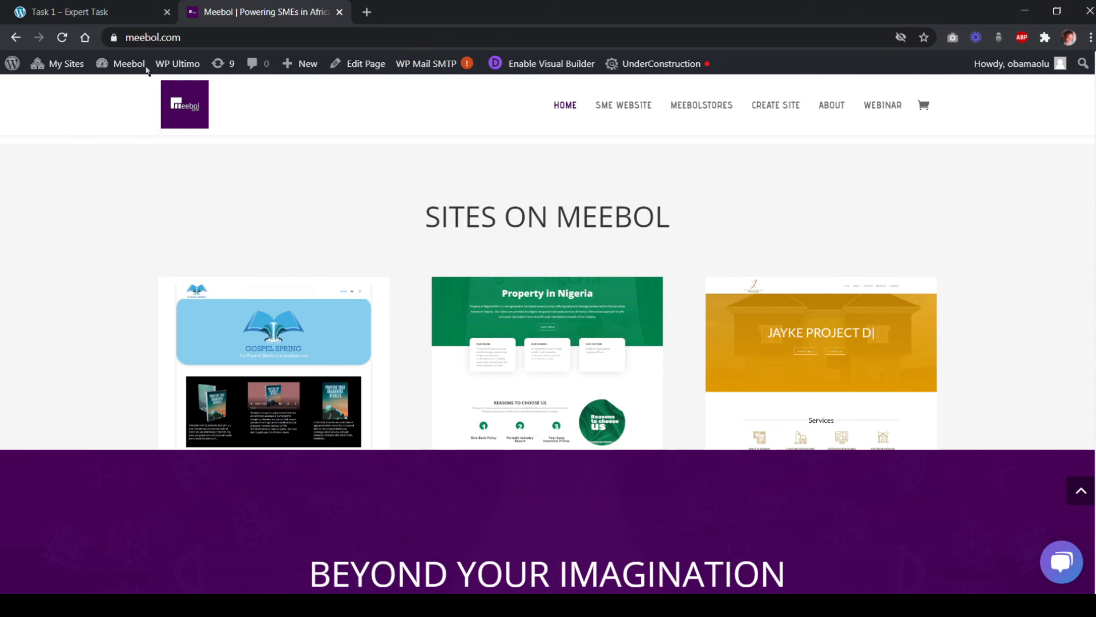
click(128, 13)
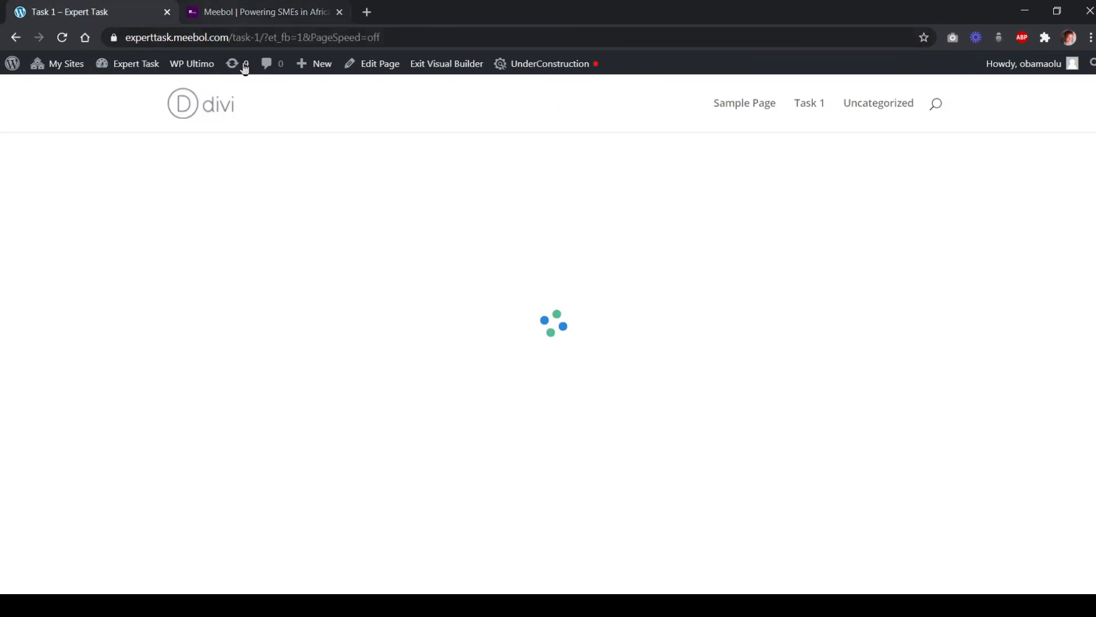
Examine the site images and the space beneath them in the builder's SITES ON MEEBOL section against the live homepage
click(233, 18)
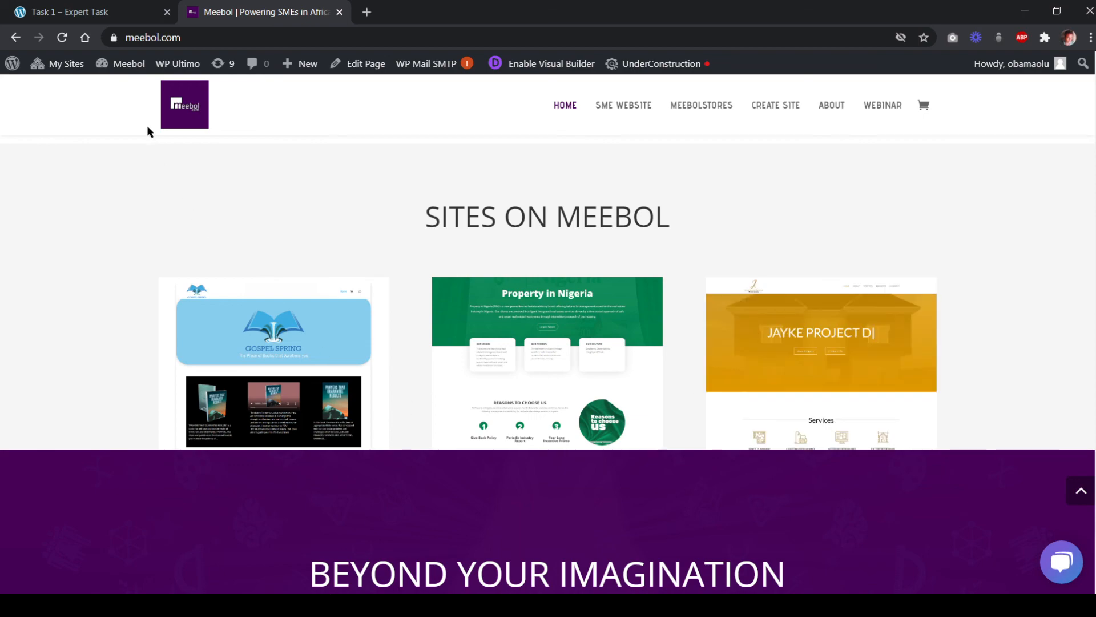
click(121, 16)
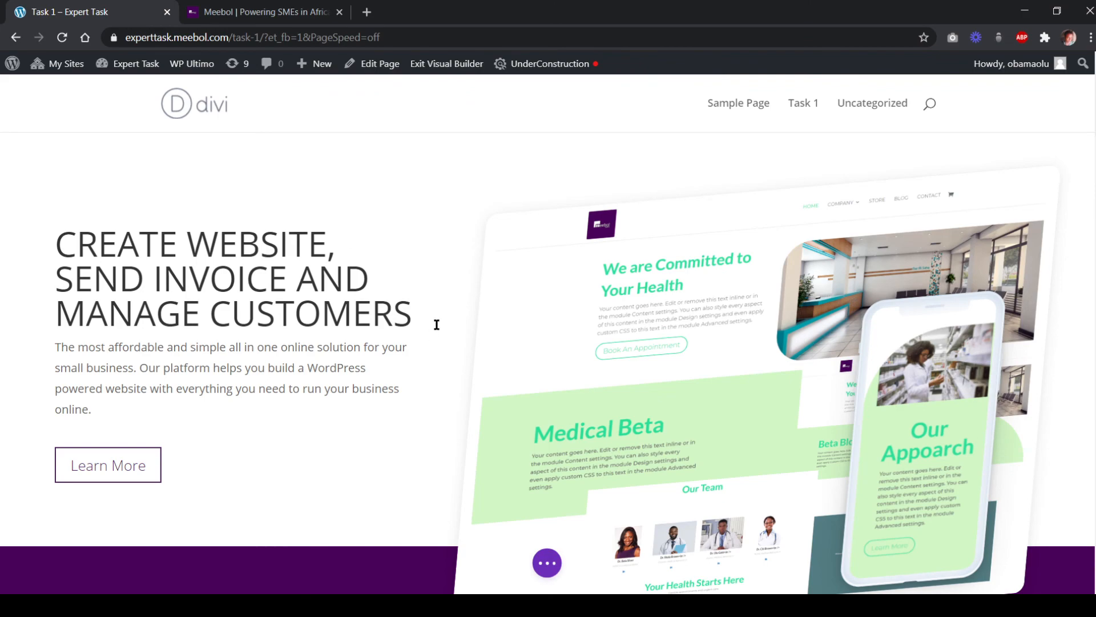
scroll(434, 350, down, 15)
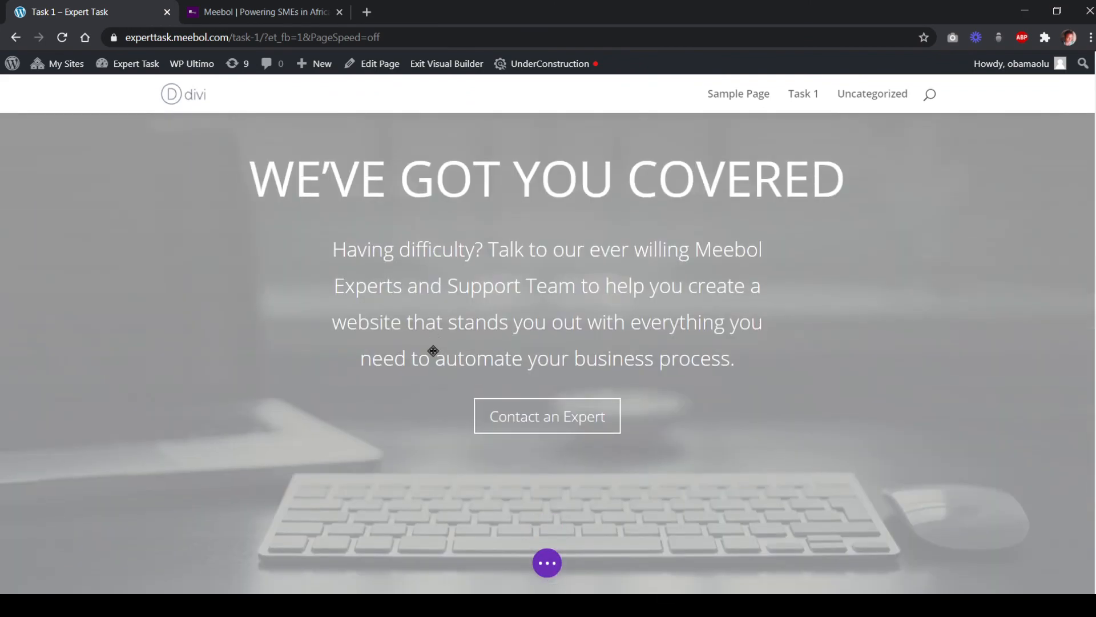
scroll(431, 350, down, 15)
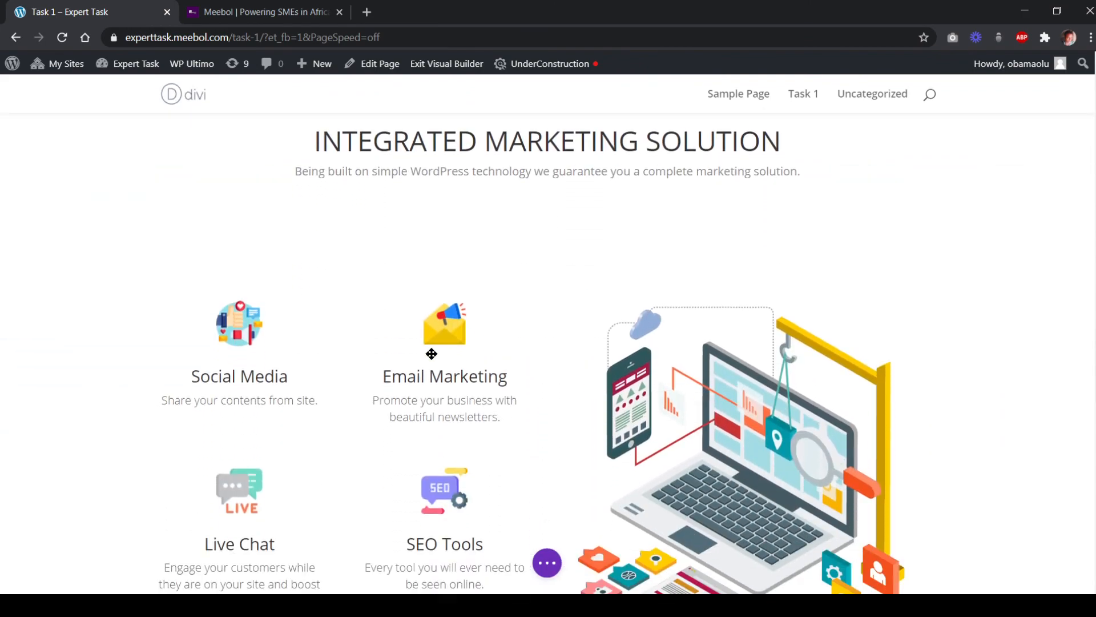
scroll(433, 357, down, 6)
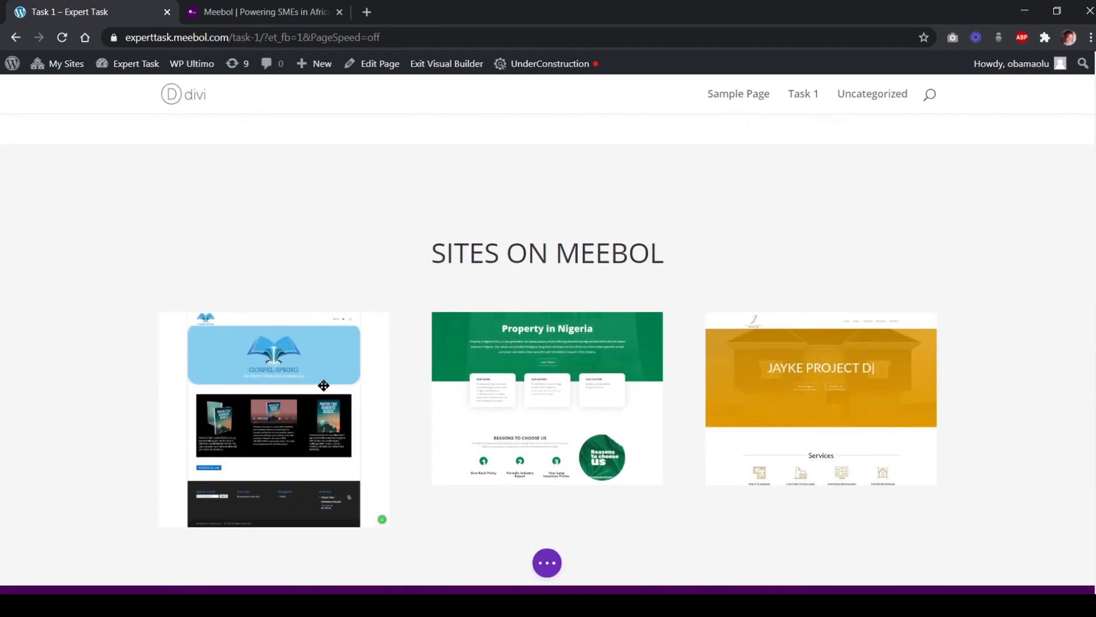
mouse_move(292, 394)
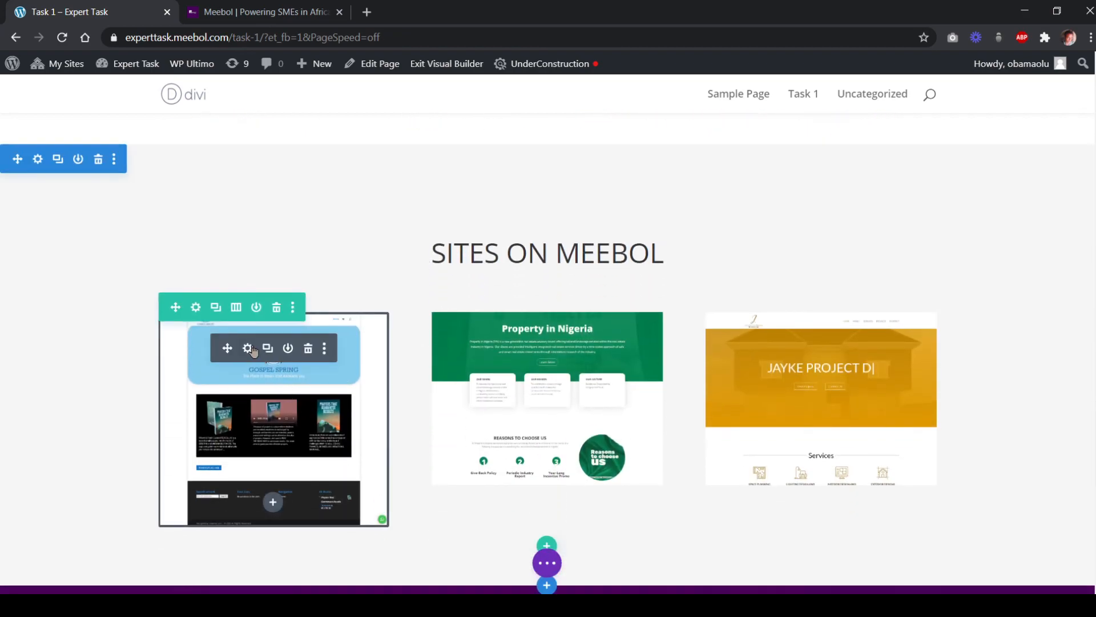
scroll(337, 413, down, 4)
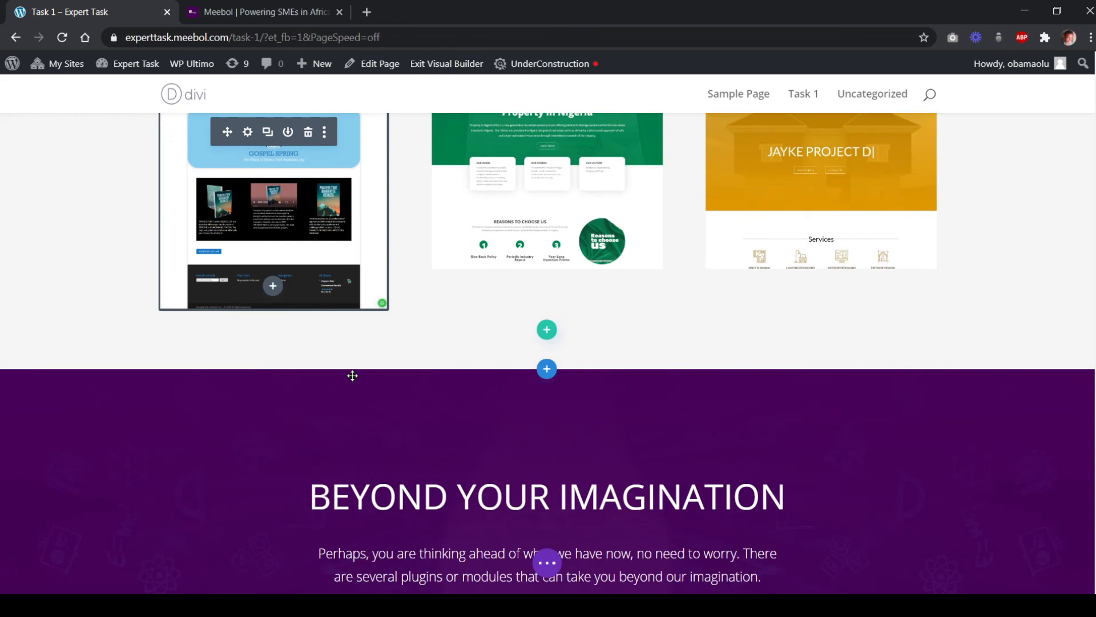
scroll(352, 374, up, 5)
scroll(277, 428, down, 3)
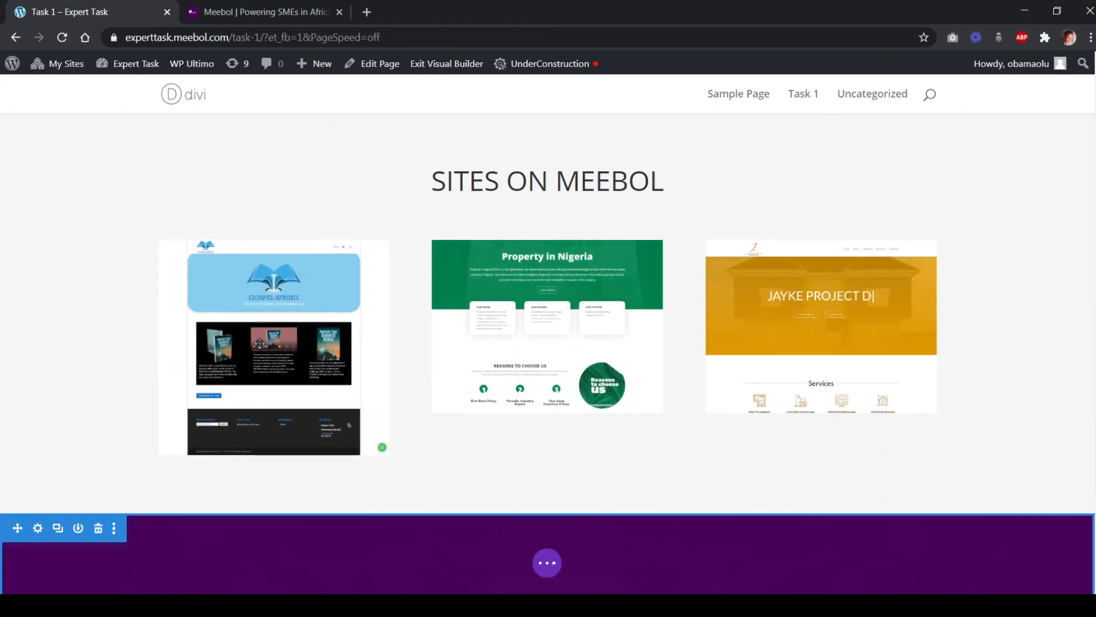
mouse_move(259, 341)
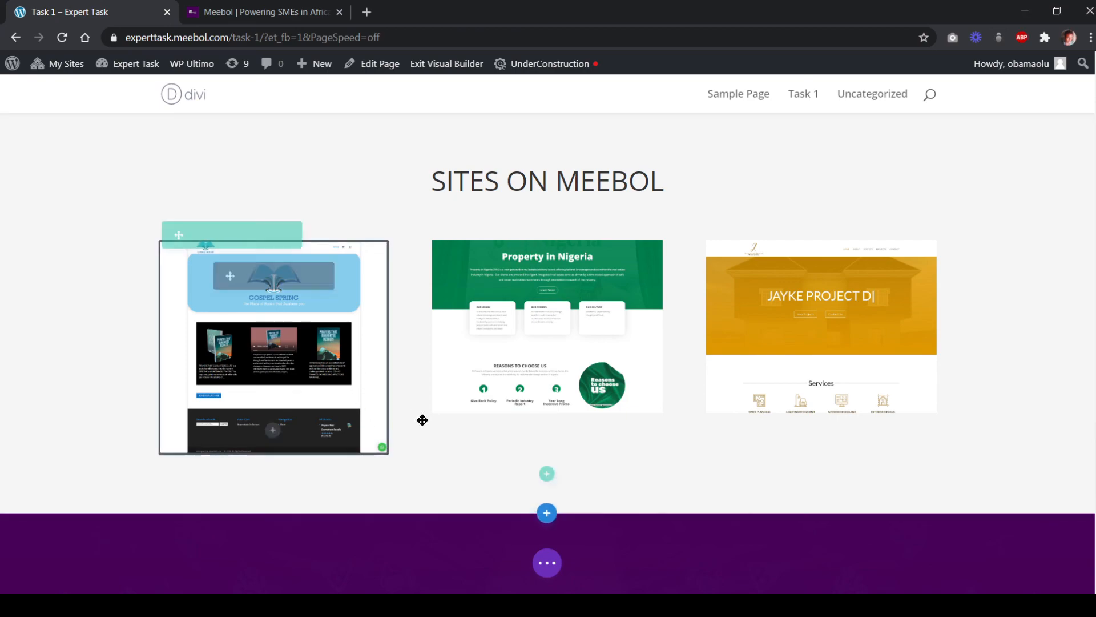
Set the SITES ON MEEBOL section's bottom padding to 0px and save the section settings
scroll(352, 287, up, 3)
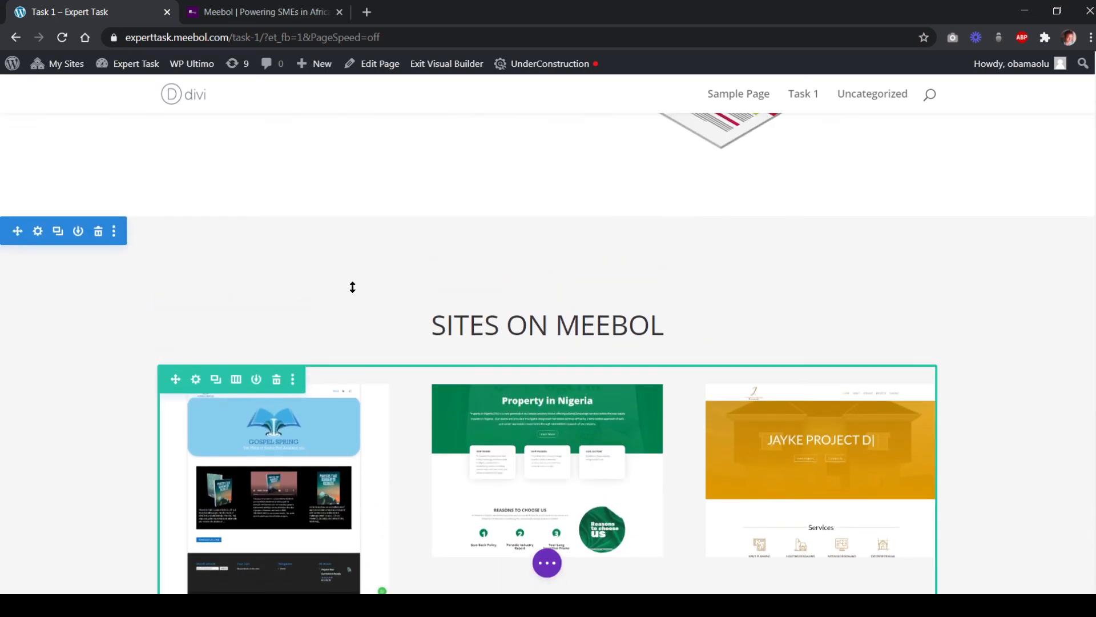
click(36, 231)
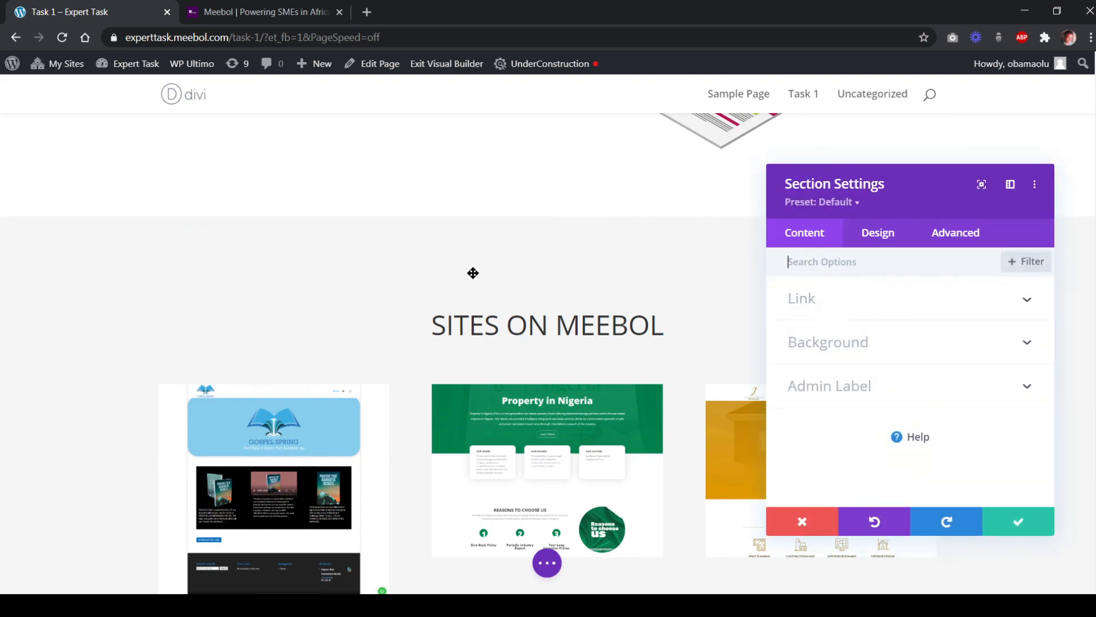
click(870, 250)
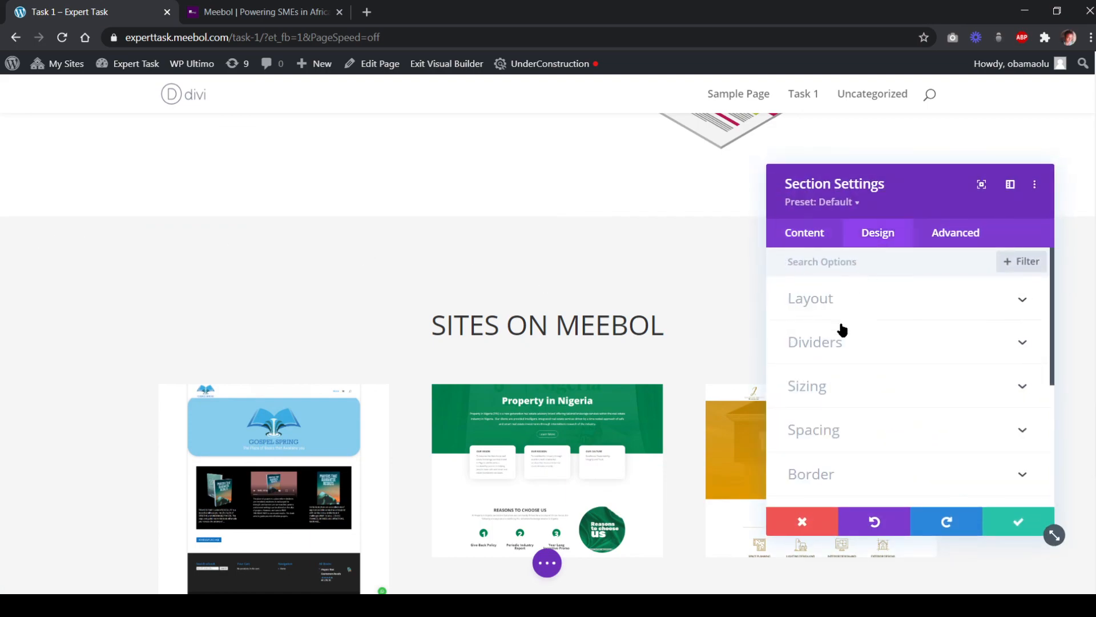
click(842, 432)
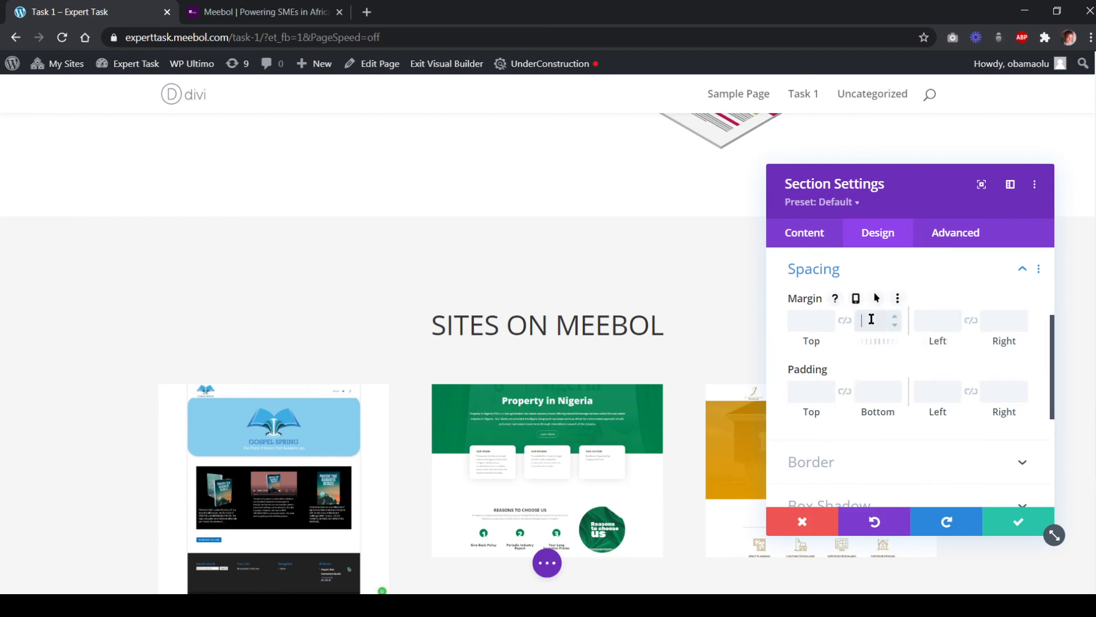
scroll(602, 394, down, 4)
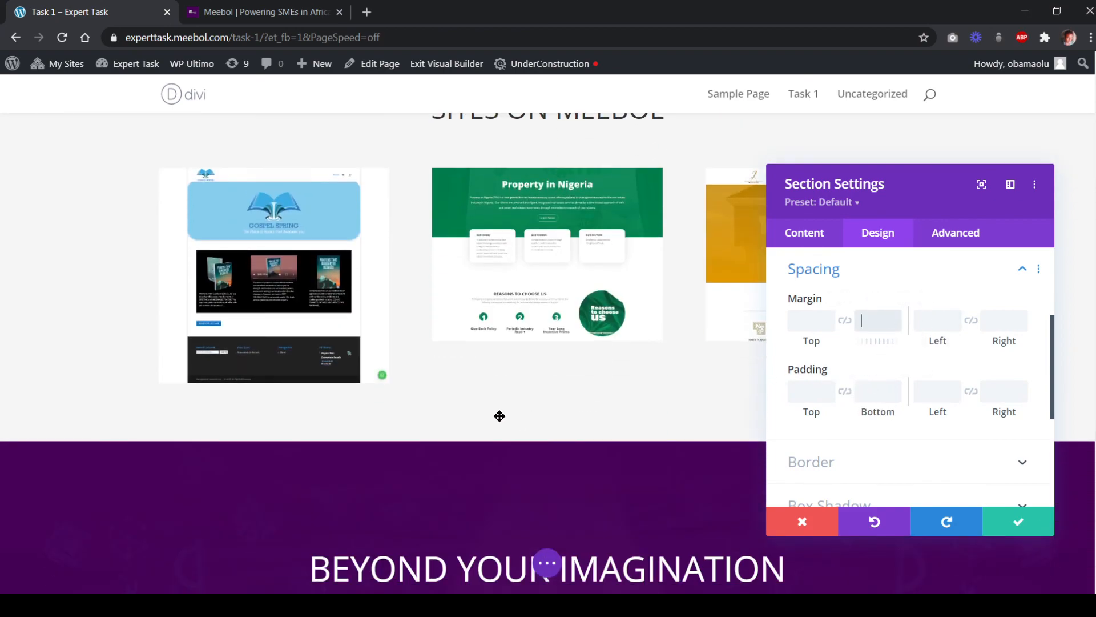
scroll(331, 425, up, 3)
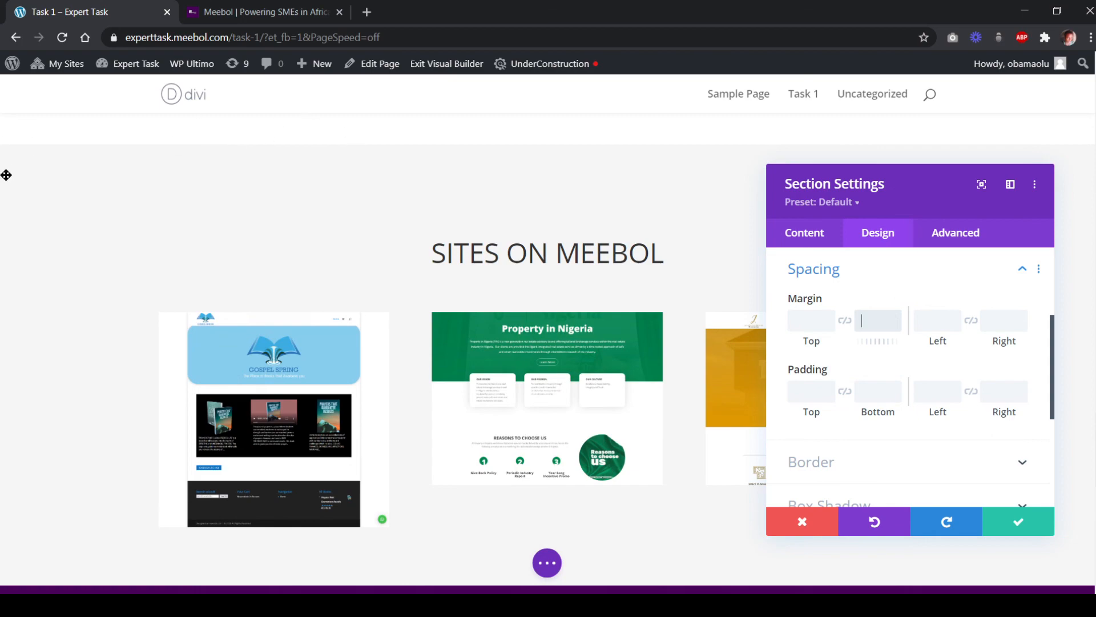
scroll(180, 528, down, 1)
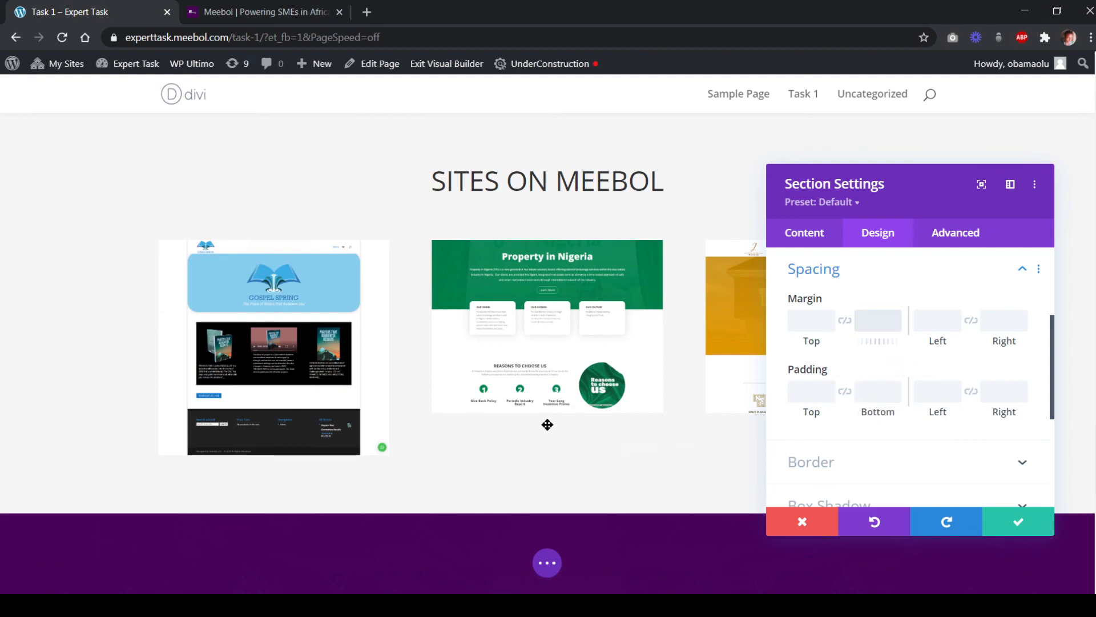
click(871, 391)
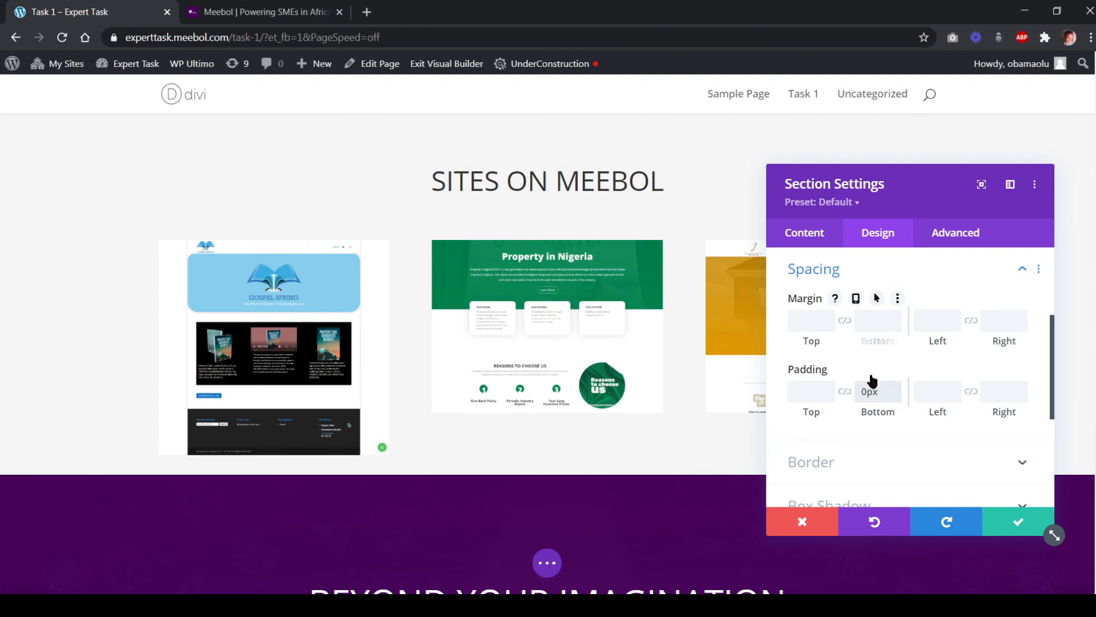
click(997, 528)
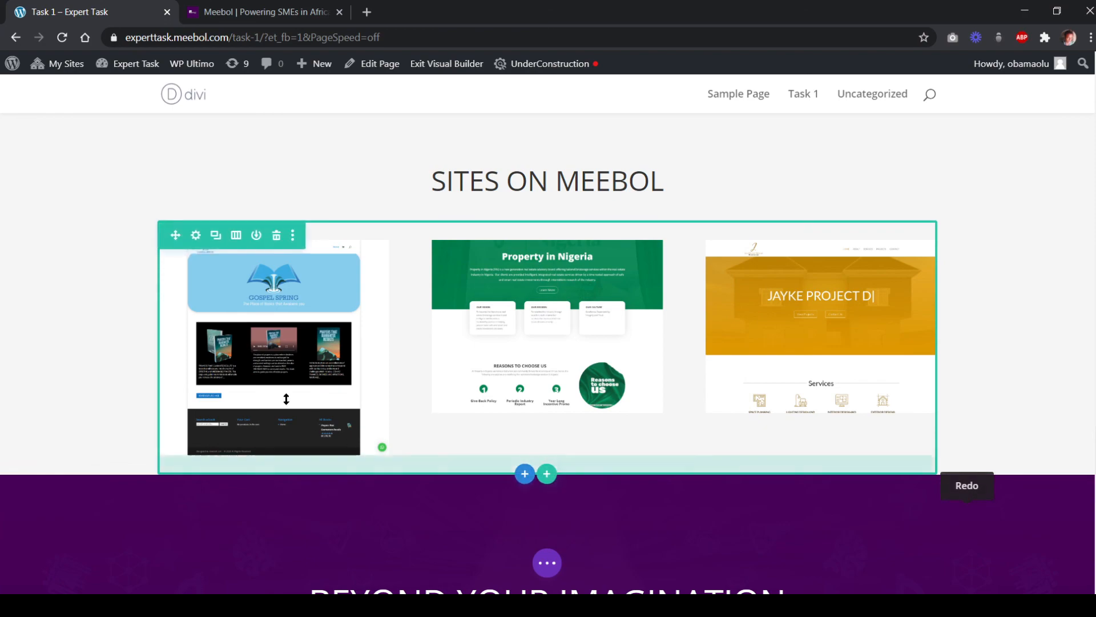
Set the bottom padding of the row holding the three site images to 0px and save the row settings
click(196, 236)
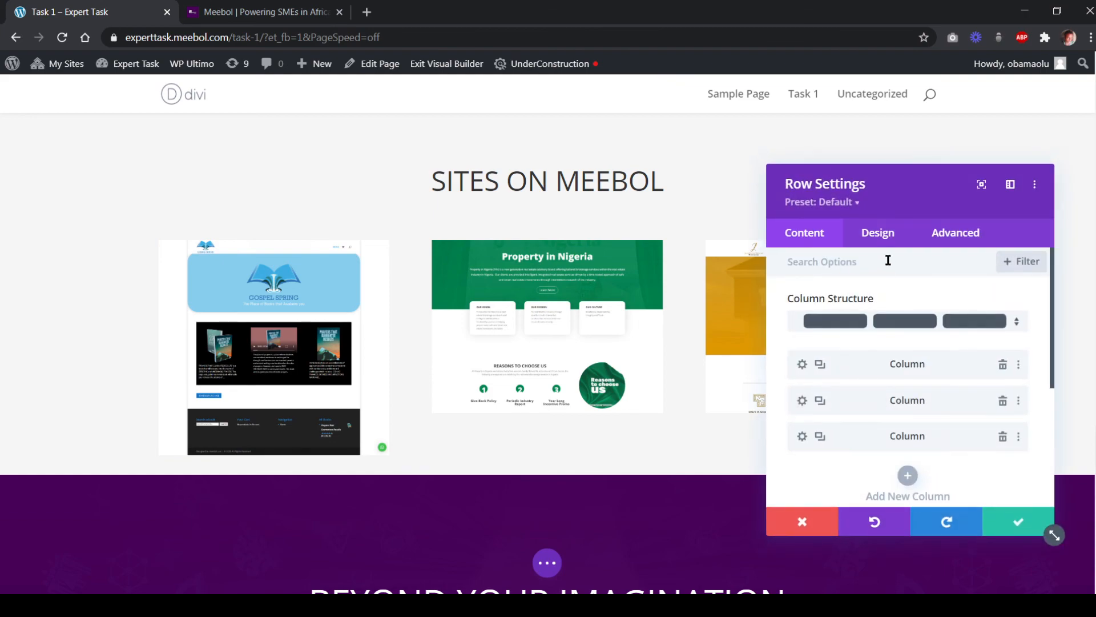
click(879, 234)
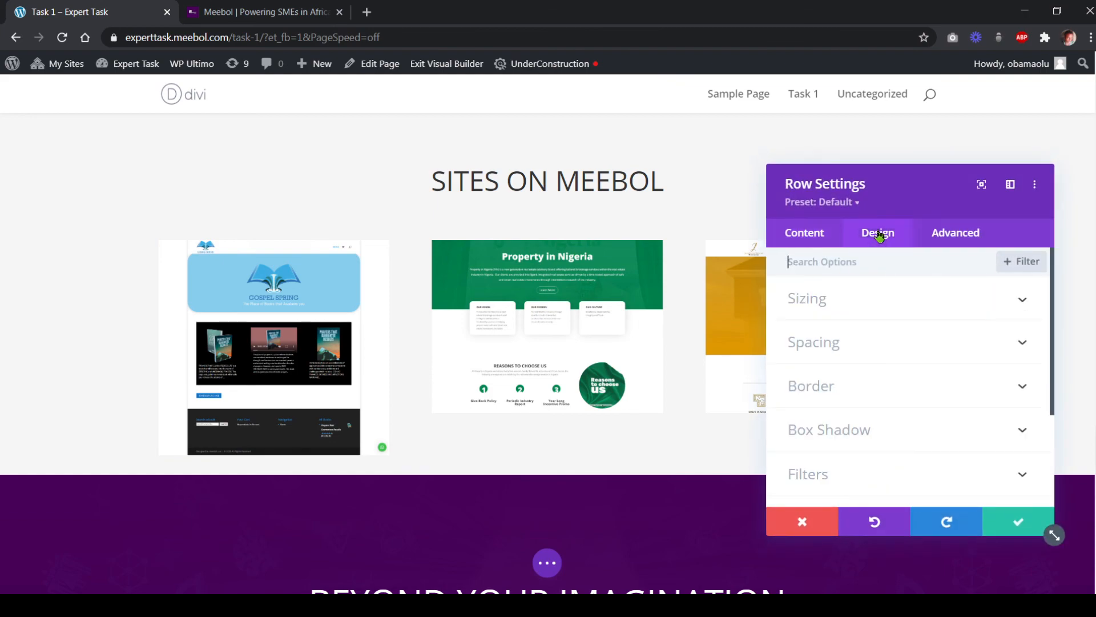
click(857, 345)
click(875, 393)
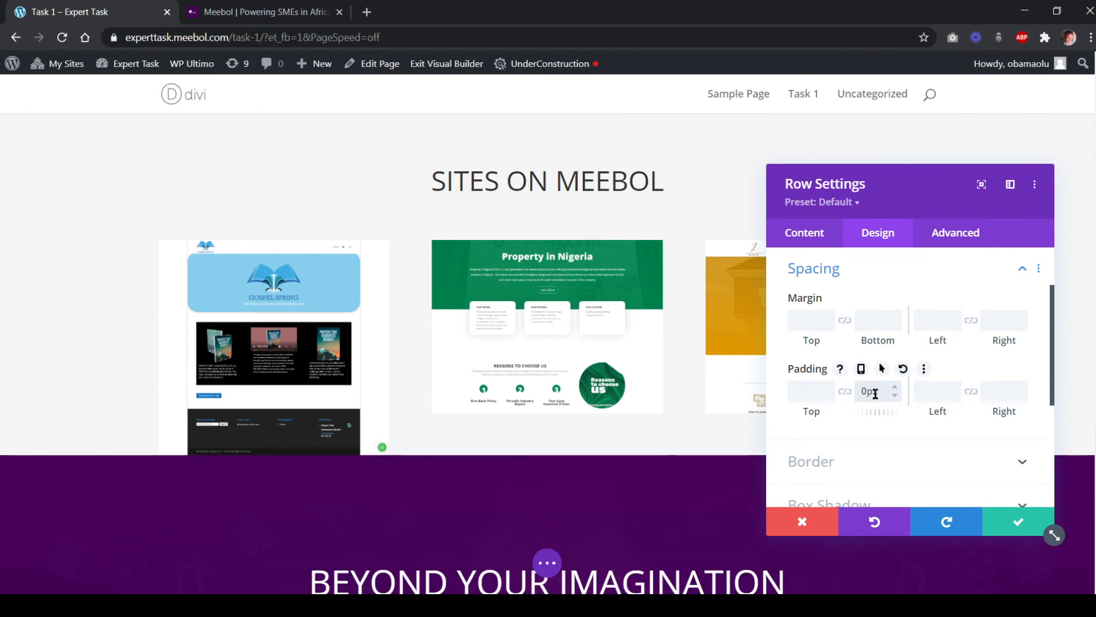
click(1002, 523)
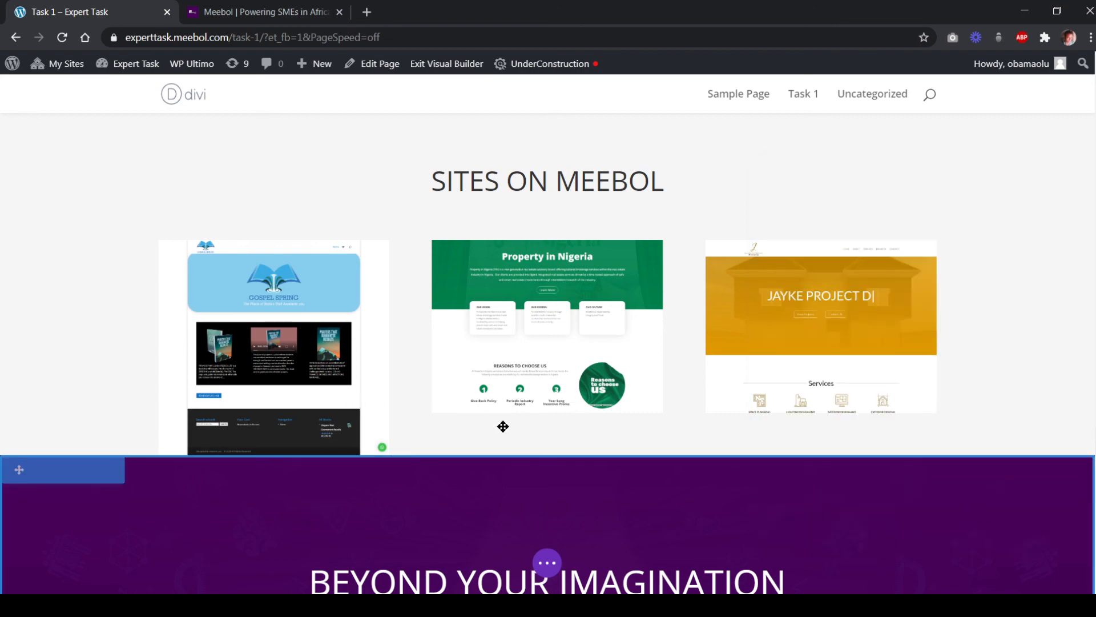
Force the Gospel Spring image to full width and set its height to 243px
mouse_move(318, 389)
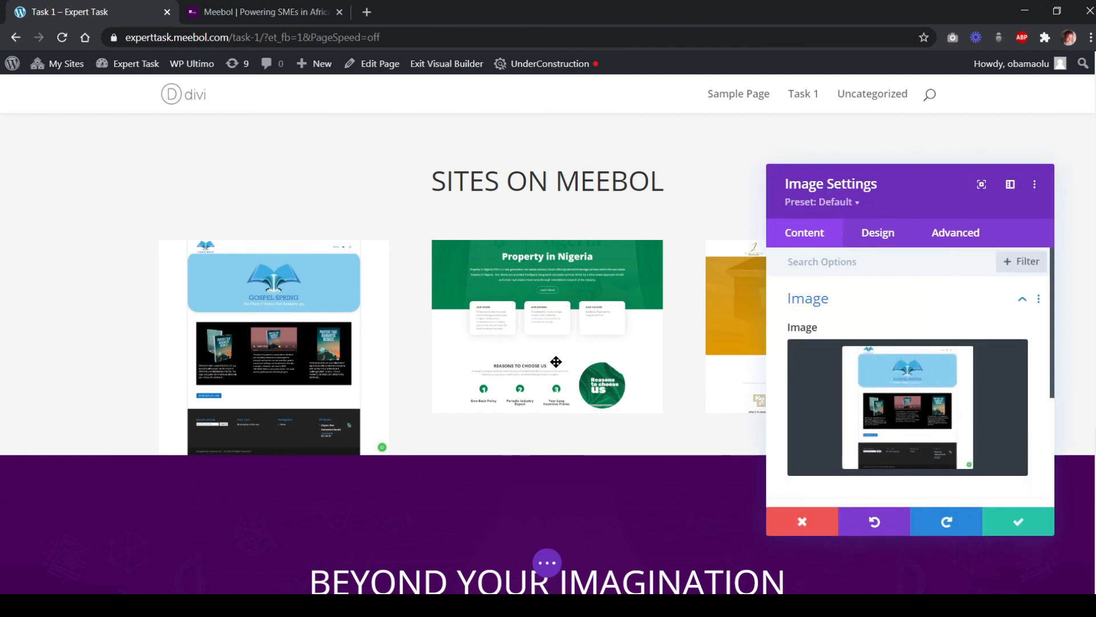
click(853, 261)
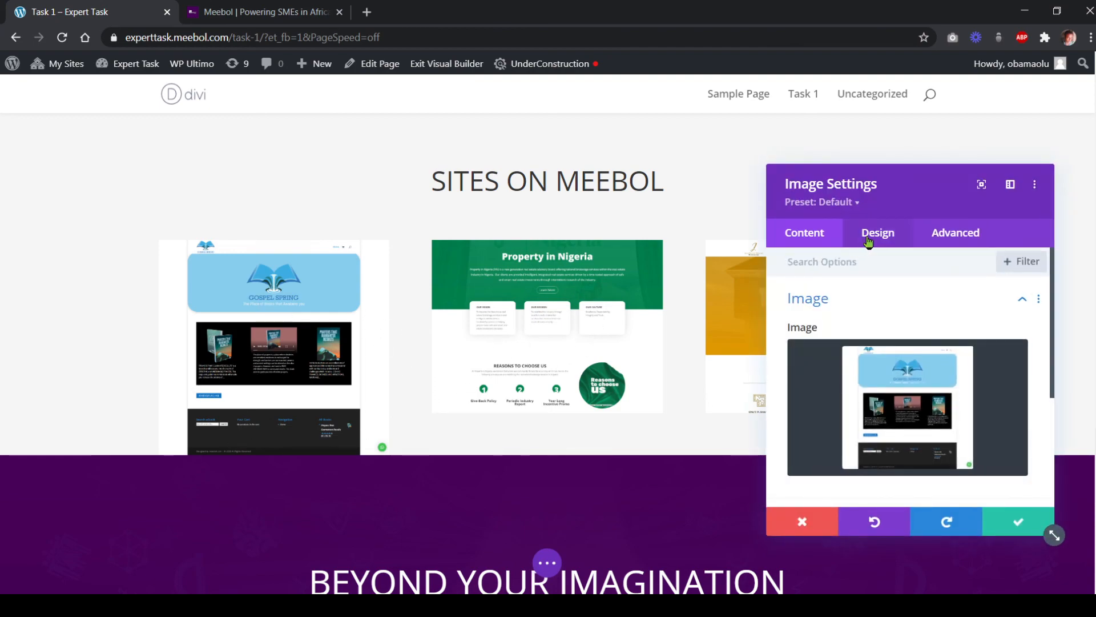
click(867, 239)
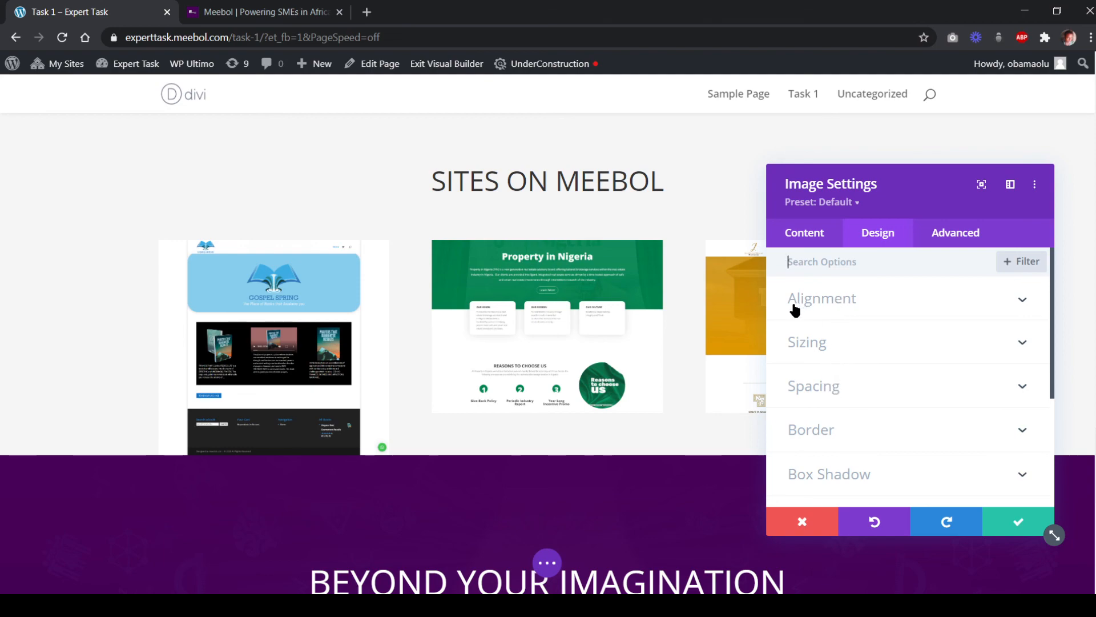
click(845, 347)
scroll(822, 345, down, 5)
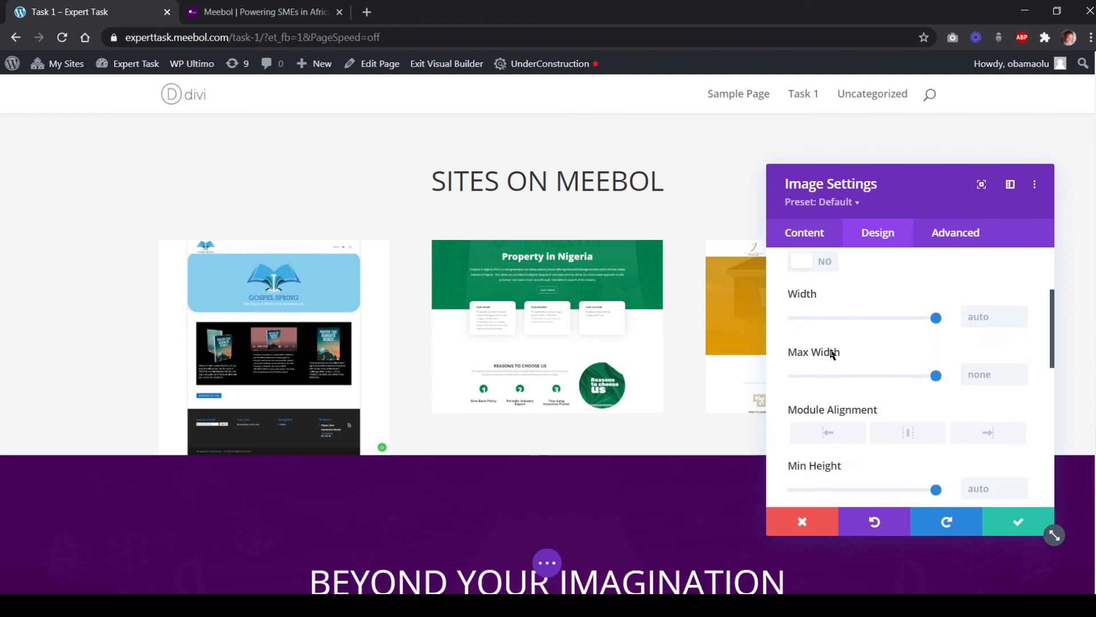
scroll(860, 342, up, 3)
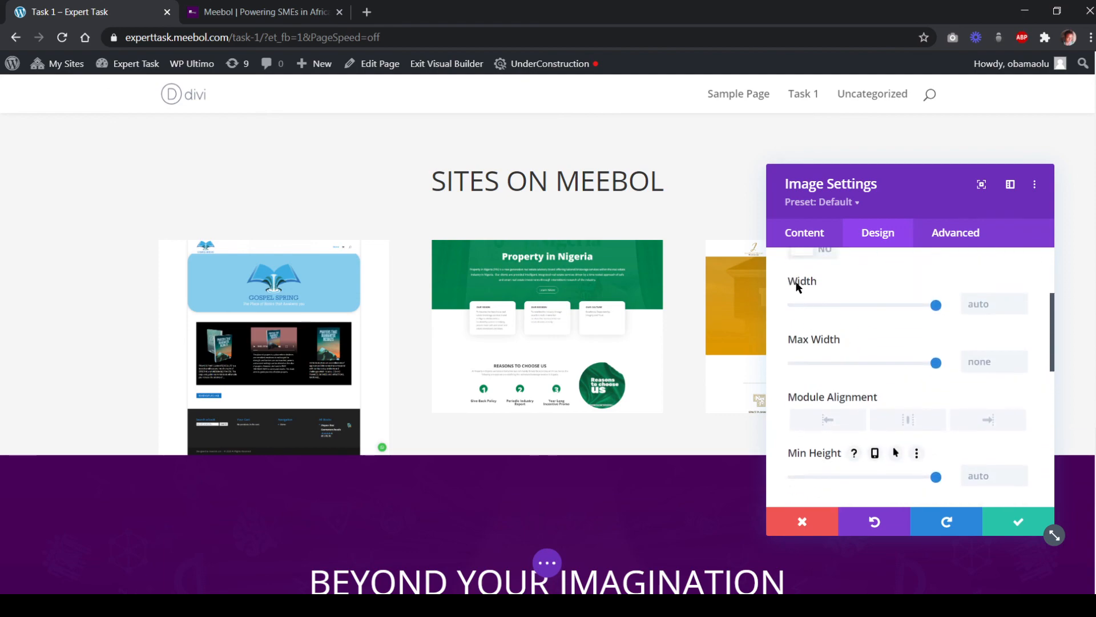
scroll(798, 287, up, 2)
click(813, 321)
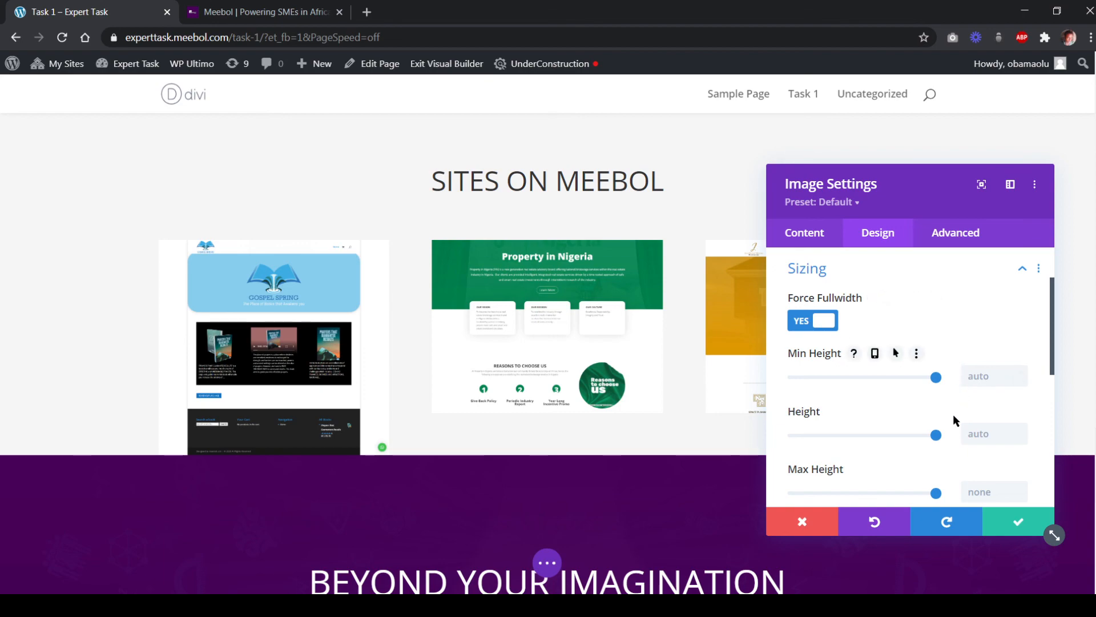
drag(936, 435, 818, 439)
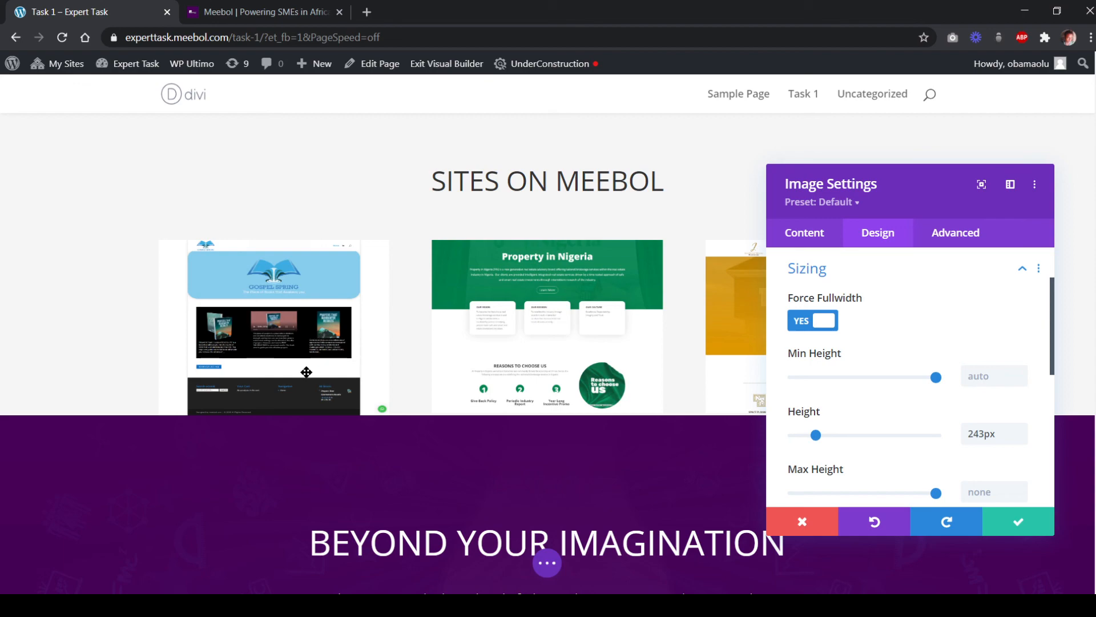
Compare the Gospel Spring image with the live homepage, save its settings and review the section's transition into BEYOND YOUR IMAGINATION
click(217, 20)
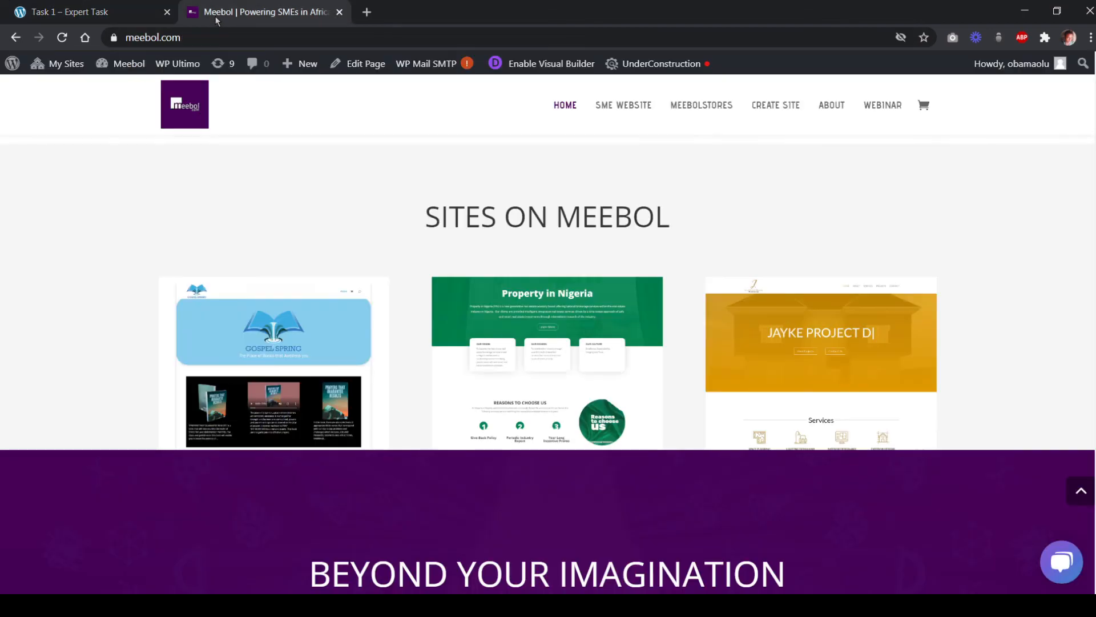
click(102, 14)
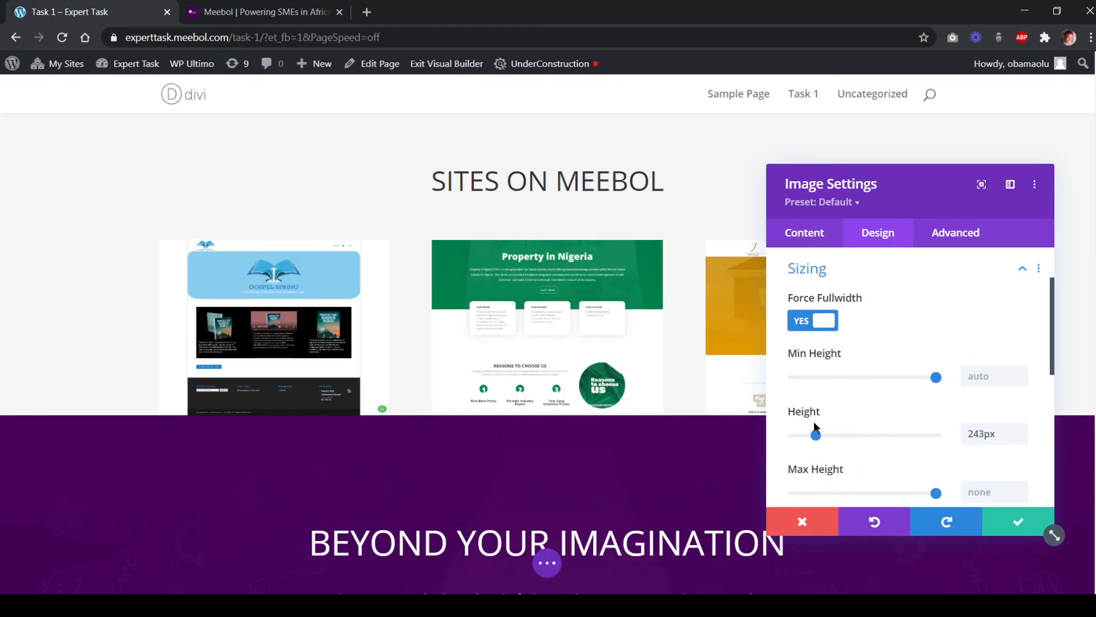
click(282, 15)
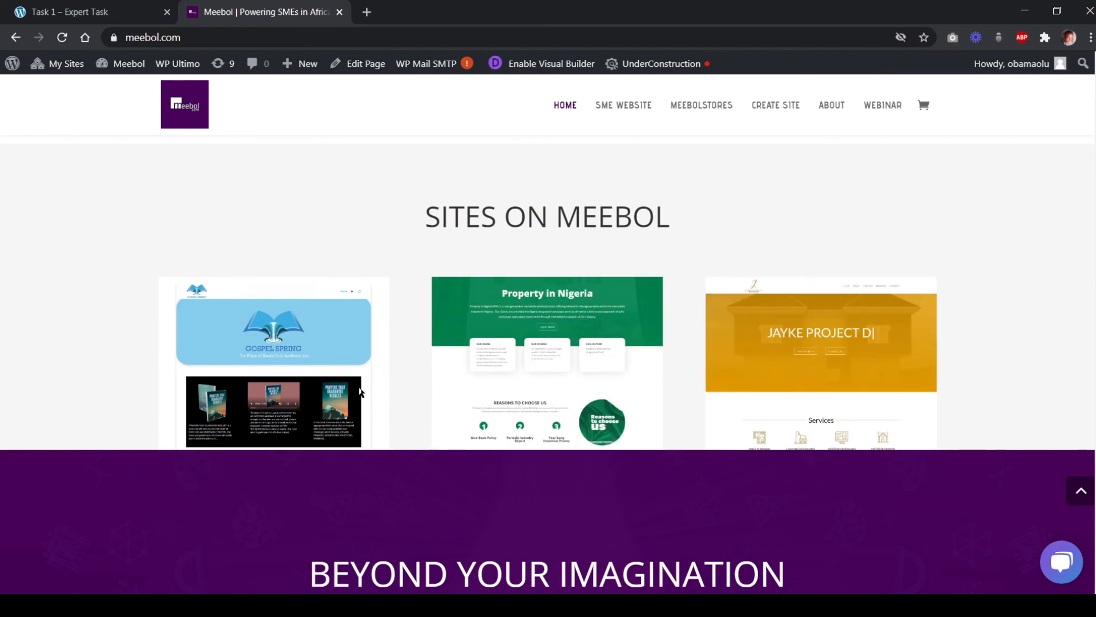
click(105, 15)
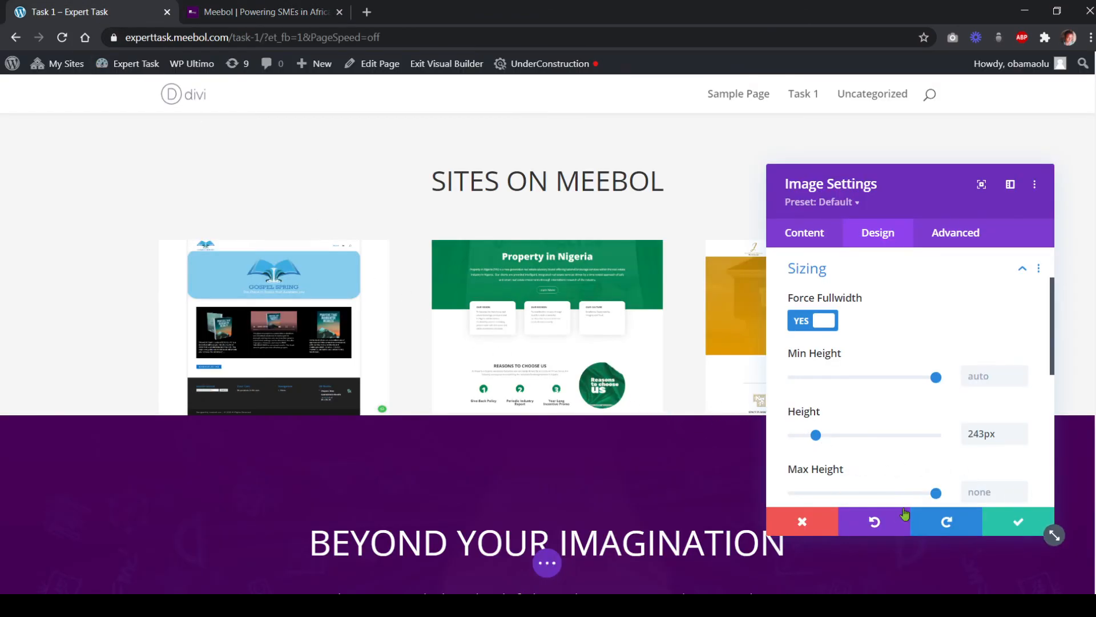
click(1017, 524)
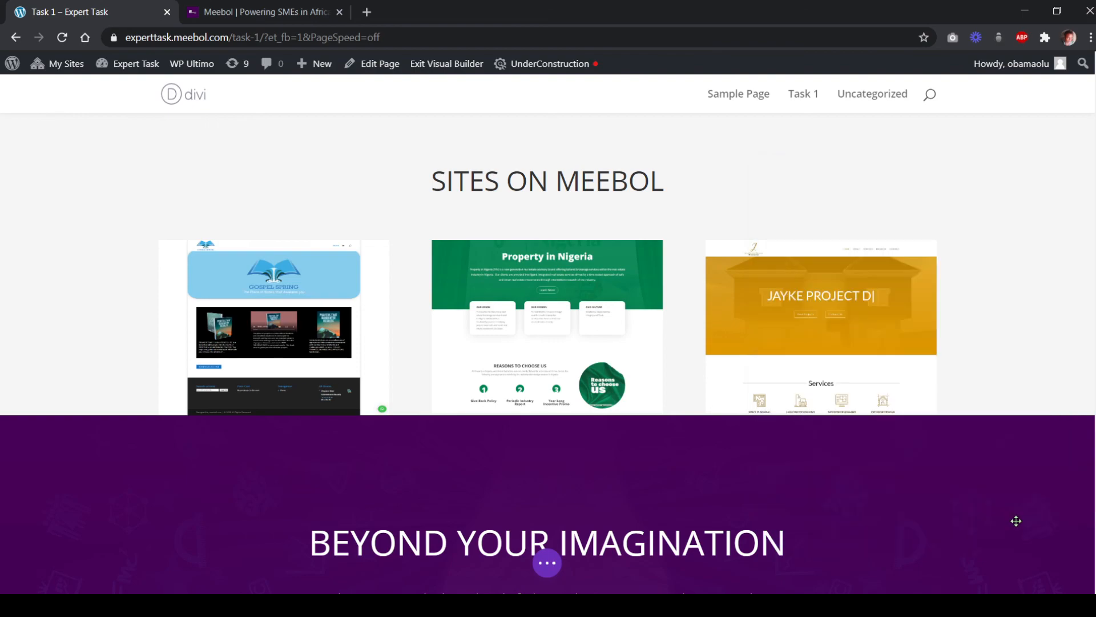
scroll(820, 443, up, 4)
scroll(811, 451, down, 6)
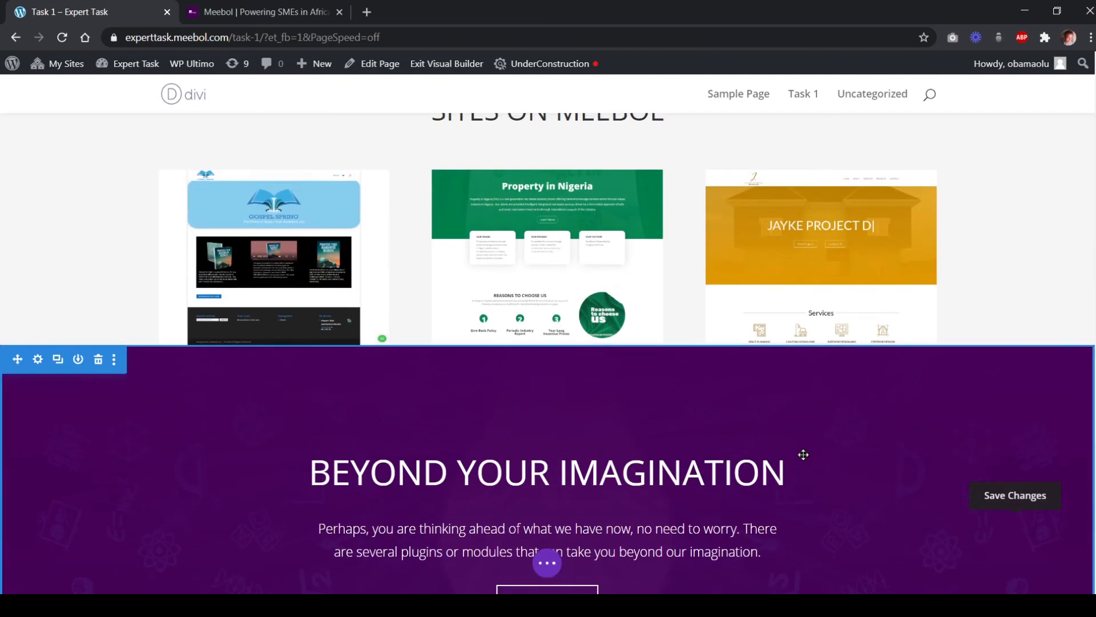
Save the Task 1 page's changes and exit the Visual Builder to the published page
scroll(803, 447, up, 15)
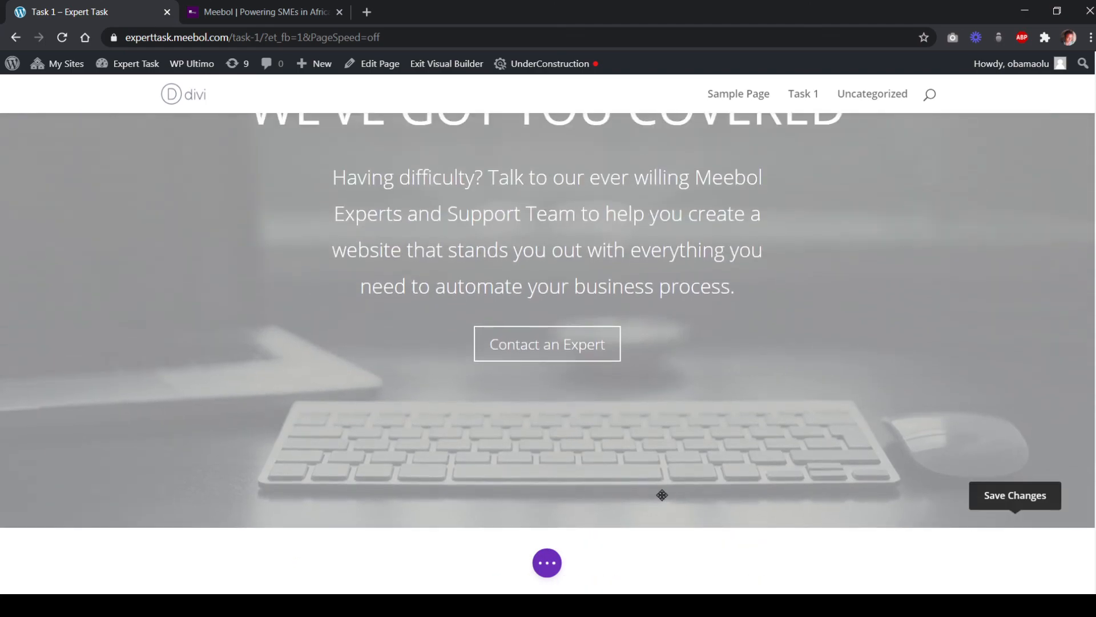
click(539, 564)
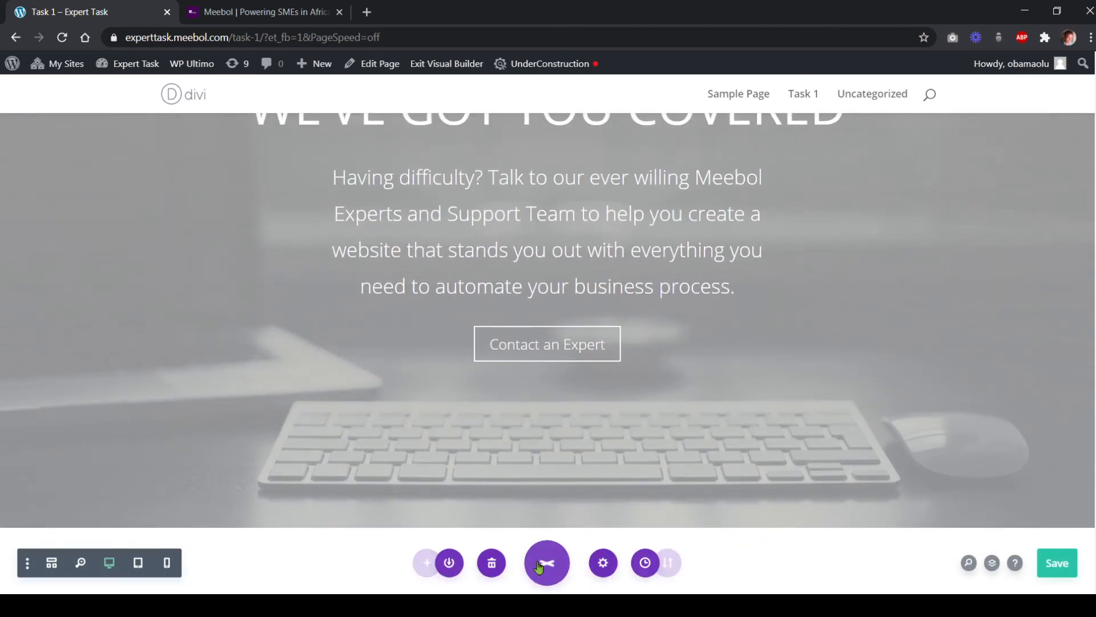
click(1052, 566)
scroll(746, 435, up, 20)
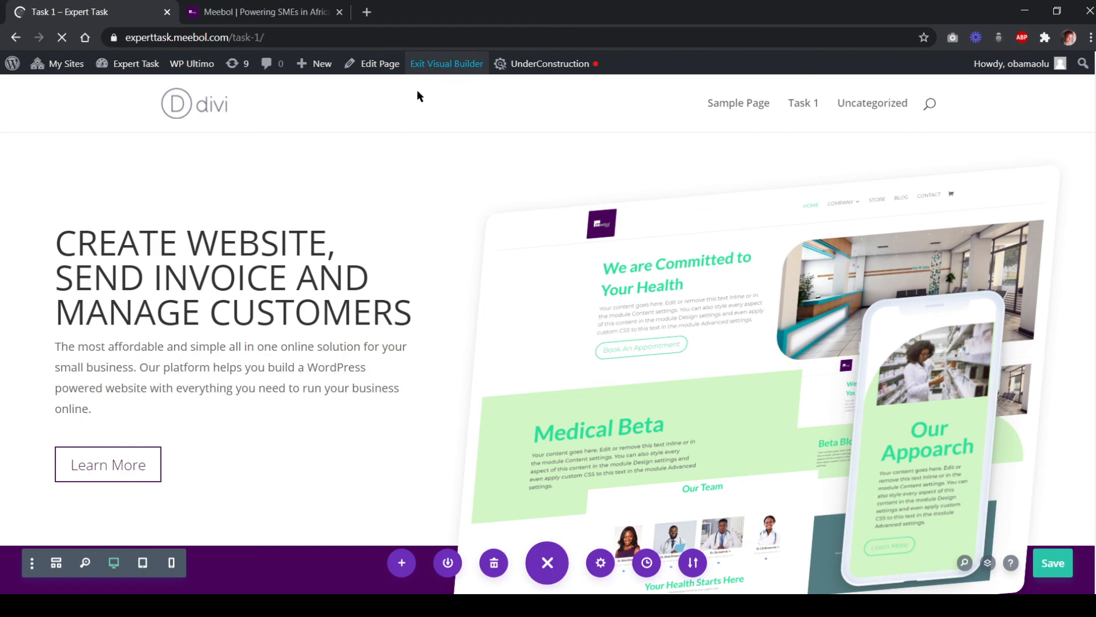
Review the published Task 1 page from the hero through to the BEYOND YOUR IMAGINATION section and the site images above it
scroll(398, 175, down, 12)
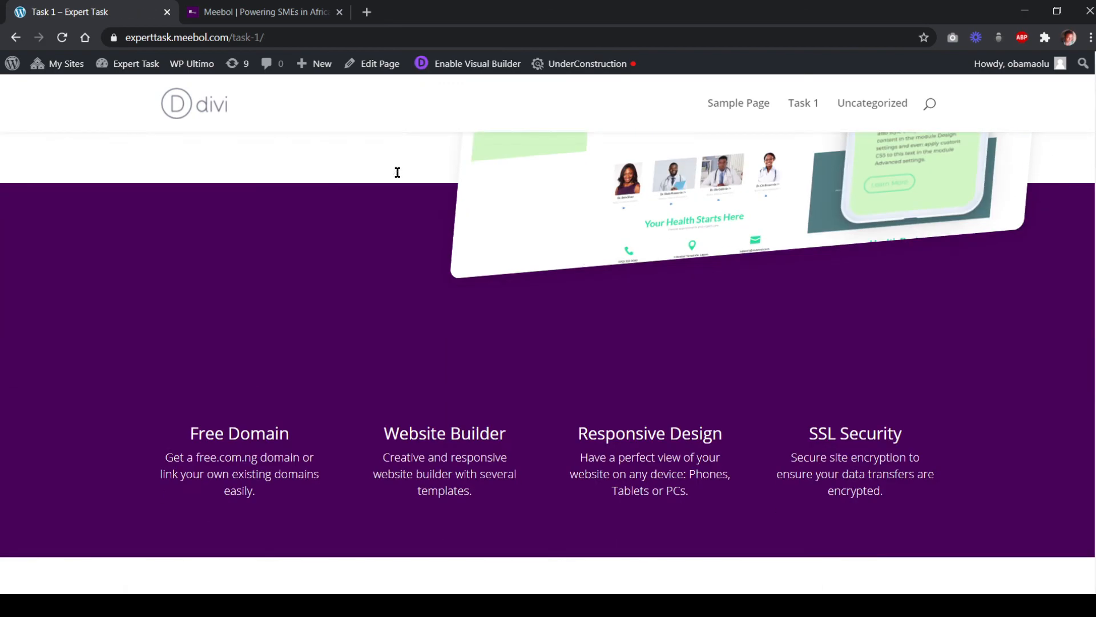
scroll(400, 177, down, 15)
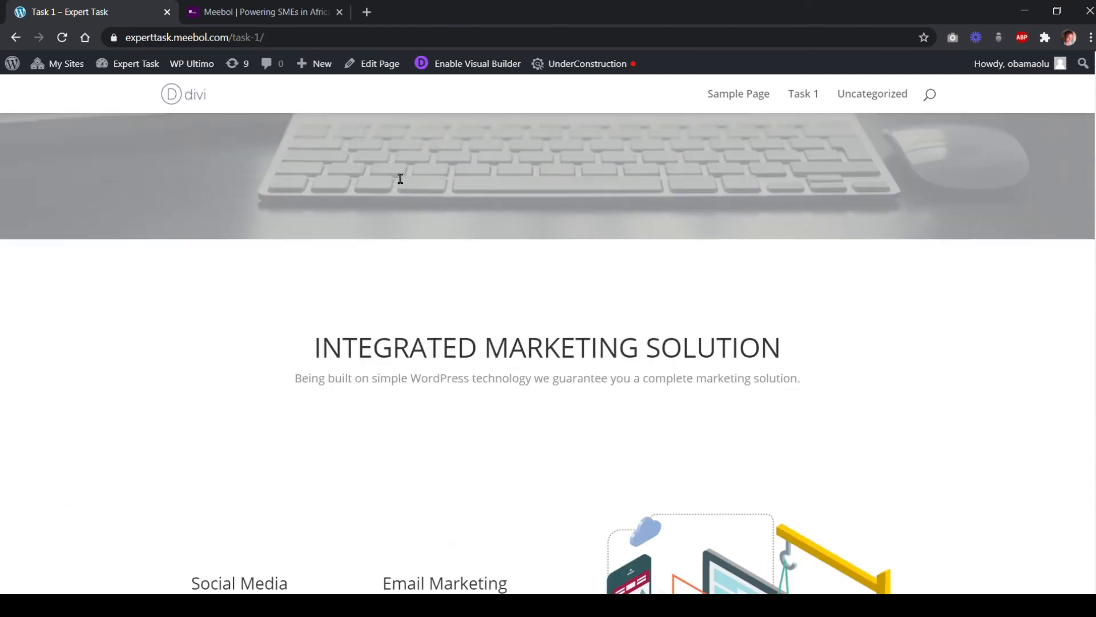
scroll(399, 181, down, 7)
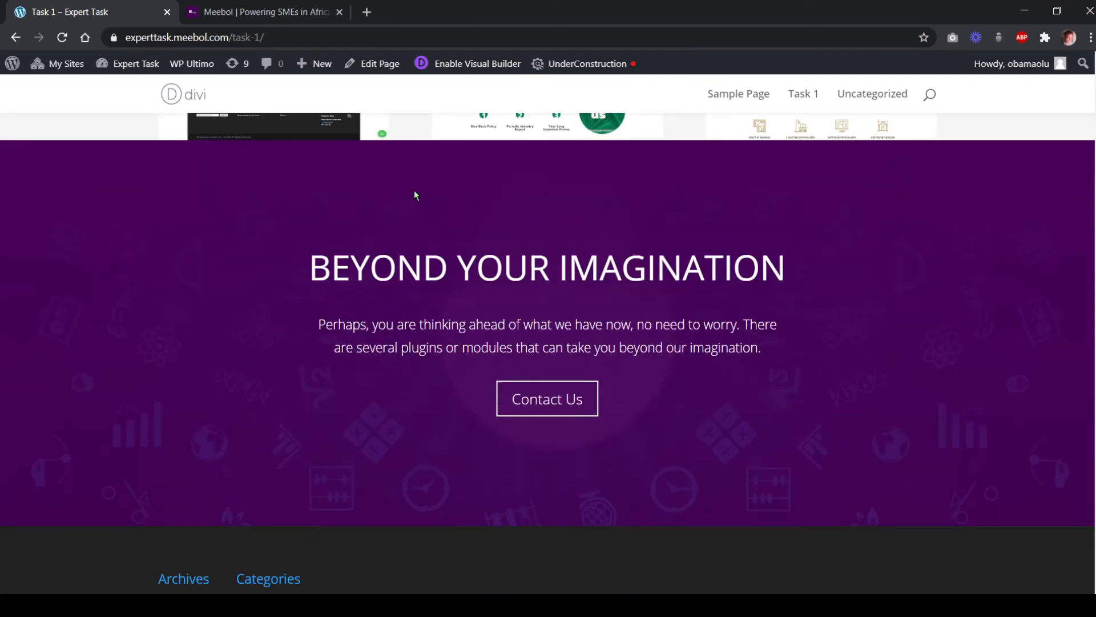
scroll(413, 190, up, 3)
scroll(414, 190, up, 3)
scroll(412, 198, down, 5)
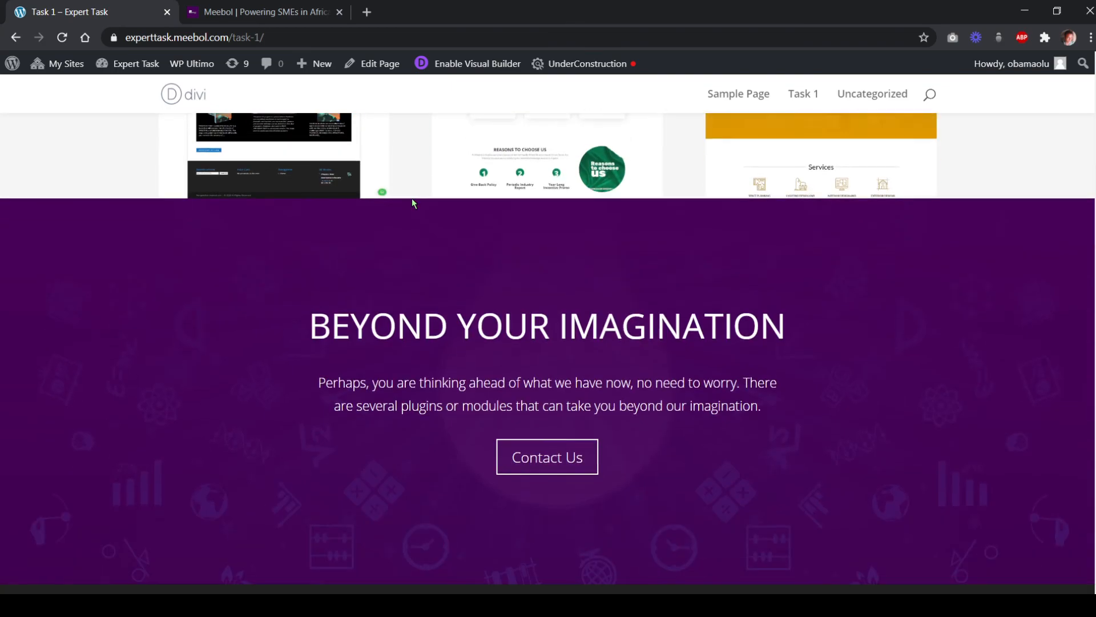
scroll(411, 195, up, 5)
Compare the Task 1 page's hero and four-feature section with the same sections on the live Meebol homepage
click(226, 18)
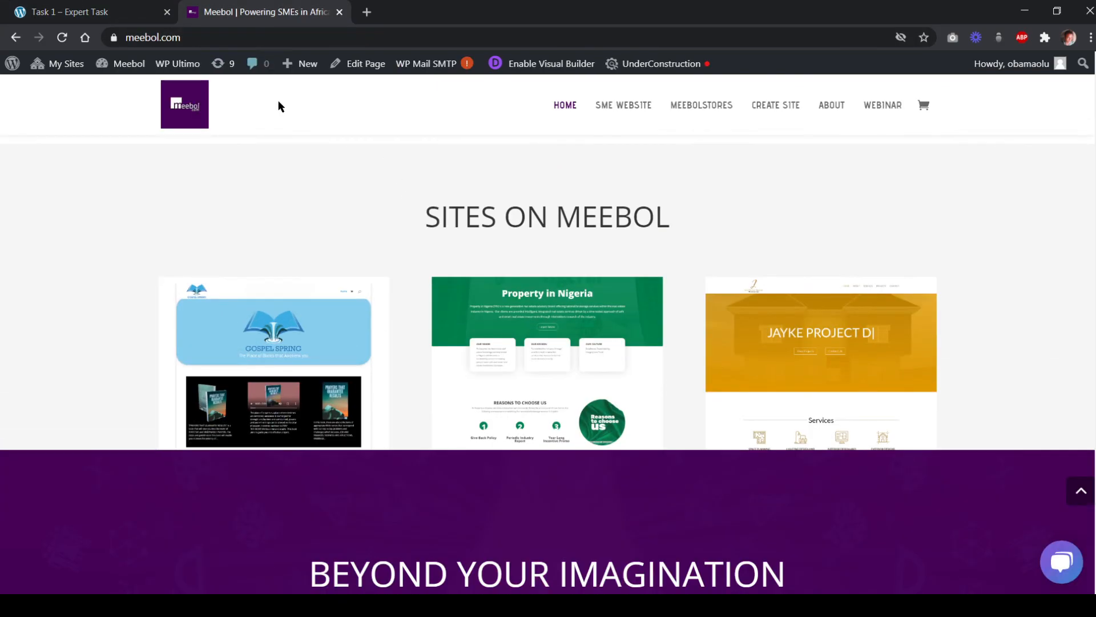
scroll(313, 145, up, 12)
scroll(305, 143, up, 10)
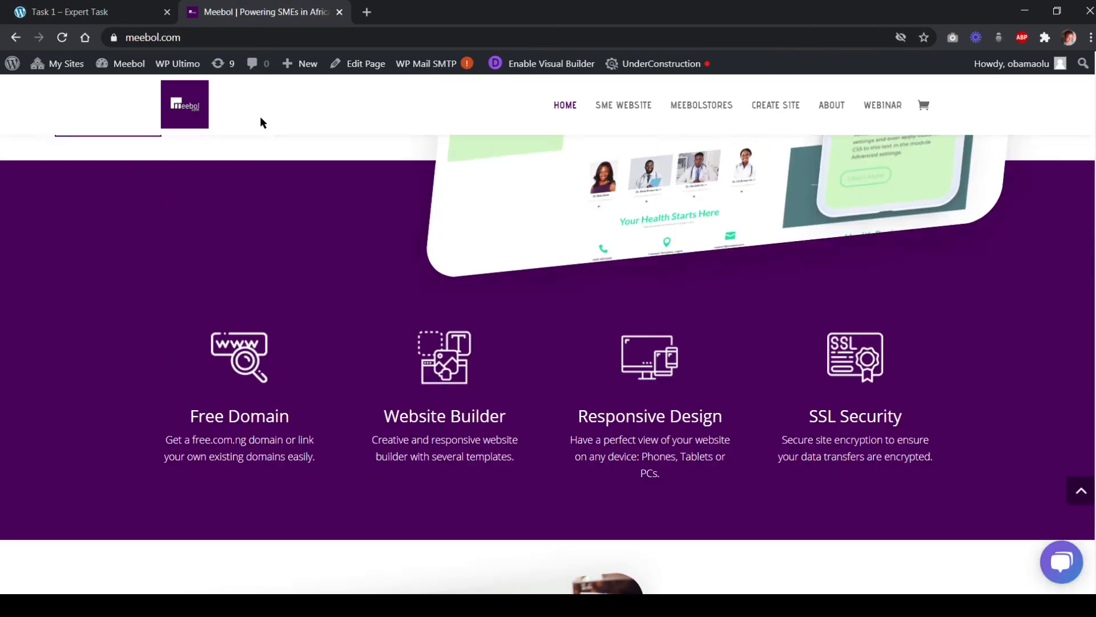
scroll(245, 177, down, 3)
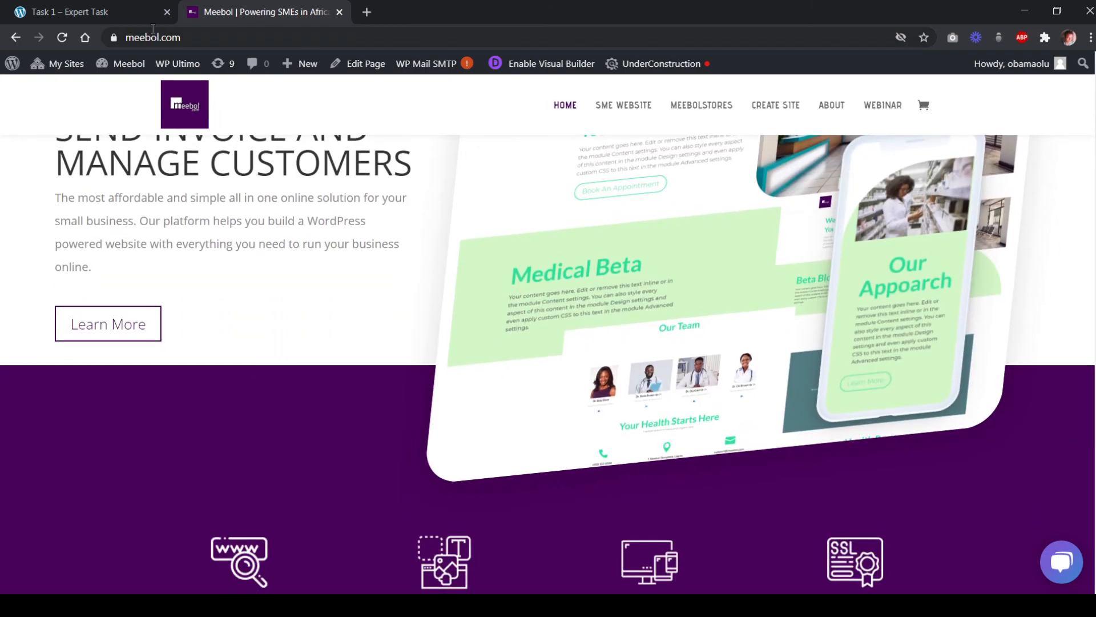
click(138, 16)
scroll(557, 268, up, 15)
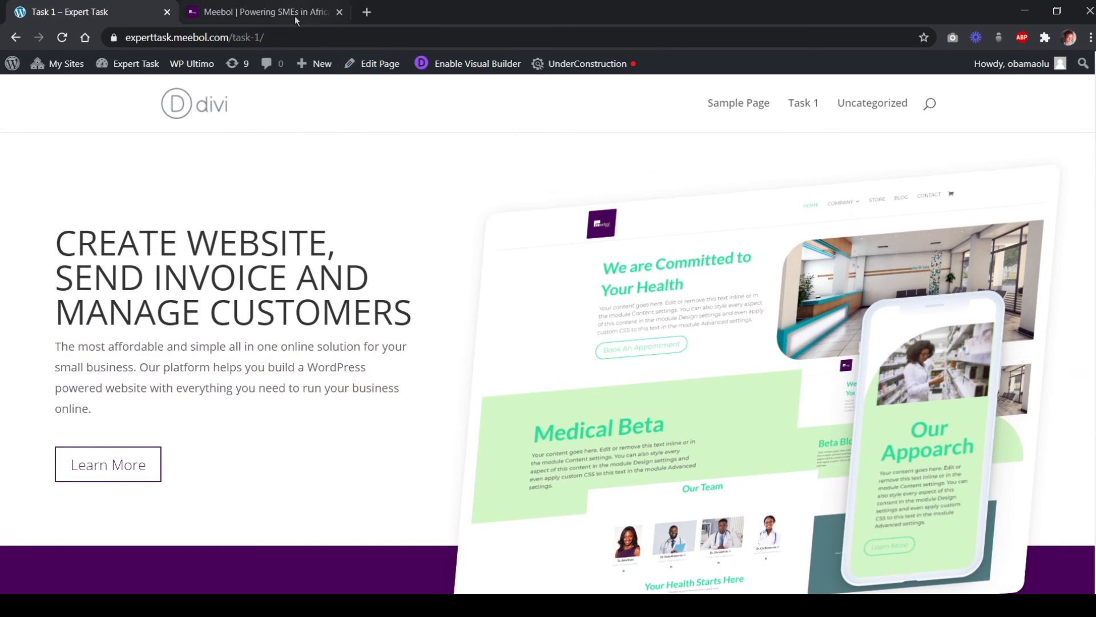
click(294, 15)
scroll(258, 237, up, 2)
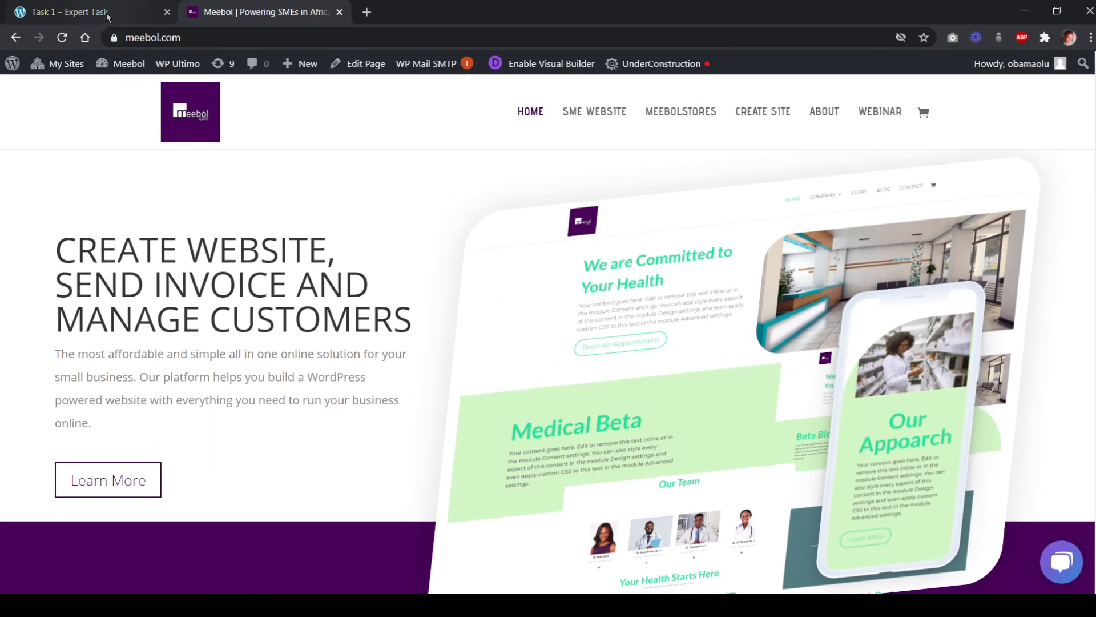
click(86, 12)
scroll(309, 240, down, 5)
scroll(331, 286, down, 2)
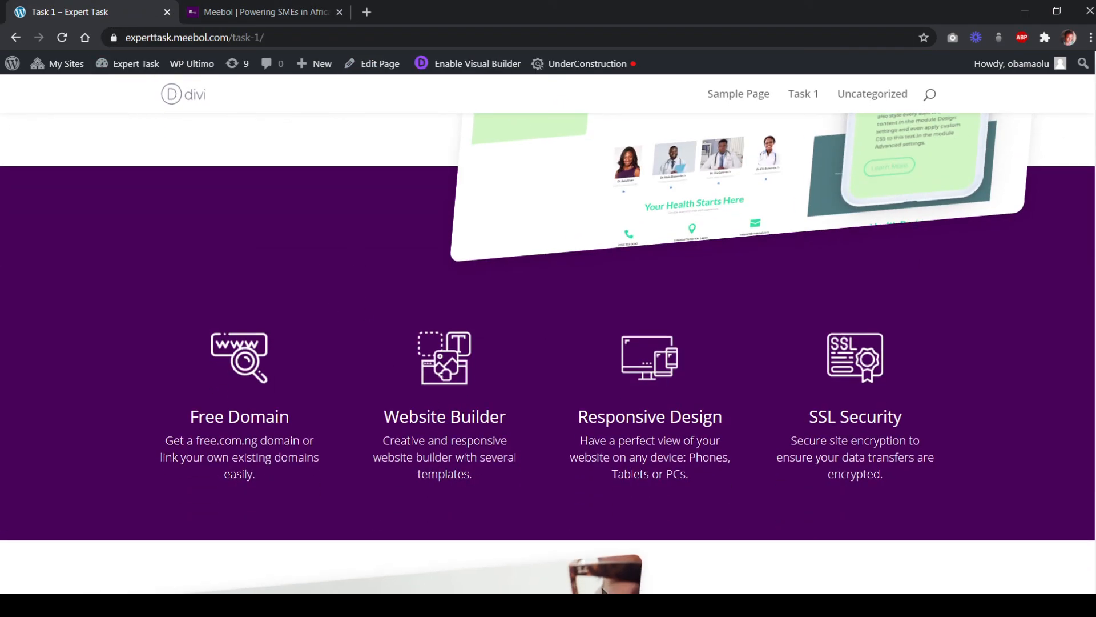